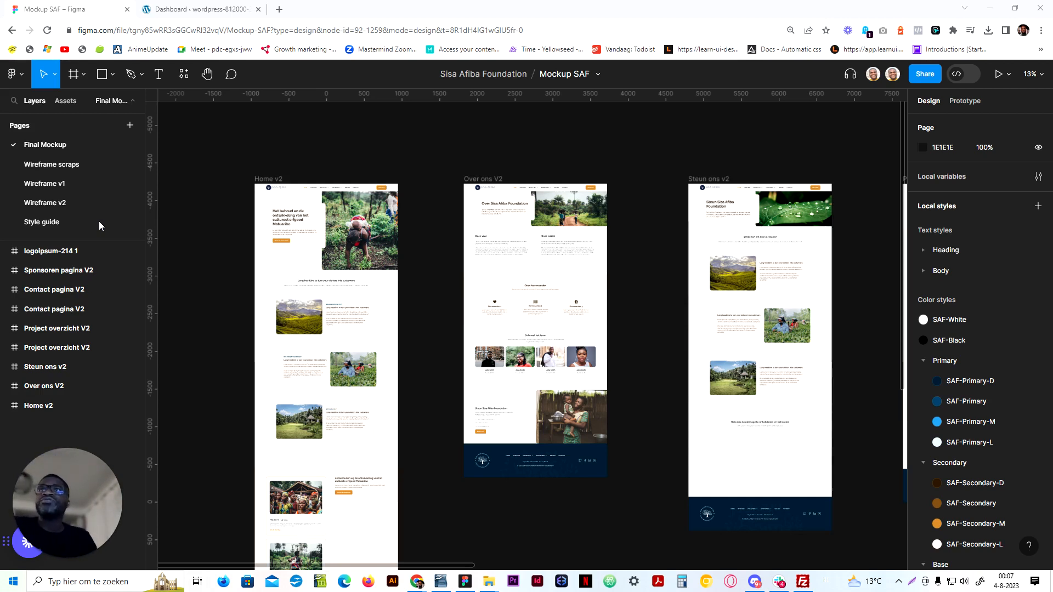
View the Style guide page and examine the Home, Over ons and Steun ons wireframes on the Wireframe v2 page
click(99, 222)
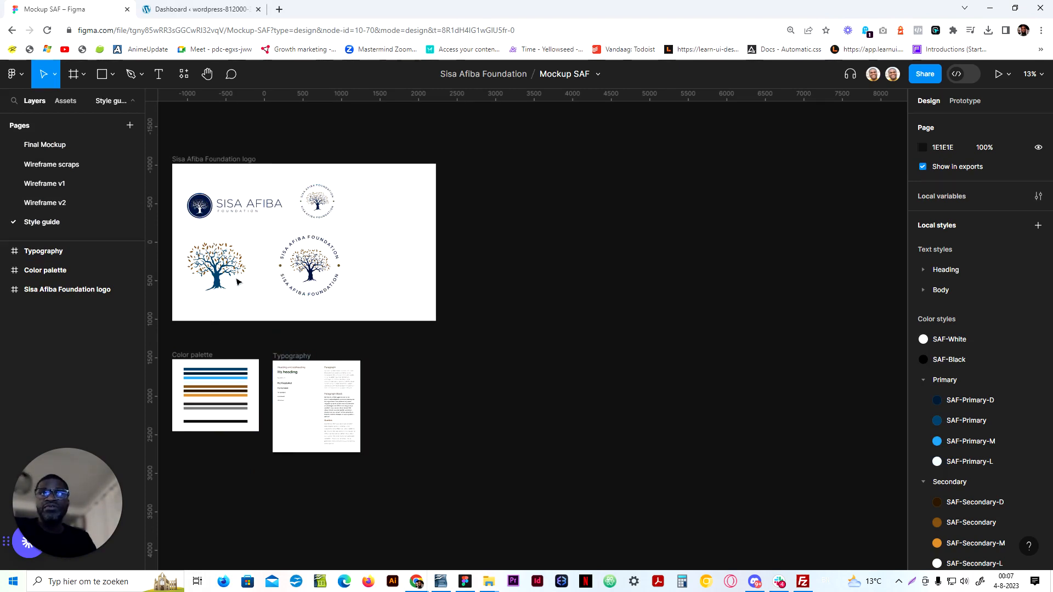
click(80, 206)
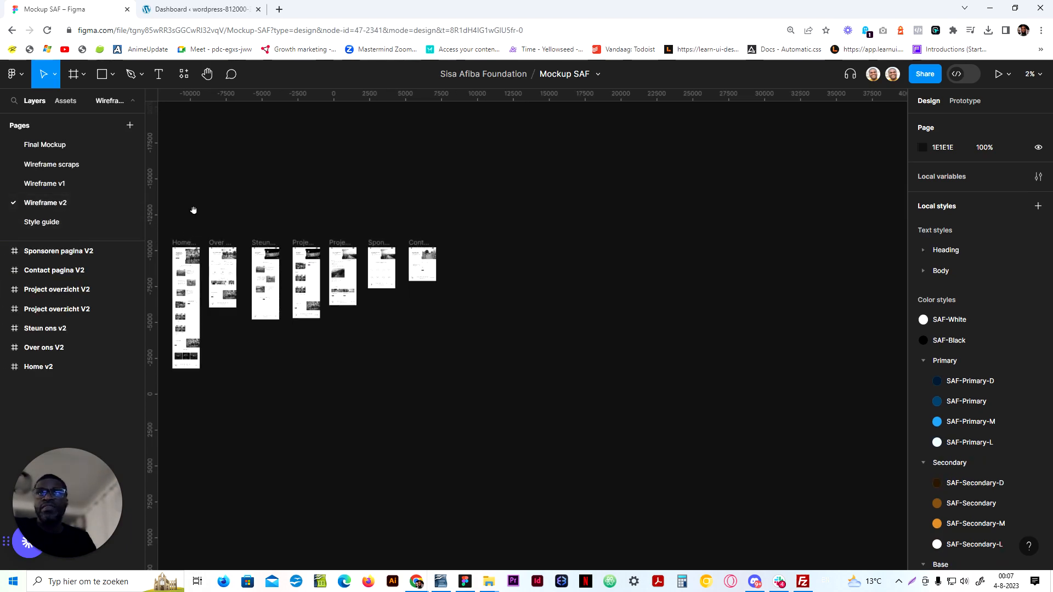
drag(193, 211, 563, 396)
key(ctrl+plus)
key(ctrl+plus)
key(ctrl+plus)
drag(448, 201, 539, 388)
drag(496, 337, 798, 285)
drag(478, 271, 557, 230)
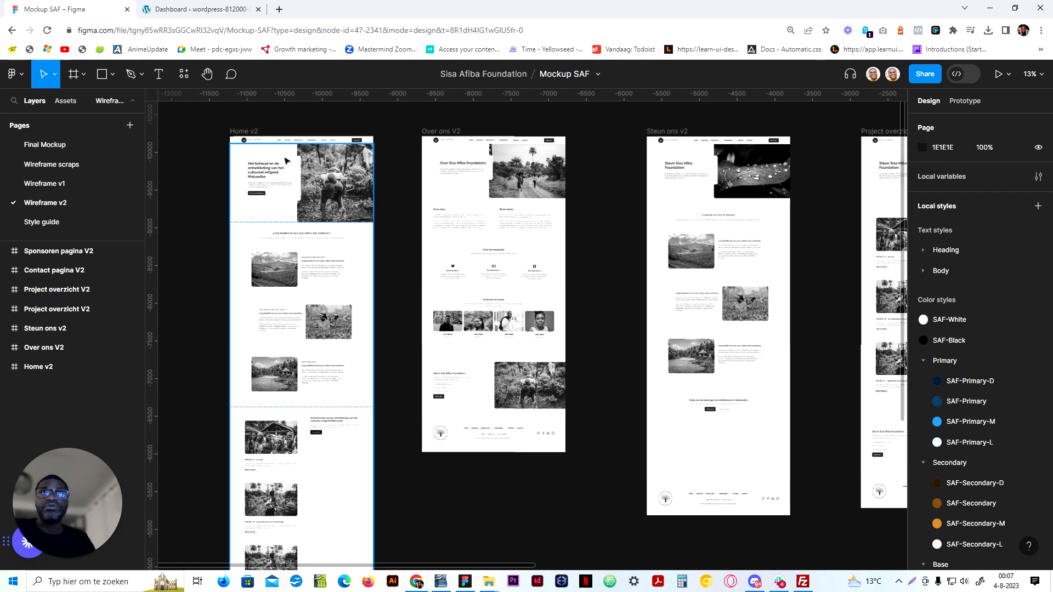
Examine the Home wireframe on the Wireframe v1 page from its header to its footer
click(77, 183)
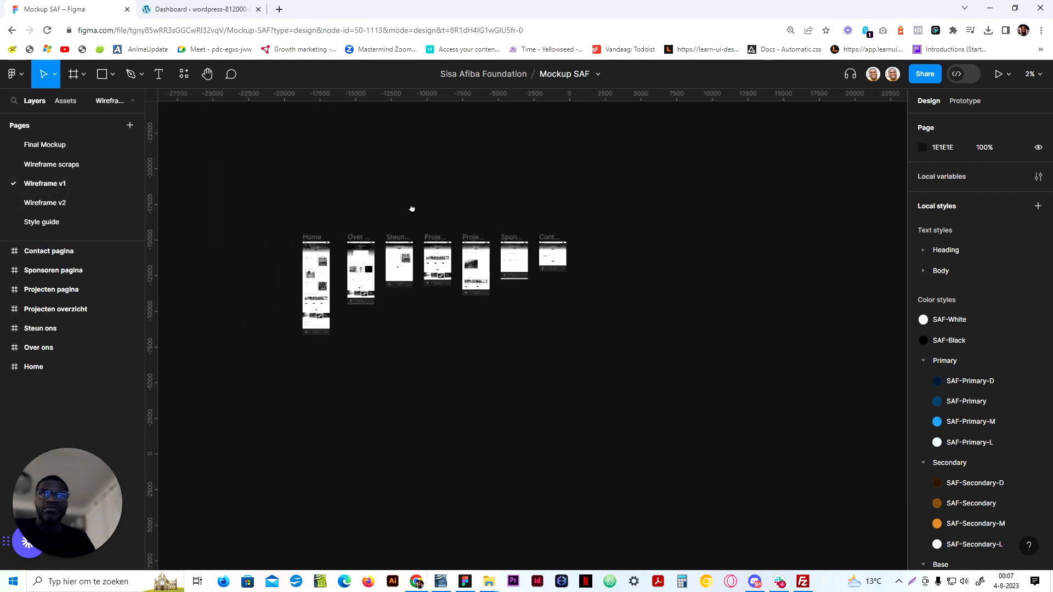
drag(412, 209, 443, 210)
key(ctrl+plus)
key(ctrl+plus)
key(ctrl+plus)
key(ctrl+plus)
drag(278, 205, 667, 363)
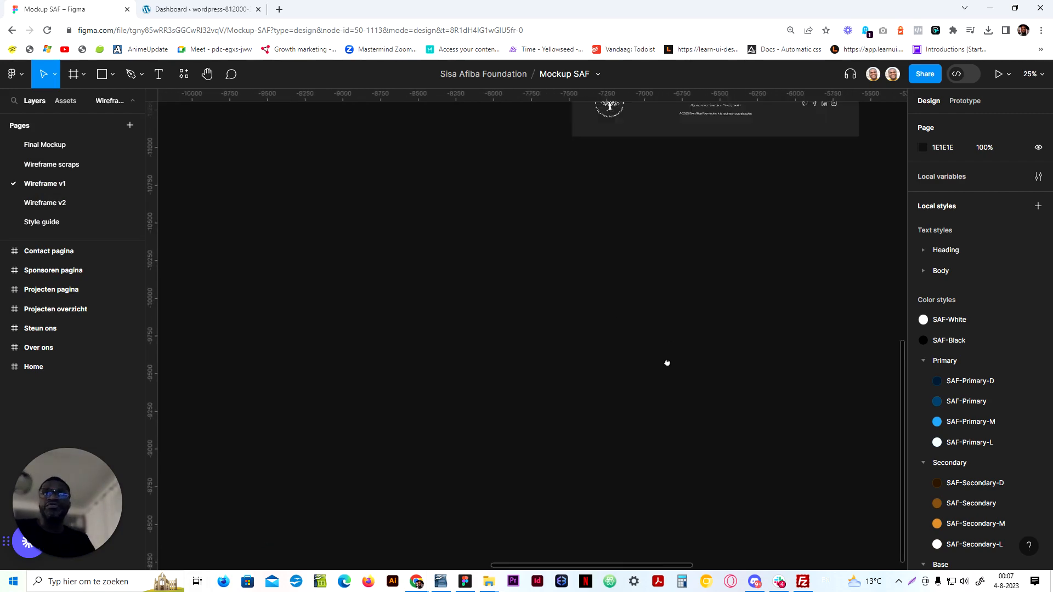
drag(247, 159, 562, 368)
drag(192, 274, 659, 398)
drag(401, 205, 538, 412)
drag(524, 339, 599, 392)
drag(212, 319, 569, 280)
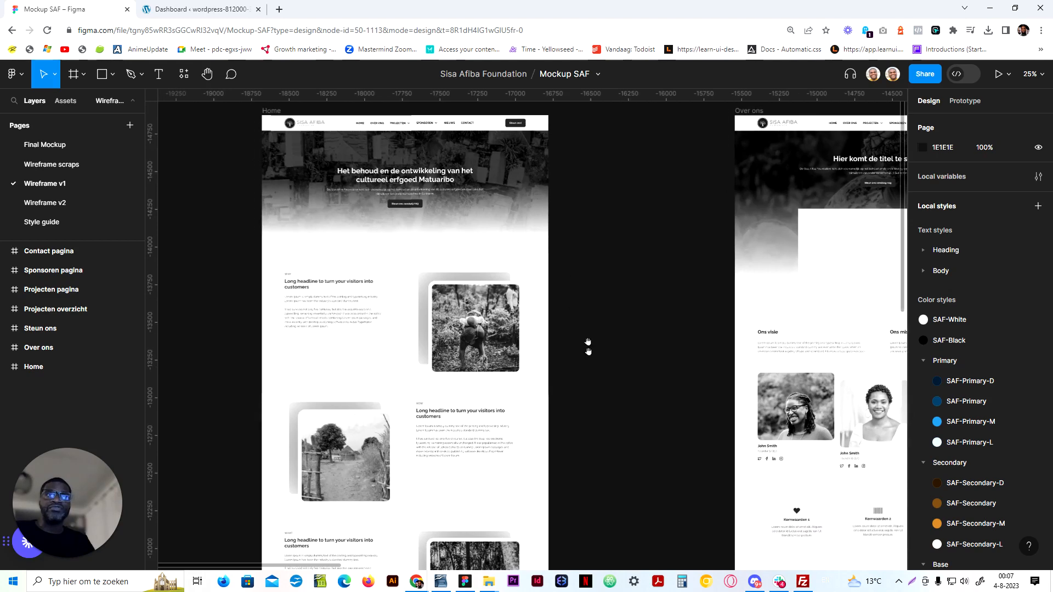
drag(598, 456, 470, 130)
drag(500, 292, 623, 163)
drag(597, 420, 572, 301)
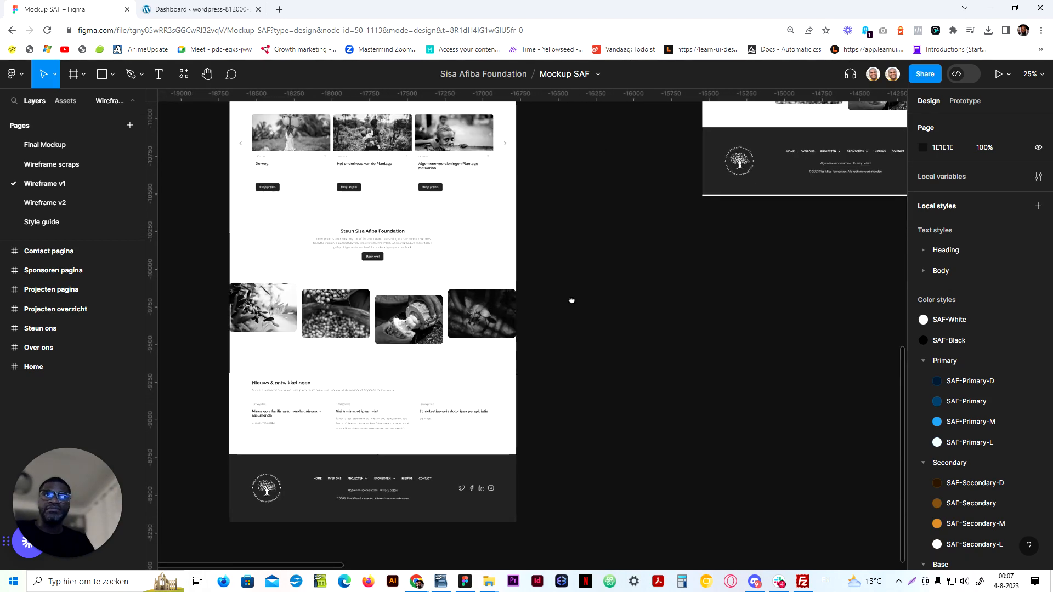
Look through the Over ons, Steun ons and project wireframes on the Wireframe v1 page, ending back at the Home frame
drag(566, 208, 588, 369)
drag(595, 313, 294, 529)
drag(494, 228, 280, 494)
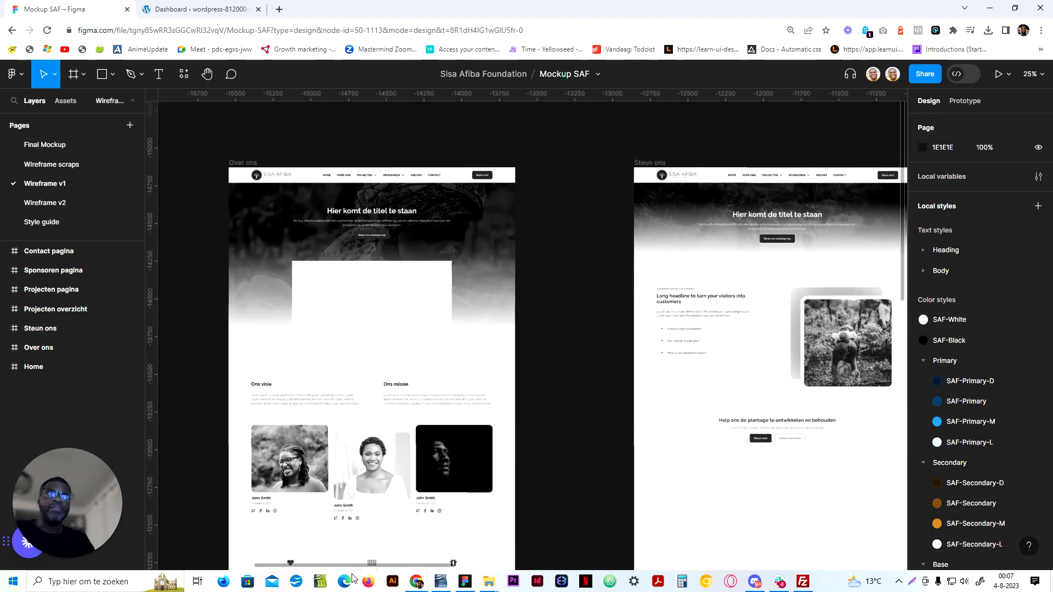
drag(488, 316, 285, 389)
drag(684, 398, 359, 318)
drag(717, 396, 464, 306)
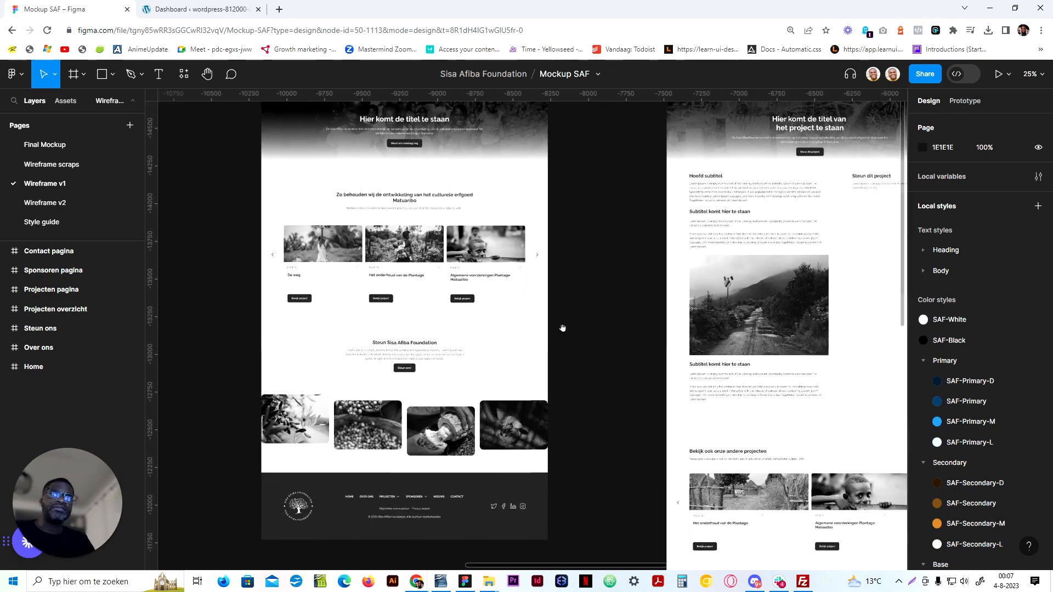
drag(733, 336, 98, 323)
drag(409, 414, 812, 406)
drag(278, 222, 723, 262)
drag(246, 356, 808, 304)
drag(264, 338, 684, 316)
drag(170, 307, 593, 338)
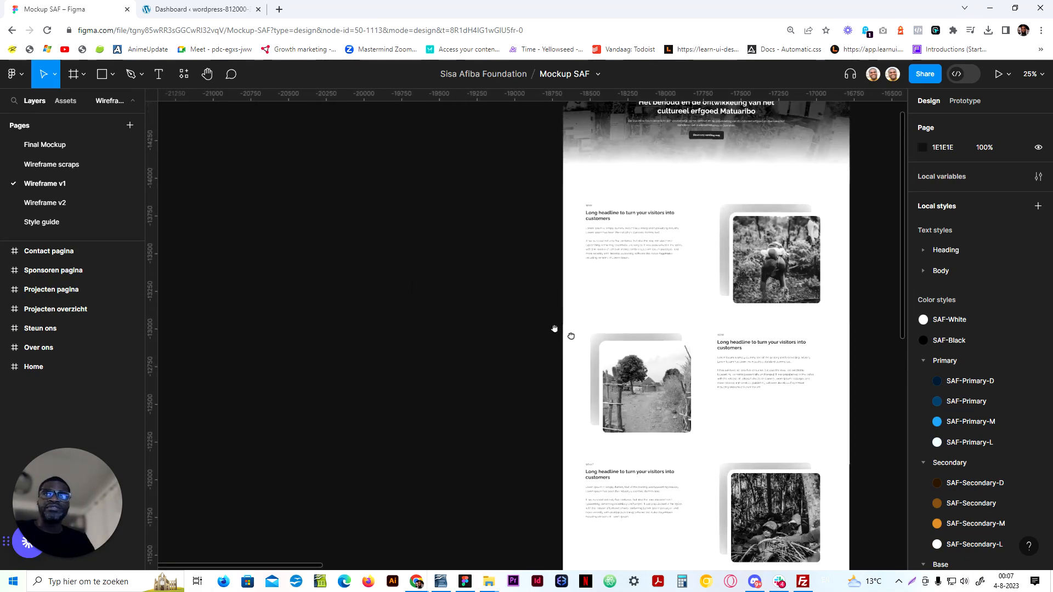
View the Wireframe scraps page and return to the Final Mockup page's frames
click(57, 165)
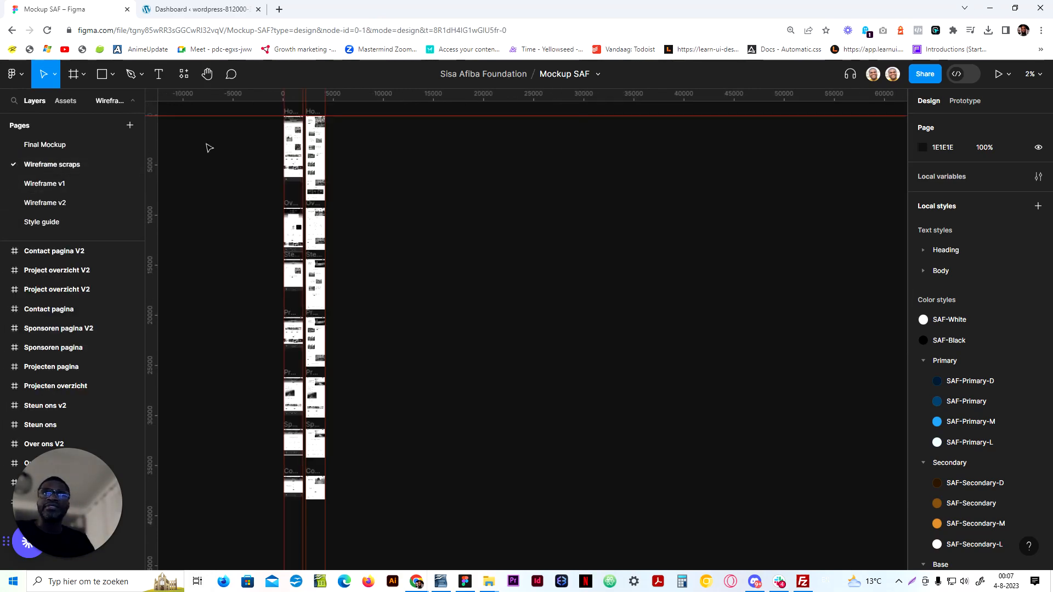
click(74, 142)
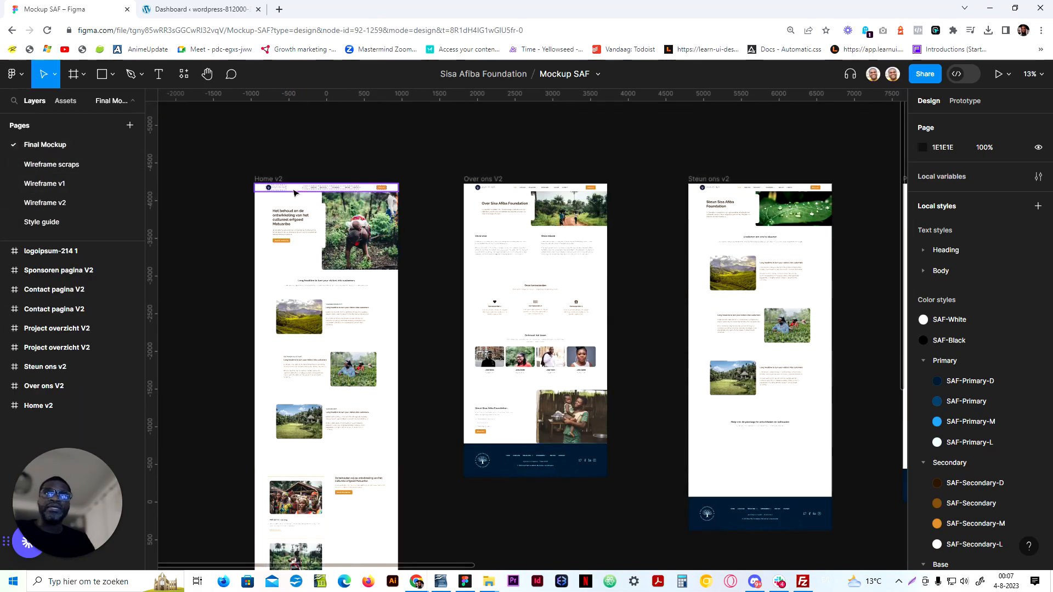
drag(391, 156, 348, 134)
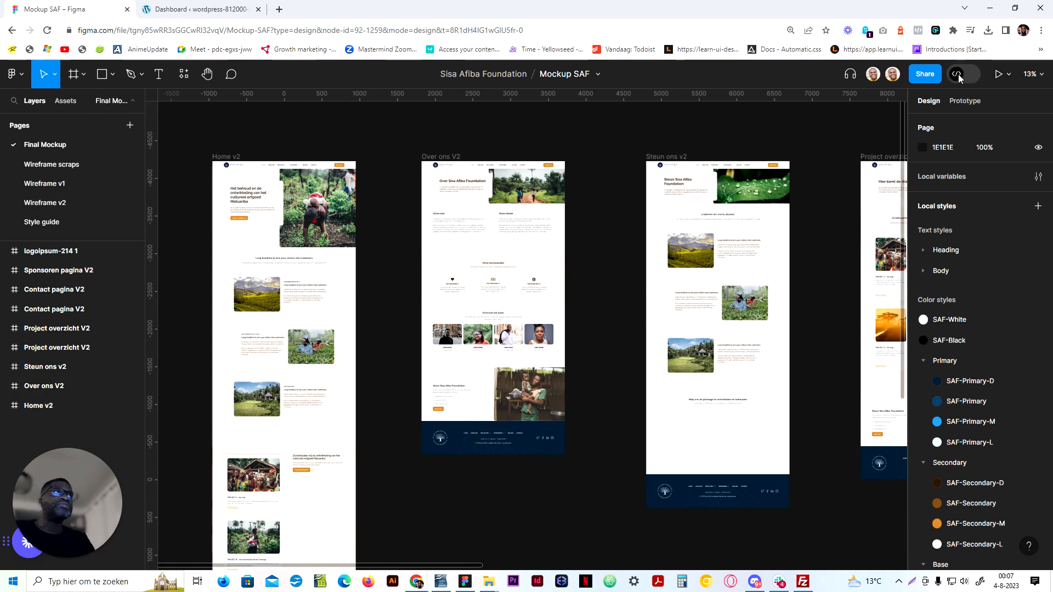
Present the Final Mockup as a prototype, scale it with Fit width and hide the Figma UI
click(1000, 74)
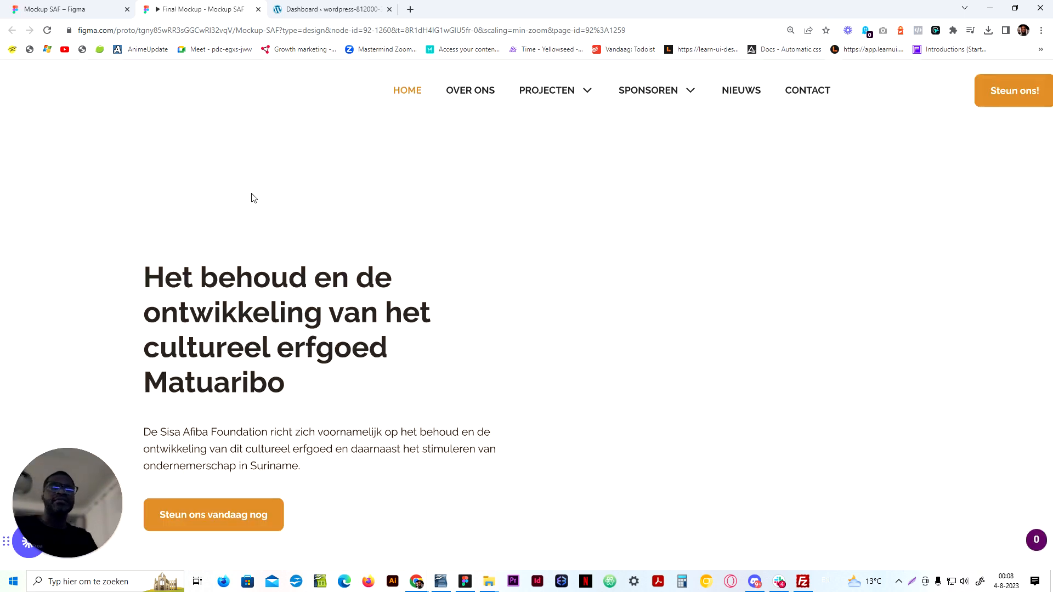
key(ctrl+backslash)
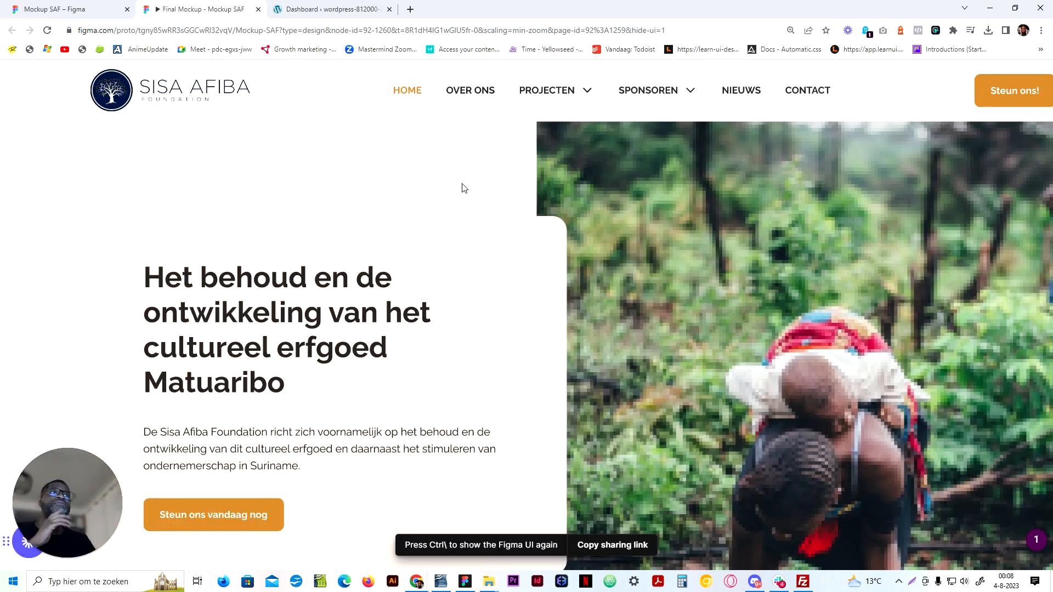
key(ctrl+backslash)
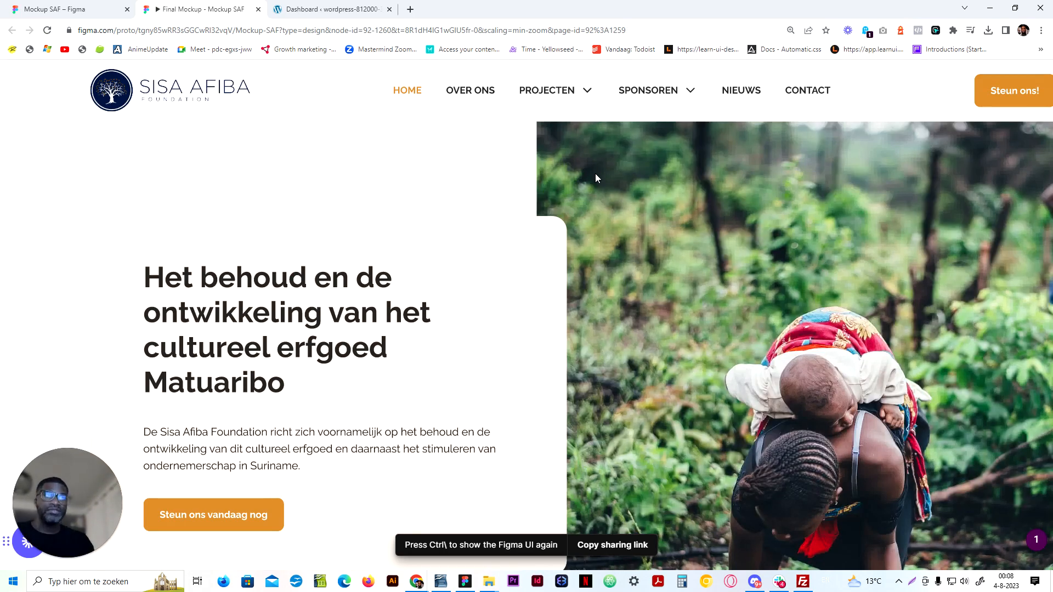
click(996, 75)
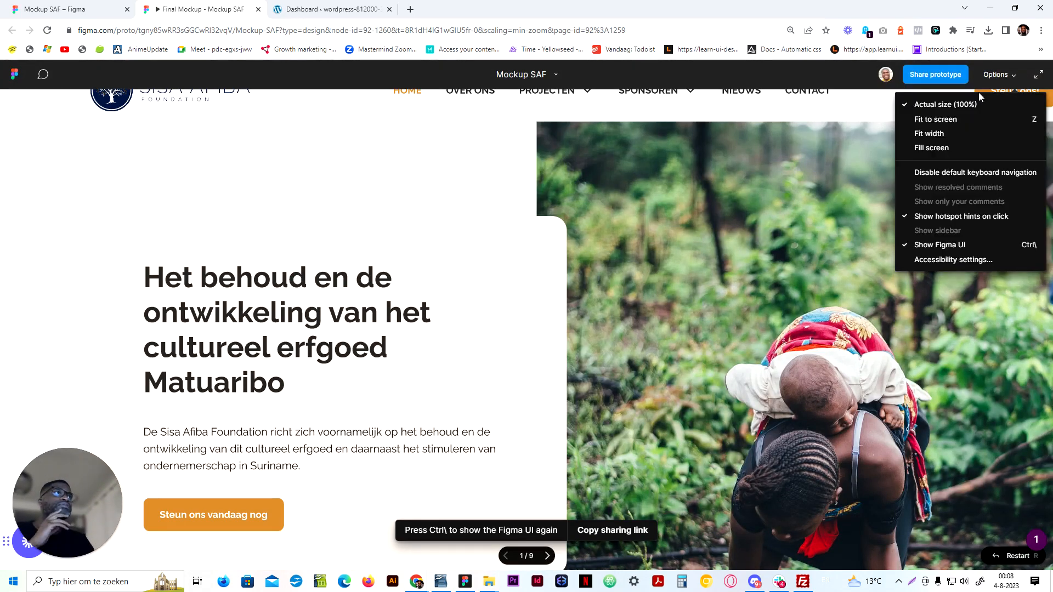
click(947, 128)
key(ctrl+backslash)
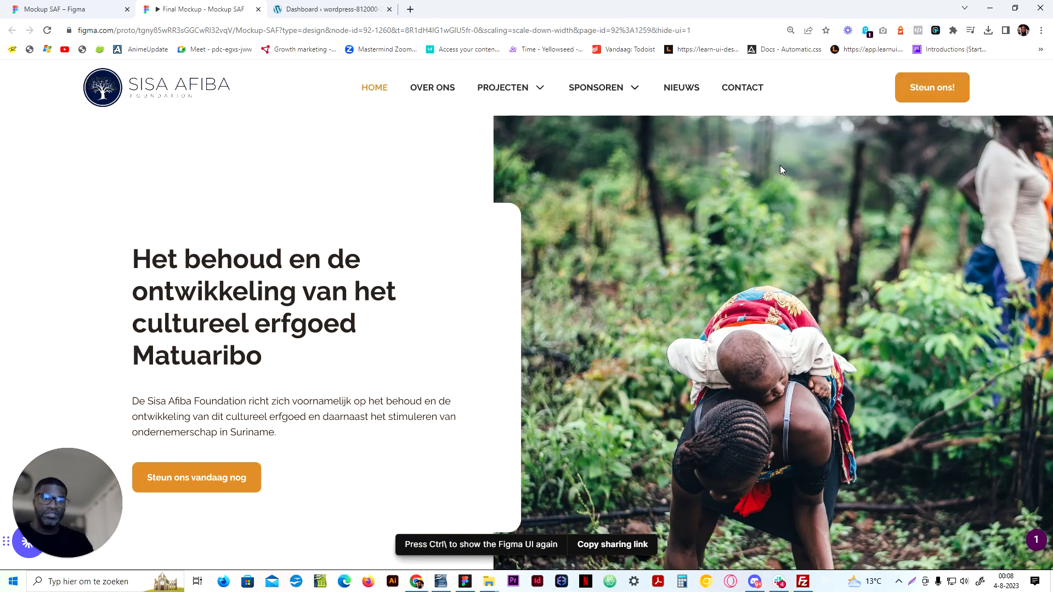
Check how the Home prototype's hero section scrolls beneath the fixed navigation header
scroll(301, 171, down, 5)
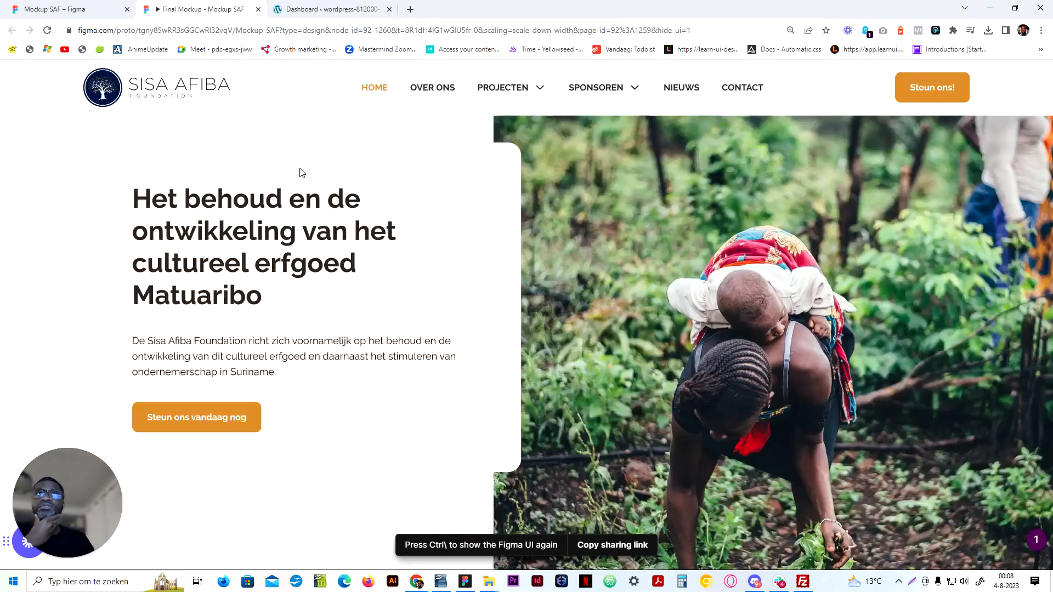
scroll(301, 172, up, 5)
scroll(303, 174, down, 2)
scroll(304, 174, up, 2)
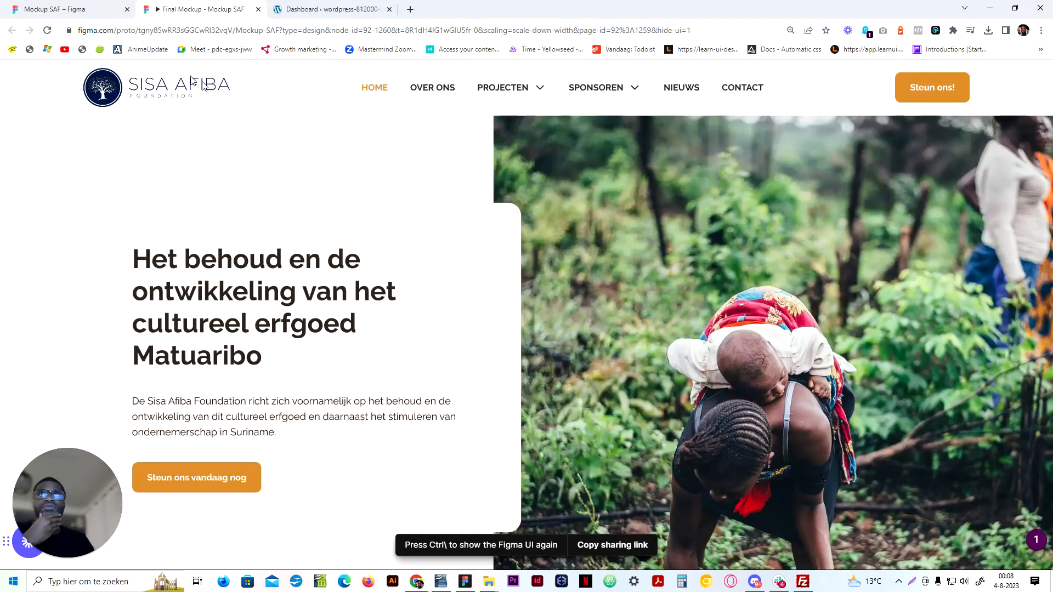
scroll(387, 220, down, 6)
scroll(389, 224, up, 6)
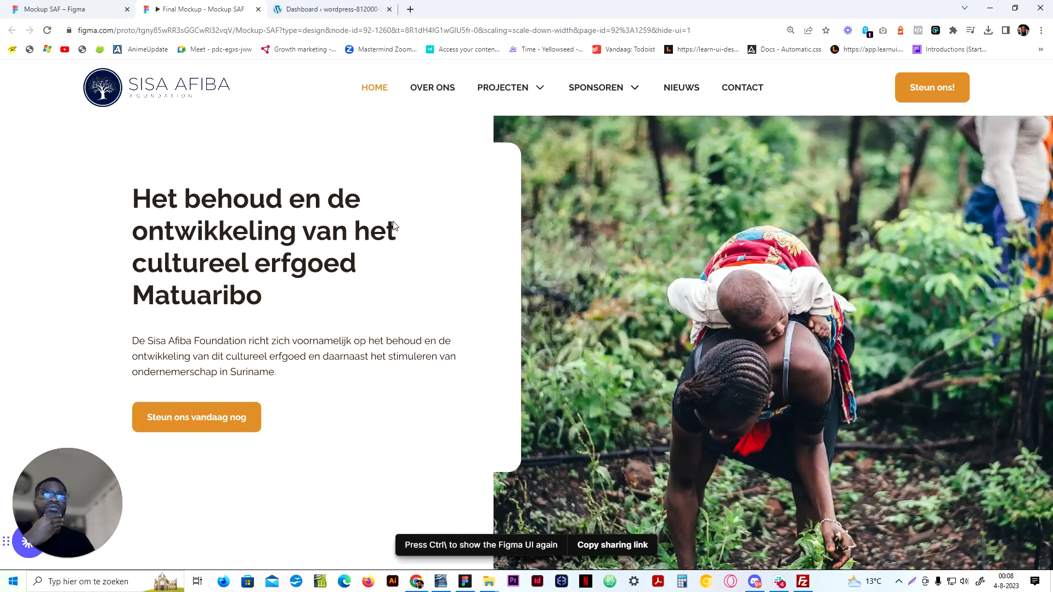
Review the Home prototype's content sections and project cards down to the footer, and return to its hero section
scroll(393, 227, down, 8)
scroll(395, 227, down, 13)
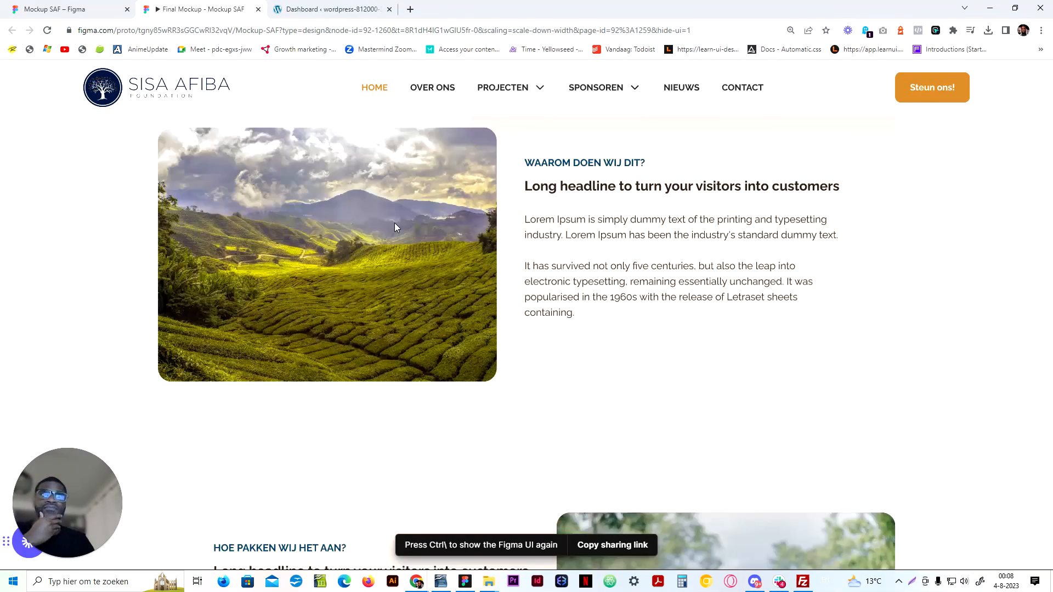
scroll(396, 227, down, 8)
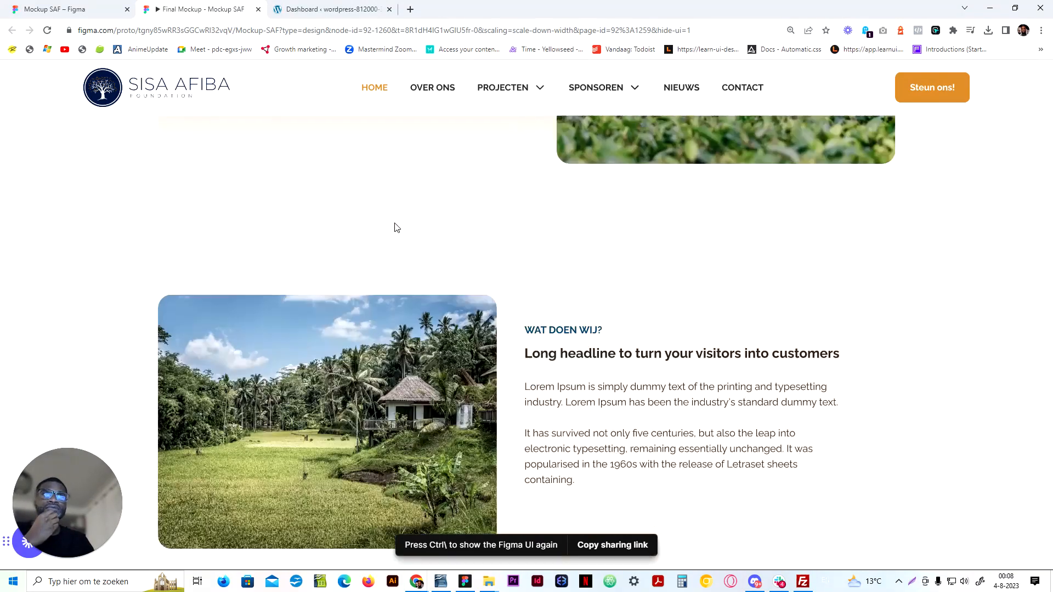
scroll(395, 228, down, 9)
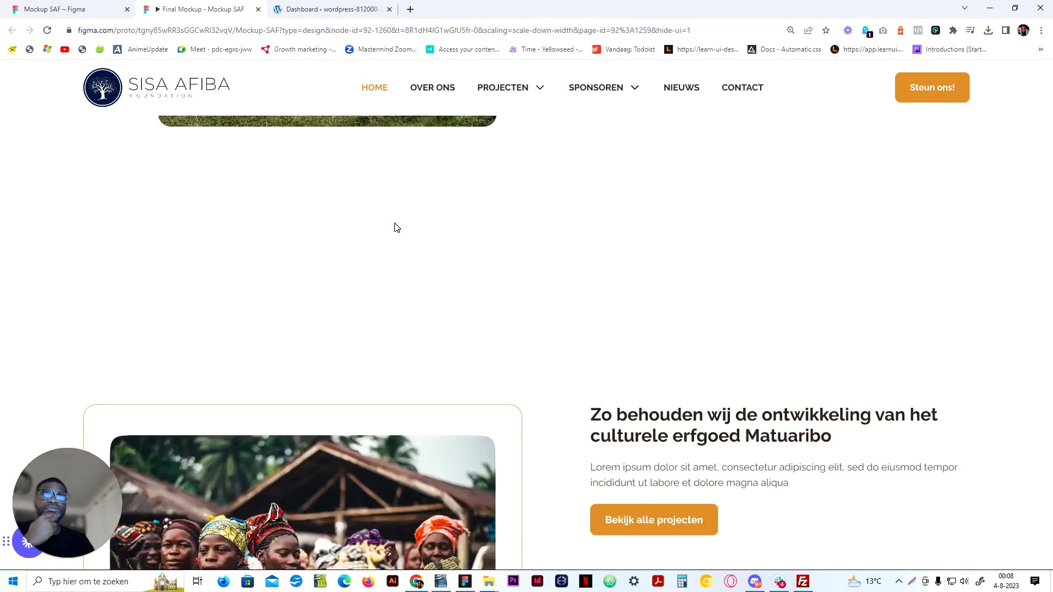
scroll(395, 226, down, 12)
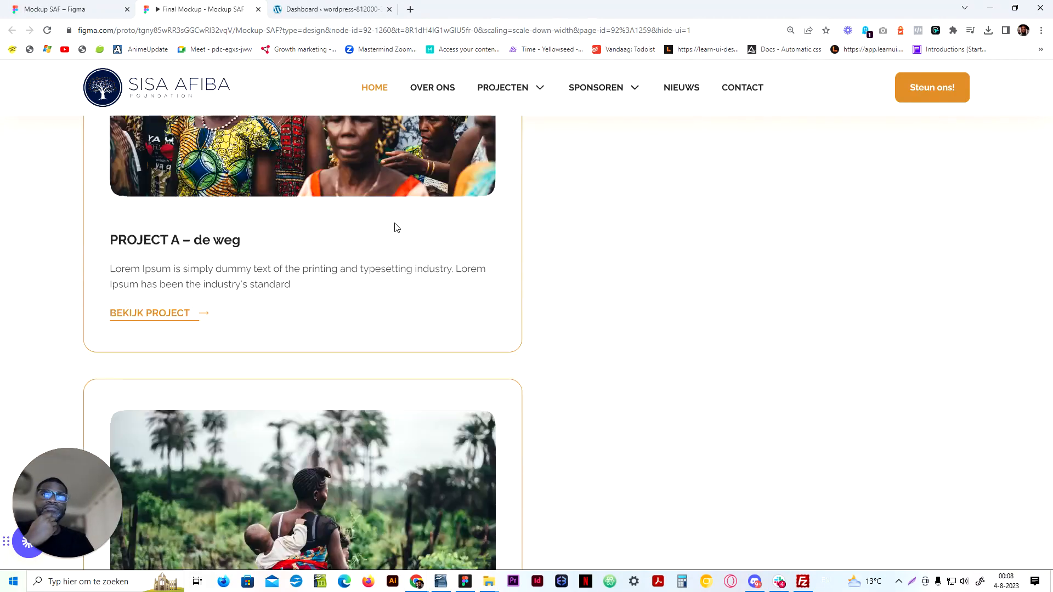
scroll(396, 227, down, 10)
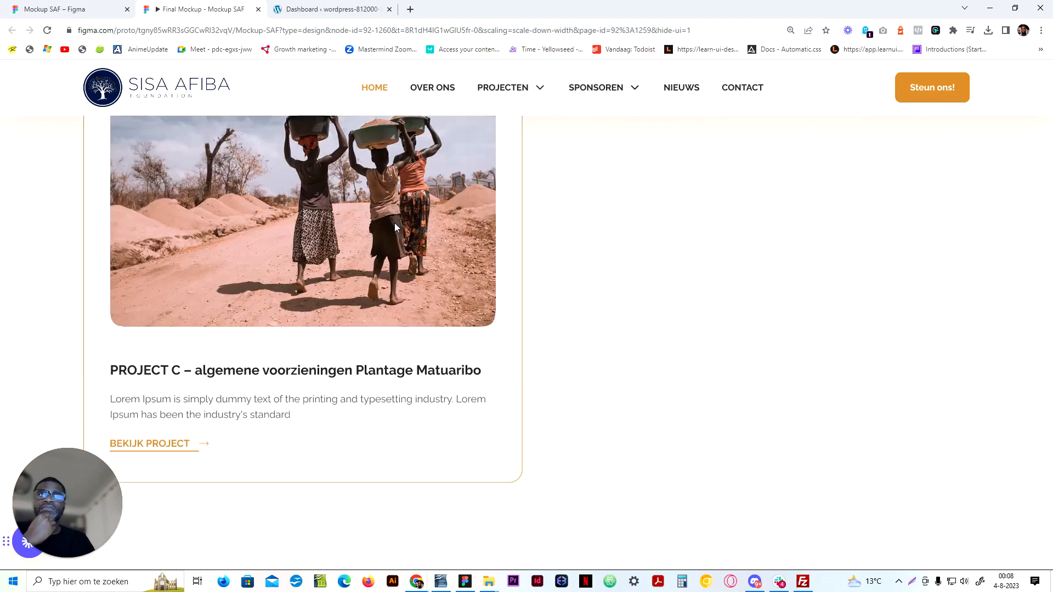
scroll(396, 227, down, 12)
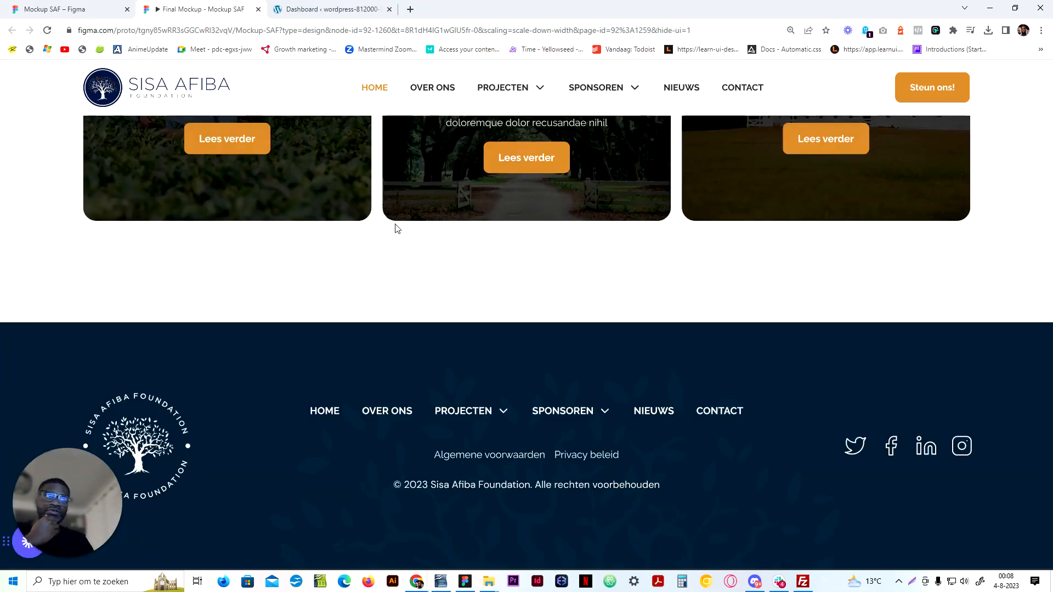
scroll(398, 228, up, 20)
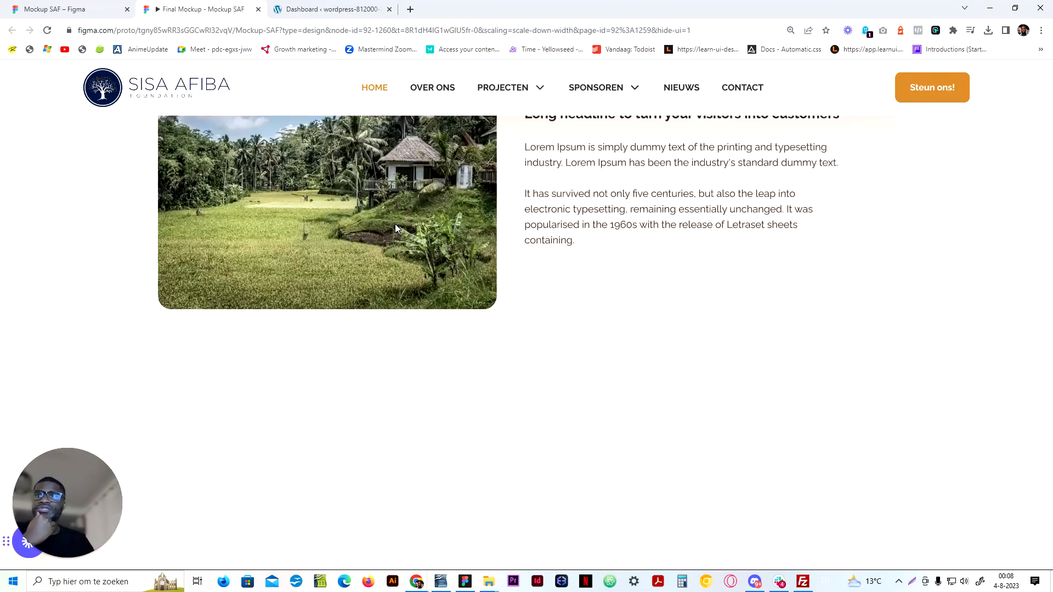
scroll(396, 228, up, 10)
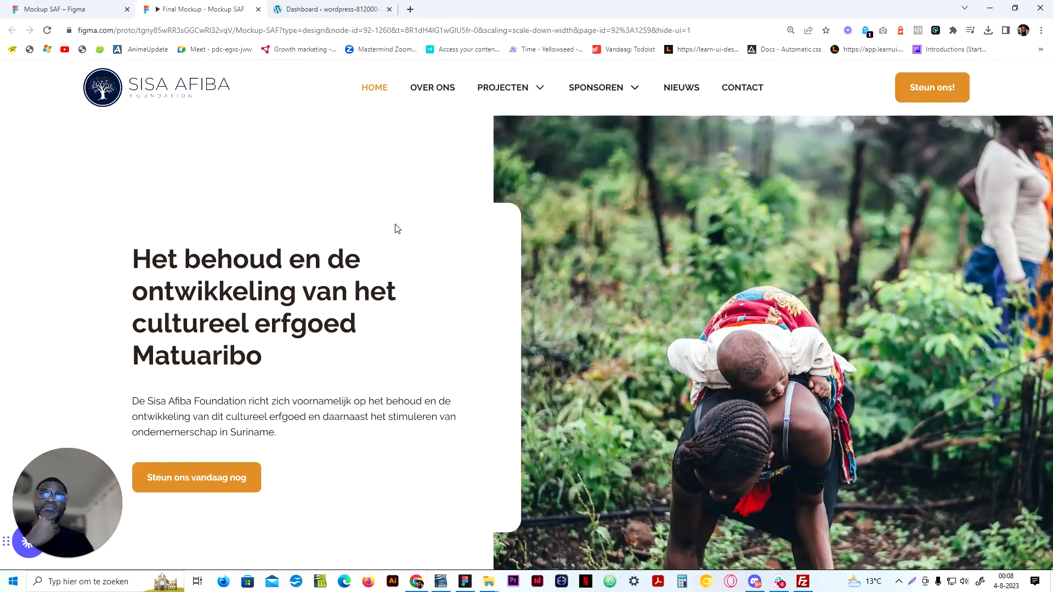
Advance the prototype to the Over Sisa Afiba Foundation page and review its content
click(396, 225)
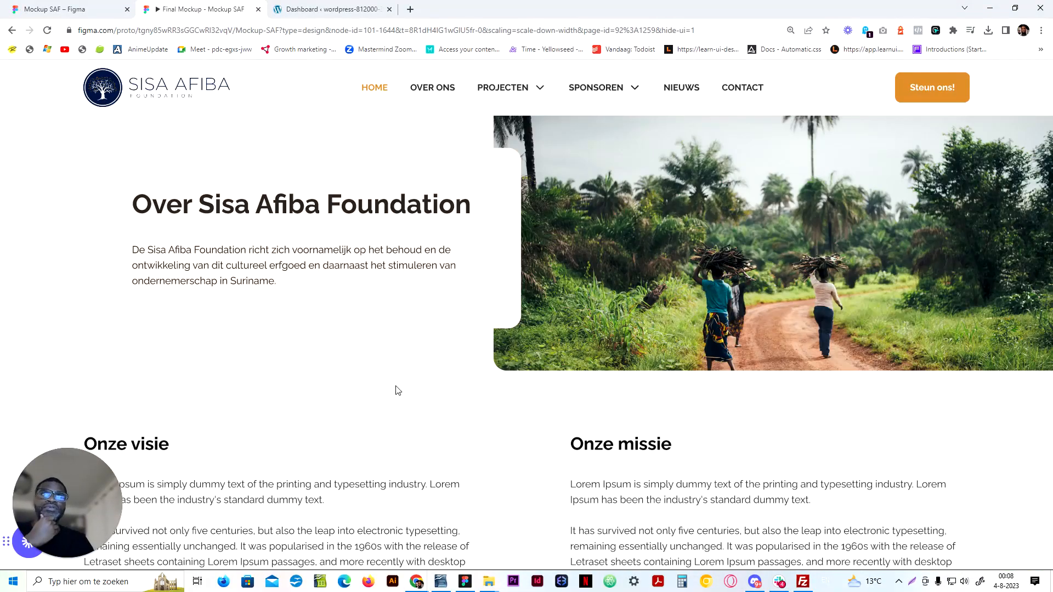
scroll(398, 391, down, 15)
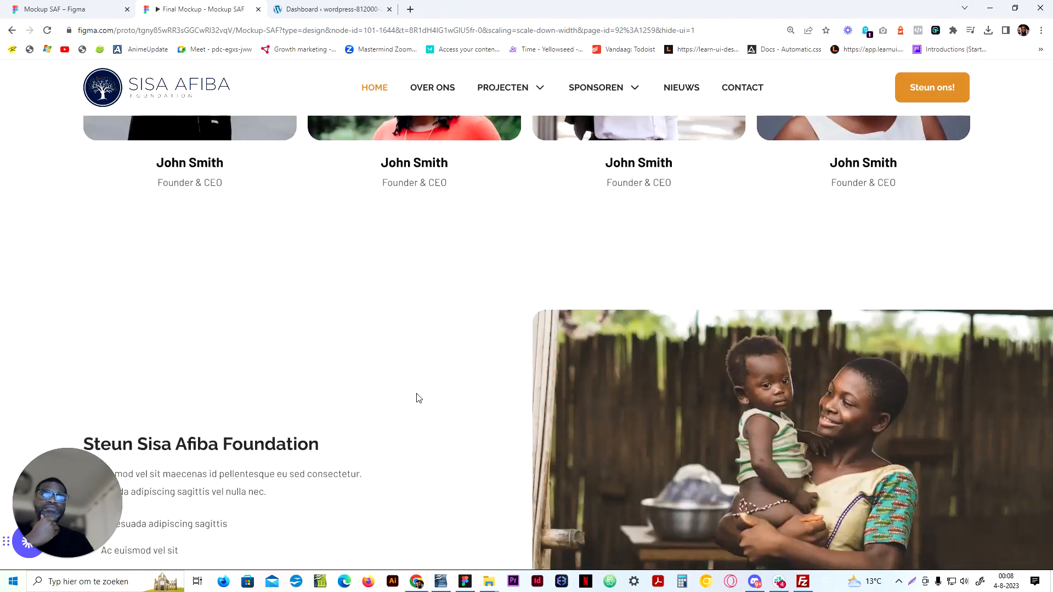
scroll(418, 398, up, 15)
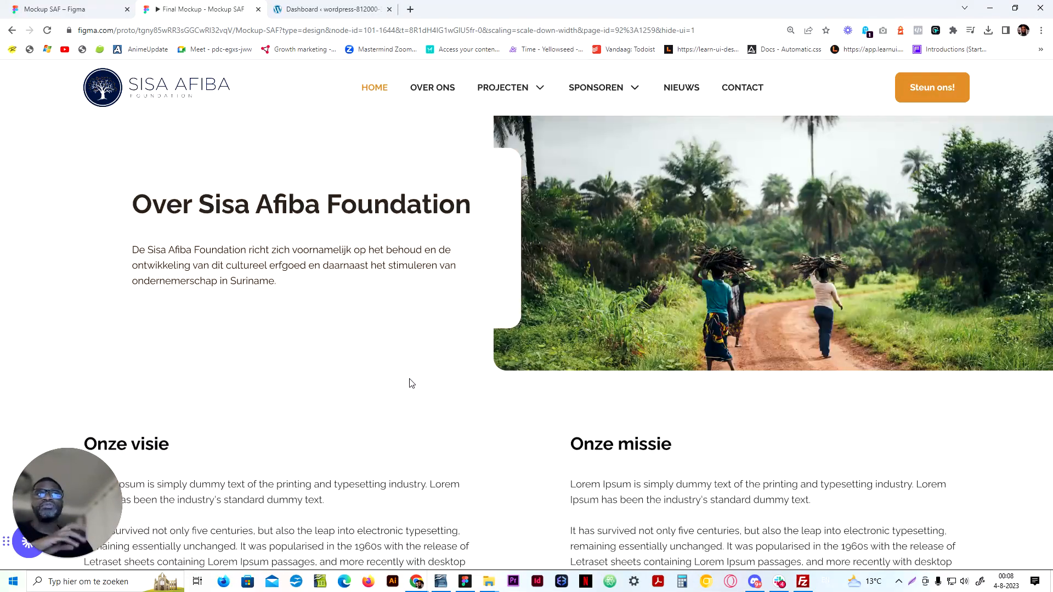
Review the Steun Sisa Afiba Foundation page in the prototype and return to the Over Sisa Afiba Foundation page
click(411, 383)
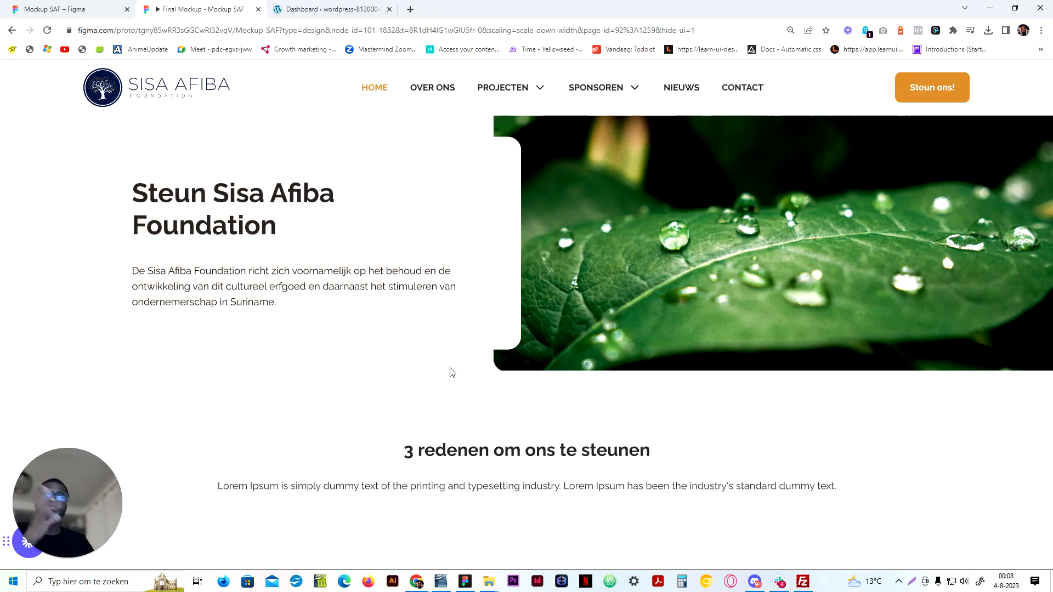
scroll(450, 367, down, 15)
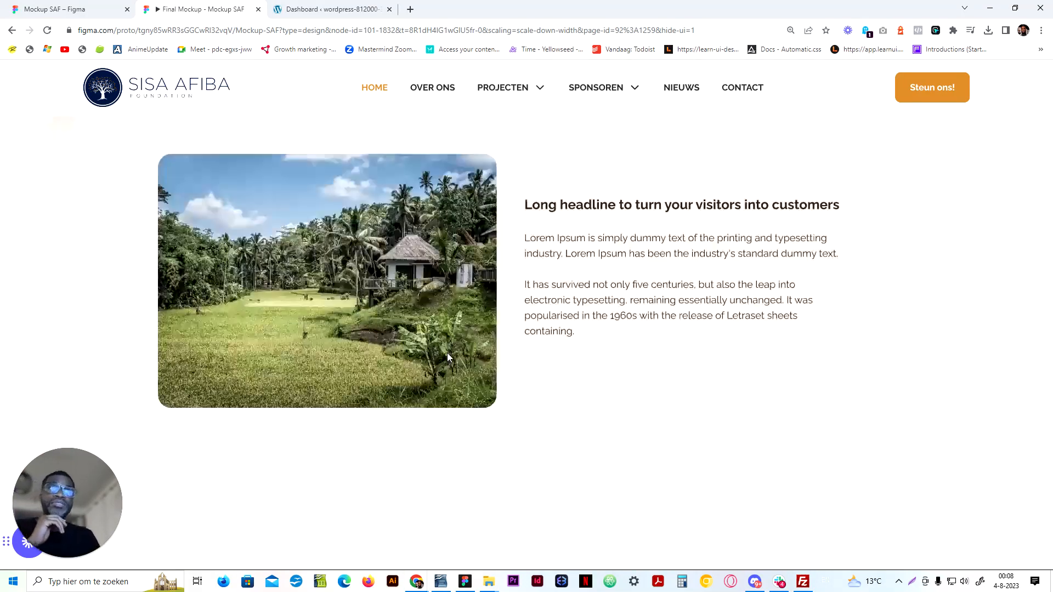
scroll(448, 358, down, 5)
click(444, 360)
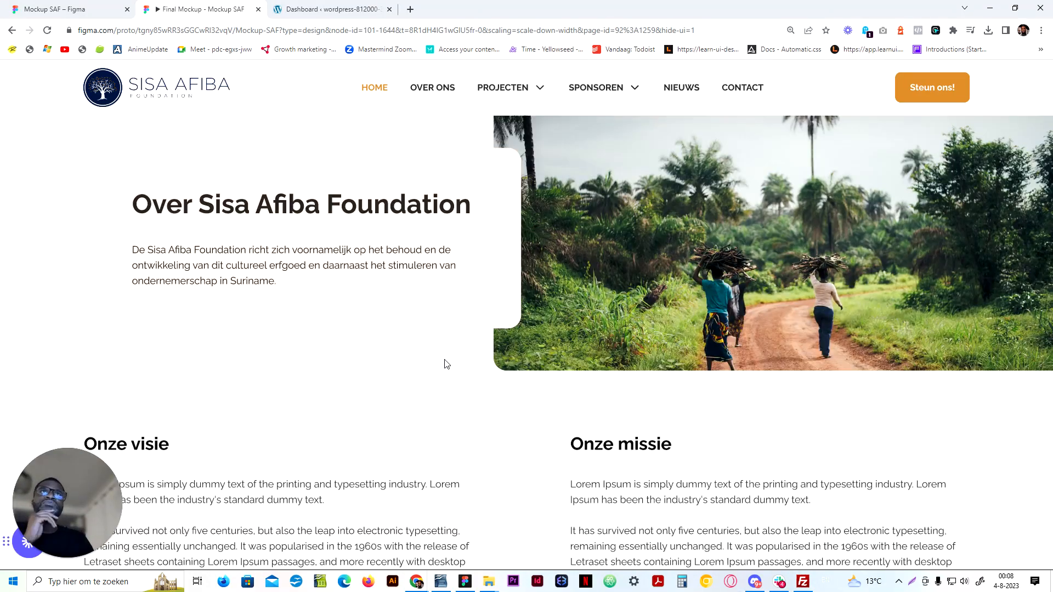
Review the Over Sisa Afiba Foundation page once more, from its vision and mission sections down to the footer
scroll(450, 373, down, 6)
scroll(444, 376, down, 7)
scroll(438, 371, up, 3)
Advance the prototype to the Steun Sisa Afiba Foundation page and review it from the hero section downward
click(435, 364)
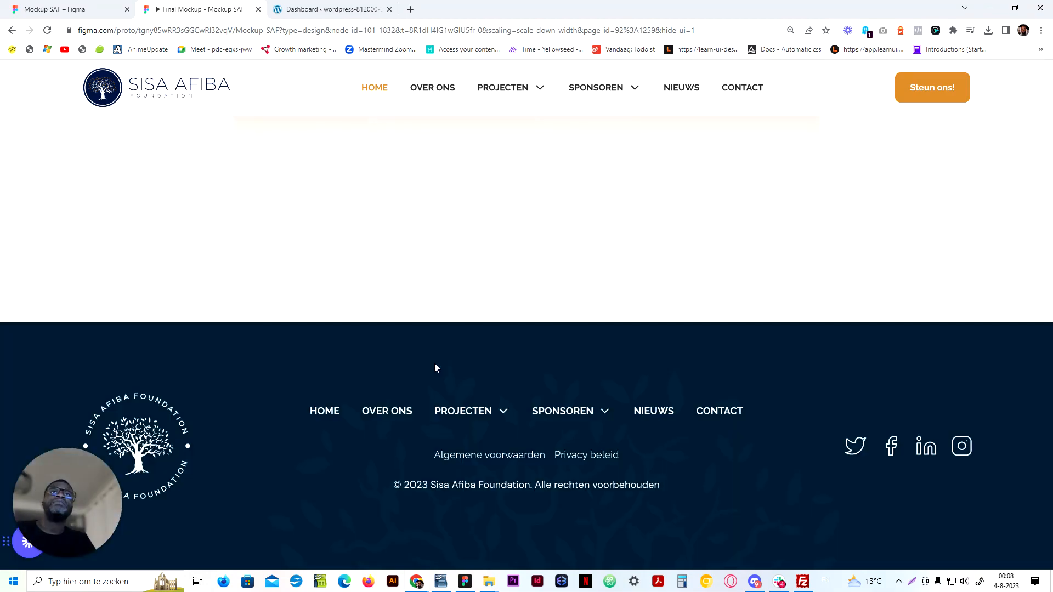
scroll(442, 366, up, 5)
scroll(454, 367, up, 10)
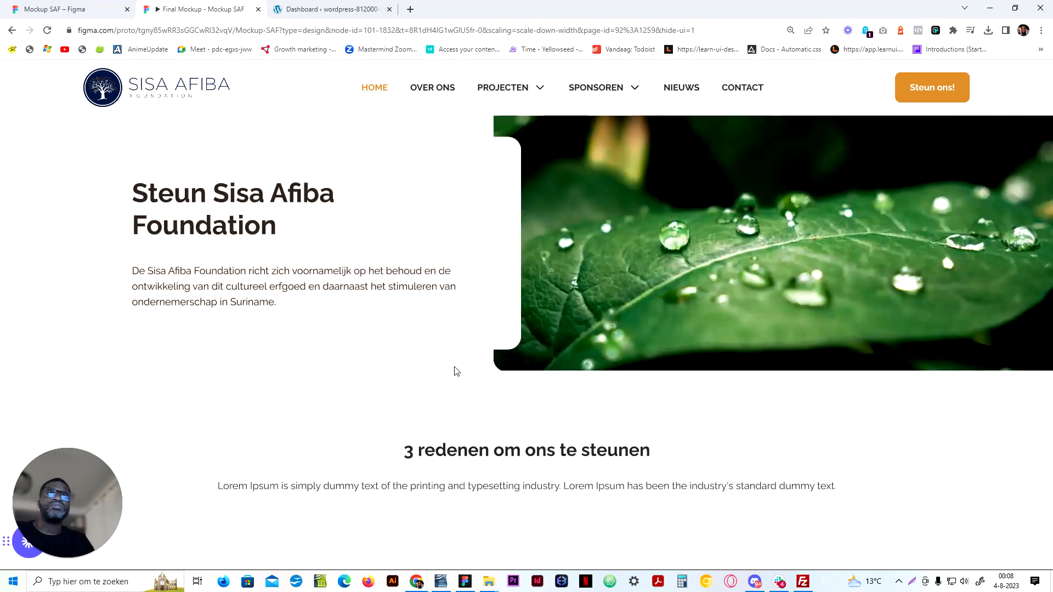
scroll(451, 368, down, 4)
scroll(451, 368, down, 6)
Advance the prototype to the projects overview page and examine its hero section and rows of project cards
click(451, 371)
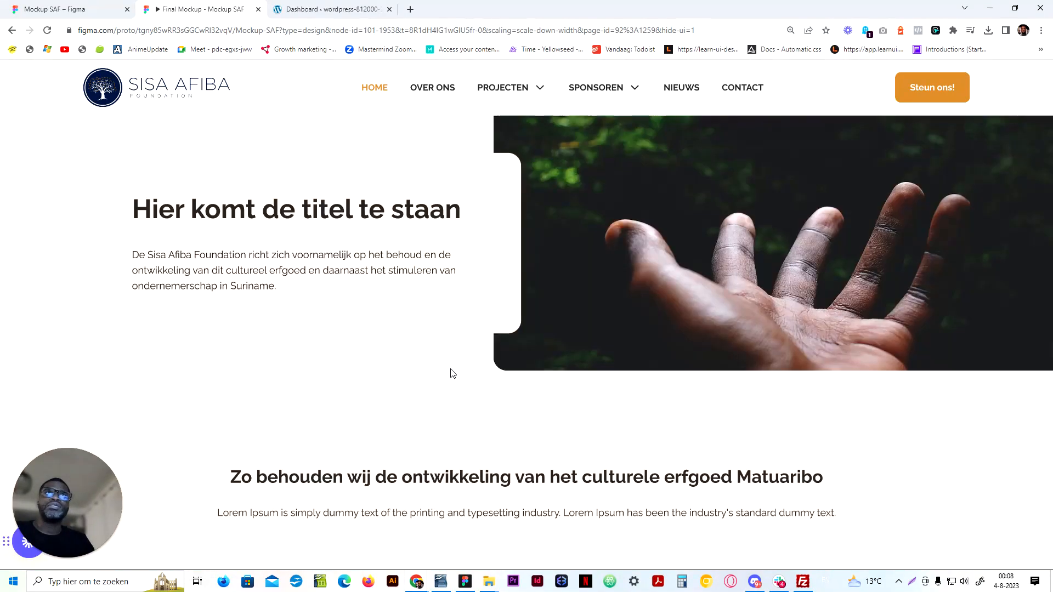
scroll(450, 370, down, 5)
scroll(451, 368, up, 5)
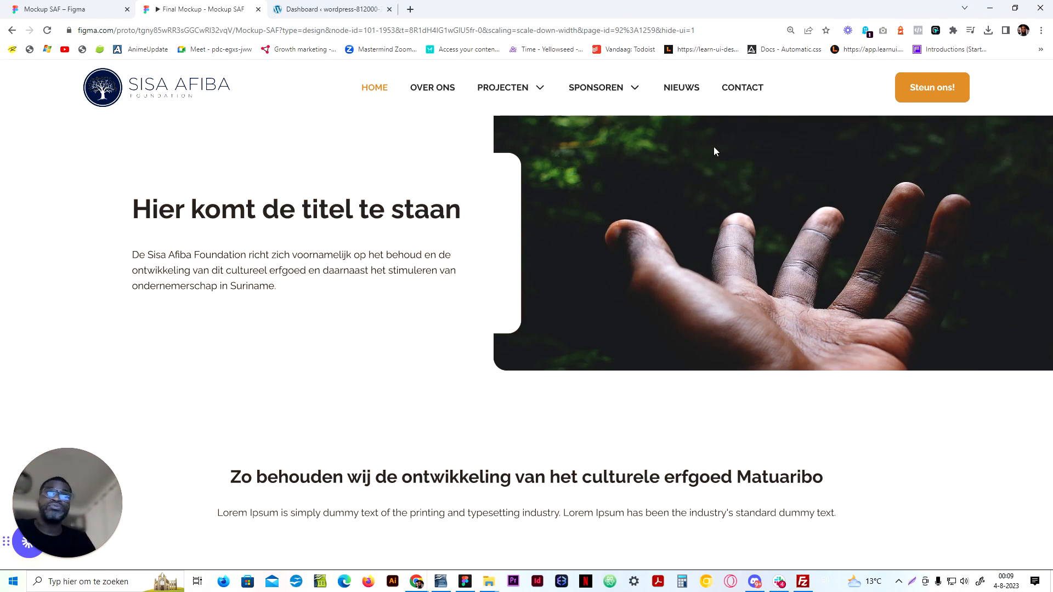
scroll(400, 433, down, 6)
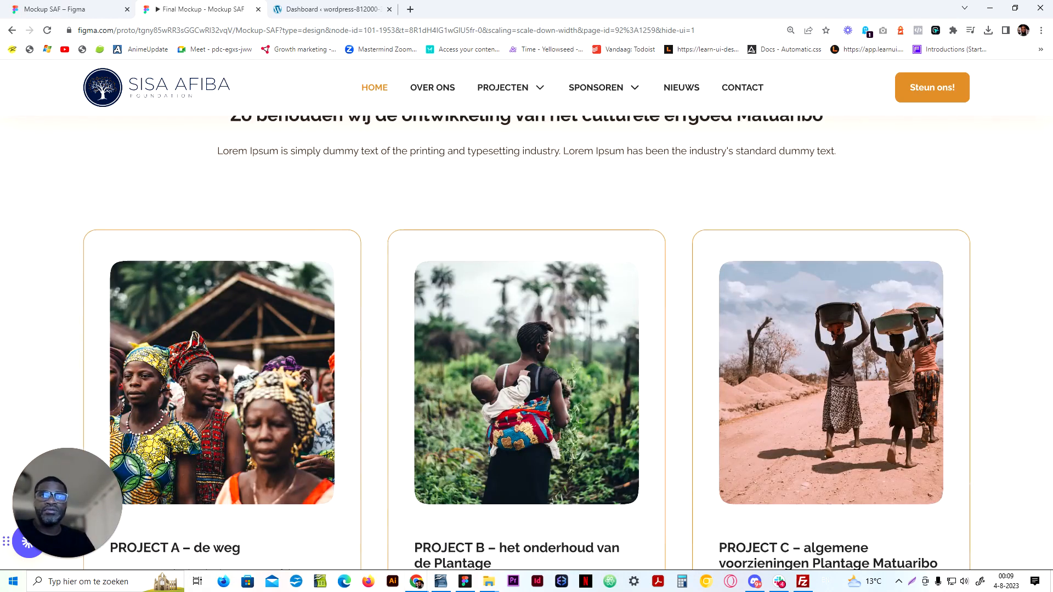
scroll(371, 304, down, 6)
scroll(375, 328, up, 6)
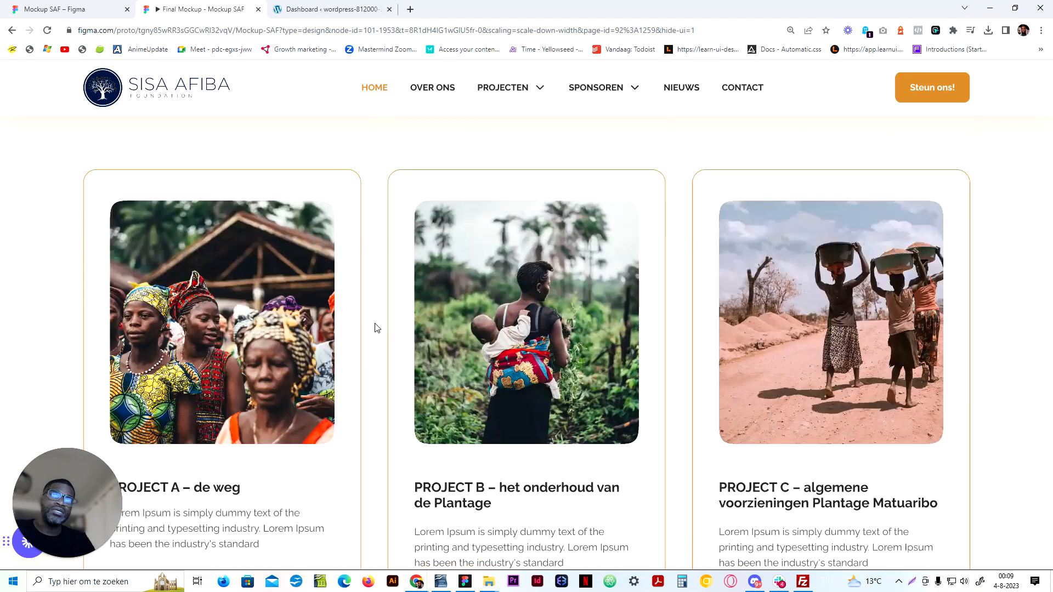
scroll(879, 411, down, 5)
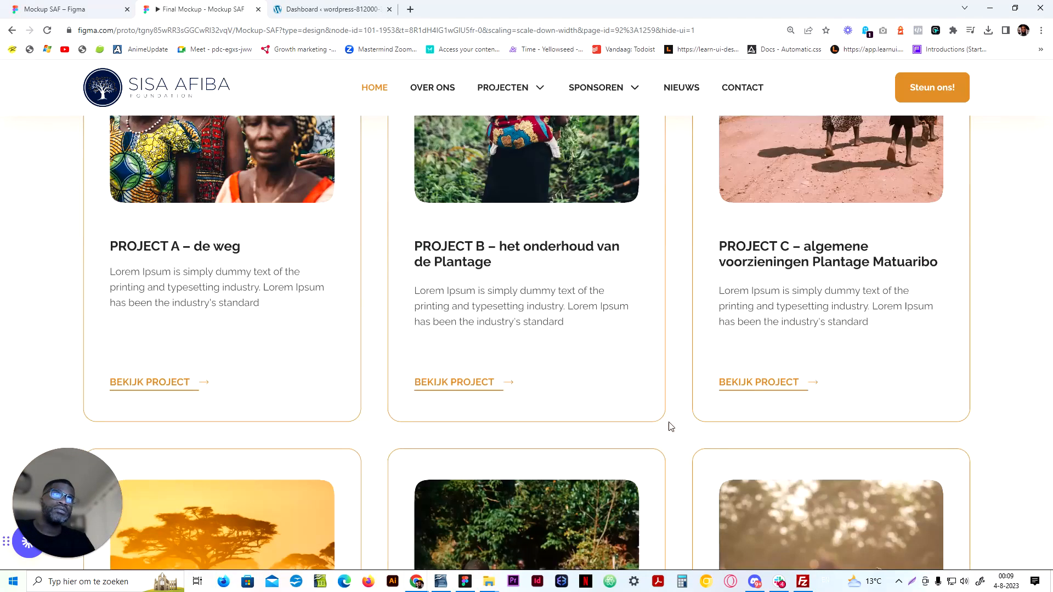
scroll(324, 418, down, 5)
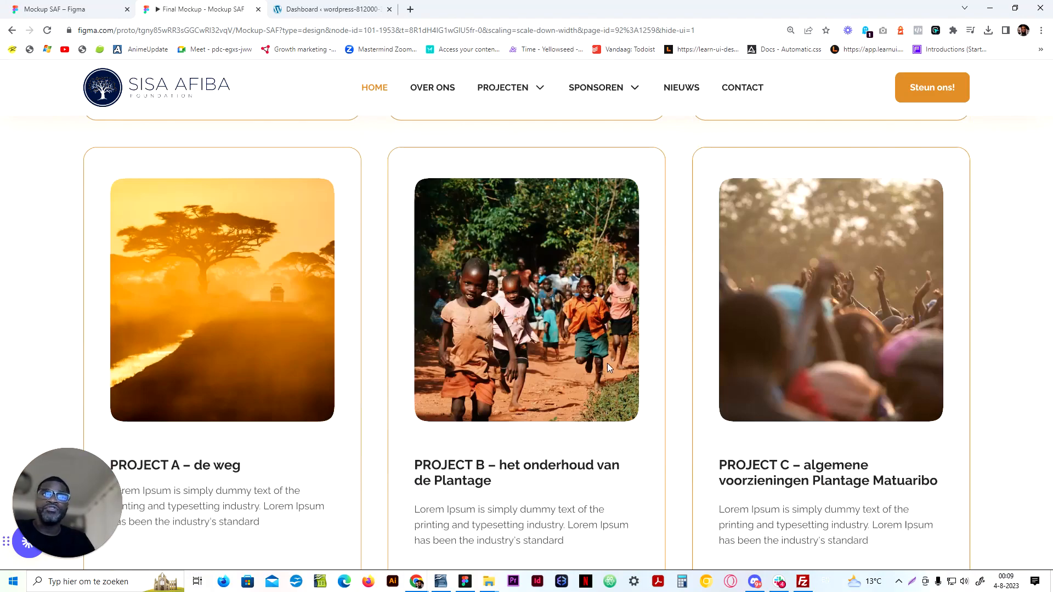
scroll(607, 363, down, 15)
scroll(559, 386, up, 11)
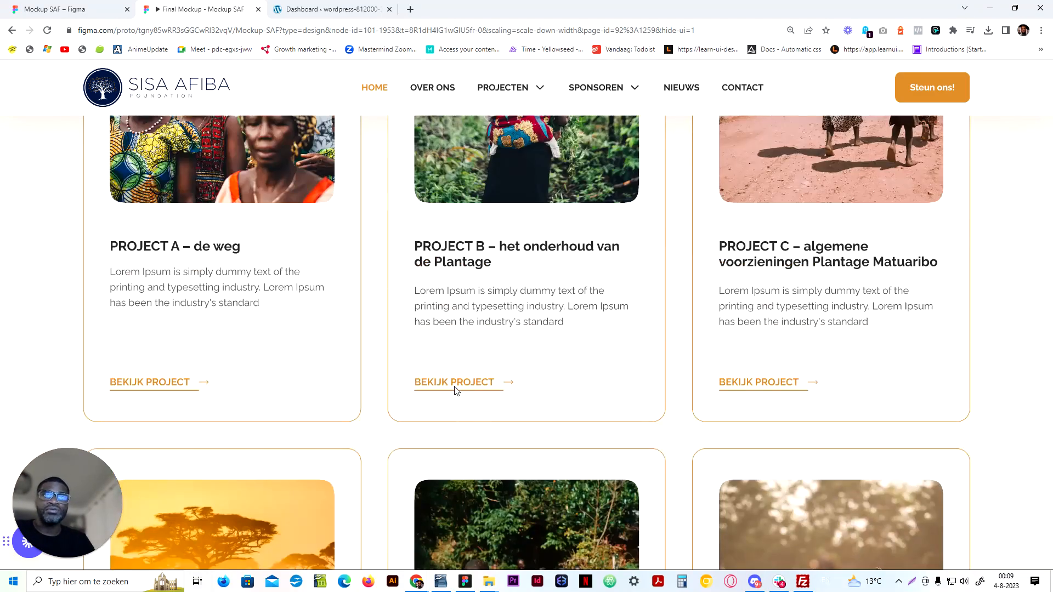
Advance the prototype to the project detail page and review its hero, subtitle text blocks and road image
click(487, 381)
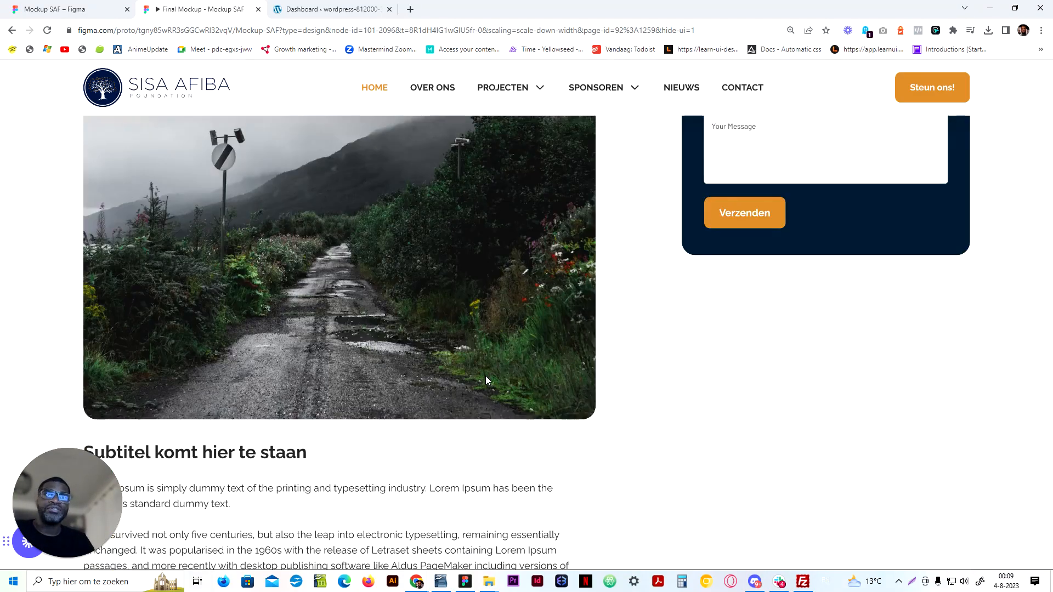
scroll(486, 376, up, 15)
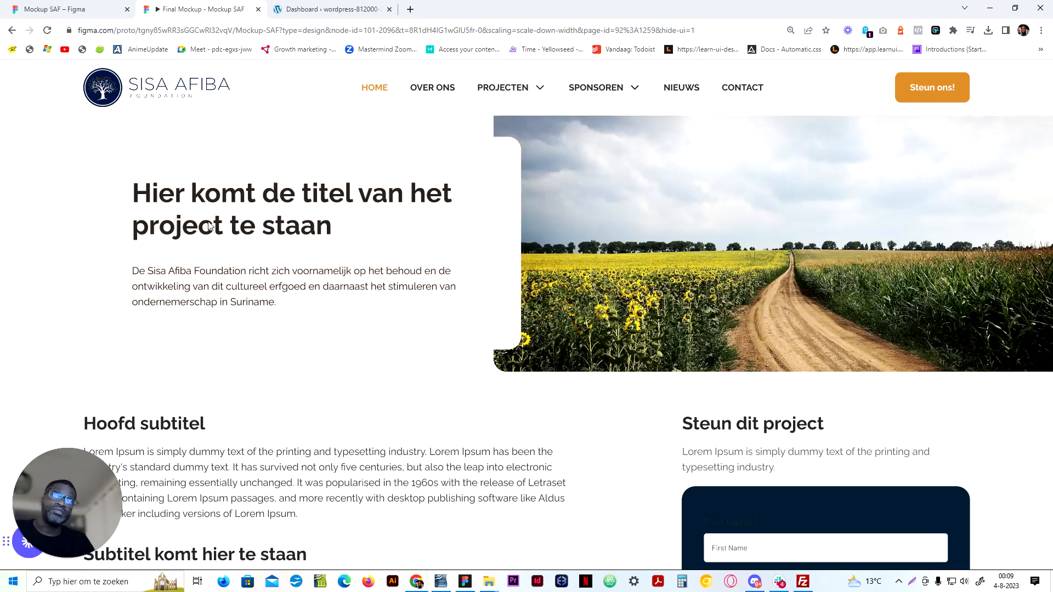
scroll(152, 331, down, 12)
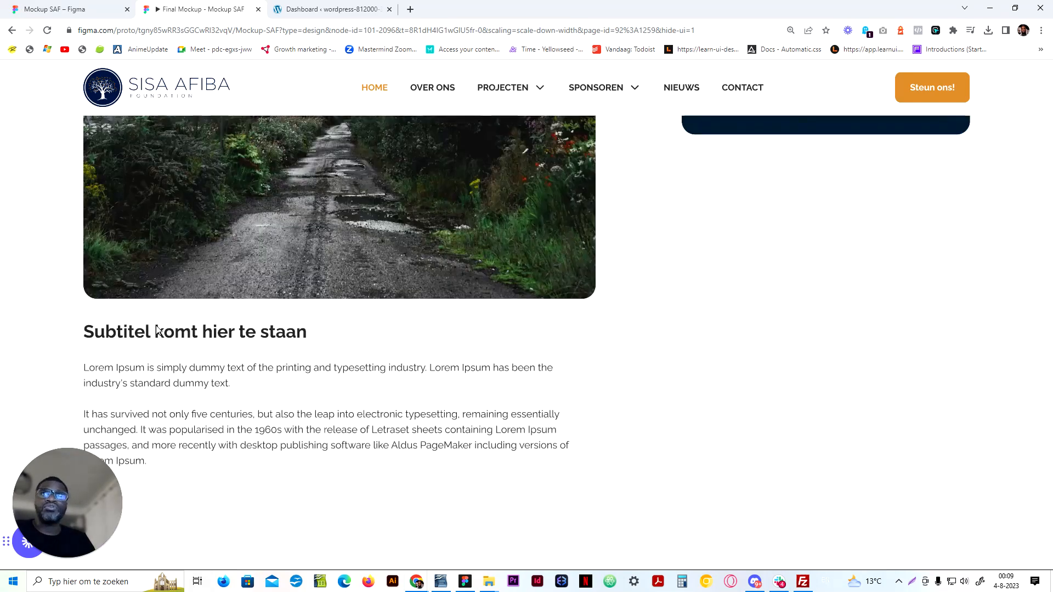
scroll(158, 330, up, 9)
scroll(158, 329, up, 1)
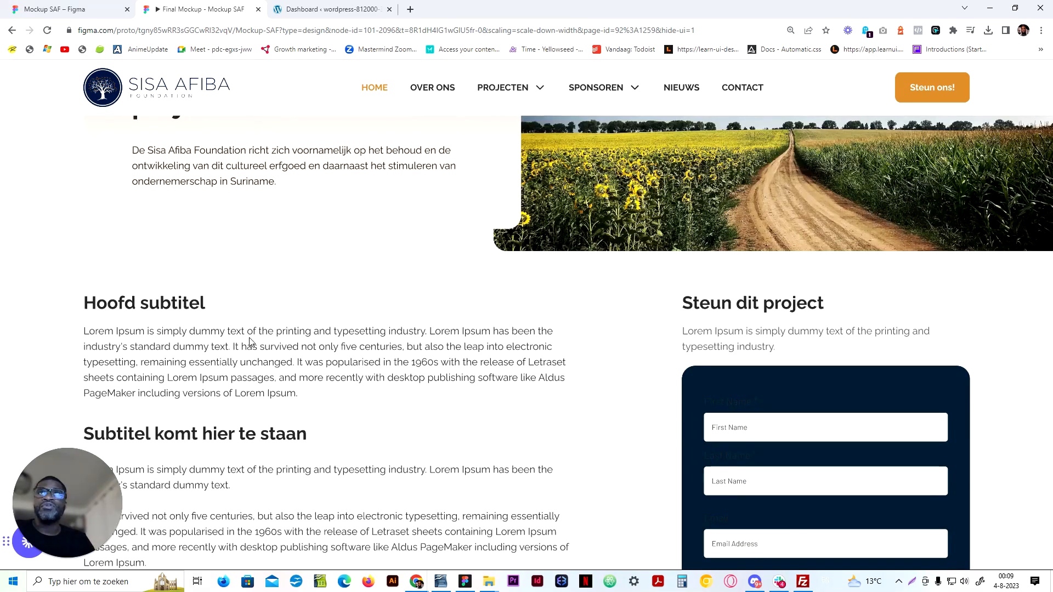
scroll(364, 361, down, 5)
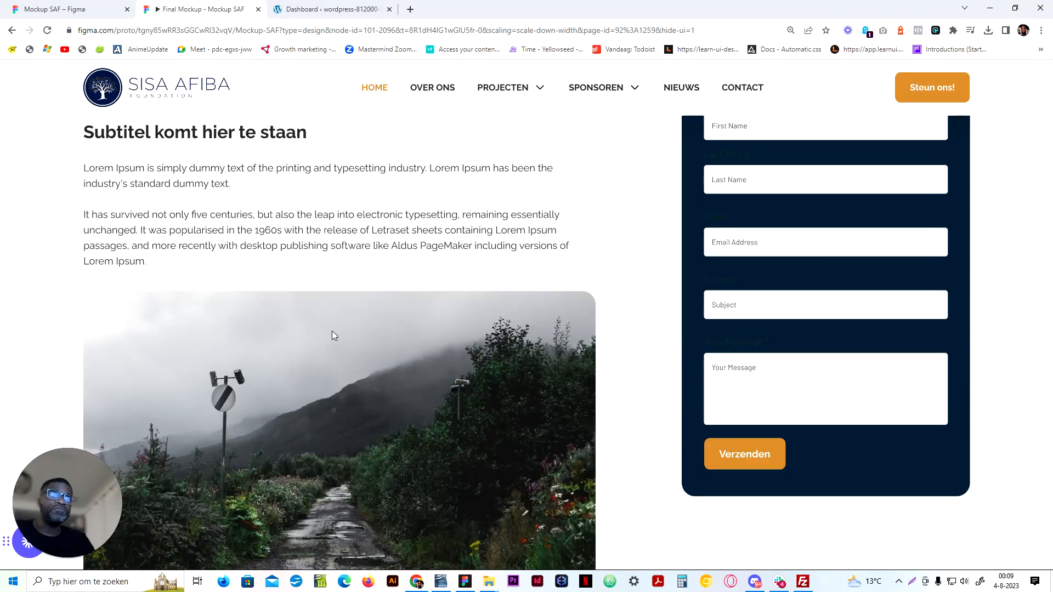
scroll(332, 331, up, 5)
Examine the Steun dit project form beside the project text, from its heading to the Verzenden button
scroll(827, 345, down, 4)
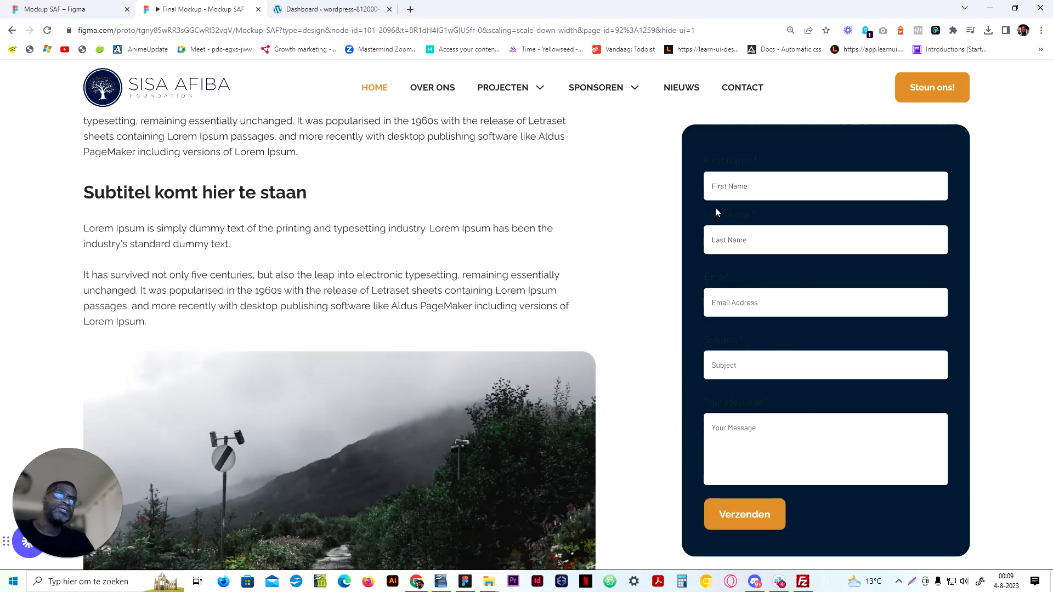
scroll(701, 161, up, 5)
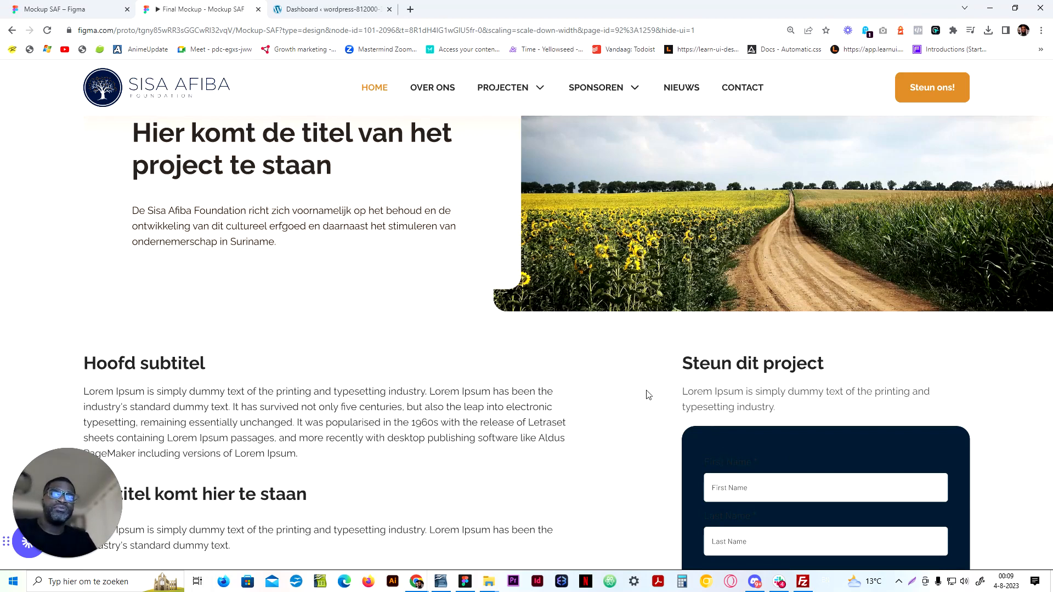
scroll(664, 414, down, 5)
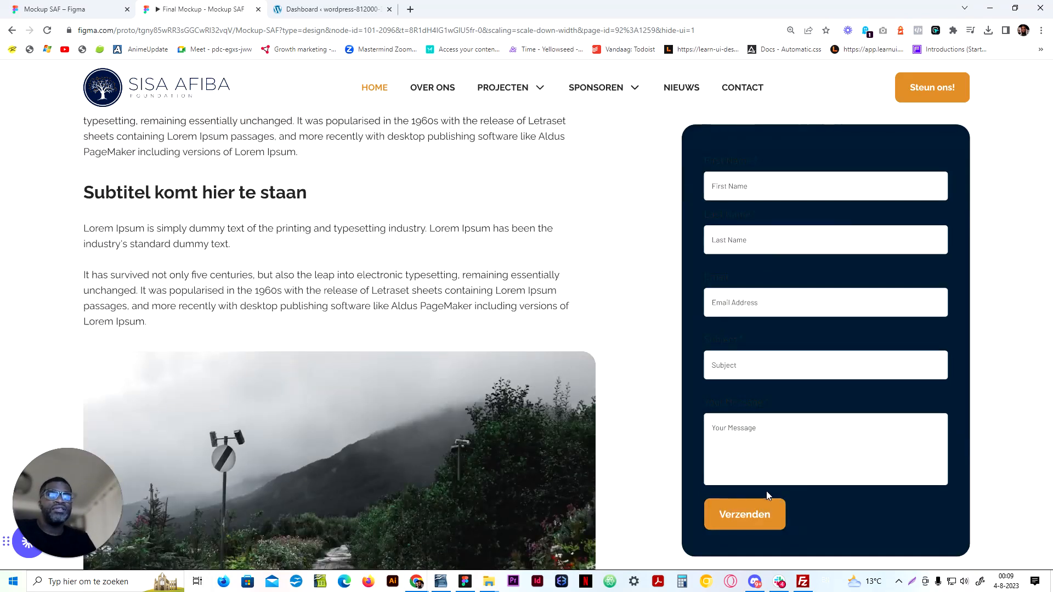
scroll(689, 498, down, 5)
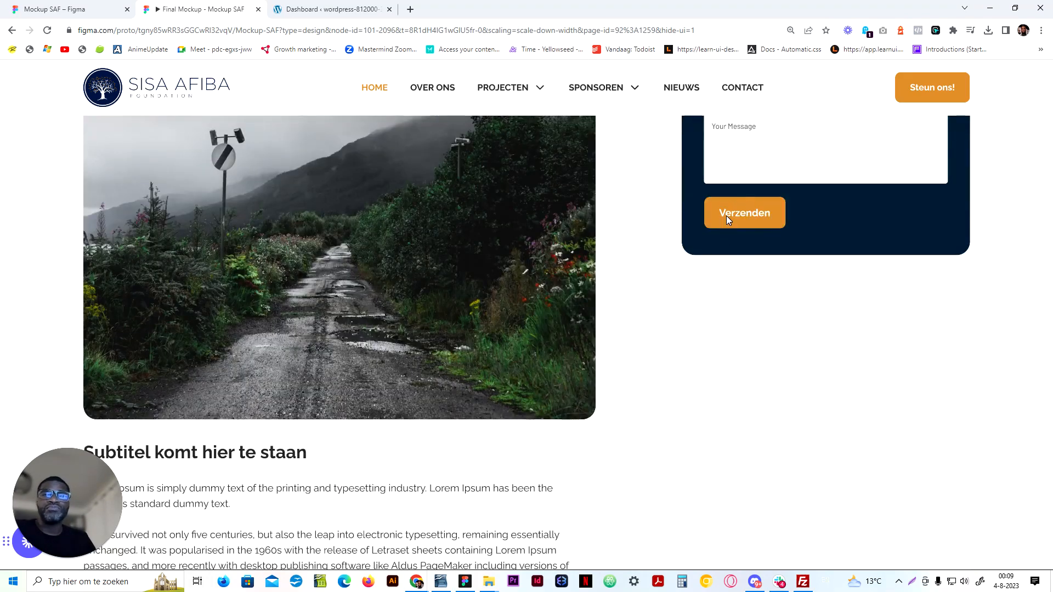
scroll(726, 216, down, 5)
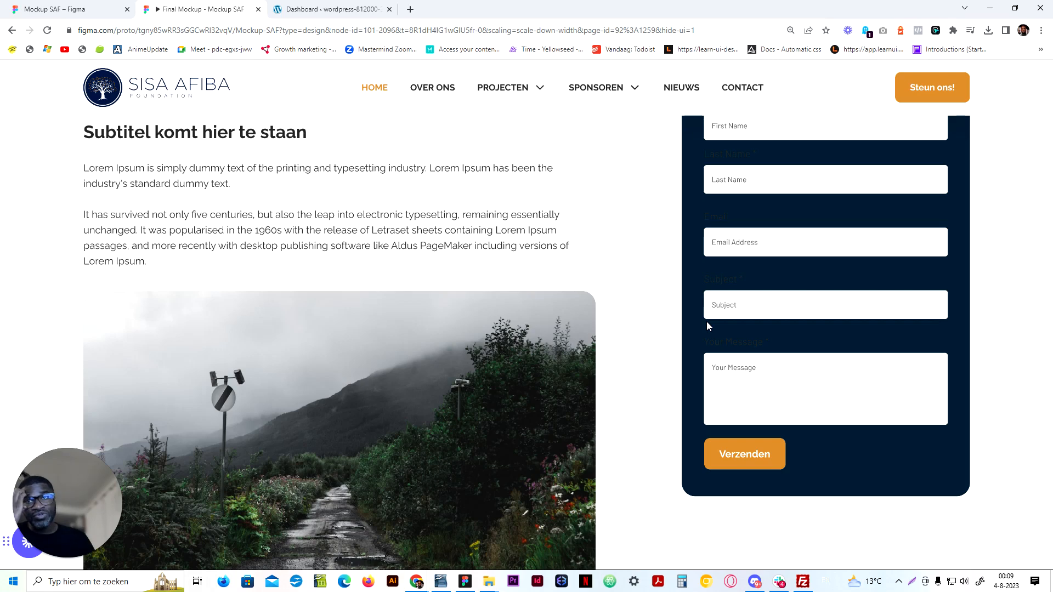
scroll(706, 325, up, 3)
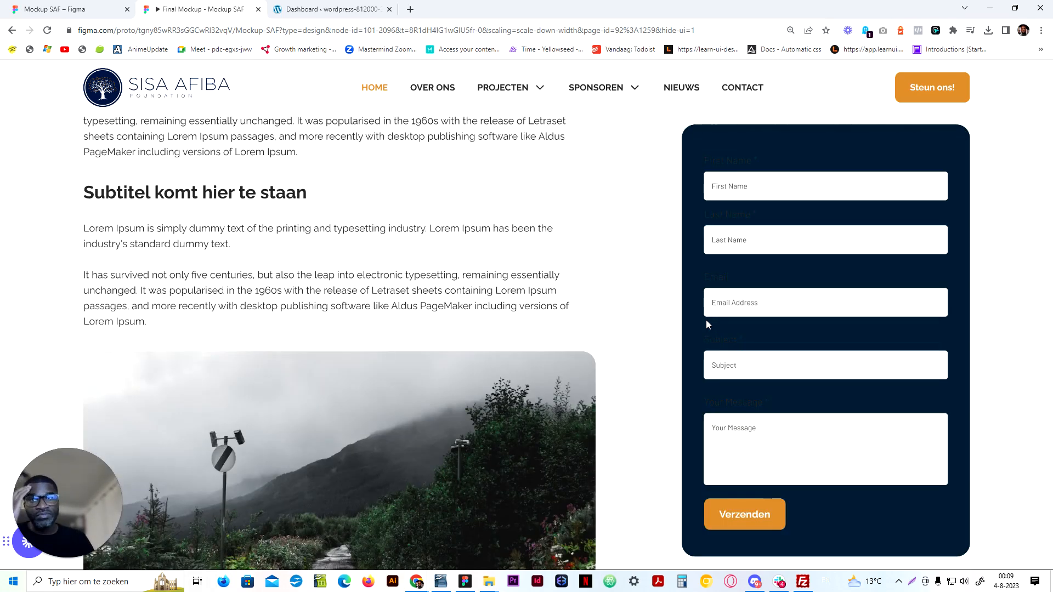
Examine the Bekijk ook onze andere projecten carousel below the project text on the detail page
scroll(685, 329, down, 5)
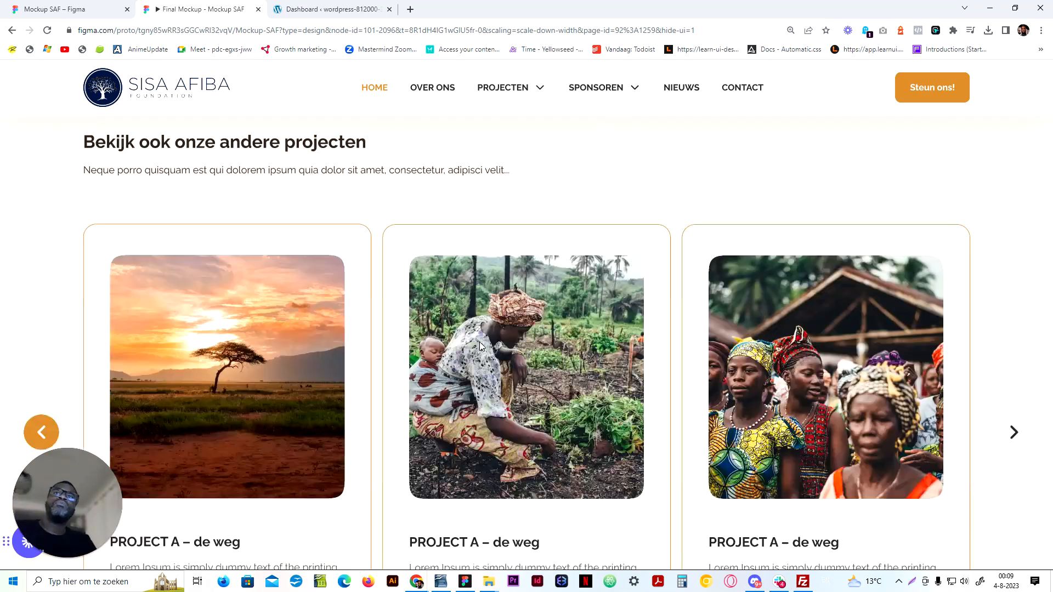
scroll(486, 331, up, 5)
scroll(483, 330, down, 5)
scroll(483, 329, up, 5)
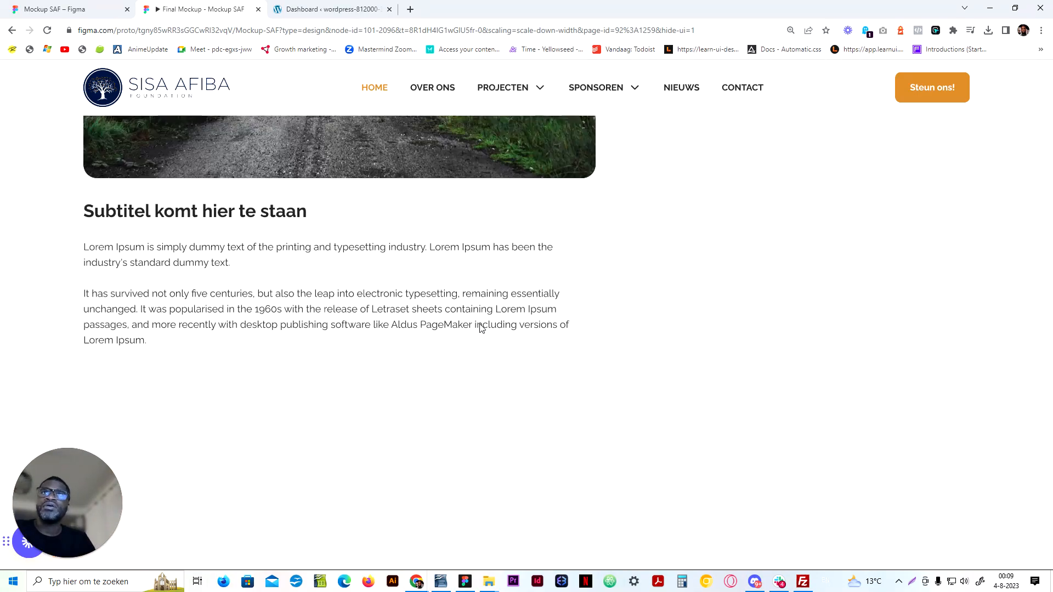
scroll(225, 359, down, 5)
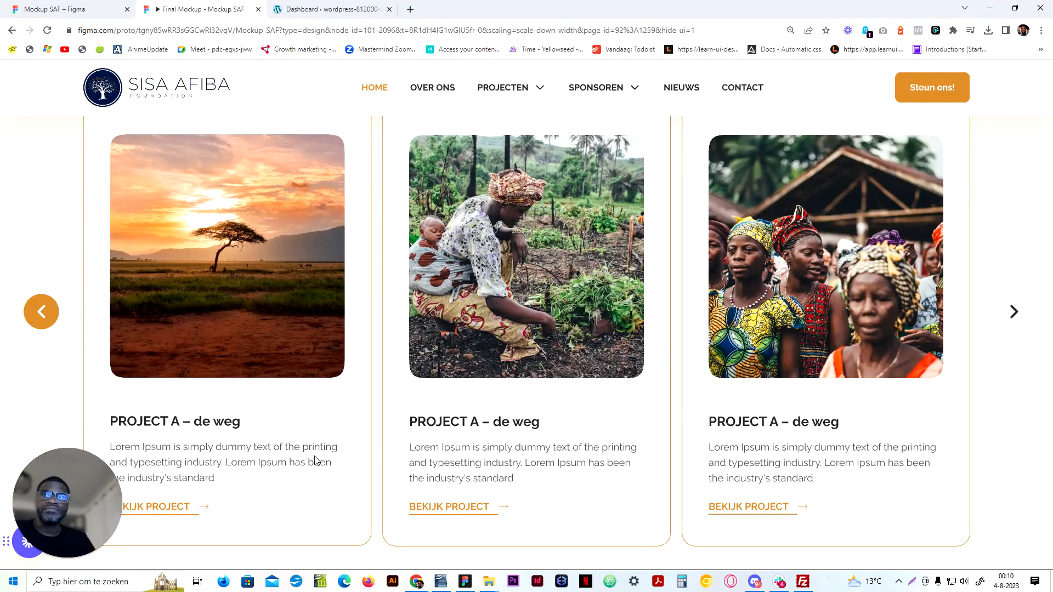
scroll(226, 414, up, 5)
scroll(232, 414, down, 10)
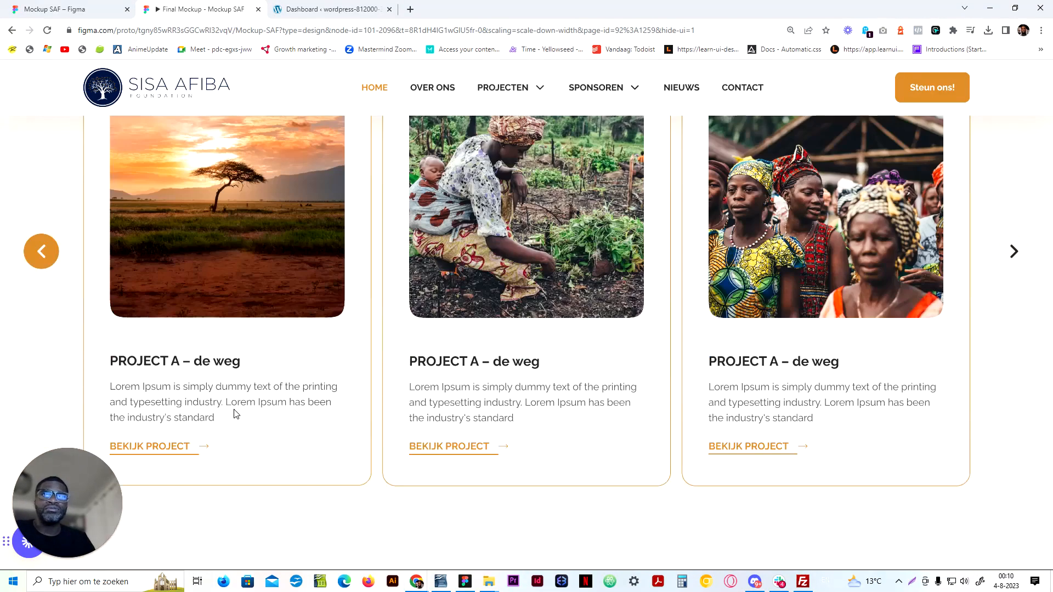
scroll(598, 344, up, 6)
Advance the prototype to the sponsors page and review its hero section and sponsor cards
click(598, 340)
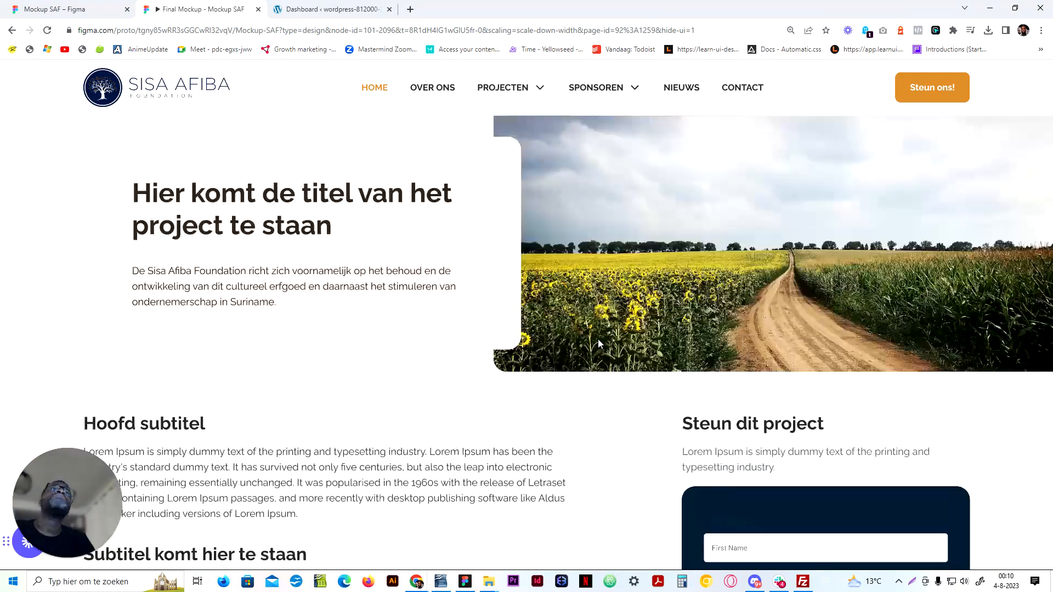
key(Right)
scroll(262, 179, down, 5)
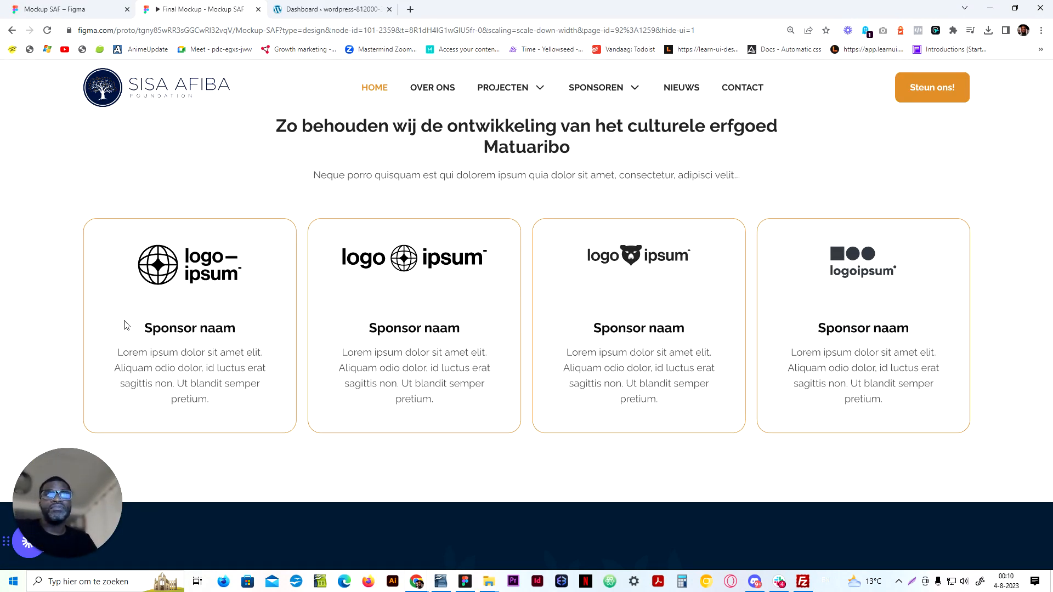
scroll(329, 353, up, 5)
scroll(247, 329, down, 5)
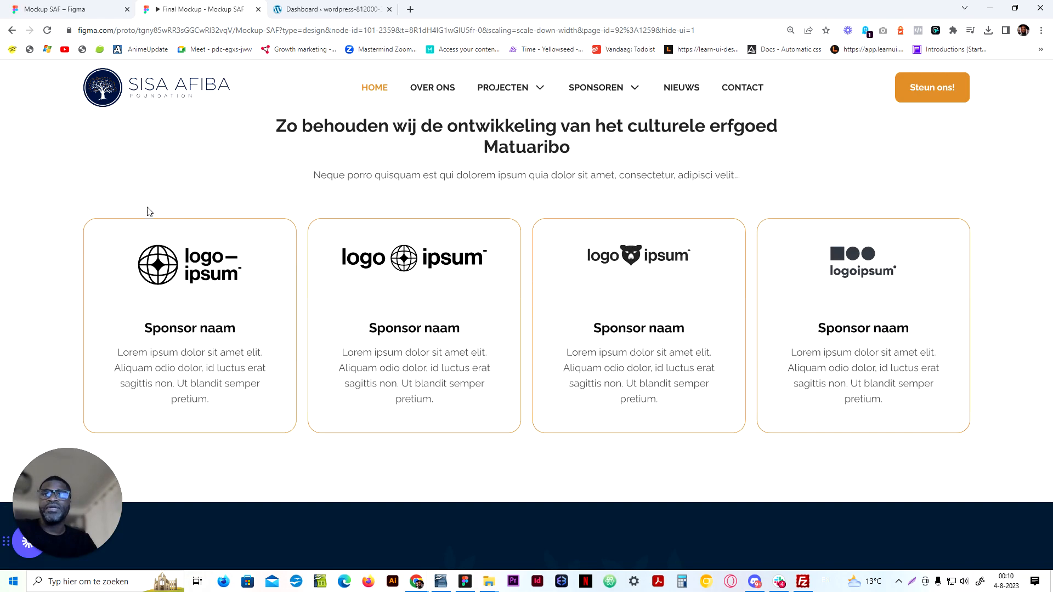
scroll(346, 393, up, 6)
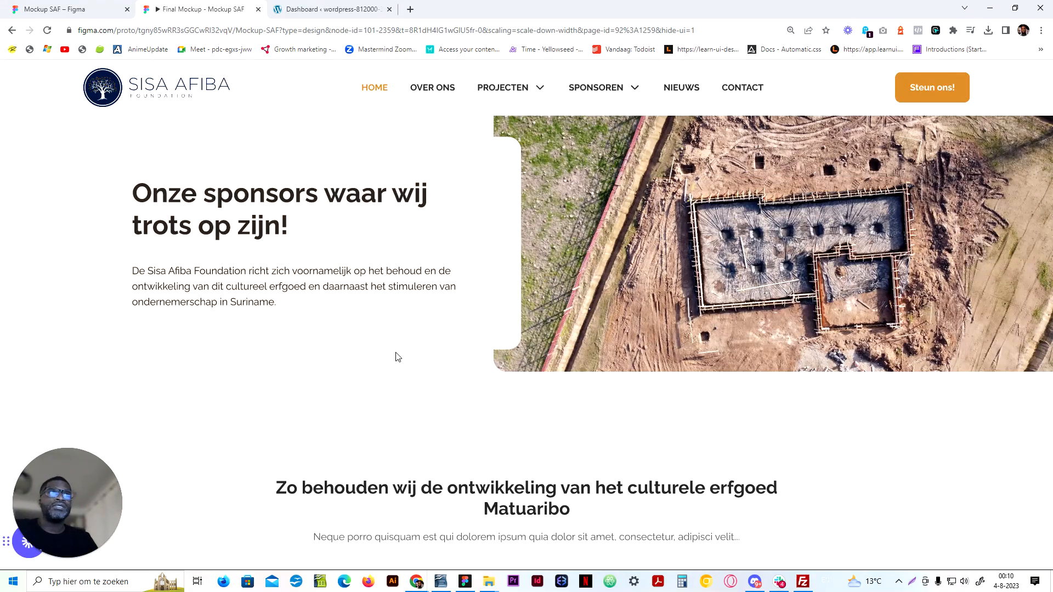
Advance the prototype to the contact page and review its hero, question text and contact form down to the footer
key(Right)
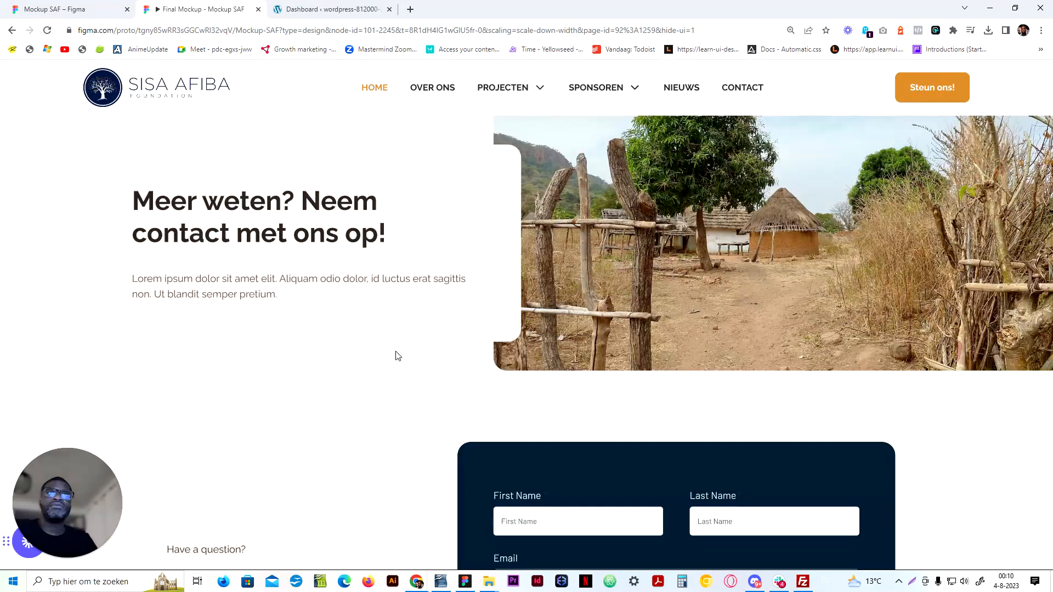
scroll(230, 265, down, 10)
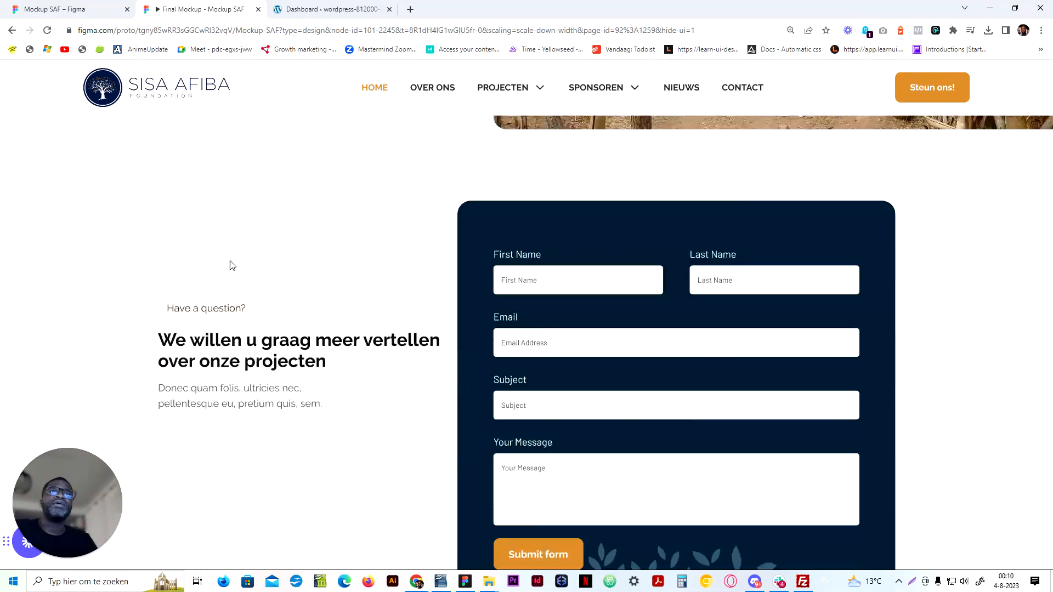
scroll(230, 266, up, 5)
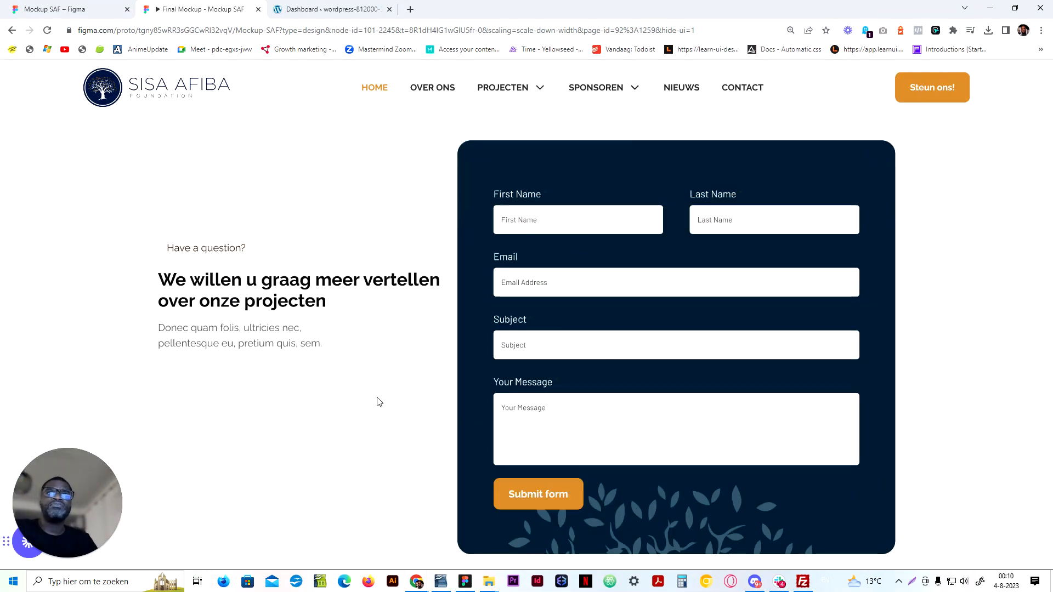
scroll(378, 402, down, 5)
scroll(354, 396, up, 6)
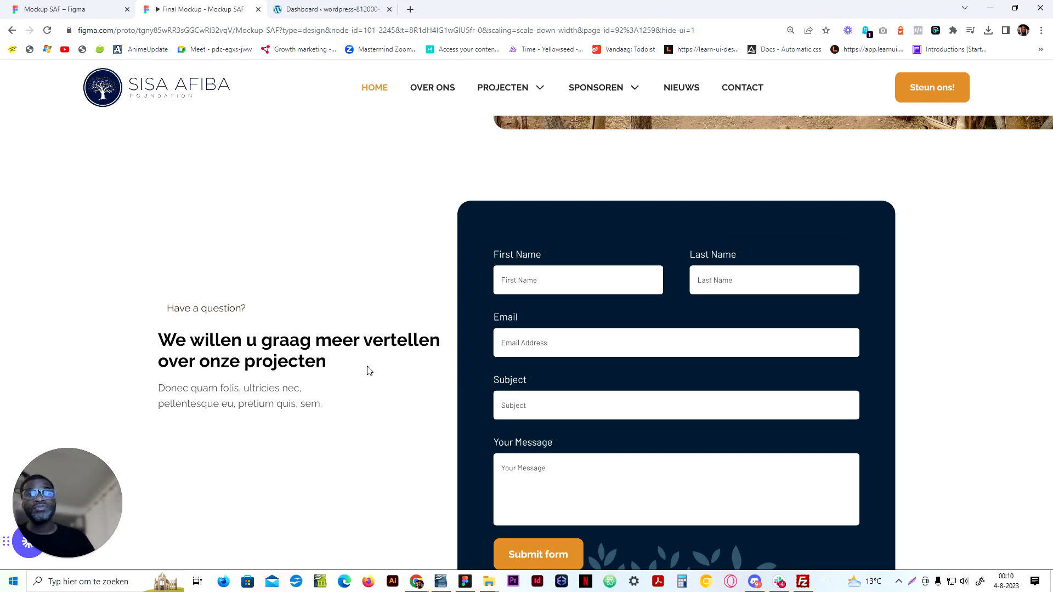
scroll(368, 371, up, 1)
scroll(369, 371, up, 3)
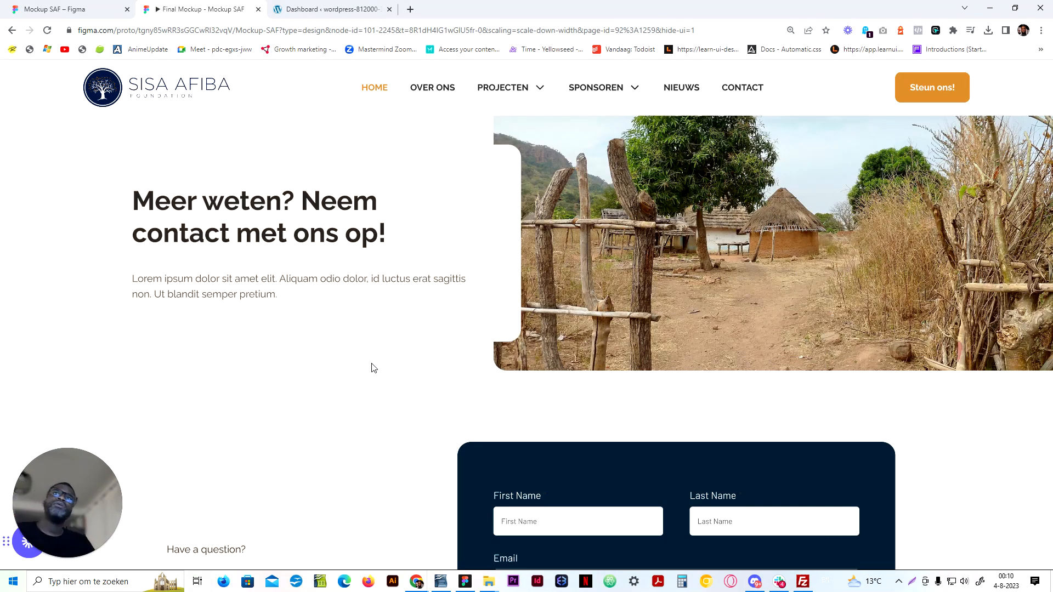
scroll(371, 351, down, 10)
scroll(377, 342, up, 2)
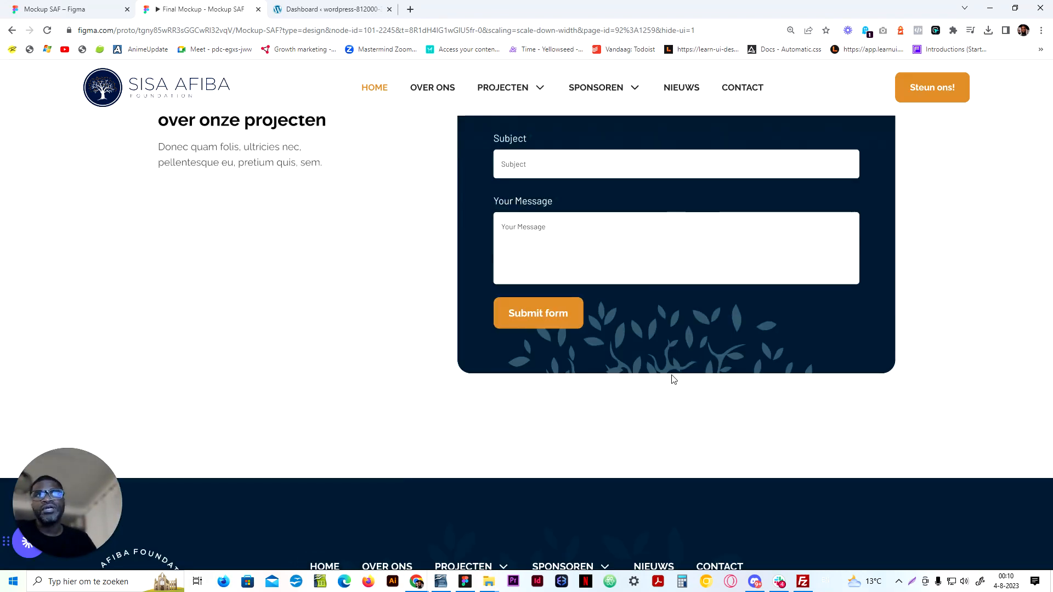
scroll(674, 380, up, 7)
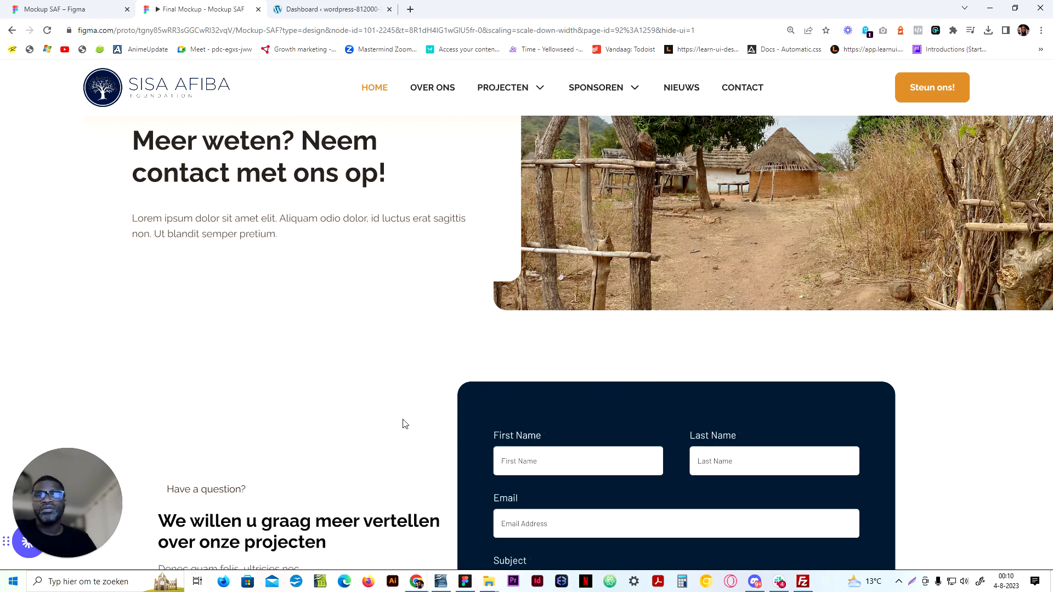
Advance the prototype from the contact form to the Bedankt voor uw donatie! page and review its hero section
scroll(386, 472, down, 4)
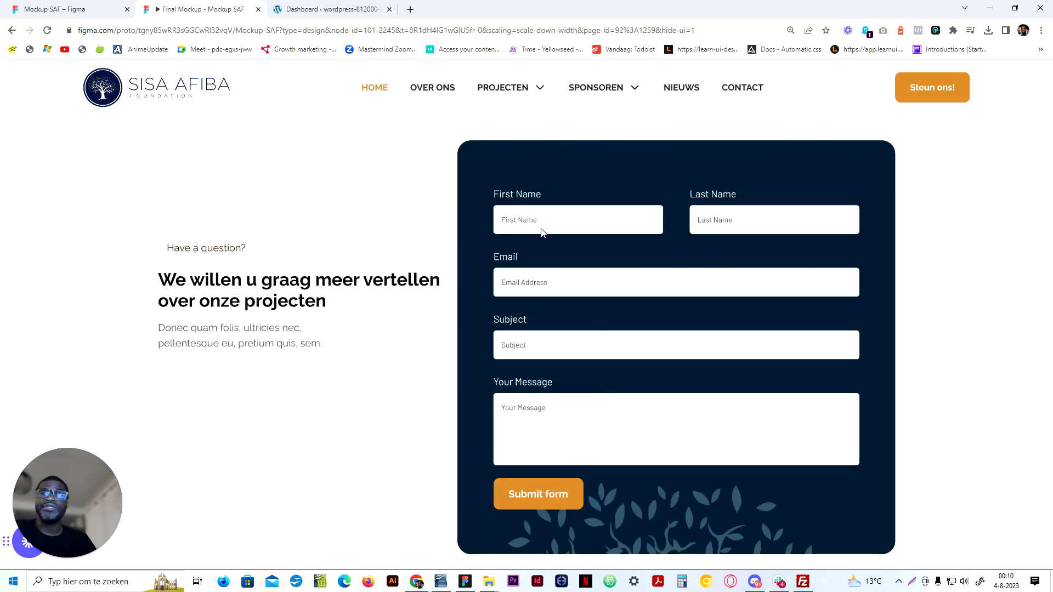
click(583, 337)
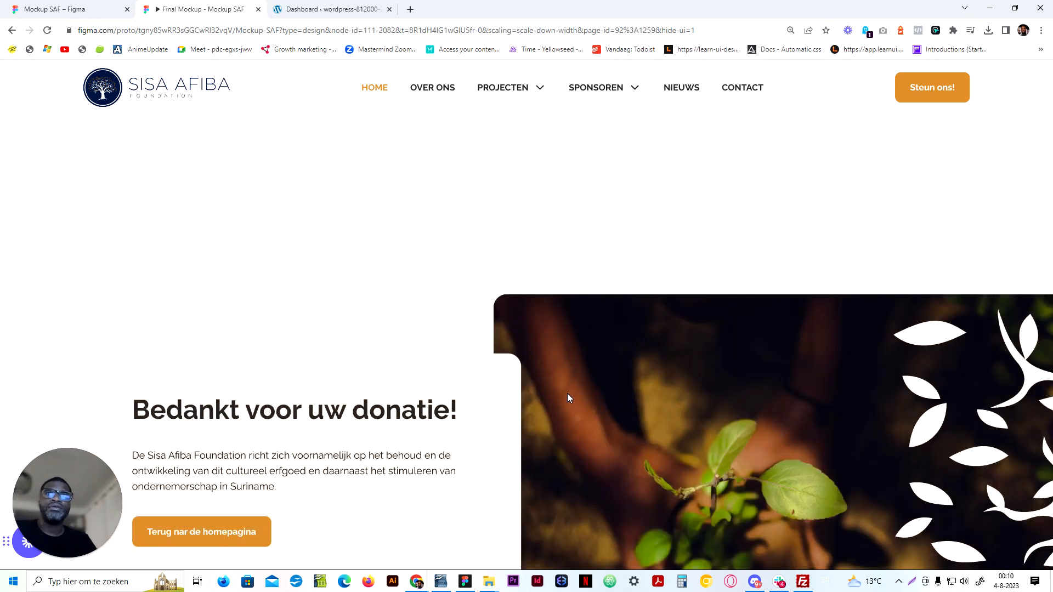
scroll(567, 392, down, 7)
scroll(567, 392, up, 10)
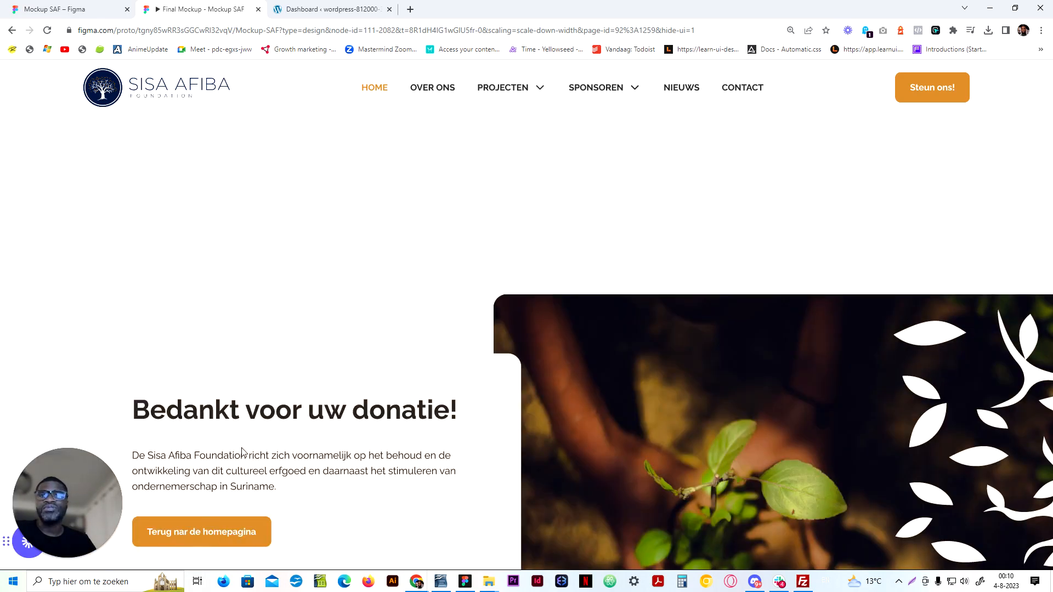
scroll(241, 447, down, 4)
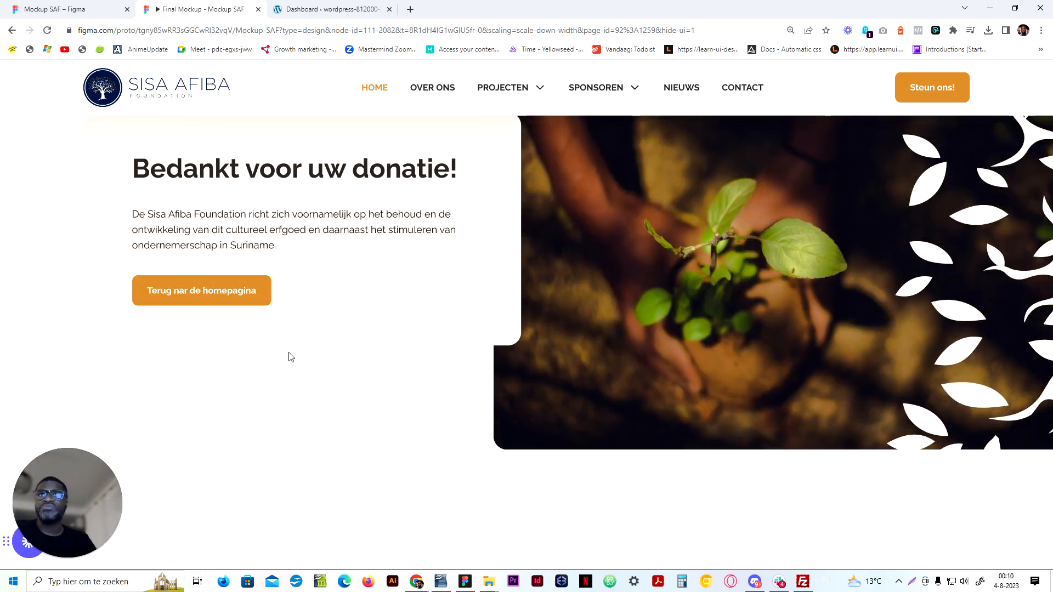
scroll(310, 373, up, 4)
Compare the prototype's donation thank-you page with the contact page, reviewing the contact form down to its Submit form button
key(Right)
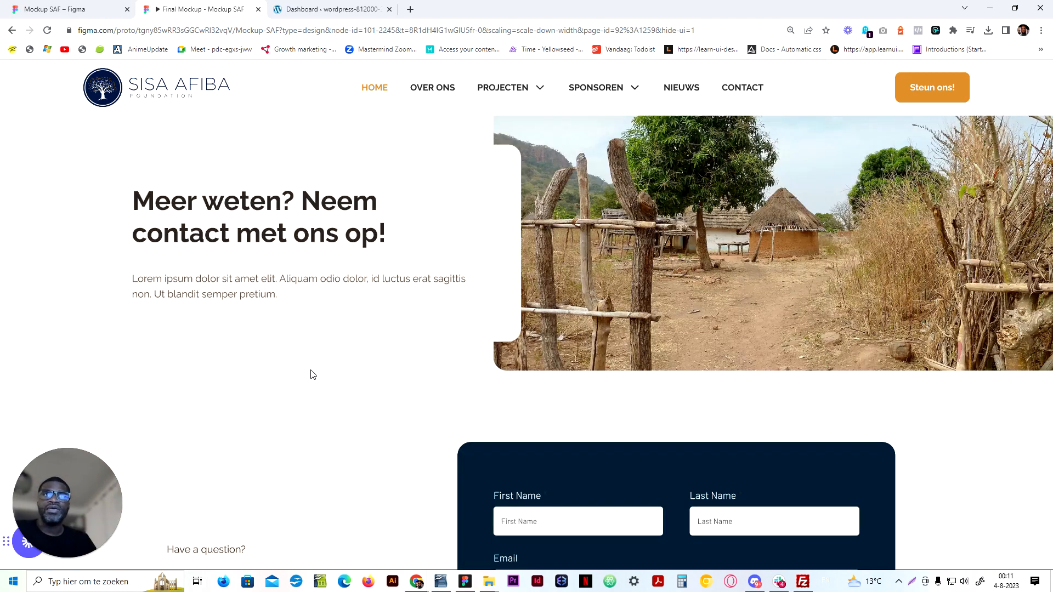
key(Left)
scroll(355, 460, down, 4)
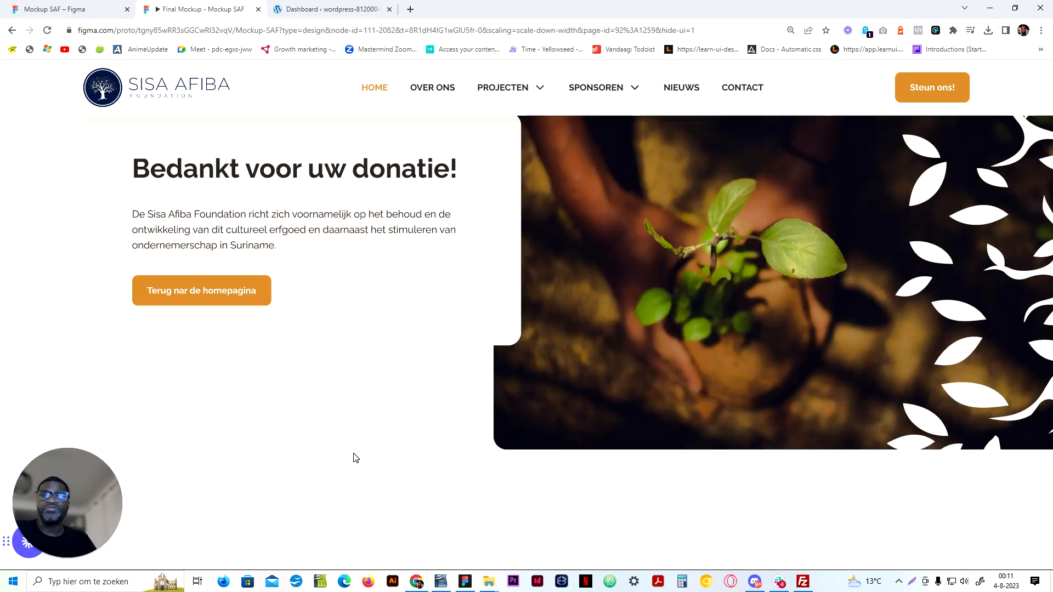
key(Right)
scroll(351, 428, down, 3)
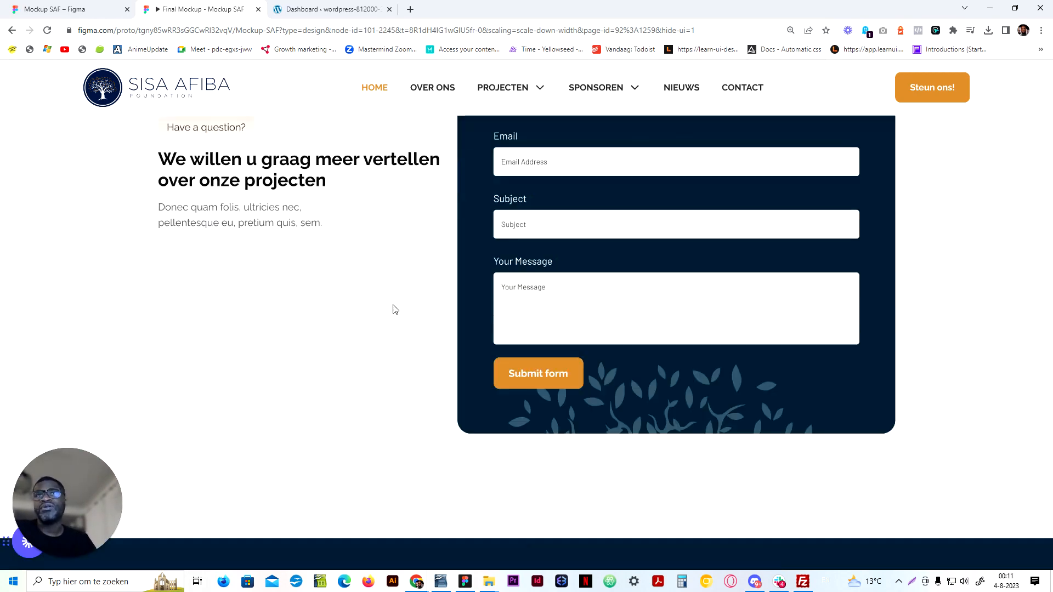
scroll(393, 308, up, 4)
scroll(588, 426, down, 3)
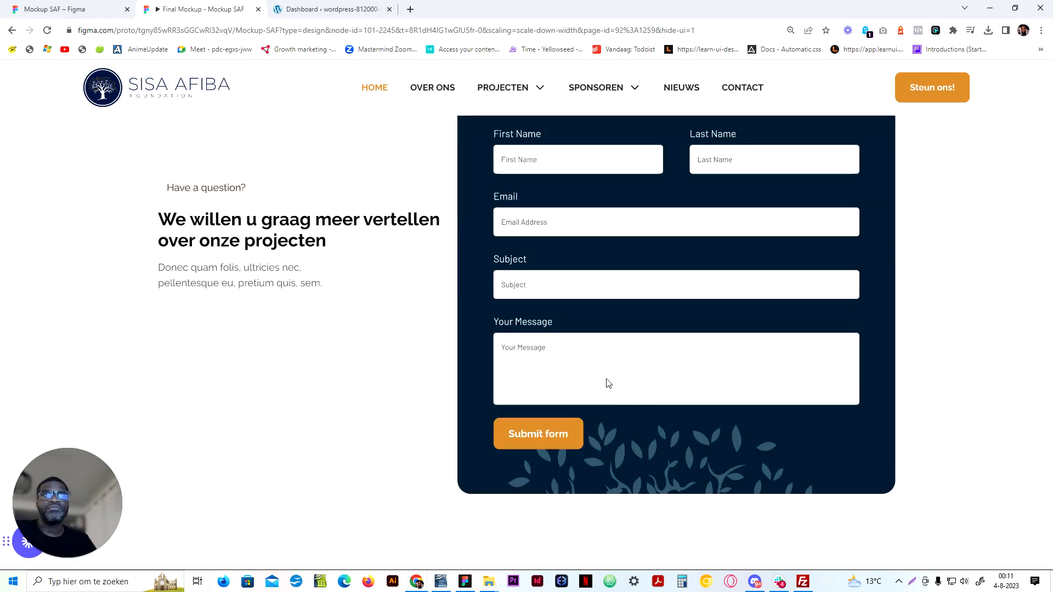
Submit the contact form in the prototype and review the thank-you page's text, image and Terug nar de homepagina button
click(545, 440)
scroll(371, 283, up, 6)
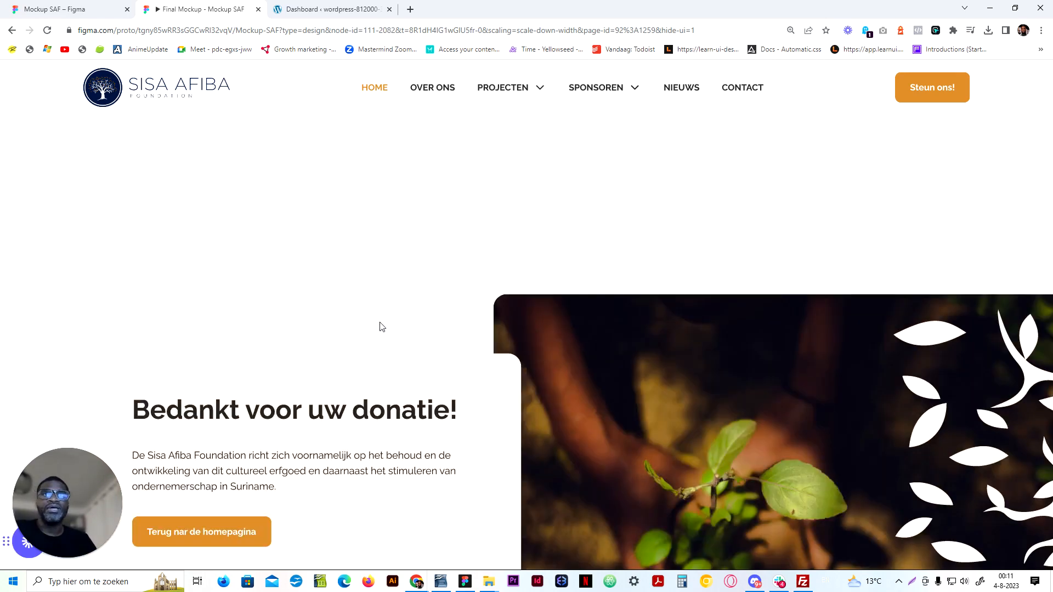
scroll(419, 341, down, 5)
scroll(459, 353, up, 4)
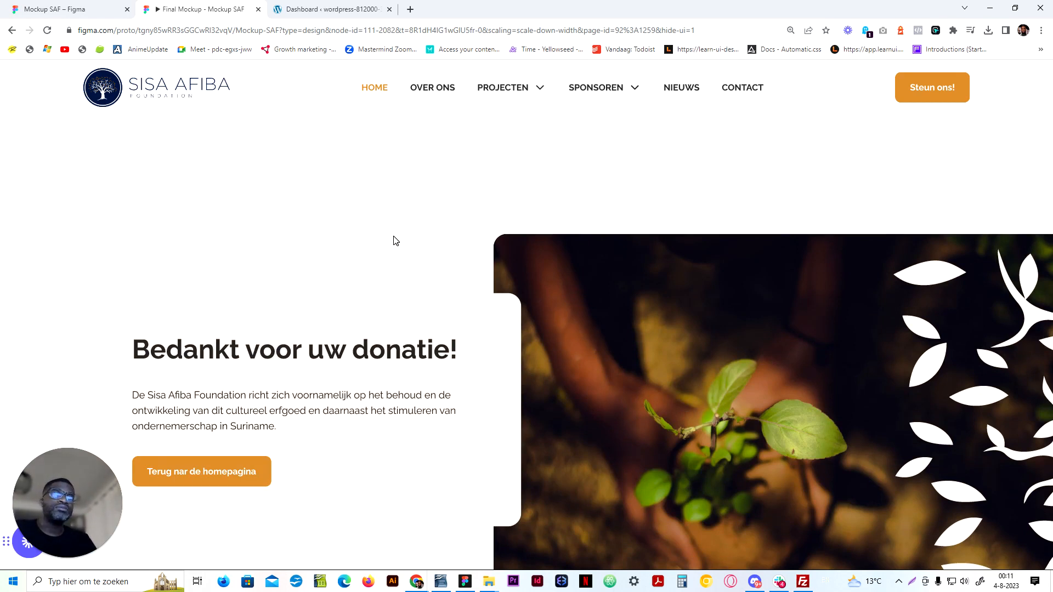
Return to the contact page and examine its hero and contact form down to the footer
key(Right)
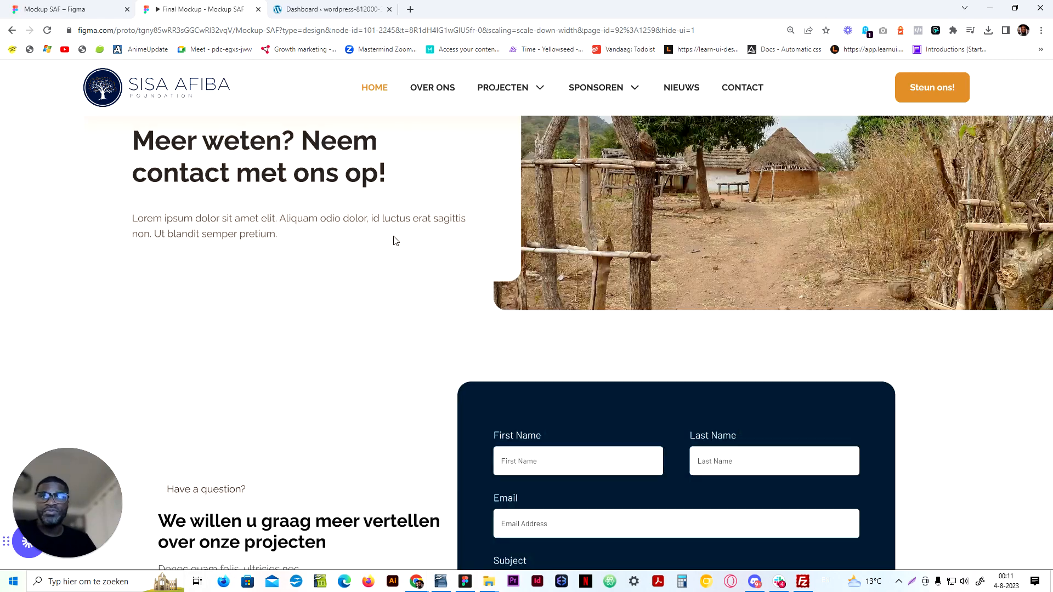
scroll(461, 262, down, 6)
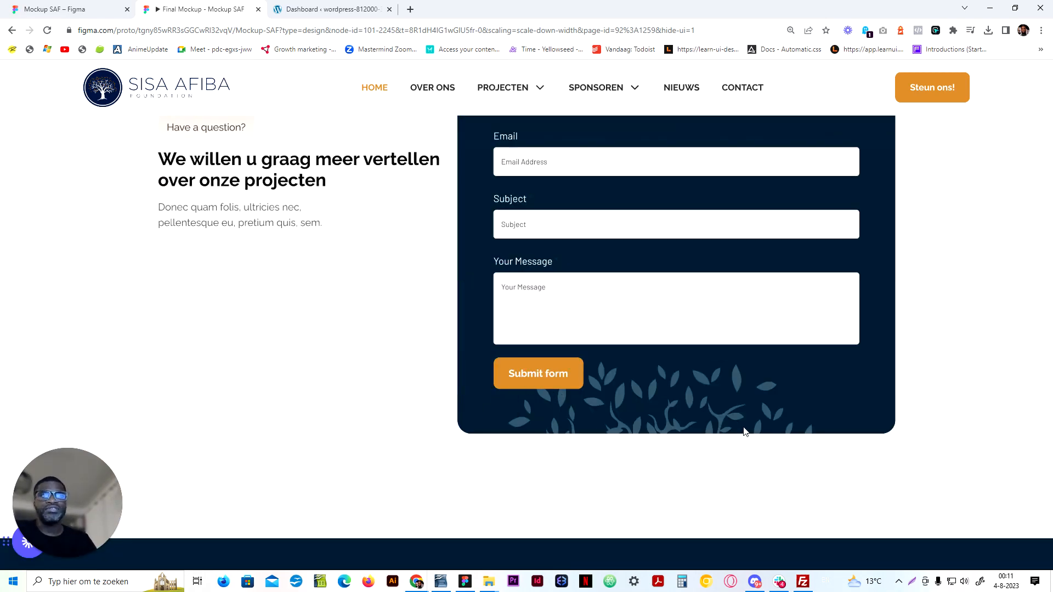
scroll(507, 358, up, 7)
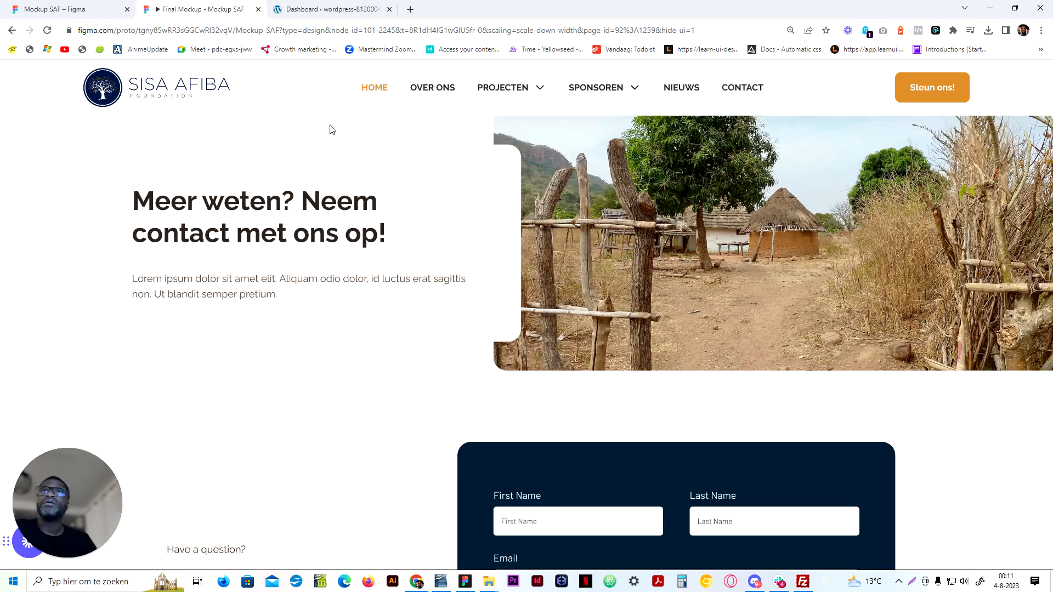
Step back through the prototype pages to the home page and review its hero section and first headline
key(Left)
key(Left)
key(Left)
key(Left)
key(Left)
key(Left)
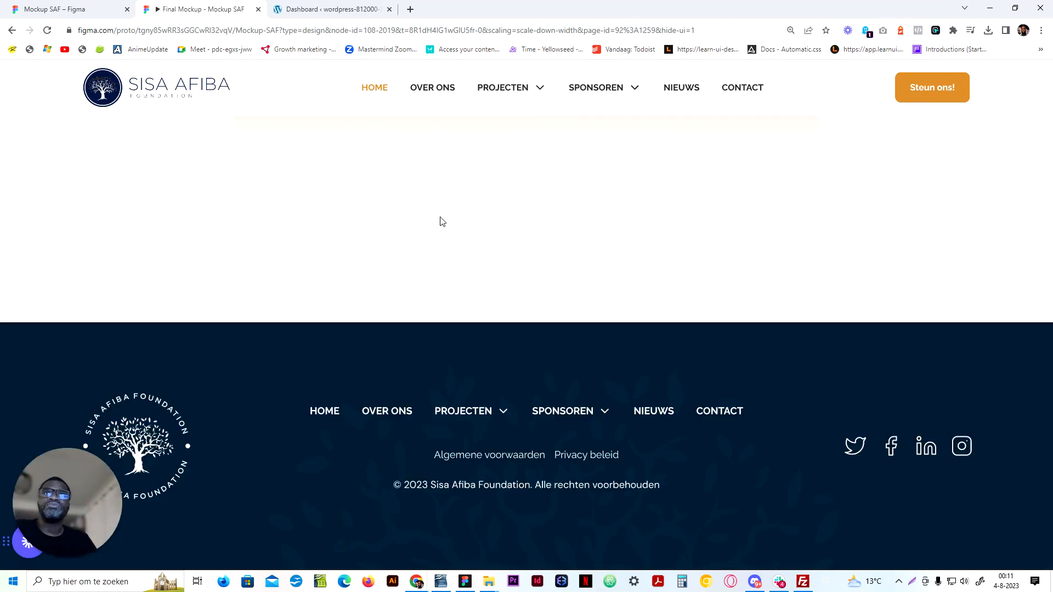
scroll(438, 217, down, 5)
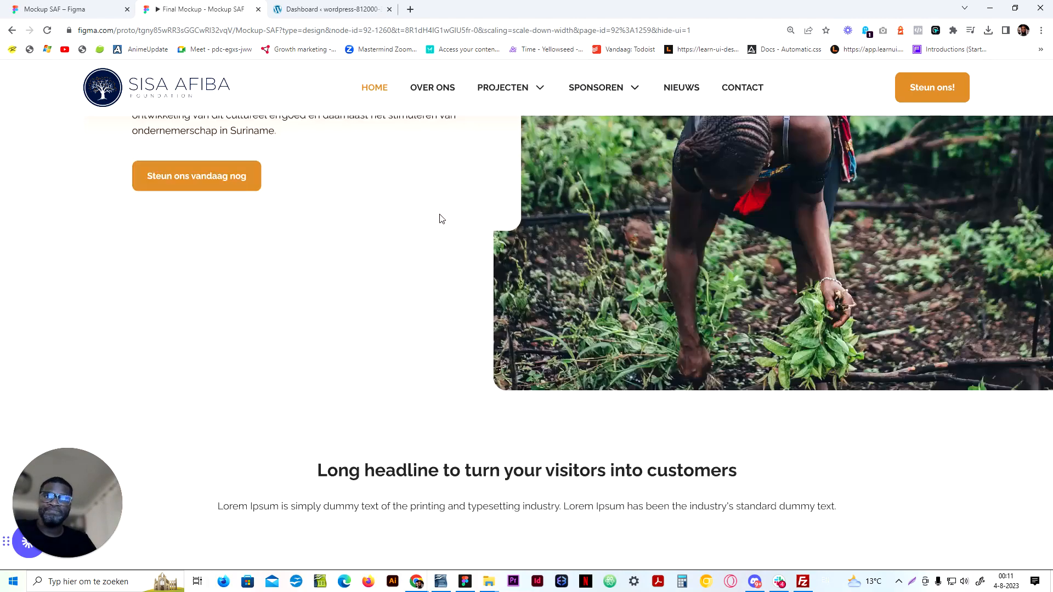
scroll(441, 213, up, 5)
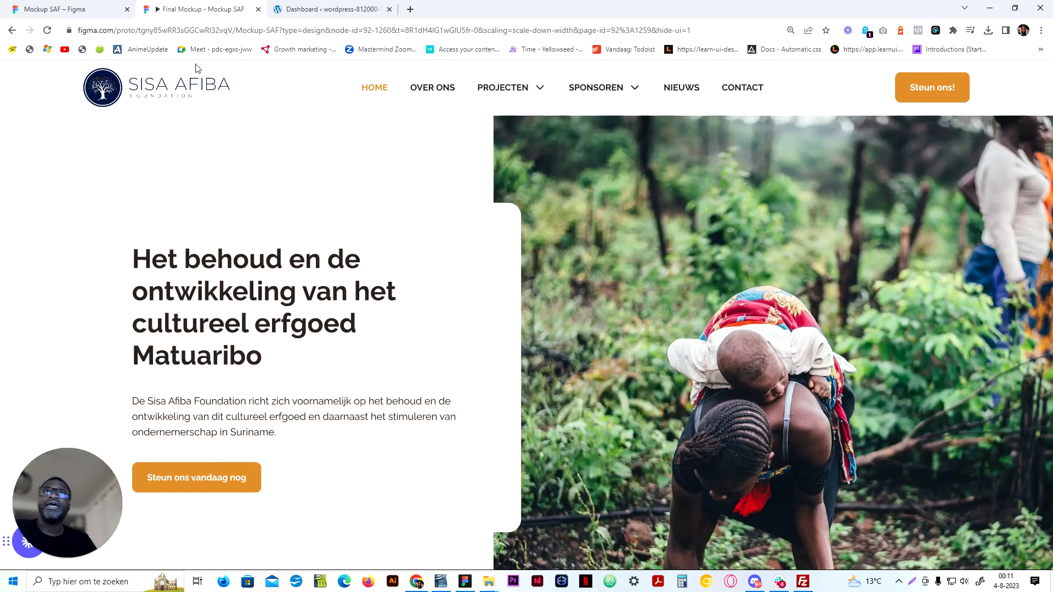
Close the prototype and look over the full Home v2 frame in the Mockup SAF design file
click(258, 9)
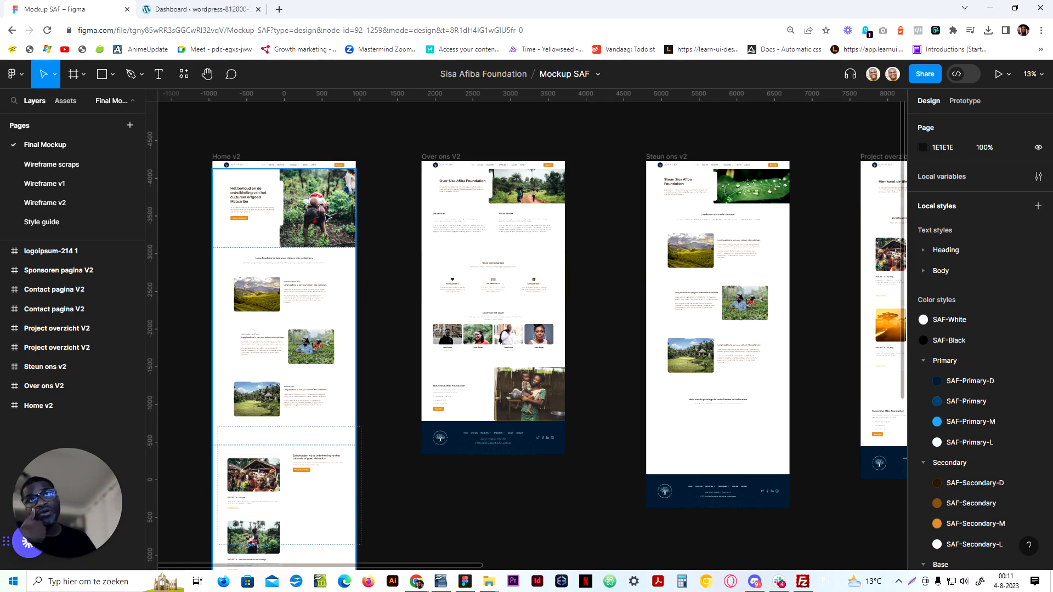
scroll(303, 242, down, 10)
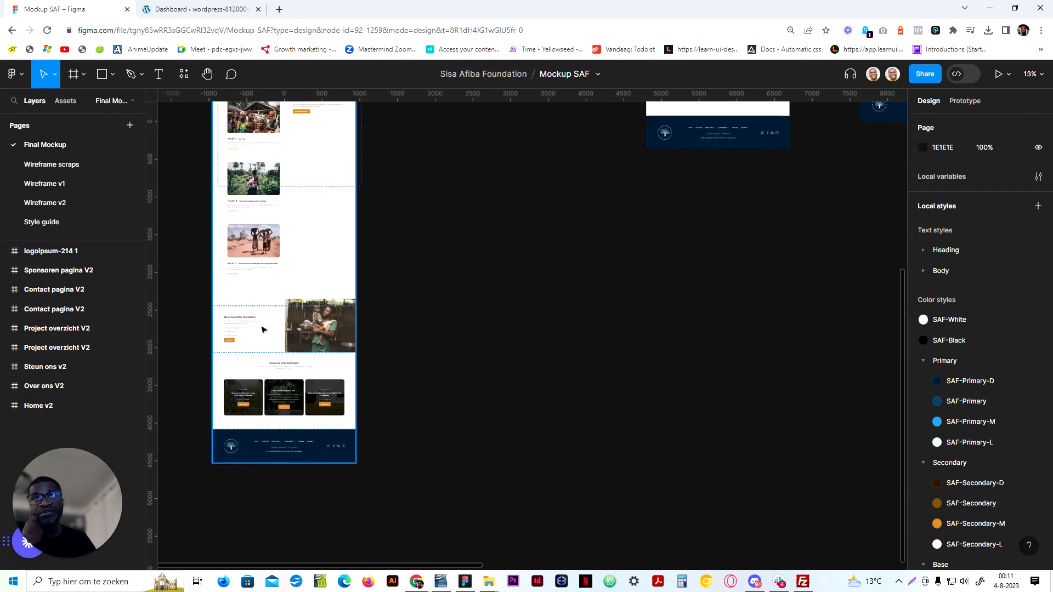
scroll(334, 296, up, 10)
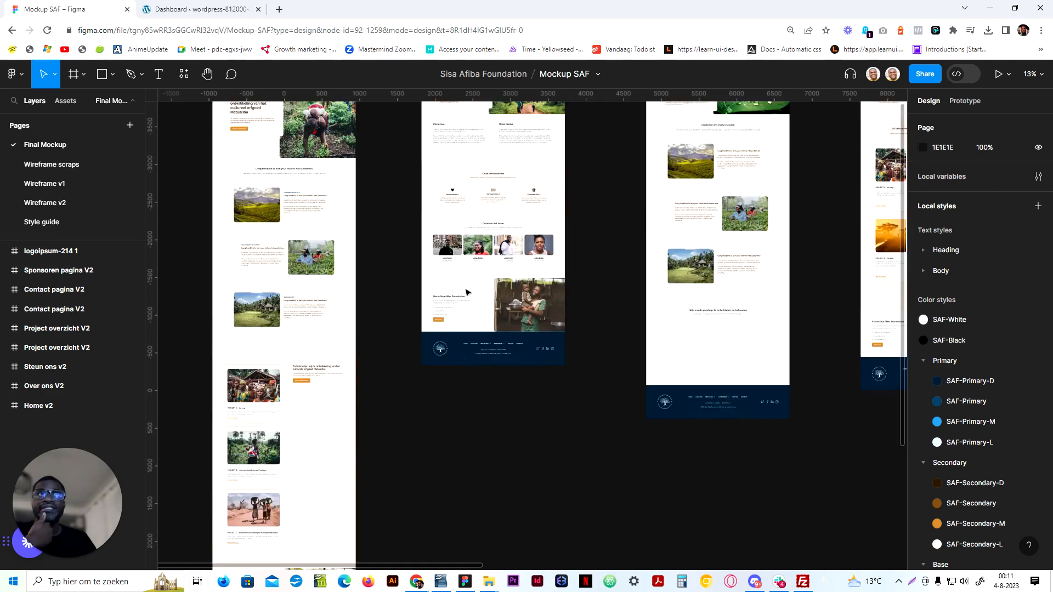
scroll(488, 302, down, 3)
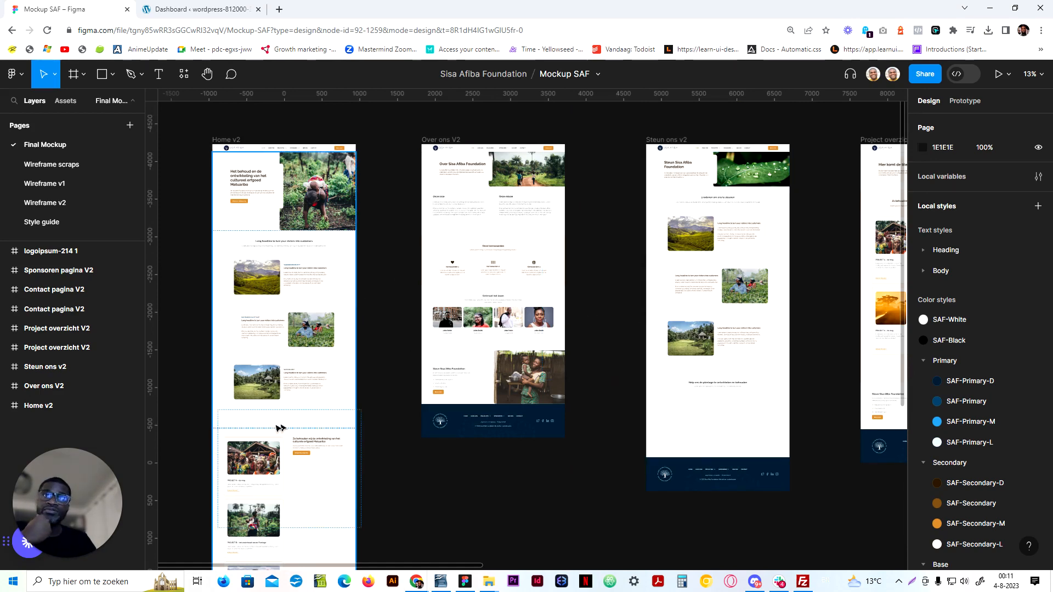
Select the group above the projects section of the Home v2 frame and inspect it up close
click(262, 424)
double_click(262, 423)
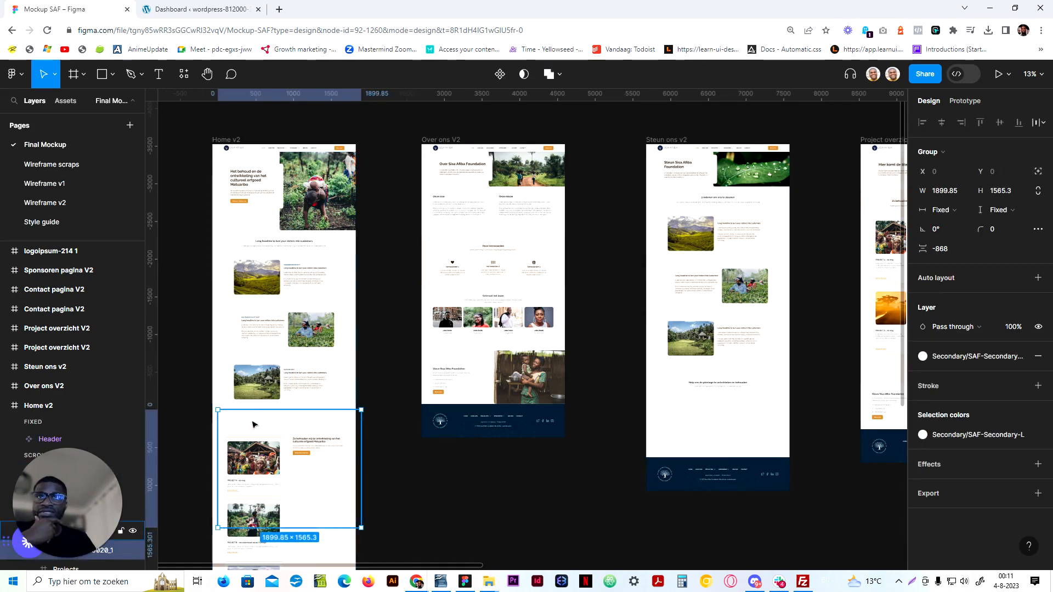
key(ctrl+plus)
key(ctrl+plus)
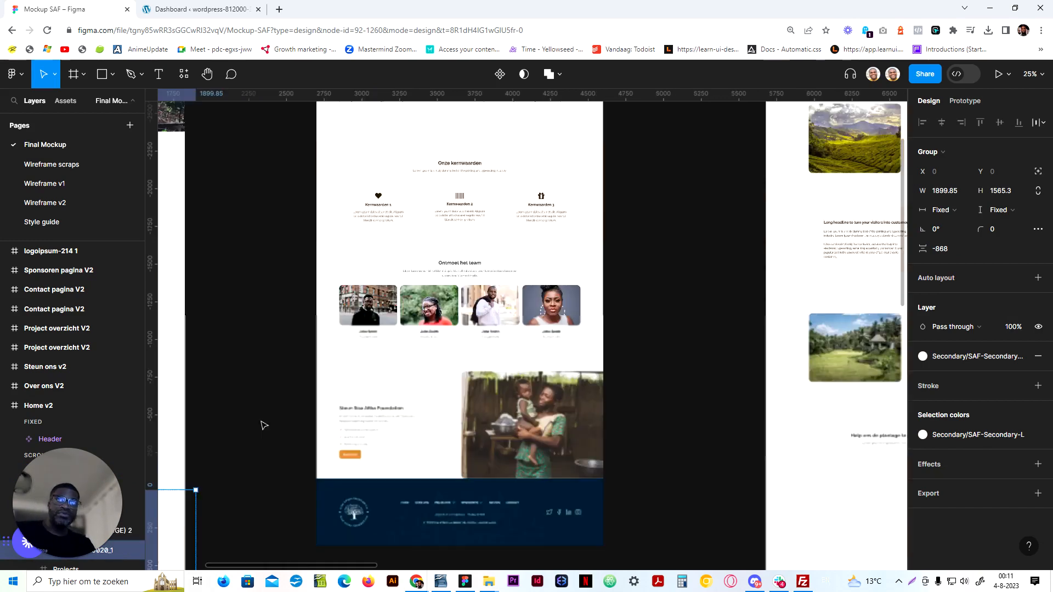
drag(242, 416, 590, 357)
drag(386, 420, 607, 161)
drag(376, 322, 667, 137)
drag(310, 243, 393, 249)
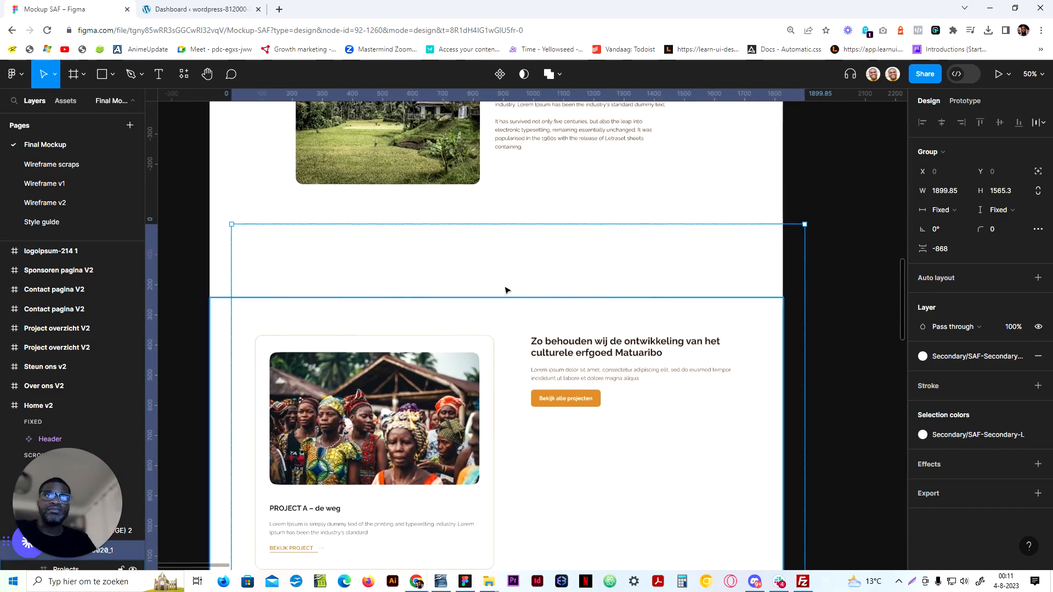
key(ctrl+minus)
key(ctrl+minus)
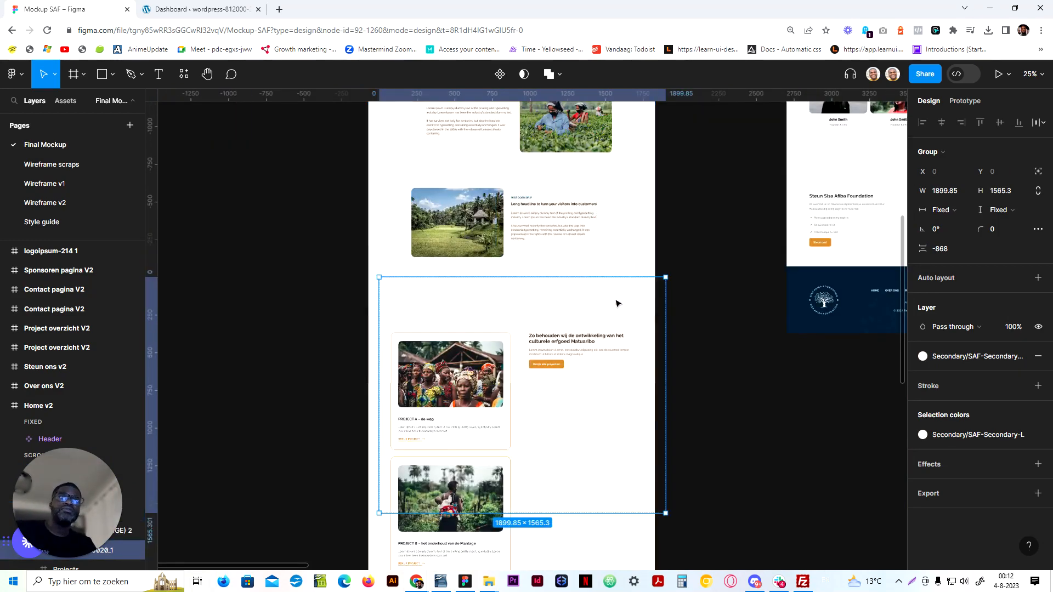
Deselect the group and survey the Final Mockup frames from Home v2 to Sponsoren pagina V2
click(674, 468)
drag(675, 468, 463, 536)
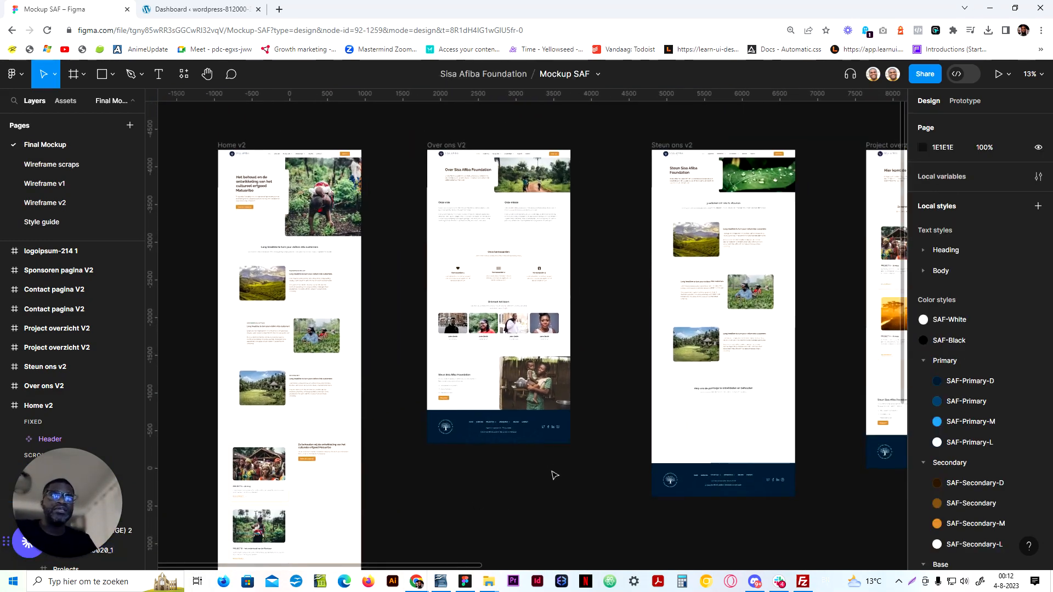
drag(595, 466, 2, 446)
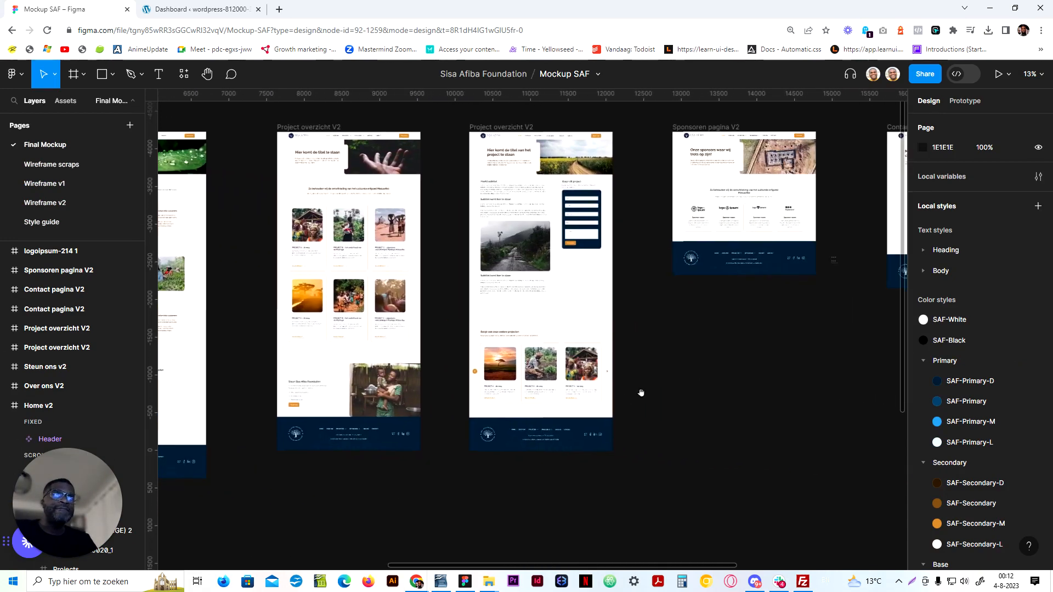
drag(639, 392, 799, 365)
drag(358, 380, 929, 330)
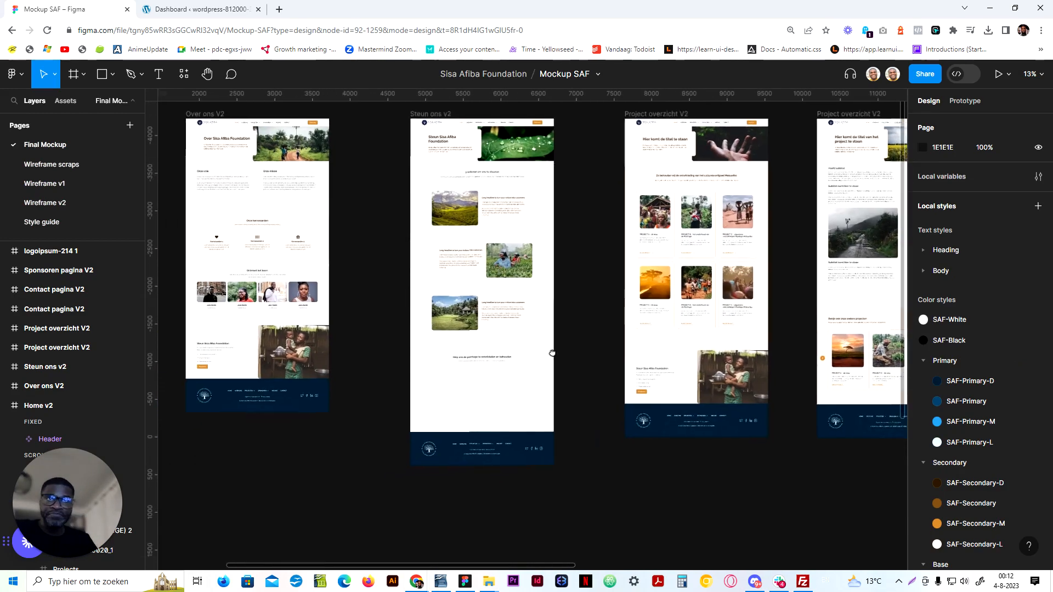
drag(552, 353, 304, 297)
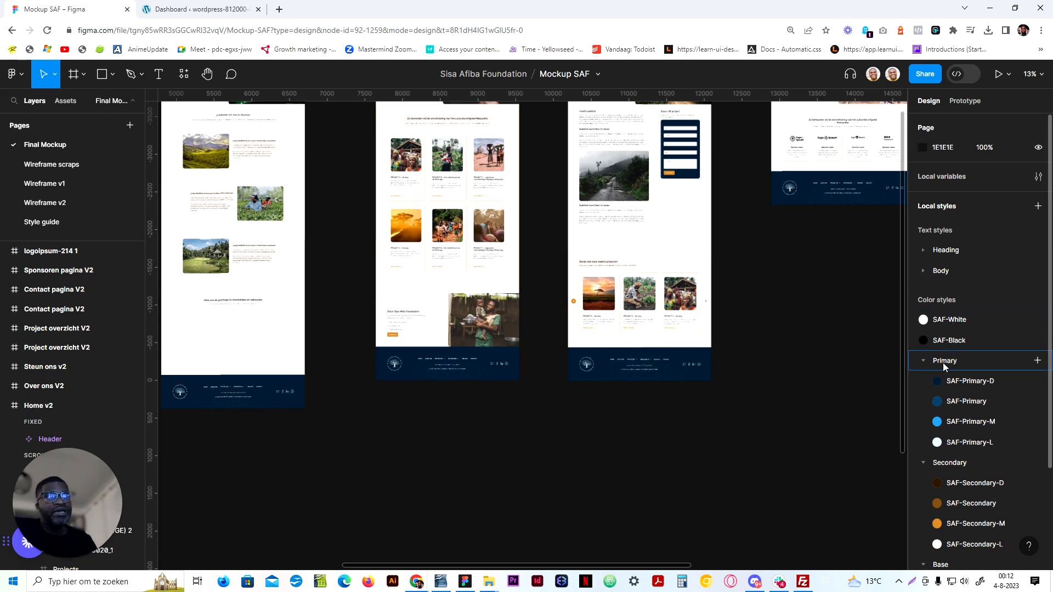
Collapse the Primary and Secondary color style groups and select the Base group
click(919, 361)
click(923, 361)
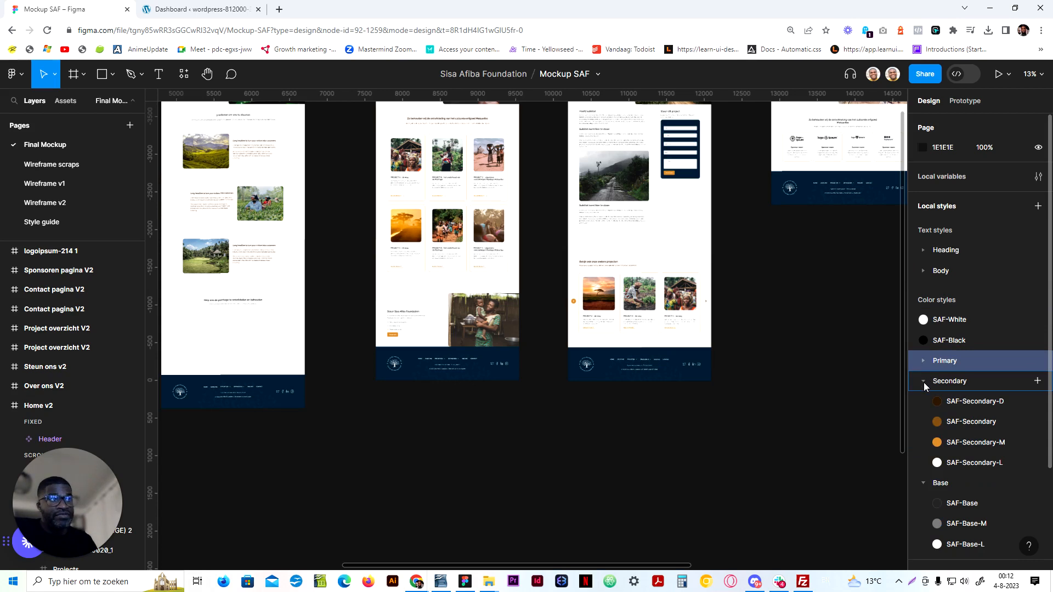
click(923, 381)
click(923, 400)
click(923, 400)
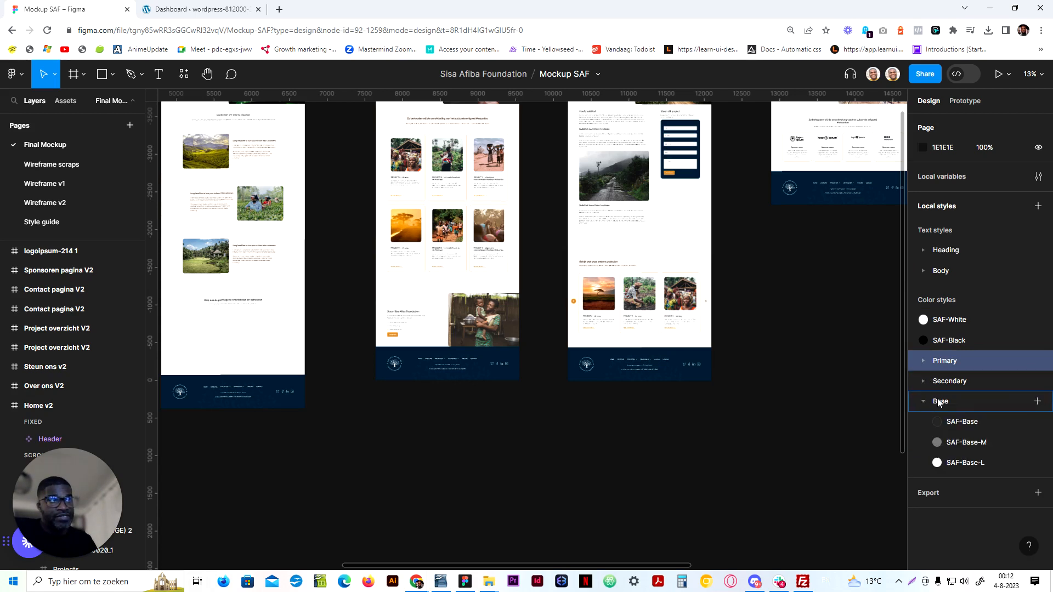
click(941, 402)
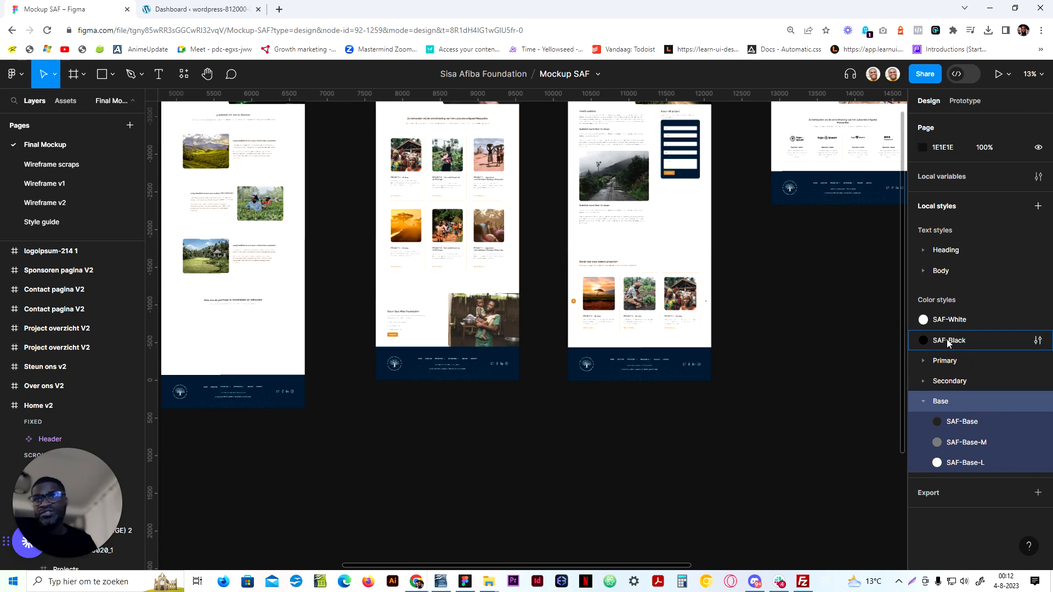
Expand the Secondary and Primary color style groups to examine their shades, and select the SAF-Primary style
click(922, 382)
click(922, 362)
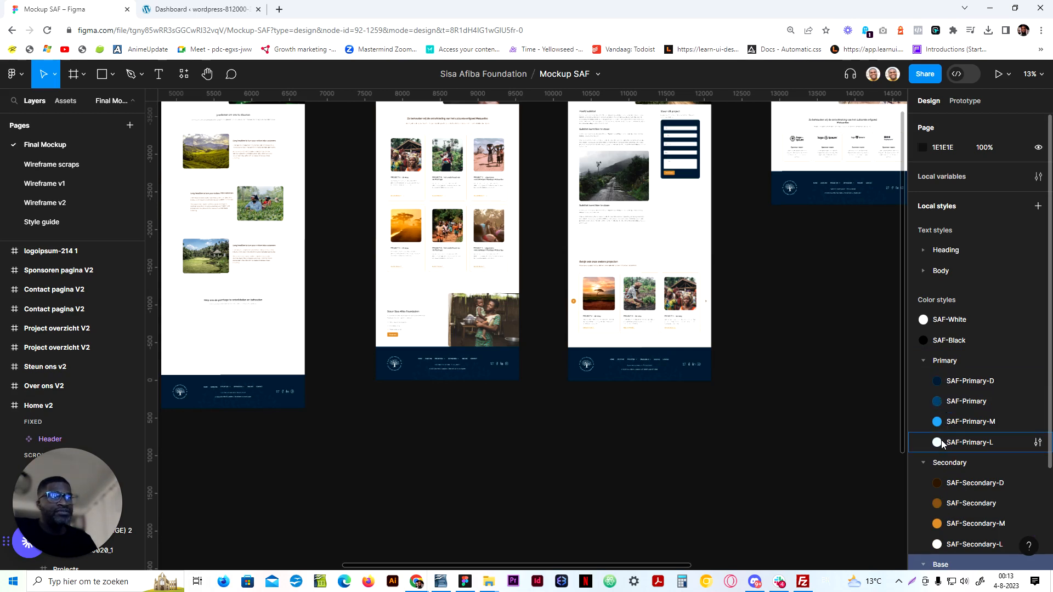
scroll(943, 444, down, 2)
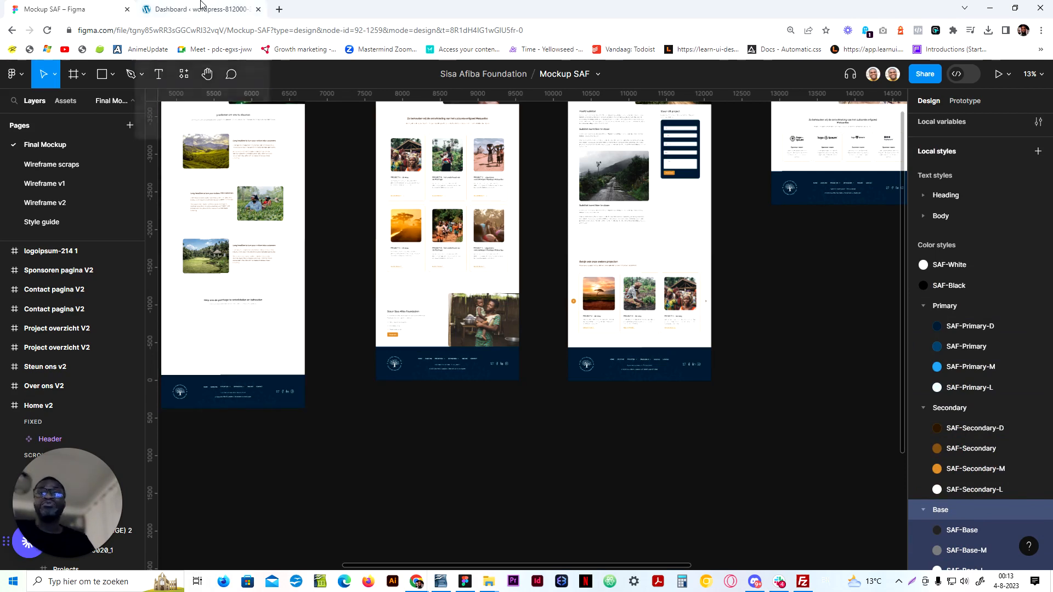
click(976, 348)
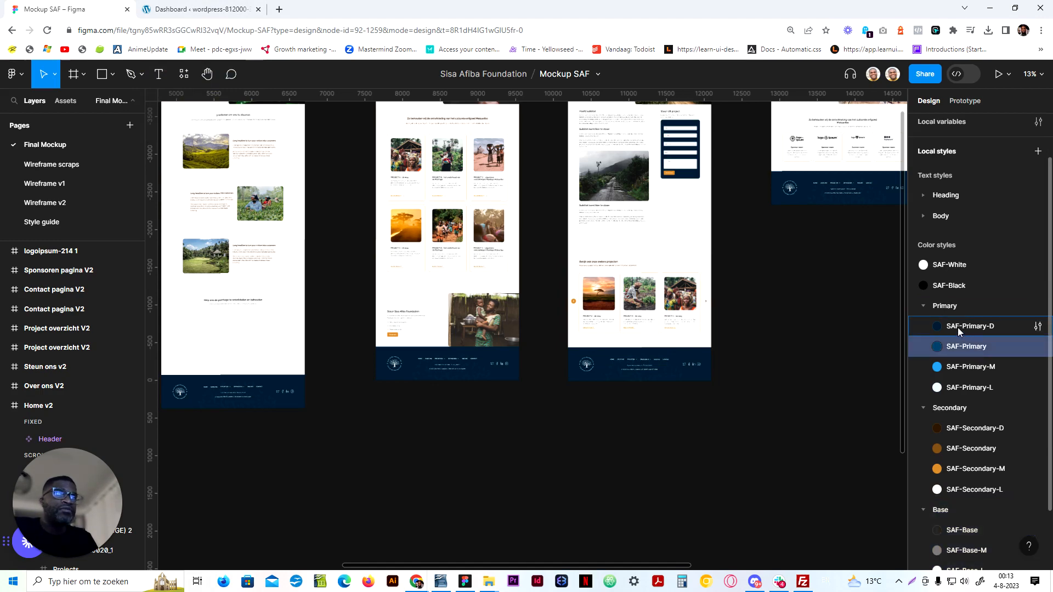
click(811, 184)
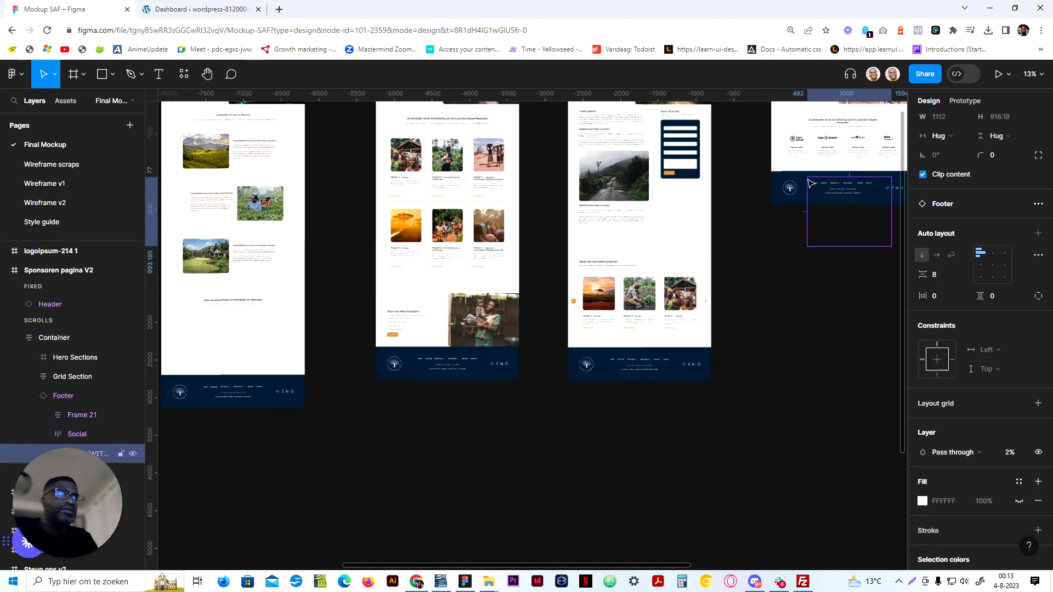
Deselect the footer, open the SAF-Primary-D color style for editing and copy its hex code
click(793, 176)
click(792, 274)
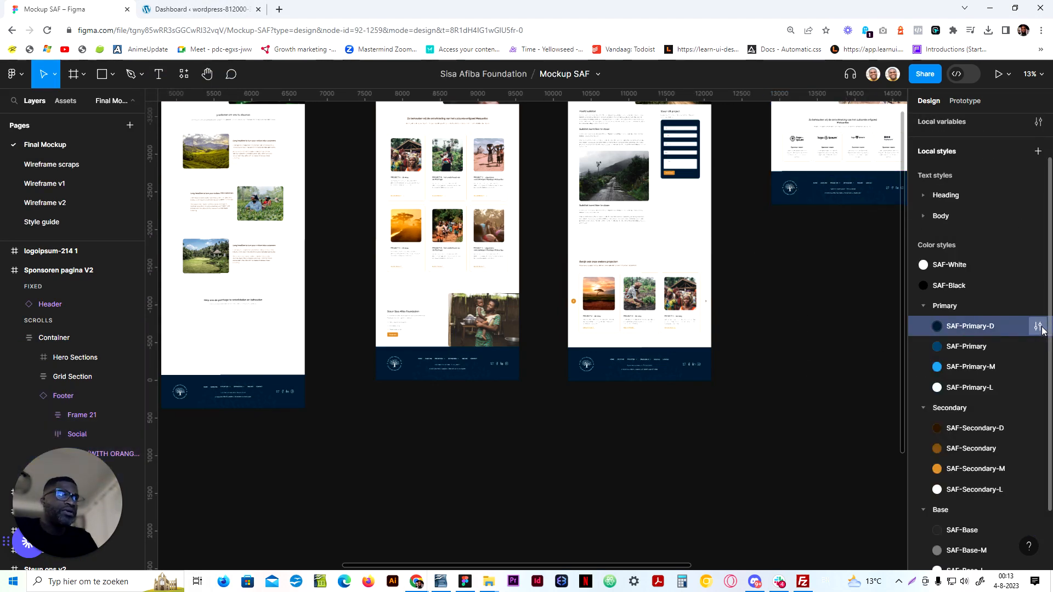
click(1041, 326)
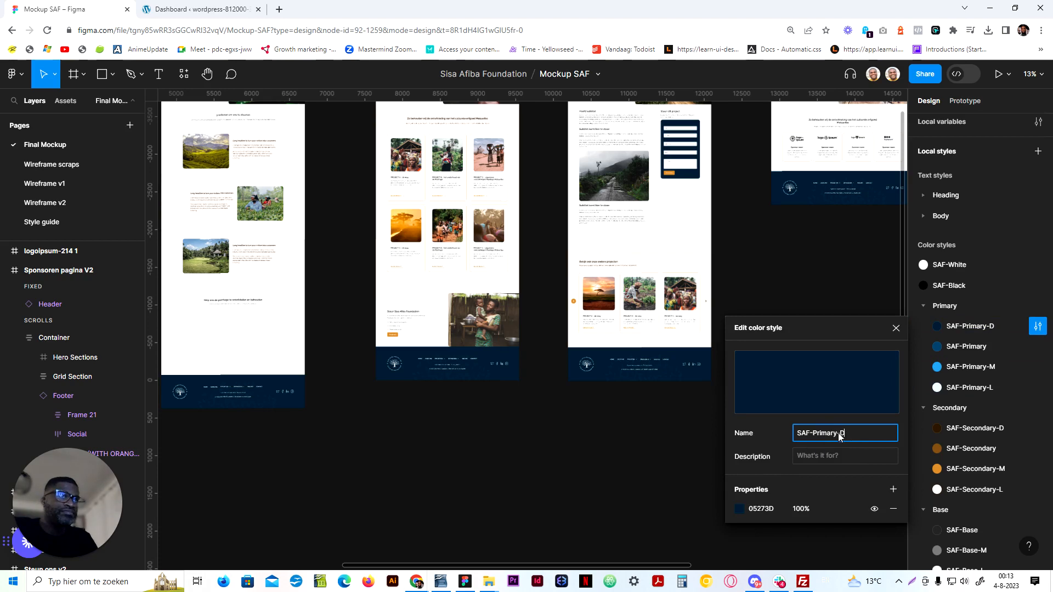
click(771, 508)
key(ctrl+c)
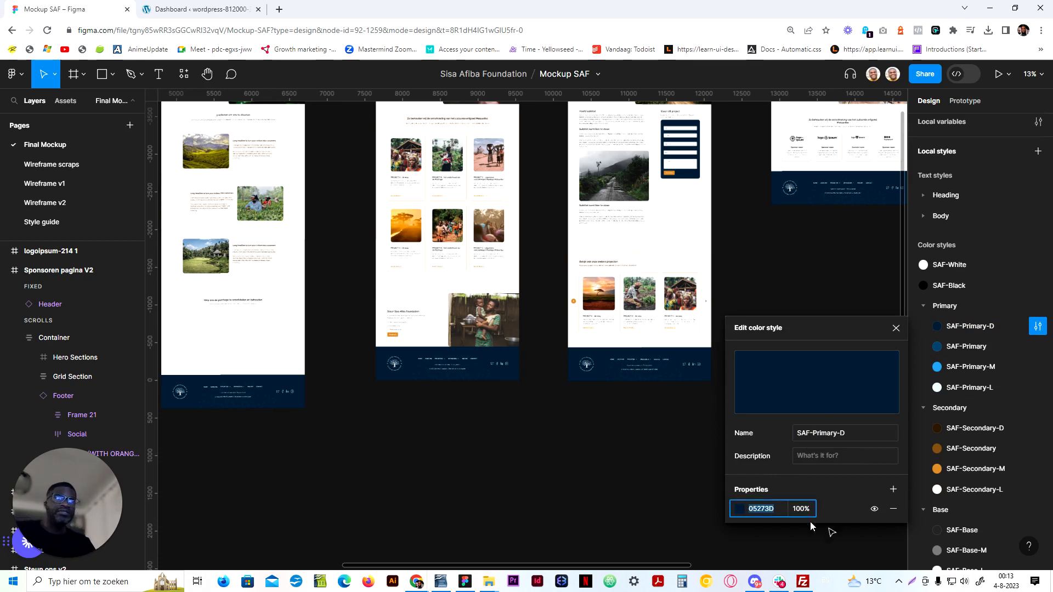
Switch to the WordPress dashboard and look over its widgets and the submenus of the admin sections
click(200, 9)
scroll(82, 417, down, 3)
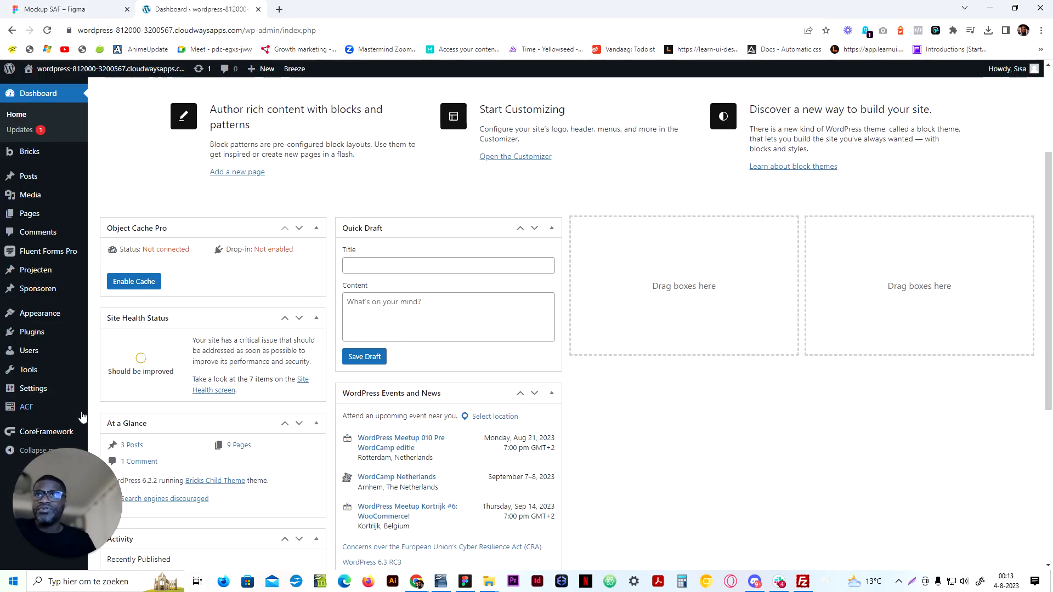
scroll(83, 368, up, 3)
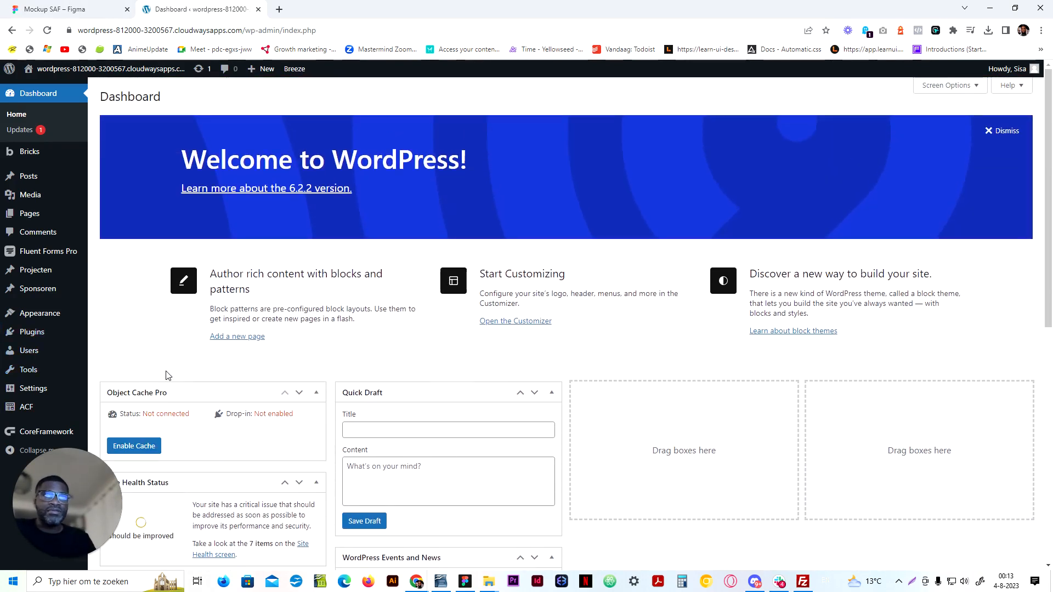
drag(78, 486, 187, 499)
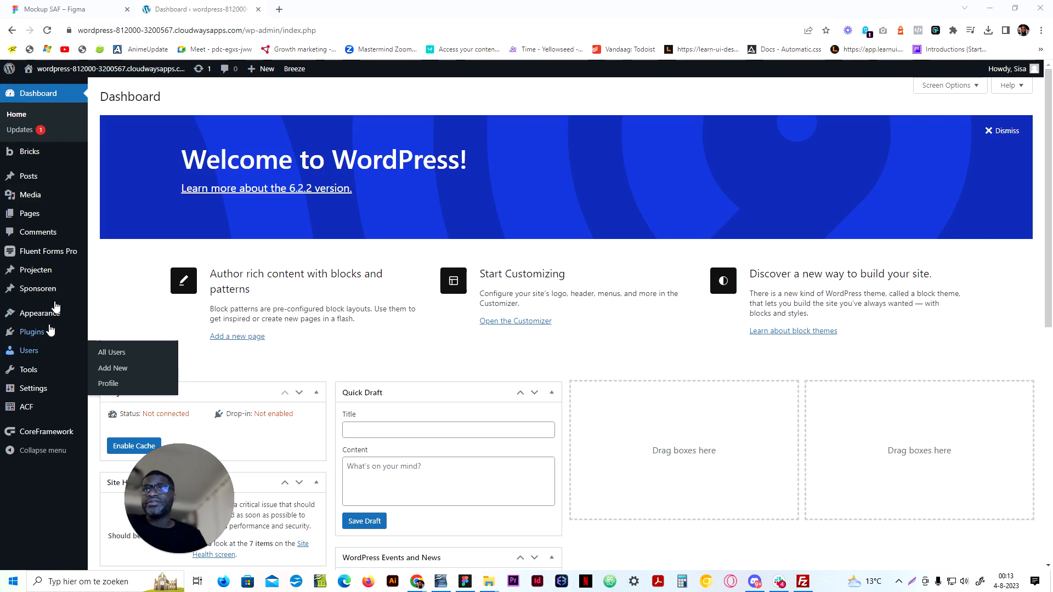
mouse_move(41, 274)
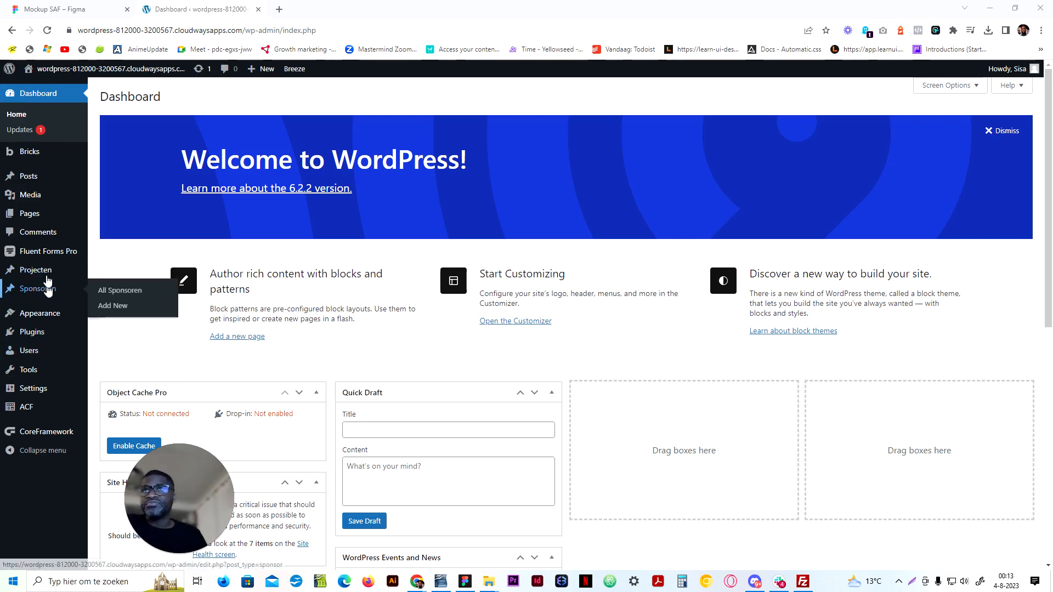
mouse_move(66, 254)
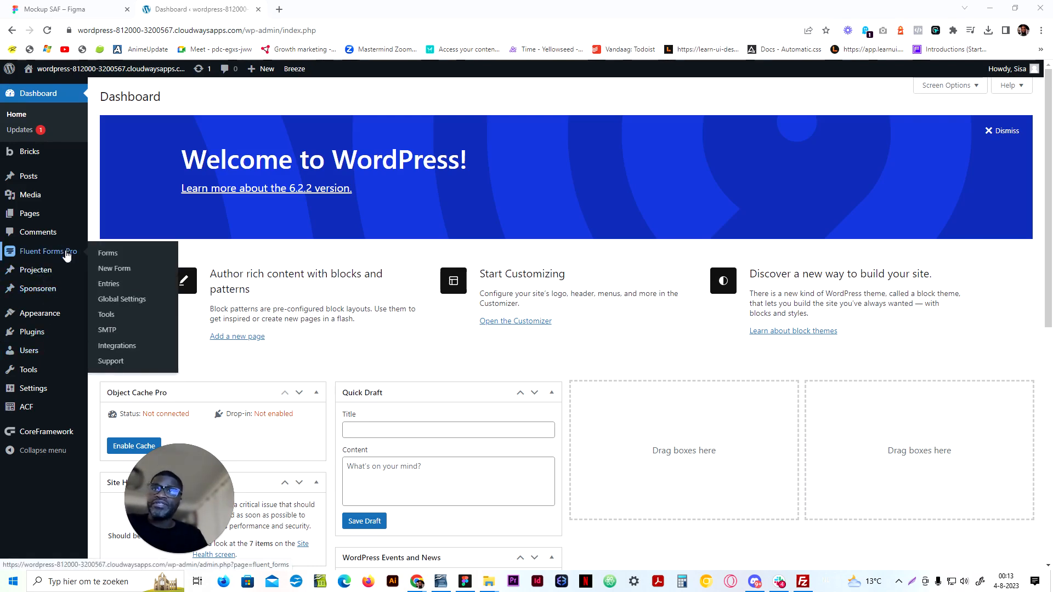
mouse_move(37, 196)
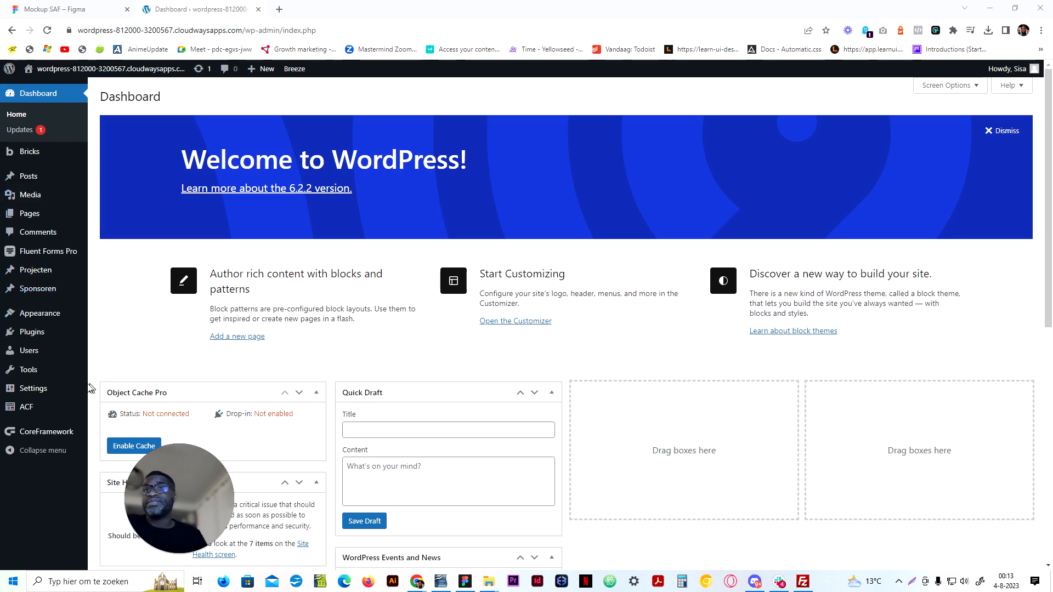
mouse_move(77, 374)
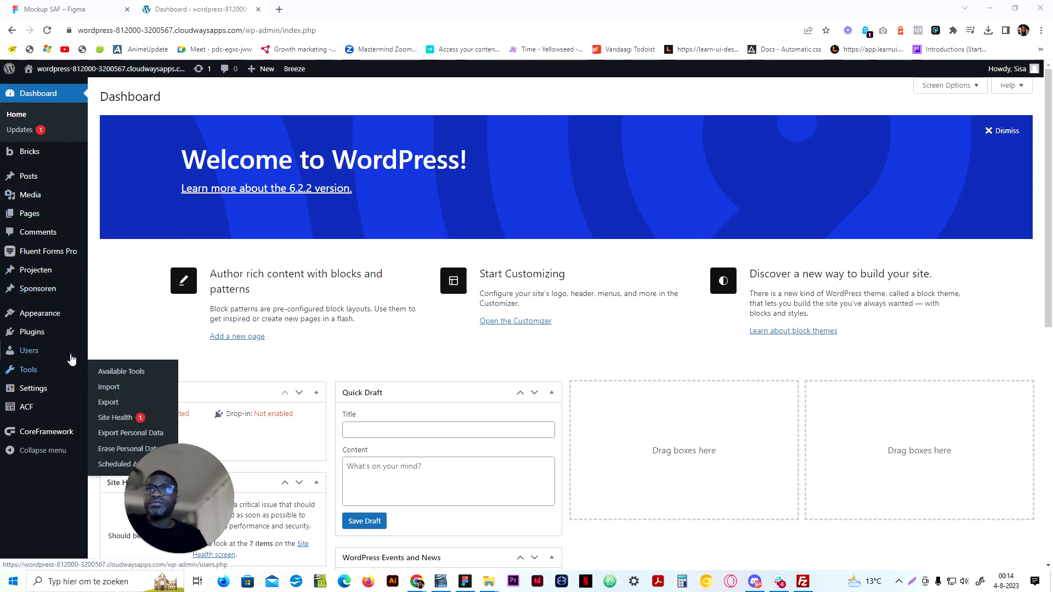
mouse_move(56, 343)
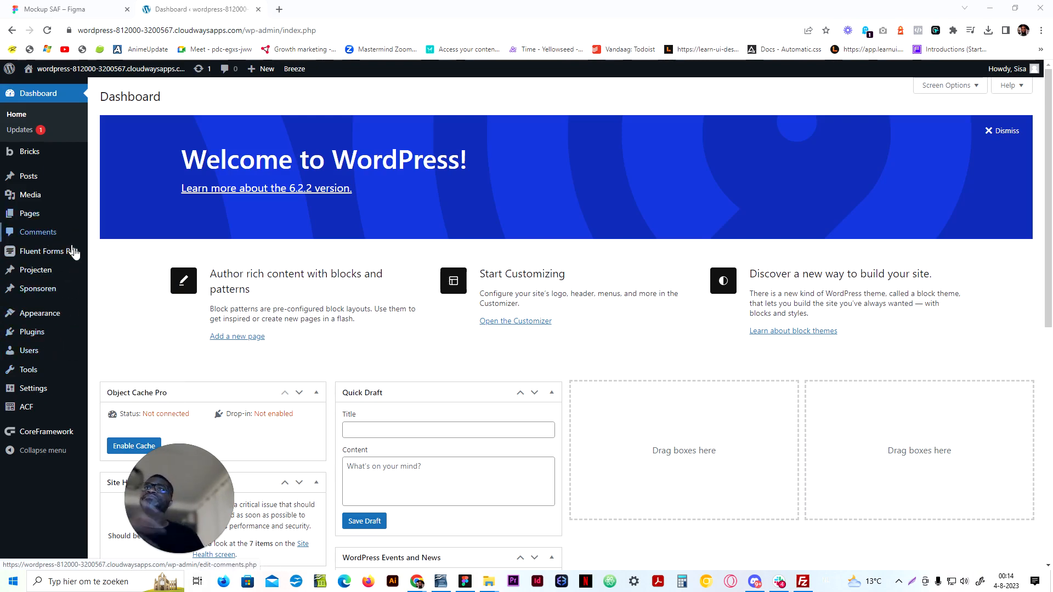
mouse_move(81, 280)
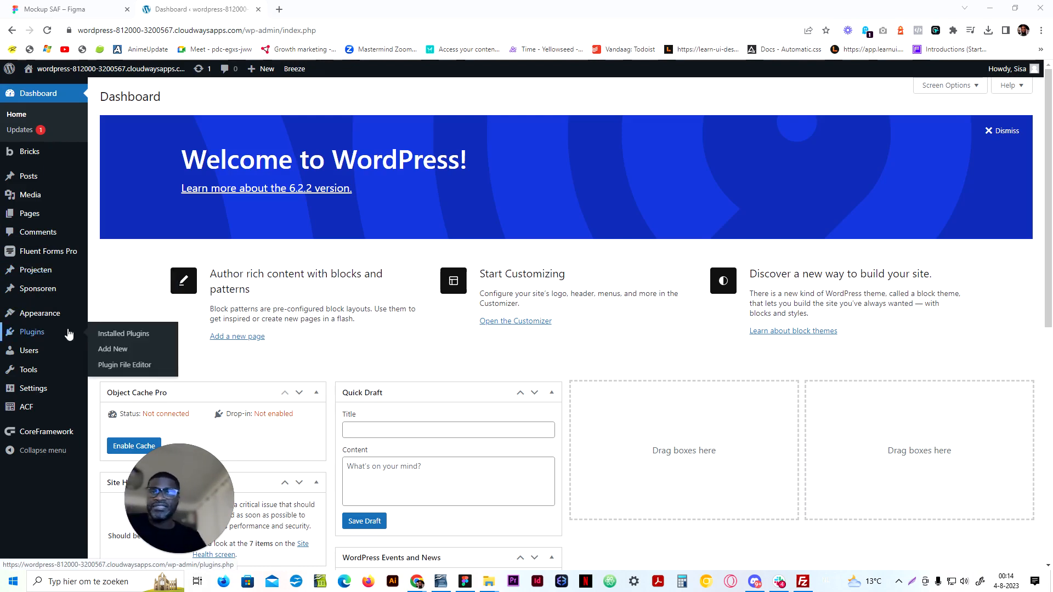
mouse_move(68, 391)
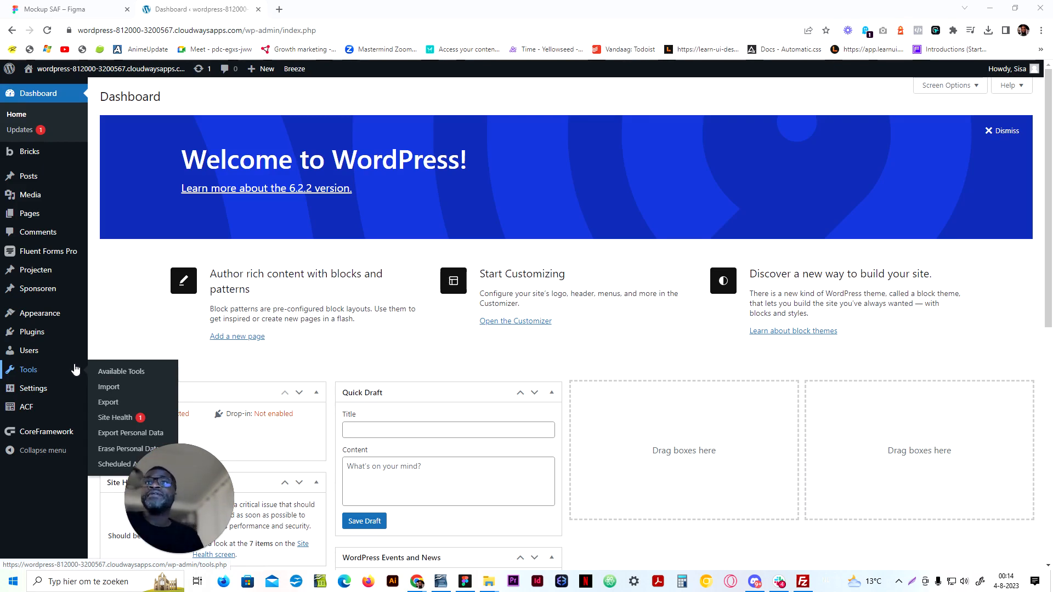
mouse_move(47, 309)
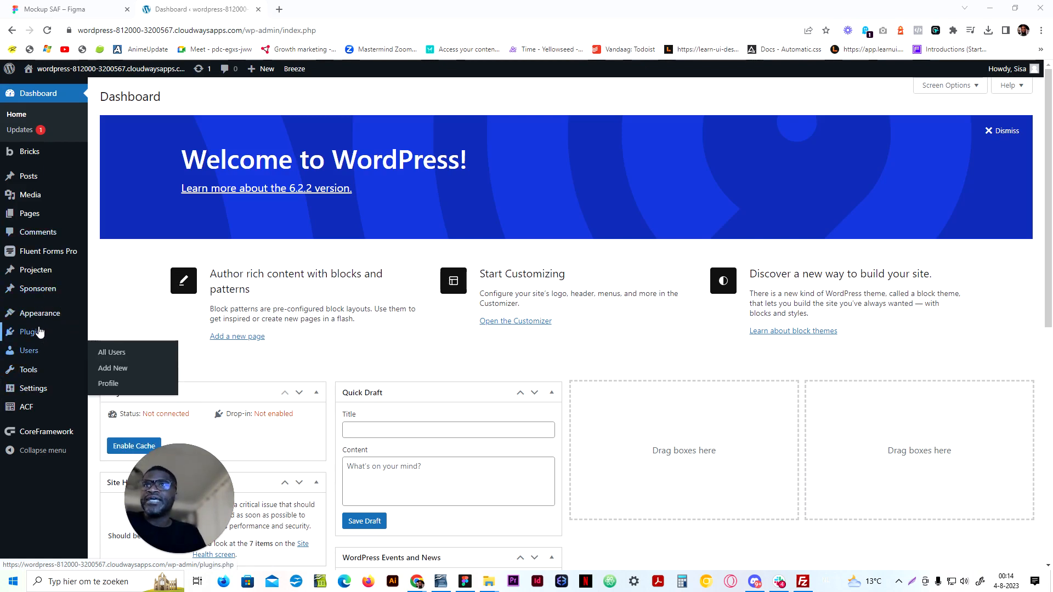
Review the installed plugins and update BricksUltimate to version 1.3.14.2
click(40, 334)
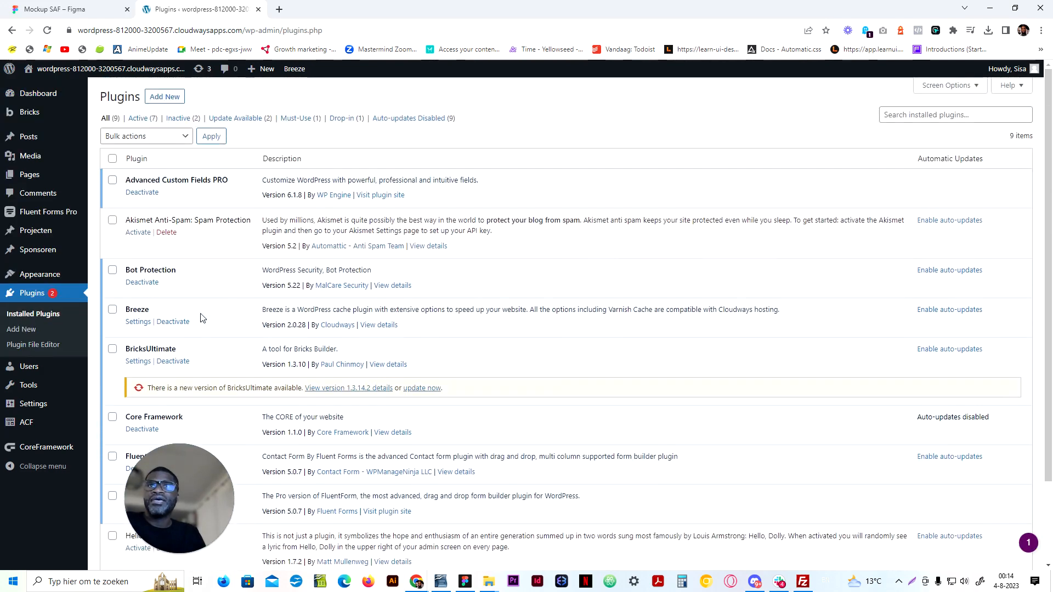
scroll(251, 426, down, 3)
scroll(565, 324, up, 3)
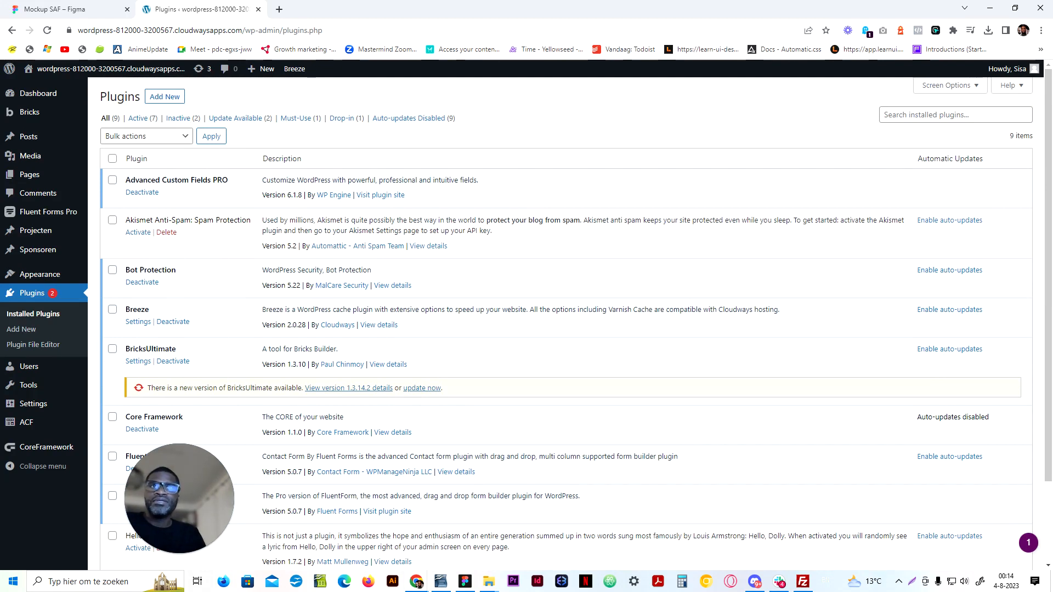
click(420, 389)
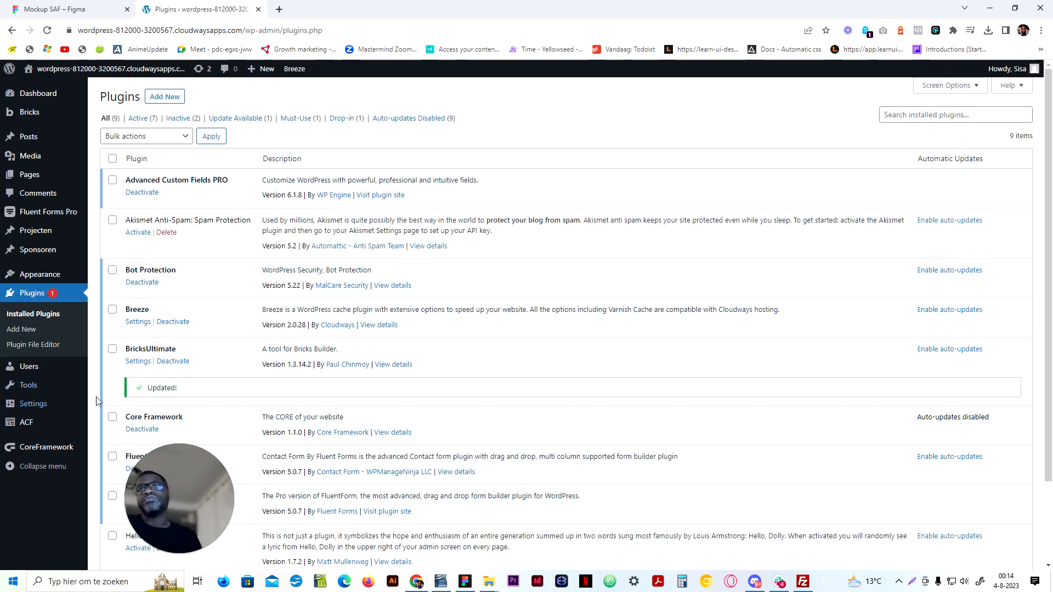
Open CoreFramework's color settings and set the --primary brand color to hex #05273D, then convert its format to HSLA
click(55, 449)
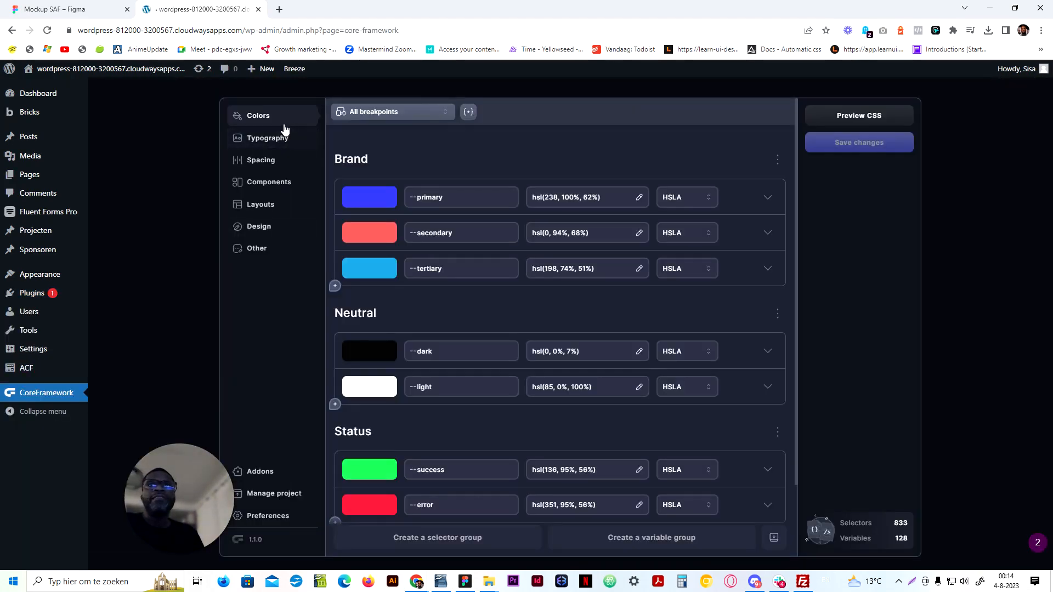
drag(196, 506, 170, 503)
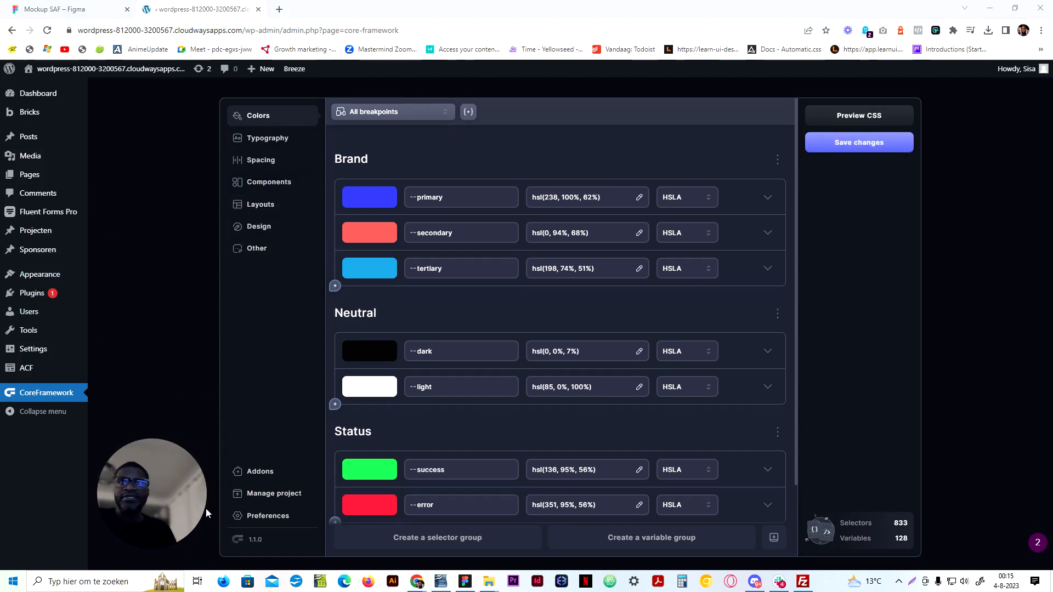
mouse_move(143, 491)
mouse_down()
mouse_move(151, 477)
mouse_move(132, 487)
mouse_move(133, 476)
mouse_move(144, 473)
mouse_up()
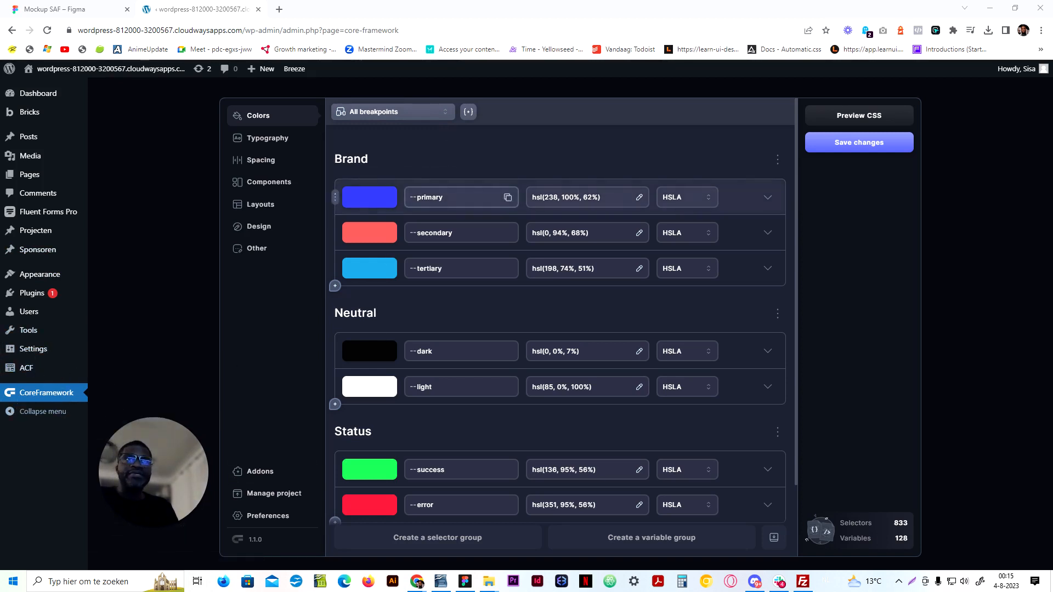
click(702, 200)
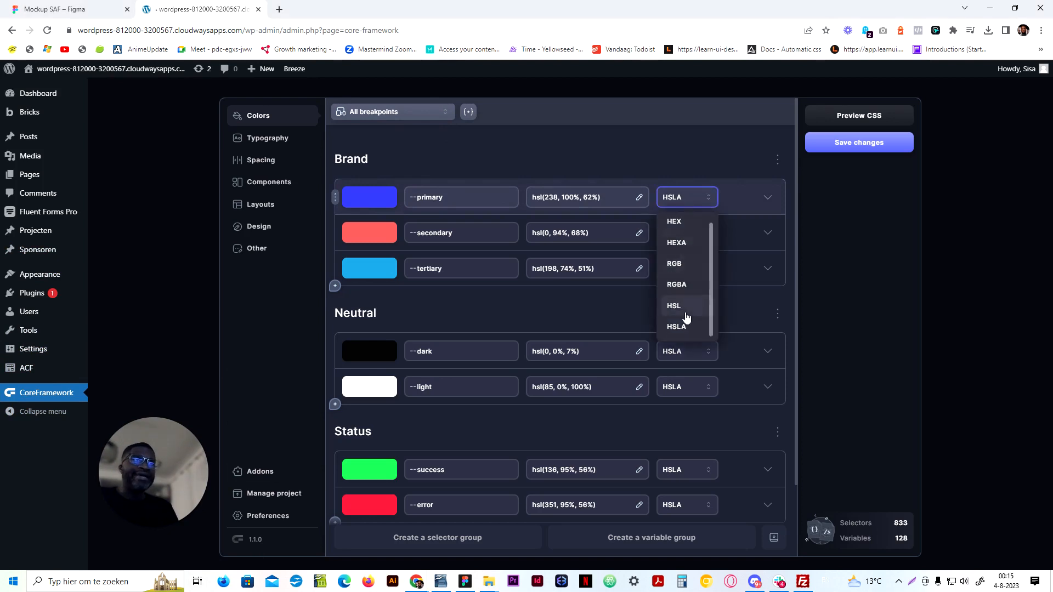
click(682, 222)
double_click(549, 198)
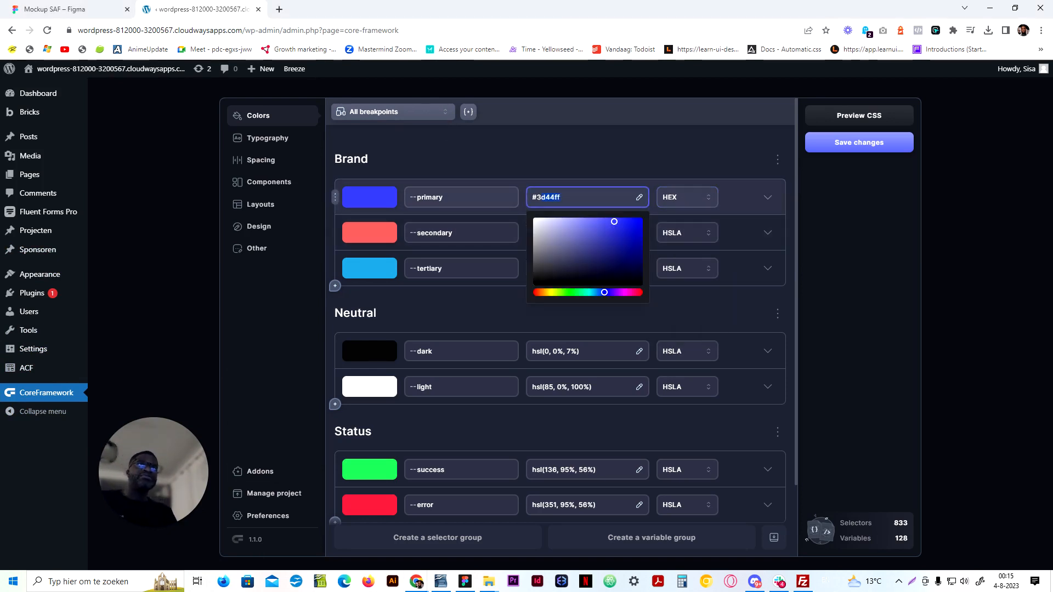
key(ctrl+v)
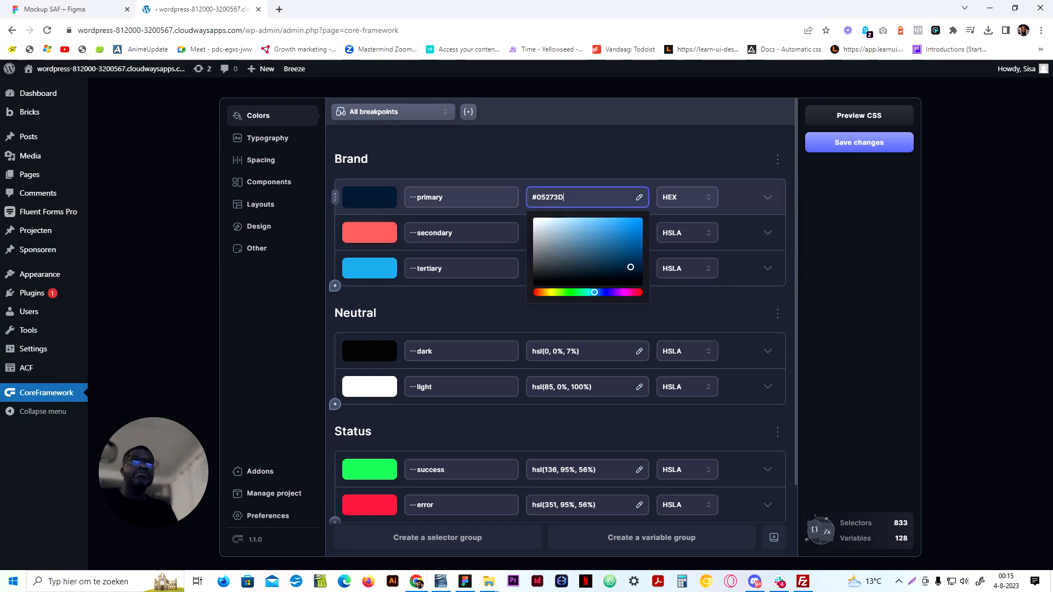
click(690, 200)
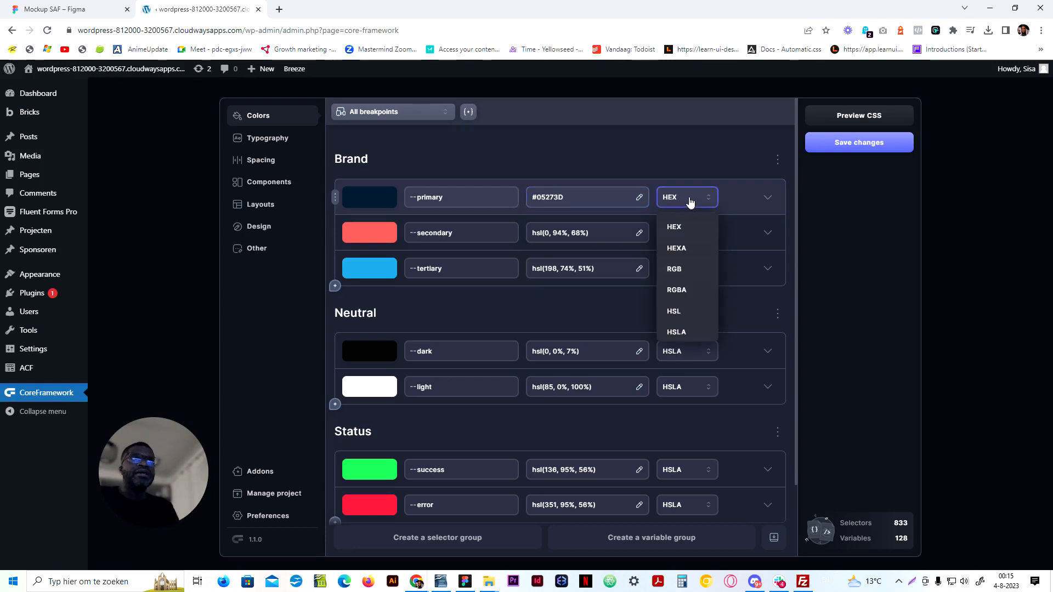
click(690, 332)
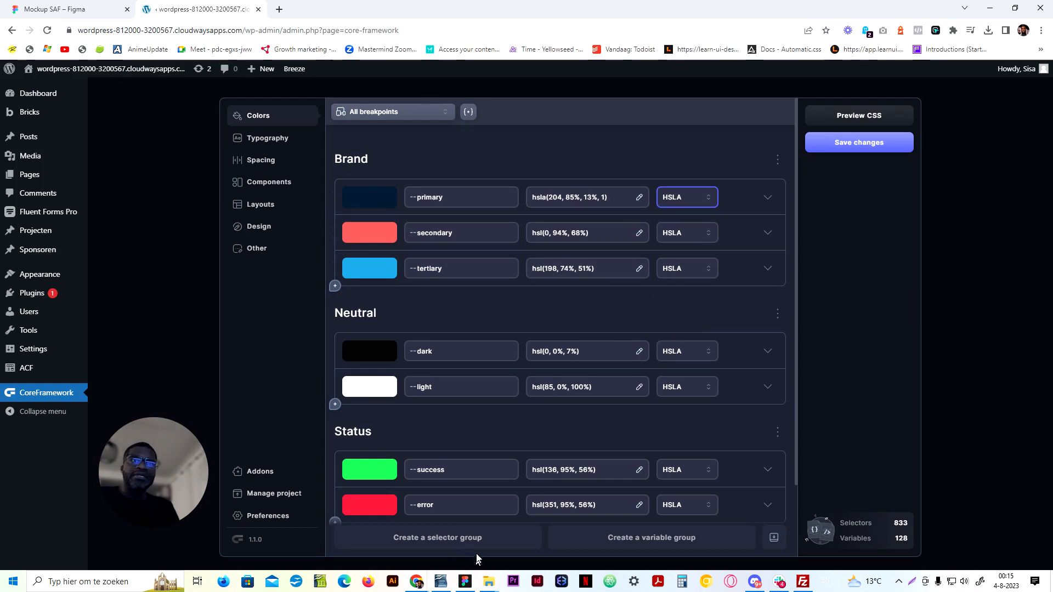
Return to the Figma mockup, close the primary style and copy the hex code of the SAF-Secondary-D color style
mouse_move(465, 579)
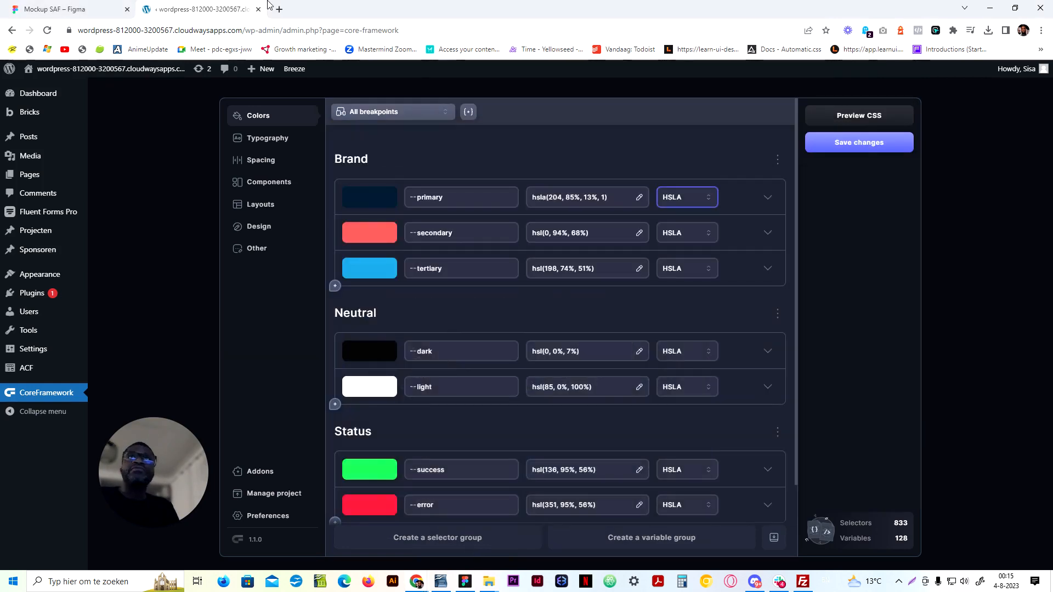
click(83, 7)
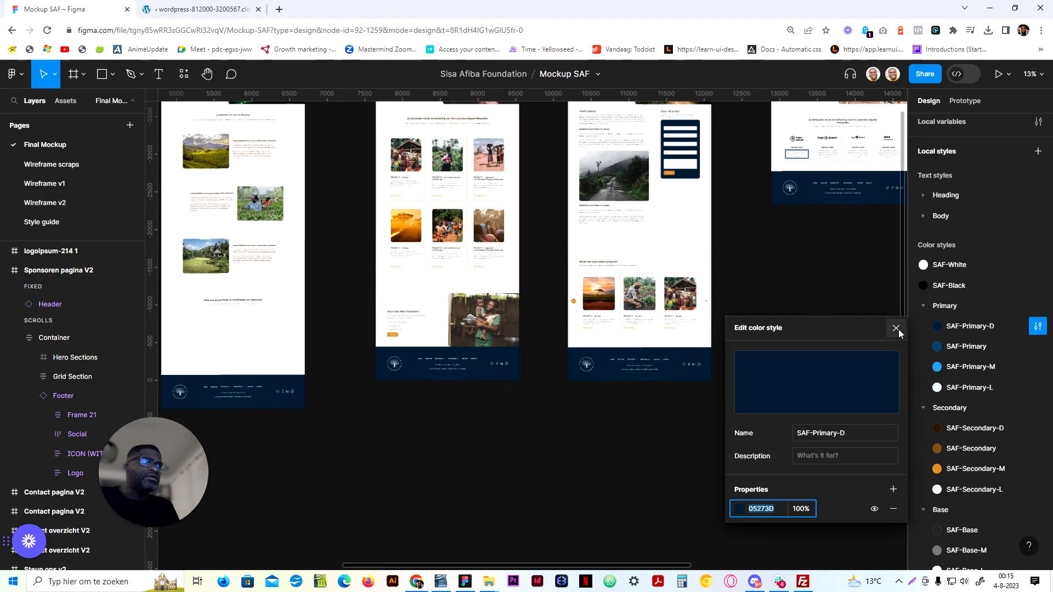
click(961, 426)
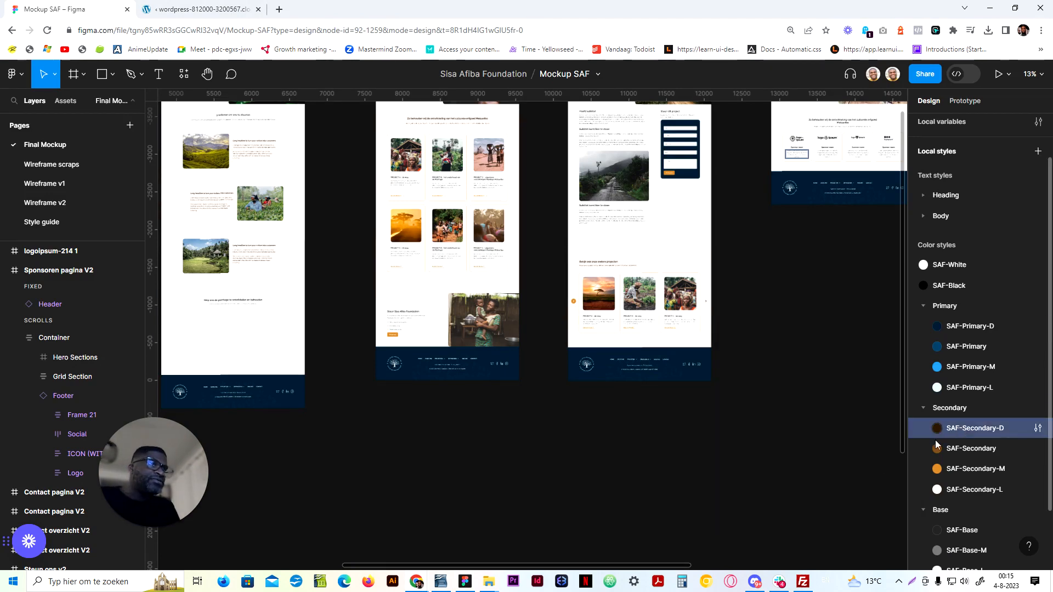
click(1037, 428)
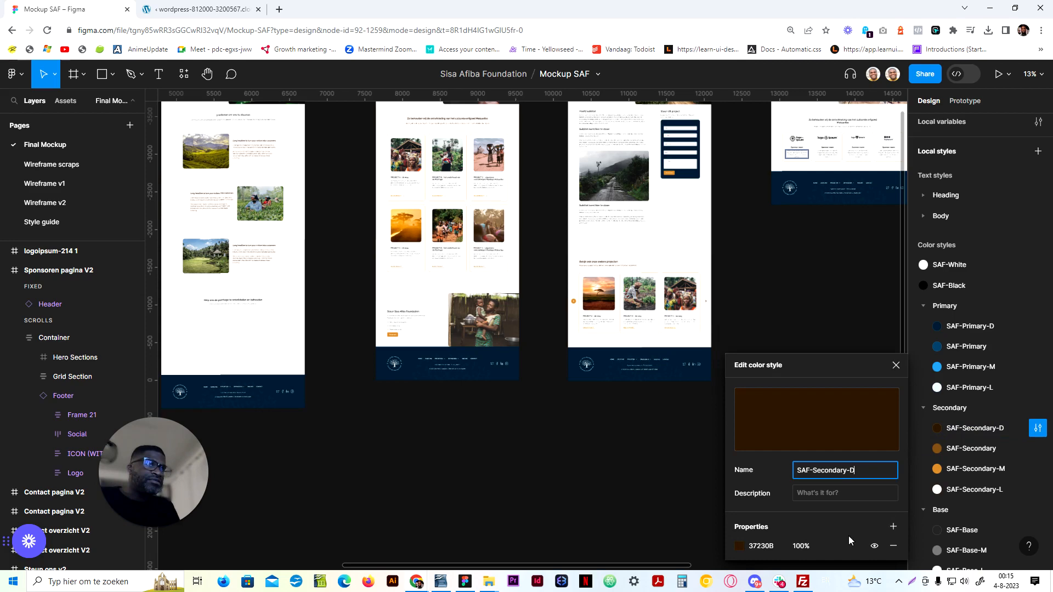
click(770, 546)
key(ctrl+c)
Back in CoreFramework, change the --secondary brand color to HEX format and set it to #37230B
click(197, 10)
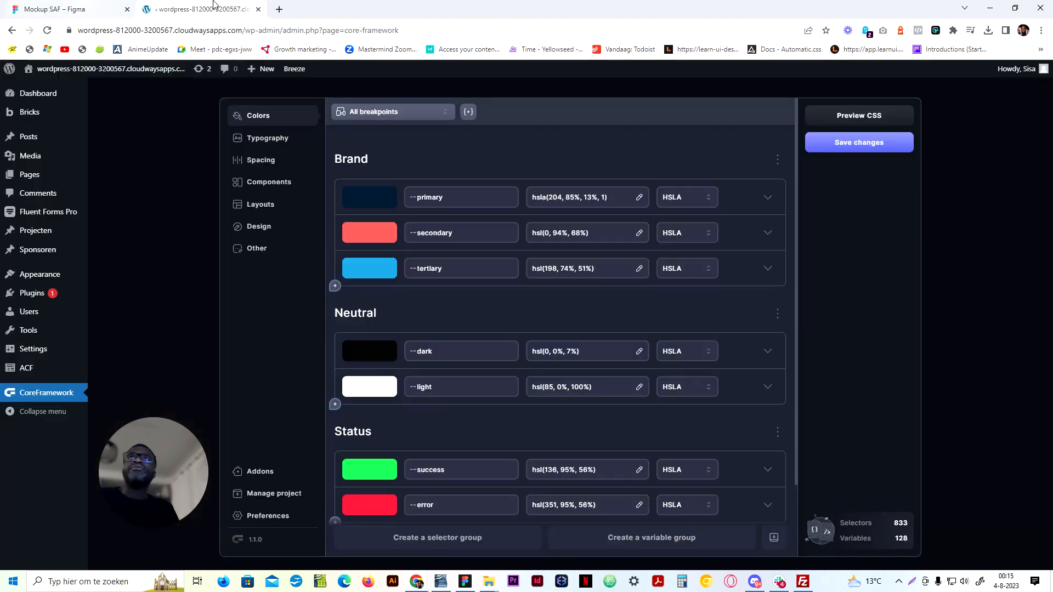
click(709, 236)
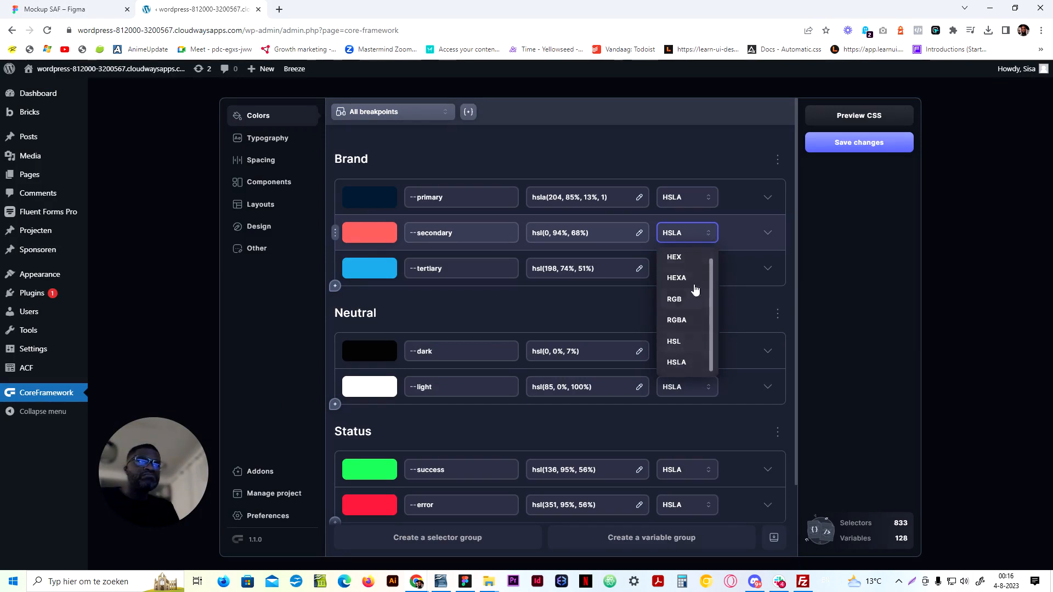
click(680, 259)
drag(568, 234, 540, 233)
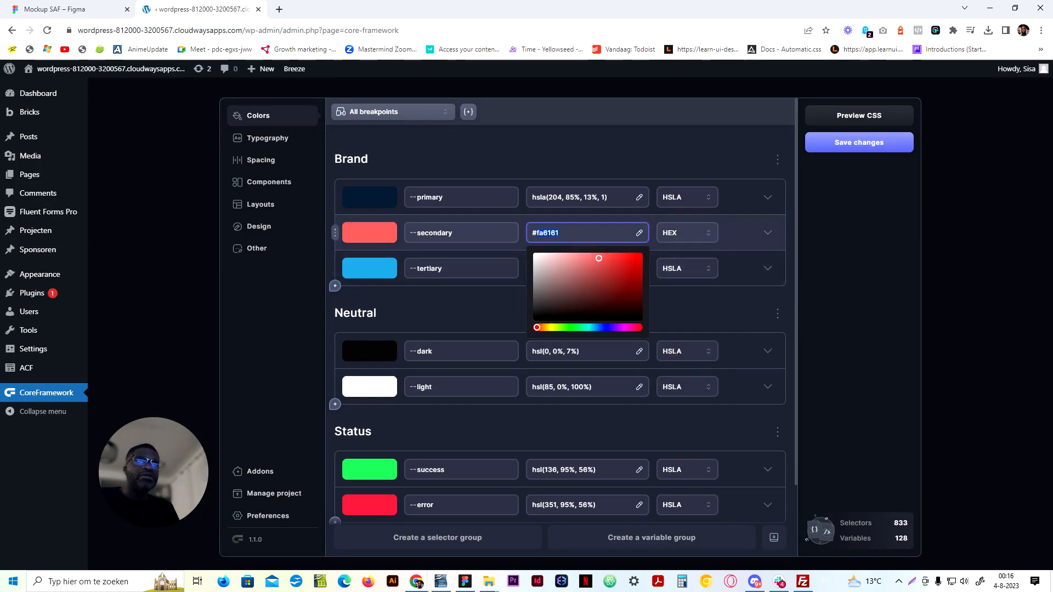
key(ctrl+v)
Convert the --secondary and --primary brand colors to HSL format
click(706, 242)
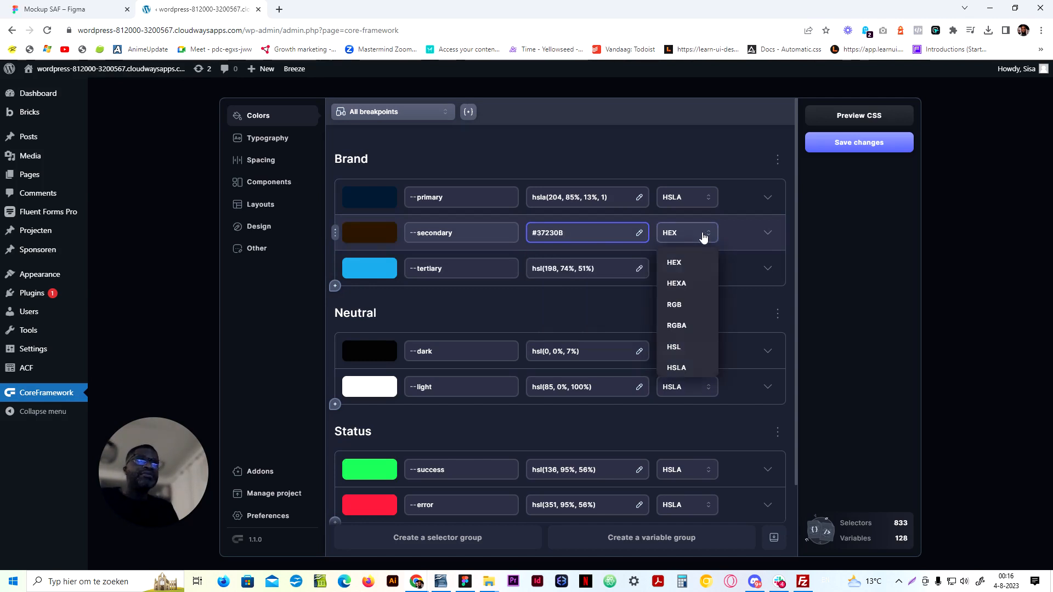
click(697, 237)
click(690, 234)
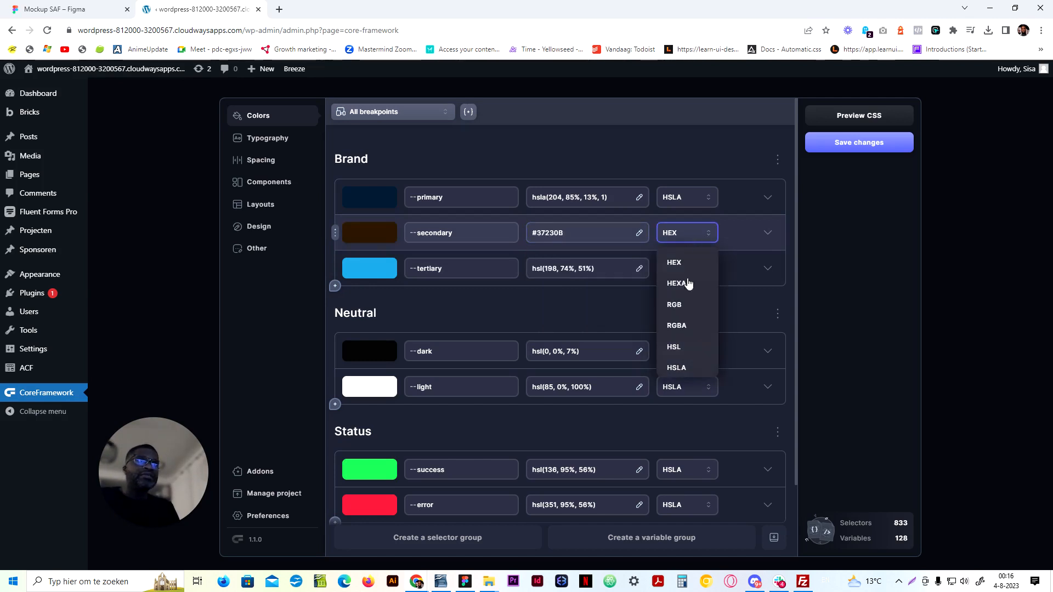
click(680, 346)
click(694, 202)
click(683, 306)
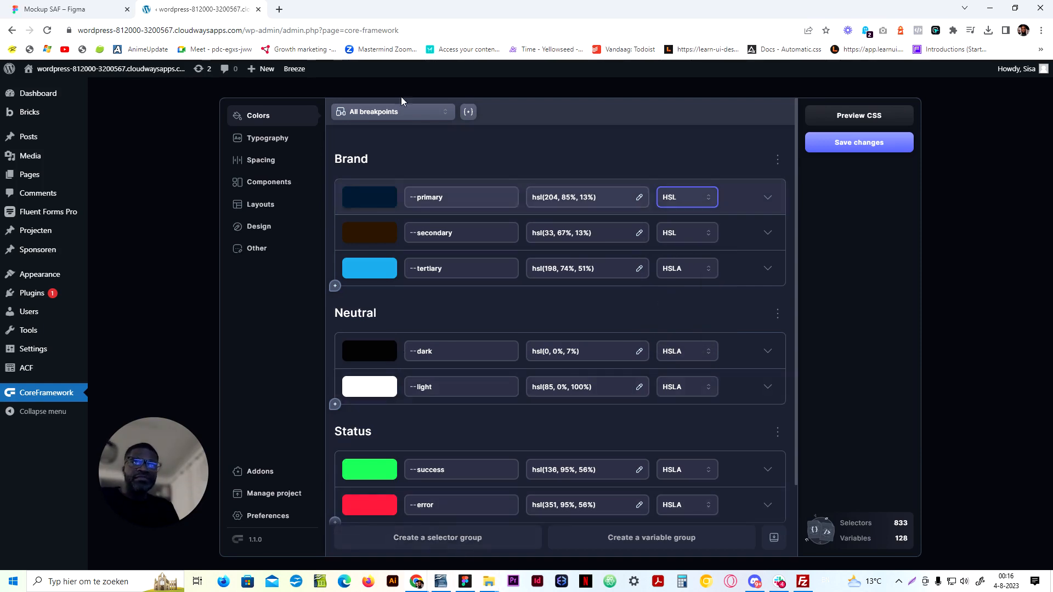
Check the Figma secondary style again, and examine the generated shades and tints of CoreFramework's --primary and --secondary brand colors
click(66, 9)
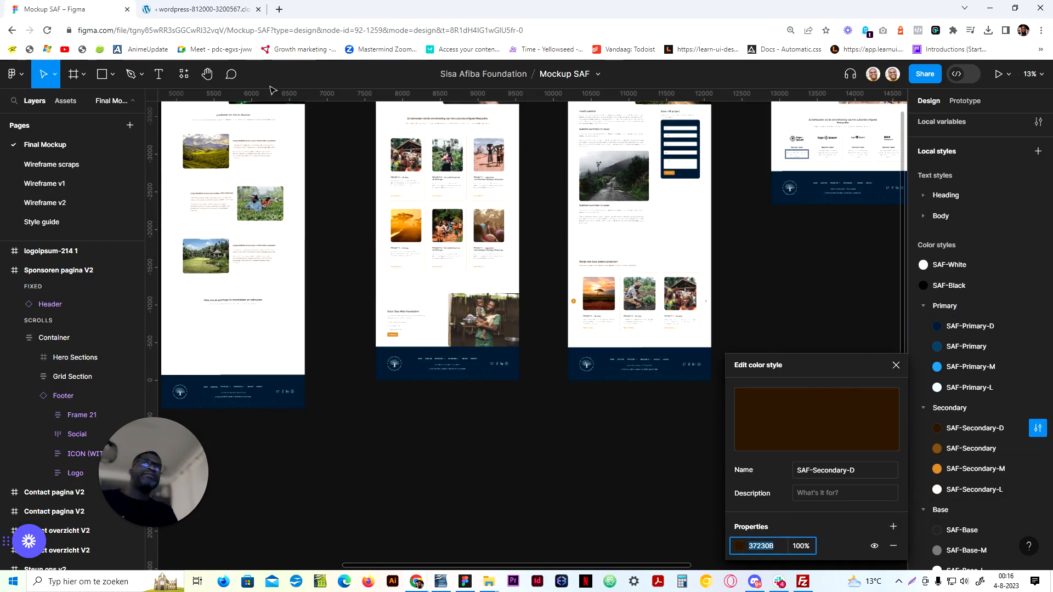
click(194, 5)
scroll(521, 330, down, 2)
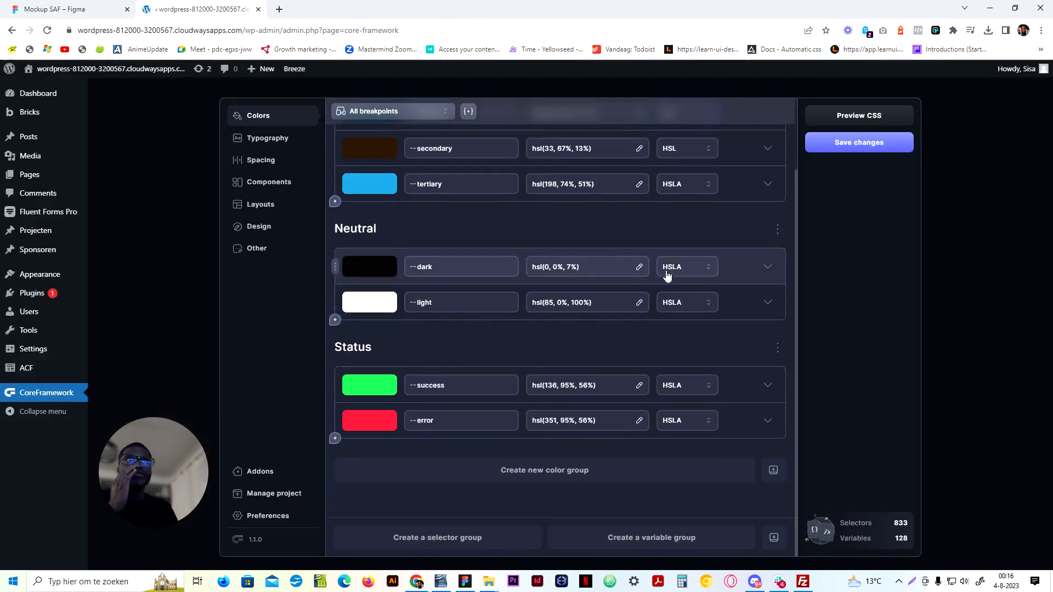
scroll(669, 270, up, 2)
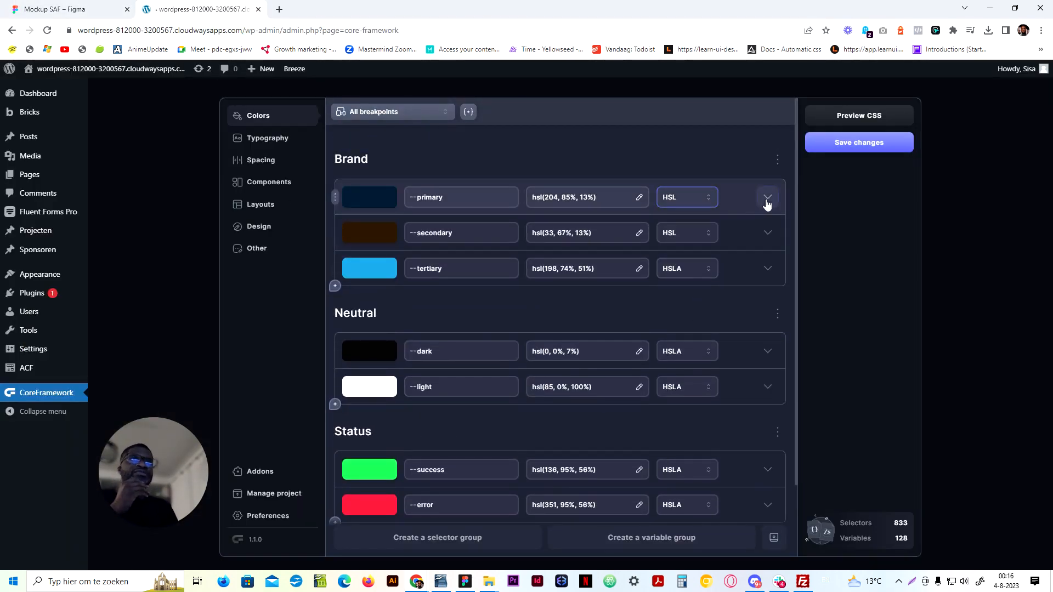
click(767, 199)
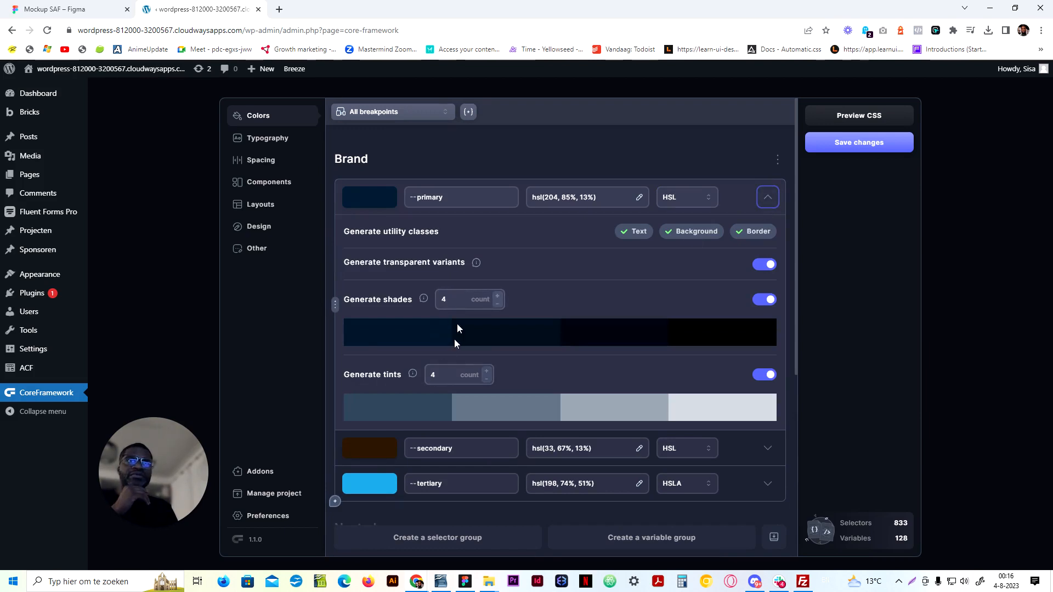
click(767, 197)
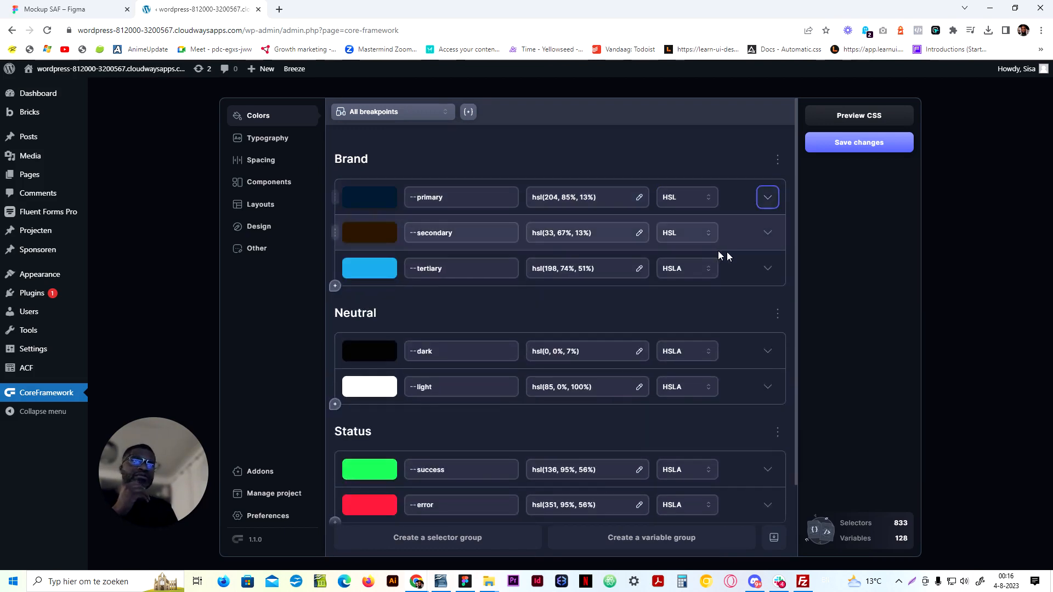
click(768, 233)
click(769, 233)
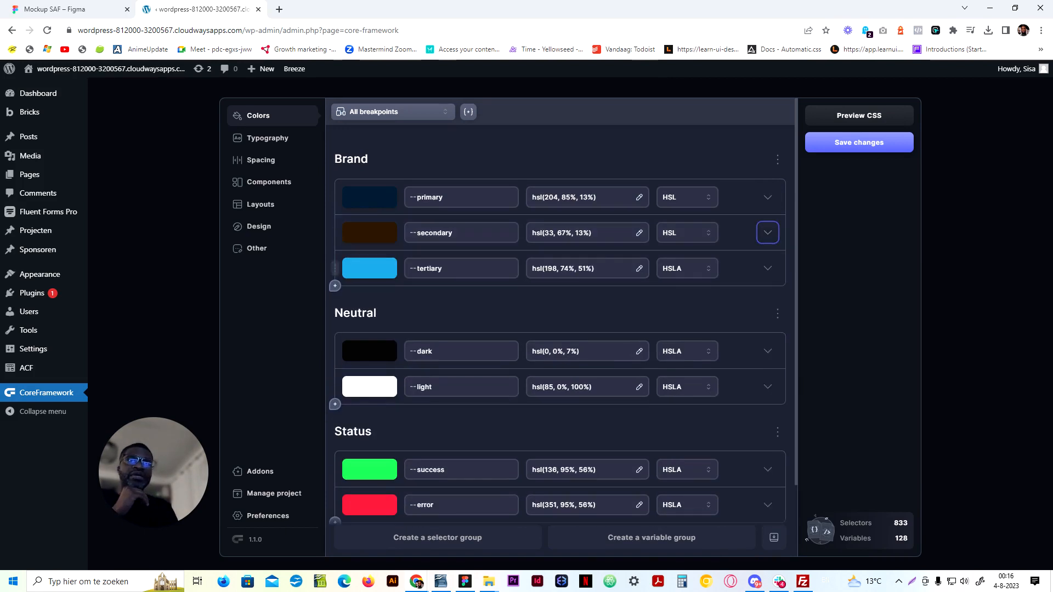
Enable generated shades and tints for the --dark neutral color and review the resulting variants
click(767, 352)
scroll(543, 436, down, 2)
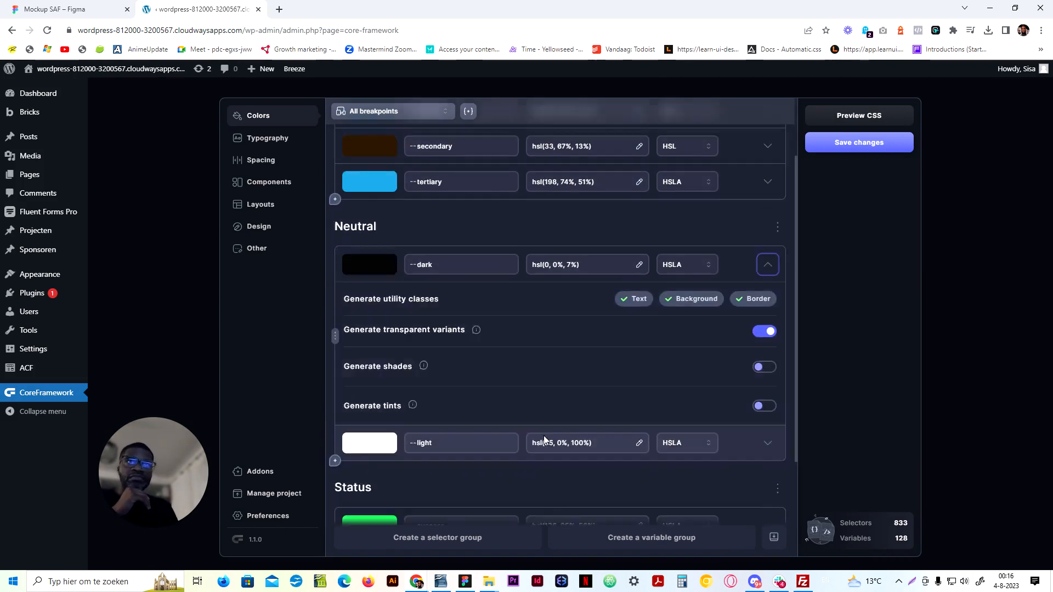
click(766, 343)
click(760, 419)
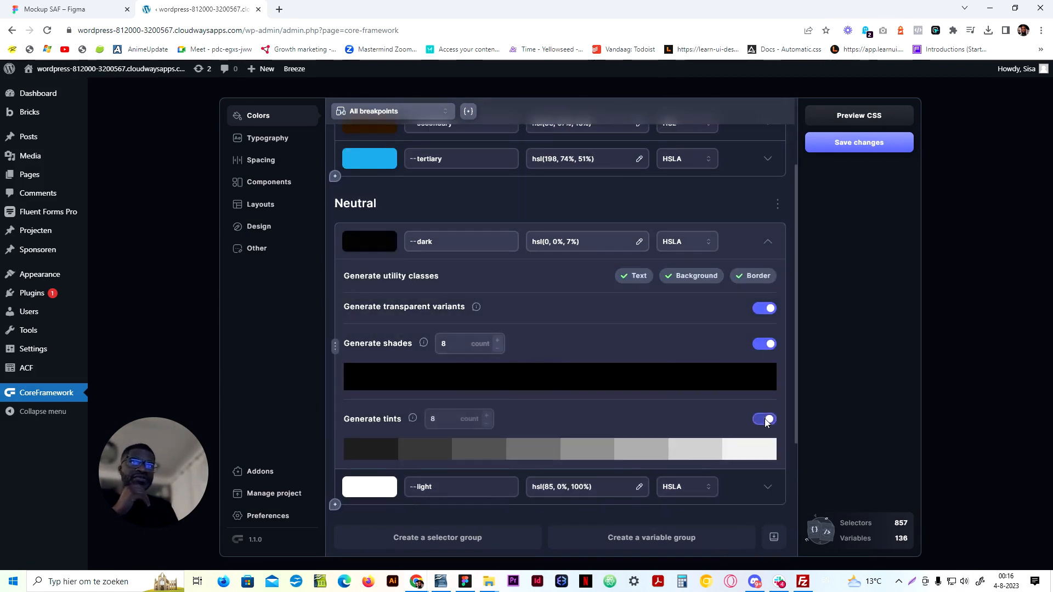
click(769, 246)
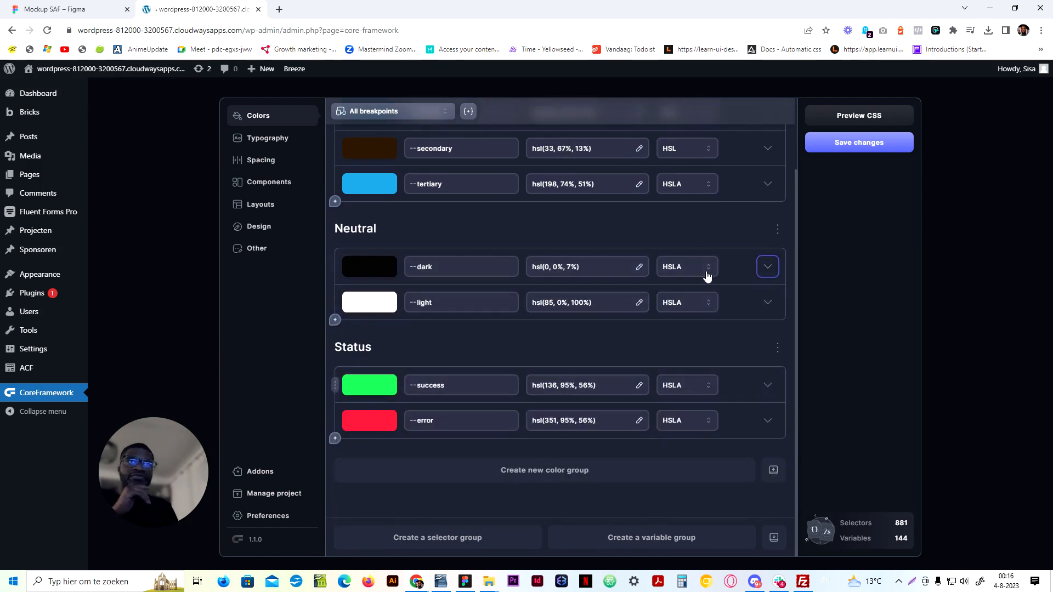
click(771, 267)
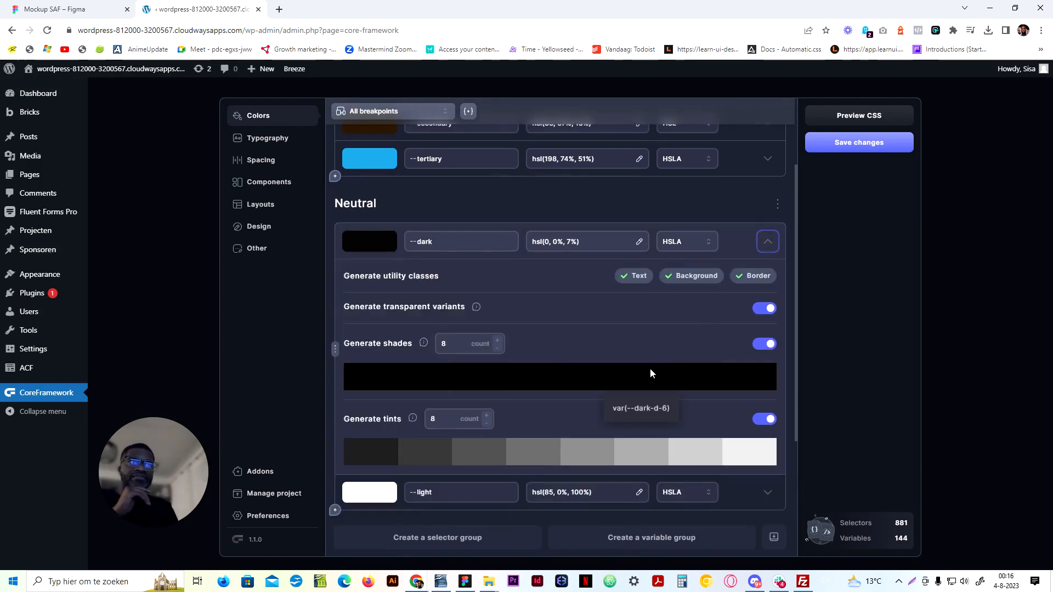
click(769, 242)
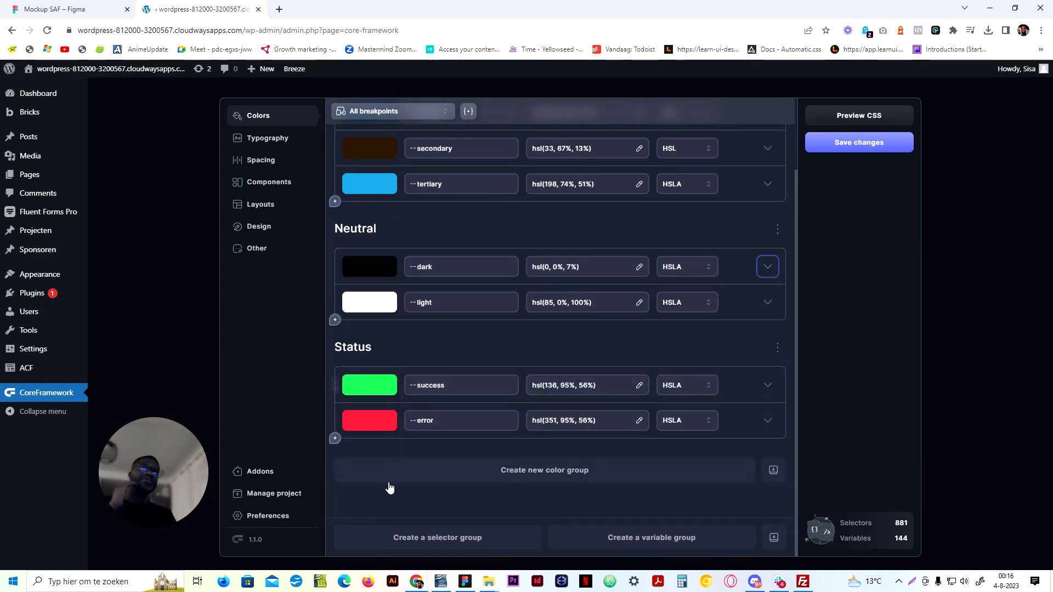
In the typography settings, set the fluid typography's max scale ratio to Minor Third (1.2) and review the size scale
click(277, 140)
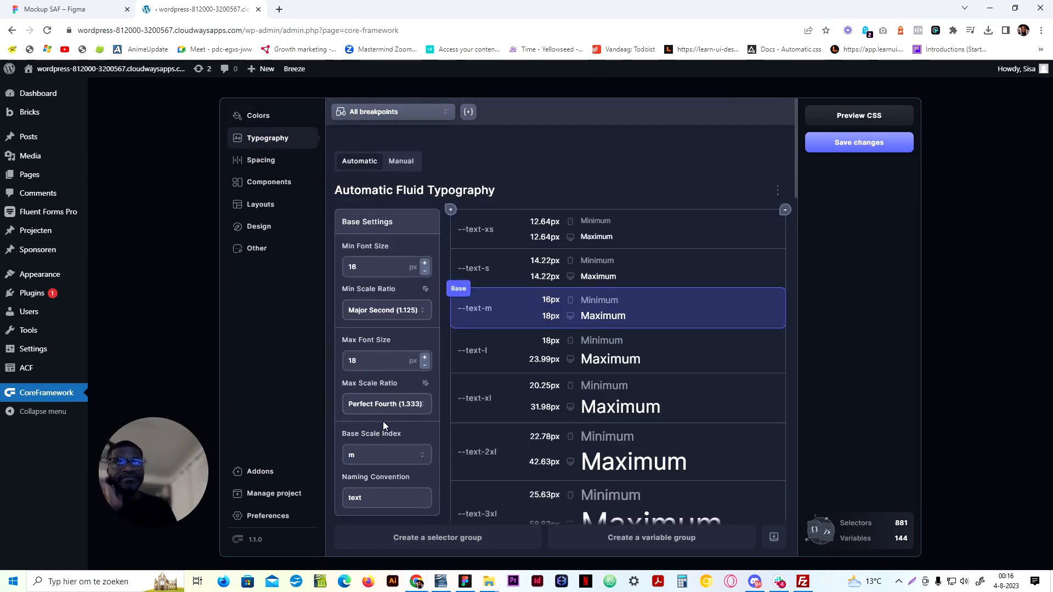
scroll(622, 483, down, 4)
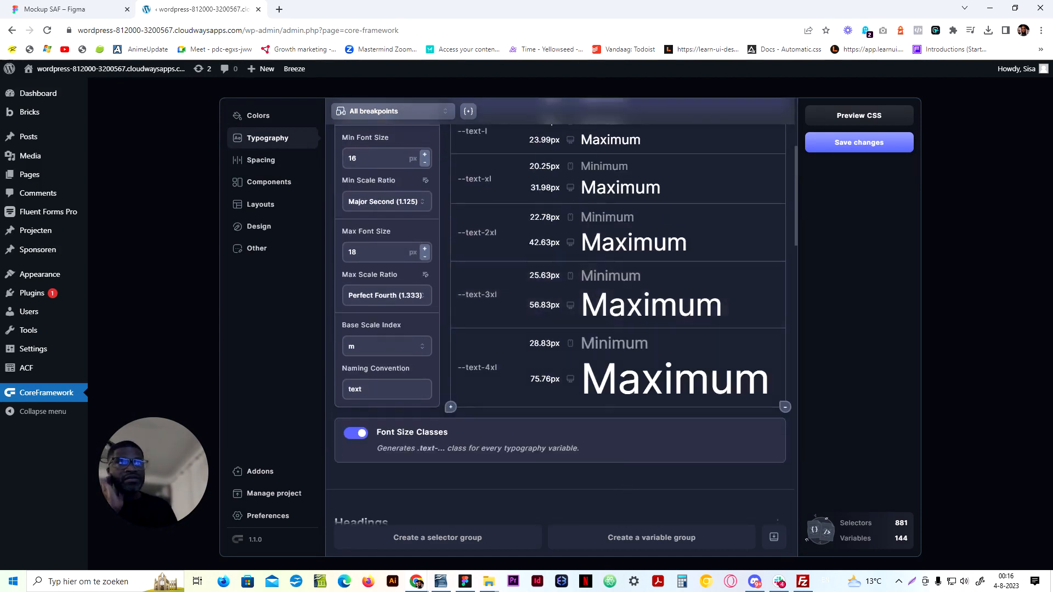
scroll(509, 393, up, 3)
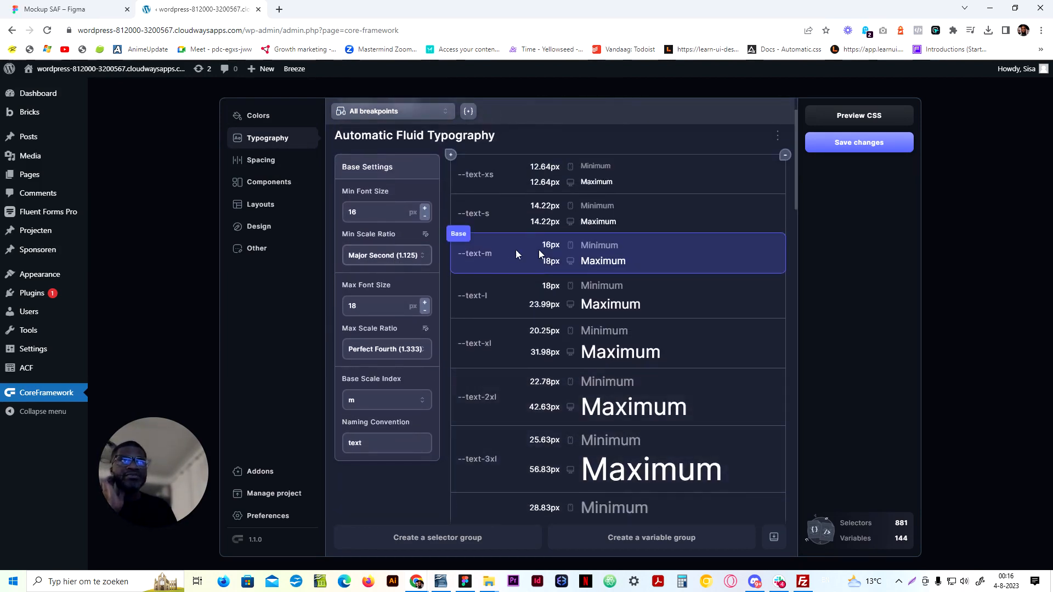
scroll(543, 264, up, 1)
click(393, 403)
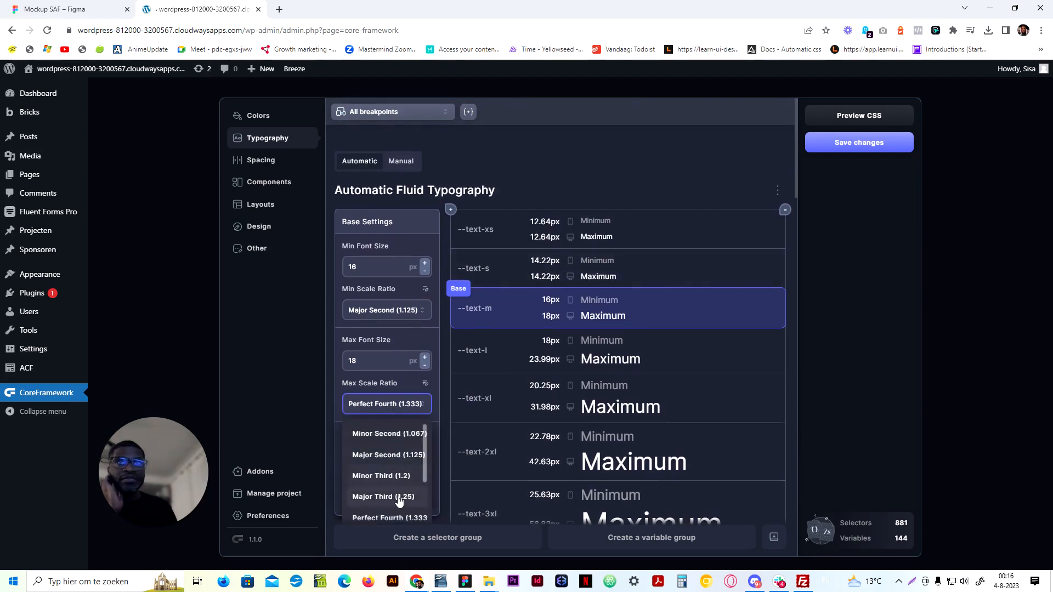
click(392, 476)
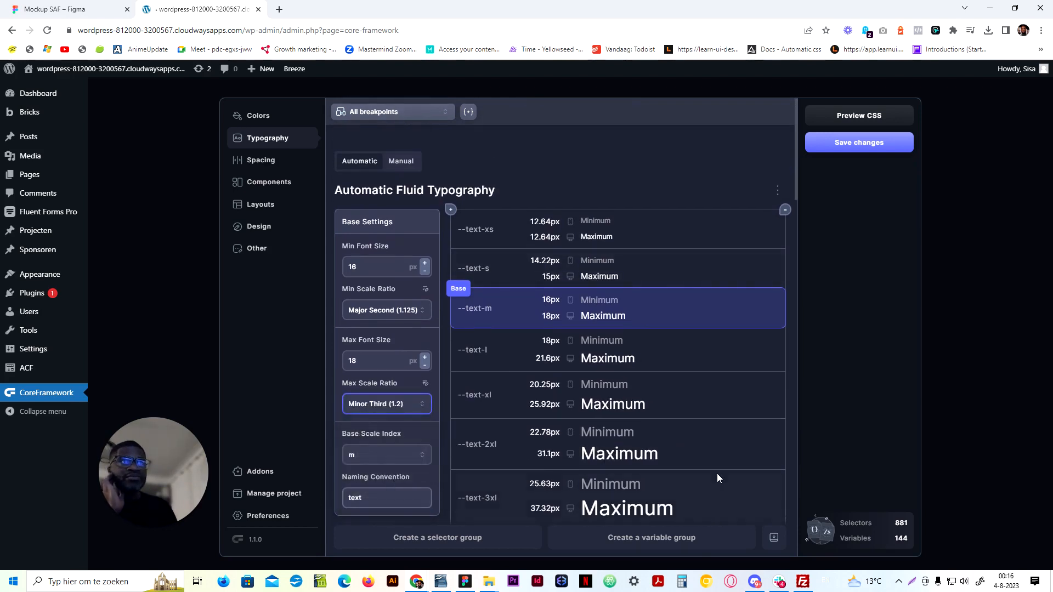
scroll(718, 478, down, 4)
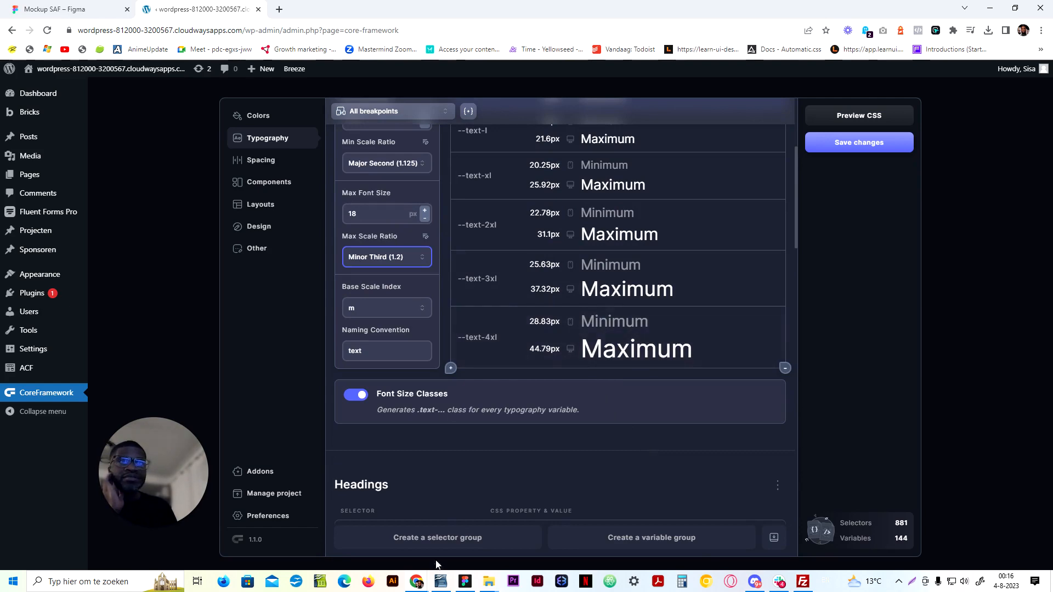
Switch to the Figma mockup and inspect the text style of the hero heading on the Home v2 frame
click(465, 582)
click(331, 158)
drag(331, 158, 379, 269)
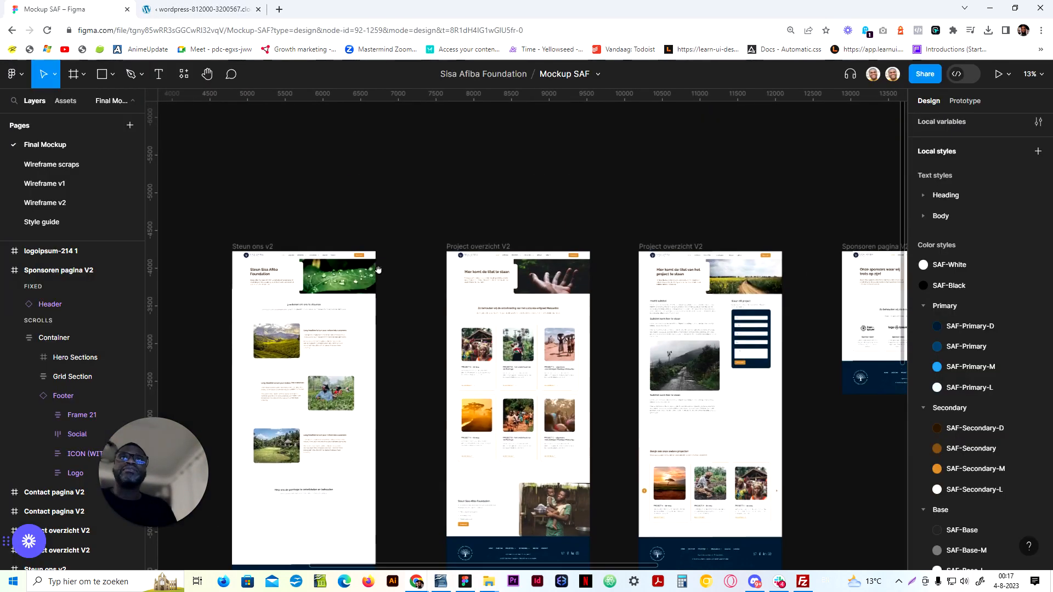
scroll(309, 251, left, 10)
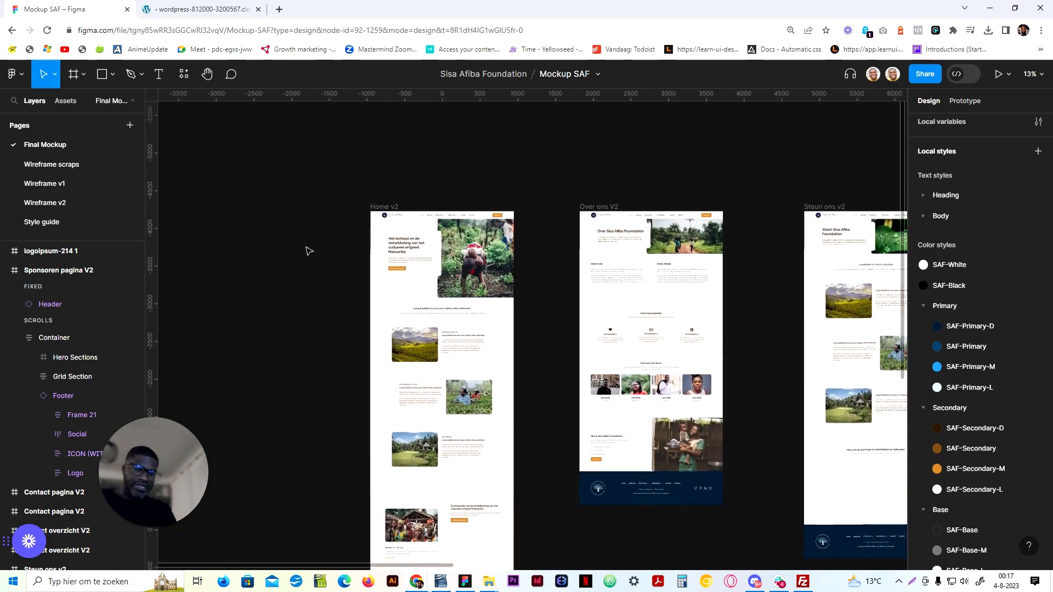
scroll(309, 250, up, 5)
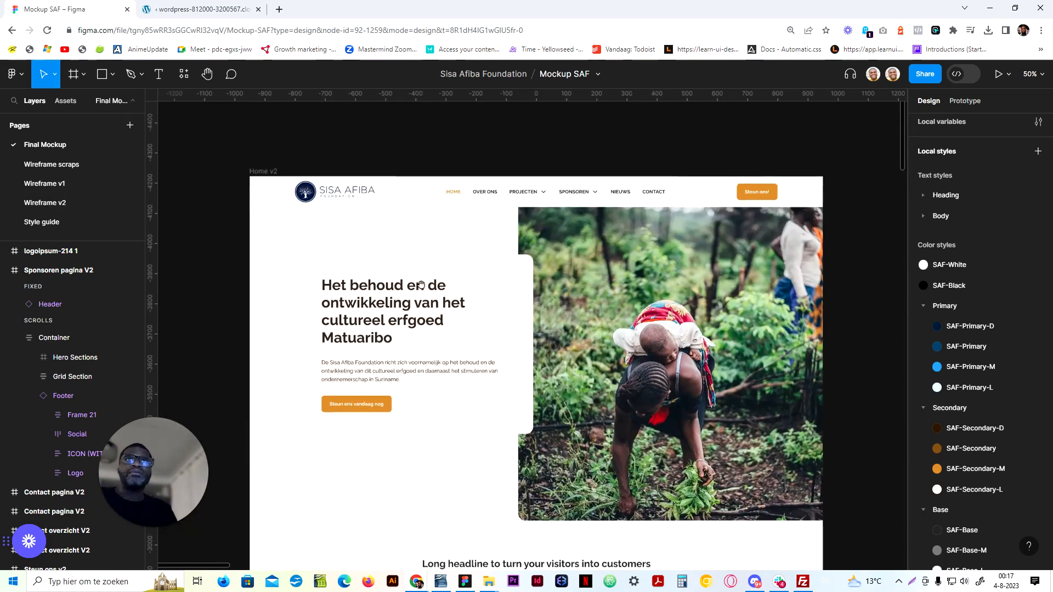
double_click(420, 285)
key(Return)
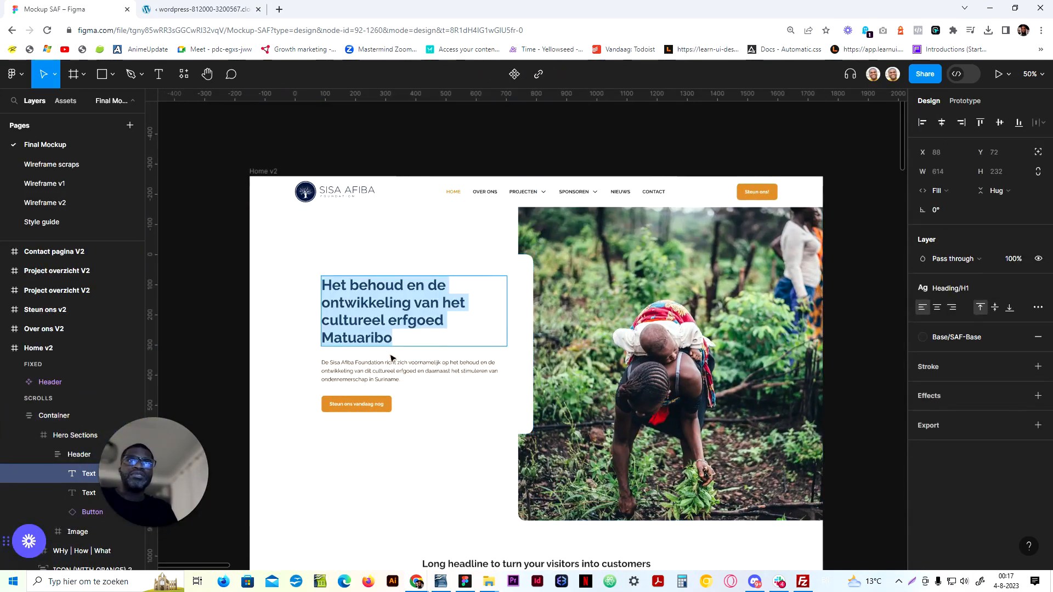
key(Escape)
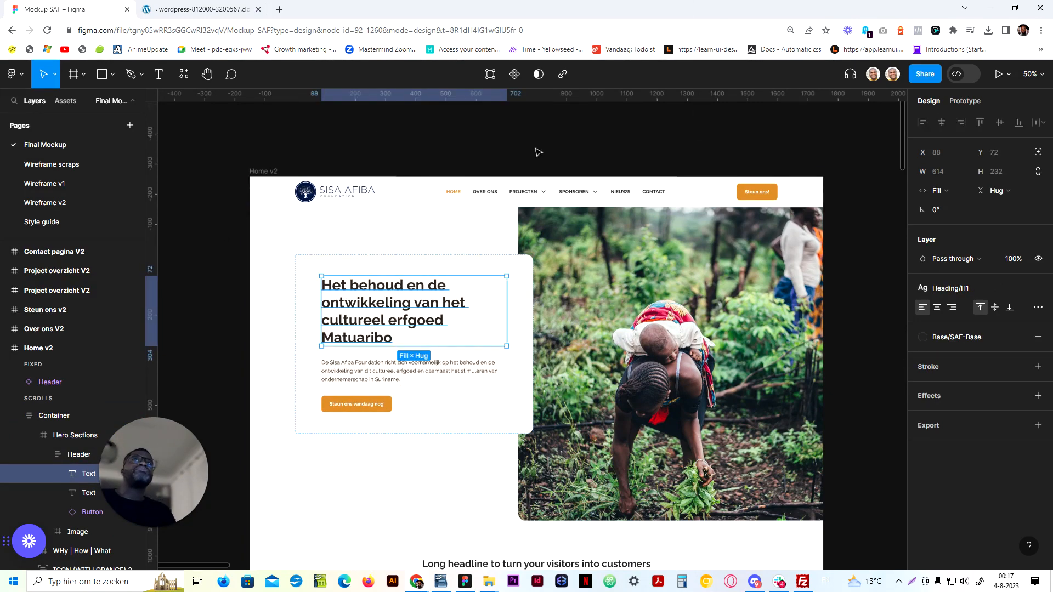
Open CoreFramework's component settings, and inspect the orange hero button on the Home v2 frame in Figma for comparison
click(198, 9)
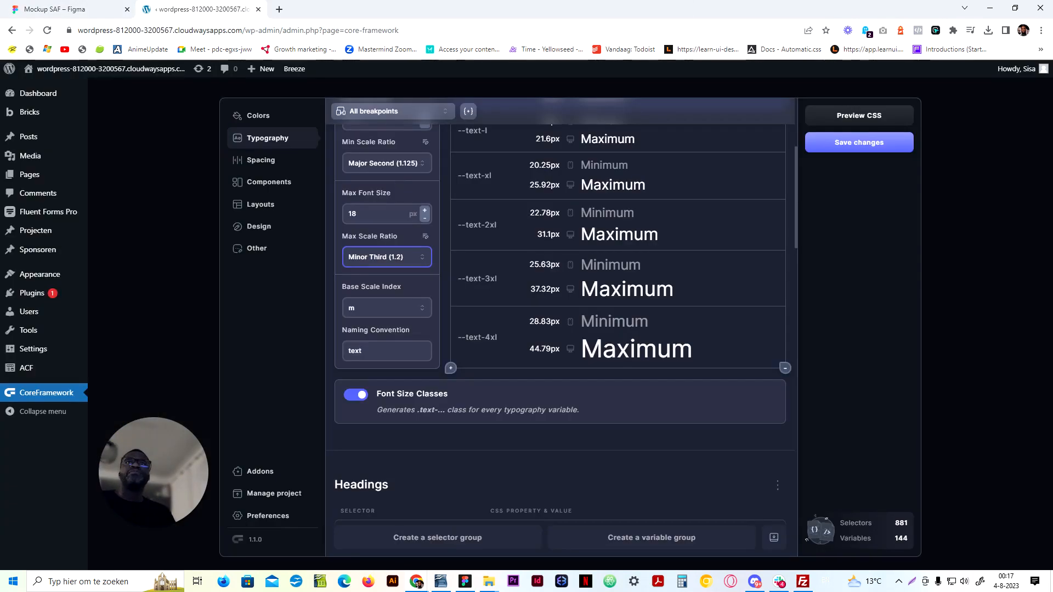
click(283, 171)
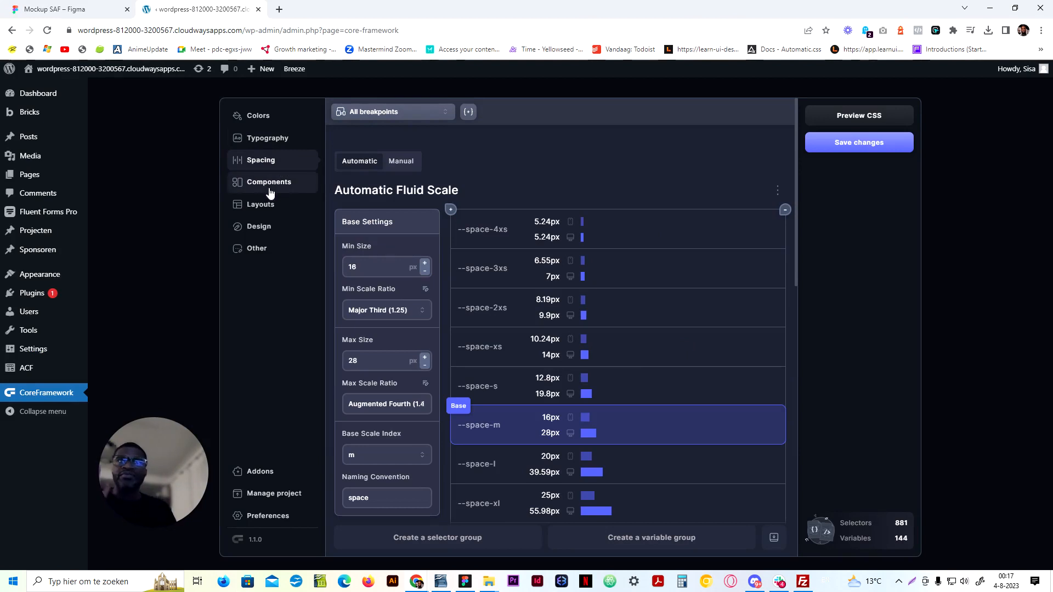
click(265, 189)
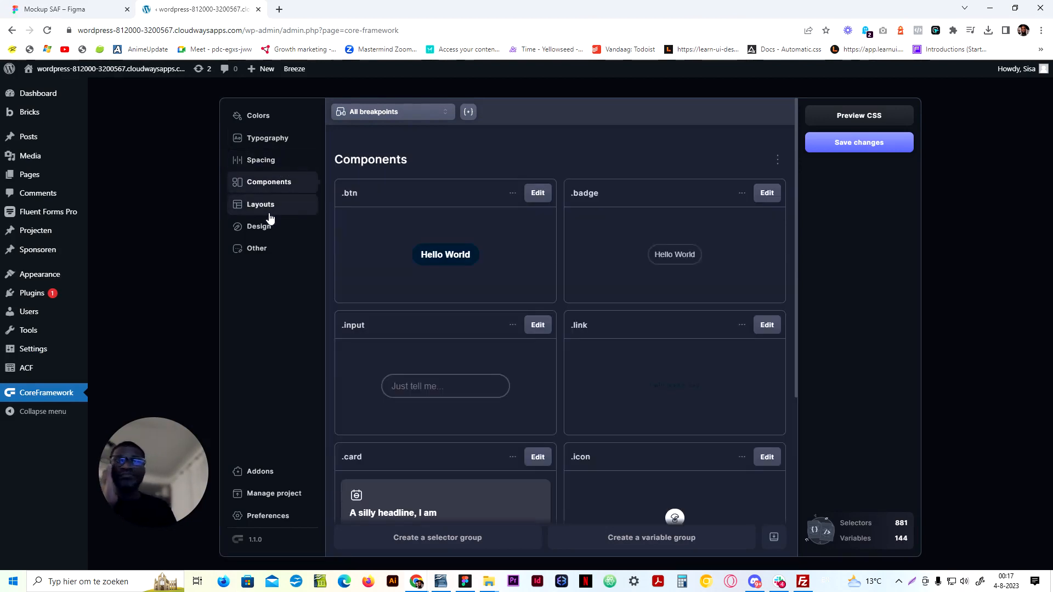
click(71, 9)
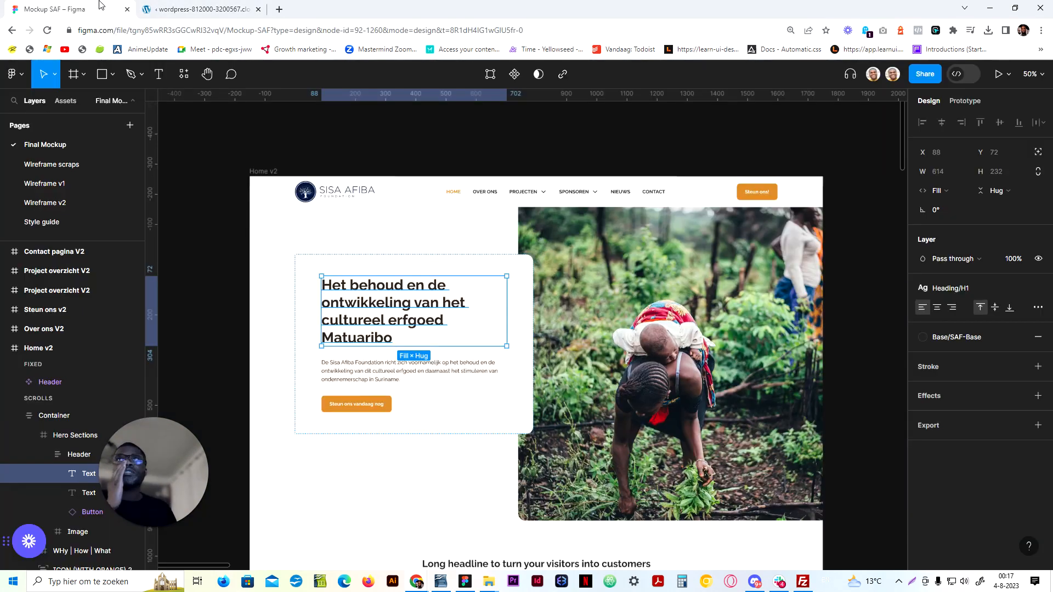
click(357, 404)
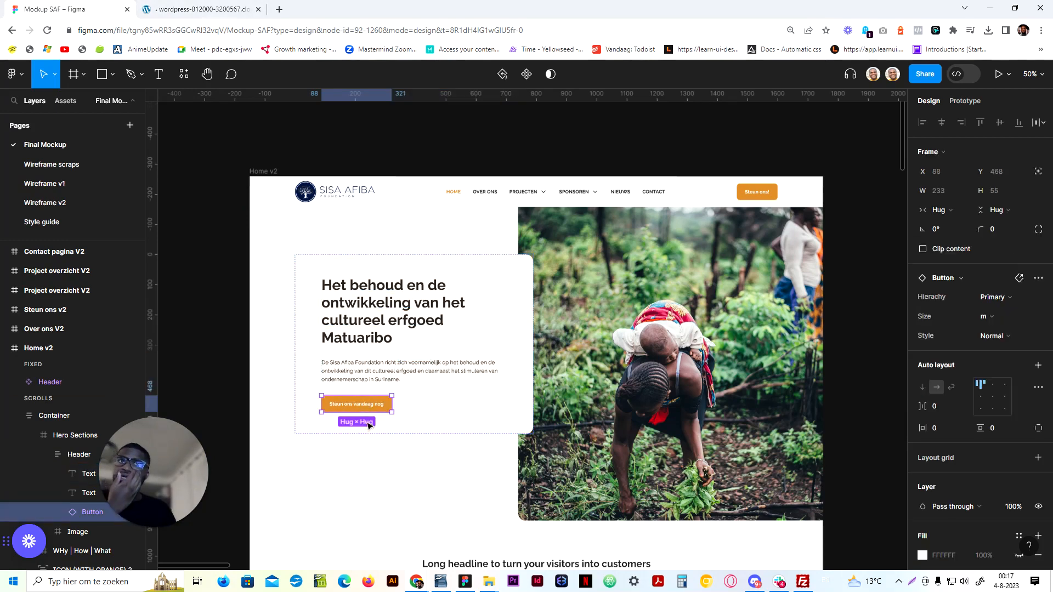
Back in CoreFramework, set the .btn component's border-radius to var(--radius-s) and apply the edit
click(198, 9)
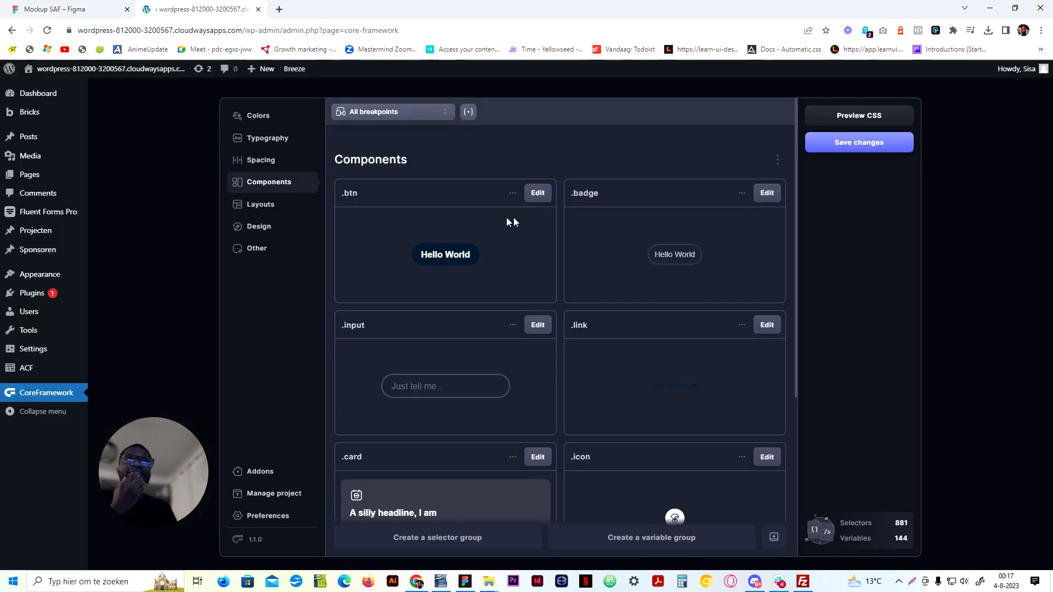
click(539, 192)
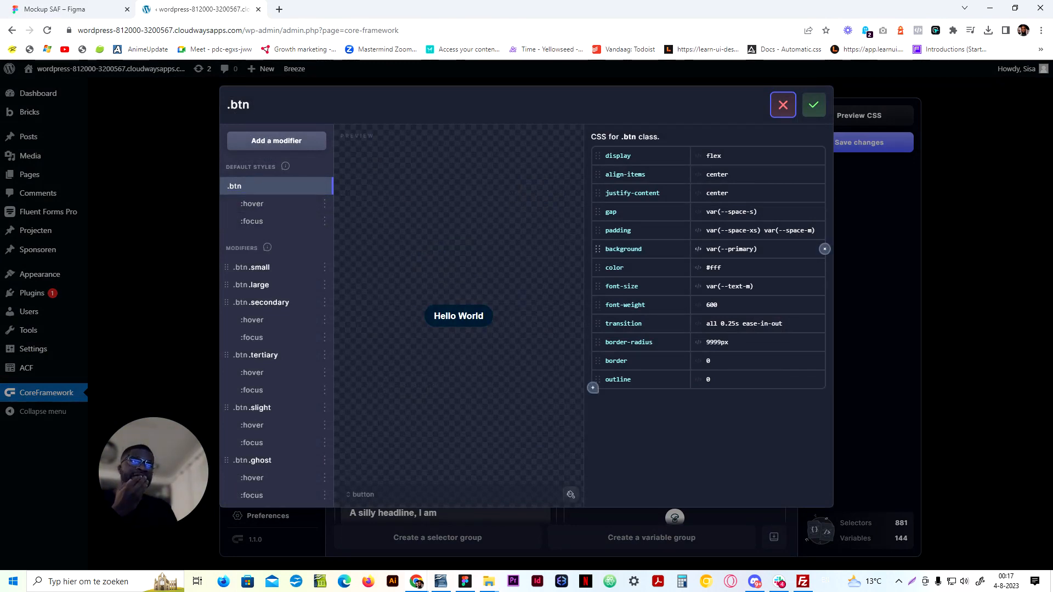
click(721, 342)
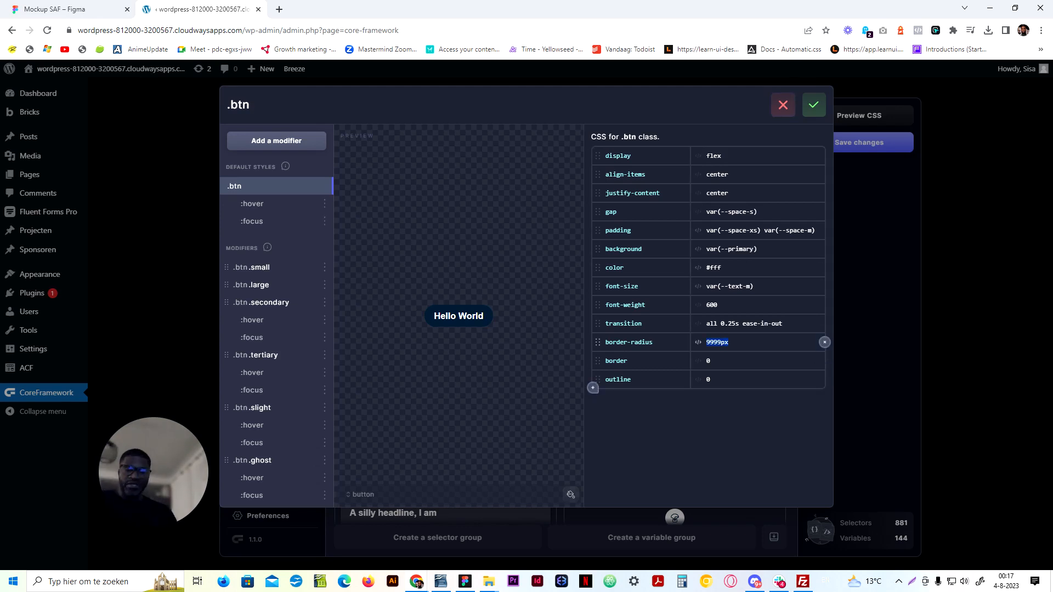
text(var())
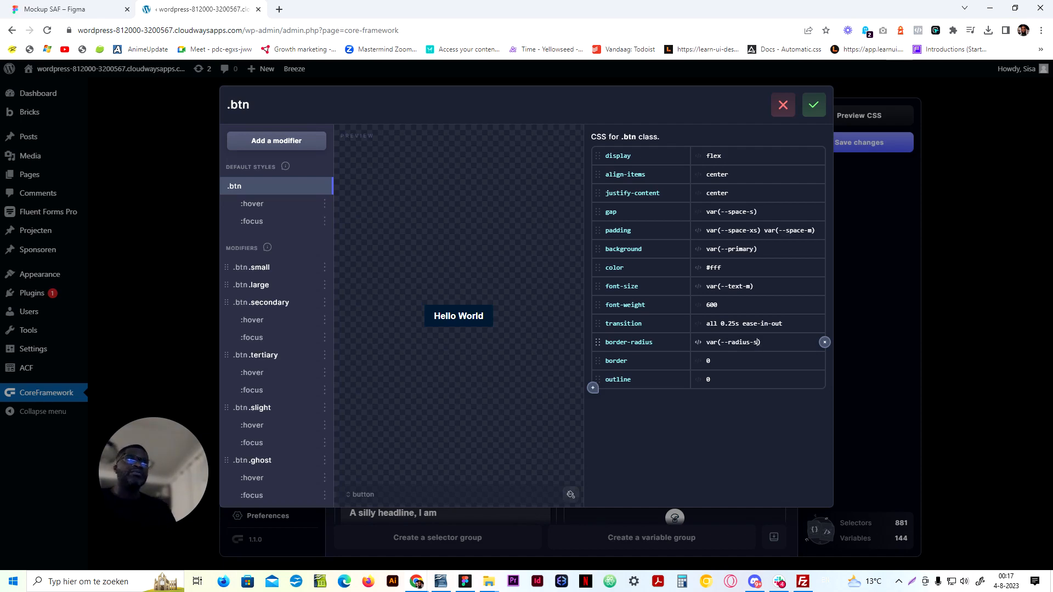
click(814, 105)
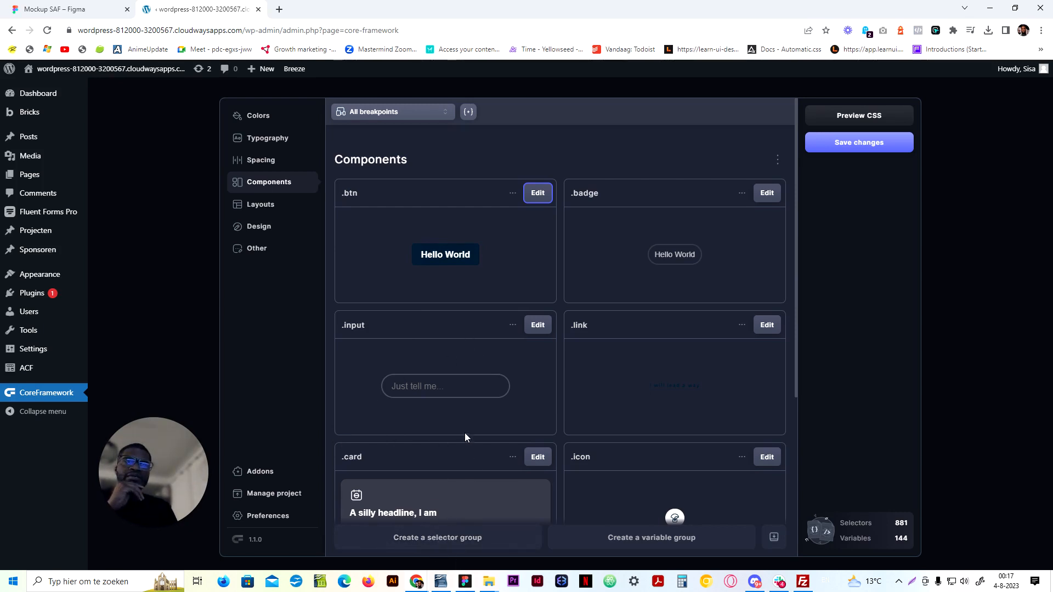
Switch to the Figma mockup and inspect the color style of the HOME navigation link on the Sponsoren pagina V2 frame
click(465, 582)
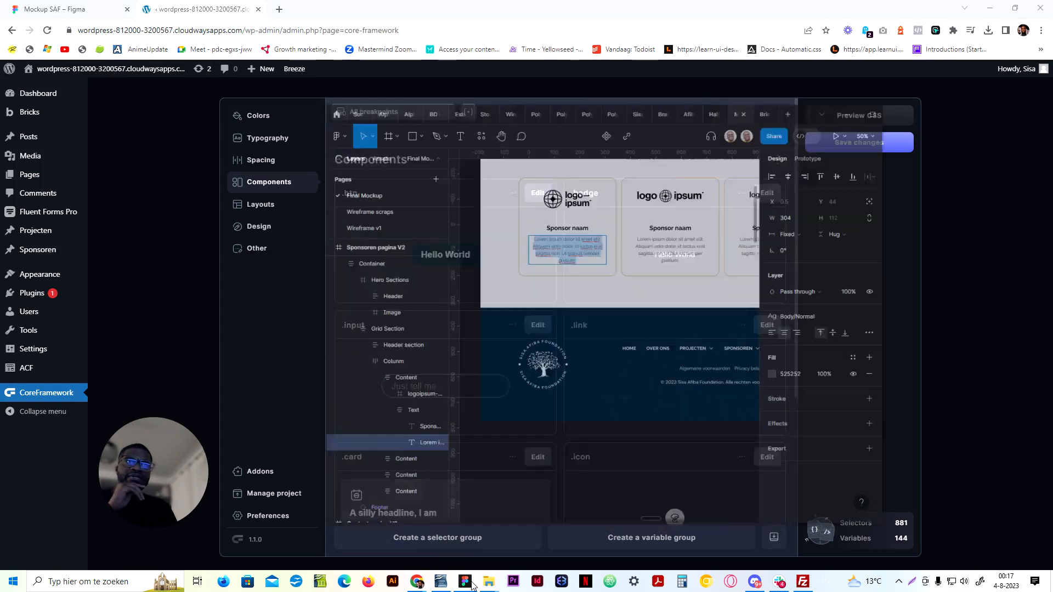
scroll(579, 438, up, 10)
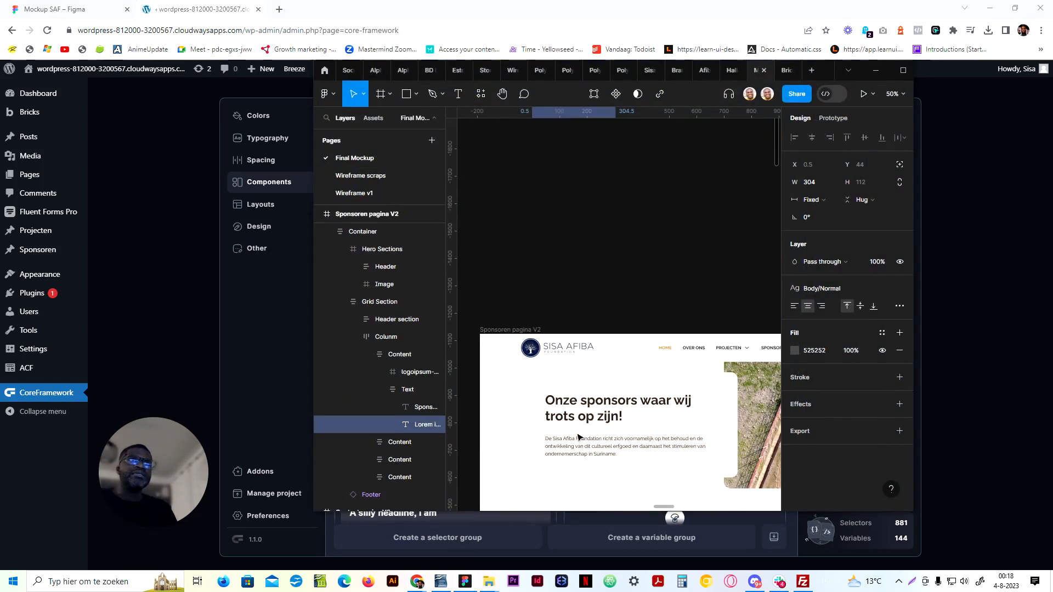
click(703, 254)
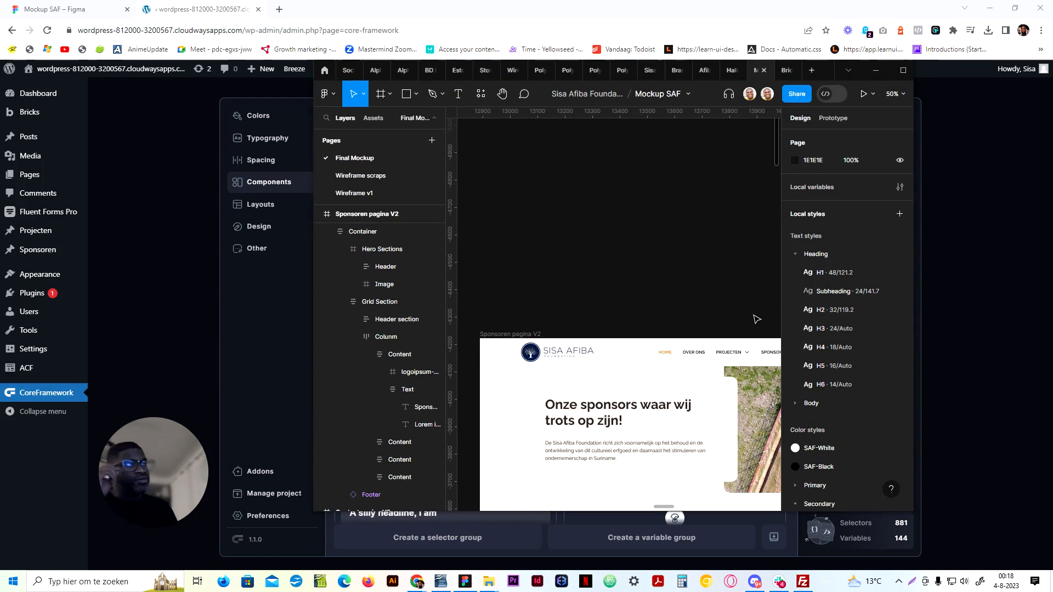
scroll(859, 385, down, 4)
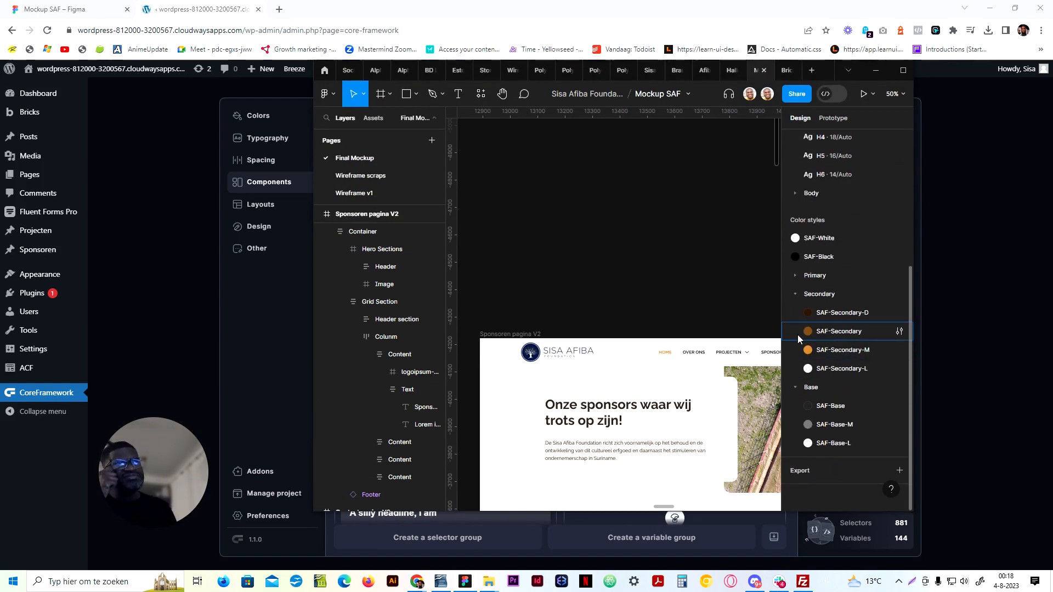
double_click(666, 355)
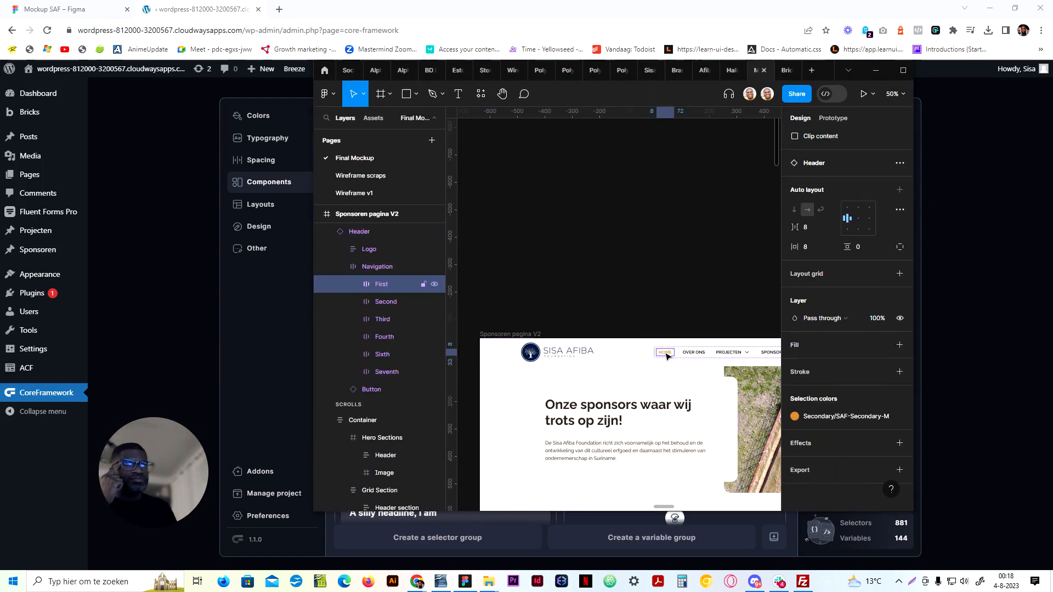
click(690, 319)
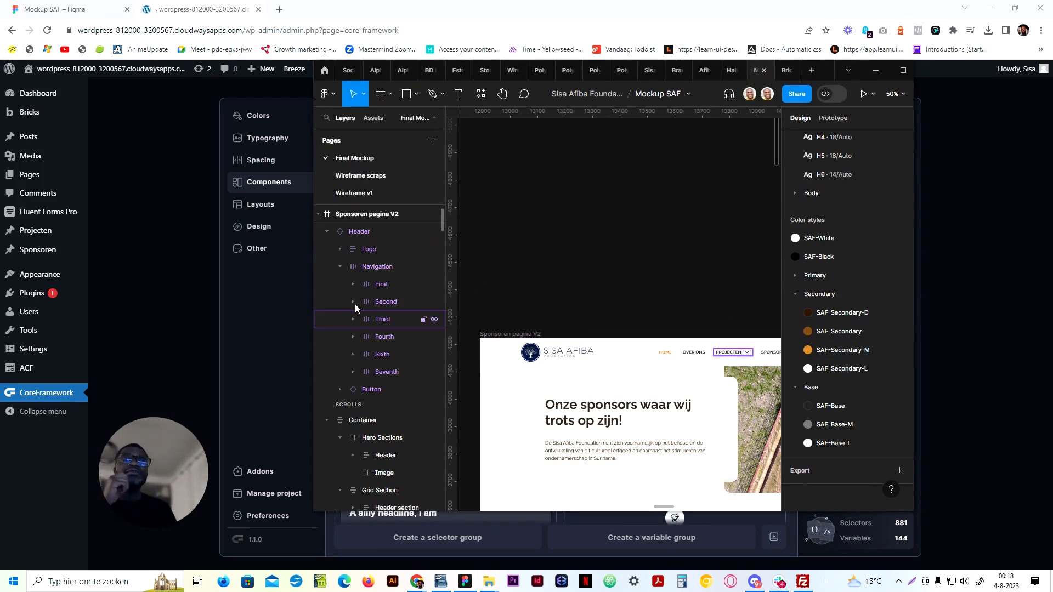
Return to CoreFramework's color settings and review the generated shades and tints of the --secondary color
click(267, 172)
click(265, 147)
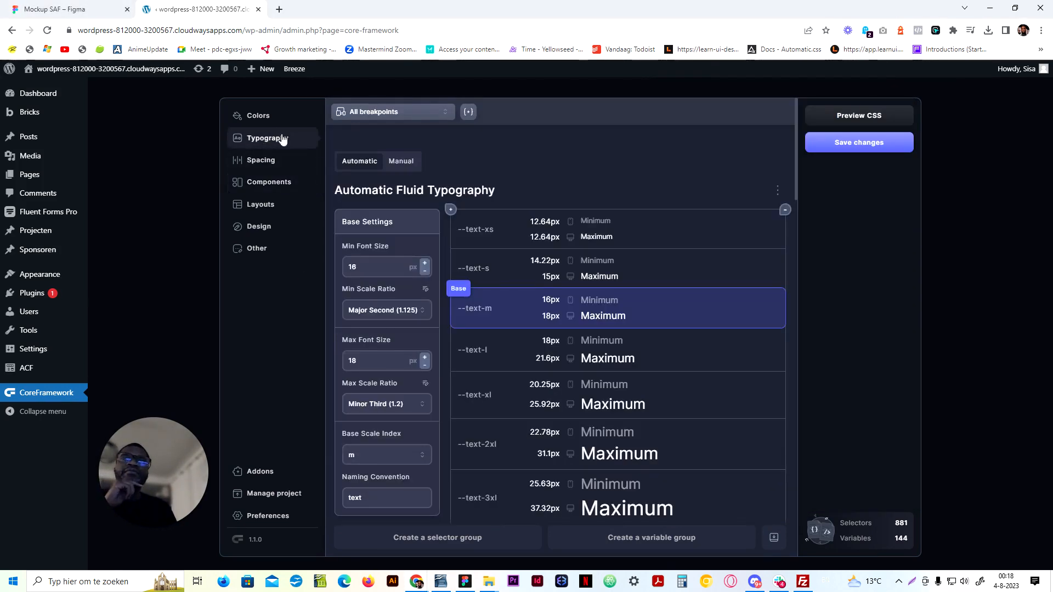
click(265, 117)
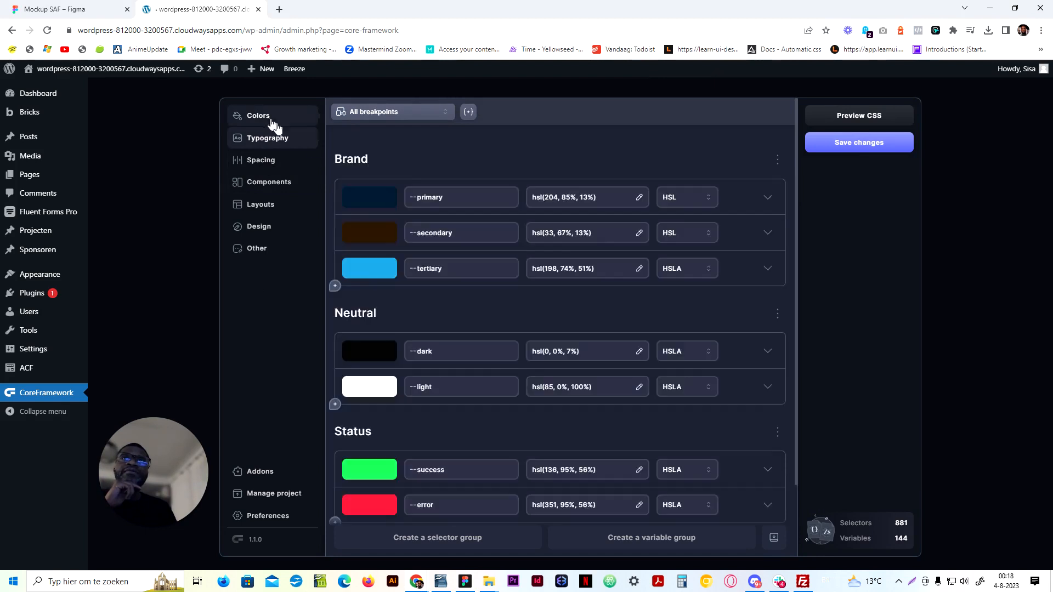
click(770, 239)
scroll(500, 340, down, 3)
scroll(478, 291, up, 2)
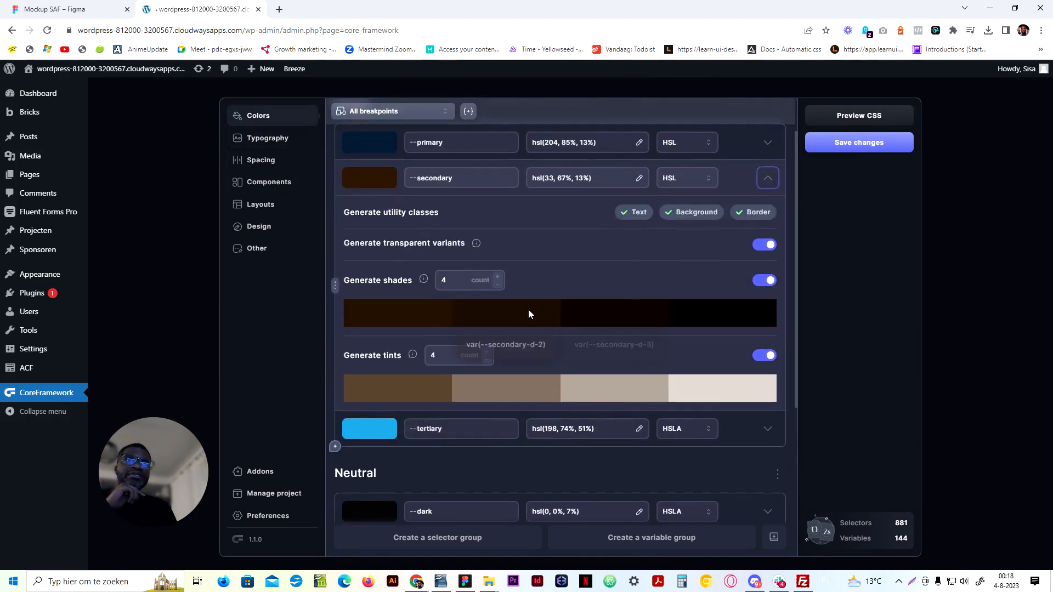
click(767, 177)
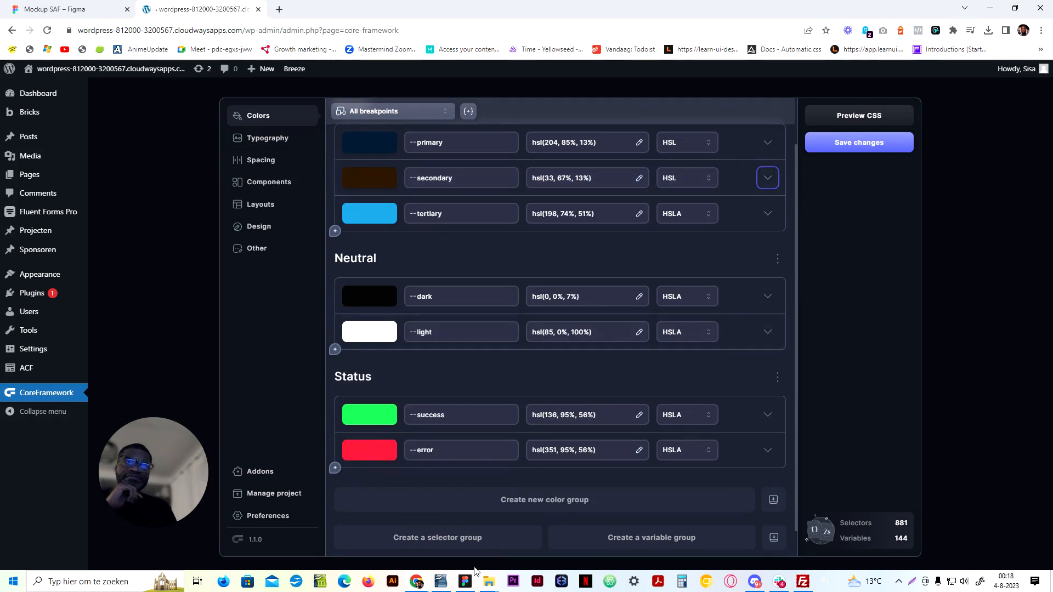
Back in Figma, examine the Primary and Secondary color styles against the Home v2 and neighbouring page frames
click(464, 584)
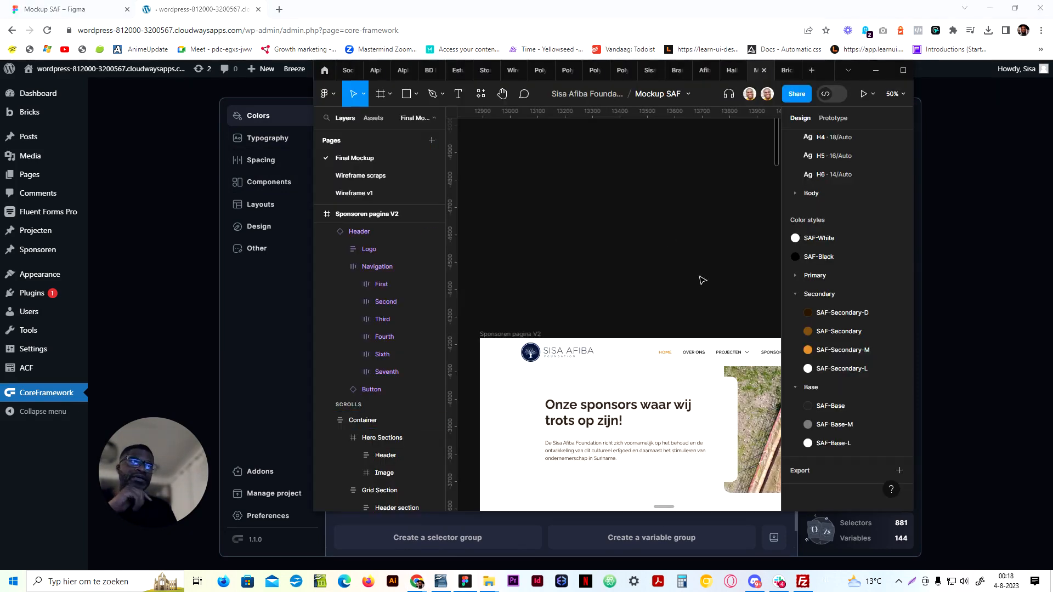
drag(724, 316, 594, 221)
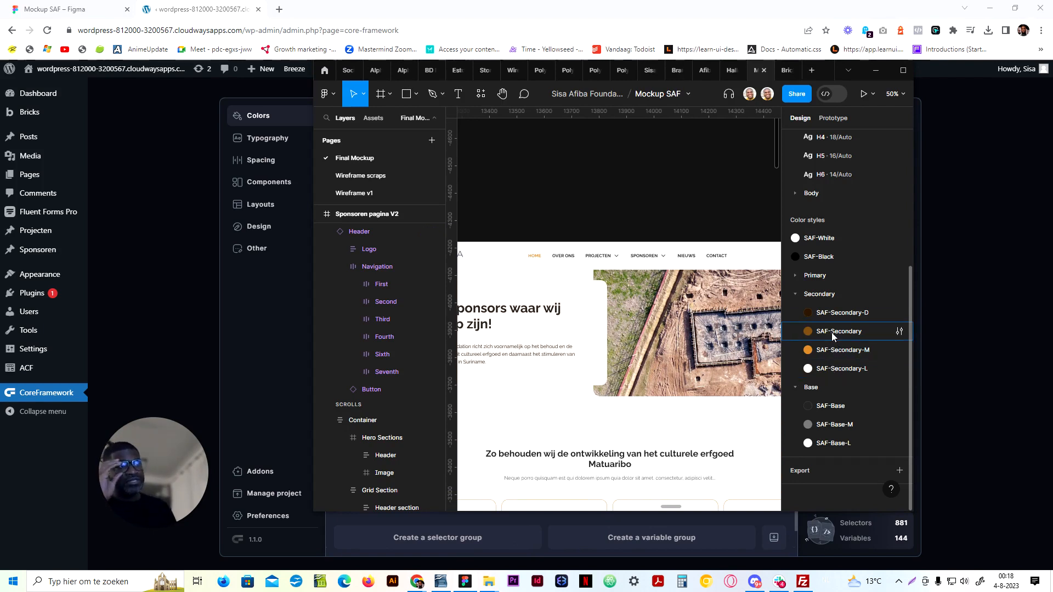
click(831, 353)
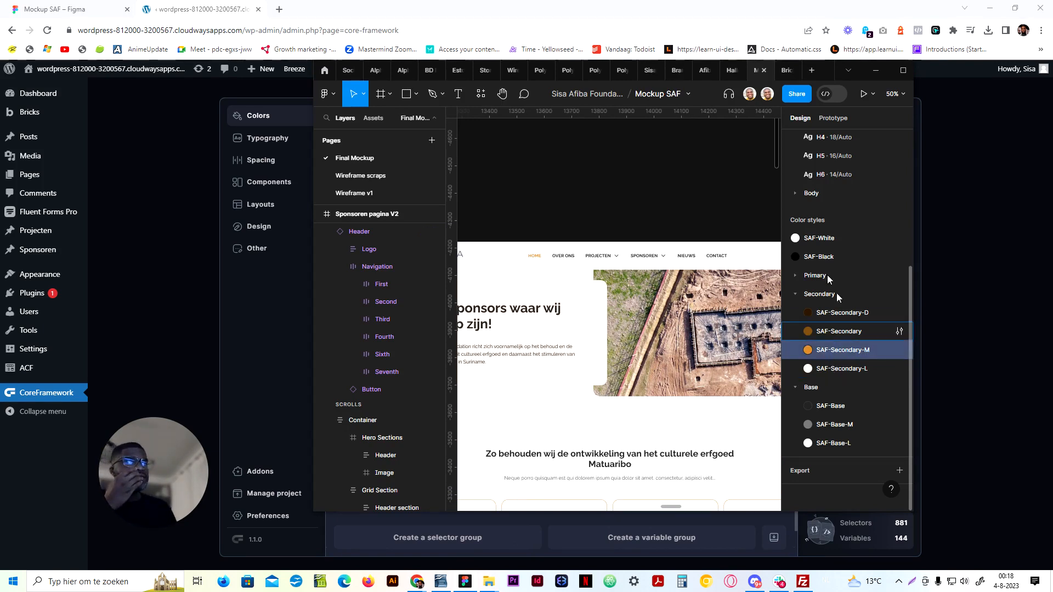
click(796, 277)
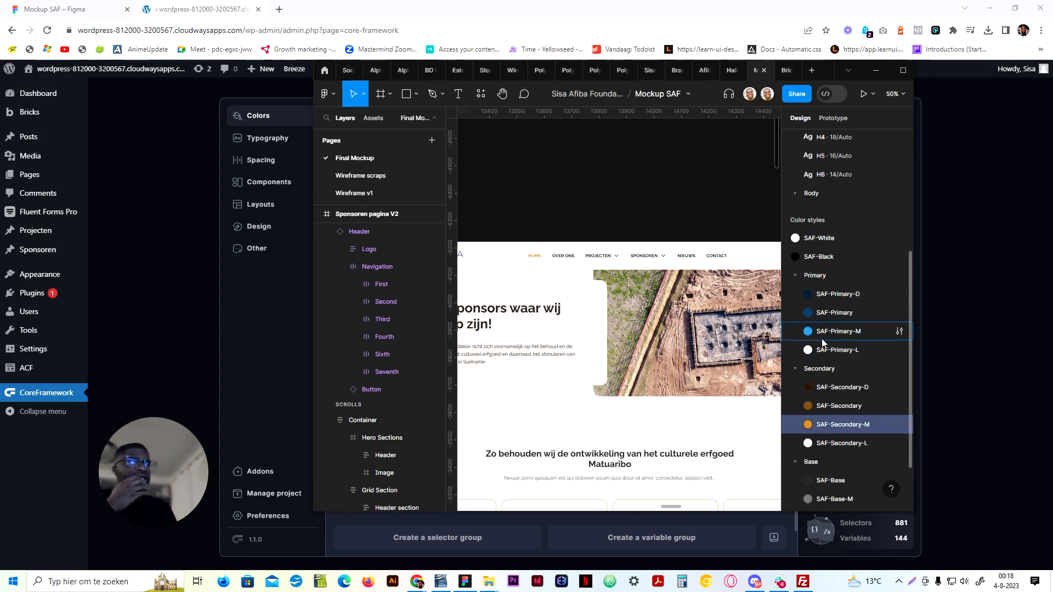
click(619, 175)
key(n)
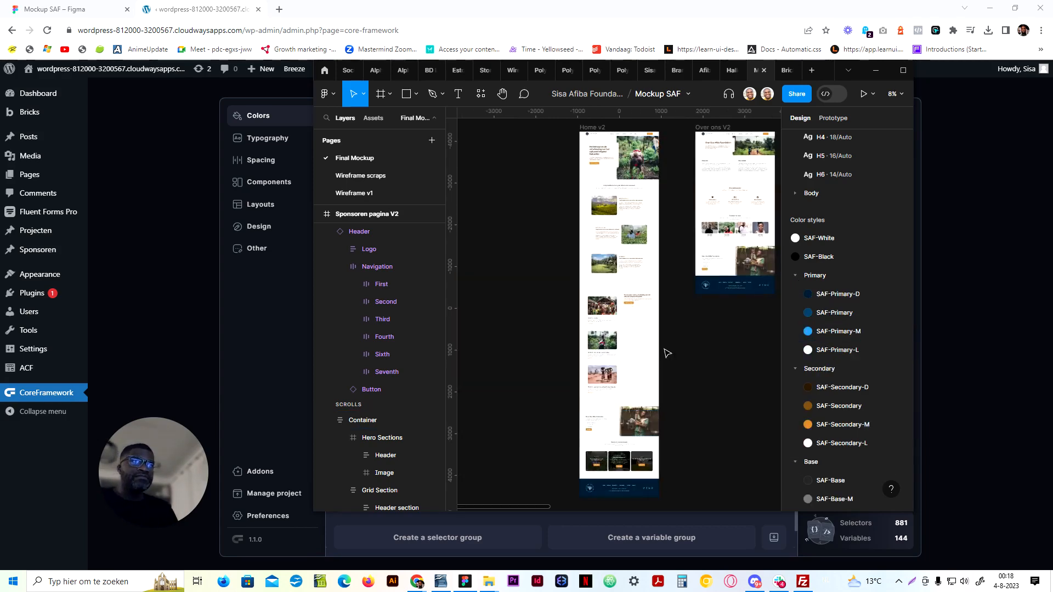
scroll(689, 384, up, 3)
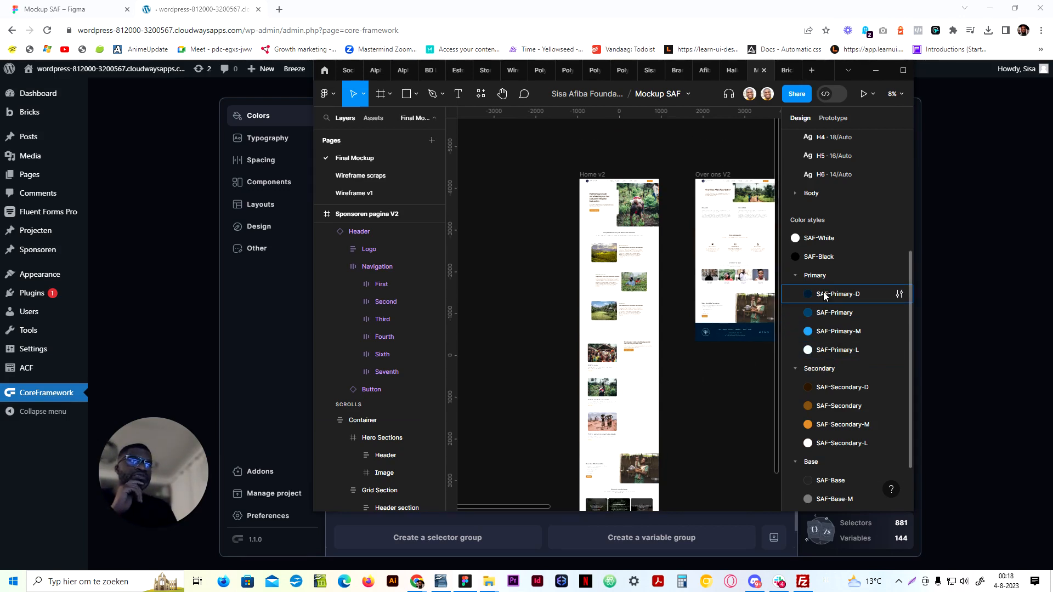
drag(736, 374, 625, 342)
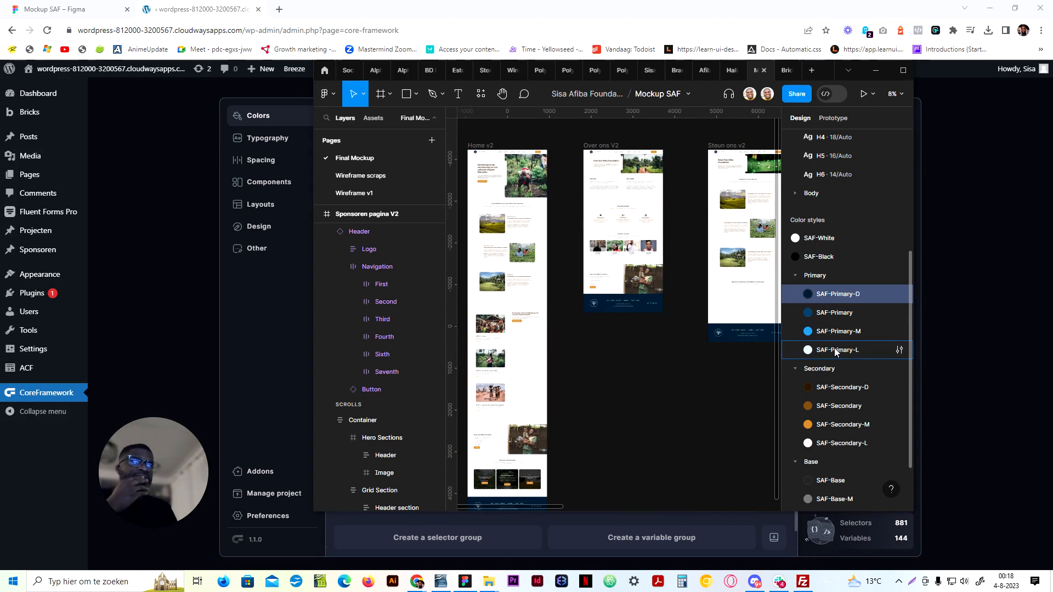
Inspect all library colors used in the Home v2 frame's Call to Action section and compare them with the Secondary color styles
click(691, 389)
click(497, 451)
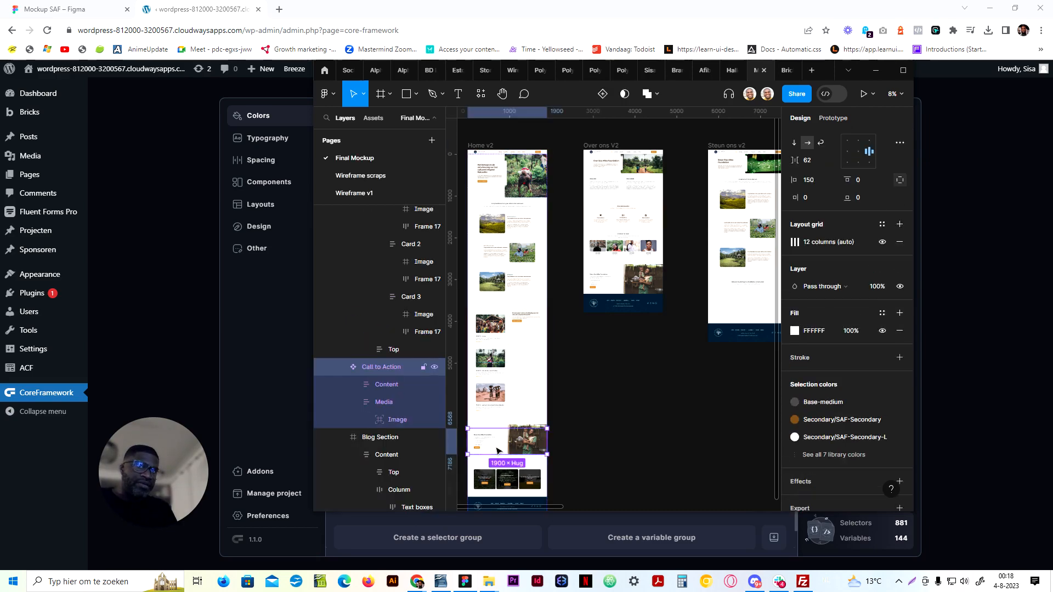
click(823, 454)
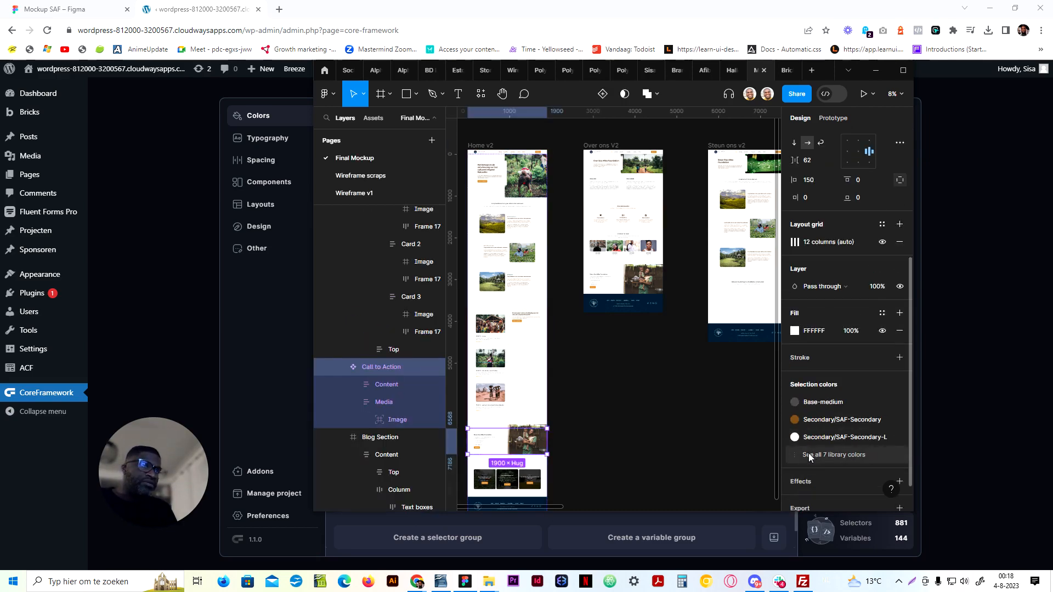
scroll(813, 446, down, 1)
scroll(809, 437, up, 1)
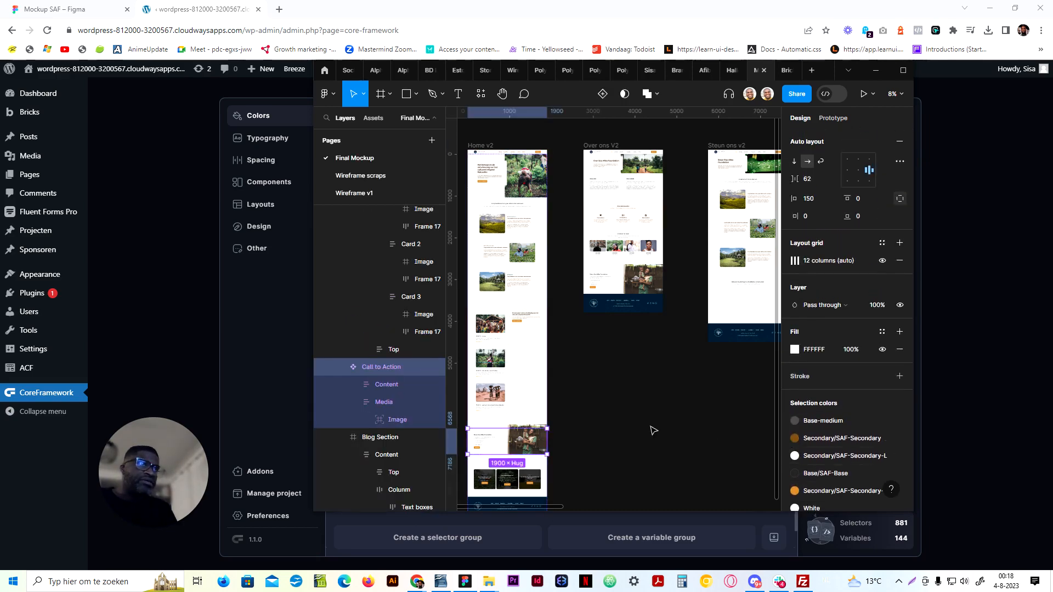
click(654, 430)
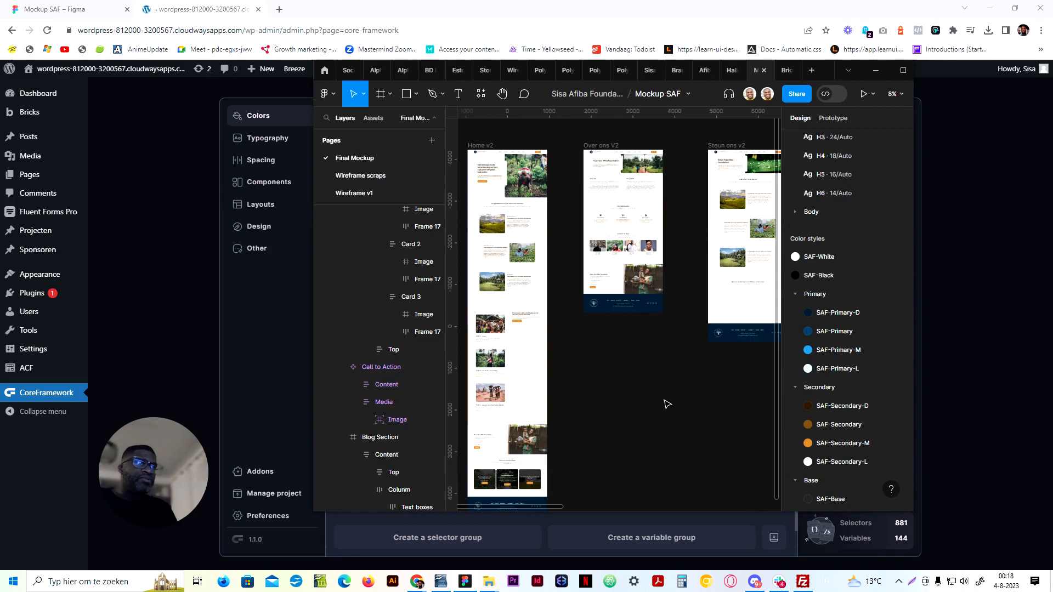
click(832, 412)
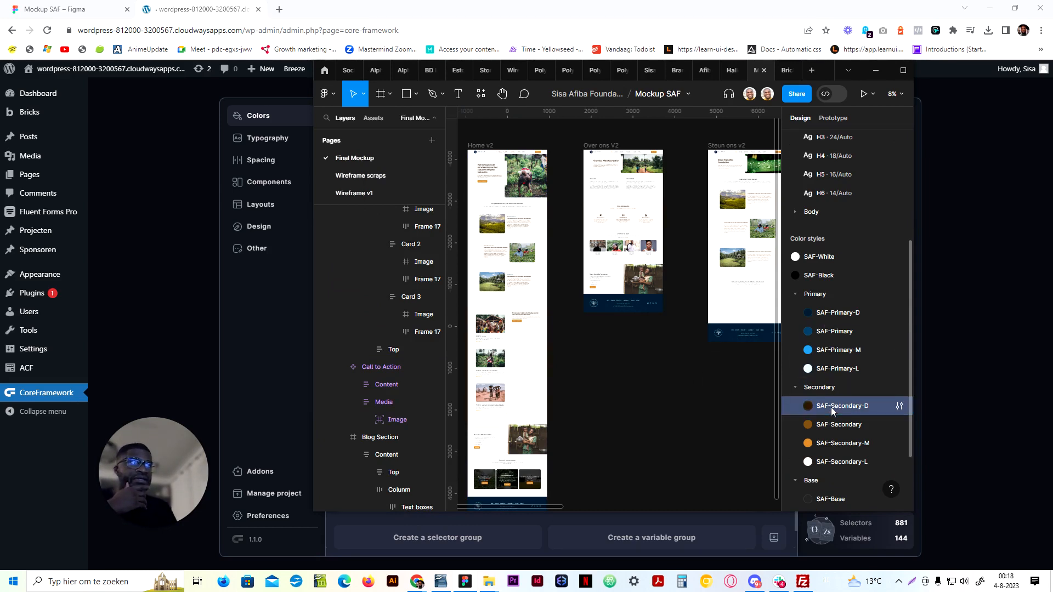
click(833, 468)
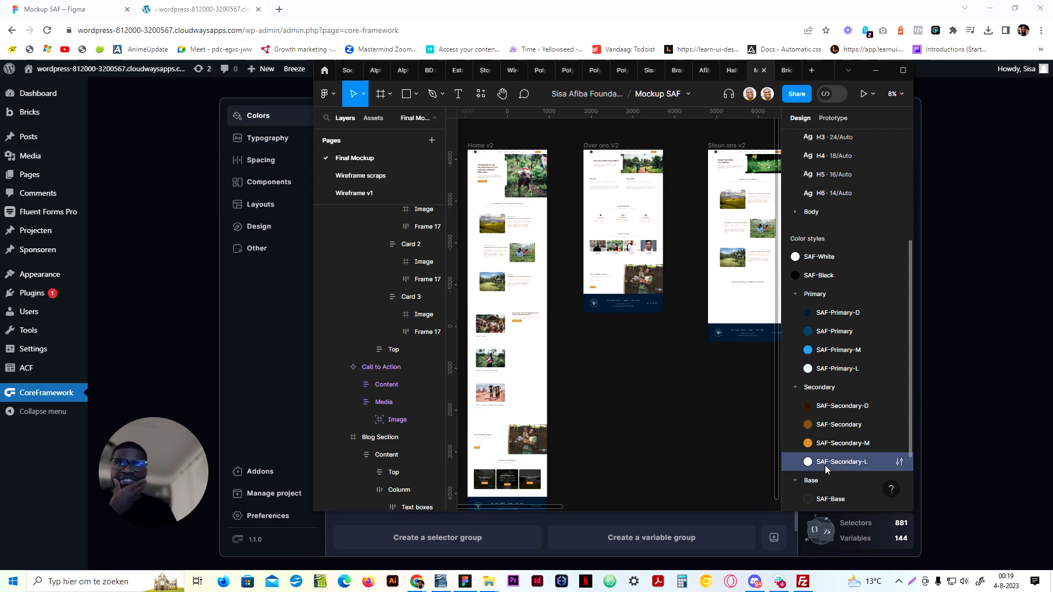
Back in CoreFramework, set the --secondary color to generate 8 shades and 8 tints
click(198, 282)
click(768, 181)
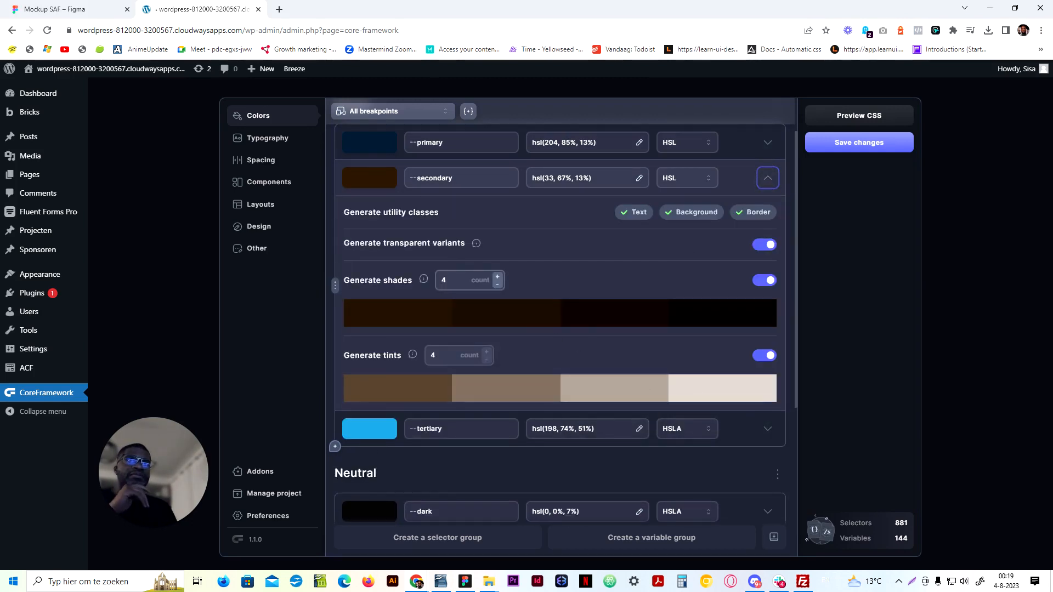
drag(451, 280, 430, 281)
text(8)
drag(444, 356, 420, 359)
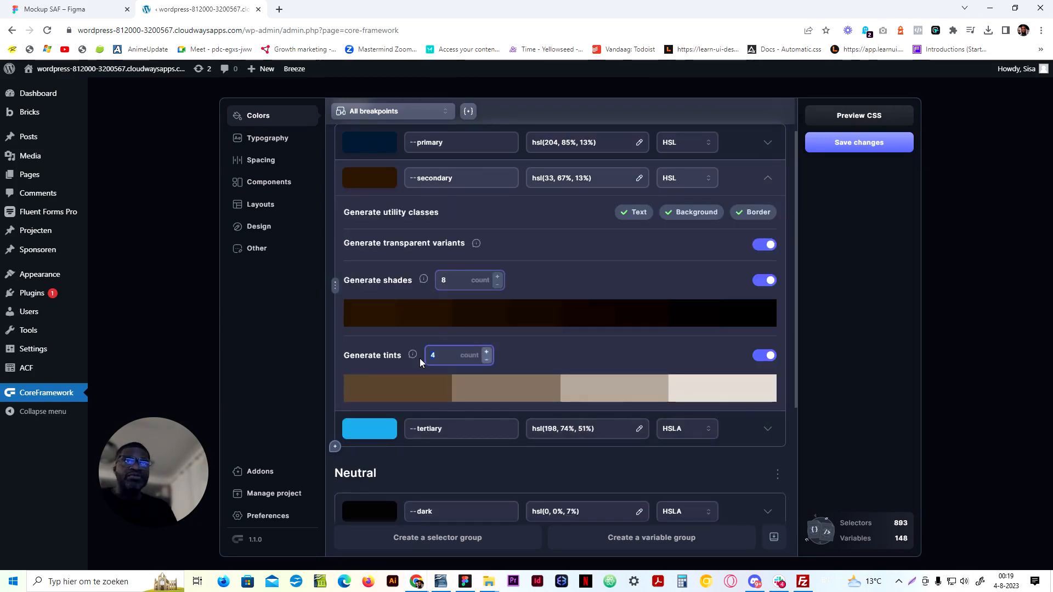
text(8)
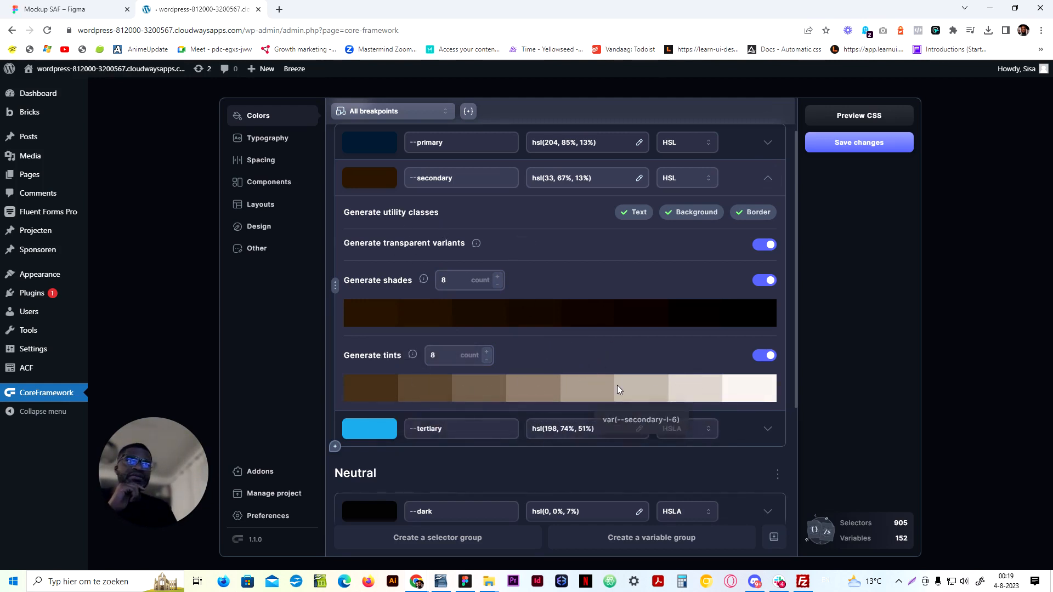
Set the --primary color to generate 8 shades and 8 tints, then collapse its settings
click(768, 178)
click(768, 143)
click(447, 245)
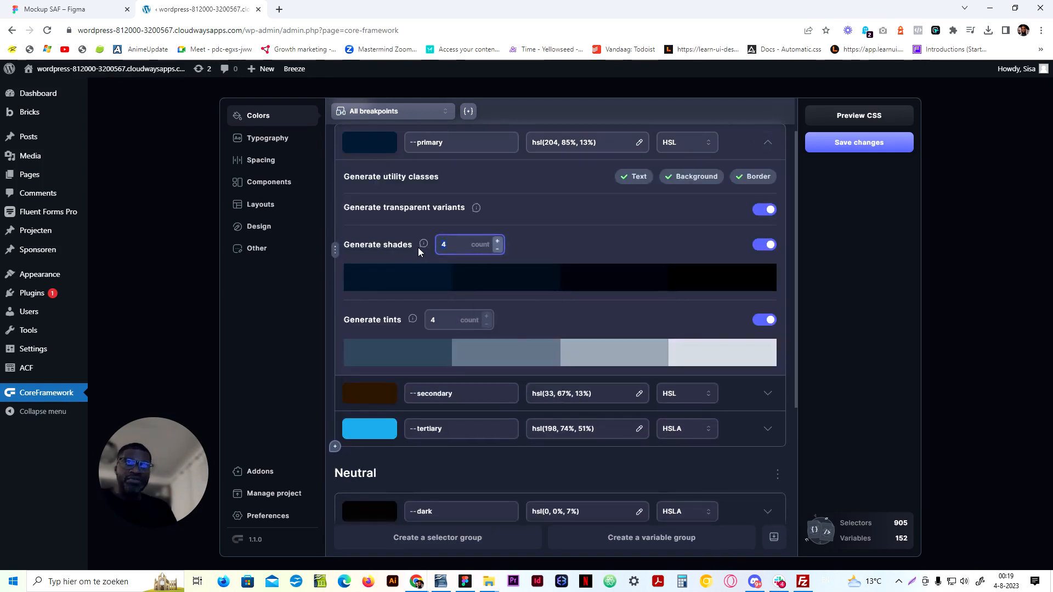
text(8)
click(434, 320)
text(8)
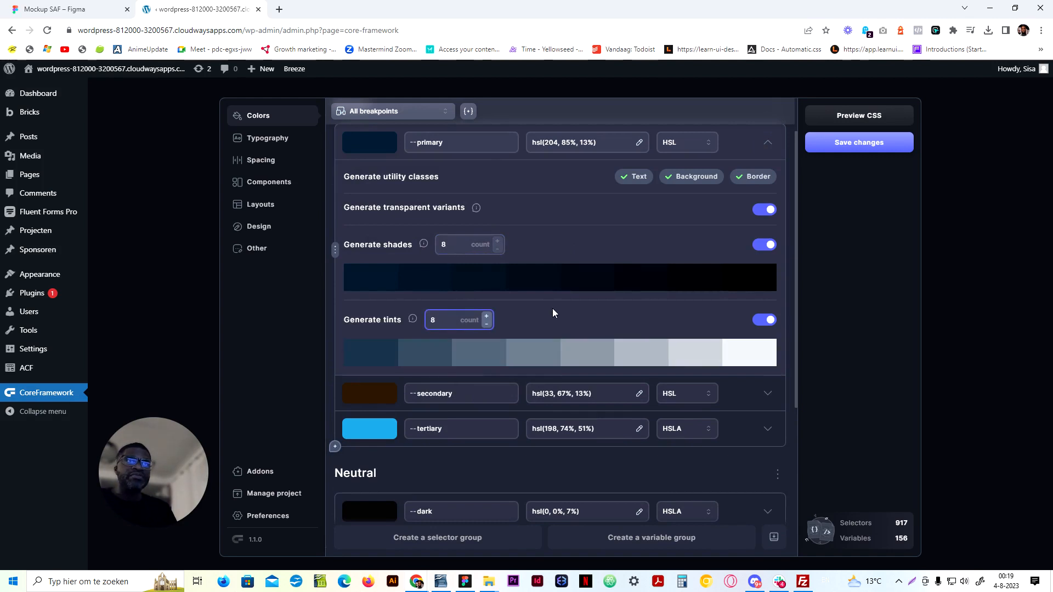
click(552, 309)
click(768, 143)
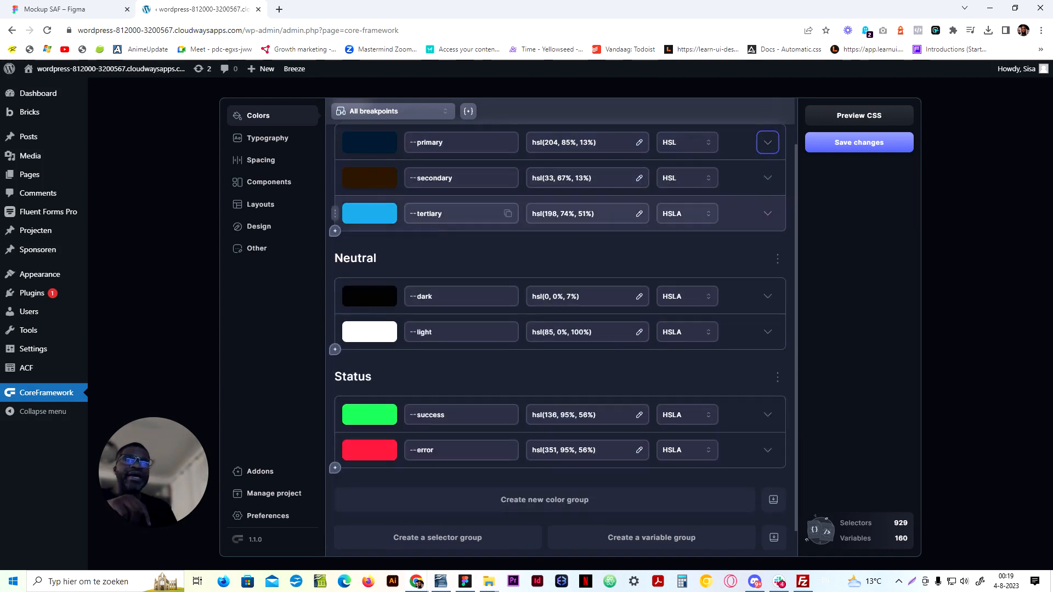
Switch to Figma and copy the hex code D58B30 from the SAF-Secondary-M color style
click(465, 583)
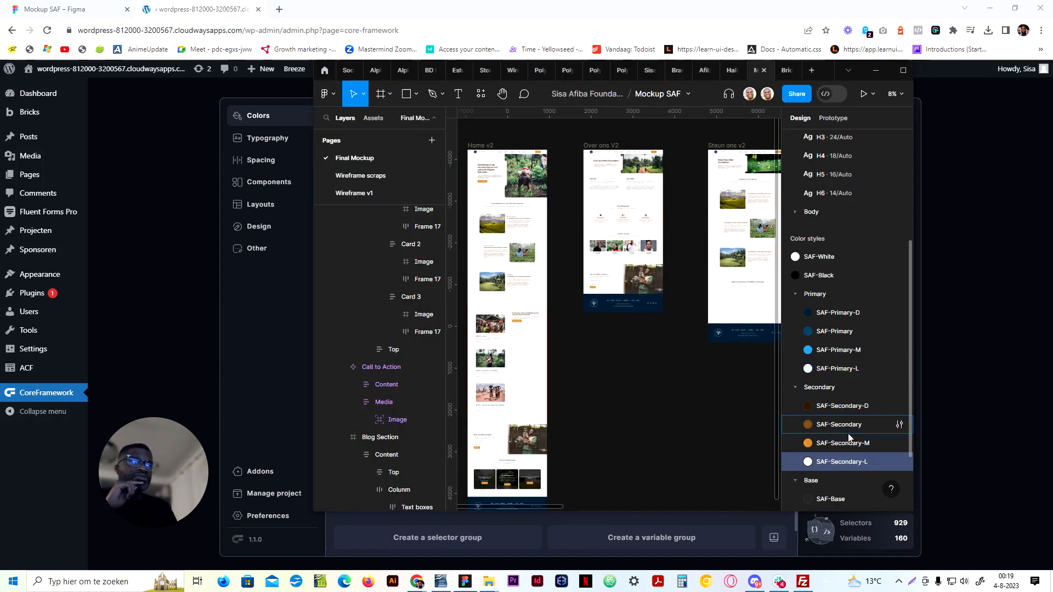
click(900, 443)
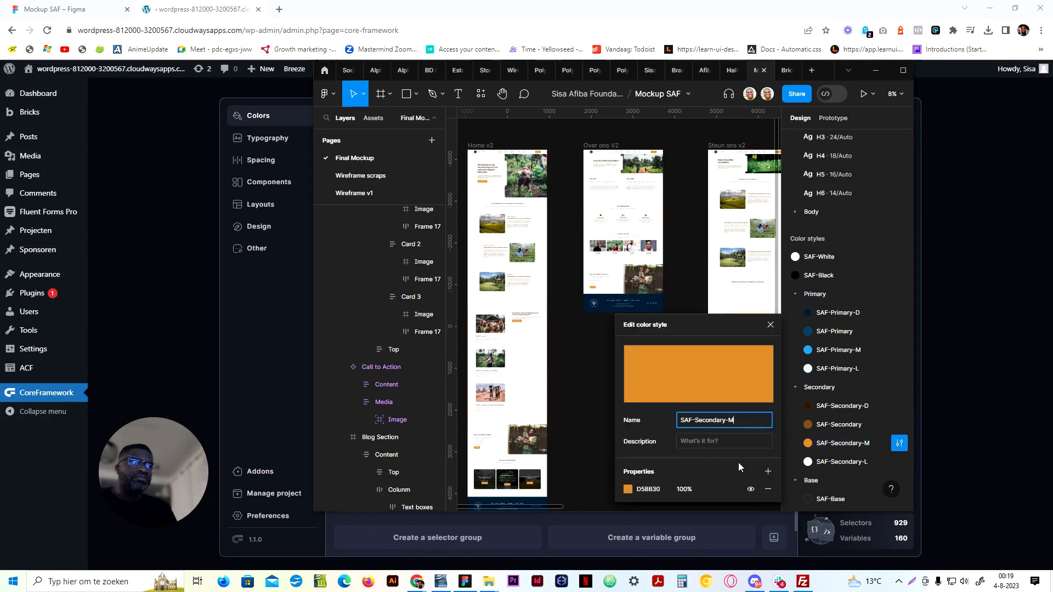
click(647, 489)
key(ctrl+c)
Back in CoreFramework, change the --tertiary color's format to HEX and set its value to #D58B30
click(260, 383)
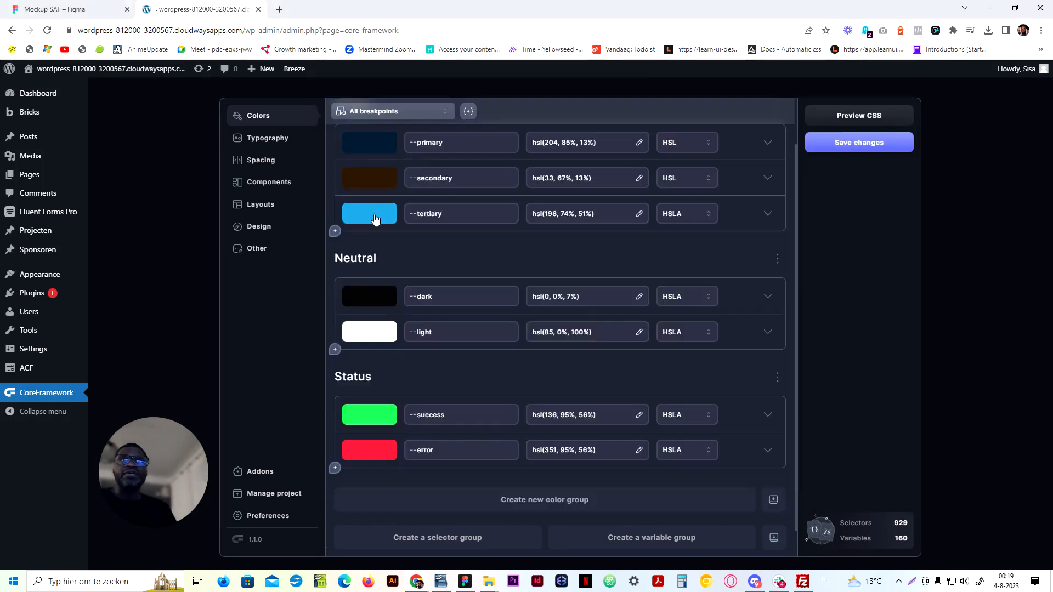
click(688, 217)
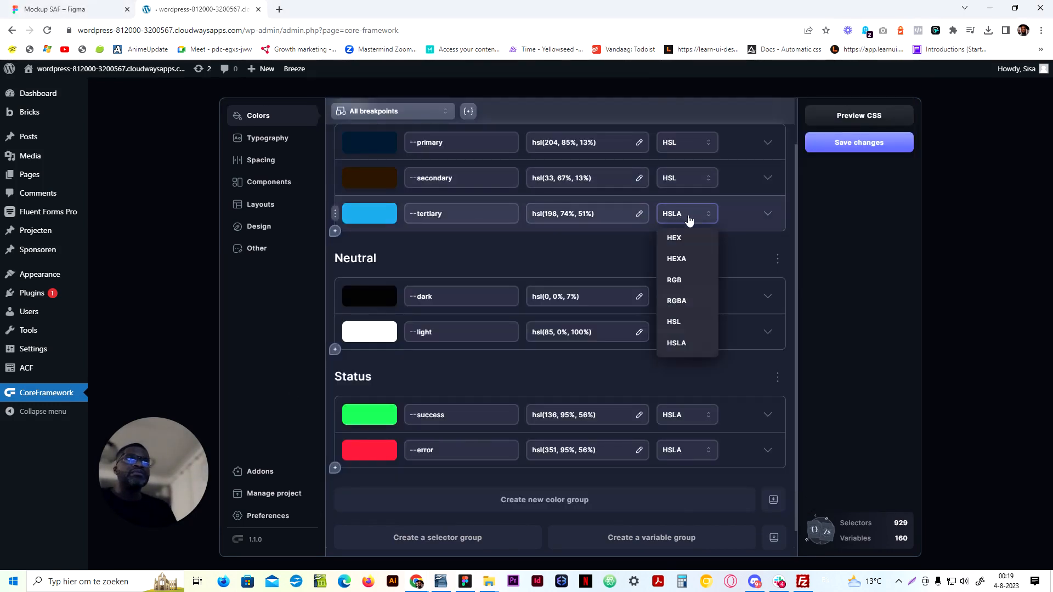
click(676, 238)
drag(574, 215, 549, 214)
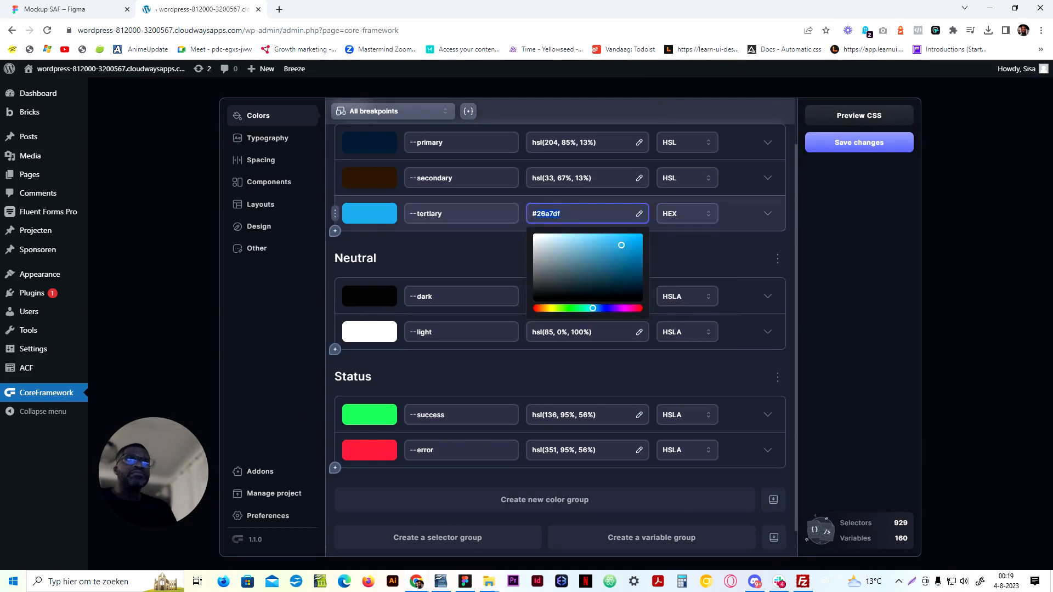
key(ctrl+v)
drag(478, 245, 443, 228)
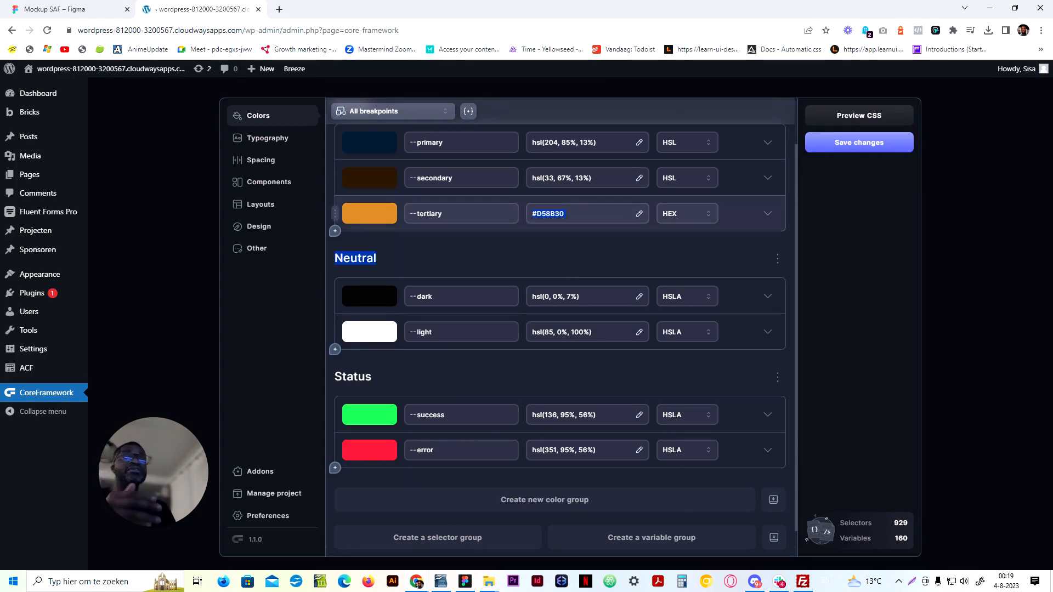
Change the --tertiary color's format to HSL
click(692, 220)
click(676, 328)
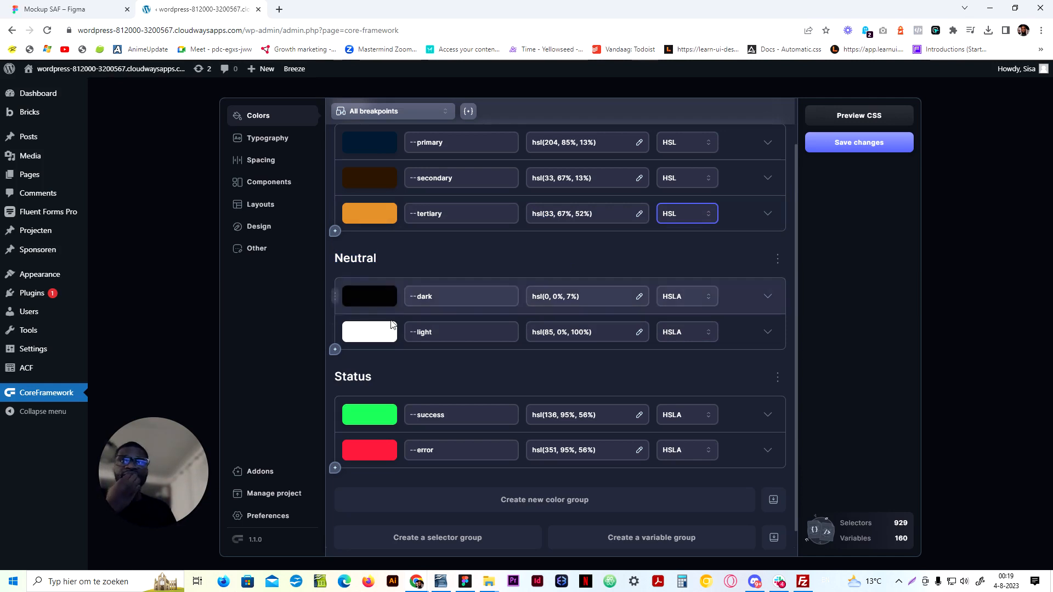
Set the --tertiary color to generate 8 shades and 8 tints
click(768, 214)
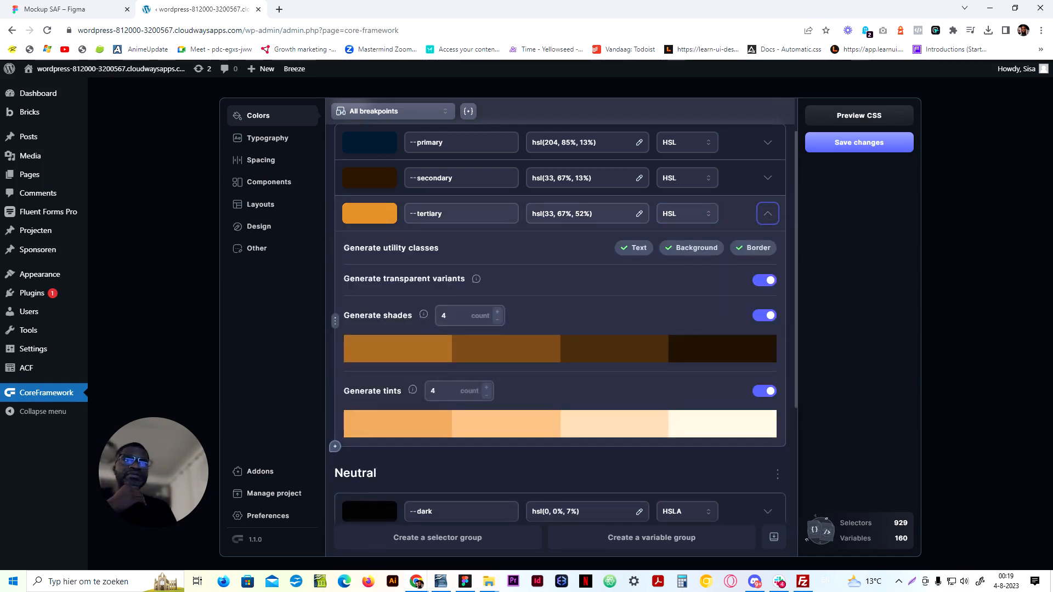
double_click(444, 316)
text(8)
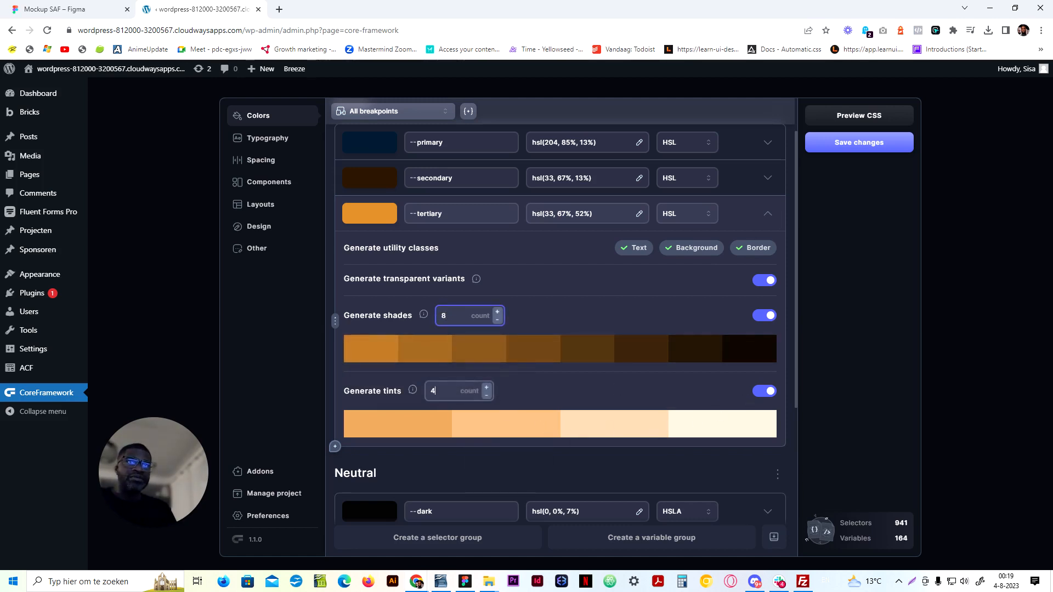
double_click(437, 391)
text(8)
click(542, 390)
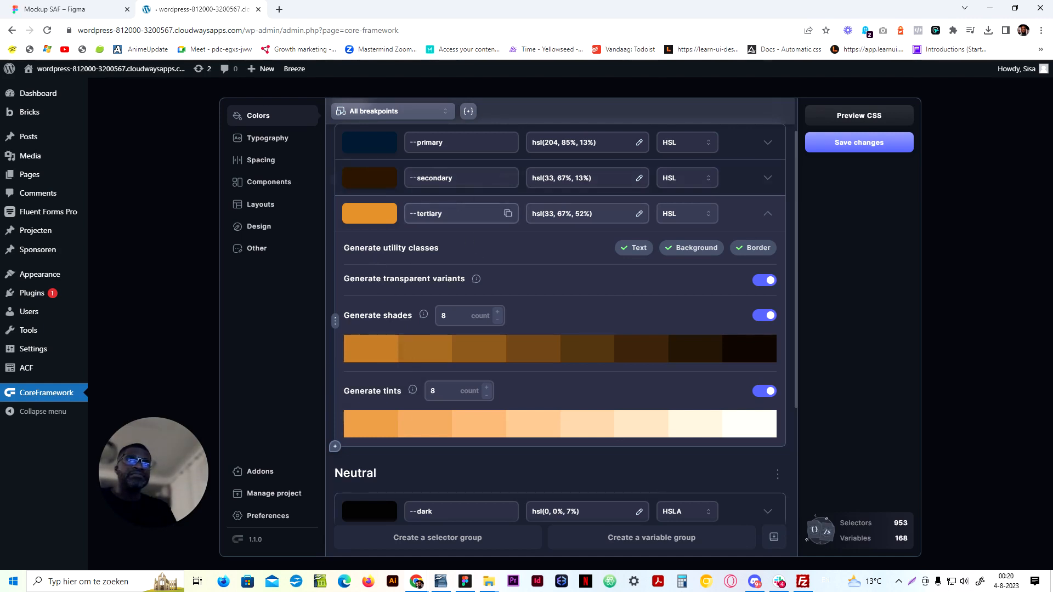
Copy the --tertiary color's value hsl(33, 67%, 52%) into the --secondary color and collapse the --tertiary settings
double_click(433, 179)
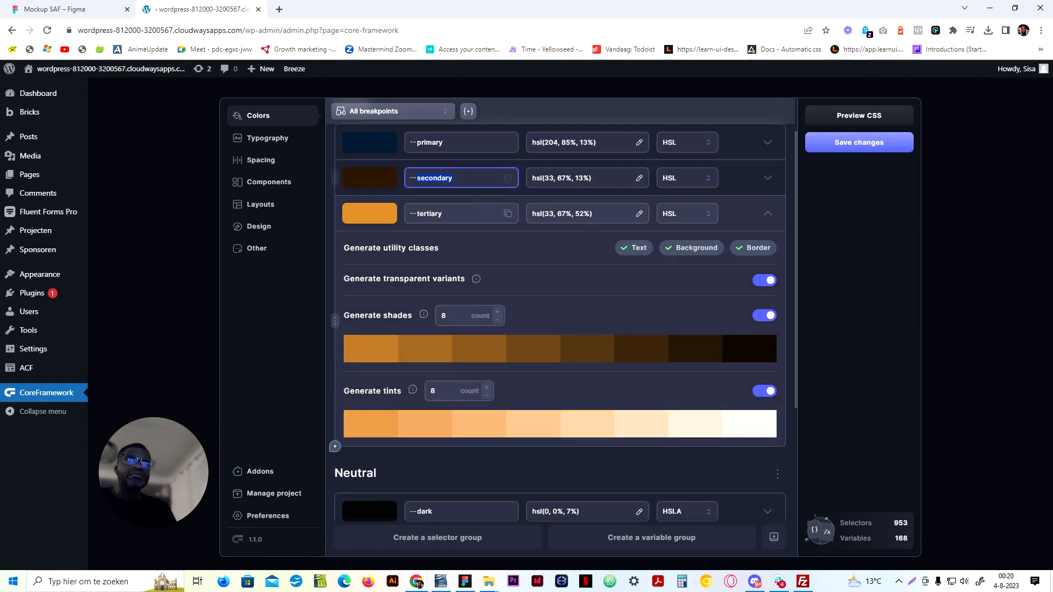
click(570, 214)
key(ctrl+c)
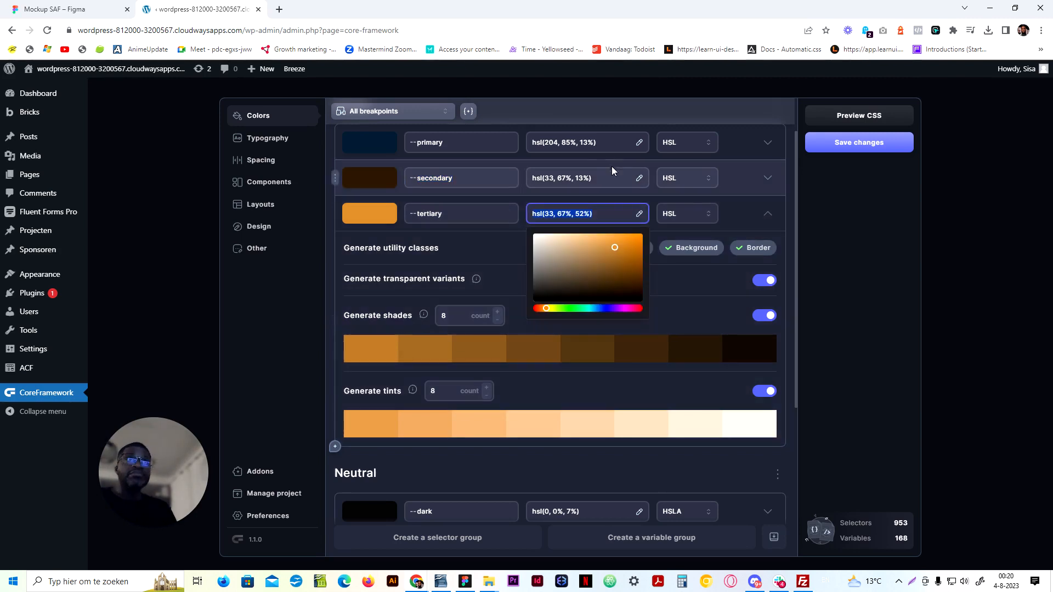
click(548, 179)
key(ctrl+v)
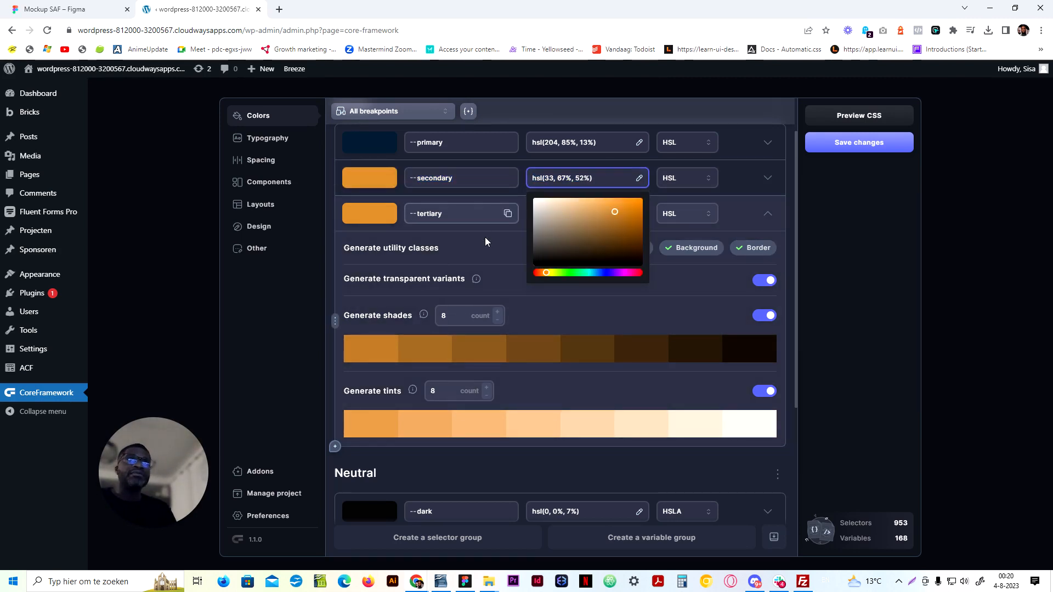
click(487, 238)
click(771, 217)
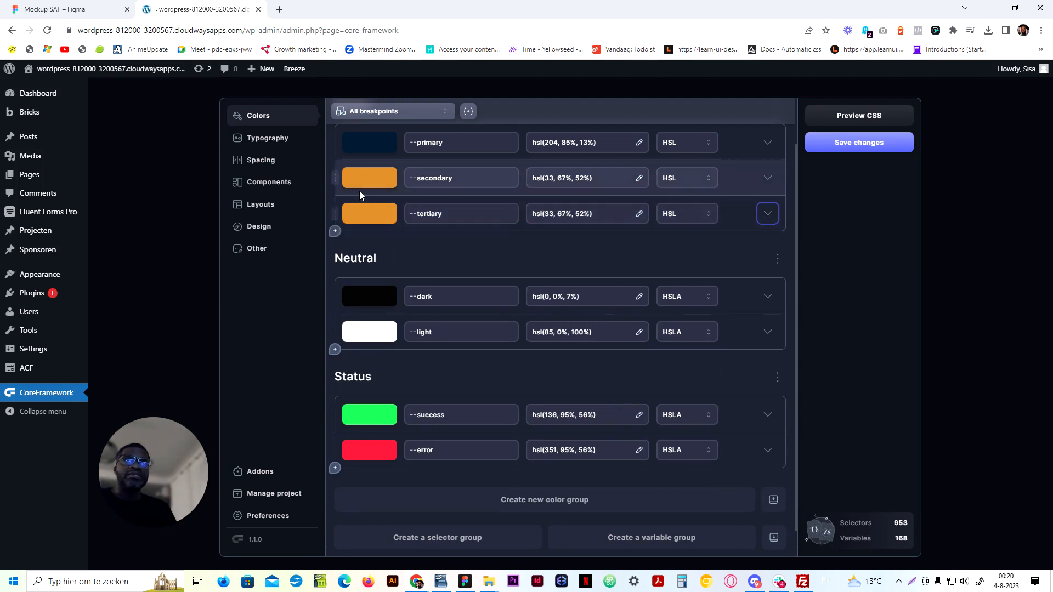
Examine the shades and tints generated for the --secondary color
click(395, 185)
click(768, 178)
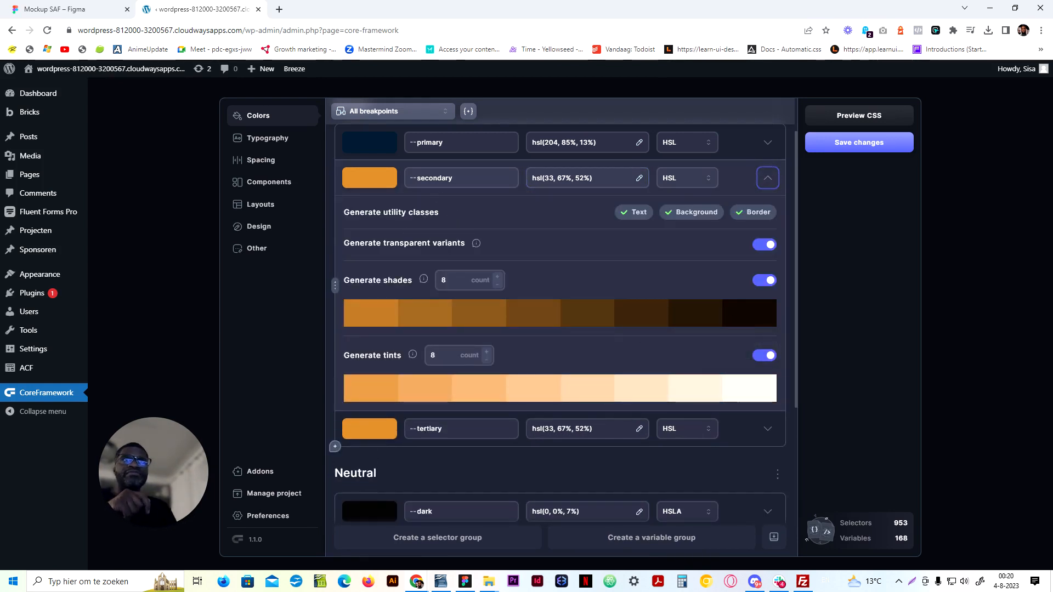
click(768, 178)
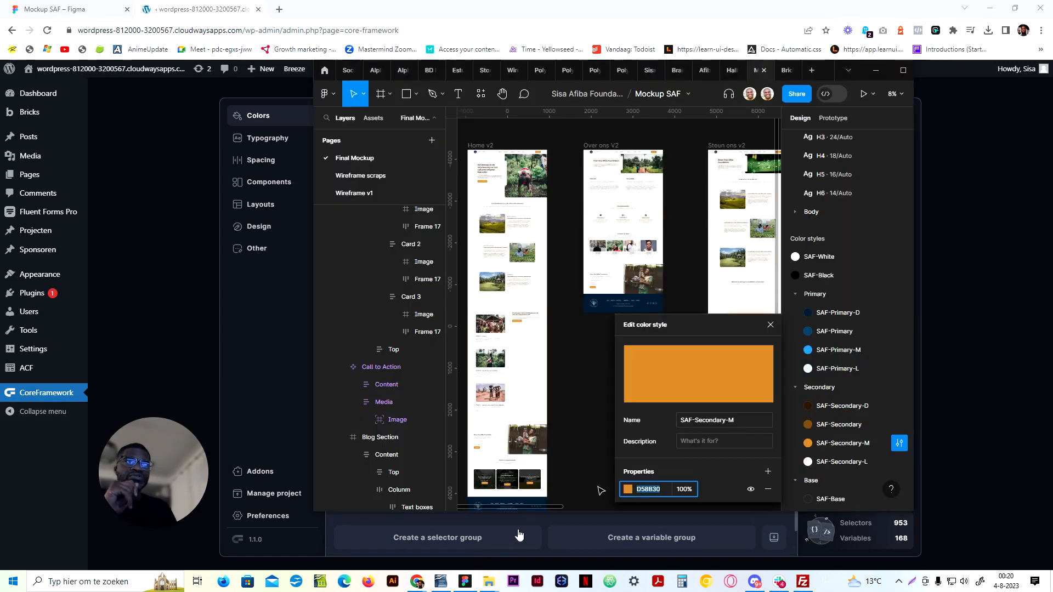
Switch to Figma and copy the hex code 28A0EB from the SAF-Primary-M color style
click(465, 582)
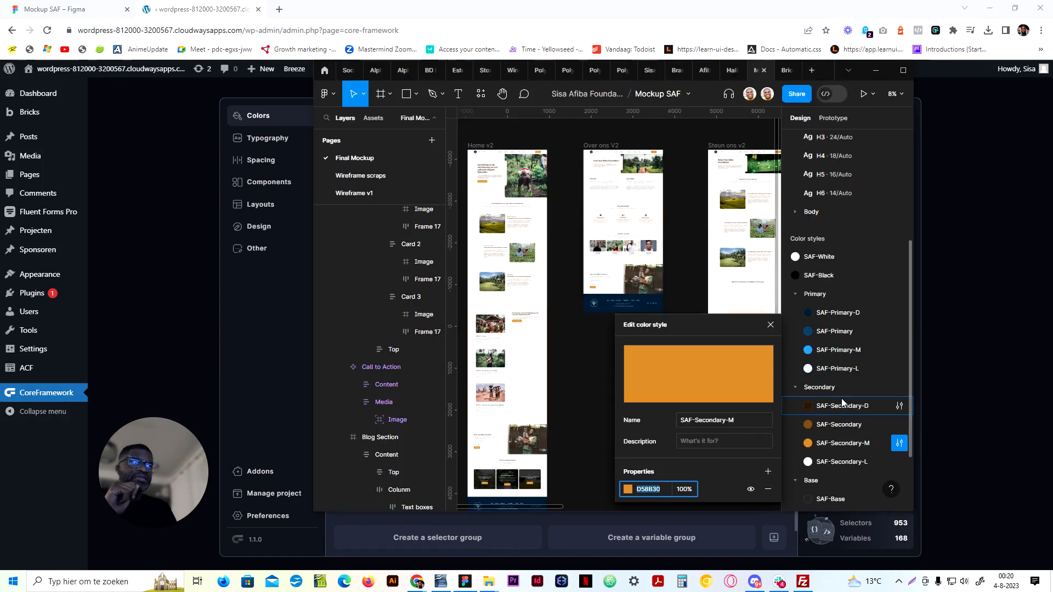
click(829, 350)
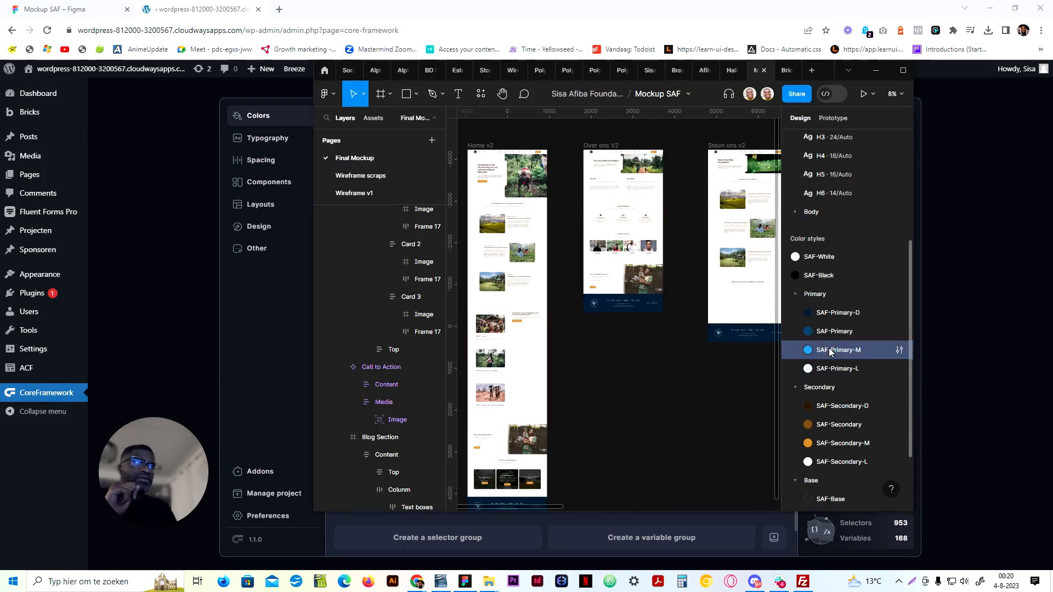
click(899, 350)
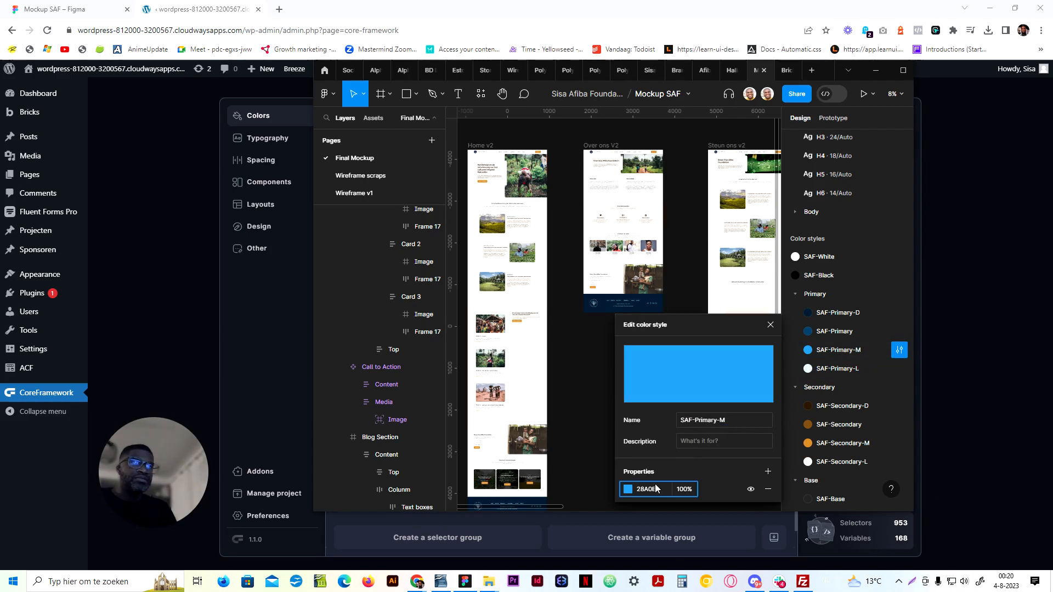
Back in CoreFramework, change the --primary color's format to HEX and set its value to #28A0EB
click(159, 215)
click(692, 171)
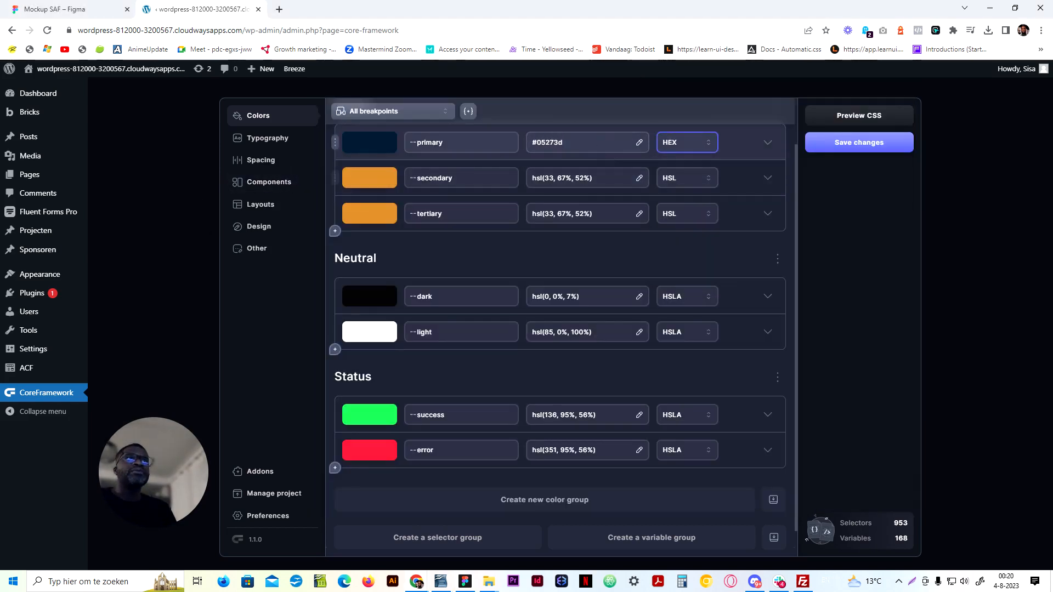
key(ctrl+v)
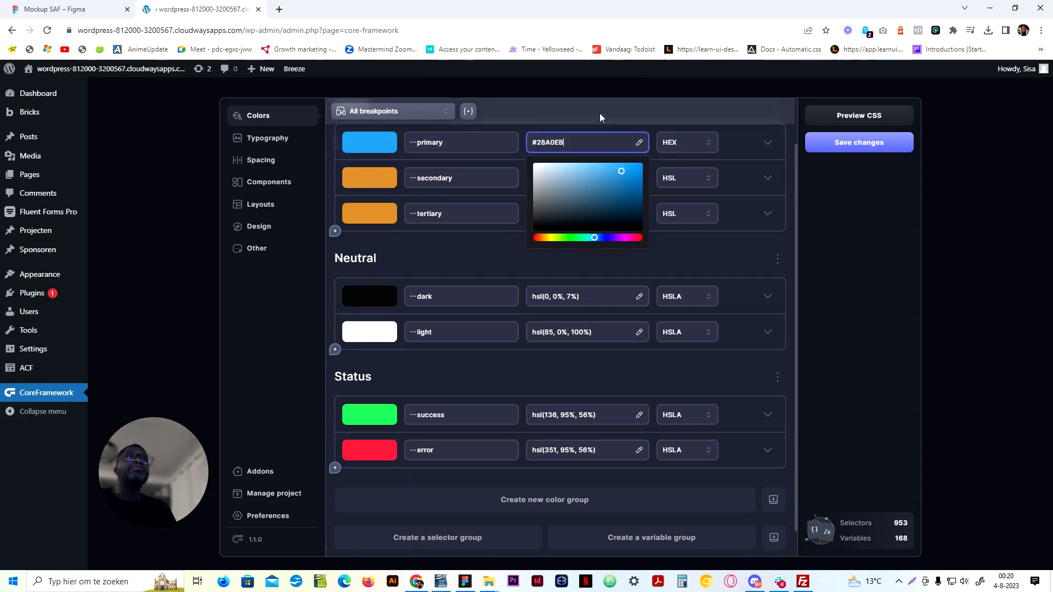
click(601, 113)
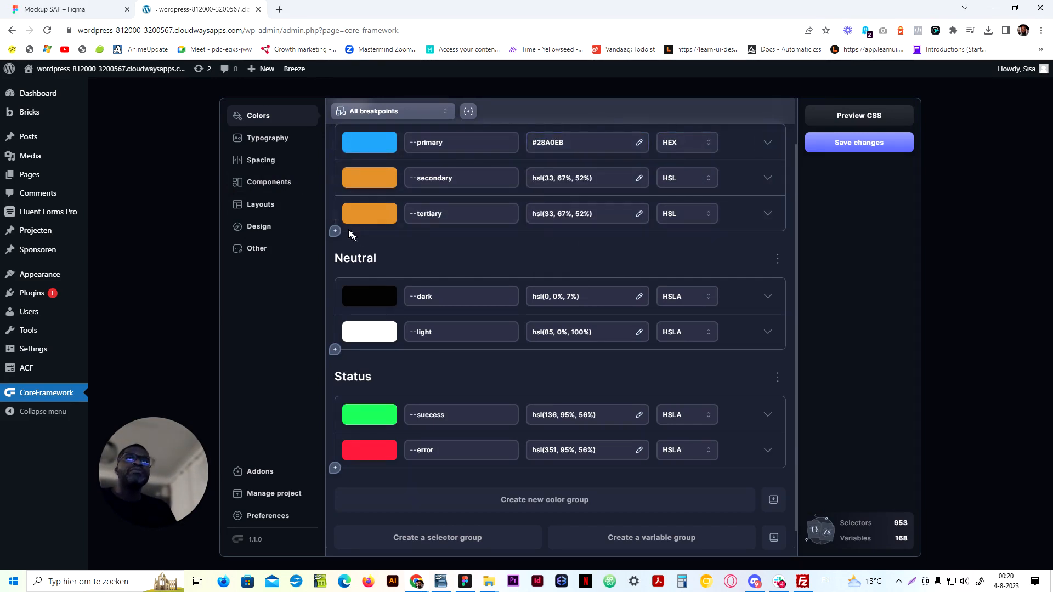
Delete the --tertiary color
click(335, 214)
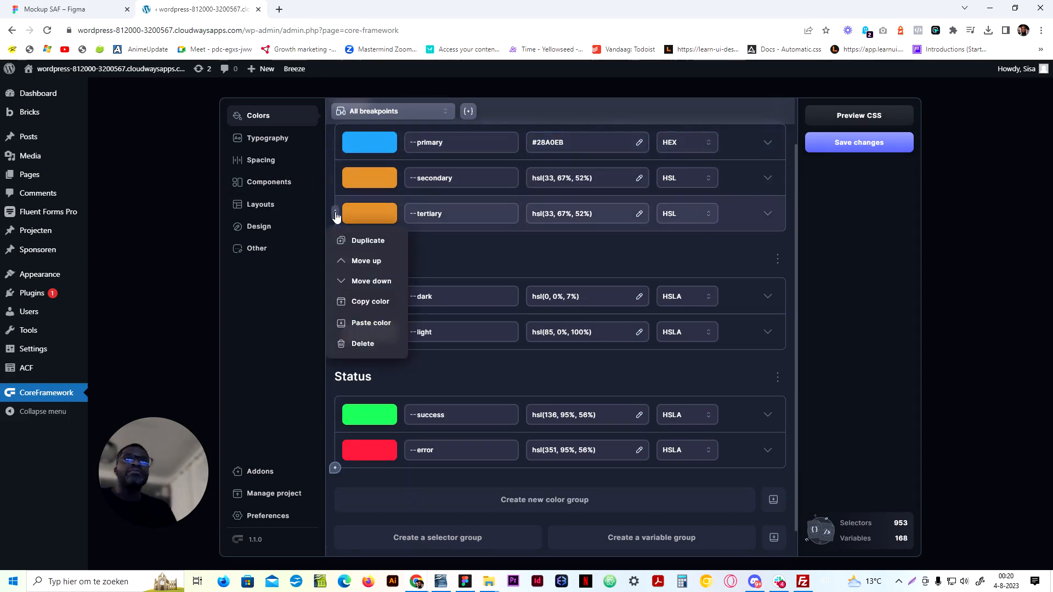
click(362, 344)
click(368, 354)
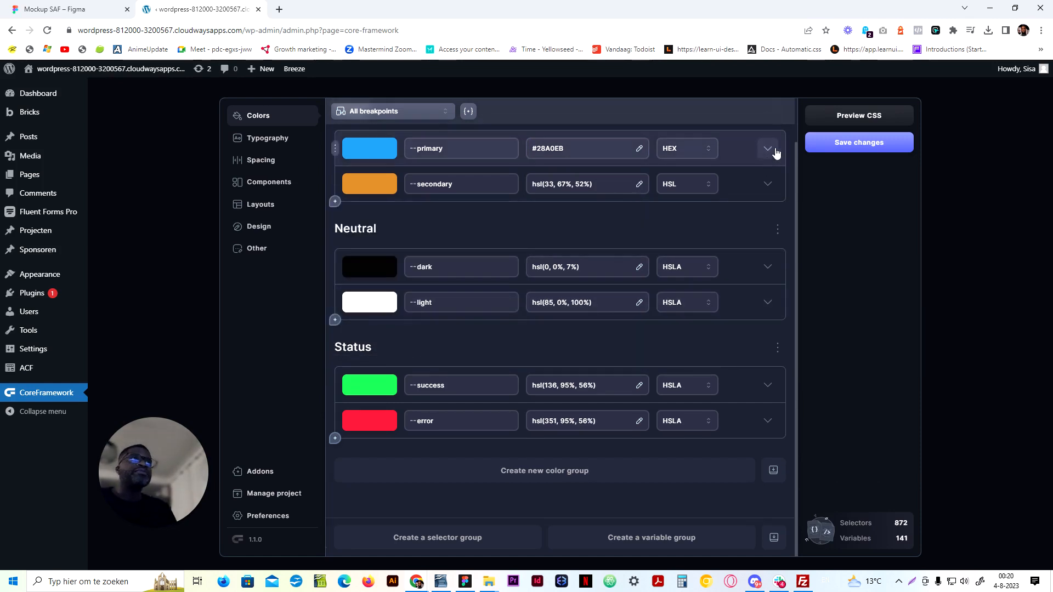
Compare the shades and tints generated for --primary with the primary color styles in Figma
click(768, 150)
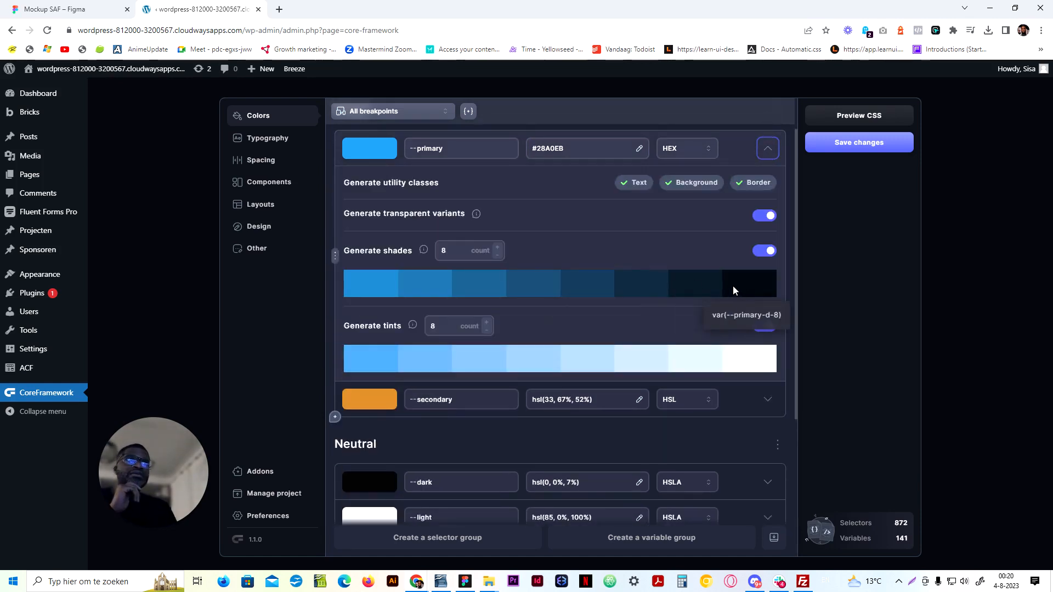
click(466, 582)
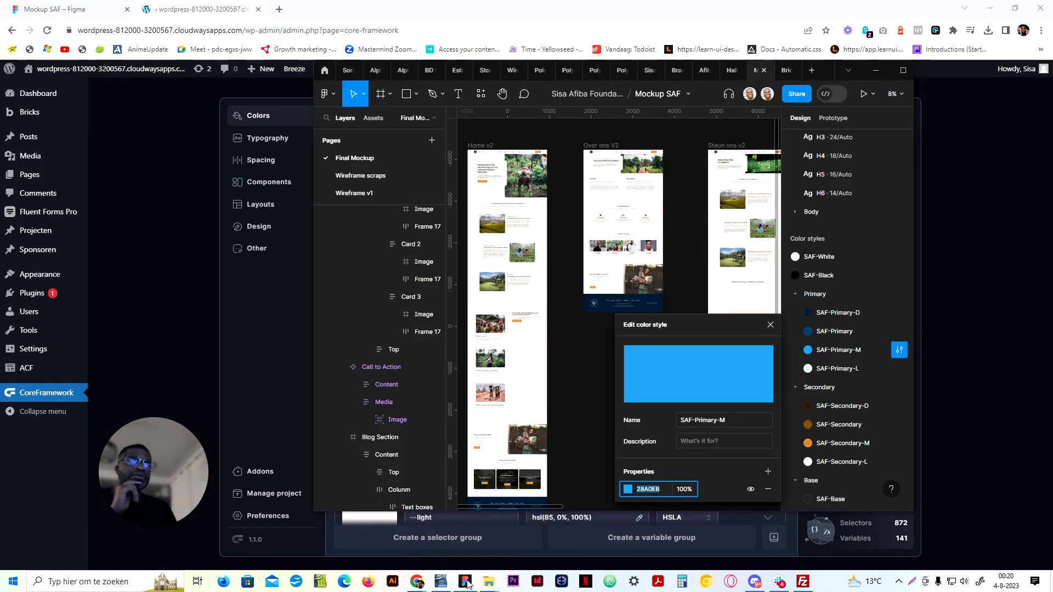
click(466, 582)
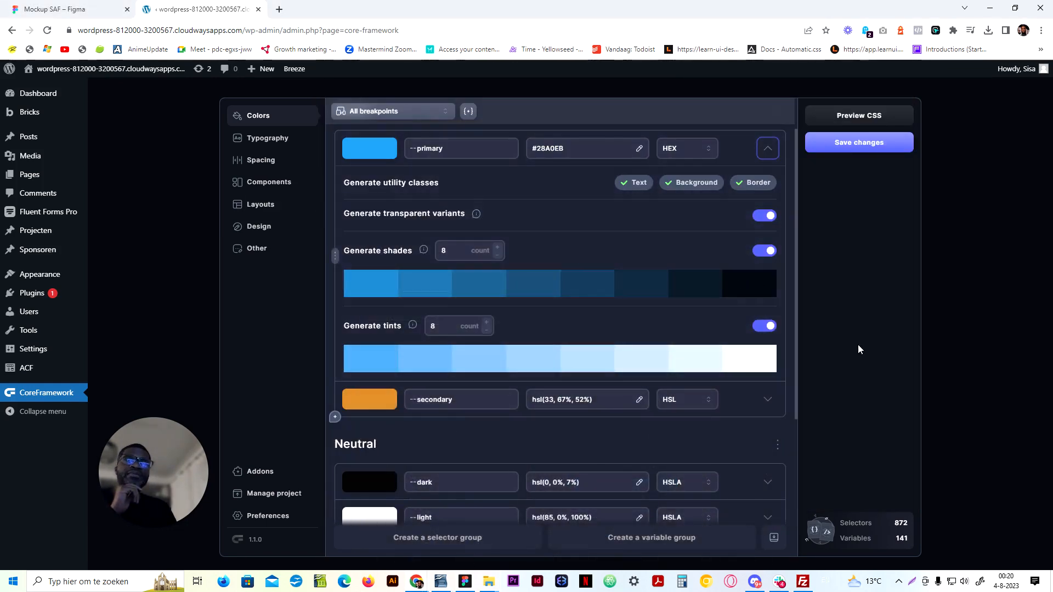
click(768, 153)
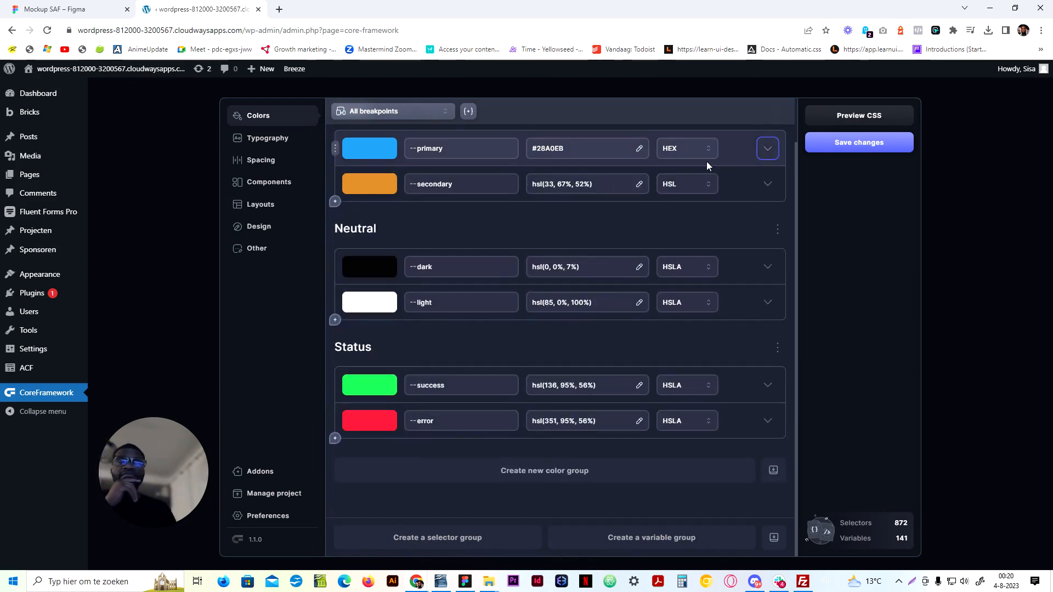
Save the color changes and check the component previews, including the .btn button
click(856, 144)
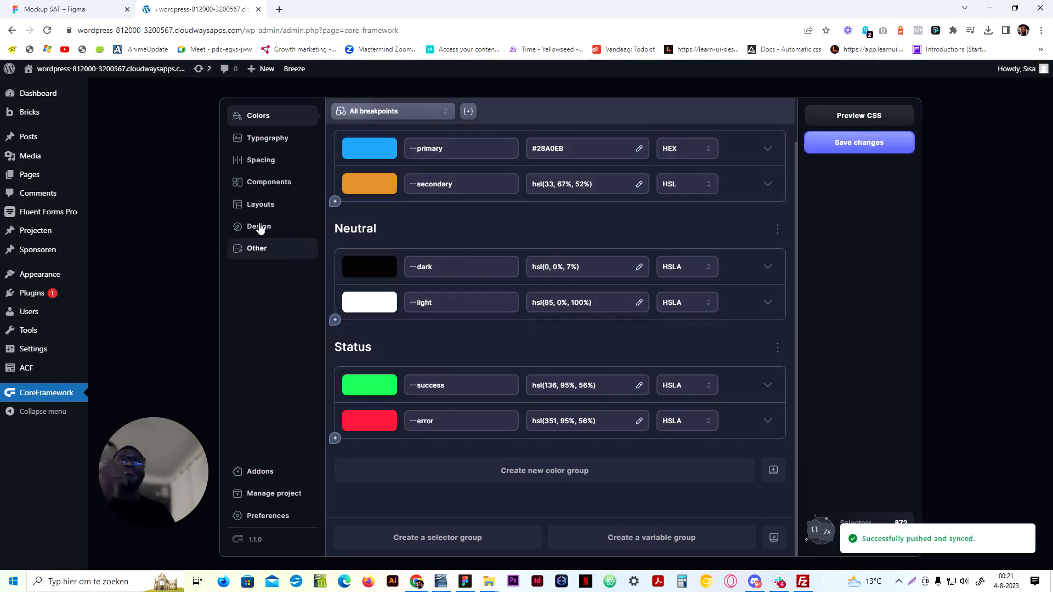
click(267, 186)
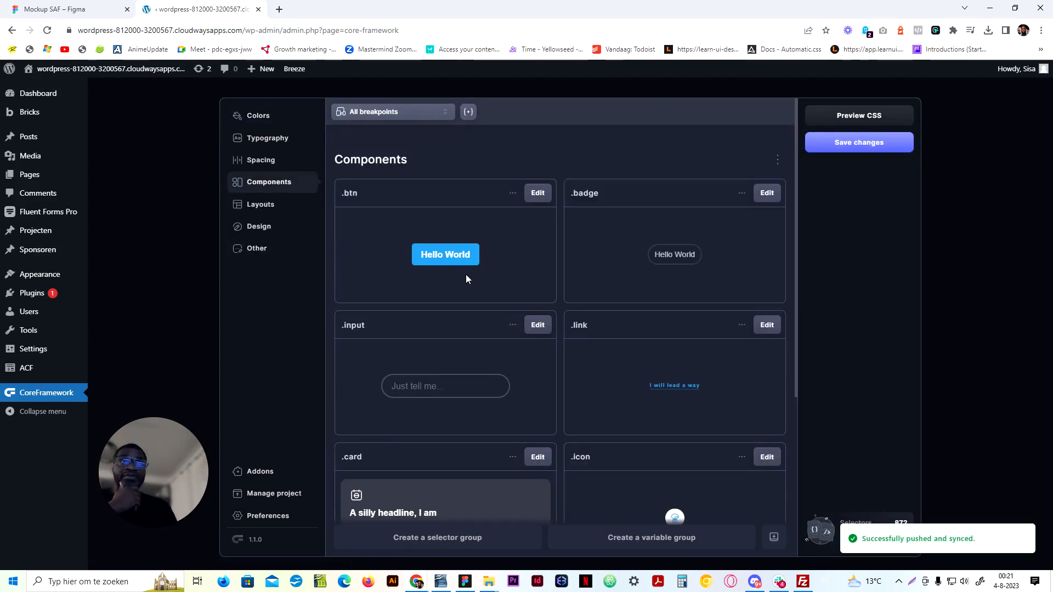
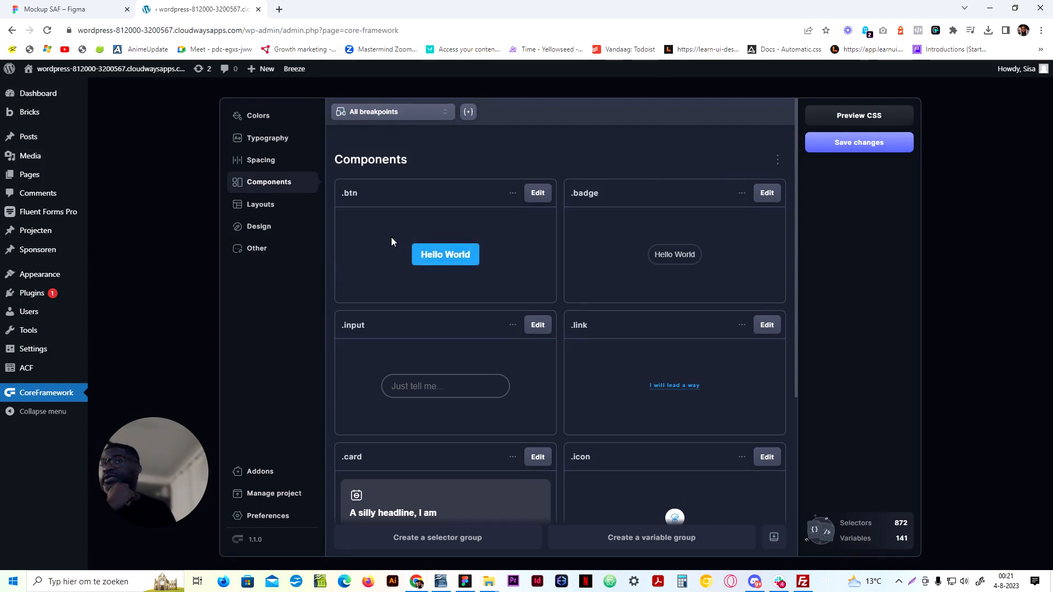
click(271, 209)
In the Design settings, change the color of the --shadow-l, --shadow-m and --shadow-s variables to var(--dark-20) and save the changes
click(254, 228)
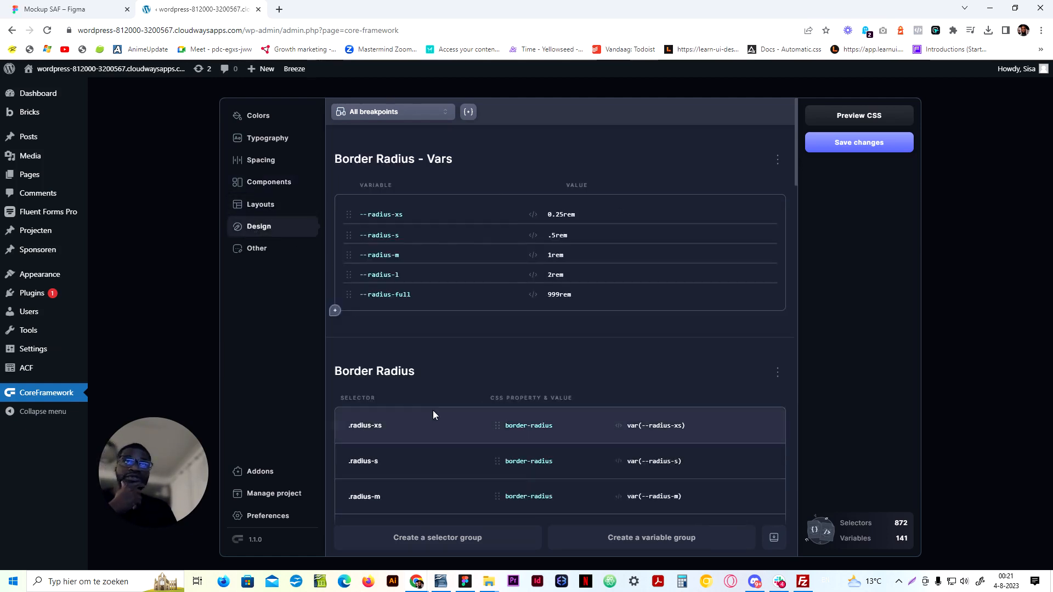
scroll(425, 406, down, 8)
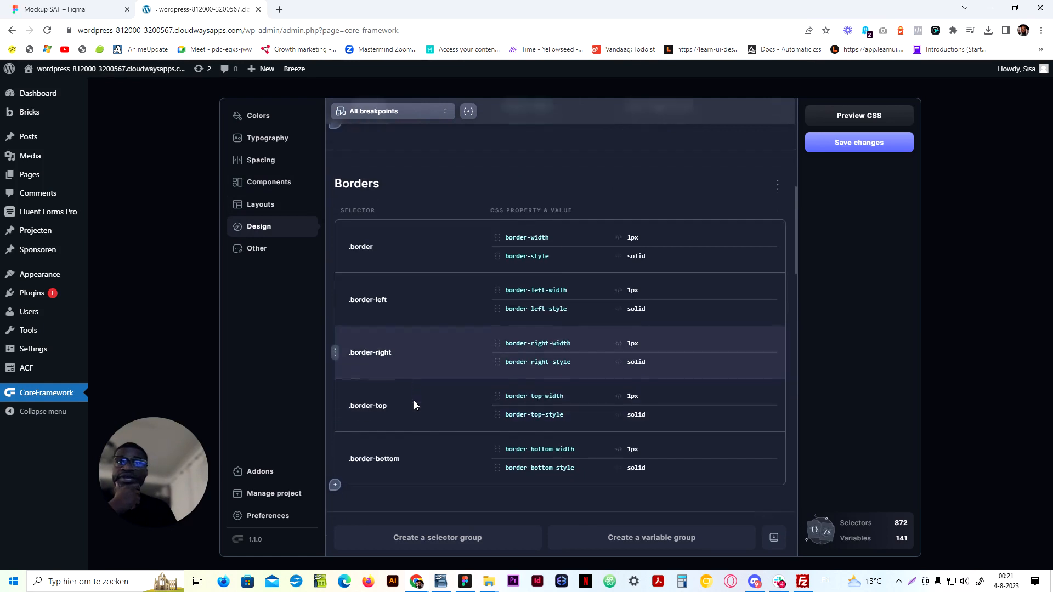
scroll(413, 401, down, 5)
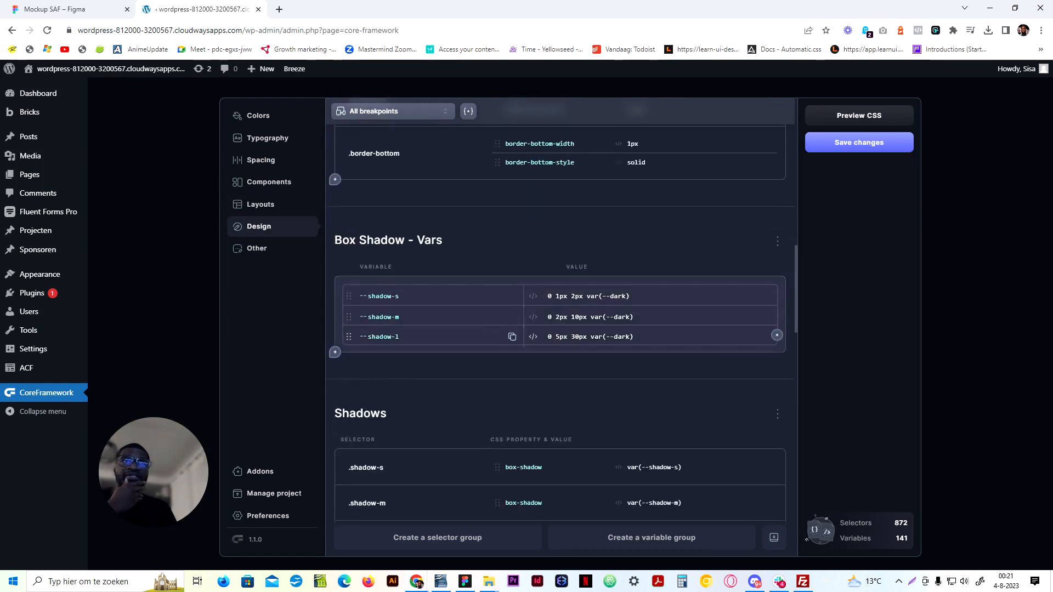
click(631, 337)
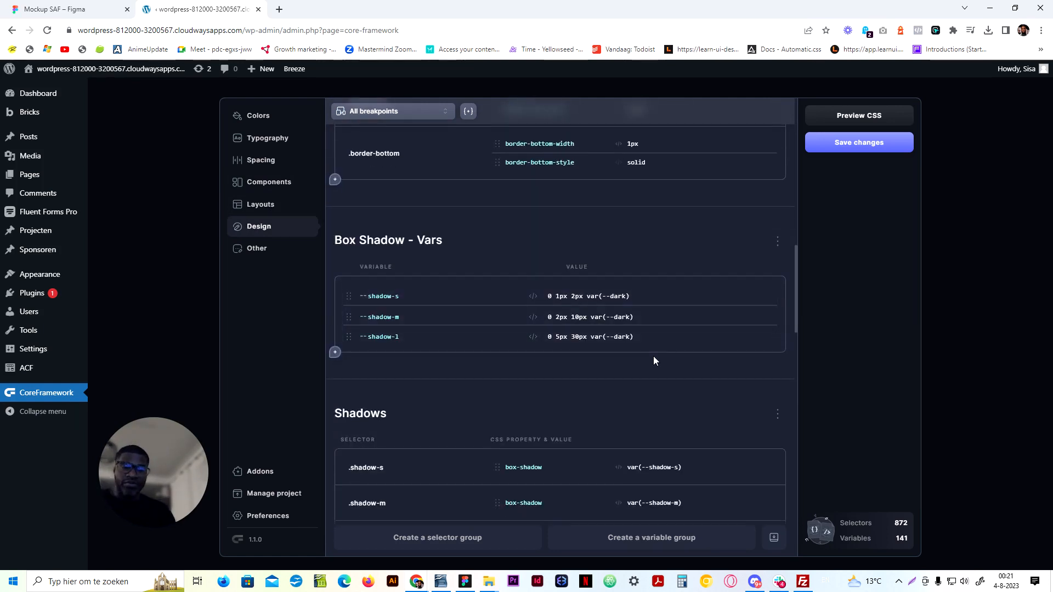
text(-2)
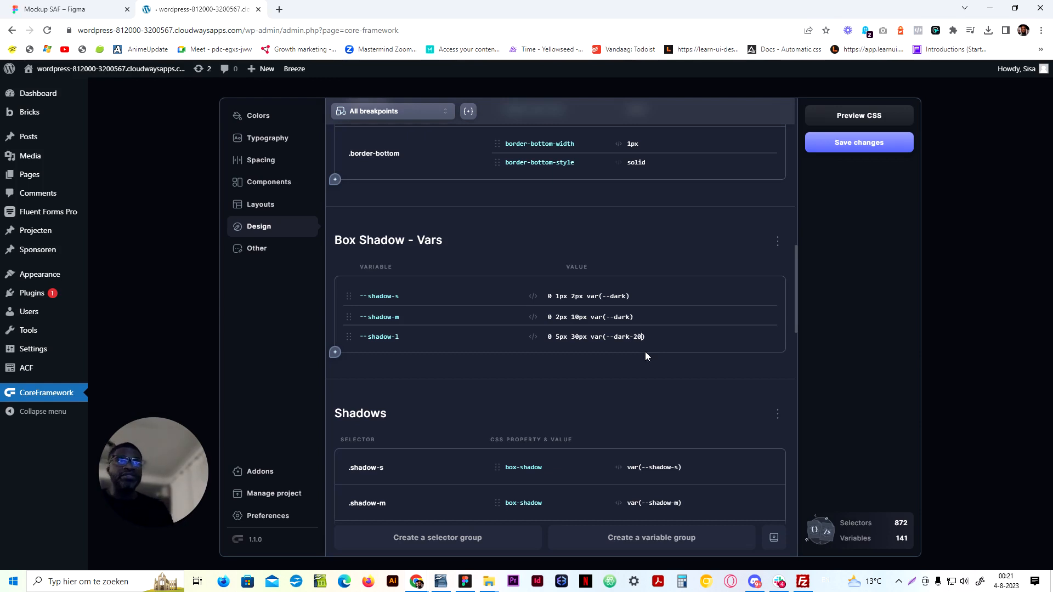
text(0)
click(630, 317)
text(-20)
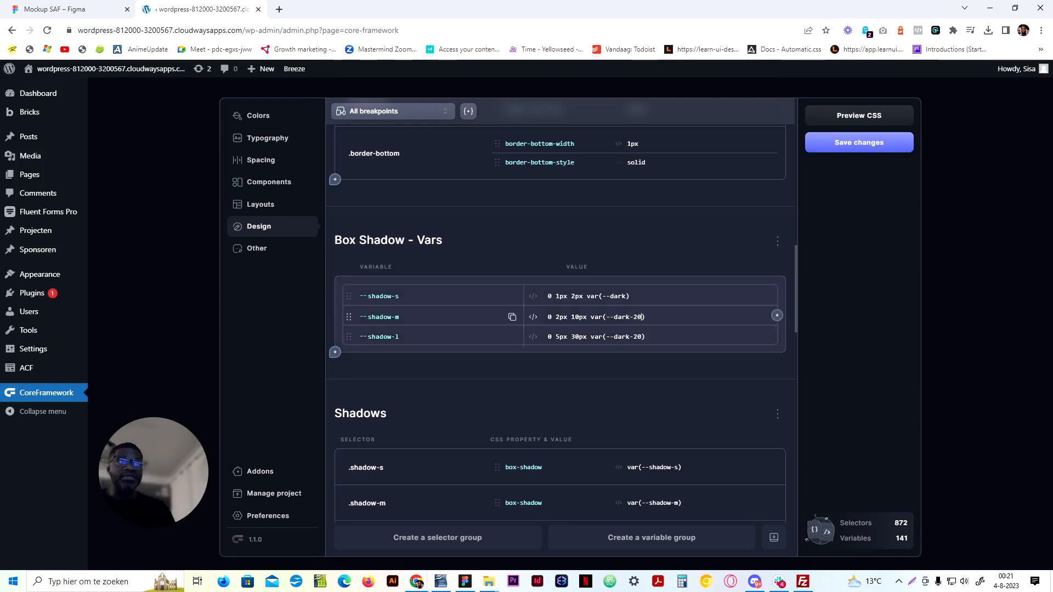
click(629, 296)
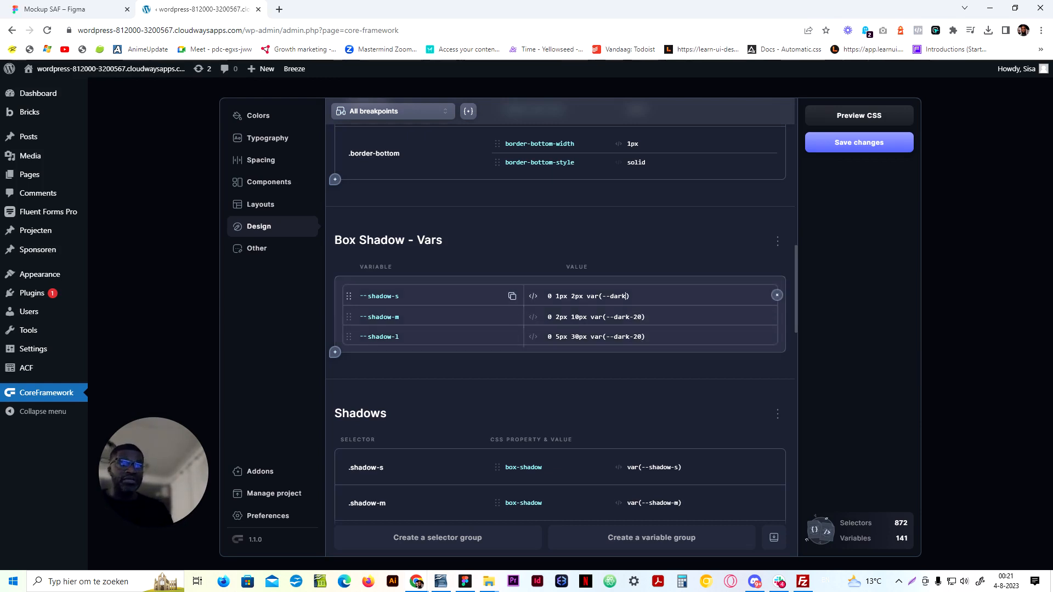
text(-20)
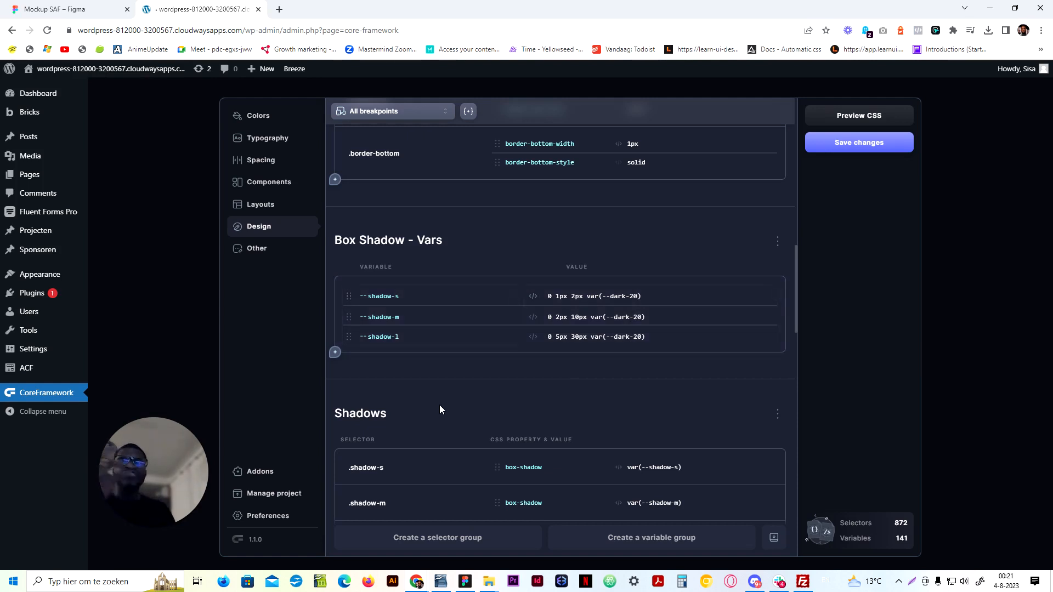
click(889, 144)
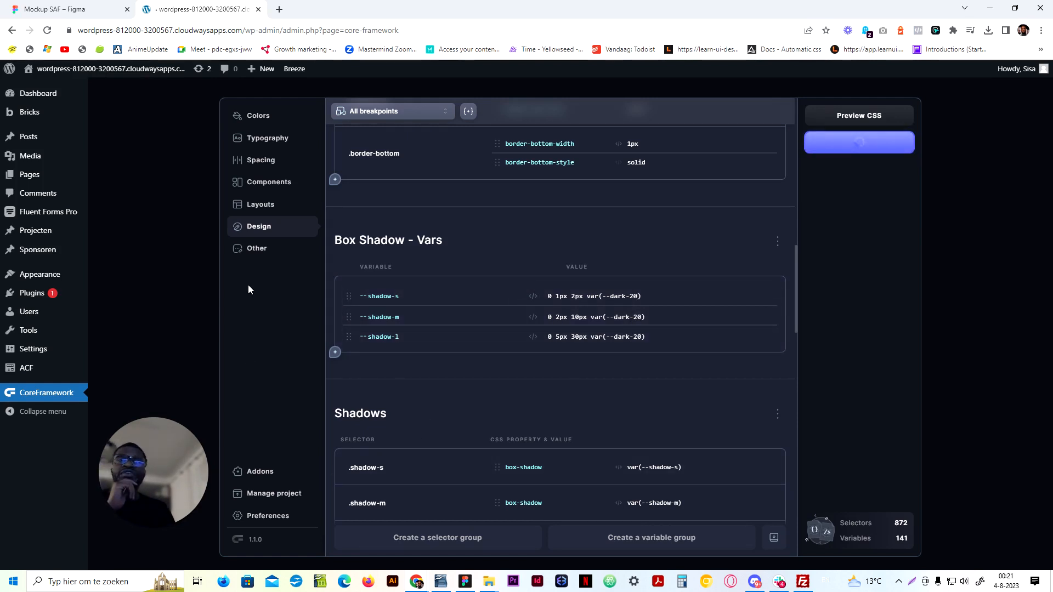
Look over the Other settings and the border radius variables in the Design settings, and save the changes
click(256, 252)
scroll(347, 376, down, 4)
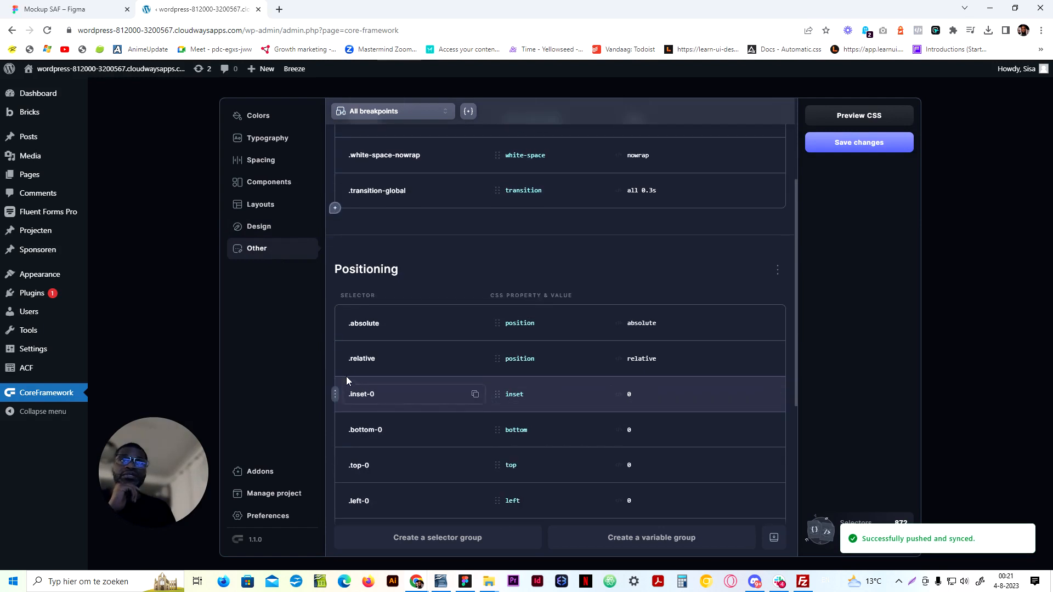
scroll(347, 376, up, 3)
click(277, 233)
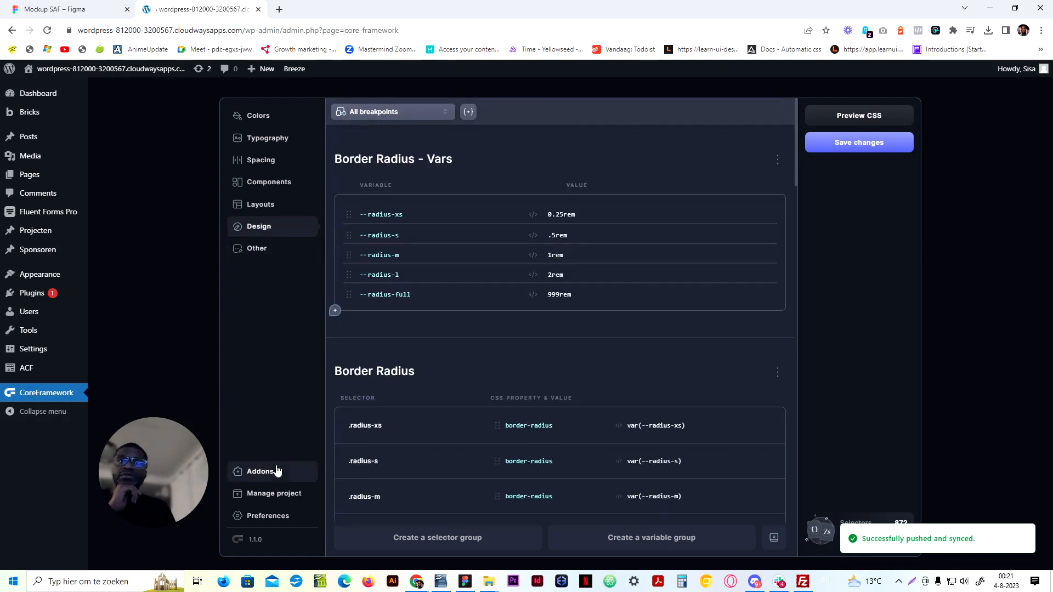
click(863, 141)
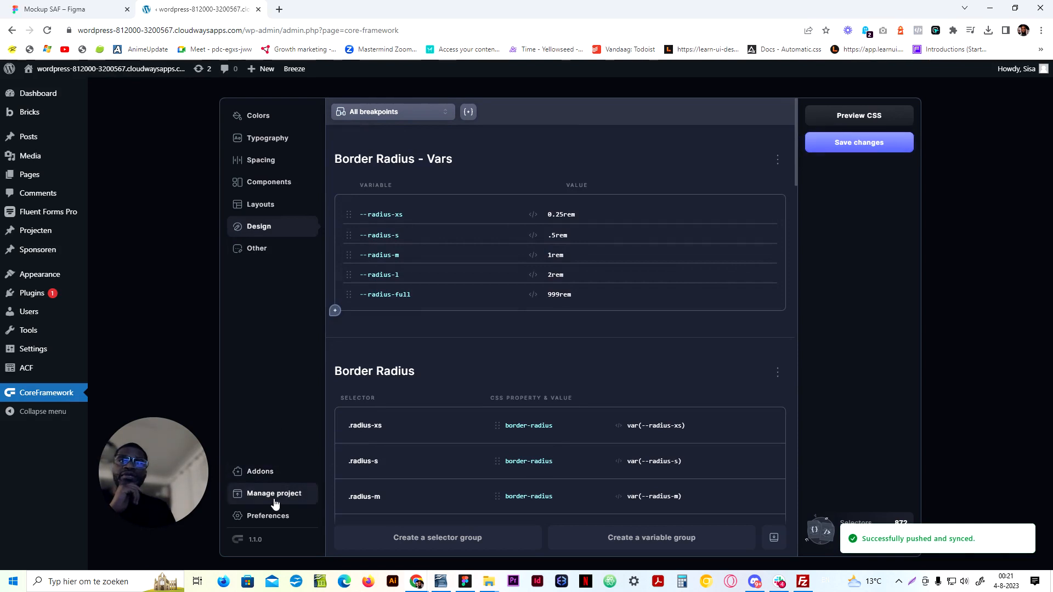
Review the project and plugin preferences, including the root font size and screen widths, and save the changes
click(273, 495)
click(275, 518)
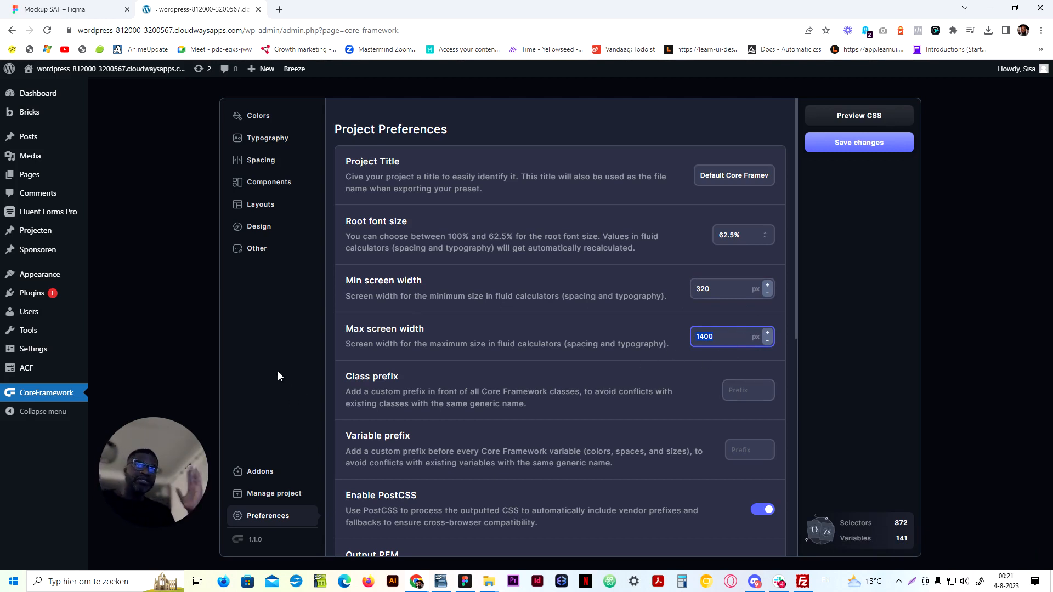
click(775, 349)
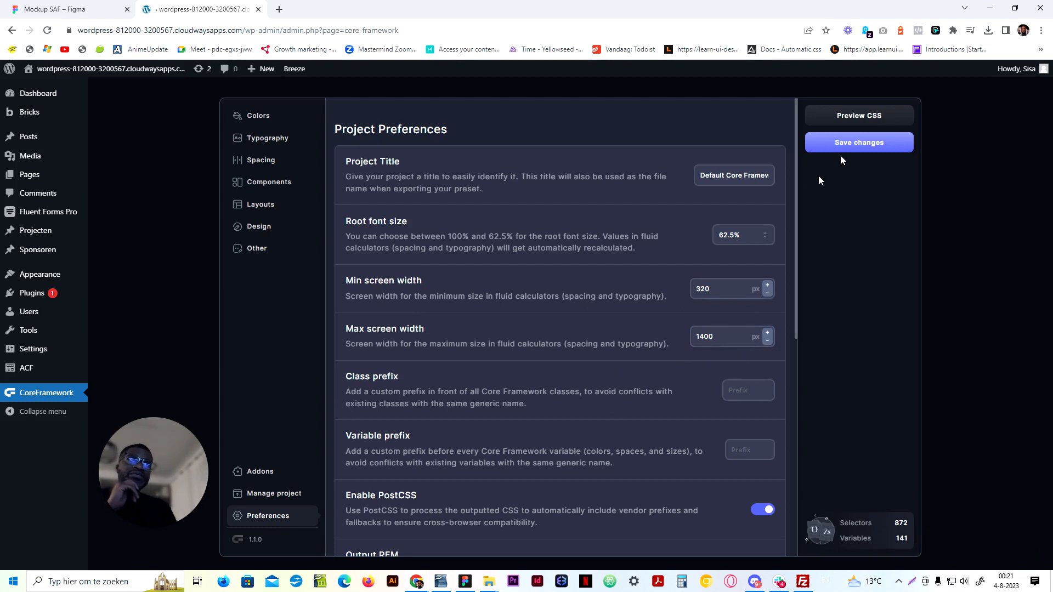
click(859, 142)
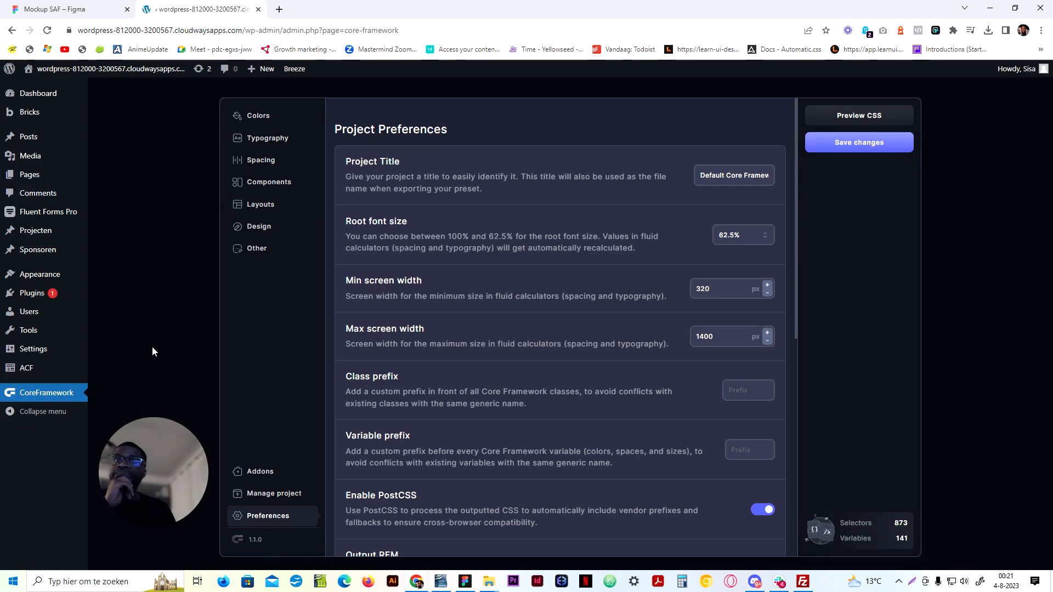
scroll(428, 448, down, 5)
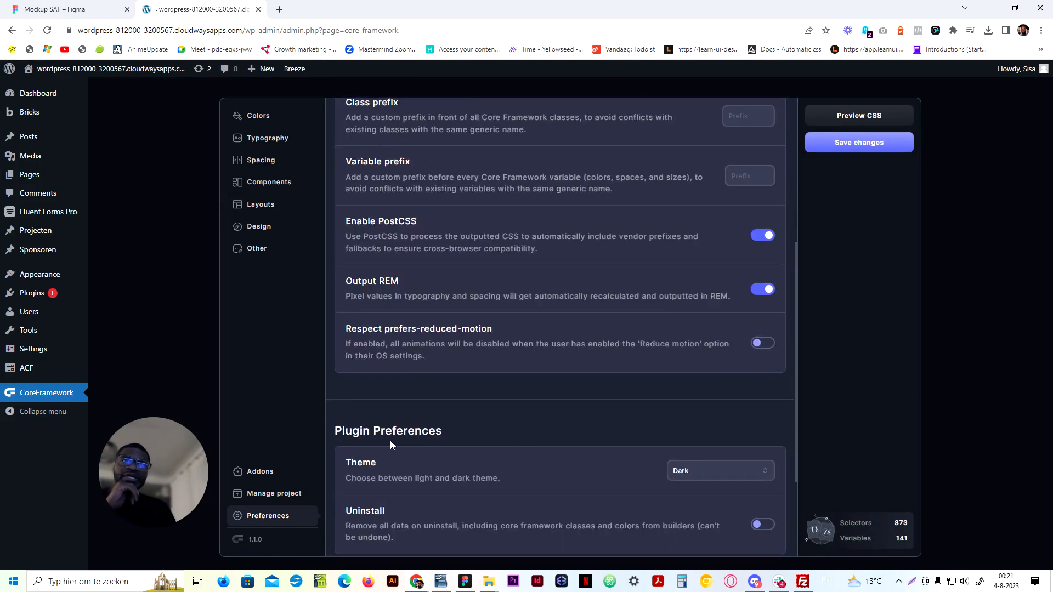
scroll(390, 441, up, 5)
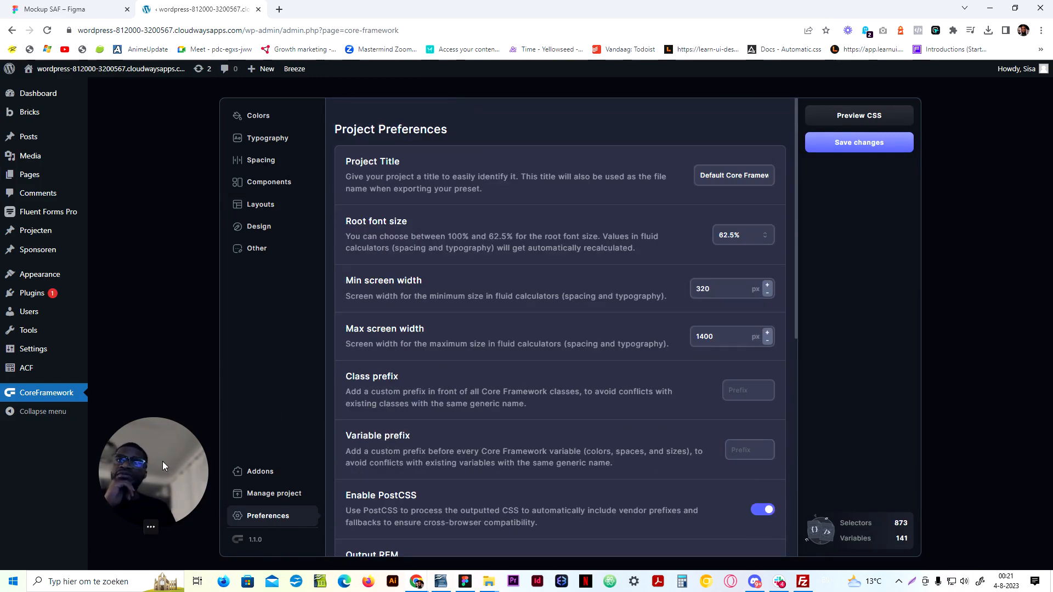
drag(162, 462, 100, 477)
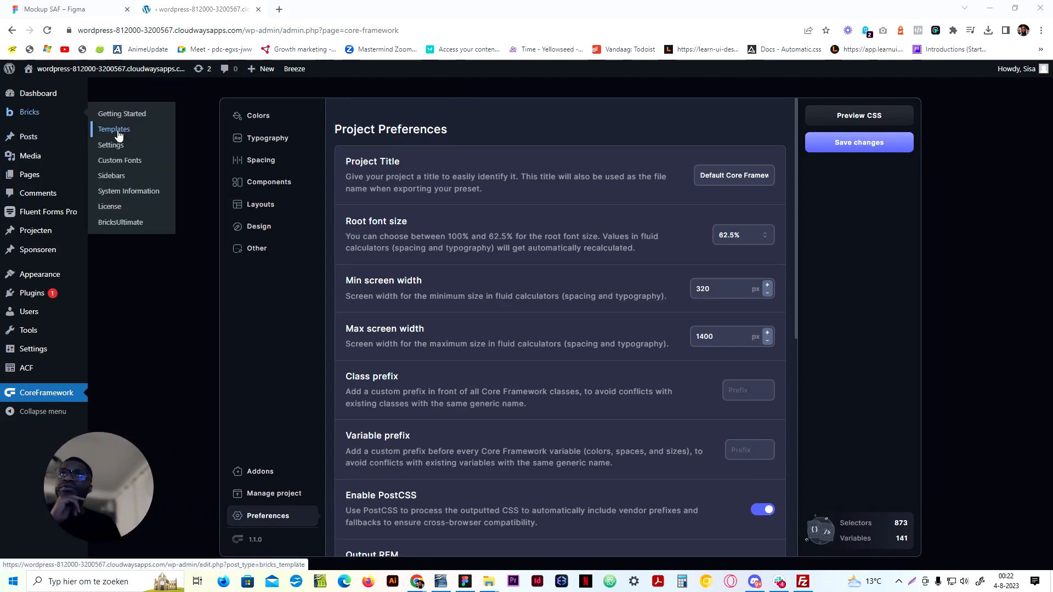
Create a new Bricks template titled "Header" with the template type Header and publish it
click(107, 133)
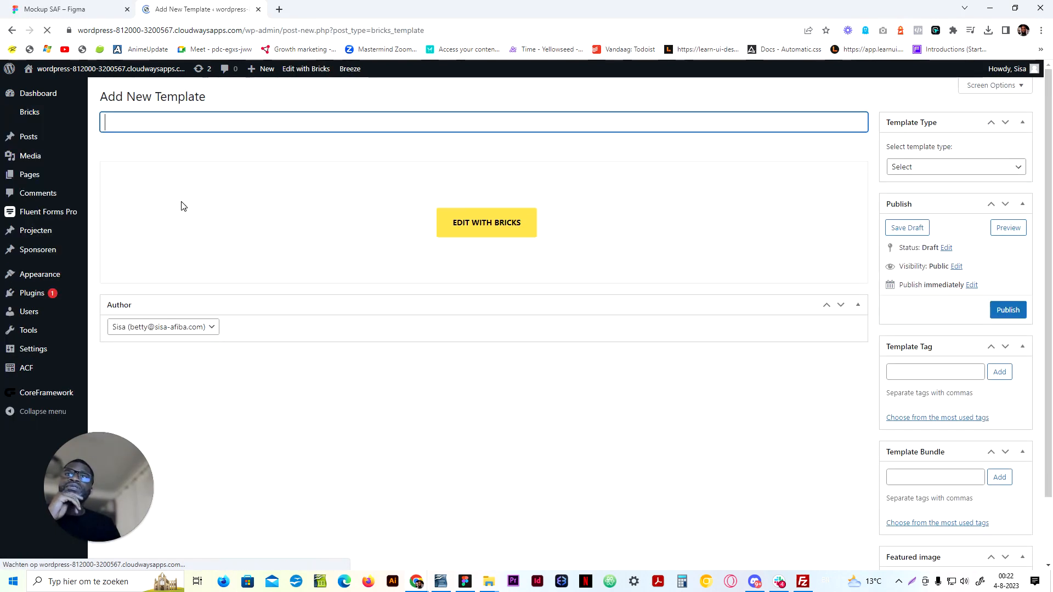
text(Header)
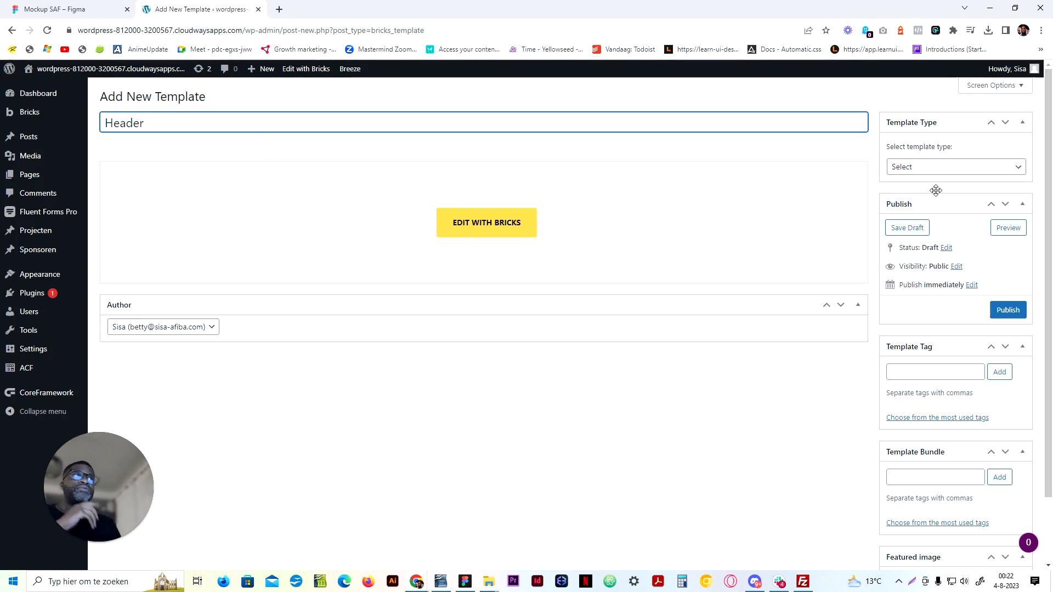
click(917, 167)
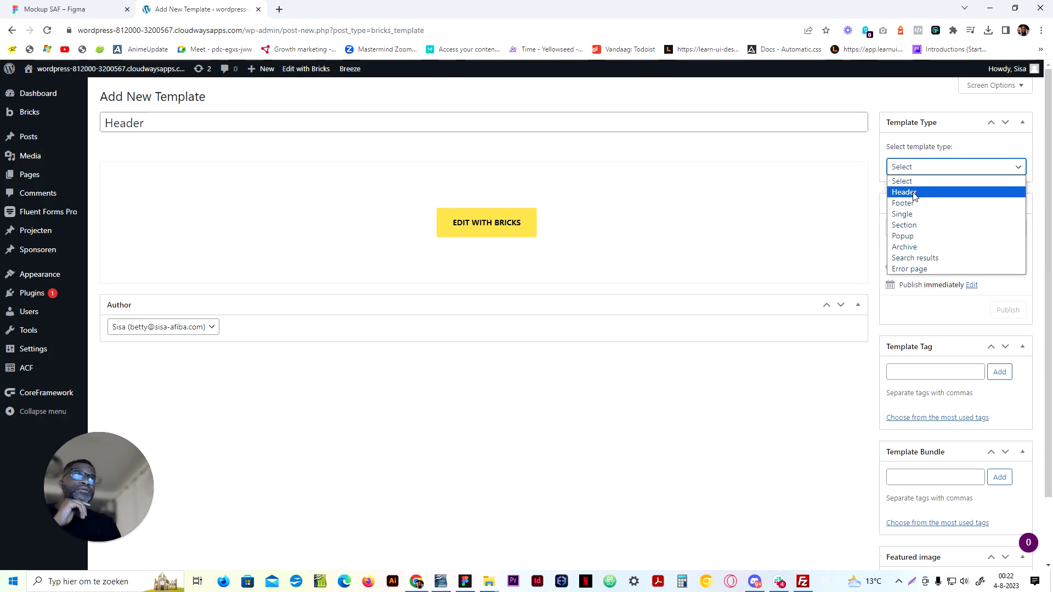
click(916, 192)
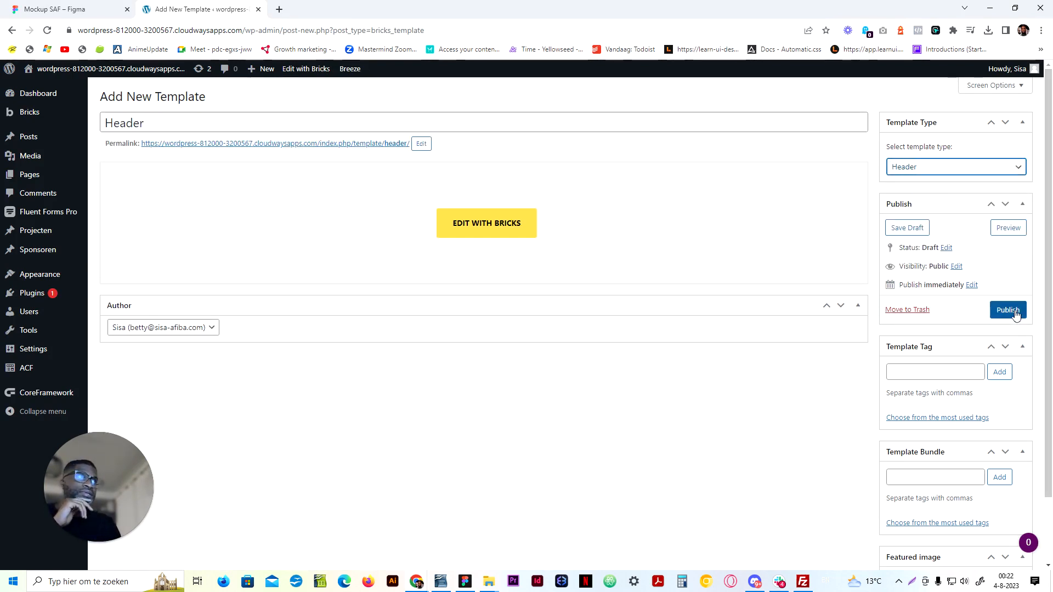
click(1008, 310)
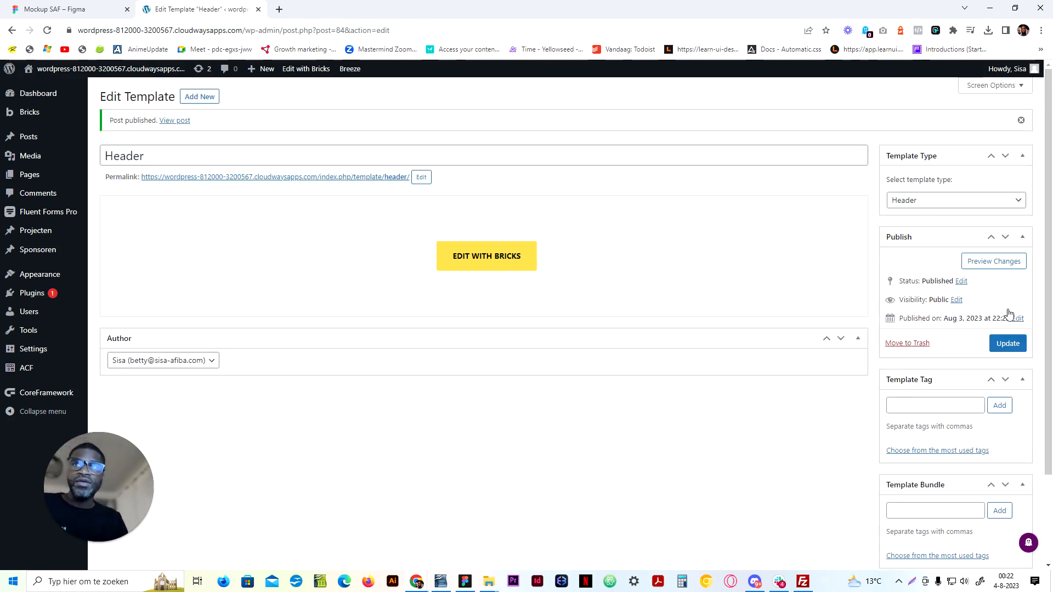
Open the Header template in the Bricks editor in a new browser tab and go to its theme styles settings
right_click(491, 263)
click(559, 269)
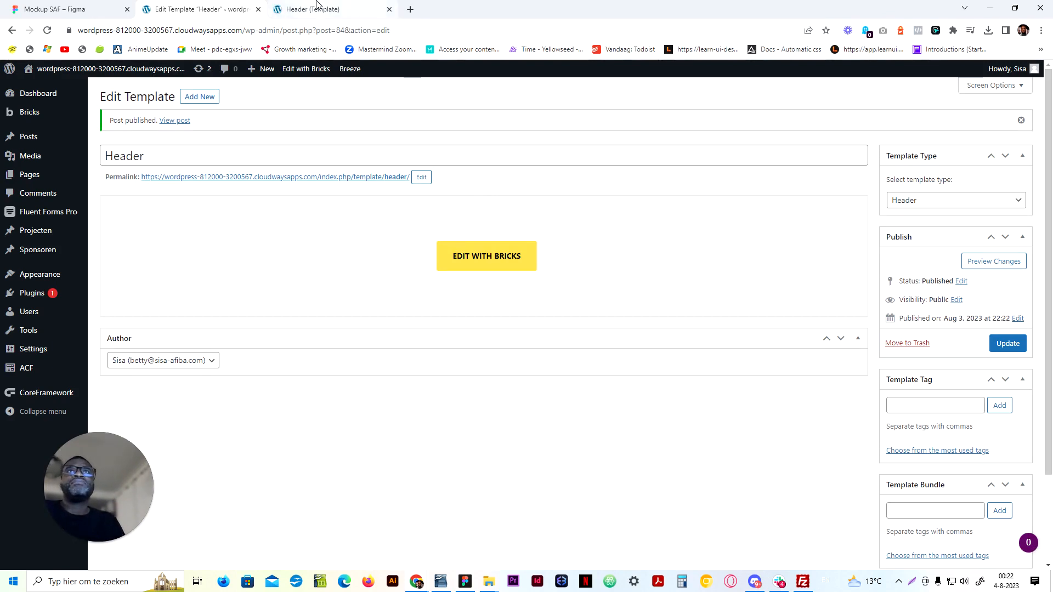
click(280, 7)
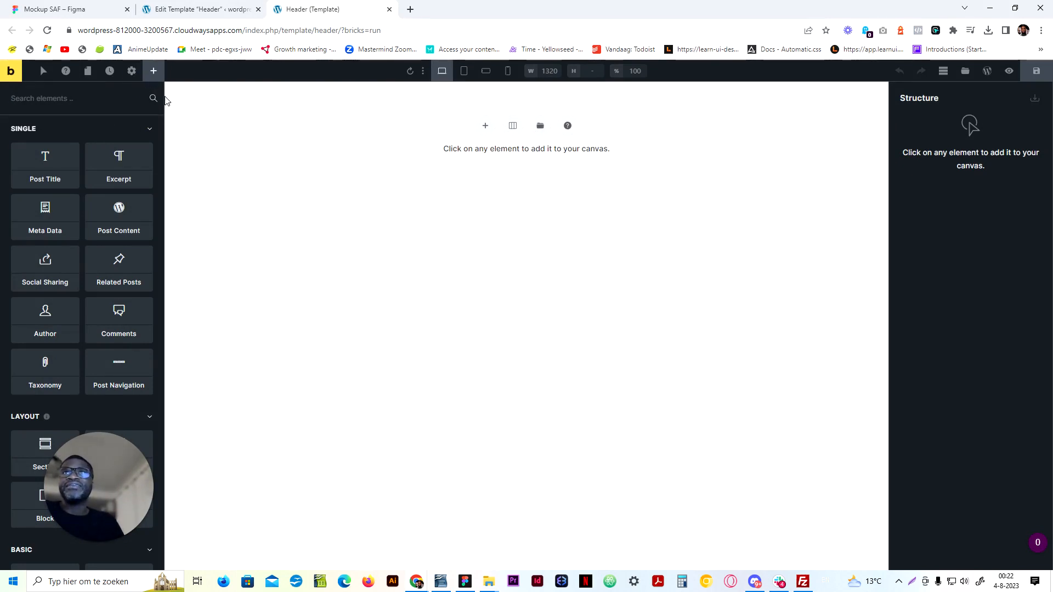
click(132, 73)
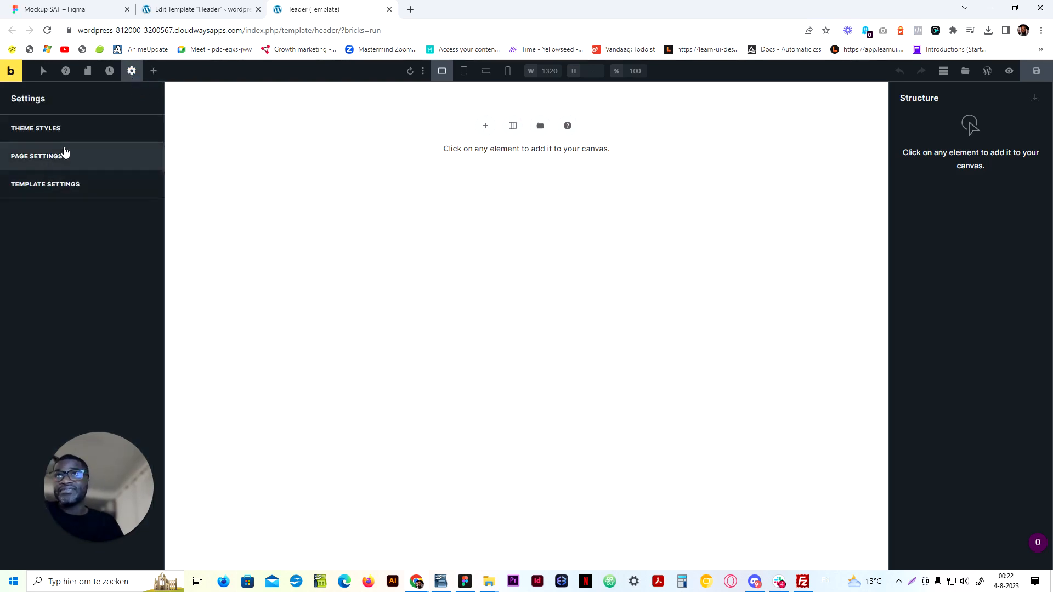
click(61, 132)
click(90, 164)
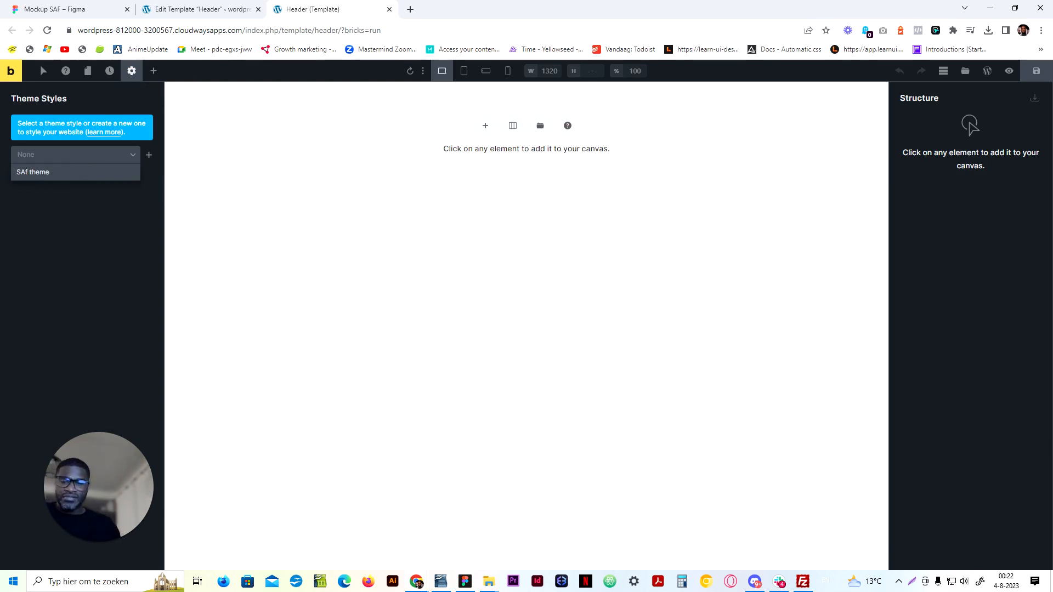
key(BackSpace)
text(F)
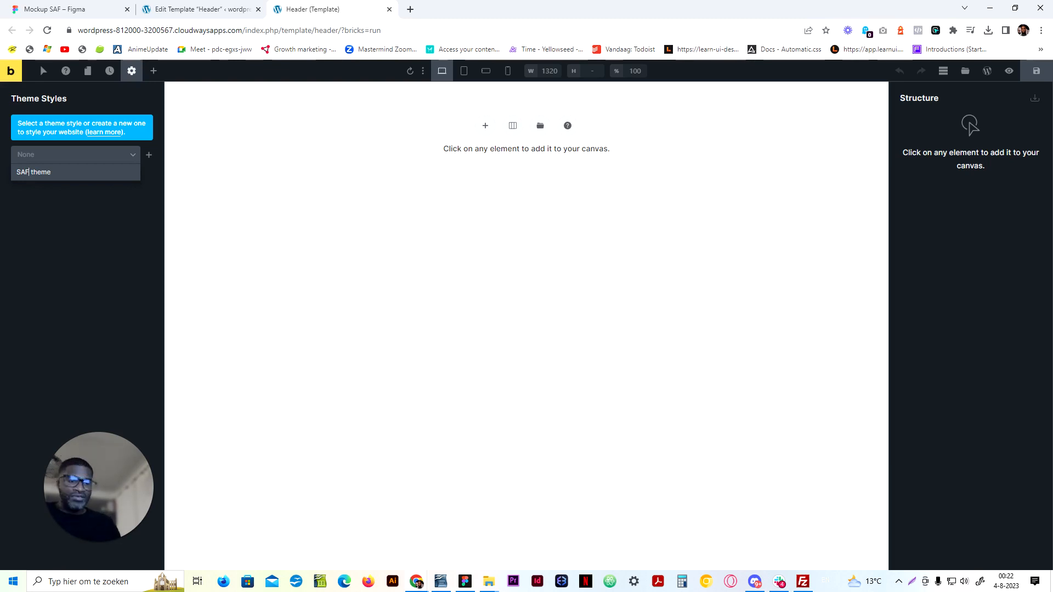
key(Return)
Create a new theme style named "SAF Theme"
click(77, 156)
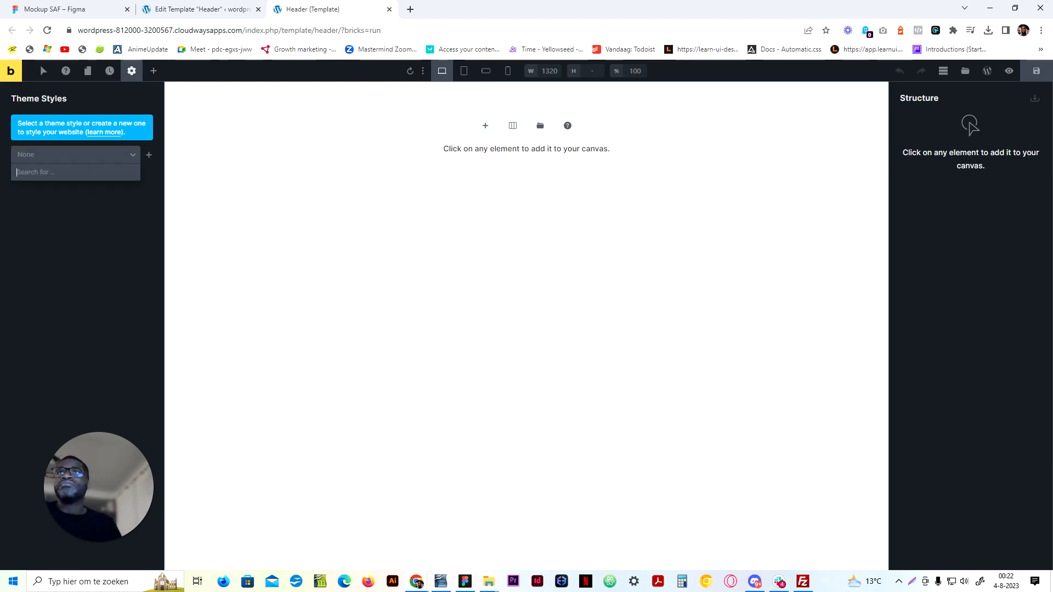
text(SAF Them)
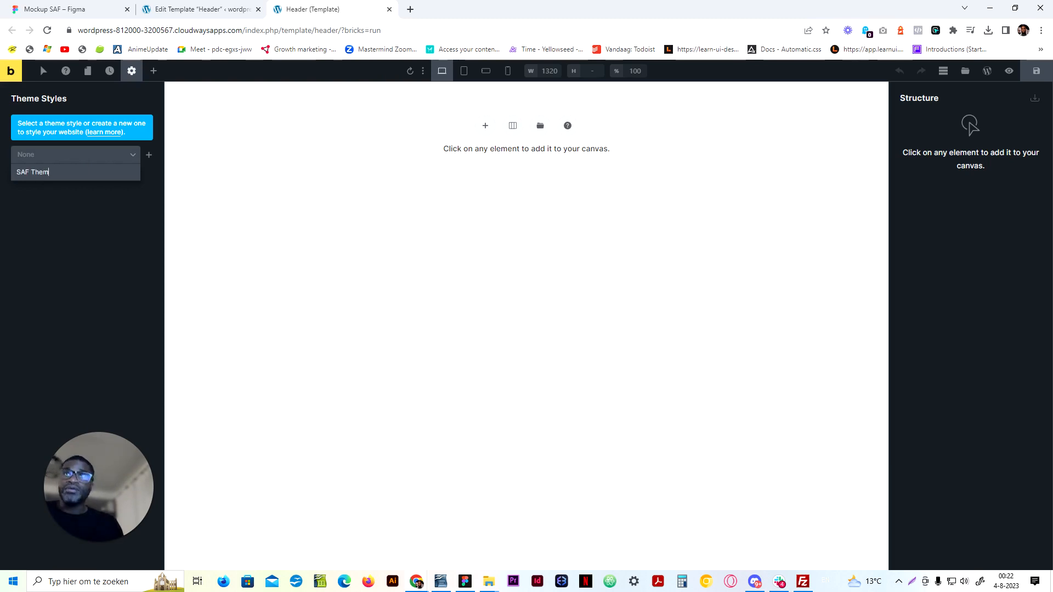
text(e)
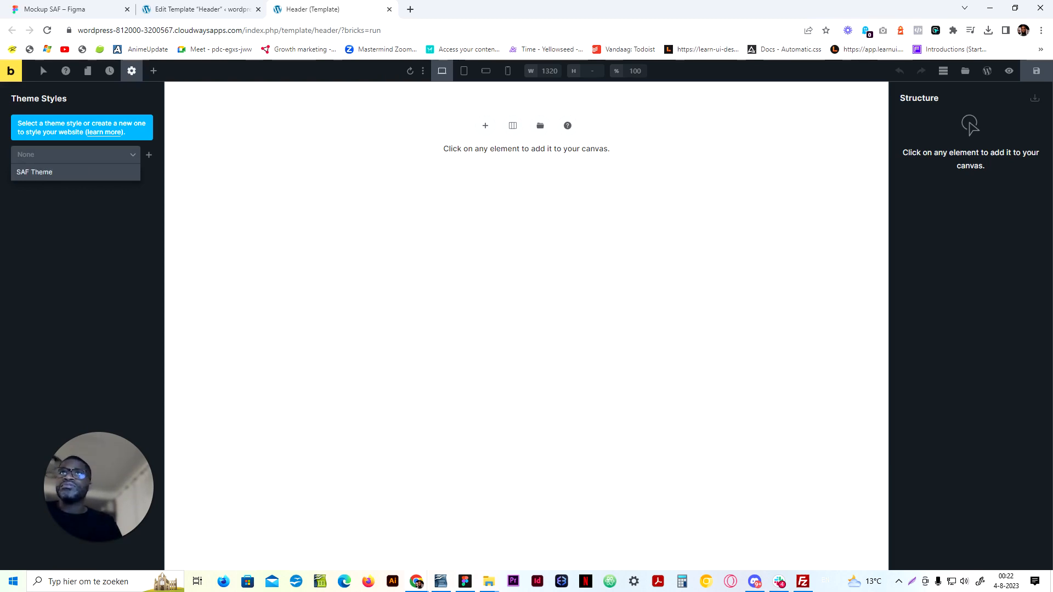
key(ctrl+a)
key(ctrl+c)
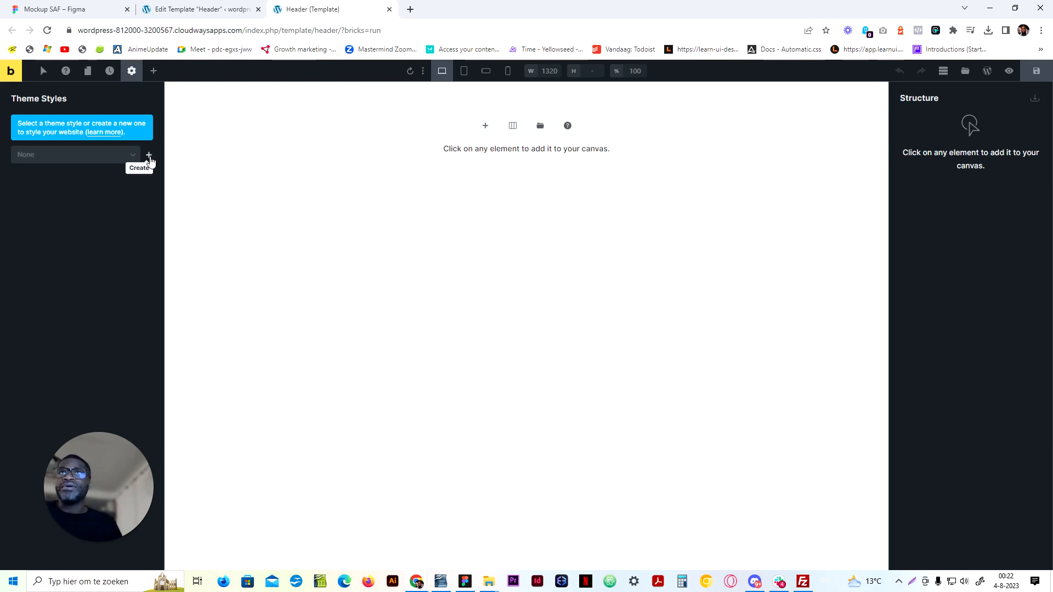
click(148, 155)
key(ctrl+v)
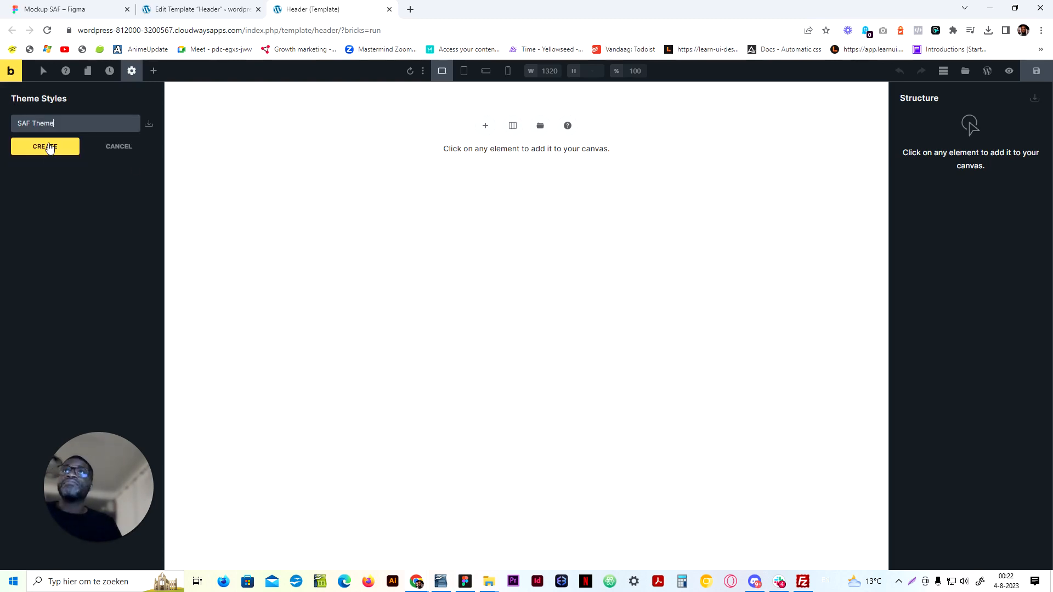
click(48, 150)
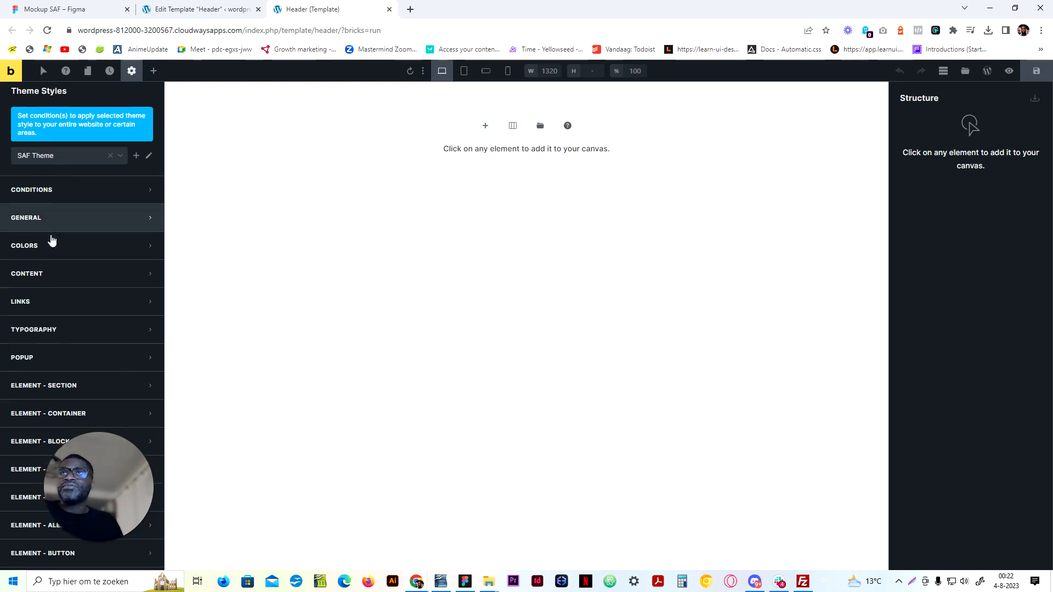
Add a condition to SAF Theme so that it applies to the entire website
scroll(61, 197, down, 3)
scroll(71, 165, up, 2)
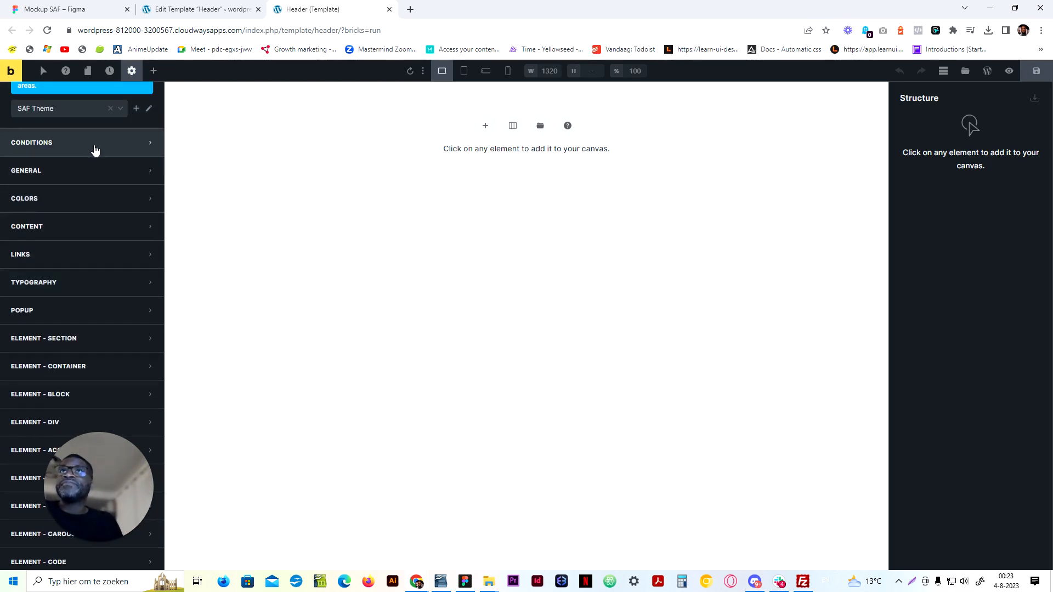
click(95, 150)
click(86, 168)
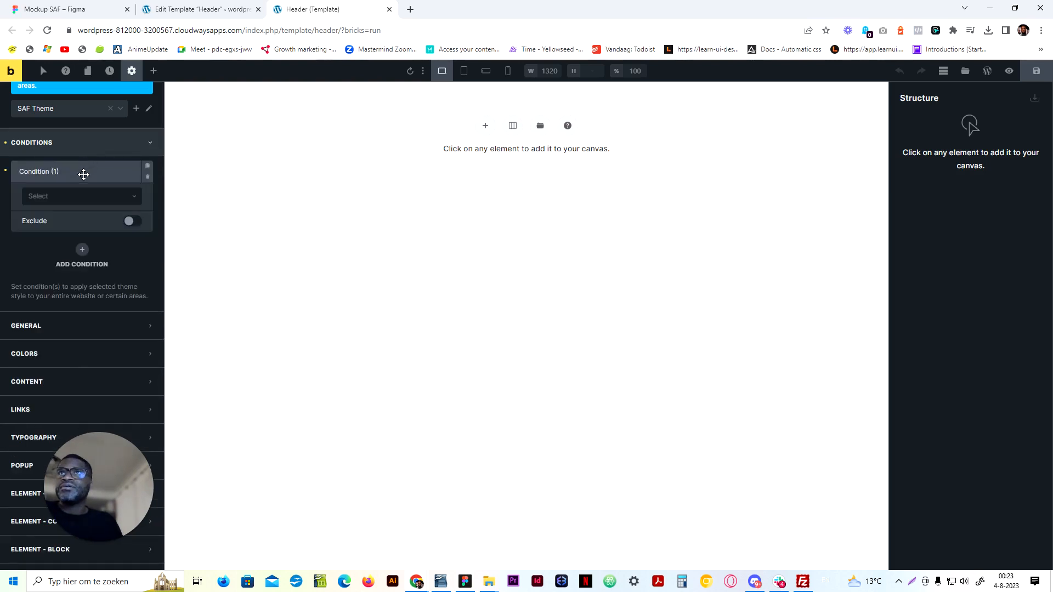
click(80, 206)
click(82, 213)
click(84, 172)
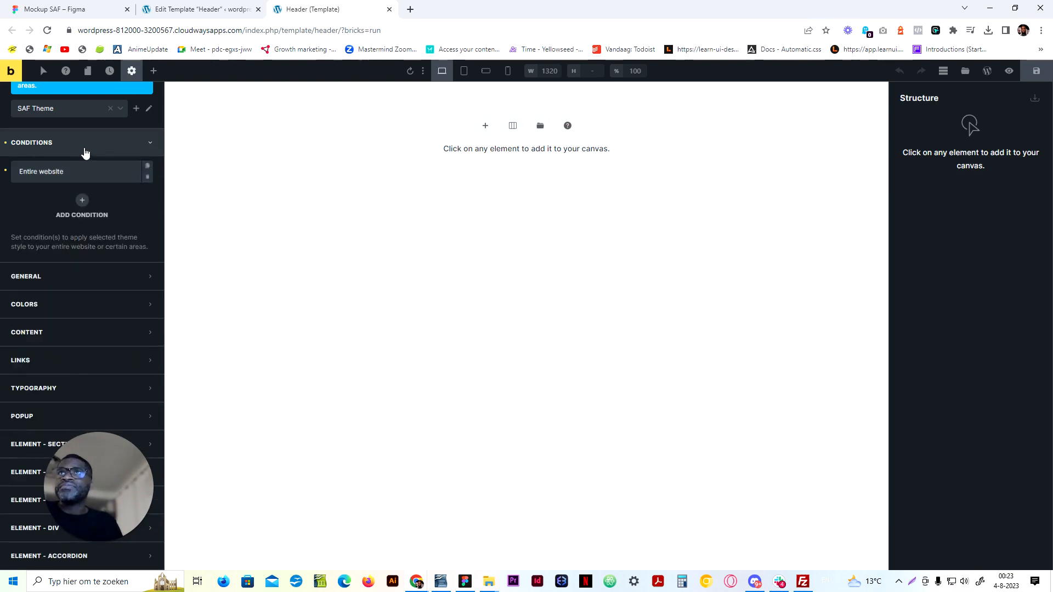
click(83, 146)
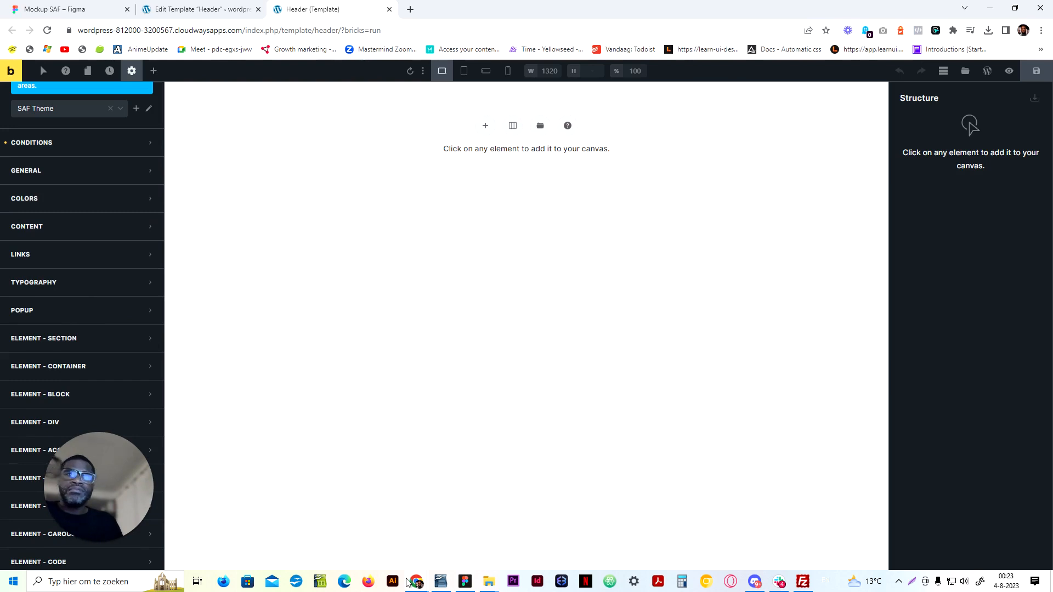
Switch to the Figma mockup and examine the properties of the H1 heading and Normal body text styles
click(55, 9)
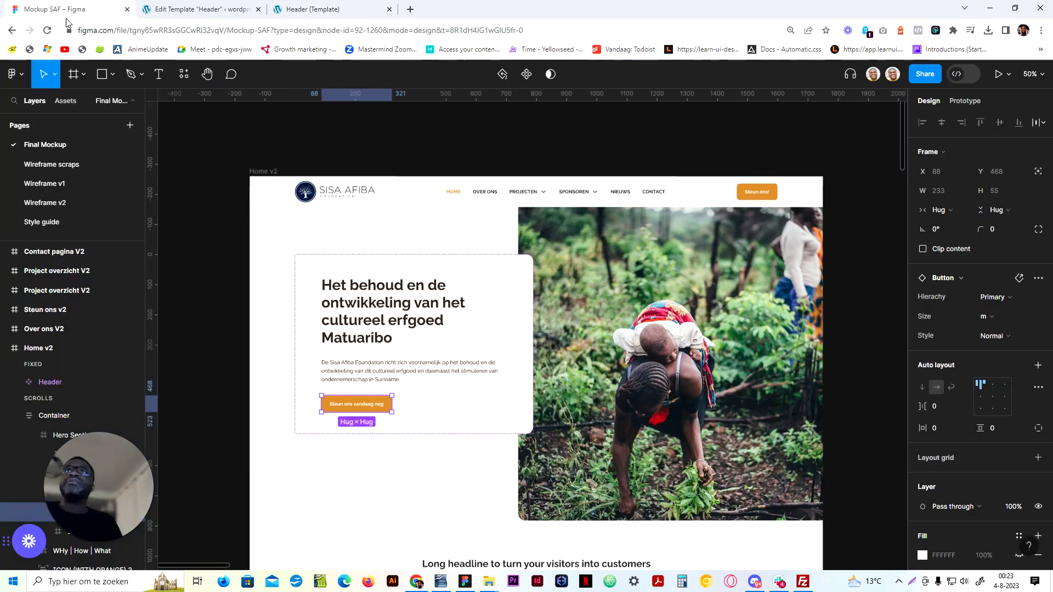
click(378, 310)
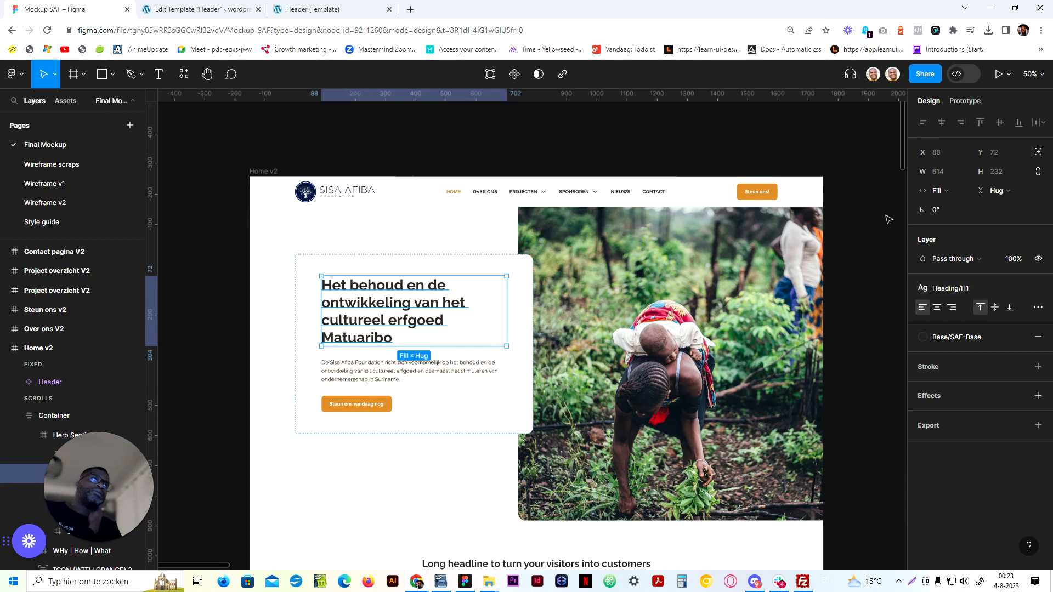
key(Escape)
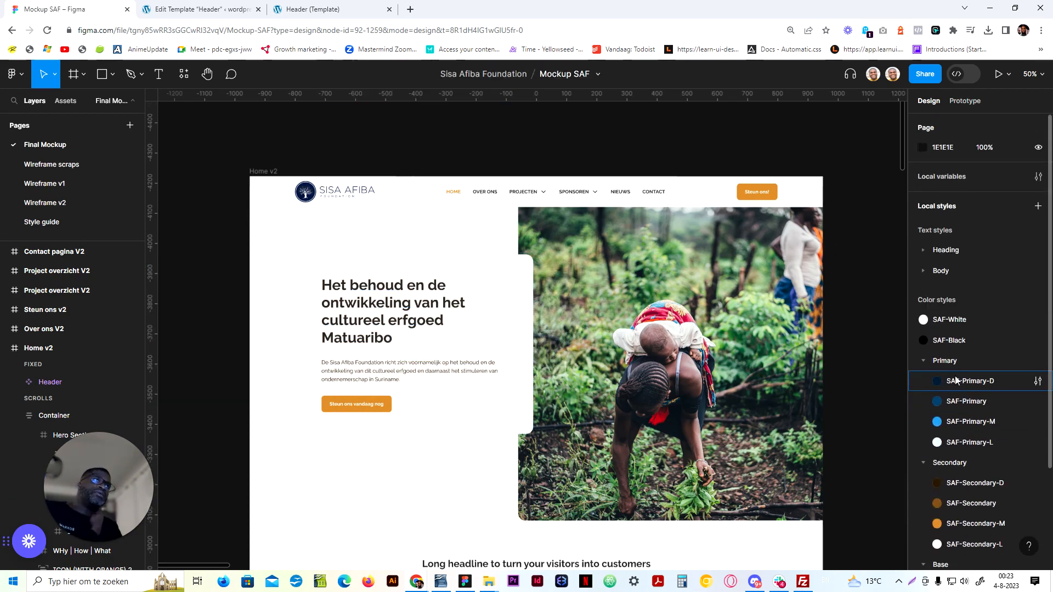
click(932, 250)
click(1038, 271)
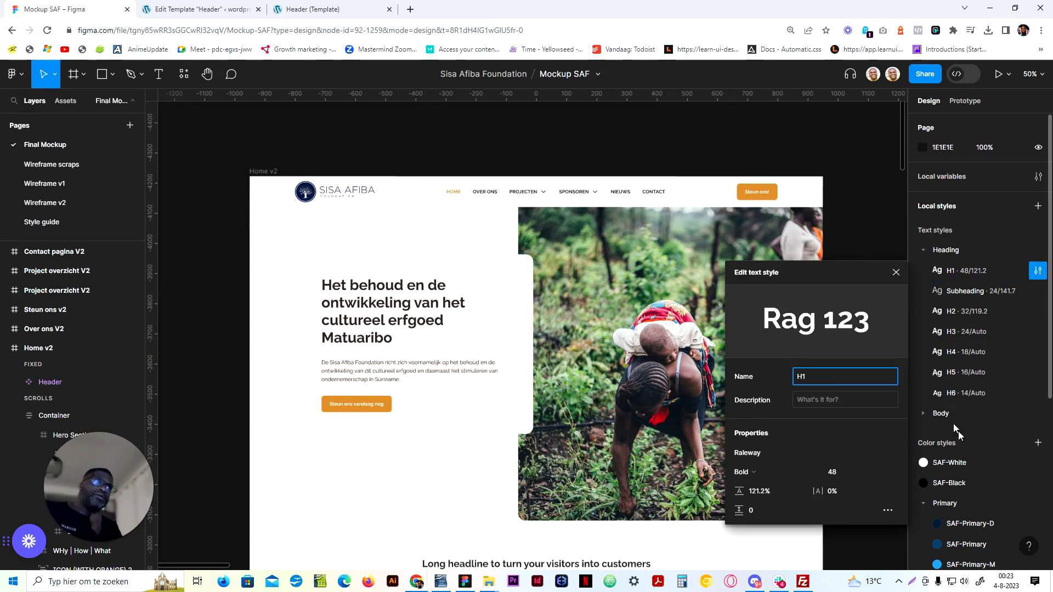
click(939, 413)
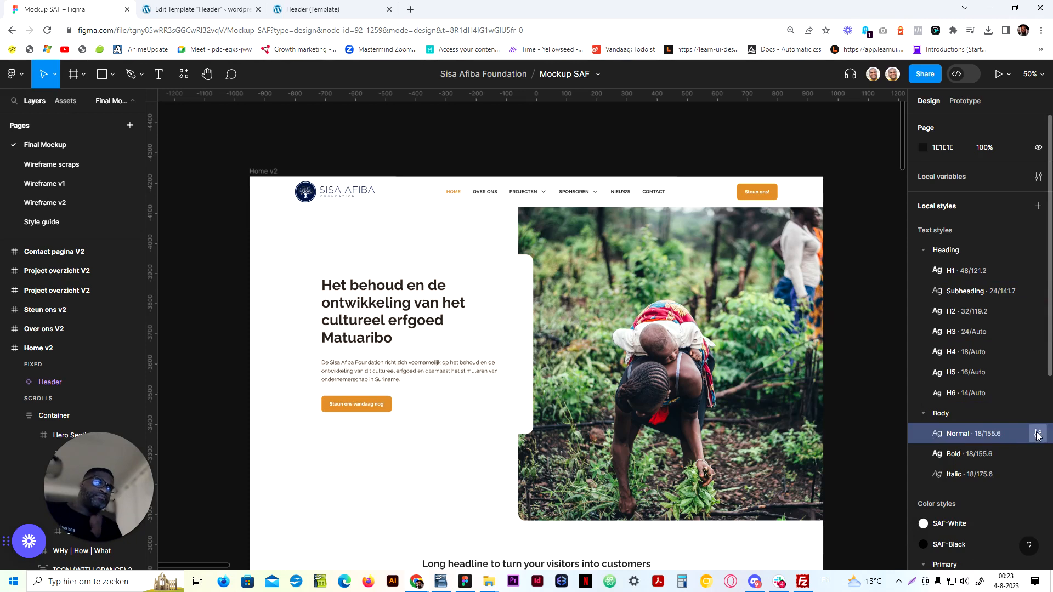
click(1038, 434)
click(896, 309)
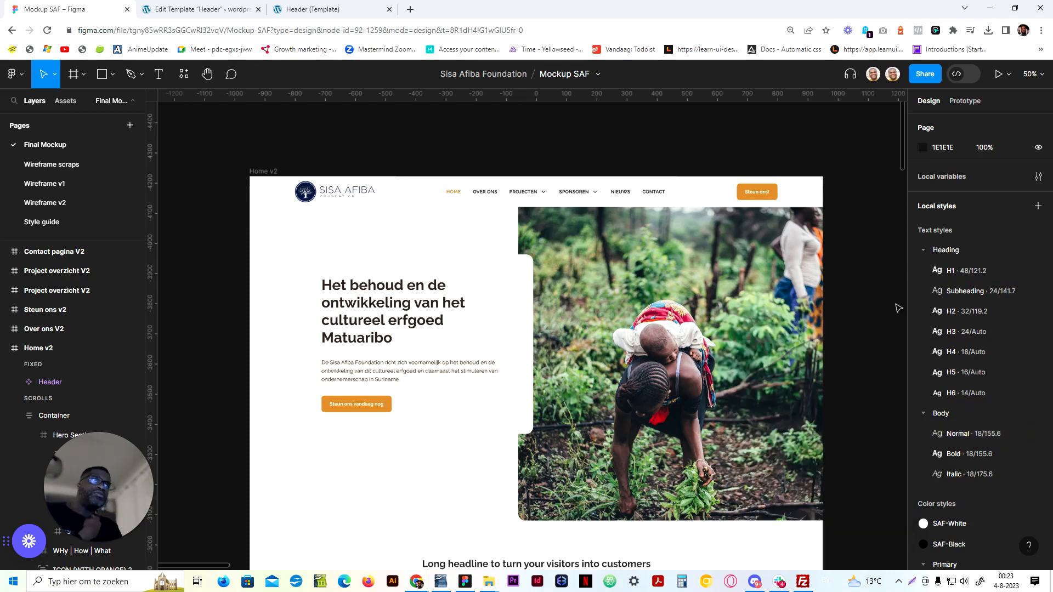
Return to the Header template in Bricks and review SAF Theme's container and general settings
click(211, 7)
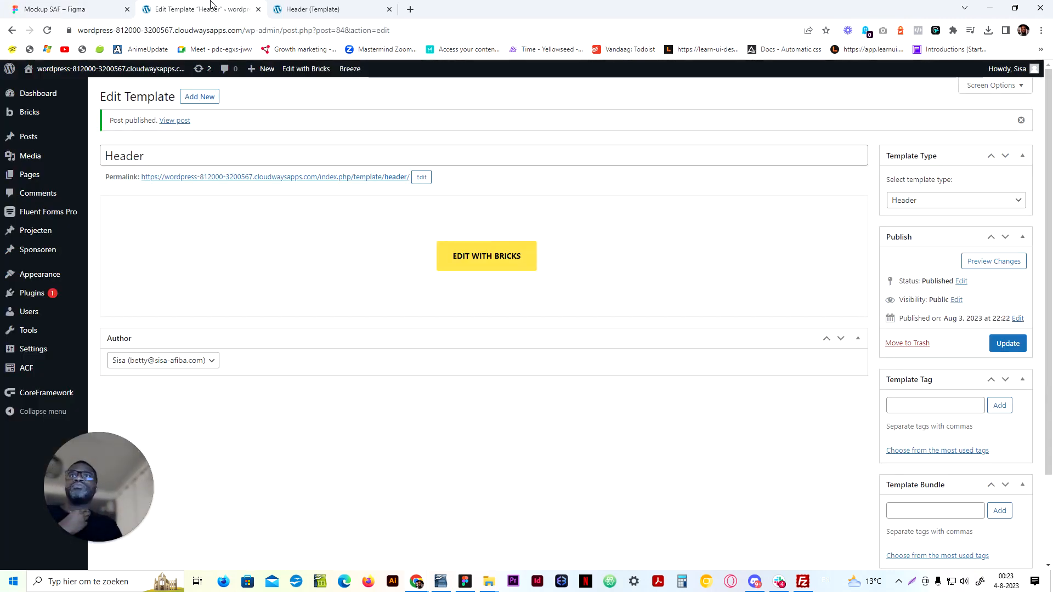
click(310, 9)
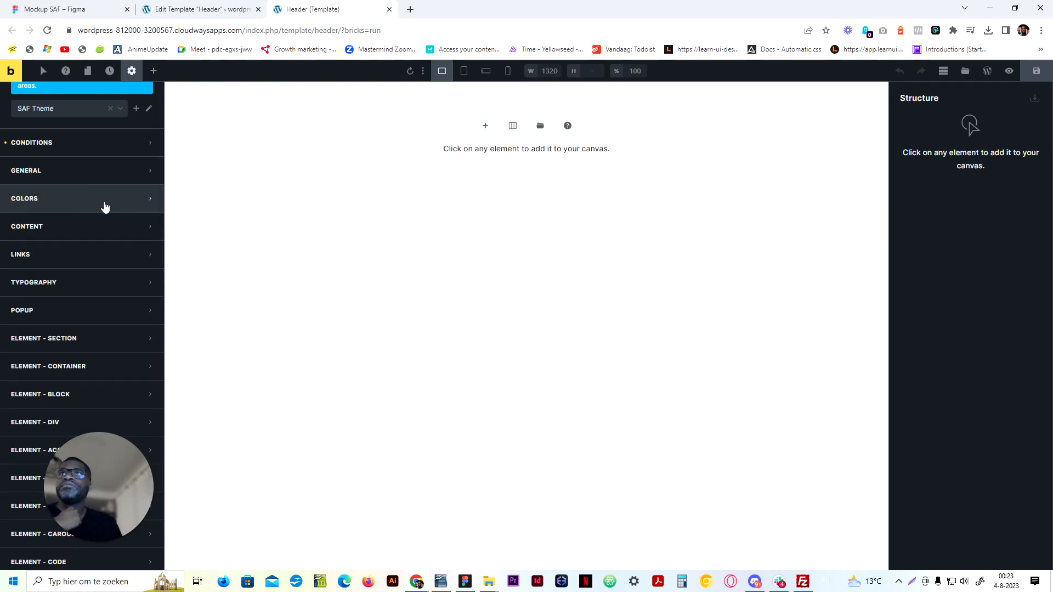
scroll(104, 205, down, 2)
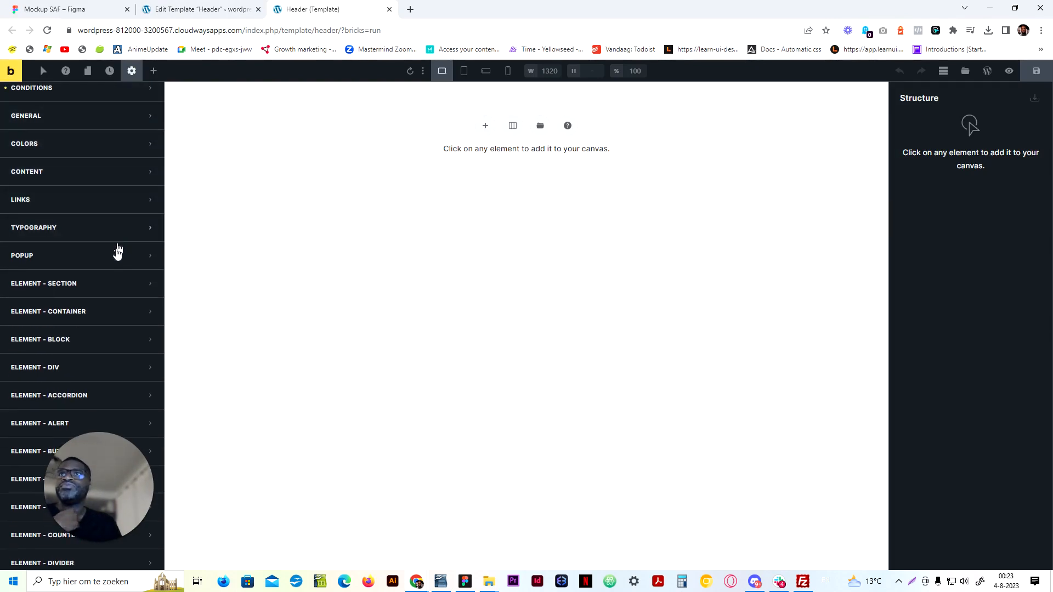
click(116, 314)
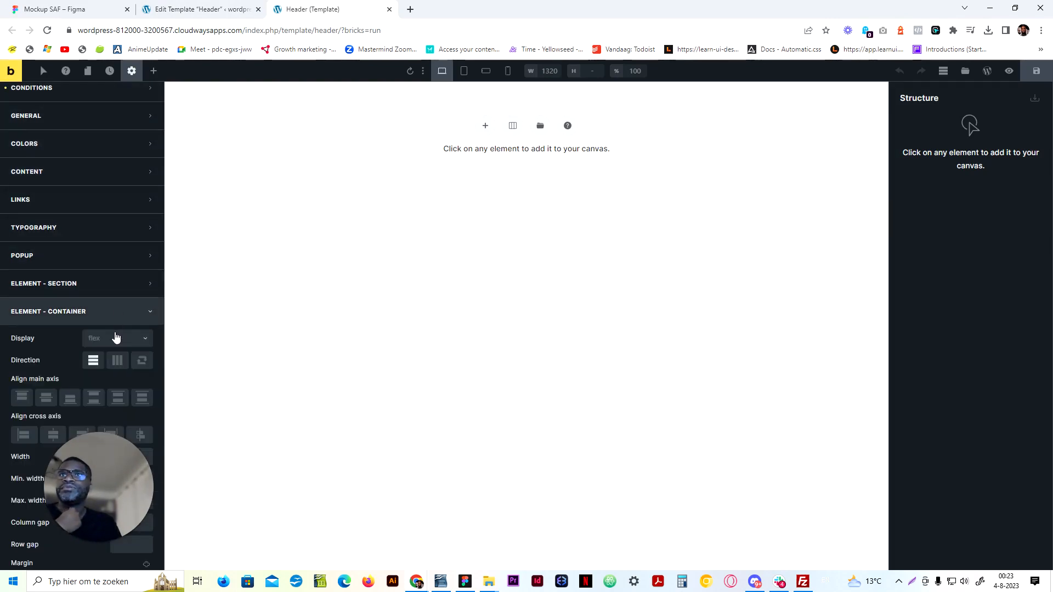
click(124, 319)
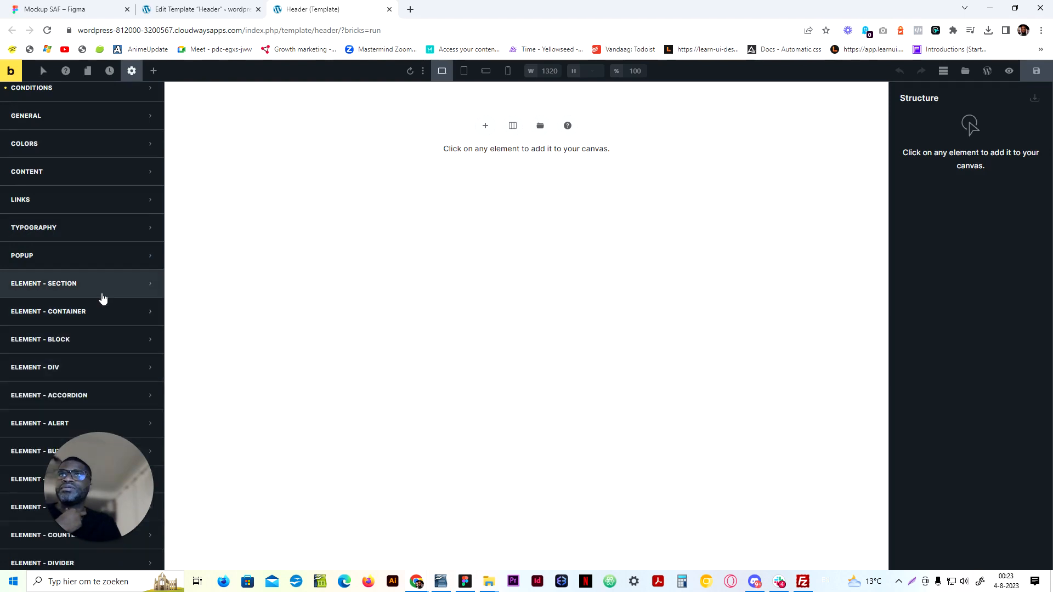
click(114, 173)
click(119, 167)
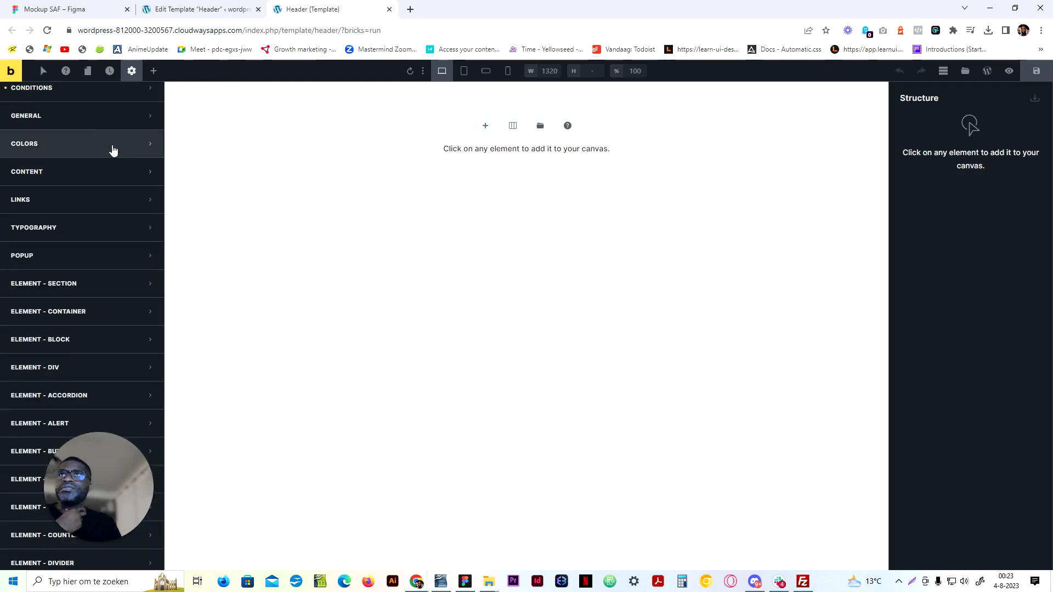
click(113, 122)
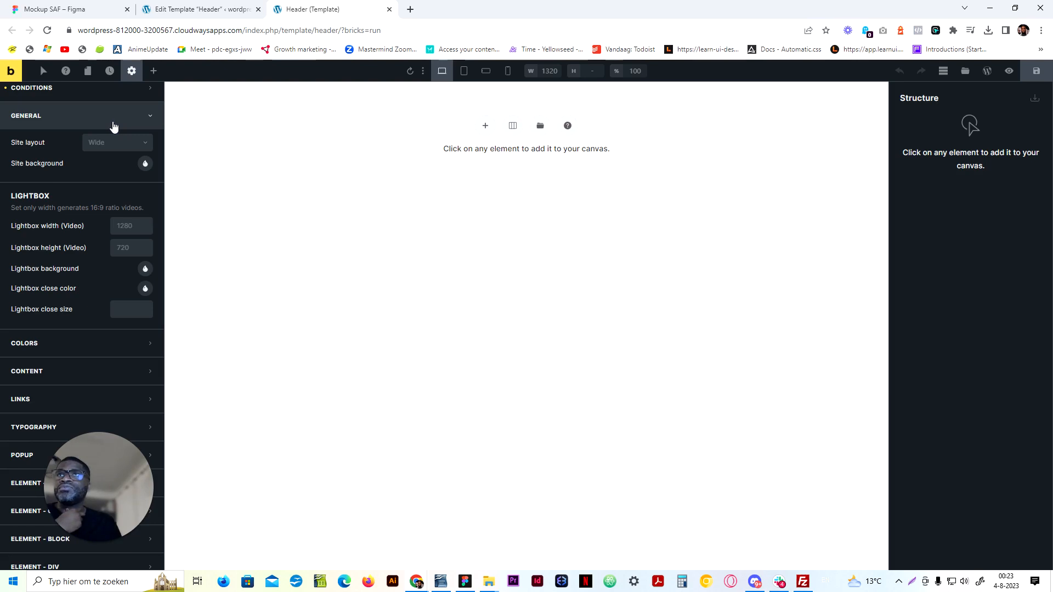
click(114, 125)
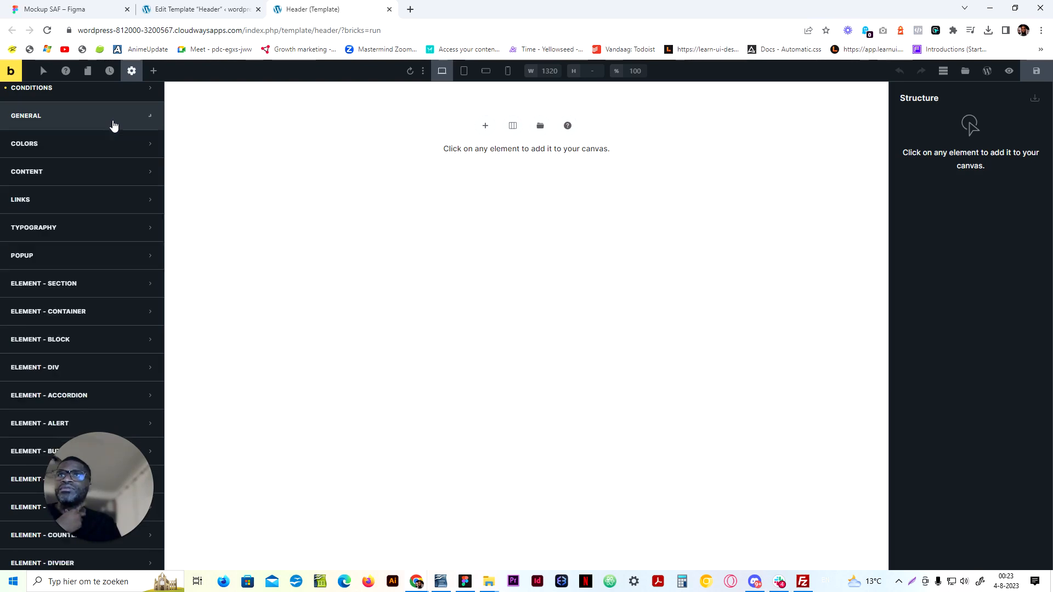
scroll(110, 330, down, 1)
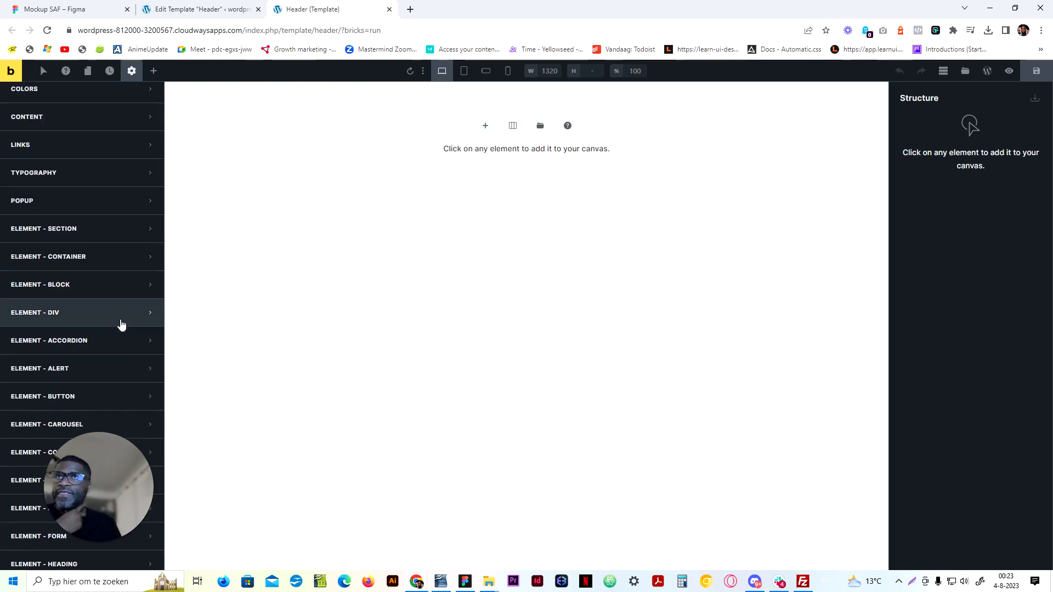
Set the default container width in SAF Theme to 1400px
click(110, 262)
scroll(109, 347, down, 1)
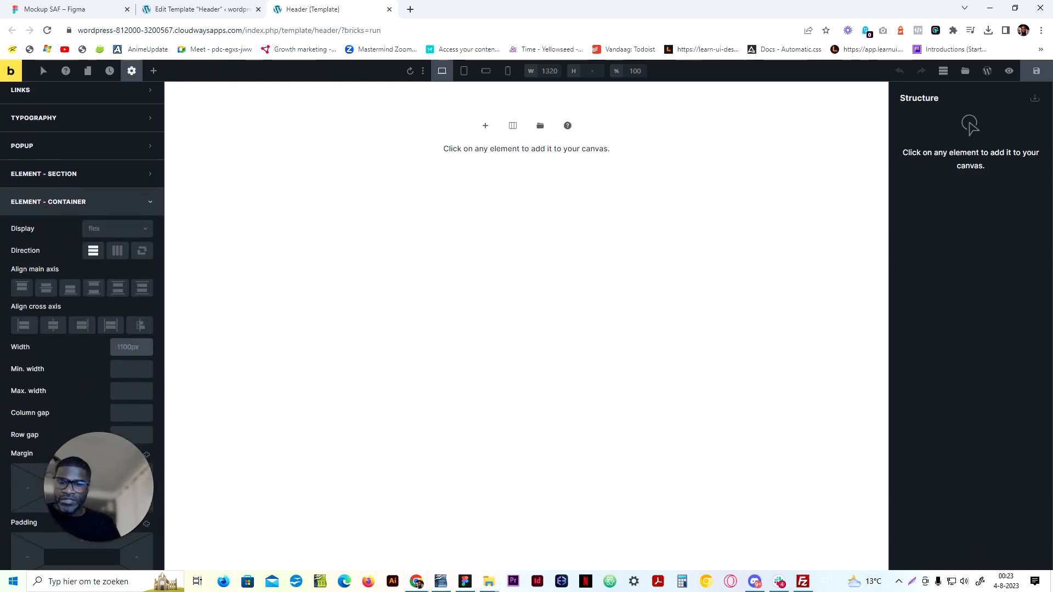
text(1400px)
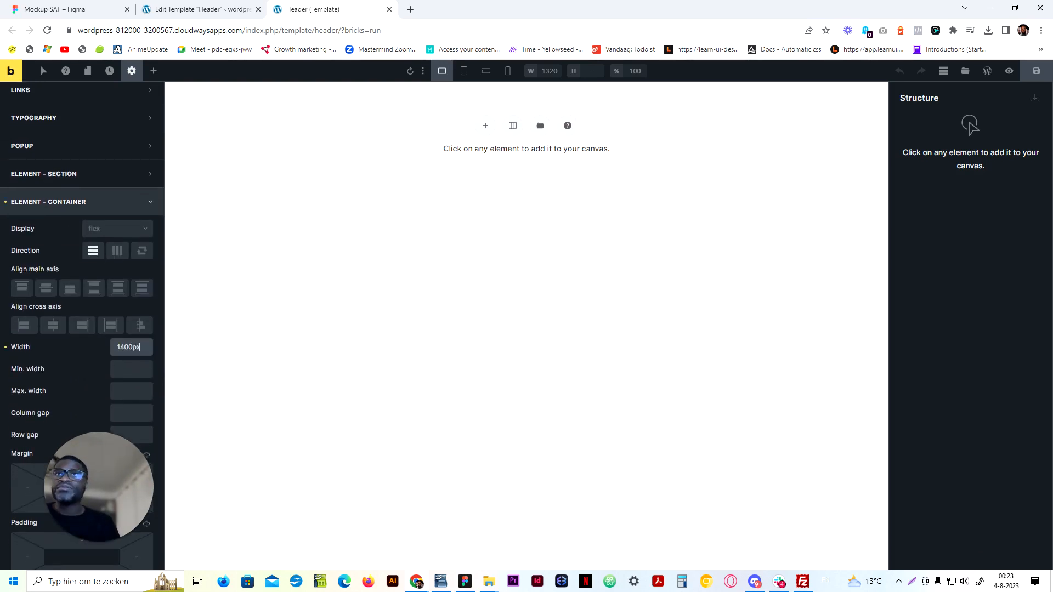
click(116, 210)
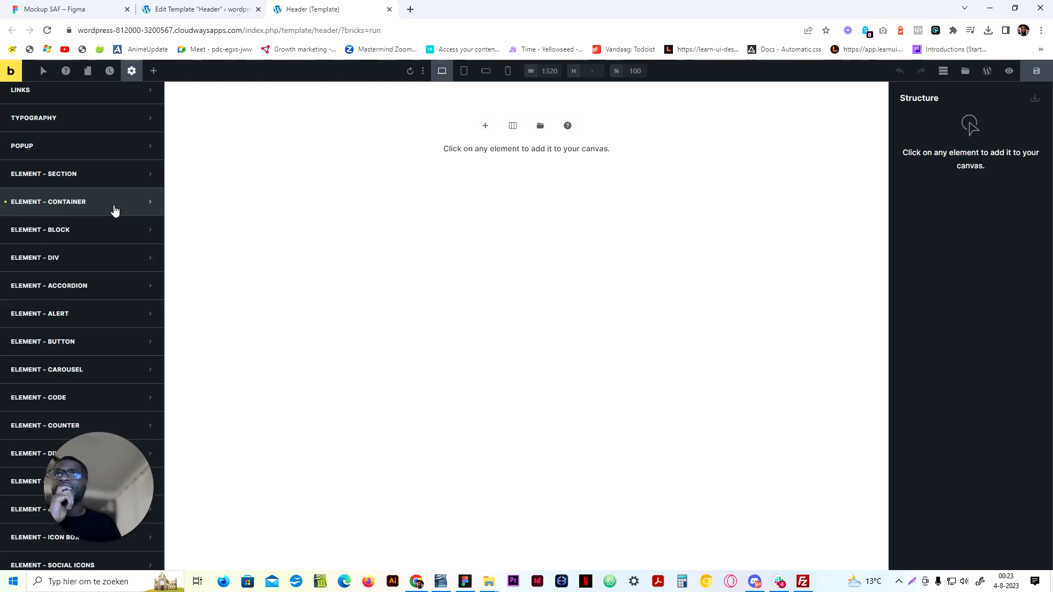
Set the font family of SAF Theme's body typography to Raleway
click(92, 125)
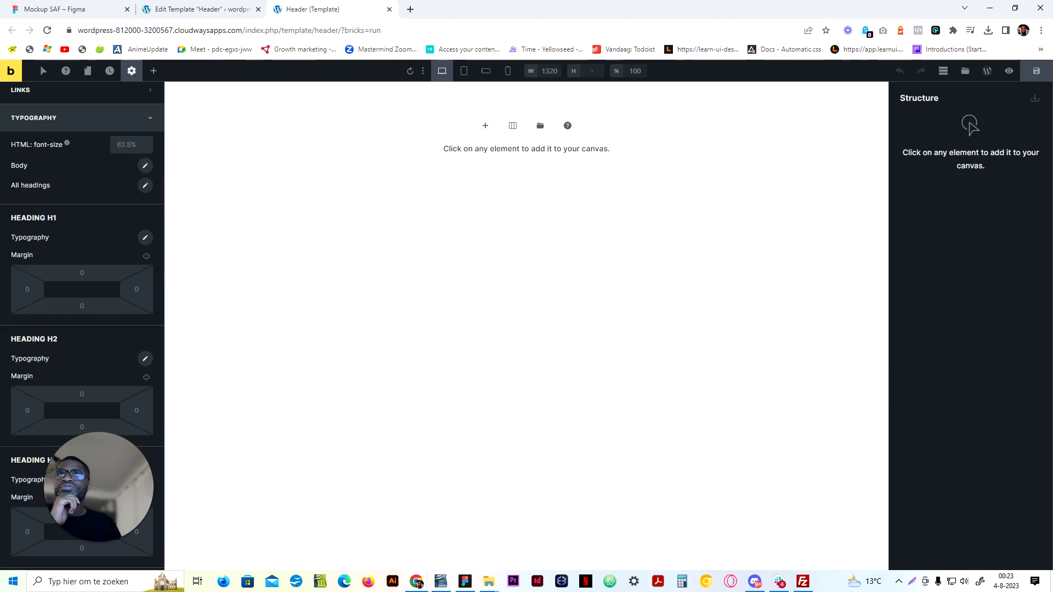
scroll(118, 311, up, 2)
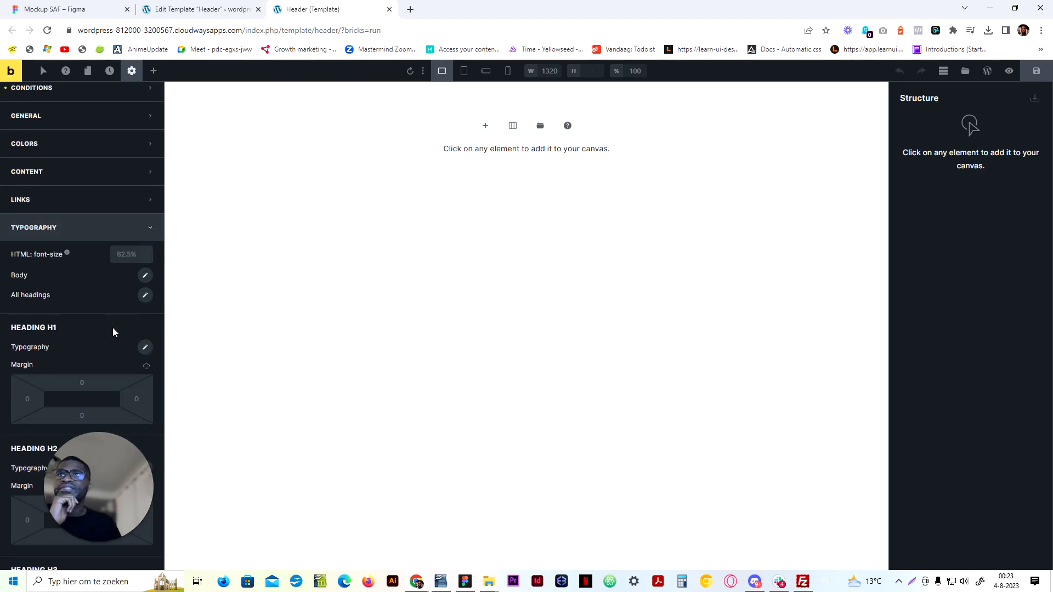
click(145, 279)
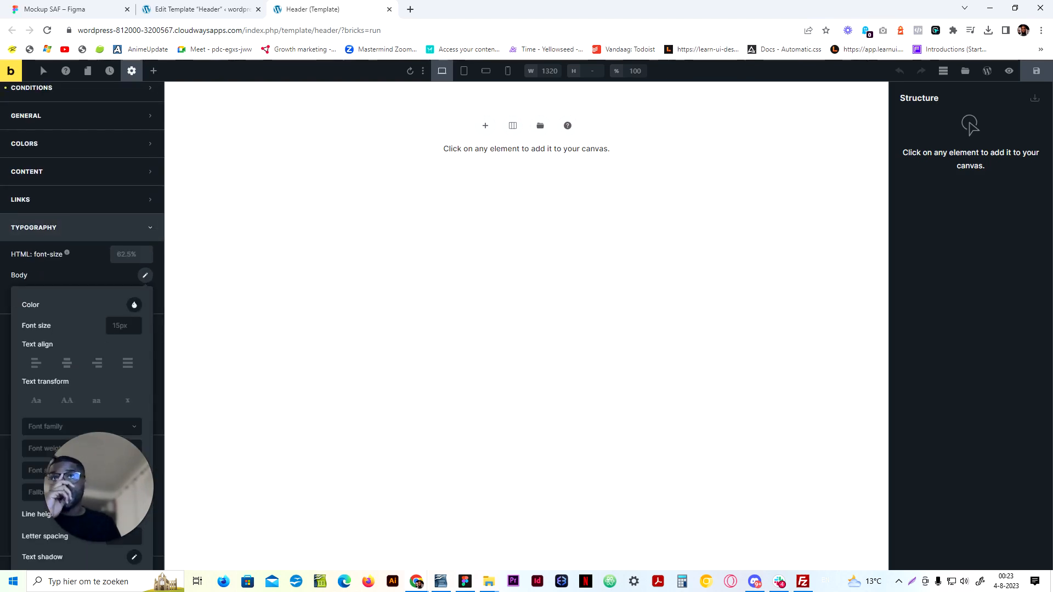
scroll(115, 328, down, 2)
click(84, 316)
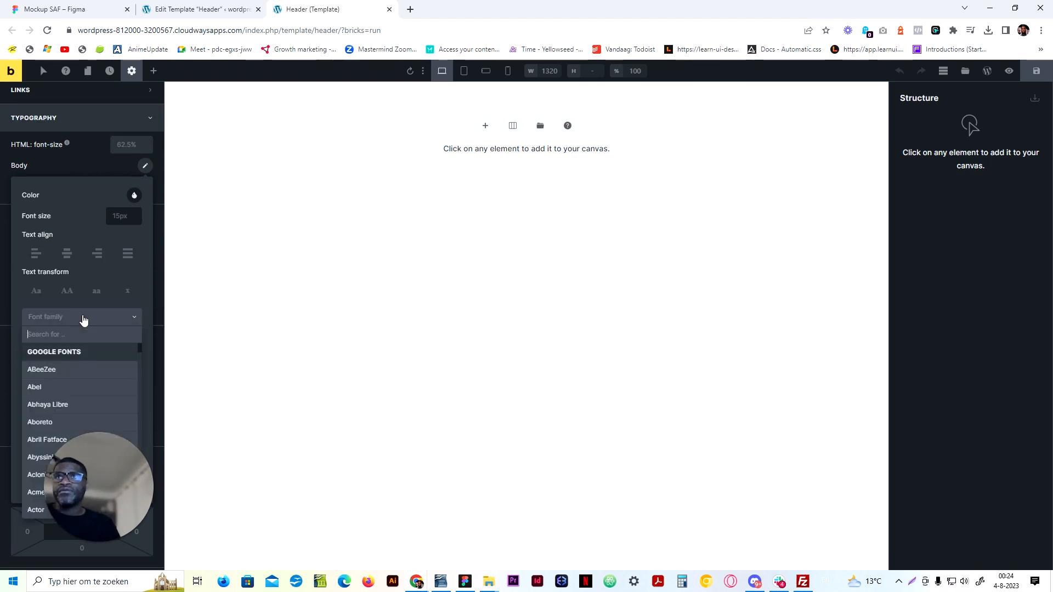
text(raleway)
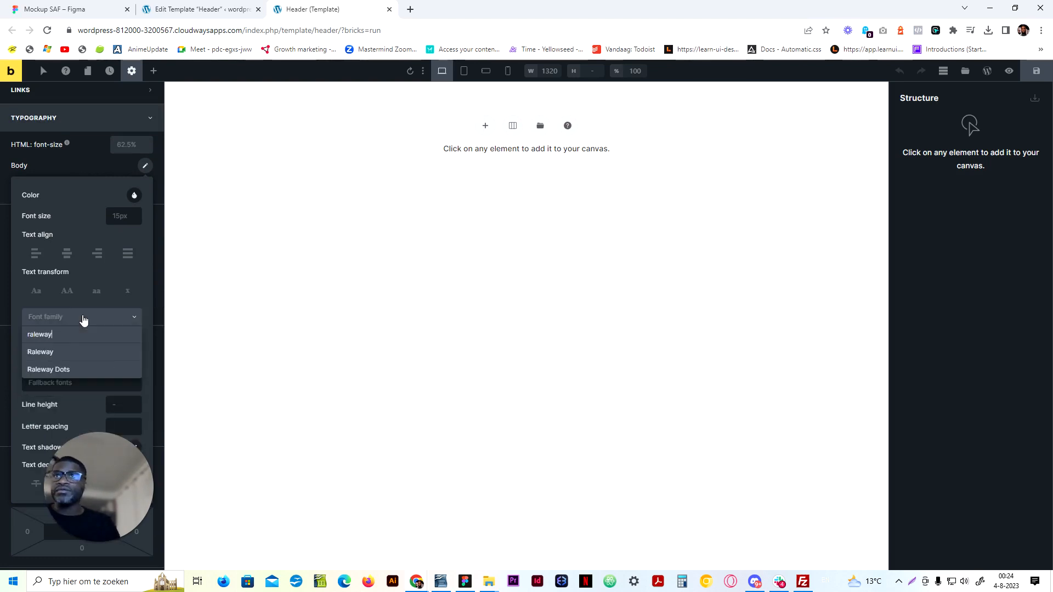
click(113, 353)
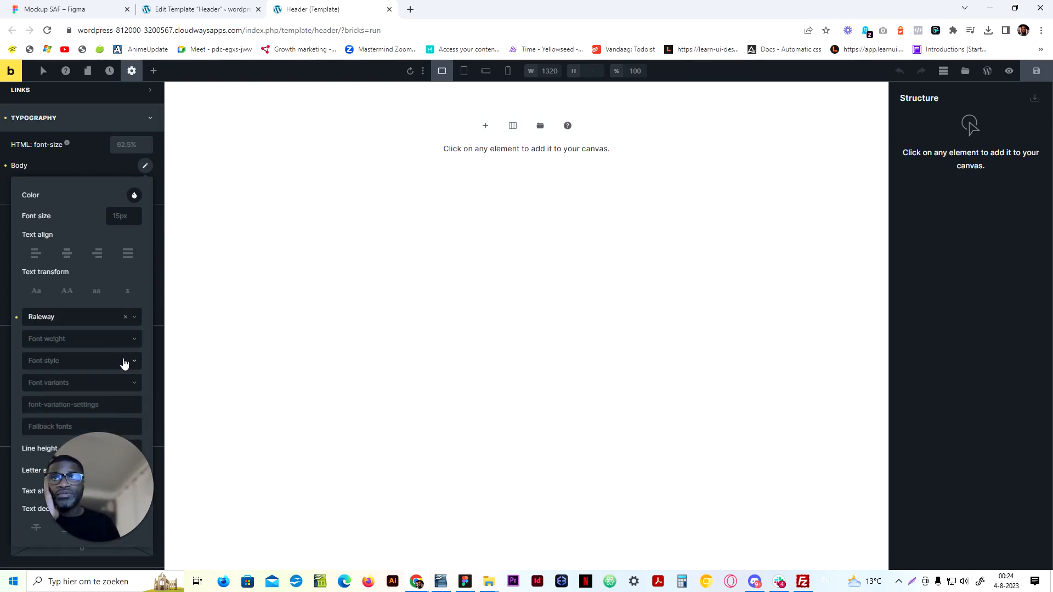
click(115, 167)
click(145, 166)
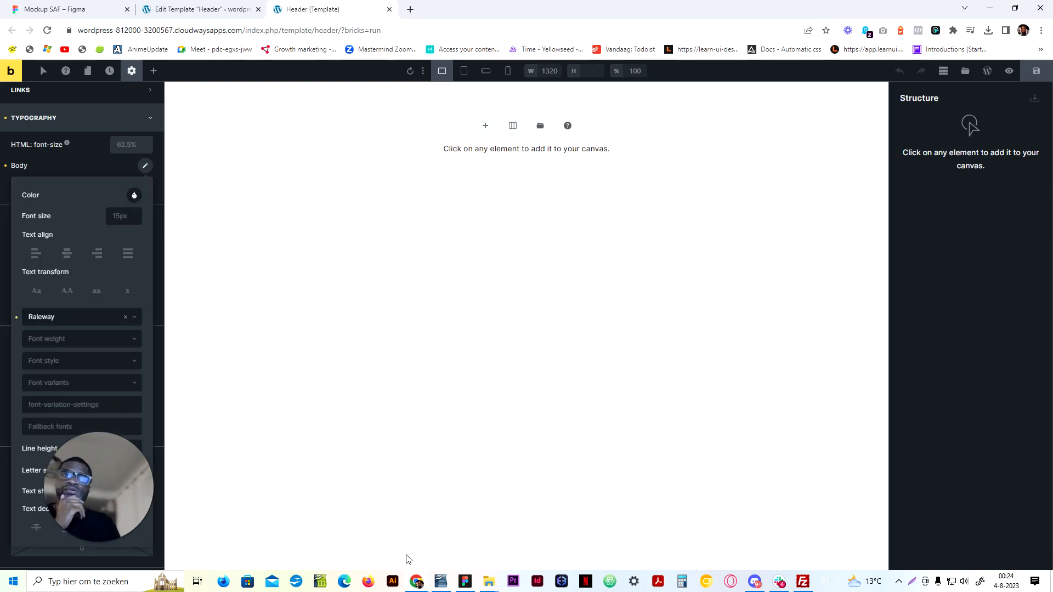
Check the hero text fills in the Figma mockup and set SAF Theme's body text color to the matching base dark palette color
click(91, 5)
click(354, 380)
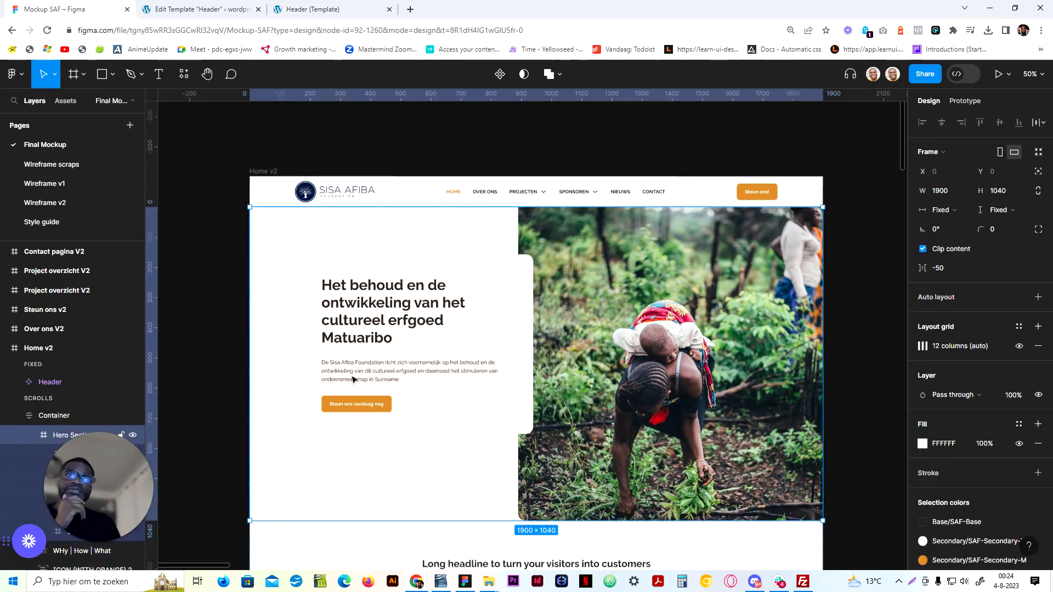
double_click(354, 380)
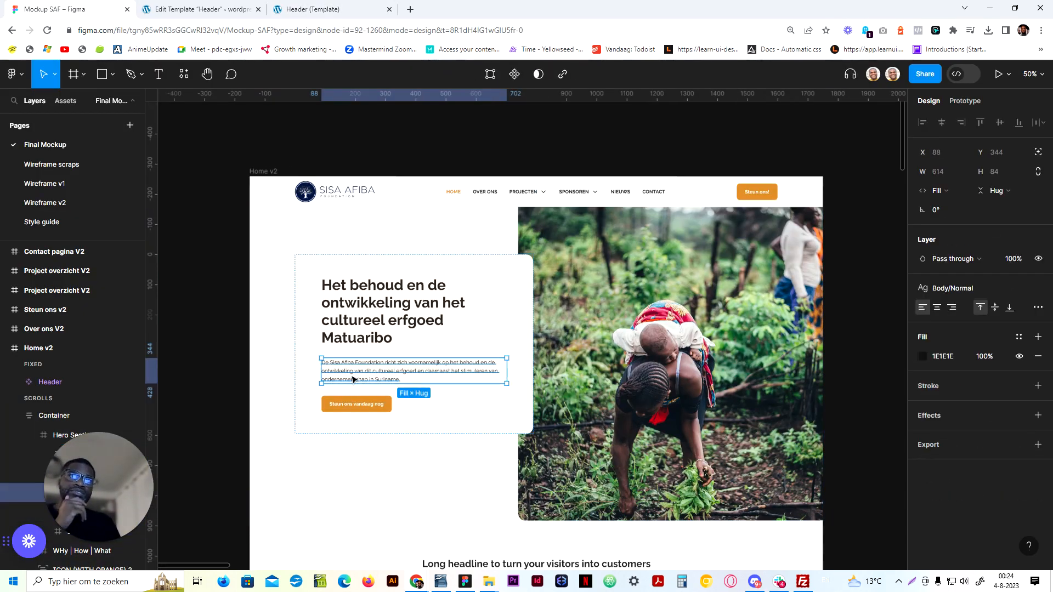
click(363, 328)
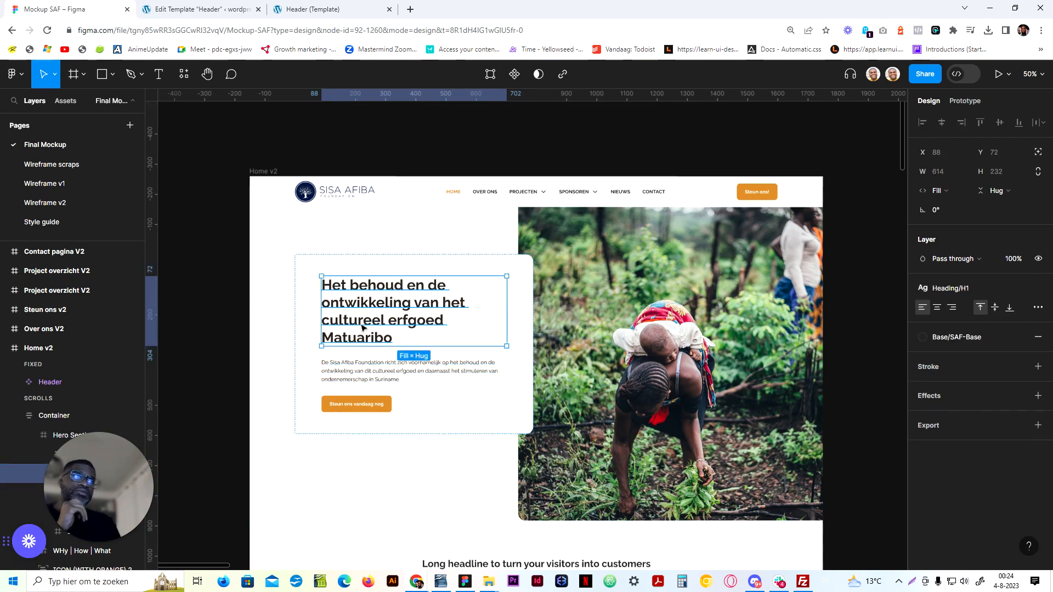
click(250, 7)
click(323, 9)
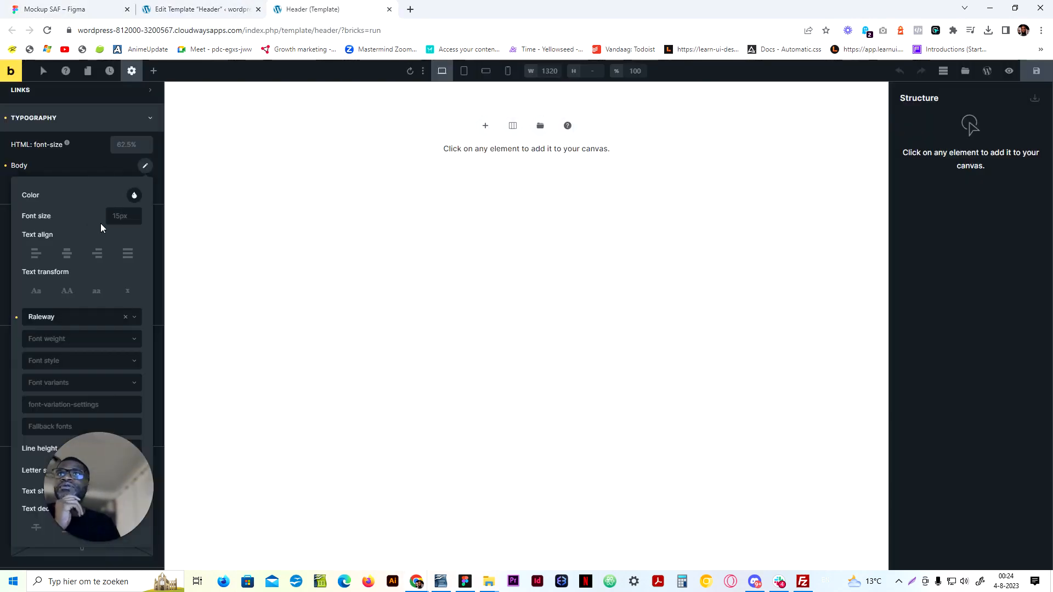
click(134, 197)
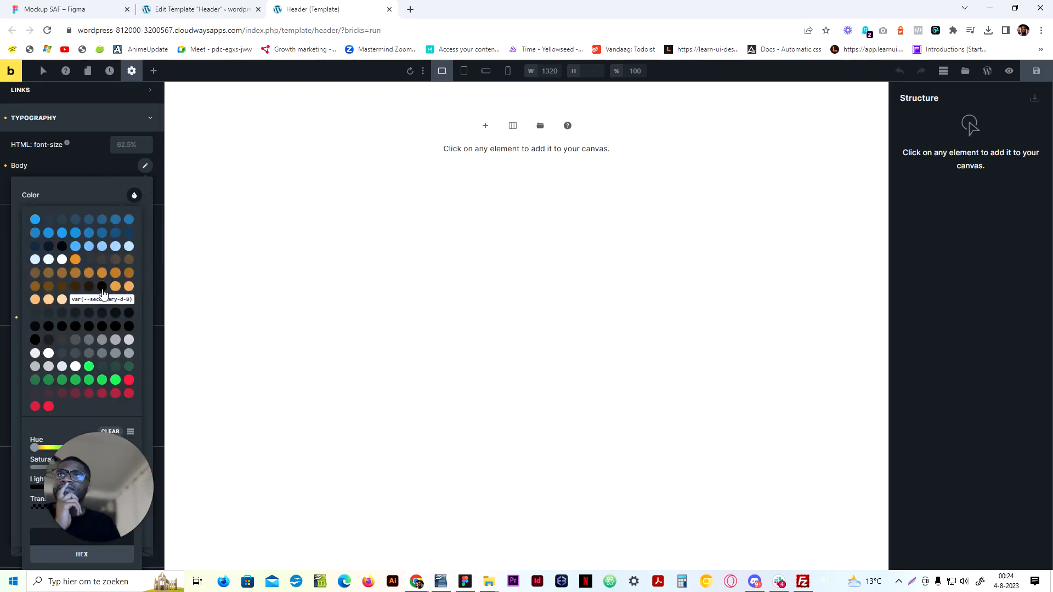
click(99, 6)
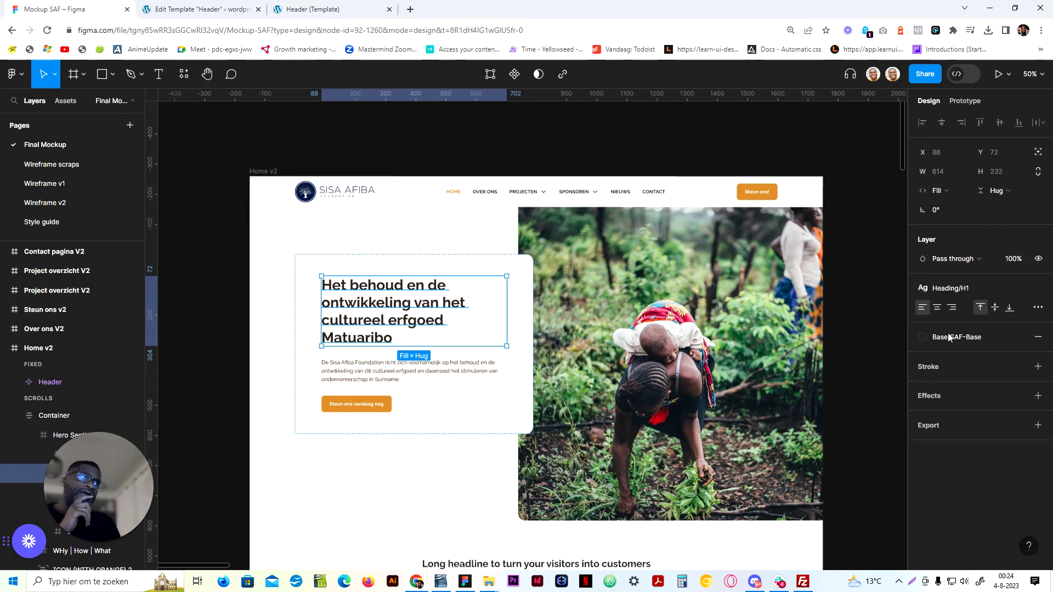
click(186, 6)
click(312, 4)
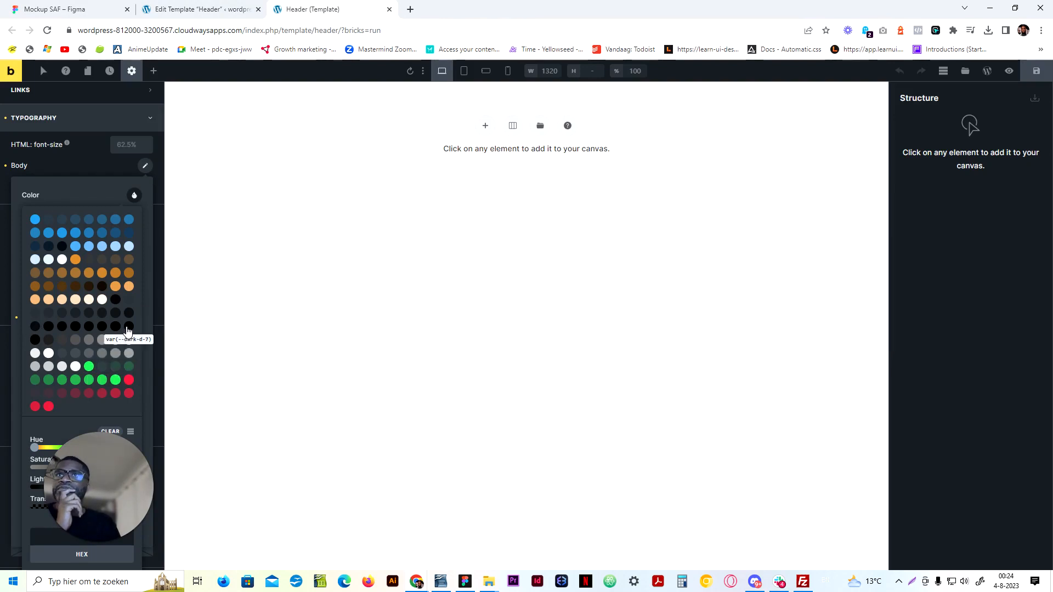
click(116, 297)
click(94, 157)
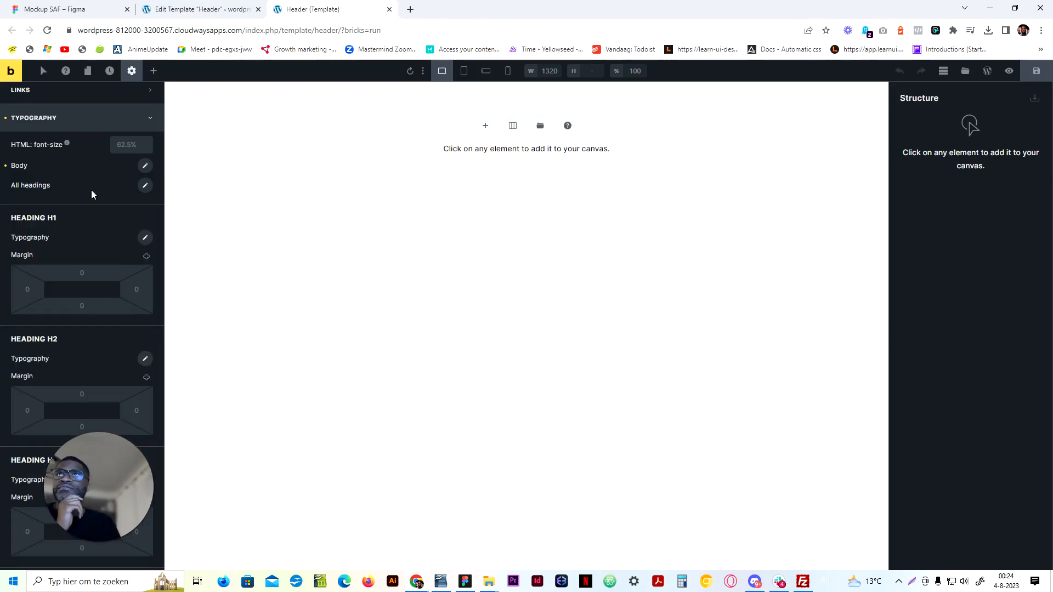
Compare SAF Theme's typography settings for all headings with the H1 text style in the Figma mockup
click(145, 185)
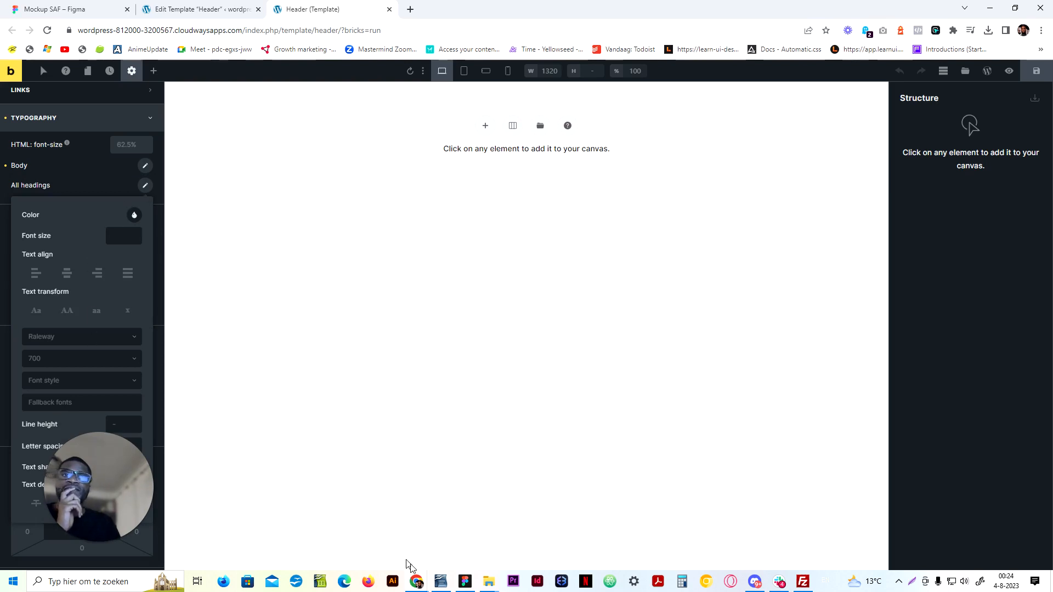
click(55, 10)
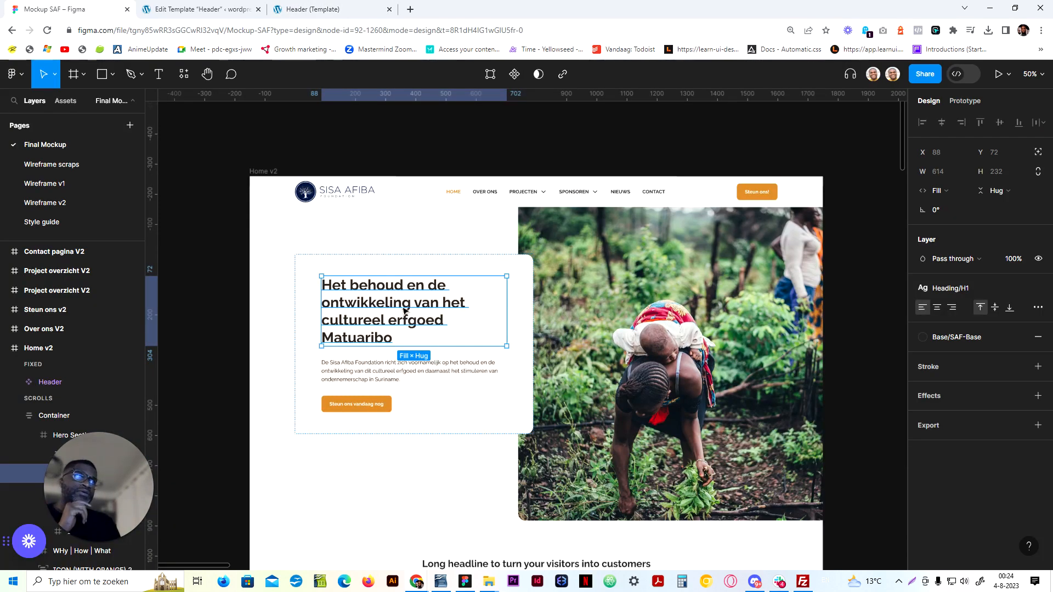
click(868, 185)
click(1039, 271)
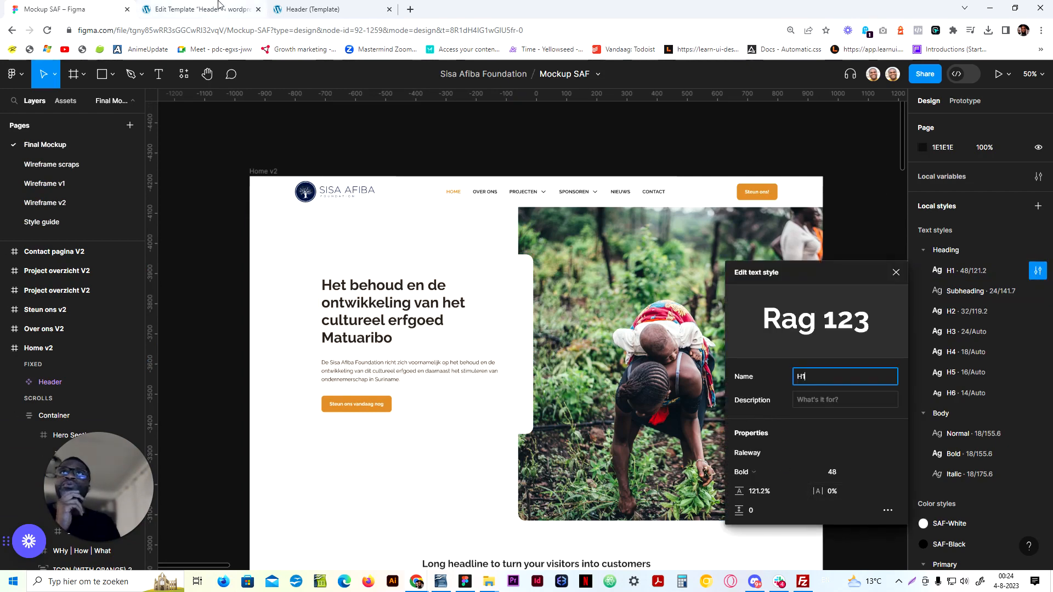
click(319, 10)
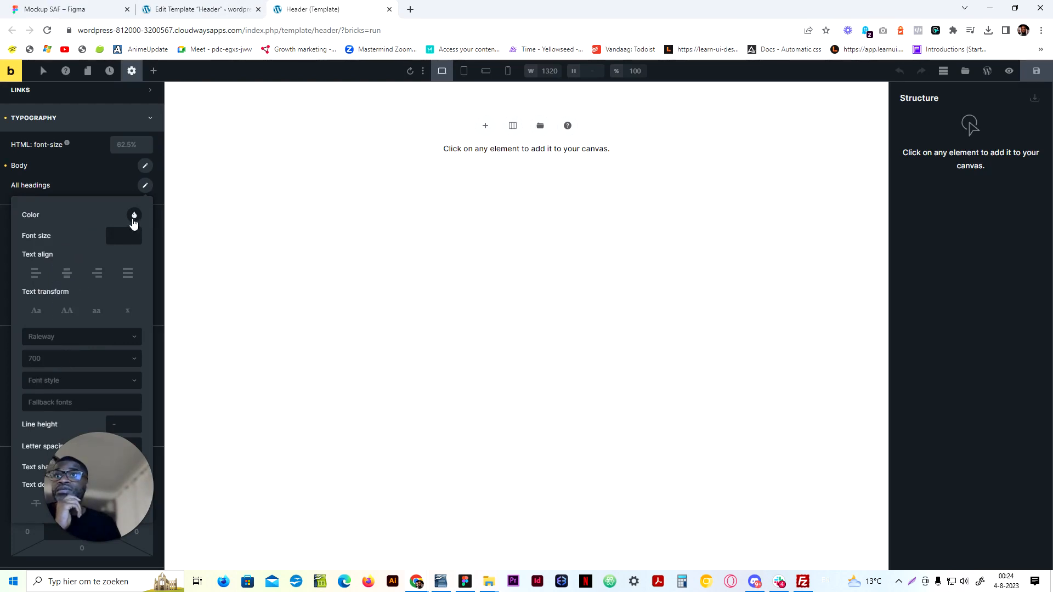
click(93, 180)
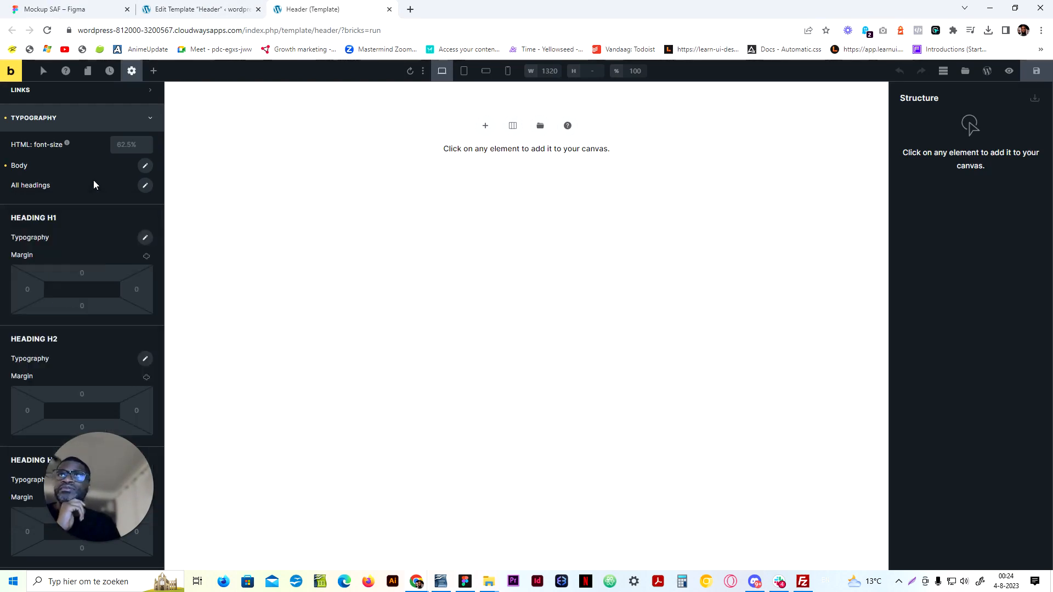
Close the typography settings, look over the remaining theme style sections and save the Header template's changes
click(75, 117)
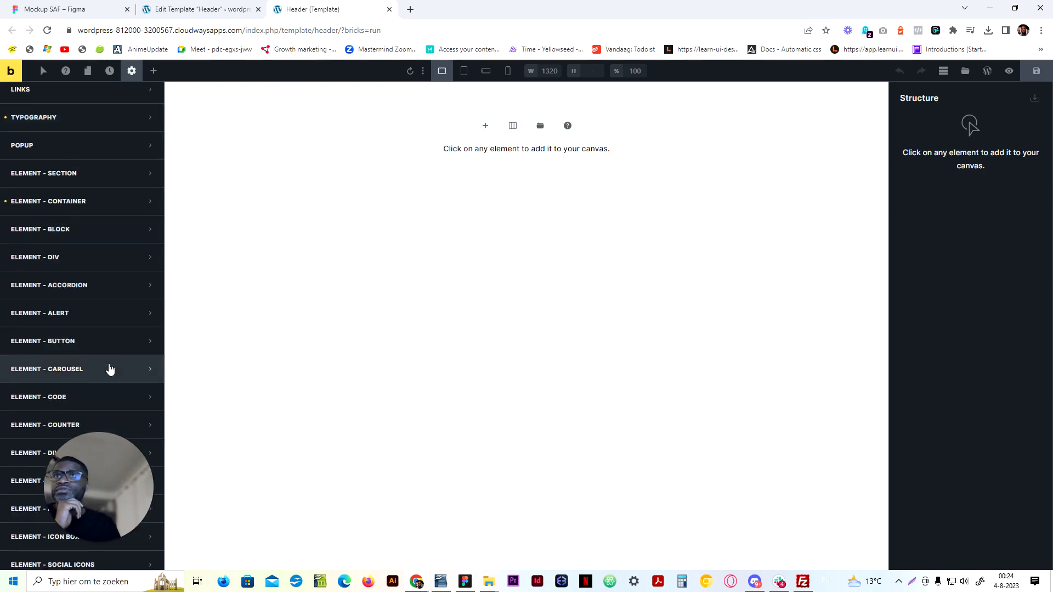
scroll(113, 362, down, 3)
scroll(112, 351, up, 7)
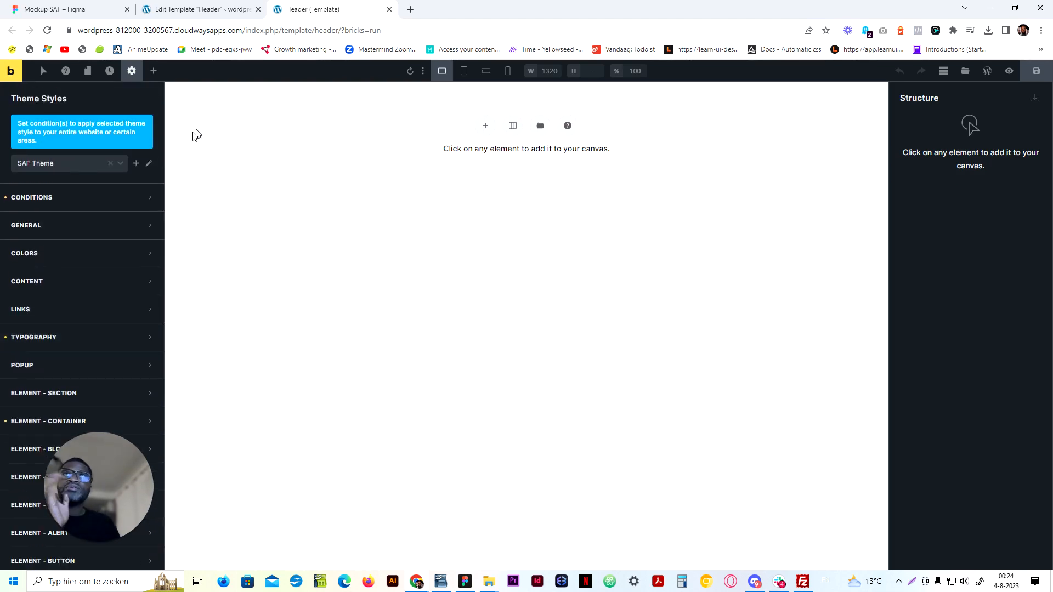
click(1037, 71)
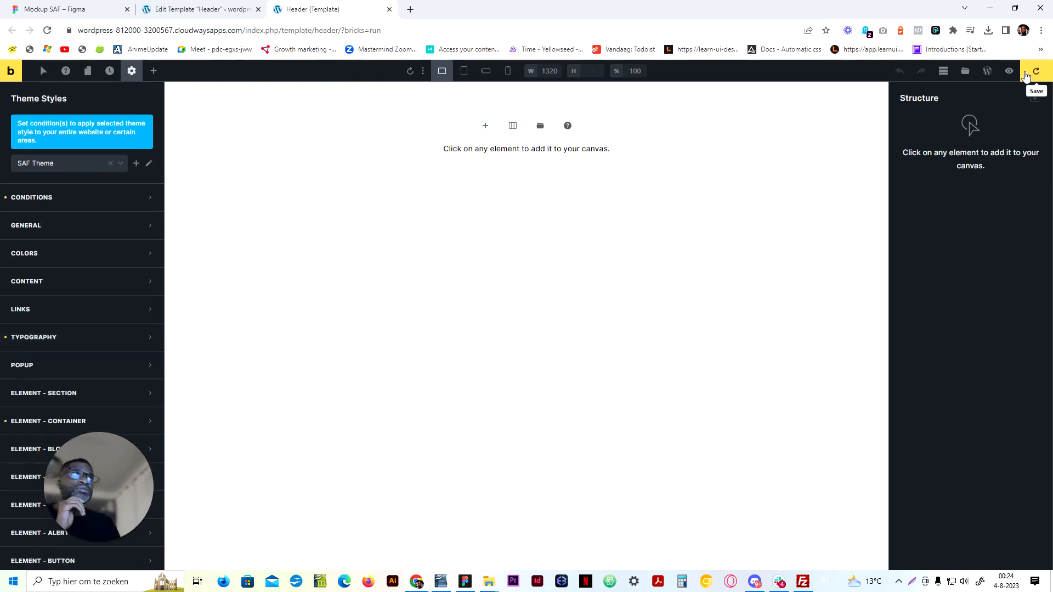
Set the Header template's display condition to Entire website
click(132, 72)
click(60, 181)
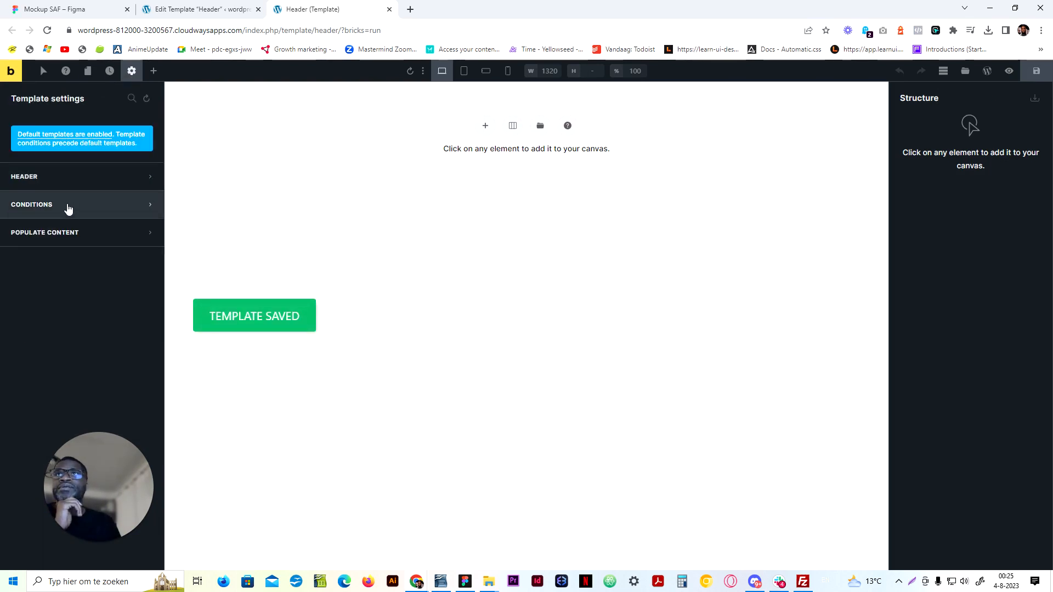
click(66, 206)
click(82, 261)
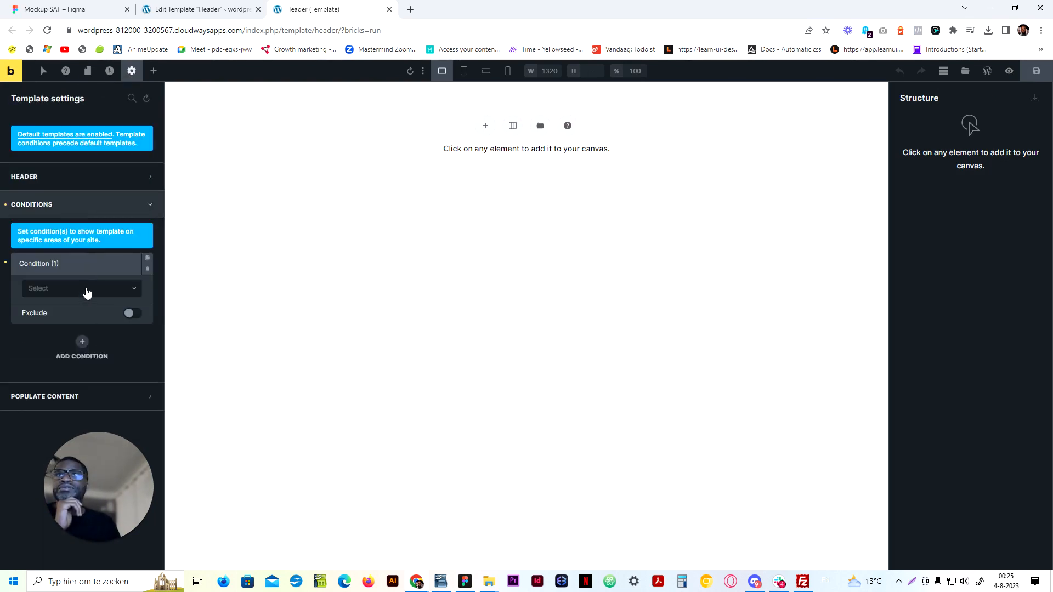
click(87, 291)
click(65, 301)
click(72, 294)
click(67, 305)
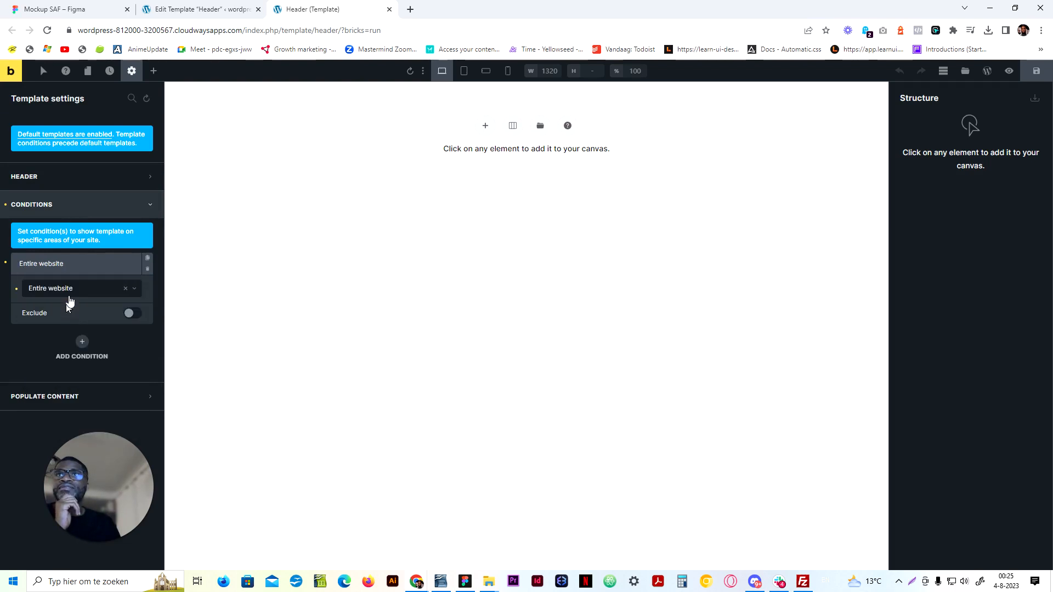
Enable Sticky header and Sticky on scroll in the template's header settings
click(85, 204)
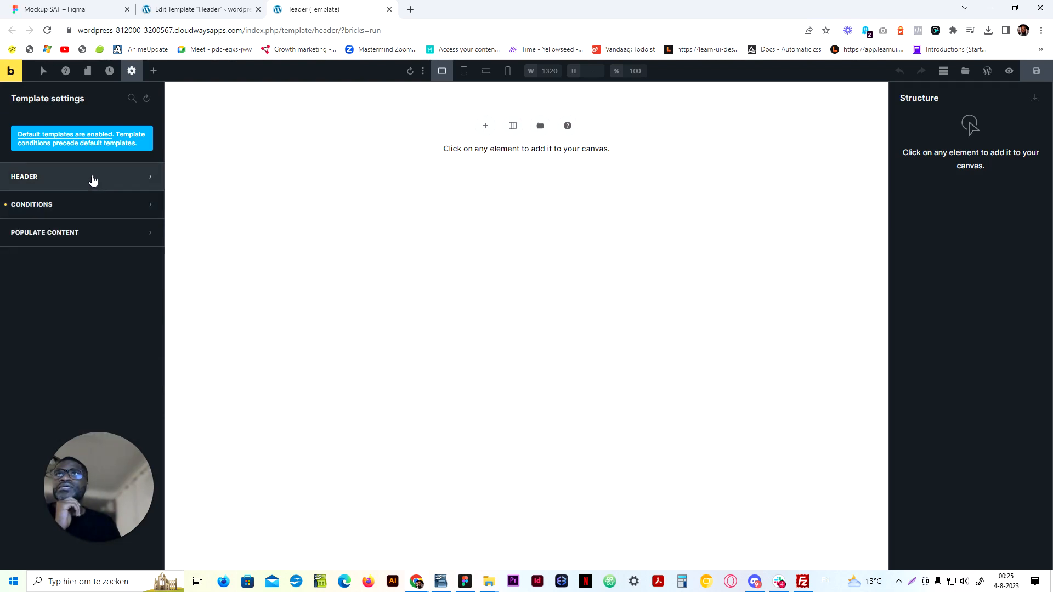
click(93, 178)
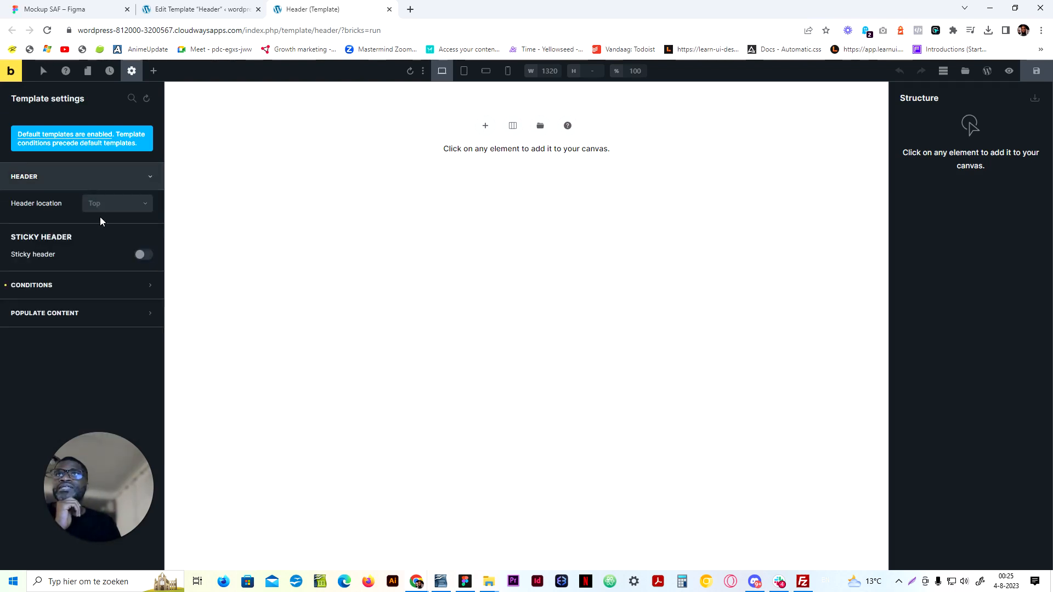
click(144, 255)
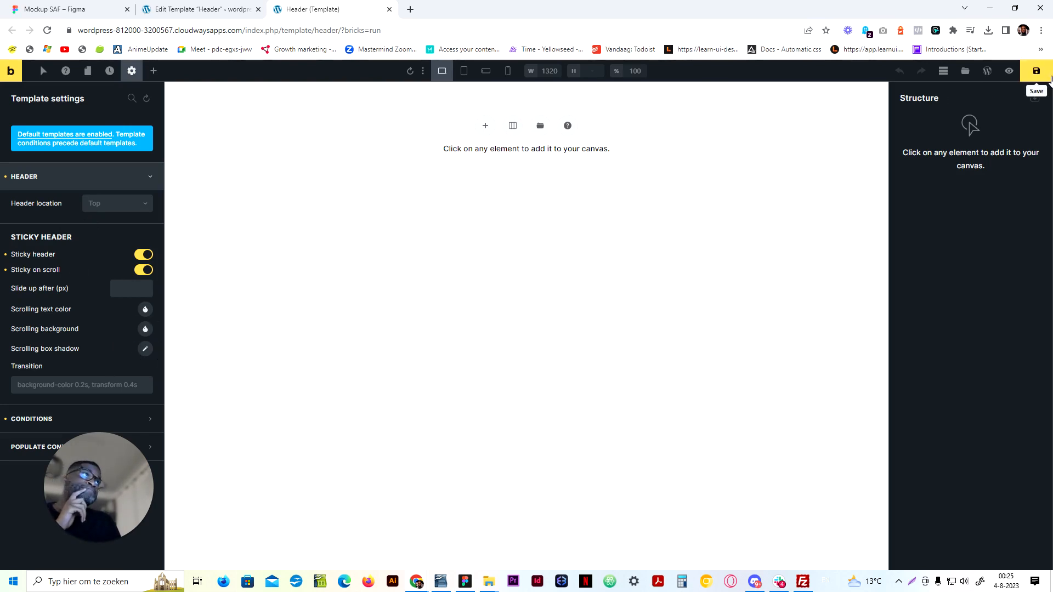
Open the remote template library, then switch to the Figma mockup and examine the Home v2 header's layout
click(963, 73)
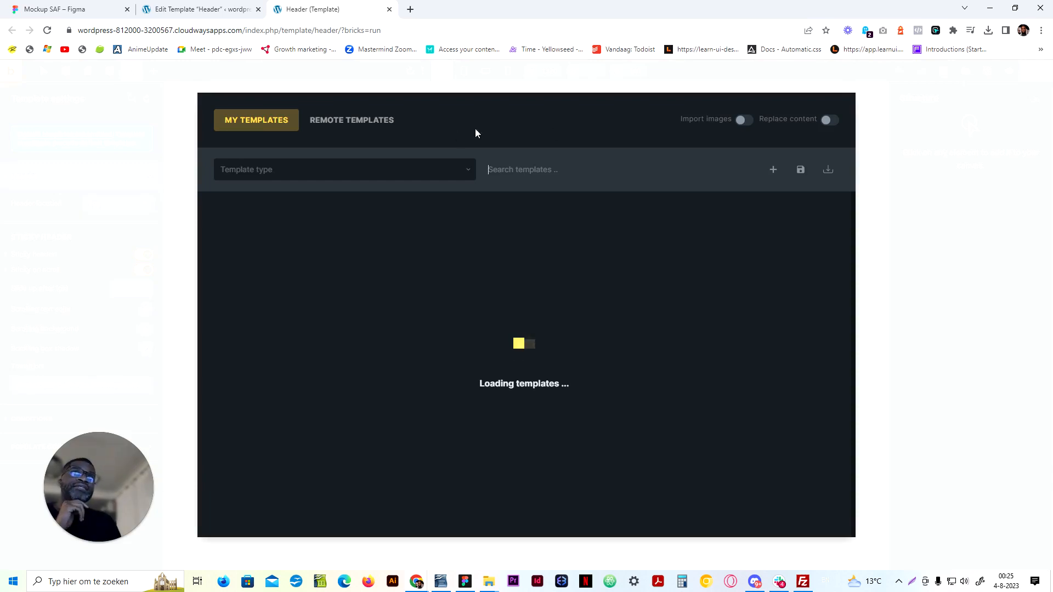
click(346, 130)
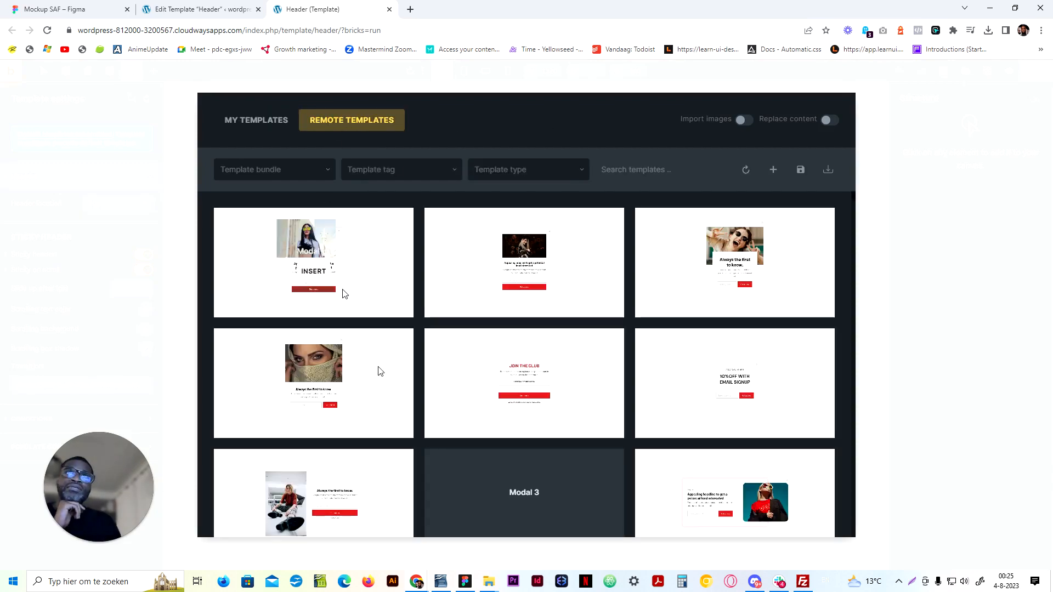
click(55, 8)
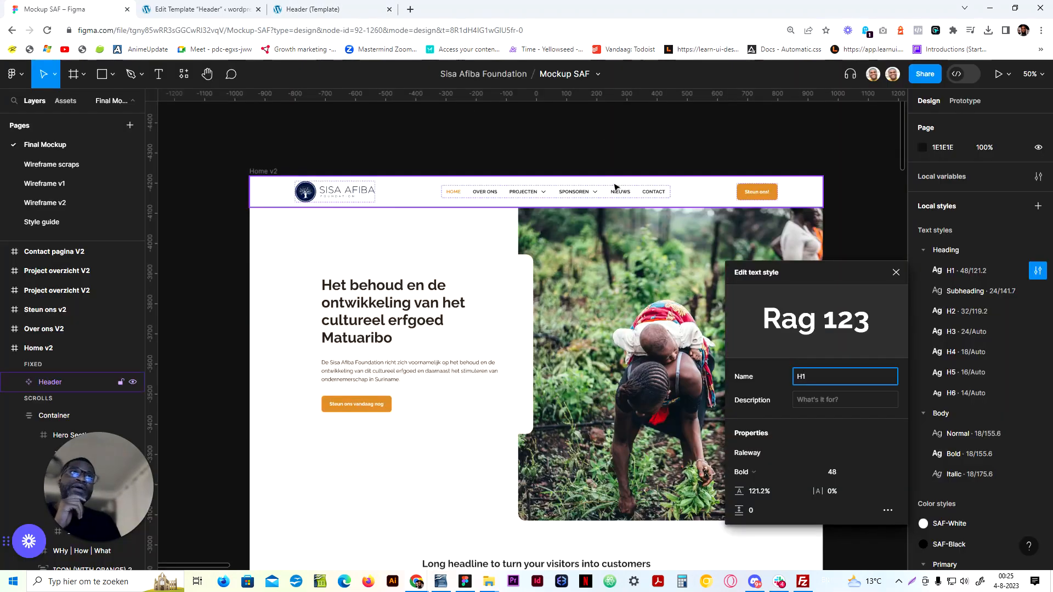
click(616, 187)
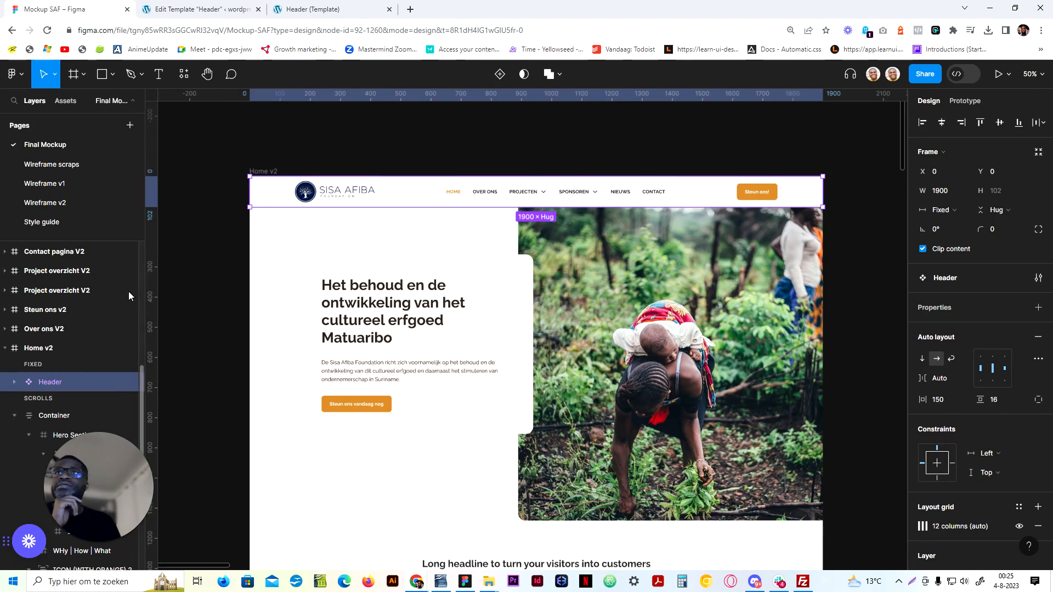
click(14, 383)
click(14, 384)
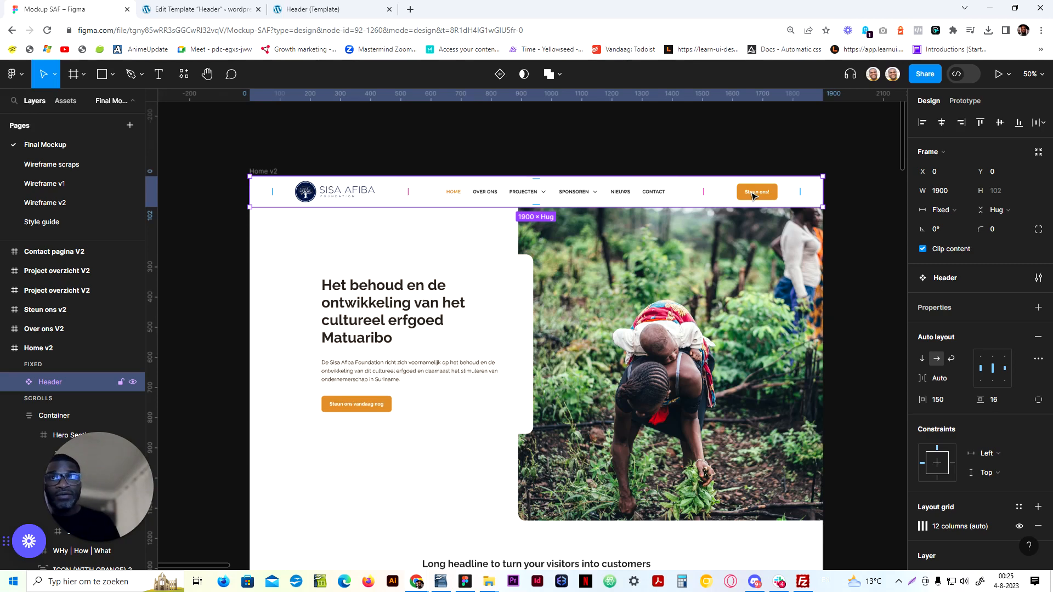
Switch back to the Header template in Bricks and filter the remote templates by the Header bundle
click(220, 9)
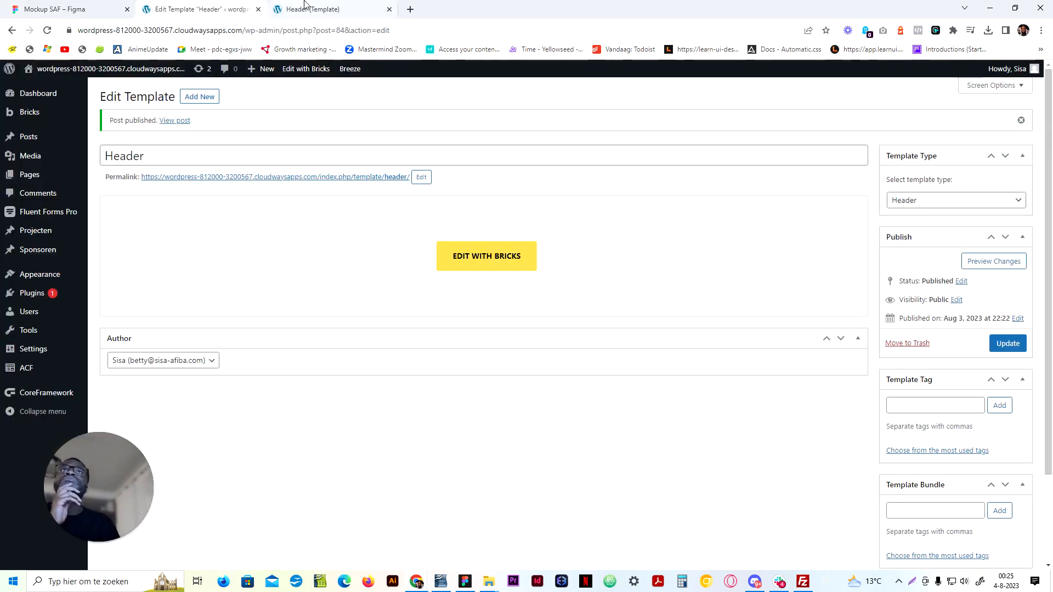
click(310, 10)
click(302, 171)
scroll(268, 296, down, 4)
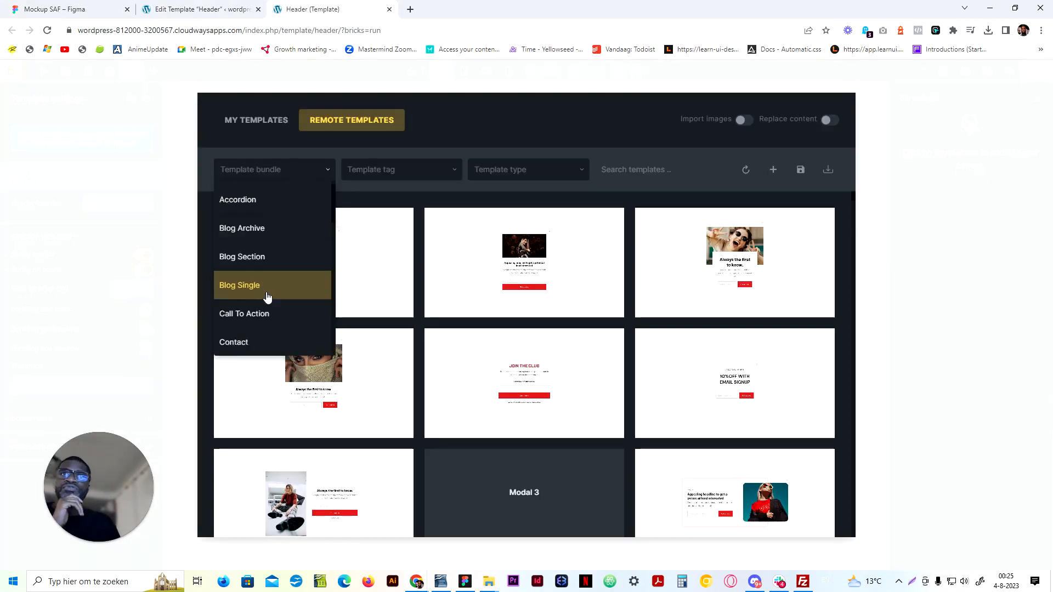
scroll(268, 297, down, 2)
click(252, 240)
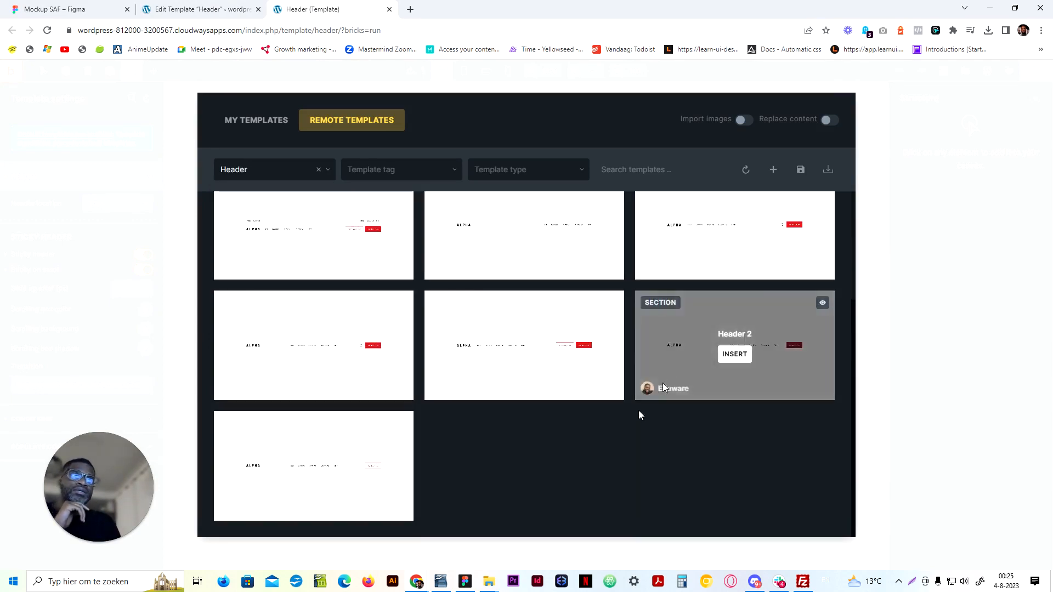
Browse the header designs and insert the Header 1 template onto the canvas
mouse_move(299, 430)
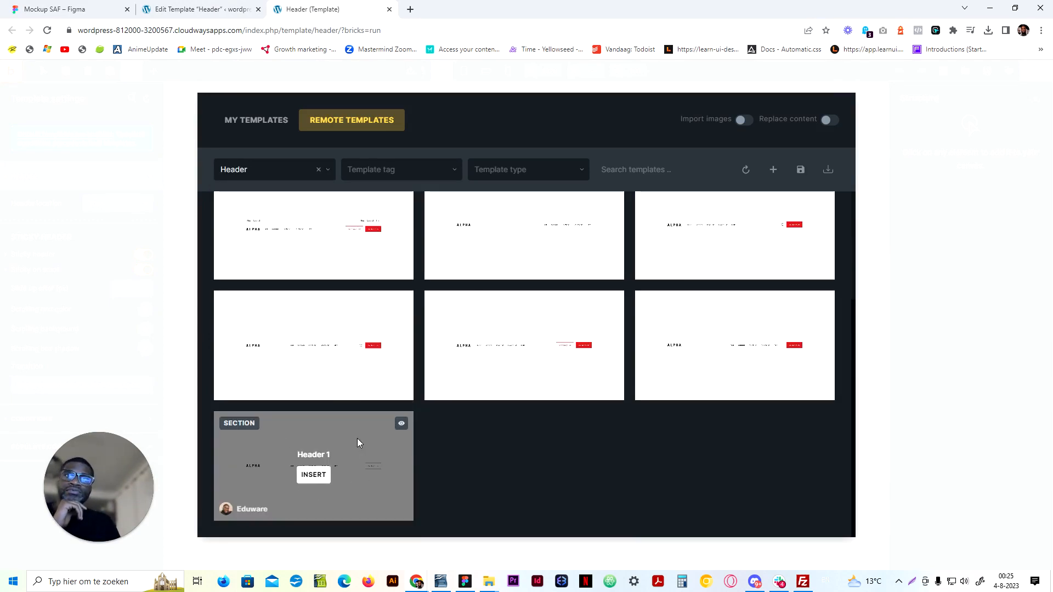
scroll(343, 472, up, 3)
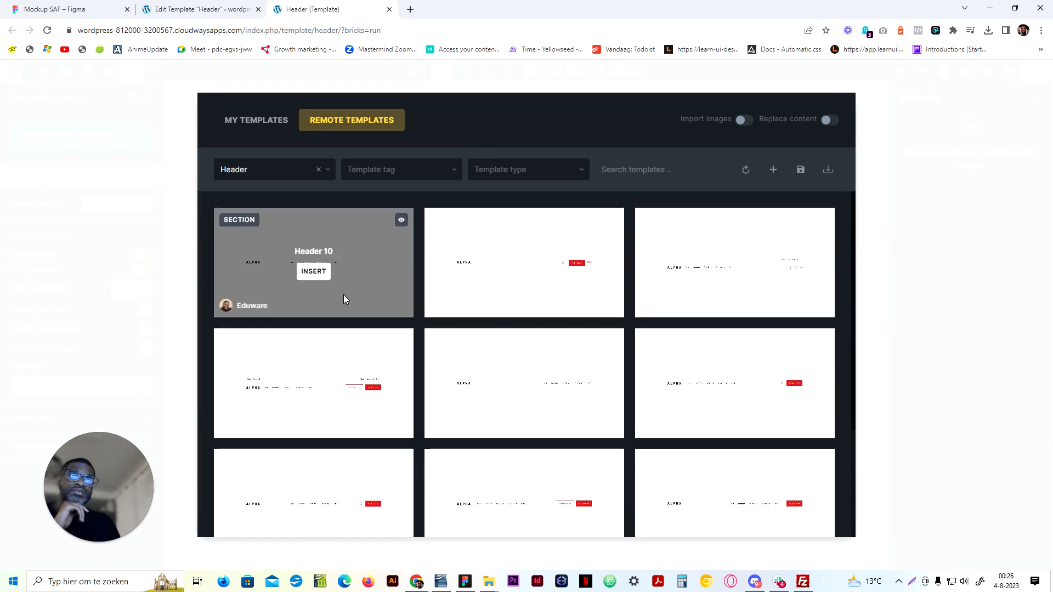
scroll(332, 396, down, 3)
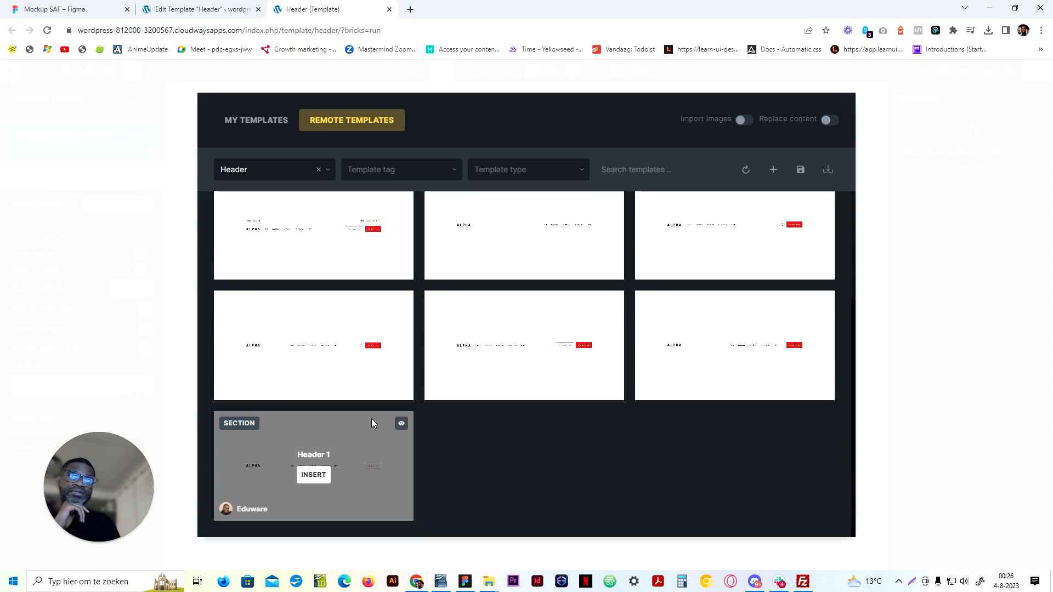
click(319, 476)
click(571, 245)
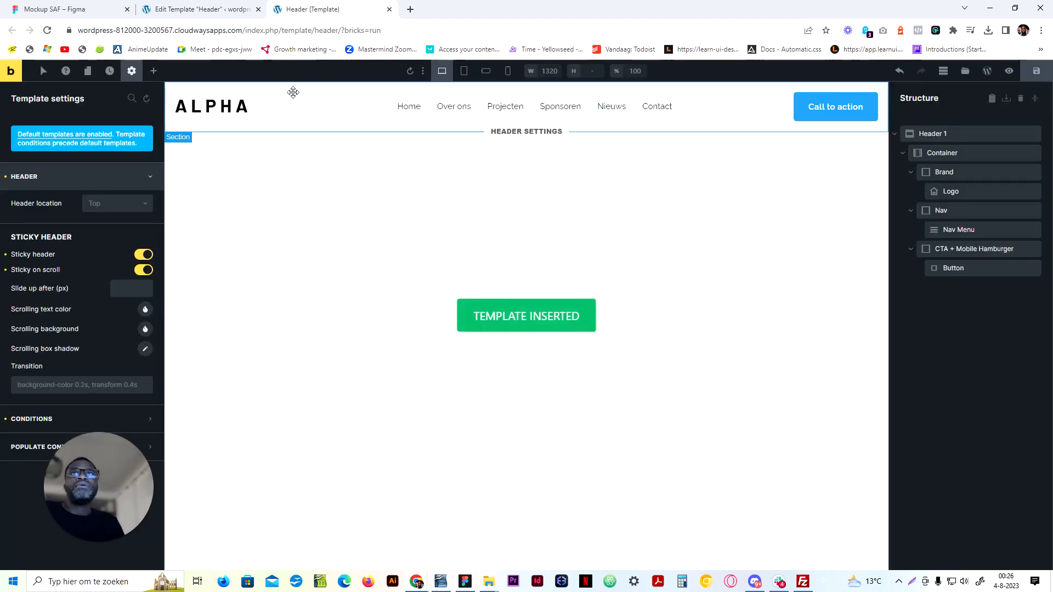
Compare the inserted header with the Home v2 header in the Figma mockup
click(77, 9)
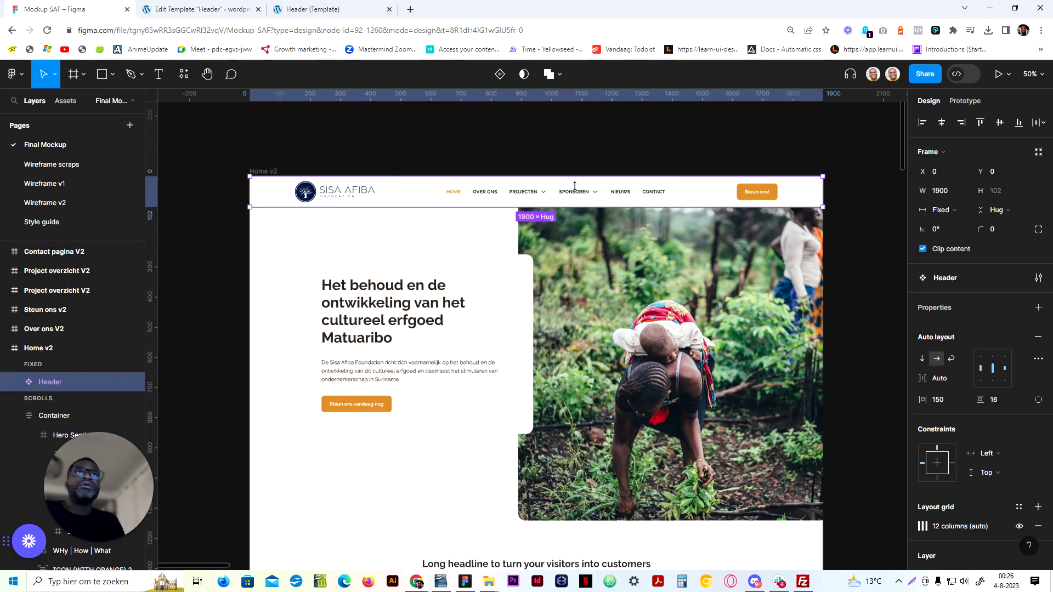
click(222, 268)
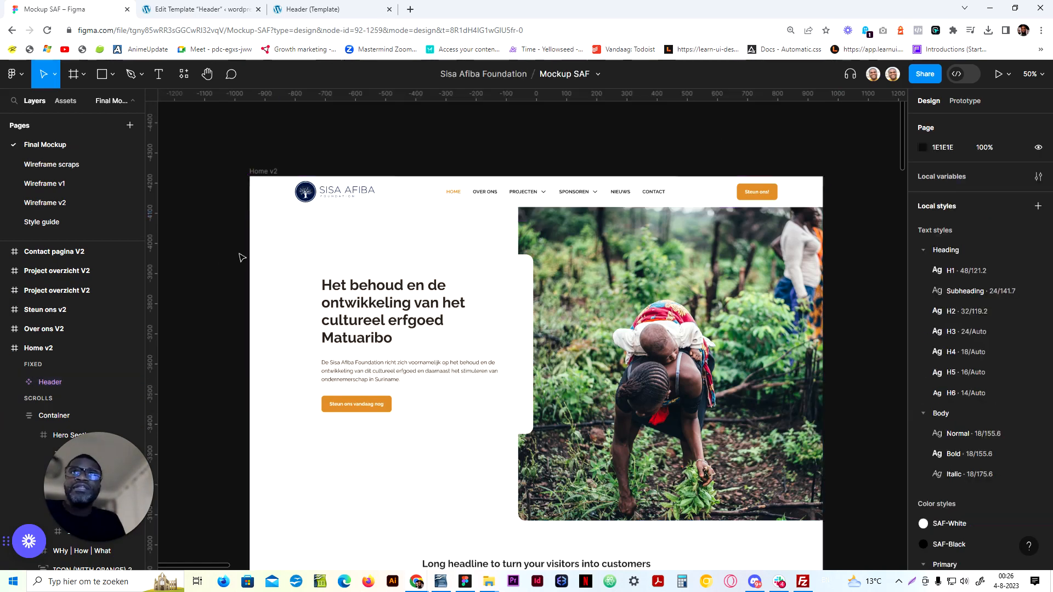
click(231, 8)
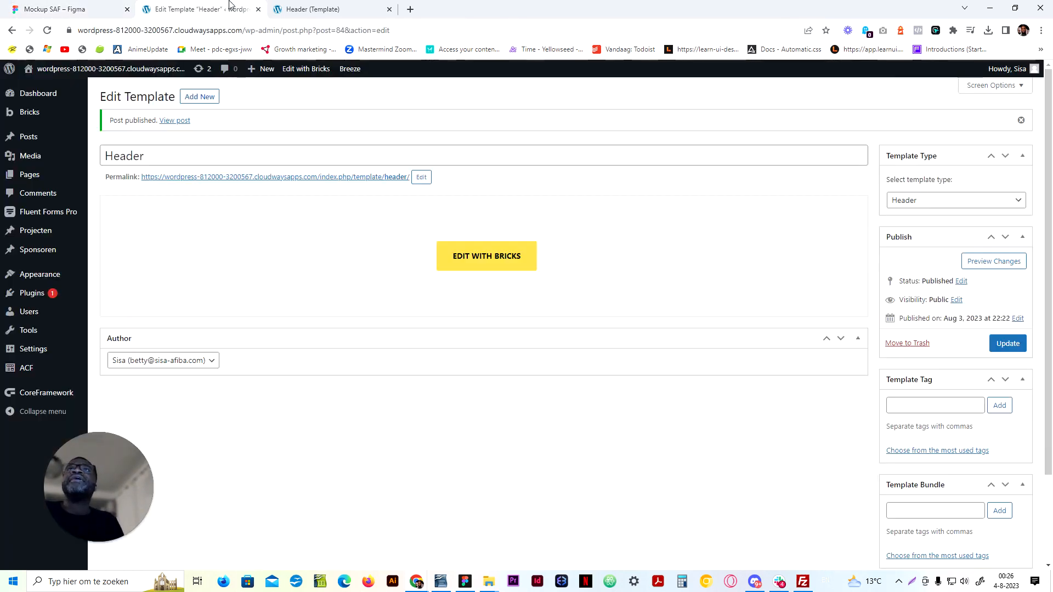
Return to the Bricks builder and add the shadow-1 class to the Header 1 section
click(313, 9)
click(291, 100)
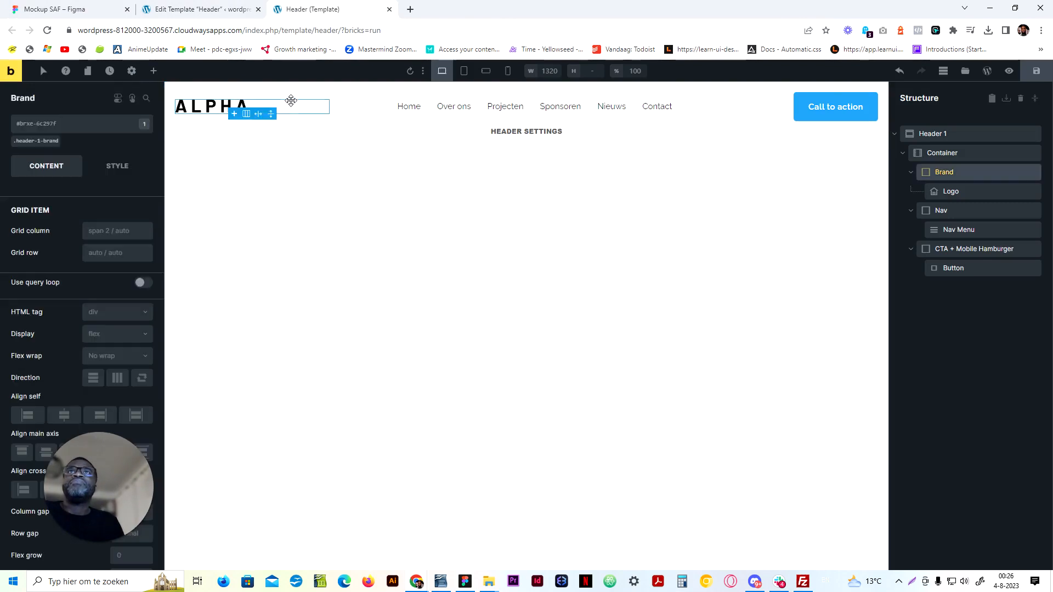
click(322, 89)
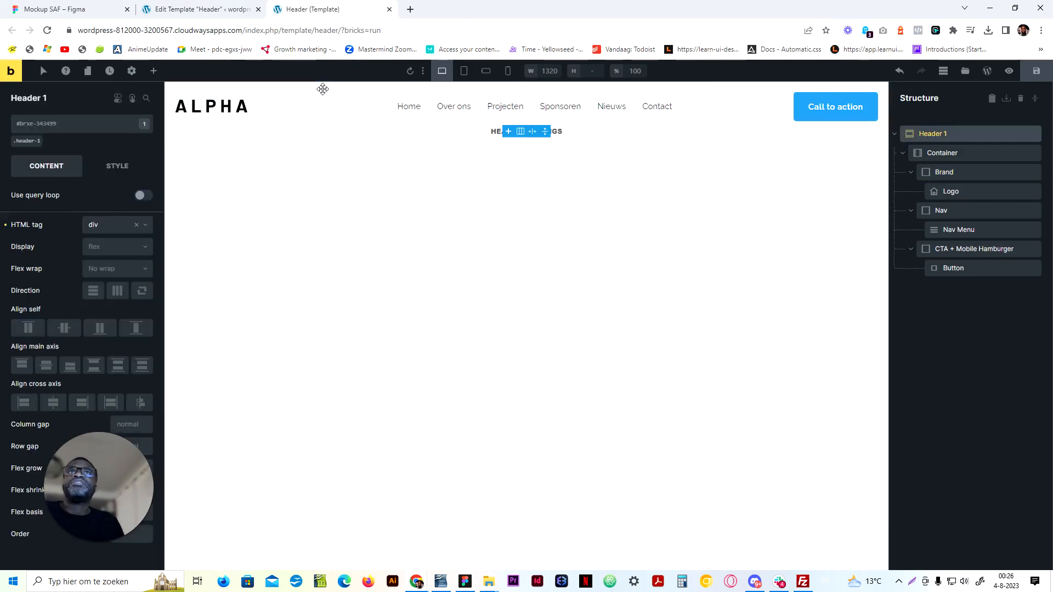
click(26, 143)
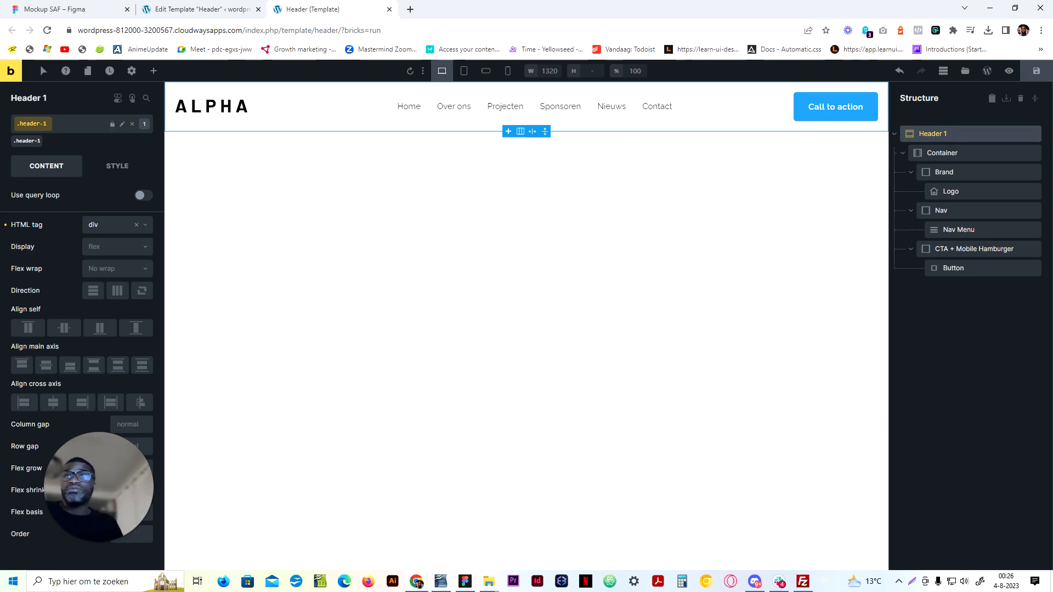
click(79, 122)
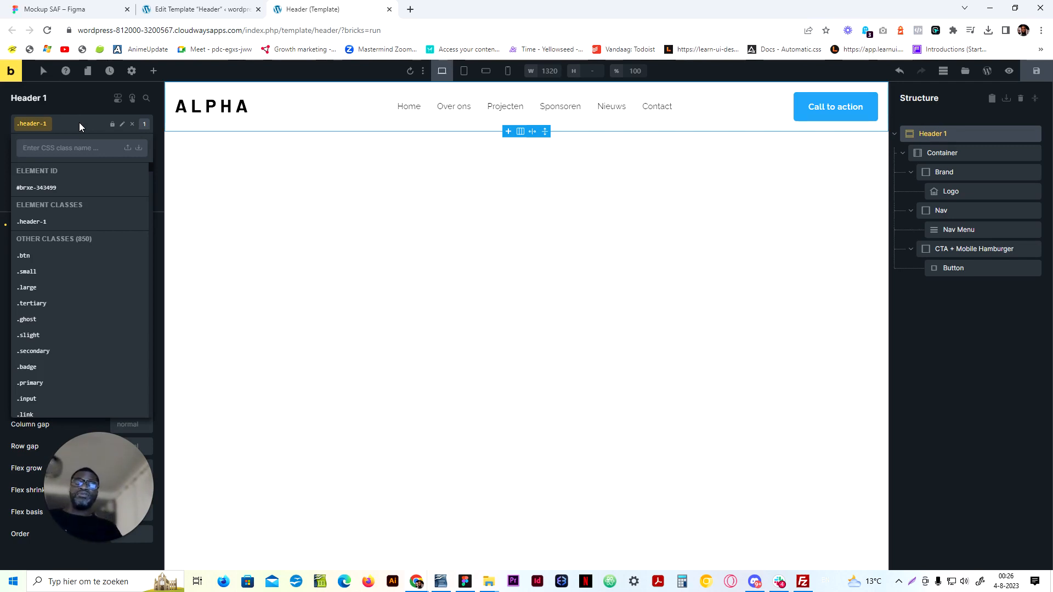
text(shadow-1)
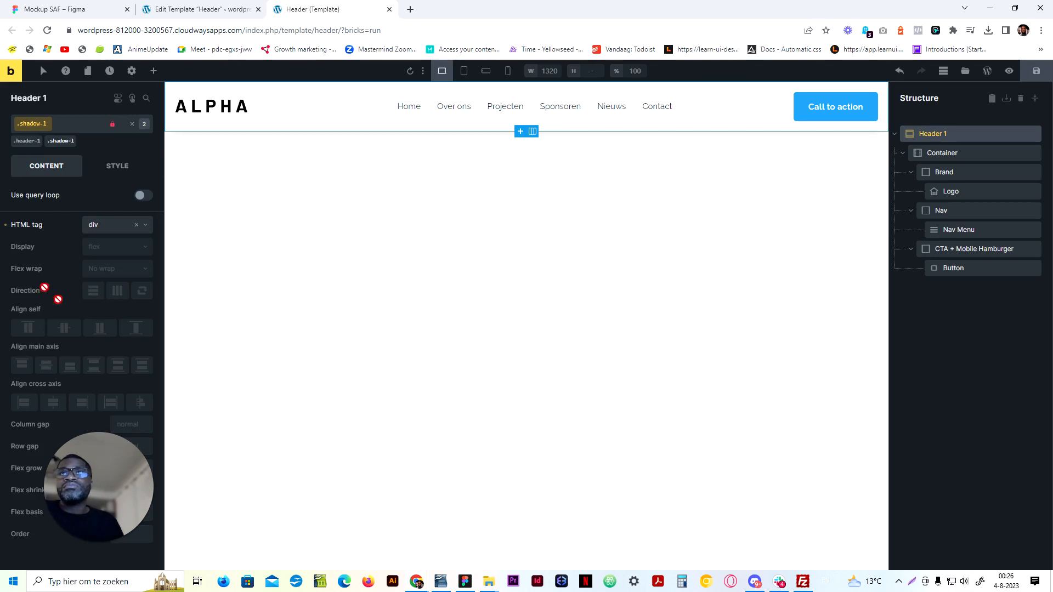
Try to set the box-shadow colour of the header-1 class to var(--shadow-l)
click(22, 142)
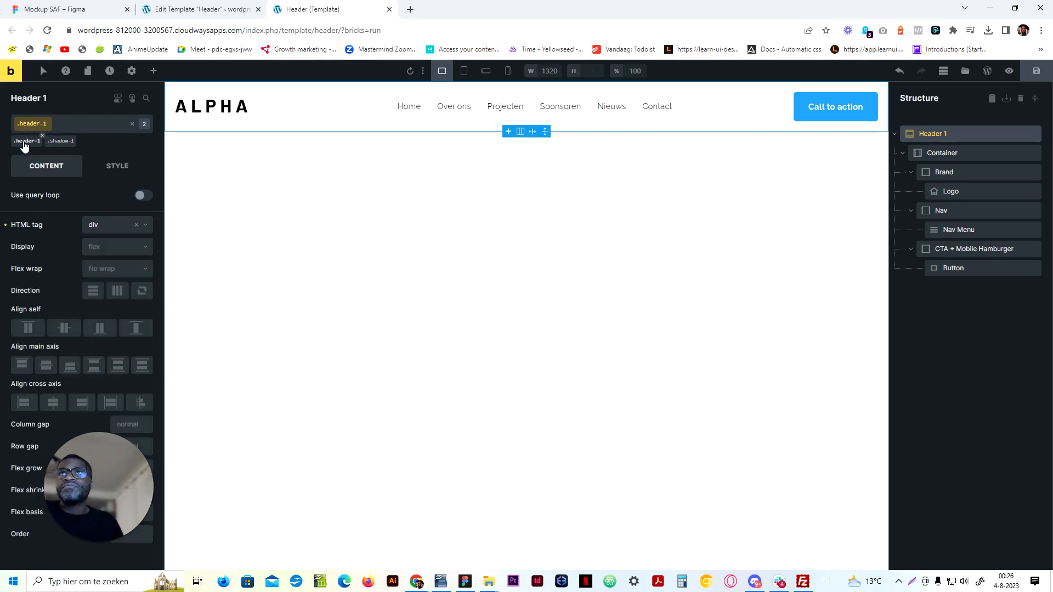
click(110, 175)
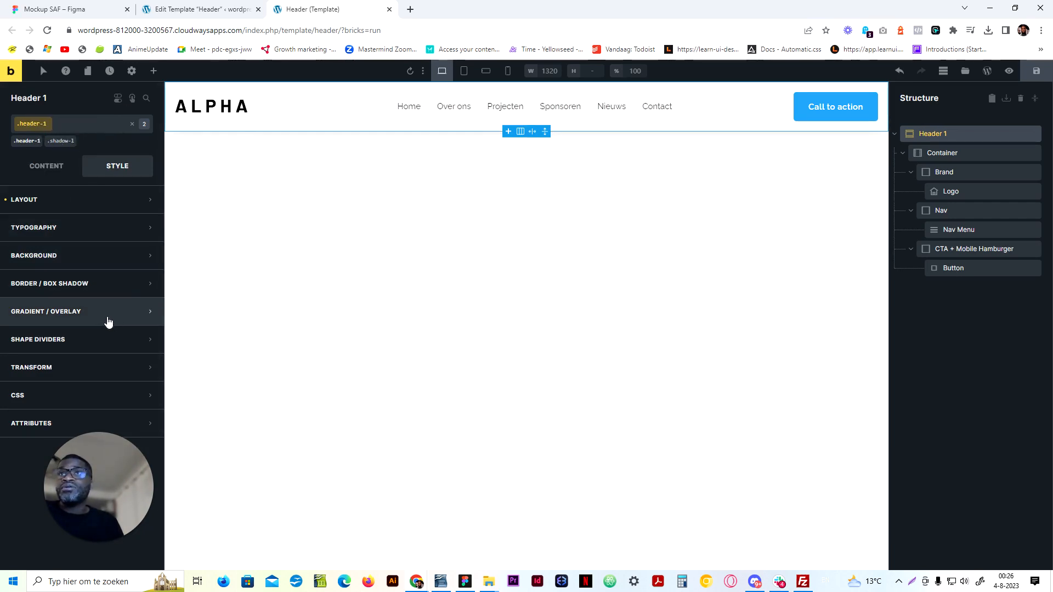
click(114, 293)
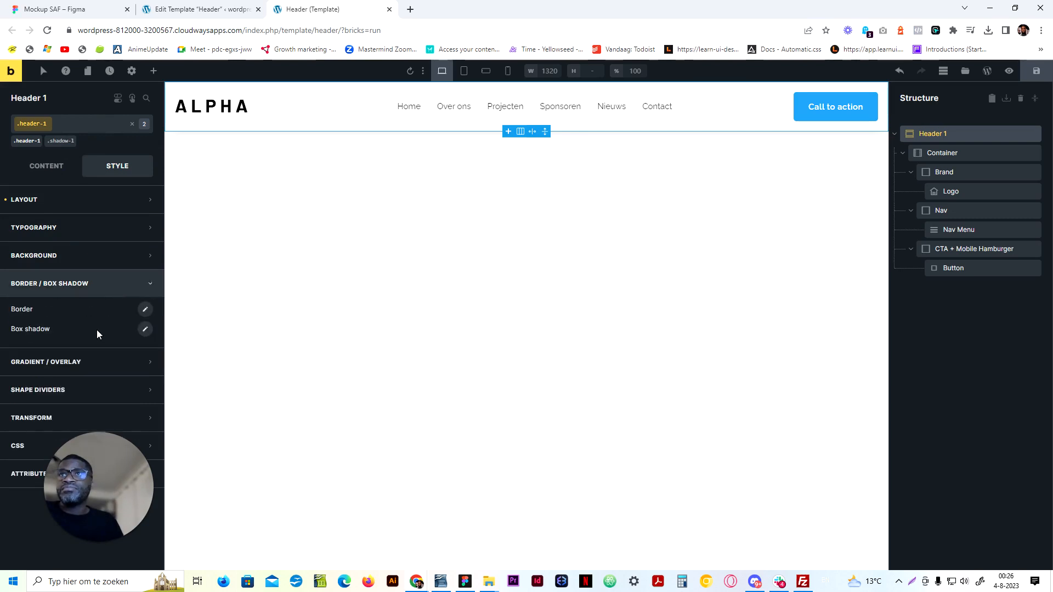
click(145, 330)
click(135, 408)
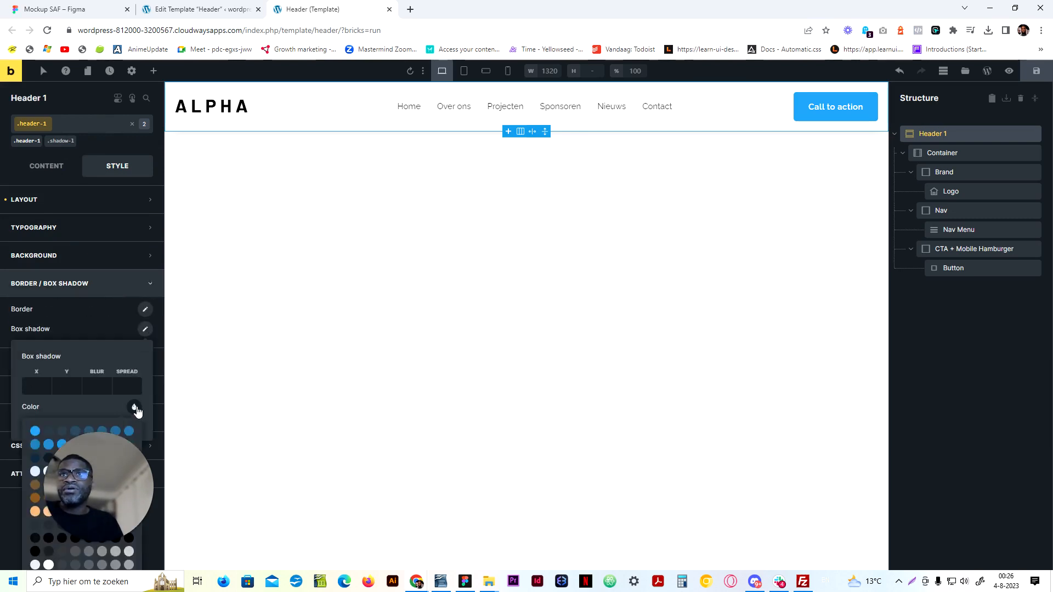
scroll(138, 409, down, 5)
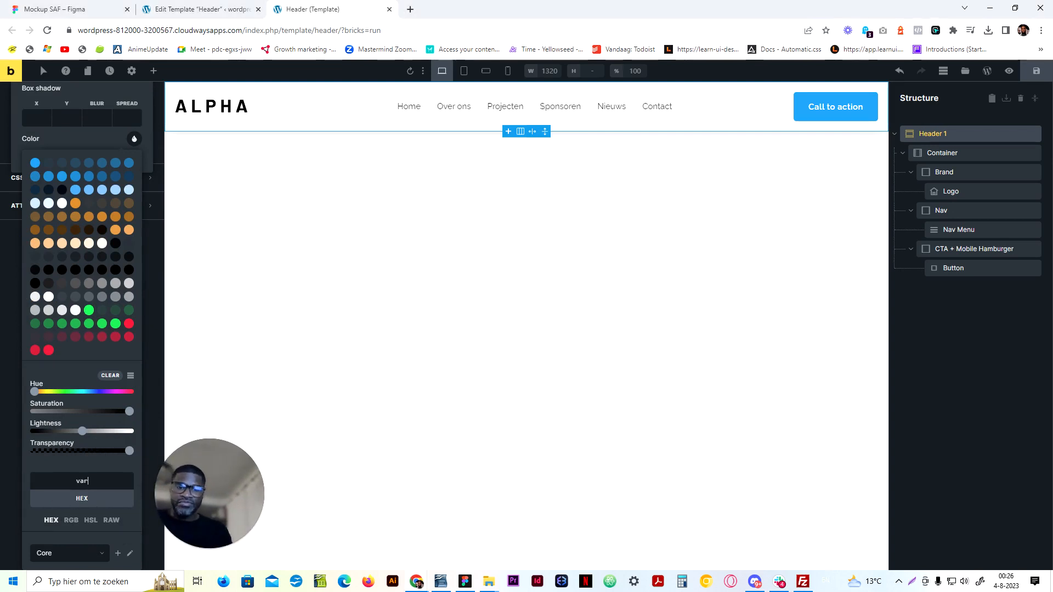
text(var(--)
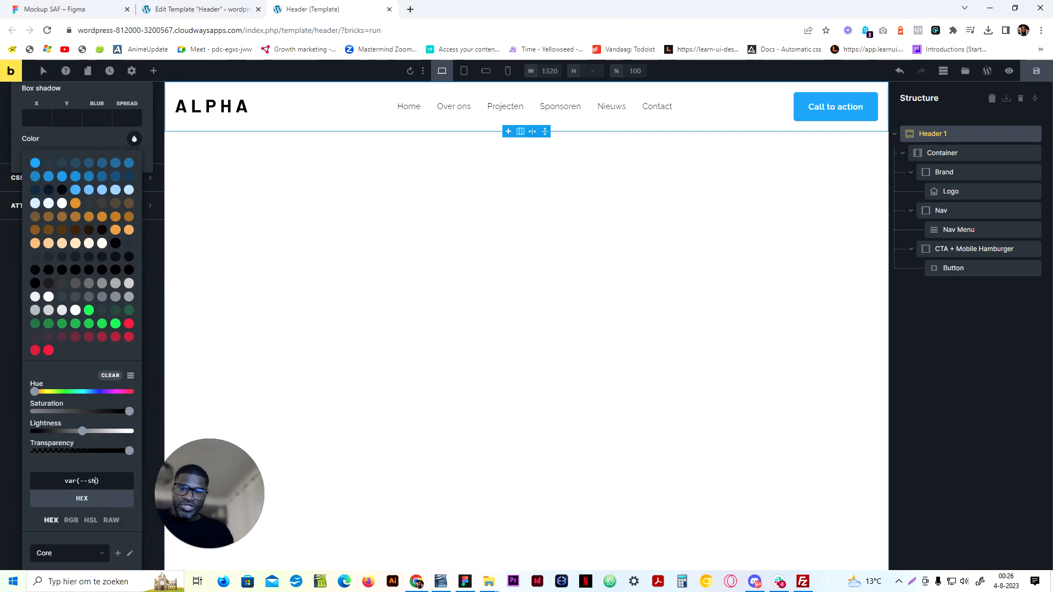
text(shadow-1)
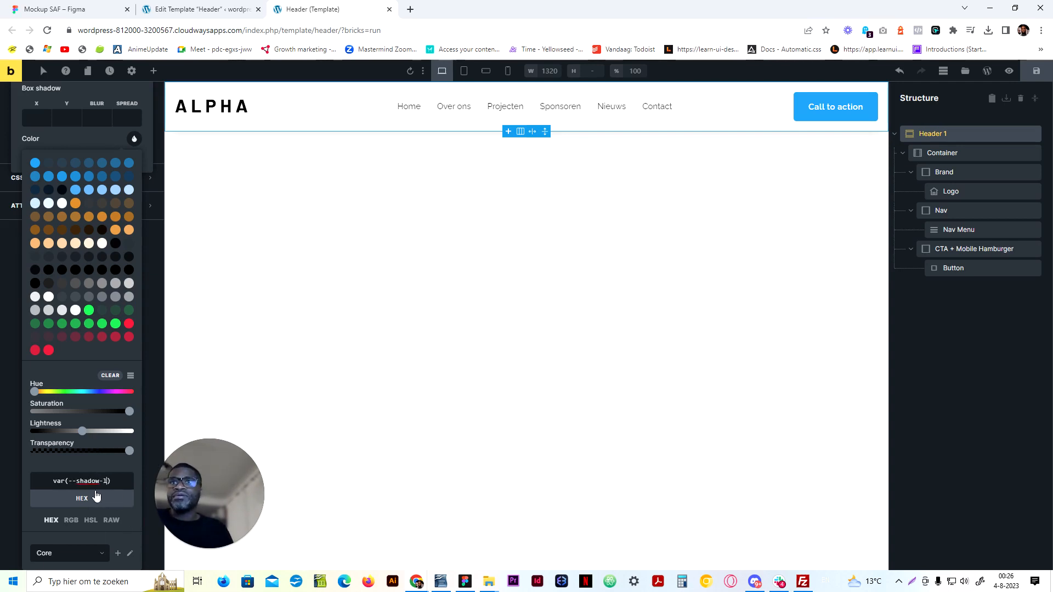
click(5, 489)
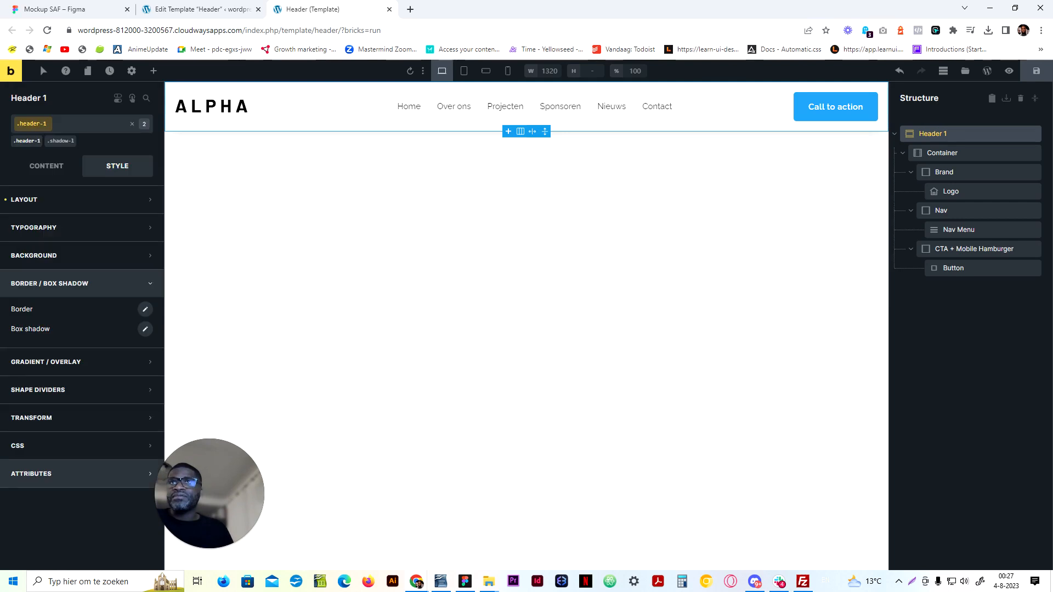
Remove the shadow-l class from Header 1 and try var(--shadow-l) as a raw box-shadow colour on header-1
click(145, 330)
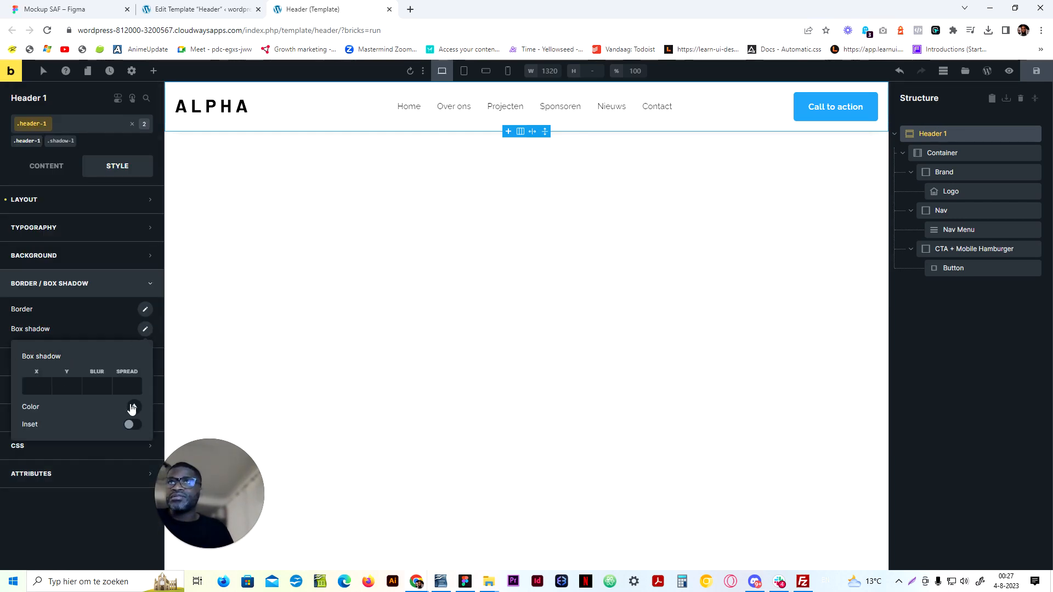
click(131, 408)
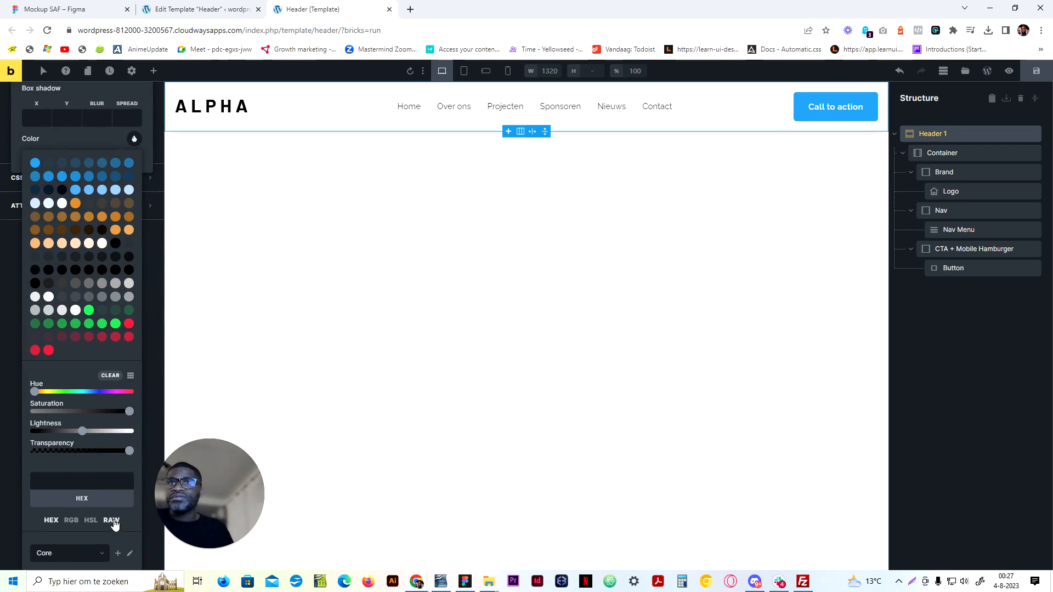
key(Escape)
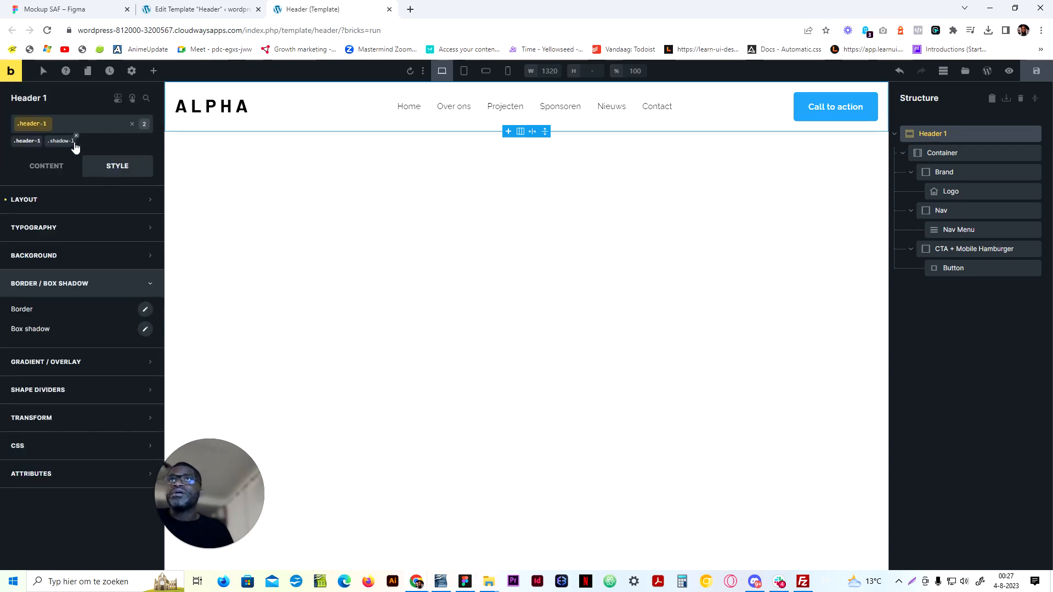
click(76, 135)
click(145, 330)
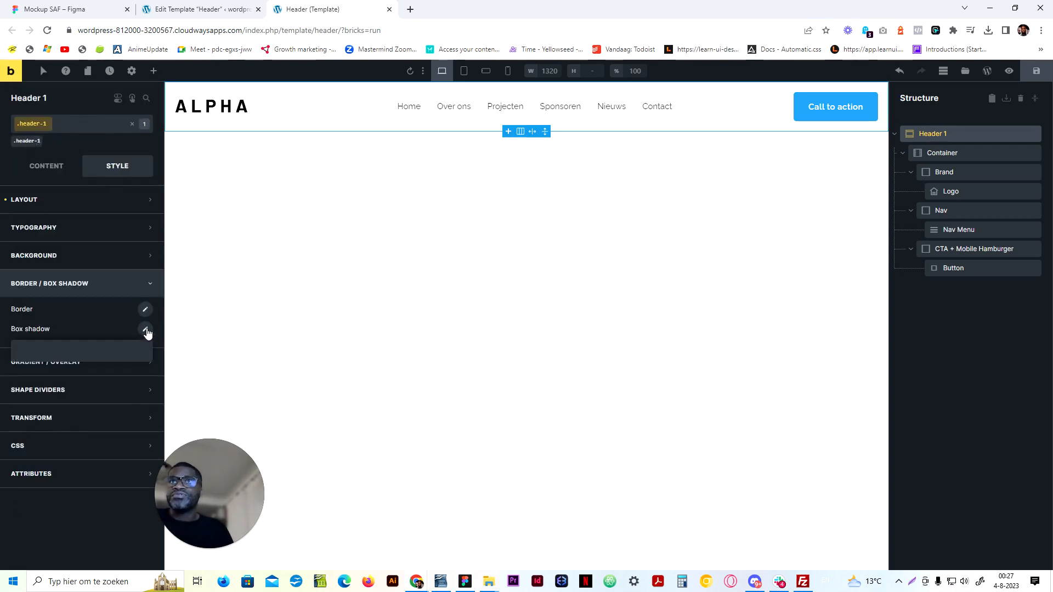
click(132, 409)
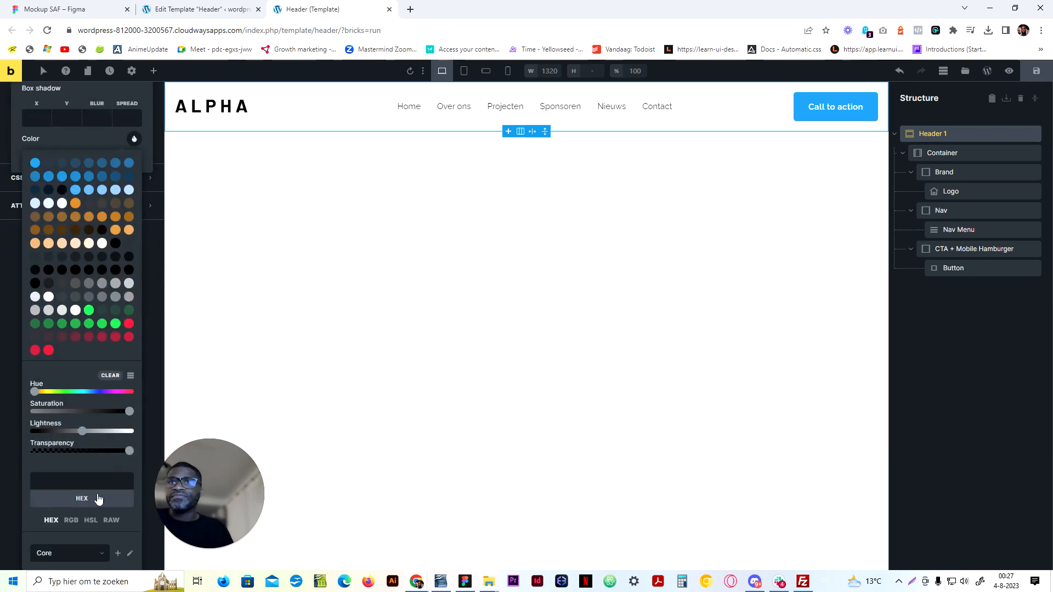
click(111, 521)
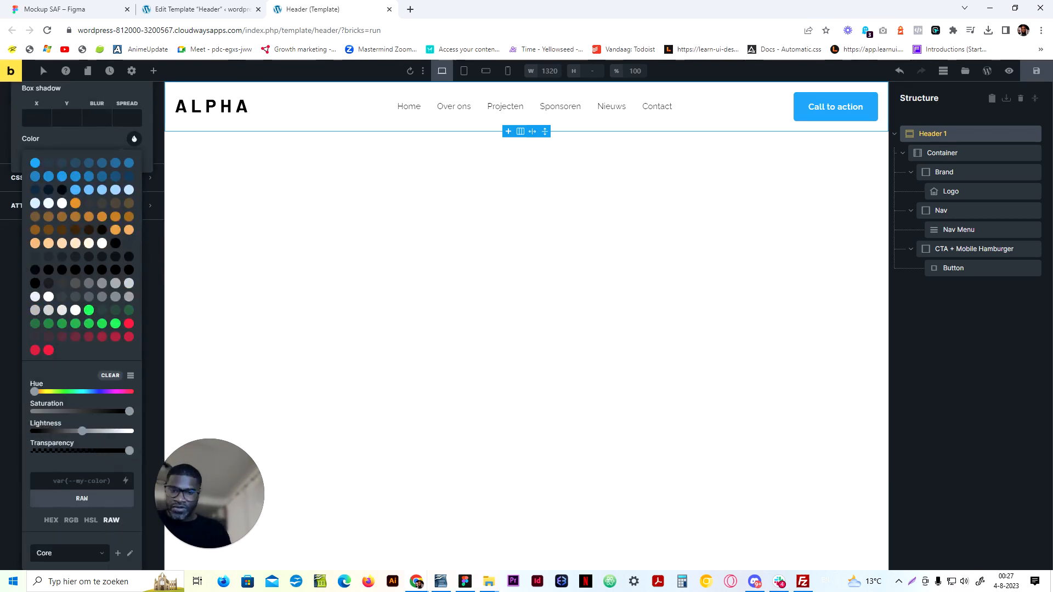
text(var)
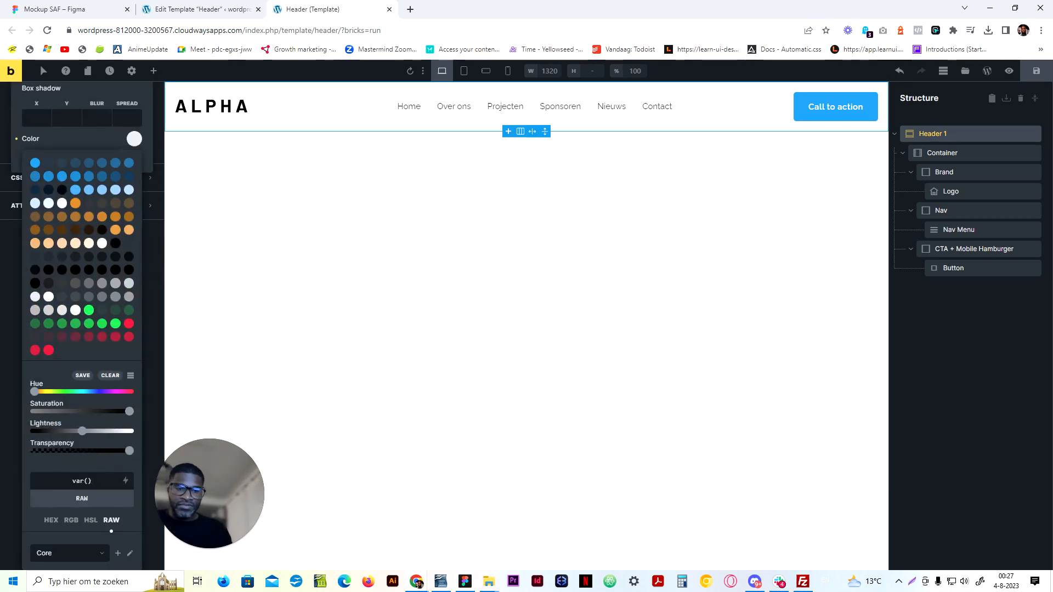
text((--shadow-1)
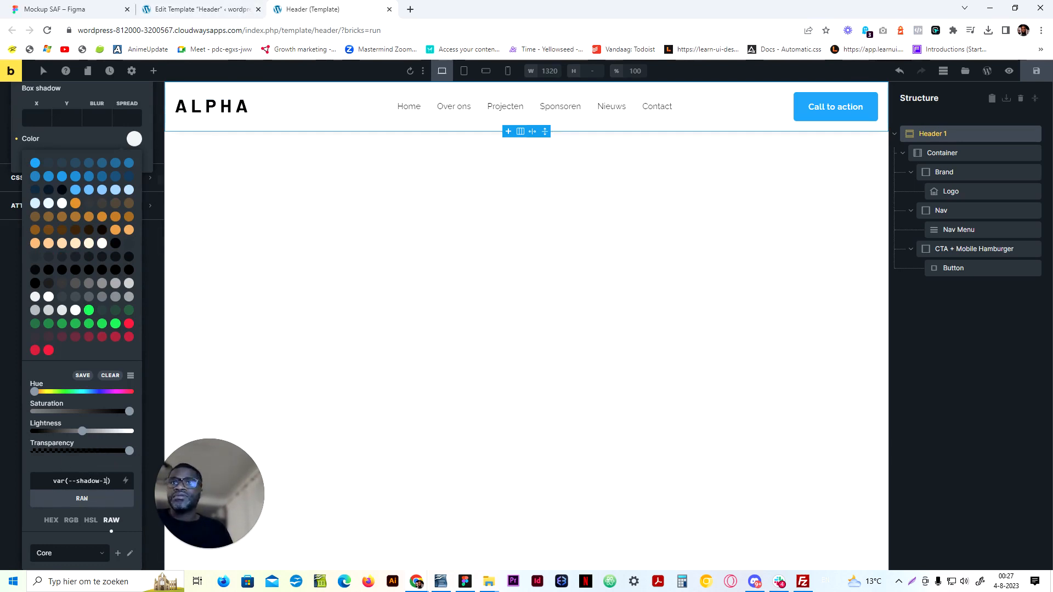
key(ctrl+a)
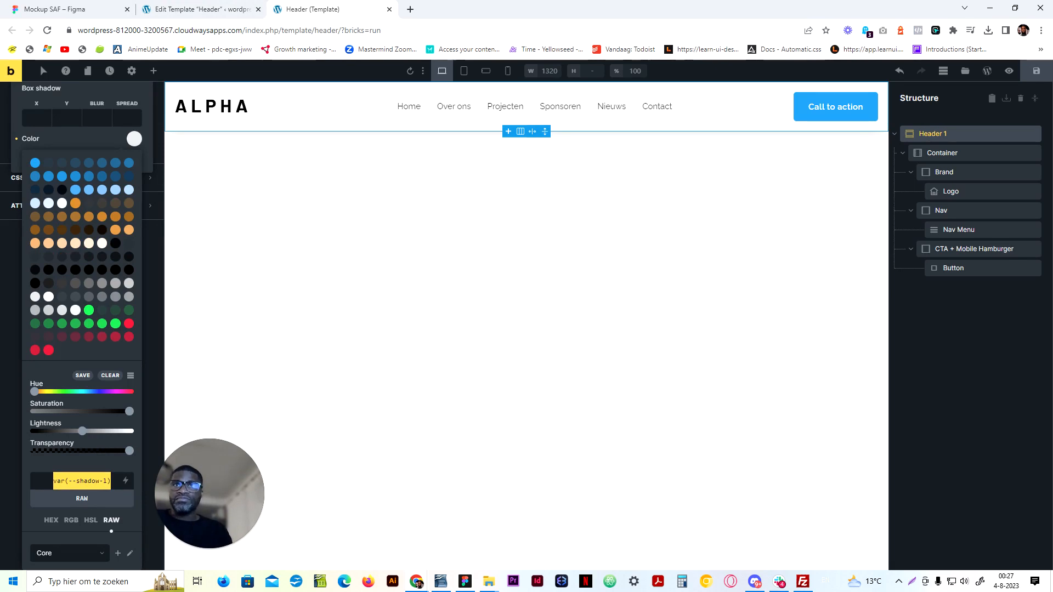
key(Escape)
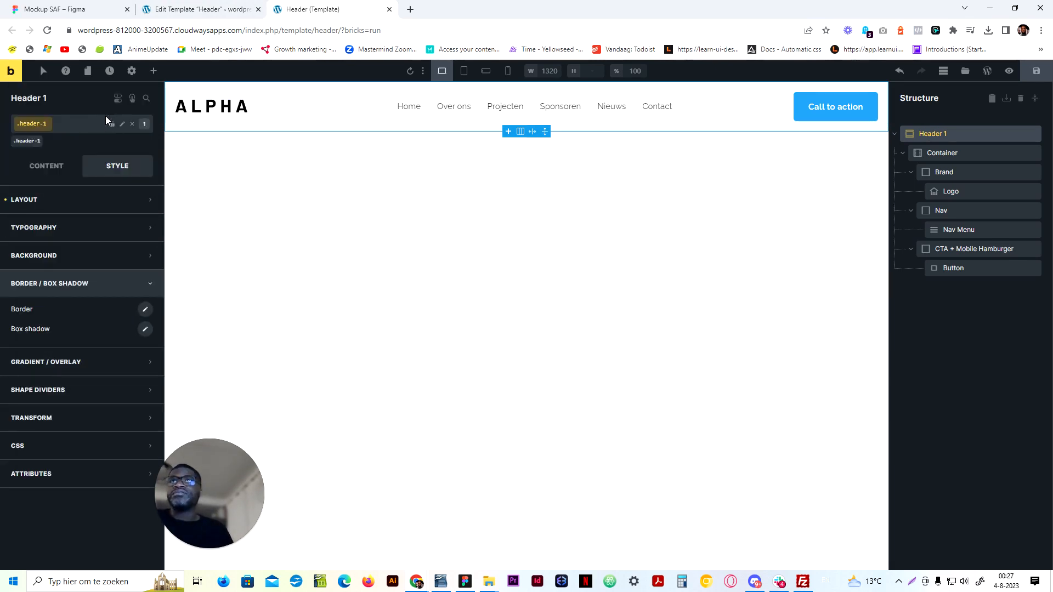
Add the shadow-l class back to the Header 1 section
click(88, 125)
text(shadow)
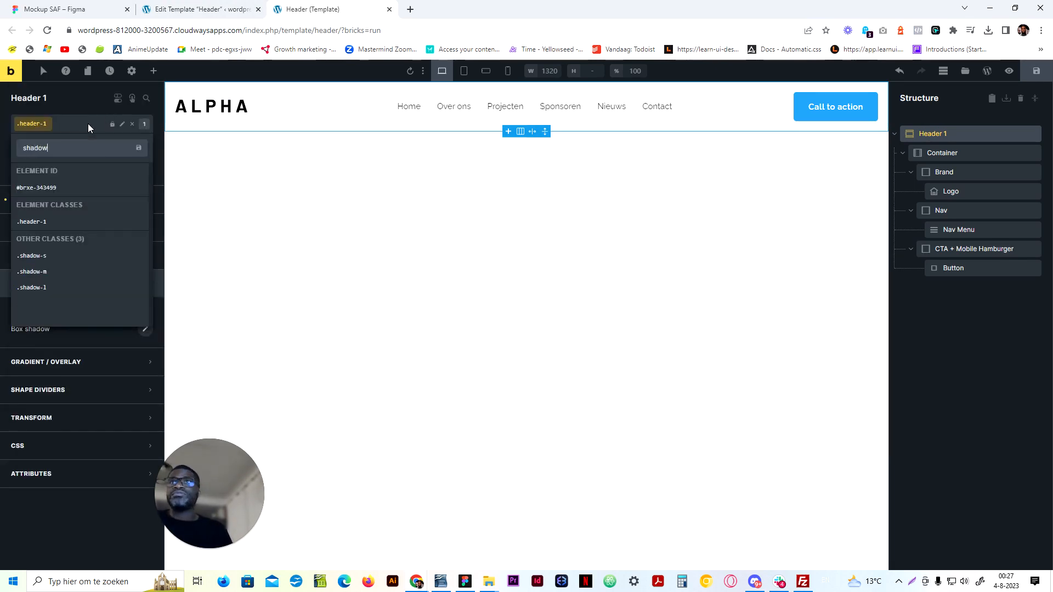
click(57, 289)
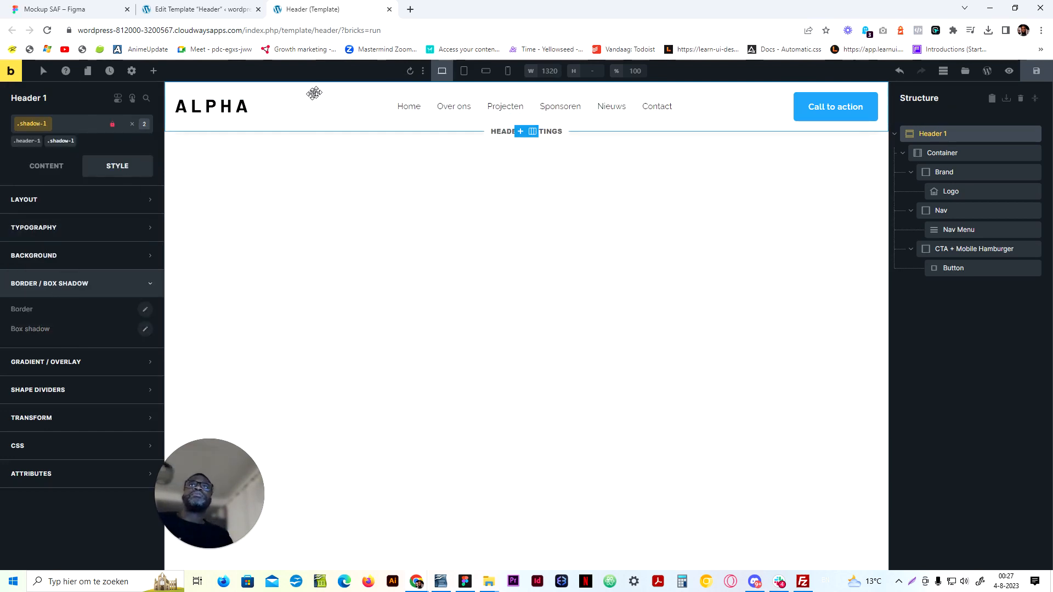
For the Logo element's inverse image, select Sisa-afiba-foundation-logo.png from the media library
click(230, 113)
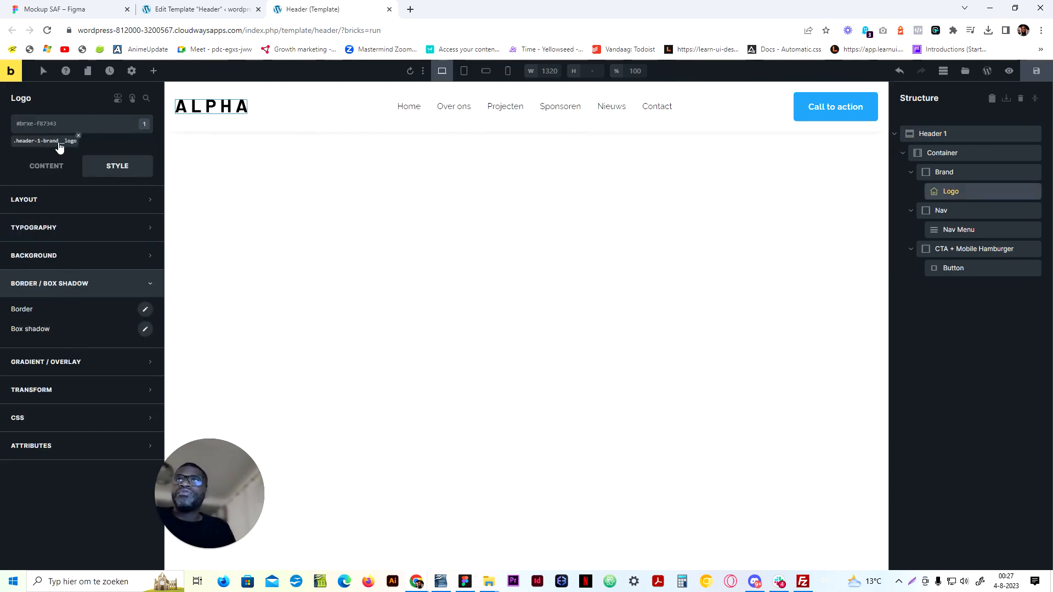
click(56, 169)
click(74, 276)
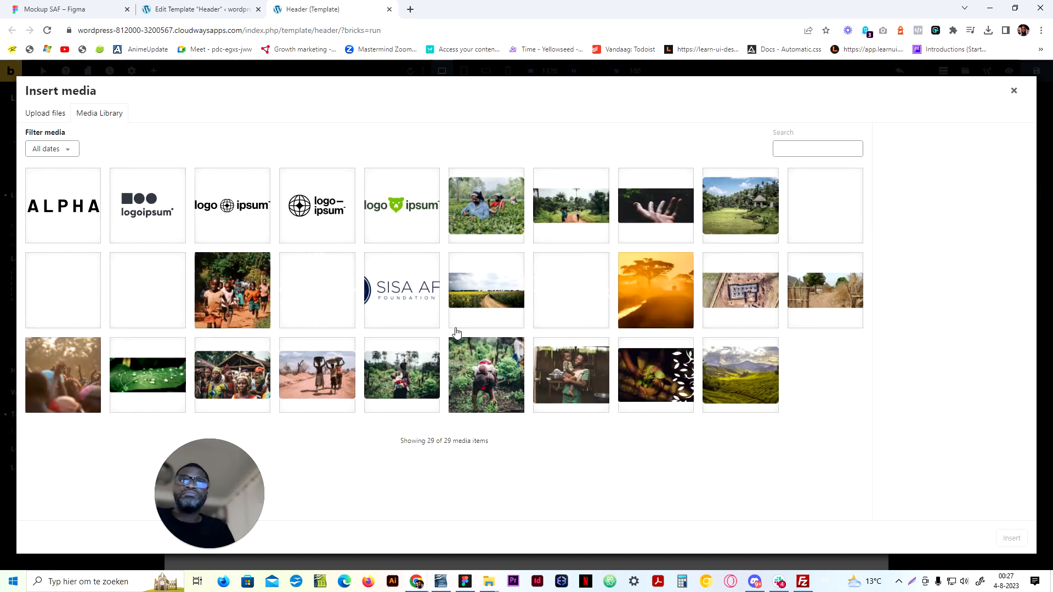
click(437, 325)
Copy the logo image's title into its alt text as Sisa-afiba-foundation-logo and insert the image
click(969, 373)
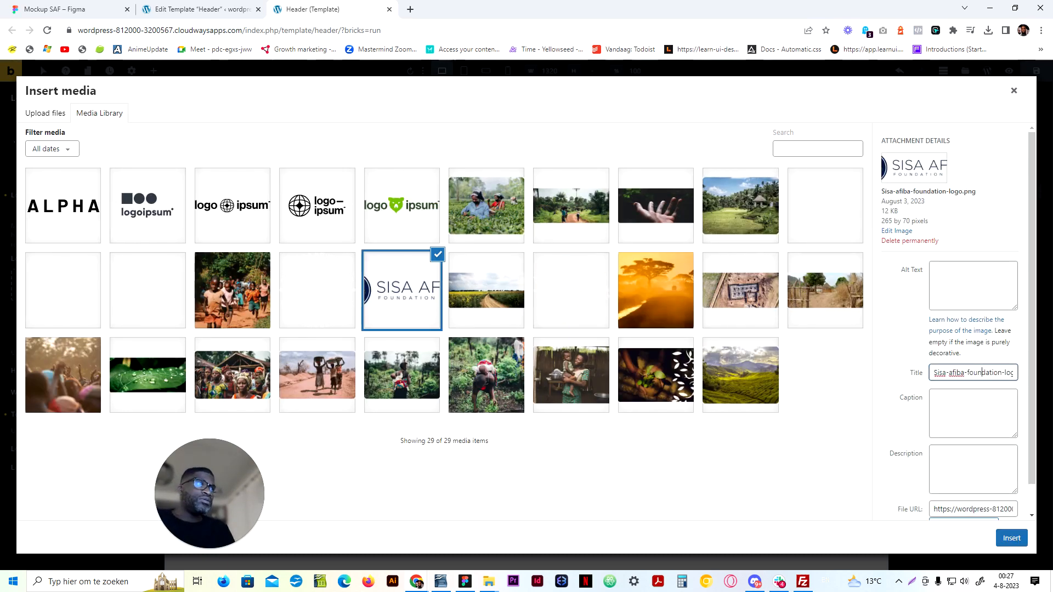
key(ctrl+a)
click(974, 290)
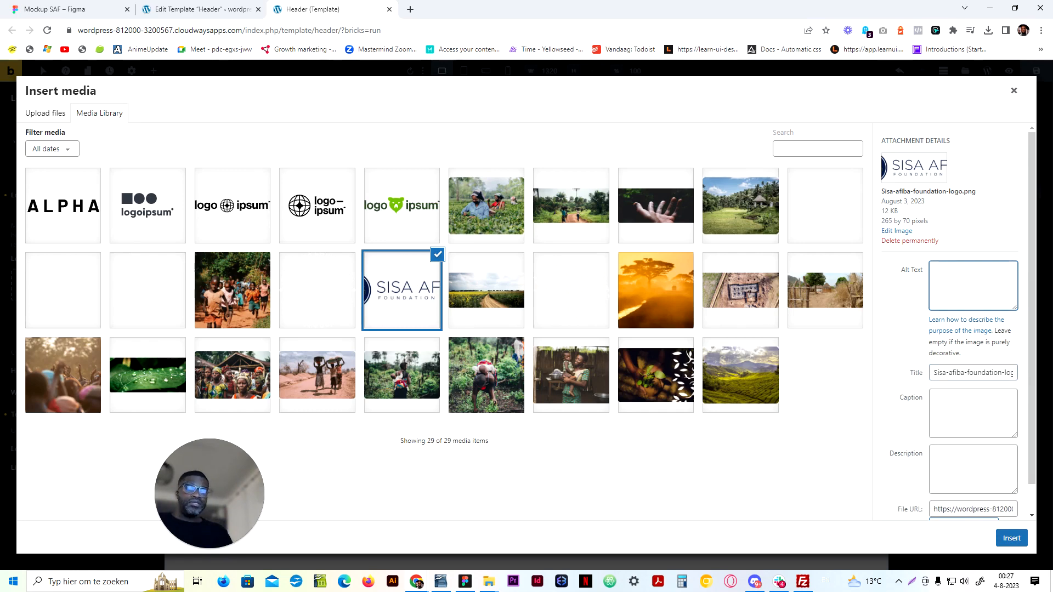
click(973, 373)
key(ctrl+a)
key(ctrl+c)
click(974, 289)
key(ctrl+v)
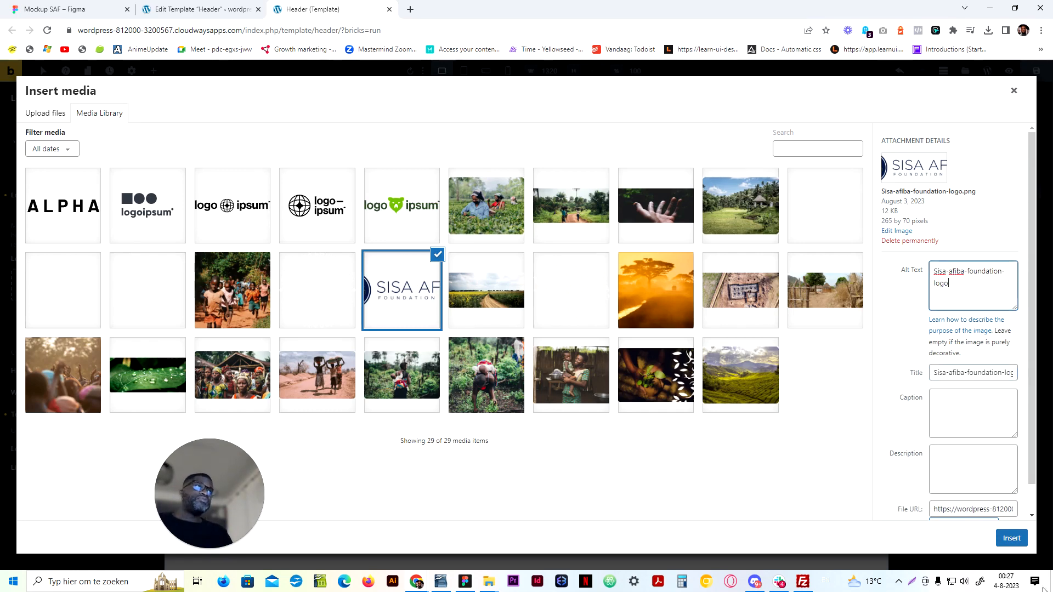
click(1012, 538)
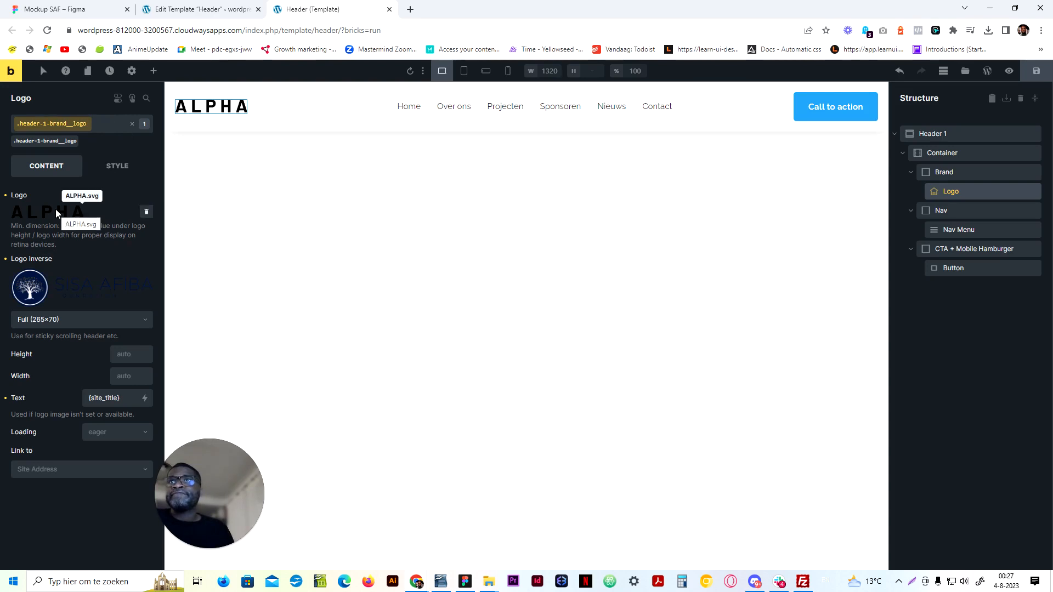
Remove the inverse logo and replace the ALPHA main logo with Sisa-afiba-foundation-logo.png
click(146, 277)
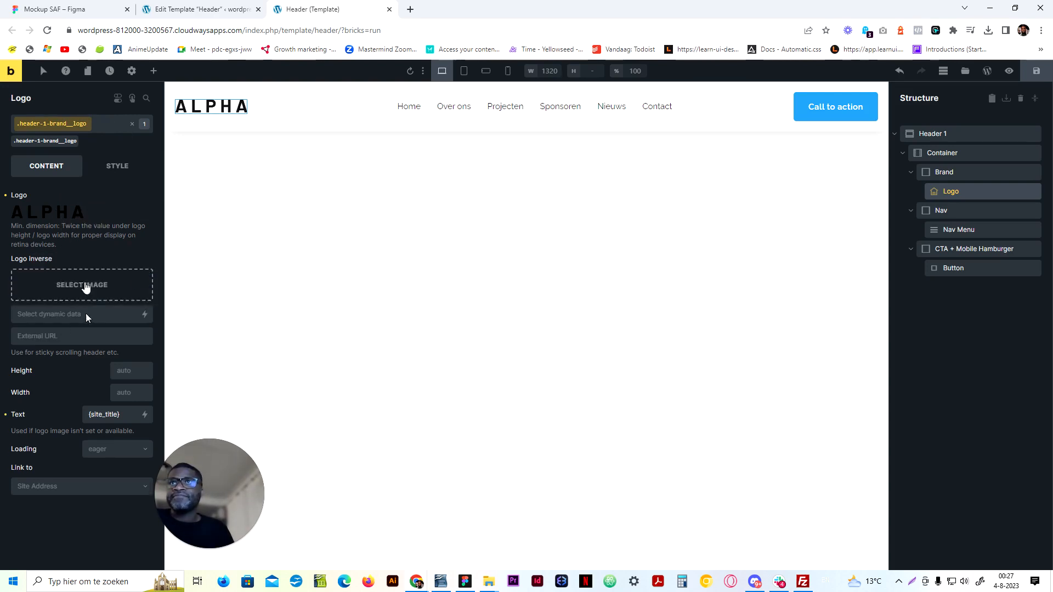
click(147, 214)
click(85, 228)
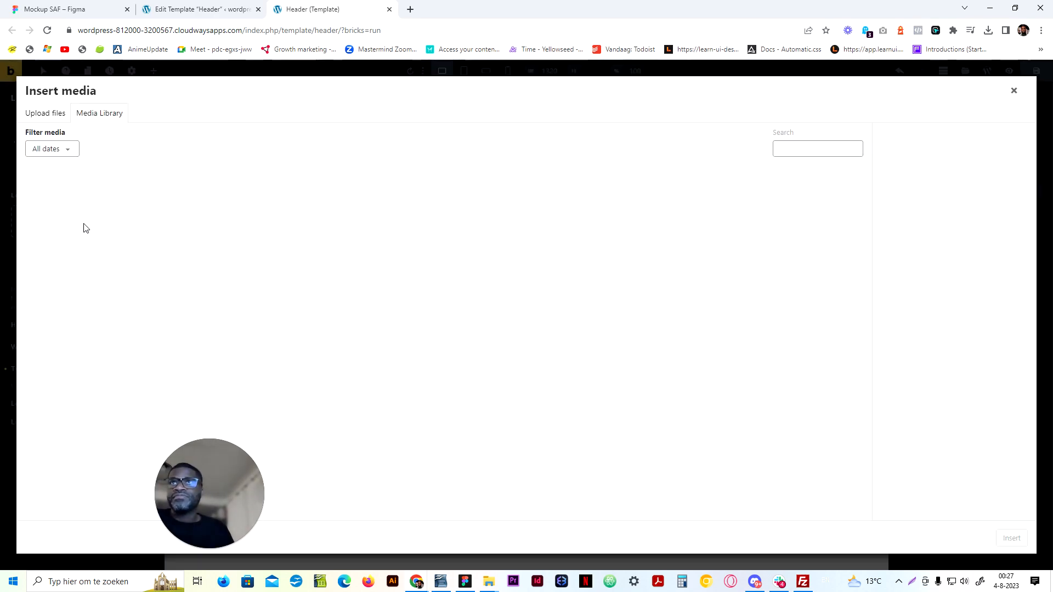
click(414, 302)
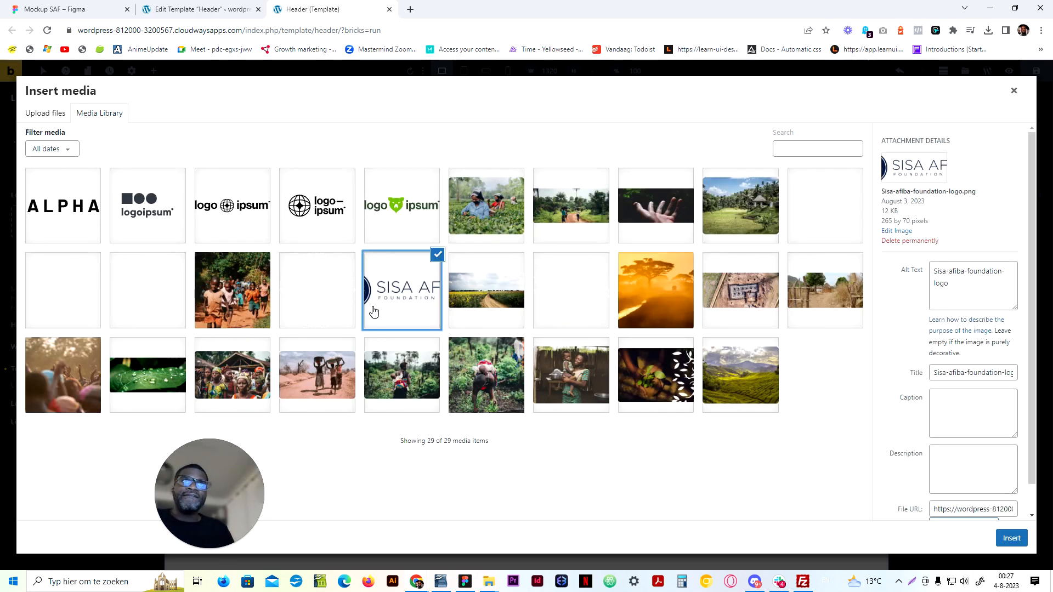
click(1012, 538)
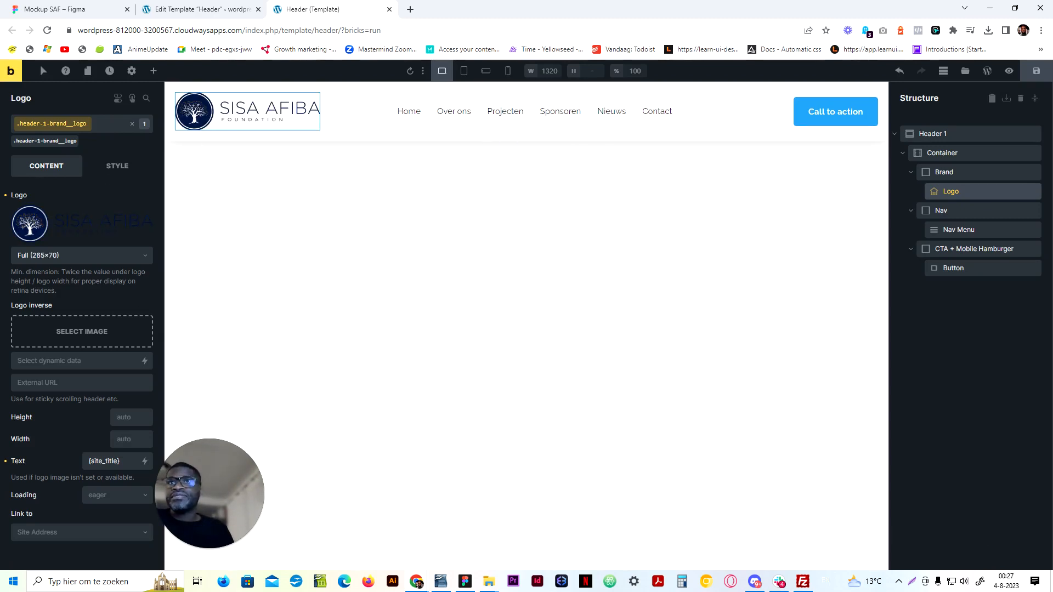
Switch to Figma and inspect the dimensions of the logo in the Home v2 header mockup
key(alt+Tab)
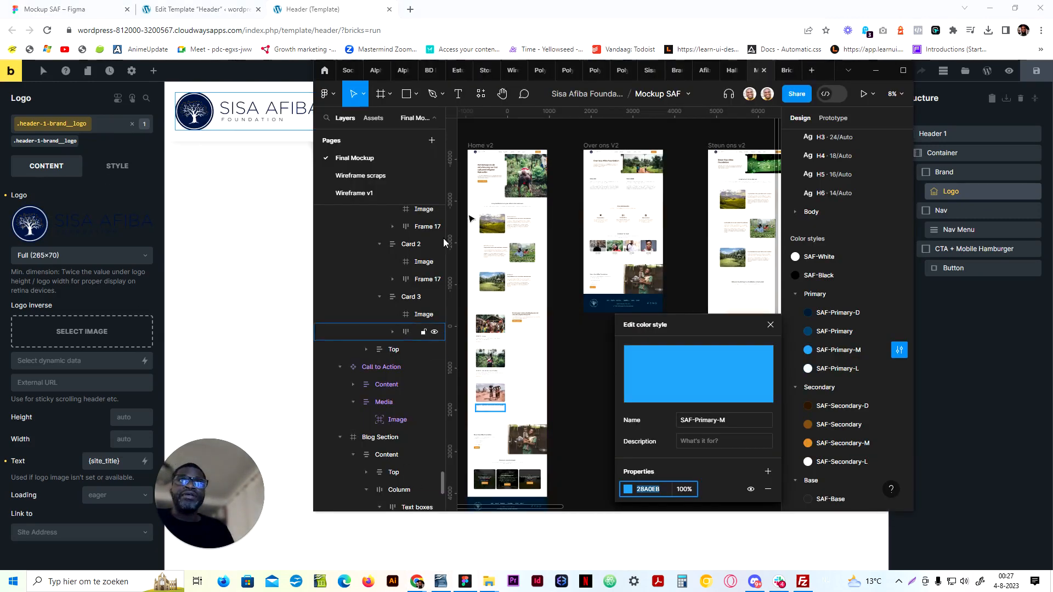
click(477, 157)
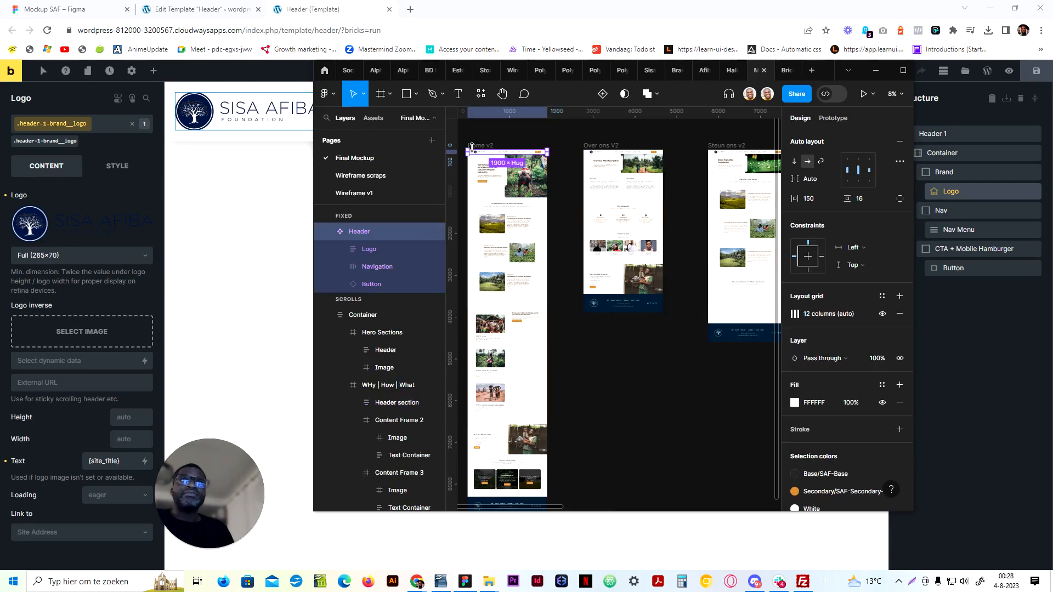
click(873, 73)
click(61, 9)
click(336, 199)
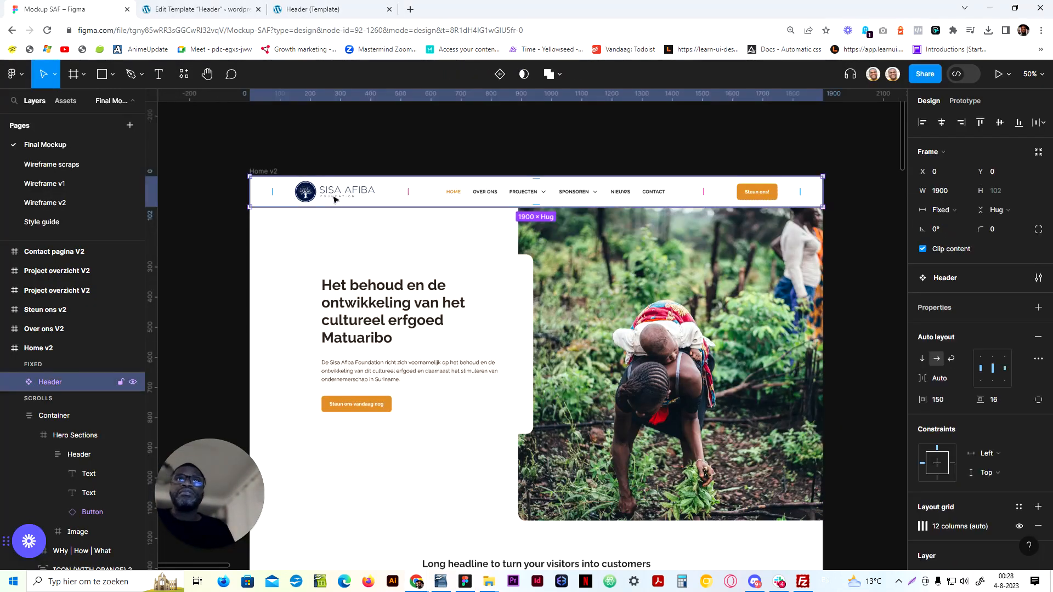
click(336, 200)
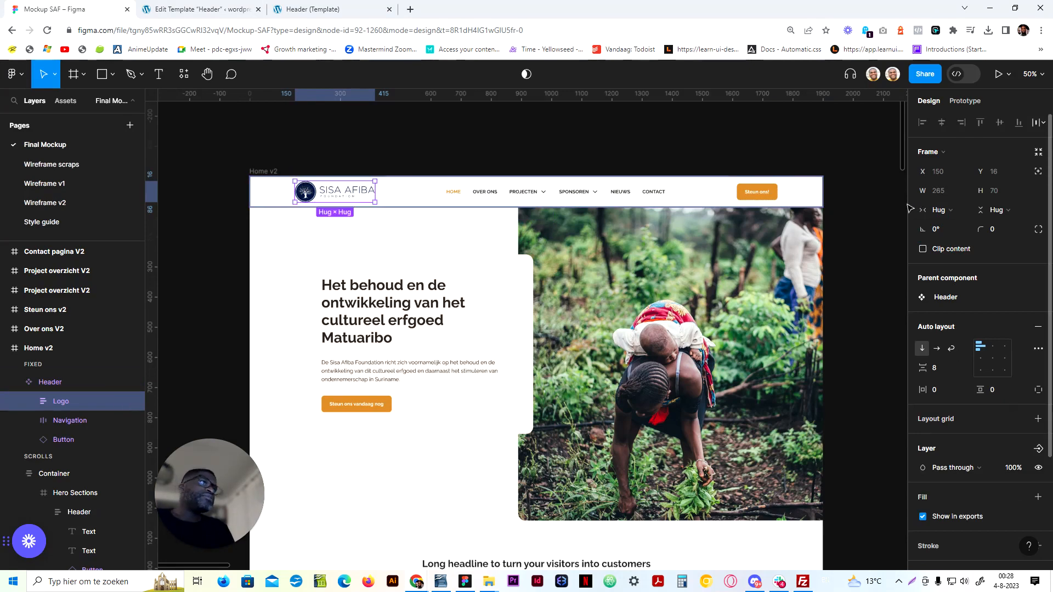
Return to the Bricks Header template, set the logo height to 7rem and save the template
click(207, 8)
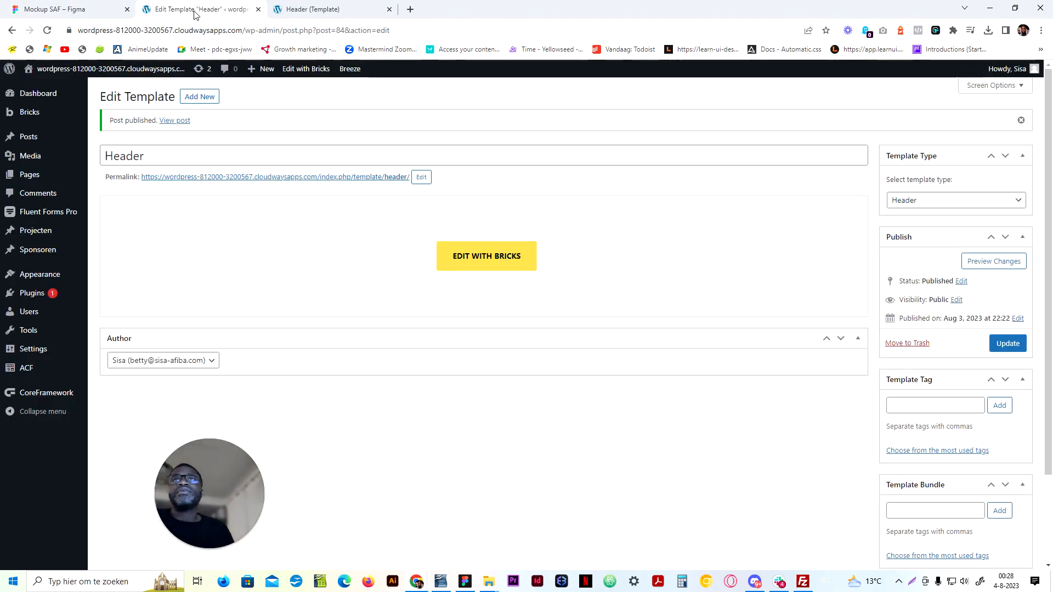
click(276, 7)
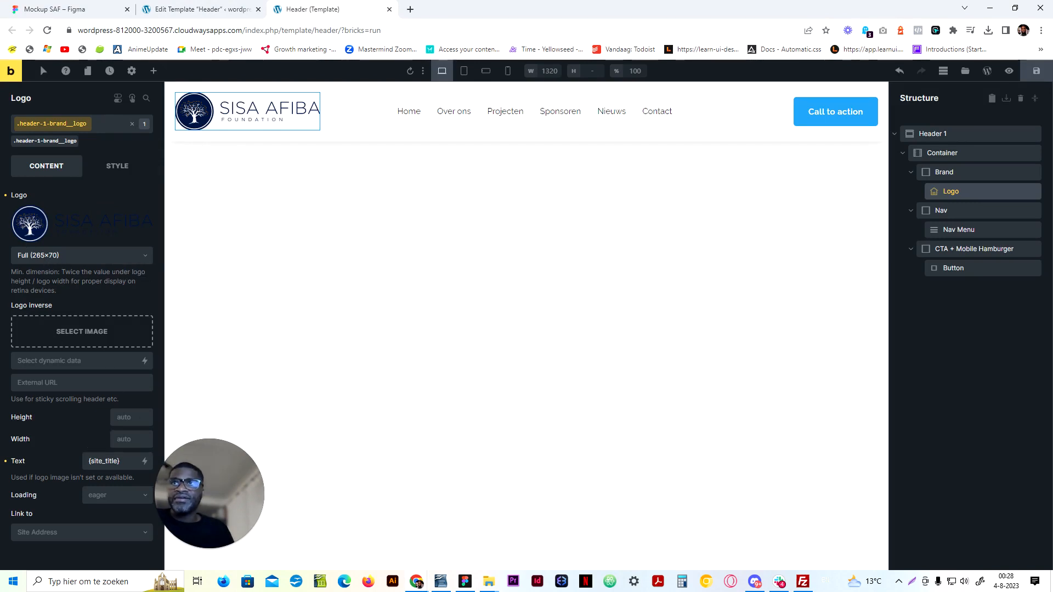
click(125, 418)
text(7)
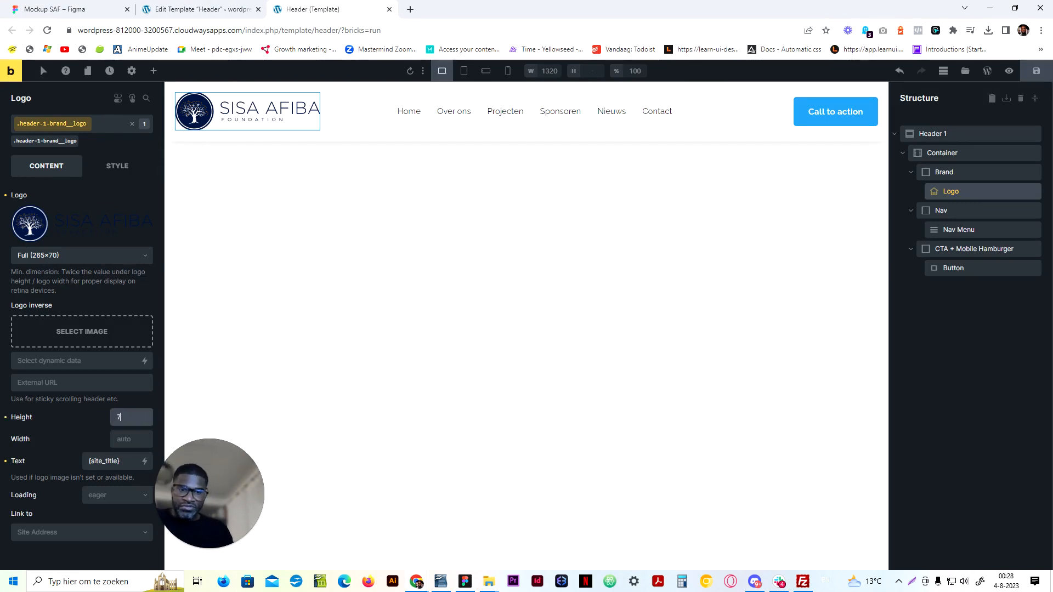
text(rem)
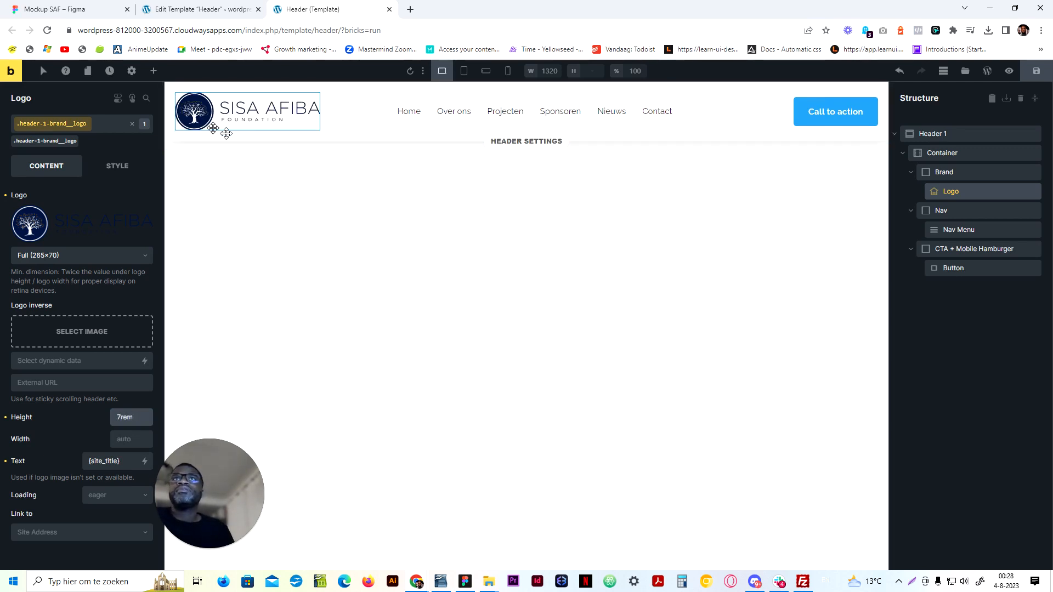
key(ctrl+s)
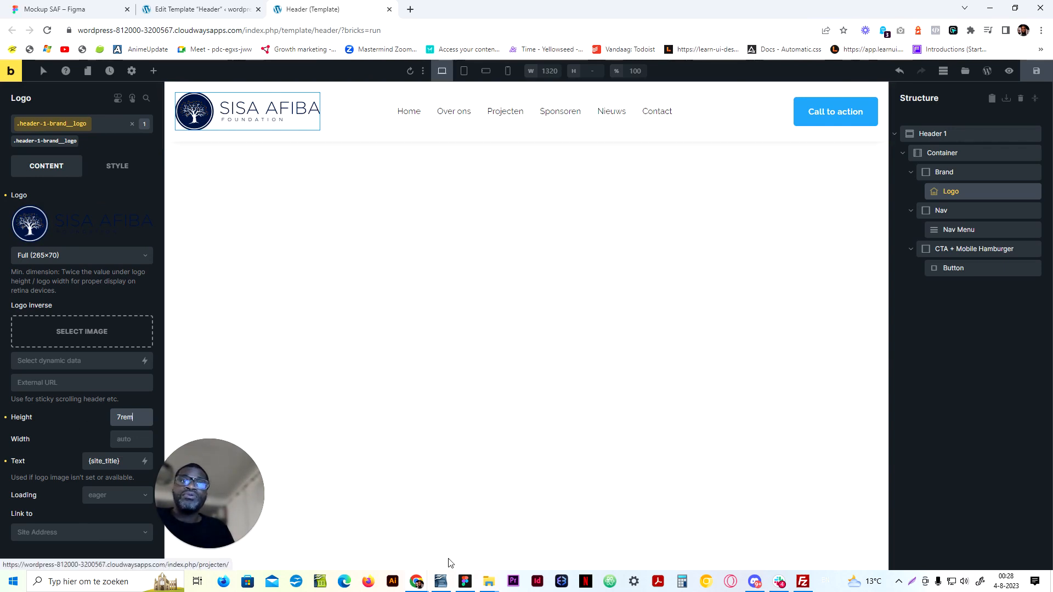
Switch to the Figma mockup, inspect the text style of the PROJECTEN navigation label, and return to the Header template
click(74, 9)
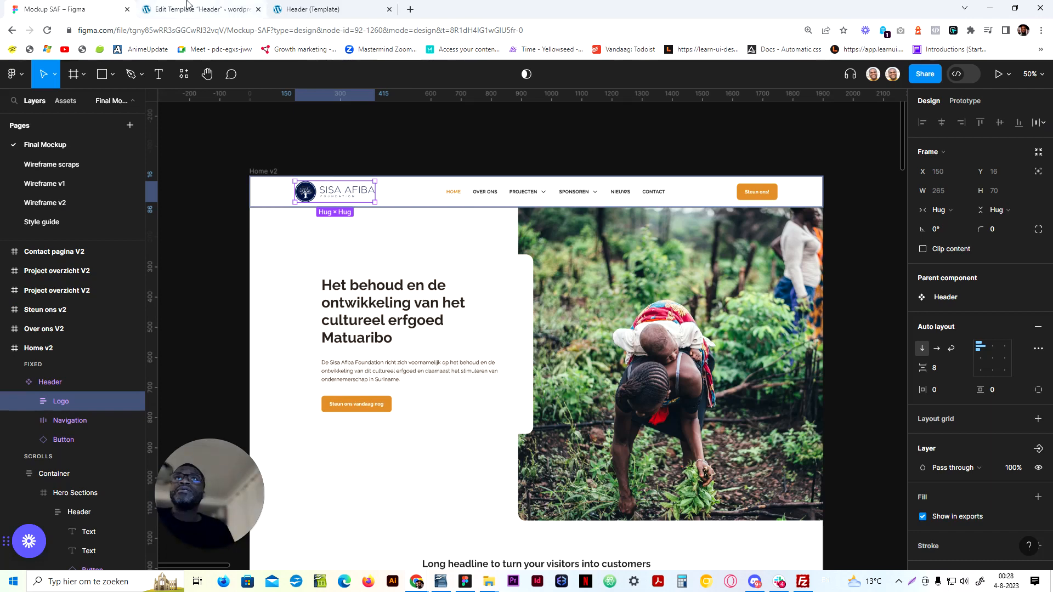
click(519, 193)
double_click(520, 194)
double_click(520, 194)
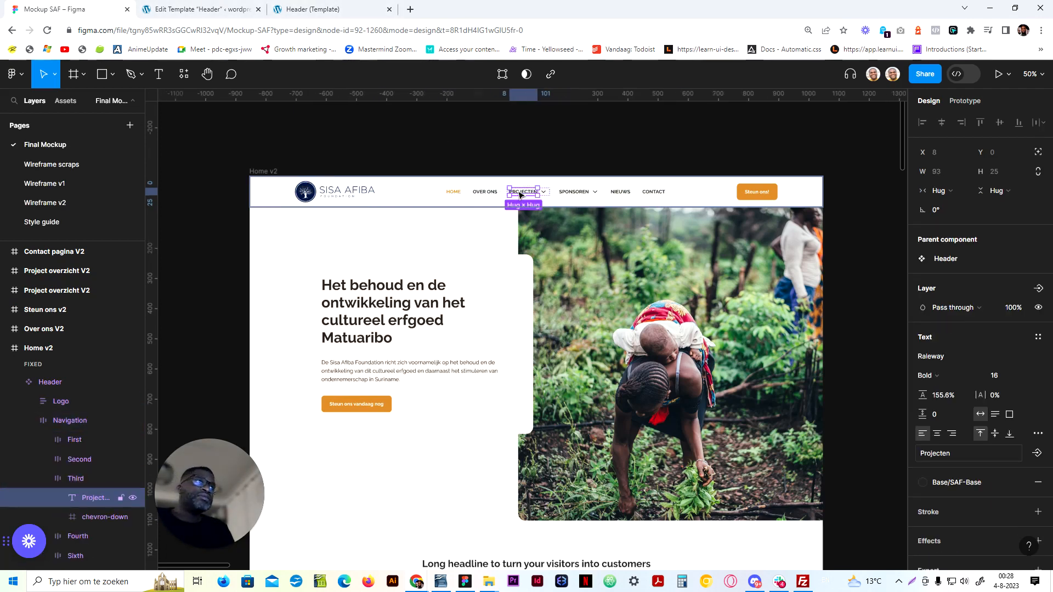
click(208, 7)
click(297, 9)
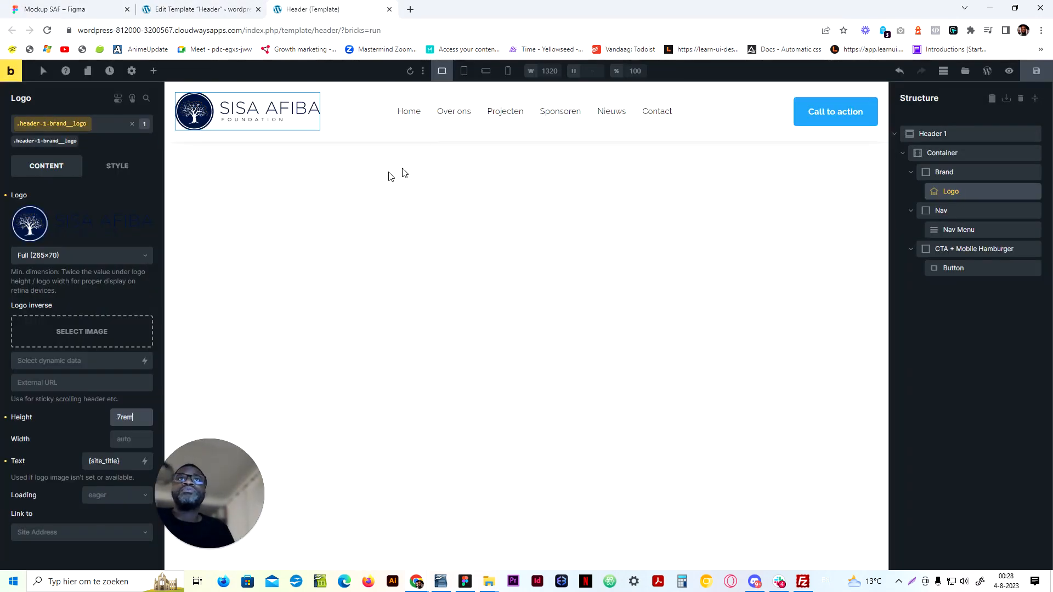
Review the Nav Menu's top-level settings under its .header-1__nav class
click(434, 106)
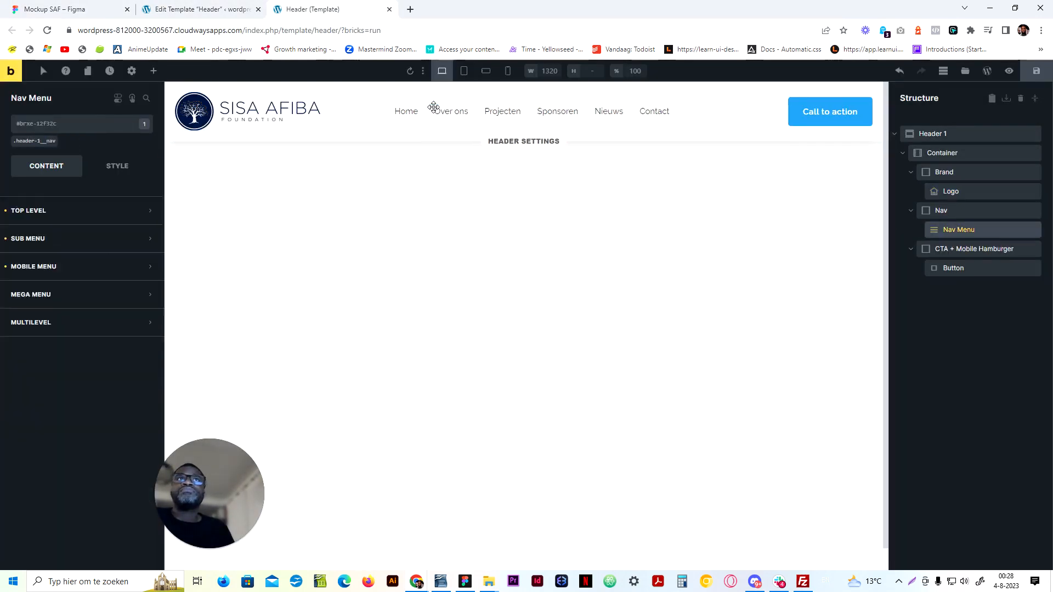
click(38, 142)
click(72, 290)
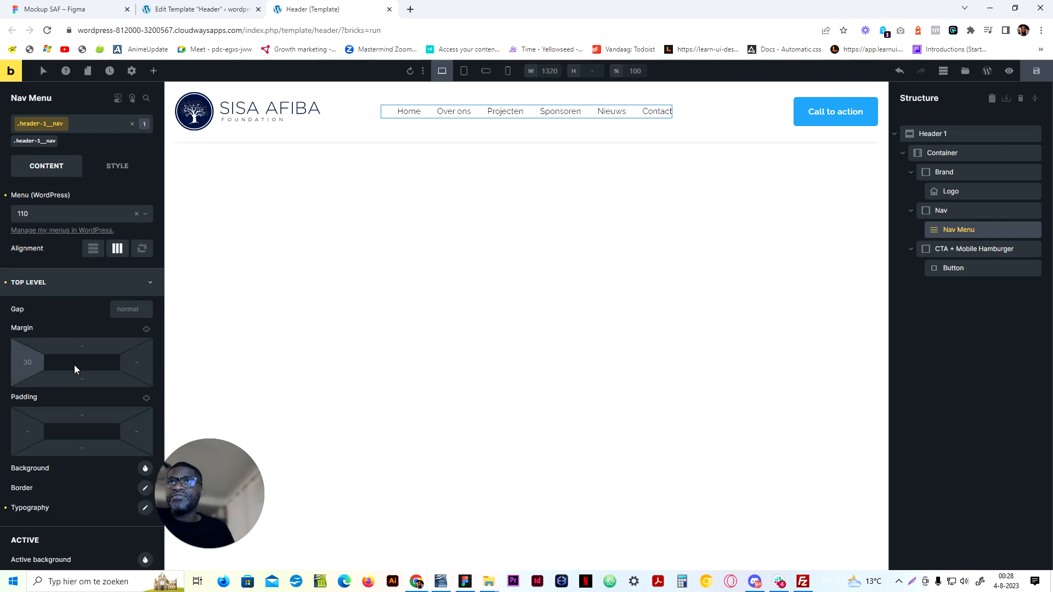
scroll(84, 403, down, 2)
scroll(85, 402, up, 1)
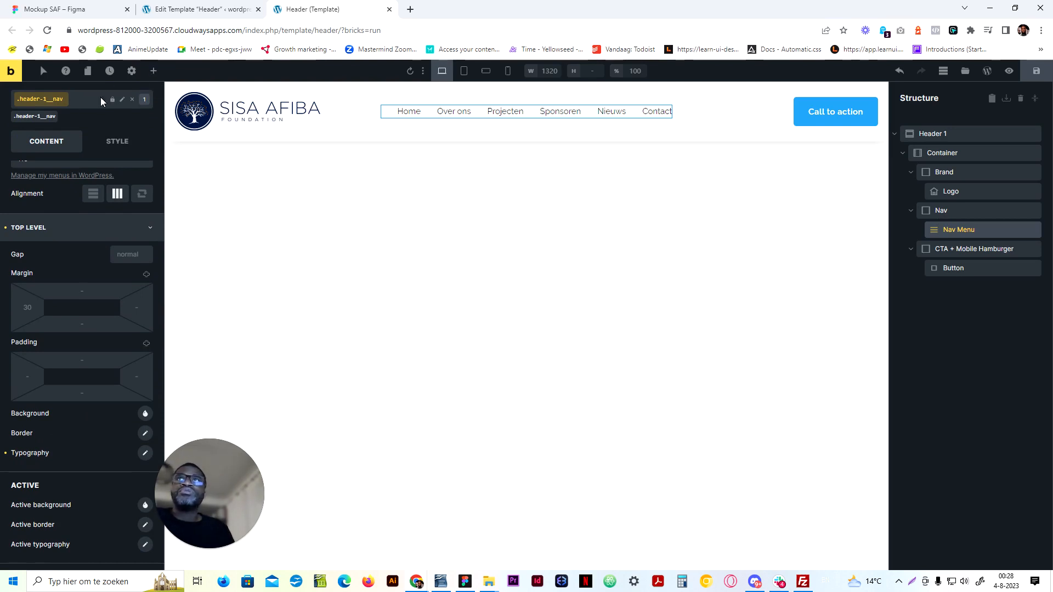
Find and add a Nav (Nestable) element directly below the Nav Menu inside the Nav block
click(149, 71)
text(nav)
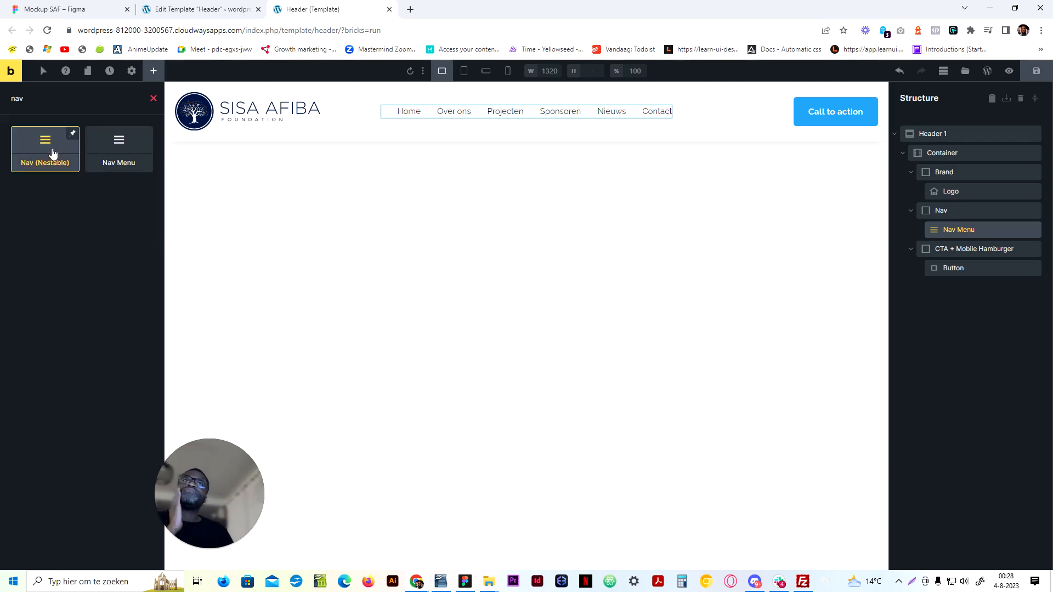
click(31, 160)
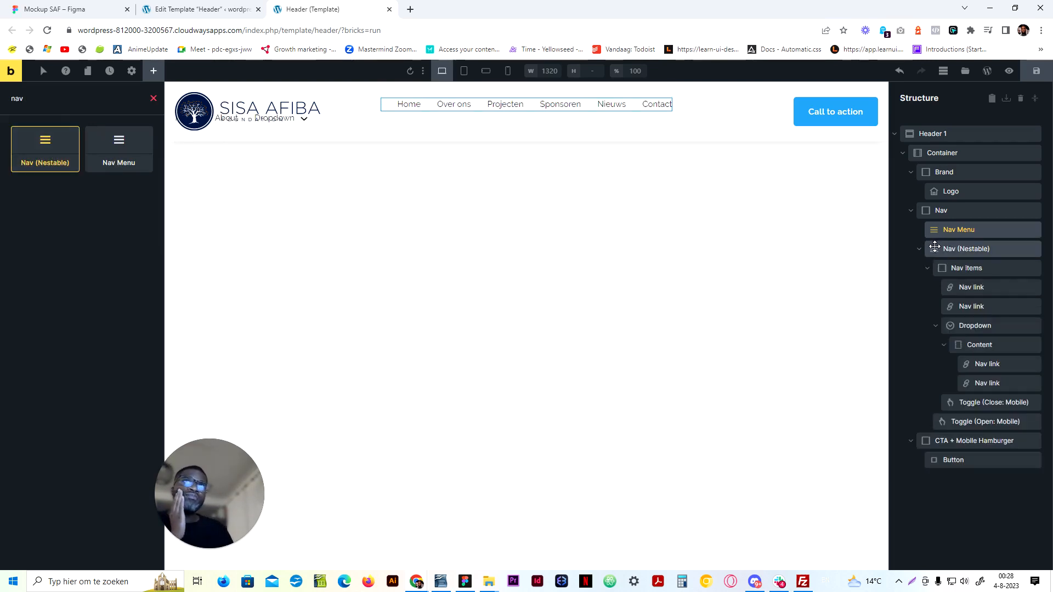
Copy the header-1__nav class name from the Nav Menu and assign that existing class to the Nav (Nestable) element
click(944, 231)
click(31, 138)
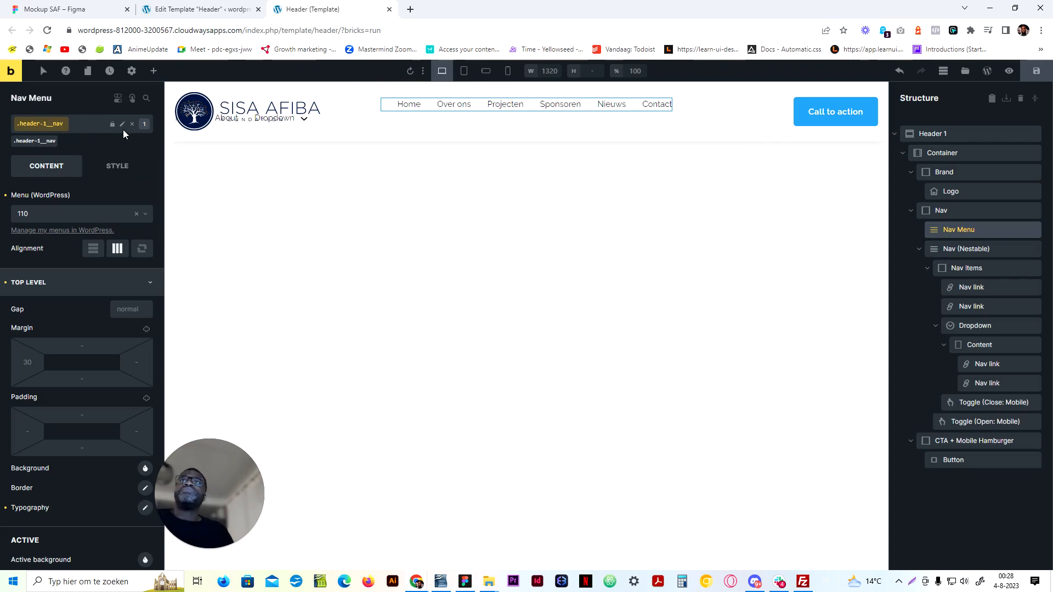
key(ctrl+a)
key(ctrl+c)
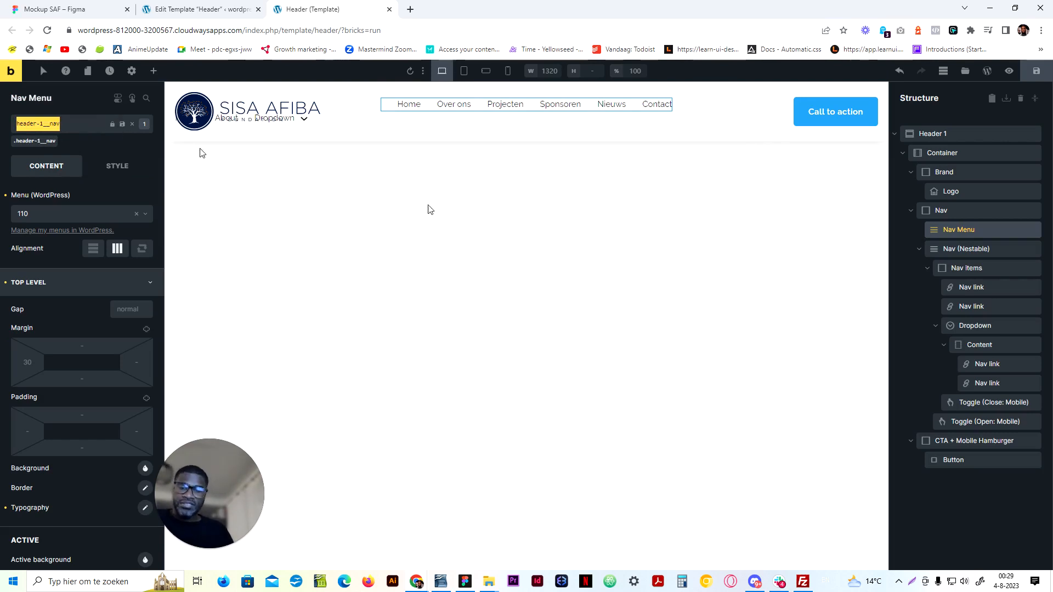
click(966, 250)
click(80, 131)
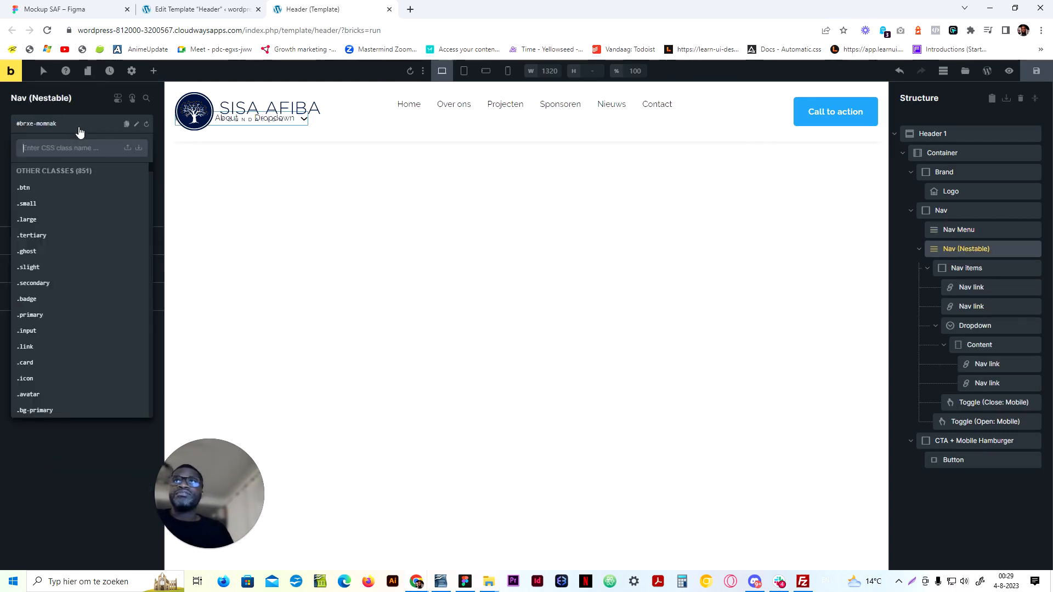
key(ctrl+v)
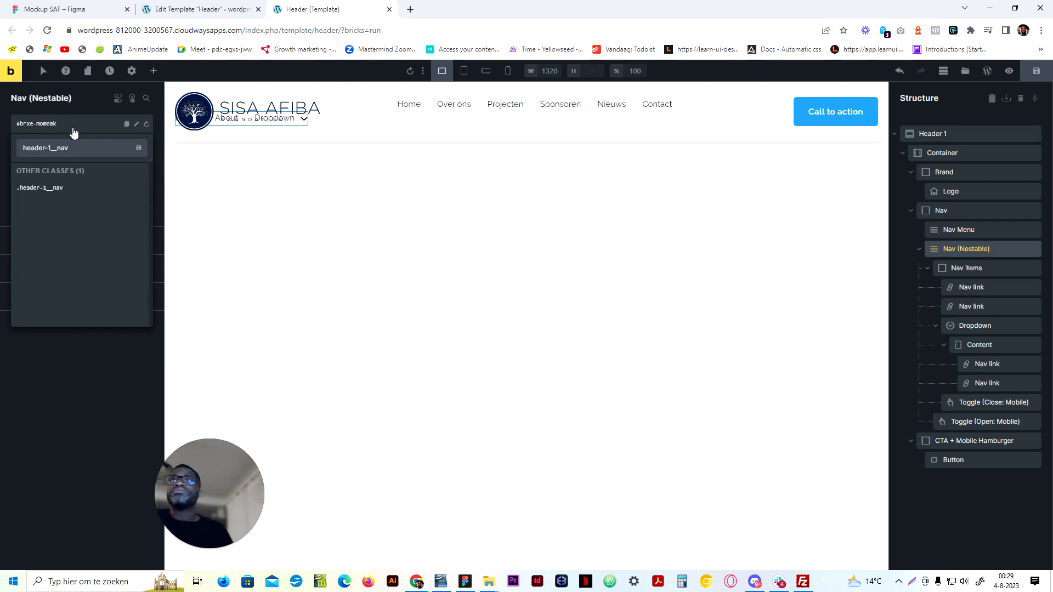
click(71, 189)
Delete the original Nav Menu element and select the first nav link of the nestable nav
right_click(974, 236)
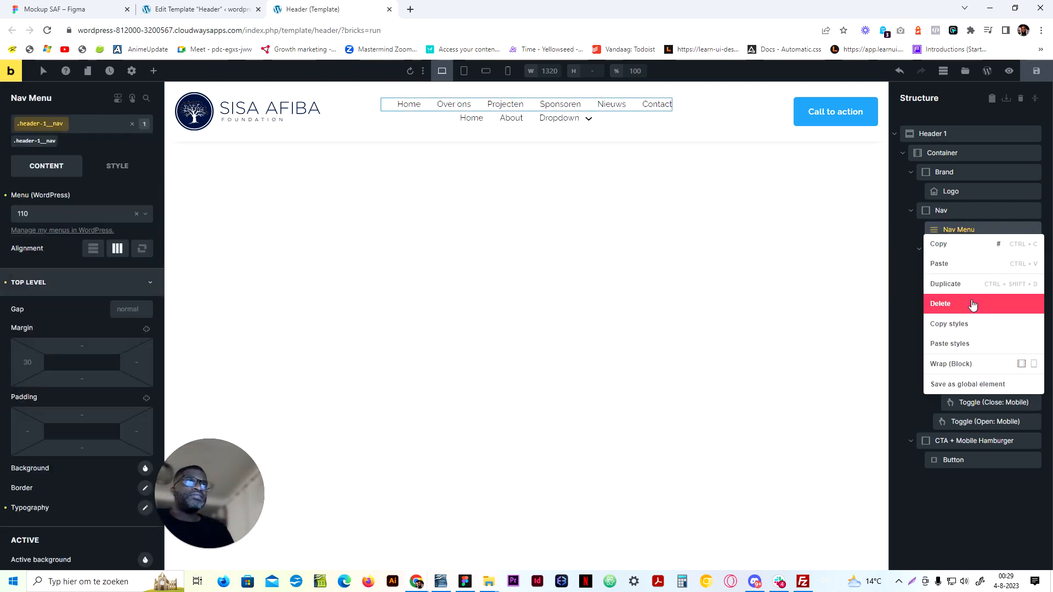
click(973, 303)
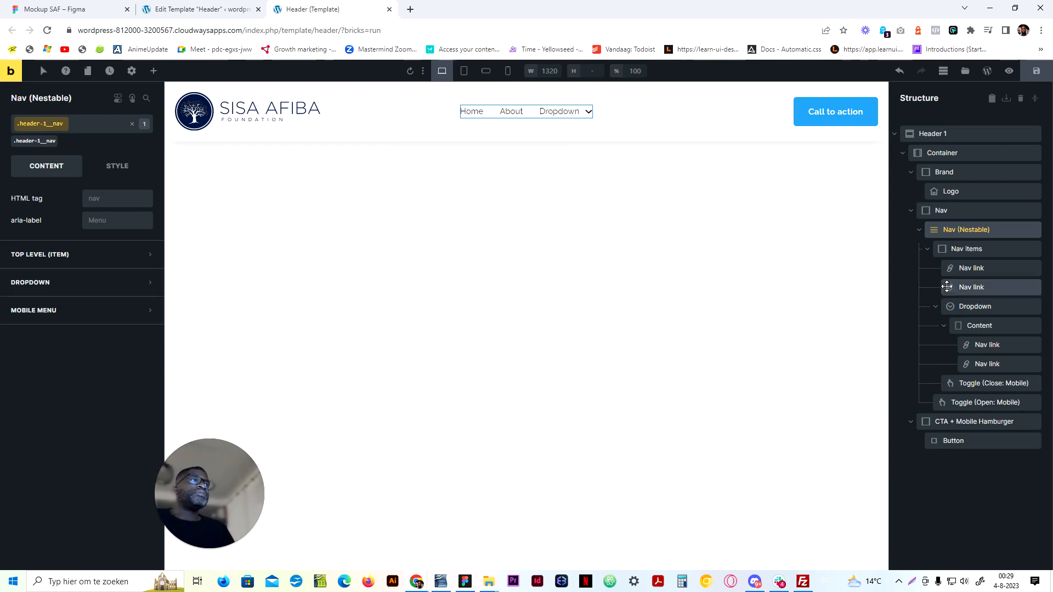
click(985, 269)
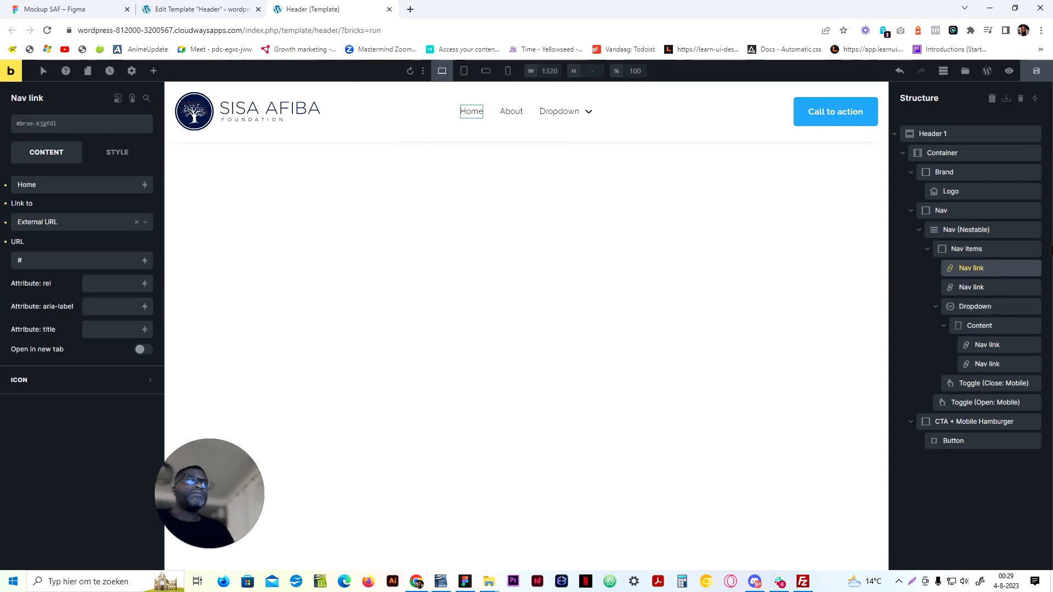
Save the header template while previewing it at the tablet, mobile landscape and mobile portrait breakpoints, then return to desktop
click(464, 70)
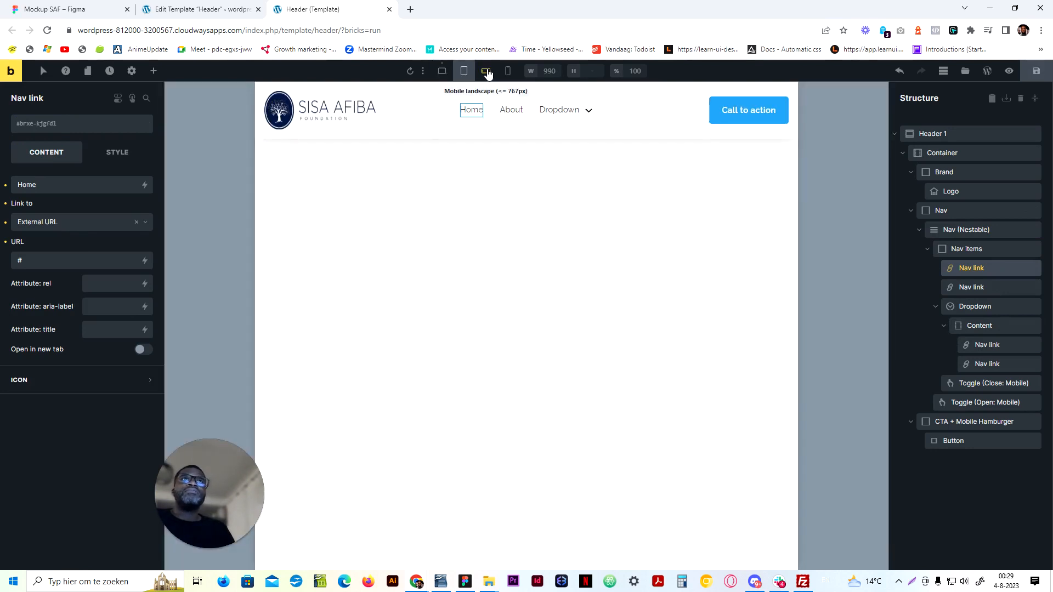
click(486, 71)
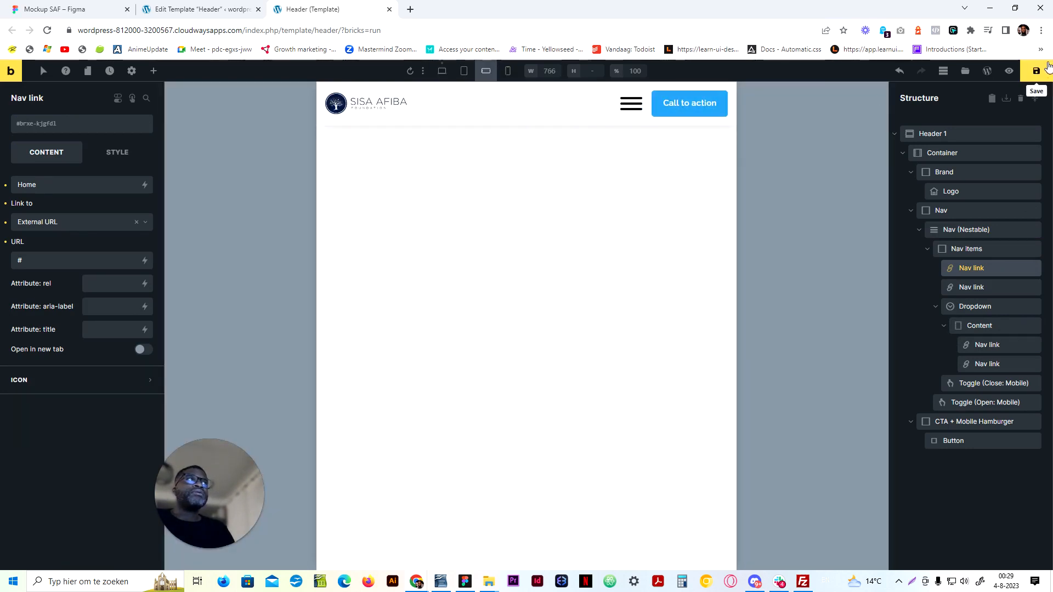
click(1036, 69)
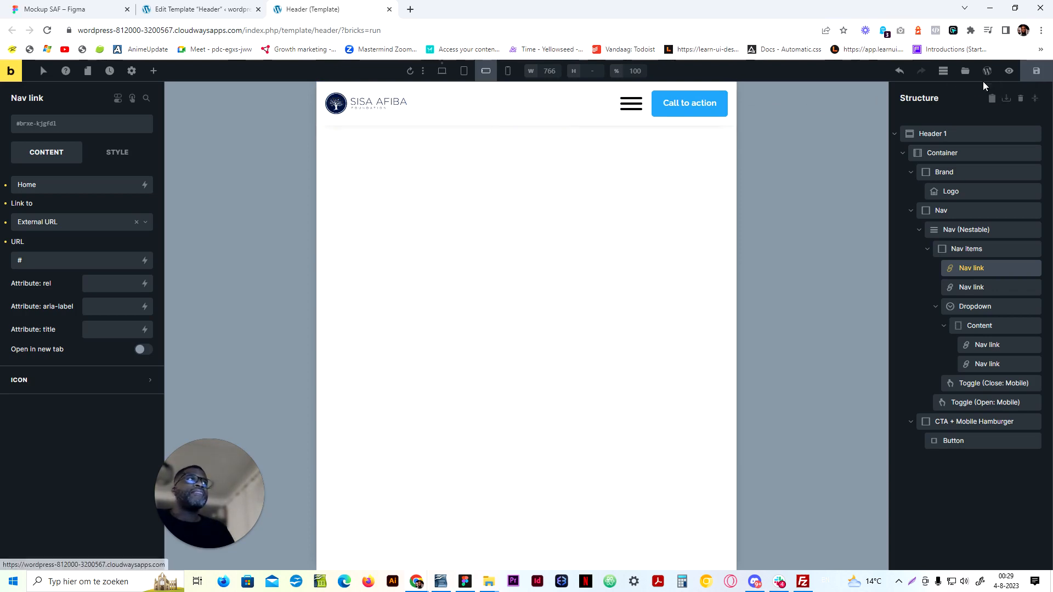
click(508, 71)
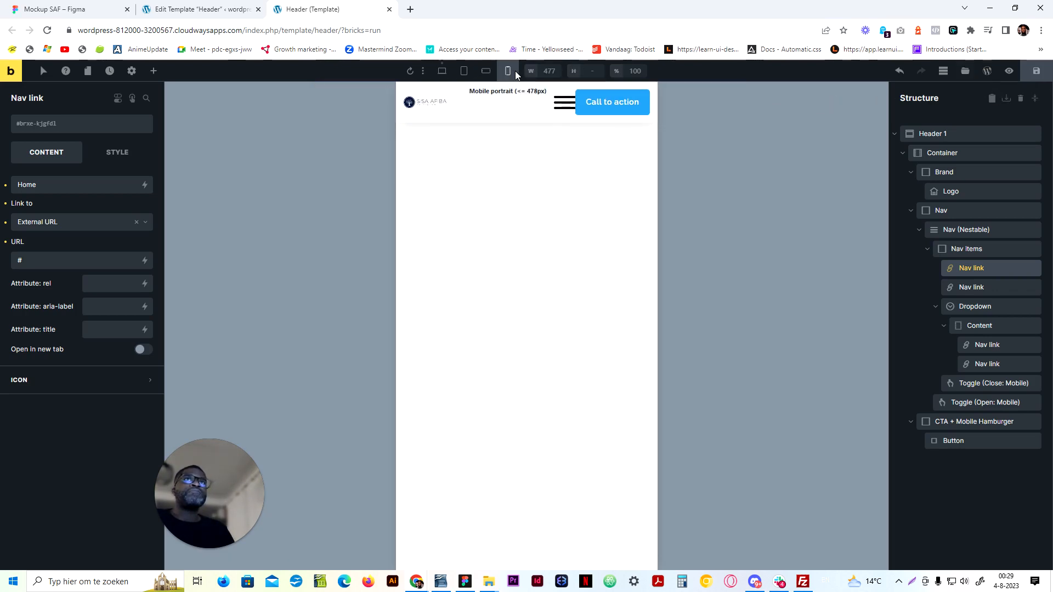
click(442, 71)
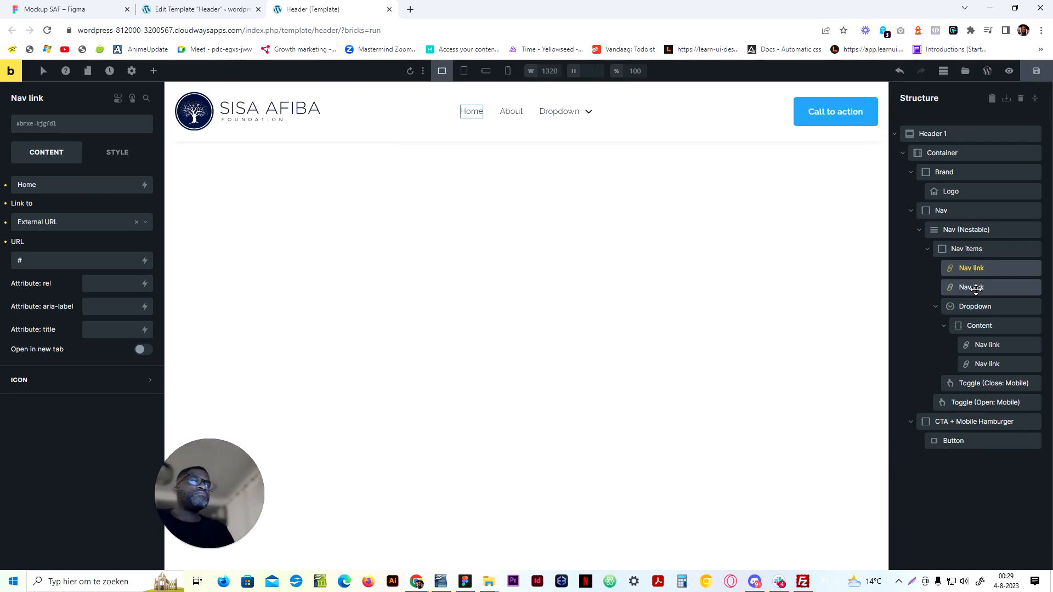
Set the Brand block's grid column to span 3 on the .header-1-brand class at the desktop breakpoint
click(970, 212)
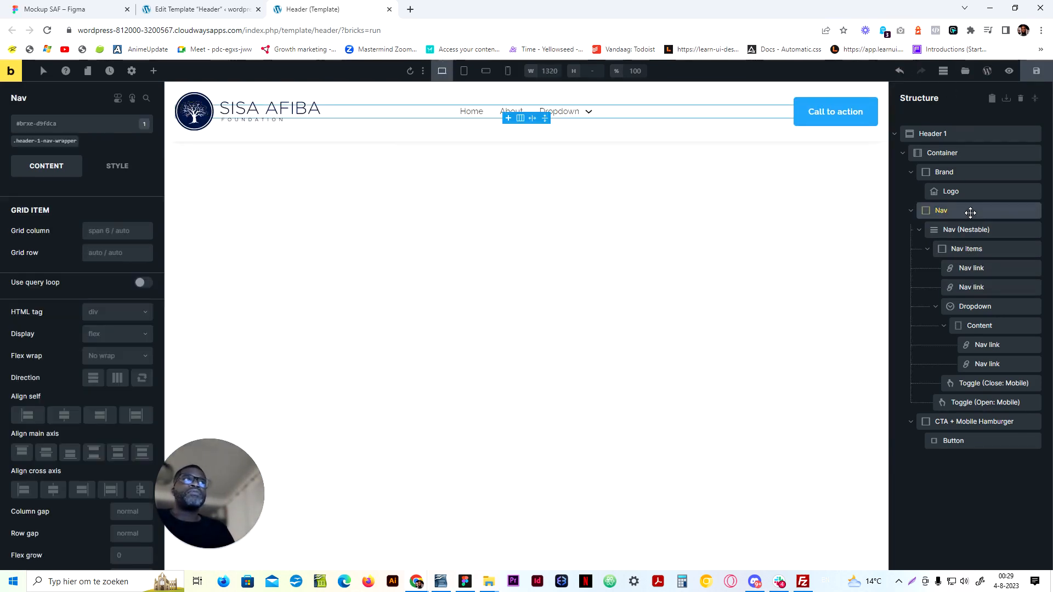
click(941, 172)
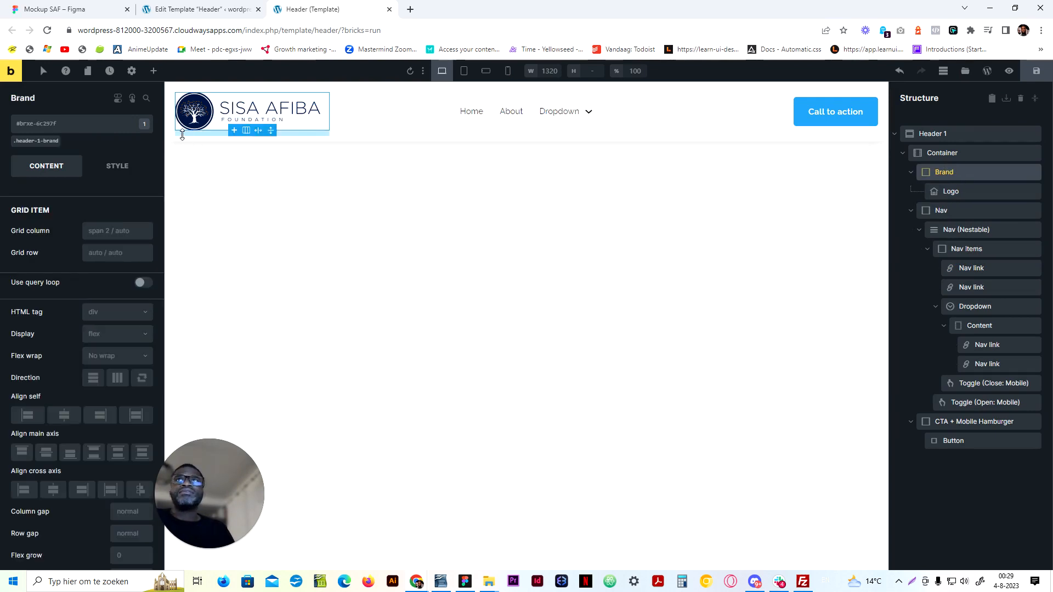
click(33, 141)
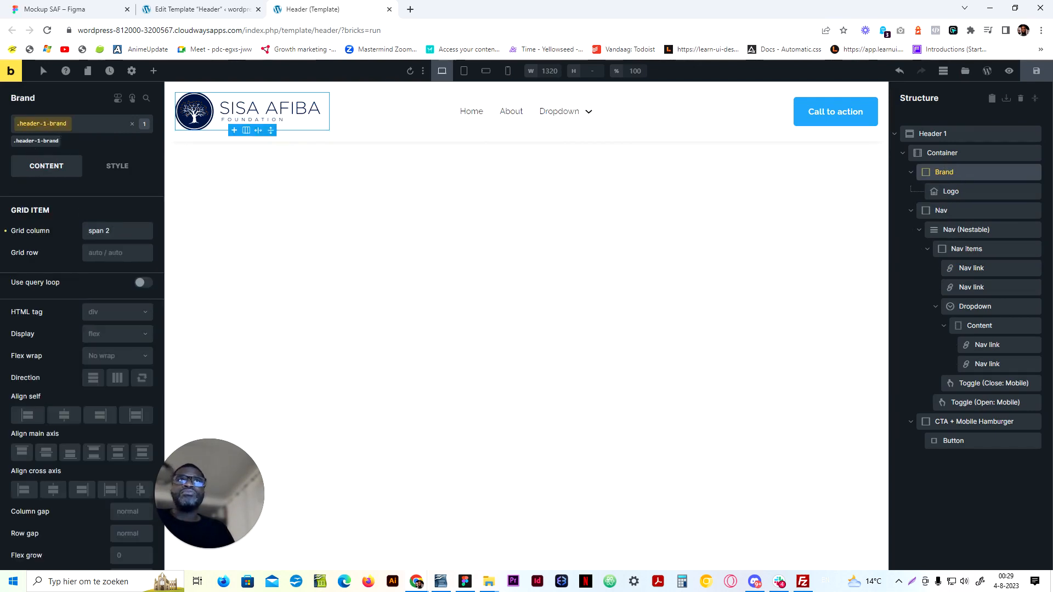
click(116, 231)
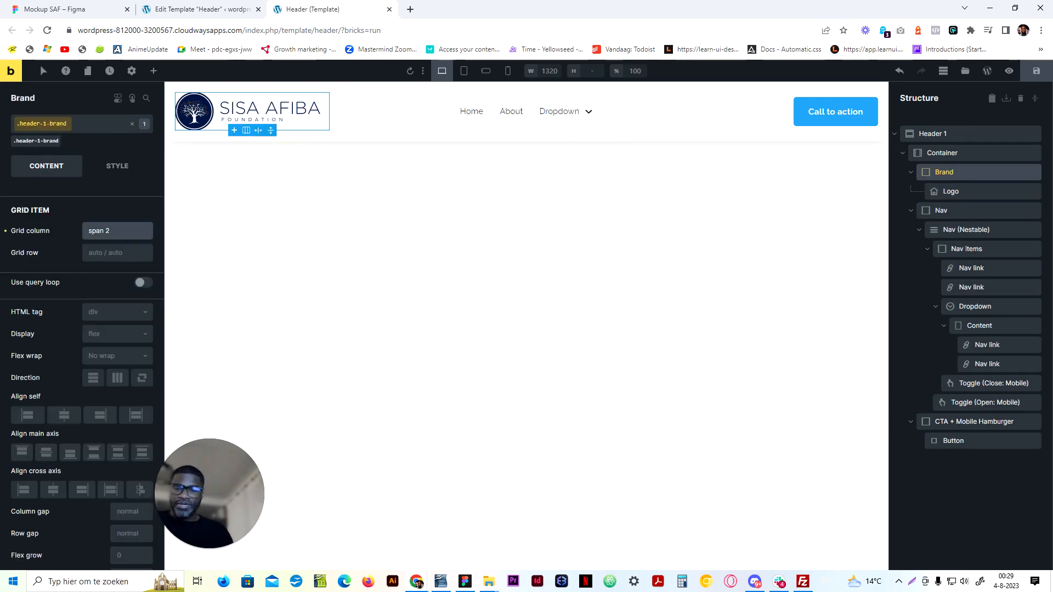
key(BackSpace)
text(3)
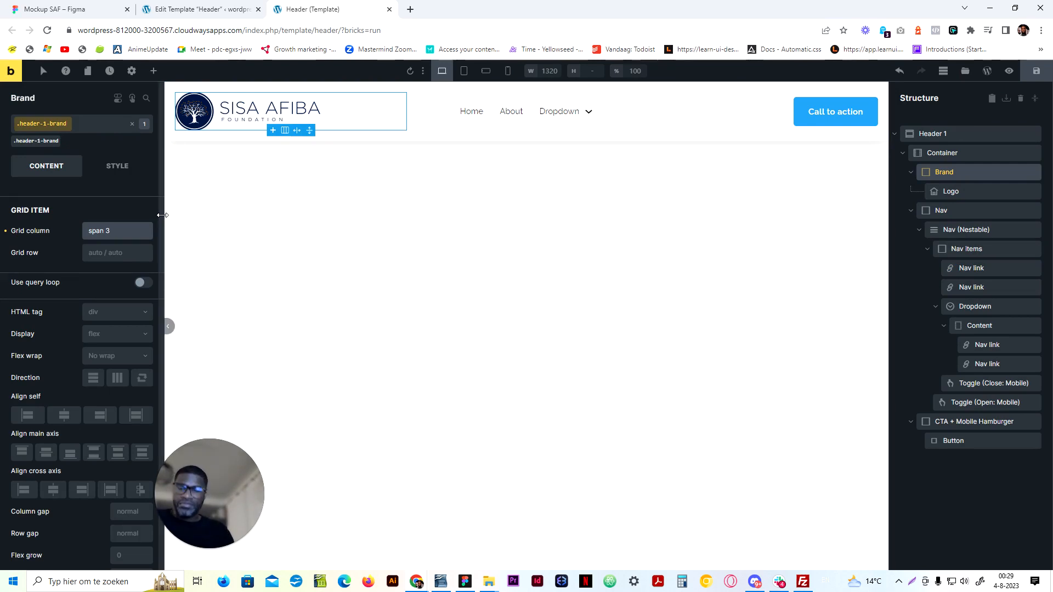
Set the Brand block's grid column to span 3 at the mobile landscape breakpoint
click(486, 71)
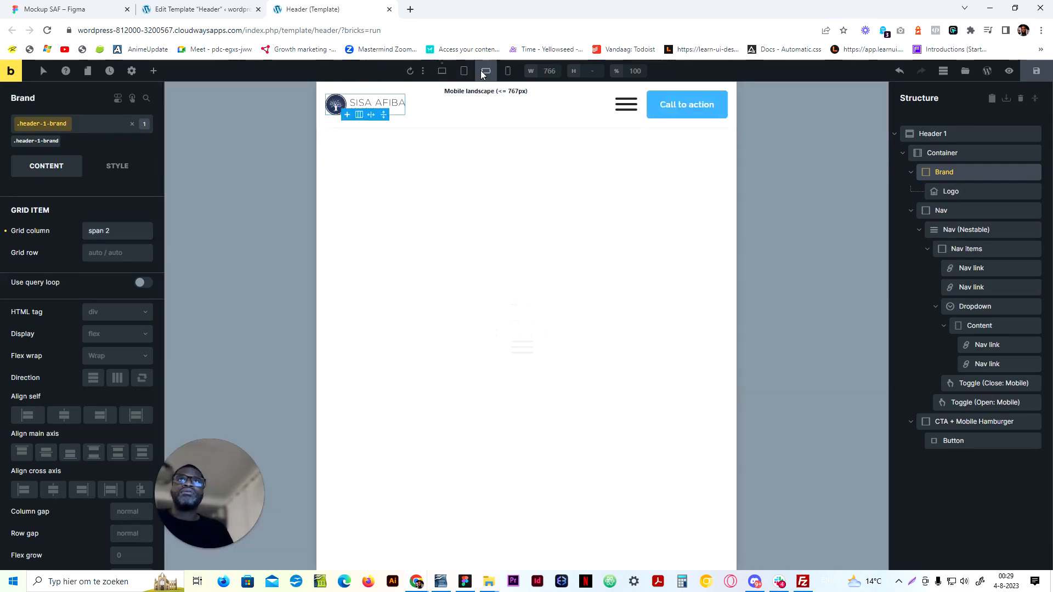
key(BackSpace)
text(3)
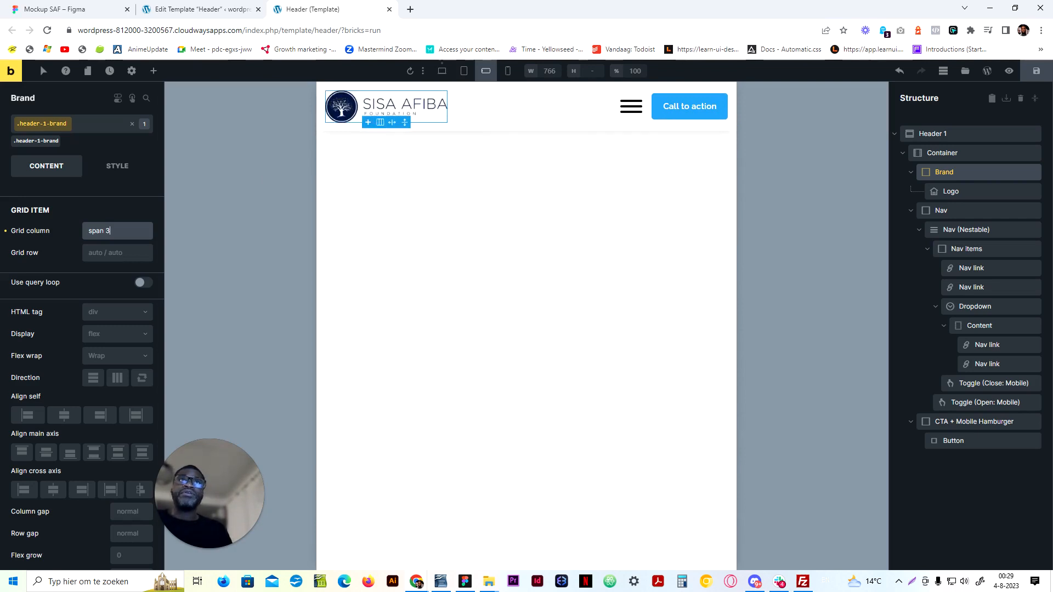
Check the grid item settings of the Nav and CTA + Mobile Hamburger blocks in mobile portrait and compare the header across breakpoints
click(508, 71)
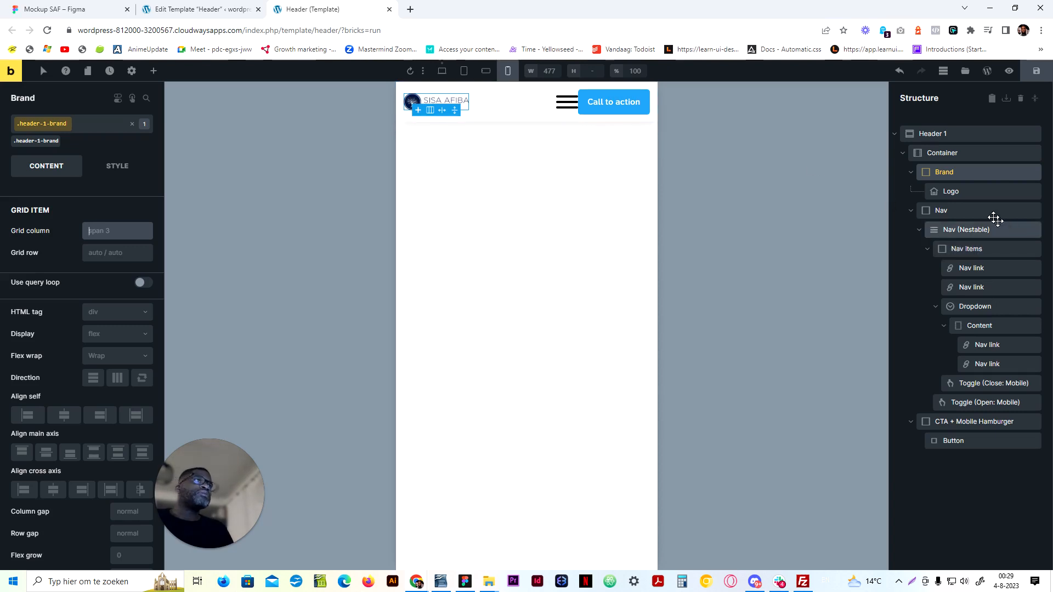
click(990, 213)
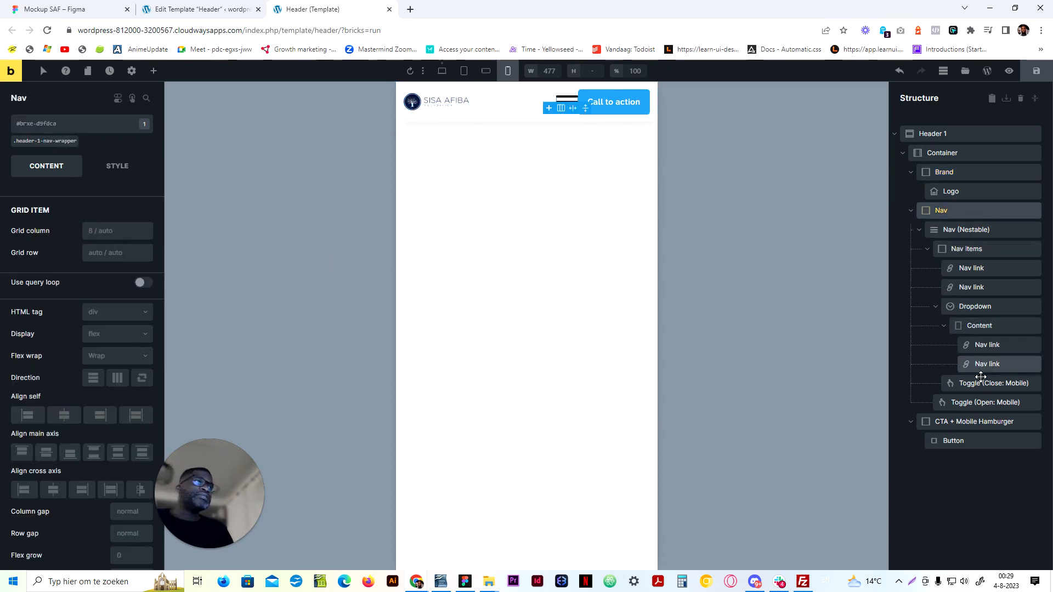
click(967, 422)
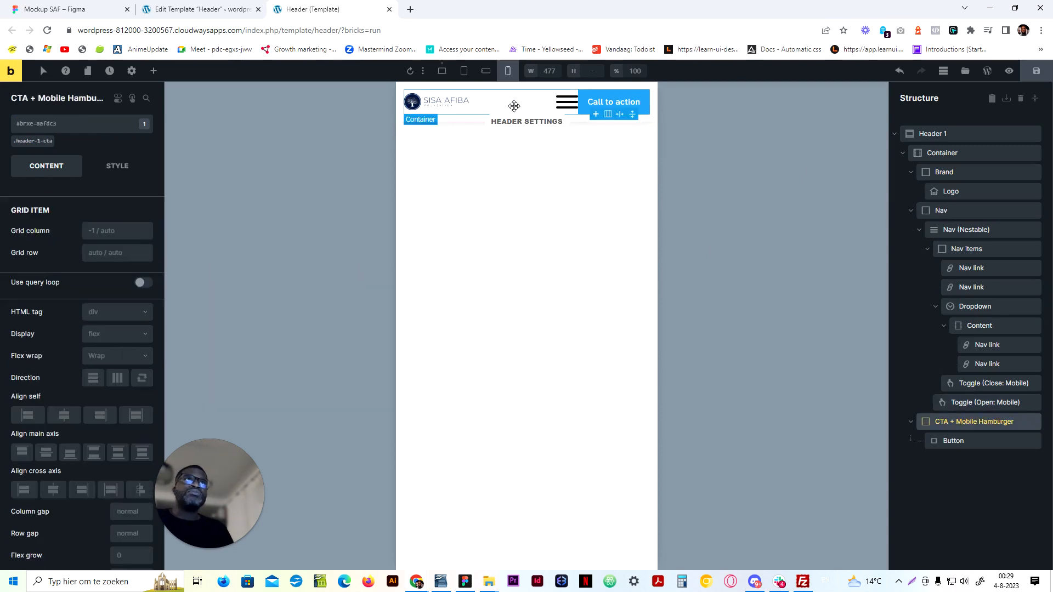
click(483, 73)
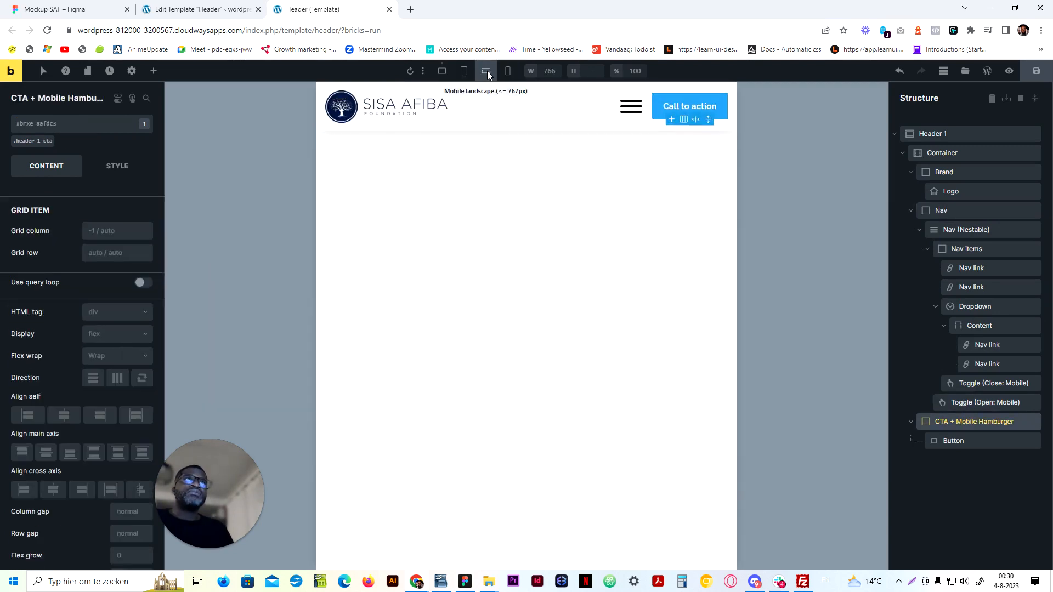
click(442, 70)
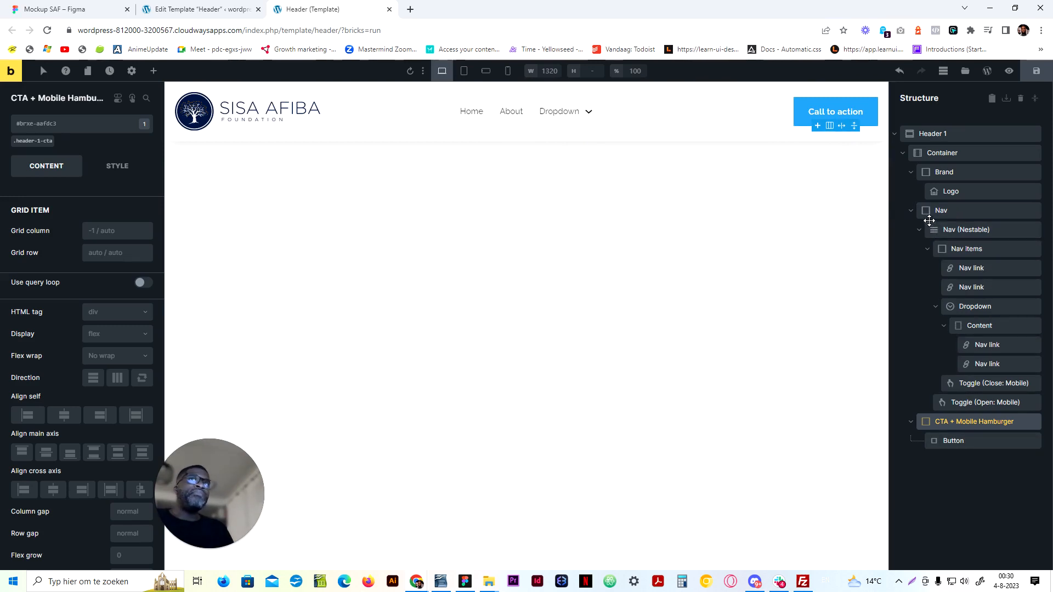
Set the Brand block's grid column to span 2 on the .header-1-brand class at the mobile landscape breakpoint
click(486, 70)
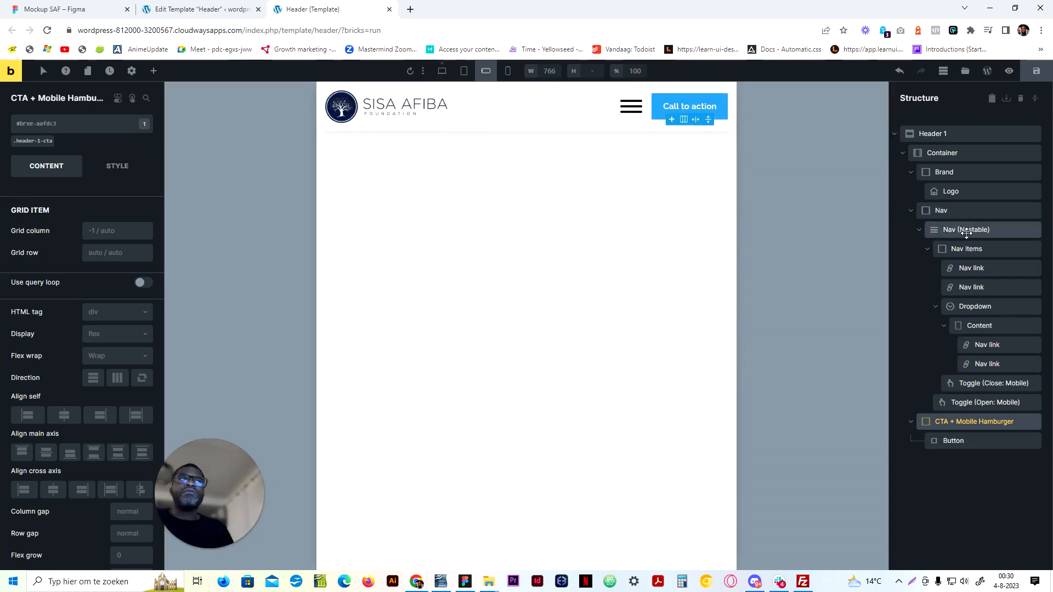
click(939, 210)
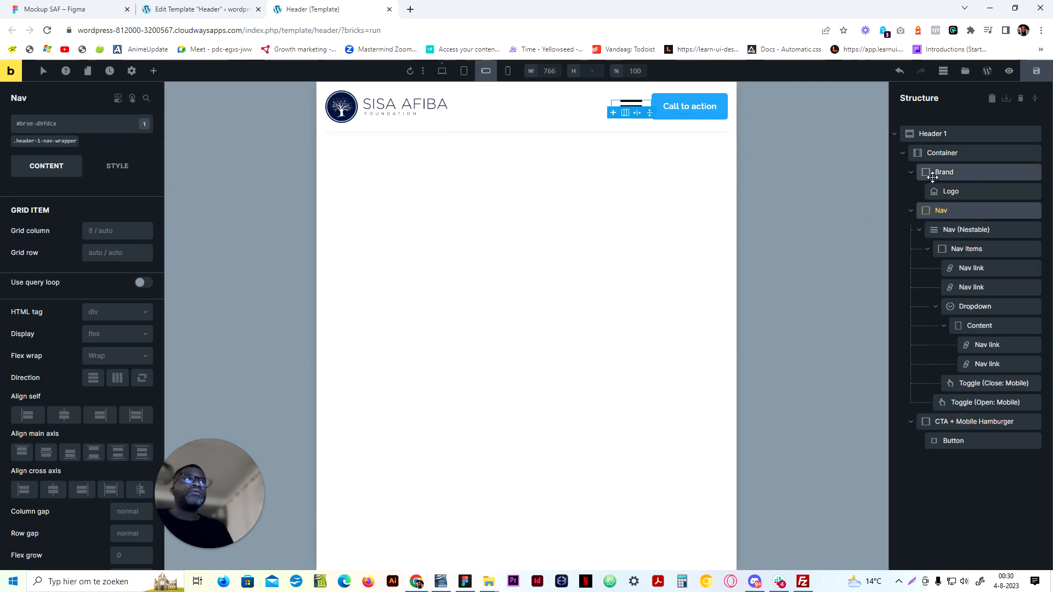
click(943, 172)
click(110, 231)
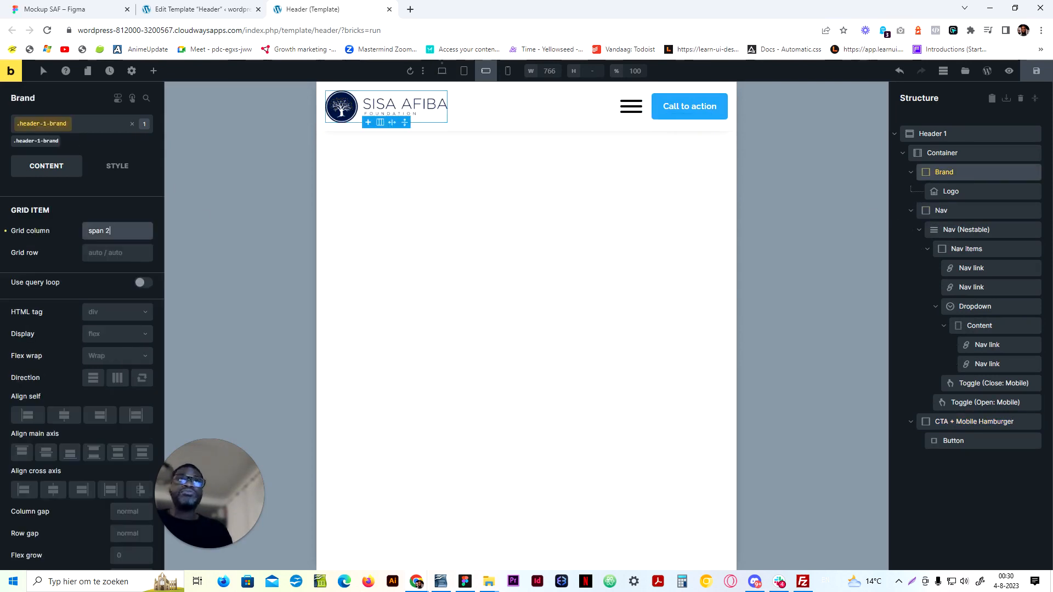
Set the Brand block's grid column to span 3 at the mobile landscape breakpoint and check the logo in mobile portrait
click(508, 72)
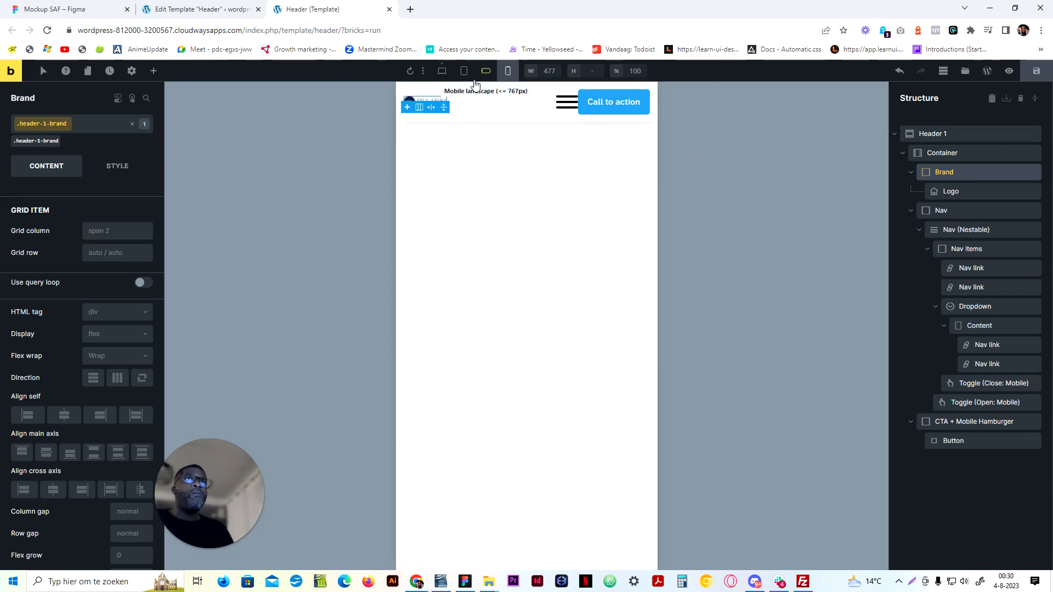
click(486, 70)
click(110, 231)
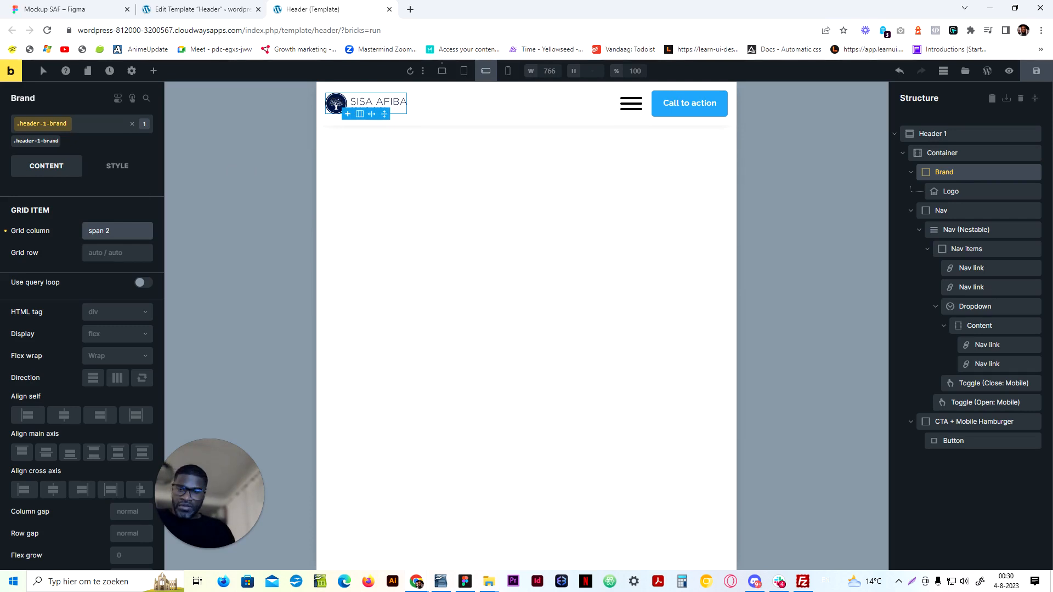
click(509, 72)
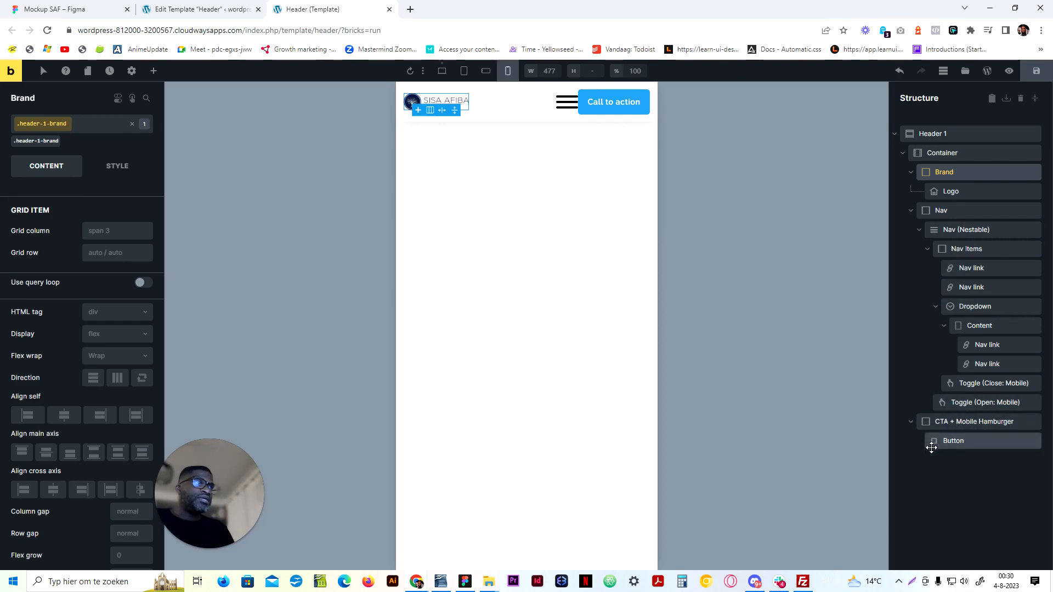
Try a grid column of -1 for the Nav block on the .header-1-nav-wrapper class in mobile portrait, and clear it again
click(941, 422)
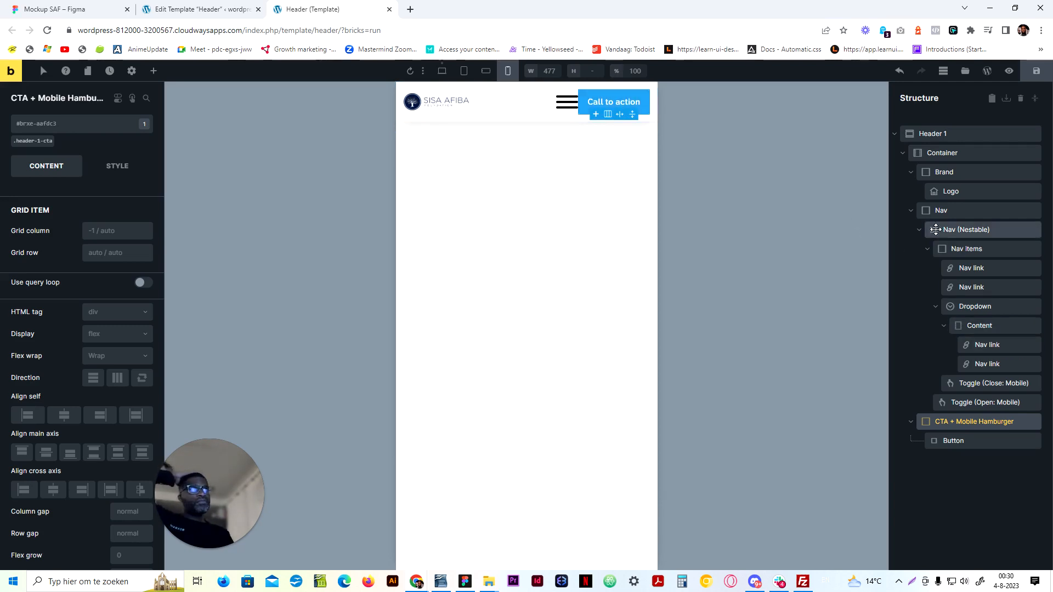
click(941, 211)
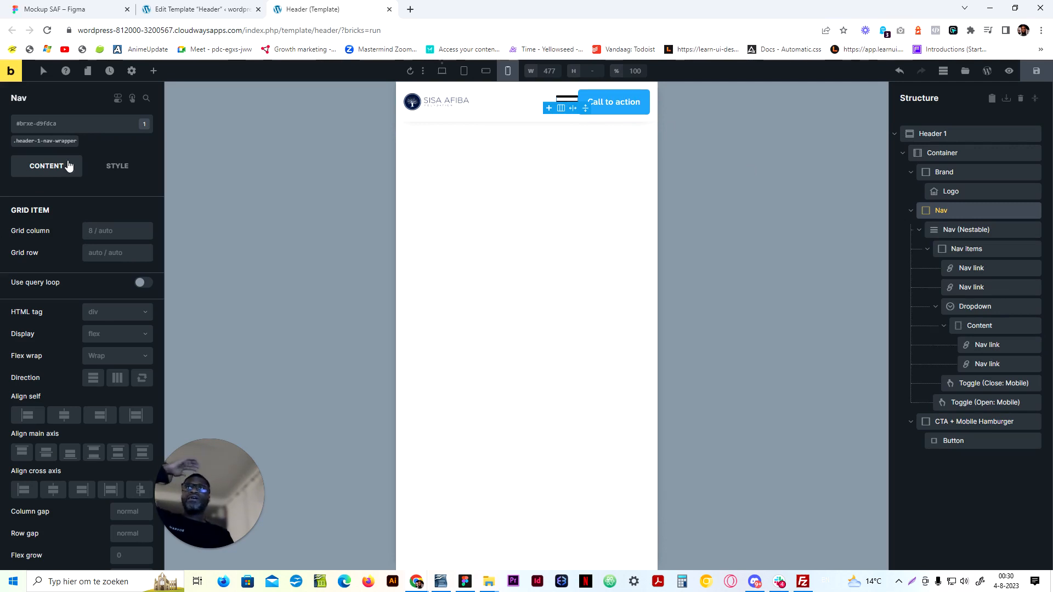
click(49, 141)
click(109, 231)
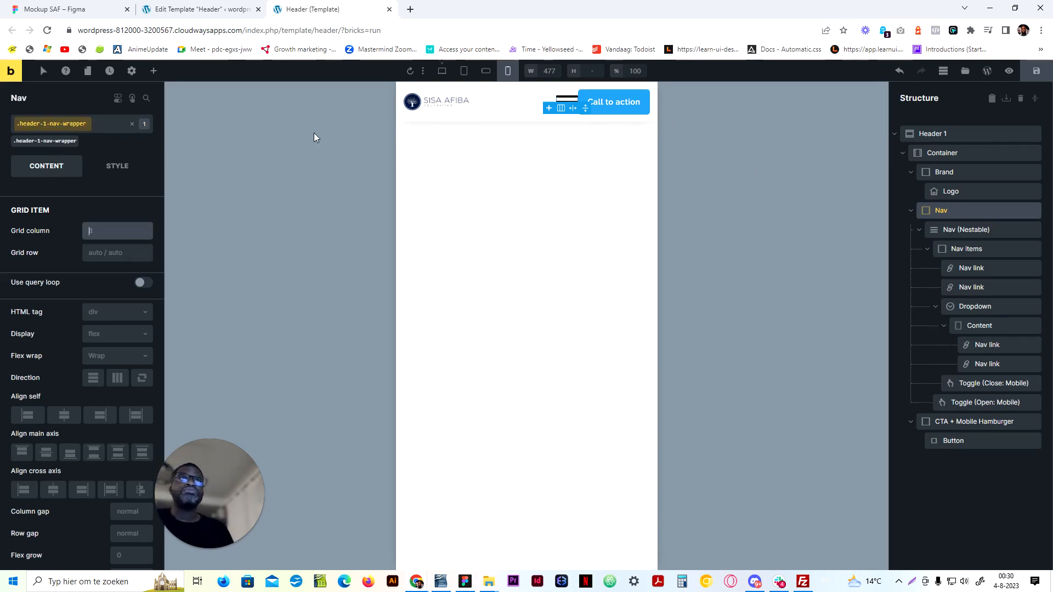
text(-1)
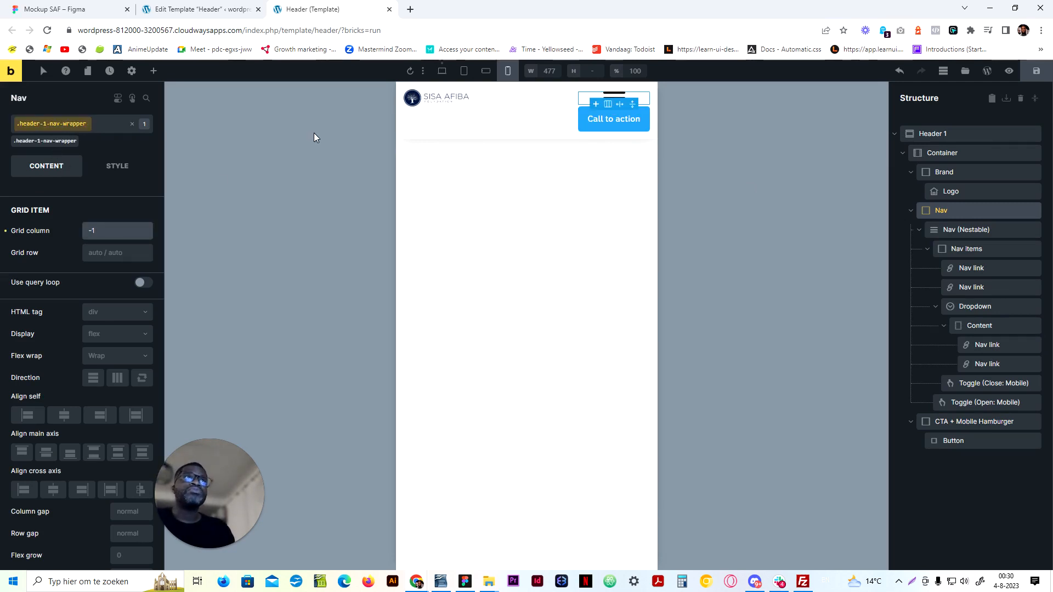
key(BackSpace)
key(BackSpace)
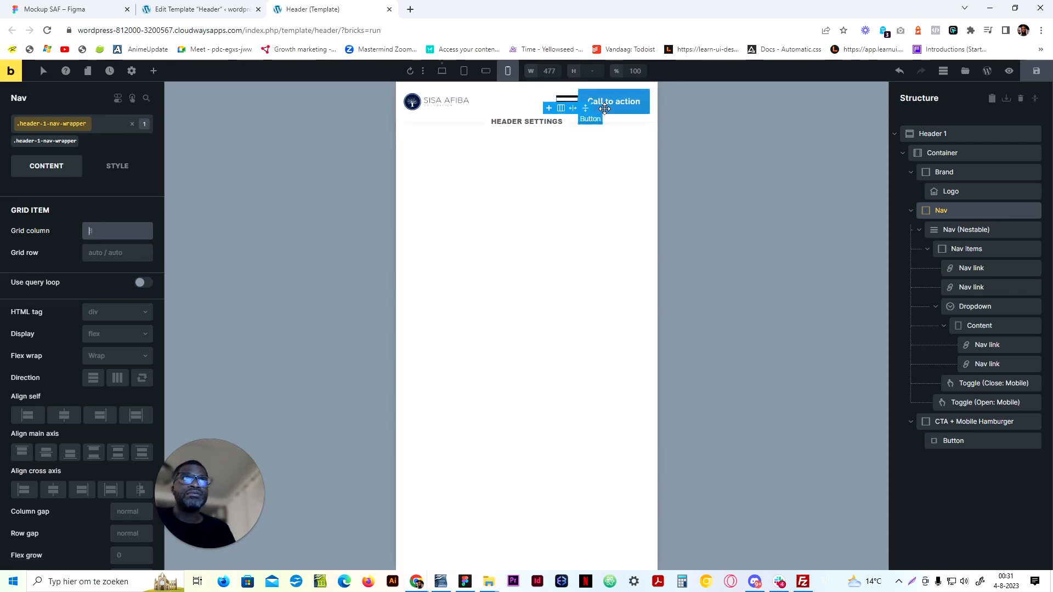
Hide the CTA + Mobile Hamburger block in mobile portrait by setting display to none on the .header-1-cta class
click(981, 421)
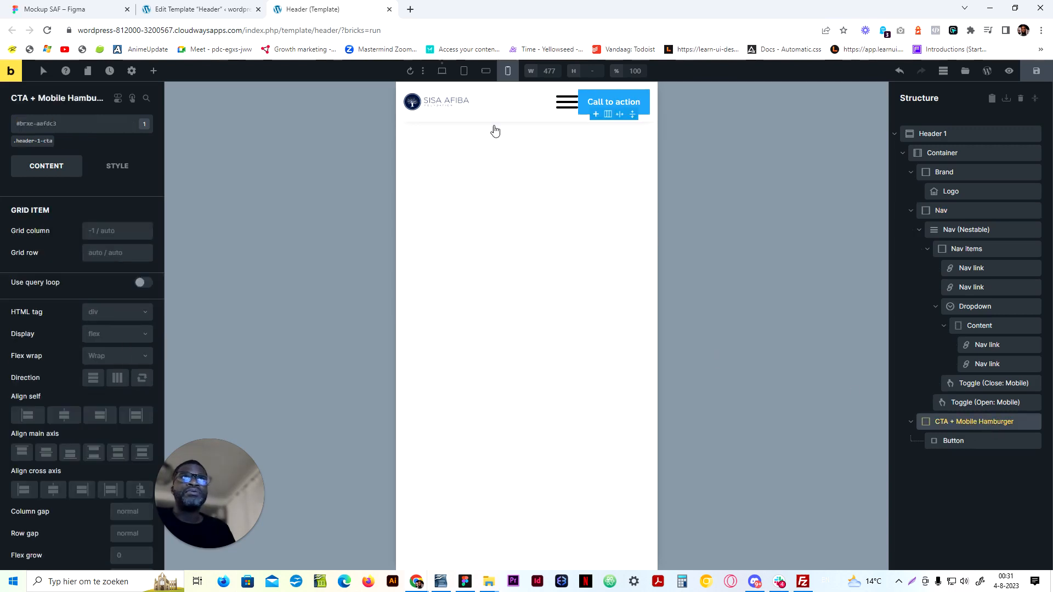
click(486, 71)
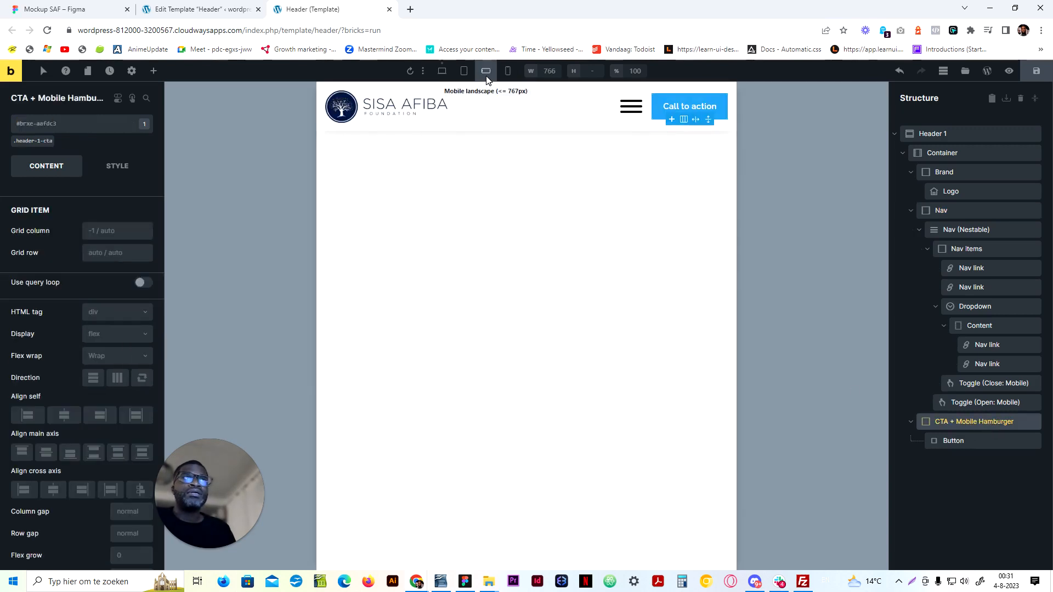
click(508, 71)
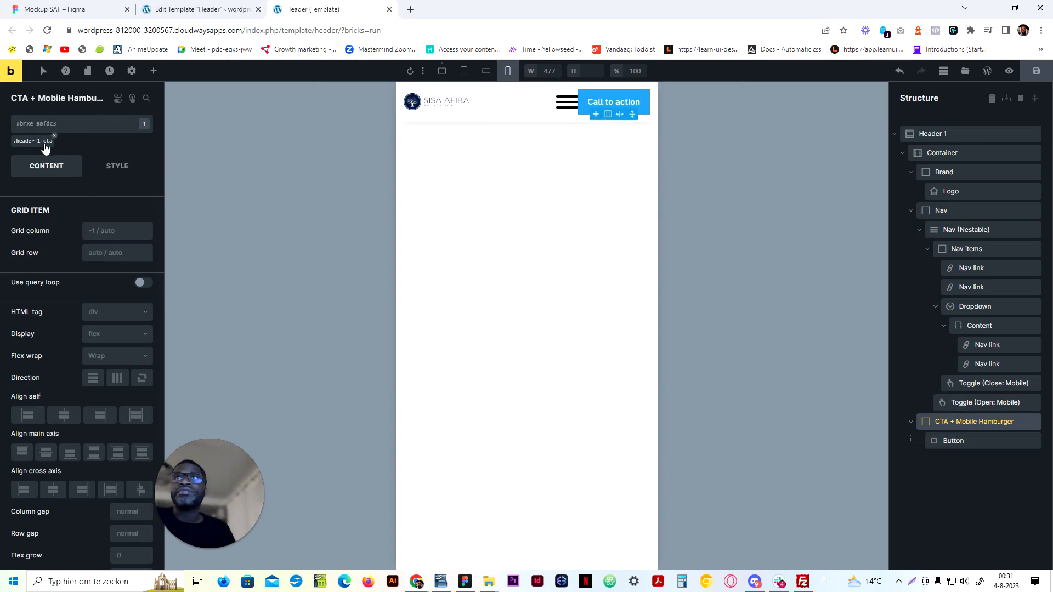
click(45, 144)
click(107, 313)
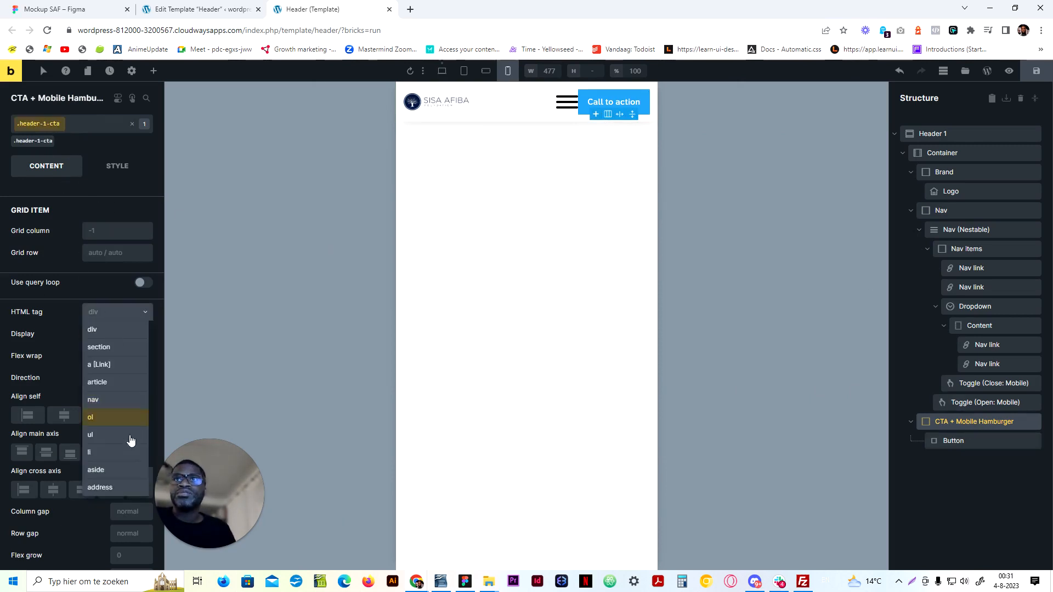
click(24, 329)
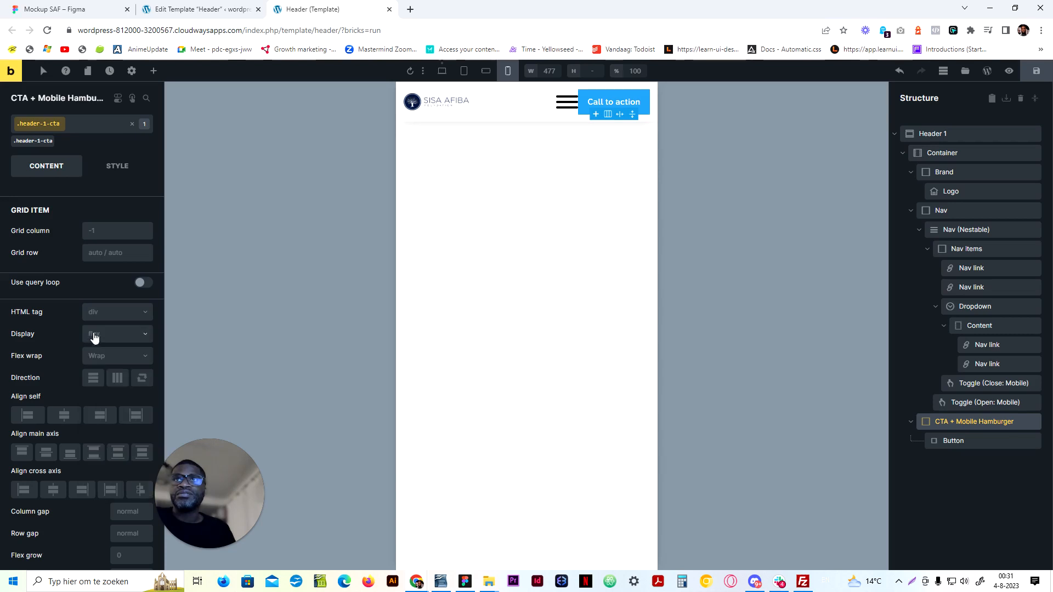
click(93, 335)
click(100, 437)
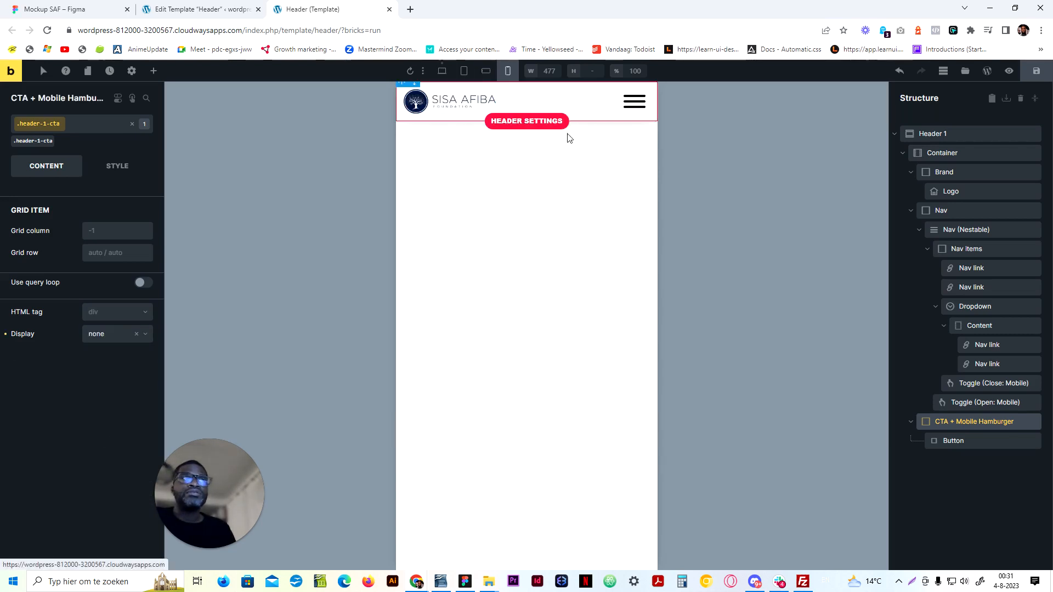
Set the Brand block's grid column to span 4 on the .header-1-brand class in mobile portrait and save the template
click(944, 173)
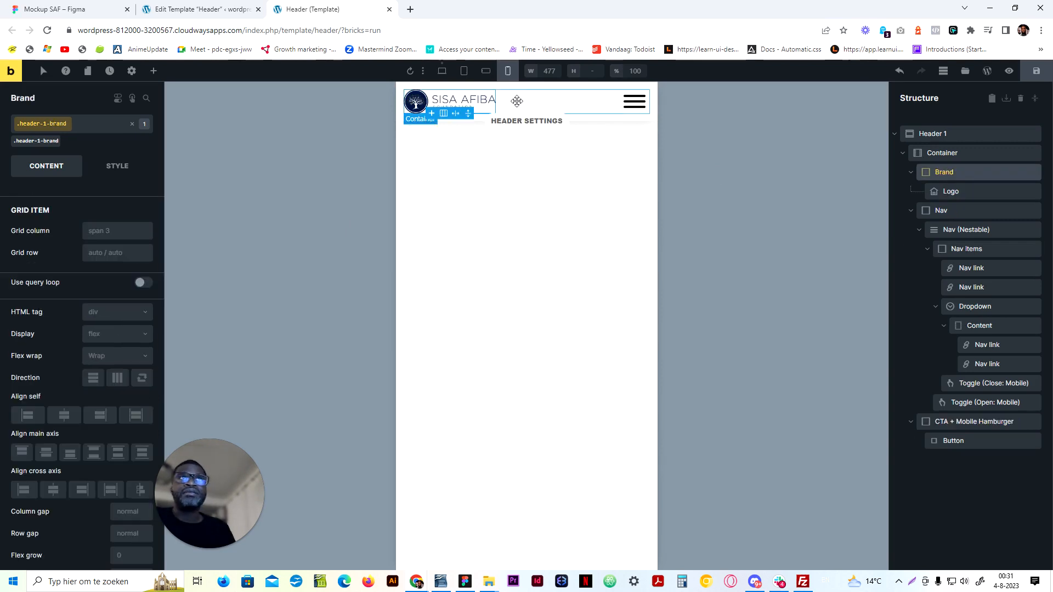
click(486, 71)
click(509, 72)
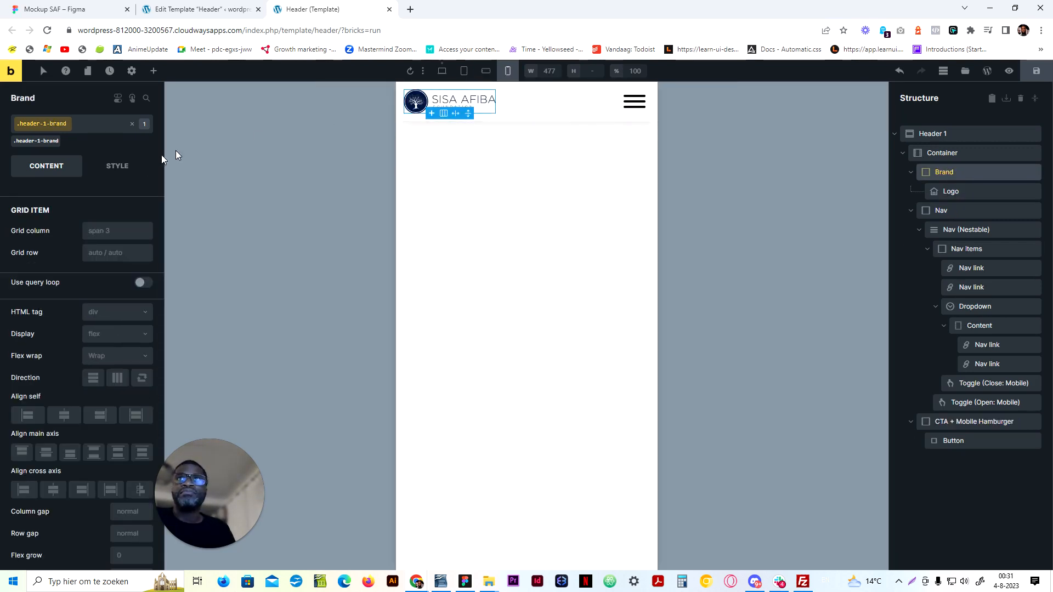
click(116, 231)
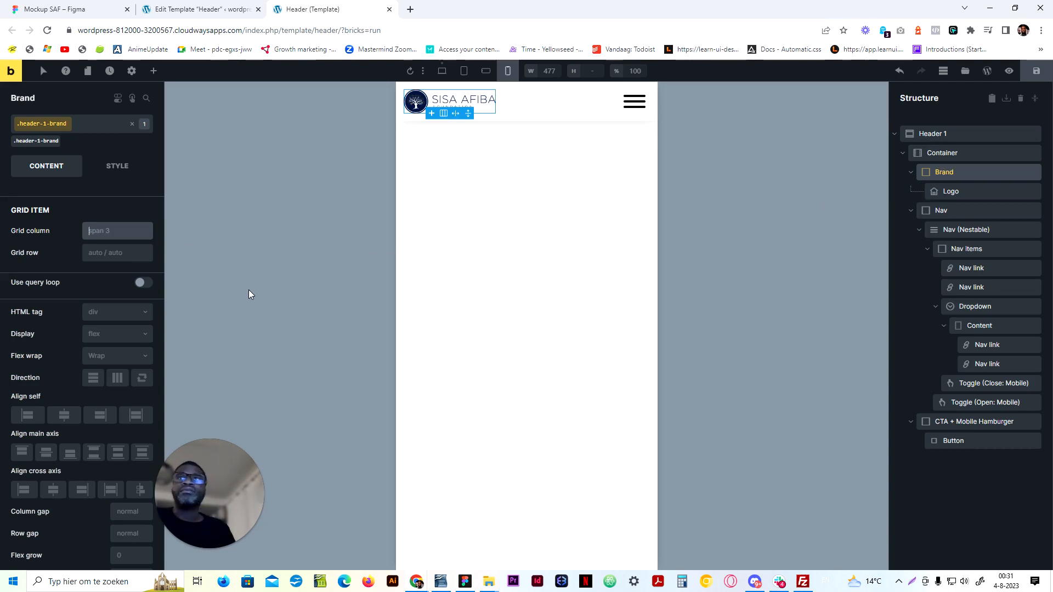
text(span 4)
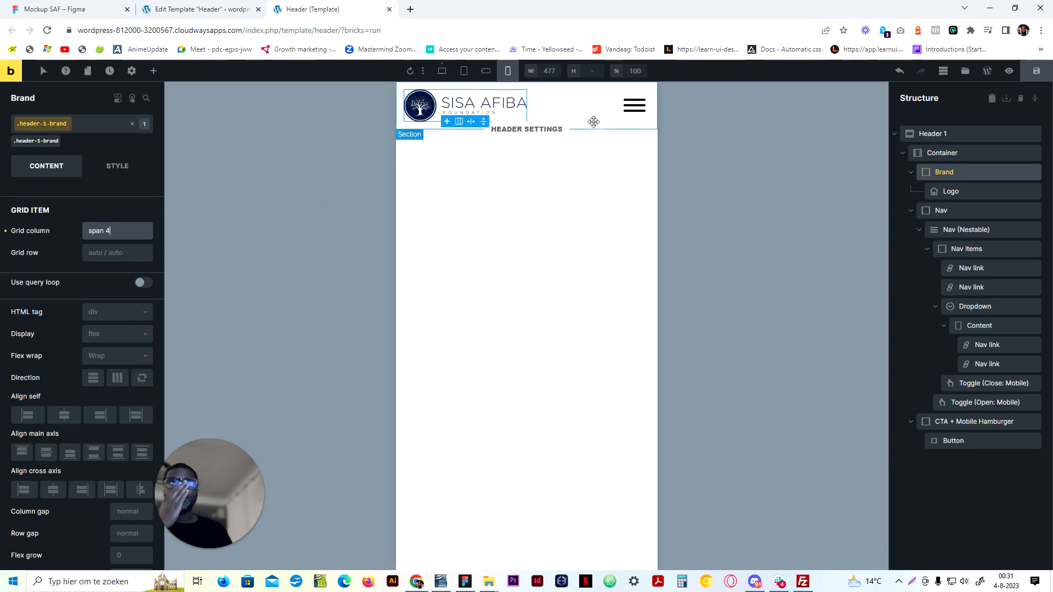
key(ctrl+s)
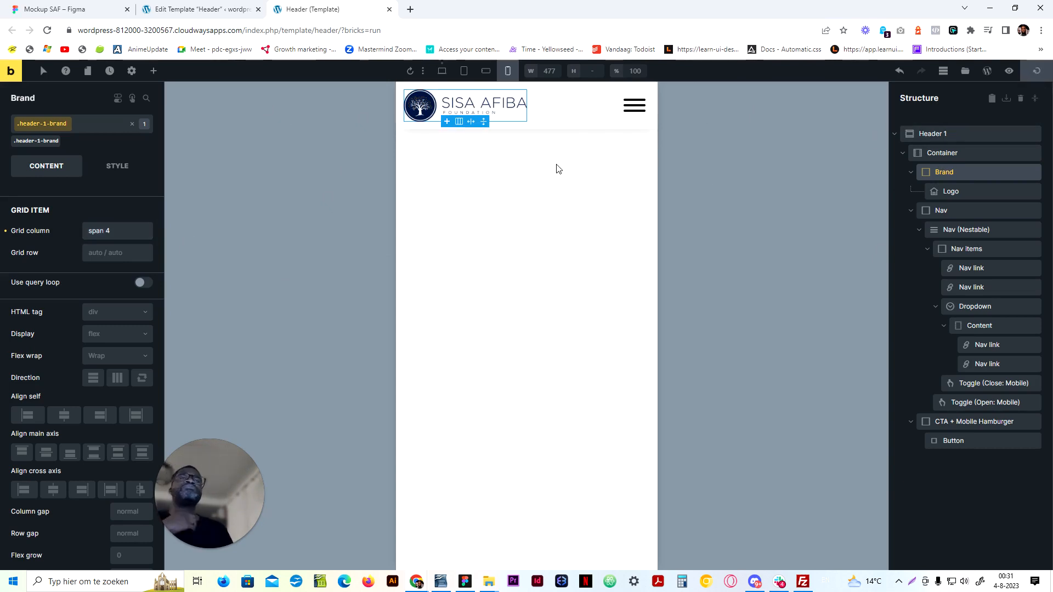
Test the header's mobile menu toggle and desktop dropdown in the front-end preview at narrow and full window widths, and return to the builder
click(1009, 71)
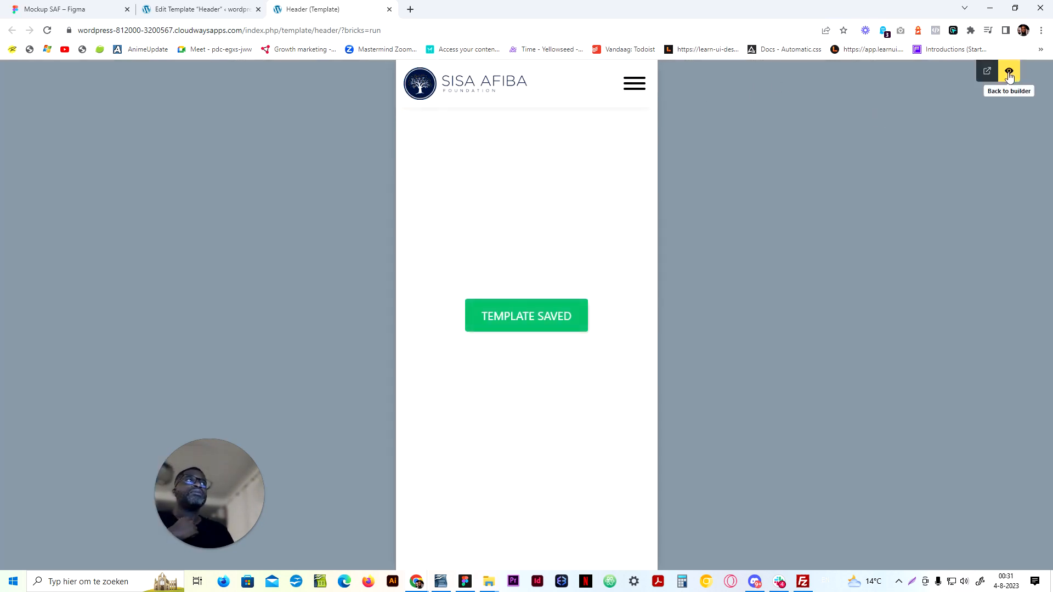
click(988, 71)
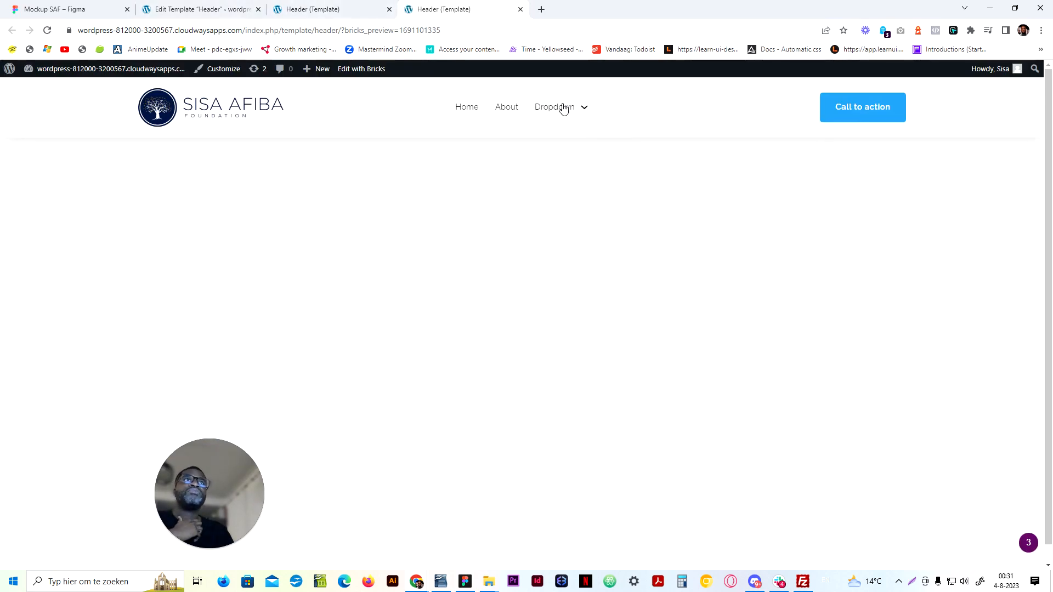
click(1015, 8)
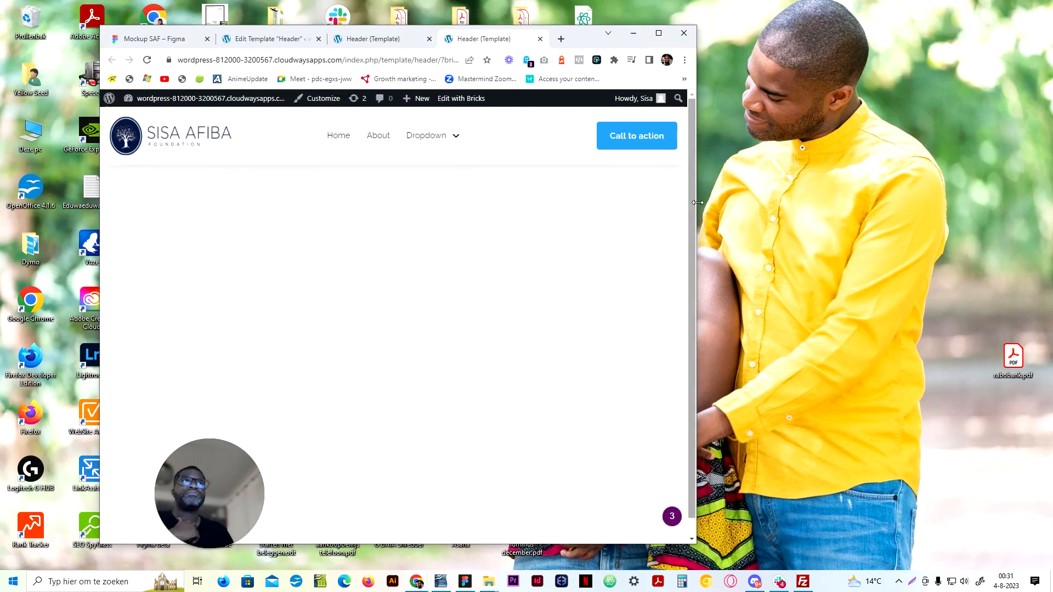
drag(697, 197, 432, 197)
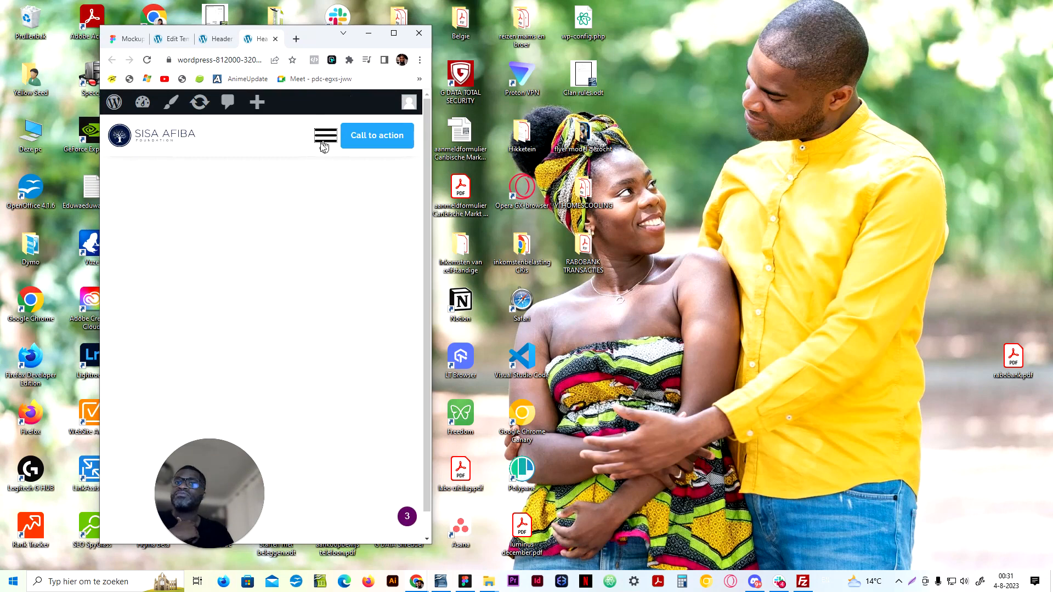
click(326, 137)
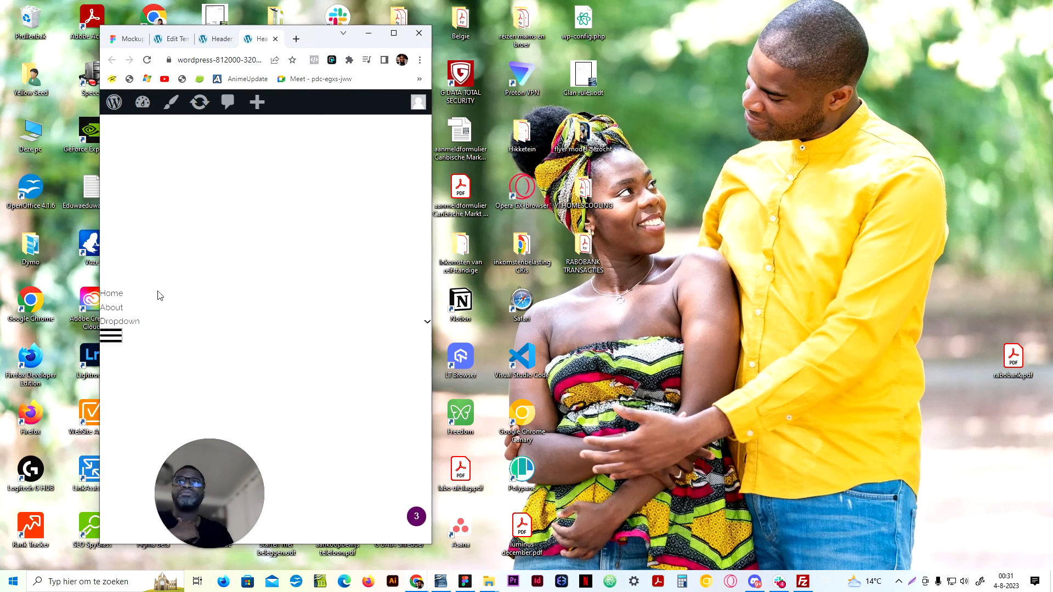
click(111, 336)
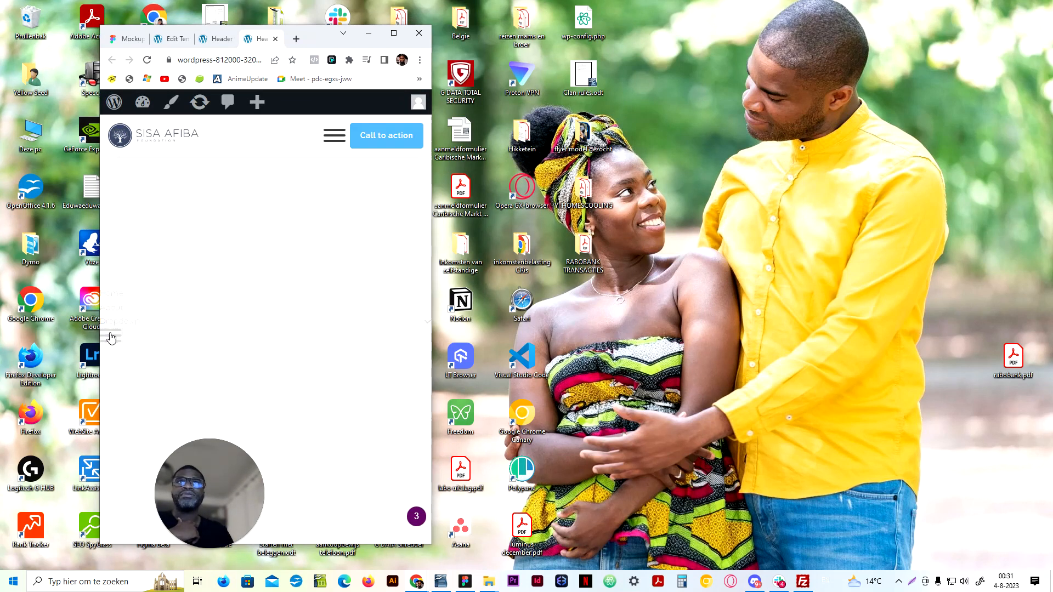
click(393, 35)
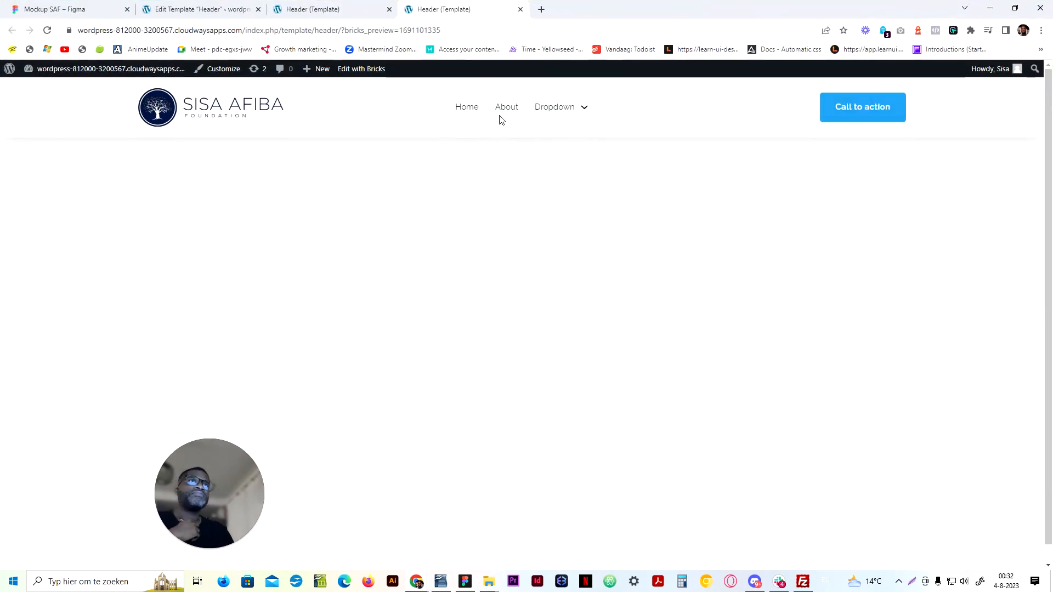
mouse_move(550, 111)
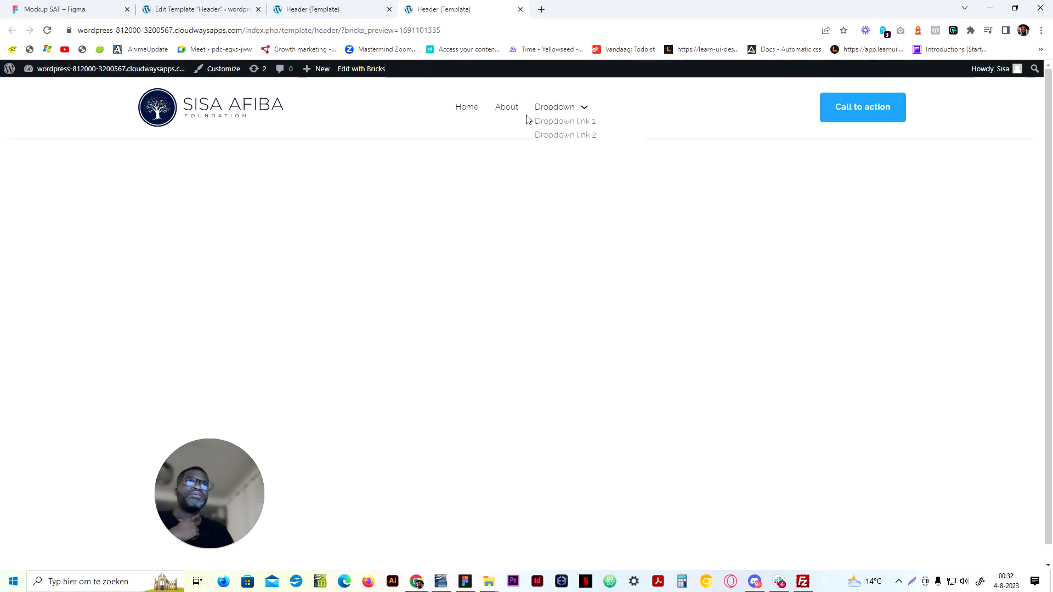
click(323, 6)
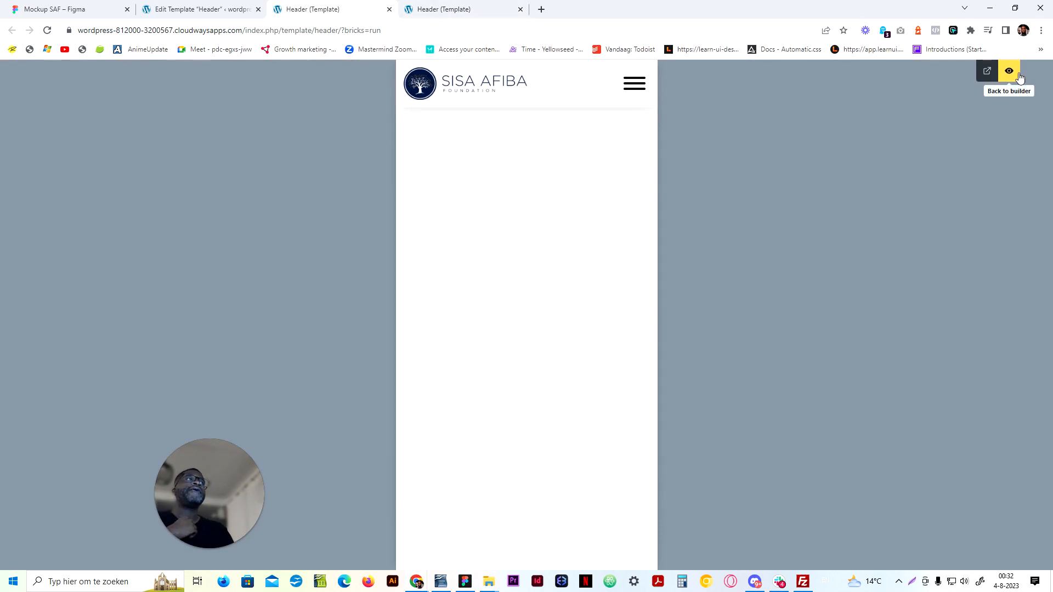
click(1009, 70)
Set the font weight of the Nav (Nestable) top-level items to 700 on the .header-1__nav class at the desktop breakpoint
click(442, 71)
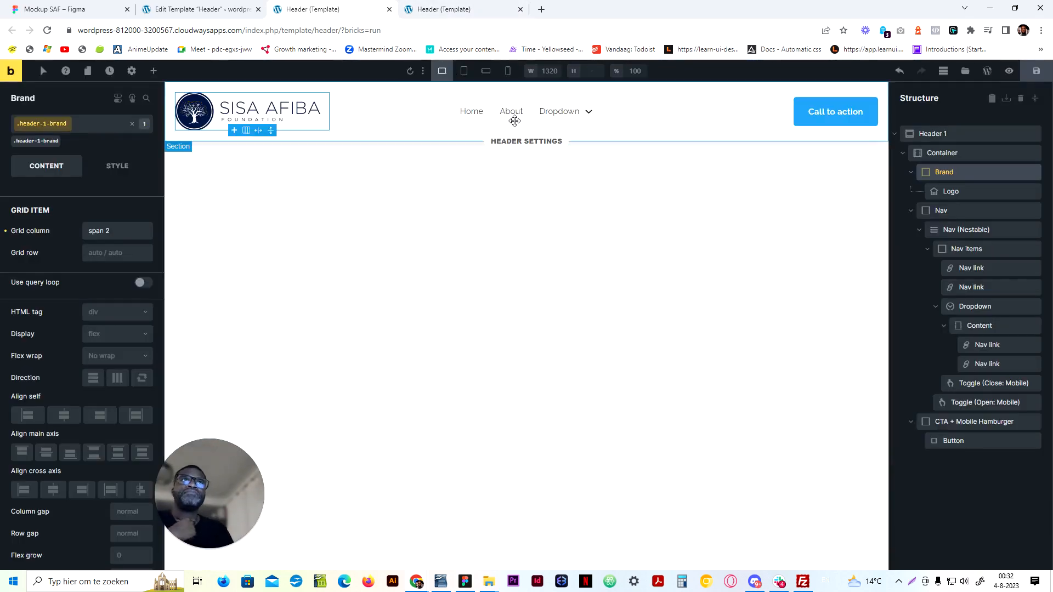
click(488, 111)
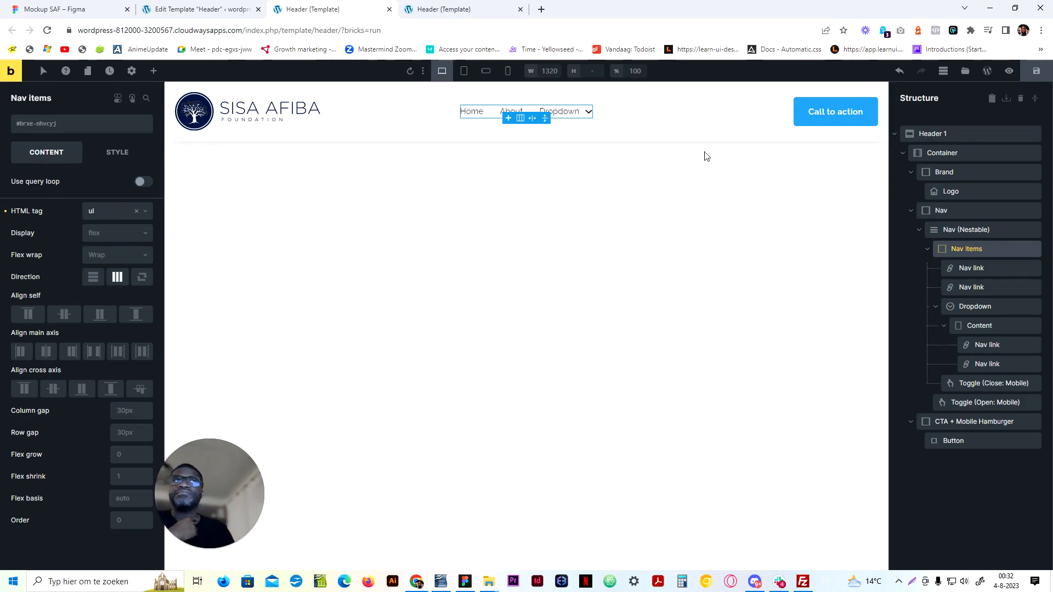
click(979, 226)
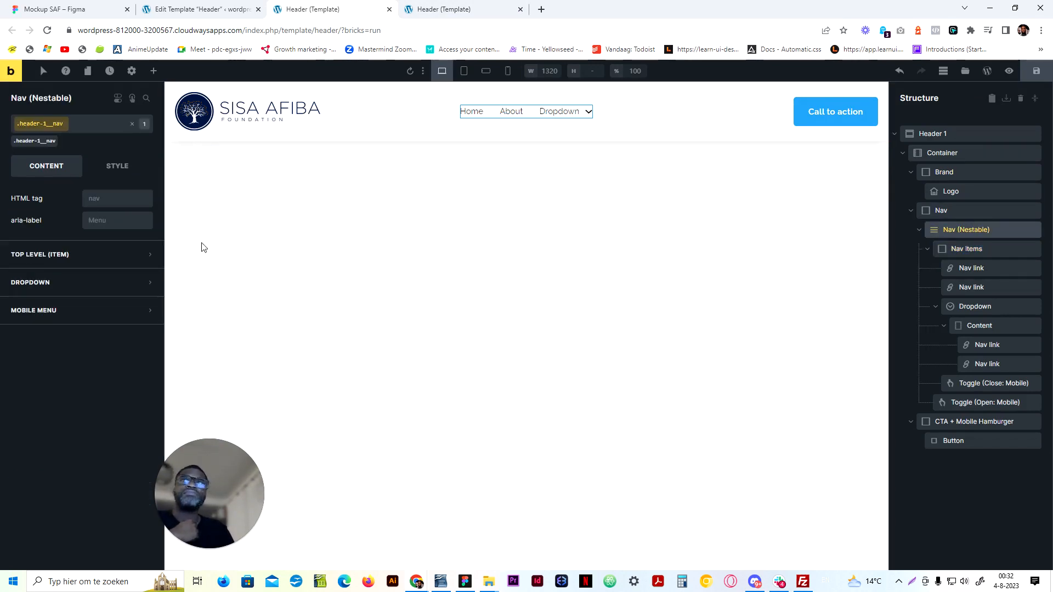
click(51, 265)
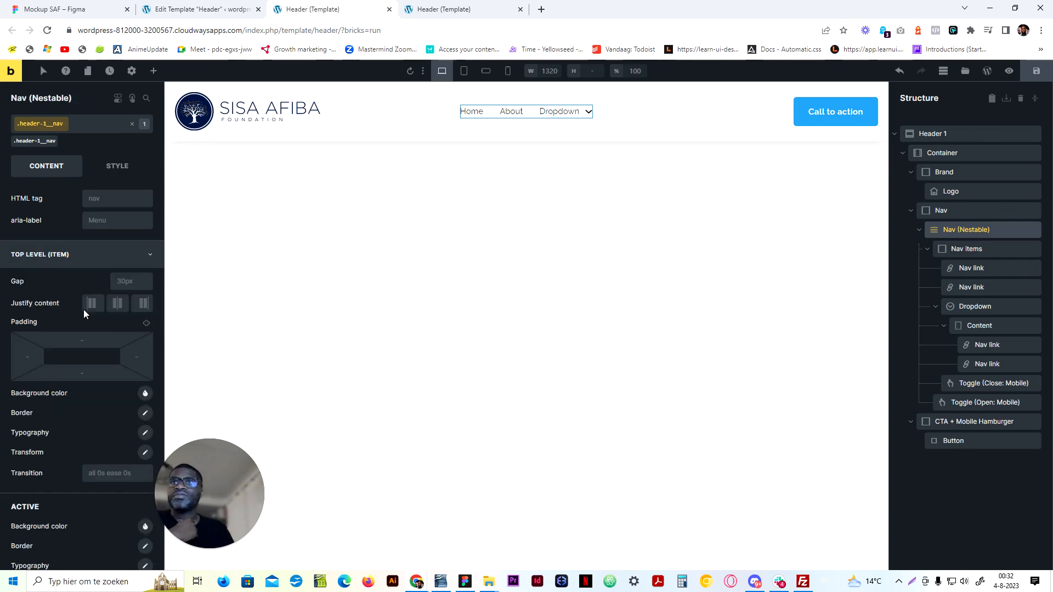
click(145, 433)
scroll(124, 417, down, 3)
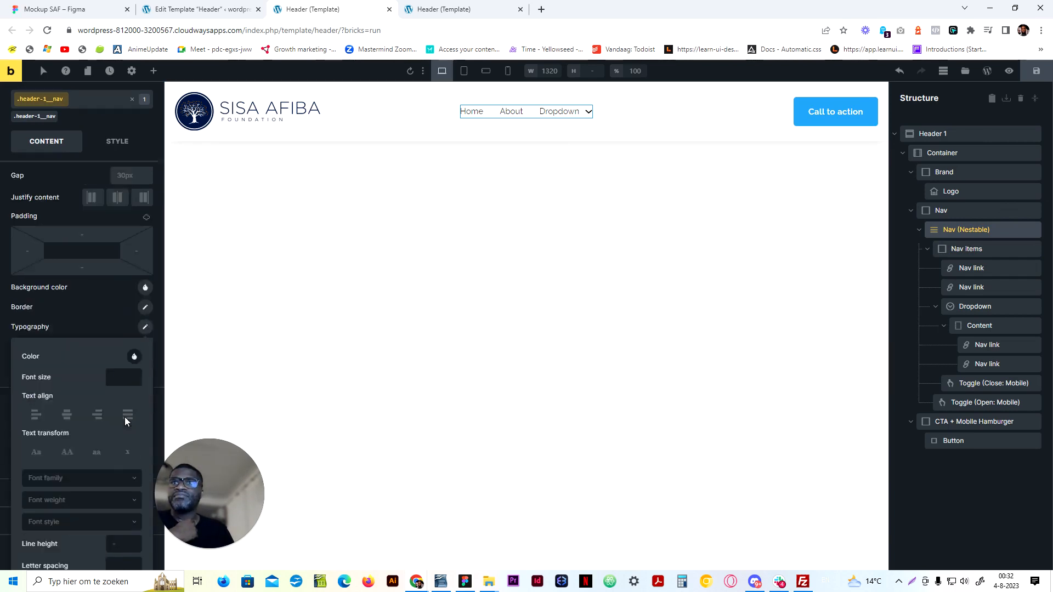
click(77, 433)
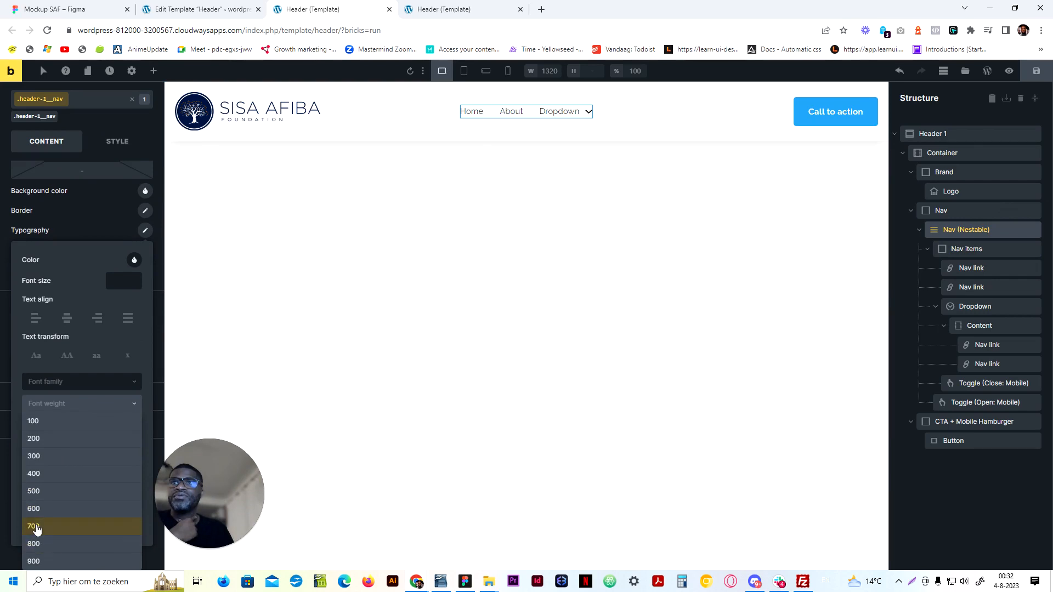
click(35, 525)
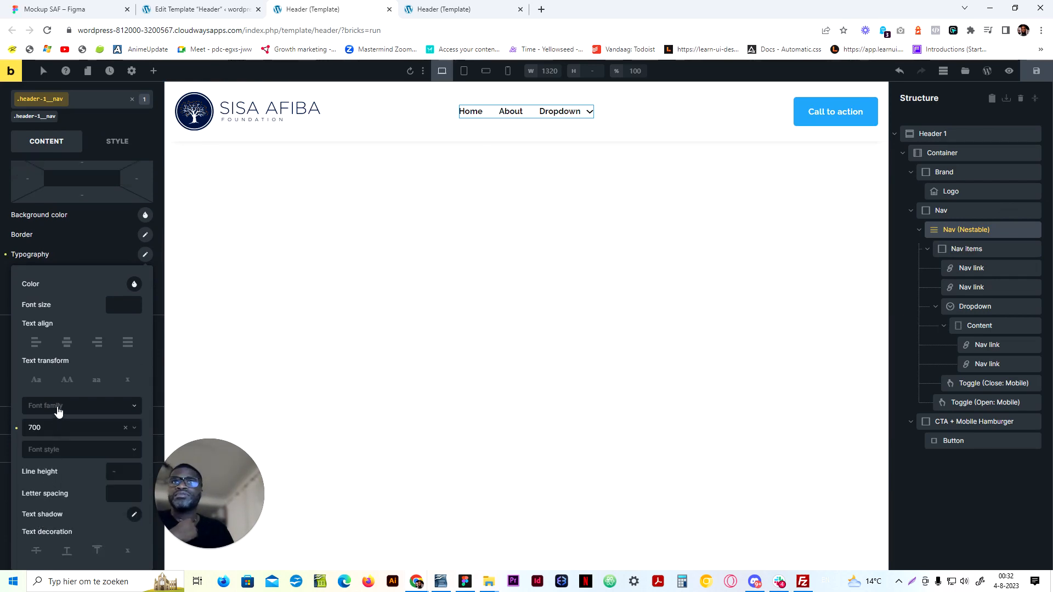
Set the top-level nav items' font family to Raleway with uppercase text on the .header-1__nav class, and save the template
click(59, 411)
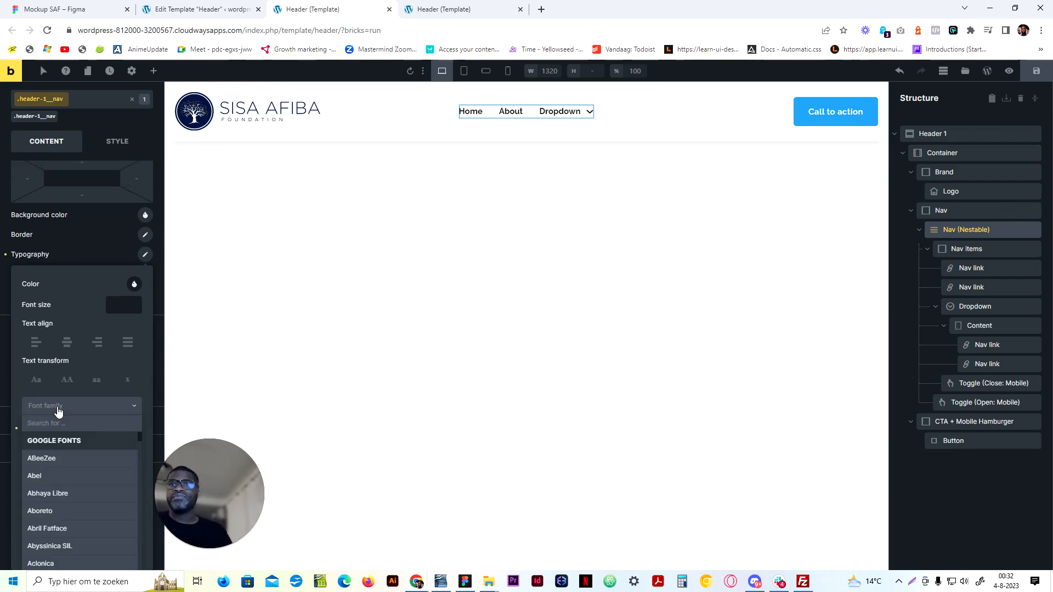
text(raleway)
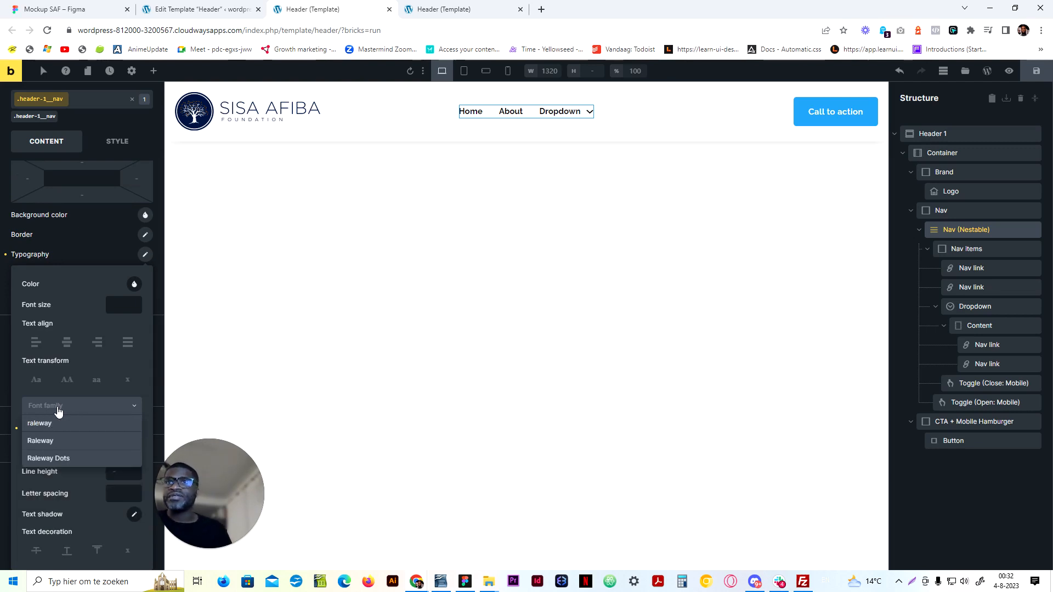
click(63, 443)
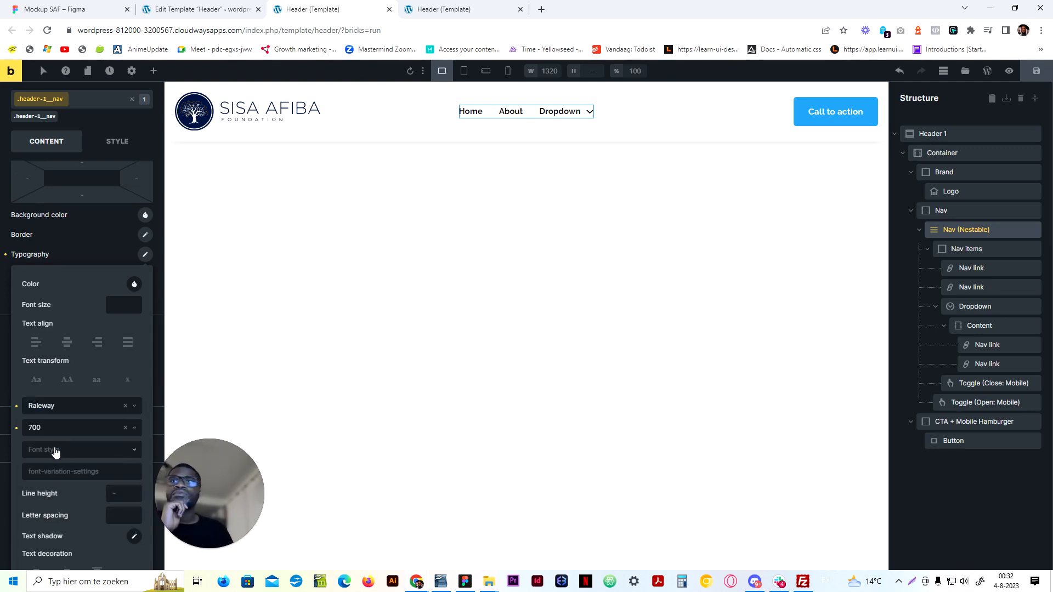
scroll(78, 496, down, 1)
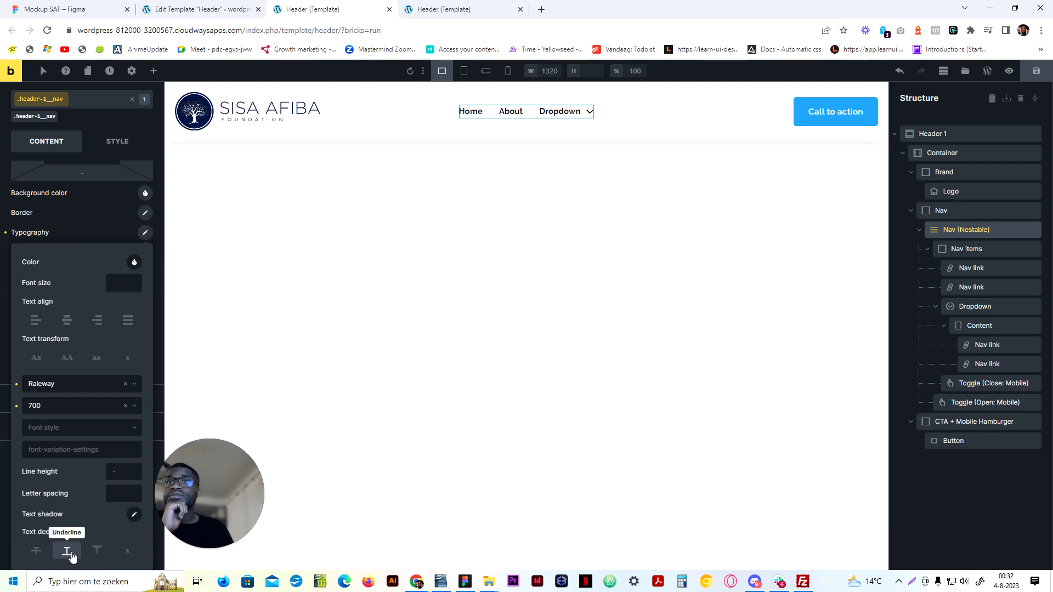
click(67, 360)
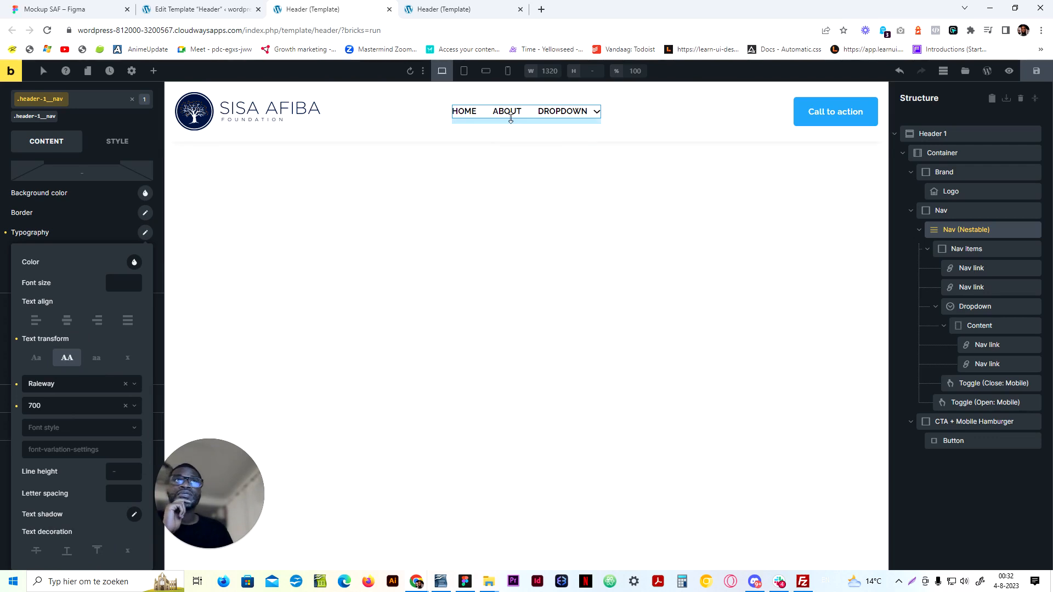
click(80, 230)
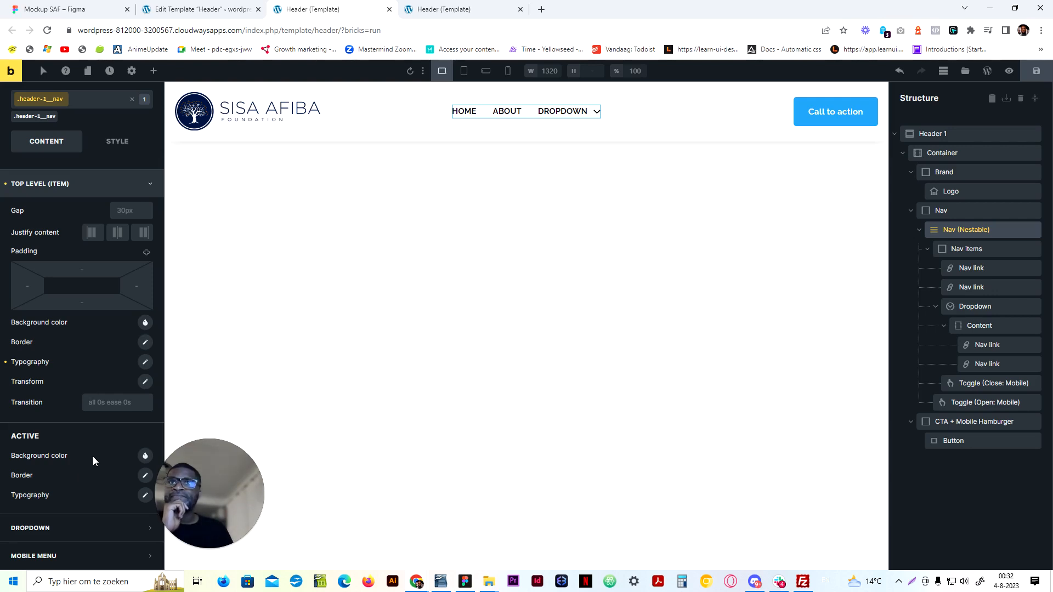
drag(222, 469, 236, 429)
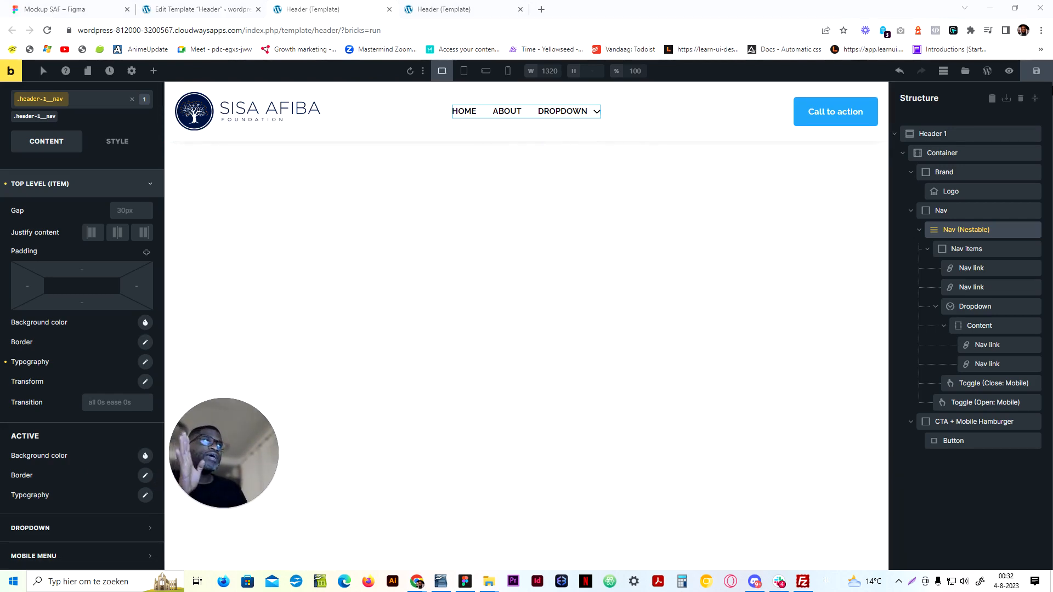
click(1041, 73)
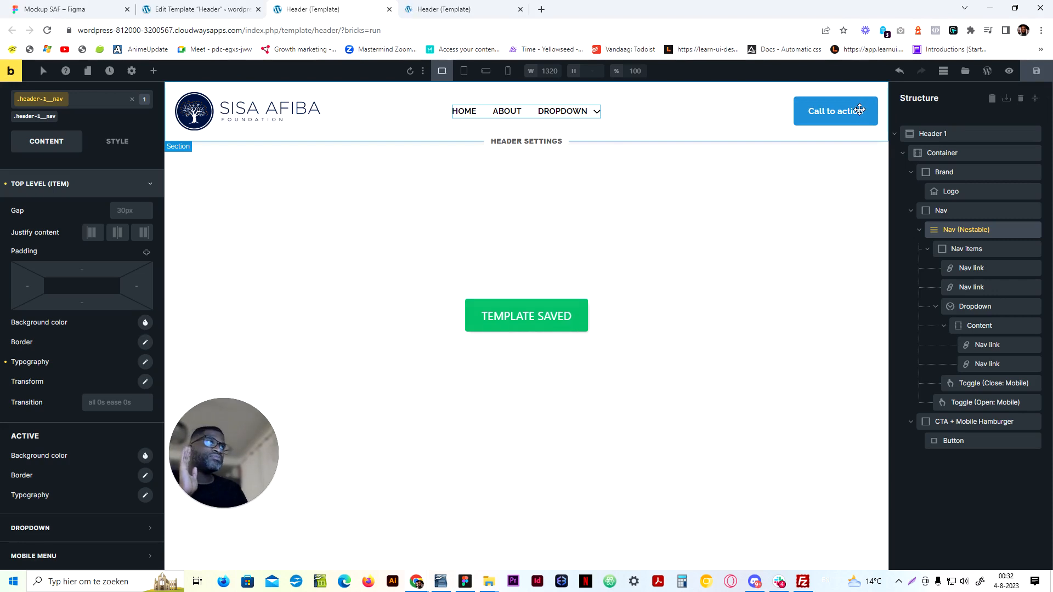
Add the existing .secondary class to the header's Call to action button
click(862, 107)
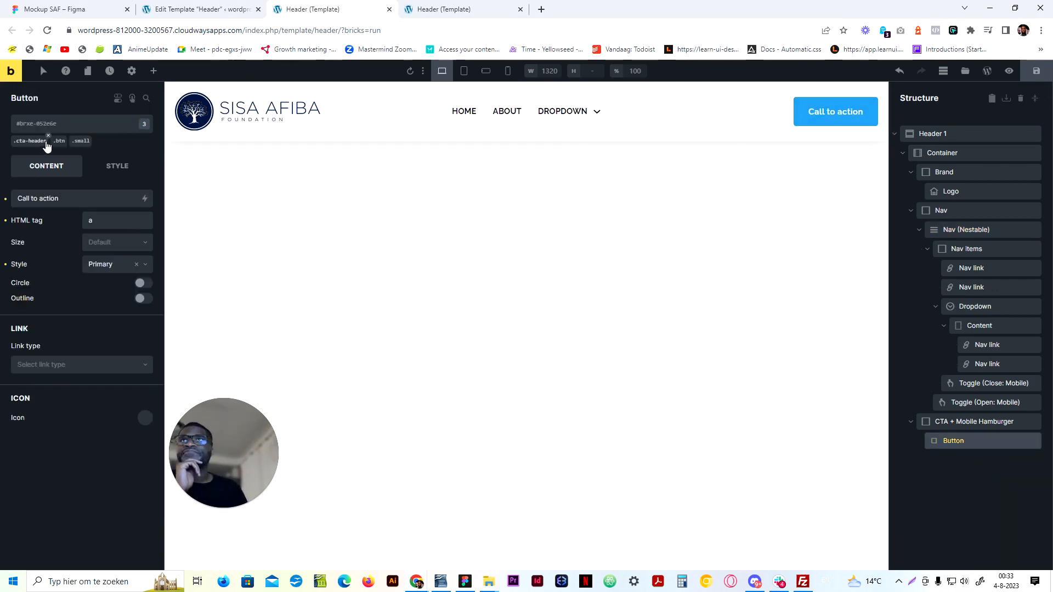
click(75, 128)
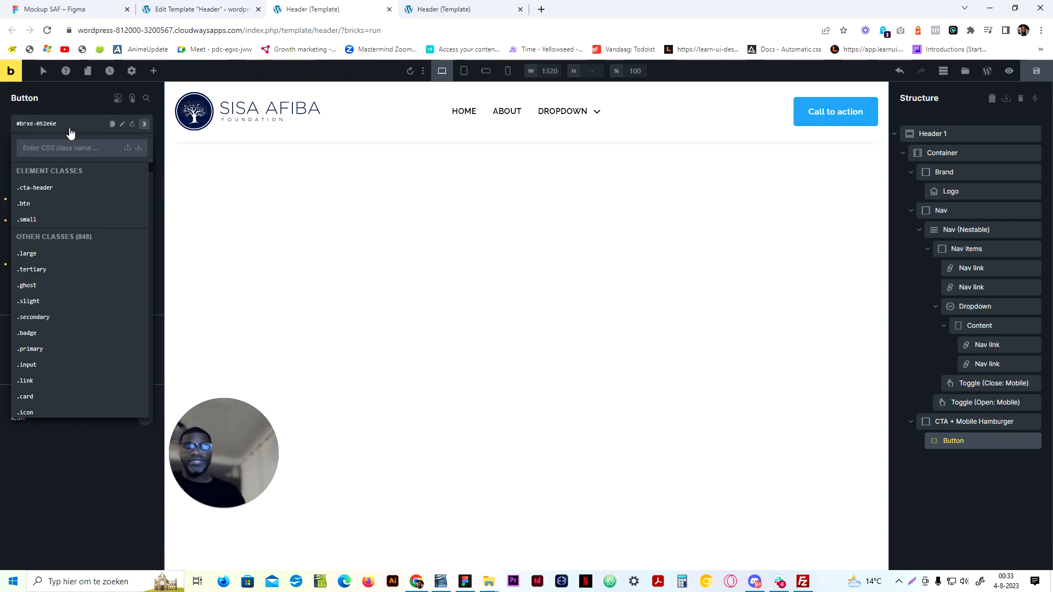
text(seocnd)
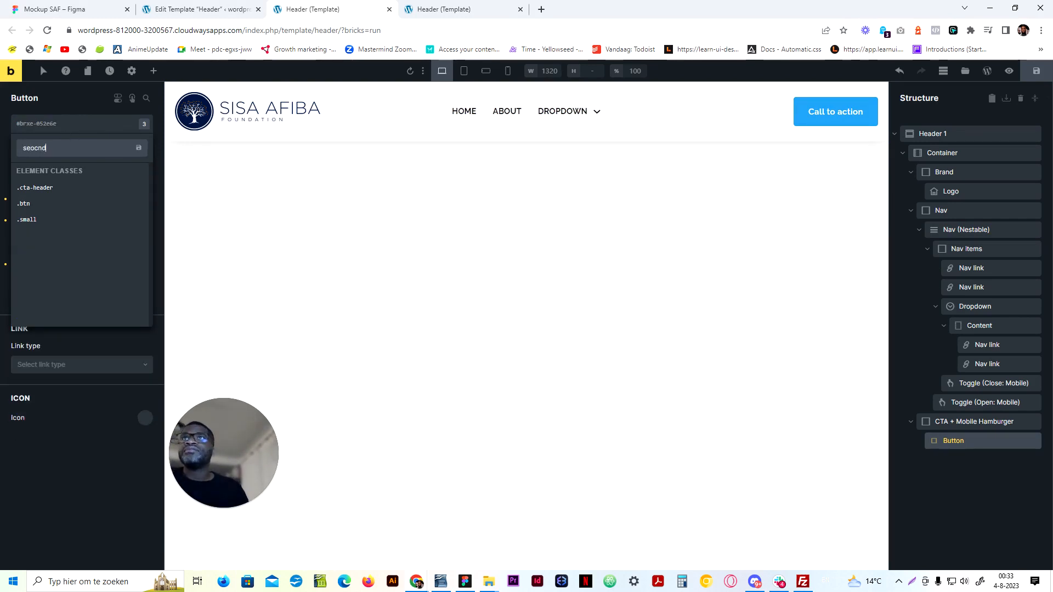
key(BackSpace)
key(BackSpace)
key(BackSpace)
key(BackSpace)
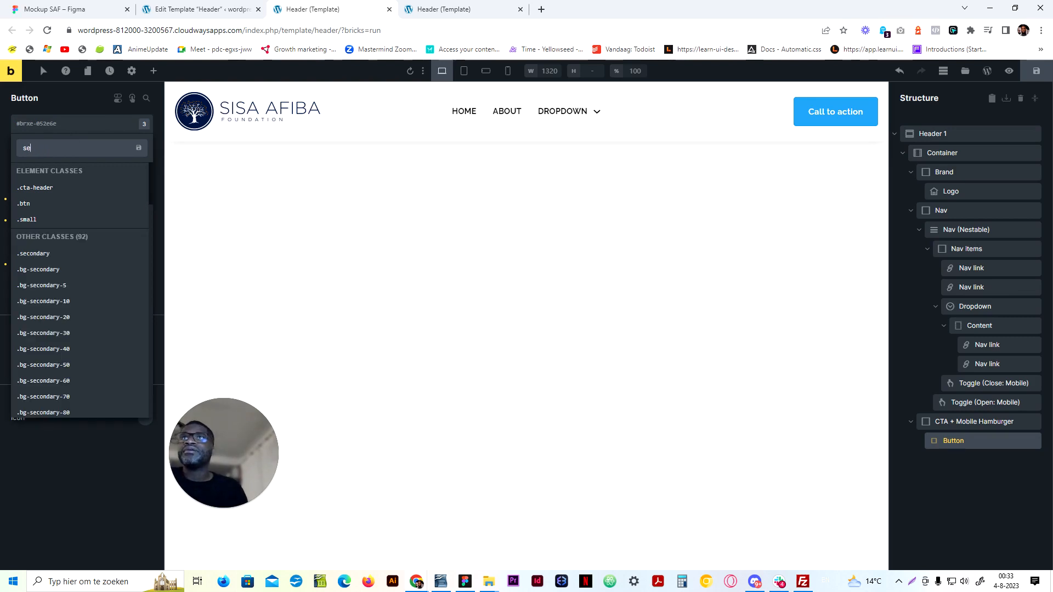
click(38, 254)
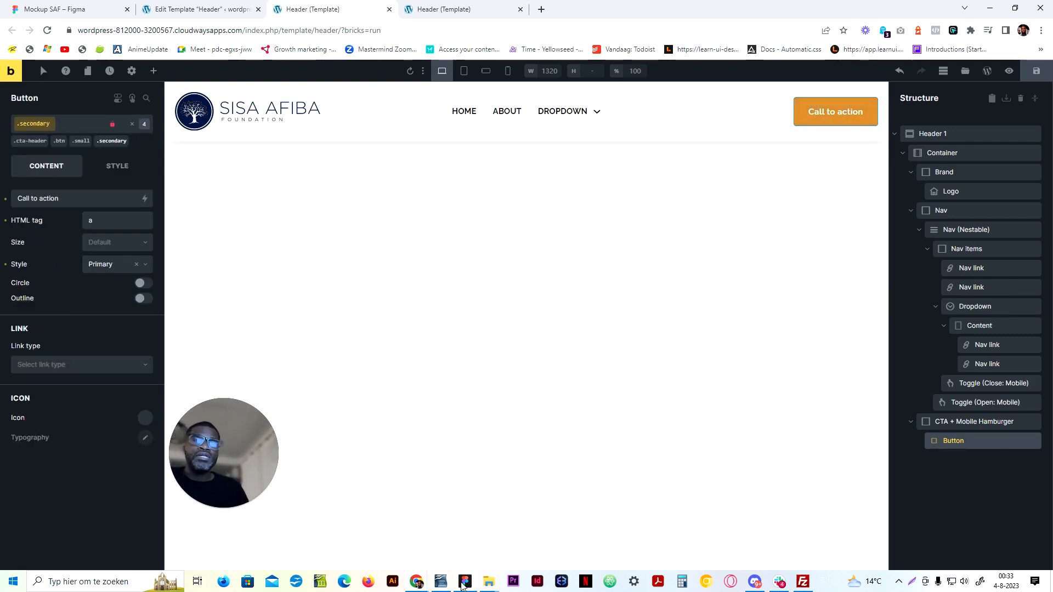
Change the header button's text to "Steun ons!" as in the Figma mockup, save the template and compare it with the mockup
click(98, 8)
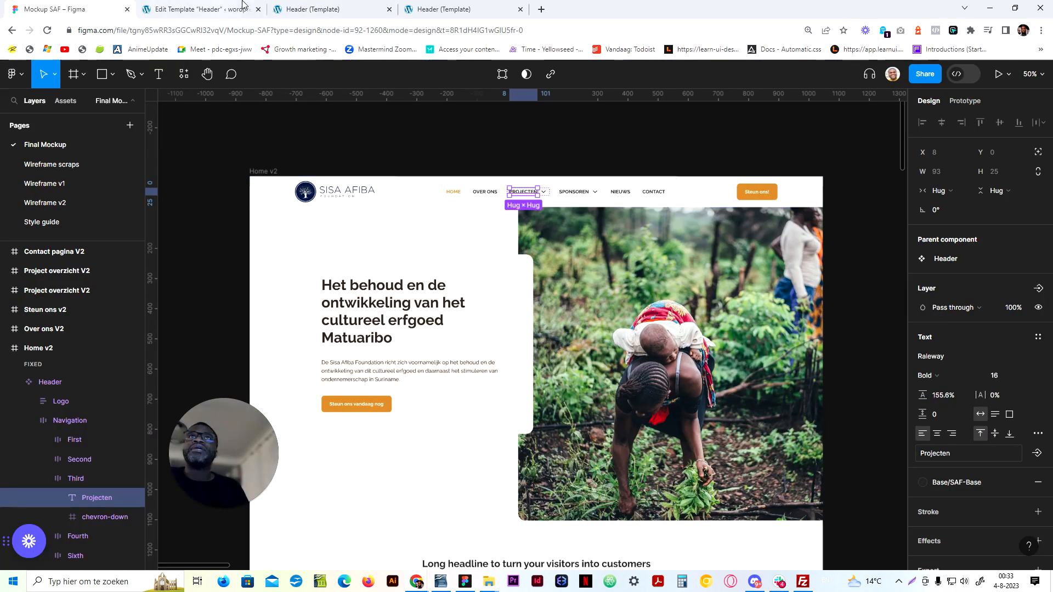
click(322, 8)
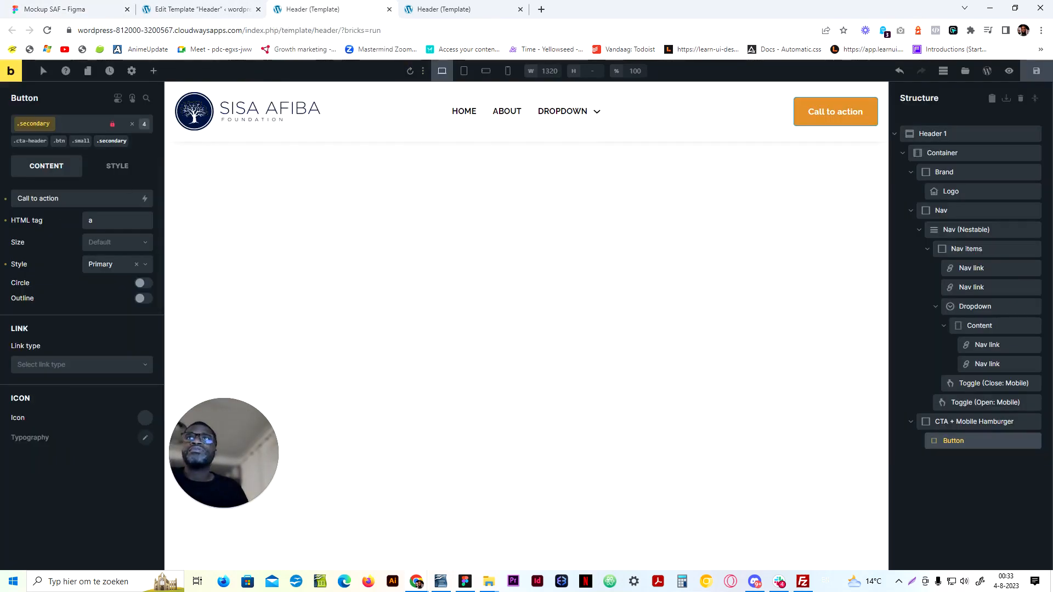
triple_click(37, 198)
text(Steun)
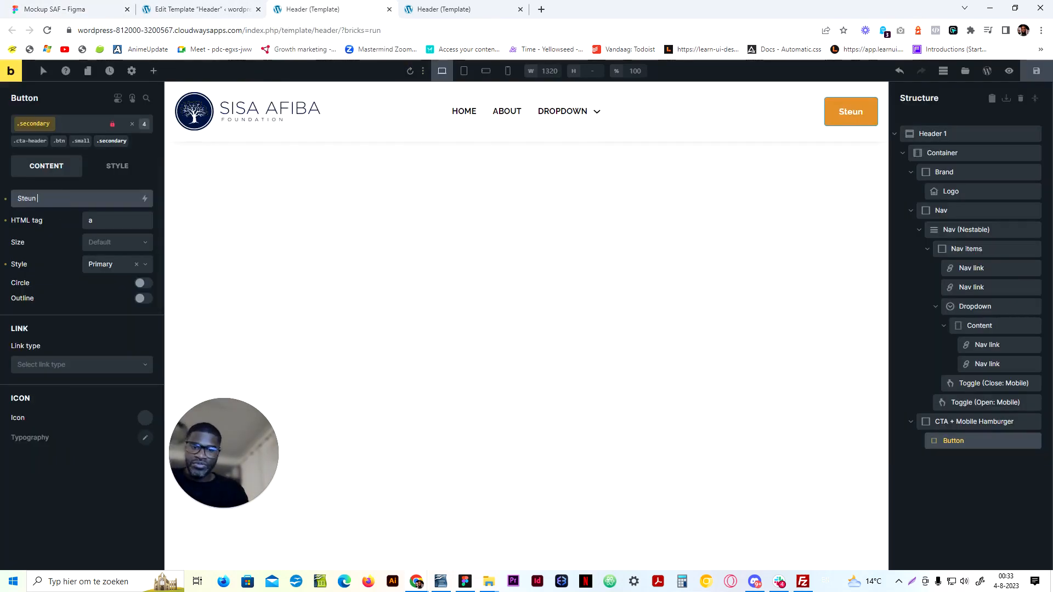
text( ons!)
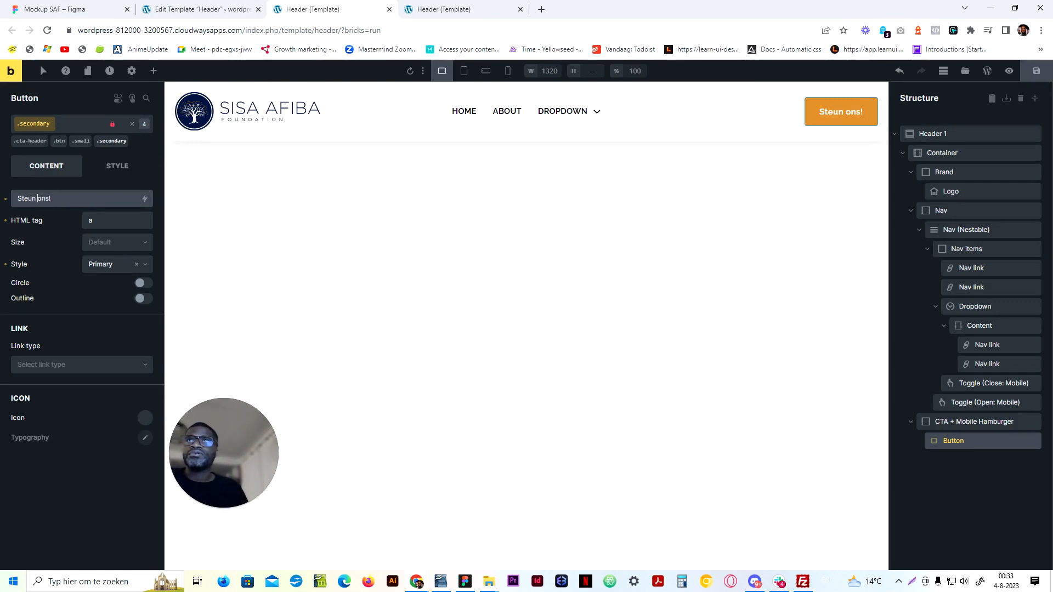
key(ctrl+a)
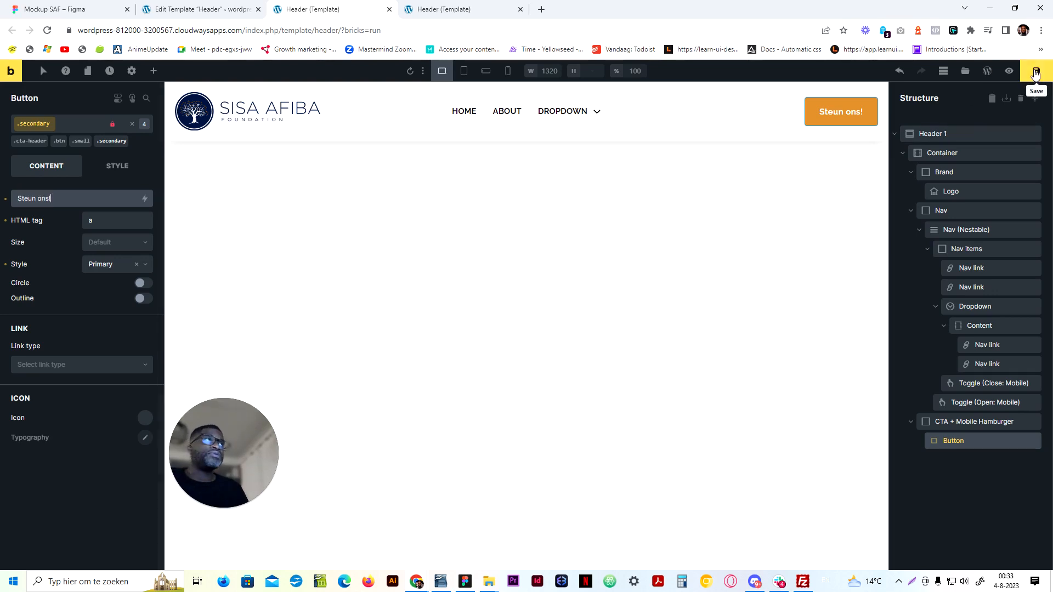
click(1036, 71)
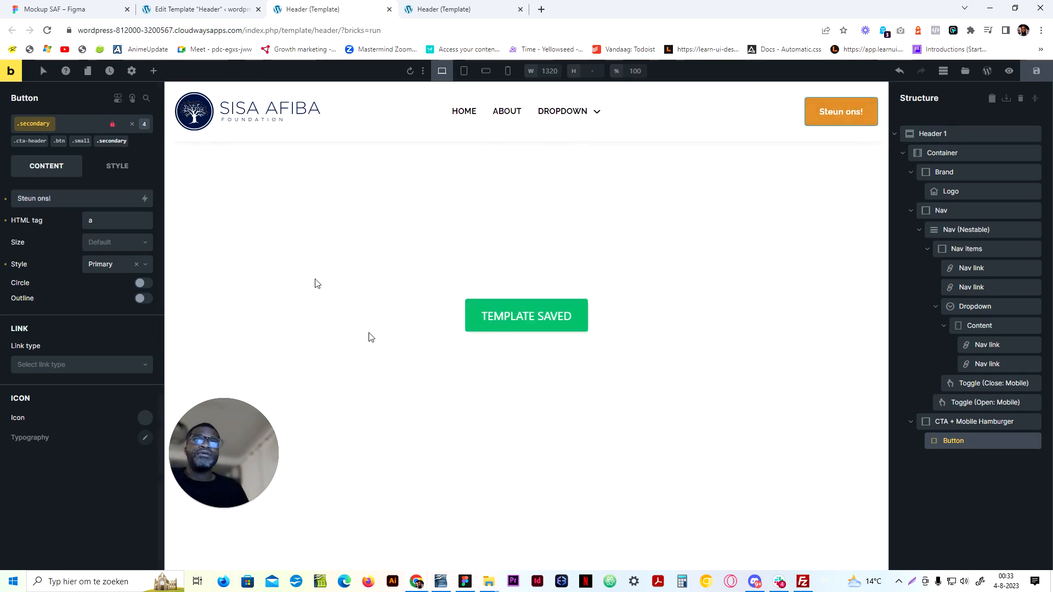
click(82, 7)
click(348, 5)
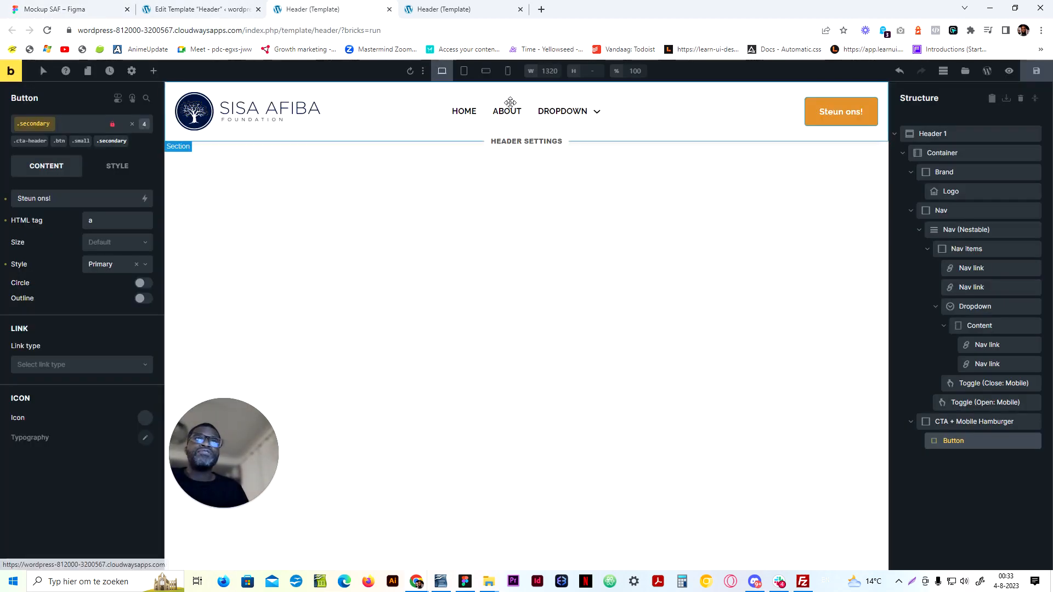
Set the active typography color of the Nav (Nestable) top-level items to the palette's orange, save, and check the header in the front-end preview
click(929, 229)
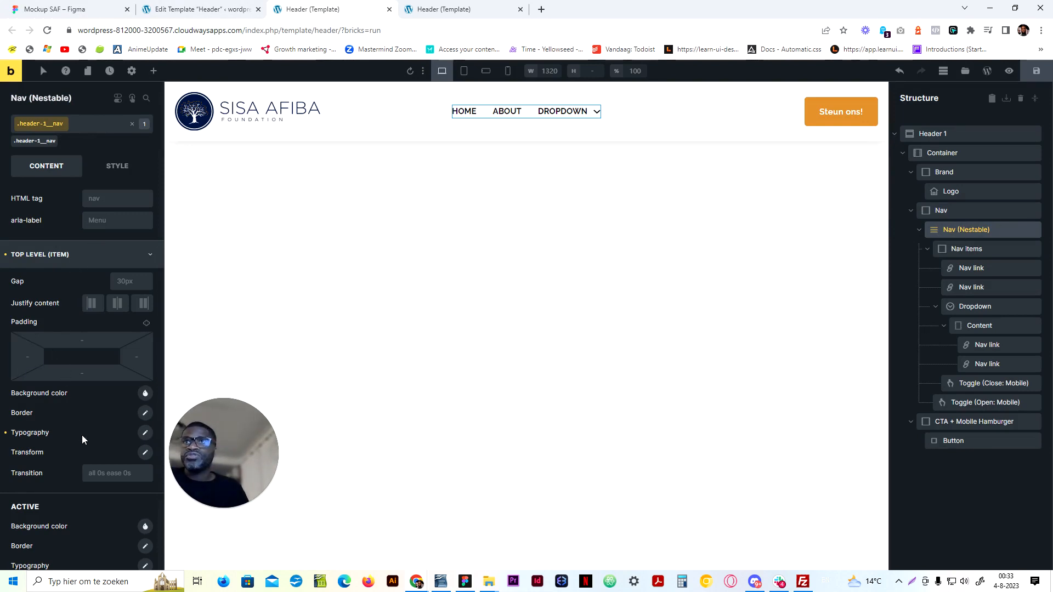
click(85, 256)
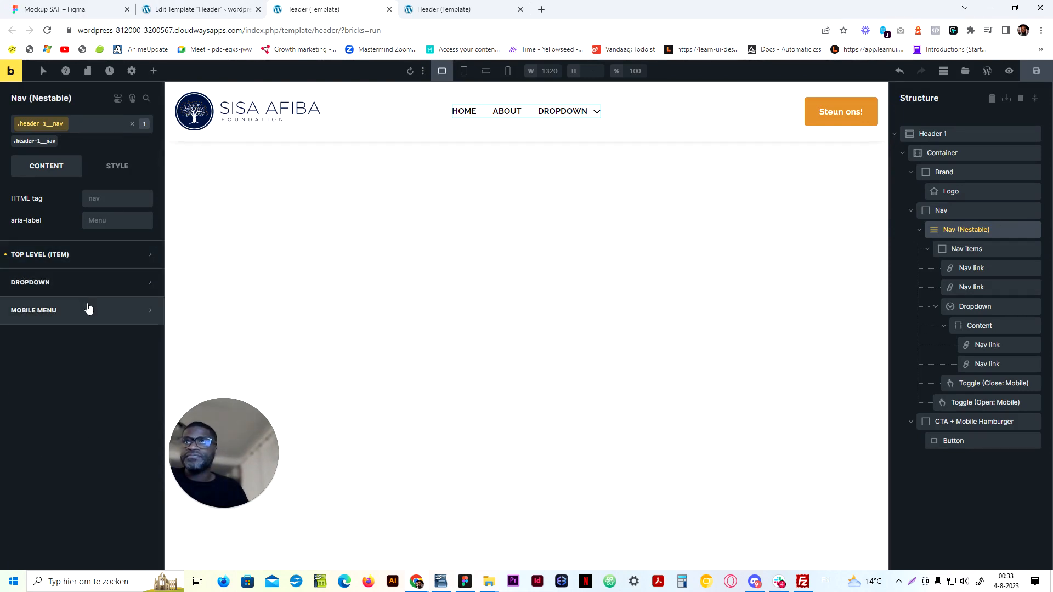
click(105, 255)
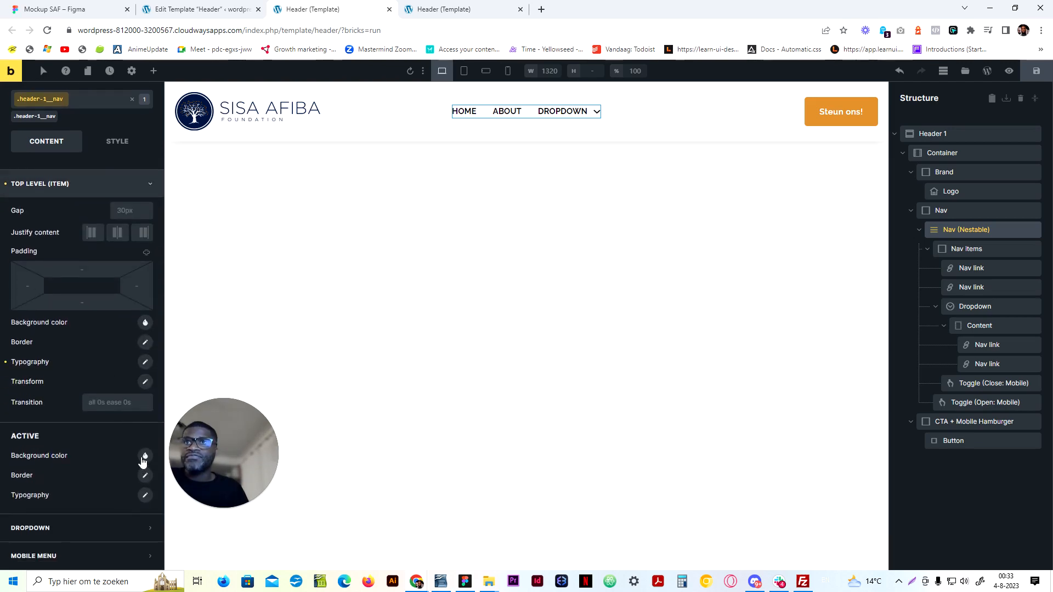
click(146, 496)
scroll(132, 449, down, 3)
click(135, 357)
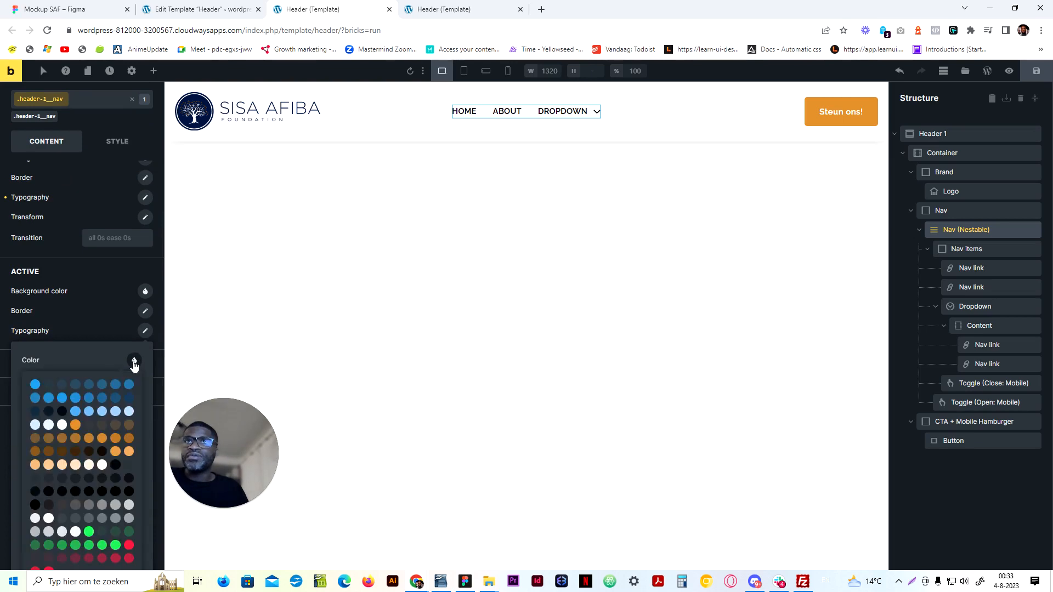
scroll(83, 375, down, 1)
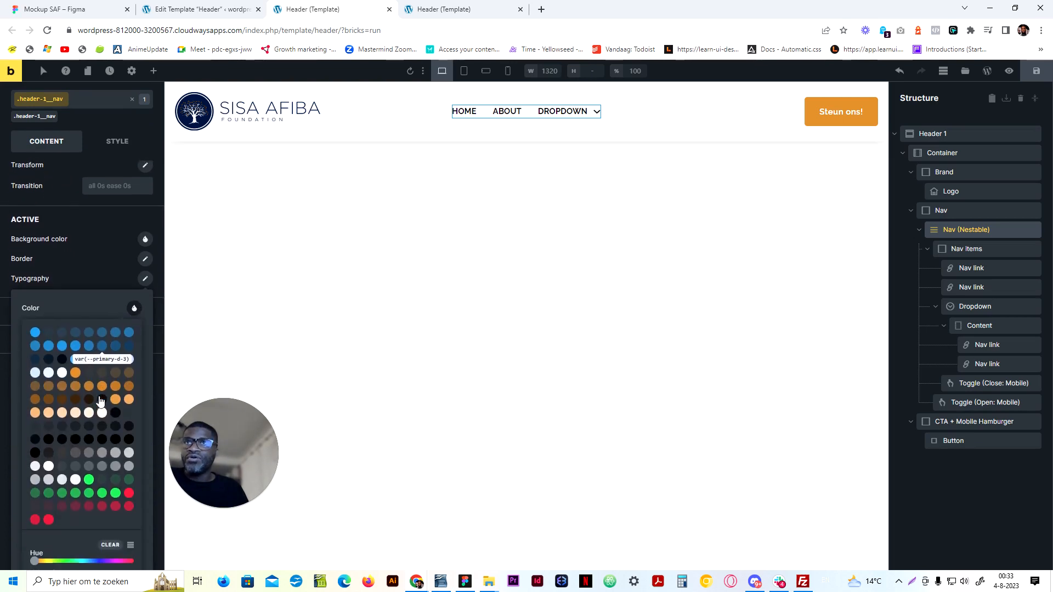
click(75, 372)
click(78, 269)
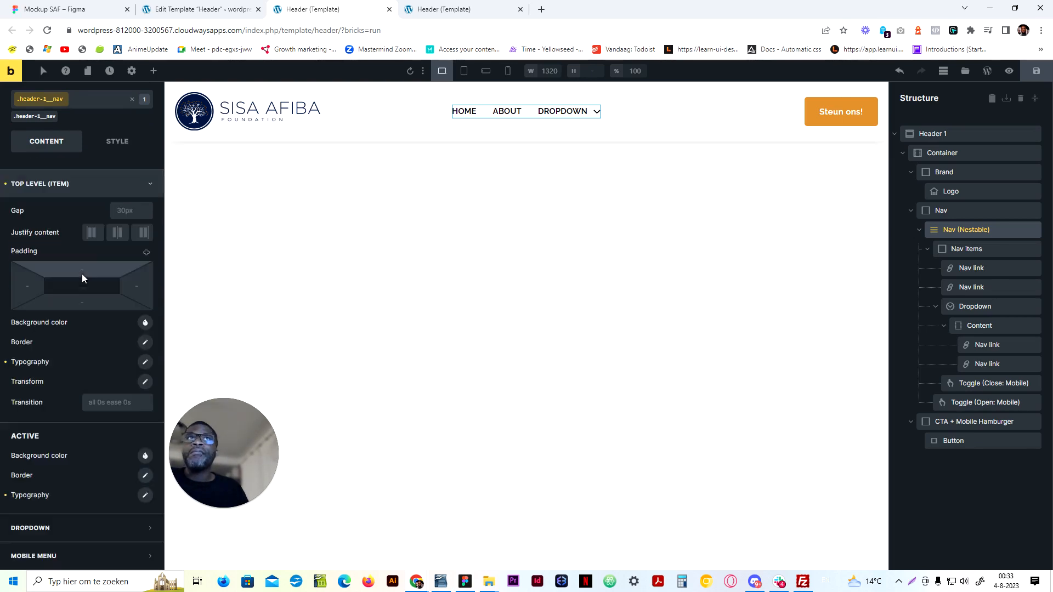
click(1036, 71)
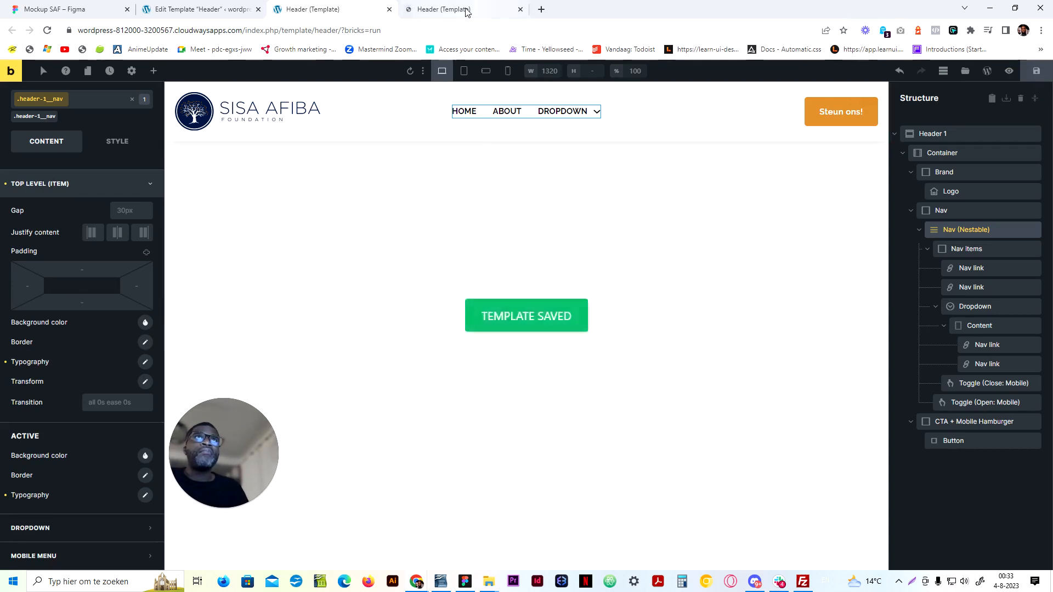
click(466, 8)
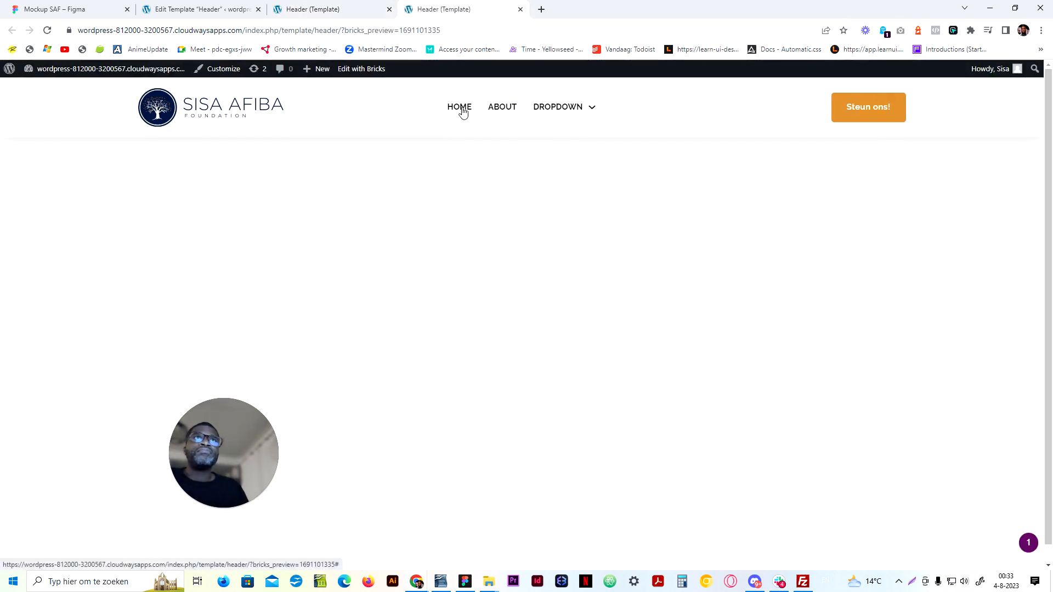
click(329, 8)
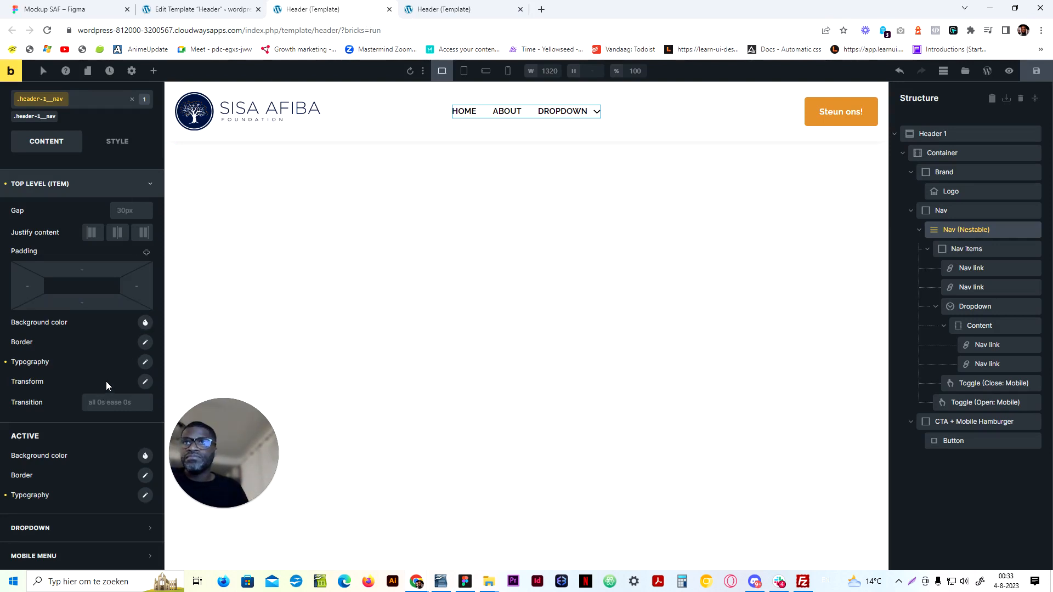
scroll(106, 381, up, 2)
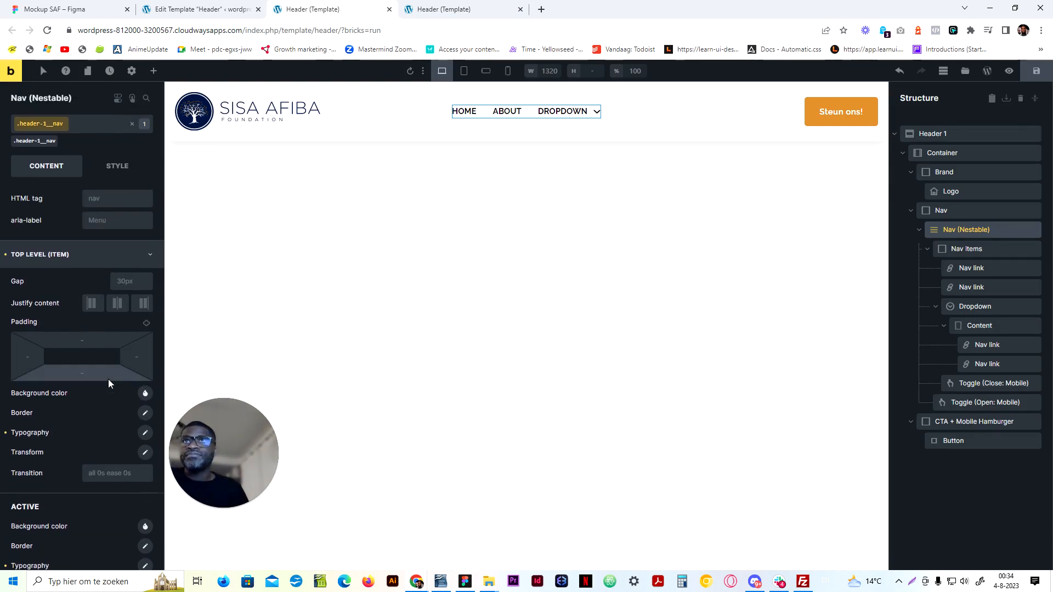
scroll(108, 379, down, 2)
scroll(107, 377, up, 1)
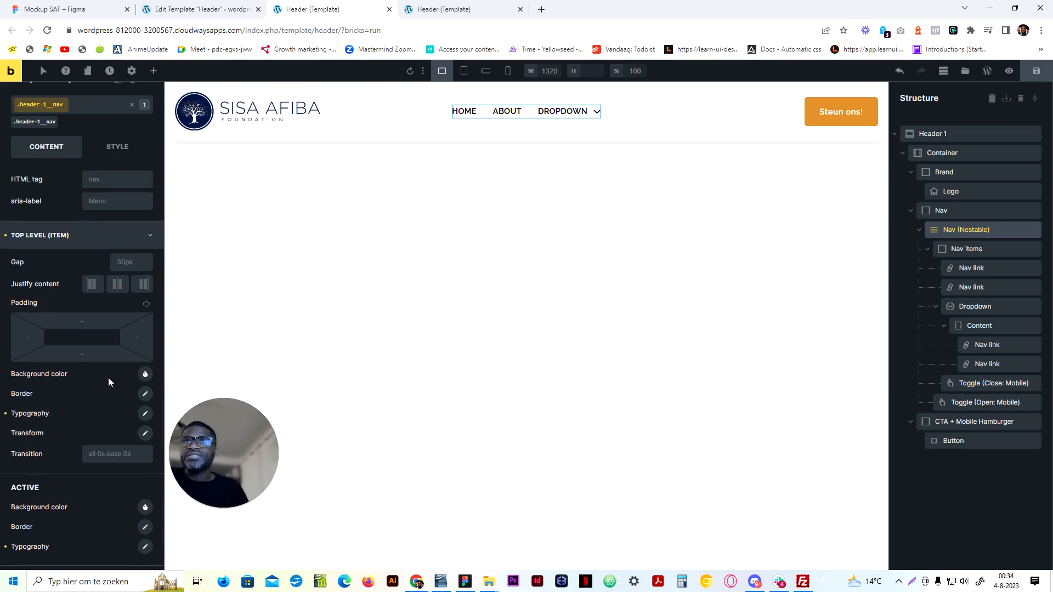
scroll(107, 377, up, 1)
drag(222, 416, 232, 441)
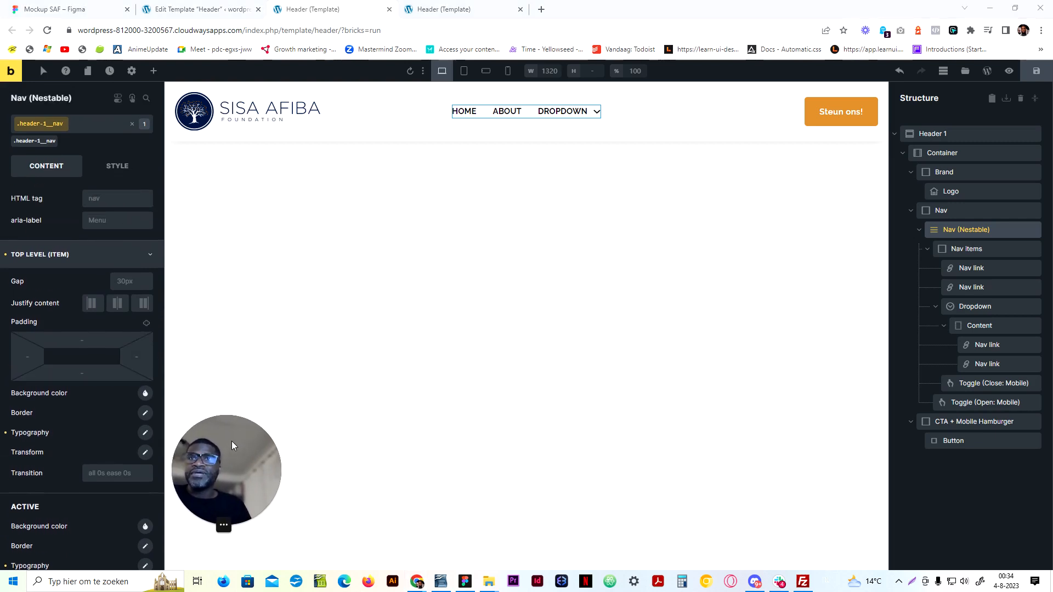
scroll(91, 462, down, 3)
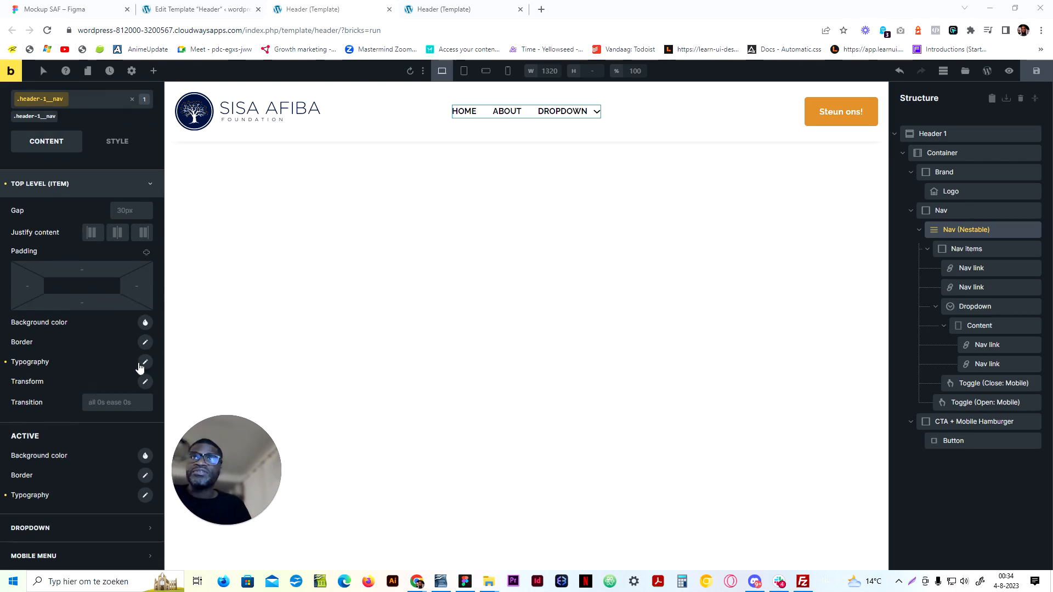
scroll(140, 373, up, 3)
Set the :hover typography color of the Nav (Nestable) top-level items to var(--secondary) on .header-1__nav, and leave the hover state
click(44, 70)
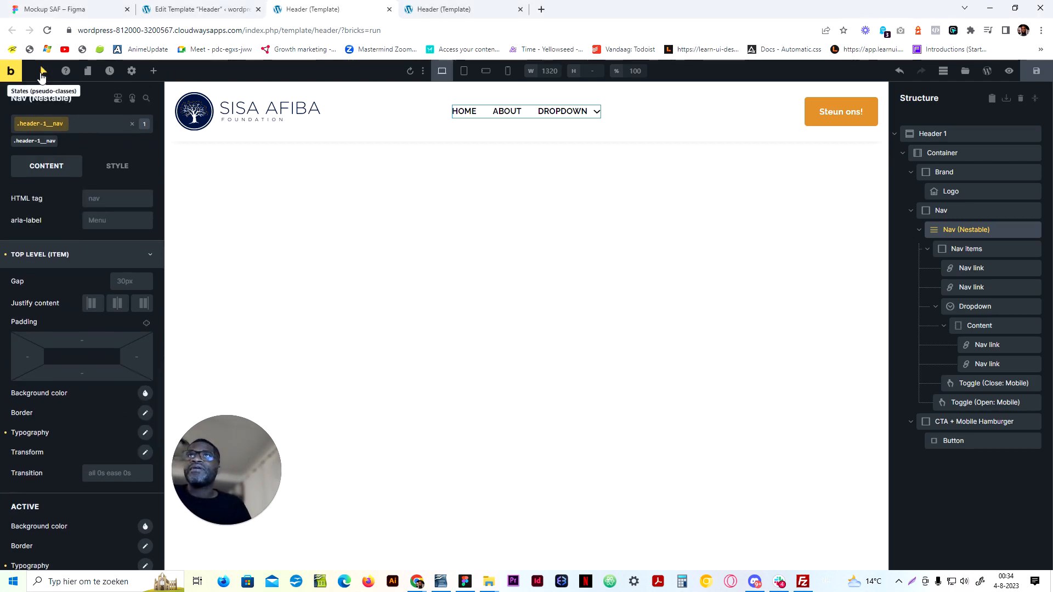
click(54, 96)
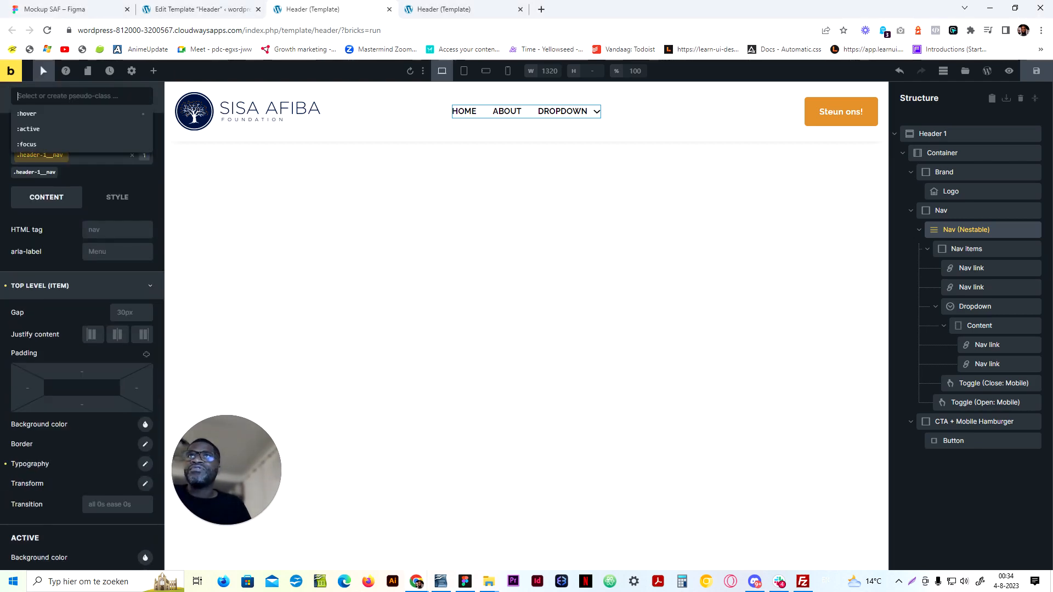
click(94, 114)
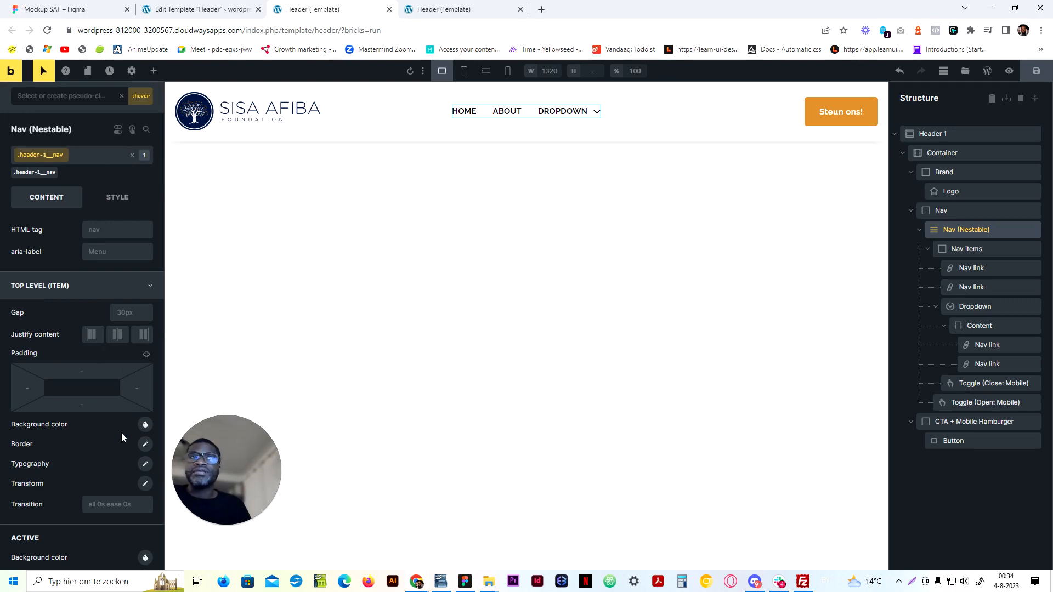
scroll(107, 416, down, 2)
scroll(107, 416, up, 2)
scroll(108, 415, down, 2)
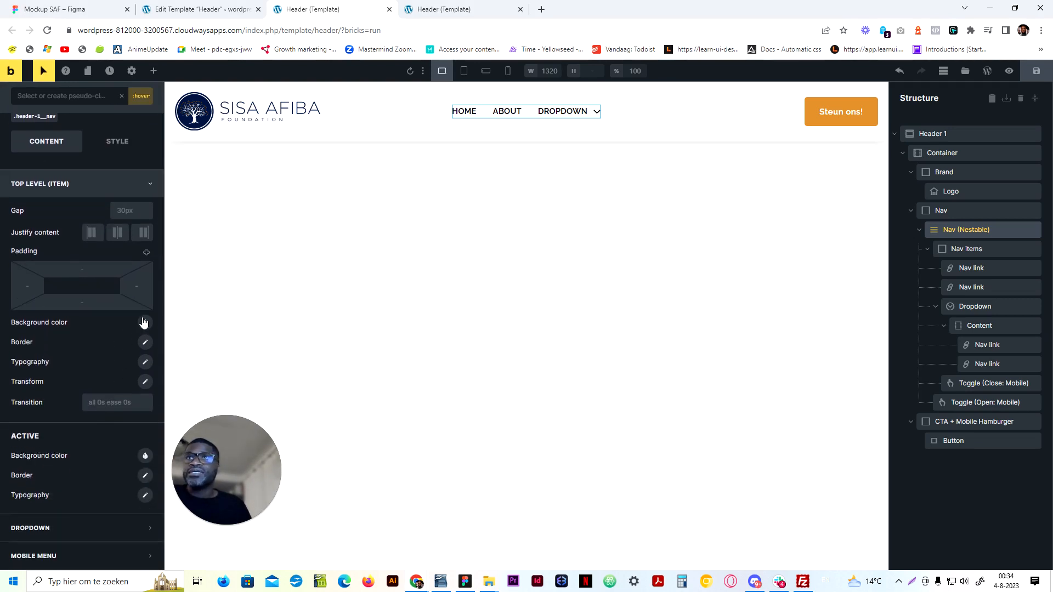
click(144, 363)
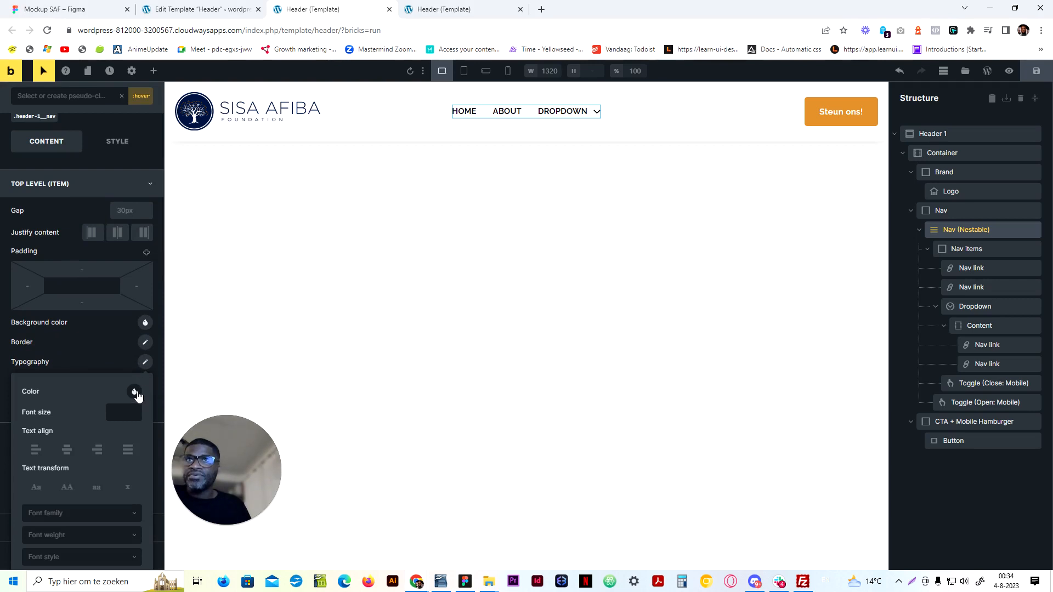
click(134, 391)
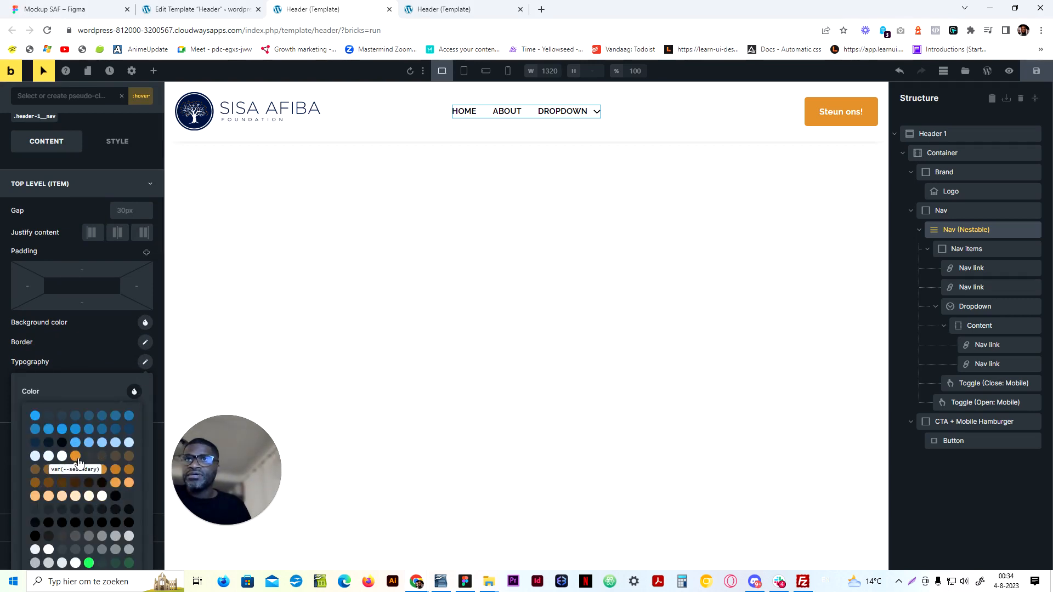
click(77, 459)
click(94, 357)
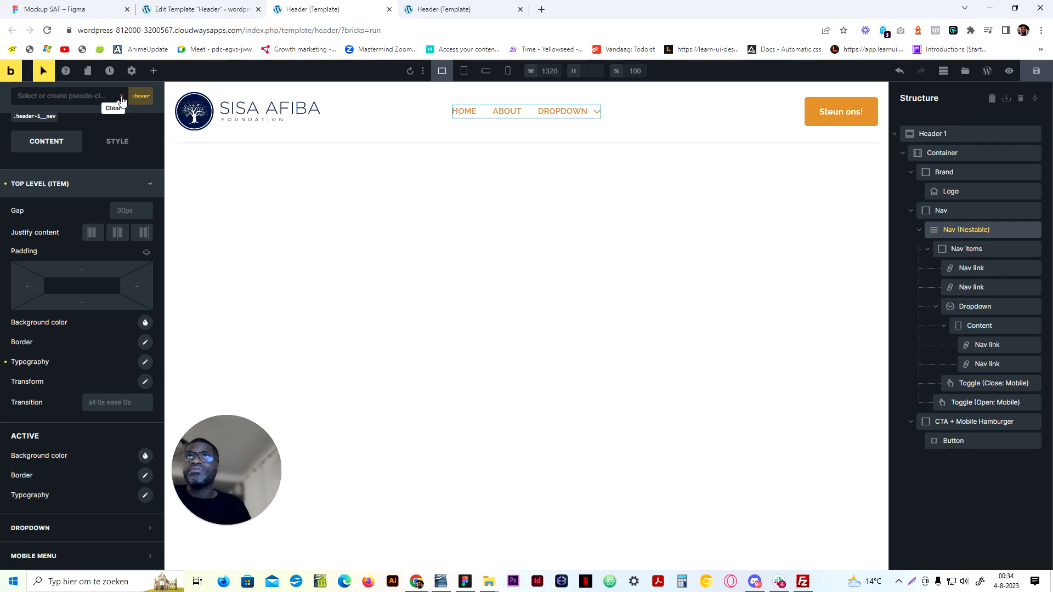
click(123, 98)
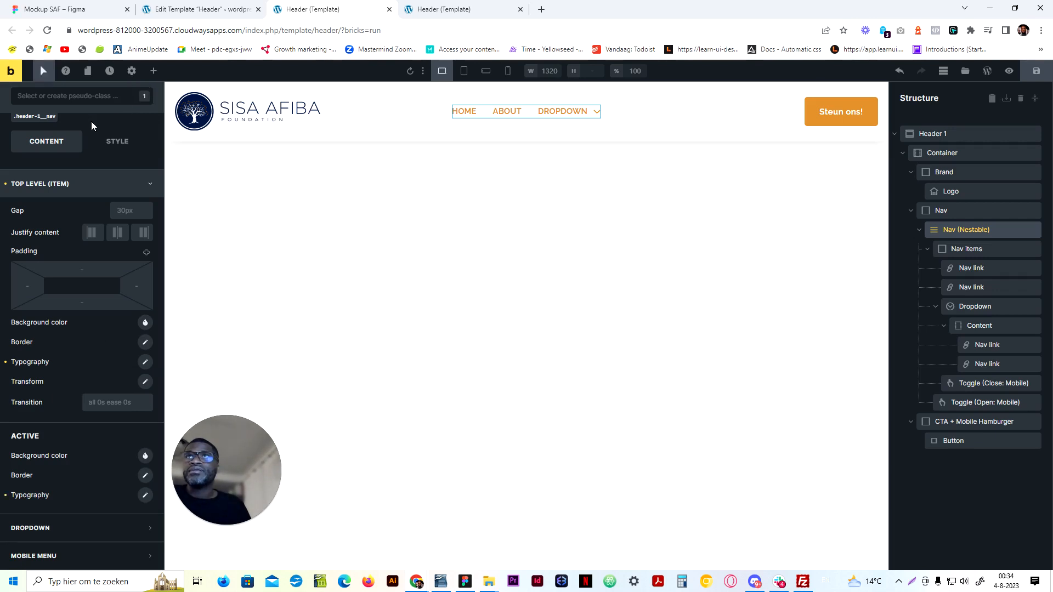
scroll(91, 121, up, 2)
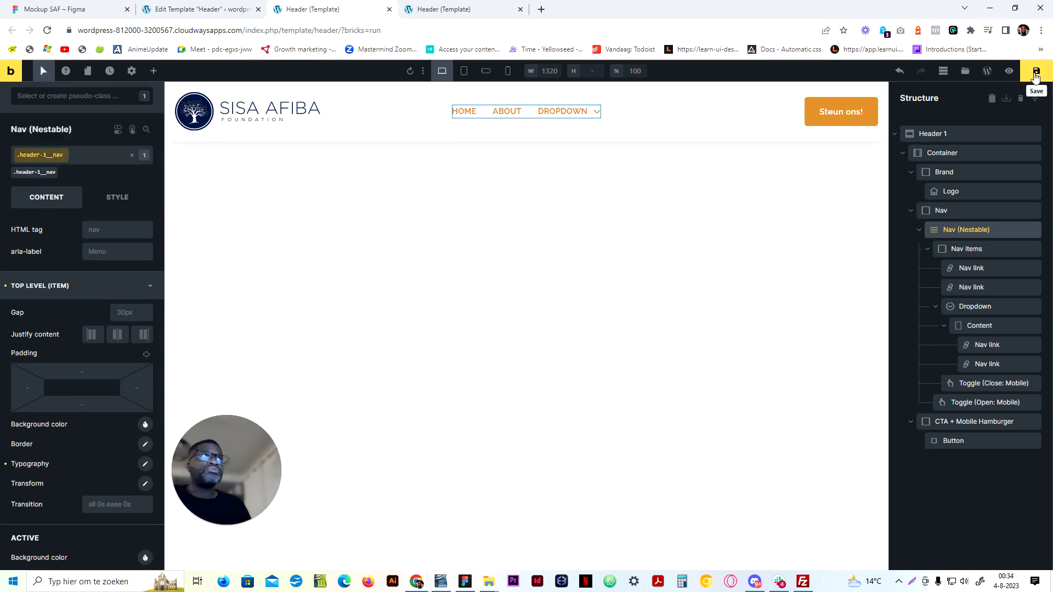
Save the header template, check the nav items' hover color in the front-end preview, and save again in the builder
click(1036, 71)
click(431, 9)
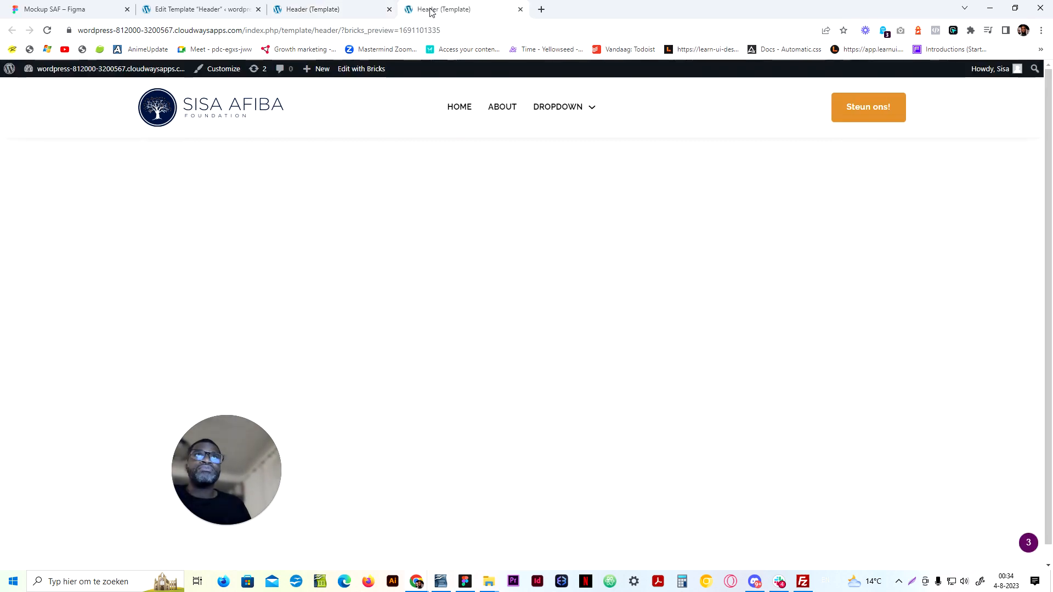
mouse_move(572, 114)
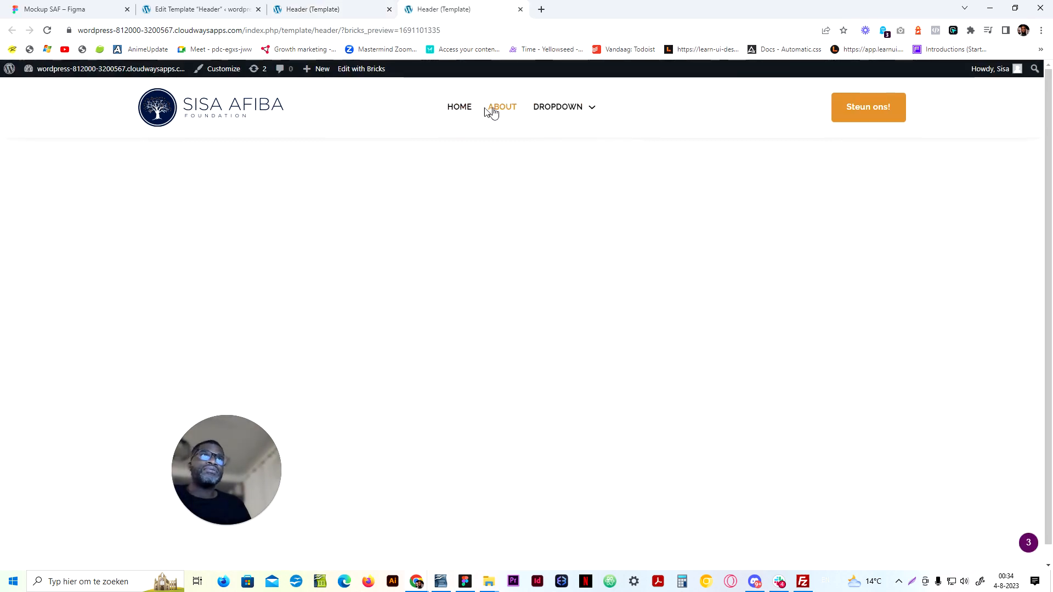
click(343, 8)
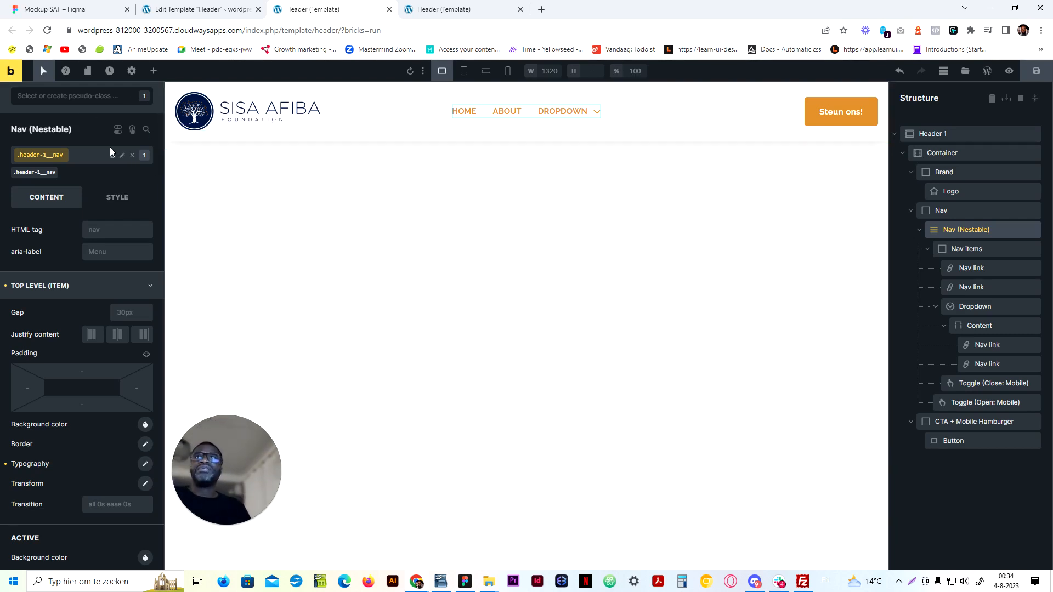
click(1036, 70)
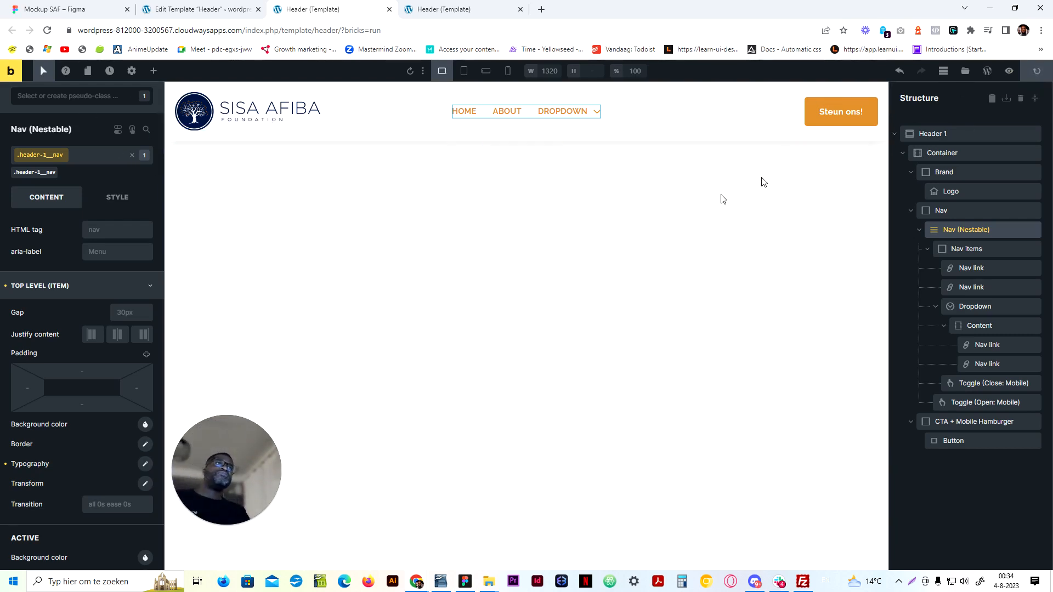
Close the header builder tab, then add a new template titled "Footer" with template type Footer and publish it
click(389, 9)
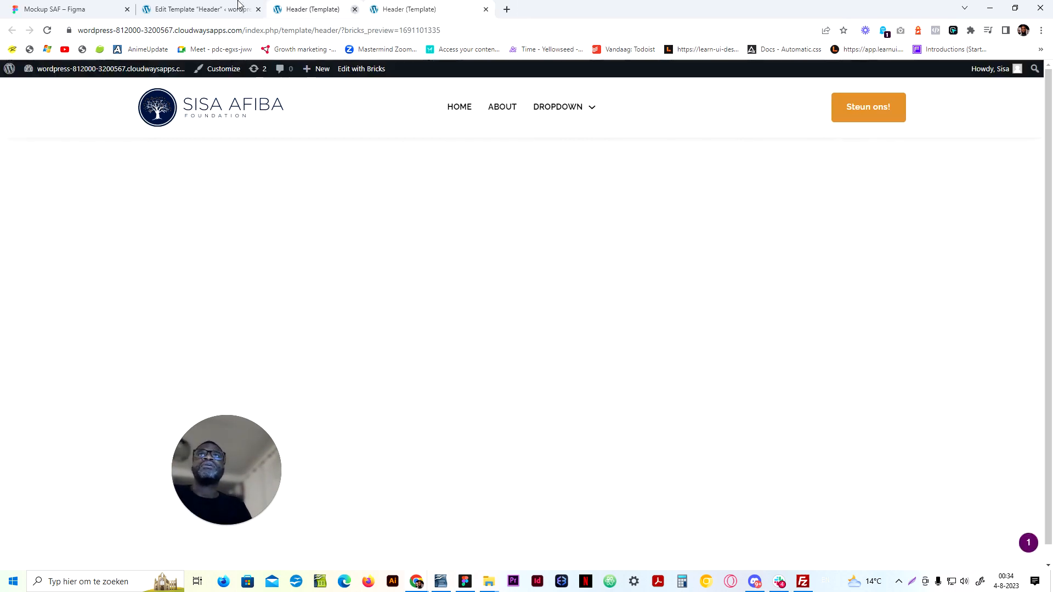
click(238, 8)
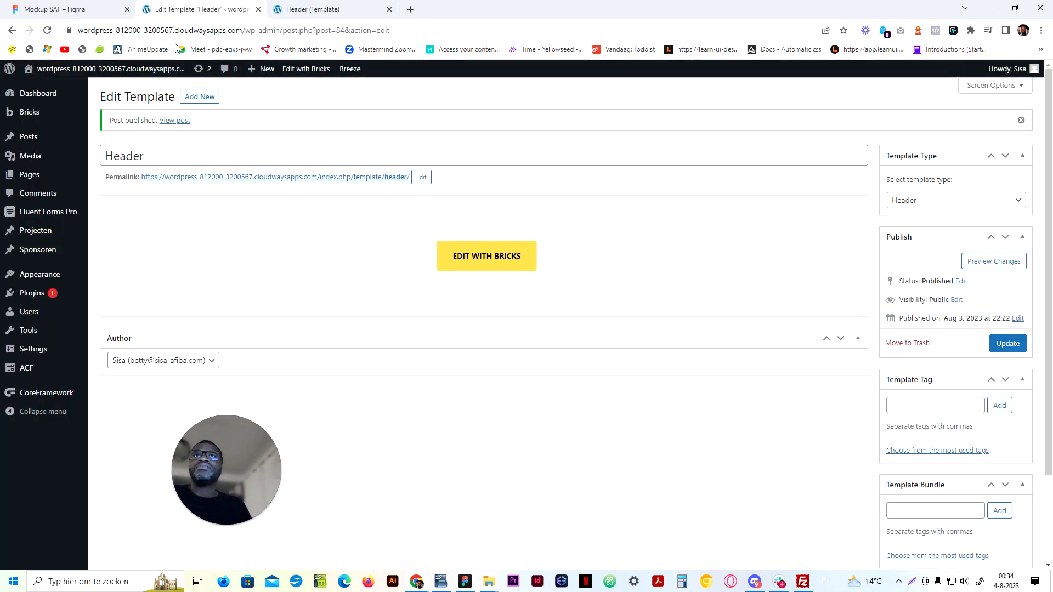
click(200, 97)
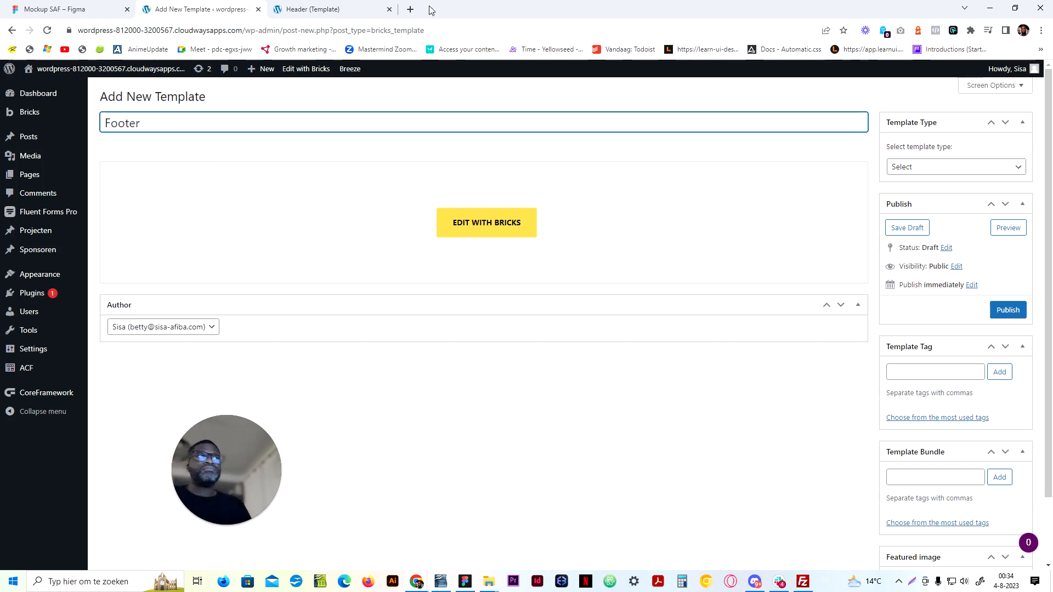
click(948, 175)
click(926, 203)
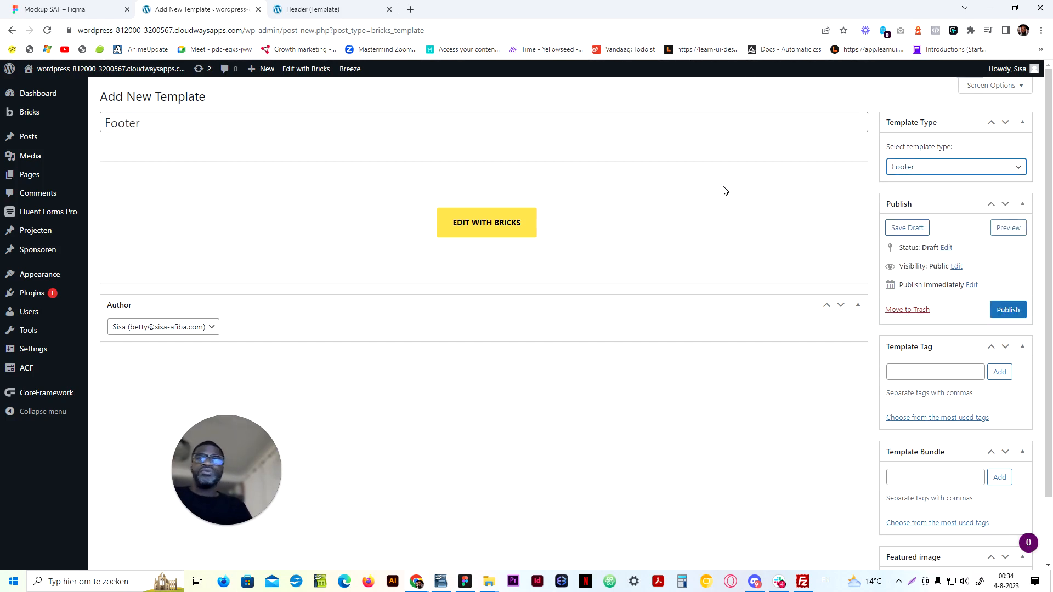
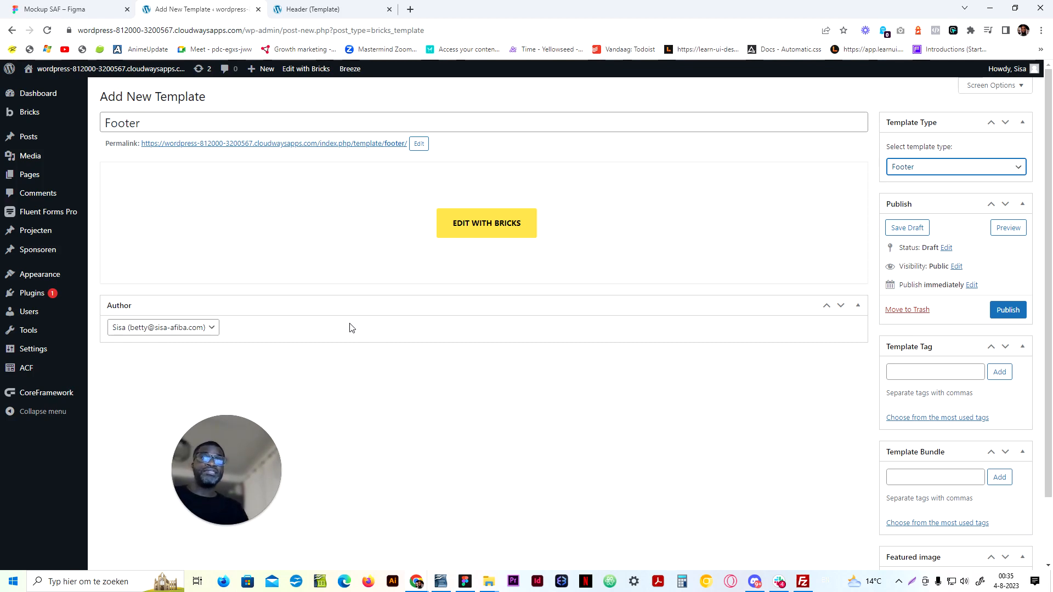
click(1008, 310)
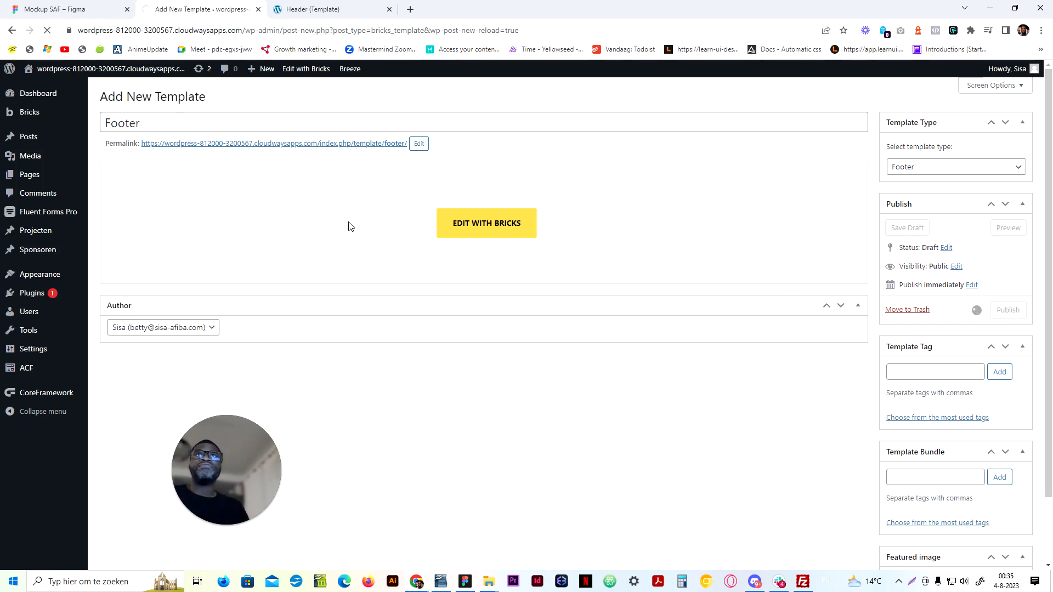
Open the published Footer template in the Bricks builder in a new browser tab
right_click(478, 255)
click(505, 263)
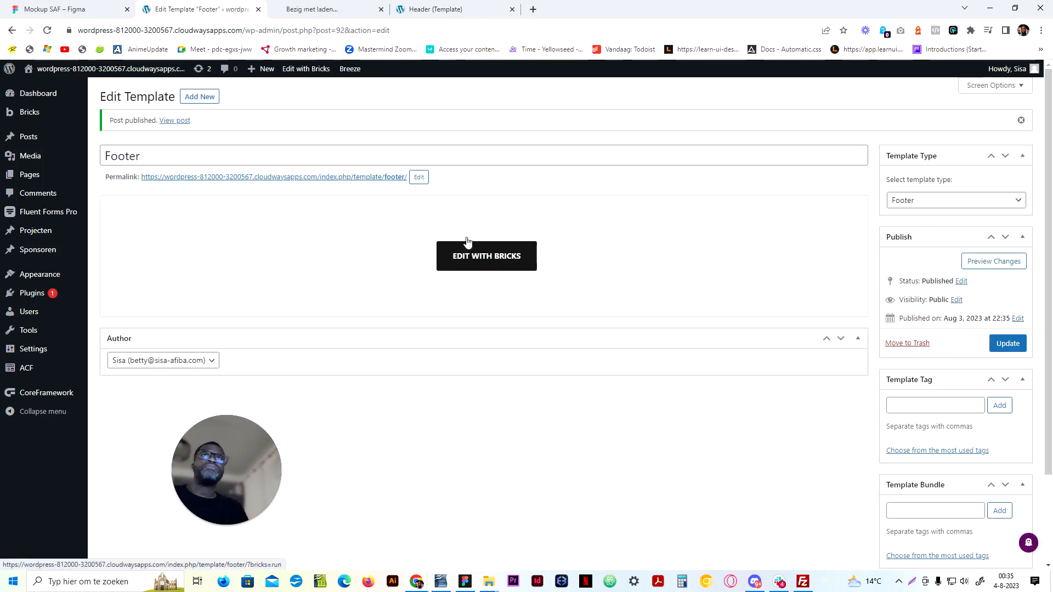
click(339, 6)
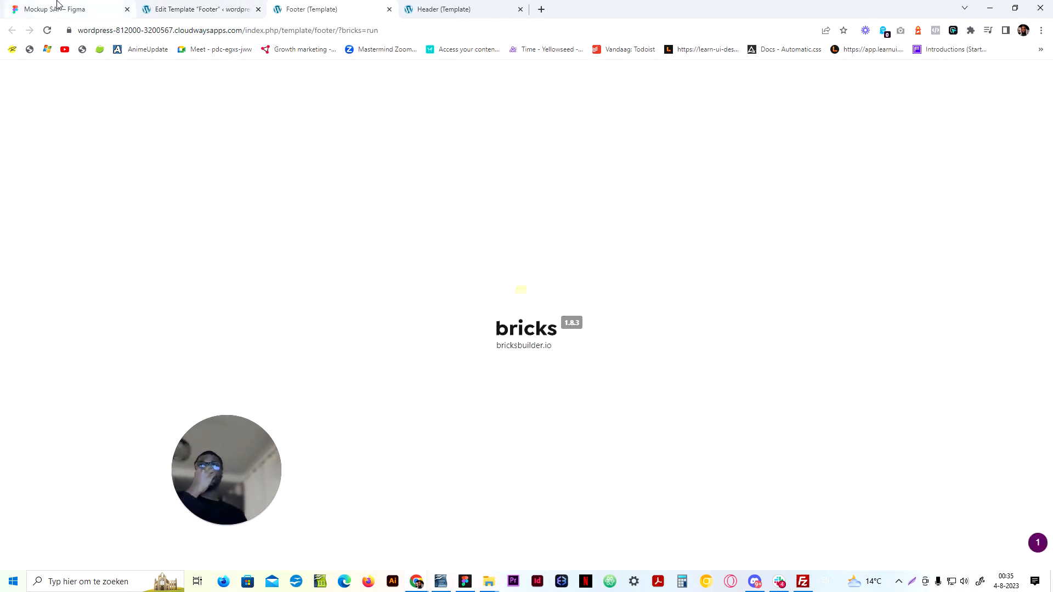
Examine the footer design at the end of the page in the Figma mockup, and return to the Footer template's builder
click(57, 6)
scroll(374, 357, down, 20)
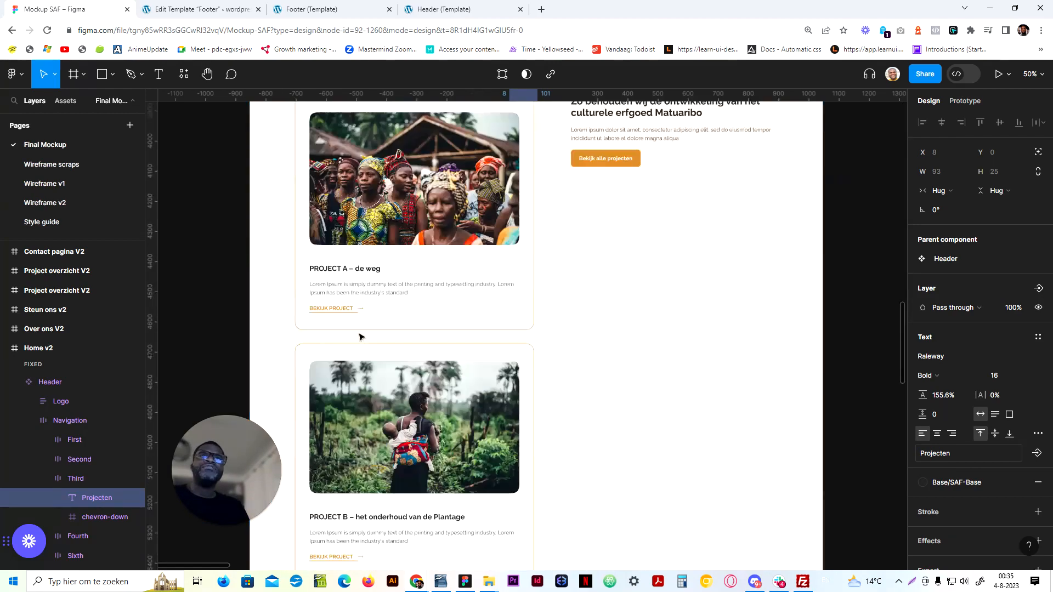
scroll(360, 336, down, 10)
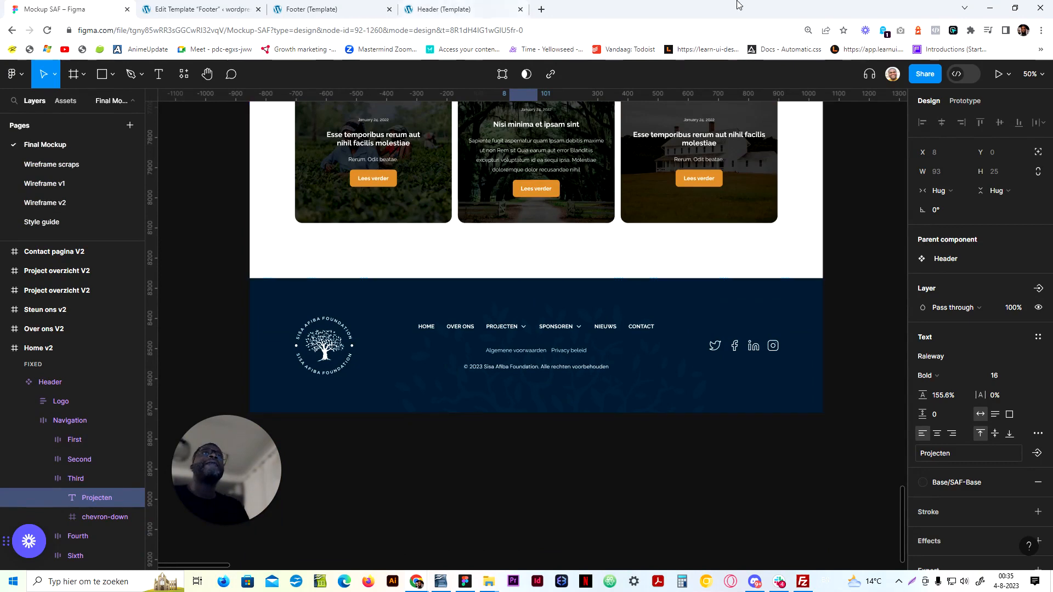
click(241, 8)
click(293, 6)
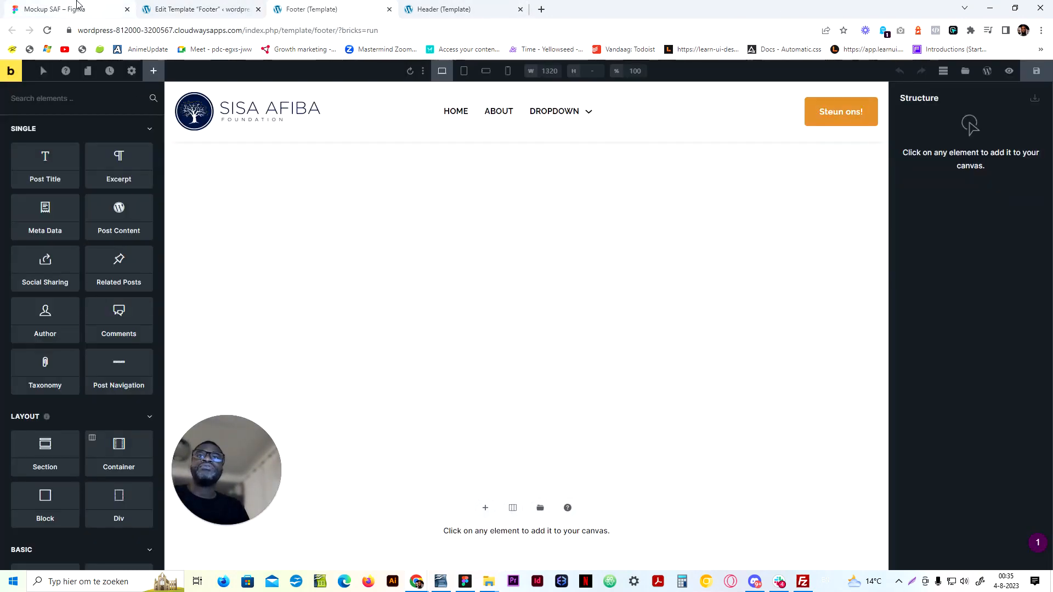
mouse_move(77, 5)
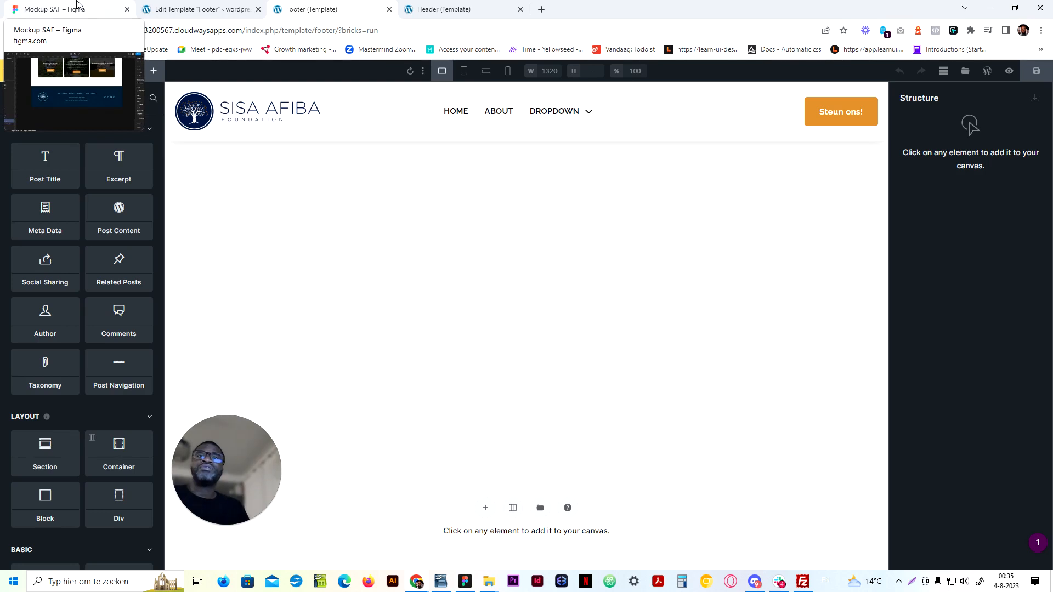
drag(235, 473, 132, 489)
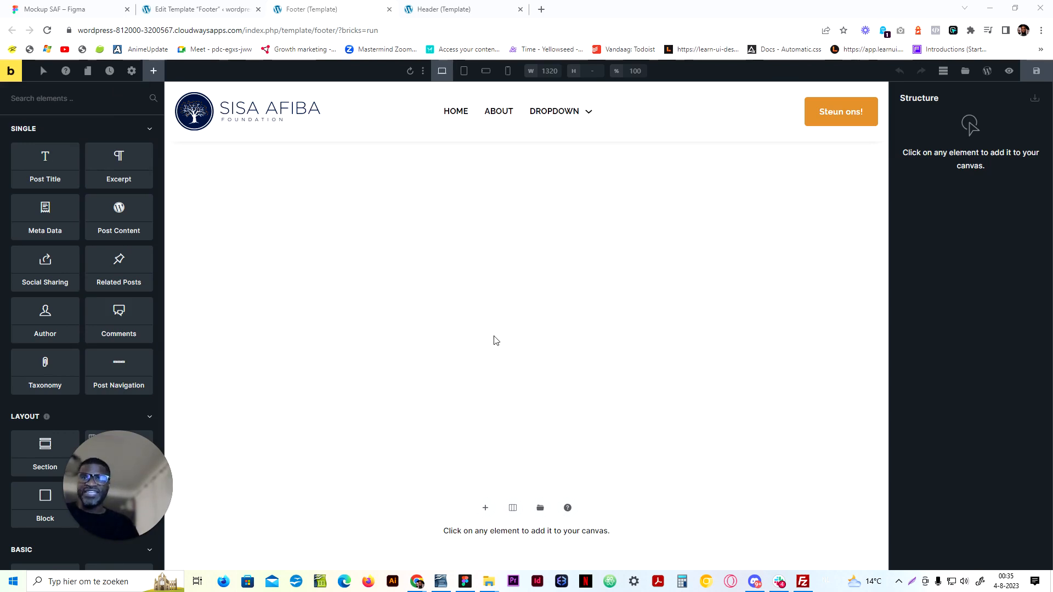
Open the template library's remote templates and filter them to the Footer template bundle
click(964, 75)
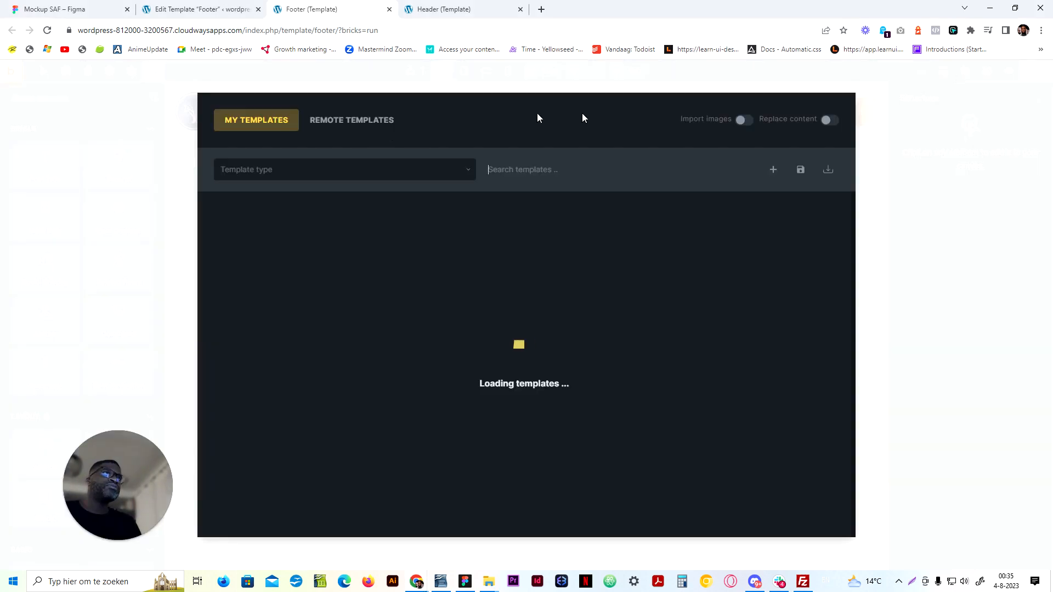
click(363, 121)
click(306, 180)
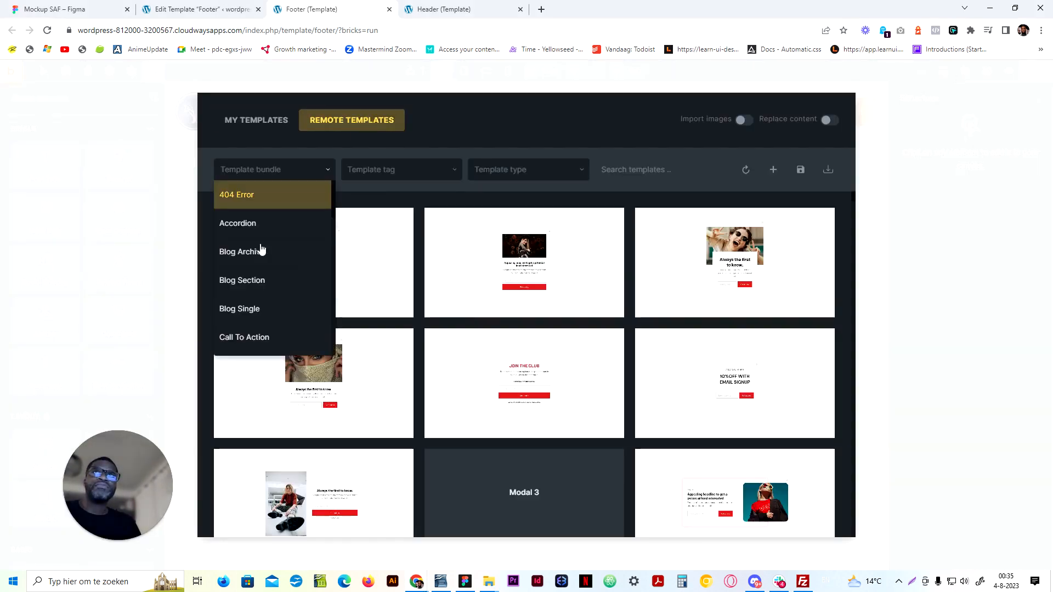
scroll(284, 306, down, 3)
scroll(283, 307, down, 1)
click(273, 312)
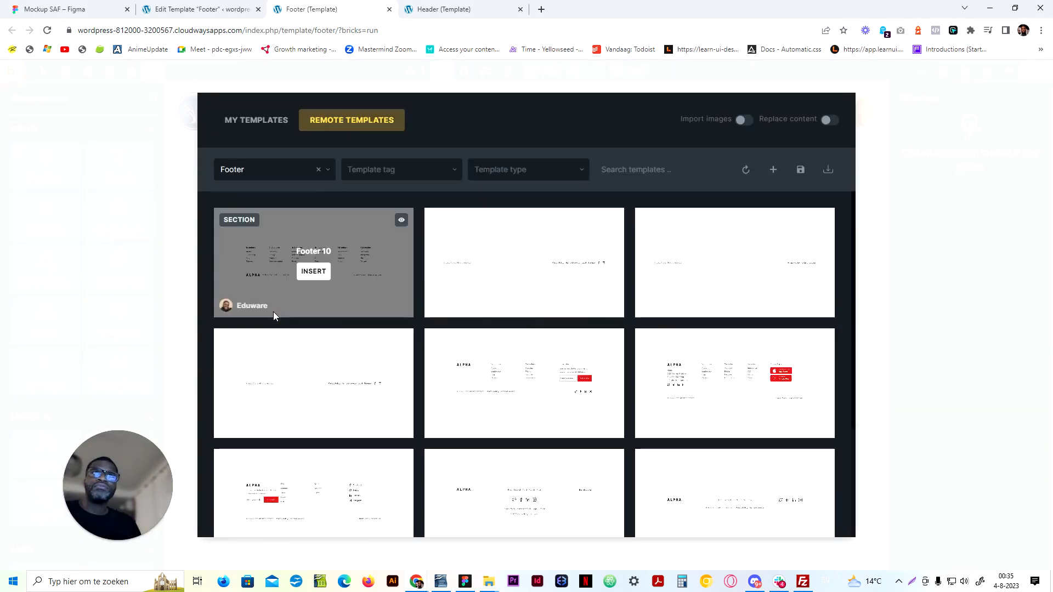
Compare the remote footer templates' layouts with the footer design in the Figma mockup to find the closest match
scroll(285, 340, down, 3)
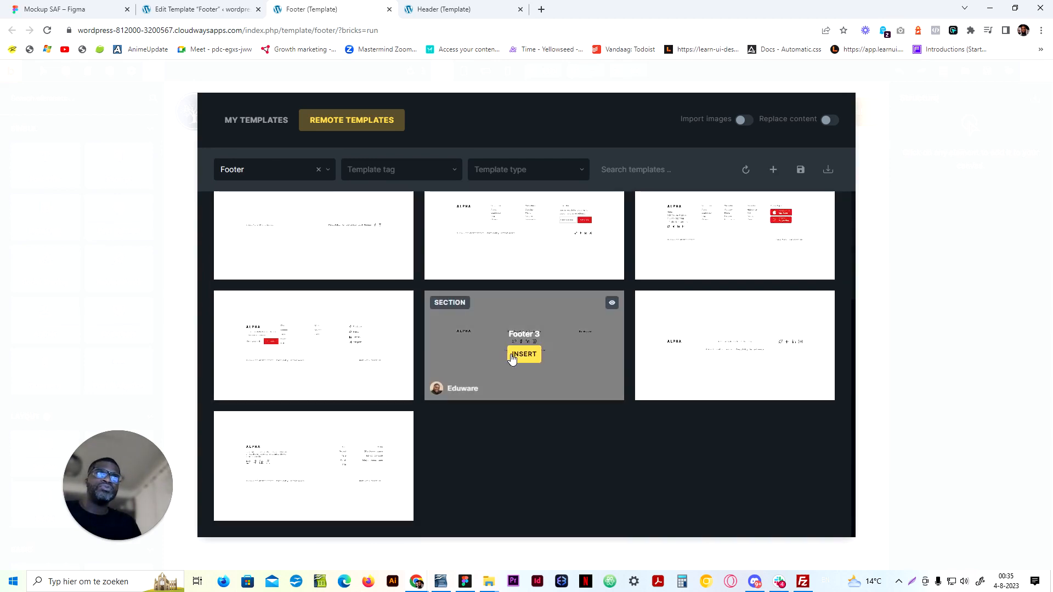
scroll(570, 403, up, 1)
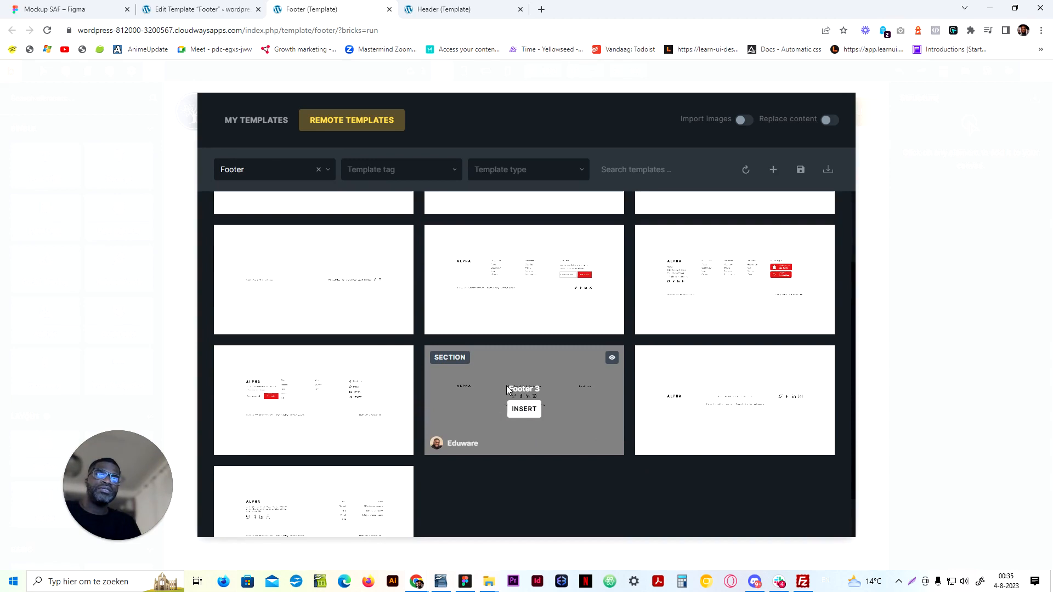
scroll(519, 413, up, 2)
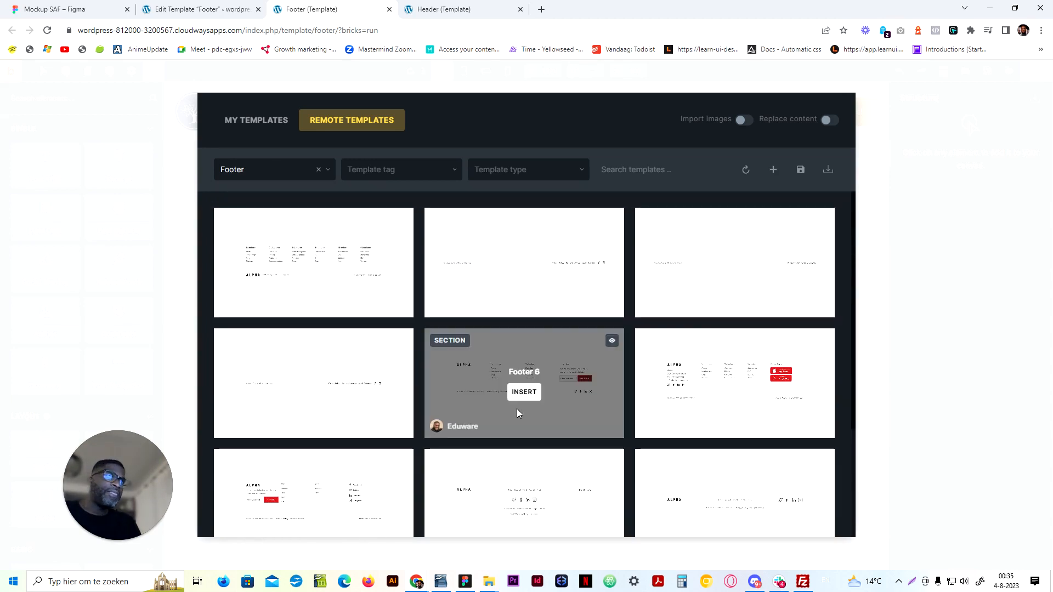
scroll(518, 409, down, 2)
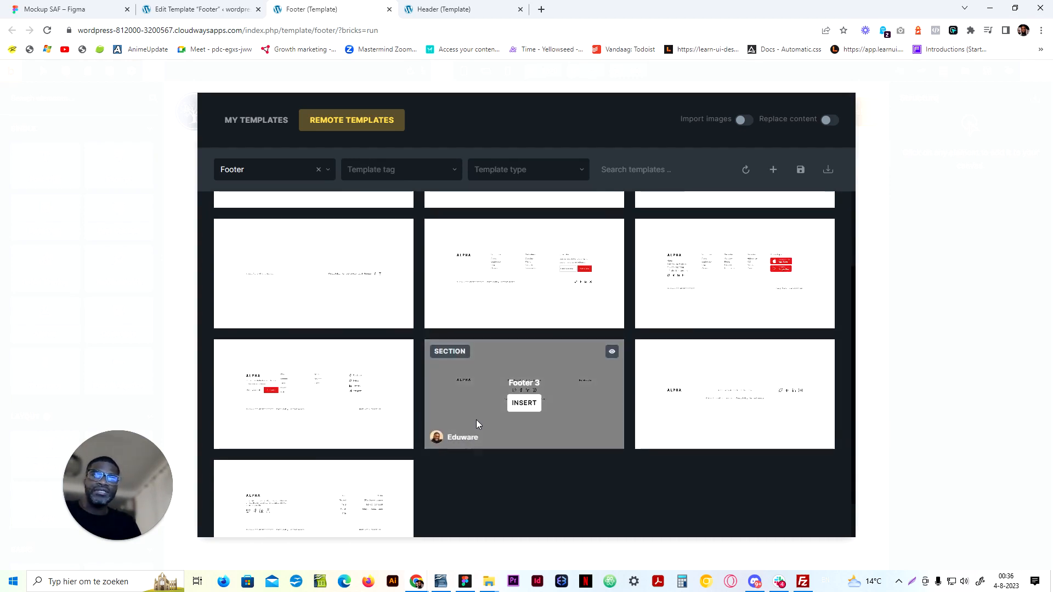
click(55, 9)
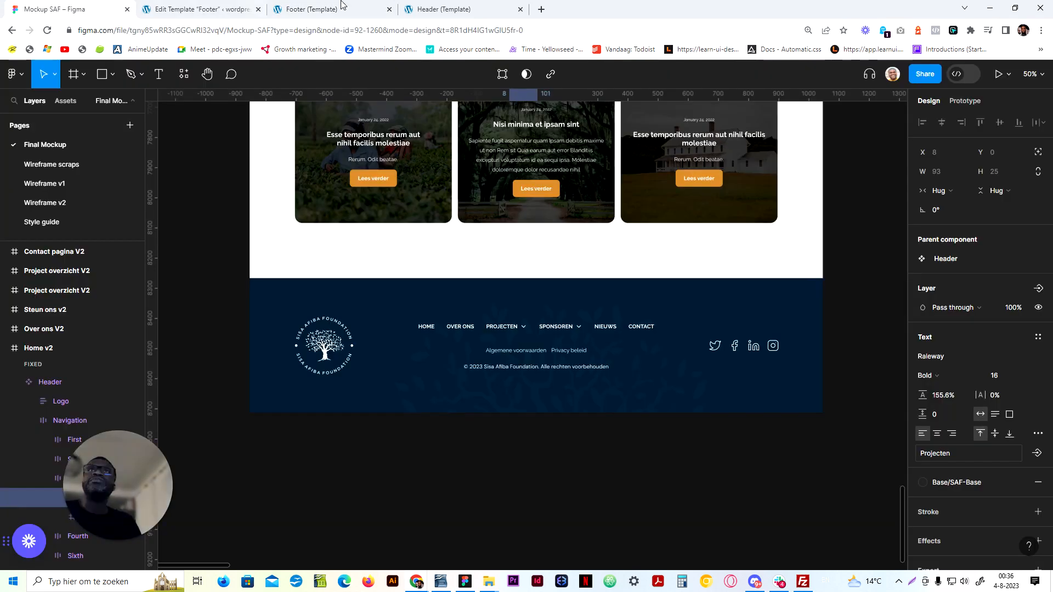
mouse_move(345, 5)
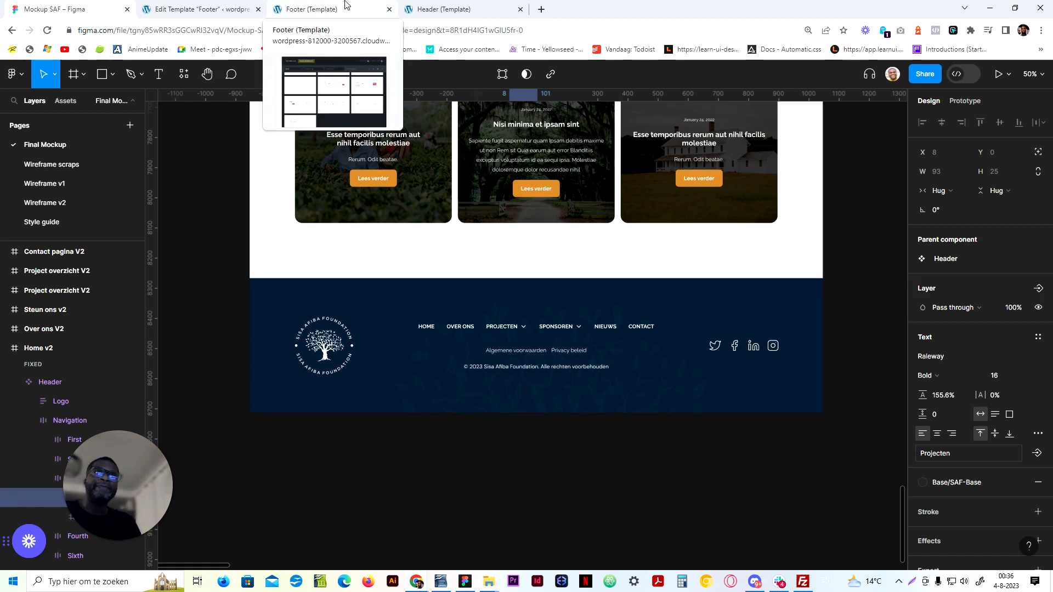
click(346, 4)
mouse_move(525, 416)
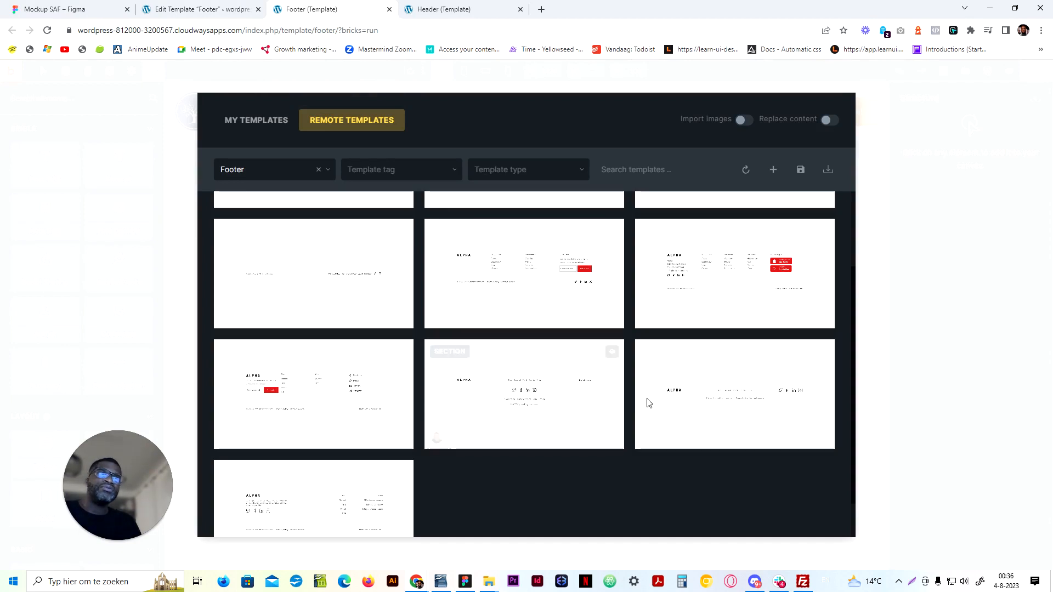
mouse_move(680, 409)
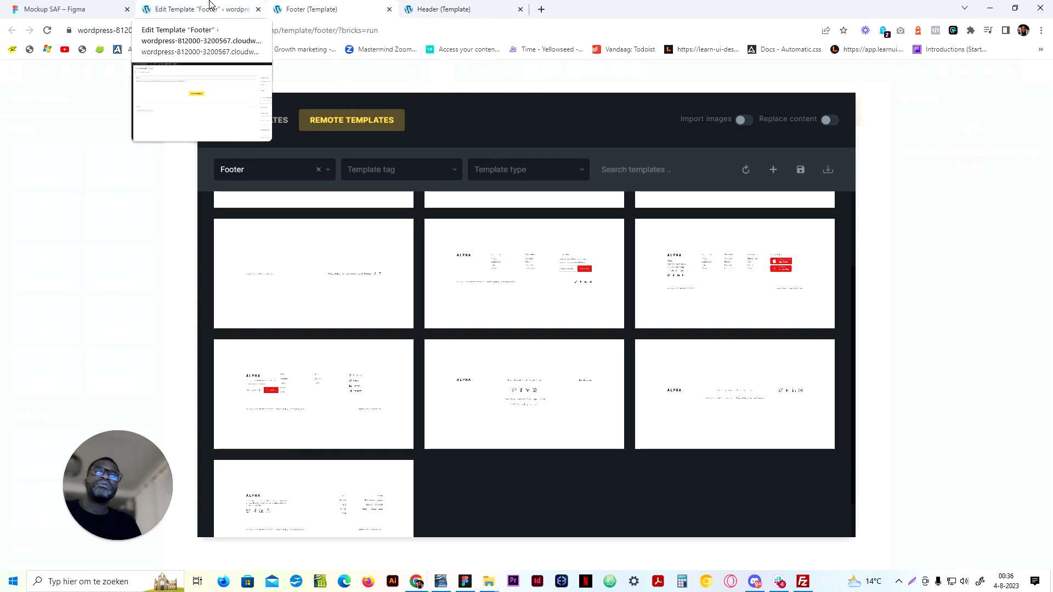
click(70, 7)
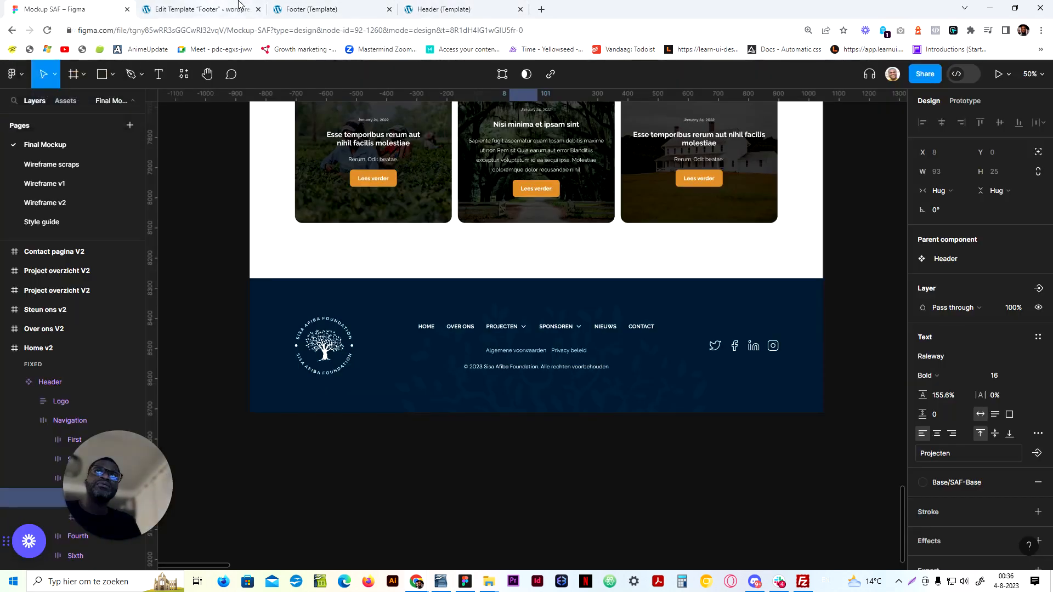
click(312, 7)
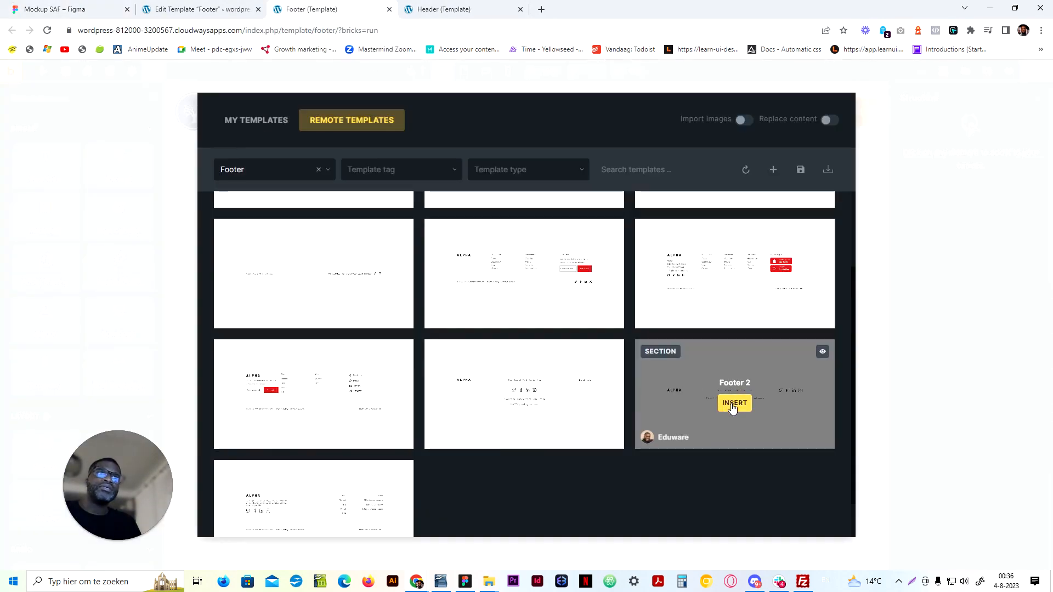
Insert the remote template Footer 2 without importing its theme style, and select the inserted section
click(733, 408)
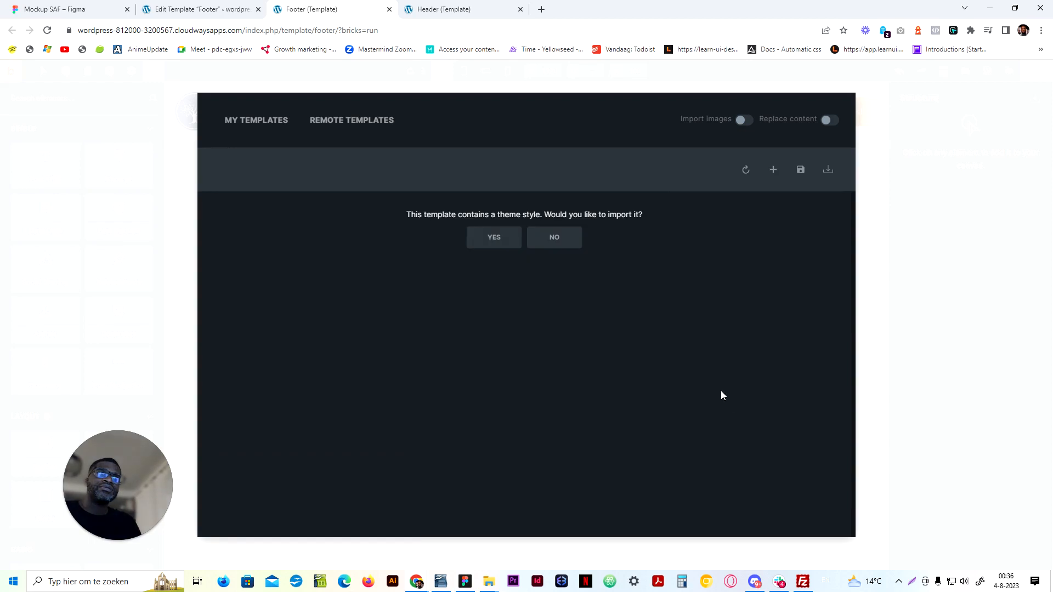
click(553, 237)
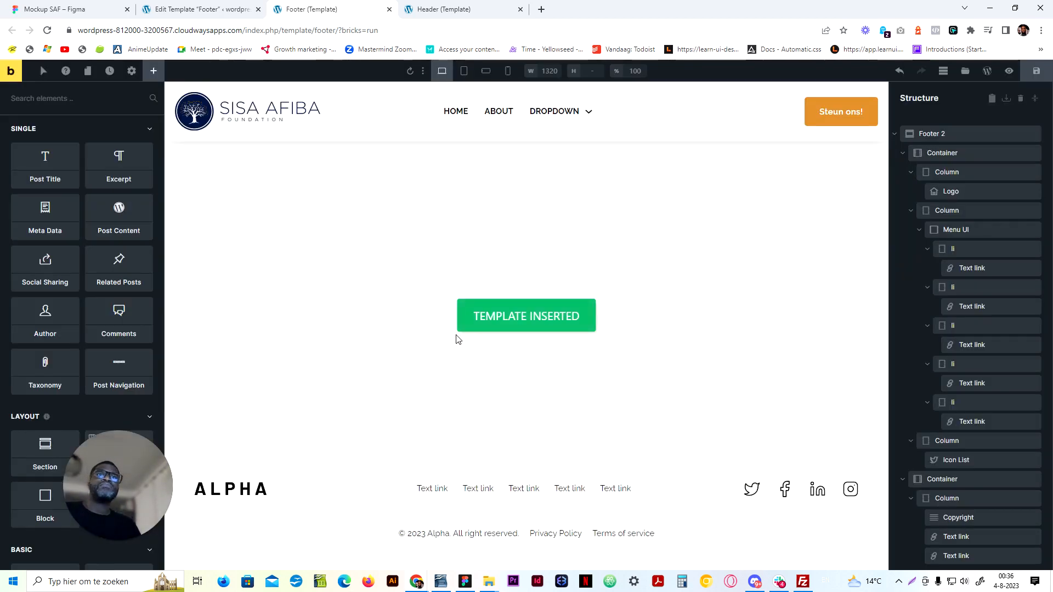
click(685, 470)
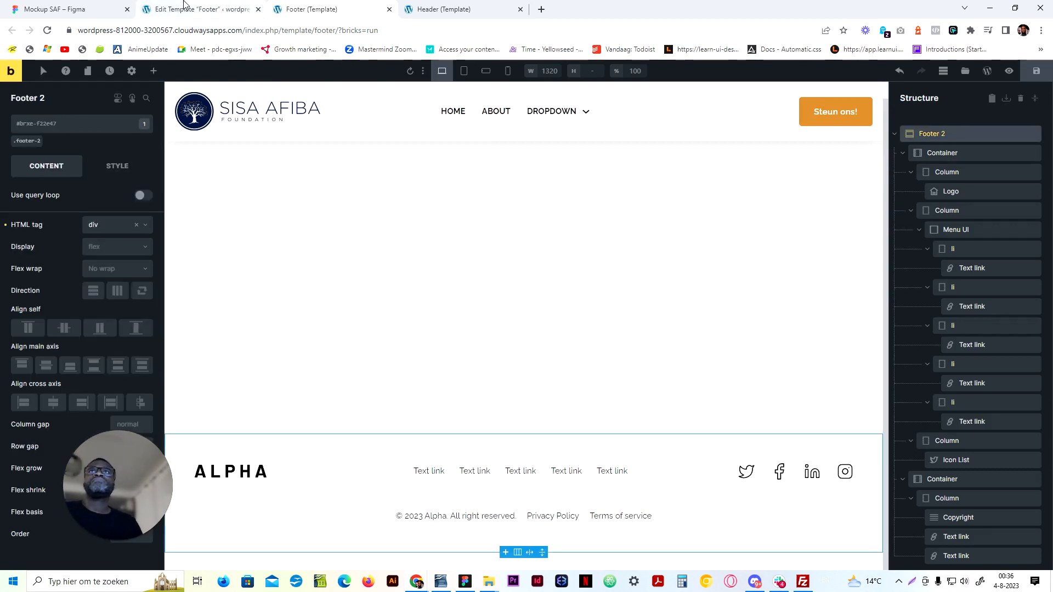
Compare the inserted footer's logo, links, social icons and copyright row with the footer in the Figma mockup
click(74, 9)
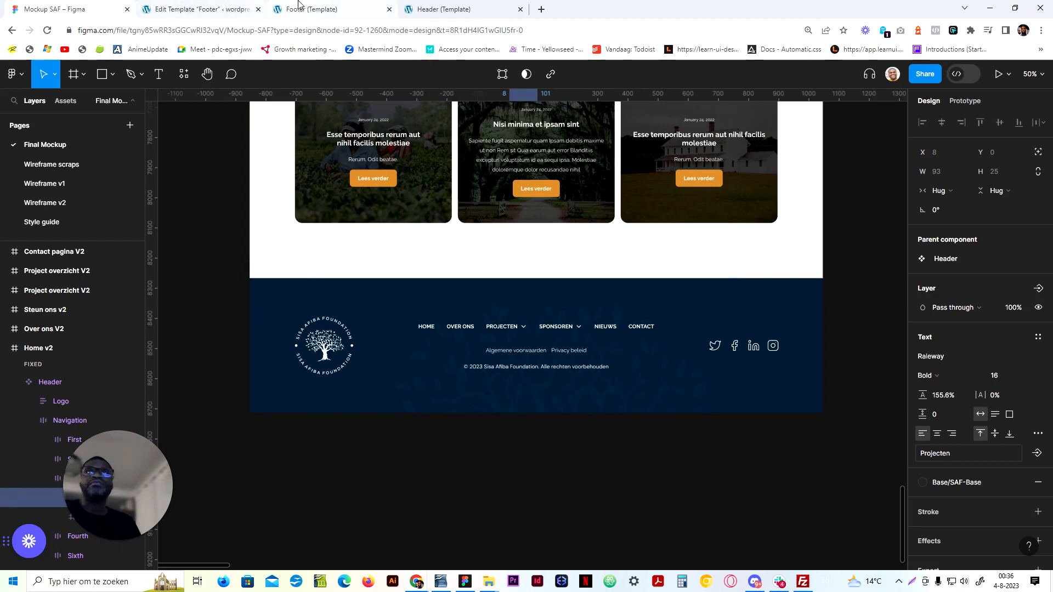
click(329, 10)
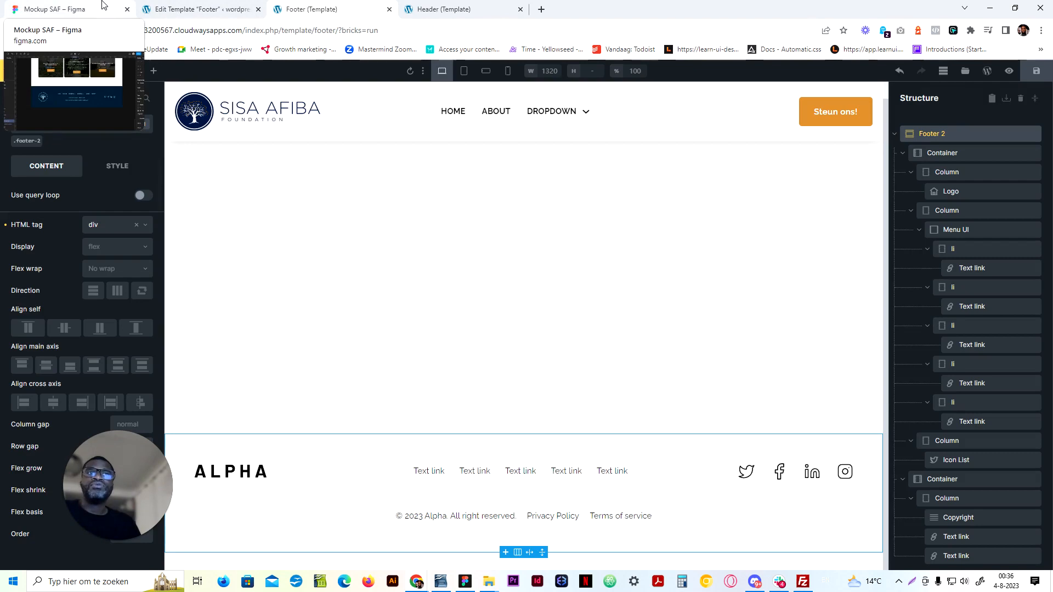
click(104, 7)
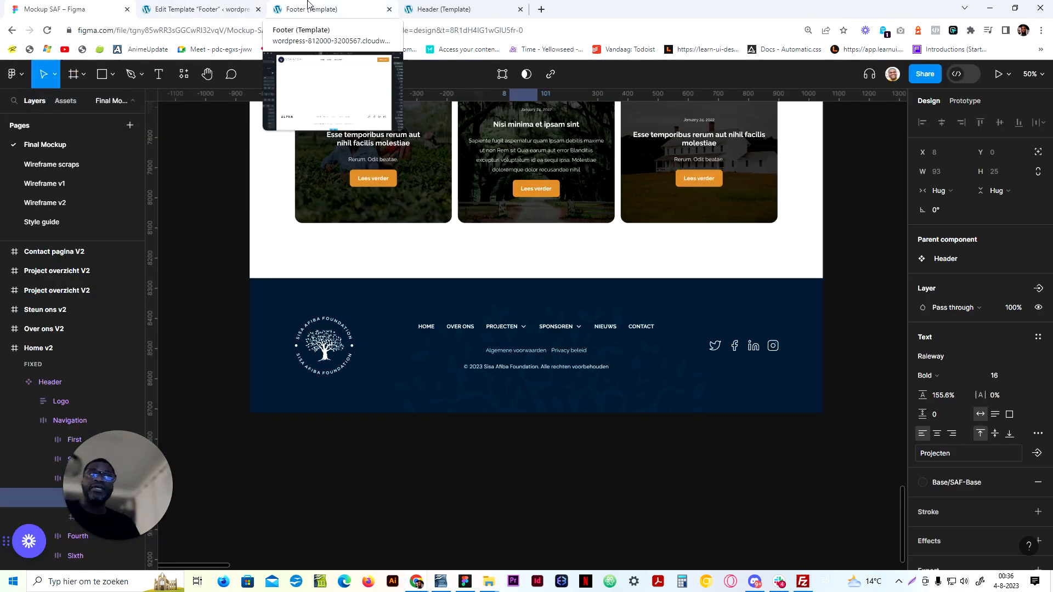
click(308, 8)
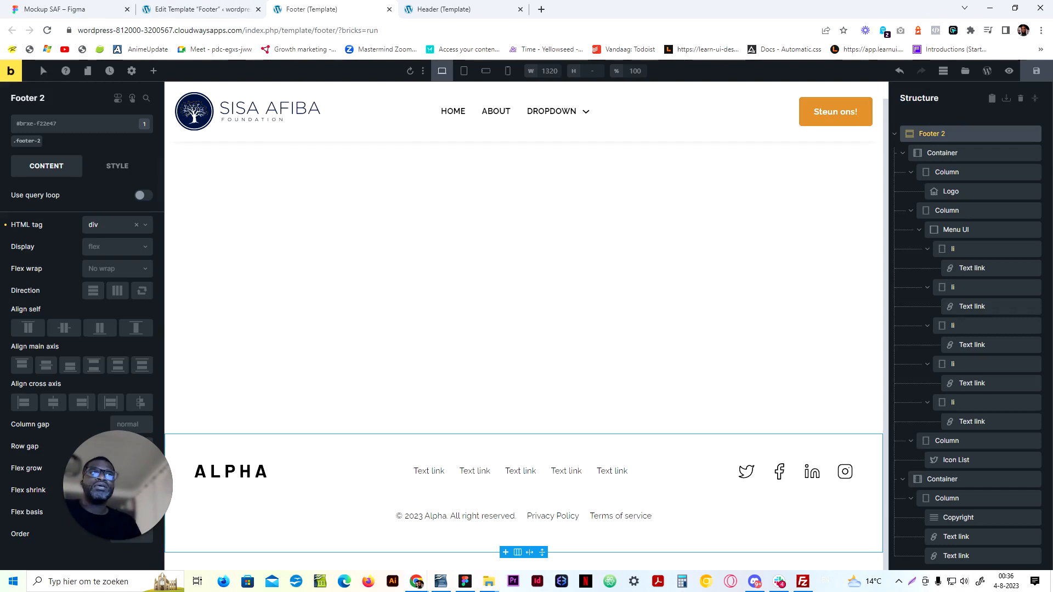
click(749, 475)
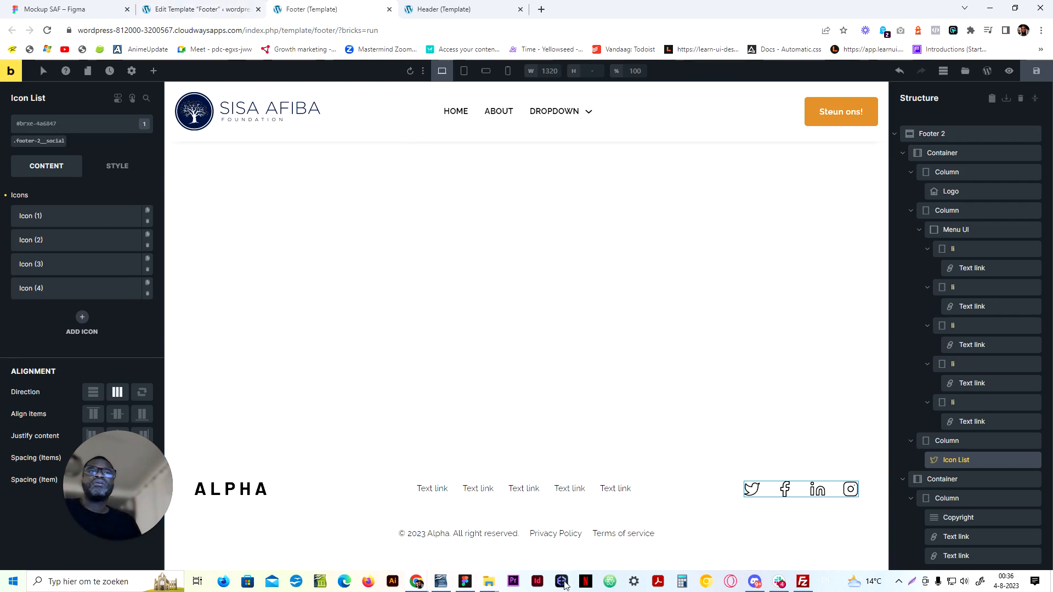
click(173, 7)
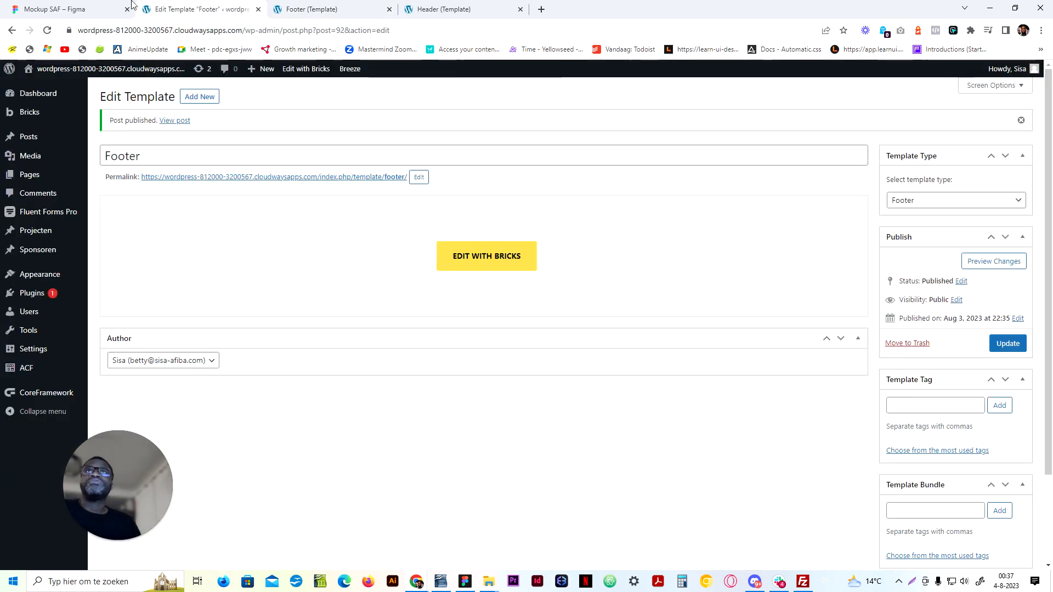
key(ctrl+shift+Tab)
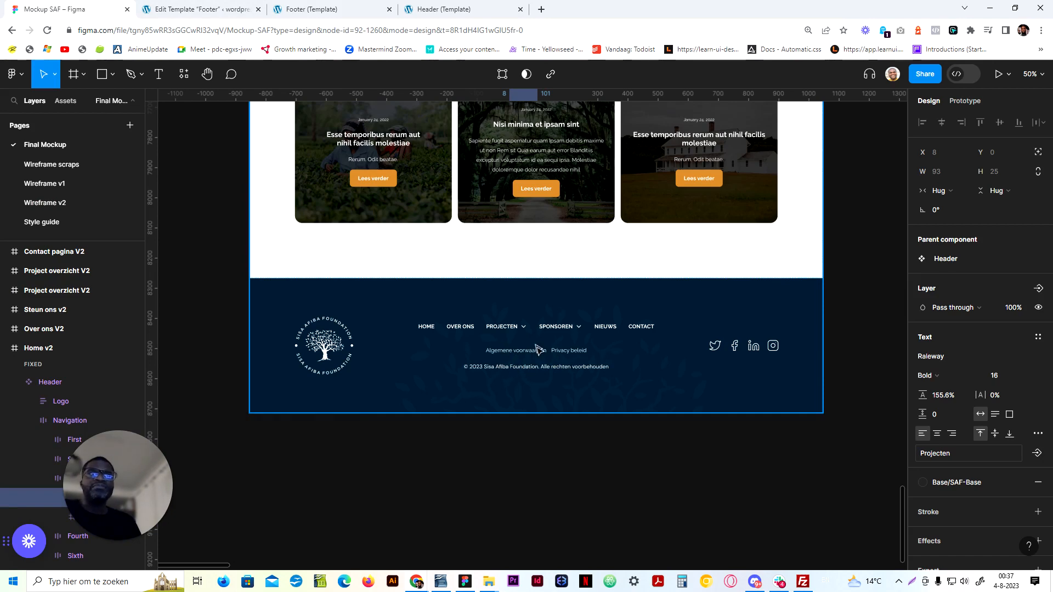
click(335, 9)
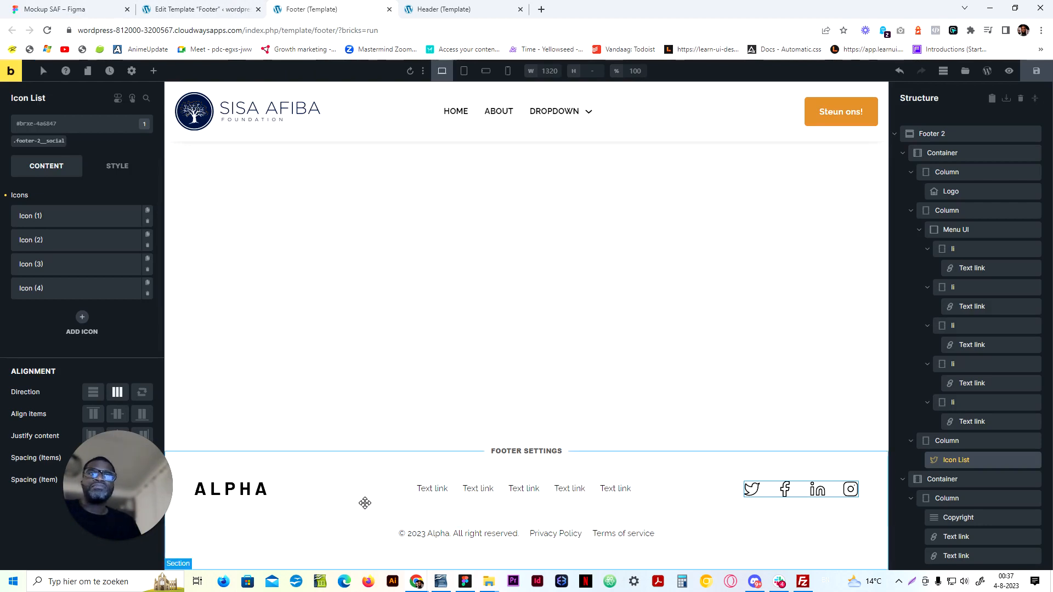
Replace the footer's ALPHA logo image with SAF-logo-circuliar.svg from the media library
click(264, 490)
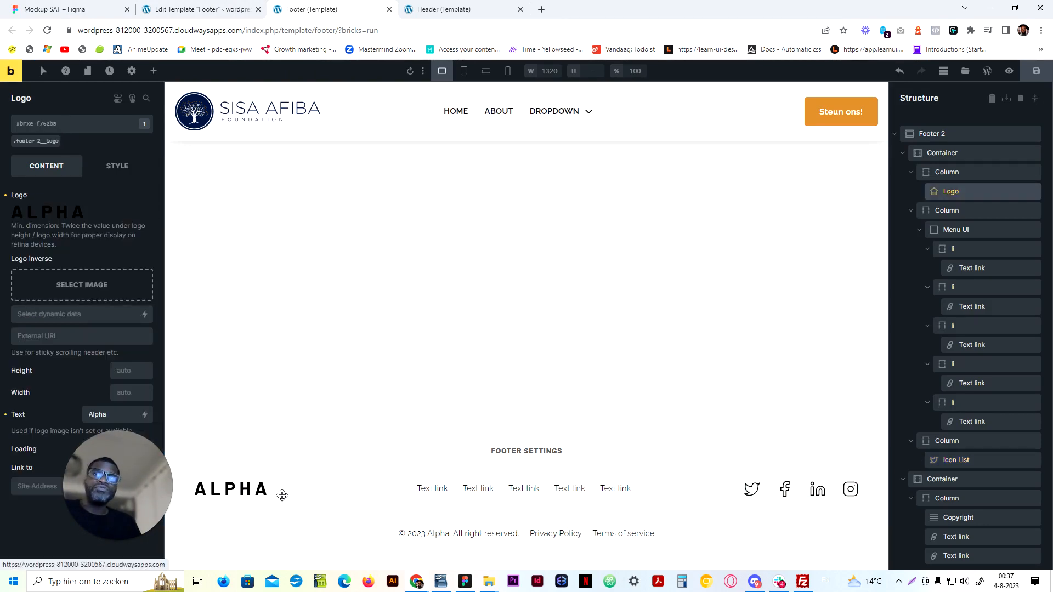
click(146, 212)
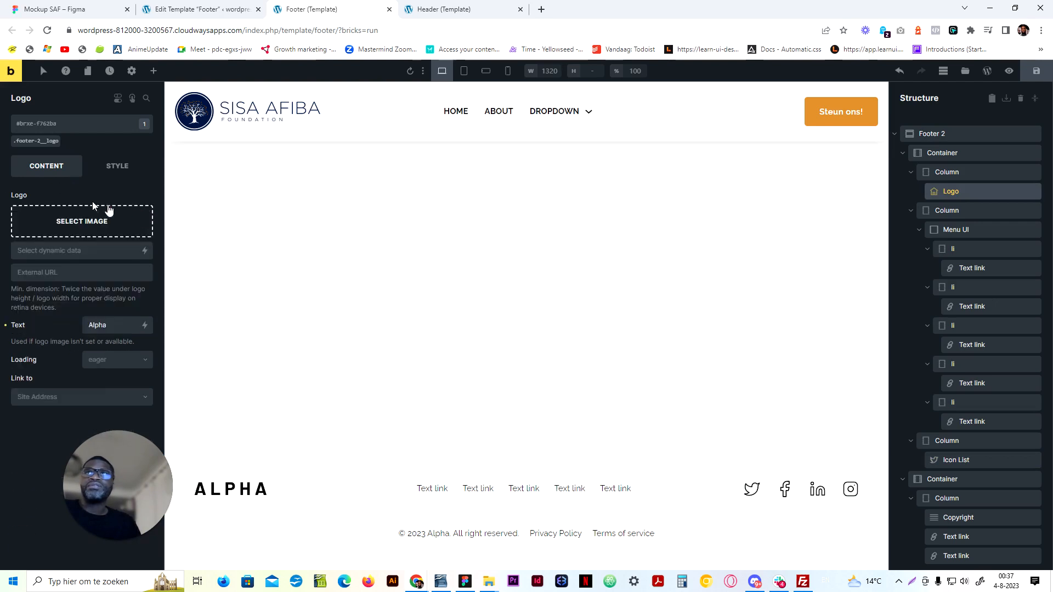
click(79, 224)
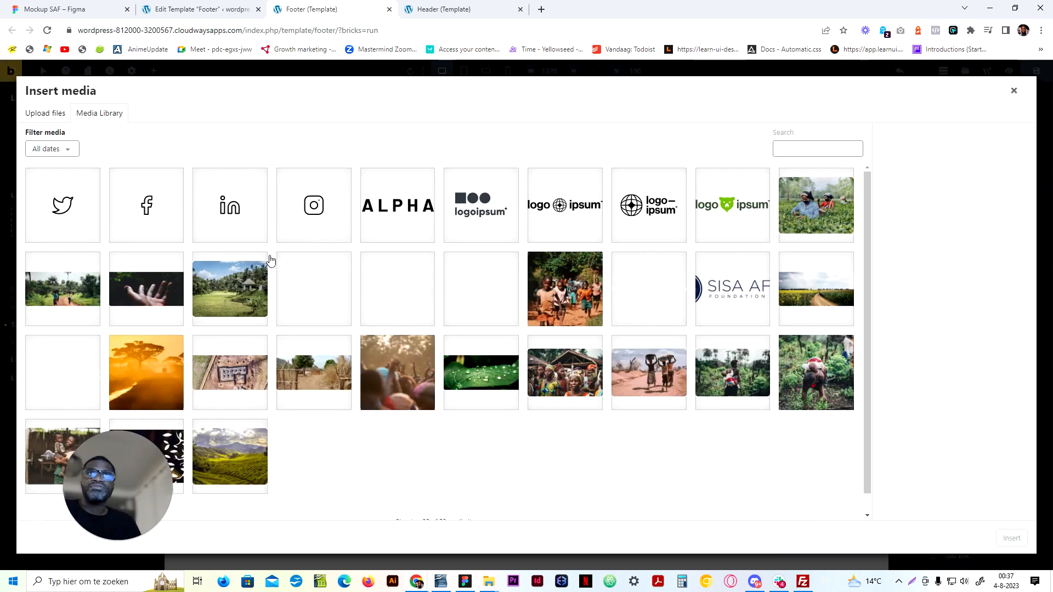
click(636, 306)
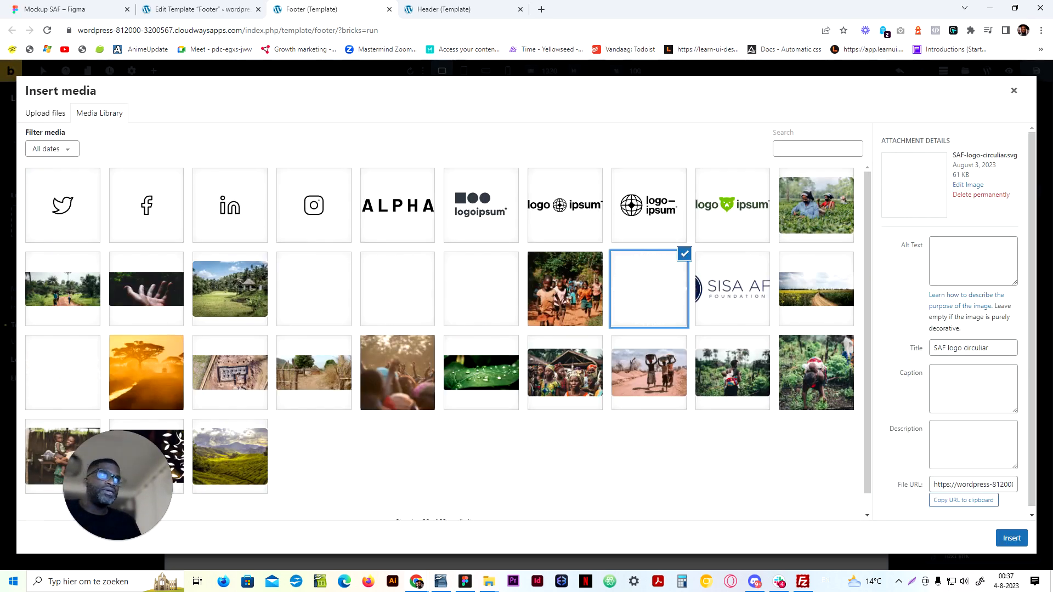
click(1011, 538)
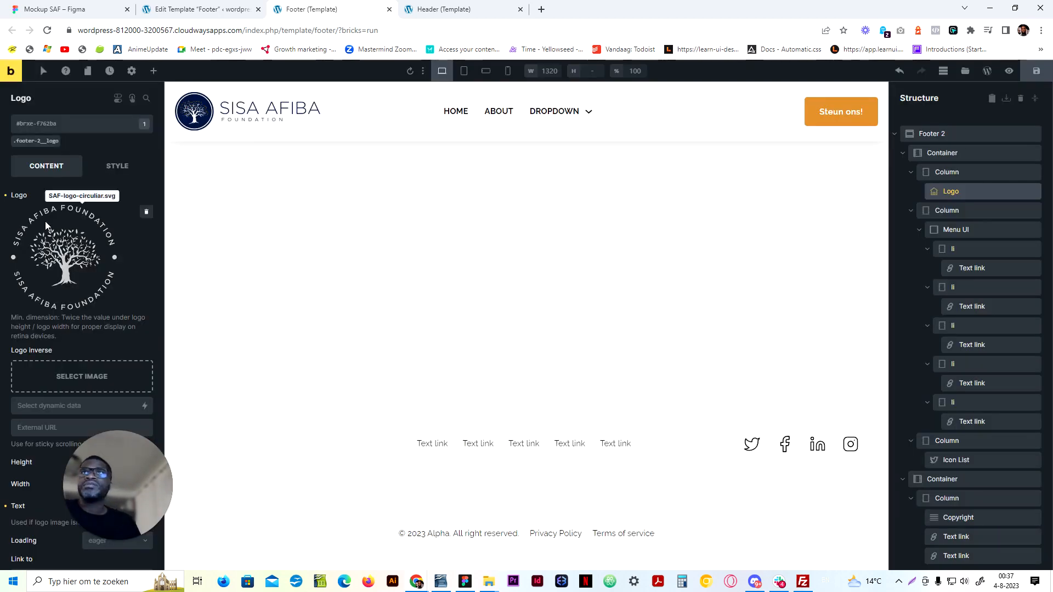
Check the footer logo's dimensions in the Figma mockup and return to the Logo element's size settings in the footer builder
click(66, 9)
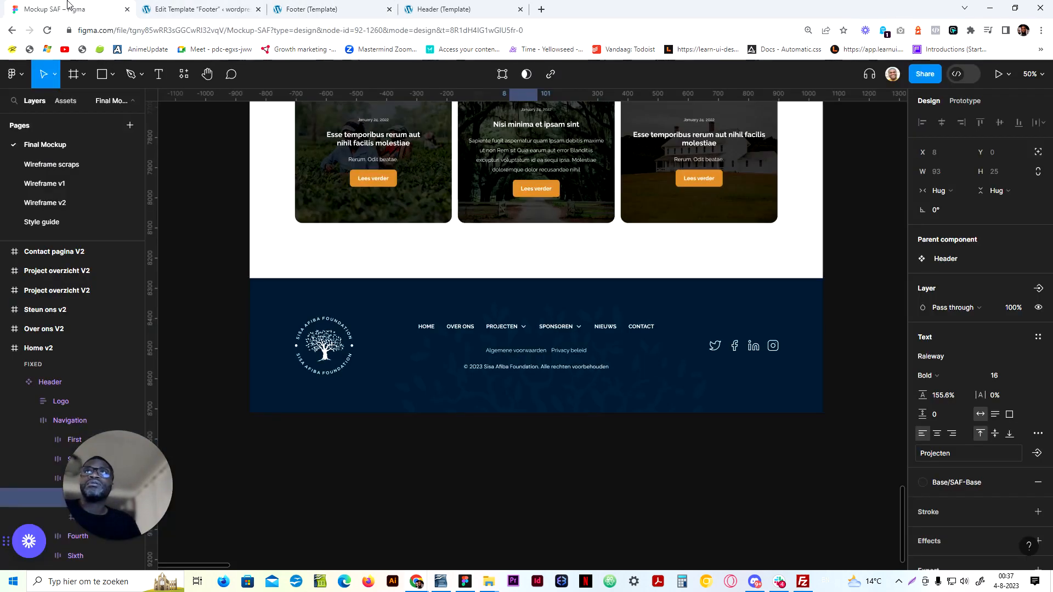
click(326, 367)
click(326, 366)
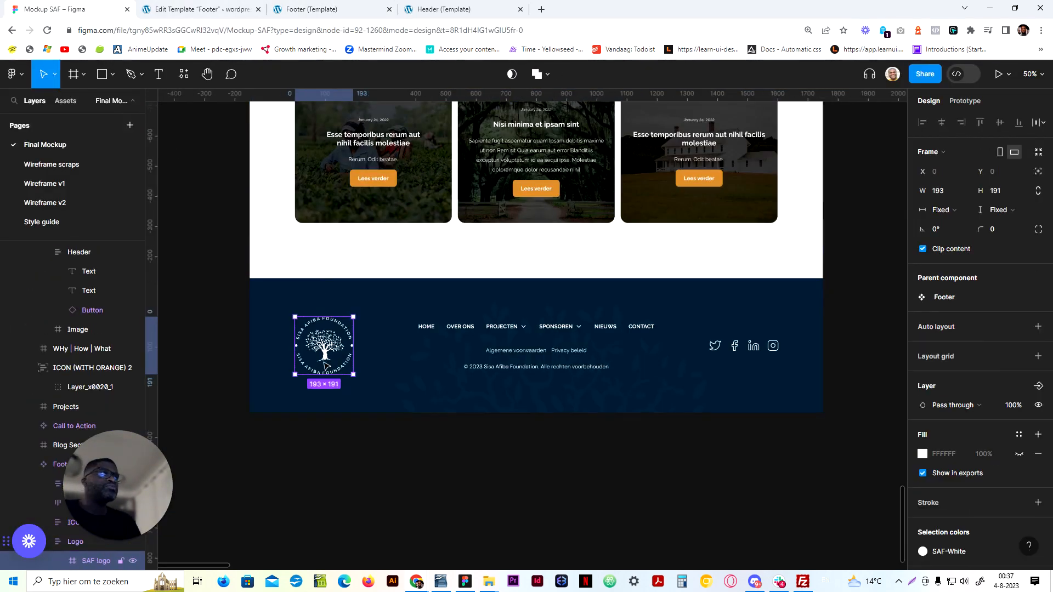
click(306, 9)
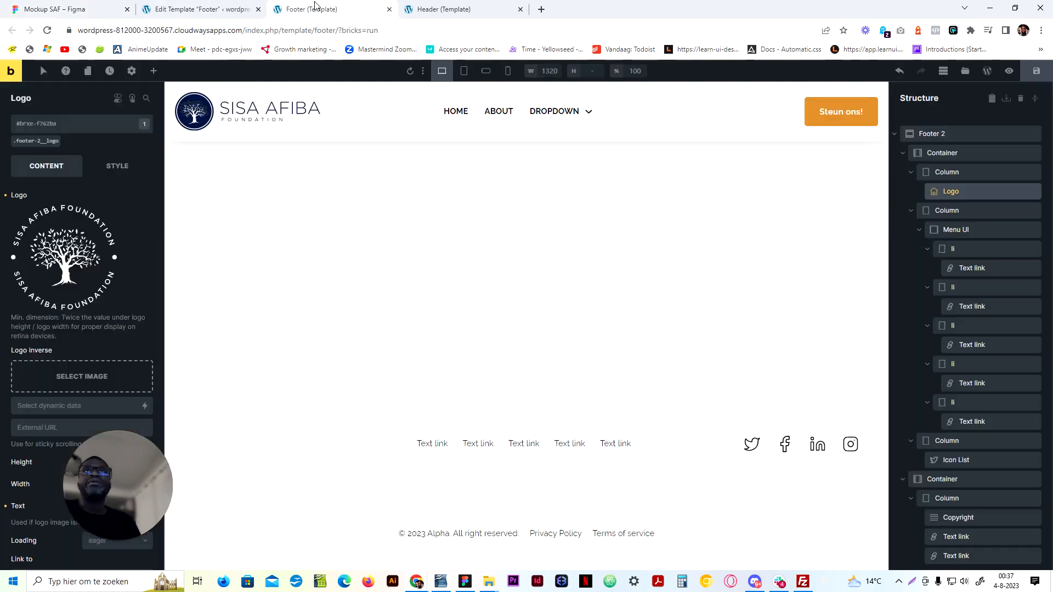
scroll(89, 288, down, 1)
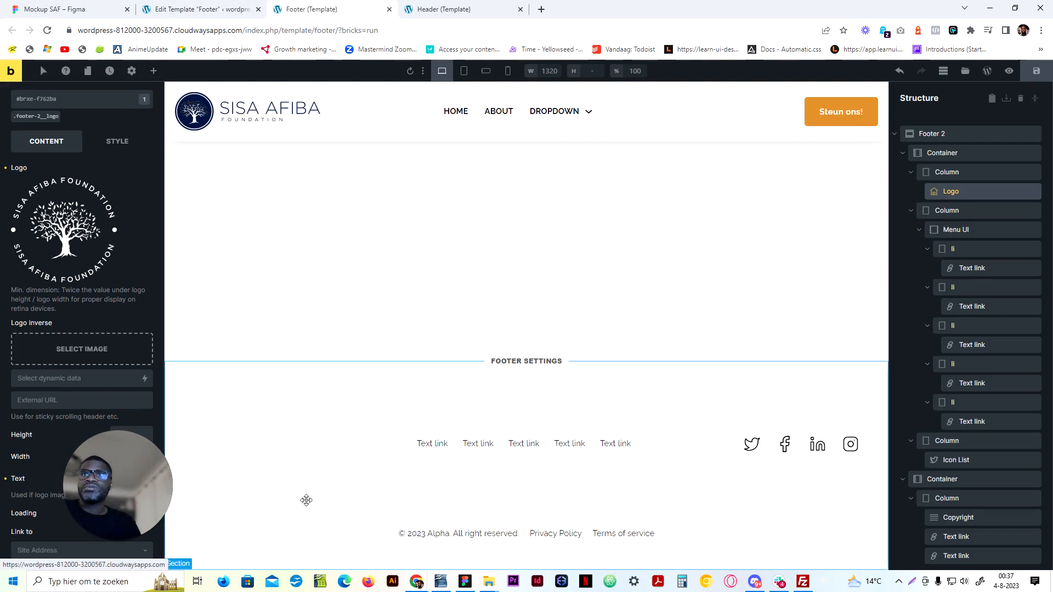
drag(107, 470, 58, 462)
Set the background colour of the Footer 2 section's .footer-2 class to var(--primary-d-7) and save the template
click(404, 400)
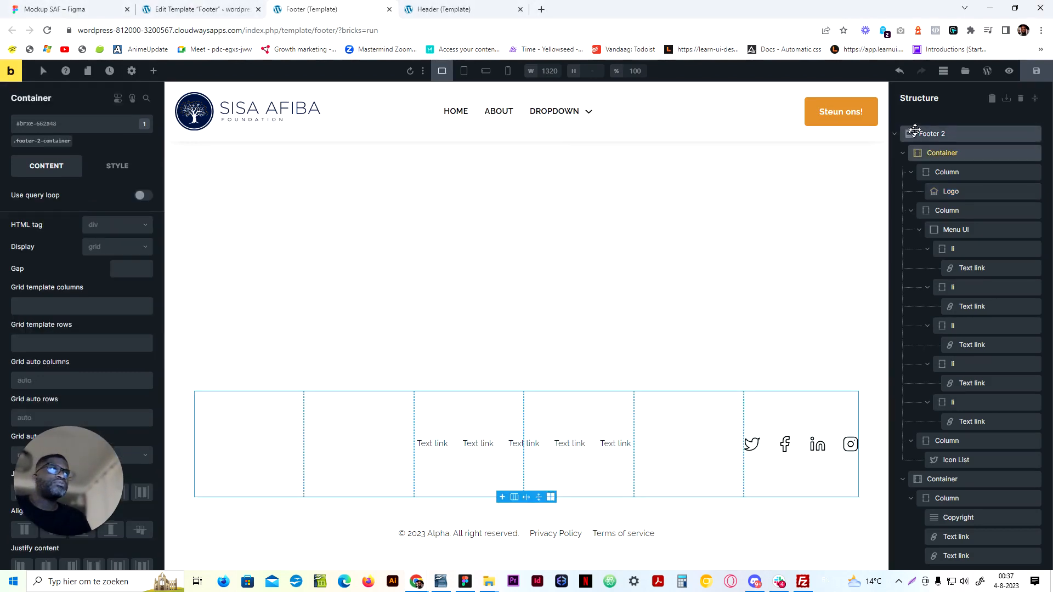
click(936, 134)
click(29, 141)
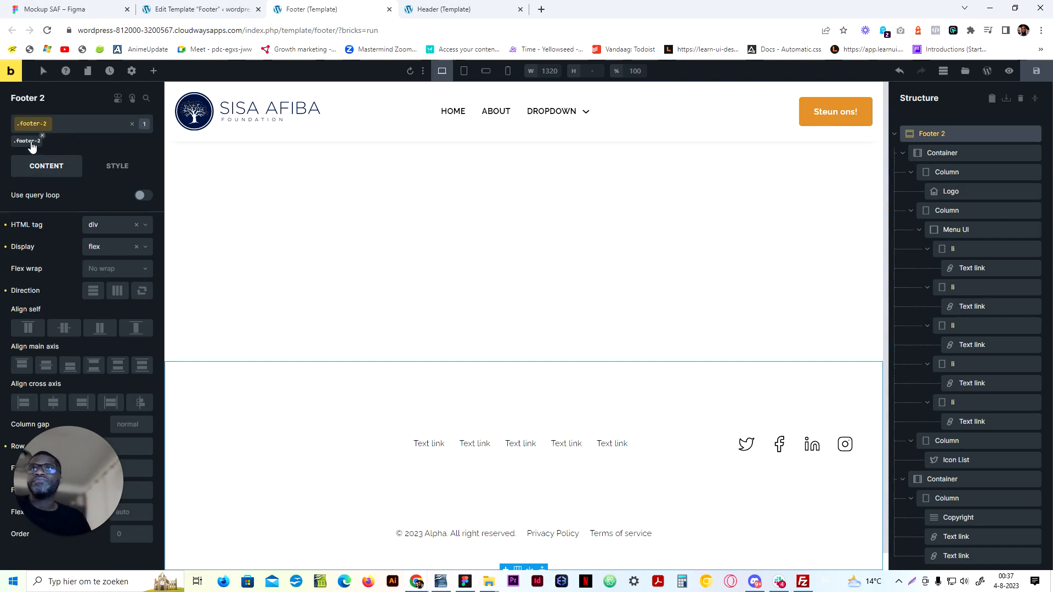
click(128, 171)
click(97, 253)
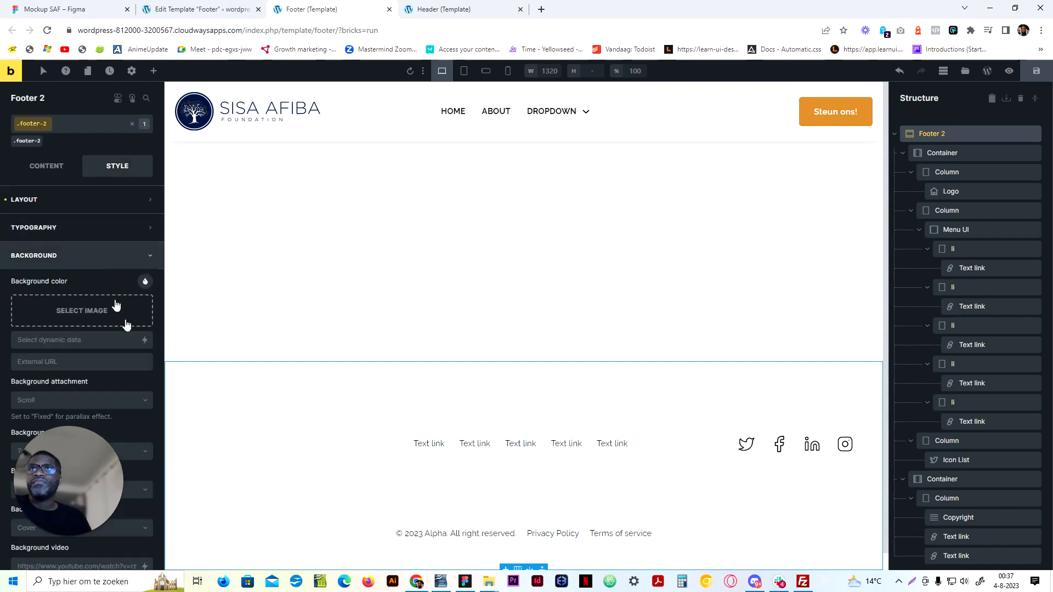
click(146, 282)
scroll(83, 351, down, 3)
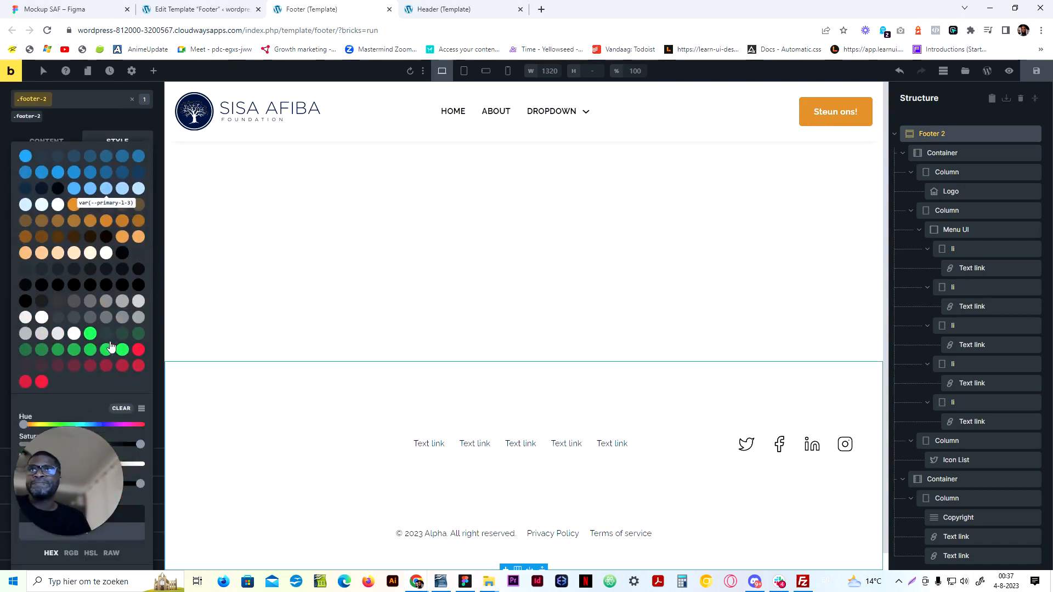
click(57, 175)
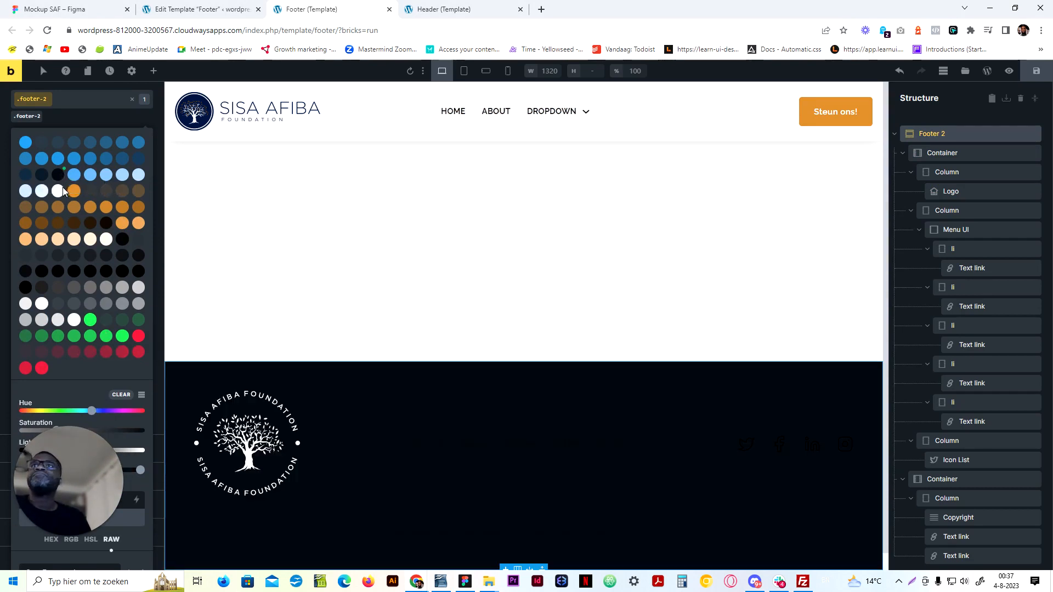
click(42, 175)
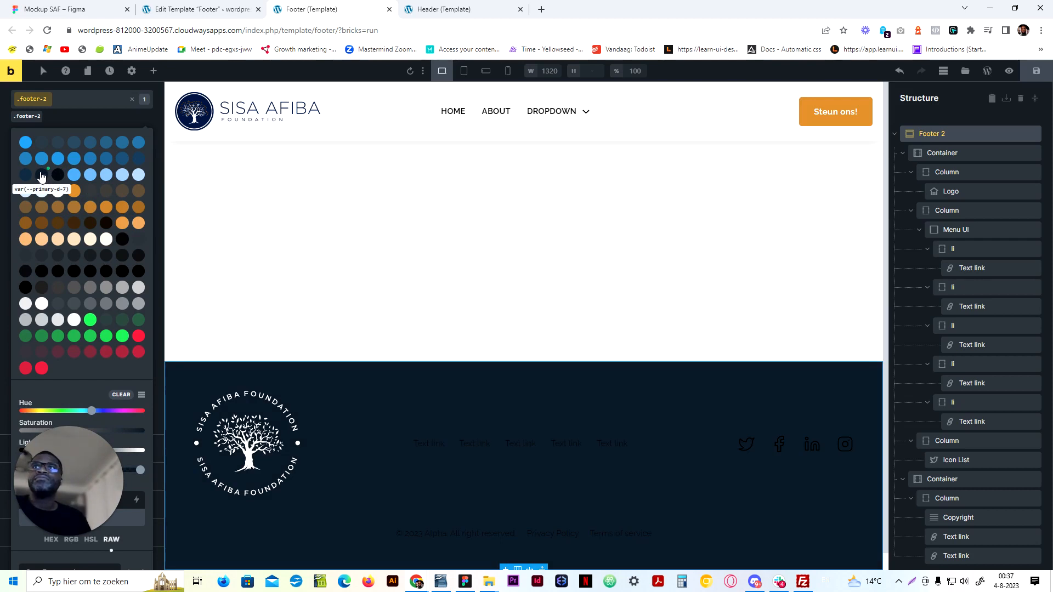
scroll(132, 423, up, 2)
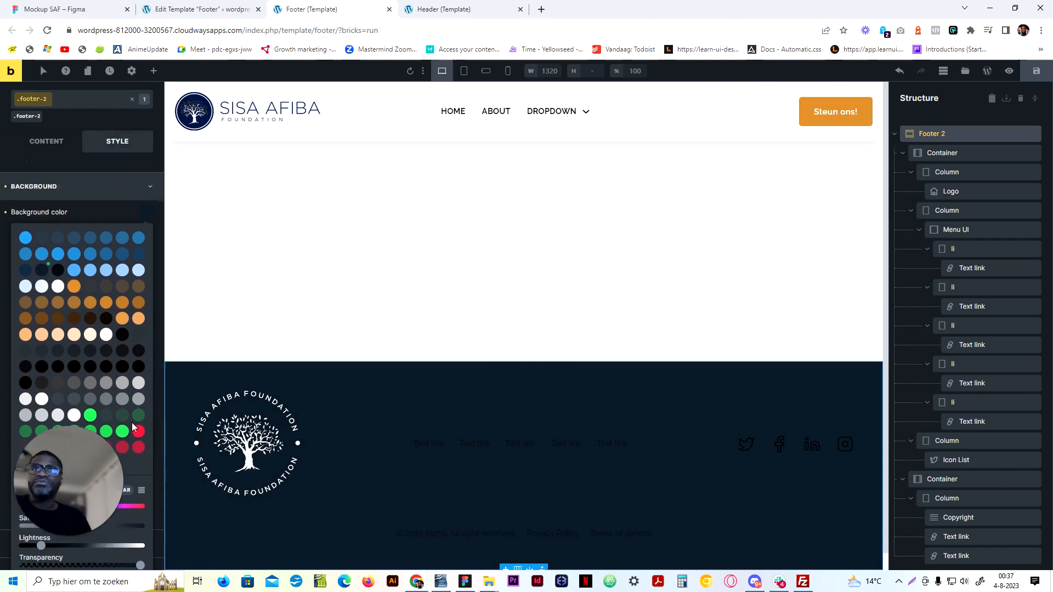
scroll(131, 422, up, 1)
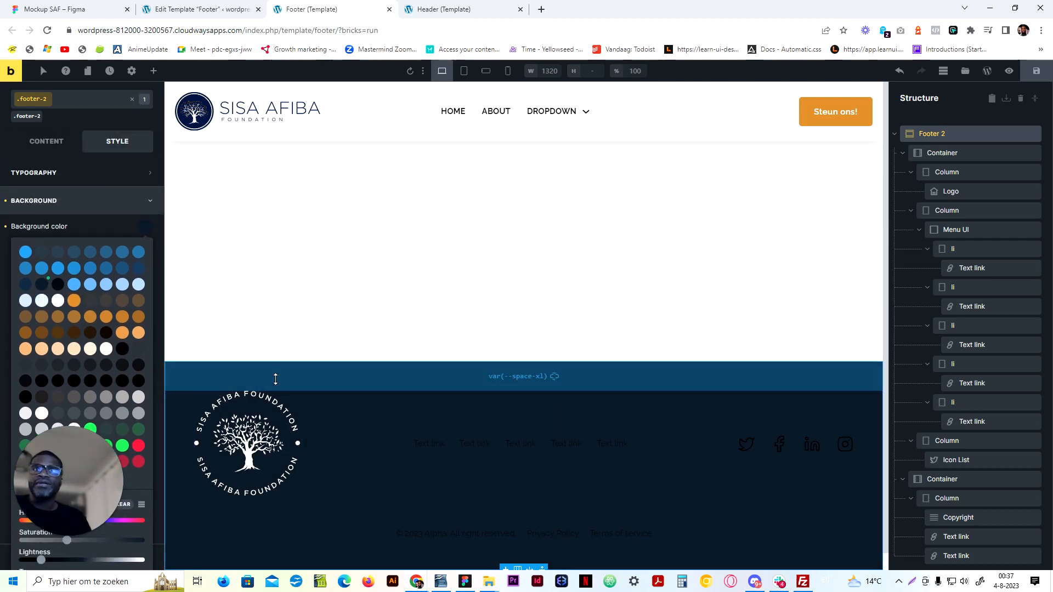
click(1039, 80)
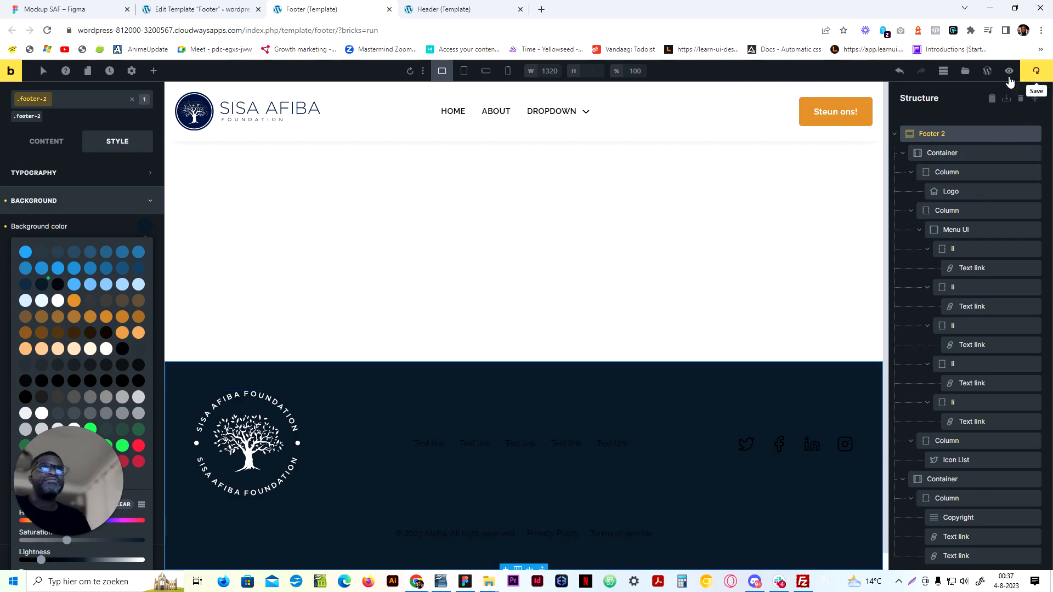
Open the CoreFramework colour settings in WordPress and add a Brand colour named --tertairy
click(197, 9)
click(318, 10)
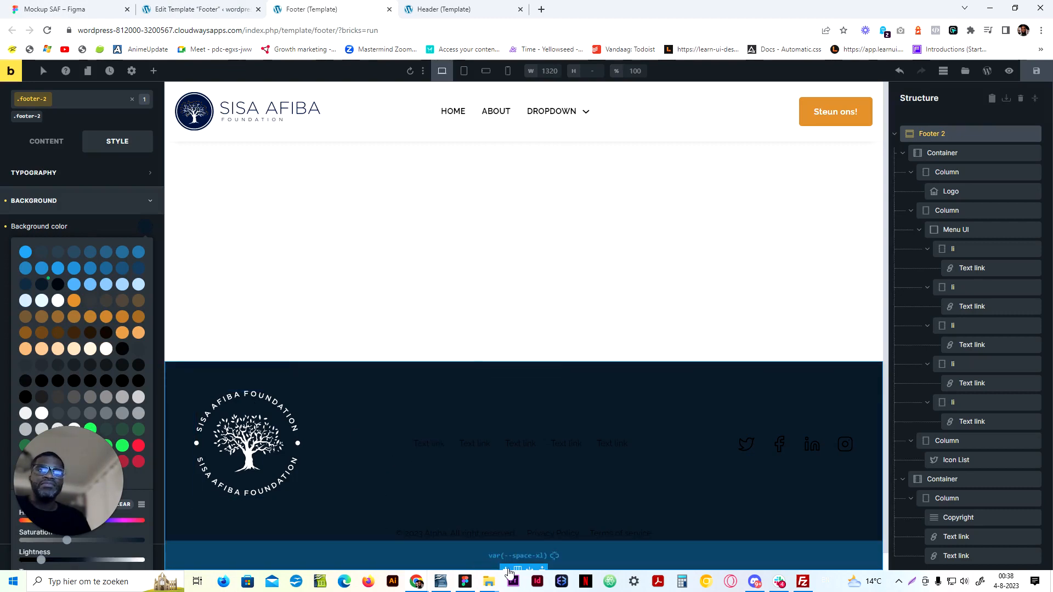
click(468, 585)
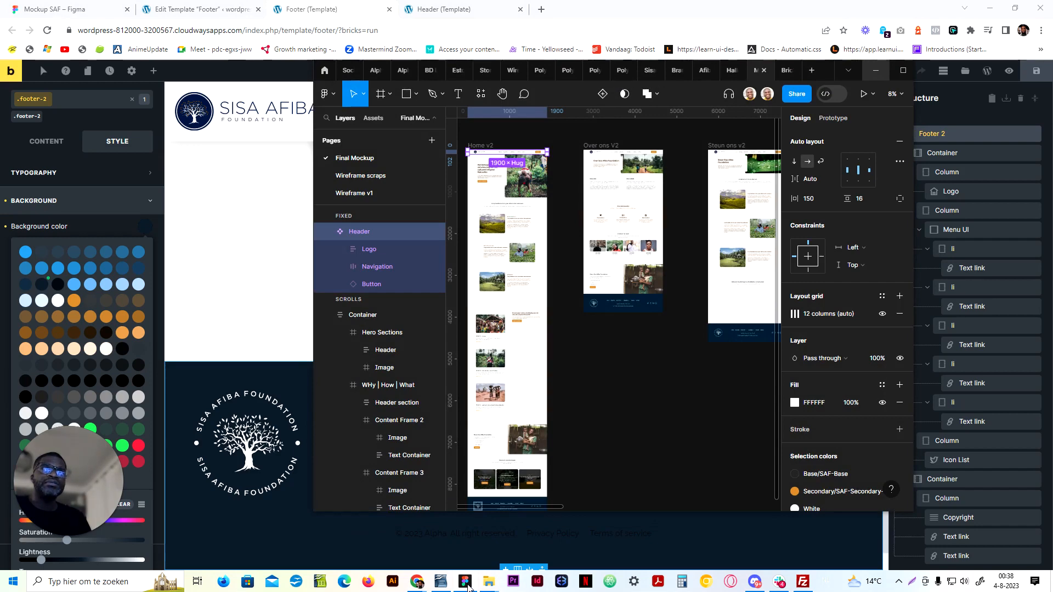
click(467, 585)
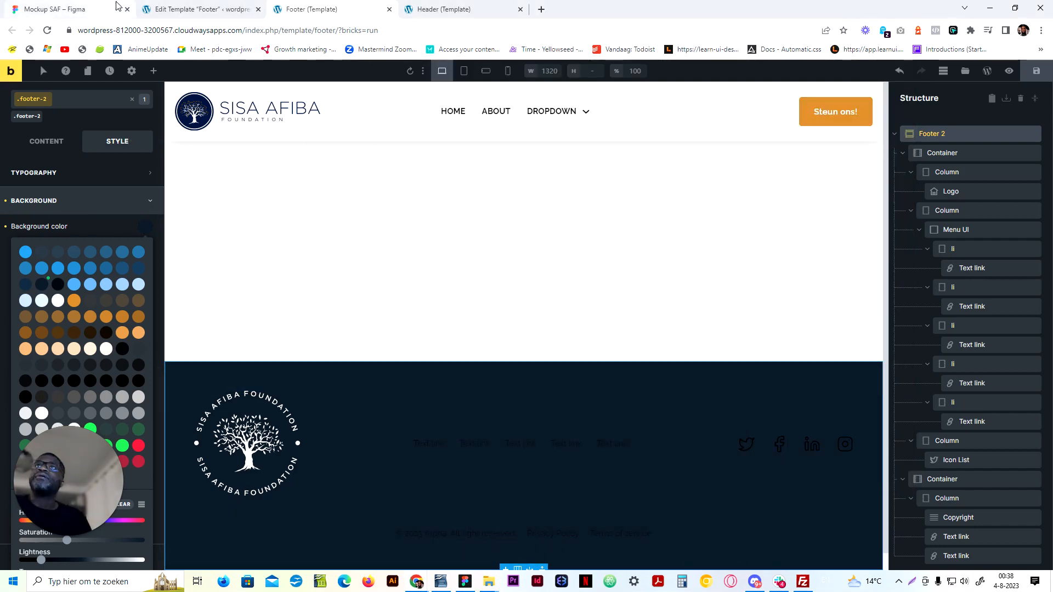
click(172, 6)
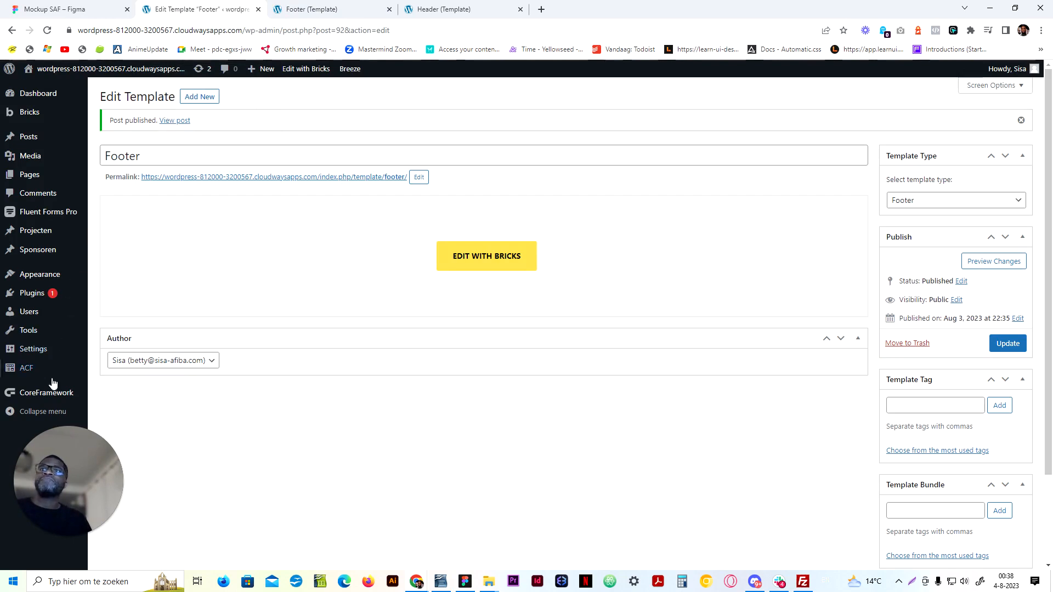
click(57, 399)
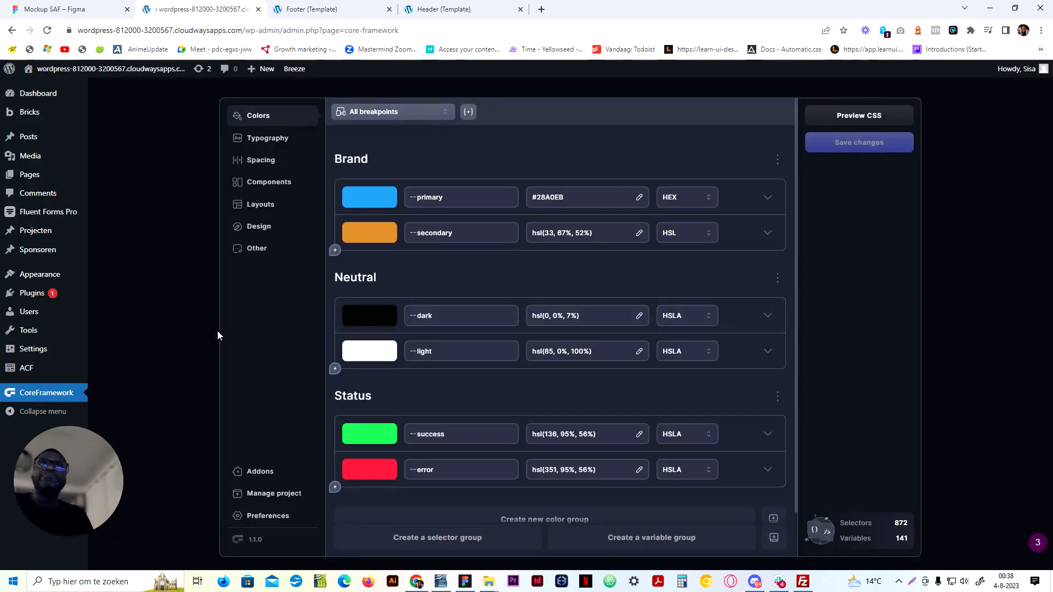
click(335, 251)
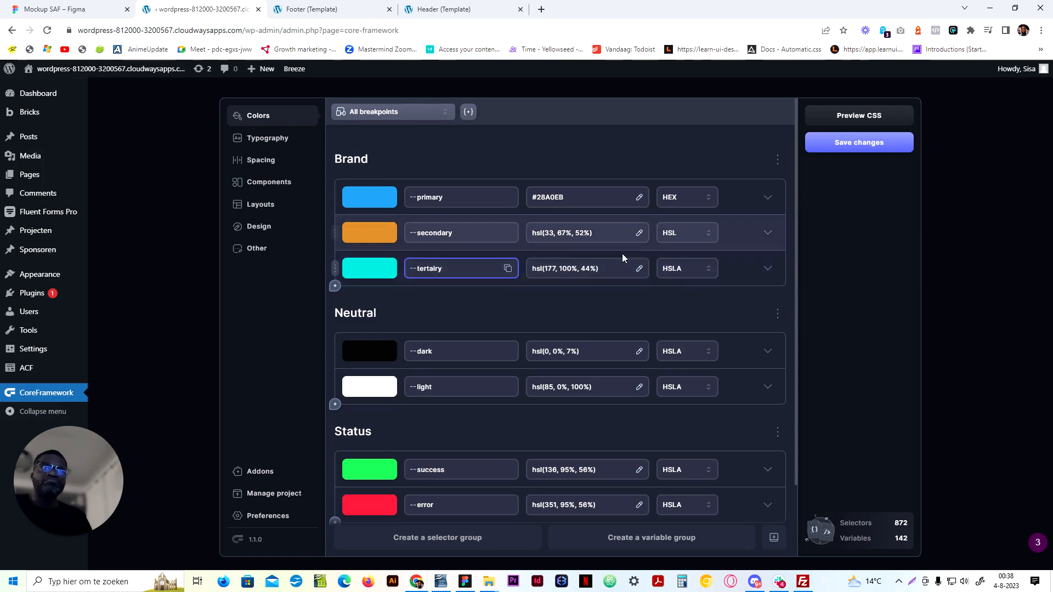
Copy the hex value of the SAF-Primary-D colour style in the Figma mockup and return to CoreFramework
click(465, 581)
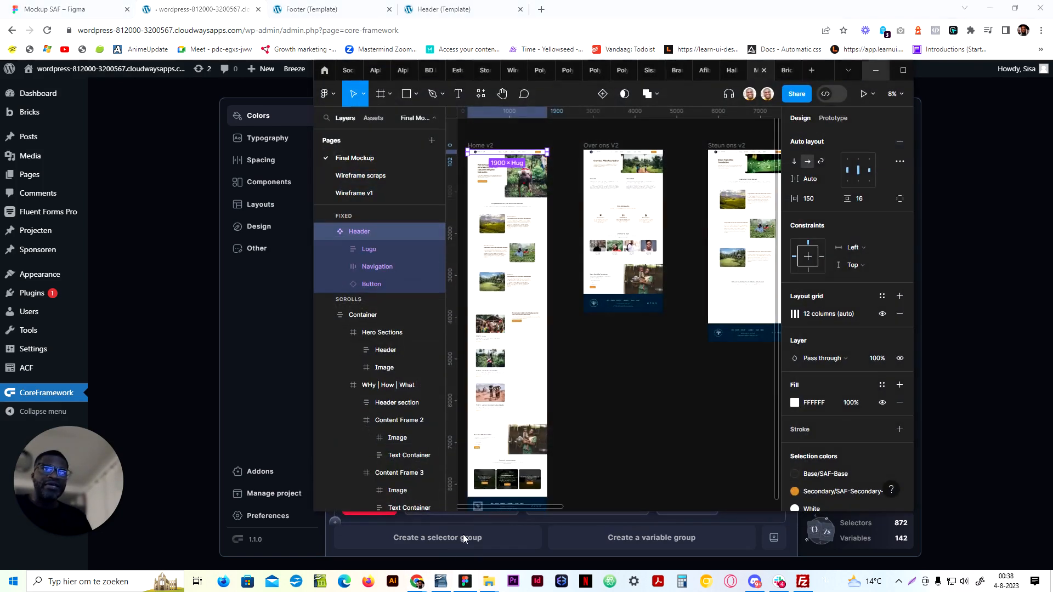
click(540, 502)
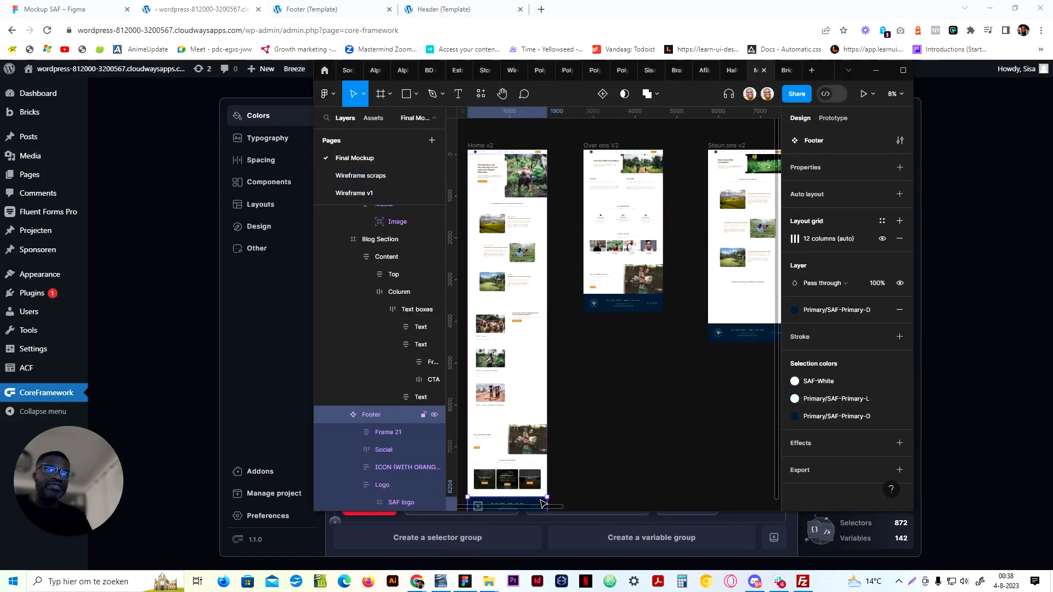
key(Escape)
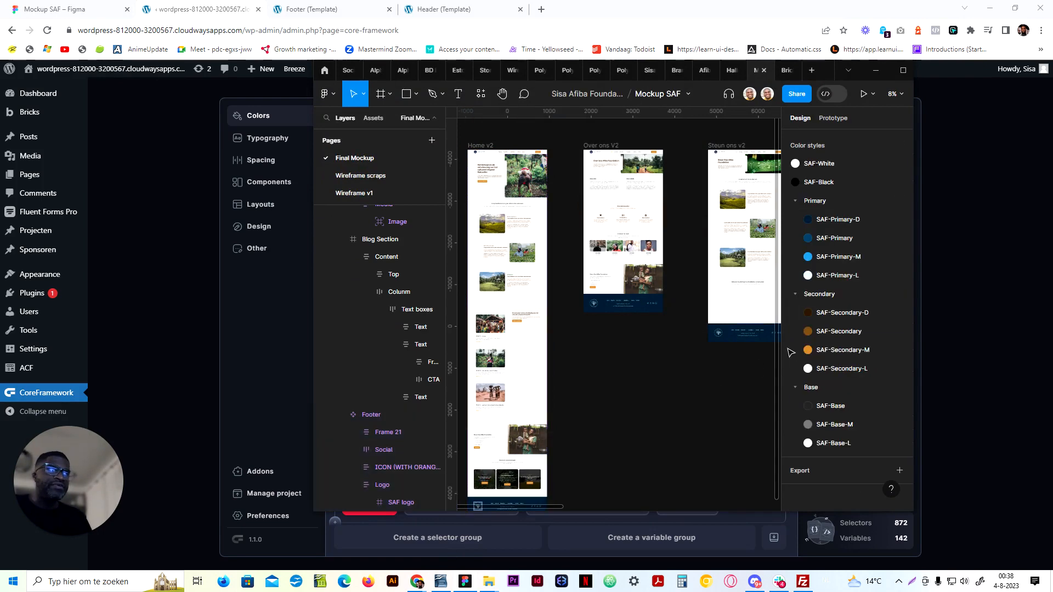
click(900, 219)
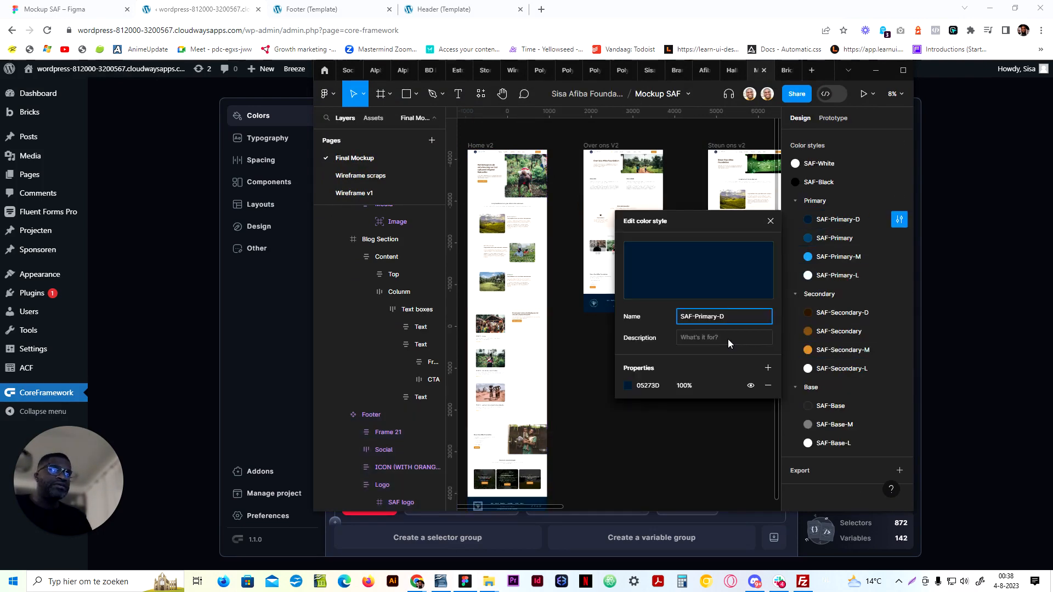
click(648, 387)
click(282, 361)
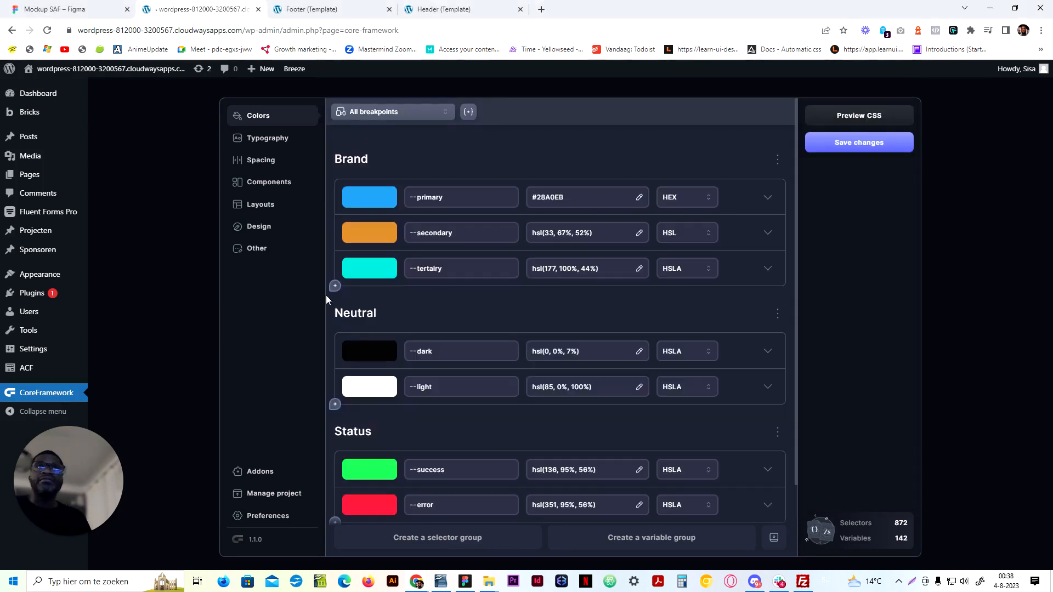
Set the --tertairy colour to hex #05273D, and switch its format to HSL
click(681, 271)
click(680, 294)
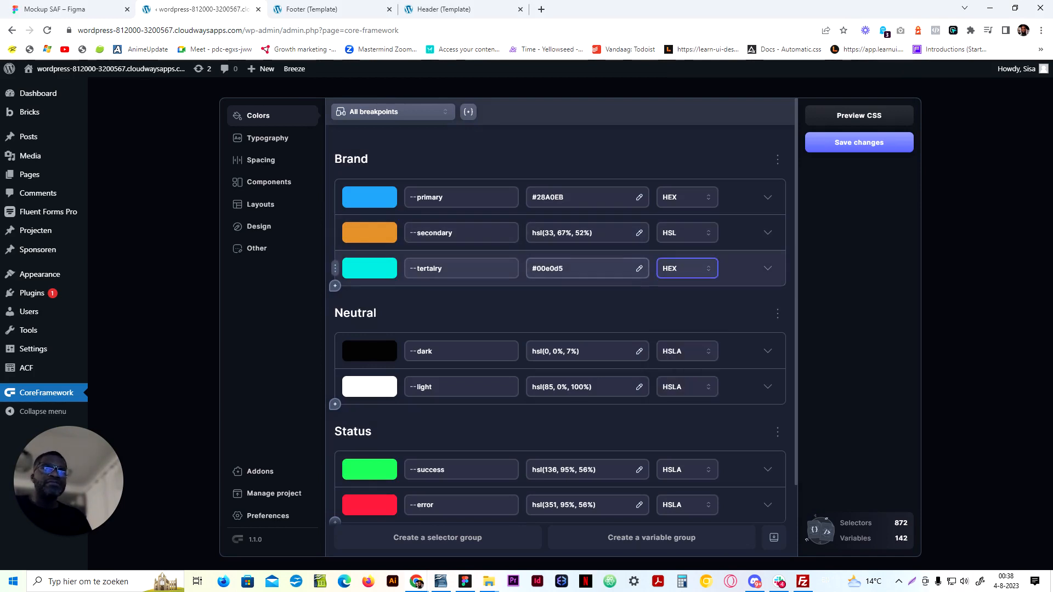
double_click(553, 269)
text(#05273D)
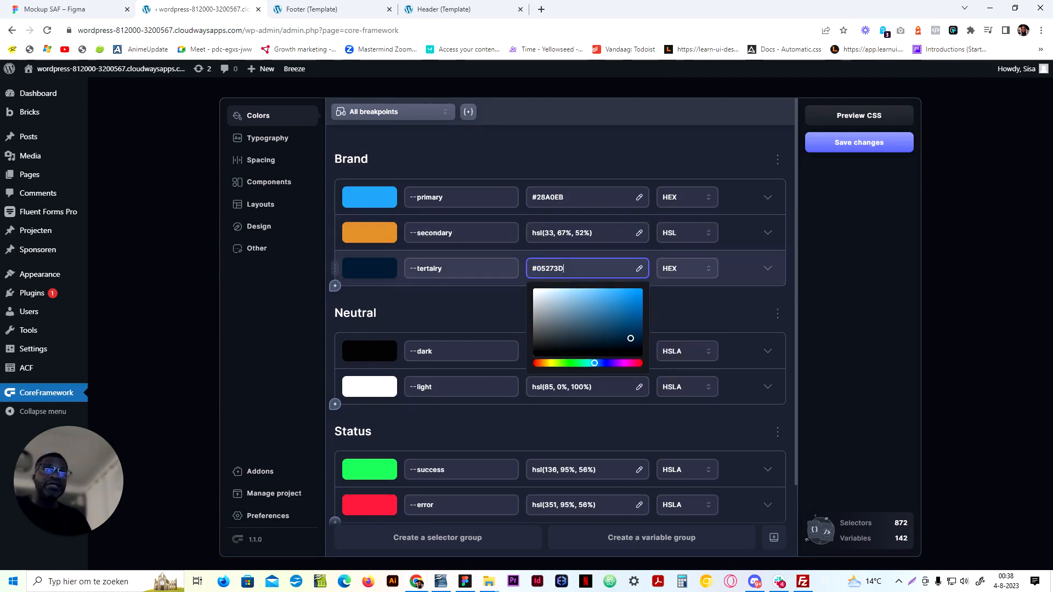
click(689, 278)
click(682, 382)
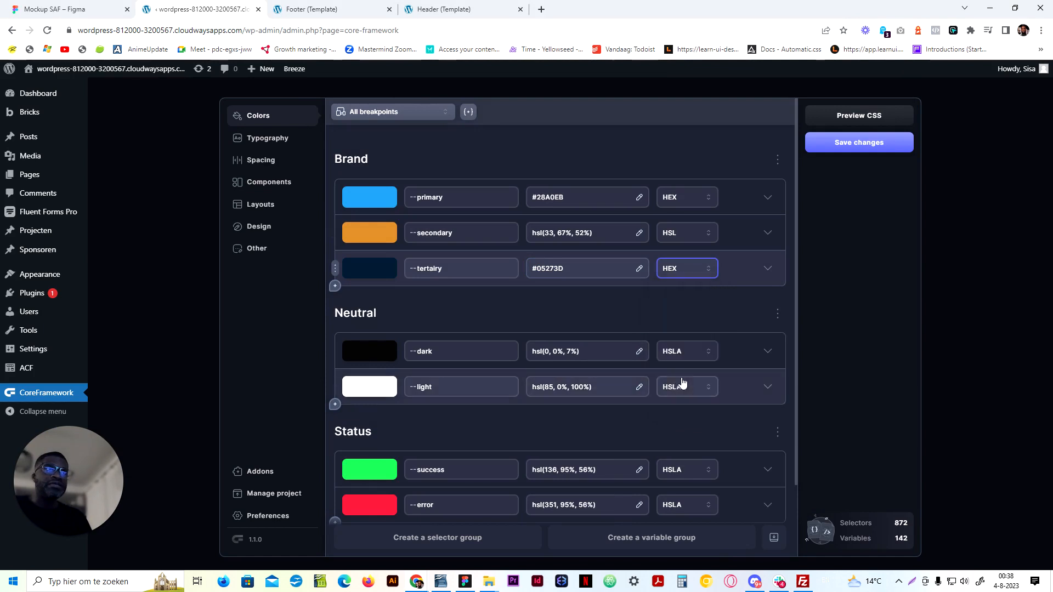
Enable transparent variants, shades and tints for the --tertairy colour
click(768, 270)
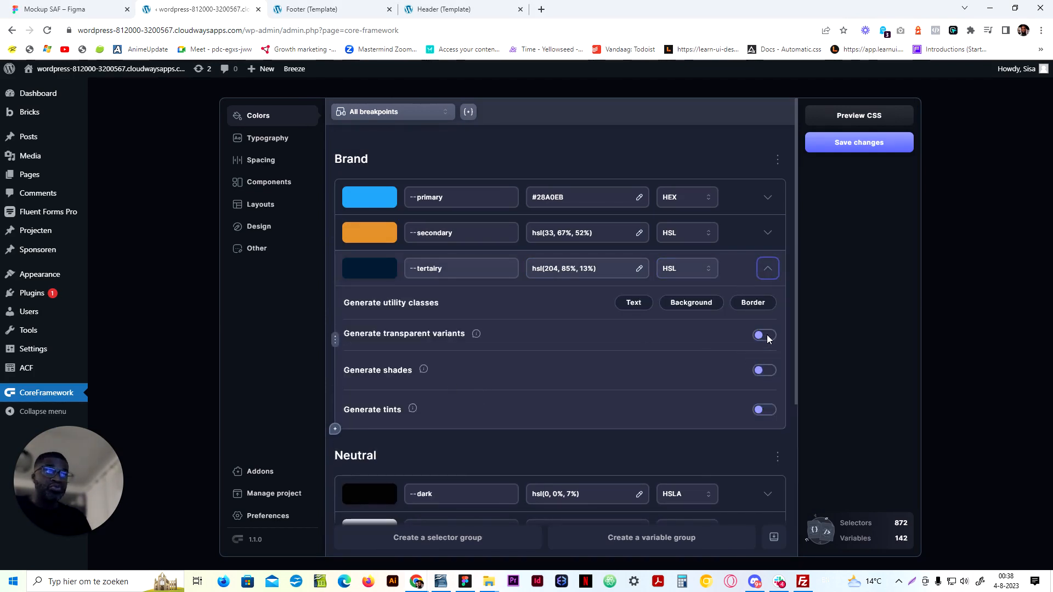
click(765, 371)
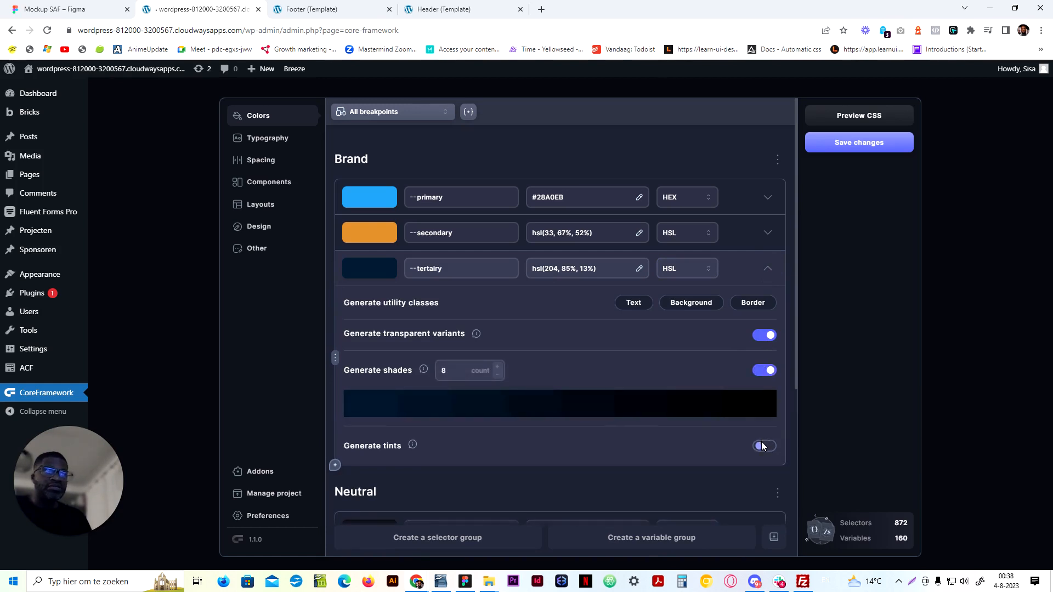
click(764, 446)
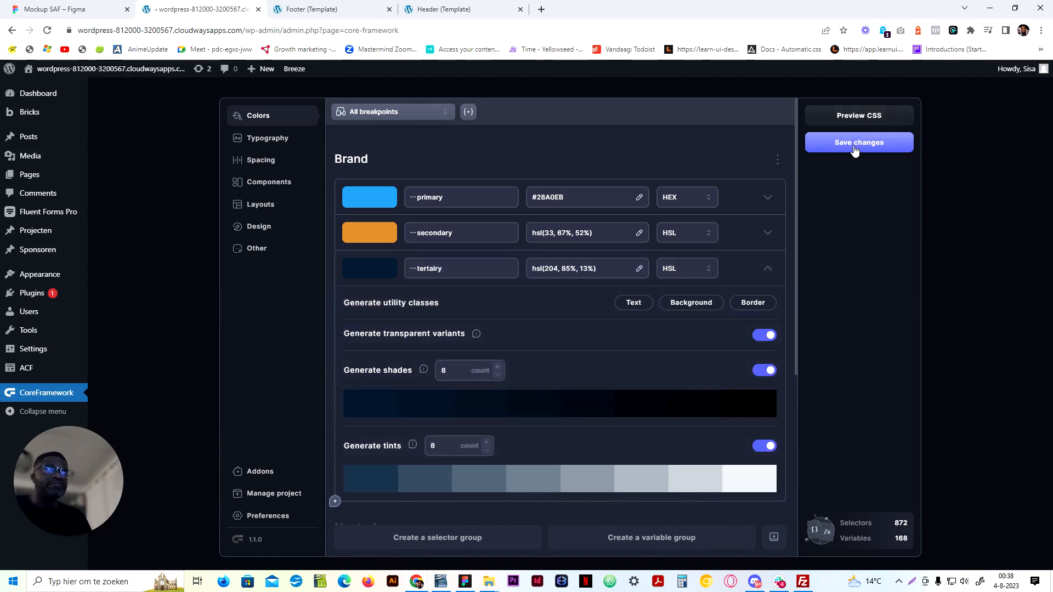
Save the CoreFramework changes and reload the footer template in the Bricks builder
click(857, 146)
click(278, 6)
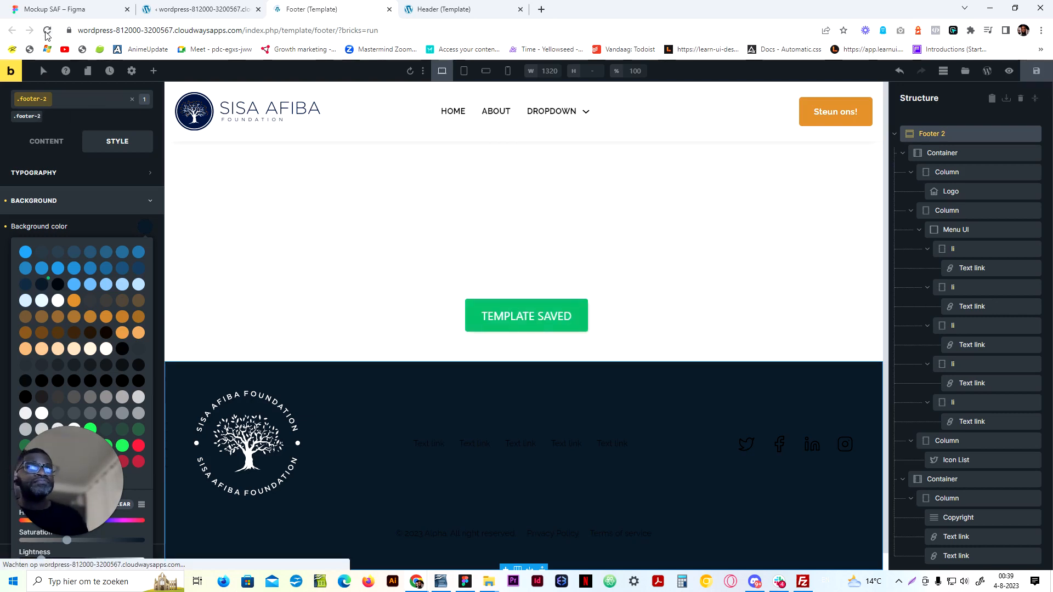
click(47, 31)
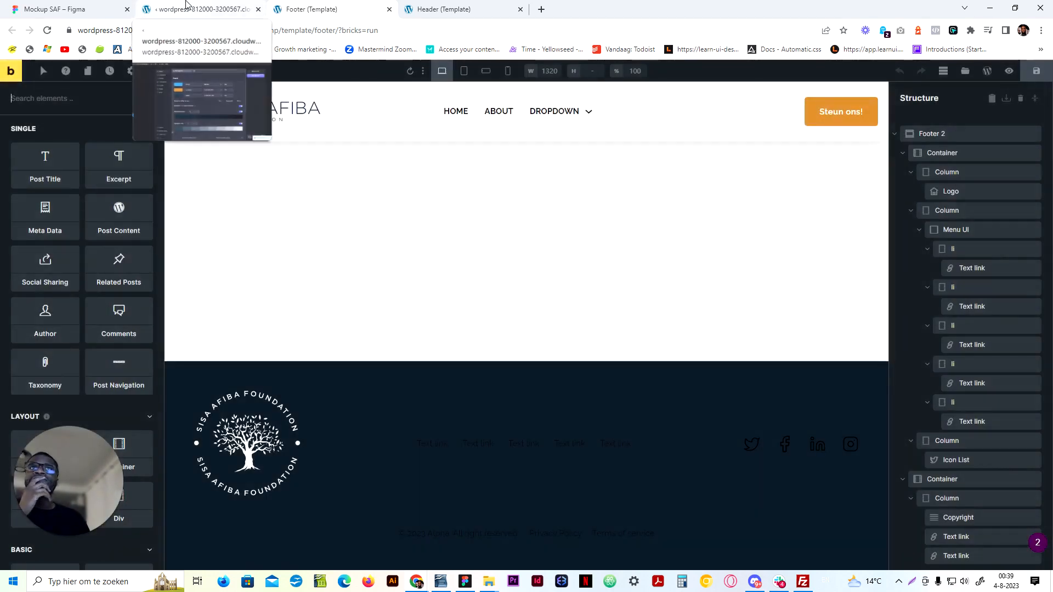
Back in CoreFramework, set the --primary colour's generated shades and tints to 4 each
click(187, 7)
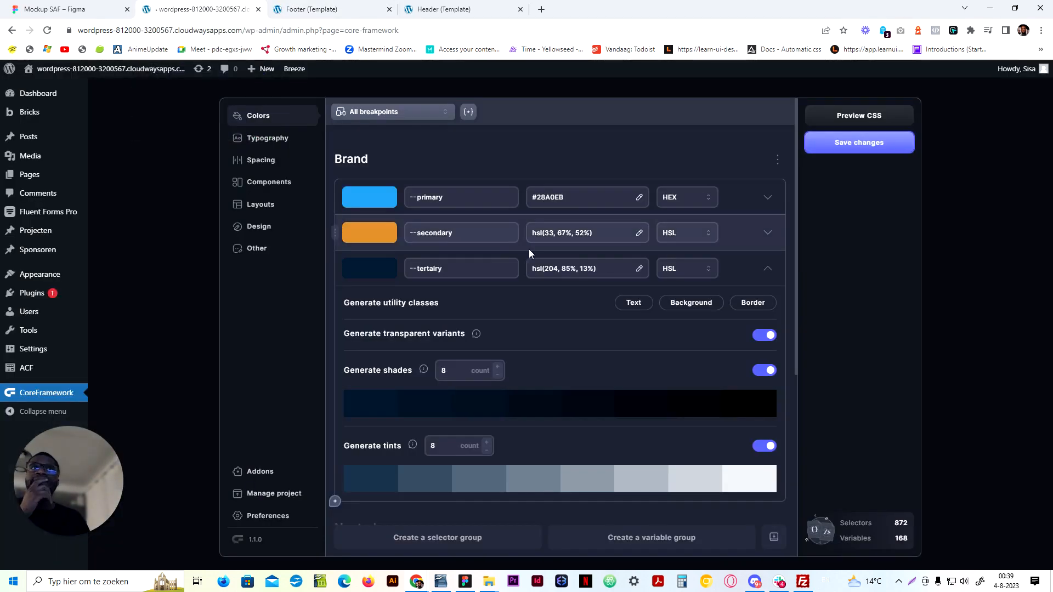
click(768, 197)
drag(450, 300, 429, 303)
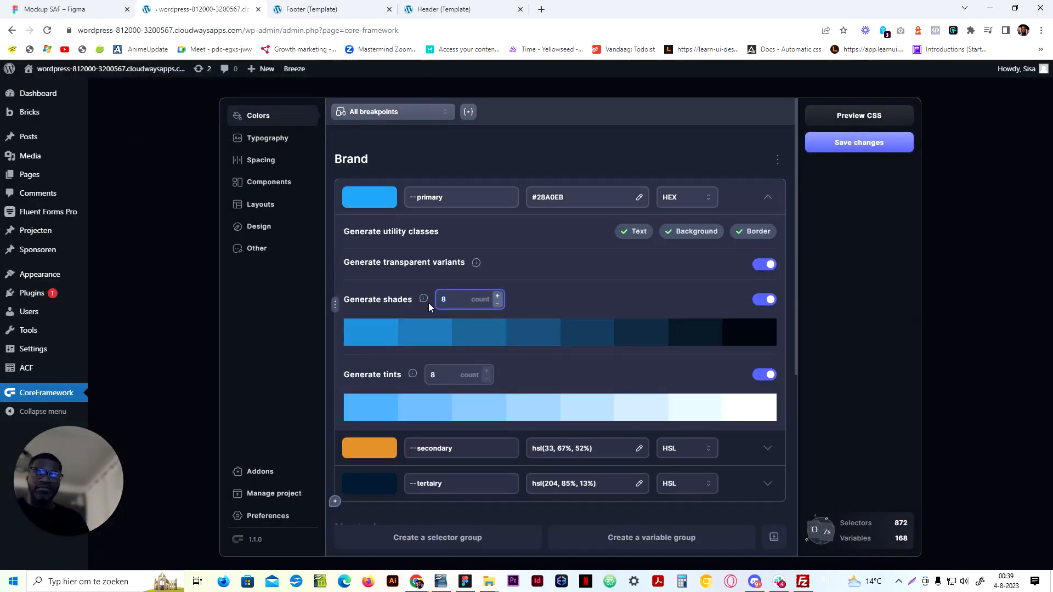
text(4)
drag(438, 375, 403, 383)
text(4)
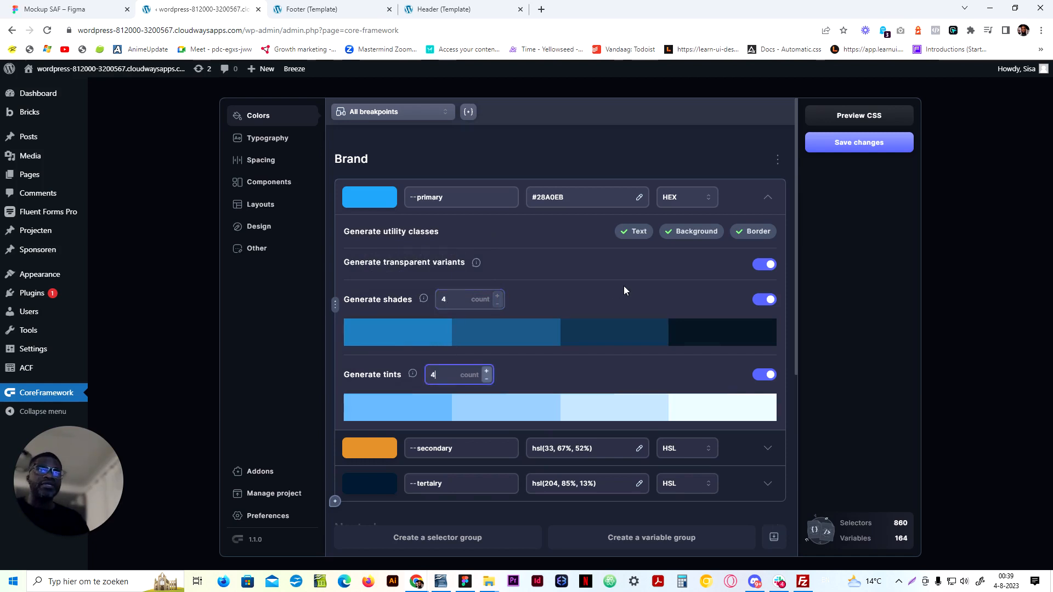
click(767, 201)
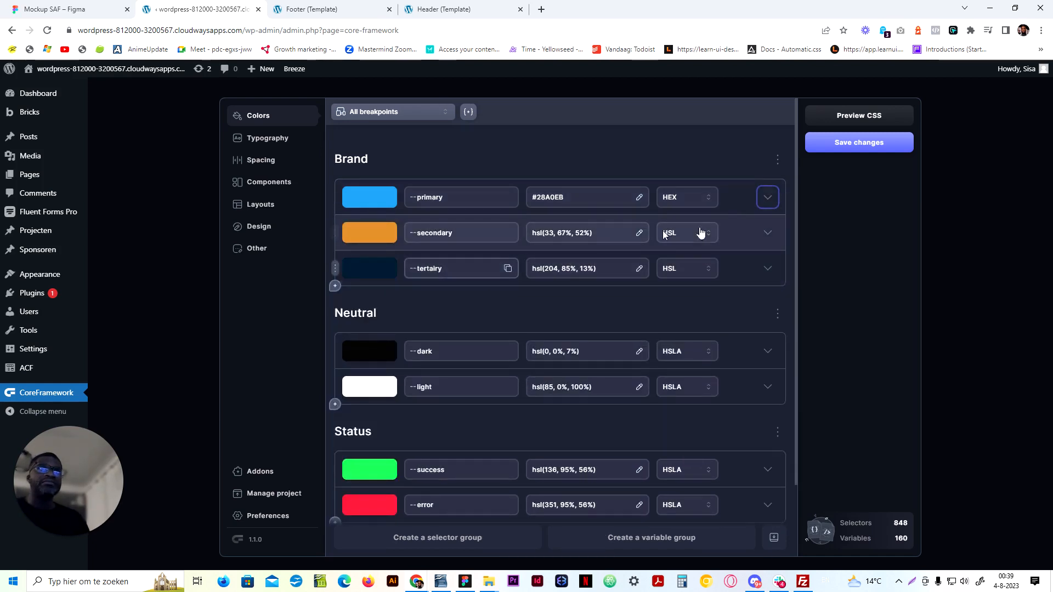
Set the --secondary colour's generated shades and tints to 4 each
click(767, 235)
double_click(443, 334)
text(4)
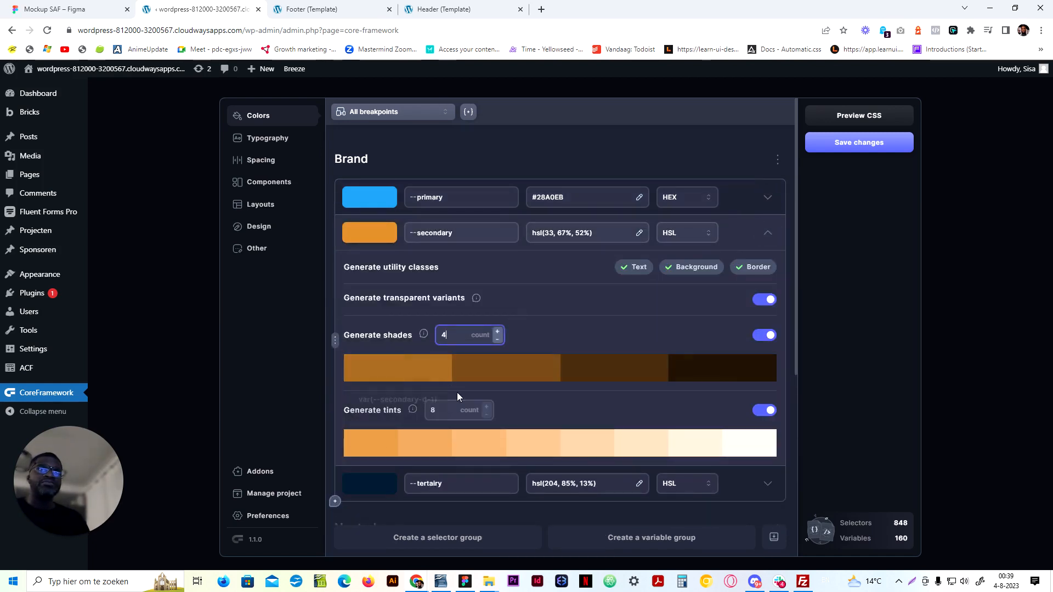
double_click(433, 411)
text(4)
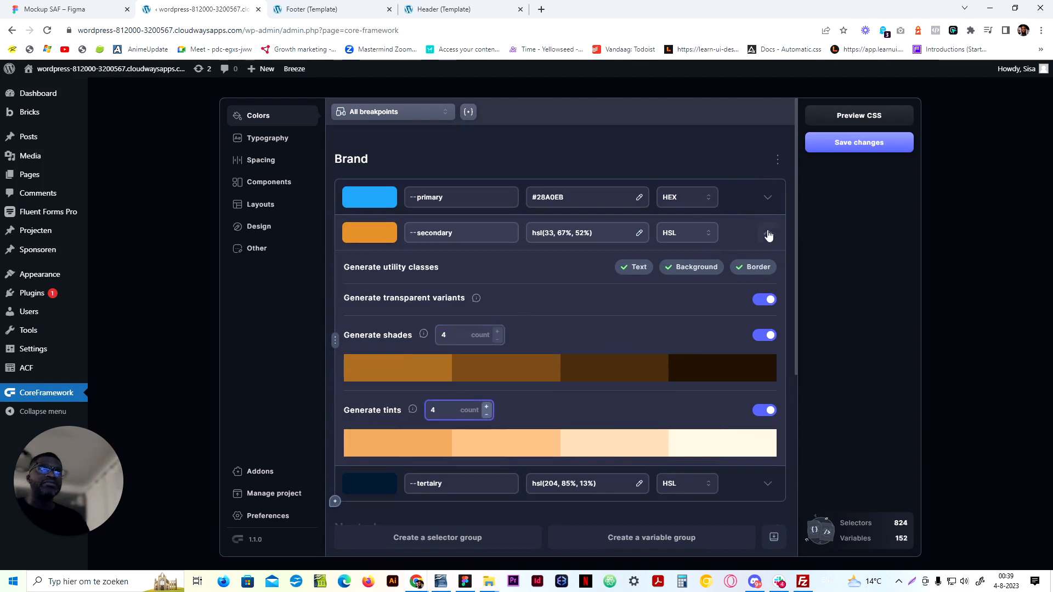
click(768, 234)
Set the --tertairy colour's generated shades and tints to 4 each, and save the CoreFramework changes
click(767, 267)
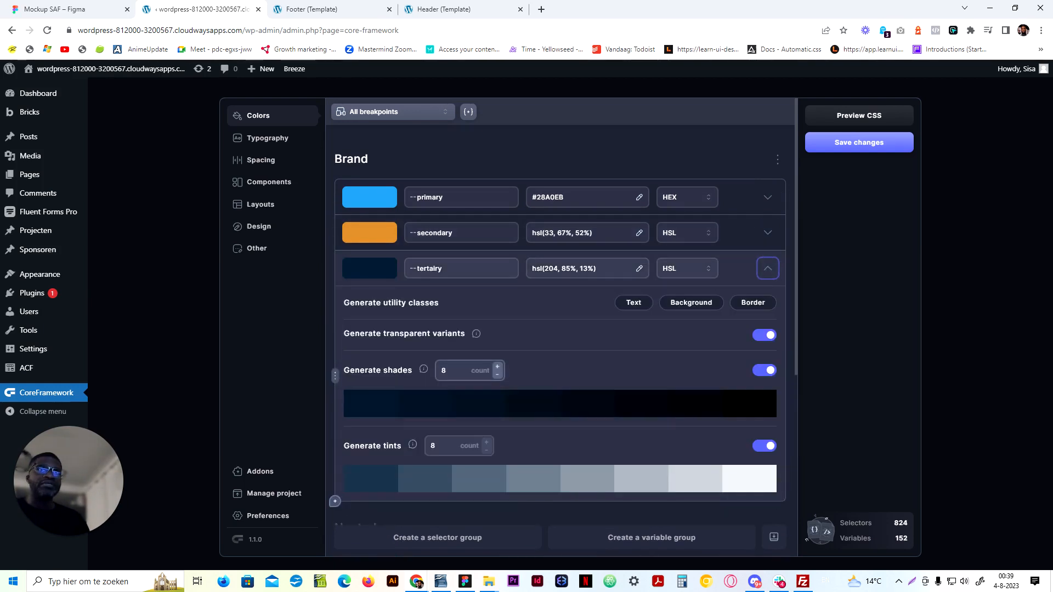
double_click(432, 446)
text(4)
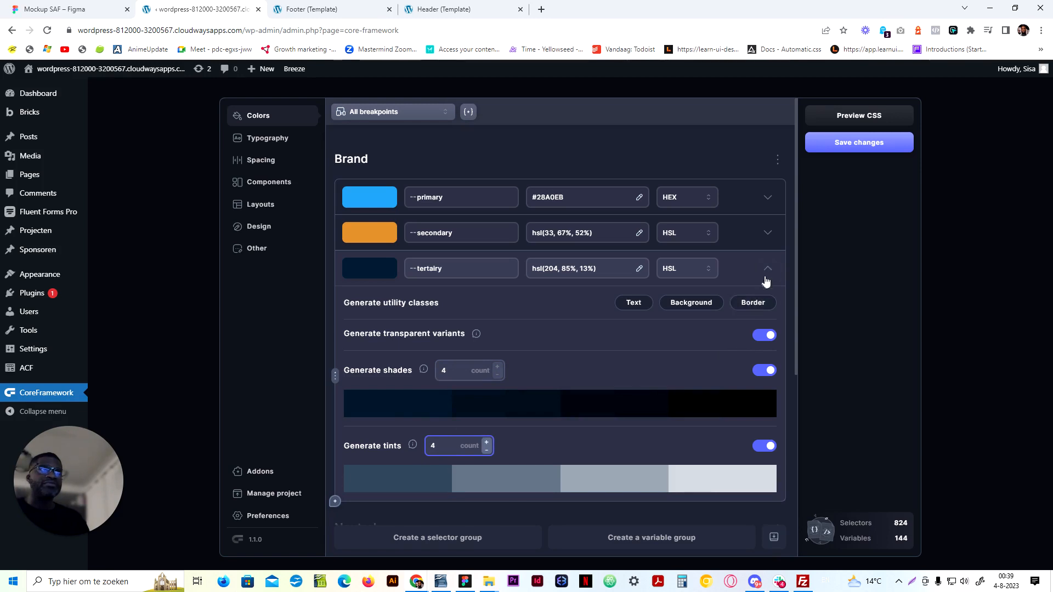
click(767, 277)
click(856, 144)
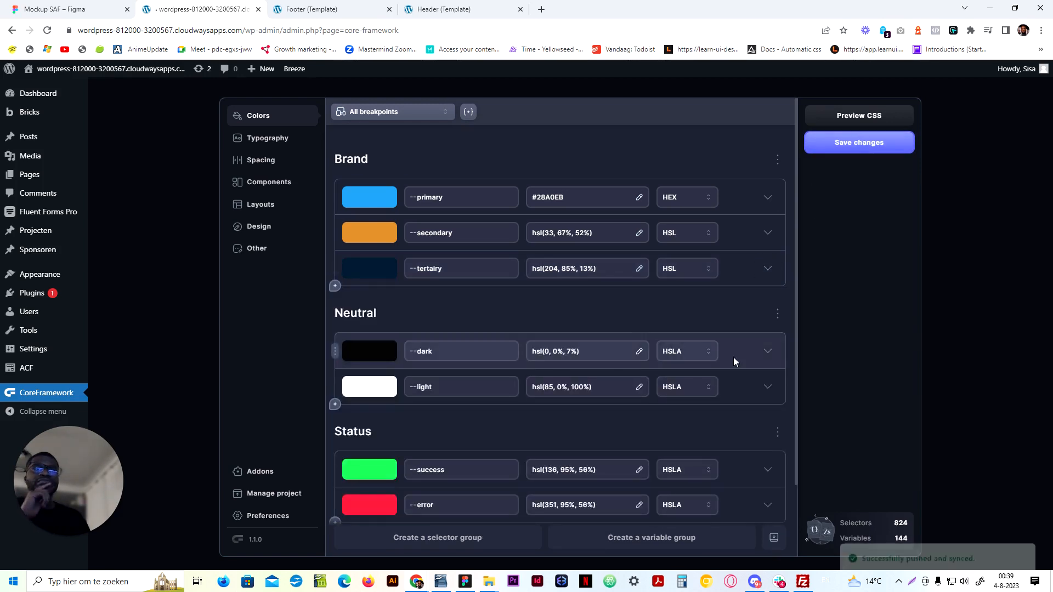
Set the neutral --dark colour's generated shades and tints to 4 each and save the changes
click(769, 358)
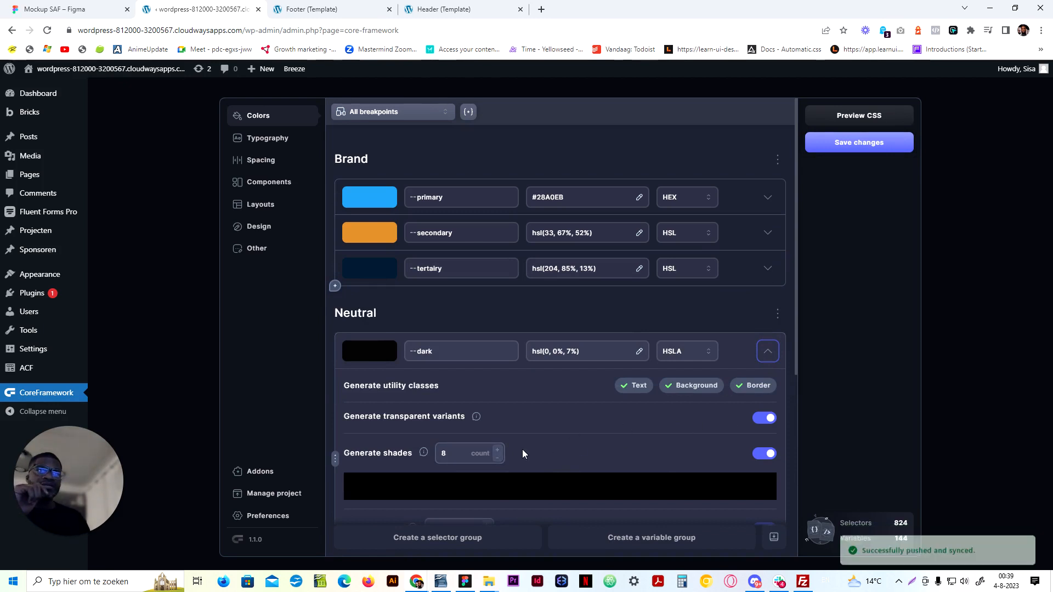
scroll(761, 349, down, 1)
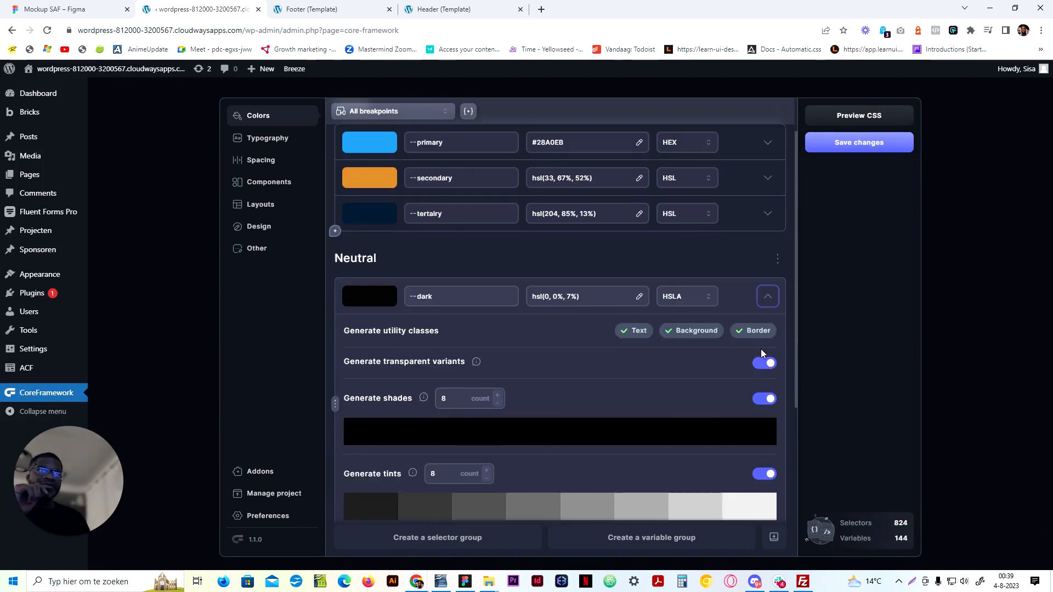
click(768, 299)
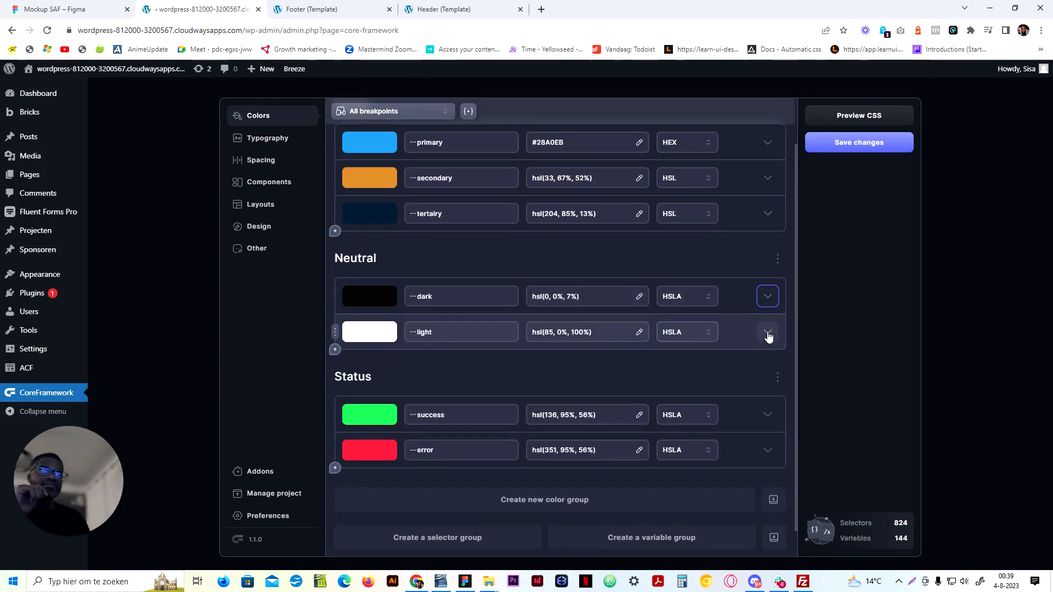
click(773, 296)
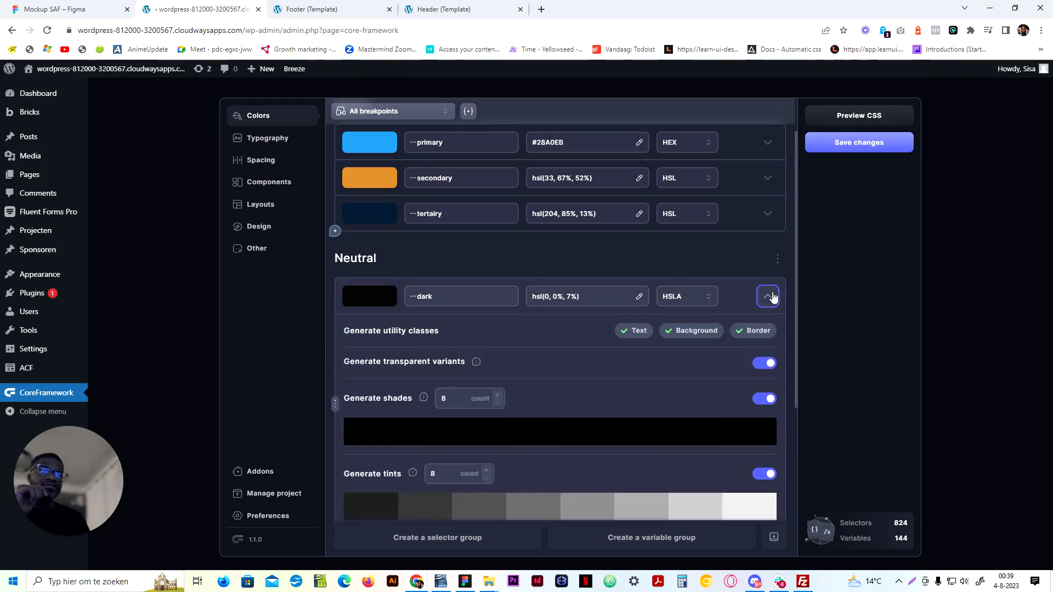
key(BackSpace)
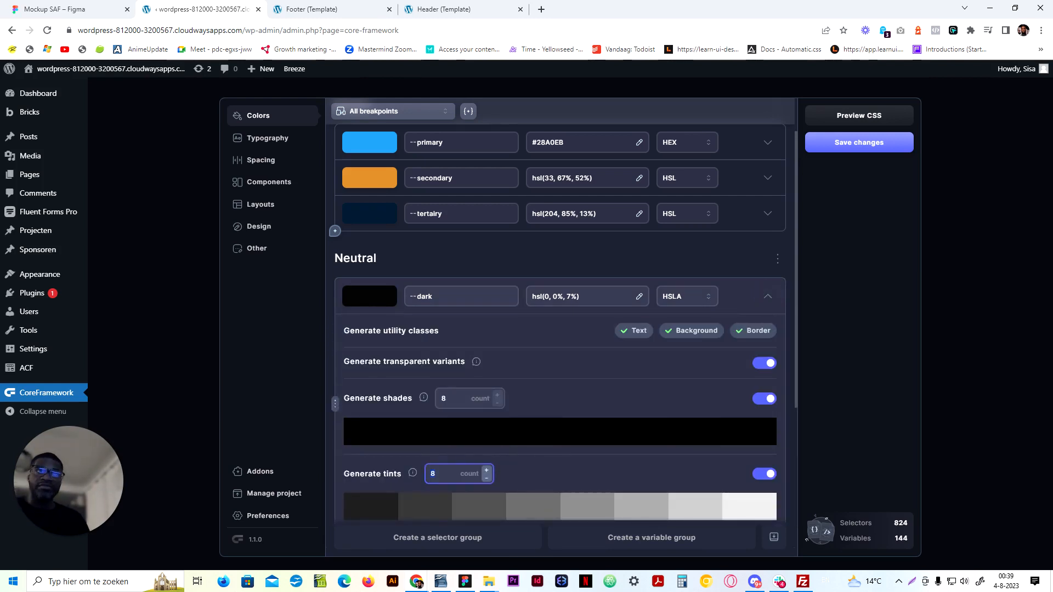
text(4)
click(768, 298)
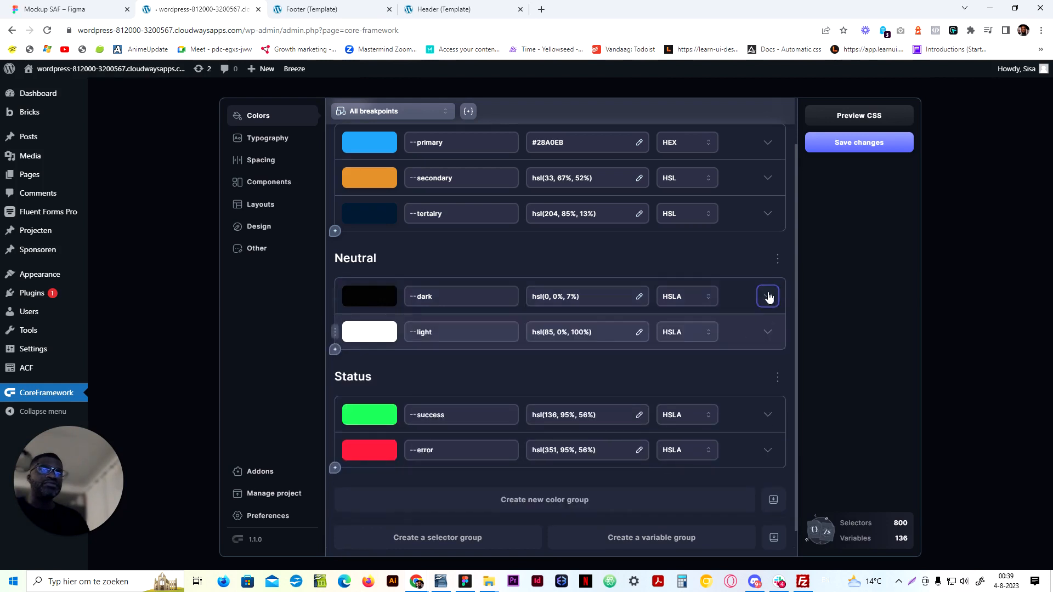
click(857, 143)
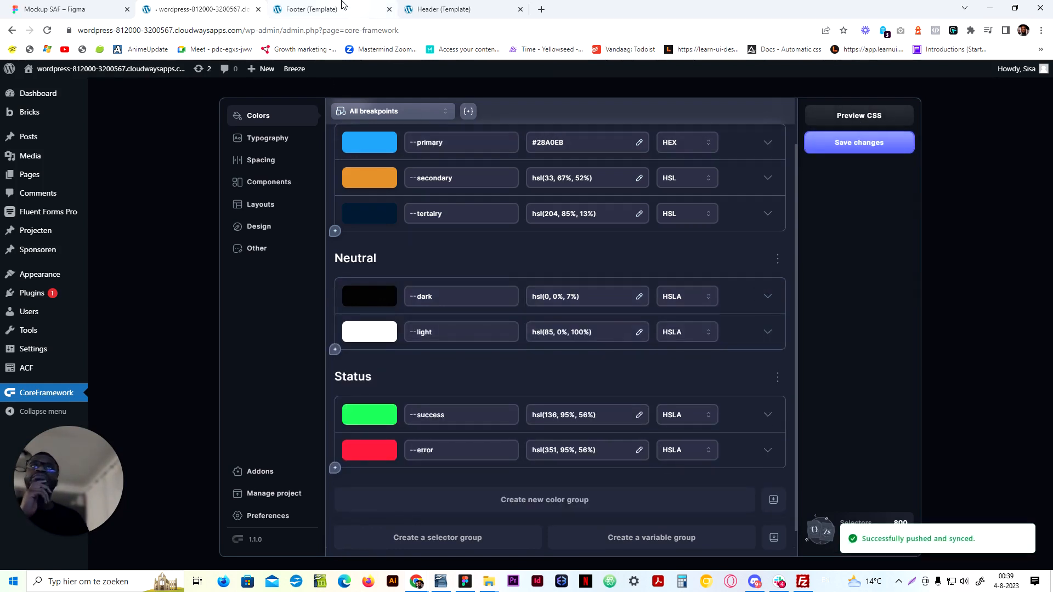
Reload the footer template in the Bricks builder and set the .footer-2 class's background colour to --tertairy
click(335, 8)
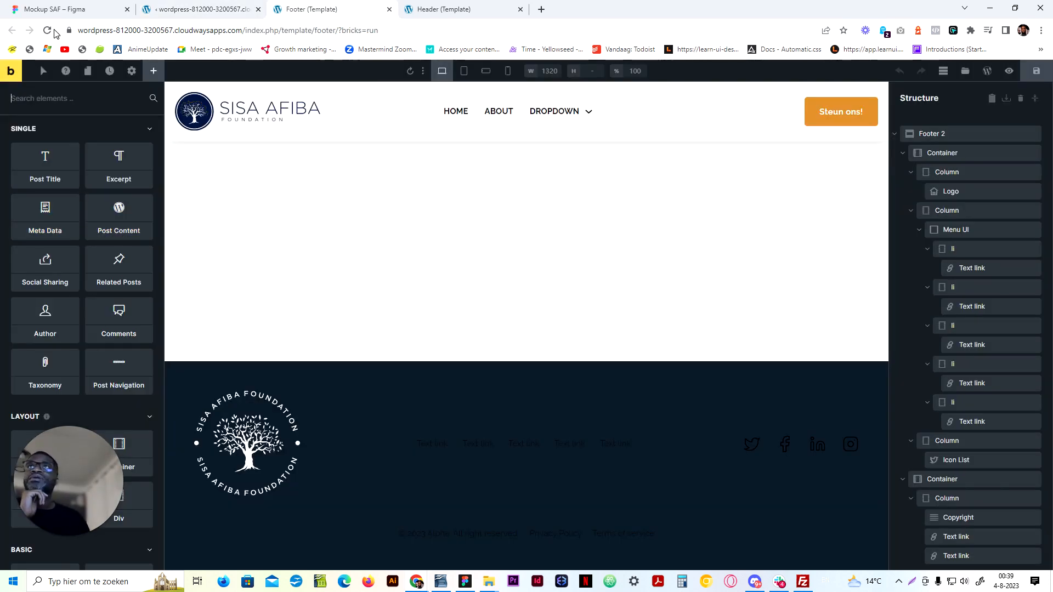
key(F5)
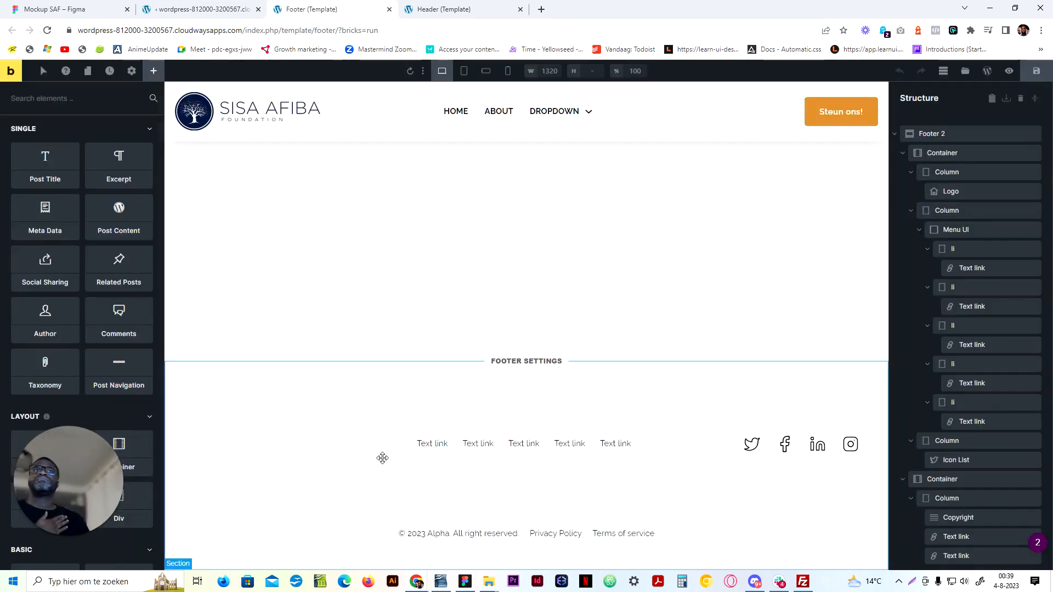
click(365, 379)
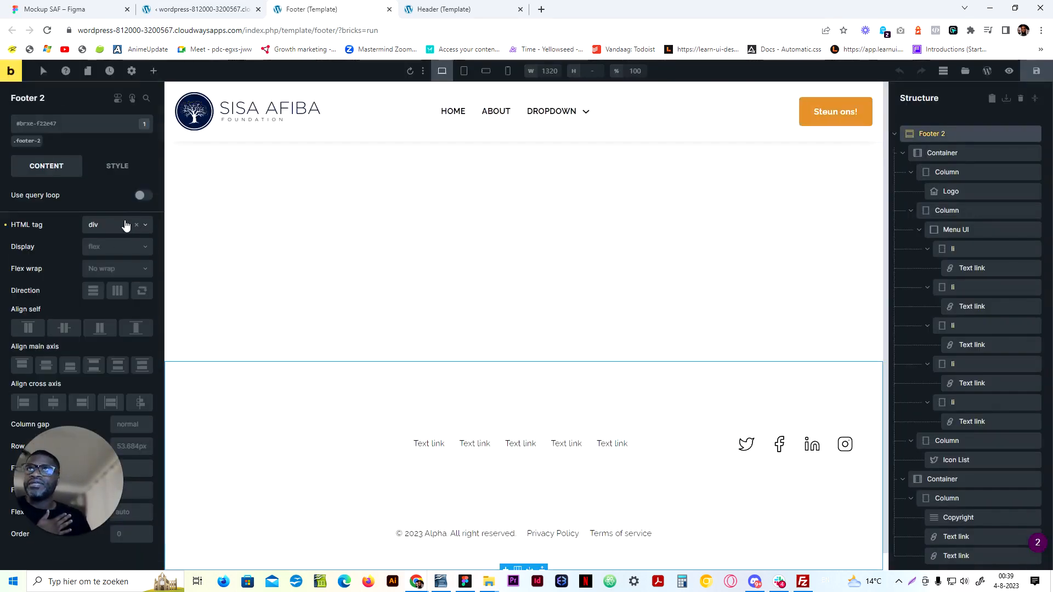
click(32, 144)
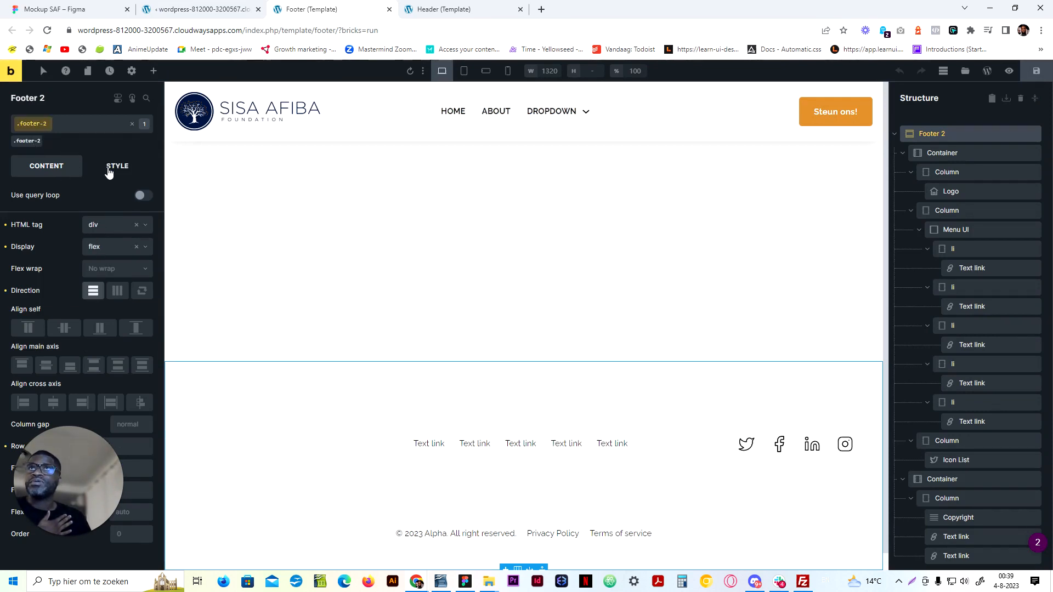
click(110, 167)
click(99, 255)
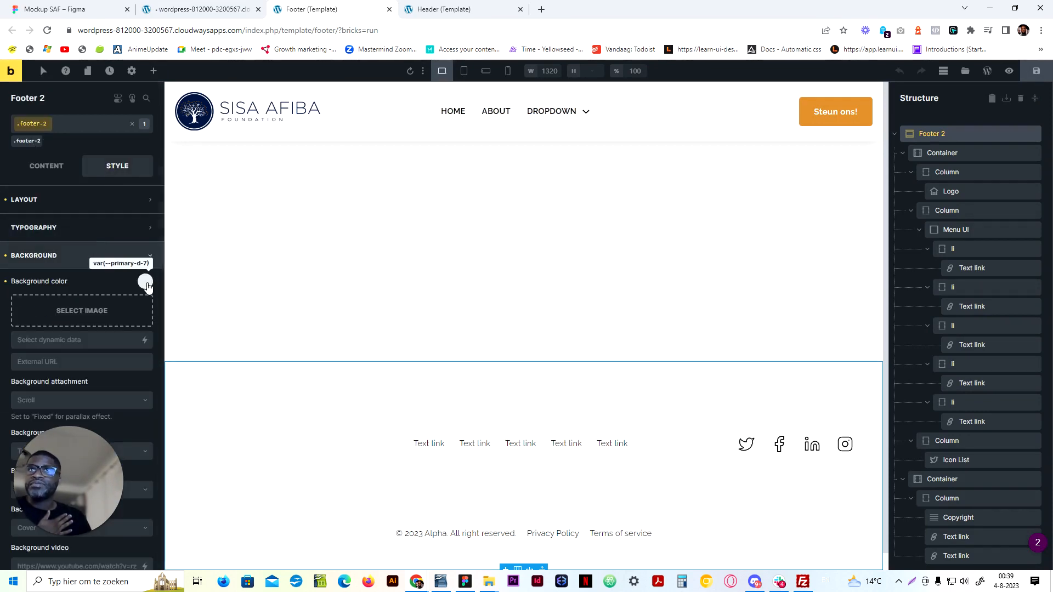
click(146, 278)
scroll(105, 326, up, 2)
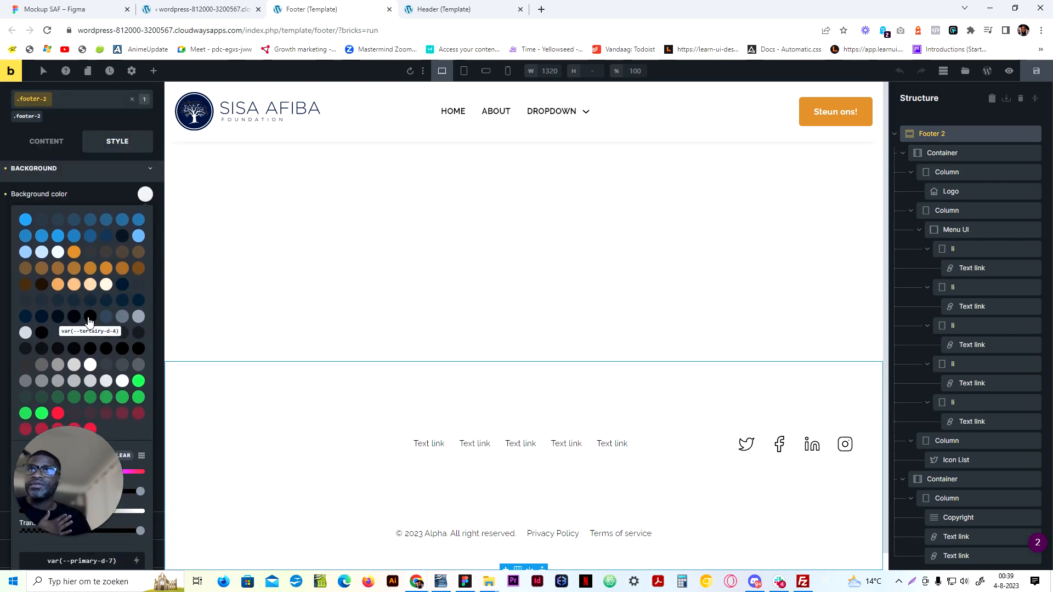
click(122, 284)
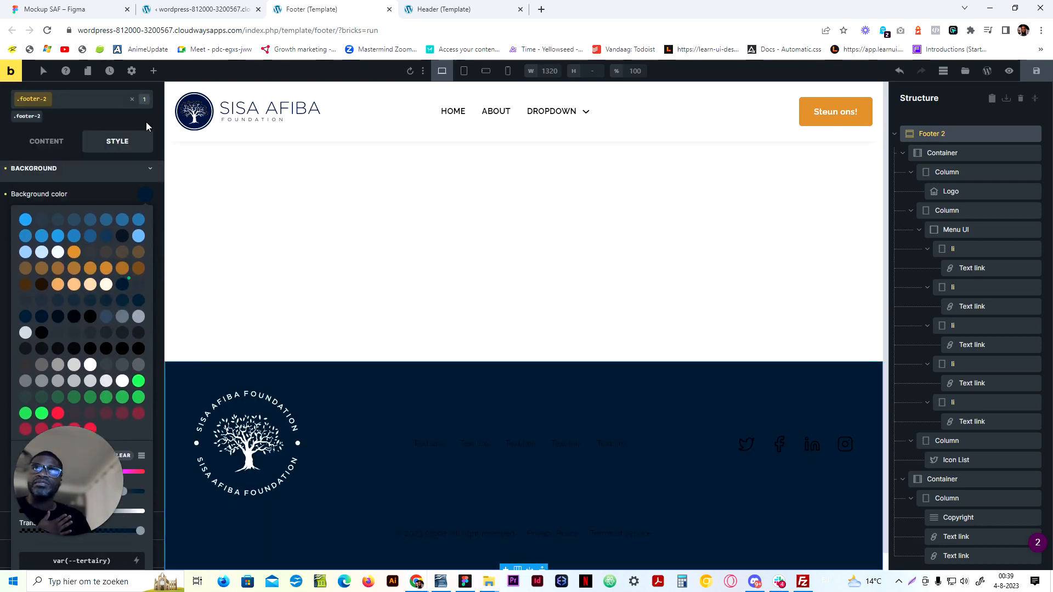
click(75, 318)
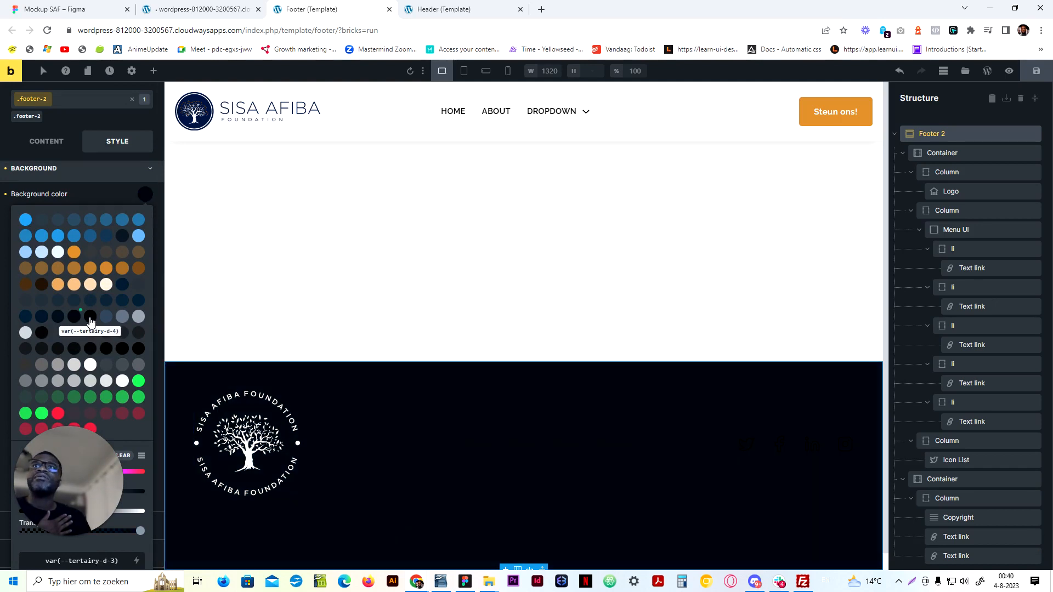
click(123, 284)
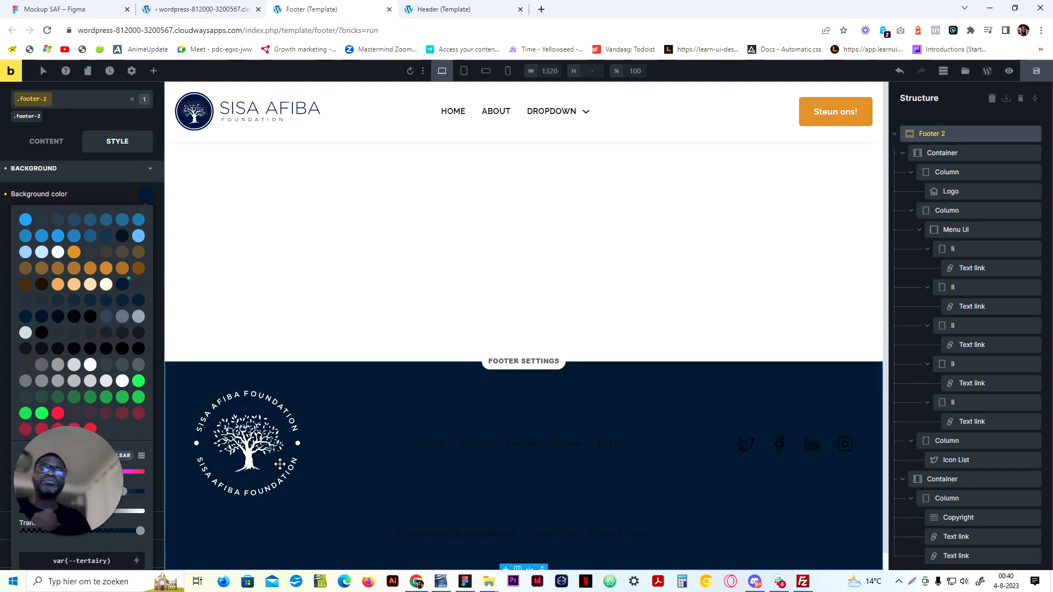
Select the first text link in the footer menu and open the style settings of its .footer-menu__link-text class
click(433, 445)
click(61, 142)
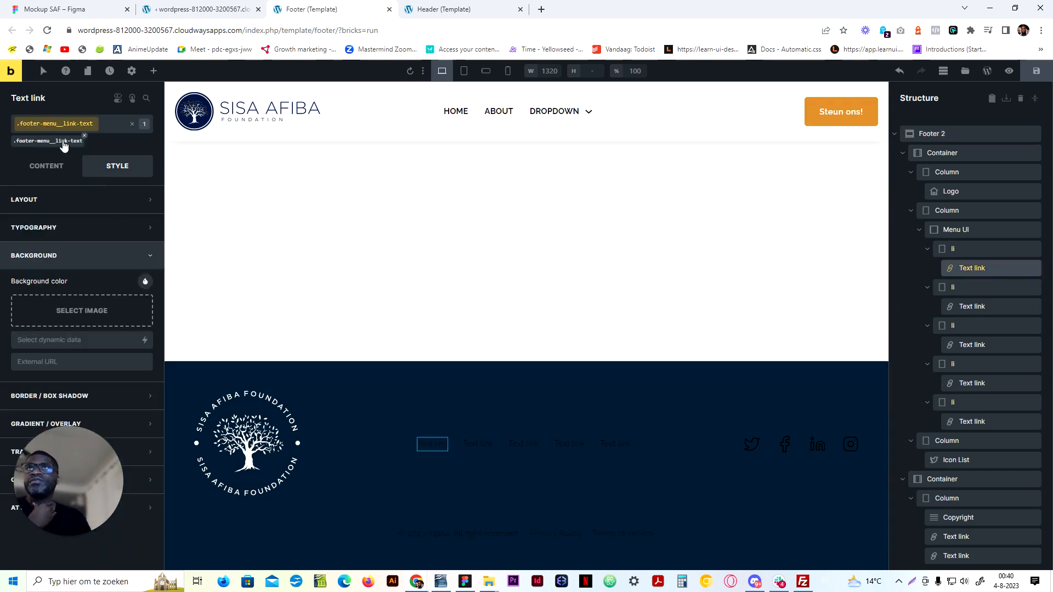
click(61, 253)
click(46, 169)
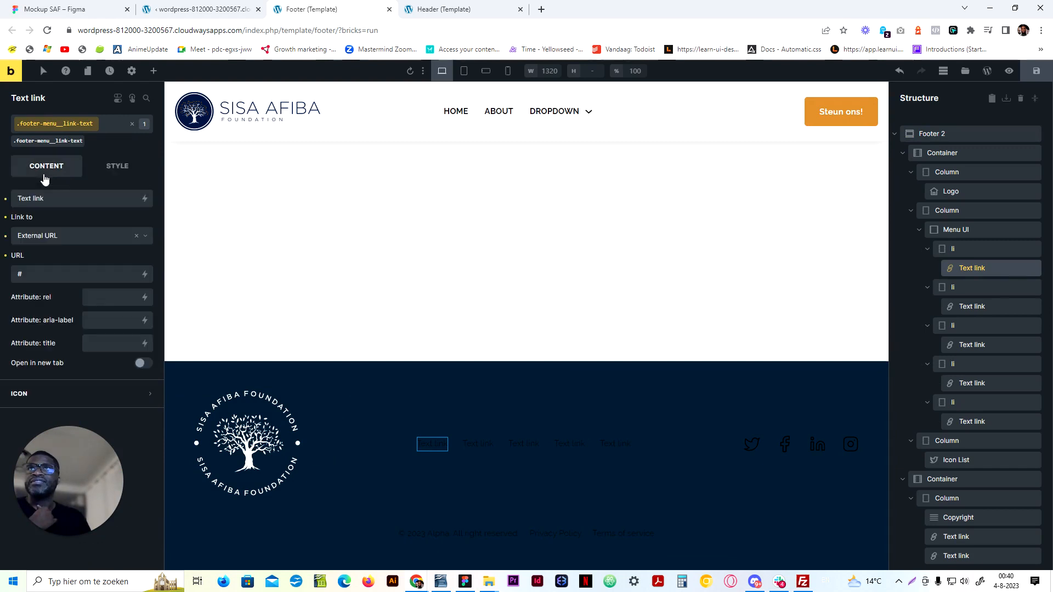
click(101, 170)
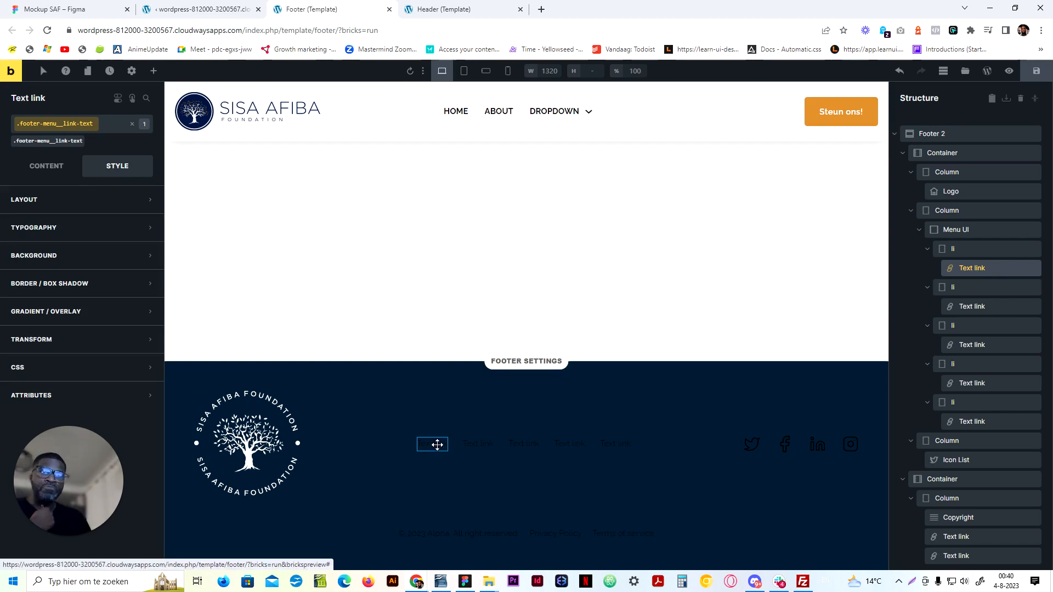
click(105, 262)
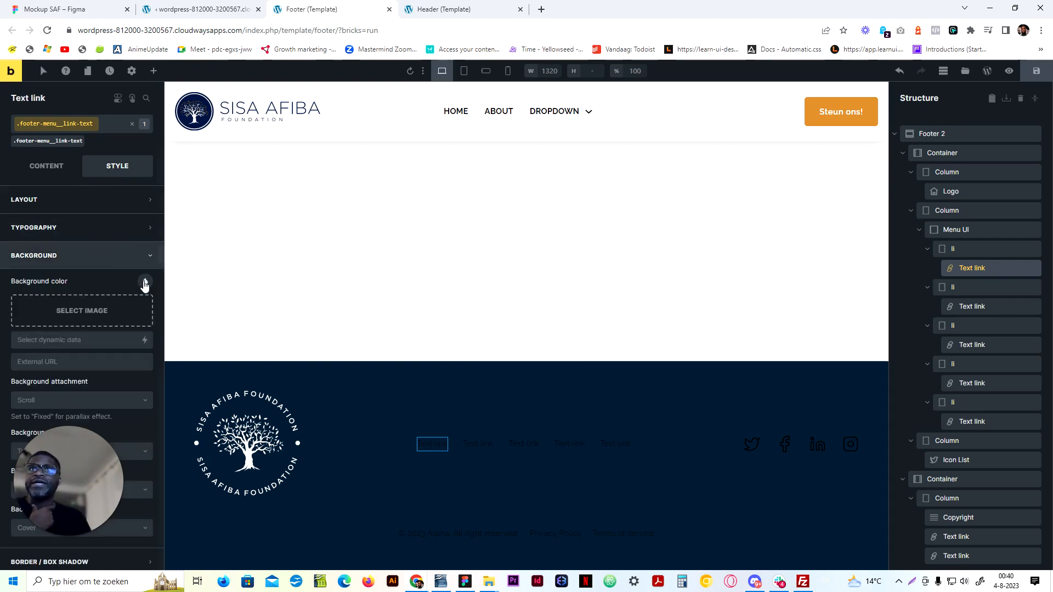
click(144, 285)
scroll(99, 364, down, 3)
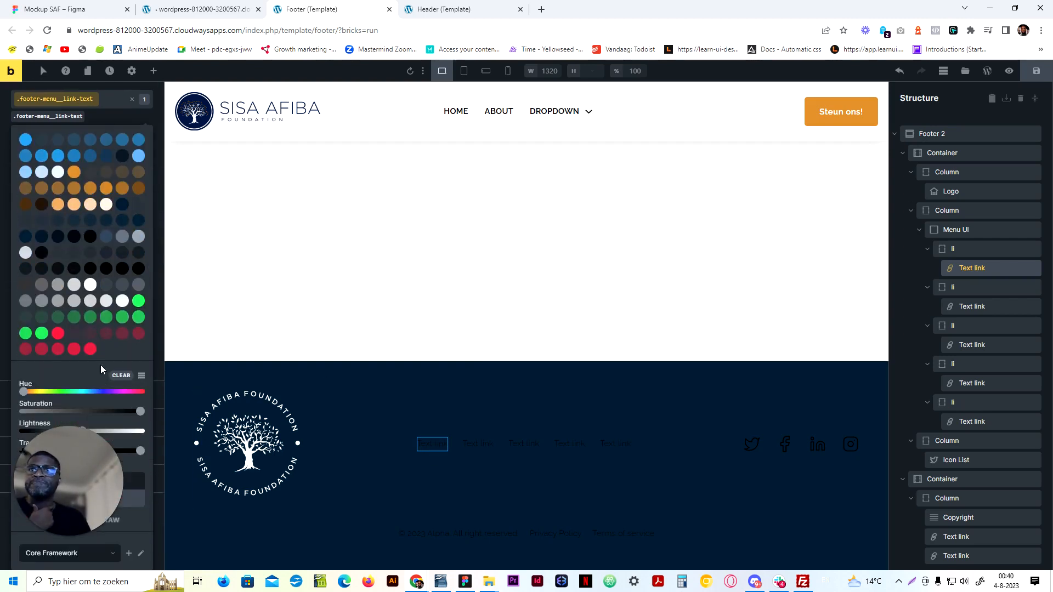
click(90, 284)
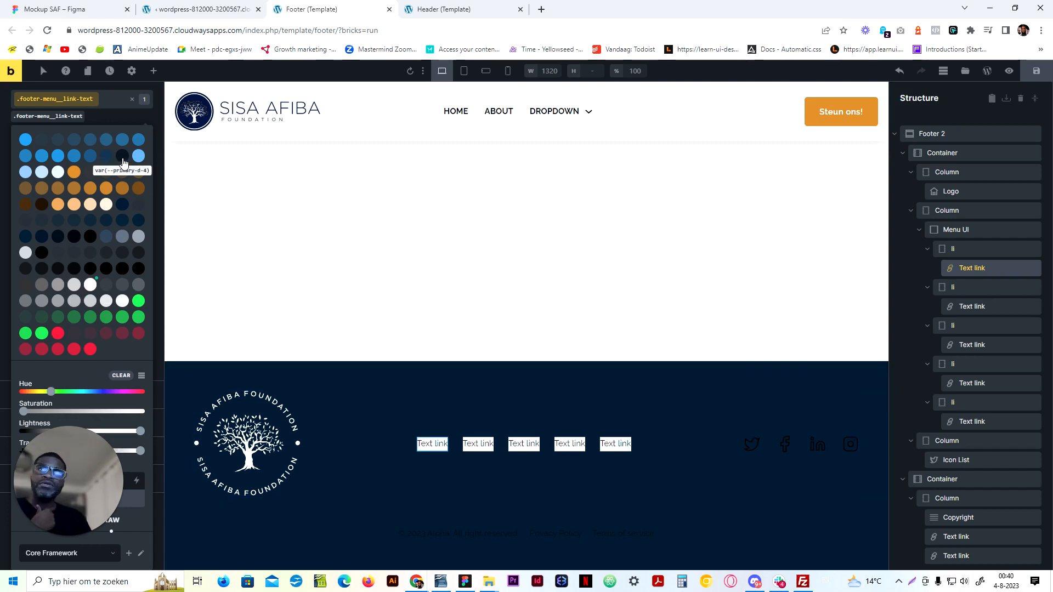
click(41, 65)
scroll(86, 237, up, 3)
scroll(90, 252, down, 2)
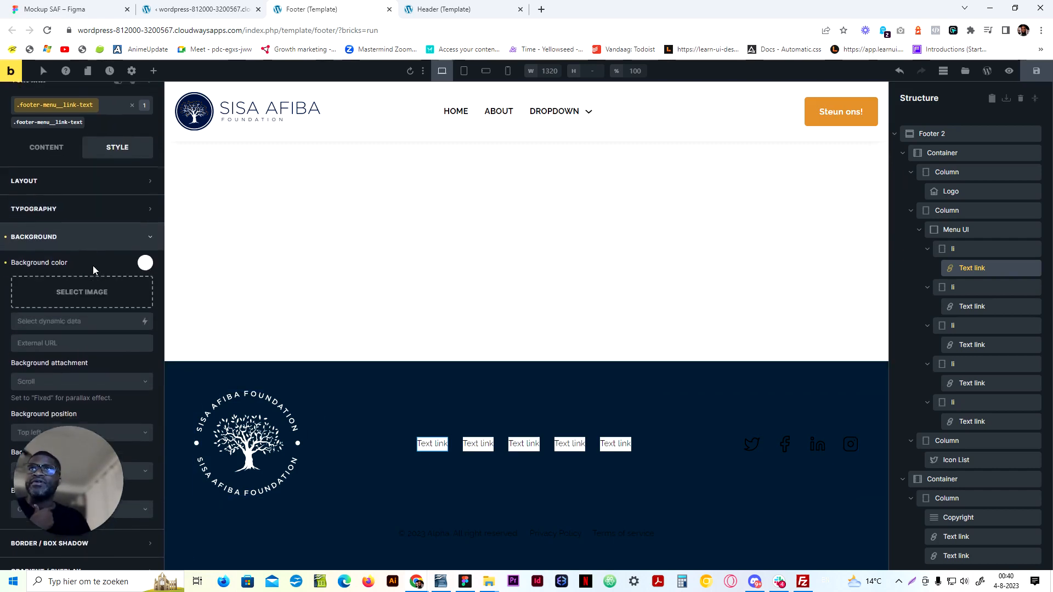
click(5, 164)
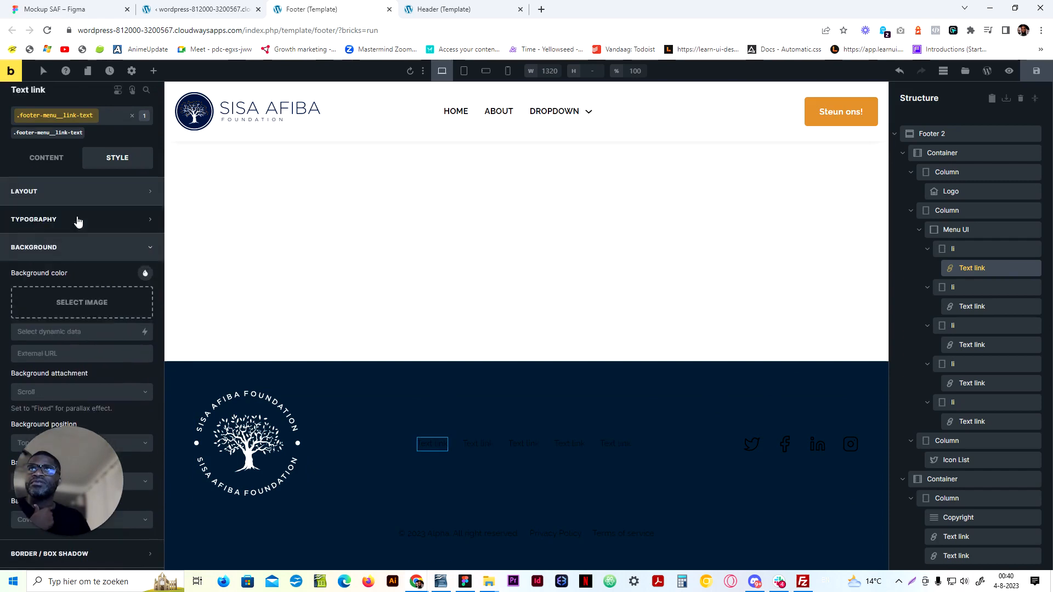
Set the typography colour of the .footer-menu__link-text class to white from the Core Framework palette
click(110, 228)
click(146, 254)
scroll(109, 285, down, 2)
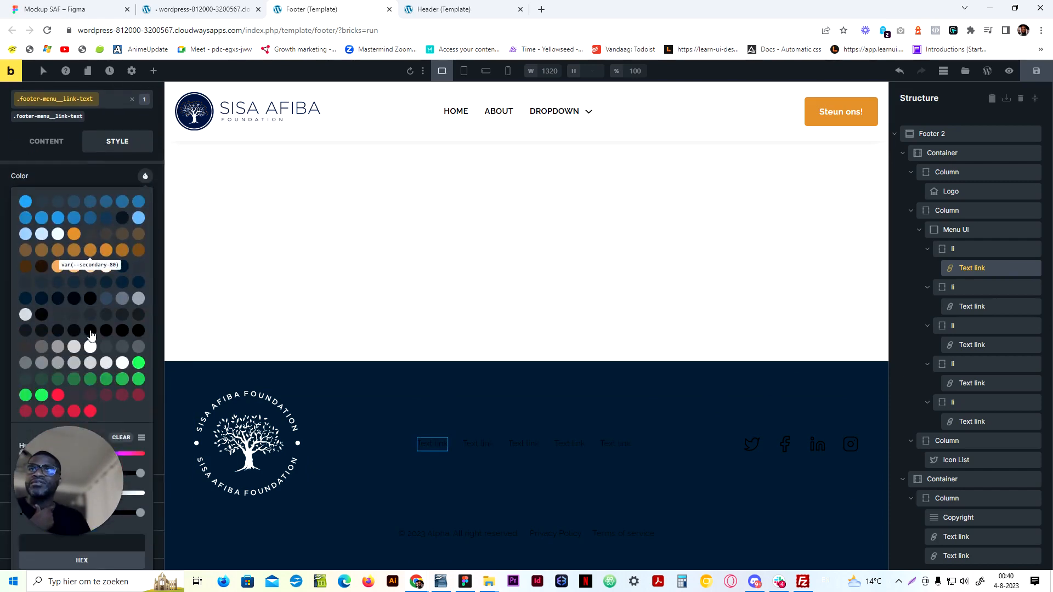
click(91, 316)
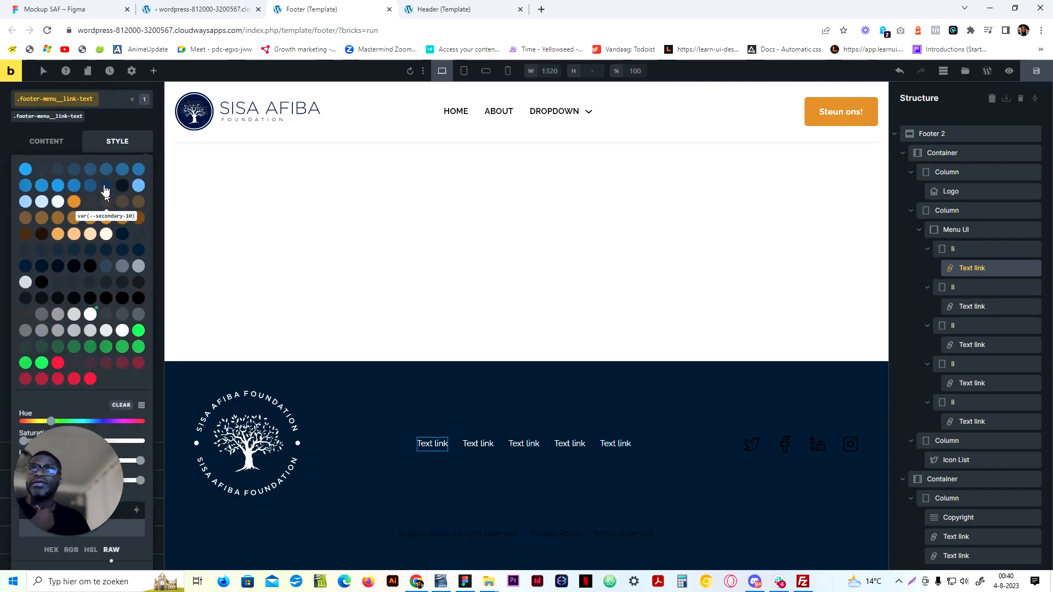
click(254, 308)
scroll(68, 186, up, 2)
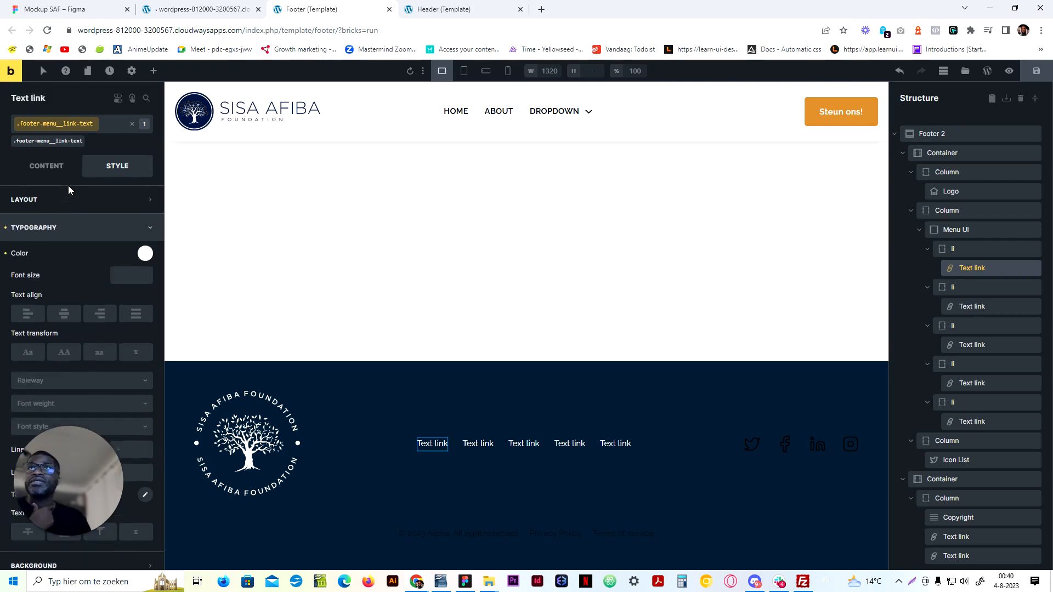
Set the hover-state text colour of the .footer-menu__link-text class to --secondary, and leave the hover state
click(54, 79)
click(103, 114)
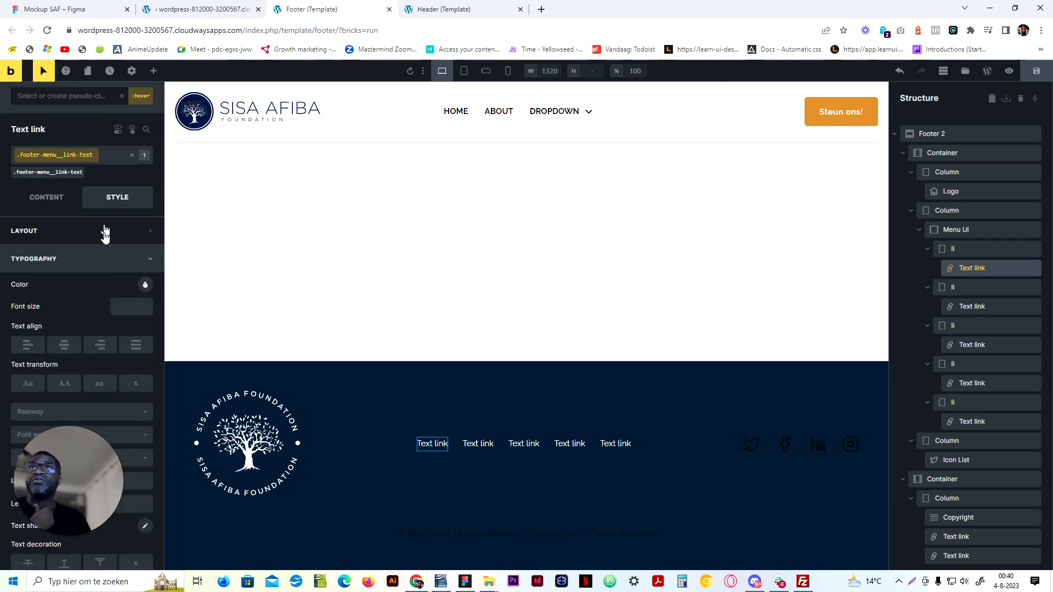
click(145, 286)
scroll(82, 307, down, 2)
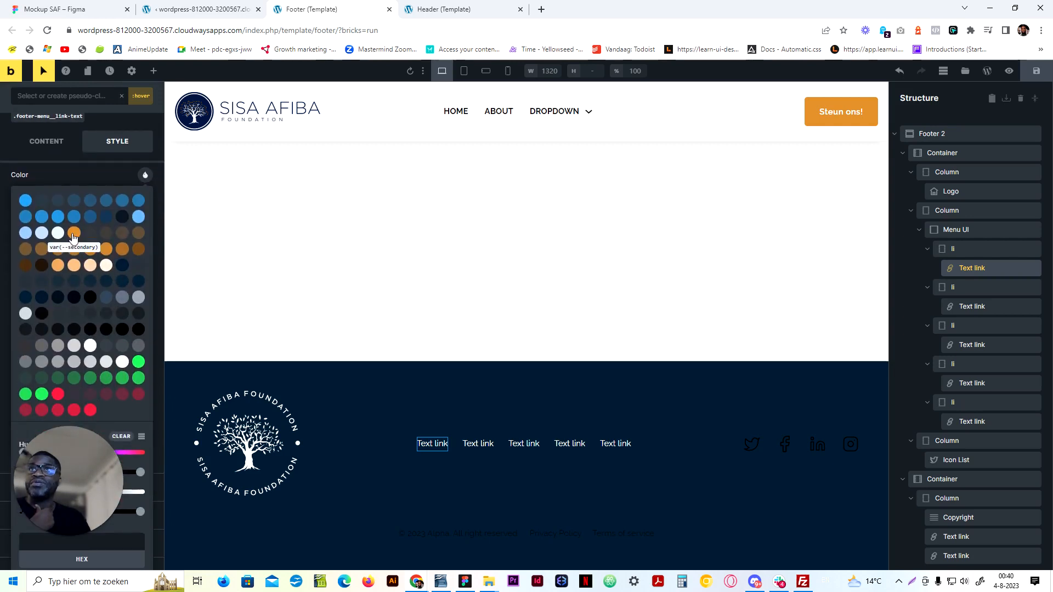
click(84, 251)
scroll(86, 256, up, 2)
click(97, 131)
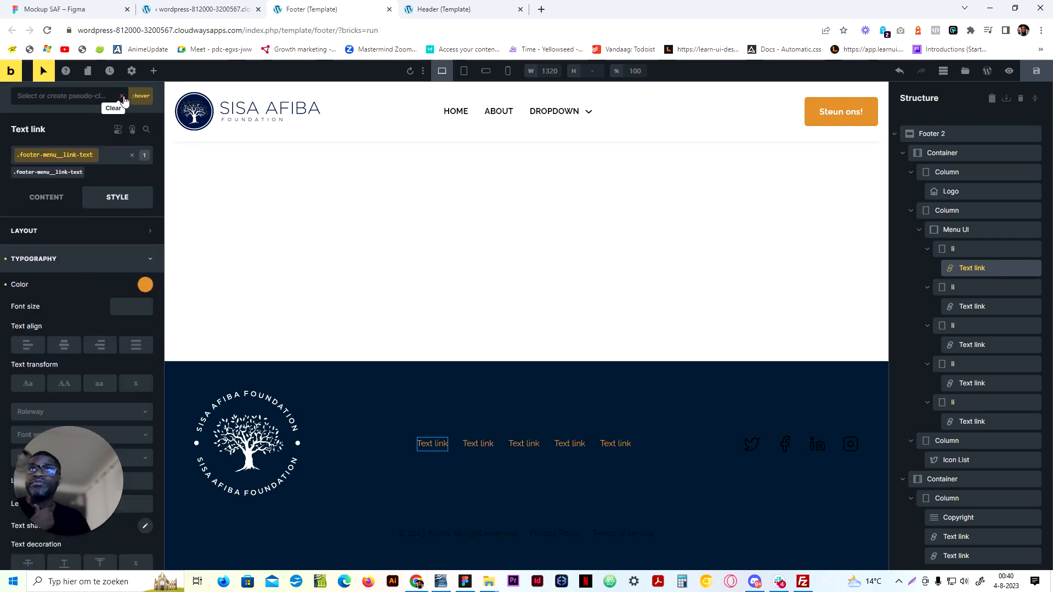
click(121, 97)
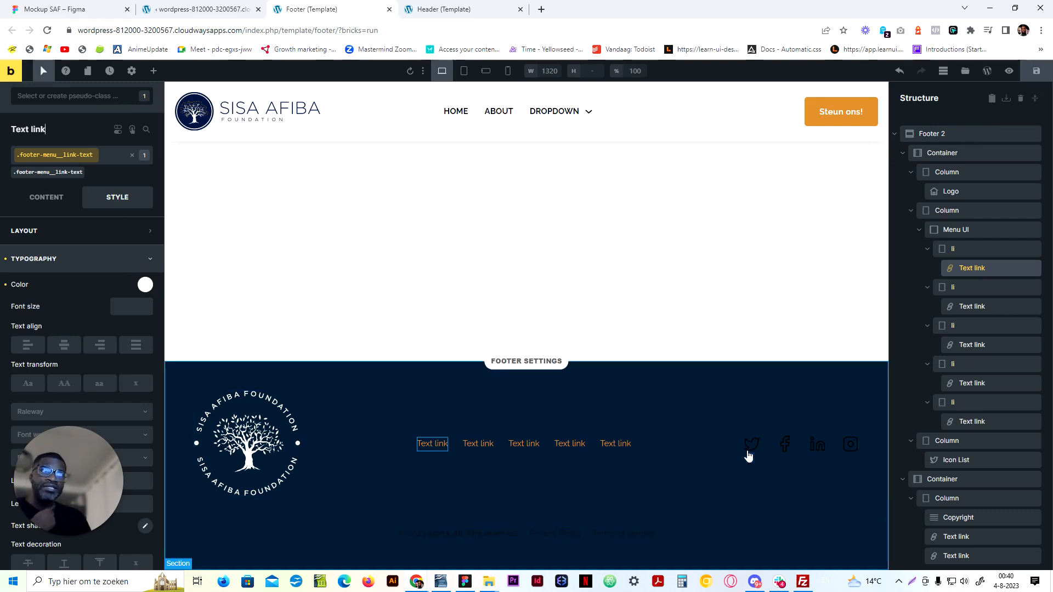
Select the footer's social icon list, activate its .footer-2__social class and open the list's content settings
click(746, 447)
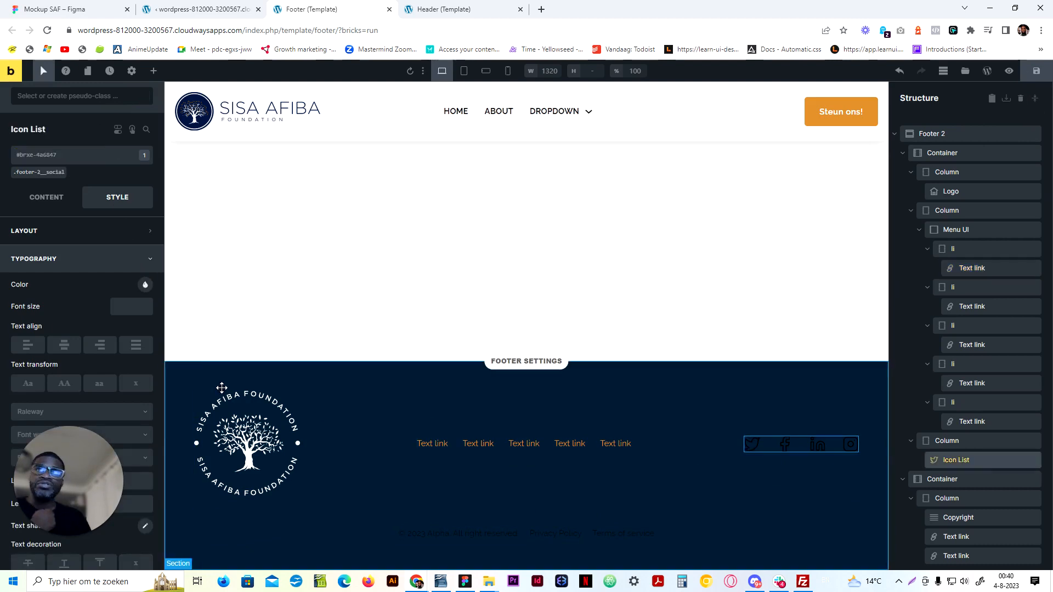
click(80, 261)
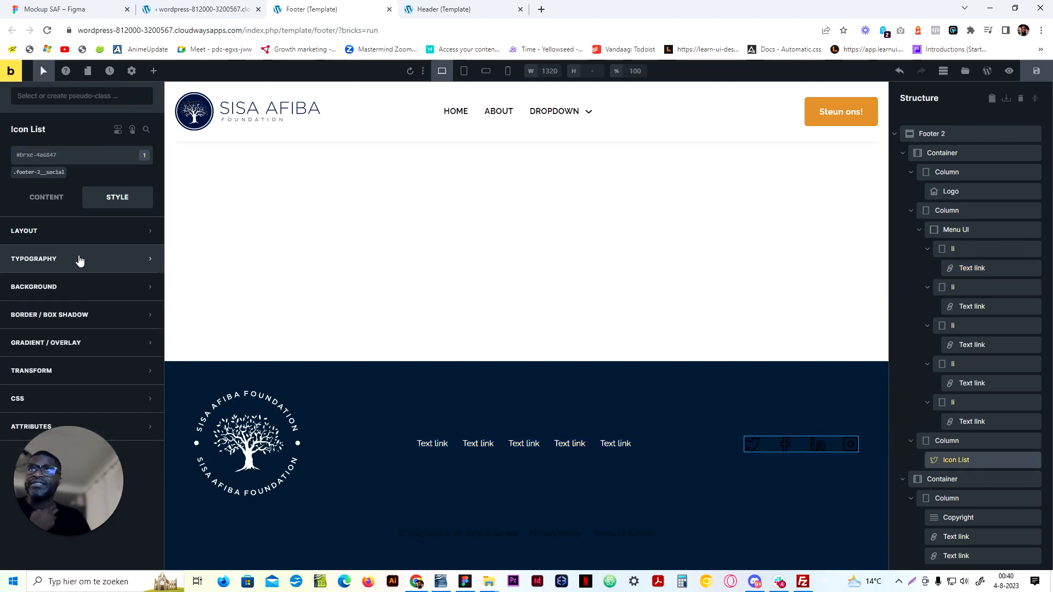
click(38, 173)
click(85, 398)
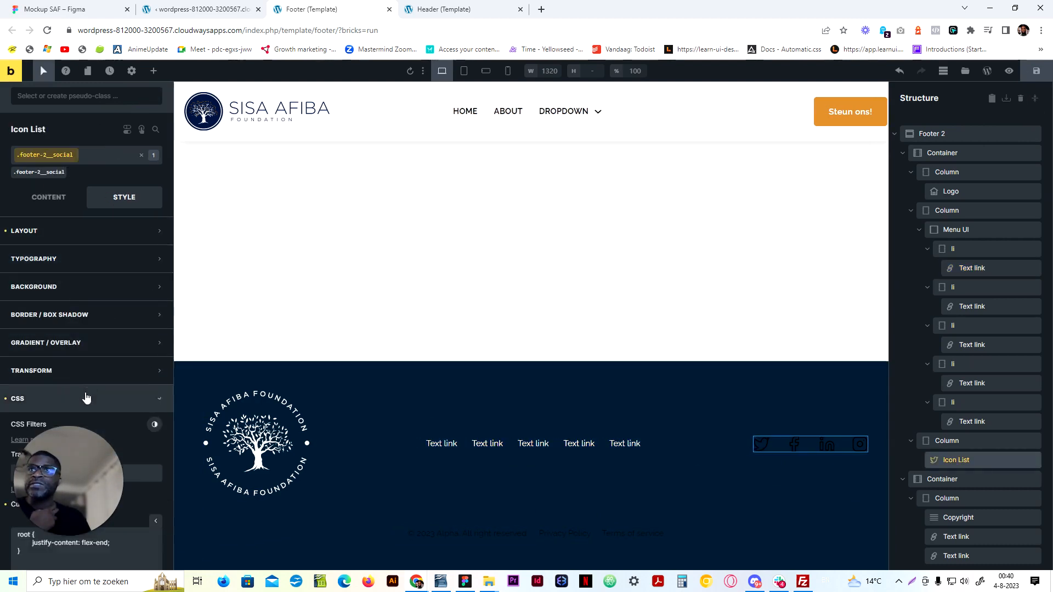
click(156, 400)
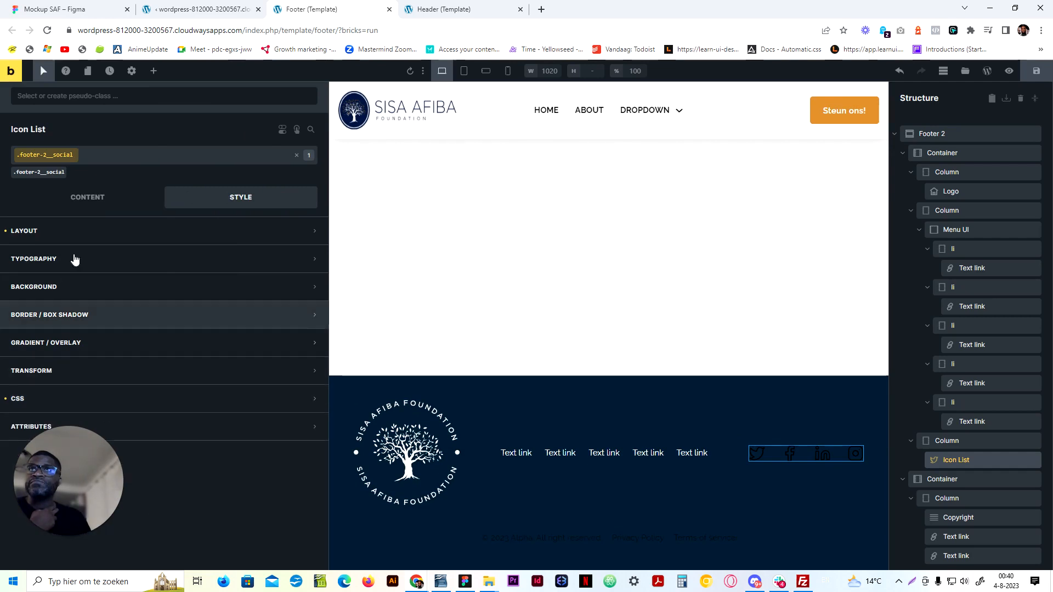
click(83, 197)
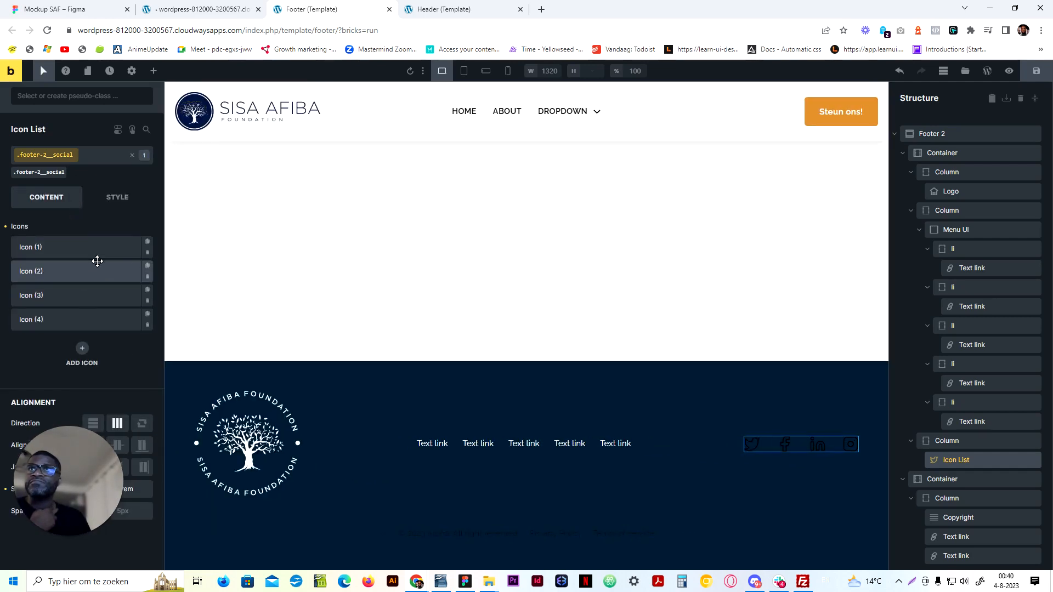
Try the white --light palette colour as the Color setting of the first icon (Twitter) in the list
click(98, 246)
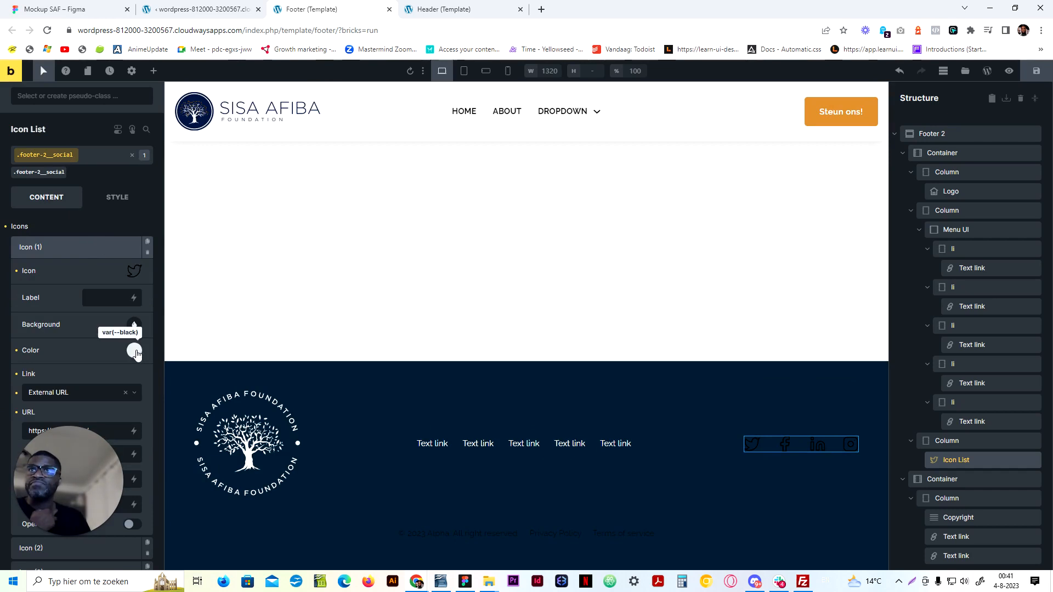
scroll(110, 329, down, 3)
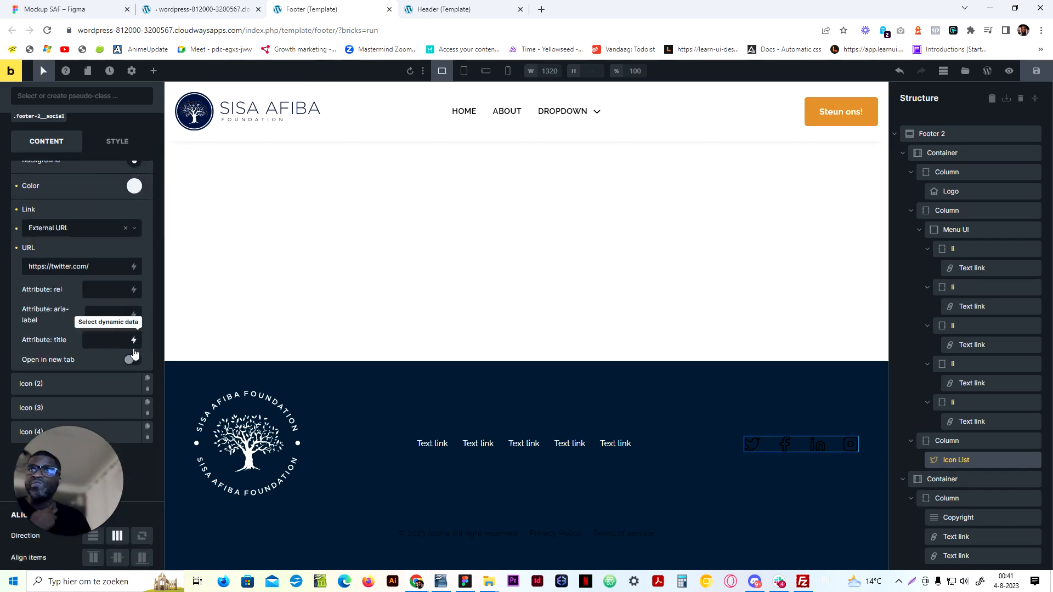
scroll(104, 296, up, 3)
click(105, 198)
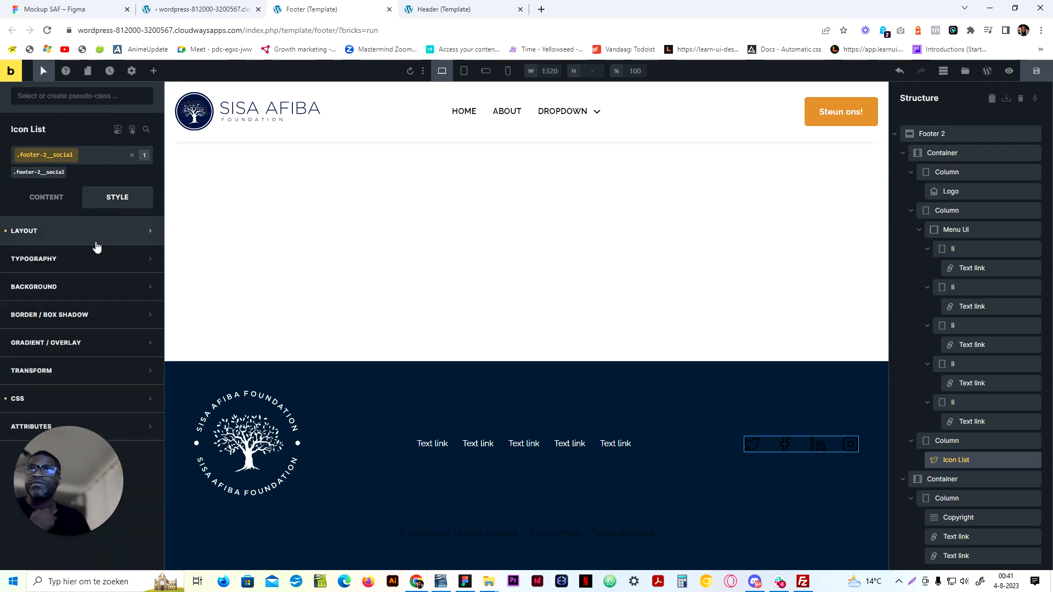
click(46, 197)
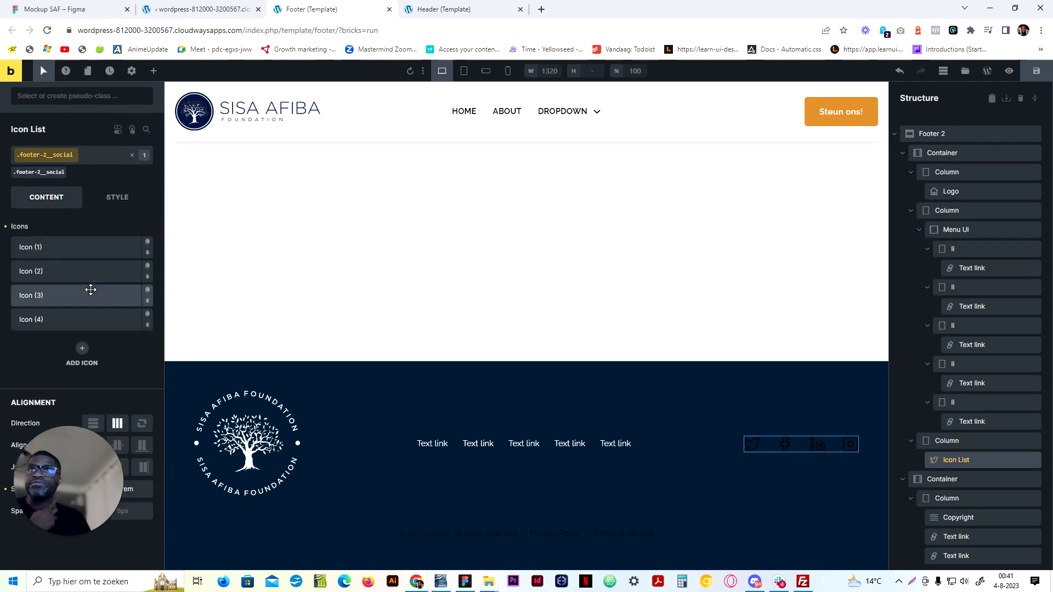
click(104, 247)
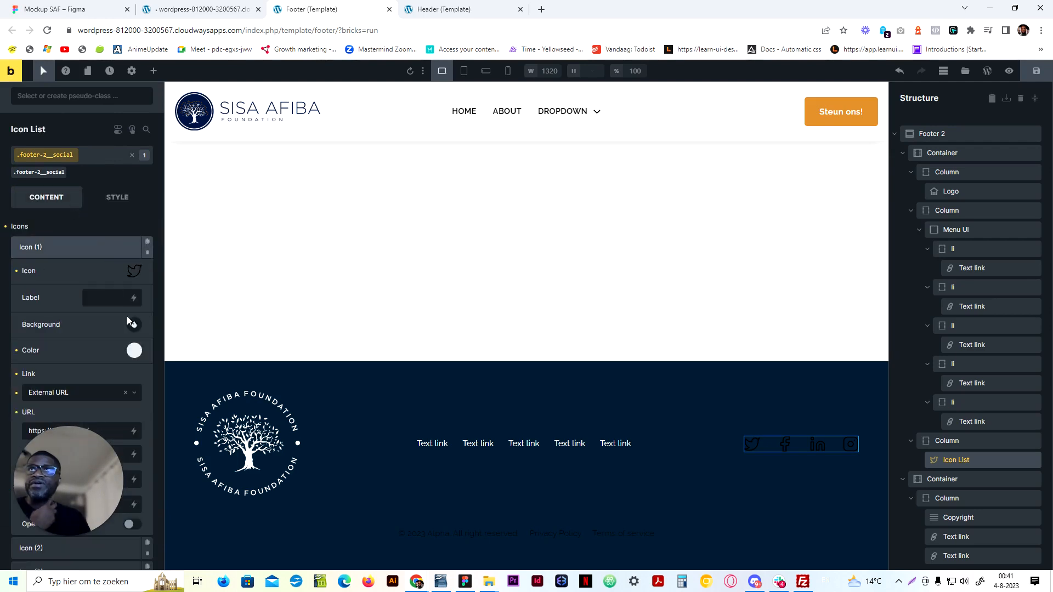
click(134, 351)
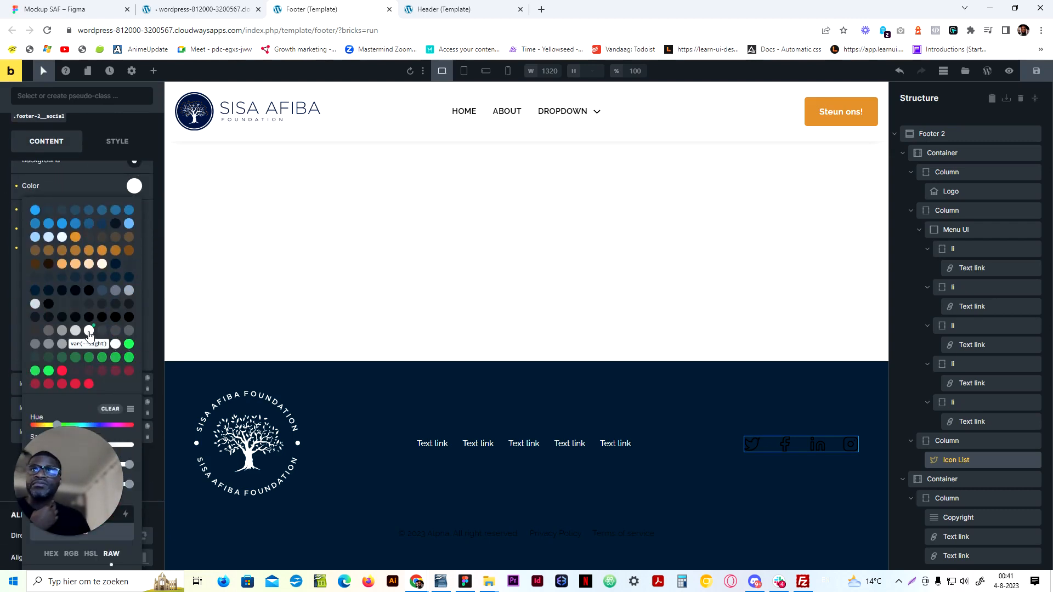
click(84, 195)
scroll(84, 230, up, 3)
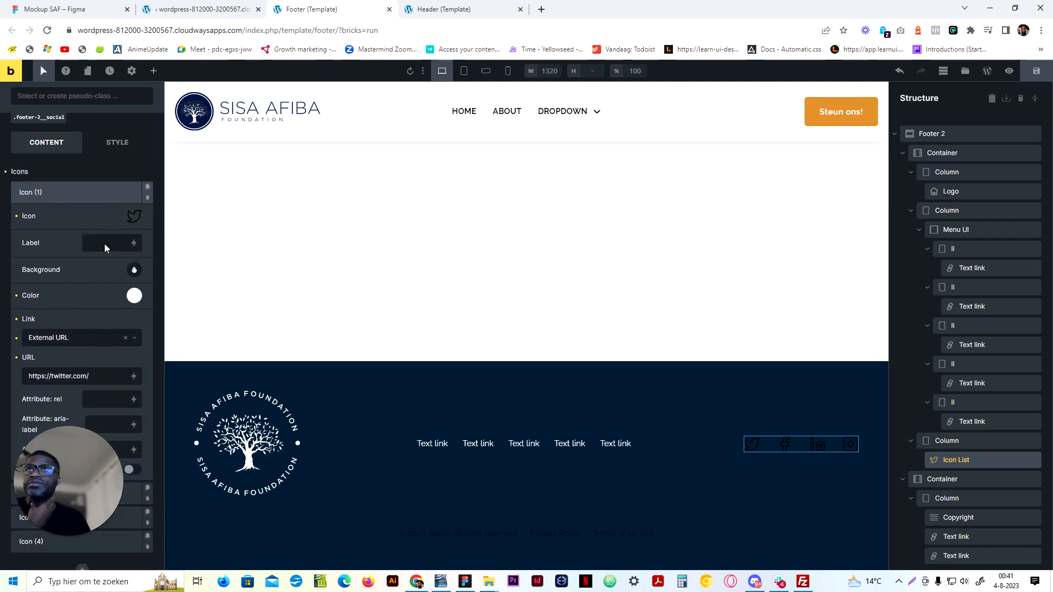
Clear the Color setting of the Twitter icon
click(17, 299)
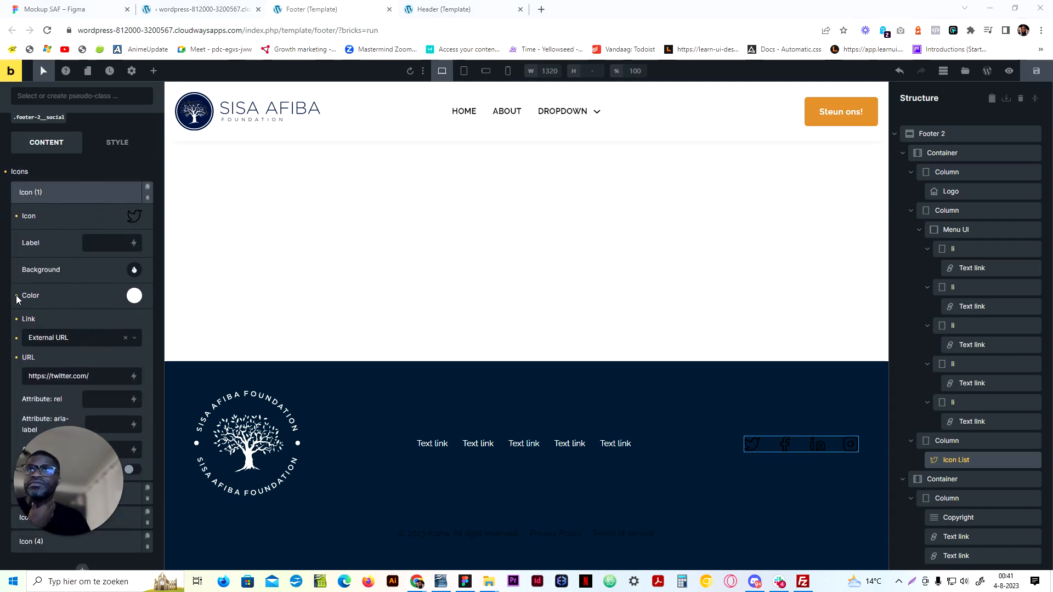
scroll(82, 294, down, 3)
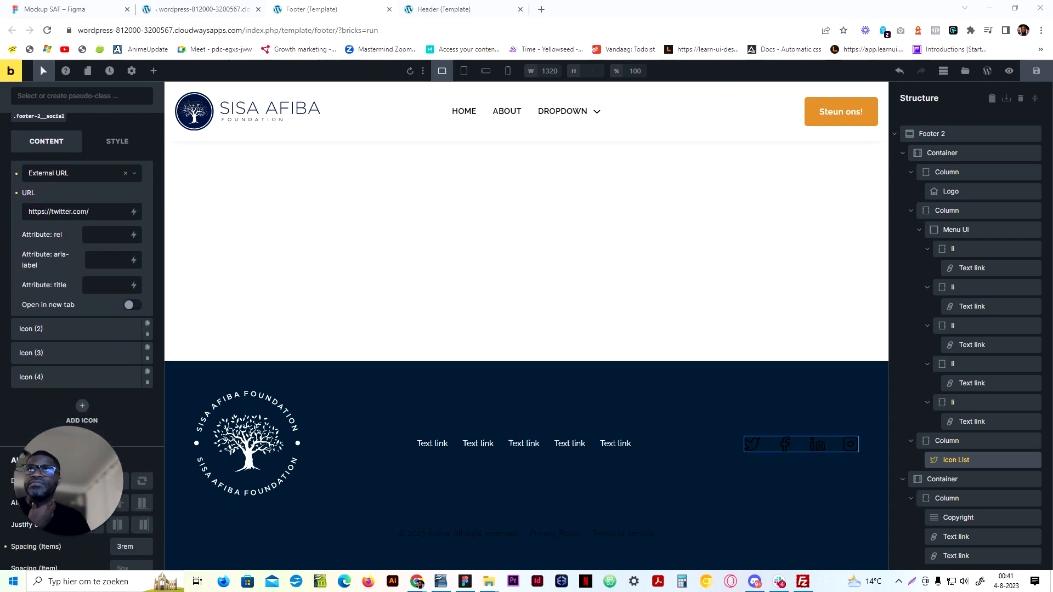
click(15, 186)
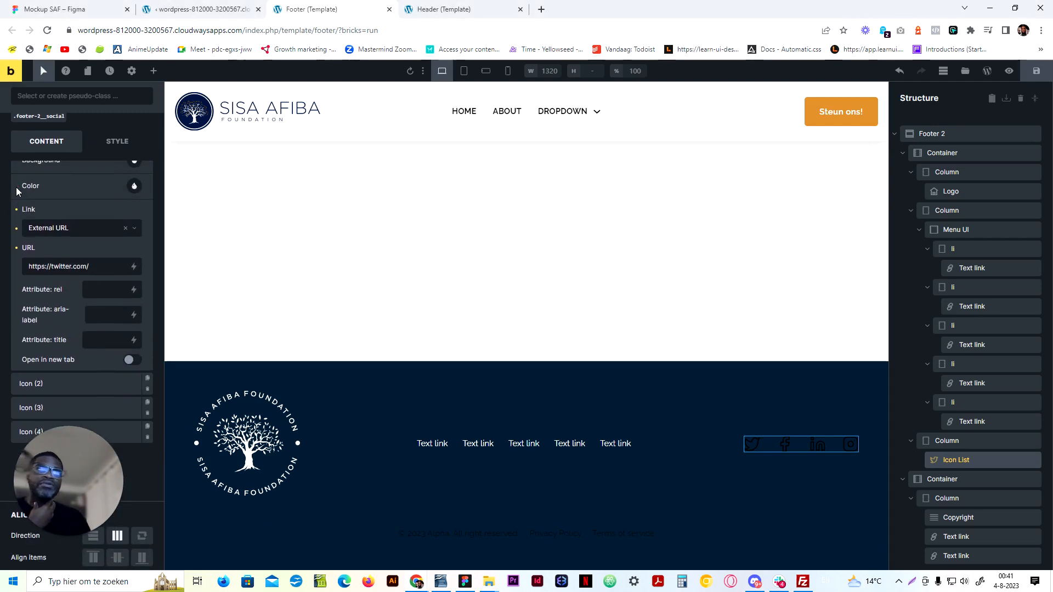
Try --primary and a transparent blue tint as the Color setting of the second icon (Facebook)
click(101, 381)
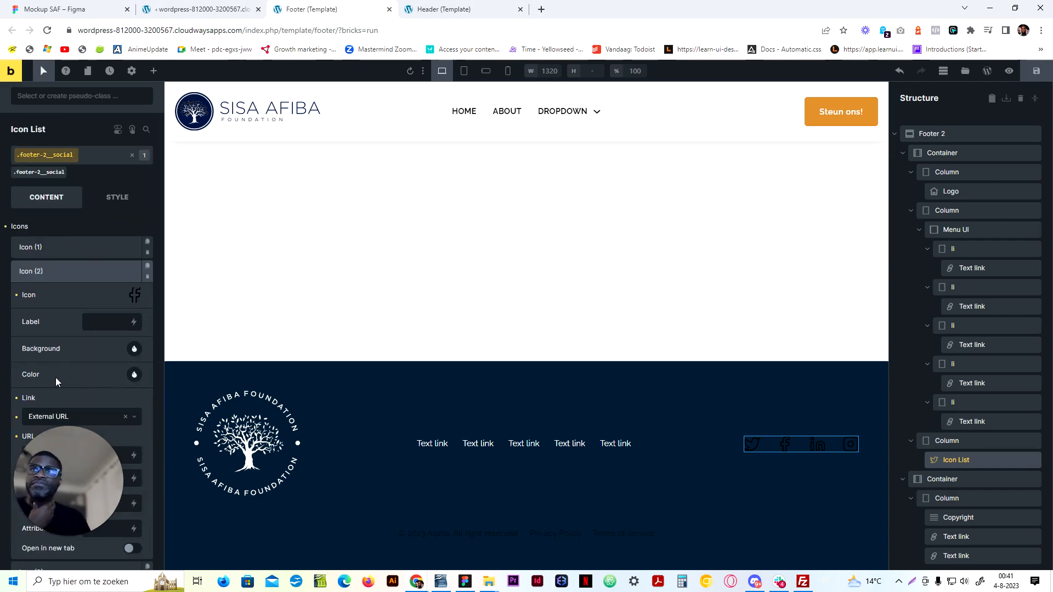
click(133, 375)
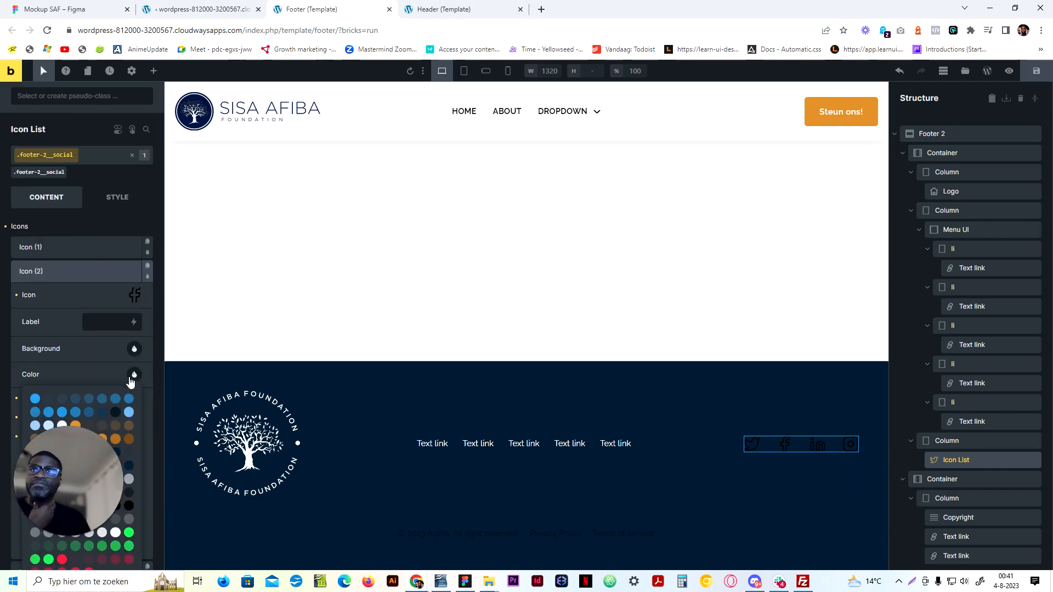
click(39, 399)
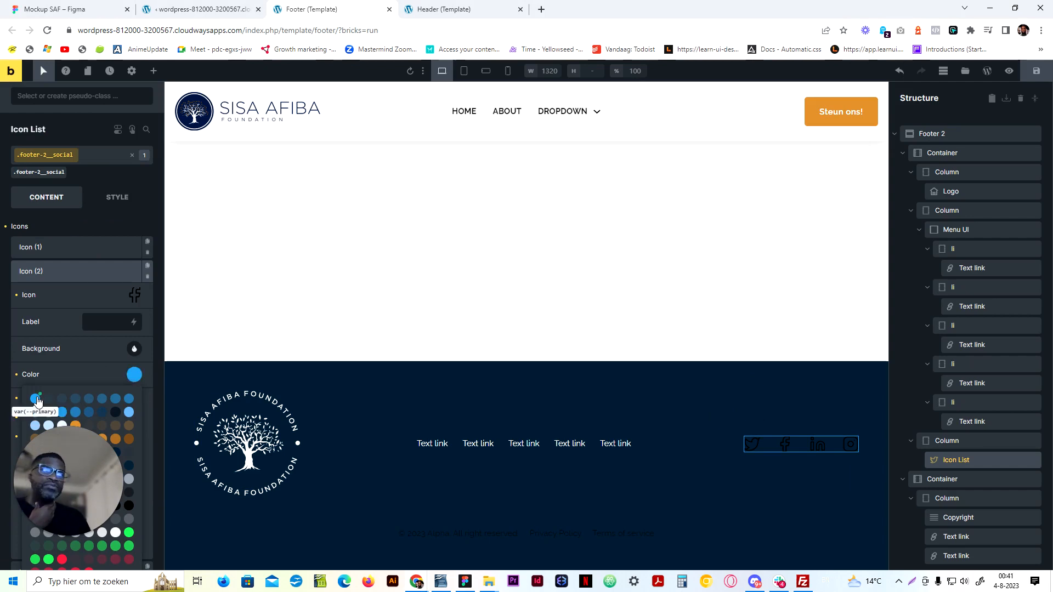
click(93, 404)
click(103, 373)
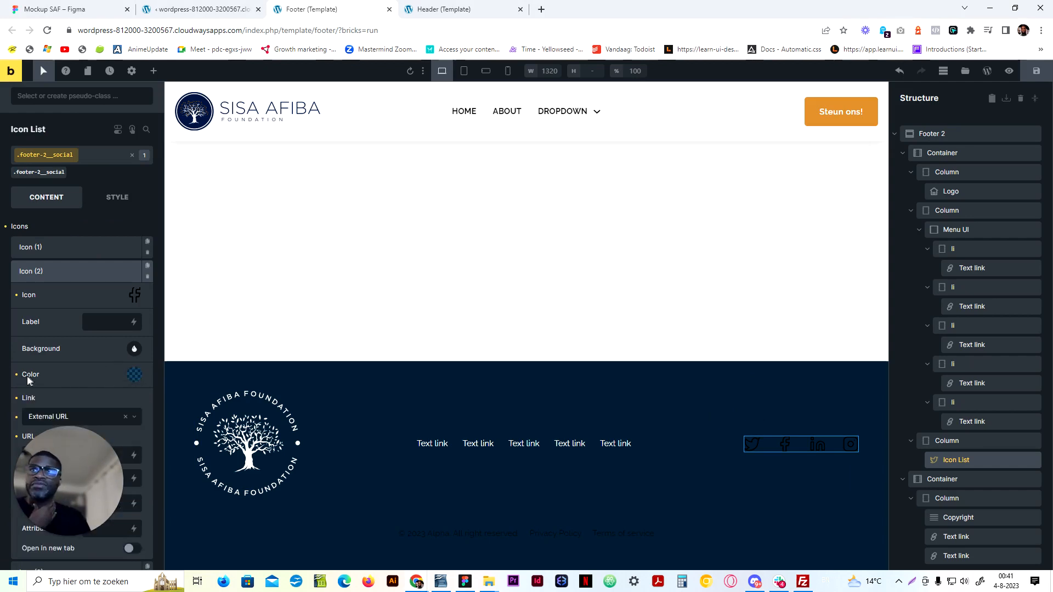
click(93, 275)
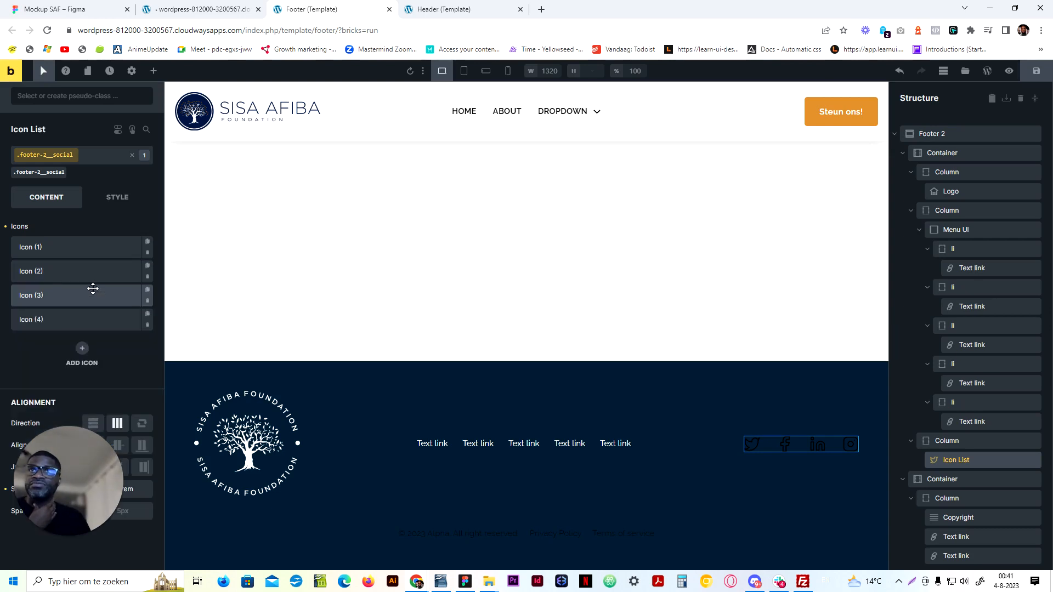
Set the stroke colour of the Twitter icon's SVG to white (--light) from the Core palette
click(100, 248)
click(133, 274)
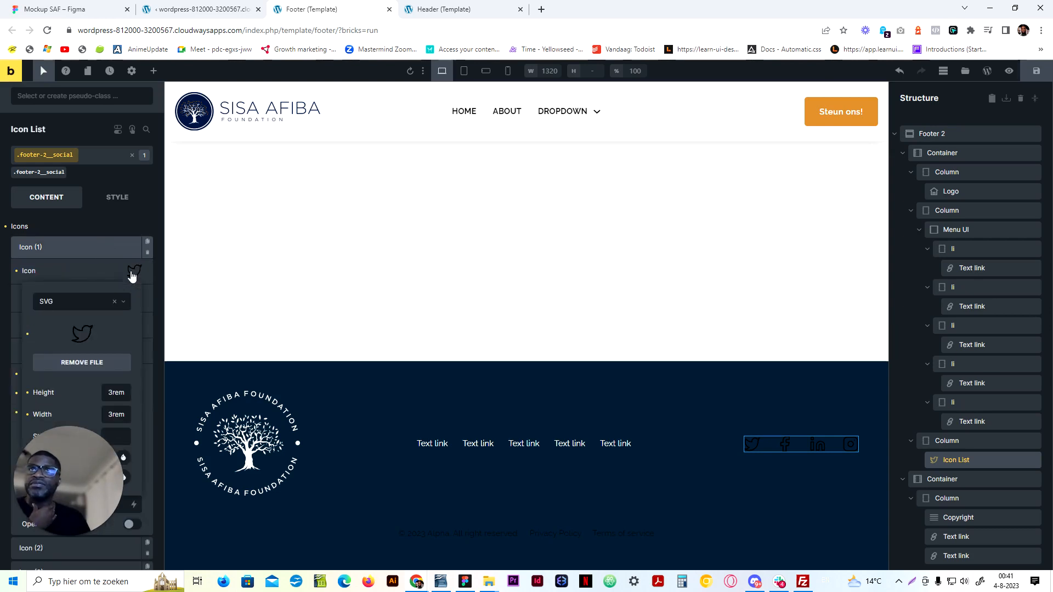
scroll(97, 334, down, 5)
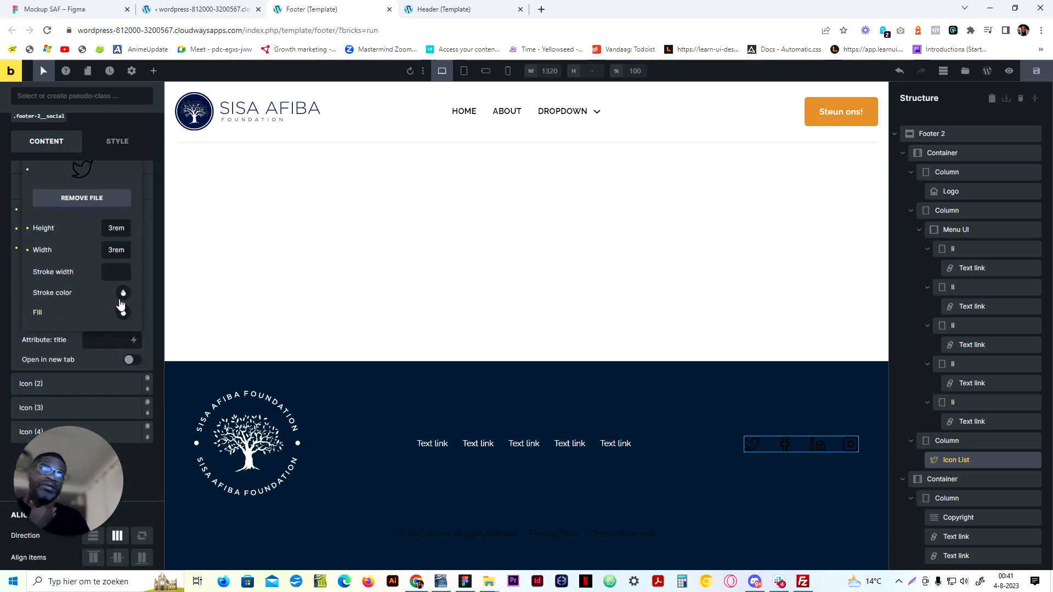
click(123, 296)
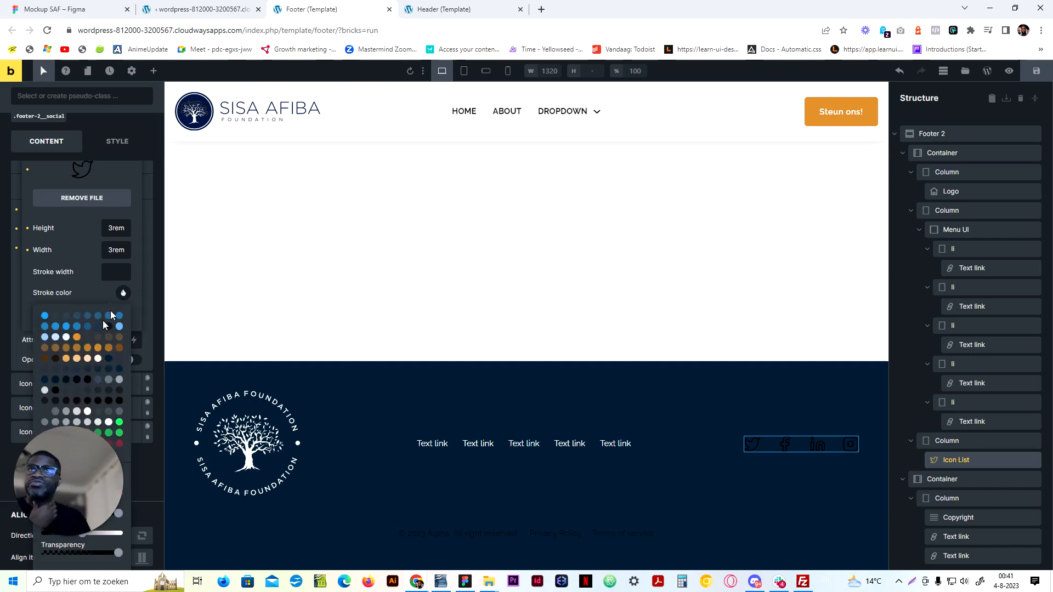
scroll(87, 308, down, 2)
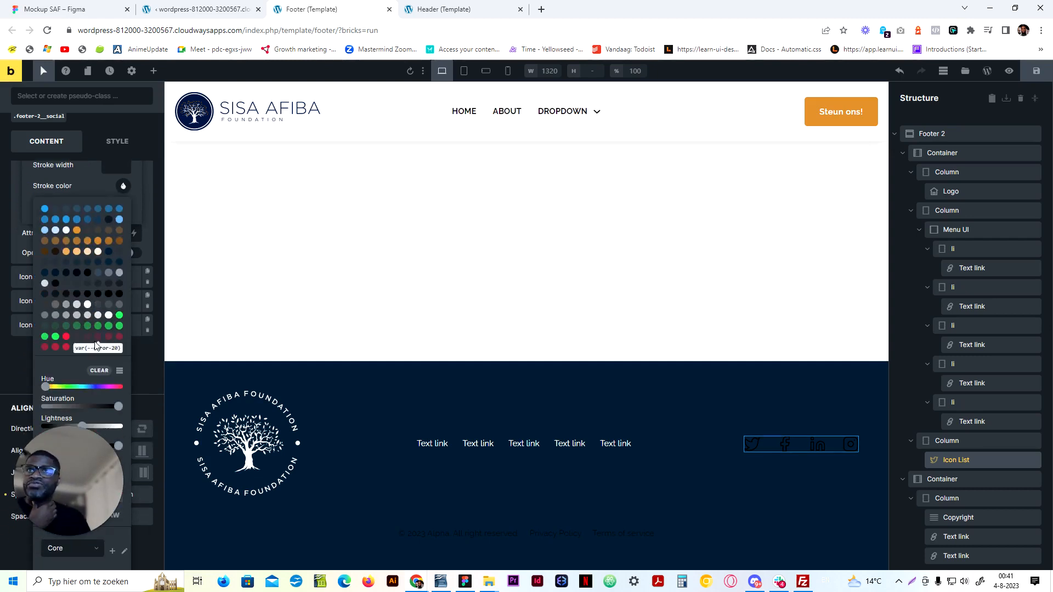
click(87, 305)
scroll(100, 314, up, 3)
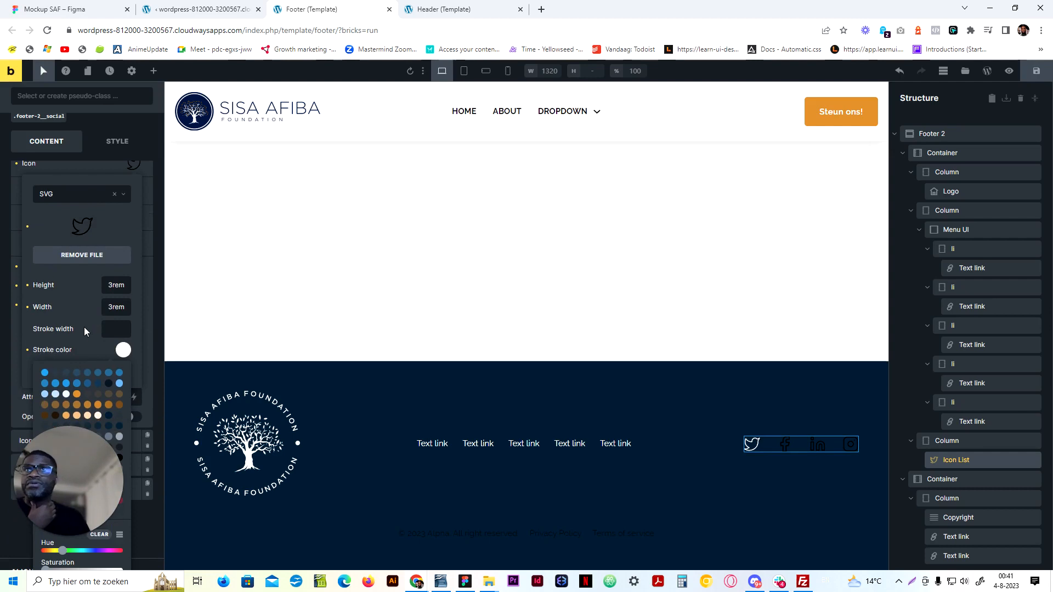
click(84, 327)
scroll(82, 258, up, 2)
click(87, 210)
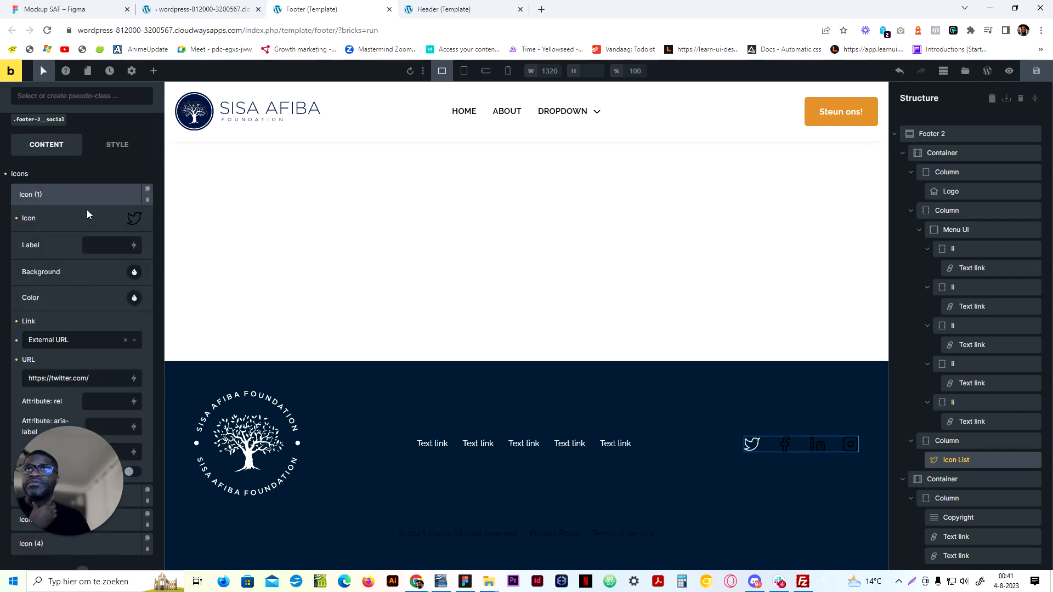
click(86, 207)
Set the stroke colour of the Facebook icon's SVG to white (--light) from the Core palette
click(88, 271)
click(121, 296)
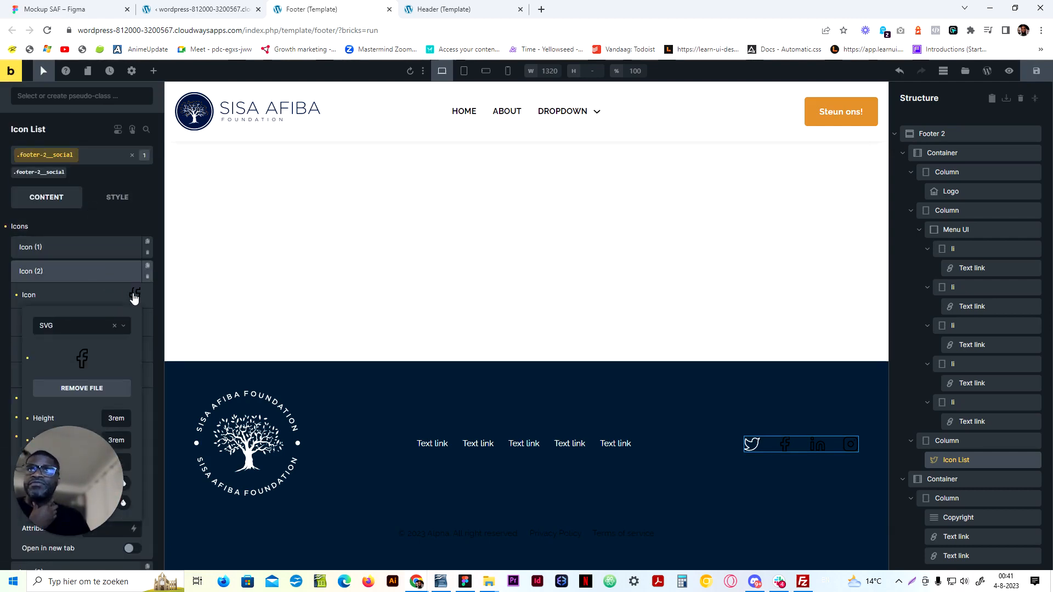
scroll(101, 416, down, 3)
click(123, 320)
scroll(110, 329, down, 2)
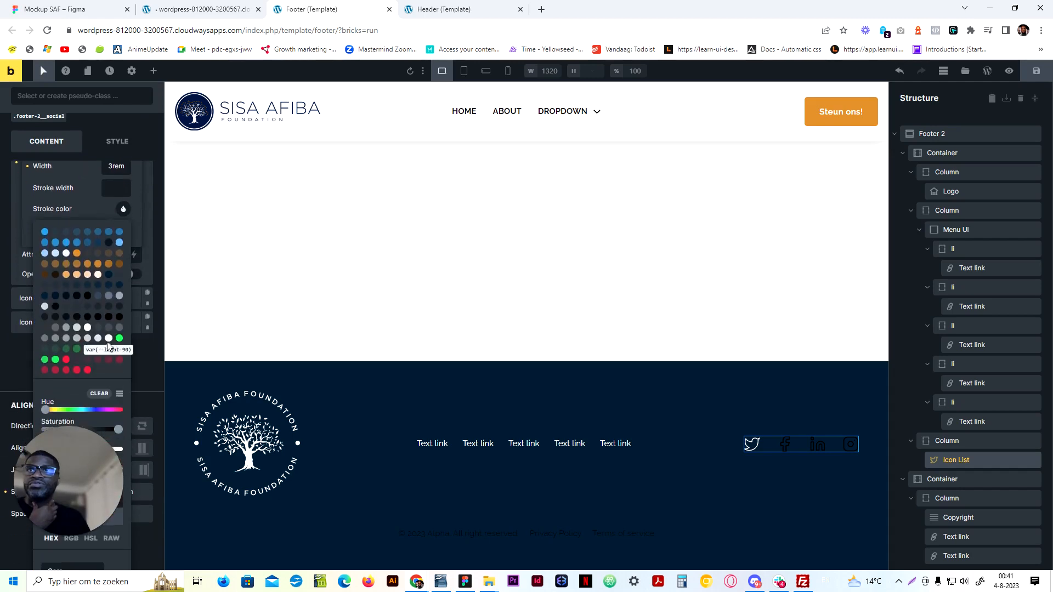
click(88, 336)
scroll(100, 341, up, 5)
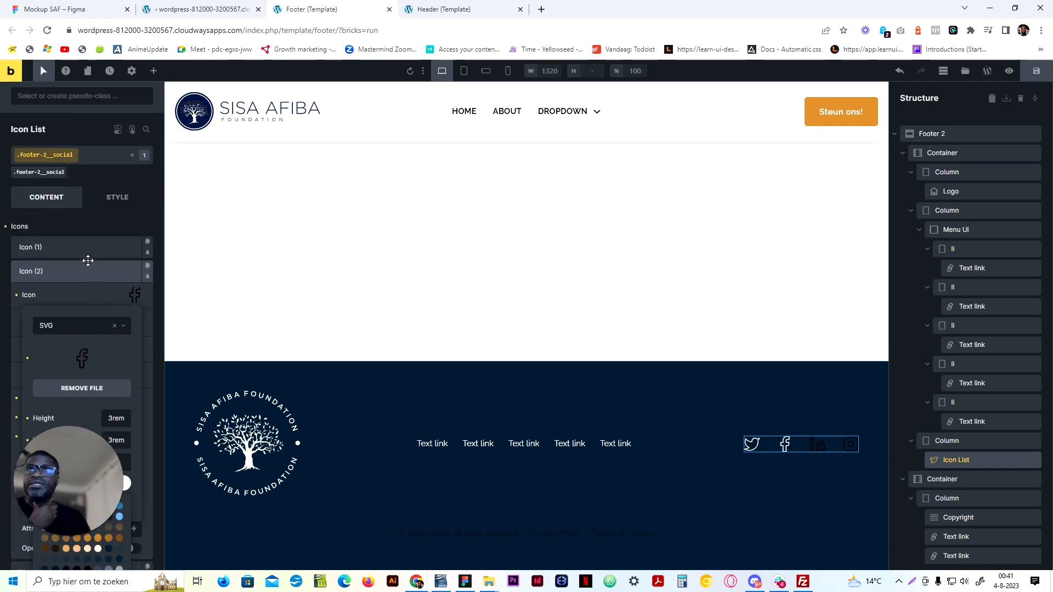
click(87, 275)
Set the stroke colour of the third icon's (LinkedIn) SVG to white (--light) from the Core palette
click(115, 298)
click(131, 326)
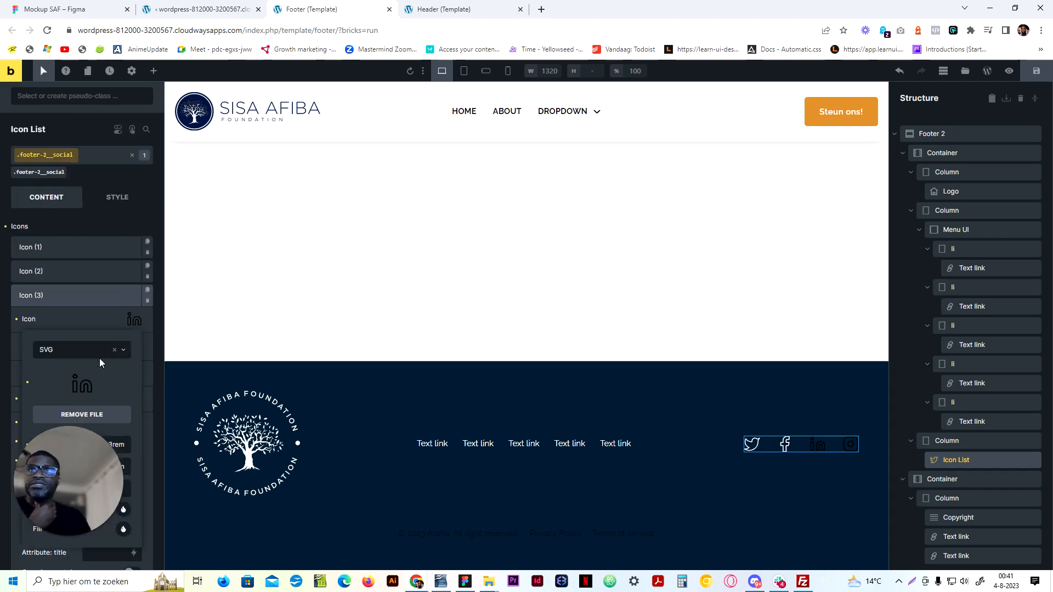
scroll(100, 358, down, 3)
click(122, 327)
scroll(104, 357, down, 3)
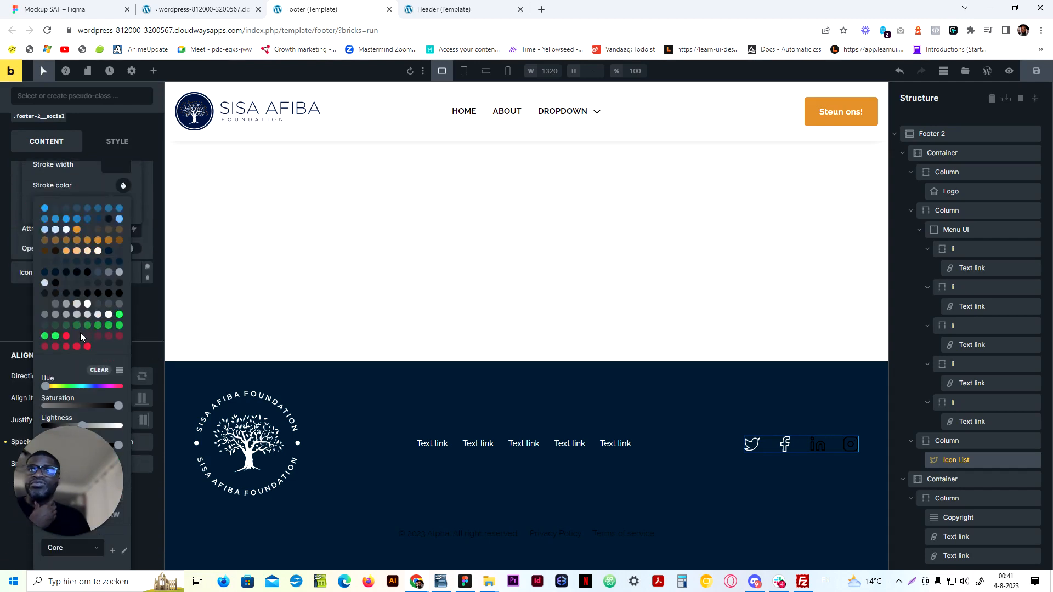
click(87, 304)
scroll(87, 325, up, 5)
click(87, 248)
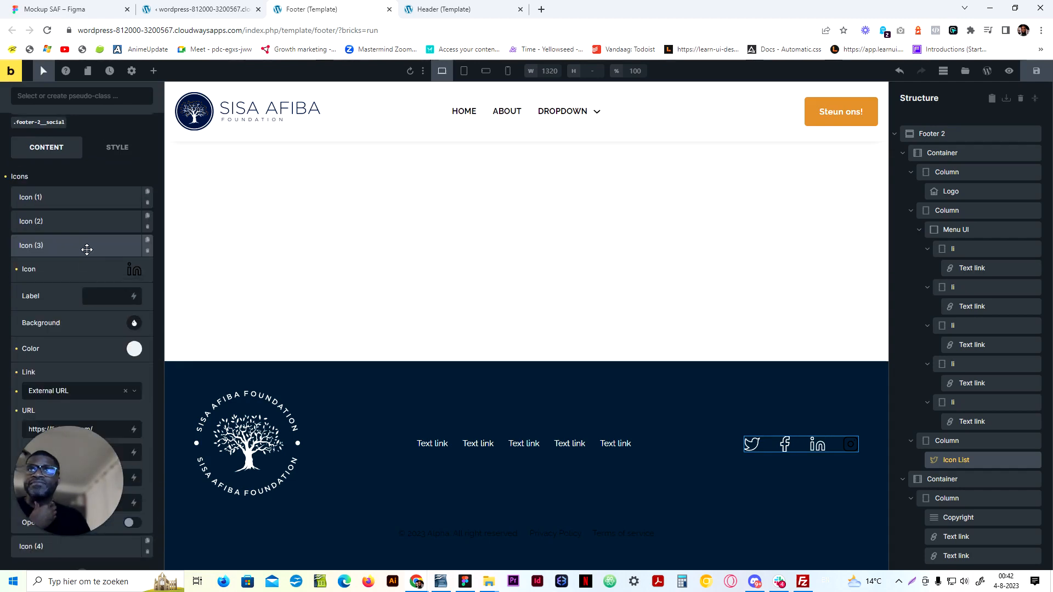
Clear the Color setting of the fourth icon (Instagram) in the social icon list
click(89, 325)
scroll(90, 327, down, 4)
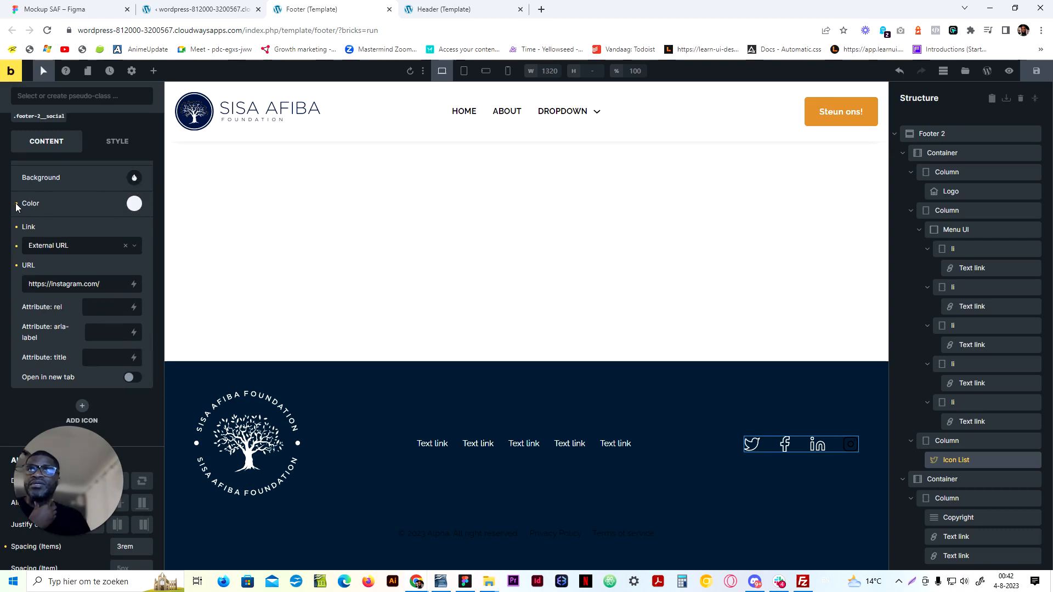
scroll(49, 194, down, 1)
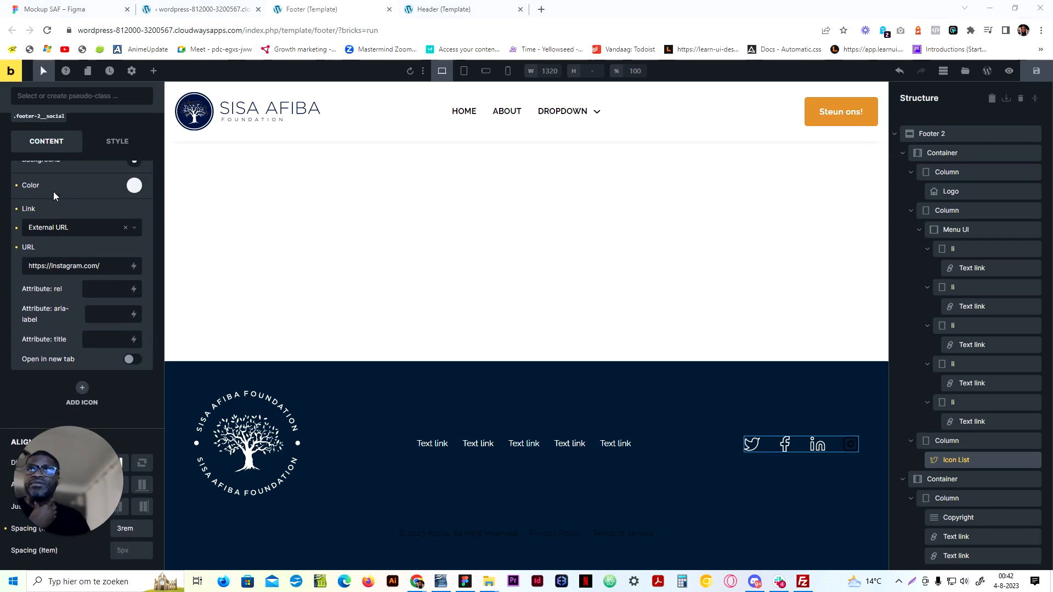
click(17, 187)
scroll(155, 249, up, 4)
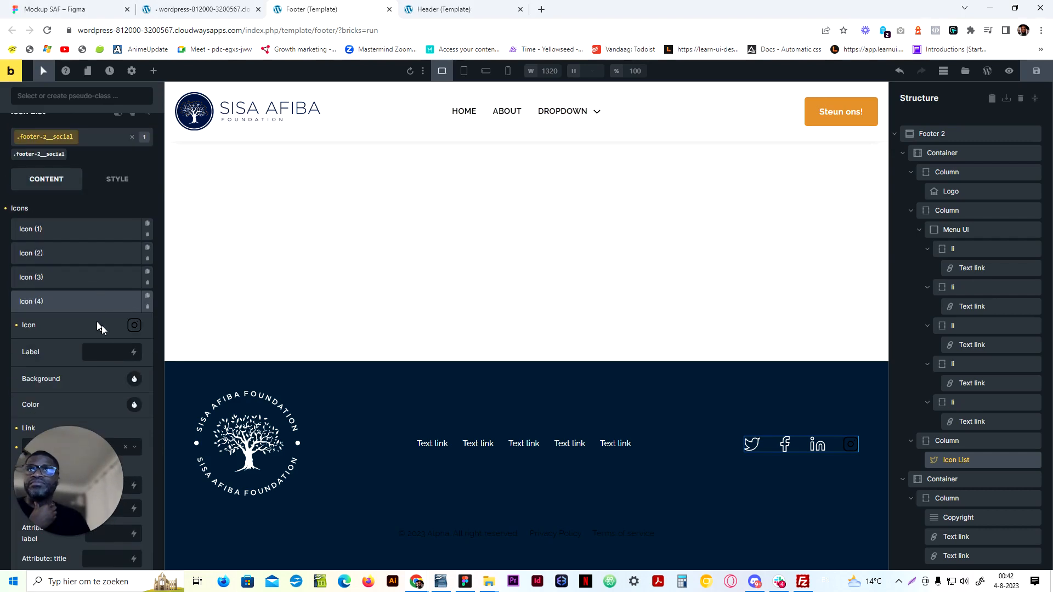
Set the stroke colour of the fourth icon's (Instagram) SVG to white and save the footer template
click(134, 326)
scroll(112, 357, down, 1)
scroll(113, 358, down, 3)
click(122, 357)
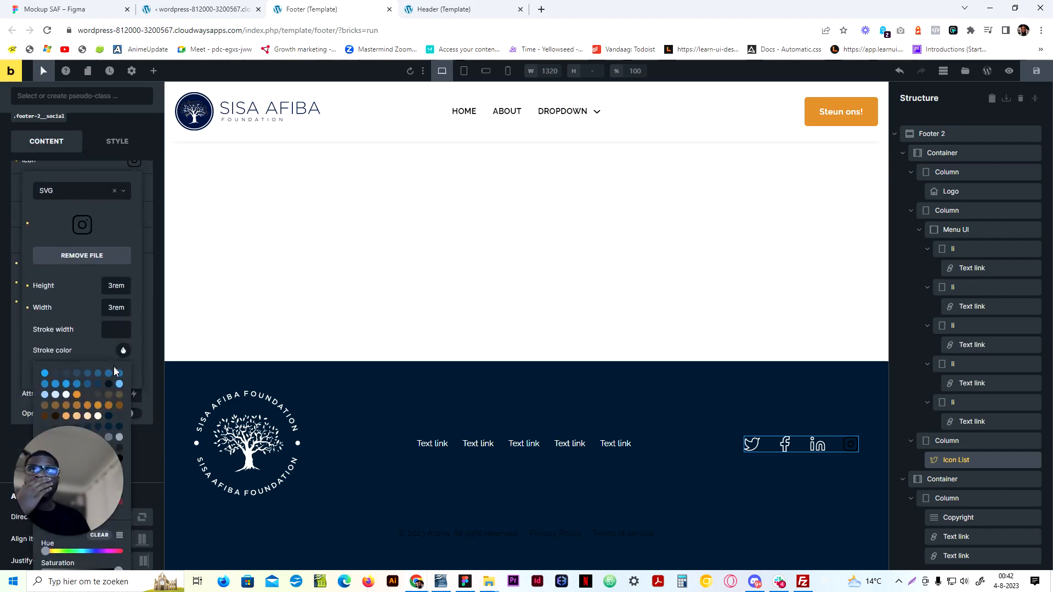
scroll(104, 346, down, 3)
click(89, 305)
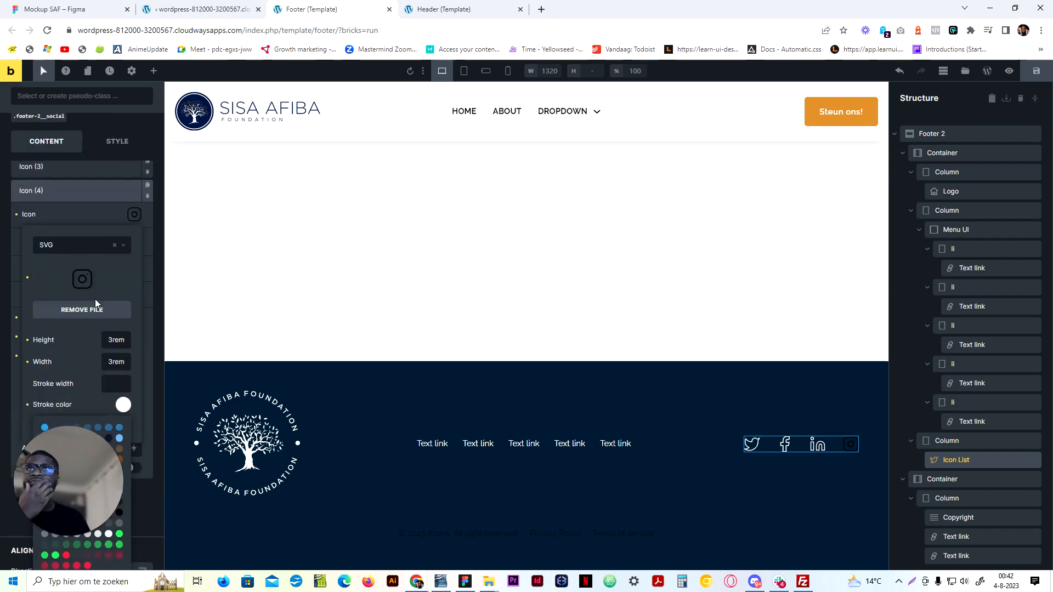
click(83, 198)
click(1036, 71)
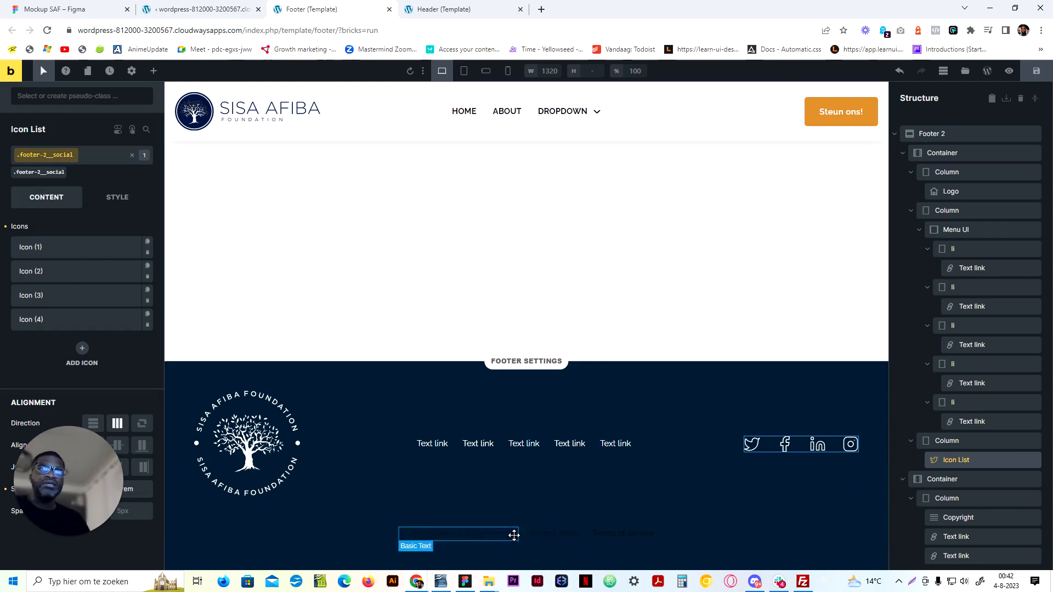
Set the typography colour of the footer's copyright text to white on its .footer-2__copyright class
click(510, 534)
click(44, 172)
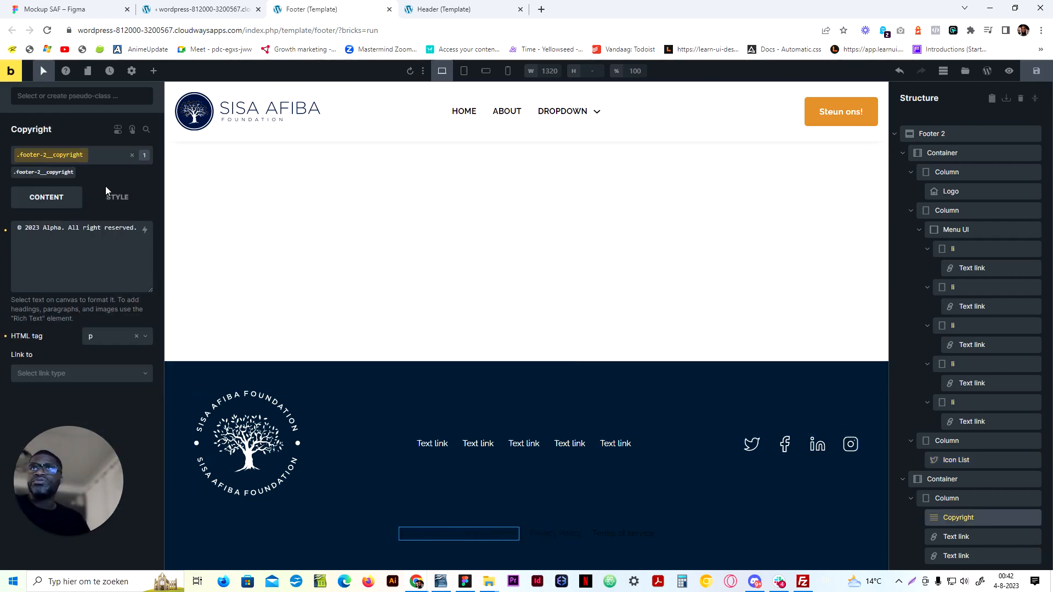
click(113, 197)
click(104, 287)
click(118, 266)
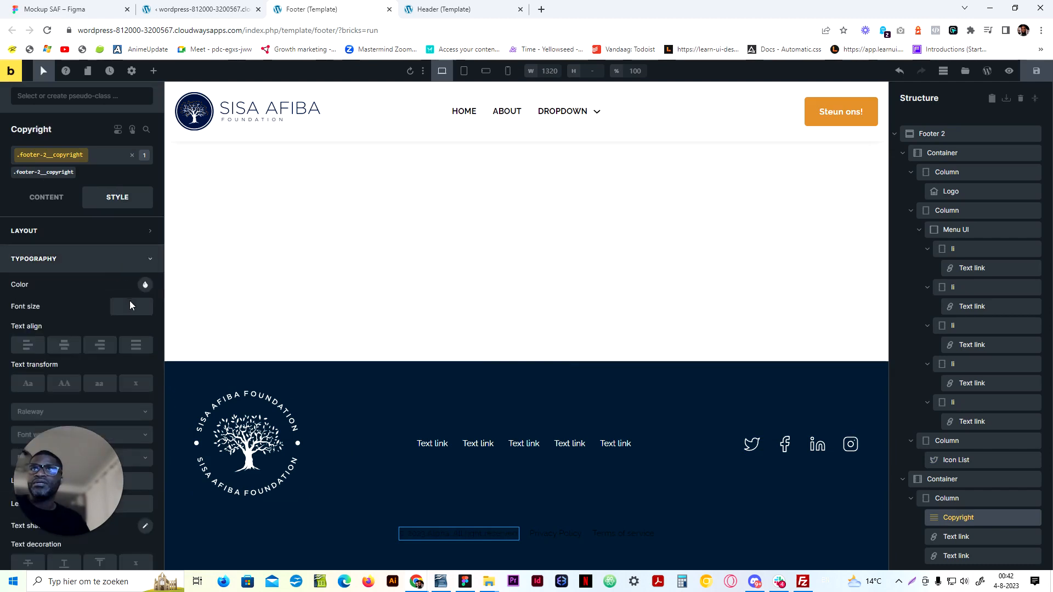
click(145, 285)
scroll(82, 274, down, 3)
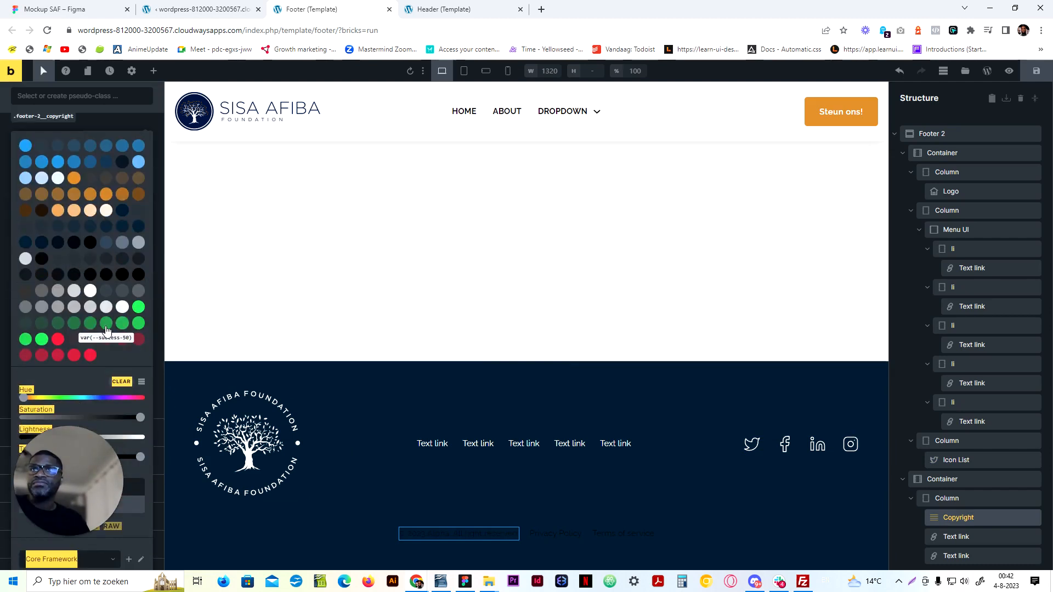
click(90, 291)
Set the typography colour of the Privacy Policy link's .footer-2__link class to white
click(555, 533)
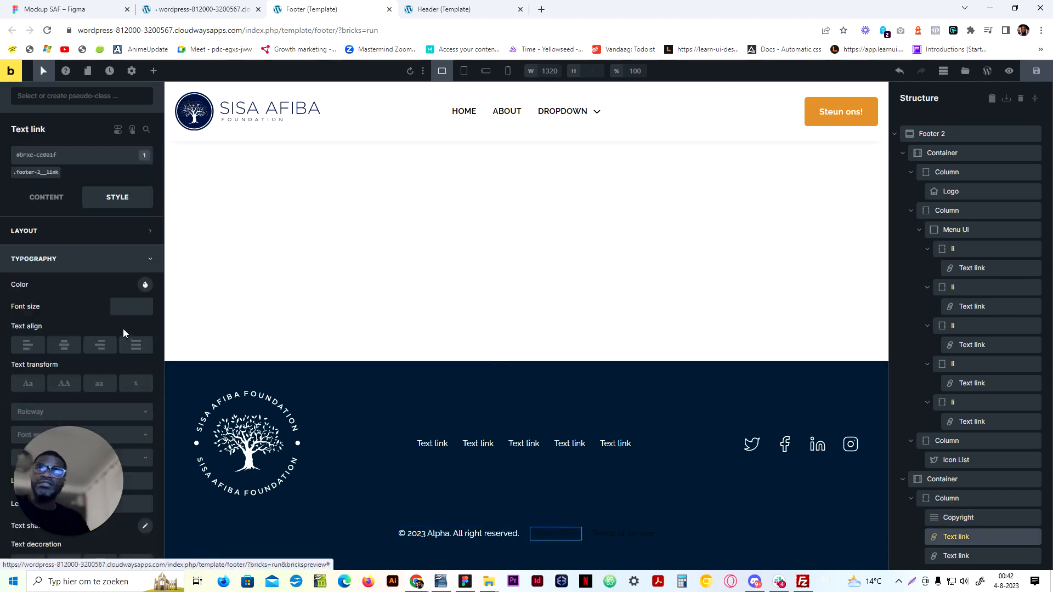
click(49, 175)
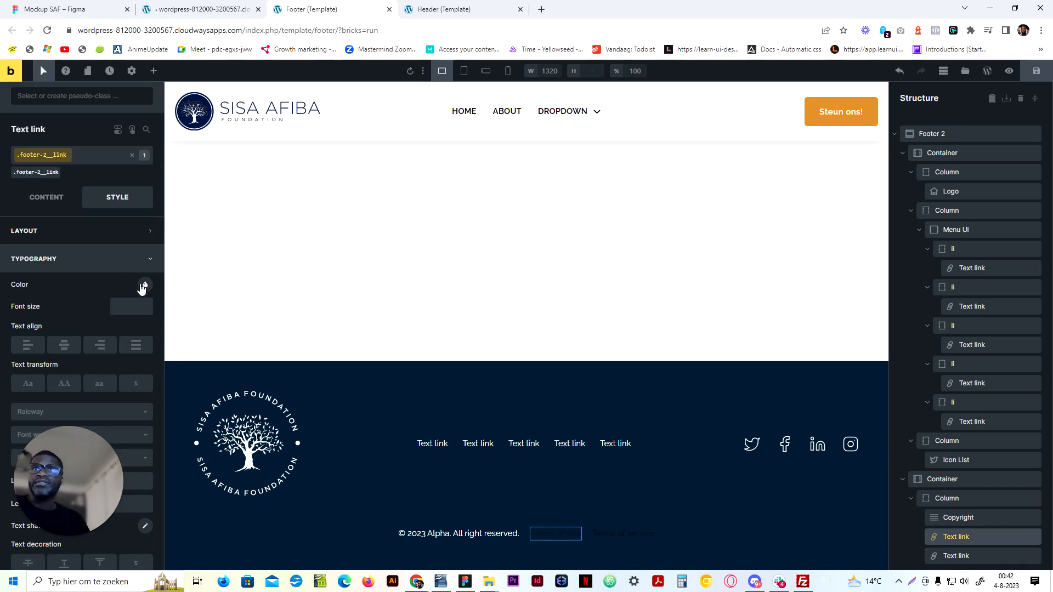
click(145, 285)
scroll(141, 288, down, 3)
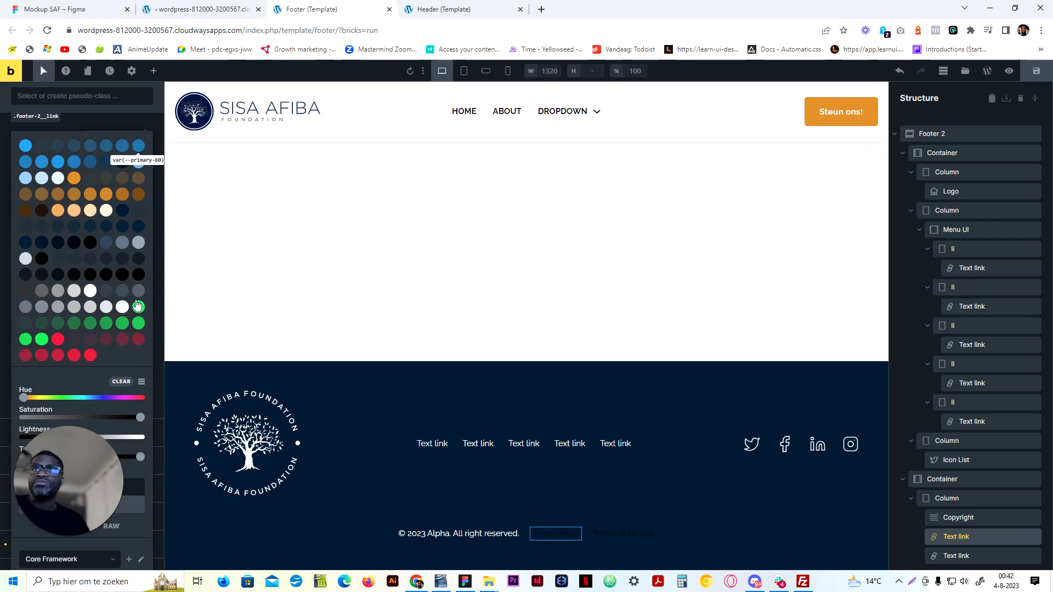
click(90, 292)
Give the .footer-2__link class an orange typography colour for its :hover state and save the template
scroll(88, 296, up, 3)
click(74, 104)
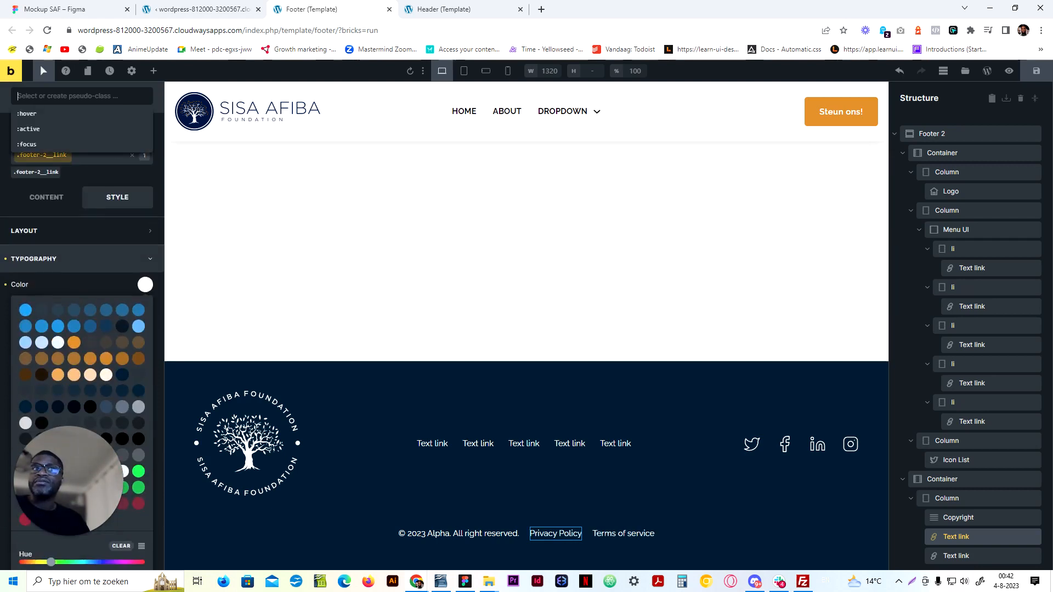
click(80, 114)
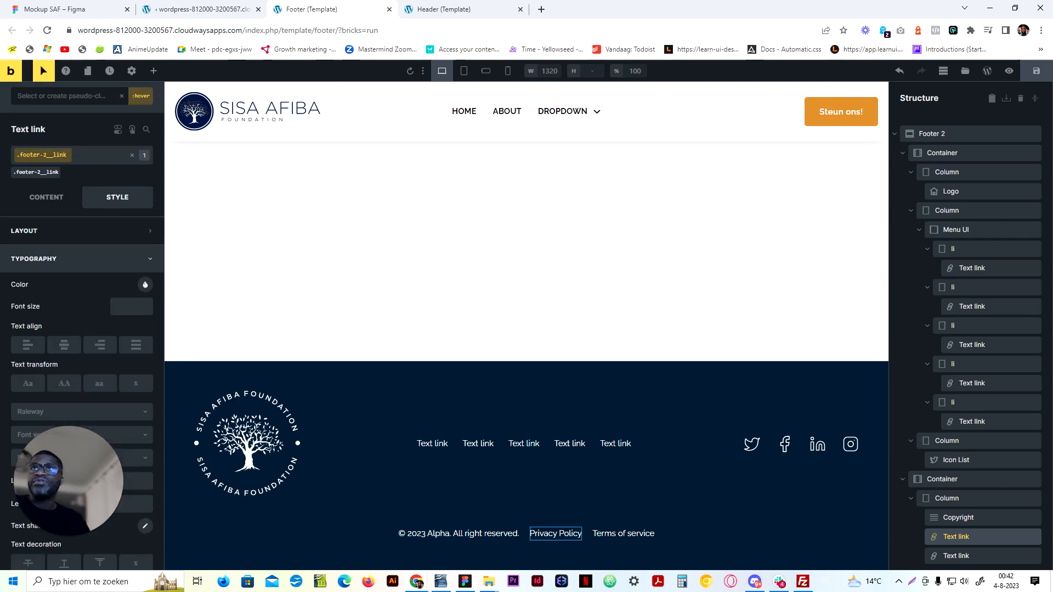
click(144, 285)
scroll(76, 308, down, 1)
click(75, 287)
click(99, 205)
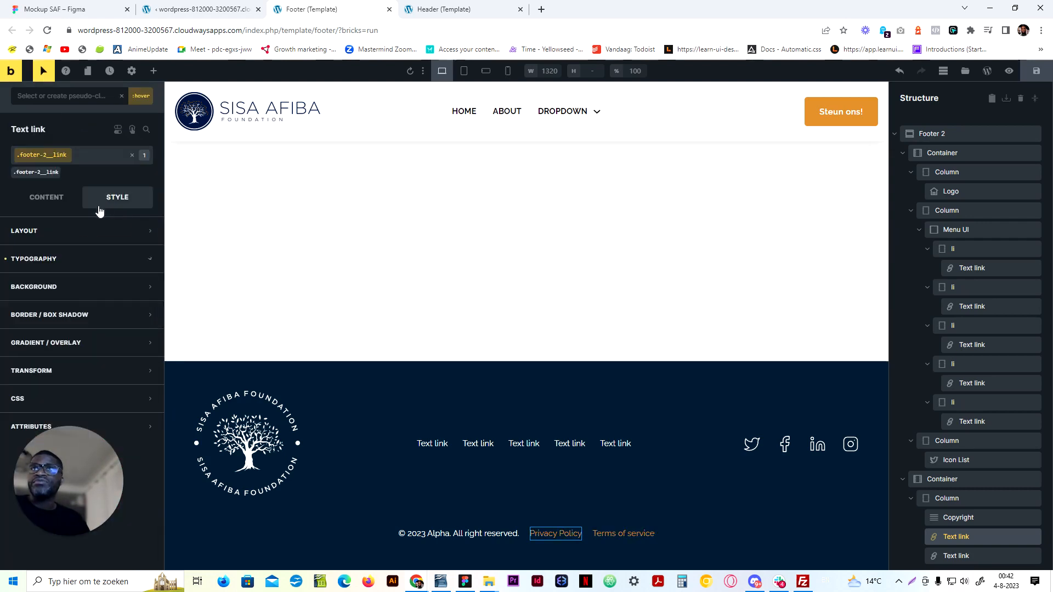
click(1038, 71)
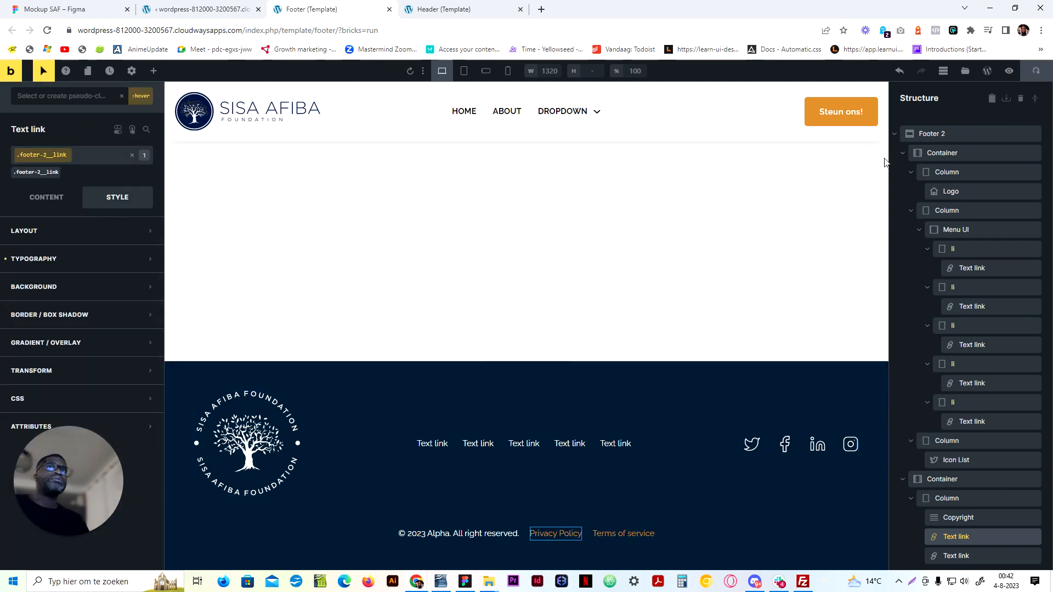
Check the footer design in the Figma mockup and return to the Footer template
scroll(986, 486, down, 1)
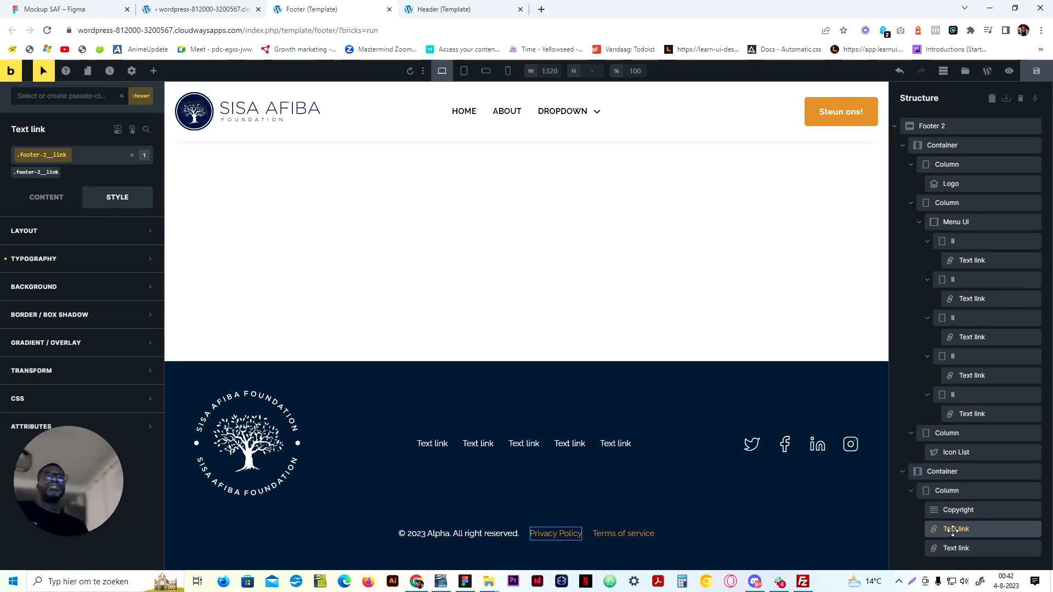
key(ctrl+1)
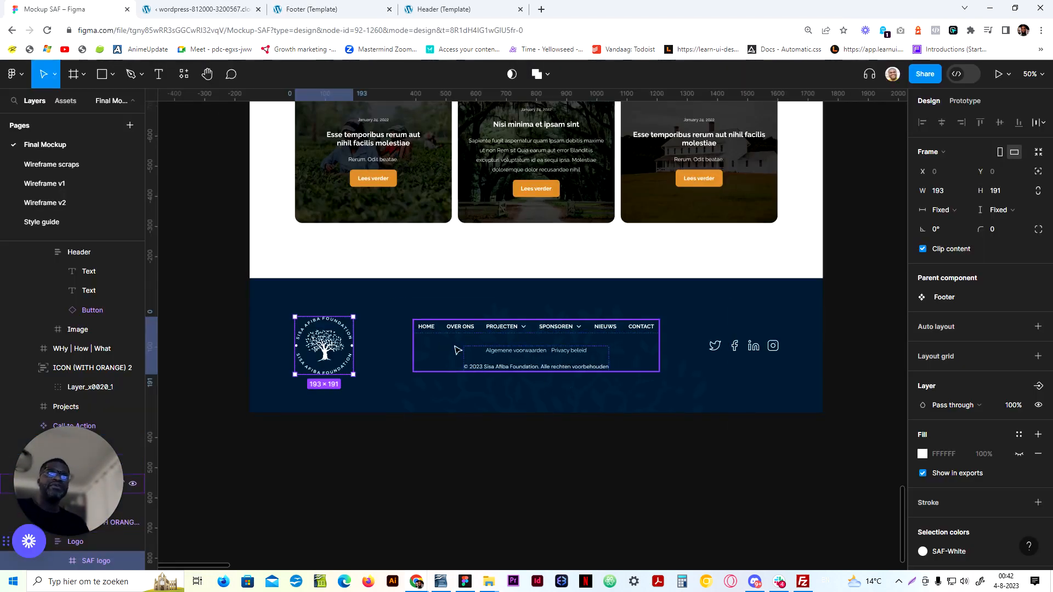
click(195, 11)
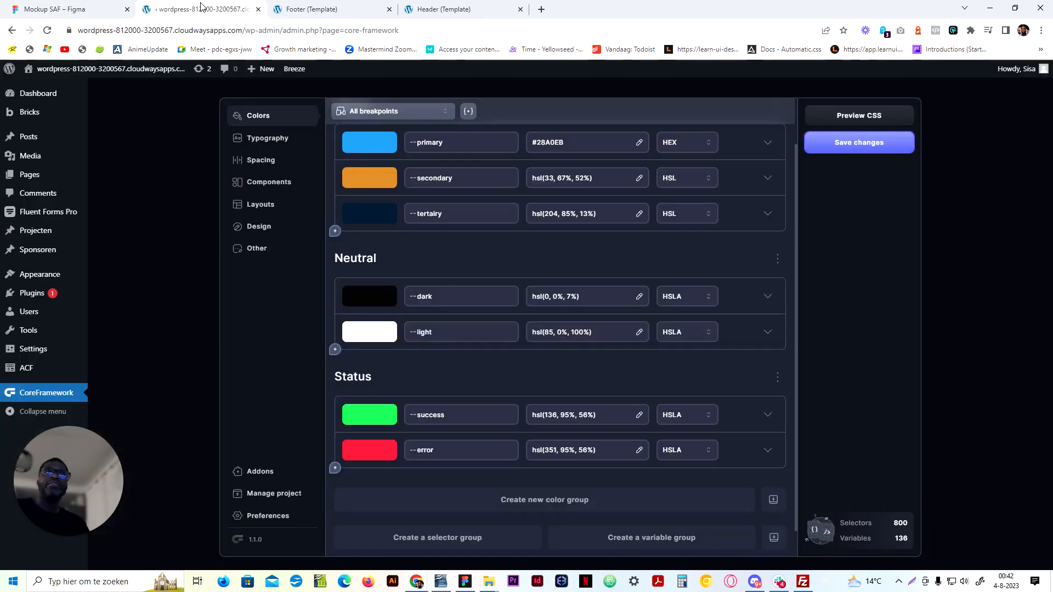
click(329, 8)
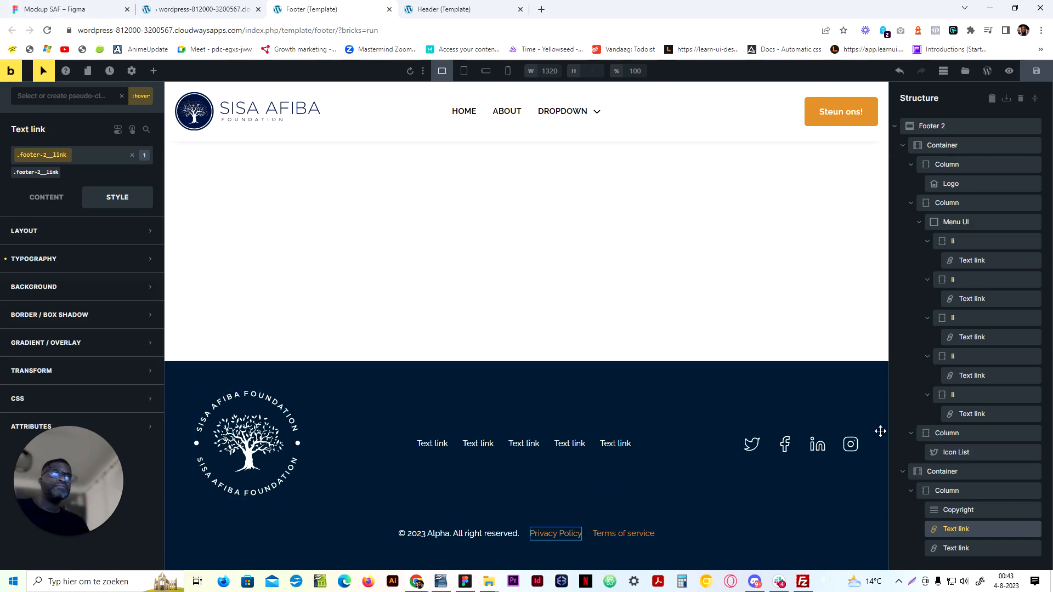
Preview the footer at the tablet, mobile landscape and mobile portrait breakpoints, then return to desktop
click(464, 71)
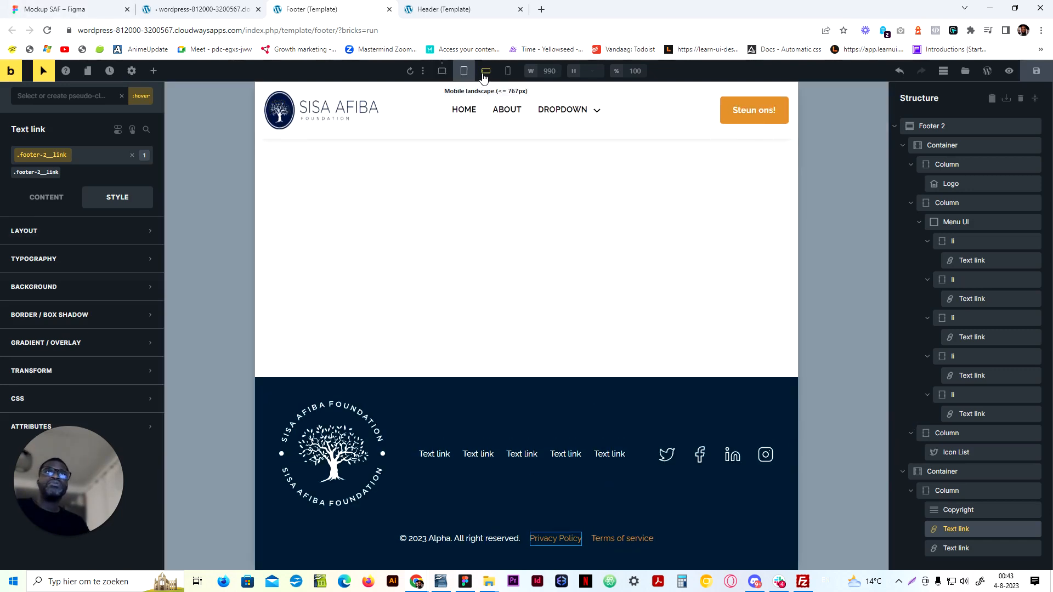
click(486, 73)
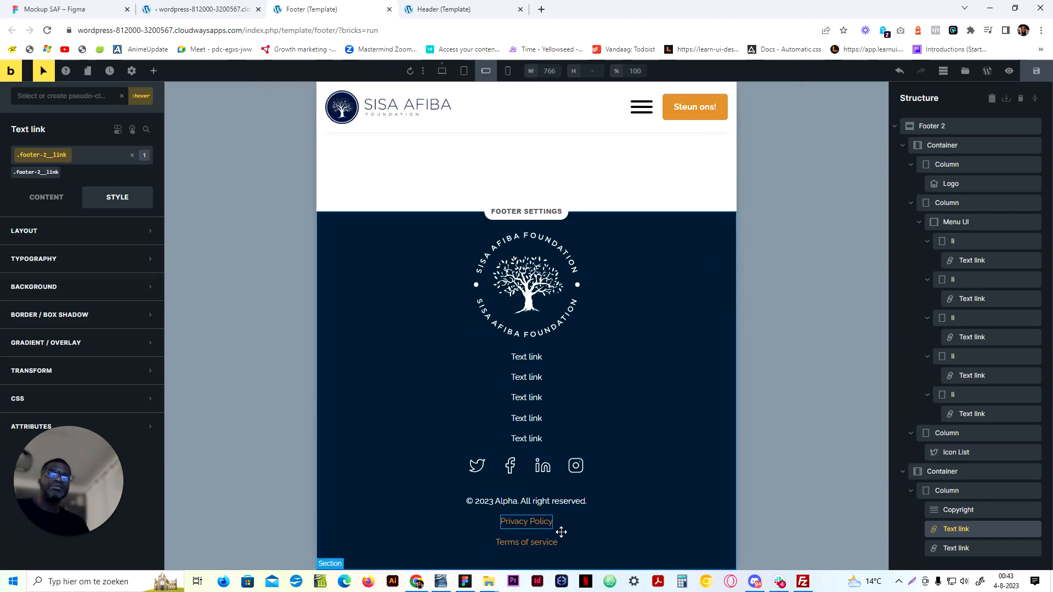
click(507, 73)
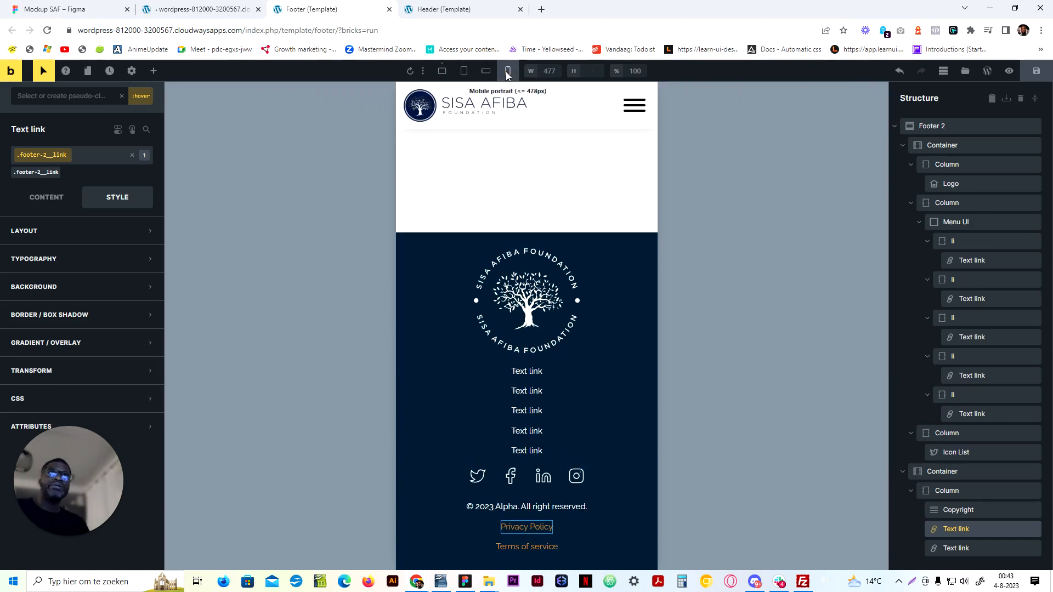
click(442, 73)
Replace "Alpha" in the footer's copyright line with "Sisa Afiba Foundation."
click(439, 532)
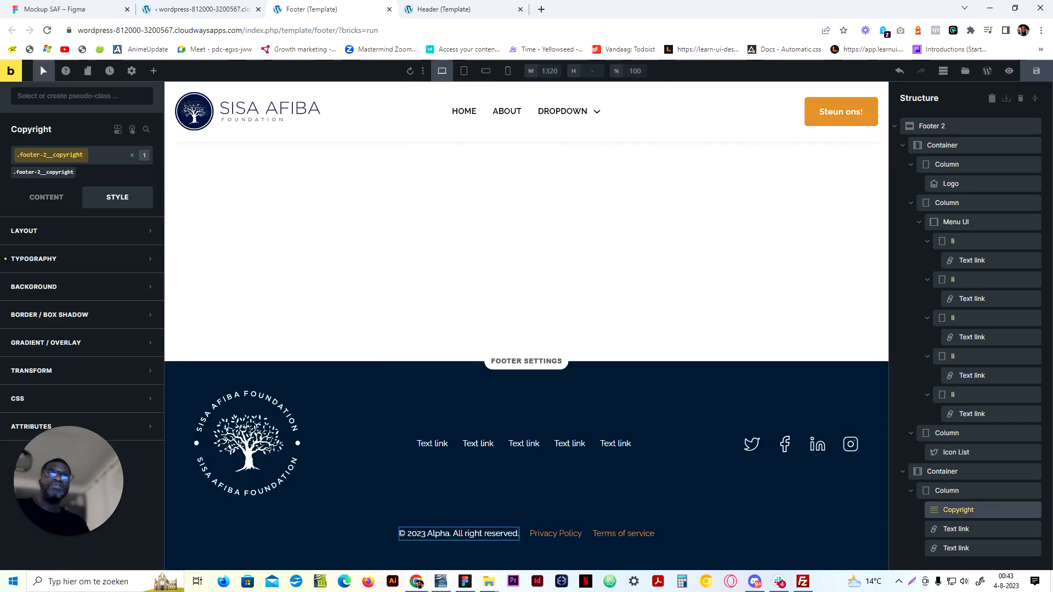
drag(440, 533, 449, 533)
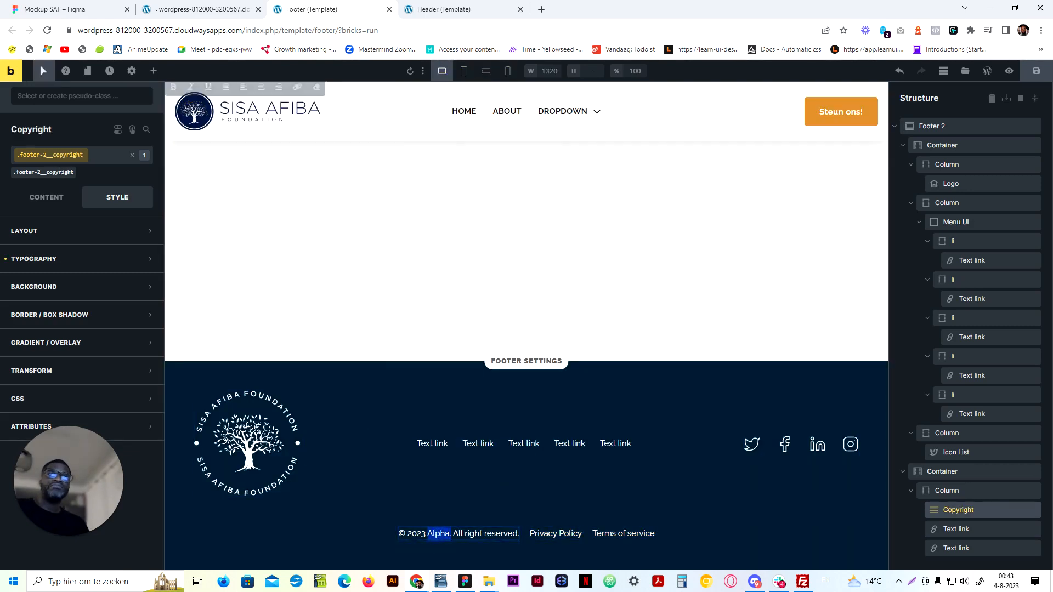
text(Sisa)
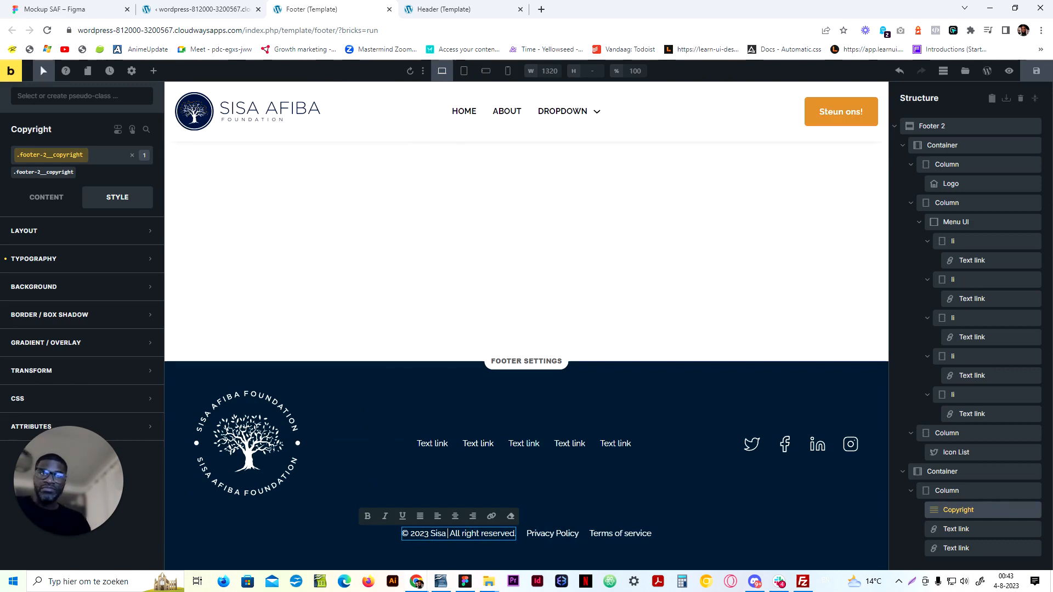
text( Afiba Foun)
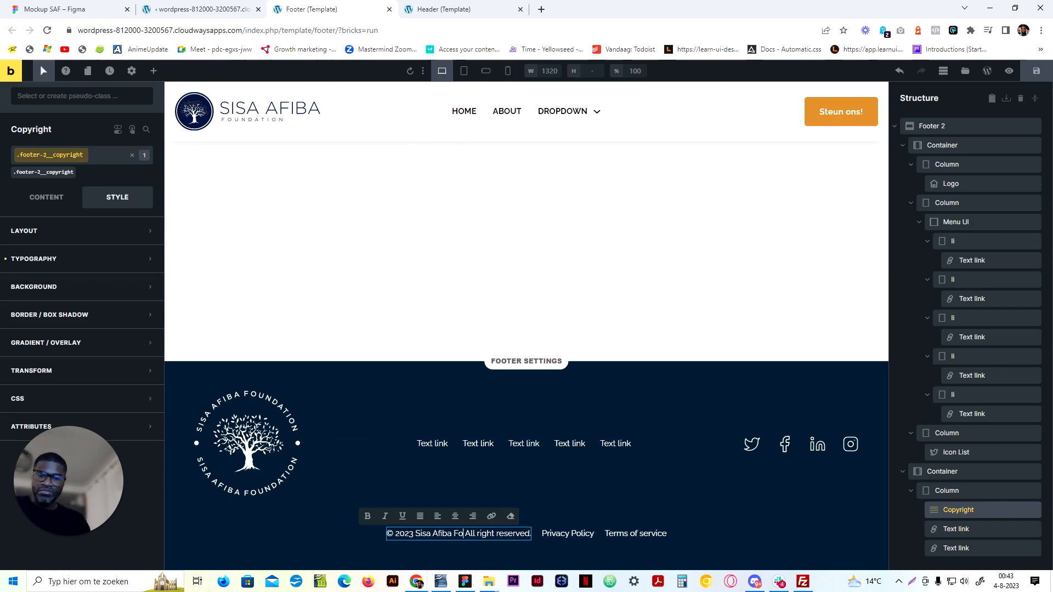
text(dation)
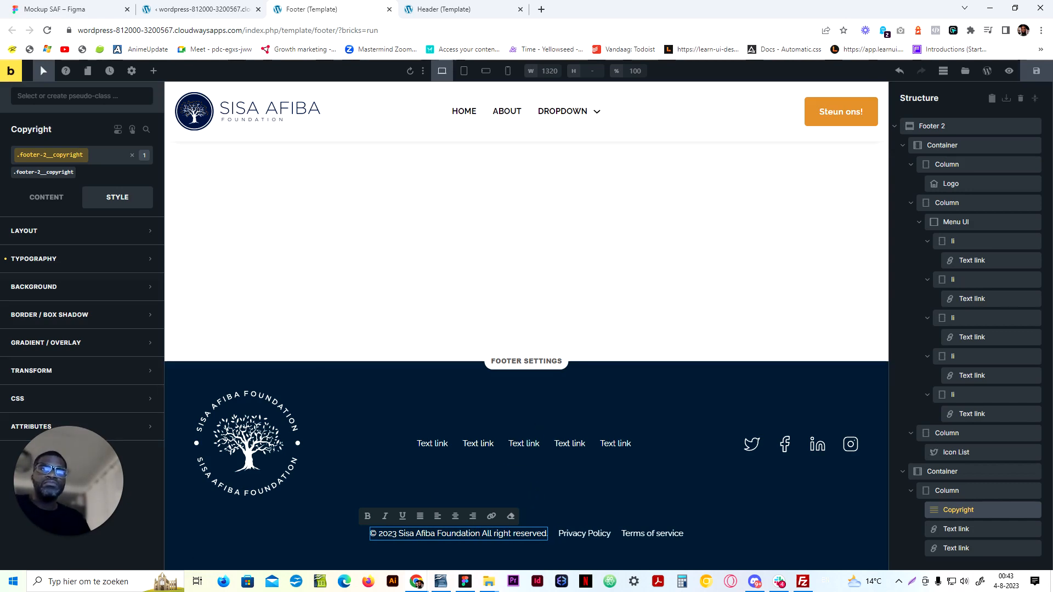
text(.)
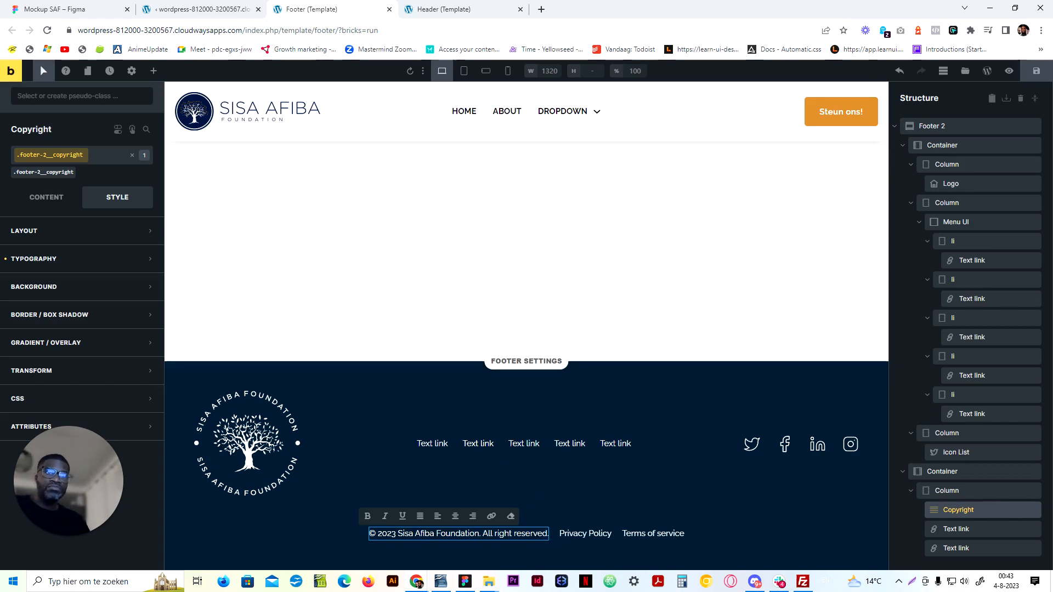
Replace the copyright line's "All right reserved." with "Alle rechten voorbehouden" and save the template
key(shift+End)
text(Al)
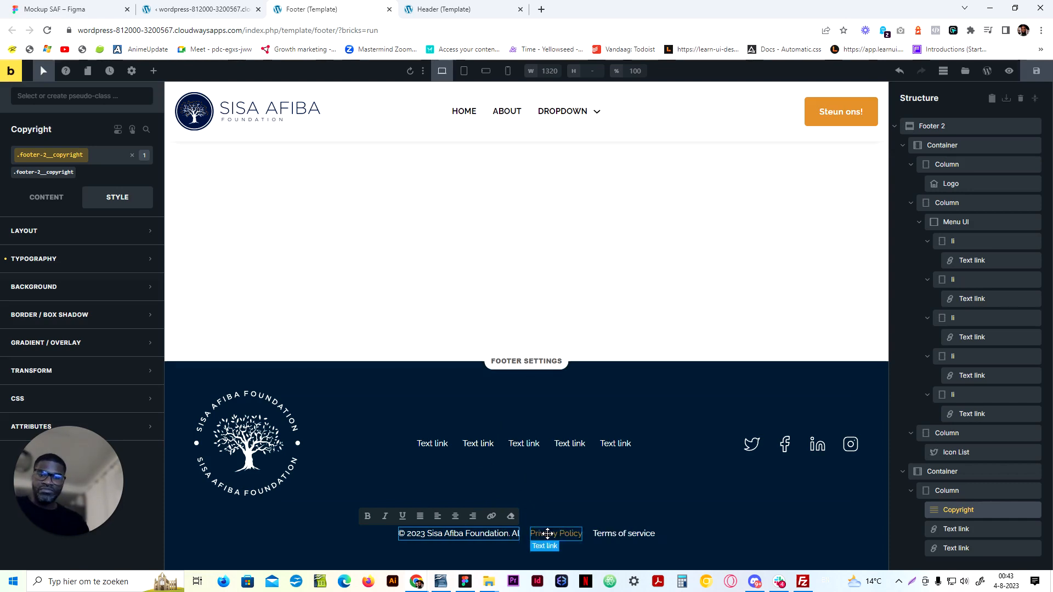
text(le rechten voorbehoud)
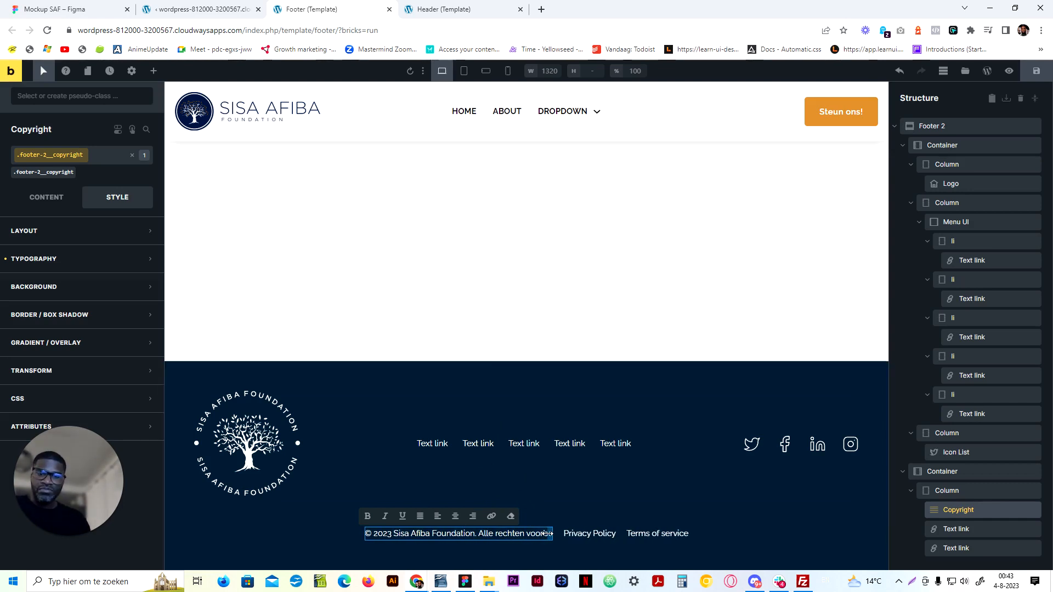
text(en)
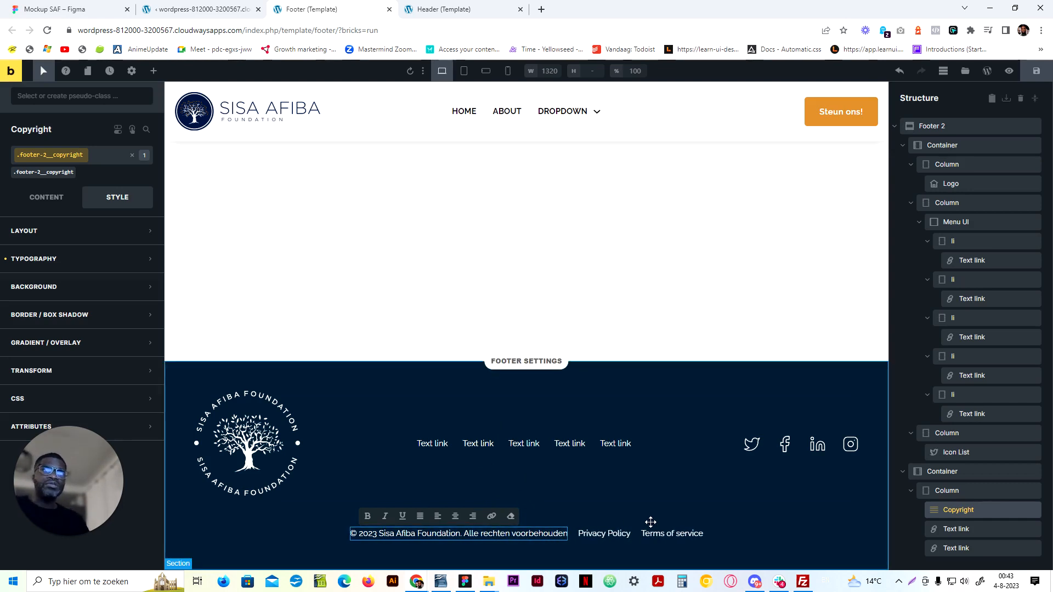
click(1036, 71)
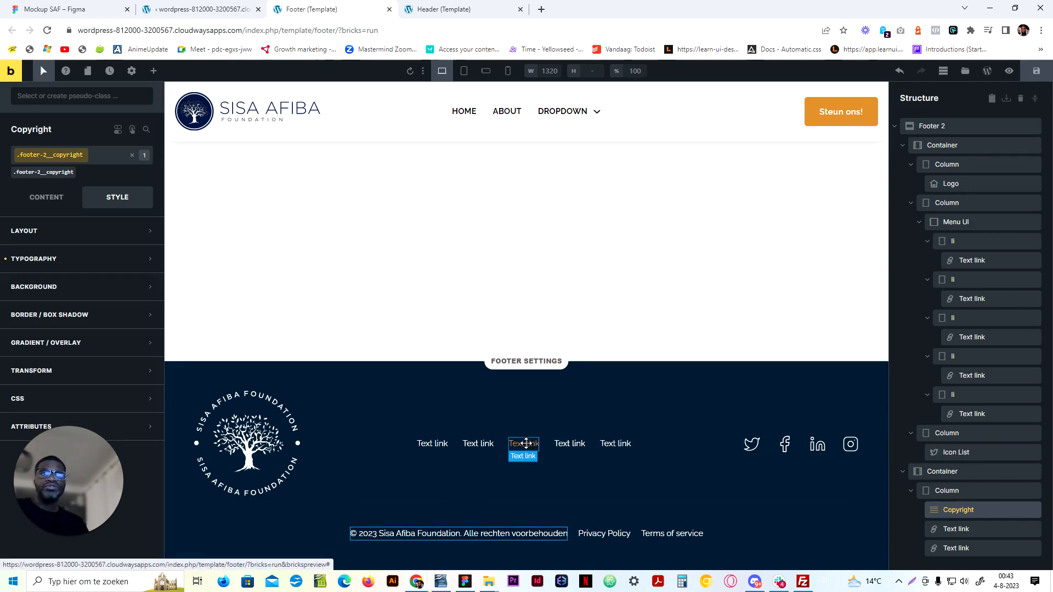
Change the text of the first footer menu link to "Home"
click(436, 444)
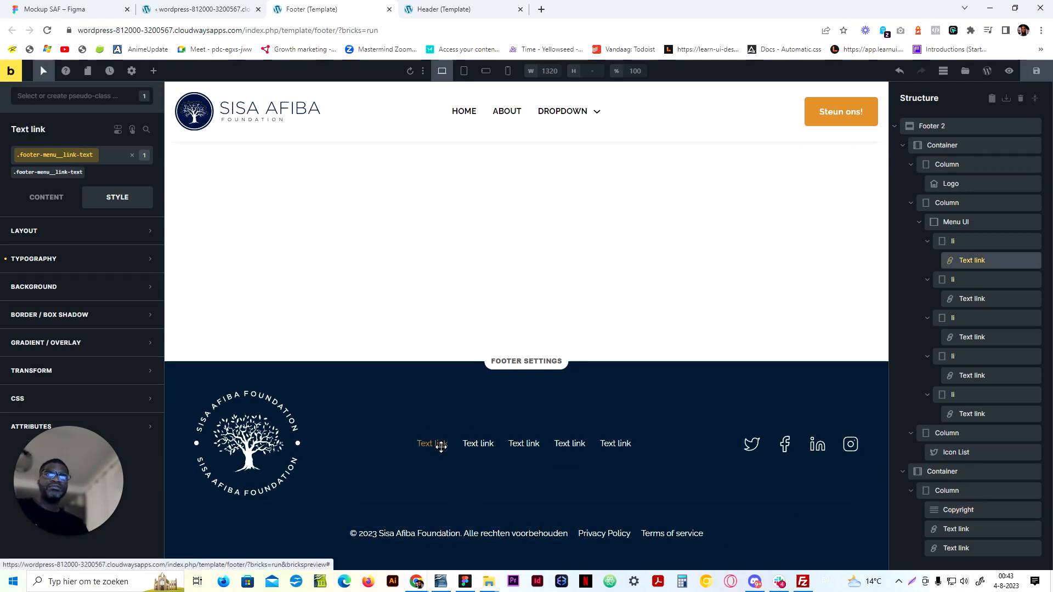
click(46, 197)
drag(44, 229, 1, 237)
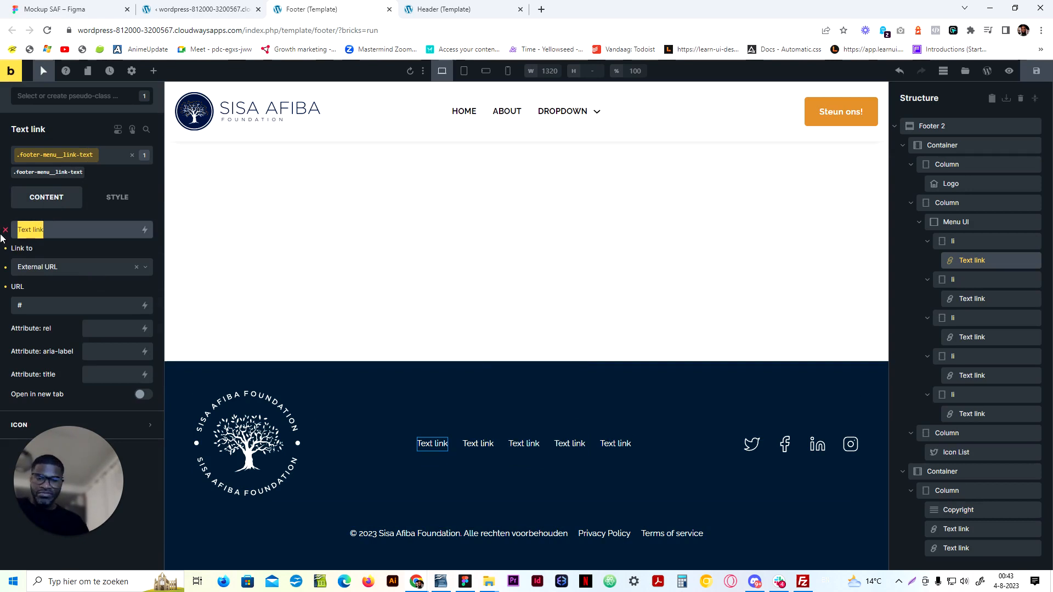
text(Home)
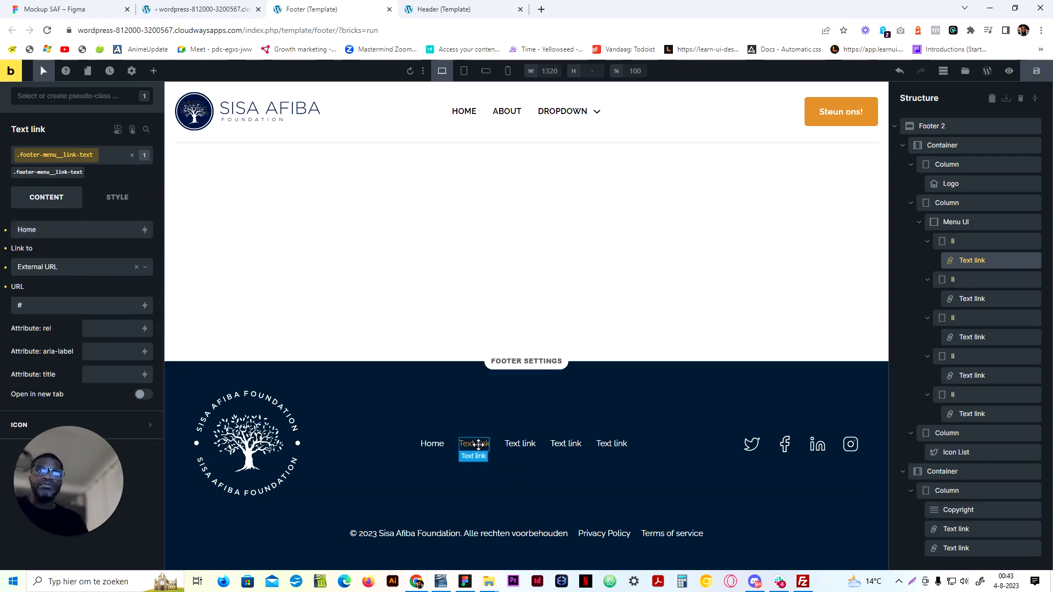
Change the text of the second footer menu link to "Projects"
click(473, 443)
key(ctrl+a)
text(P)
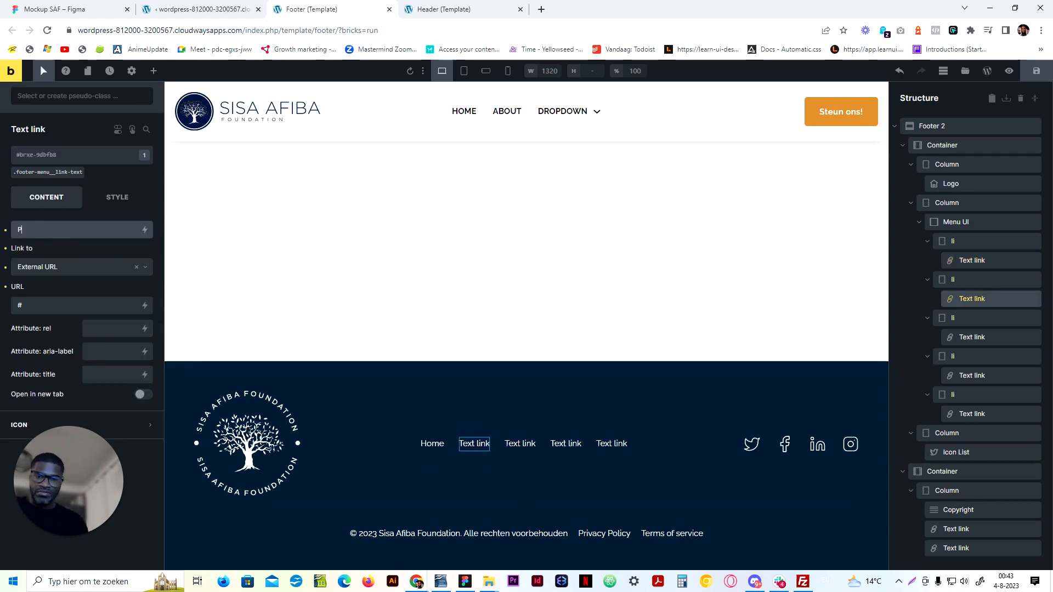
Change the text of the third footer menu link to "Sponsors" and the fourth to "Over ons"
click(520, 443)
key(ctrl+a)
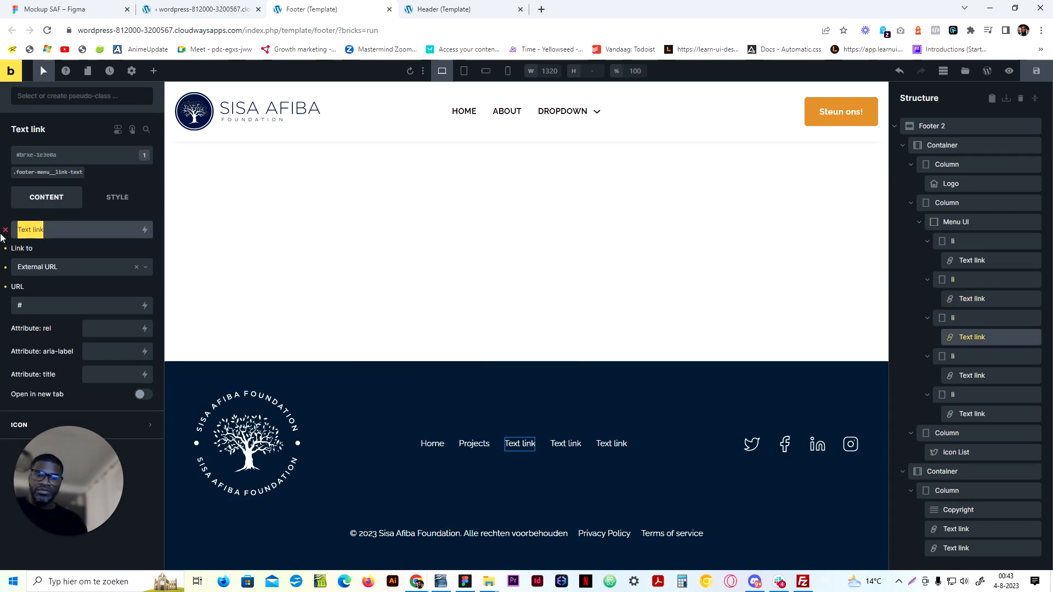
text(Sponsors)
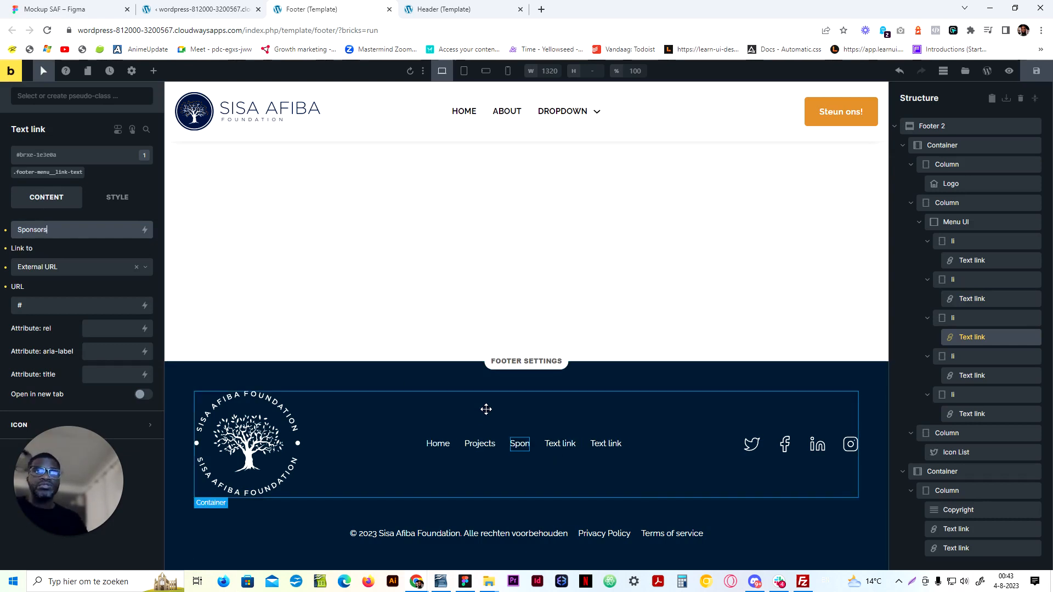
click(568, 443)
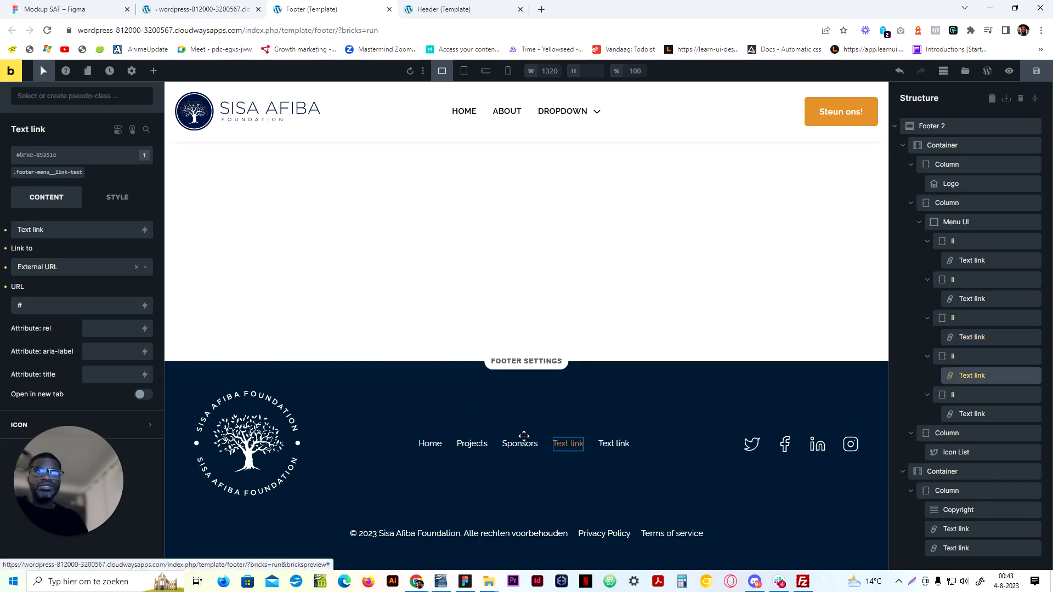
drag(50, 230, 2, 237)
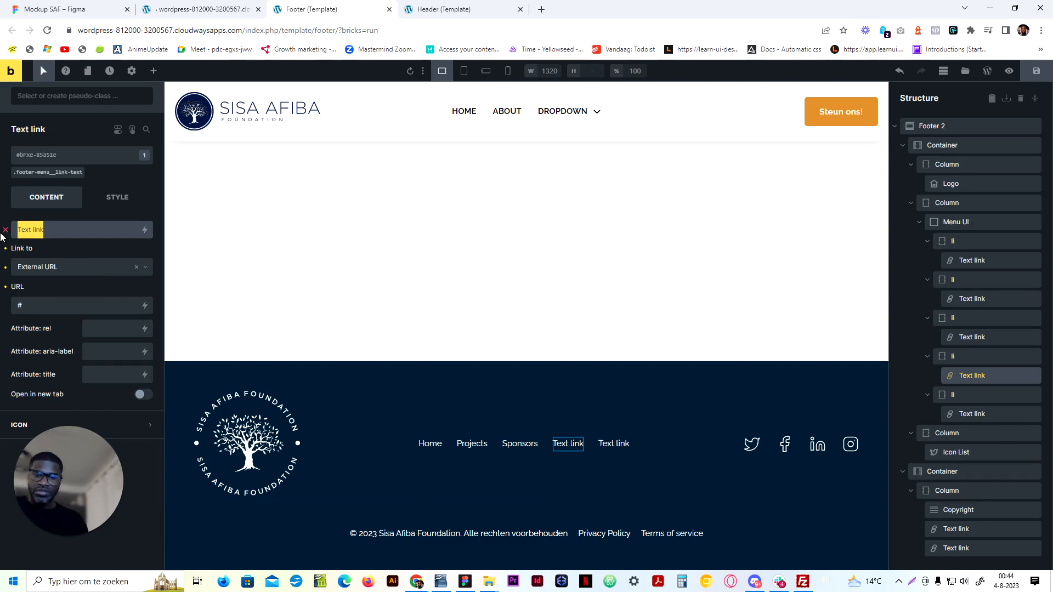
text(Over ons)
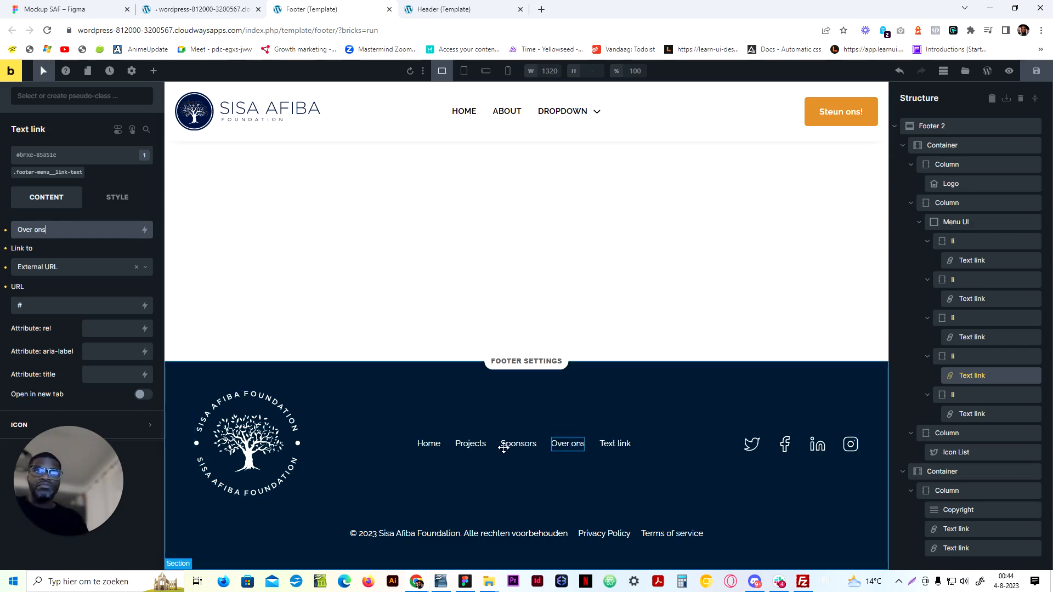
Change the text of the second footer menu link to "Projecten"
click(471, 443)
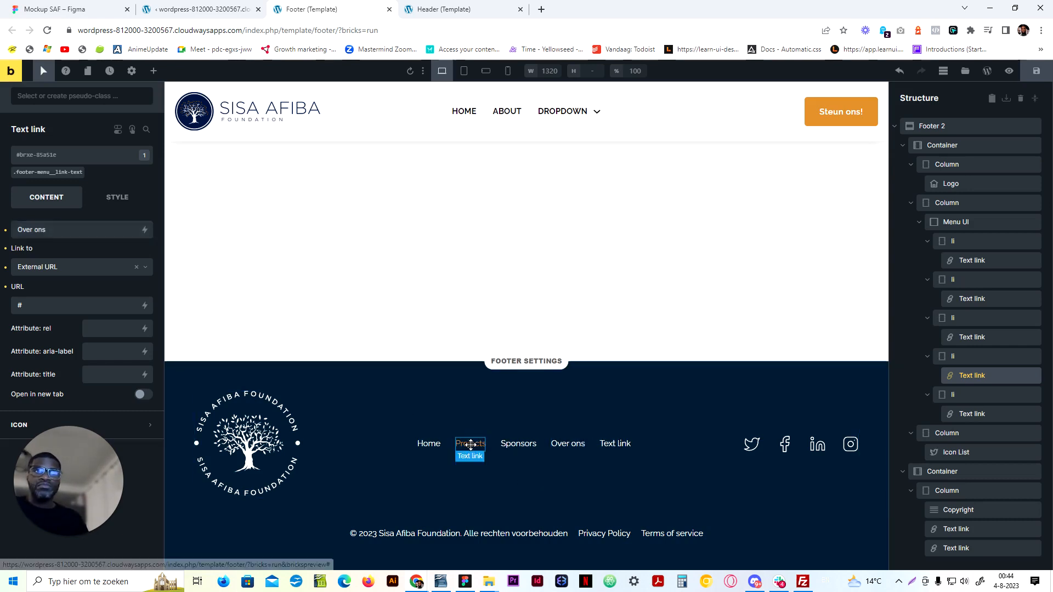
click(30, 230)
key(BackSpace)
text(en)
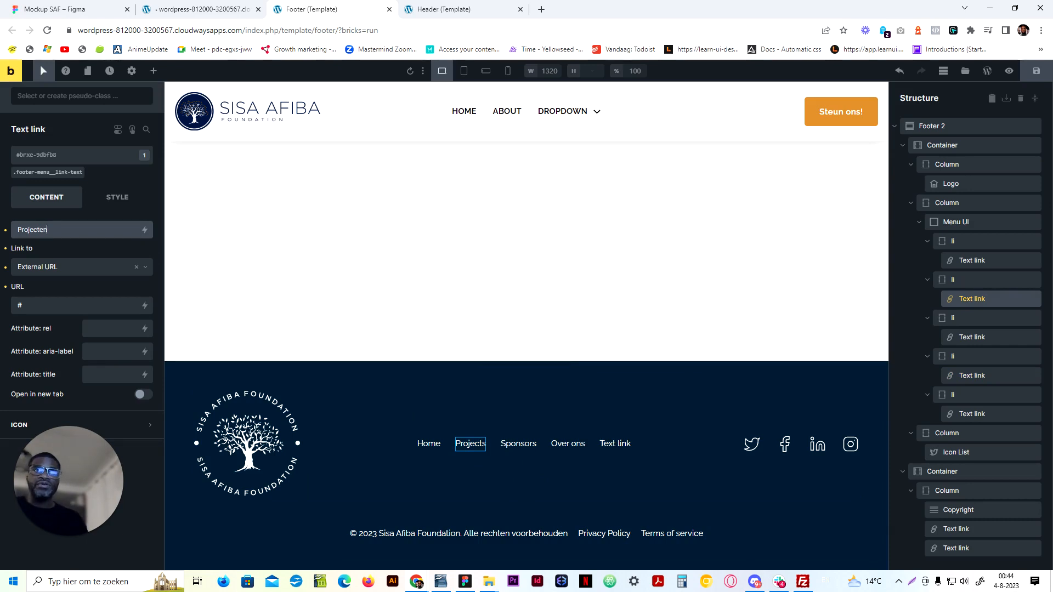
Change the text of the fifth footer menu link to "Doneren"
click(617, 443)
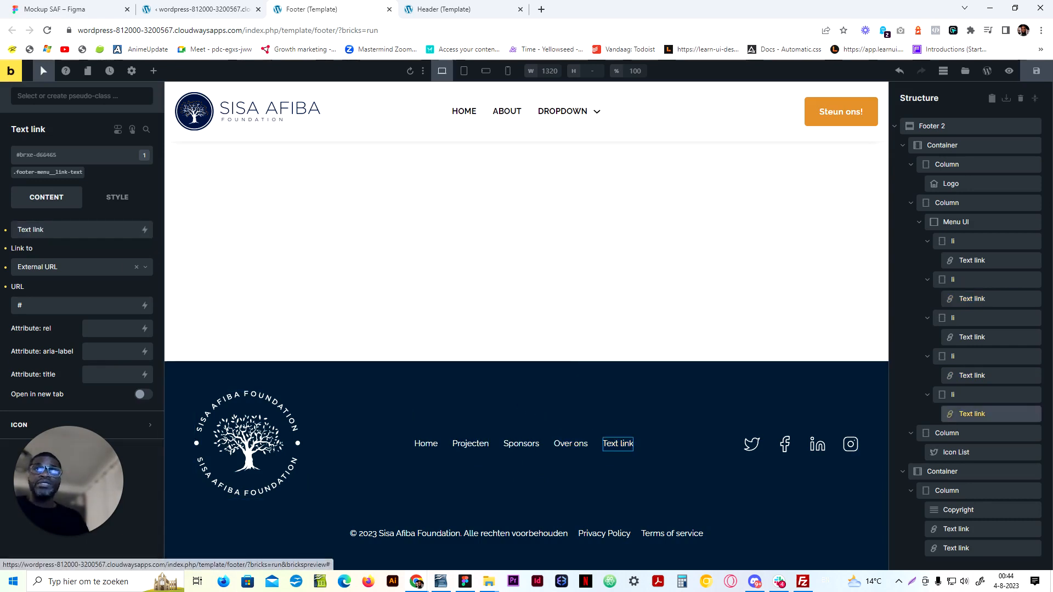
key(ctrl+a)
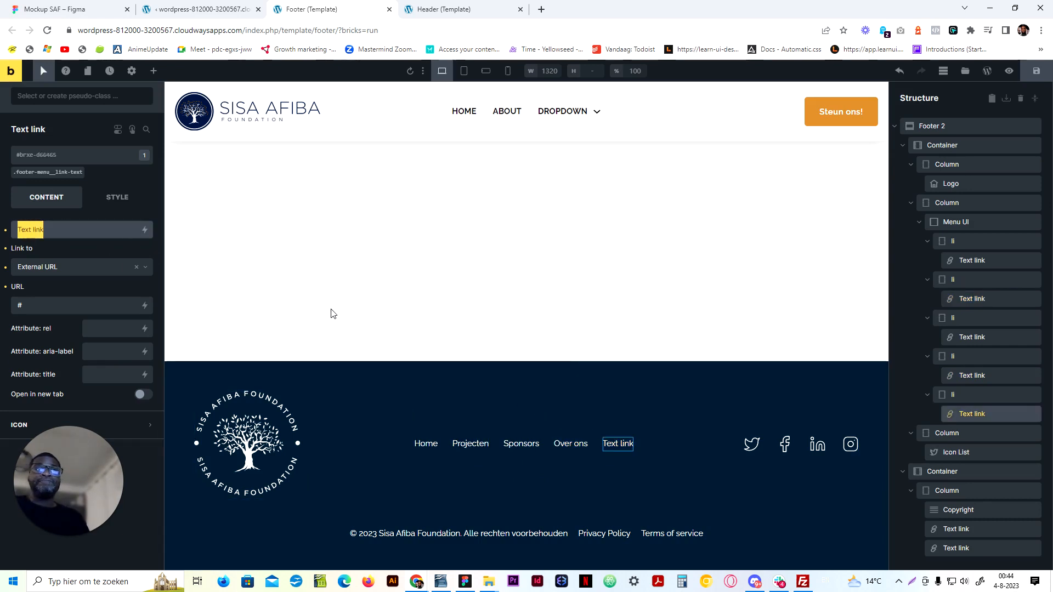
text(o)
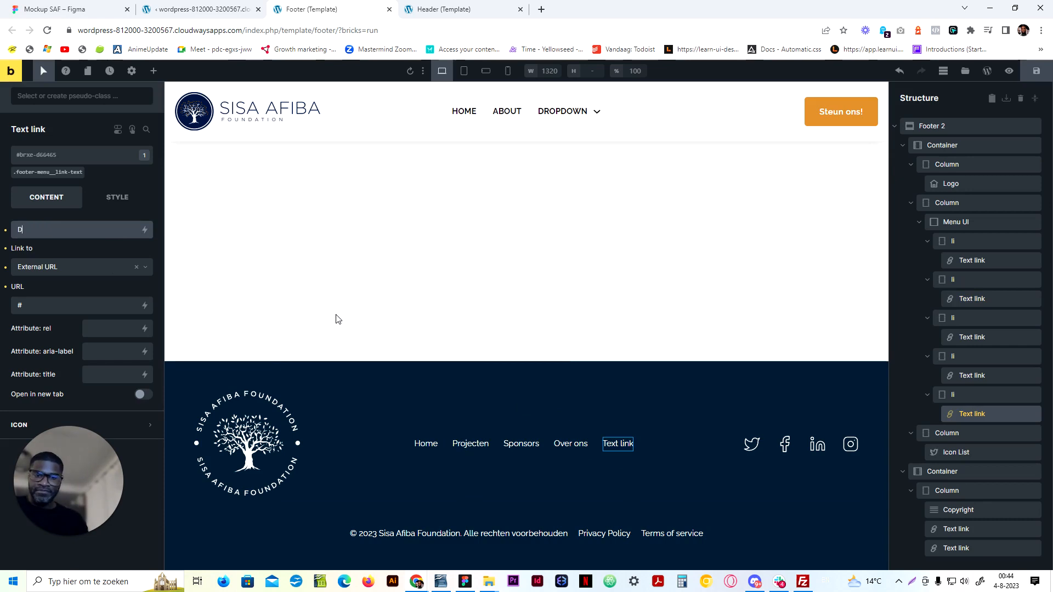
text(oneren)
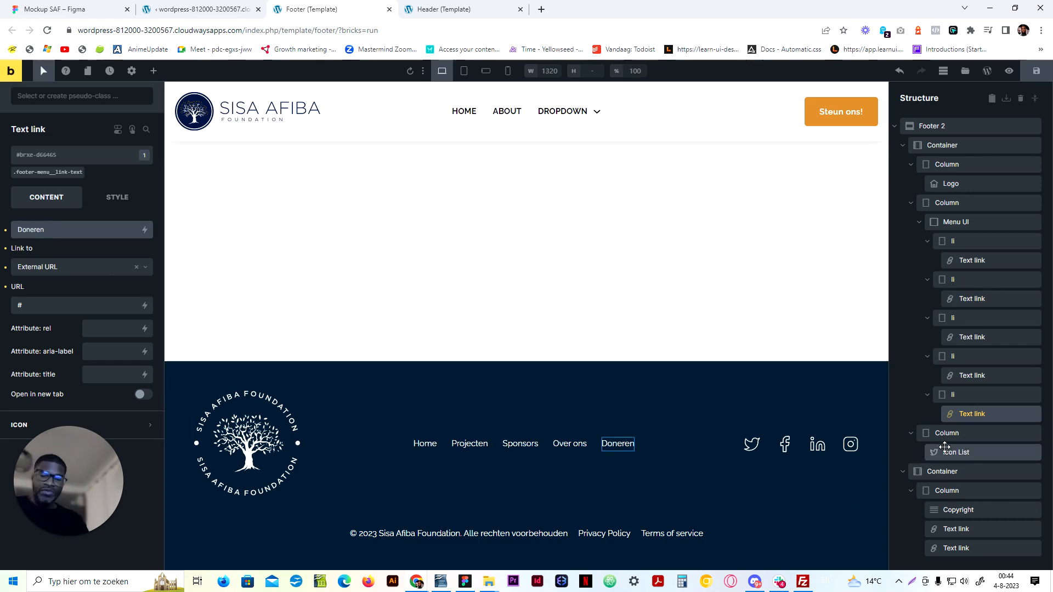
Duplicate the last list item of the footer menu and change the copy's link text to "Contact"
click(985, 396)
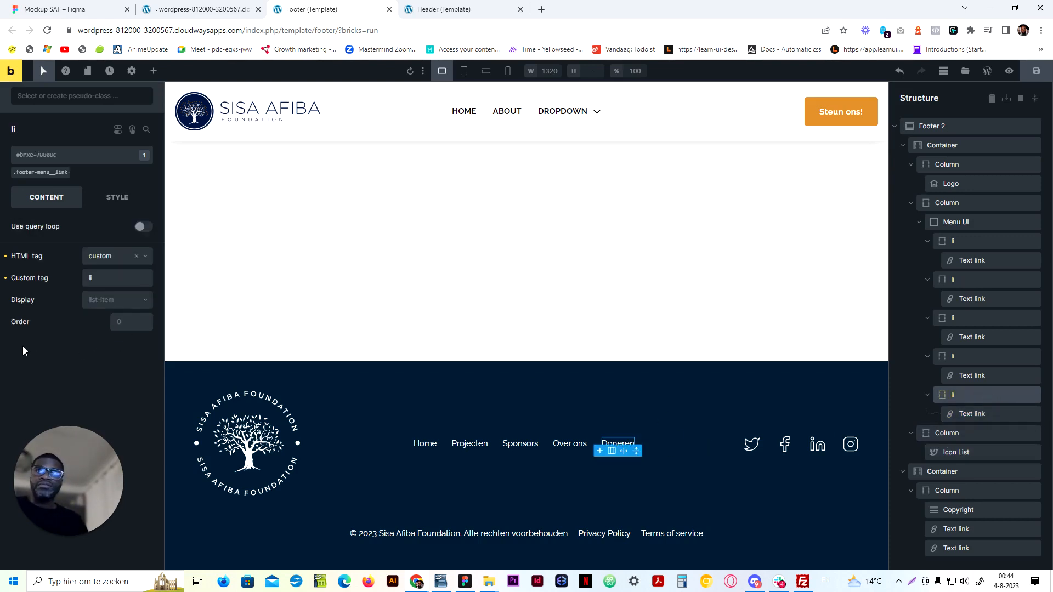
right_click(963, 397)
click(968, 404)
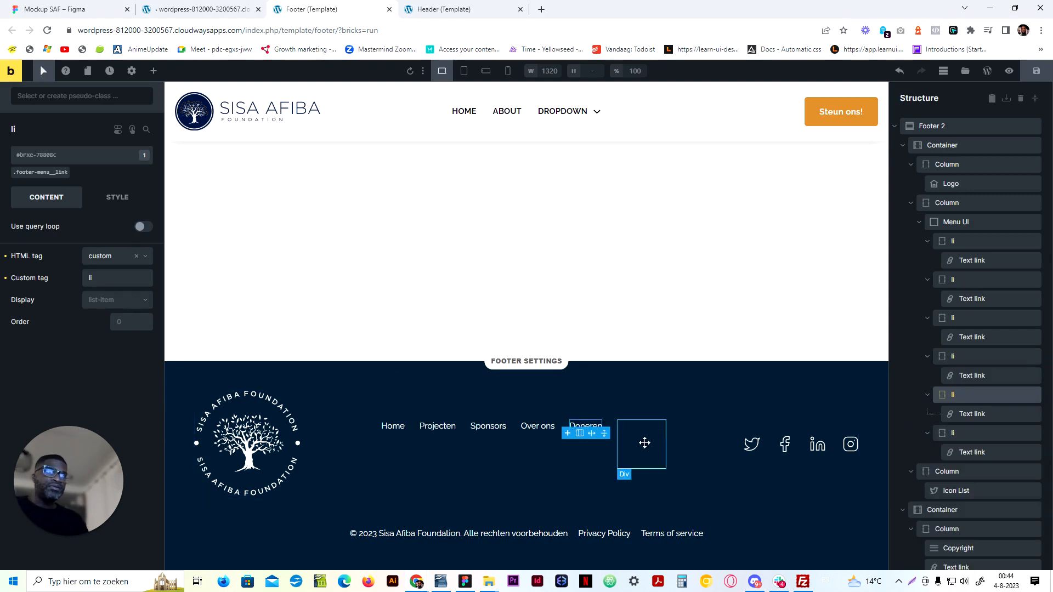
click(642, 444)
drag(47, 229, 2, 230)
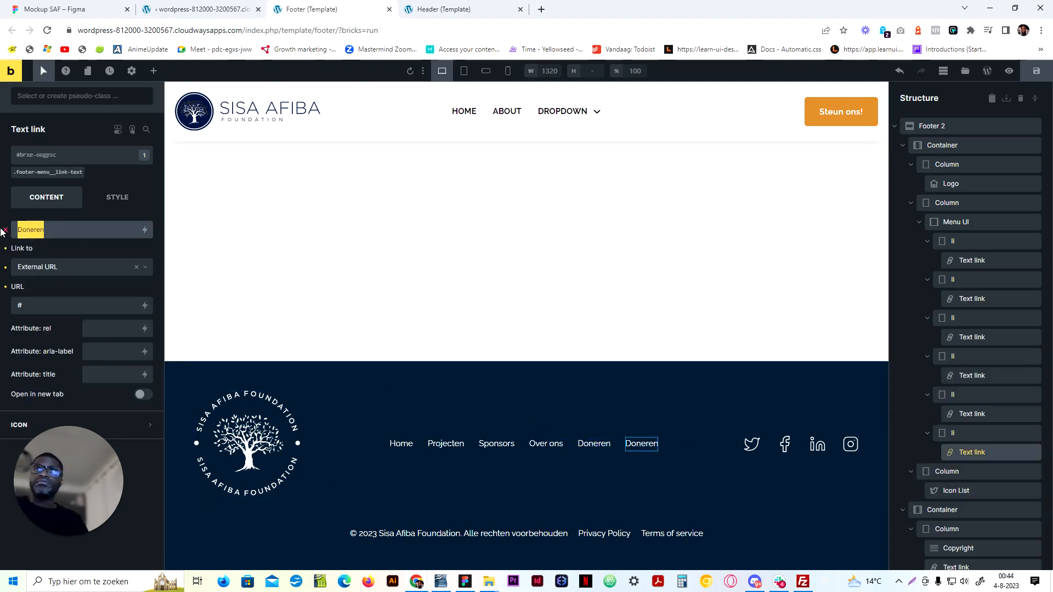
text(Contact)
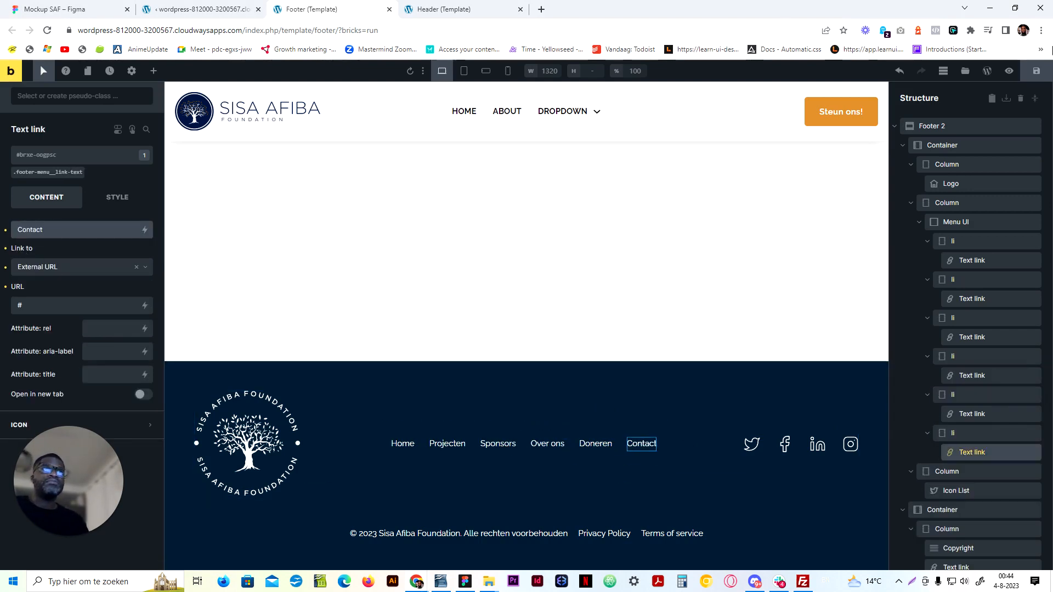
Save the footer template and preview it at the mobile landscape and mobile portrait breakpoints, returning to desktop
click(1037, 71)
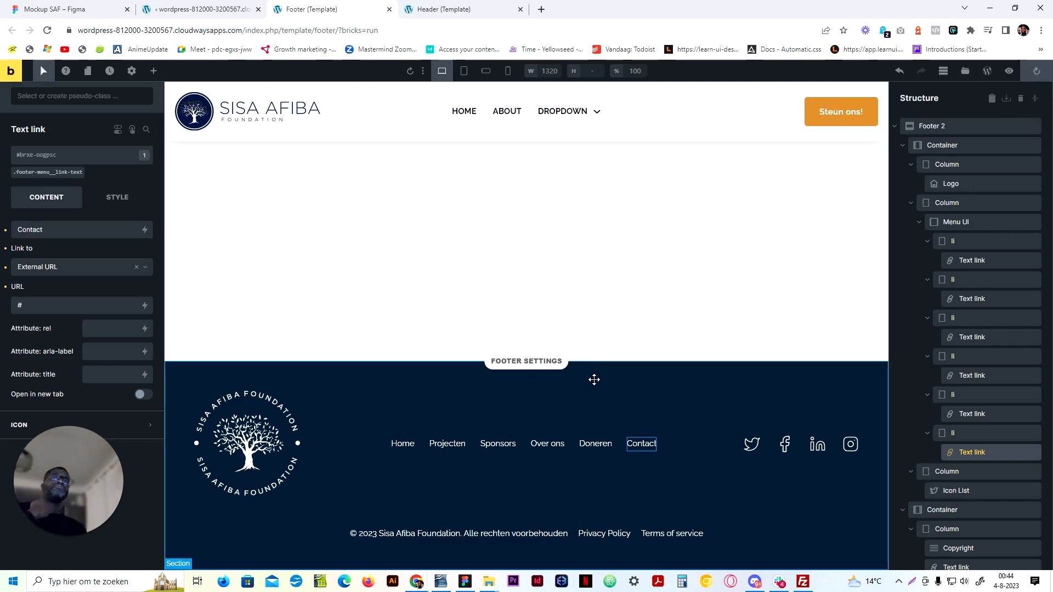
click(486, 70)
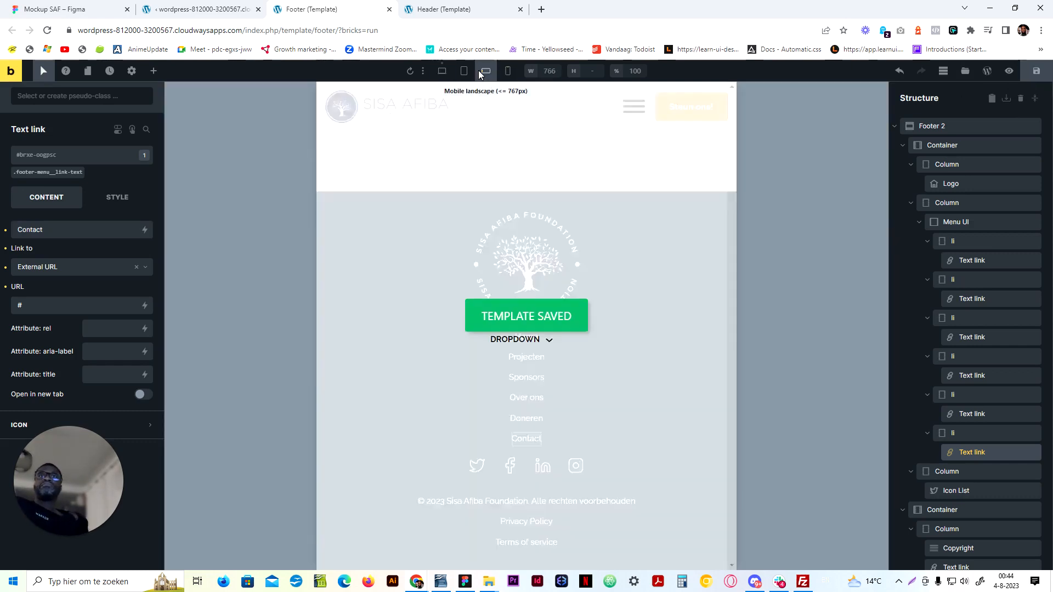
click(508, 70)
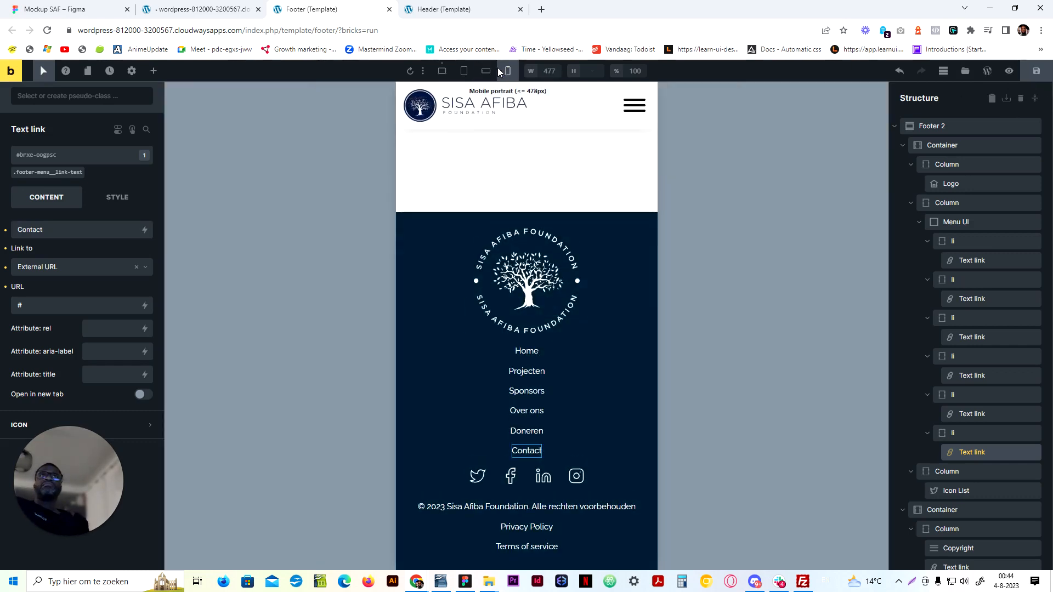
click(442, 71)
Set tree-SAF-on-blue.svg from the media library as the background image of the Footer 2 section
click(329, 385)
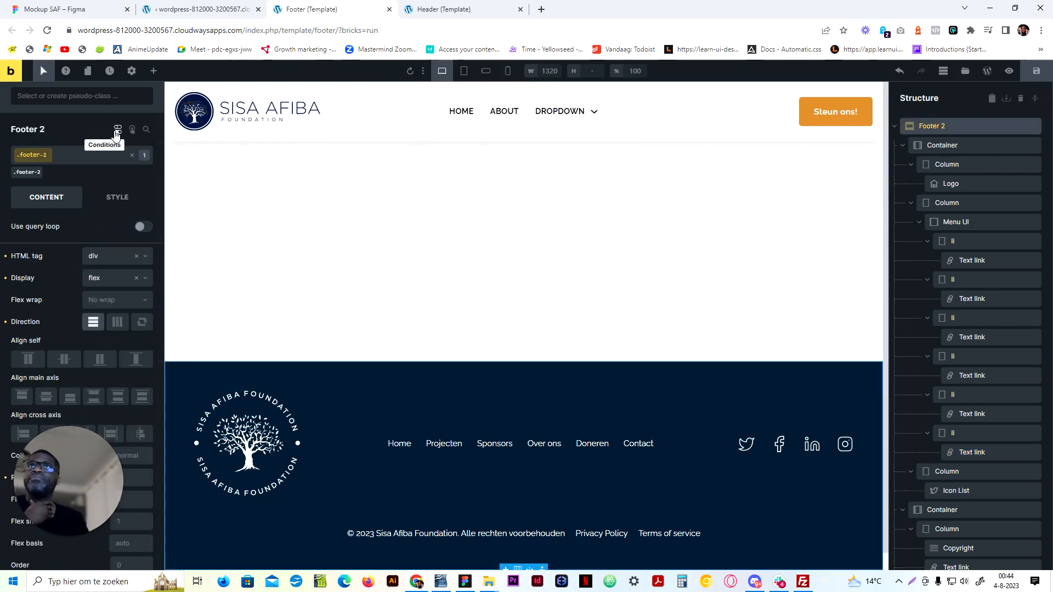
click(117, 197)
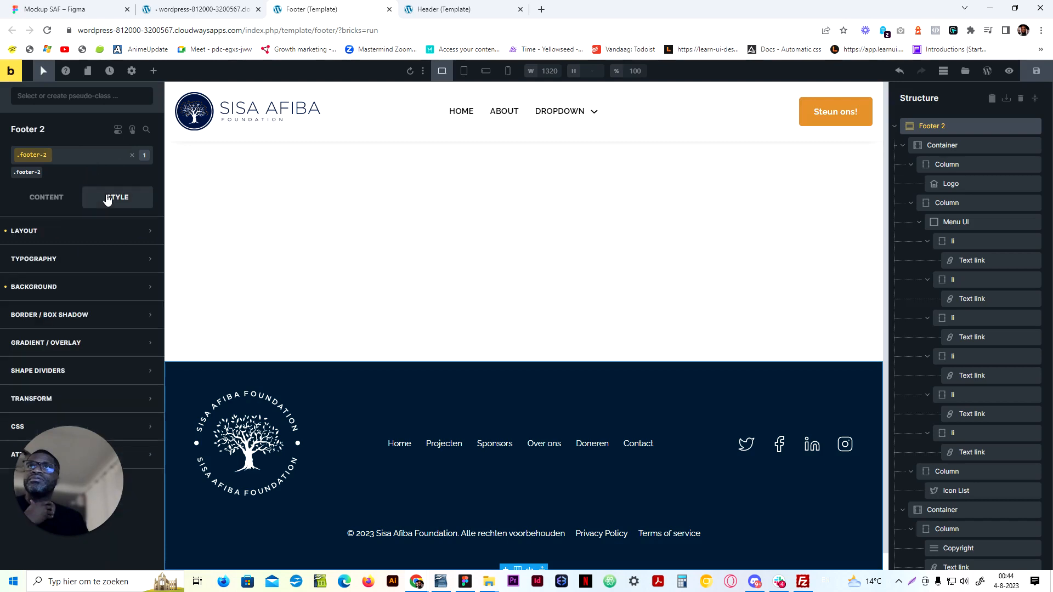
click(110, 285)
scroll(107, 356, down, 2)
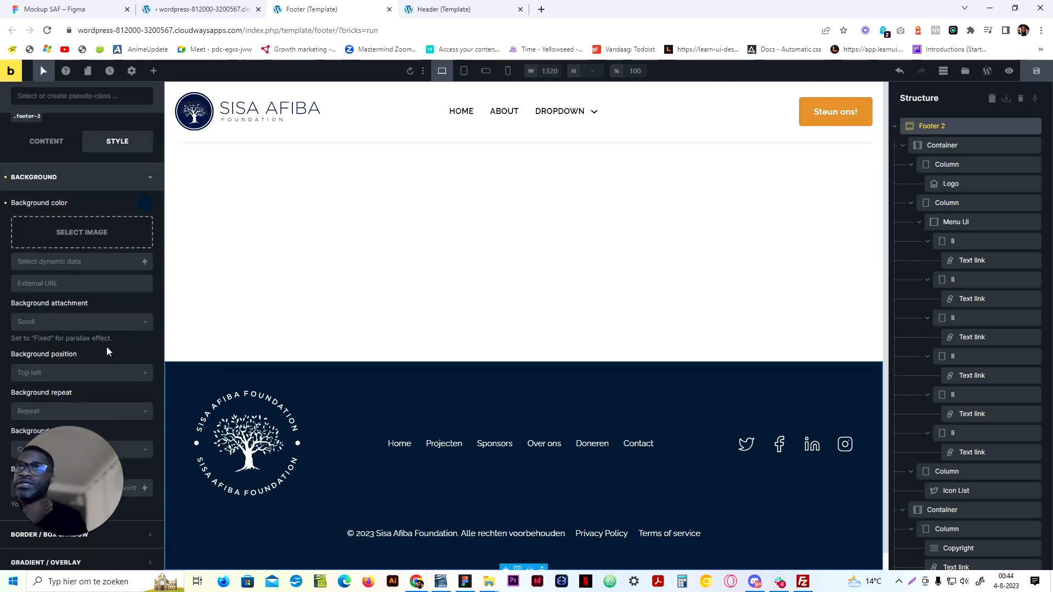
click(107, 240)
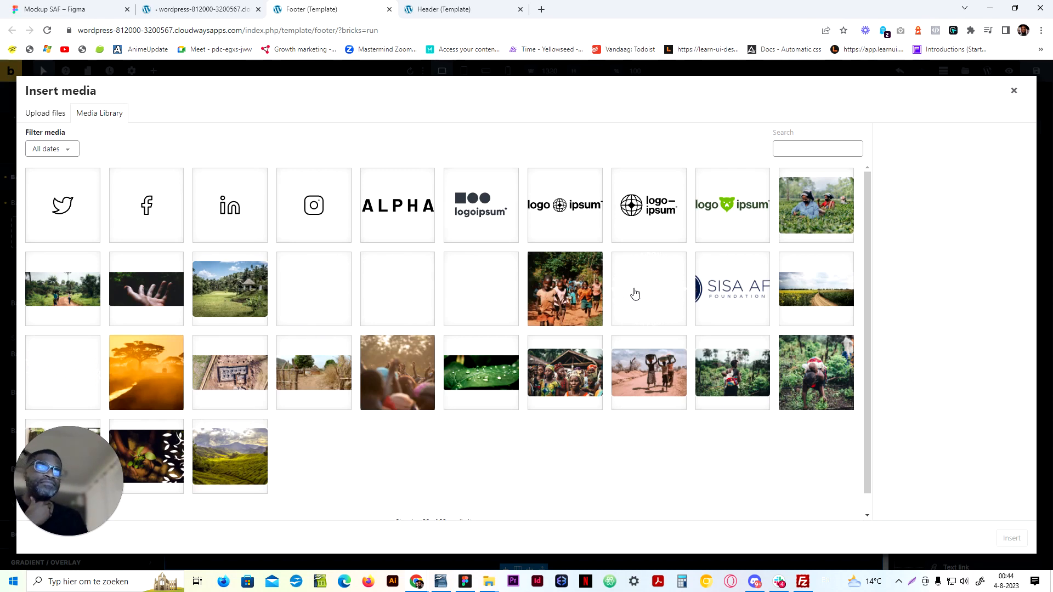
click(477, 298)
click(409, 301)
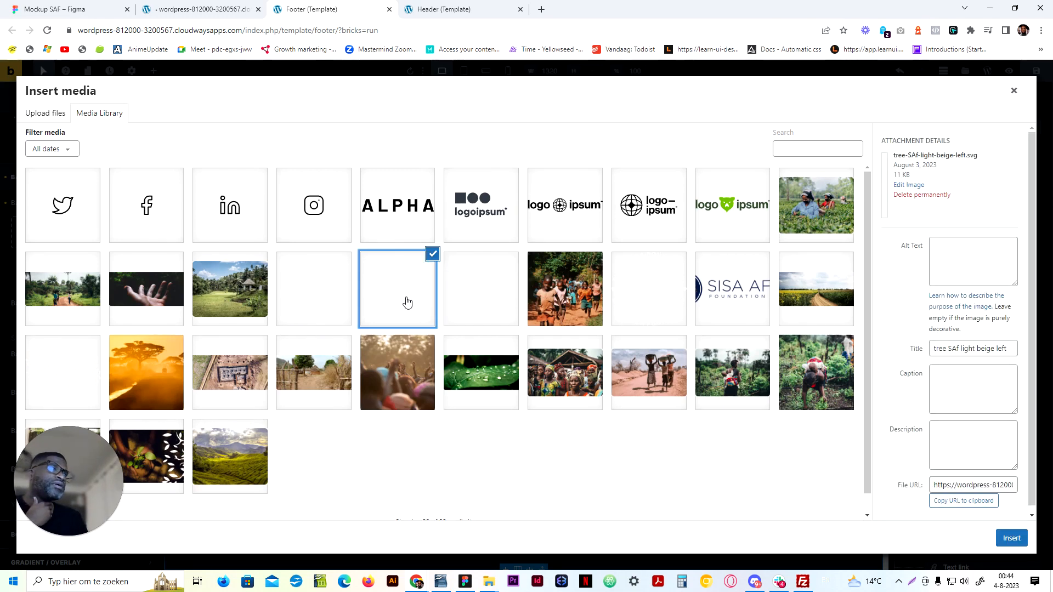
click(333, 296)
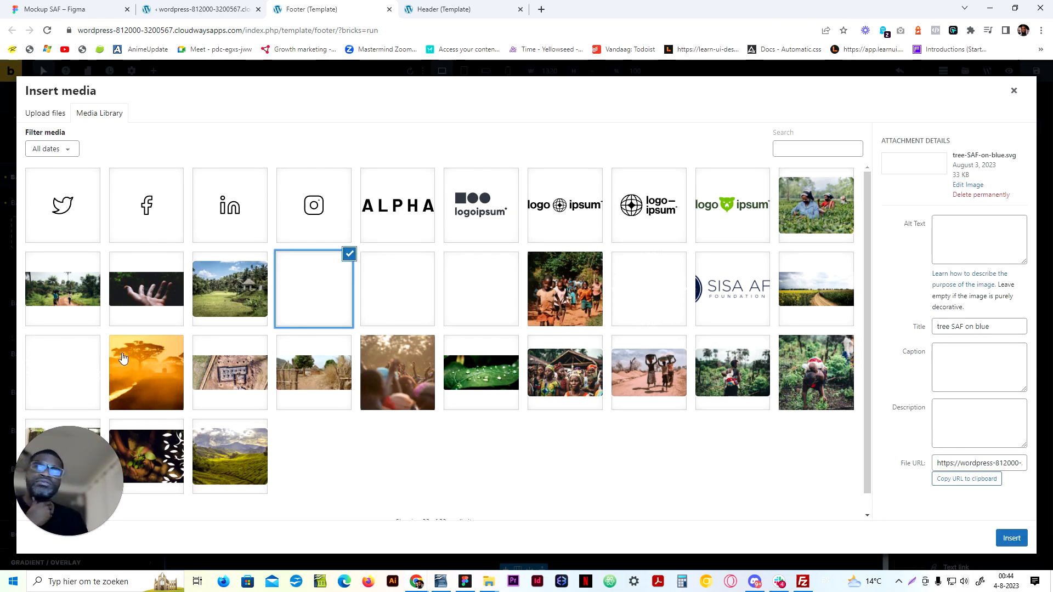
click(60, 369)
click(335, 288)
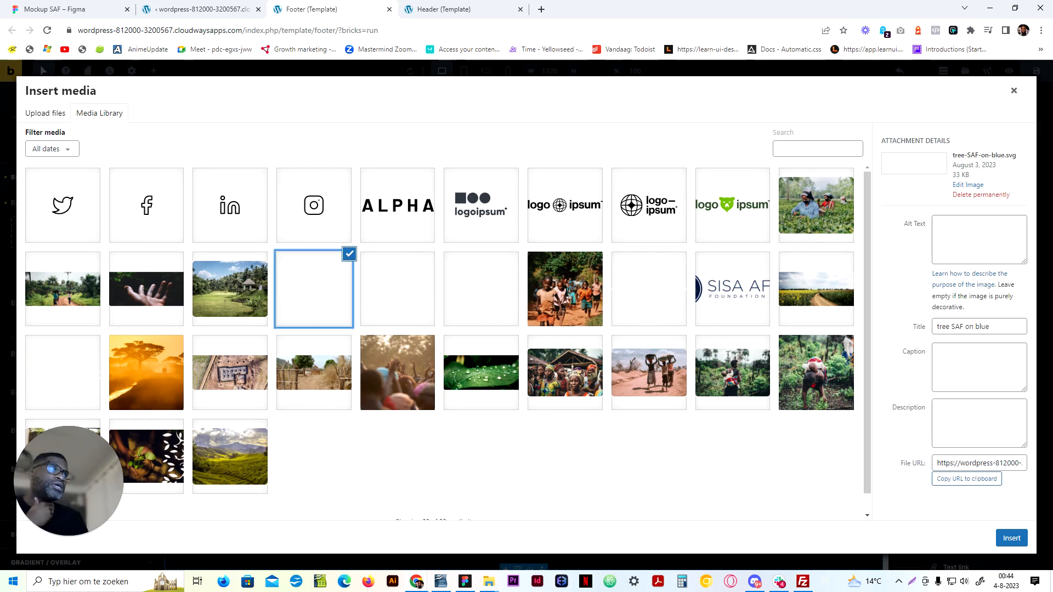
click(1010, 540)
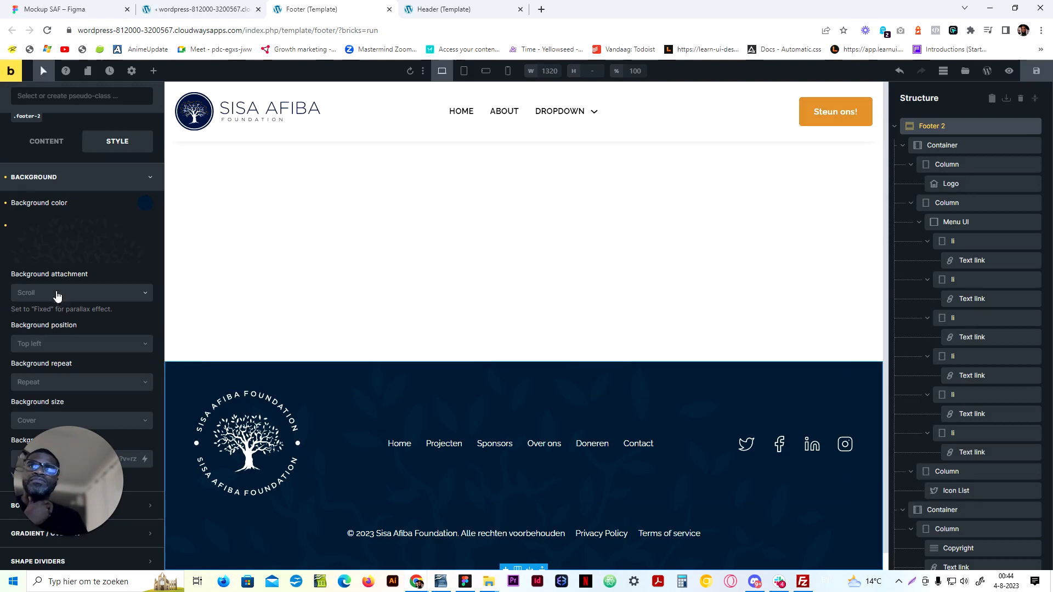
Give the footer's background image the alt text "tree SAF on blue", copied from its title, and insert it again
click(73, 239)
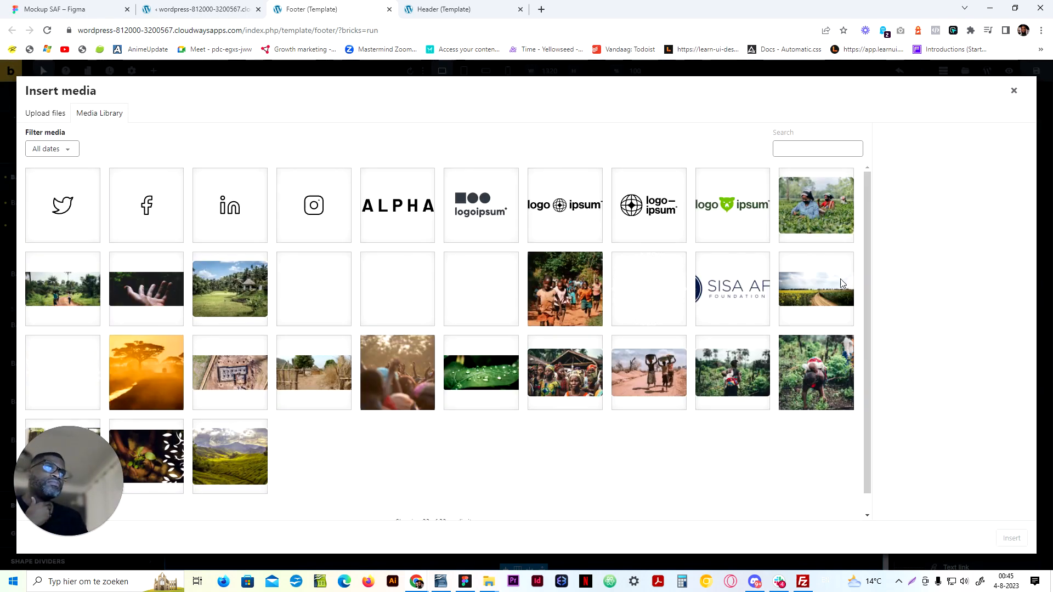
click(301, 285)
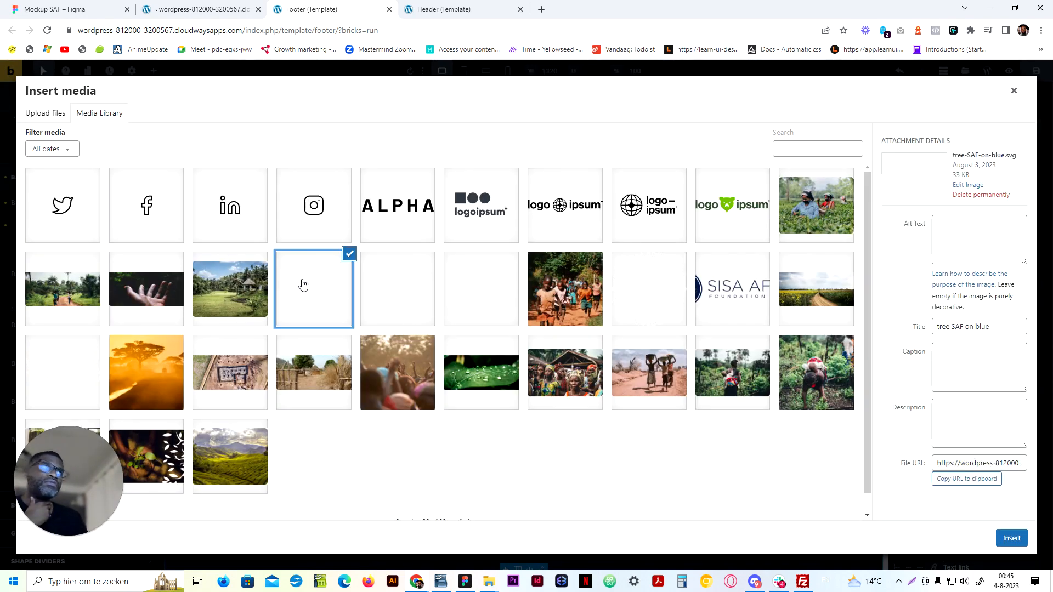
triple_click(988, 328)
key(ctrl+c)
click(979, 240)
key(ctrl+v)
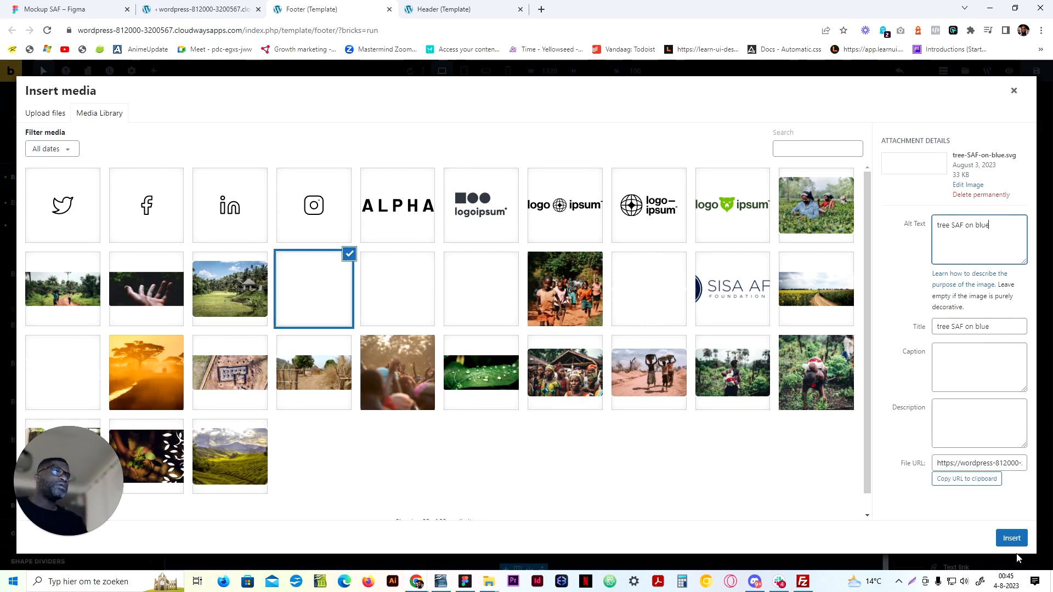
click(1012, 538)
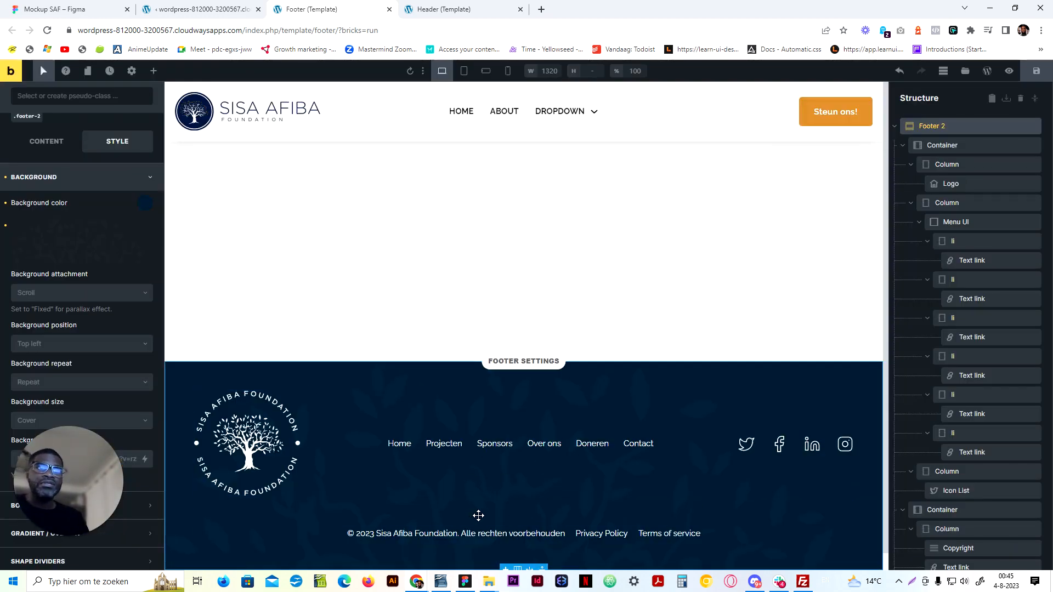
Check the footer design in the Figma mockup and set the Footer 2 background position to Bottom center
key(ctrl+1)
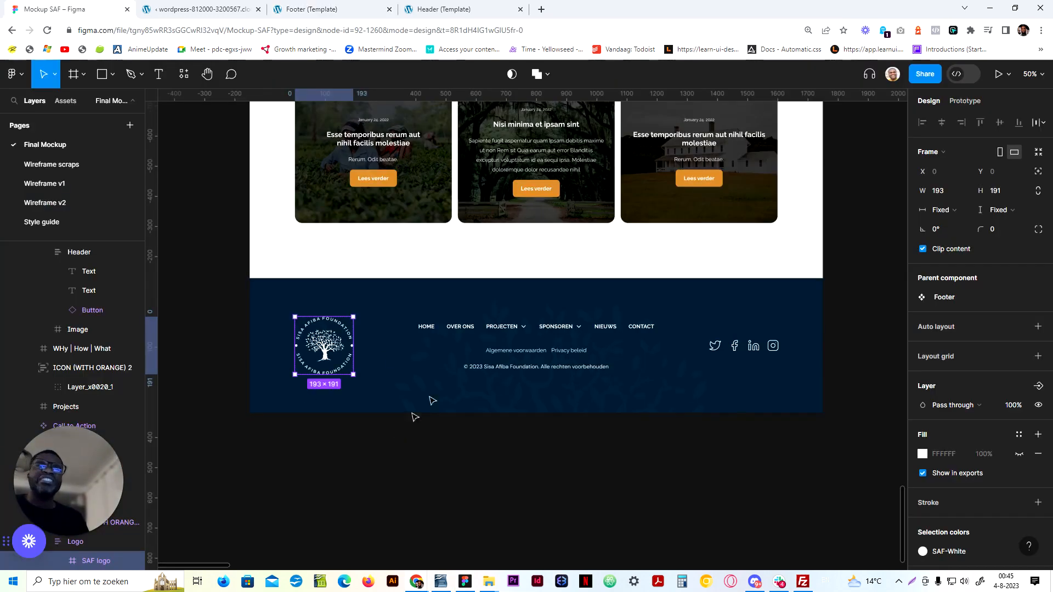
click(238, 7)
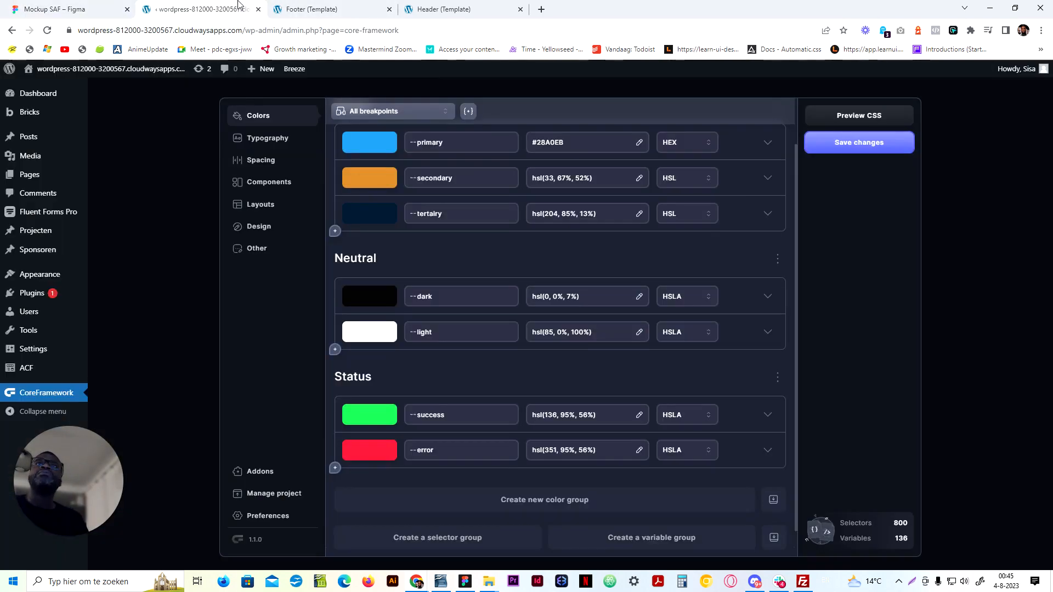
click(312, 9)
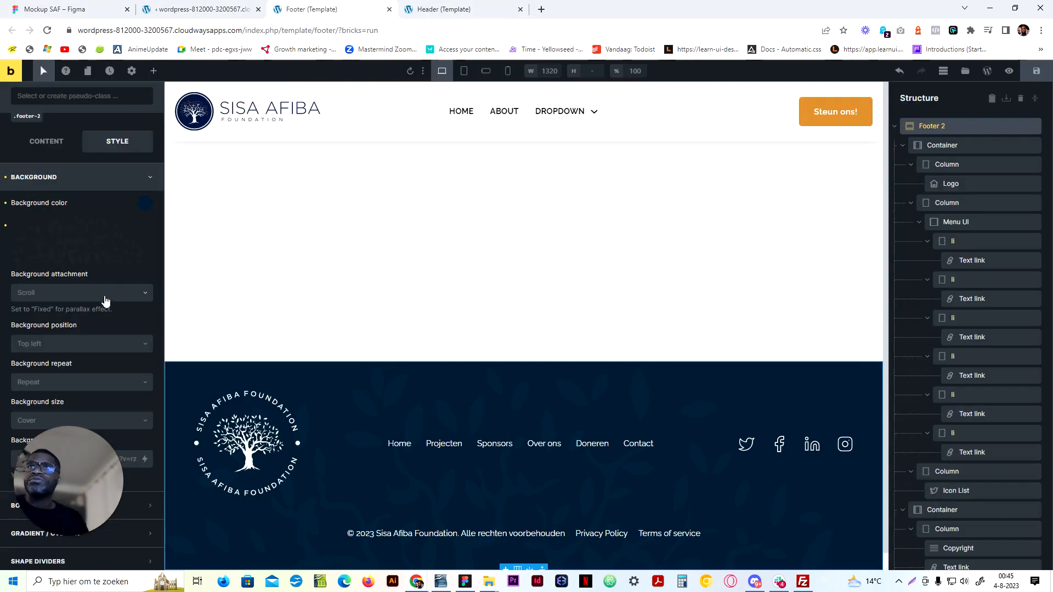
scroll(106, 301, down, 2)
click(103, 255)
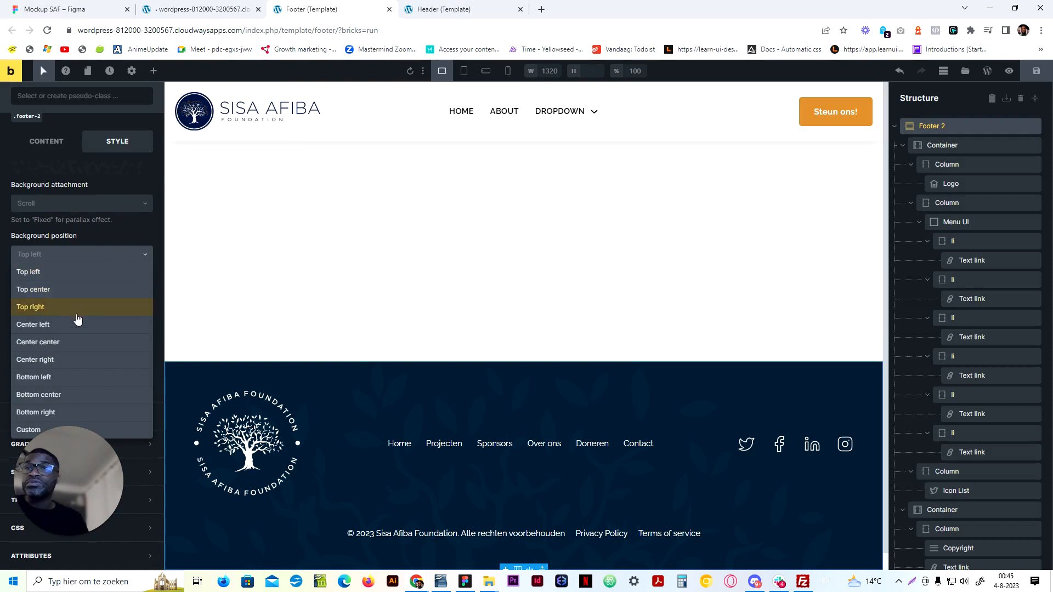
click(79, 399)
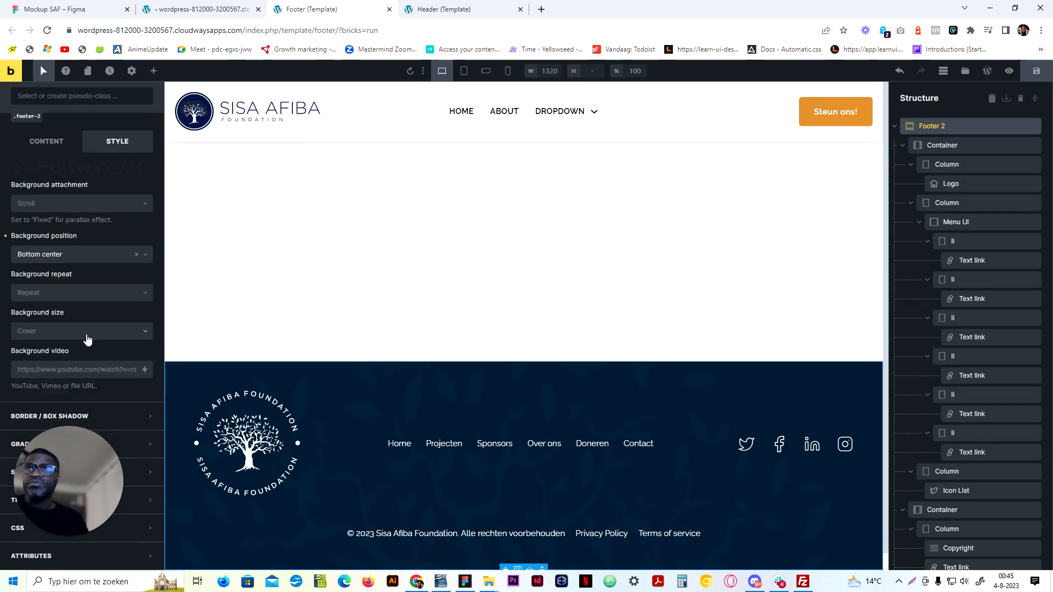
Set the Footer 2 background image to position Top center, No repeat and size Contain
click(98, 254)
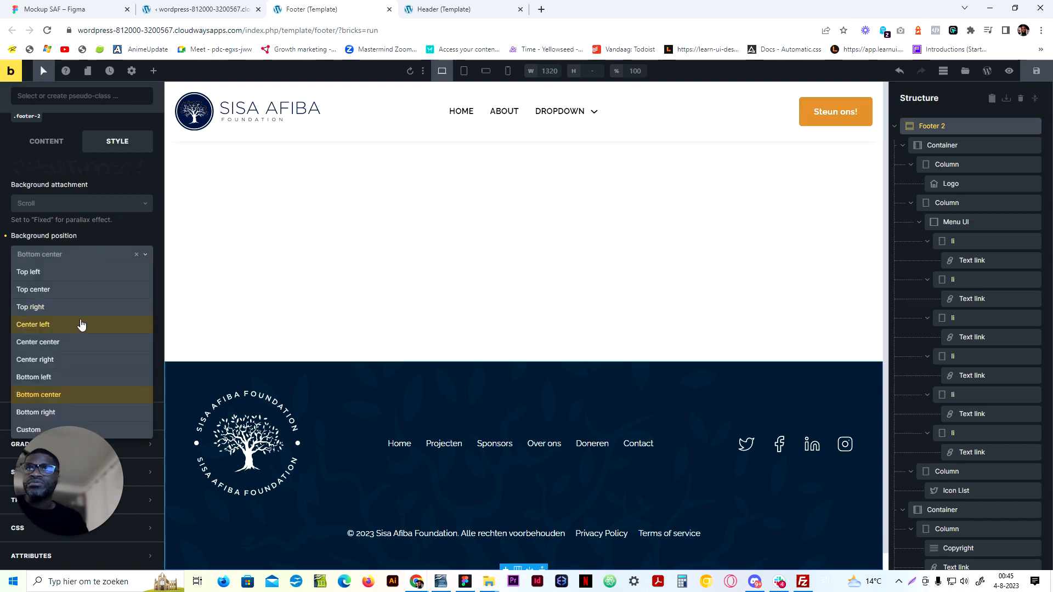
click(95, 290)
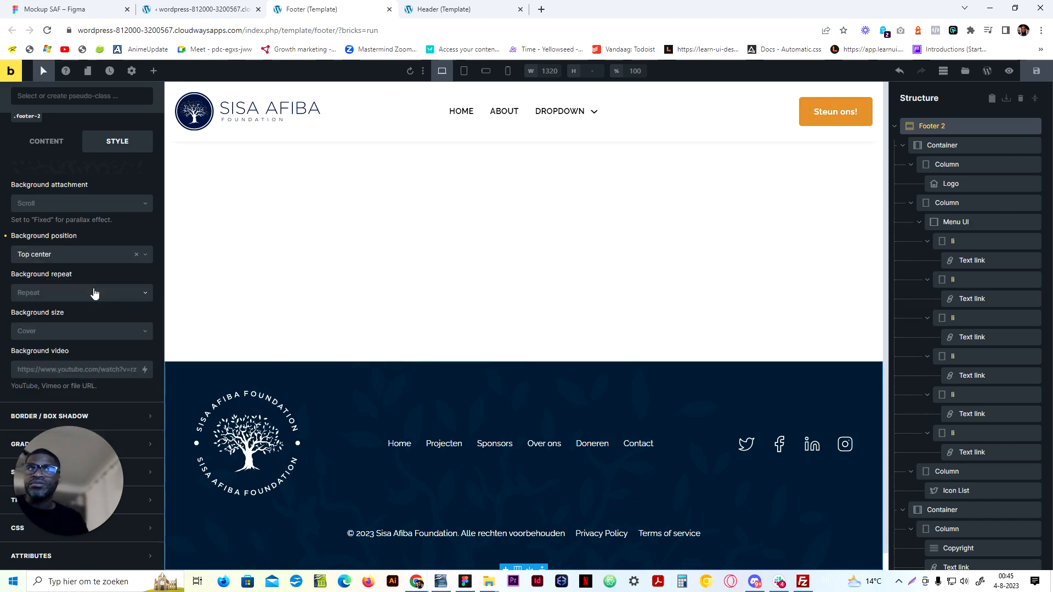
click(102, 292)
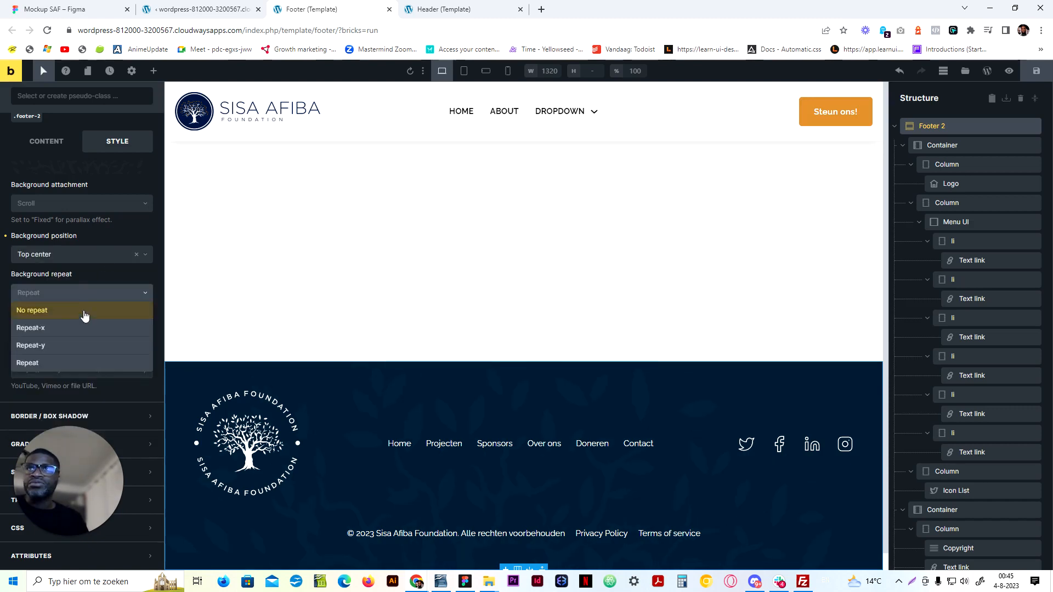
click(83, 311)
click(82, 331)
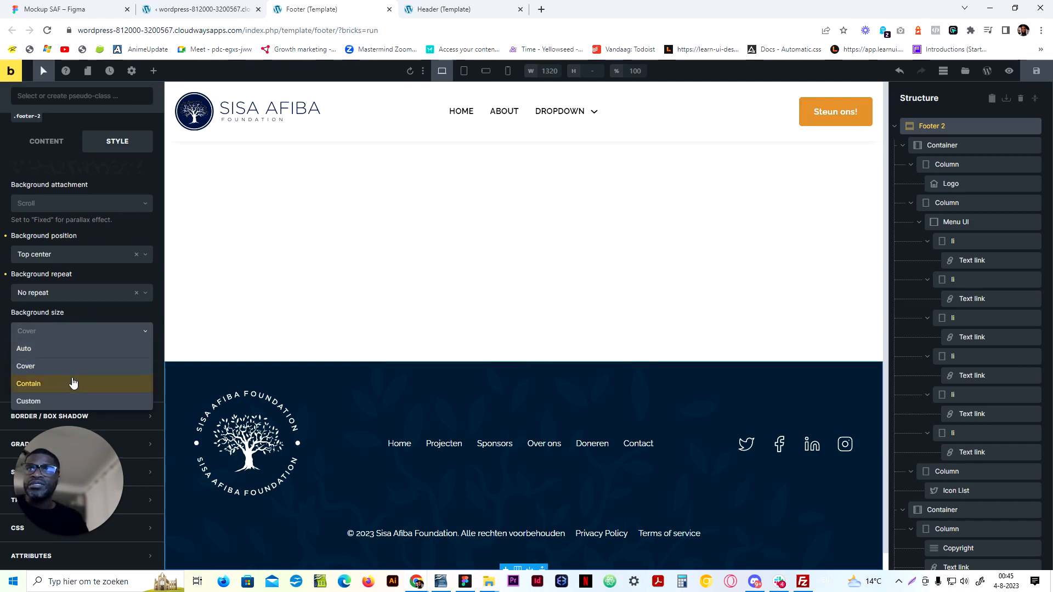
click(73, 383)
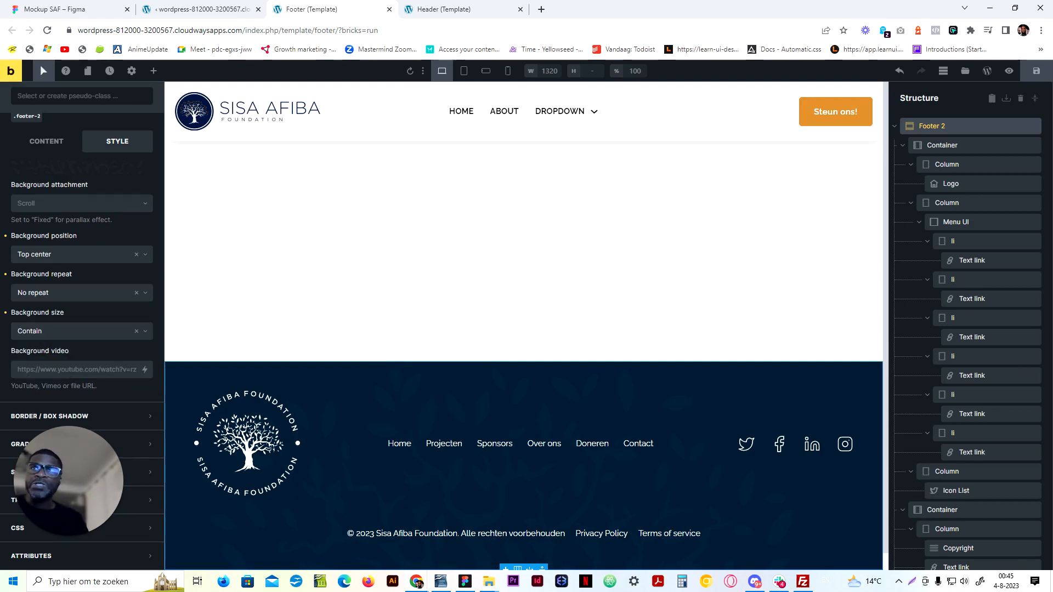
Clear the footer's background position and set it to Center center
scroll(92, 372, up, 2)
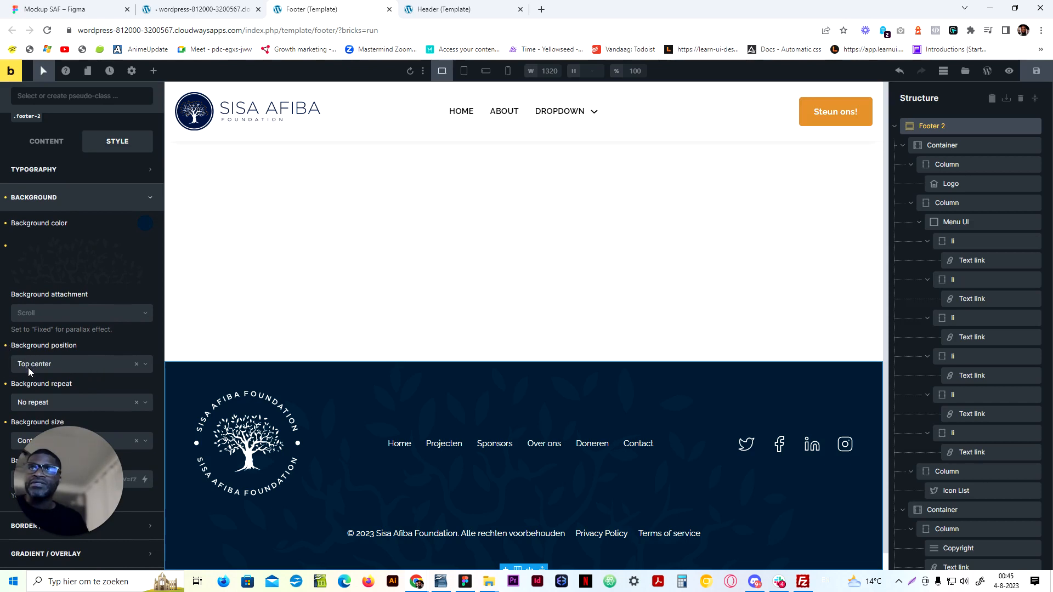
scroll(48, 382, down, 2)
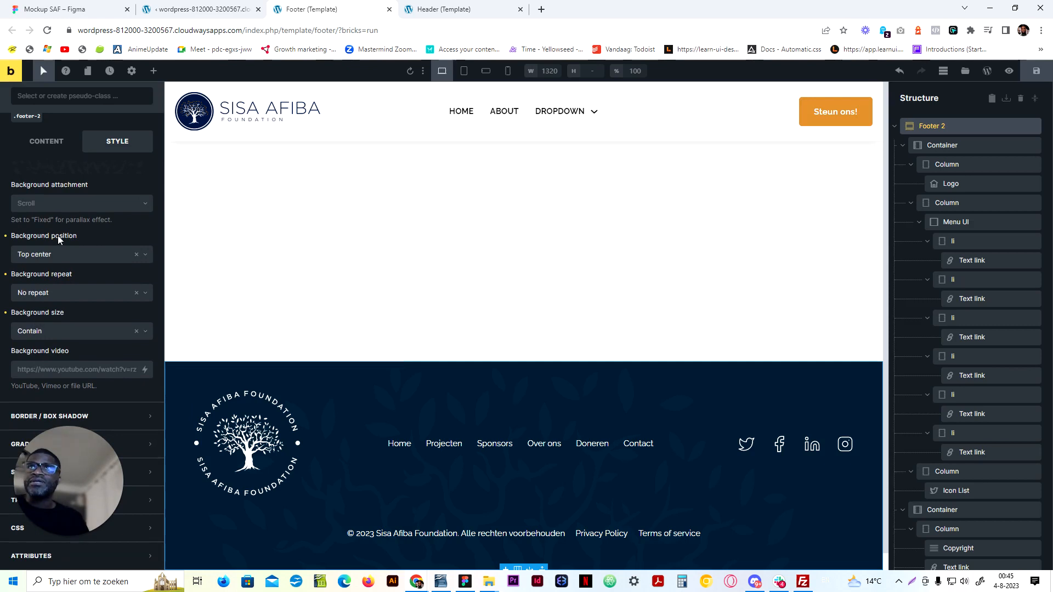
scroll(59, 240, up, 3)
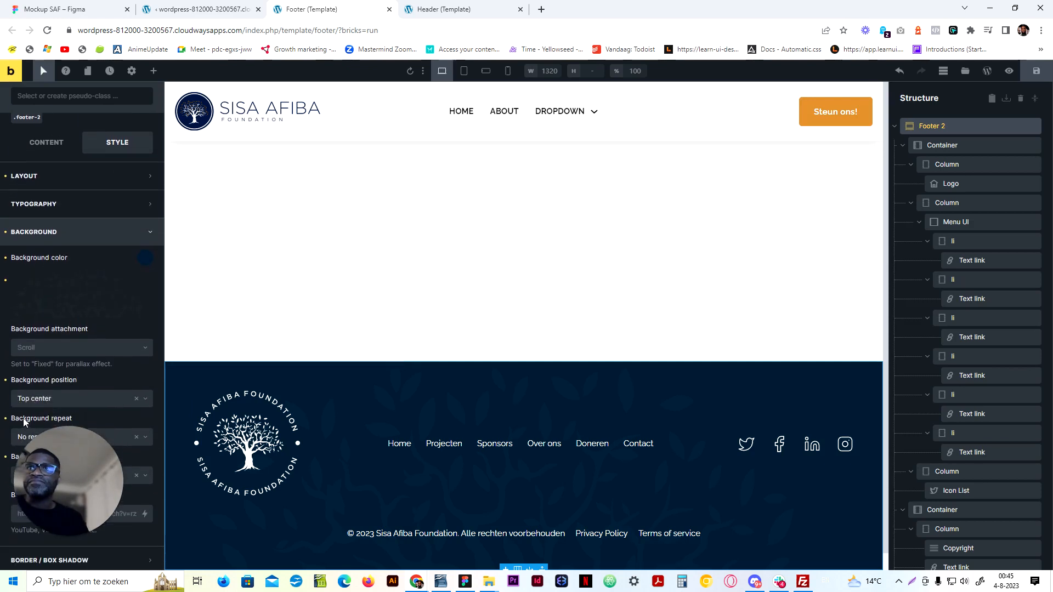
click(5, 380)
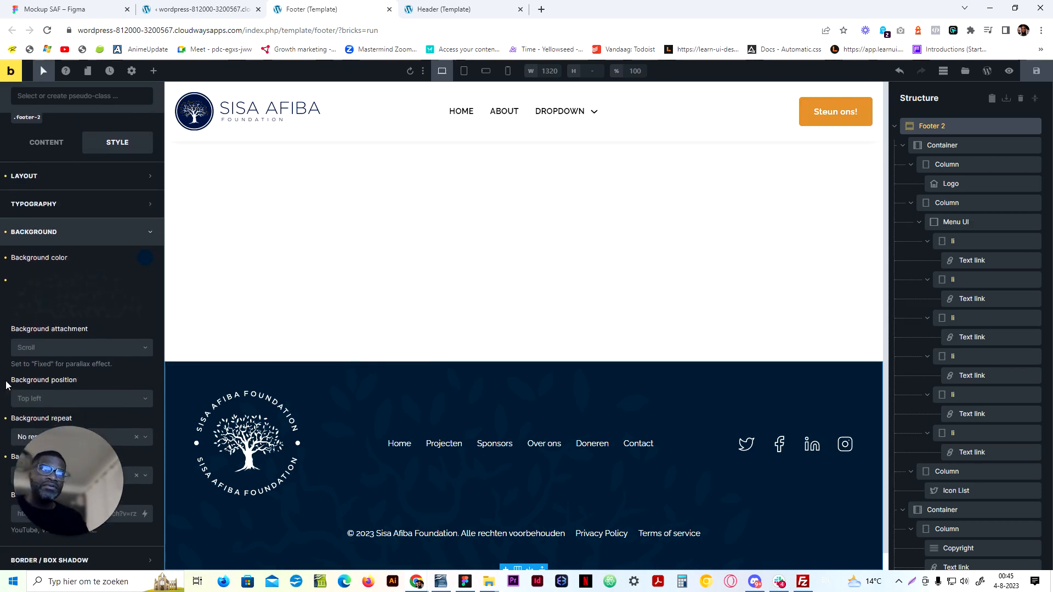
click(66, 398)
scroll(82, 395, down, 2)
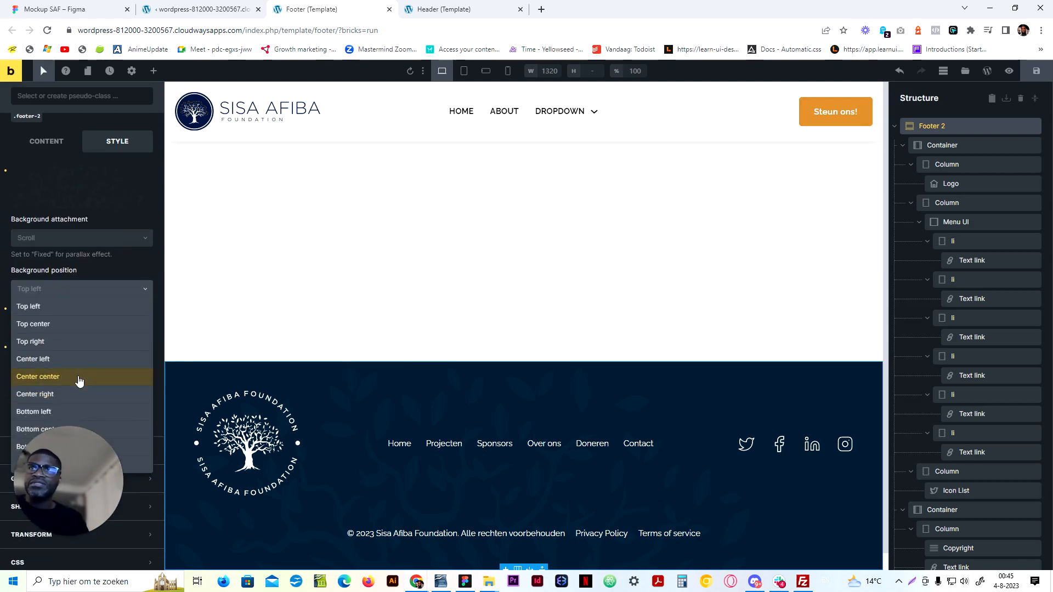
click(78, 377)
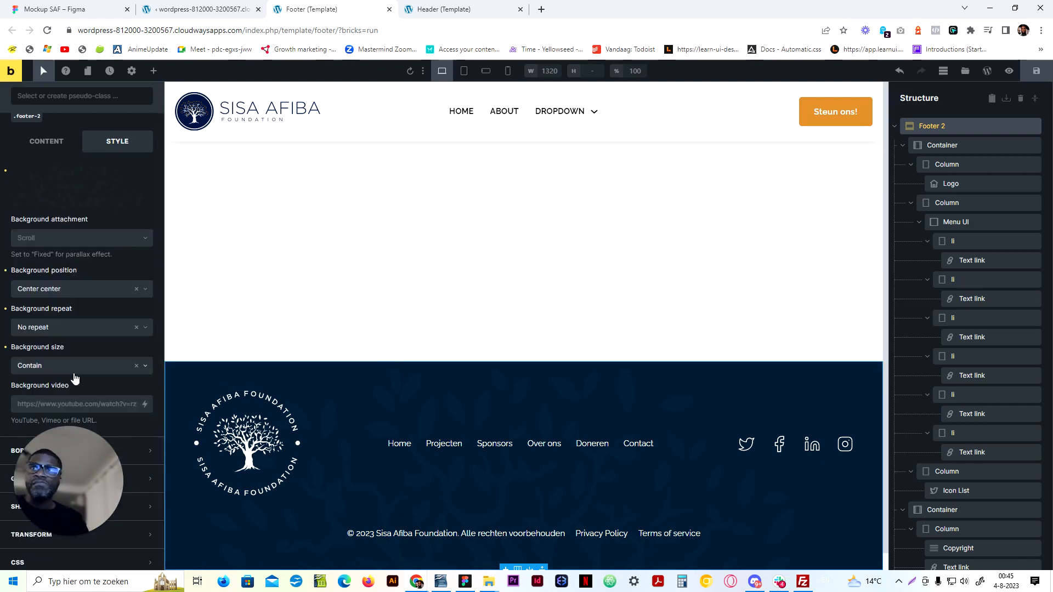
Try the background size Auto for the footer image and return it to Contain
scroll(76, 377, down, 1)
scroll(107, 368, up, 3)
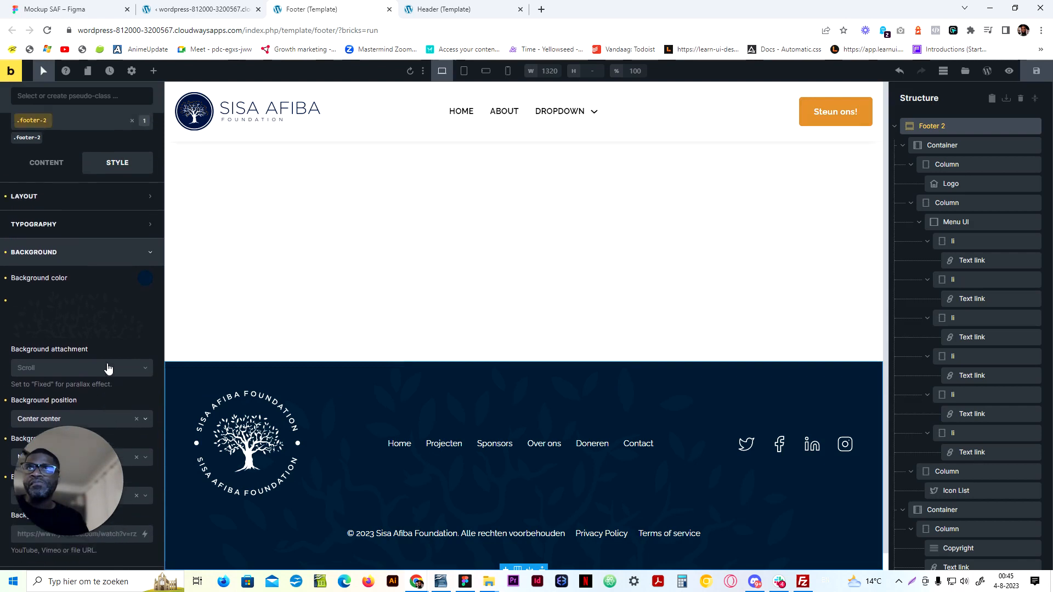
click(109, 372)
click(109, 373)
scroll(107, 373, down, 2)
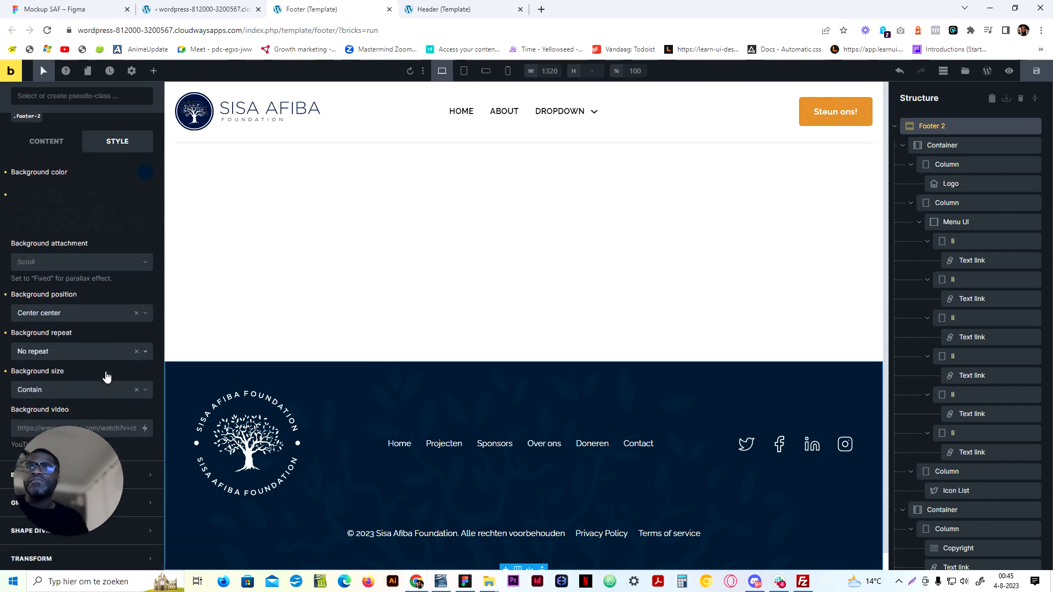
click(105, 388)
scroll(103, 387, down, 1)
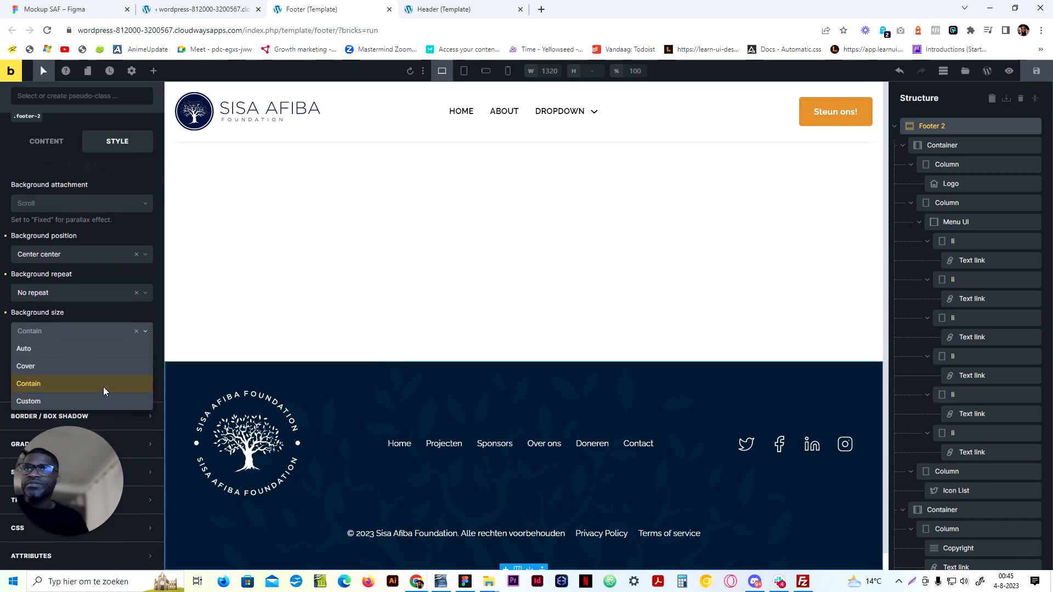
click(96, 355)
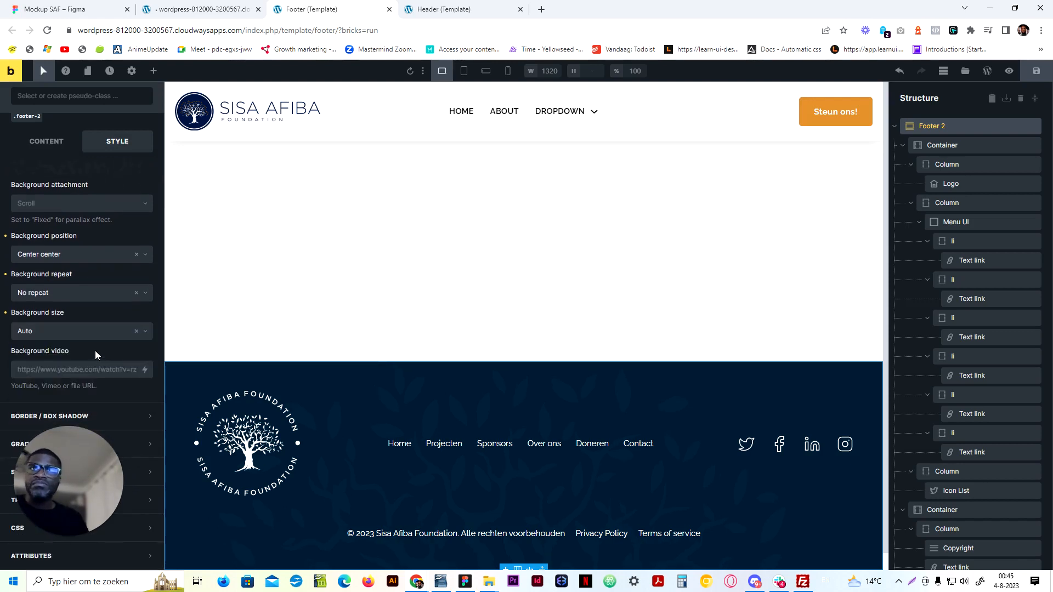
click(99, 333)
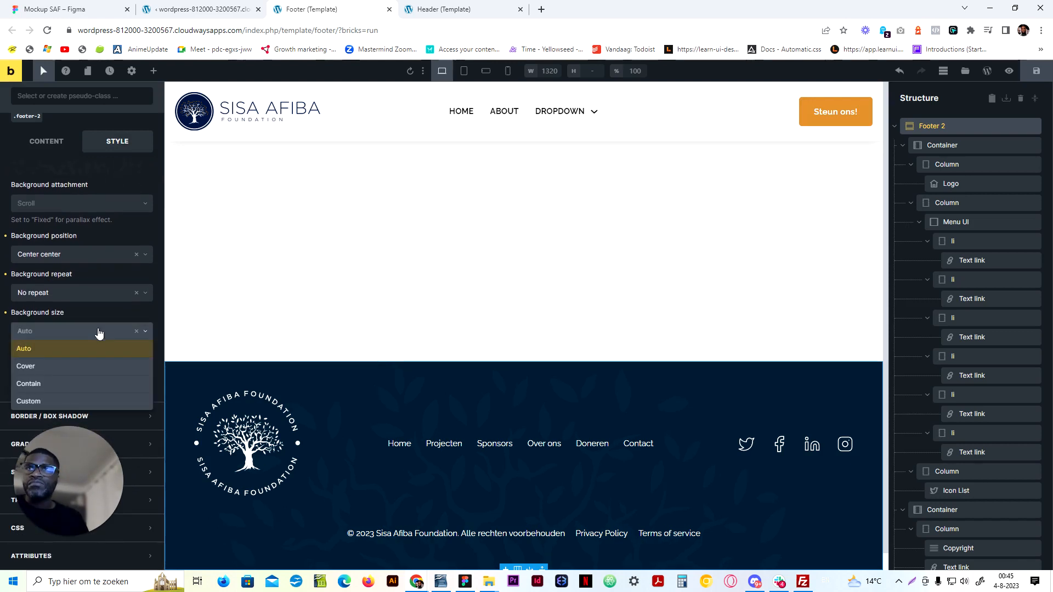
click(96, 384)
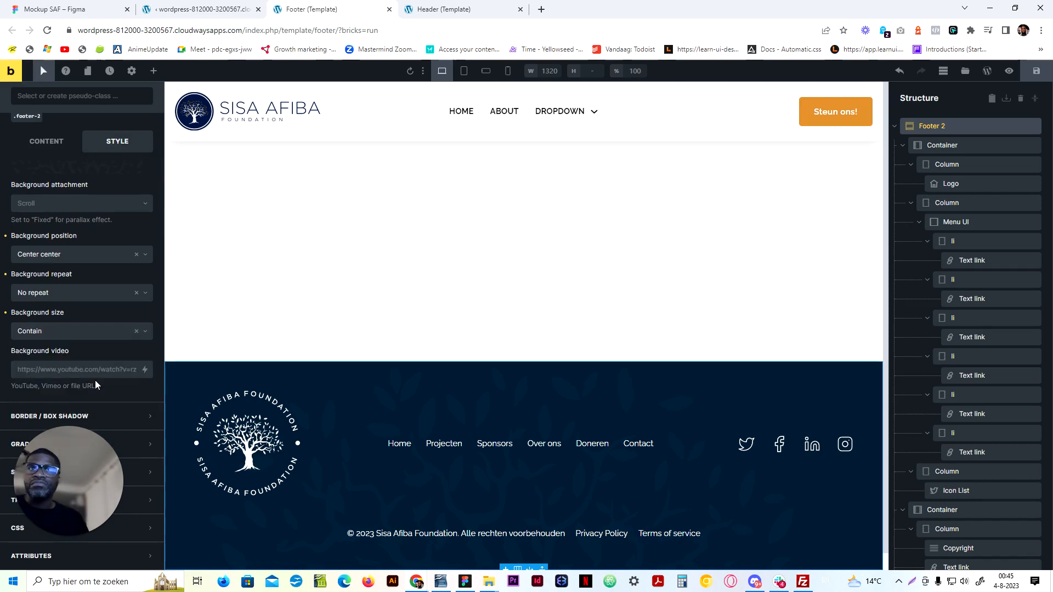
Try the Custom background position, clear it and set the position back to Top center
click(83, 255)
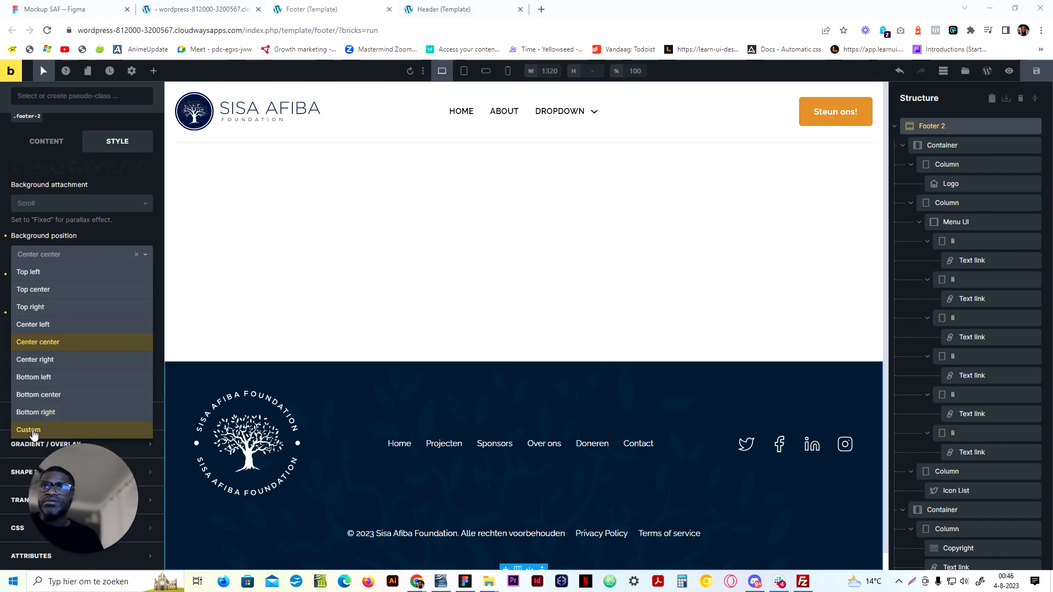
click(110, 431)
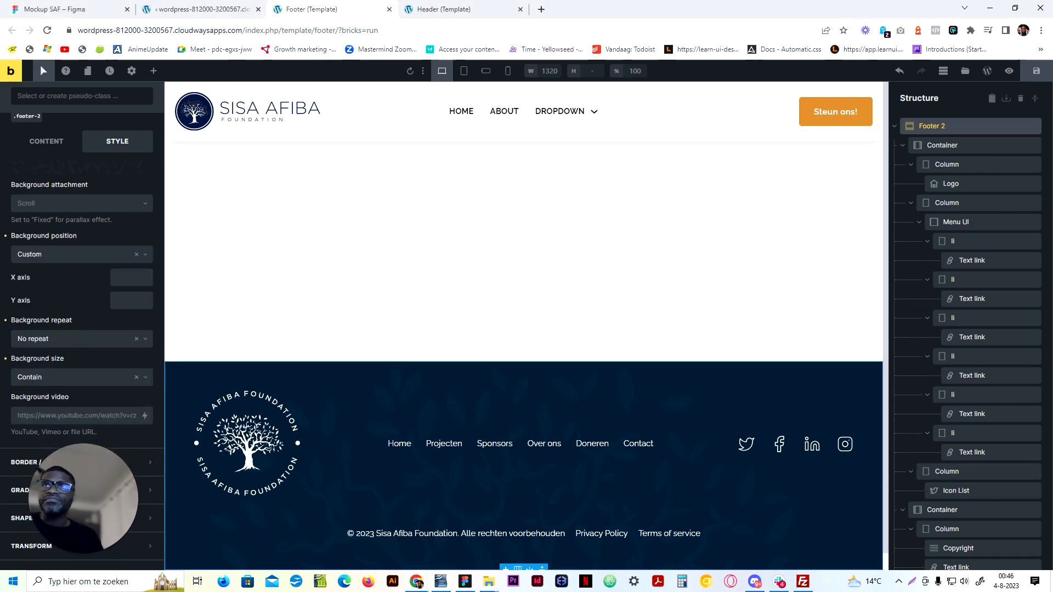
click(137, 255)
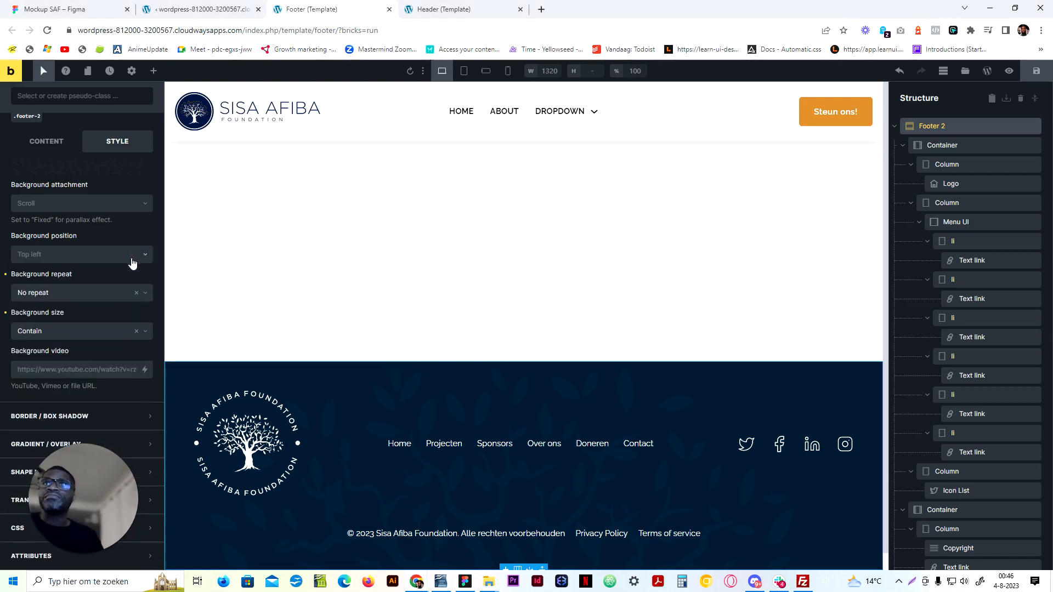
click(87, 261)
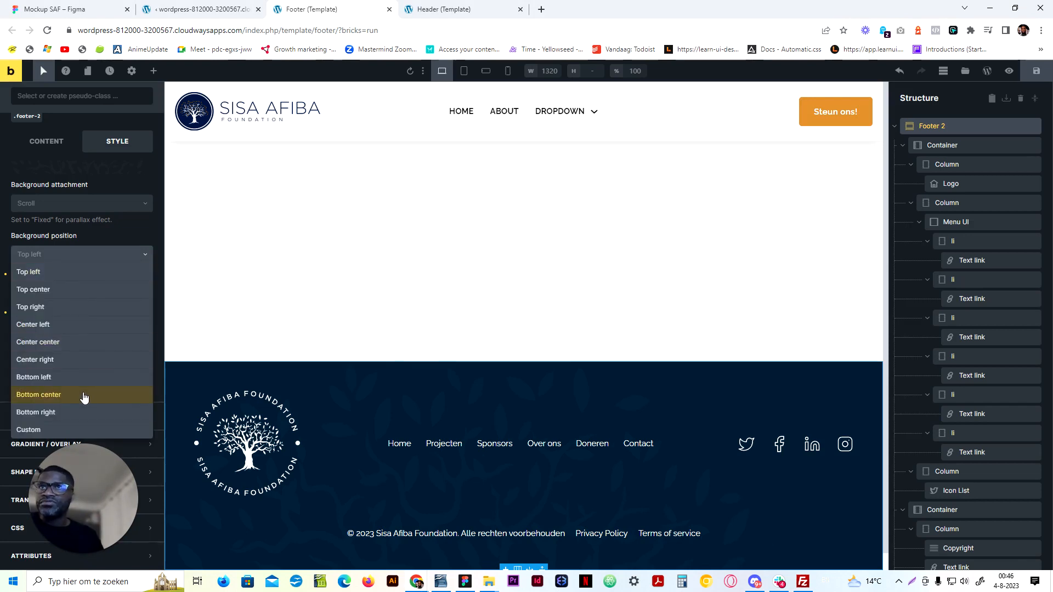
click(102, 290)
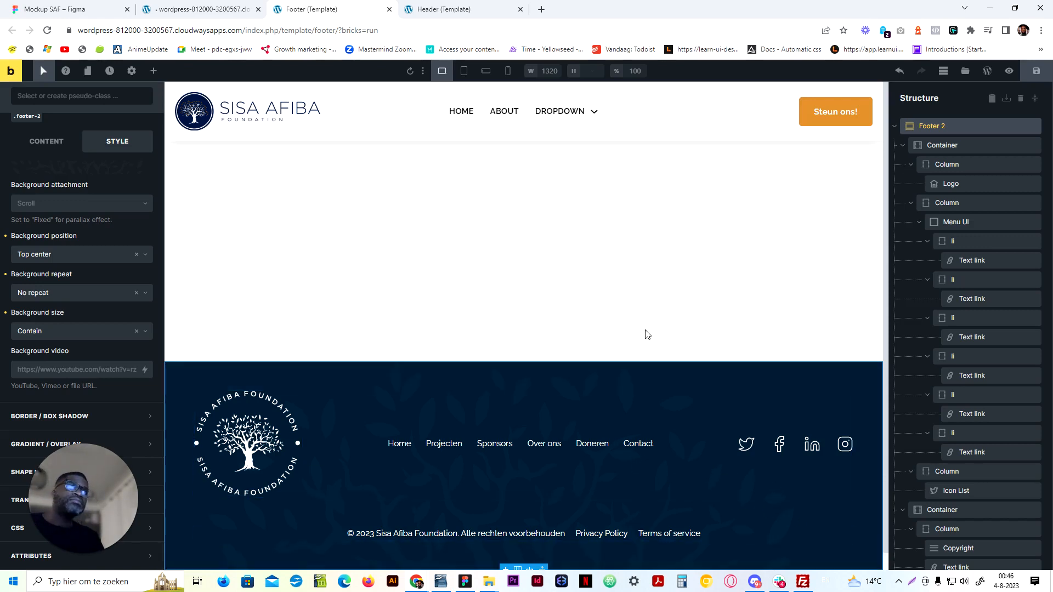
Switch the footer's background position to Custom with the X axis at 50% and the Y axis at 50%
click(136, 254)
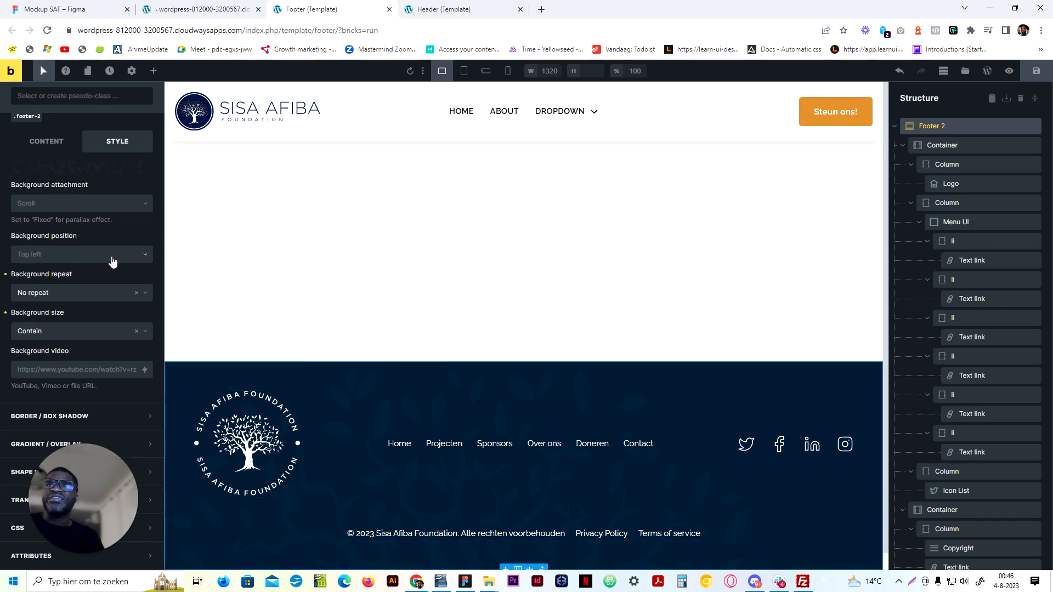
click(113, 262)
click(85, 427)
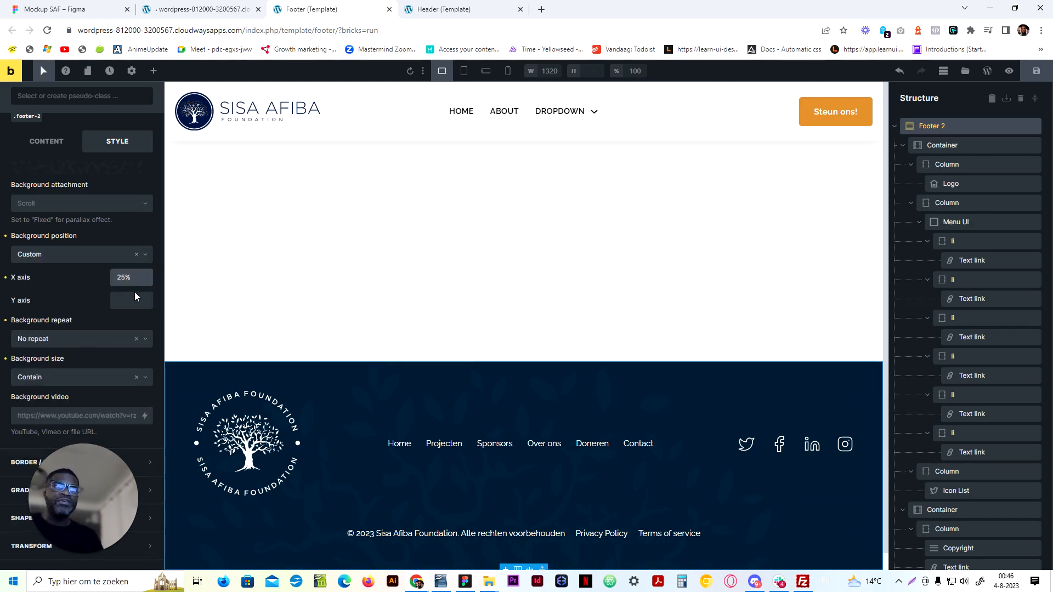
key(Tab)
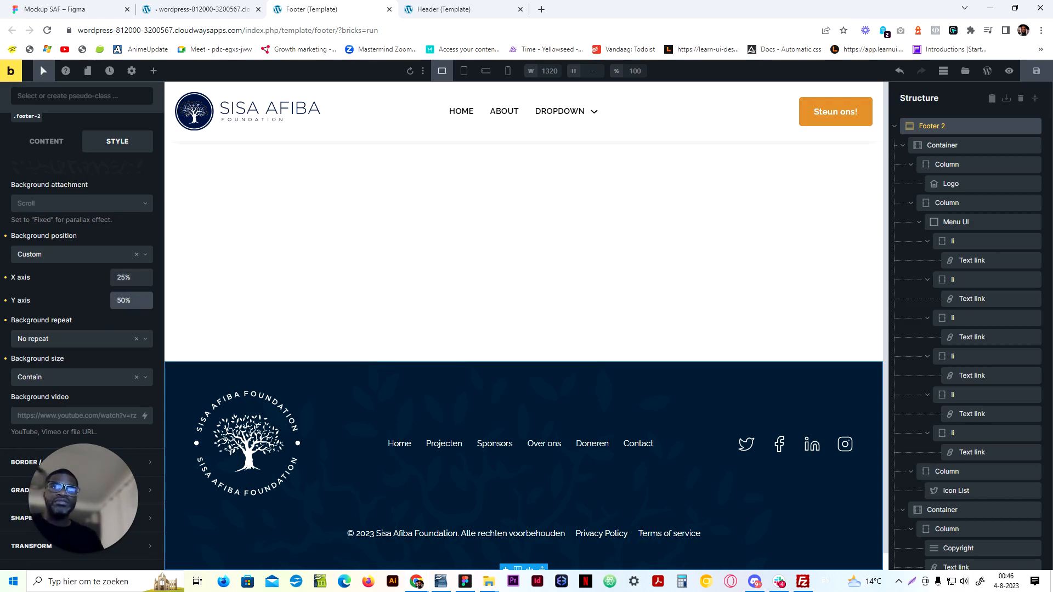
key(shift+Tab)
text(50)
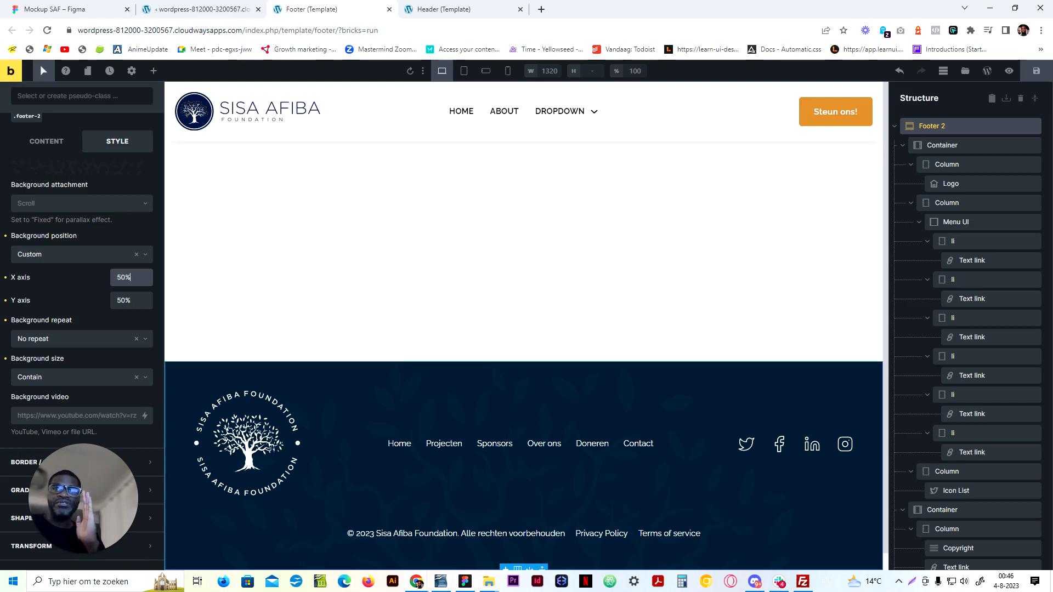
Raise the X axis of the custom background position to 85%
key(Up)
key(Up)
key(Up)
key(Up)
key(Up)
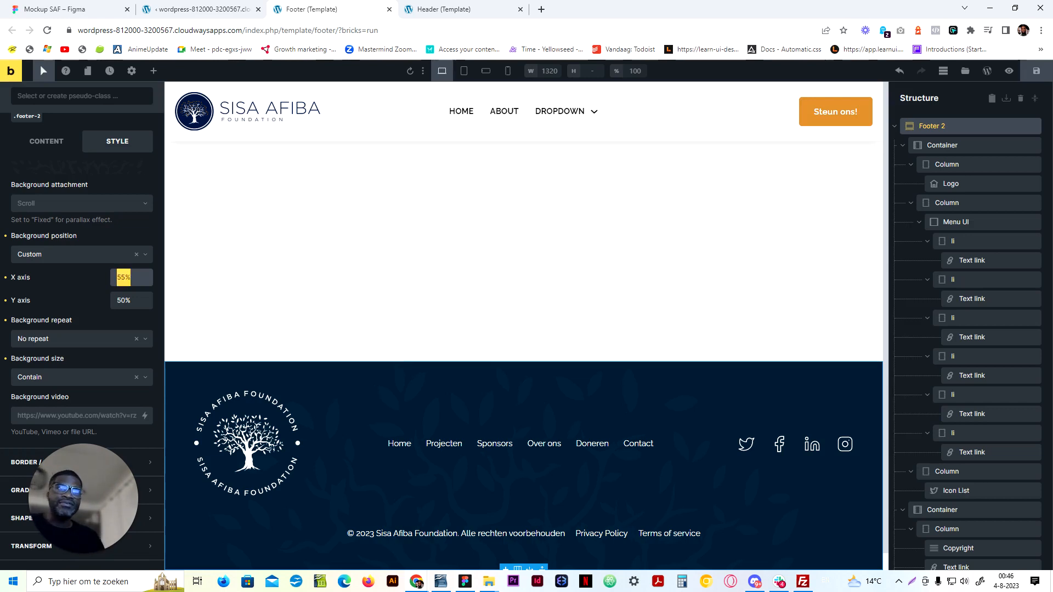
key(shift+Up)
key(shift+Up)
key(shift+Up)
text(85%)
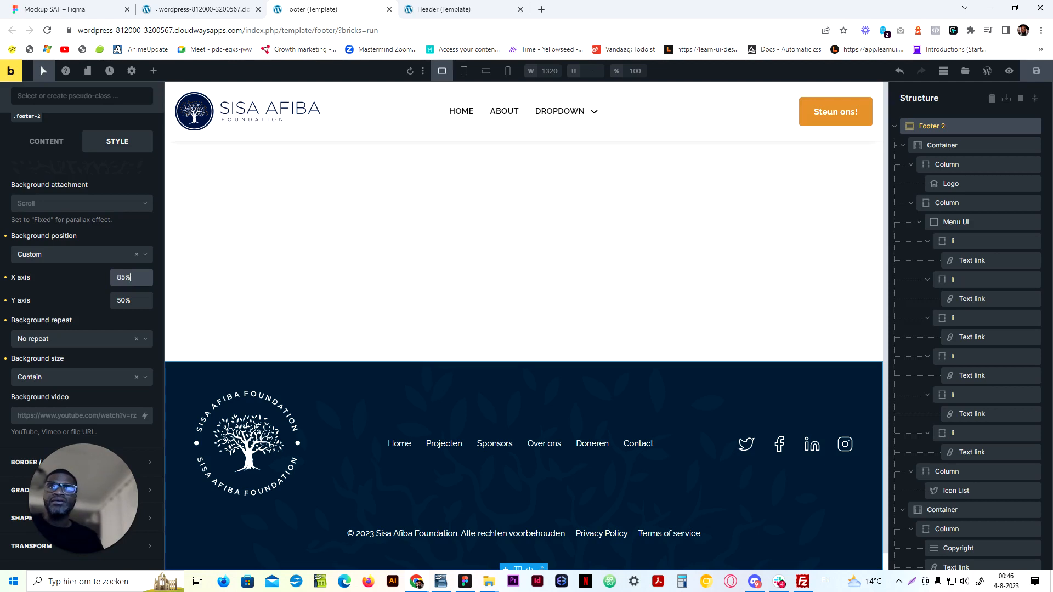
Raise the Y axis of the custom background position in increments up to 95%
key(Tab)
key(Up)
key(Up)
key(Up)
key(Up)
key(Up)
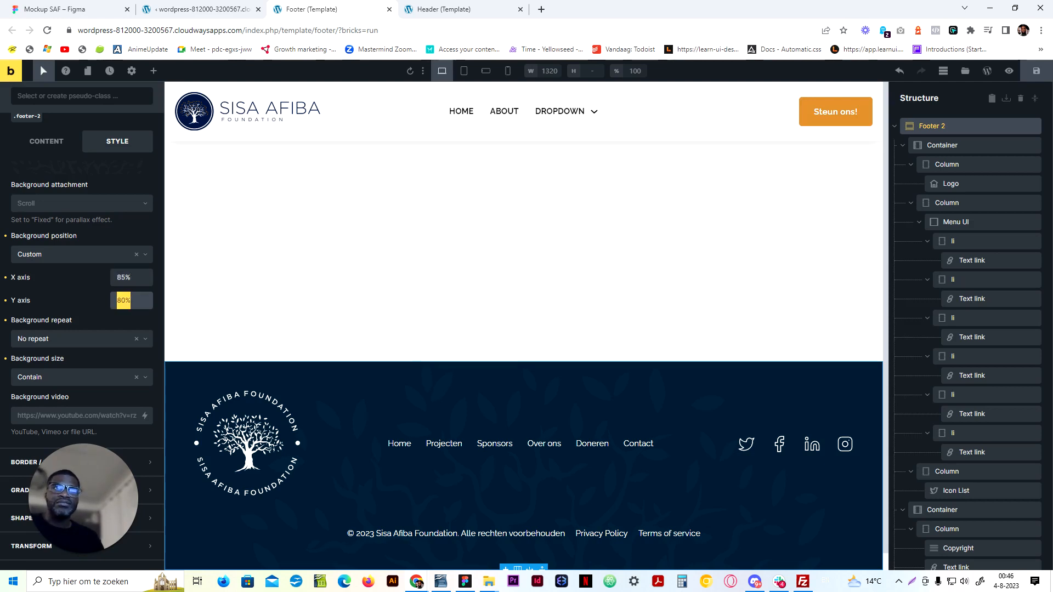
text(85%)
key(Up)
key(Up)
key(Up)
key(Up)
key(Up)
key(Up)
key(Up)
key(Up)
key(Up)
key(Up)
key(Up)
key(Up)
key(Up)
key(Up)
key(Up)
key(shift+Up)
key(shift+Up)
key(shift+Up)
text(100%)
key(ctrl+a)
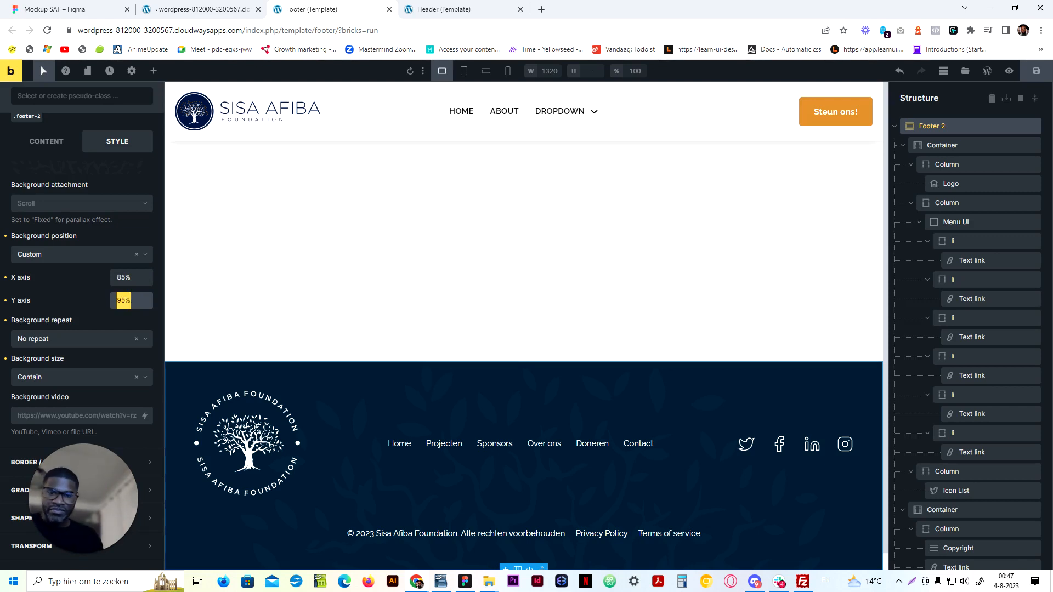
Try a Y axis value of -50 for the background position and clear it again
text(-50)
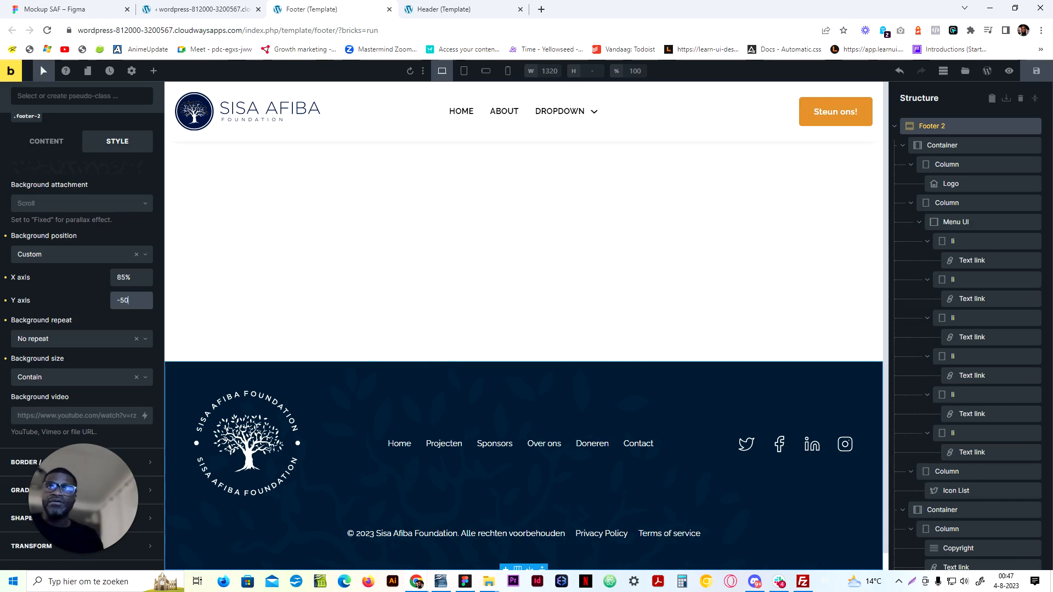
key(ctrl+a)
key(BackSpace)
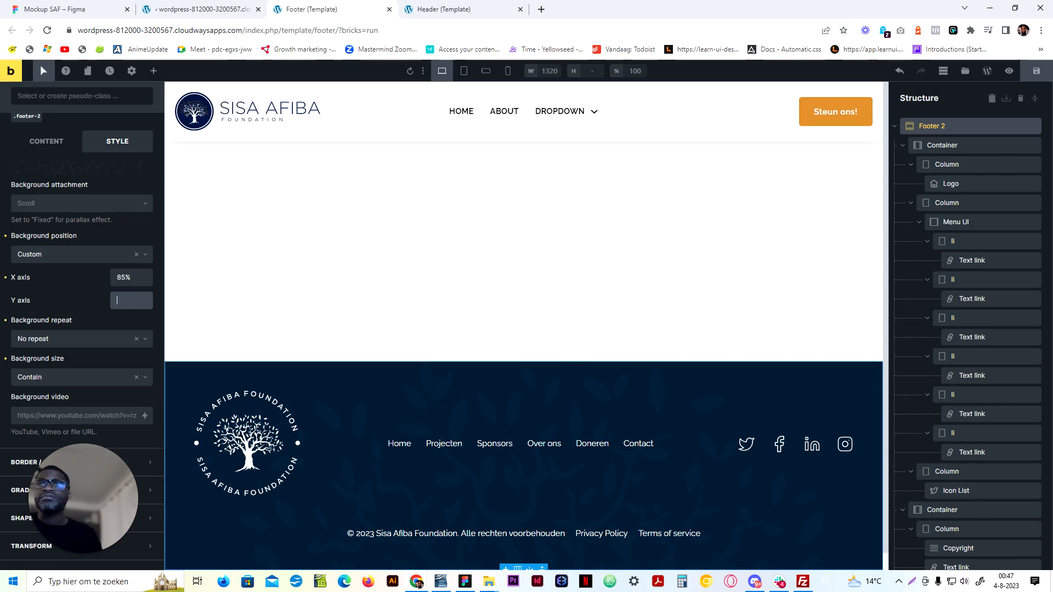
Set the background position's X axis to 90% and Y axis to 200px, and switch to the Figma mockup to compare the footer
drag(142, 279, 107, 288)
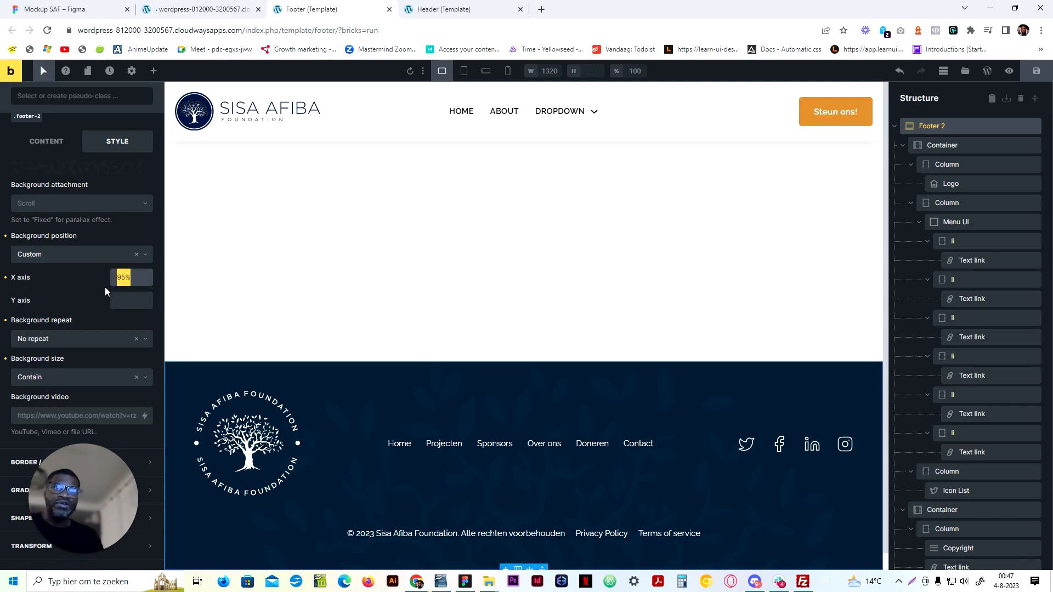
text(90%)
key(Tab)
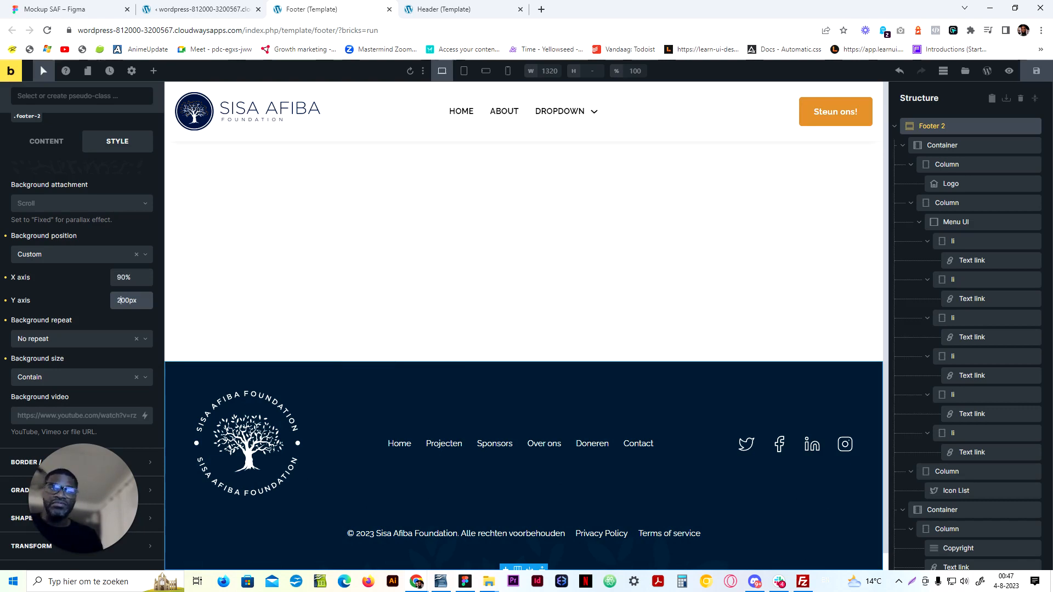
click(110, 4)
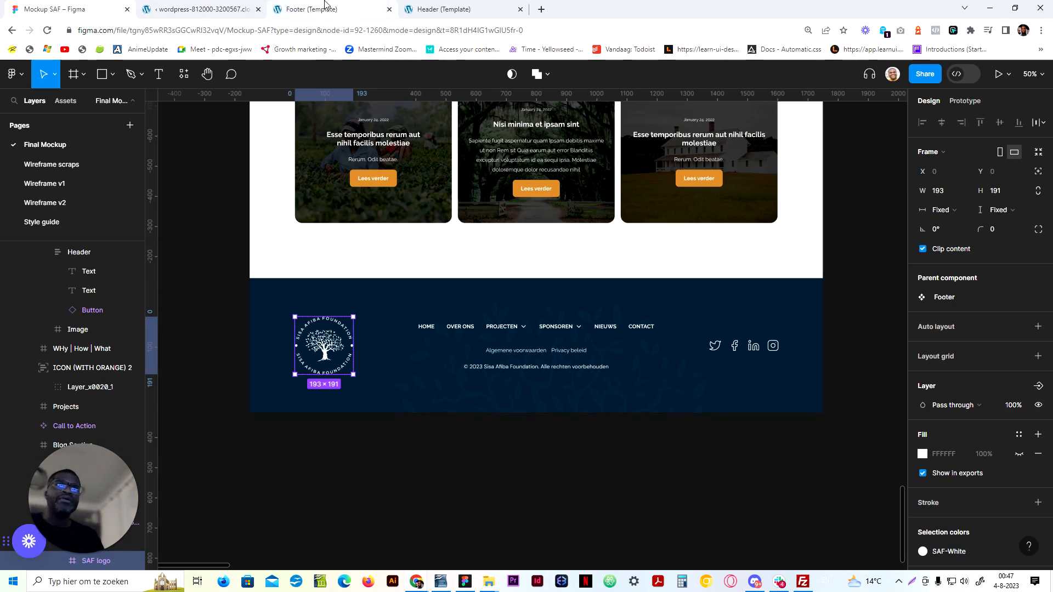
Back in the Bricks footer template, set the background position's Y axis to 70px and save the template
click(327, 5)
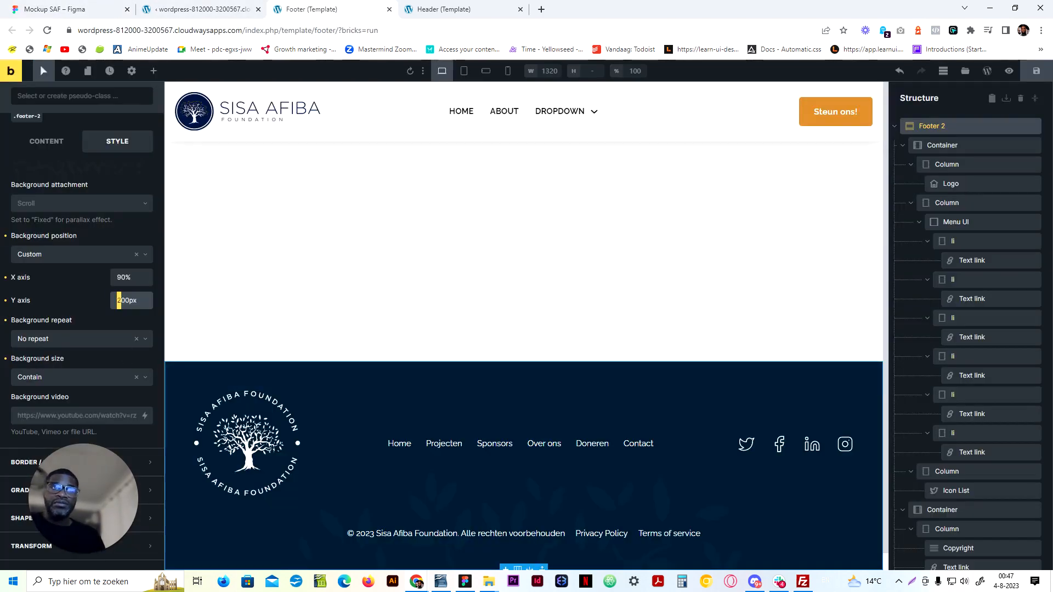
text(1)
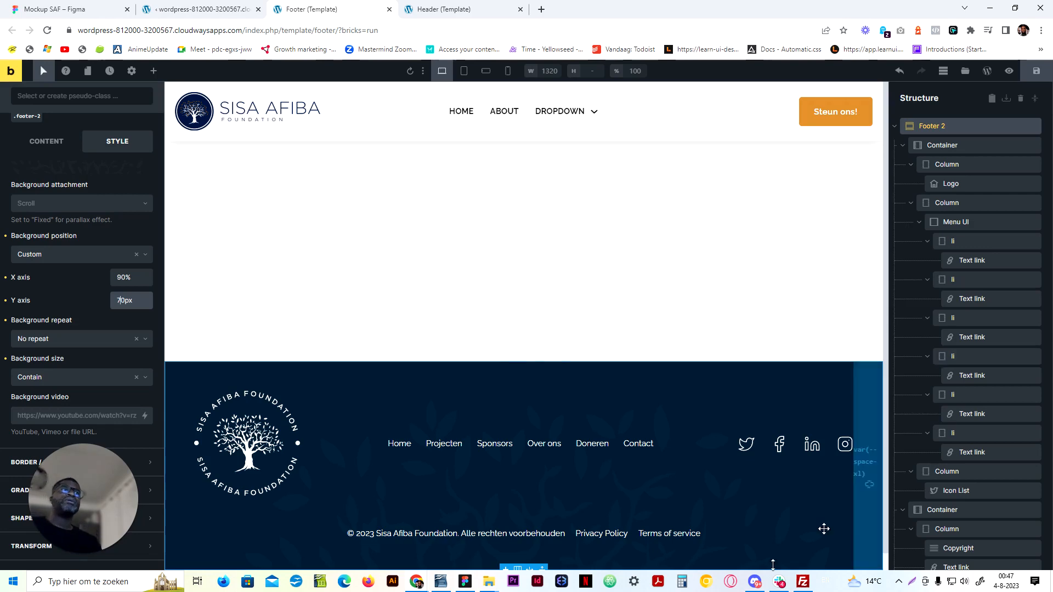
click(1036, 71)
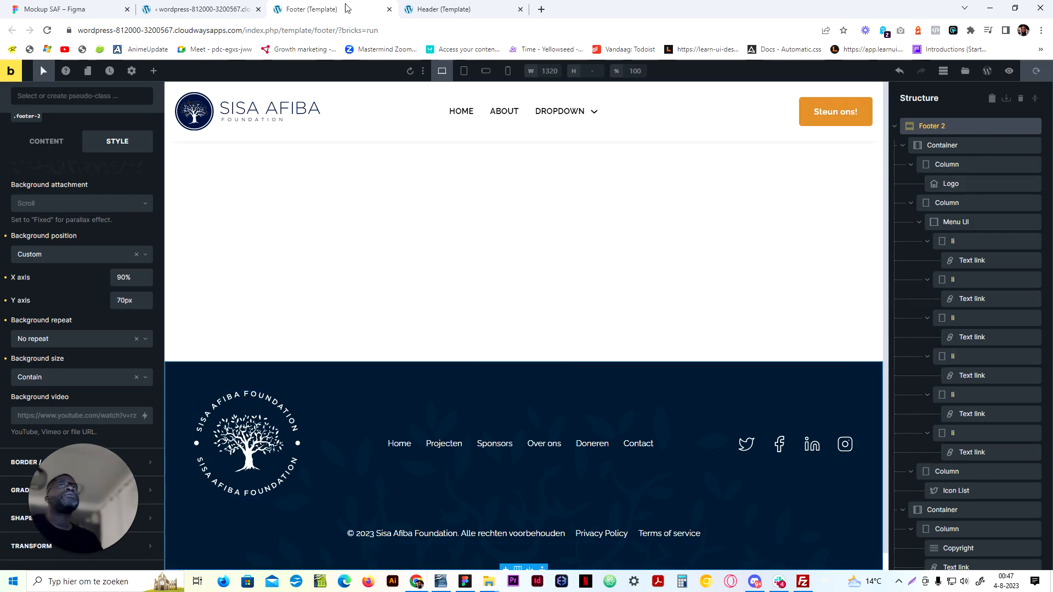
Preview the footer at the tablet portrait, mobile landscape and mobile portrait breakpoints, ending on tablet portrait
click(465, 71)
click(486, 71)
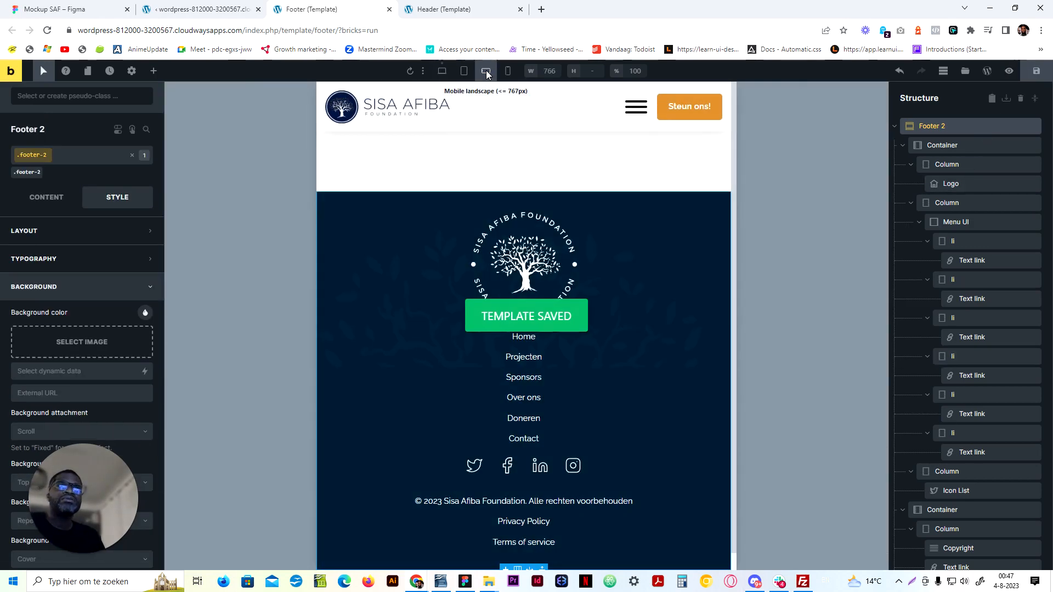
click(506, 72)
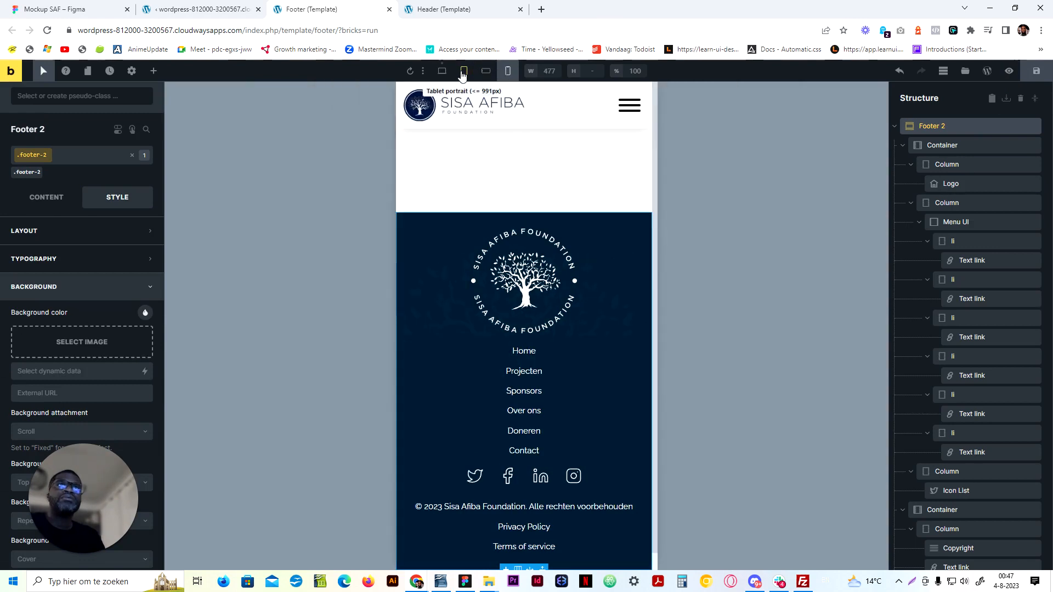
click(463, 71)
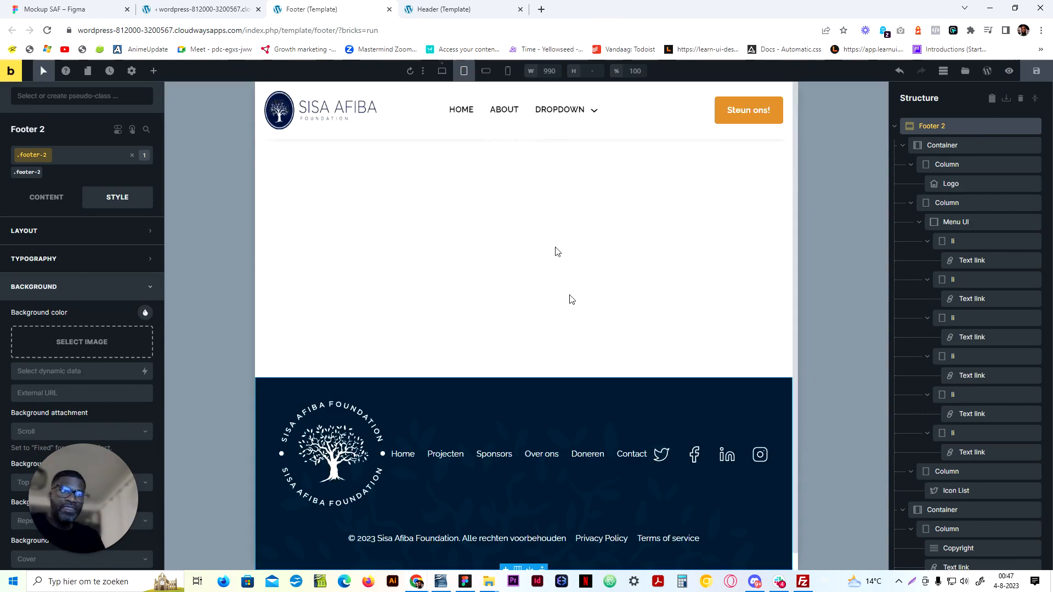
scroll(573, 362, down, 2)
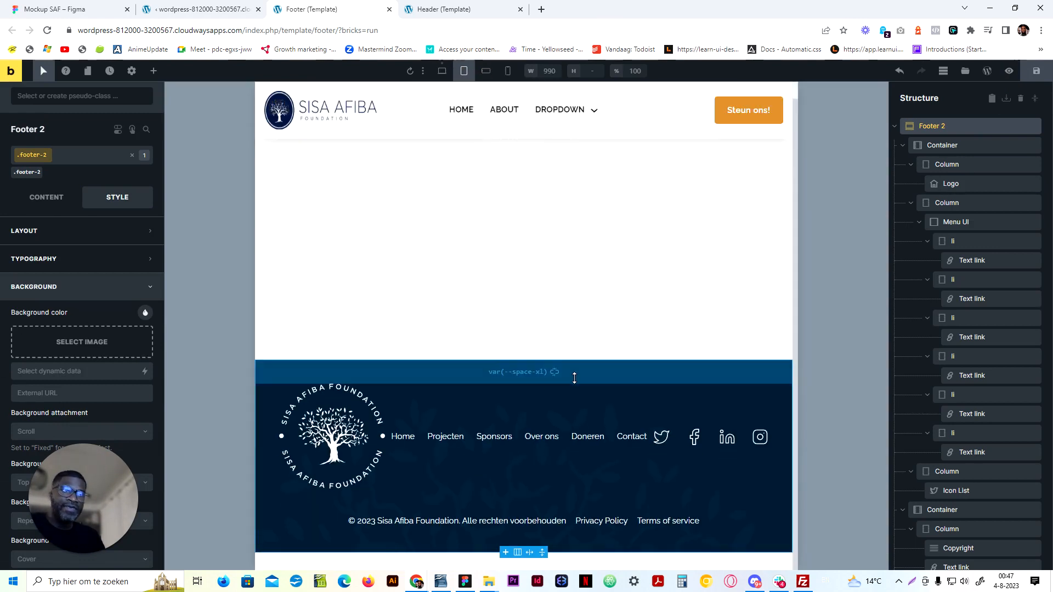
At the mobile landscape breakpoint, set the footer's background position to Bottom center
click(486, 70)
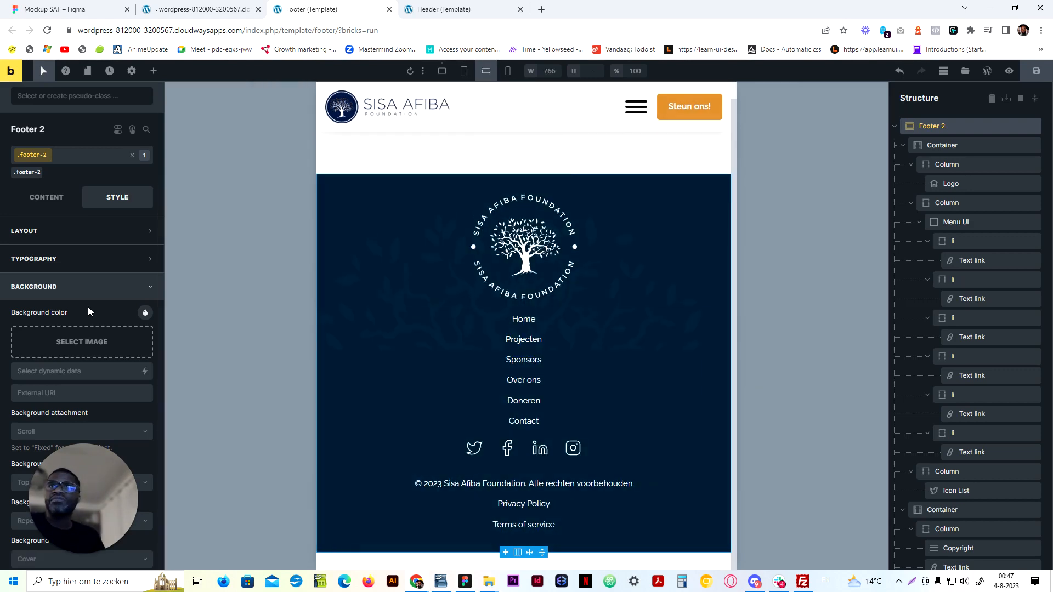
scroll(91, 311, down, 3)
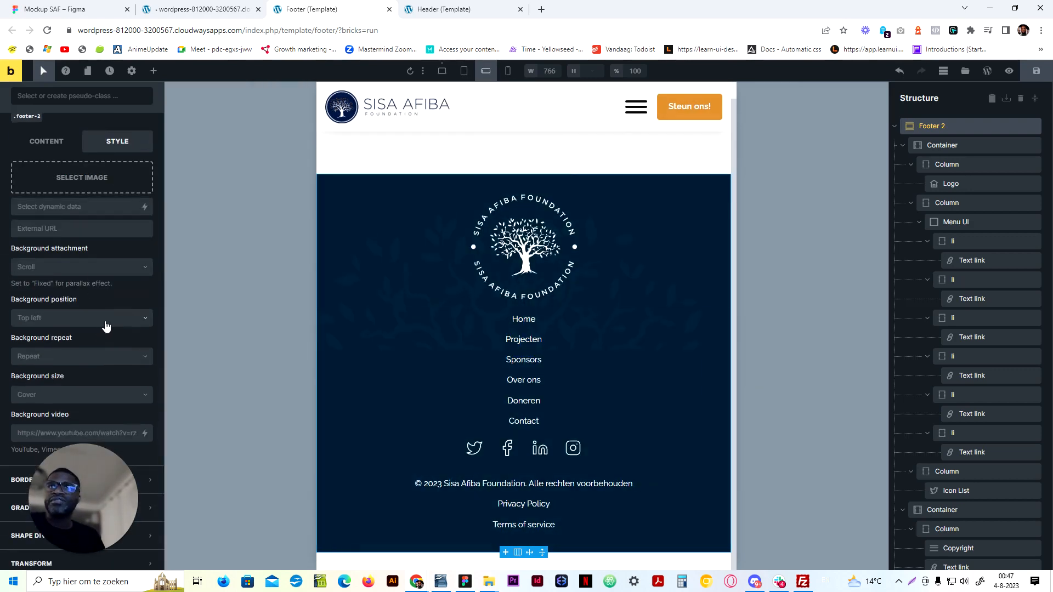
click(106, 326)
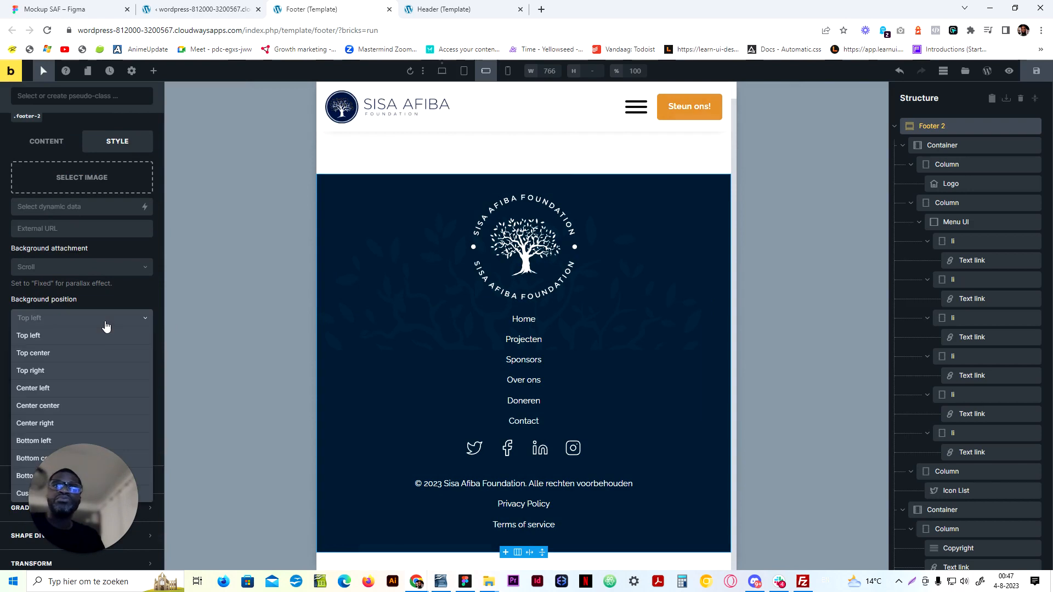
scroll(85, 403, down, 1)
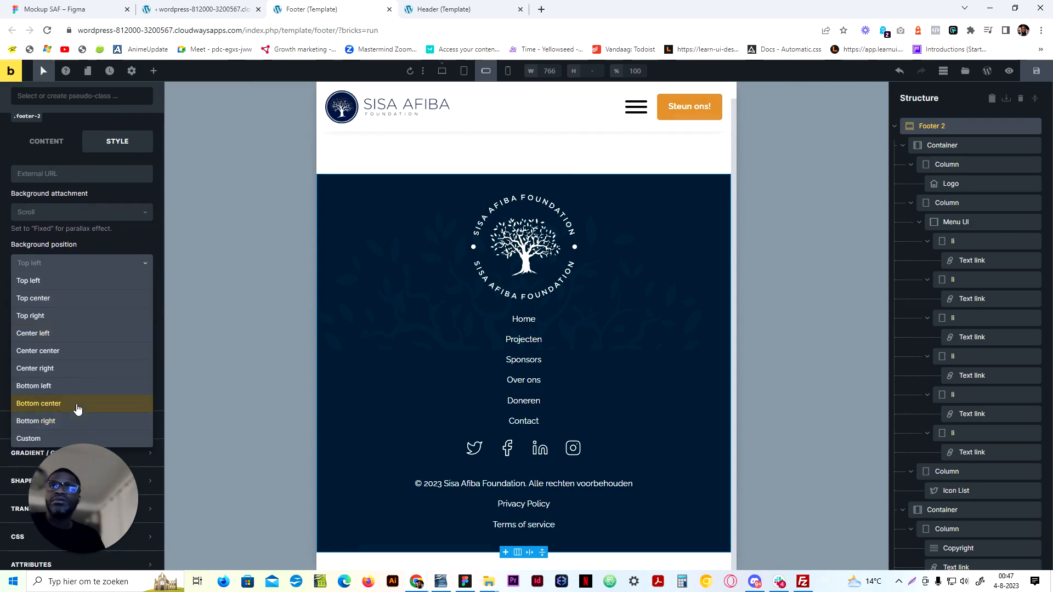
click(77, 403)
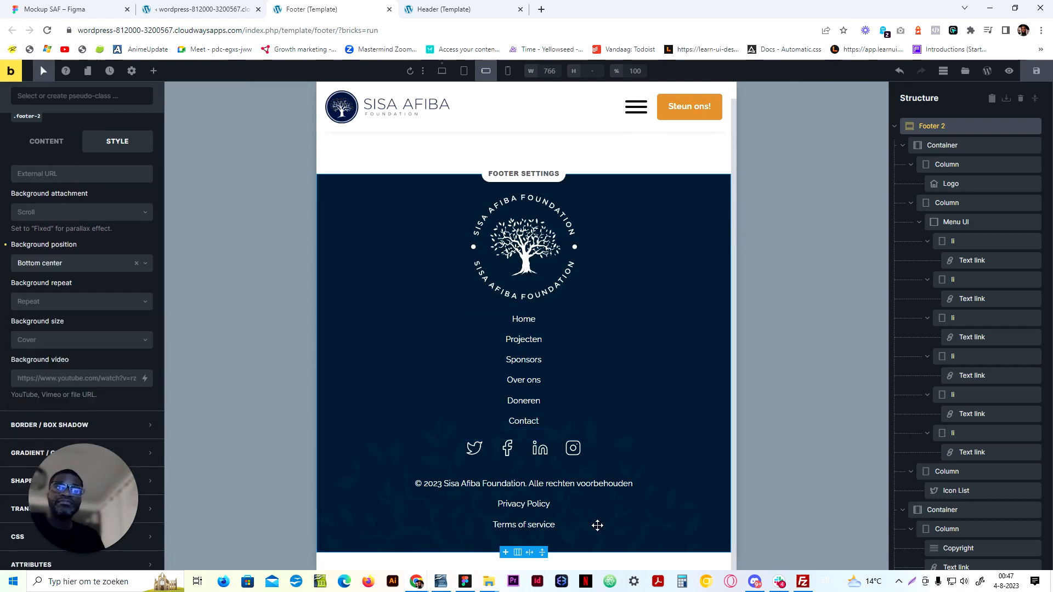
scroll(81, 328, up, 1)
scroll(81, 327, up, 2)
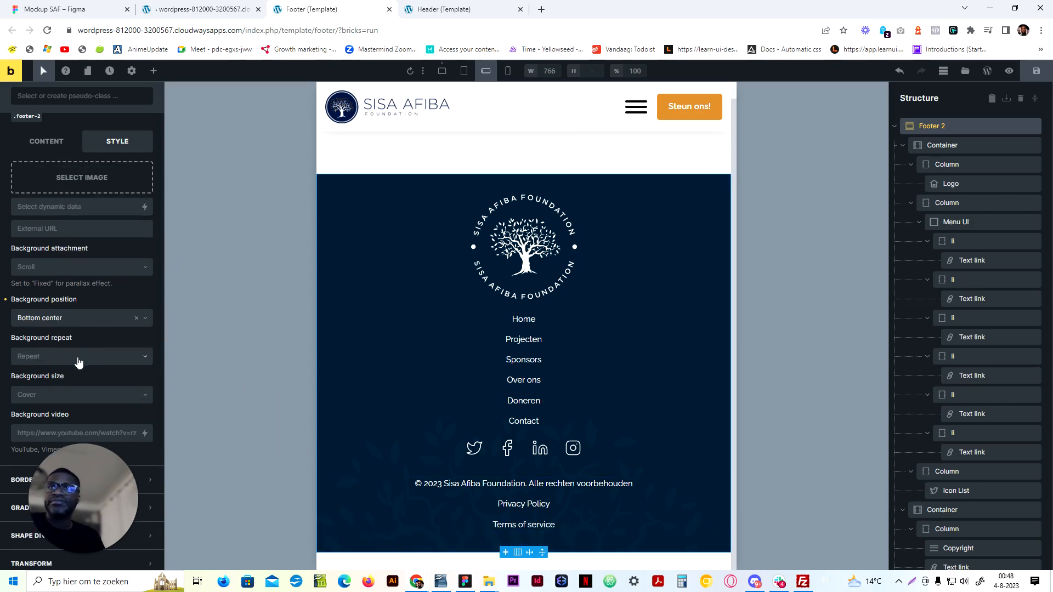
scroll(103, 310, up, 3)
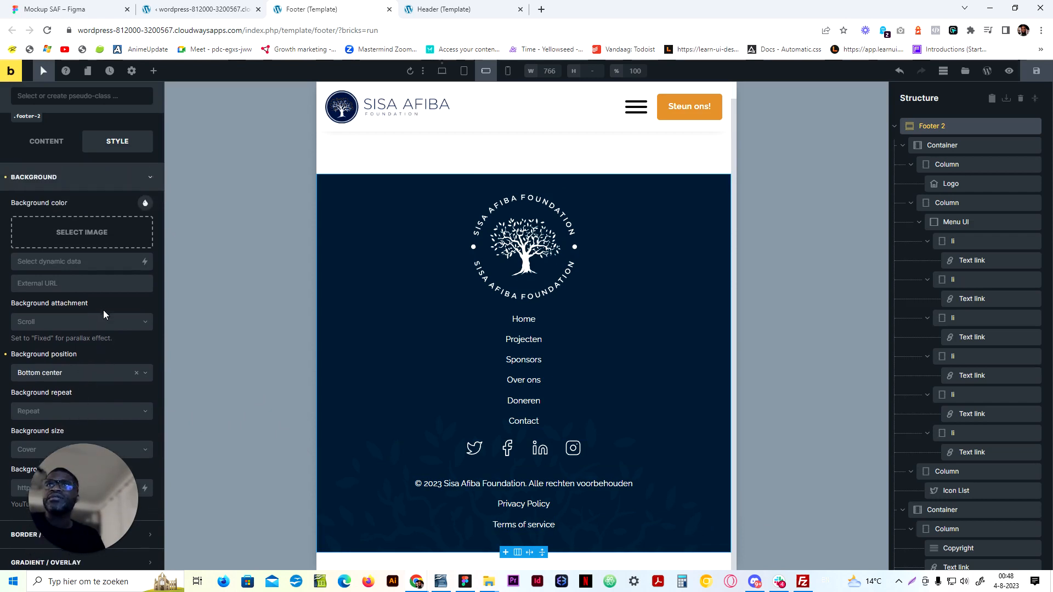
Switch the footer's background position to Custom for the mobile landscape breakpoint
click(104, 373)
scroll(109, 395, down, 5)
click(123, 427)
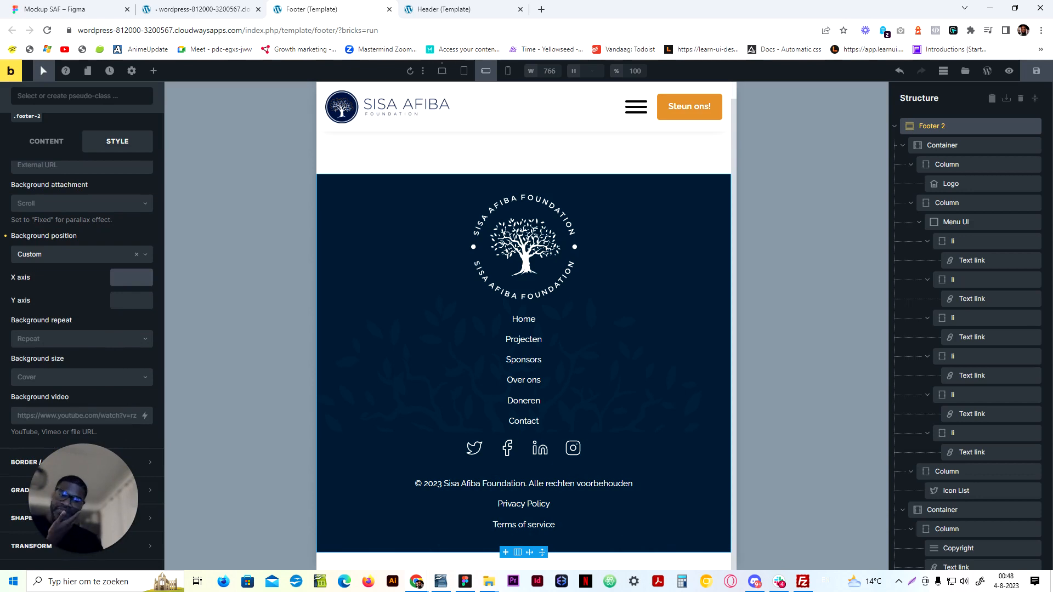
Try X axis values such as 100%, 80% and 124% for the custom background position, and clear the value again
text(0)
key(BackSpace)
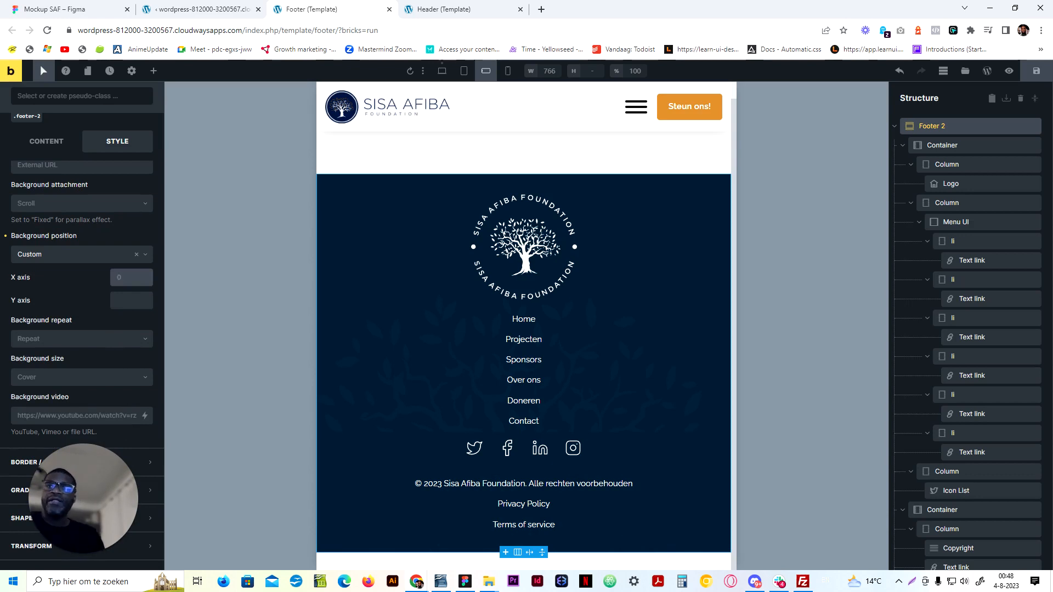
text(100%)
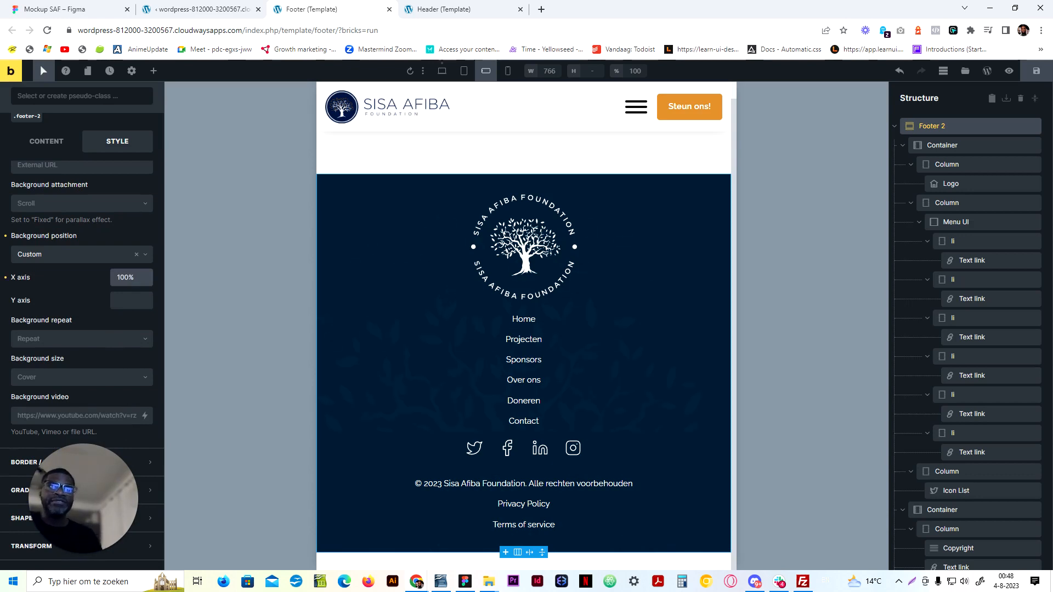
key(ctrl+a)
text(95%)
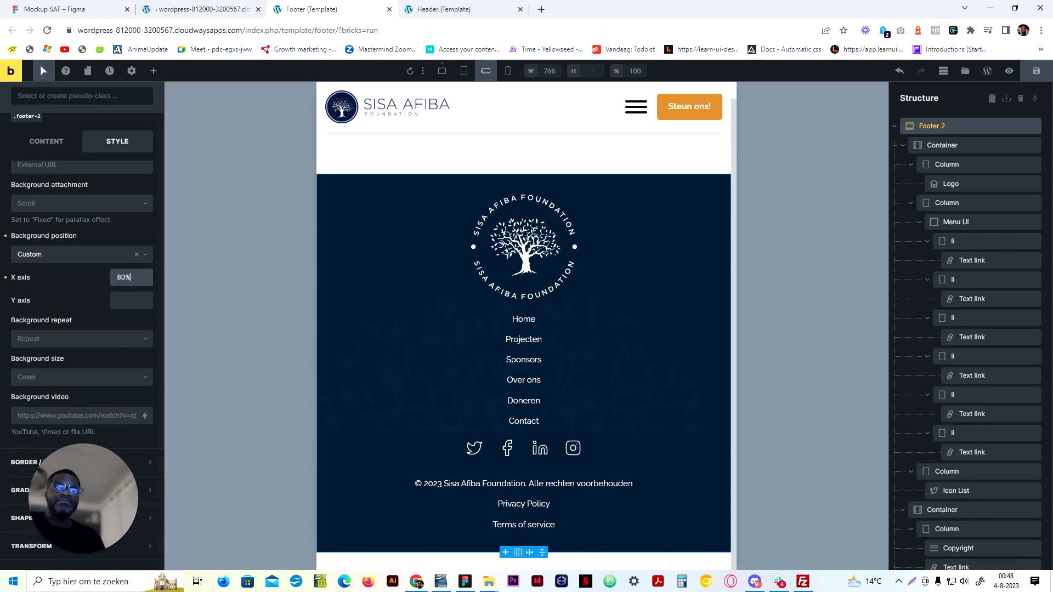
key(shift+Up)
key(shift+Up)
key(shift+Up)
key(shift+Up)
key(shift+Up)
key(shift+Up)
key(shift+Up)
text(155%)
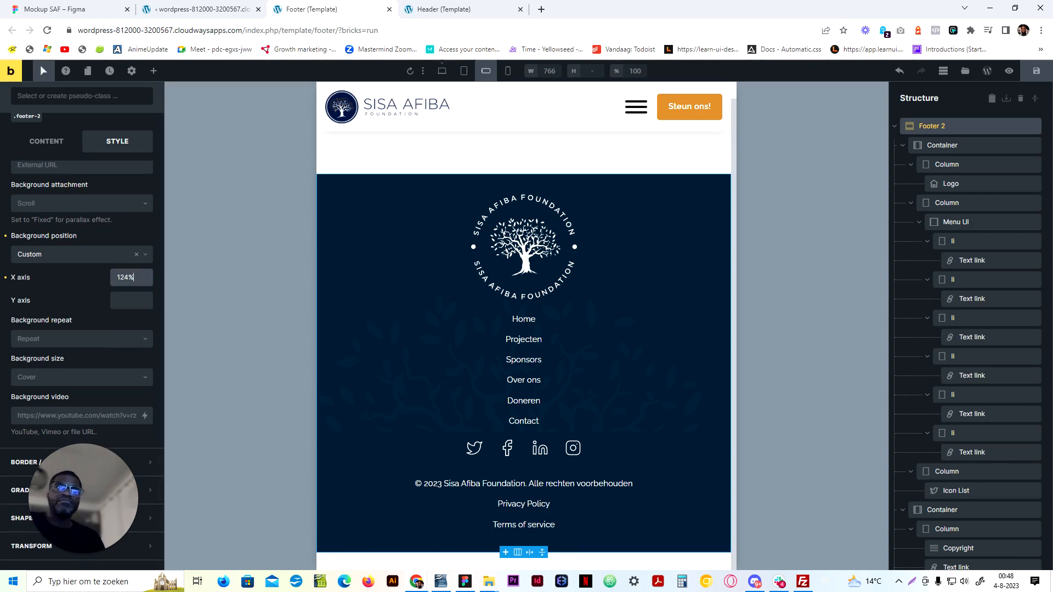
key(BackSpace)
key(BackSpace)
key(BackSpace)
key(BackSpace)
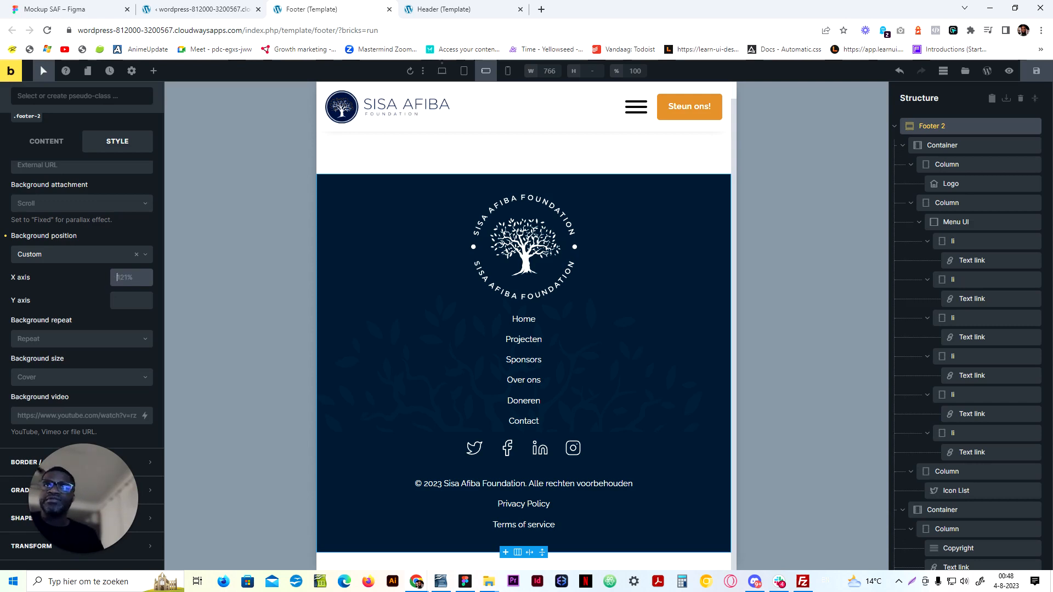
Set the Y axis of the footer's custom background position to 100%
click(131, 301)
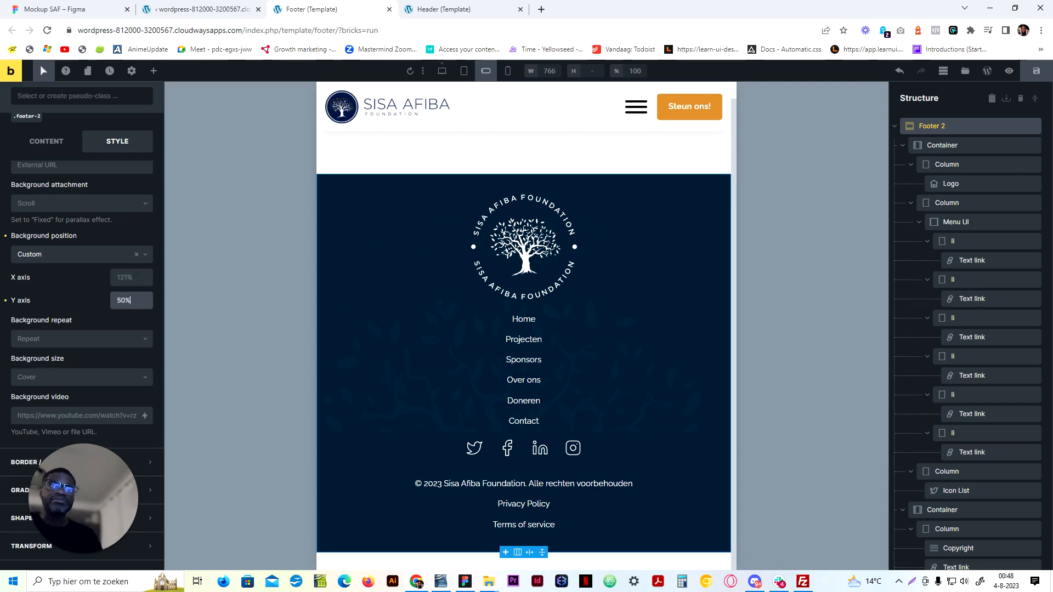
key(Up)
key(Up)
key(Up)
key(Up)
key(Up)
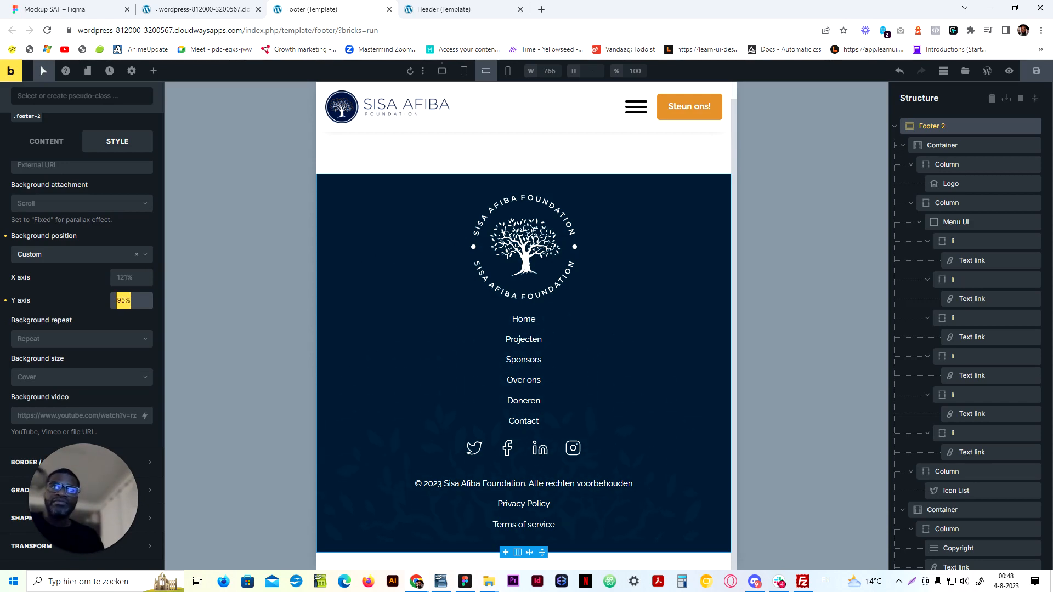
text(100)
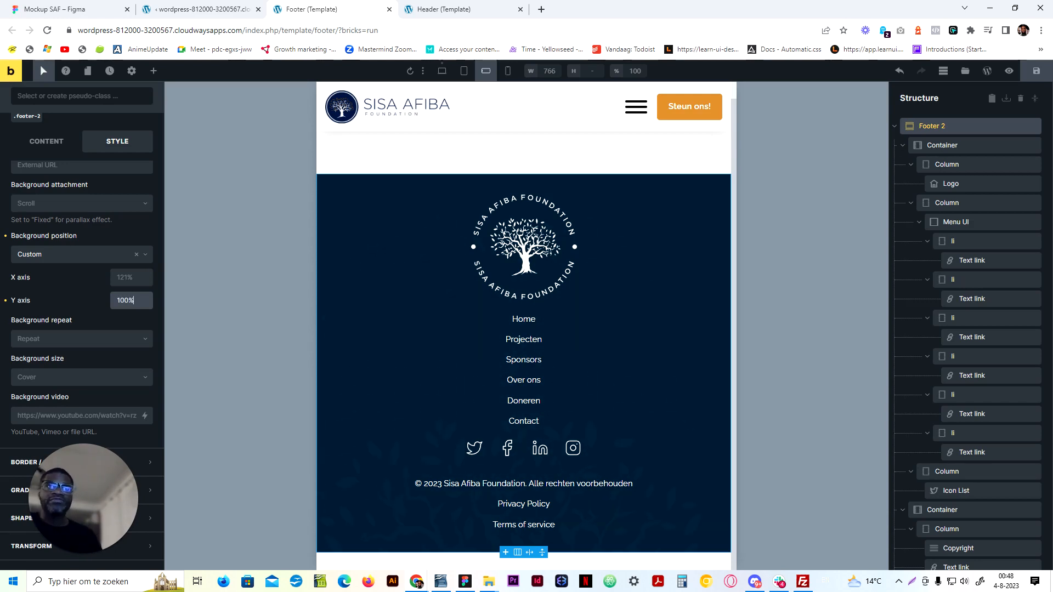
Set the X axis of the footer's custom background position to 20px and raise it to 30px
click(118, 278)
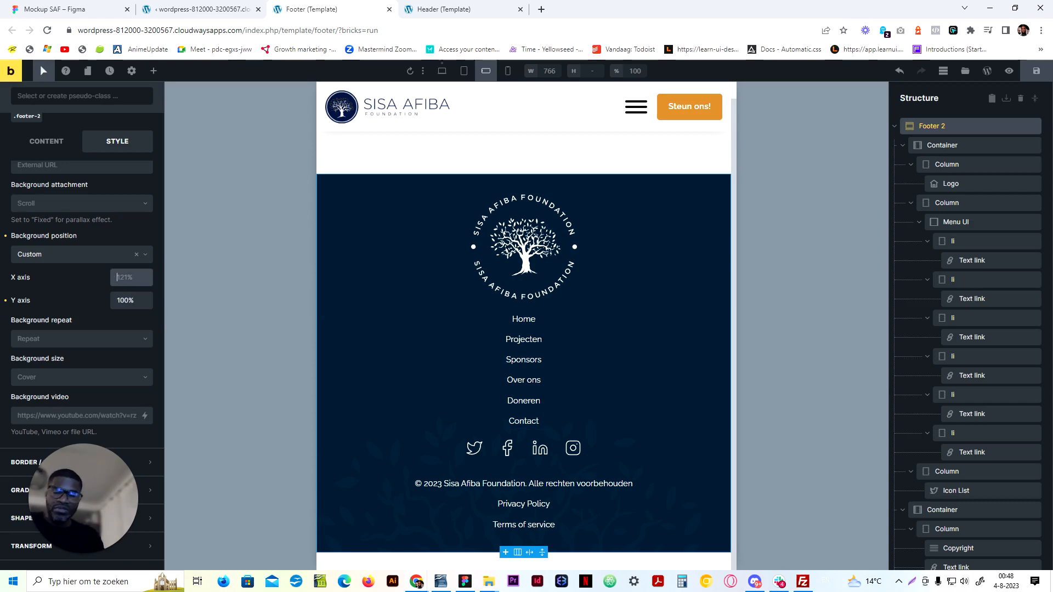
text(20px)
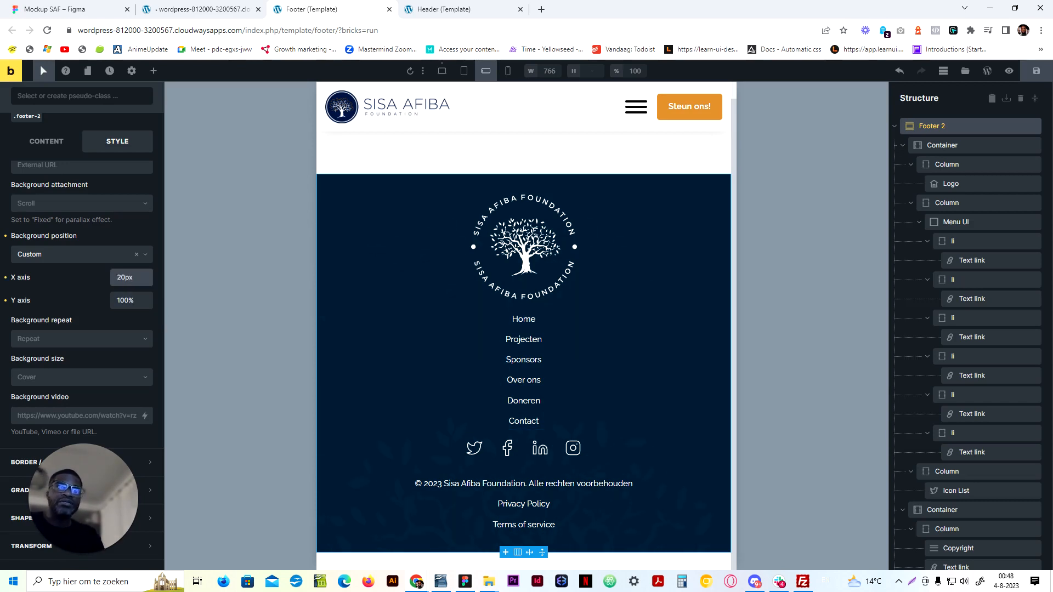
key(shift+Up)
text(35px)
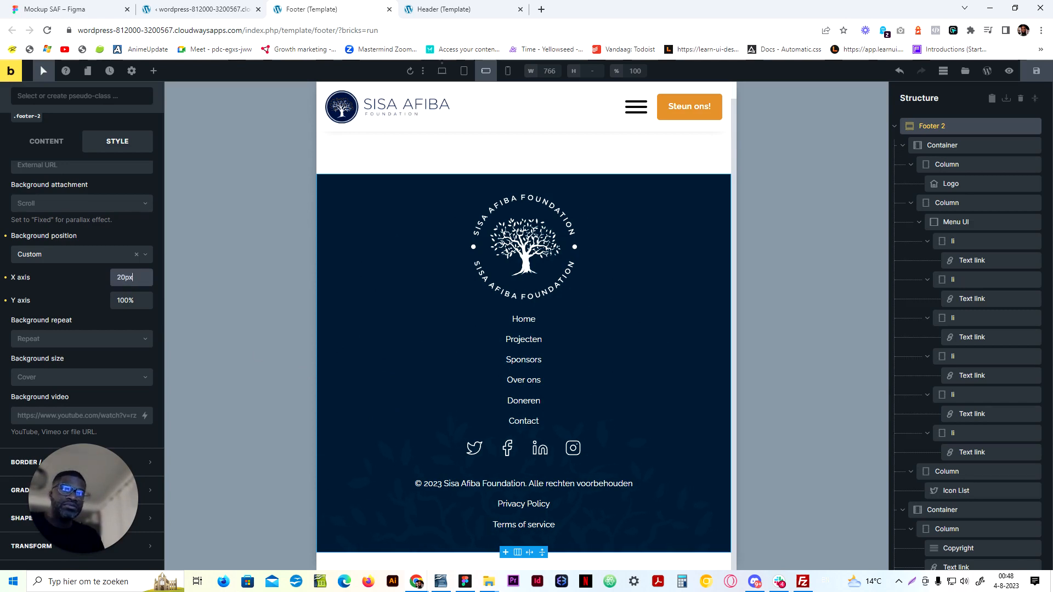
key(Up)
key(Up)
key(Up)
key(Up)
key(Up)
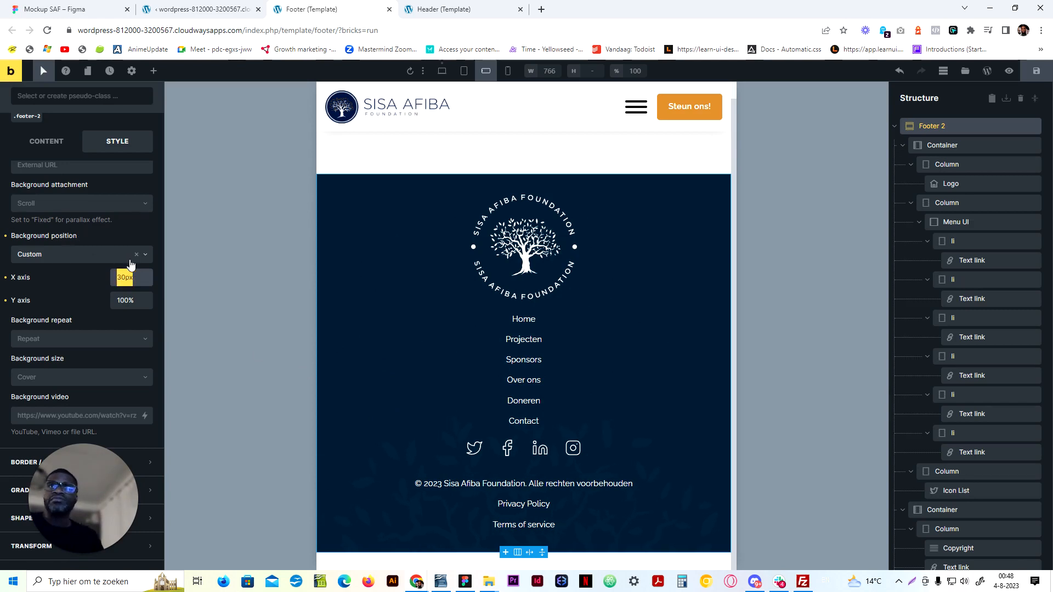
Convert the X axis of the footer's background position to rem units as 3rem
click(129, 277)
drag(131, 277, 125, 277)
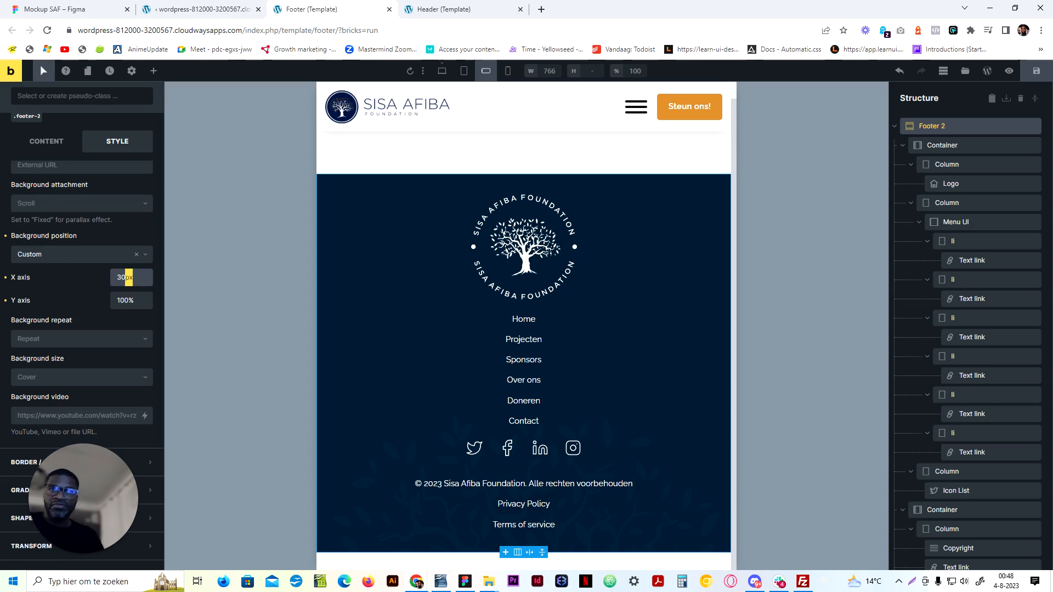
key(BackSpace)
key(BackSpace)
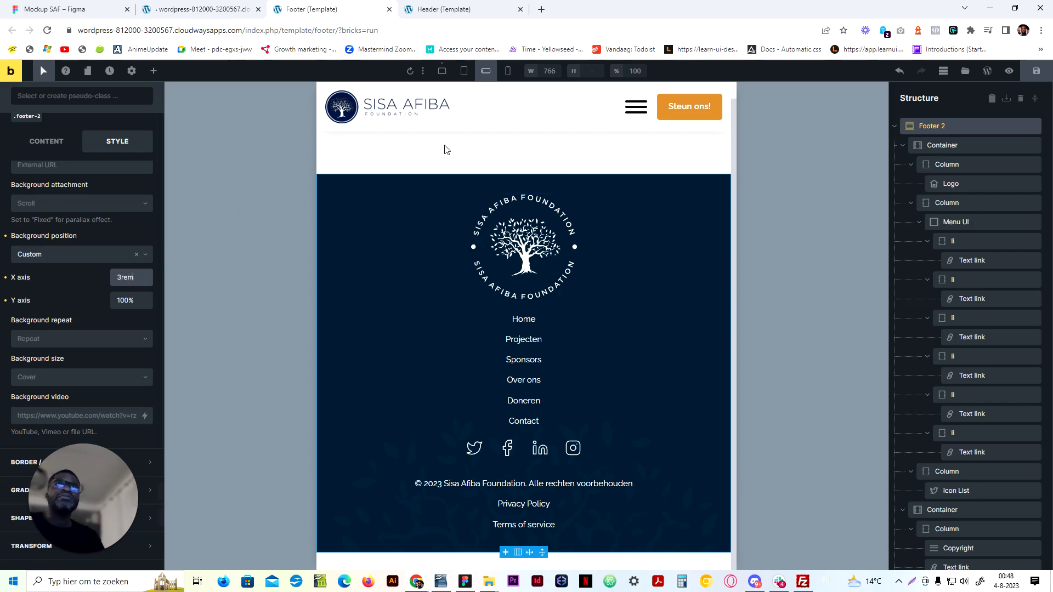
At the desktop breakpoint, set the Y axis of the footer's background position to 7rem and save the template
click(443, 72)
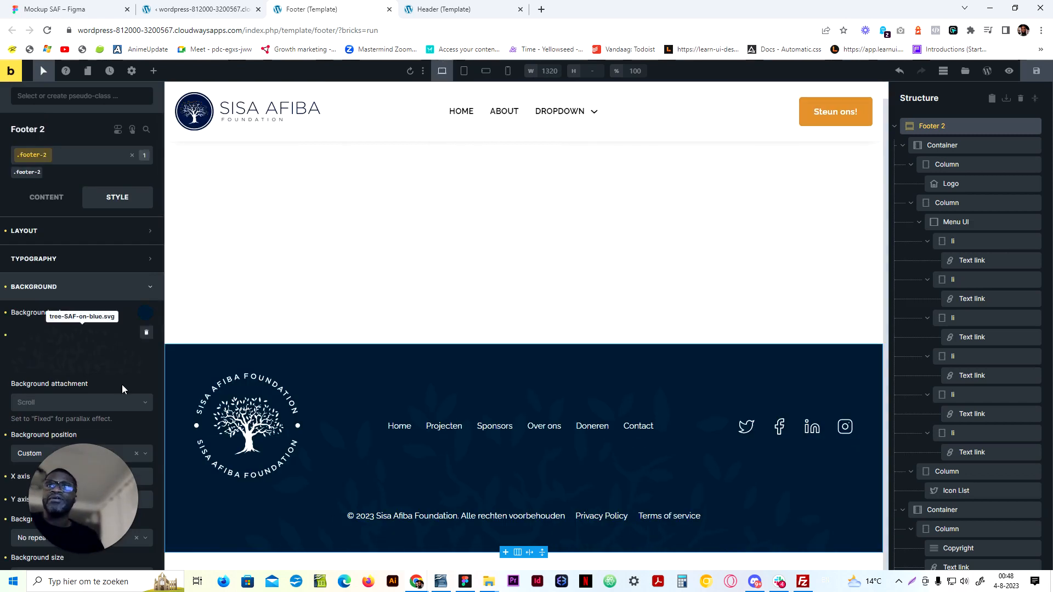
drag(134, 335, 125, 335)
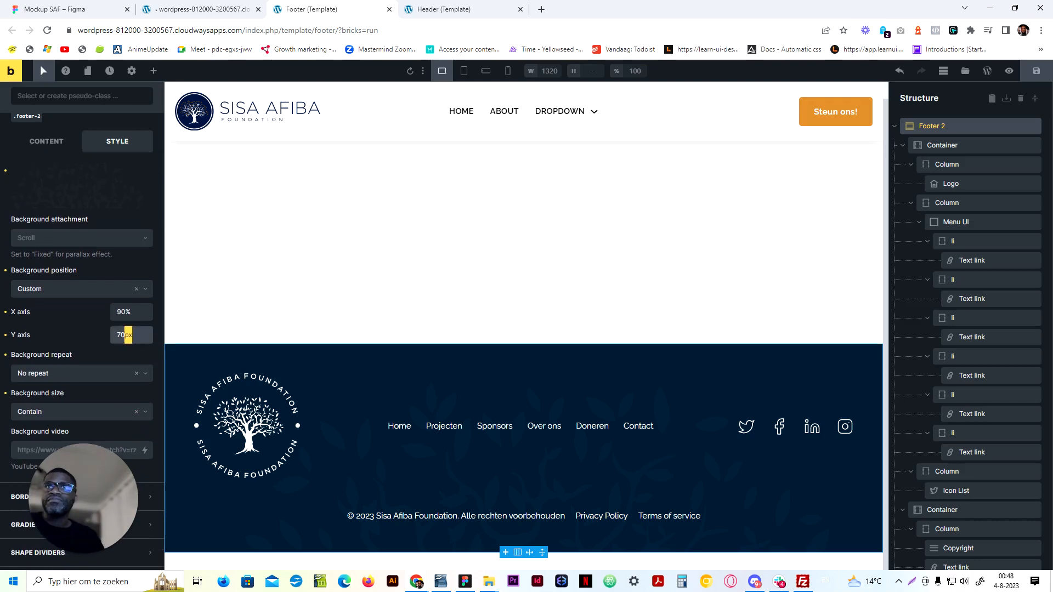
text(rem)
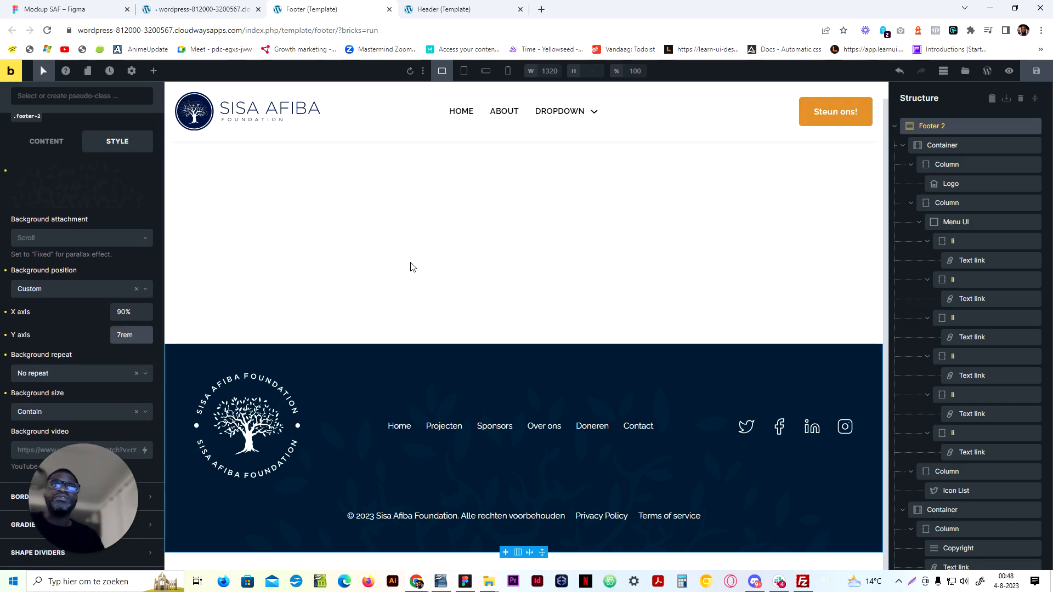
click(1037, 71)
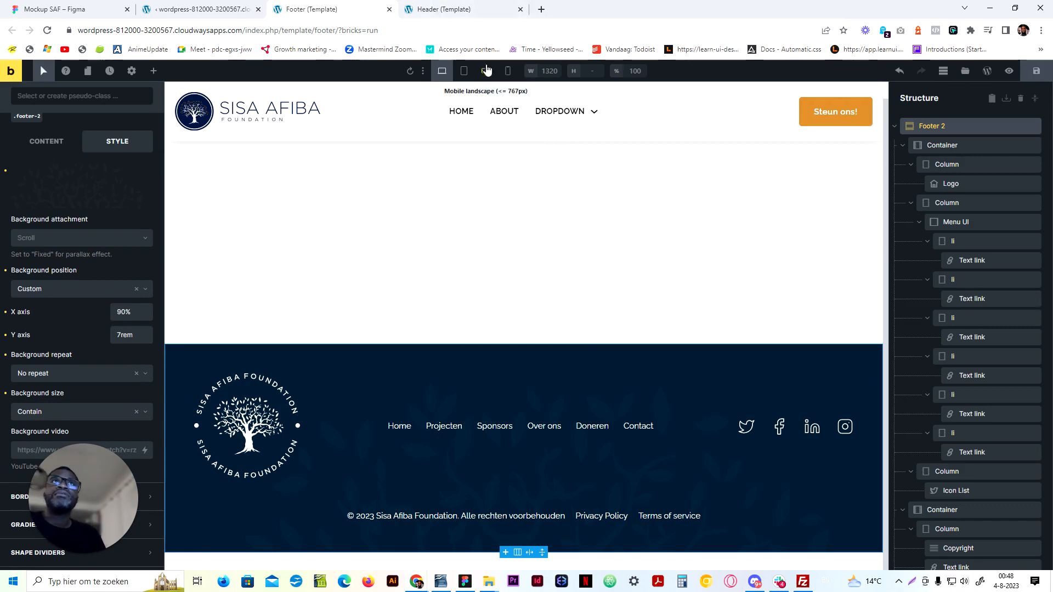
Check the footer's background at the tablet, mobile landscape and mobile portrait breakpoints, and return to the desktop view
click(464, 71)
click(486, 73)
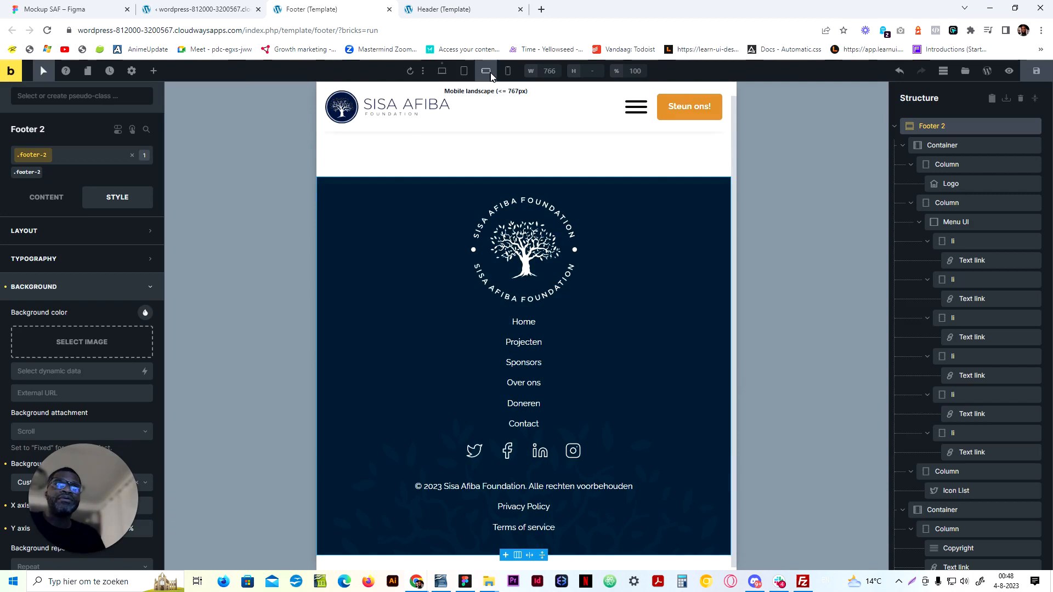
click(509, 73)
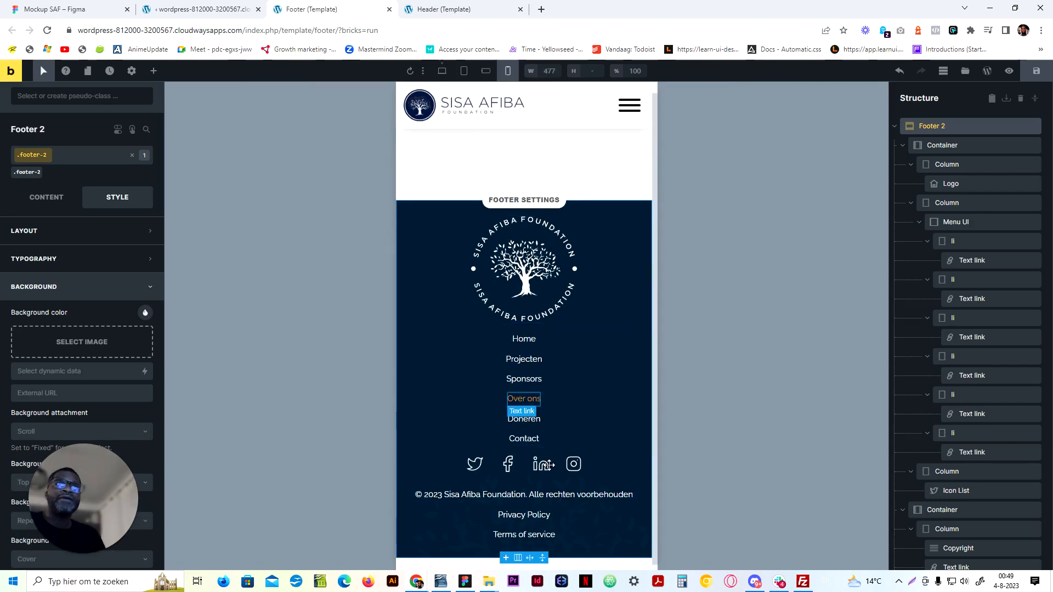
click(451, 76)
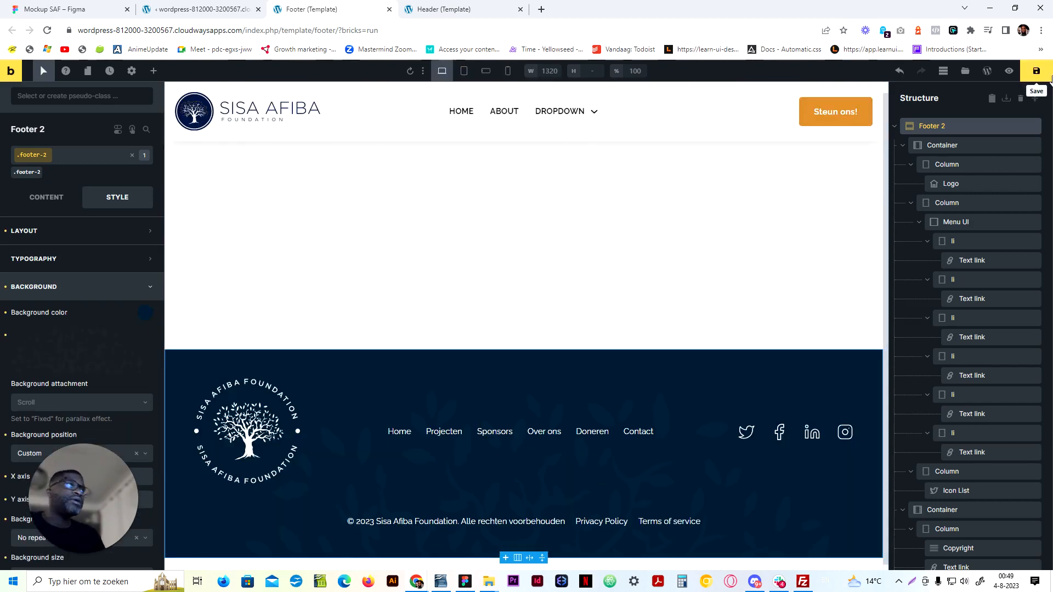
Save the footer template and collapse Footer 2 in the structure tree
key(ctrl+s)
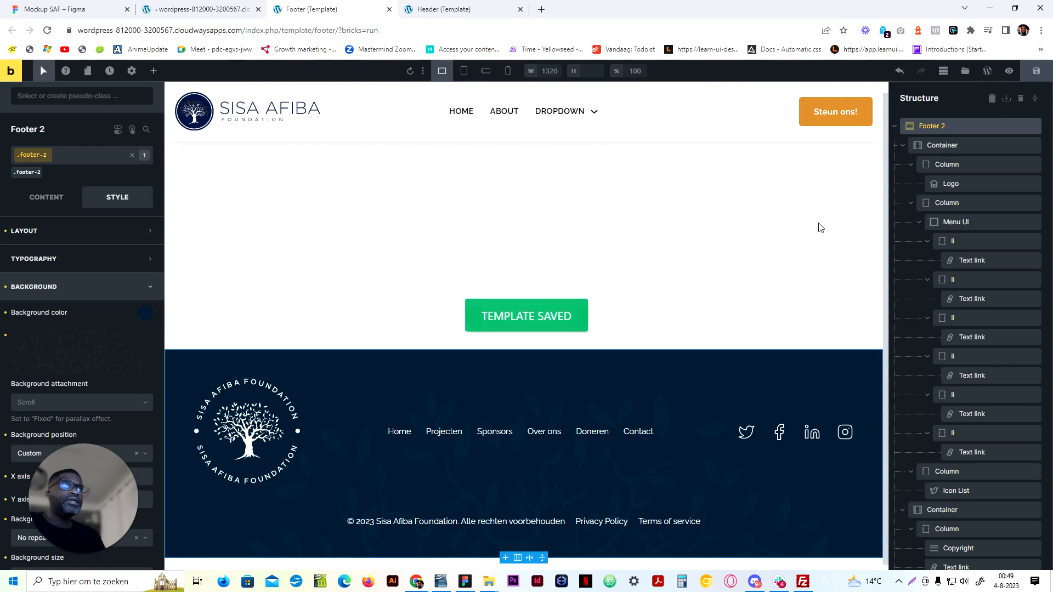
click(894, 126)
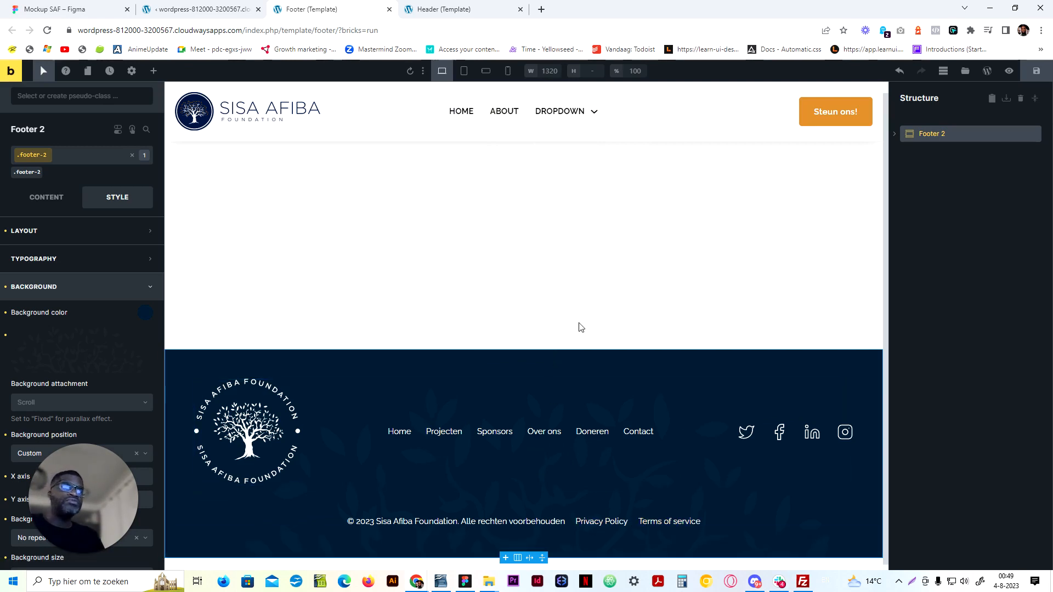
click(1037, 71)
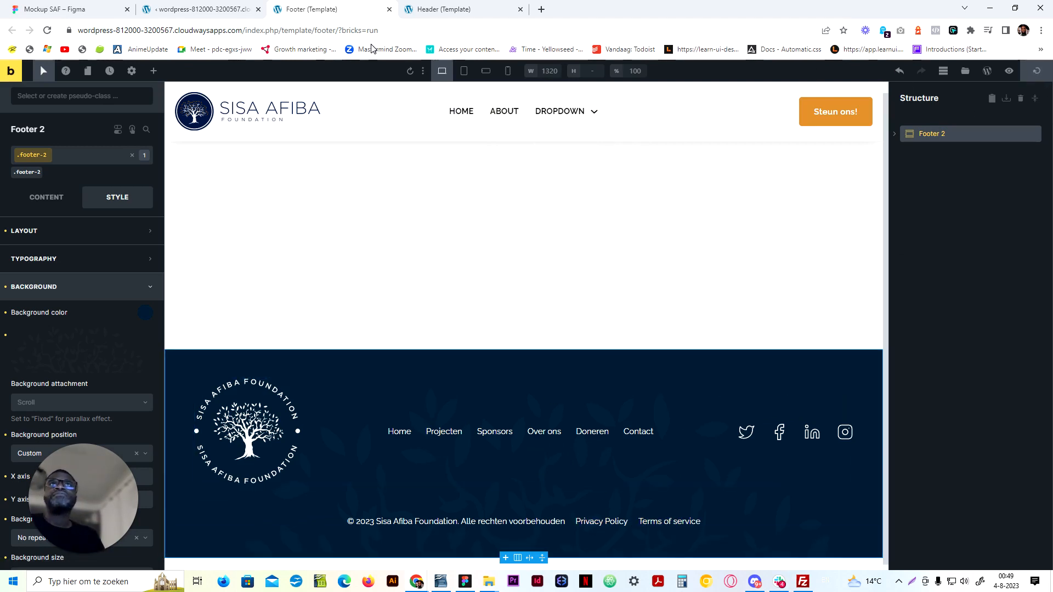
Close the Footer and Header template tabs and open the list of all pages in the WordPress admin
click(390, 10)
click(388, 10)
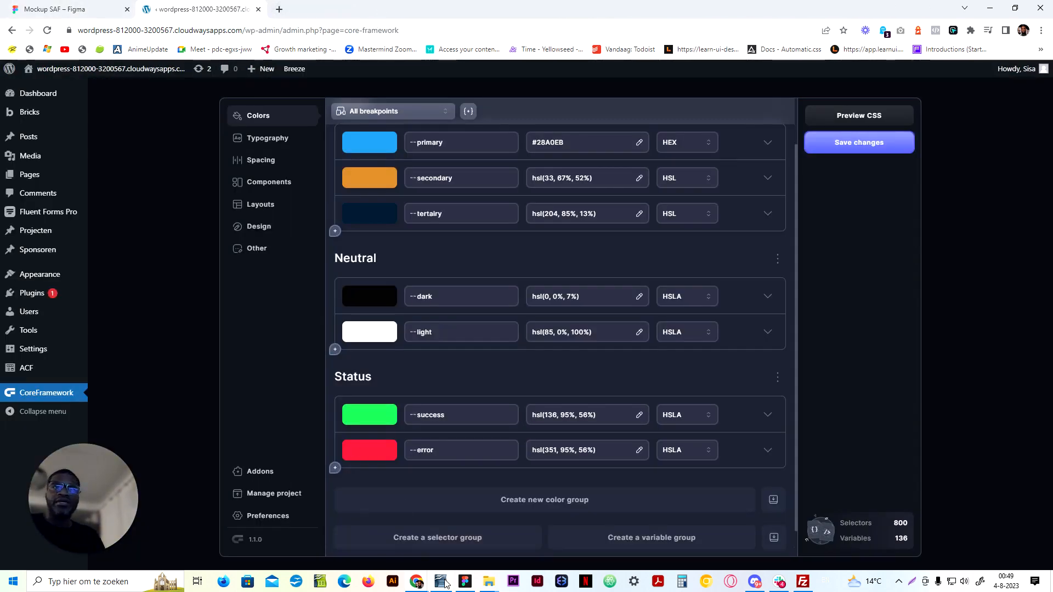
click(32, 175)
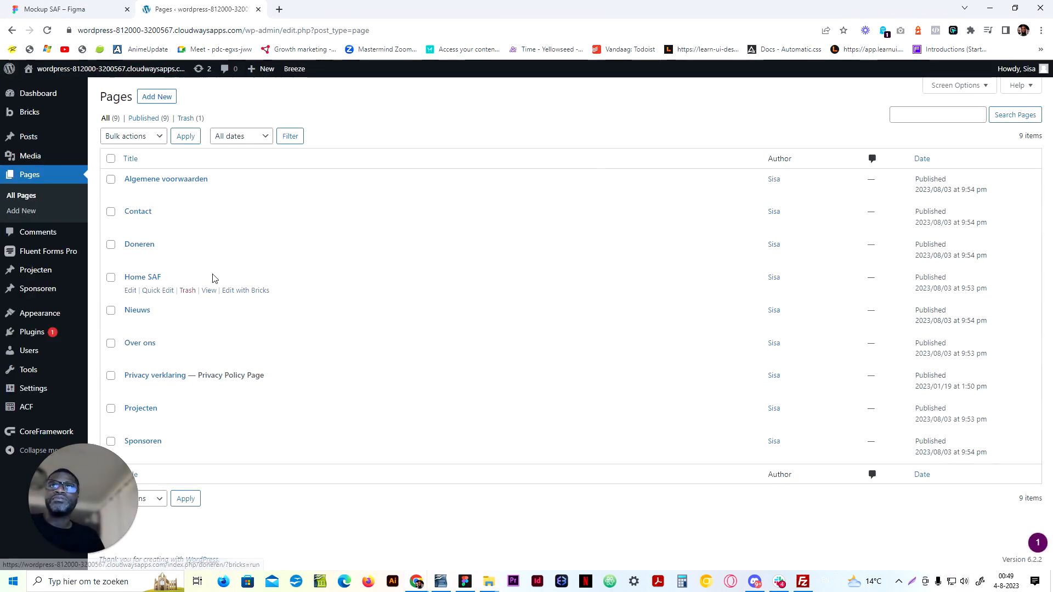
drag(96, 485, 89, 480)
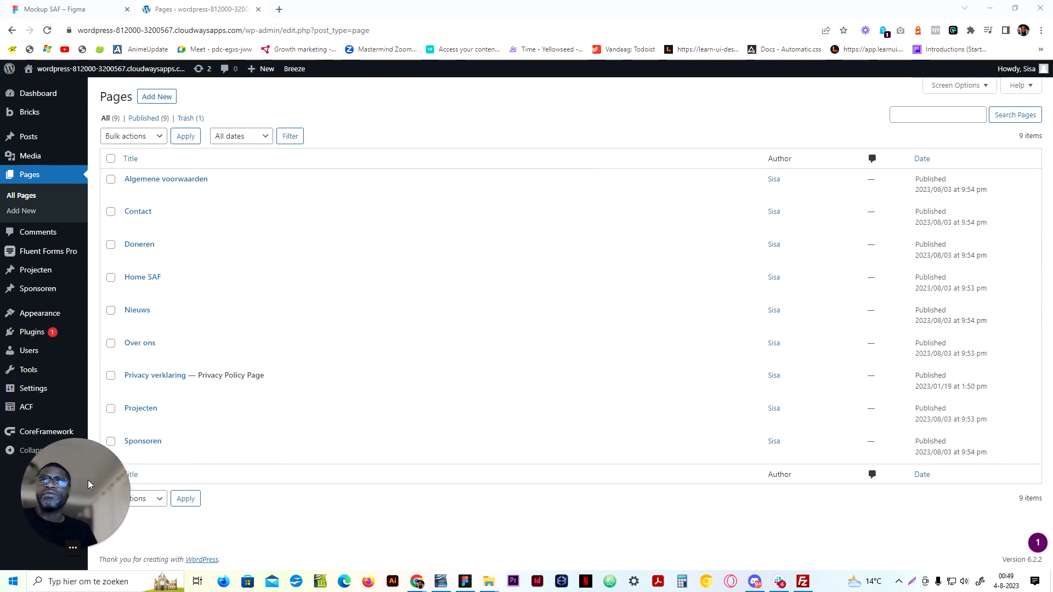
Open the Home SAF page in the Bricks builder in a new tab
mouse_move(55, 271)
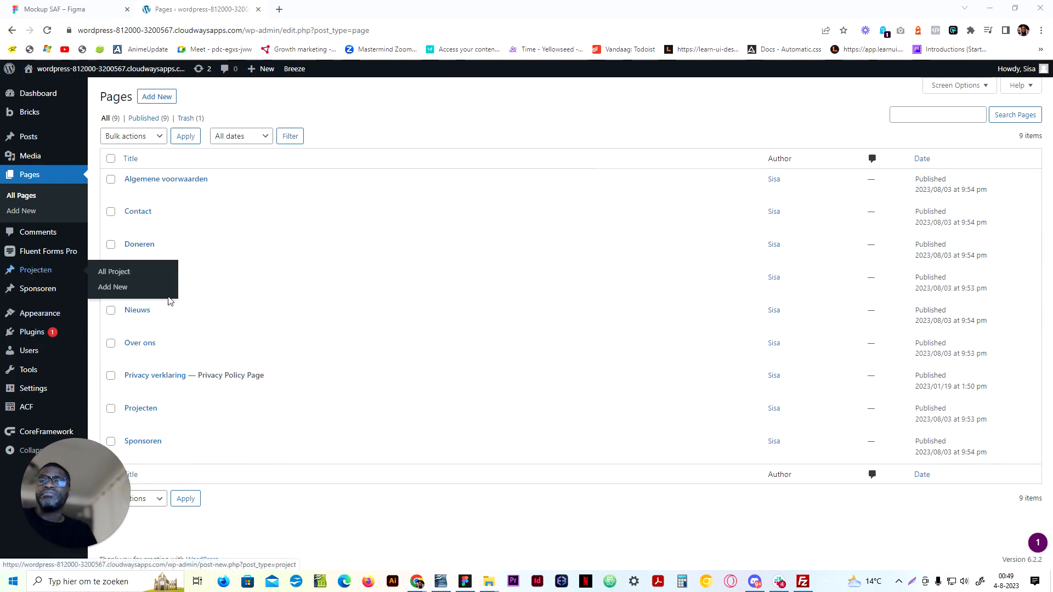
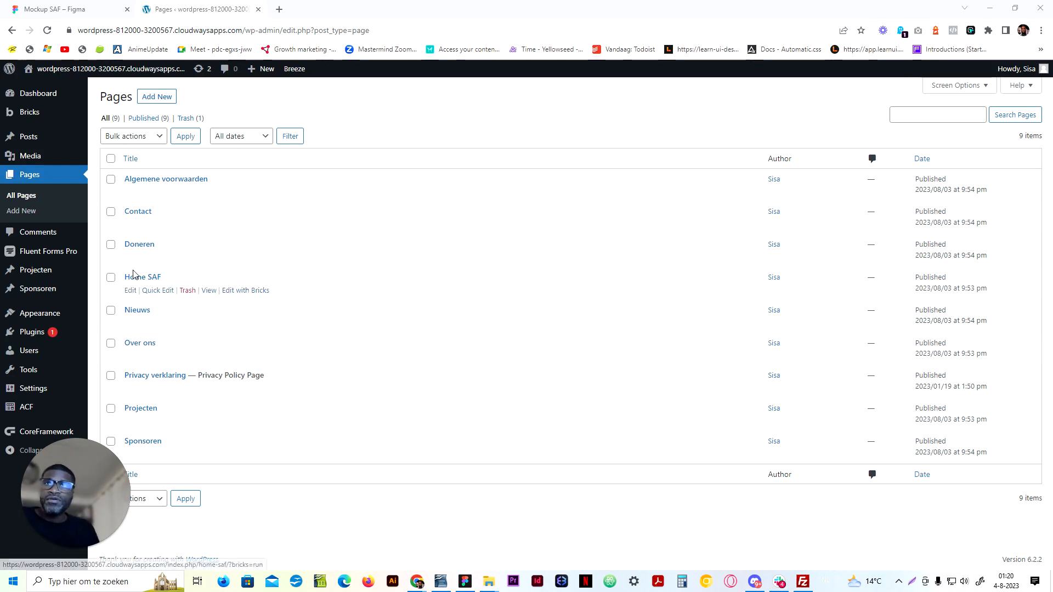
right_click(251, 290)
click(278, 299)
Switch to the Mockup SAF file in Figma and examine the Home v2 design's sections from the hero to the footer
click(116, 5)
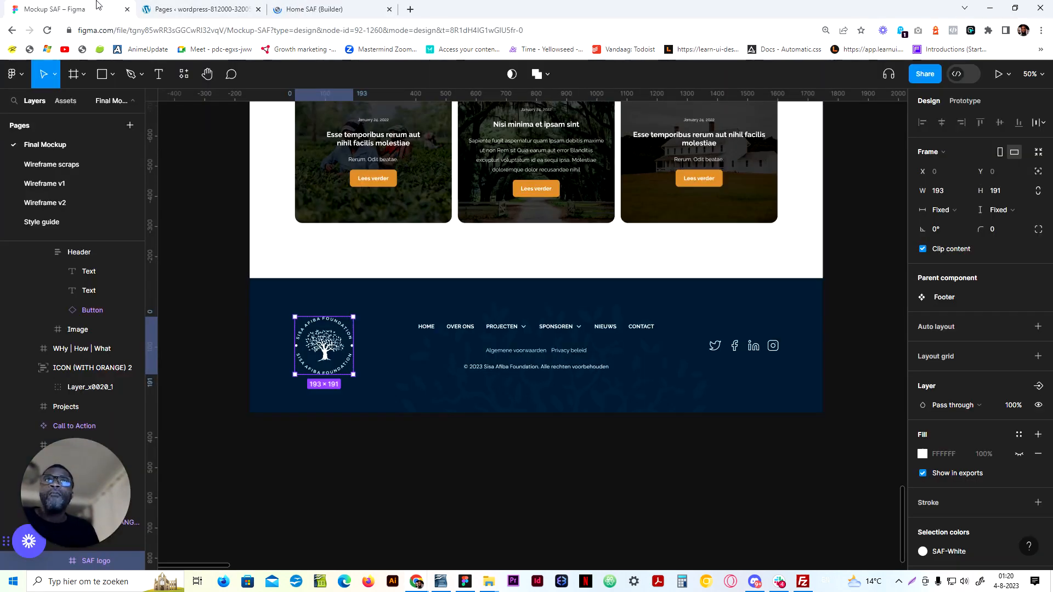
scroll(285, 307, up, 2)
click(208, 353)
scroll(209, 354, up, 15)
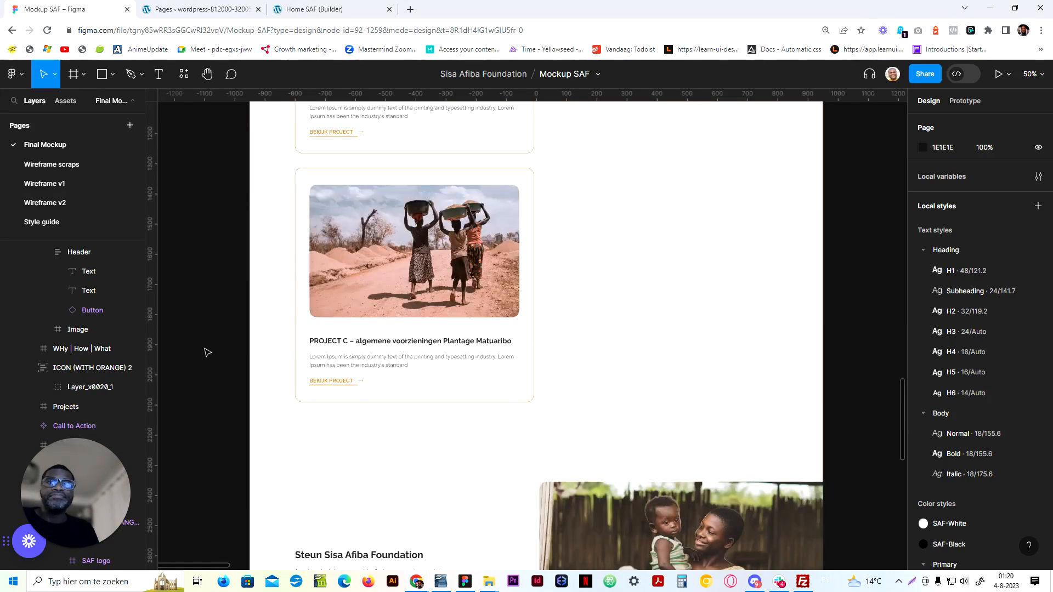
scroll(208, 353, up, 10)
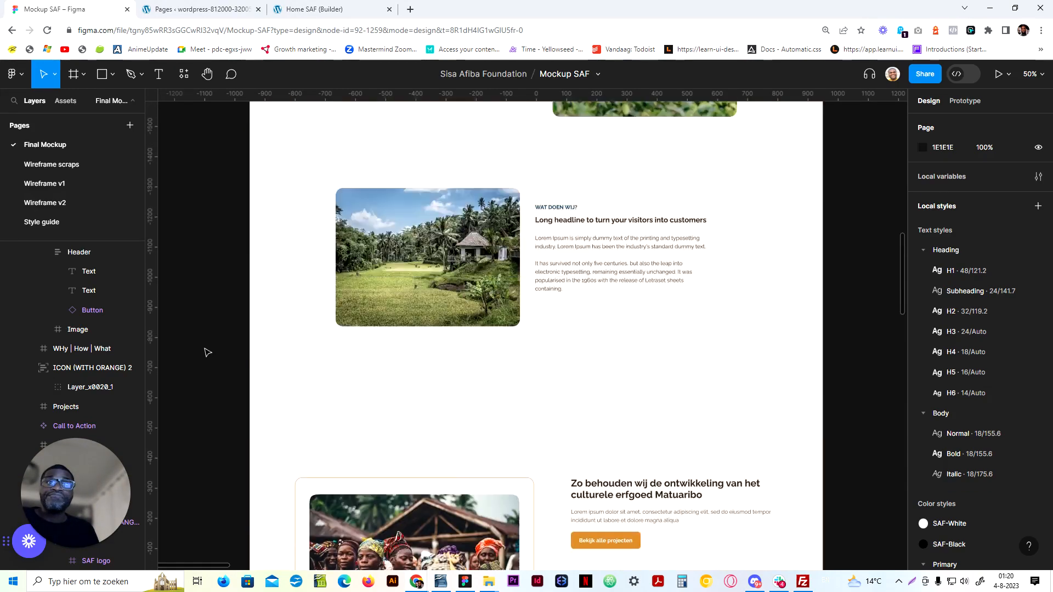
scroll(207, 353, up, 10)
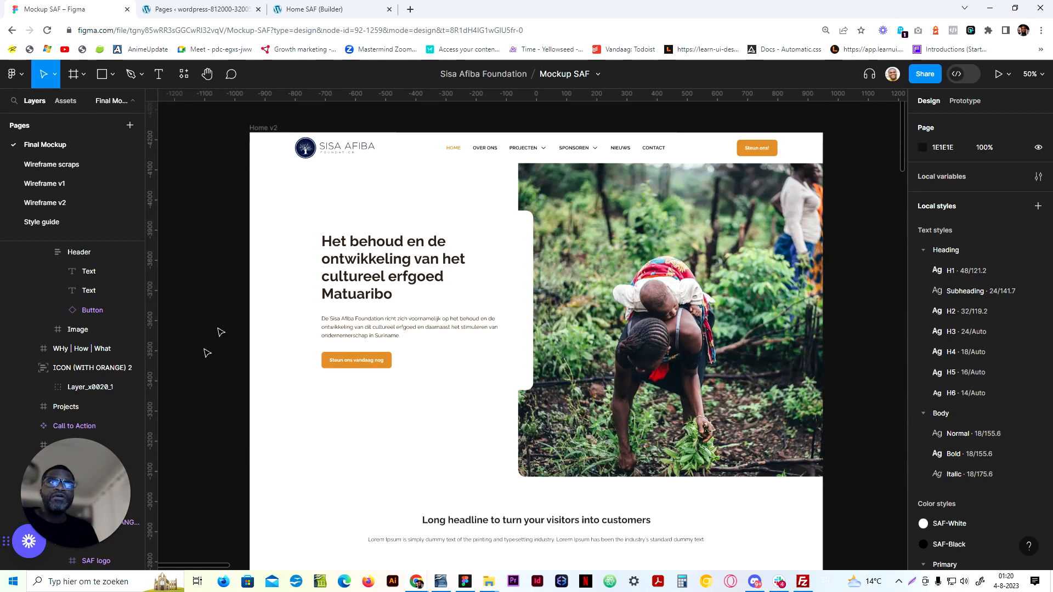
scroll(413, 389, down, 6)
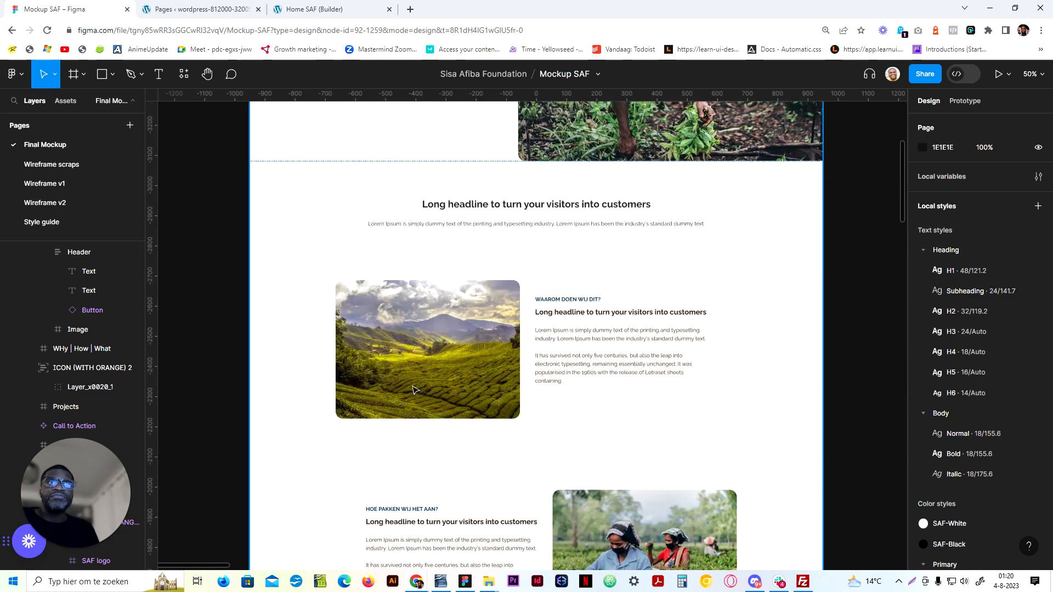
scroll(477, 414, down, 5)
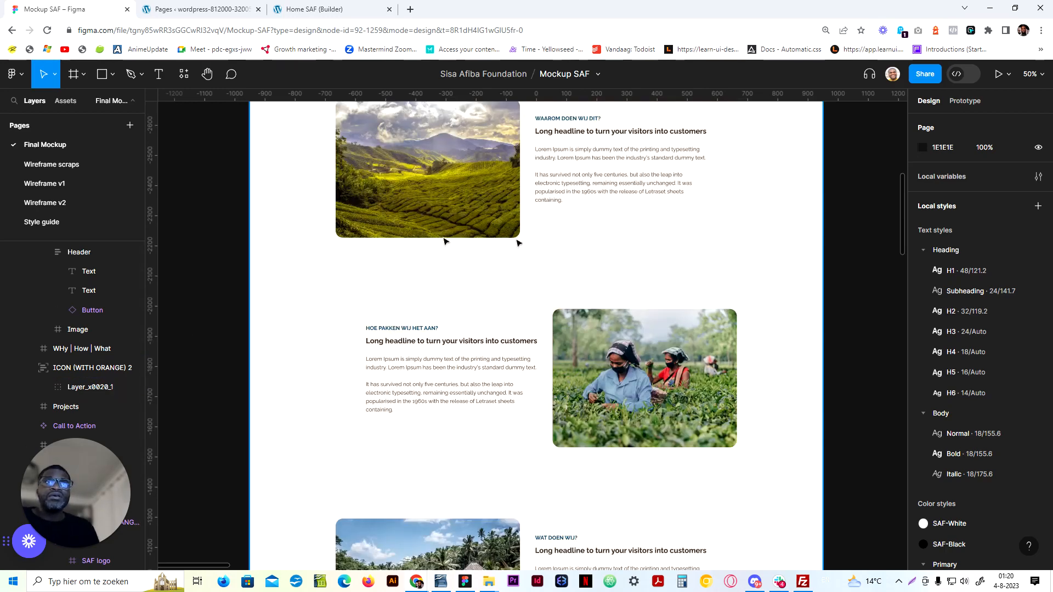
scroll(520, 293, down, 10)
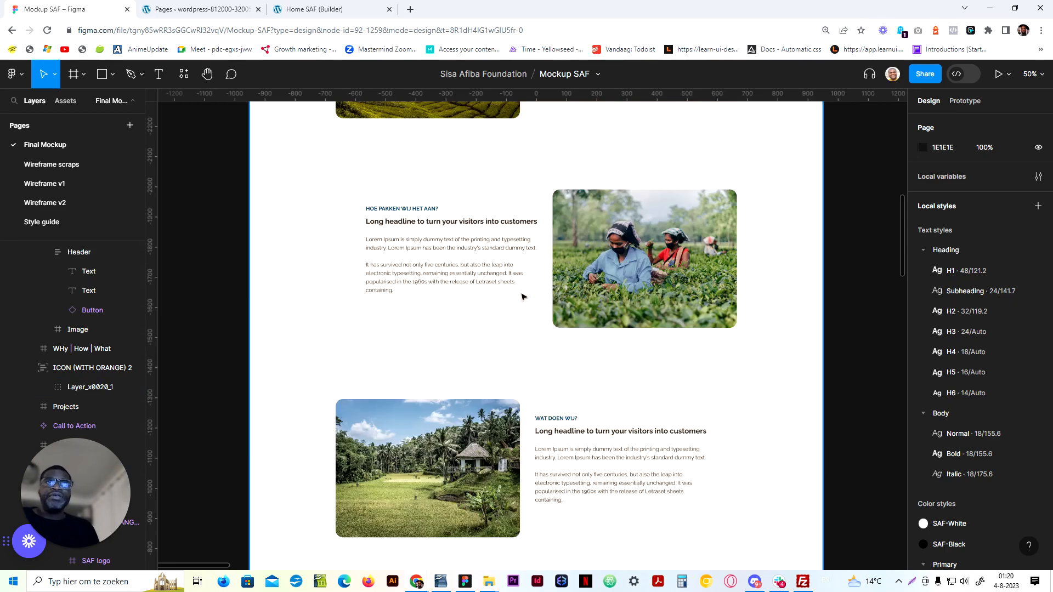
scroll(438, 305, down, 6)
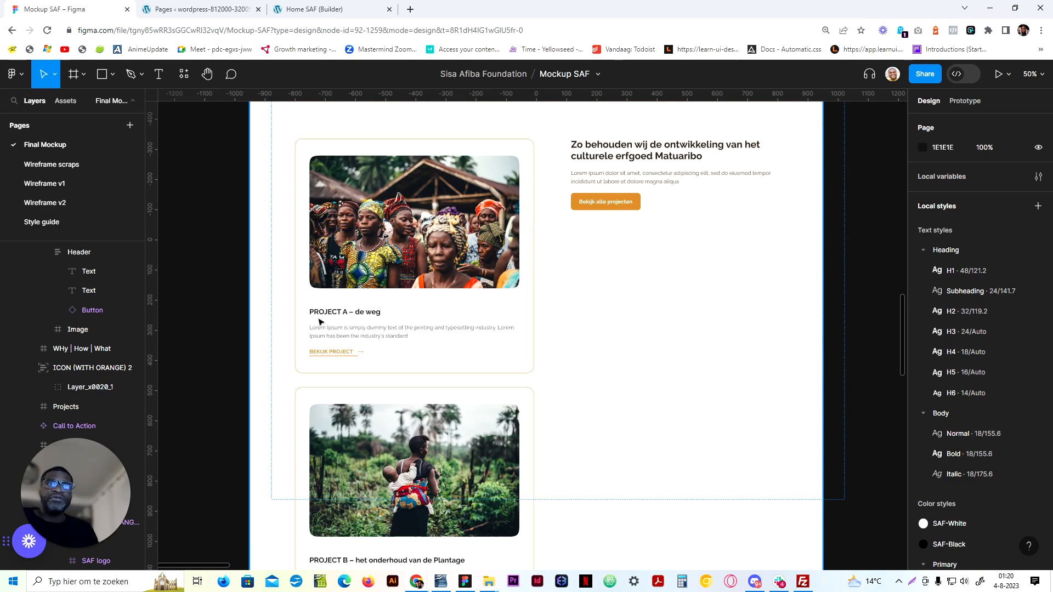
scroll(275, 357, down, 14)
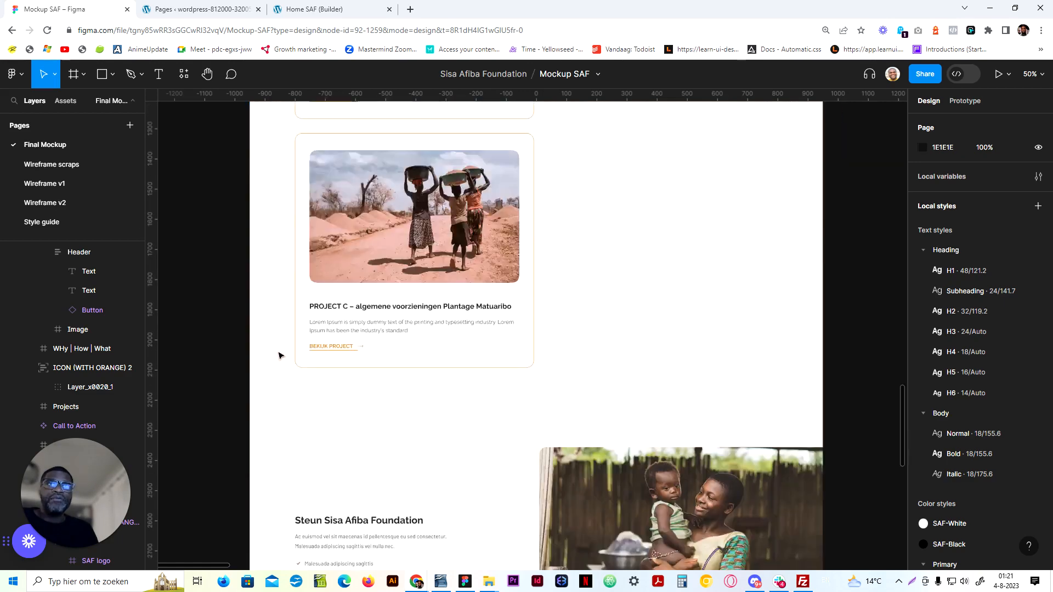
scroll(281, 356, down, 4)
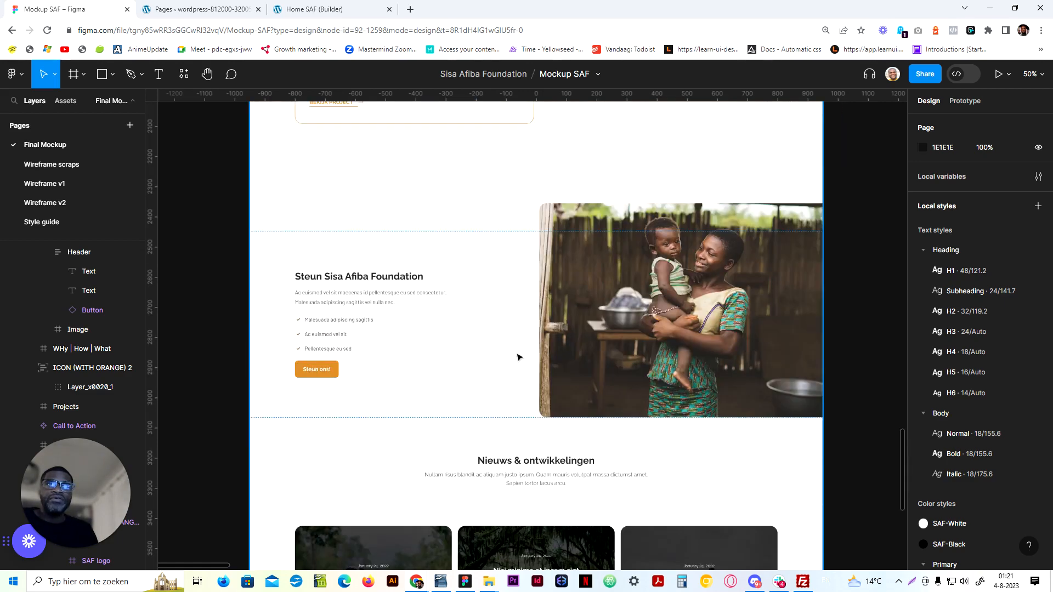
scroll(562, 391, down, 6)
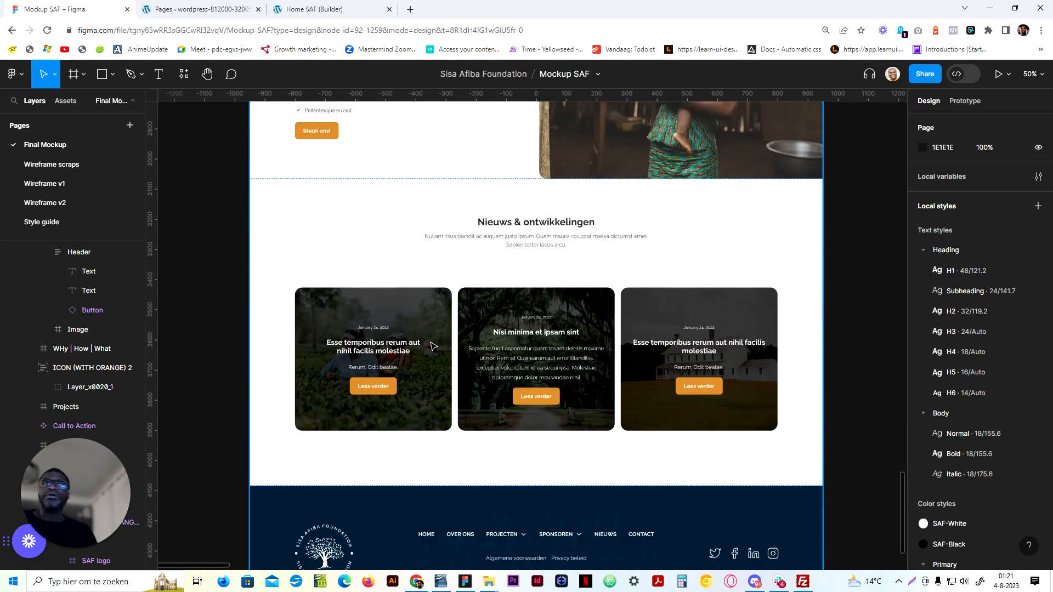
scroll(487, 459, up, 20)
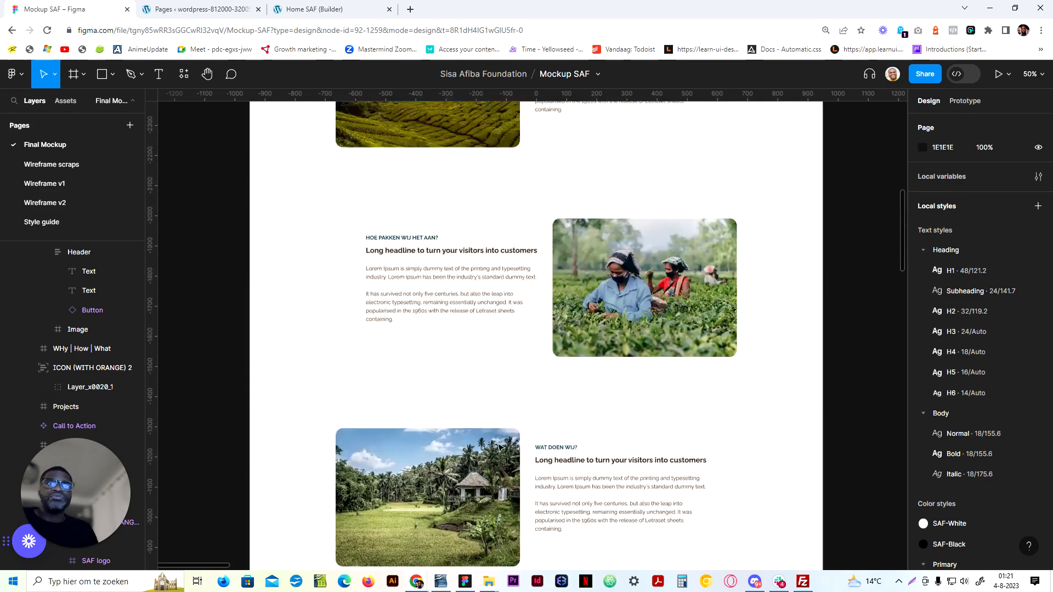
scroll(500, 447, up, 16)
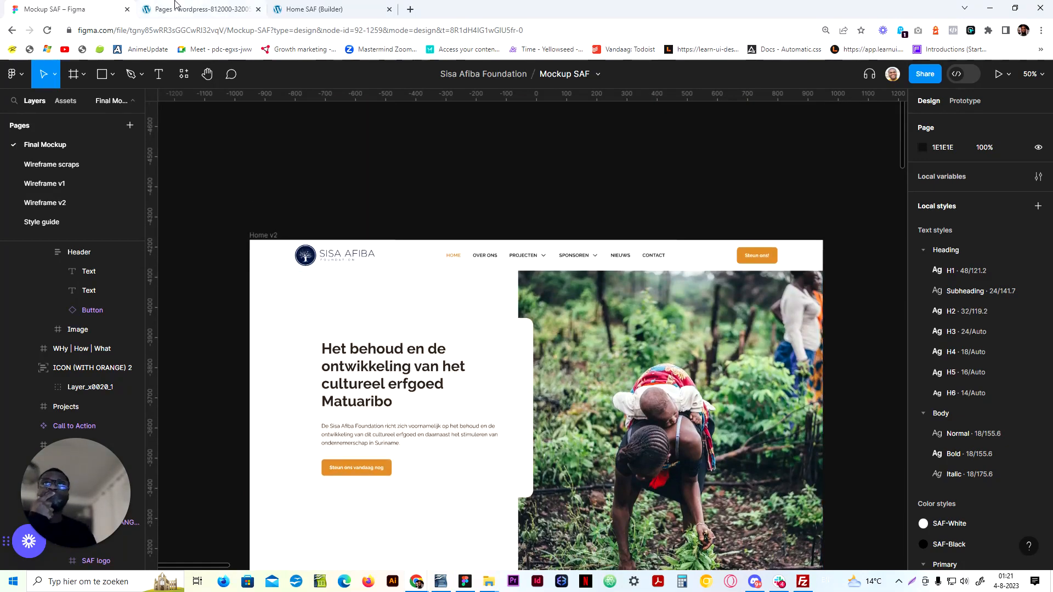
click(198, 9)
key(ctrl+shift+Tab)
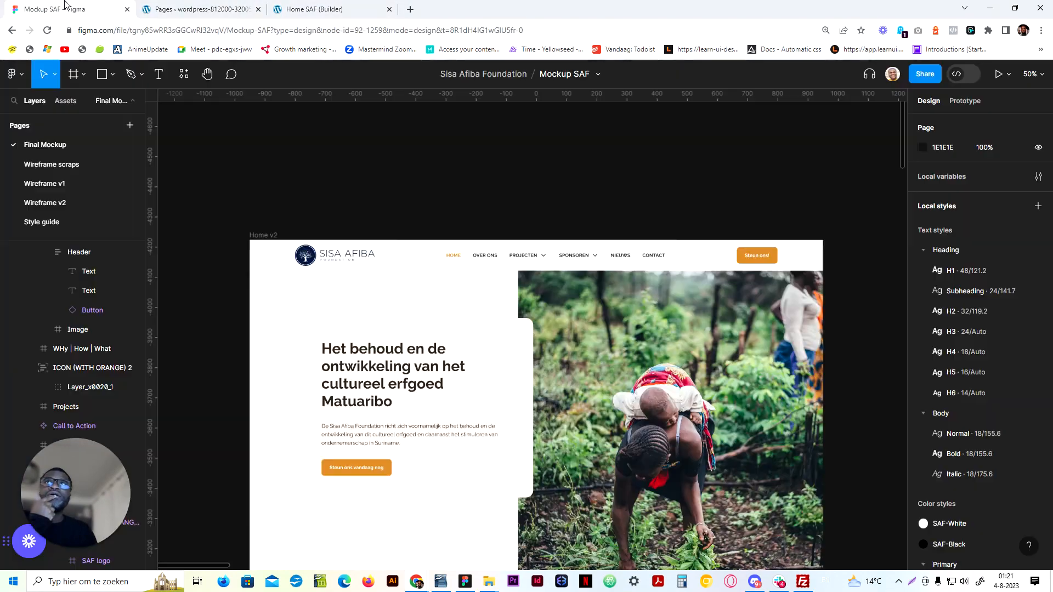
scroll(475, 373, down, 20)
scroll(475, 382, down, 20)
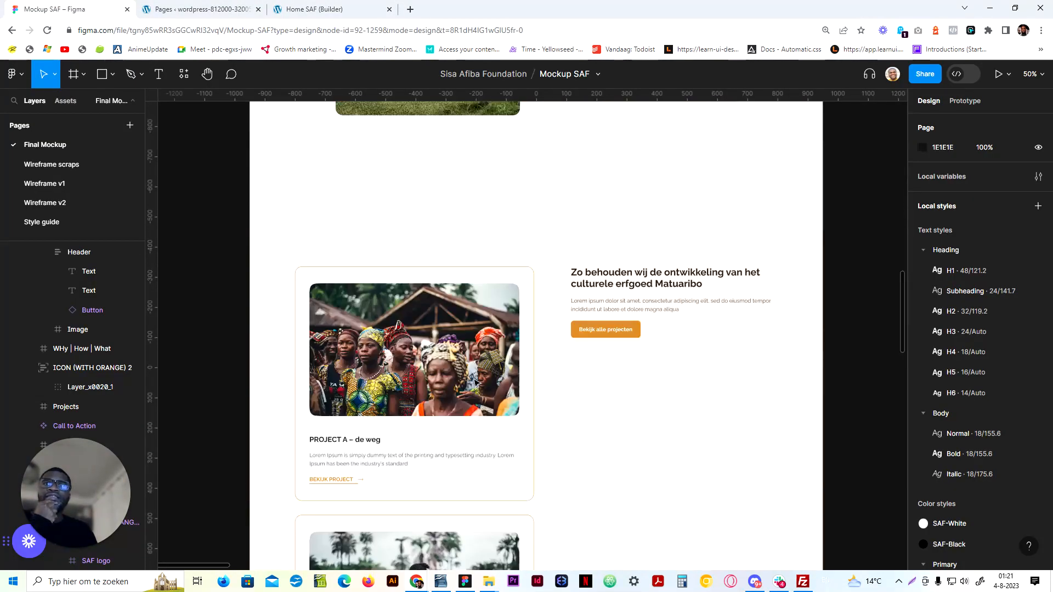
scroll(475, 382, down, 15)
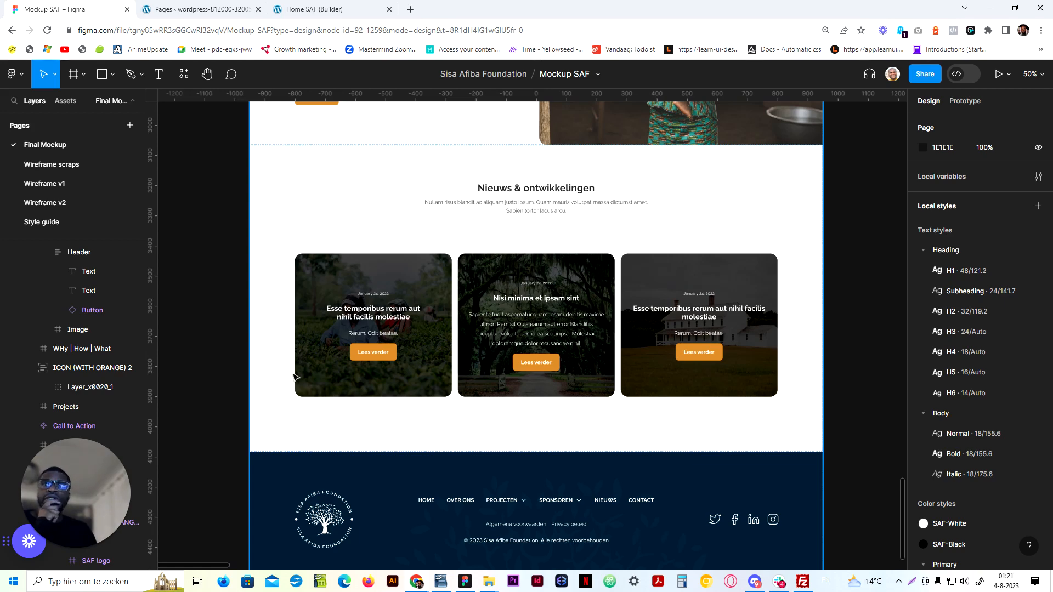
scroll(295, 377, up, 20)
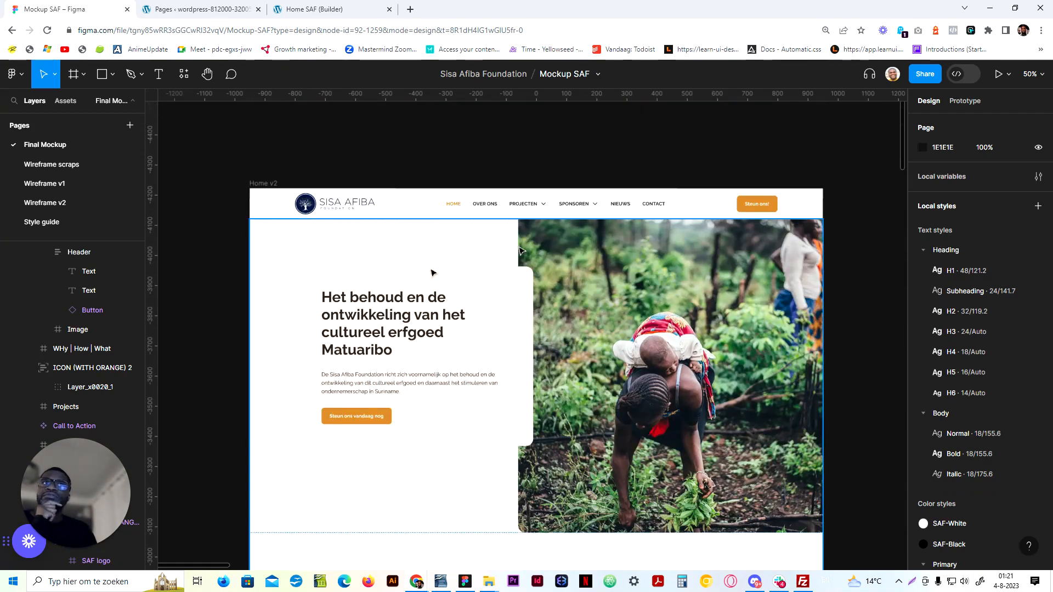
Return to the Home SAF builder, open the template library and reload the remote templates
click(198, 9)
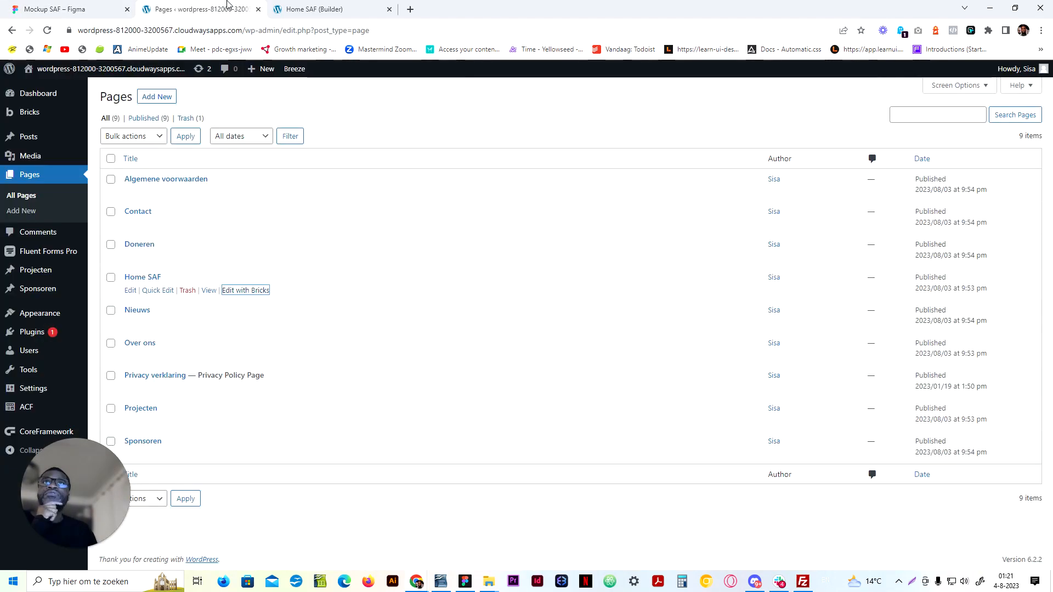
click(325, 7)
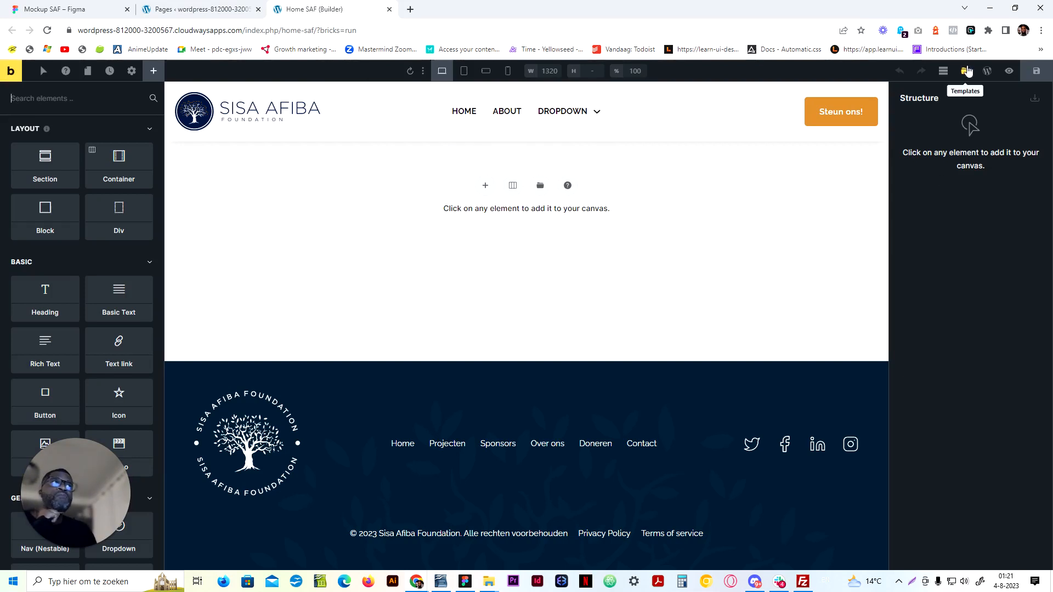
click(966, 71)
click(332, 128)
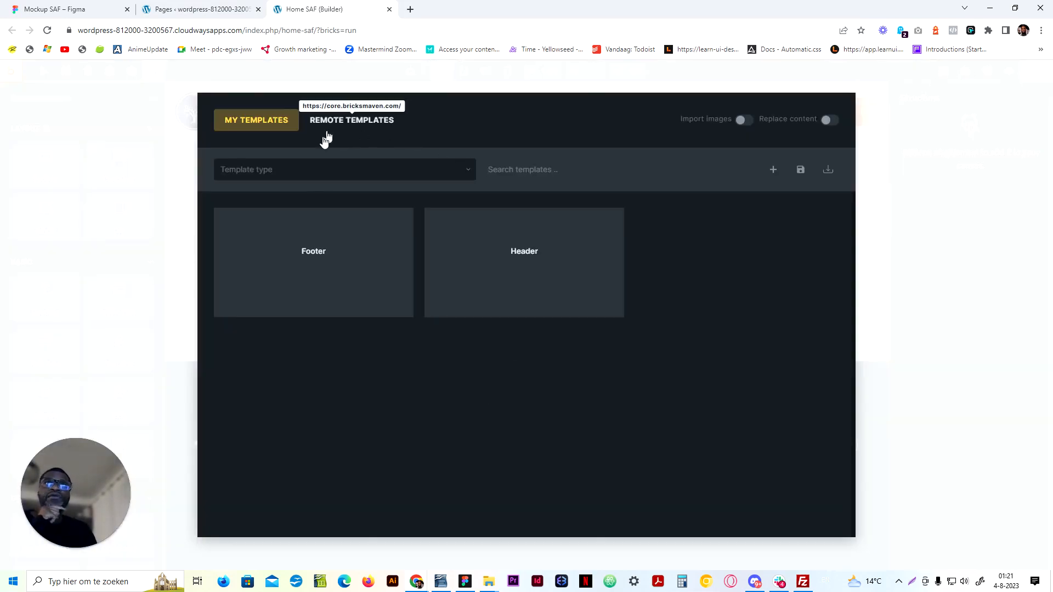
click(746, 170)
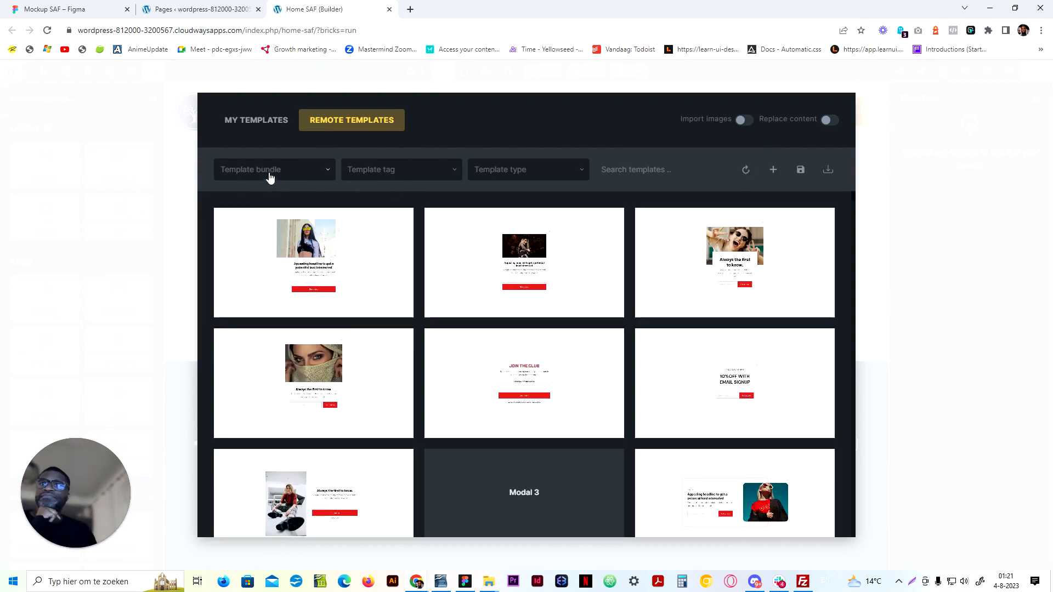
Filter the remote templates by the Hero bundle and browse for a layout that matches the mockup's hero
click(269, 173)
scroll(276, 285, down, 3)
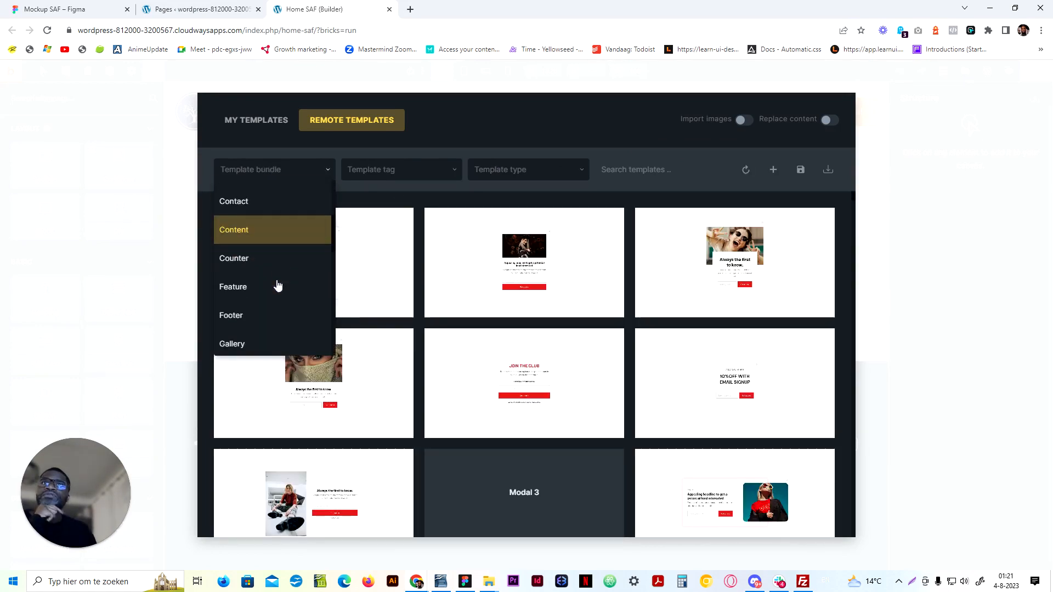
scroll(278, 285, down, 2)
click(250, 344)
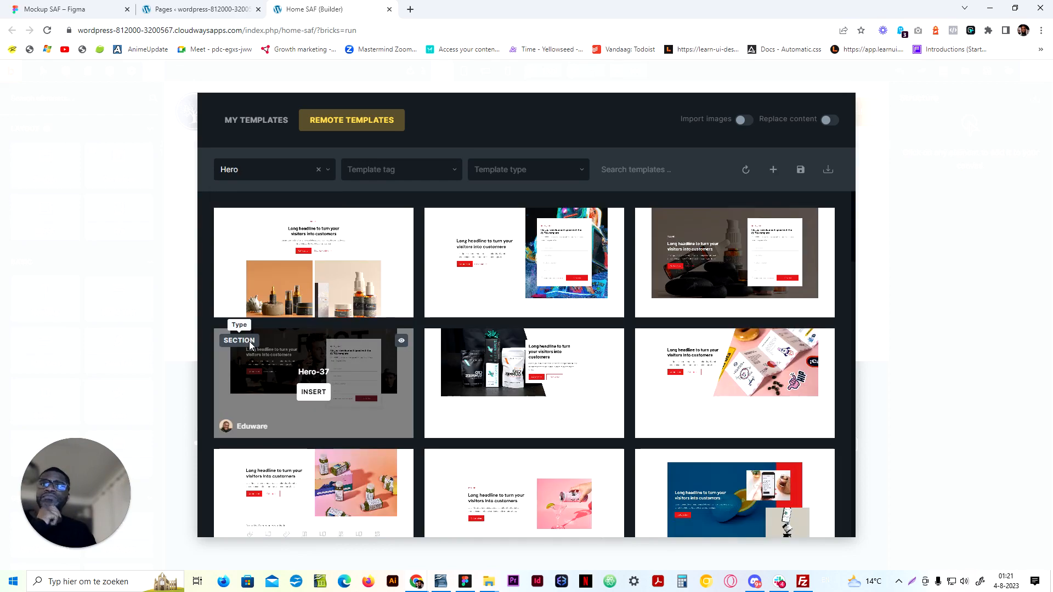
scroll(477, 391, down, 6)
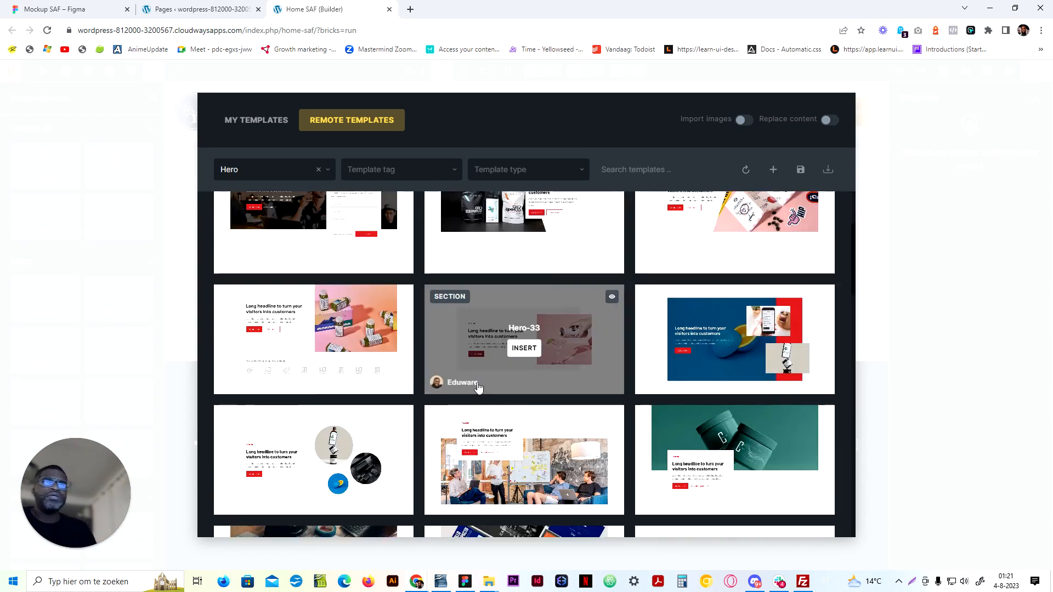
scroll(475, 383, down, 4)
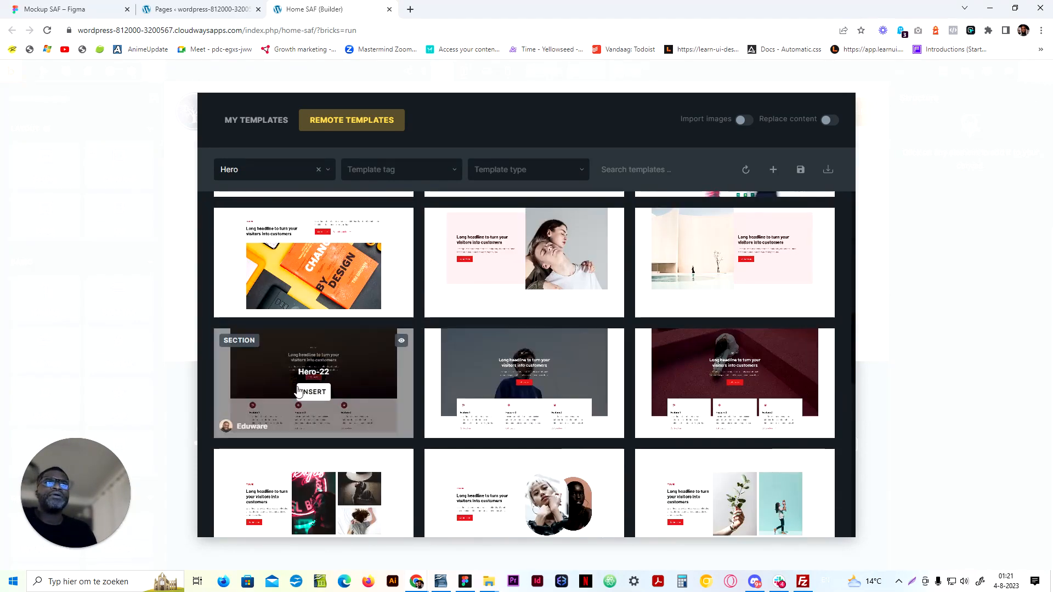
scroll(256, 384, down, 4)
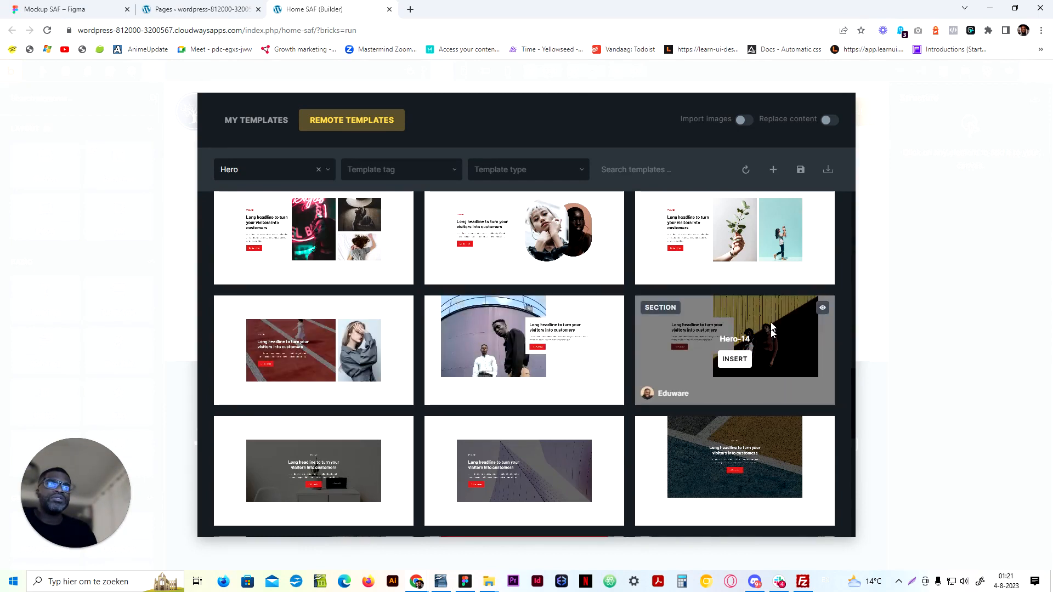
Insert the Hero-14 template with image import enabled, decline its theme style, and check the section beneath the header
click(744, 121)
click(735, 361)
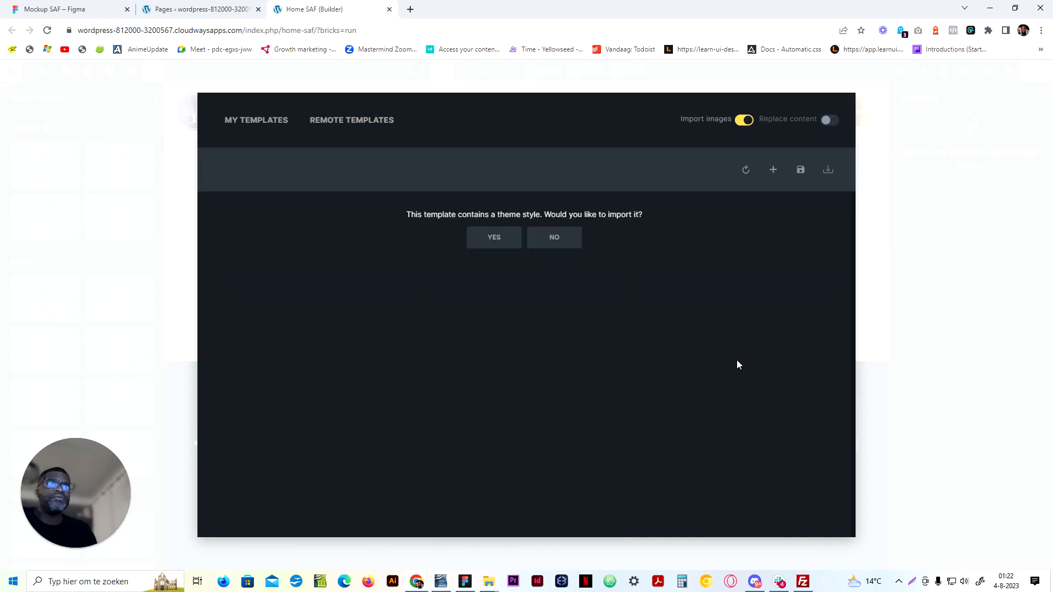
click(555, 237)
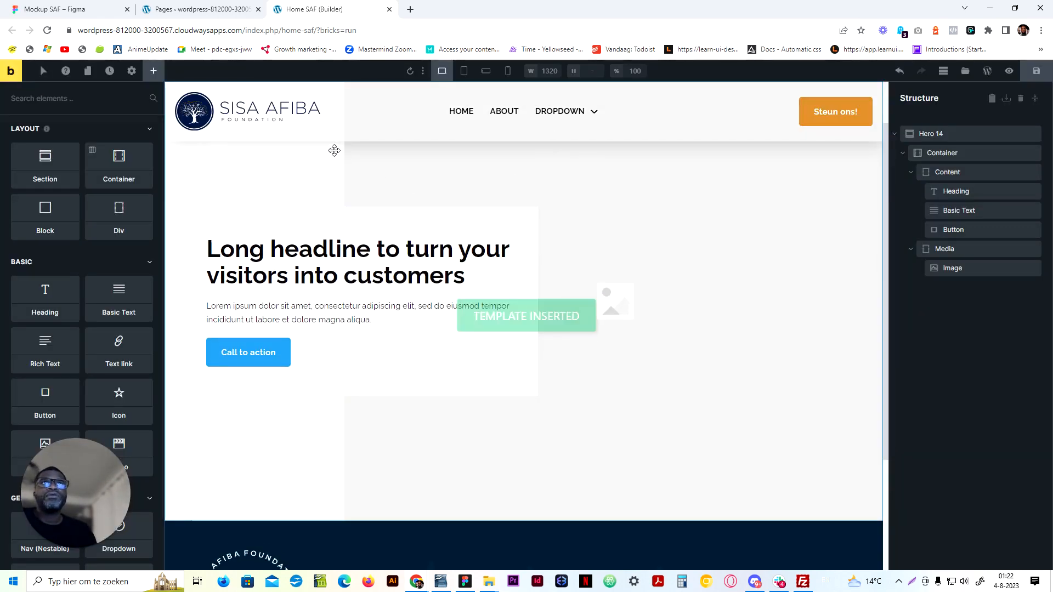
scroll(516, 244, down, 3)
scroll(516, 244, up, 3)
scroll(517, 230, down, 3)
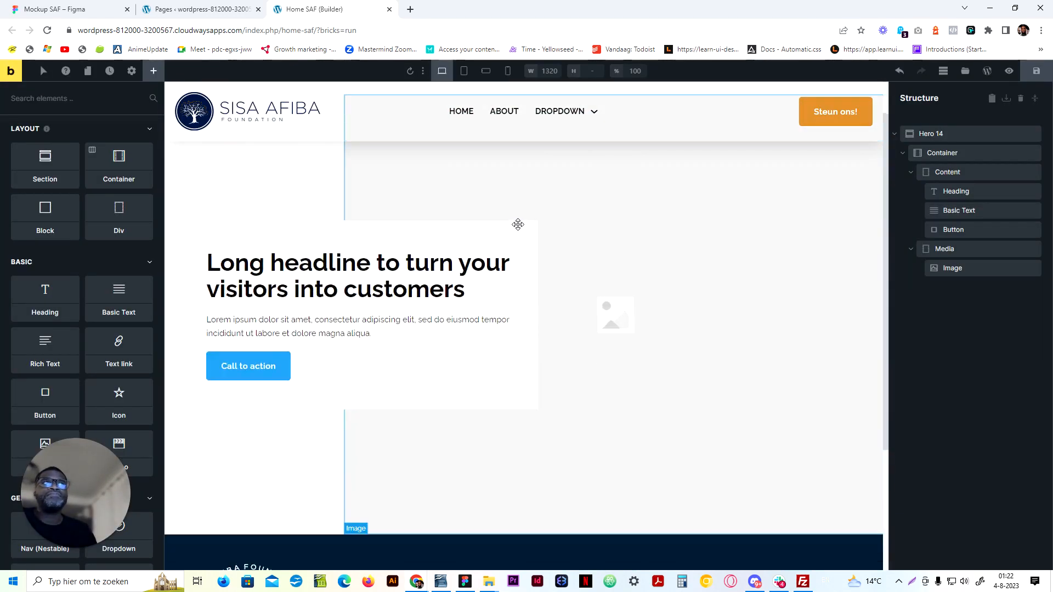
scroll(518, 224, up, 3)
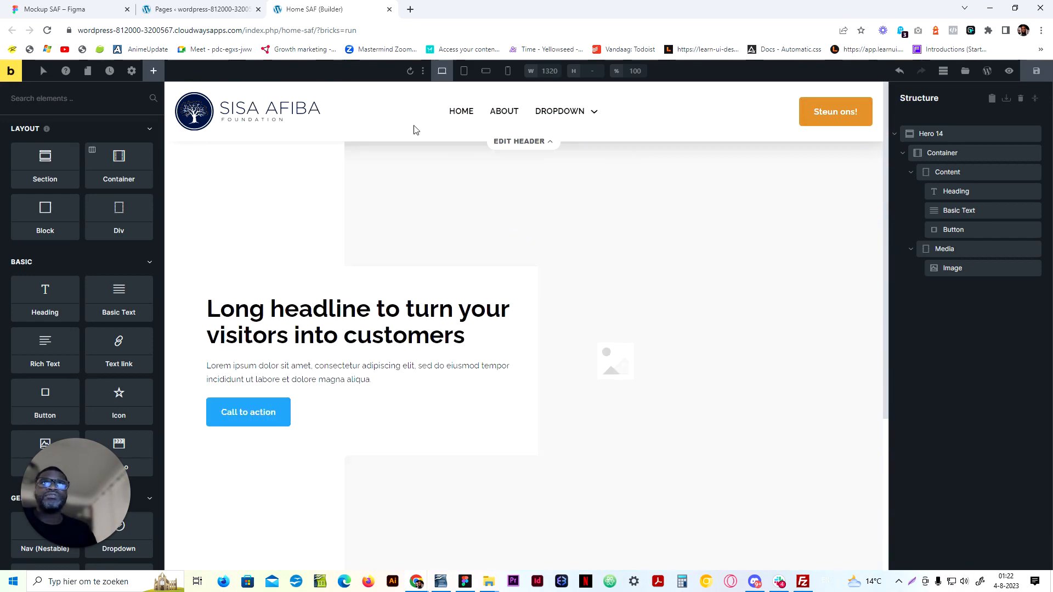
Open the header template for editing from the Home SAF page and save the page
click(519, 142)
click(311, 9)
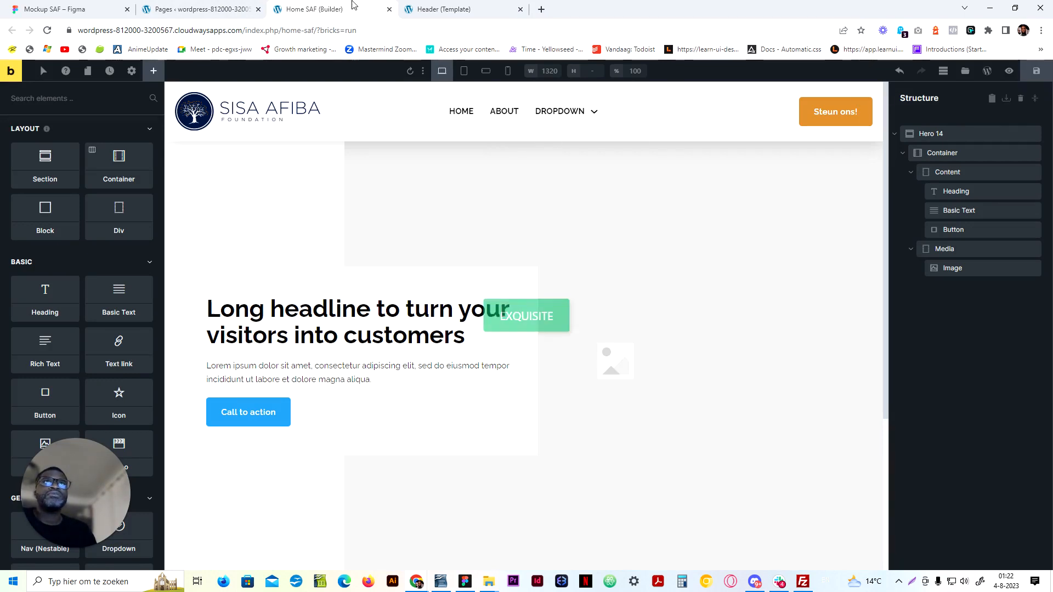
click(434, 8)
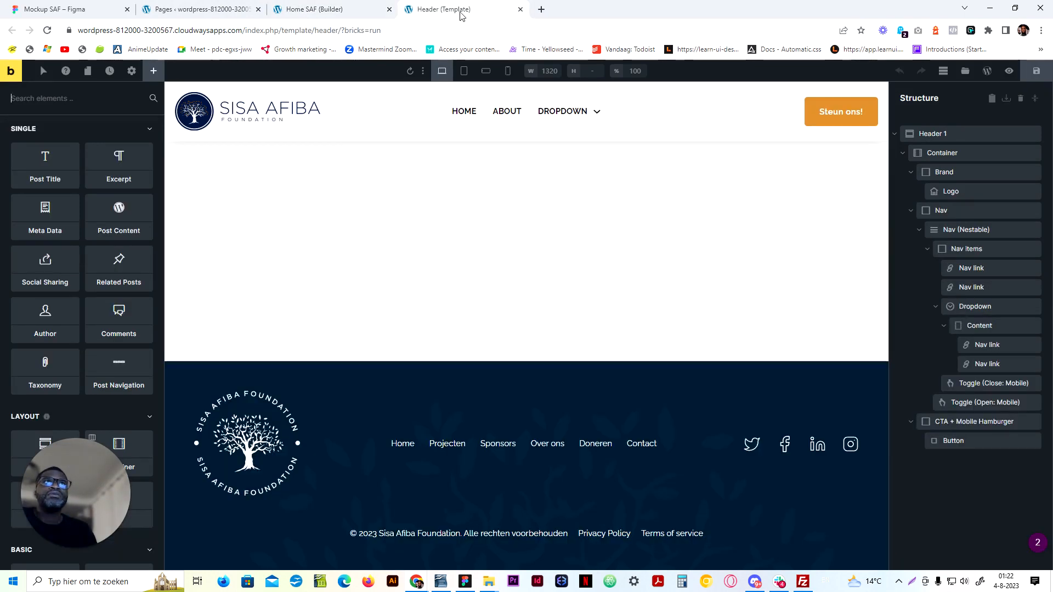
Set the background colour of the Header 1 section's .header-1 class to the palette's white and save the header template
click(373, 88)
click(121, 167)
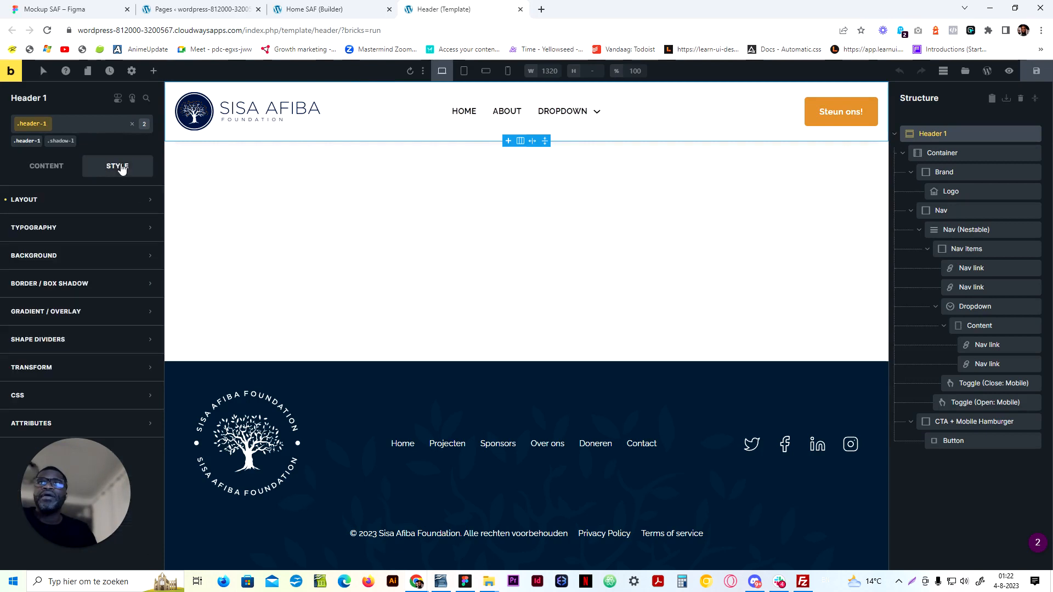
click(97, 254)
click(145, 282)
scroll(97, 351, down, 1)
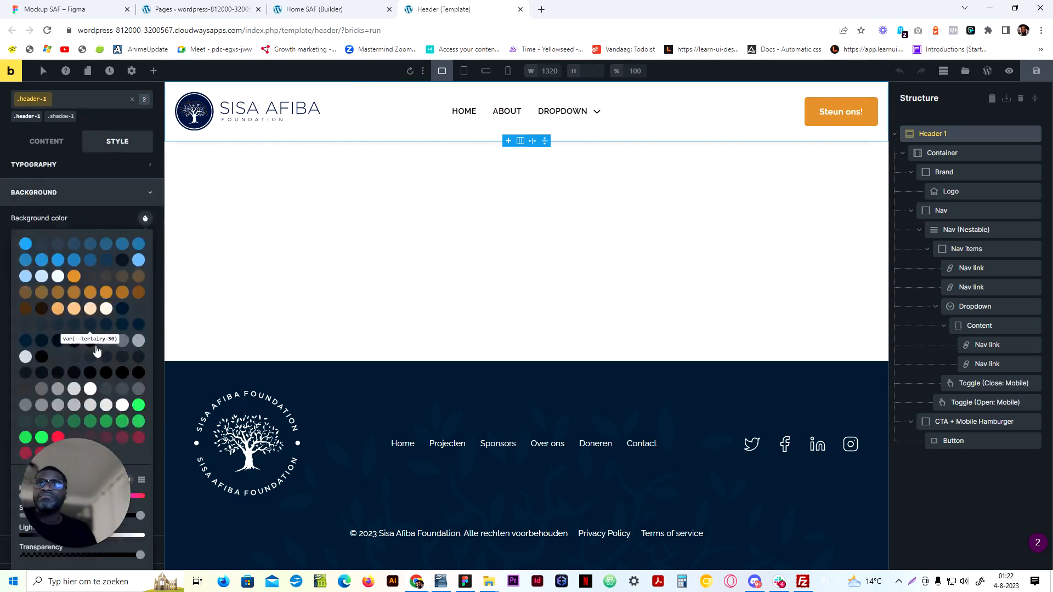
scroll(97, 350, down, 2)
click(90, 287)
scroll(90, 293, up, 3)
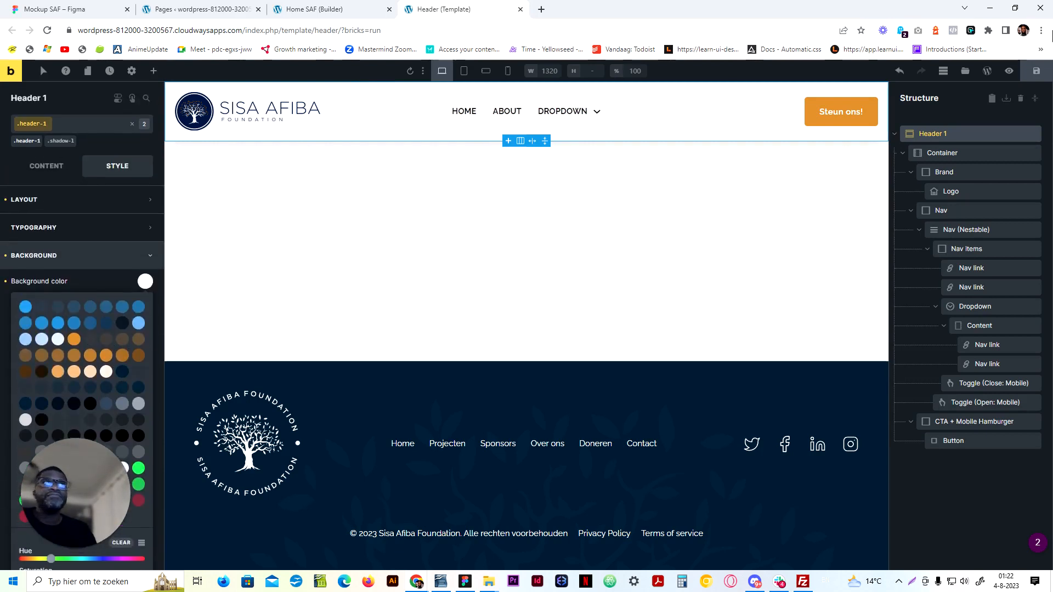
key(ctrl+s)
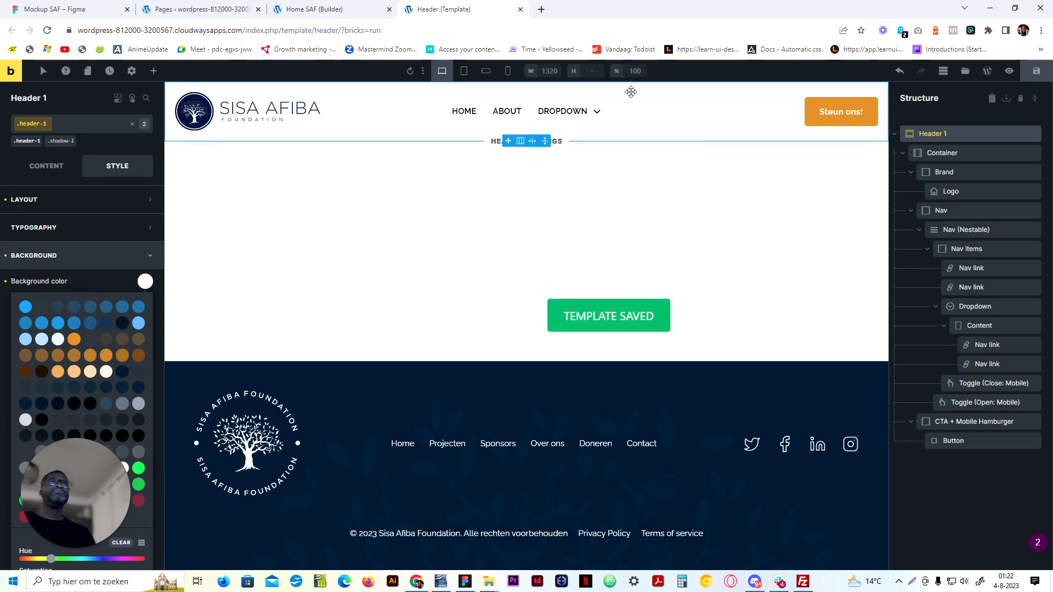
Close the header template, reload the Home SAF builder and delete the Hero 14 section
click(521, 10)
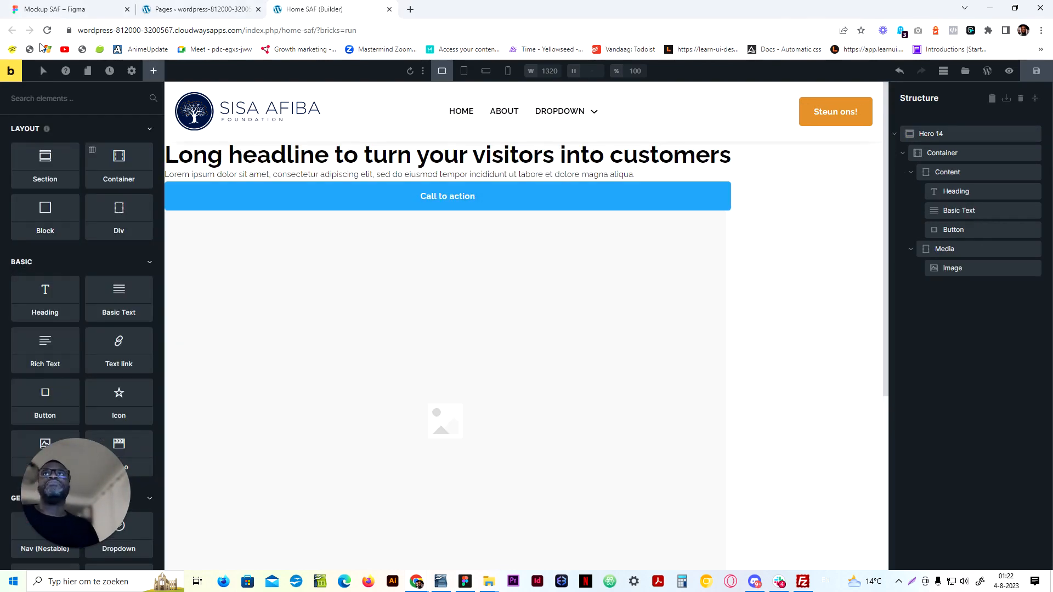
click(47, 31)
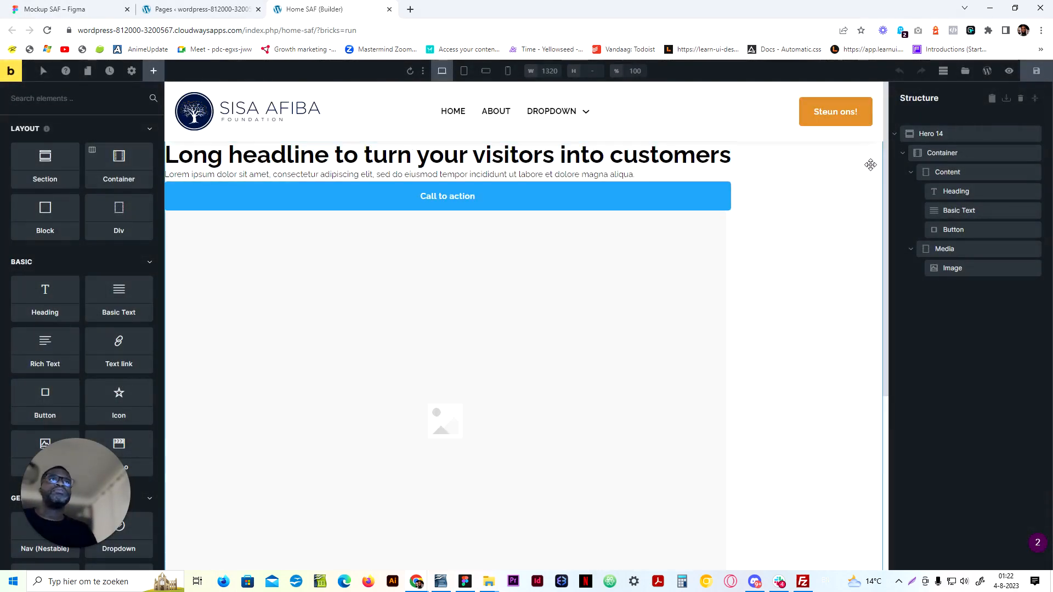
right_click(986, 134)
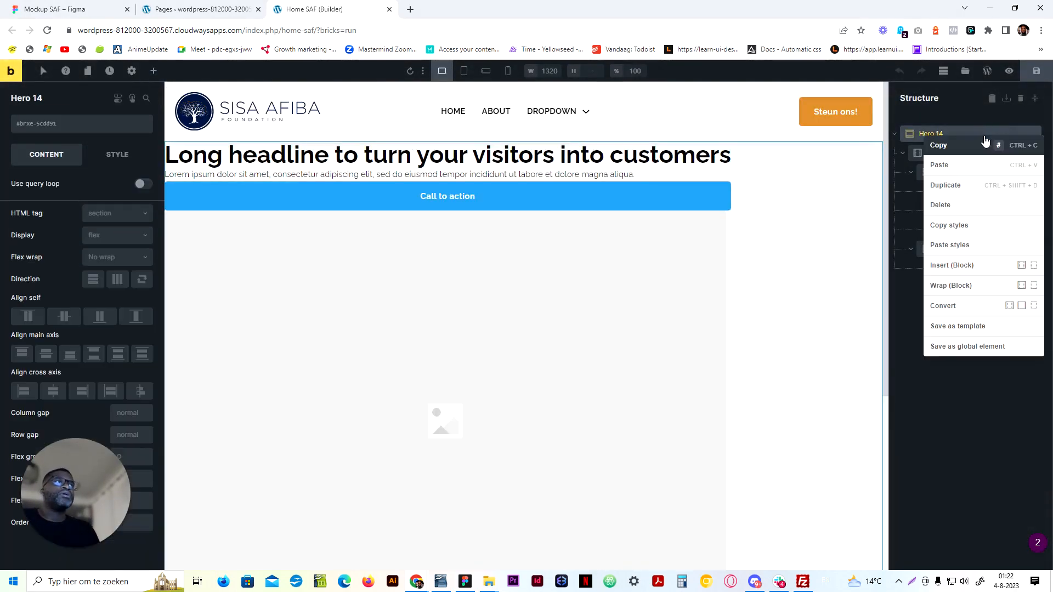
click(965, 208)
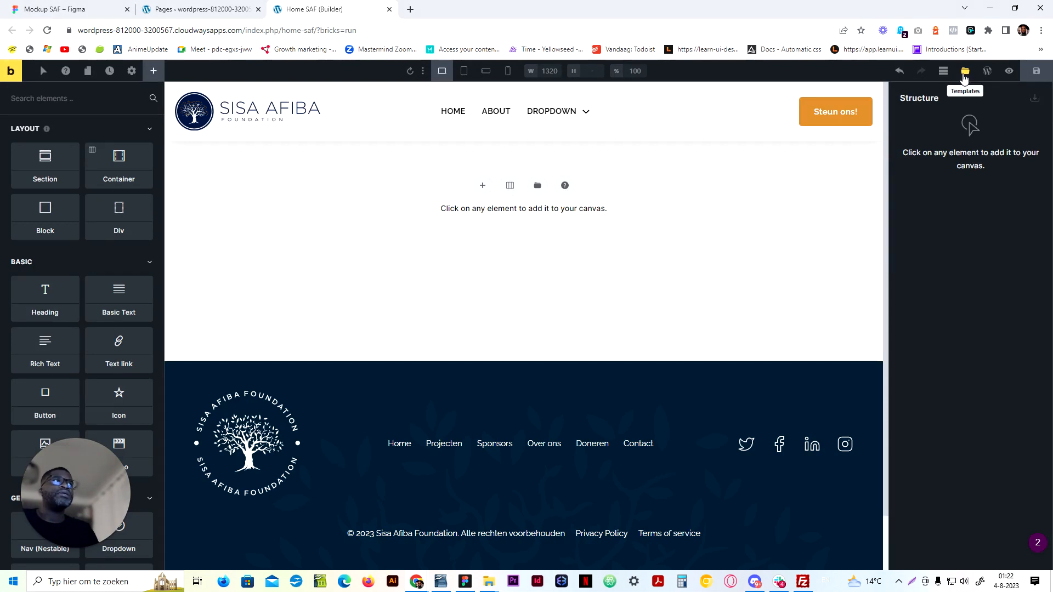
Open the remote templates in the template library and filter them by the Hero bundle
click(965, 76)
click(317, 120)
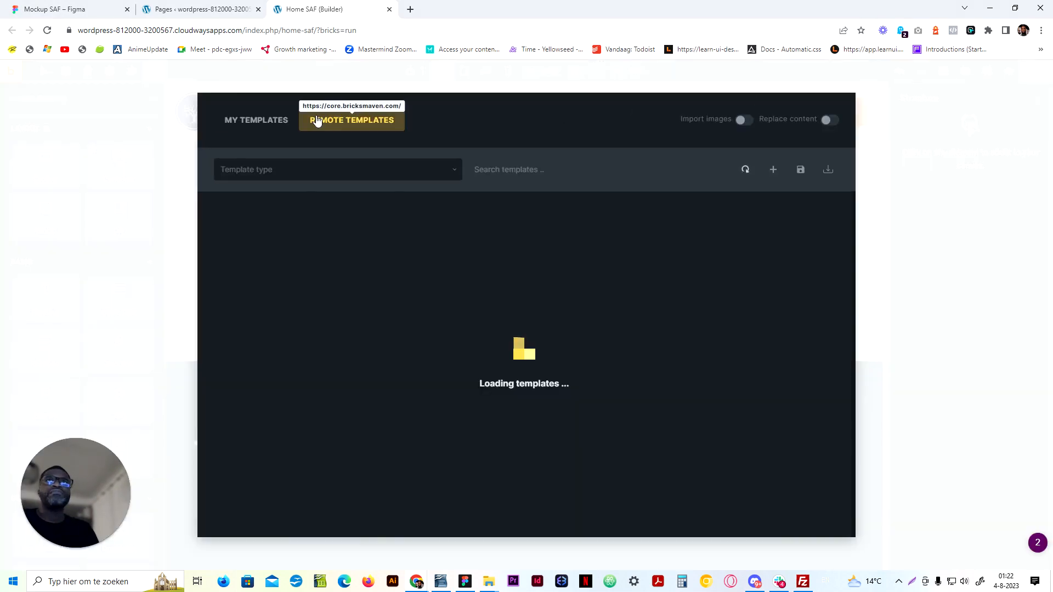
click(305, 171)
scroll(273, 282, down, 4)
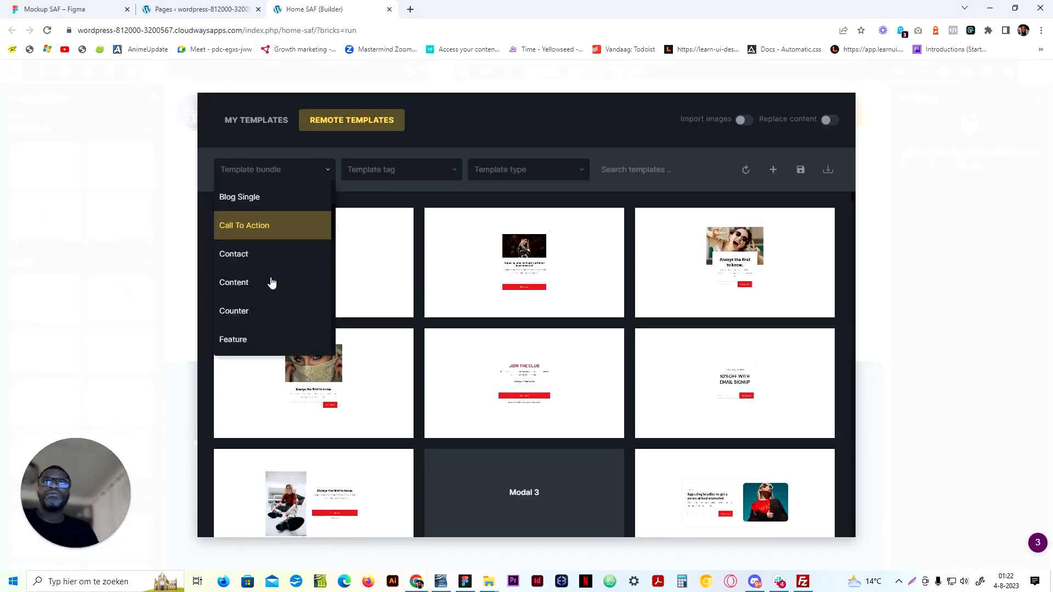
scroll(273, 285, down, 4)
scroll(259, 242, up, 2)
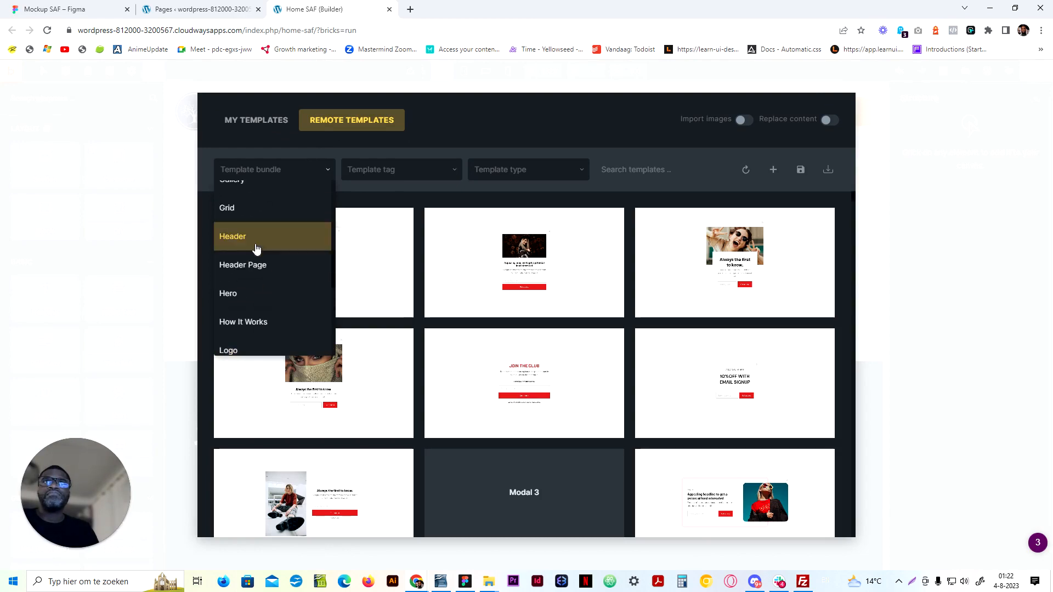
click(257, 295)
Find the Hero-14 template and insert it with image import enabled
scroll(682, 393, down, 5)
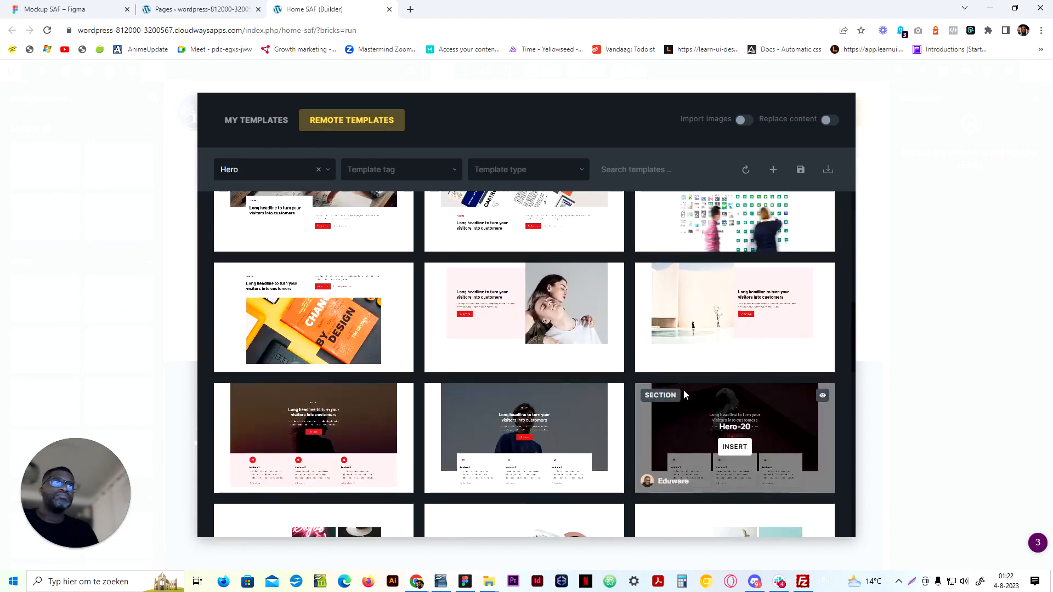
scroll(713, 379, down, 6)
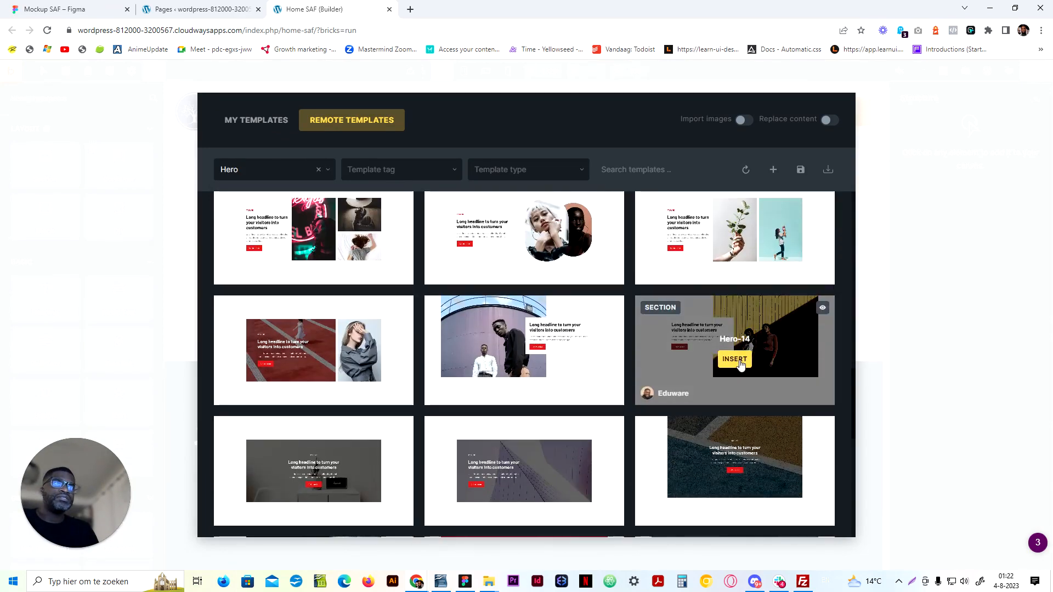
click(745, 121)
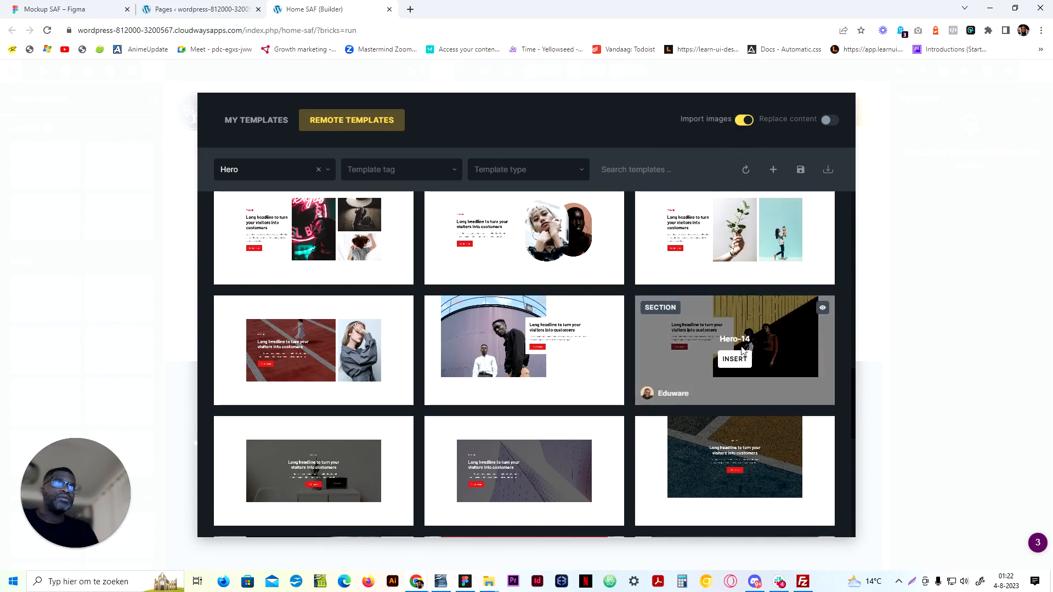
click(735, 359)
click(551, 240)
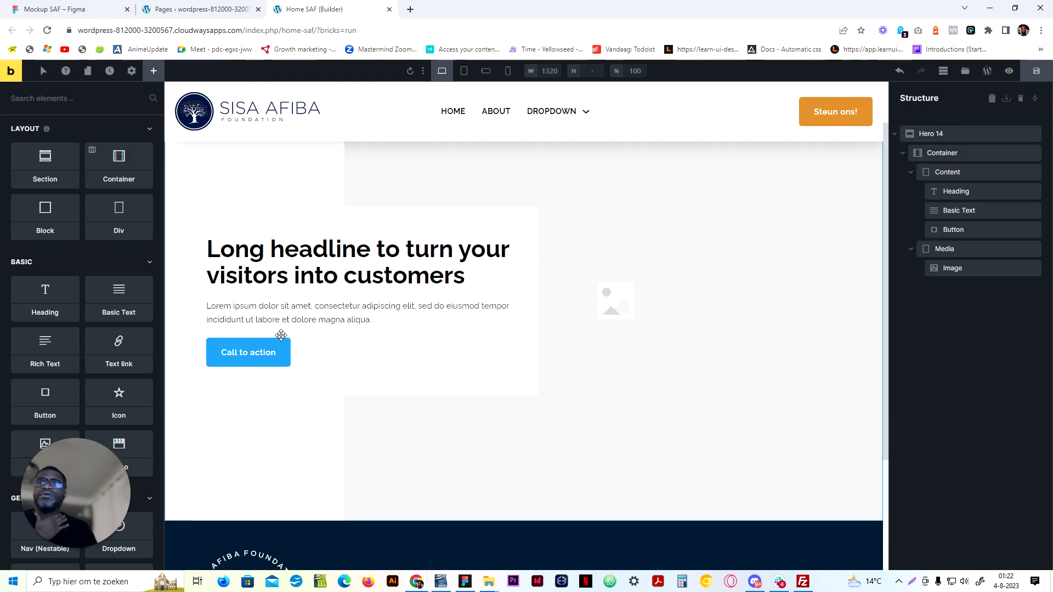
Replace the hero heading's text with the Figma mockup's headline "Het behoud en de ontwikkeling van het cultureel erfgoed Matuaribo"
click(74, 4)
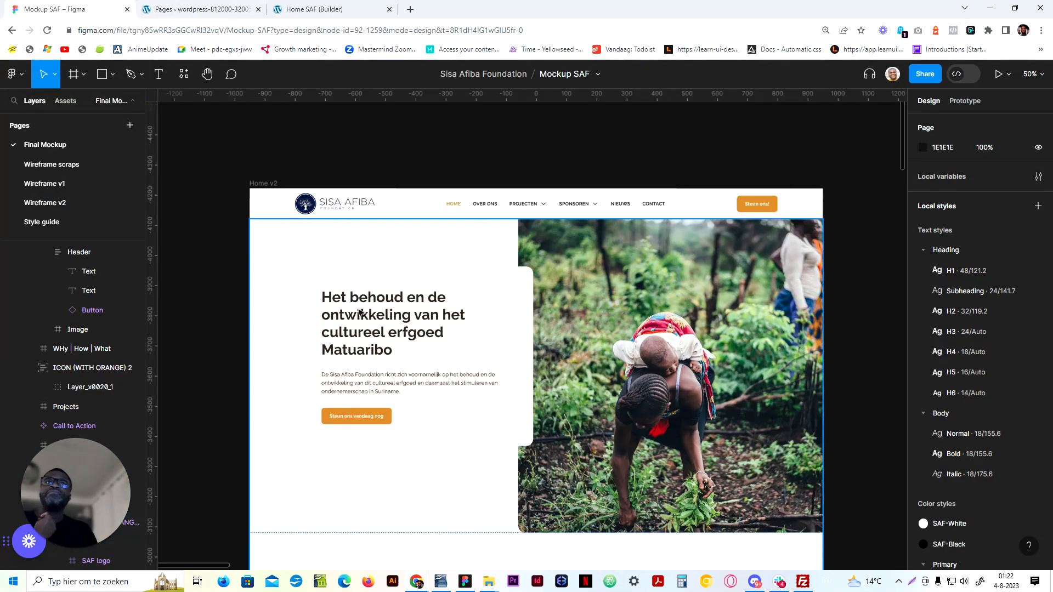
click(433, 281)
double_click(392, 321)
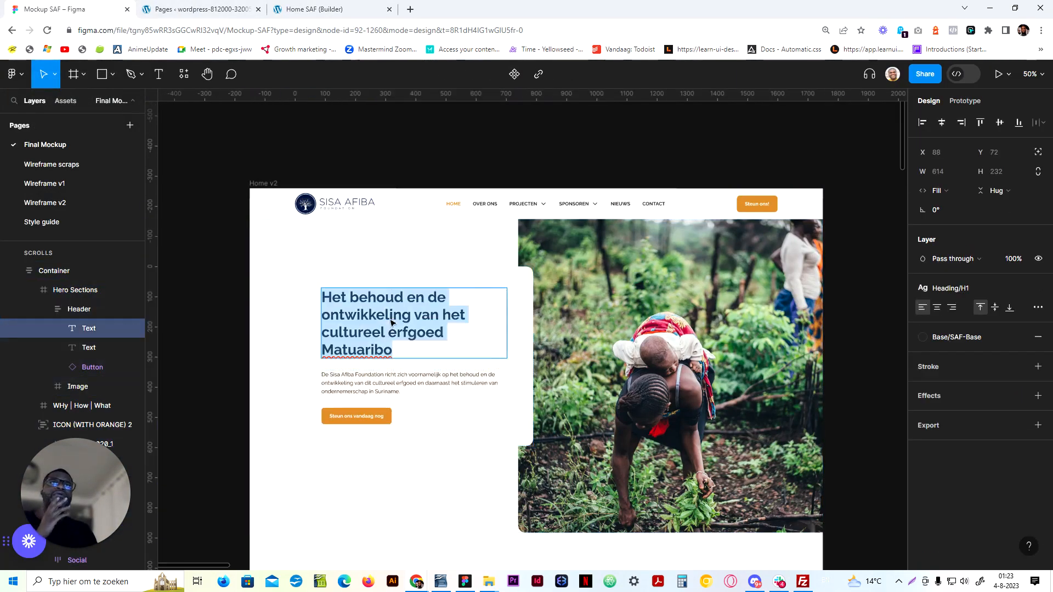
click(390, 316)
key(ctrl+a)
key(ctrl+c)
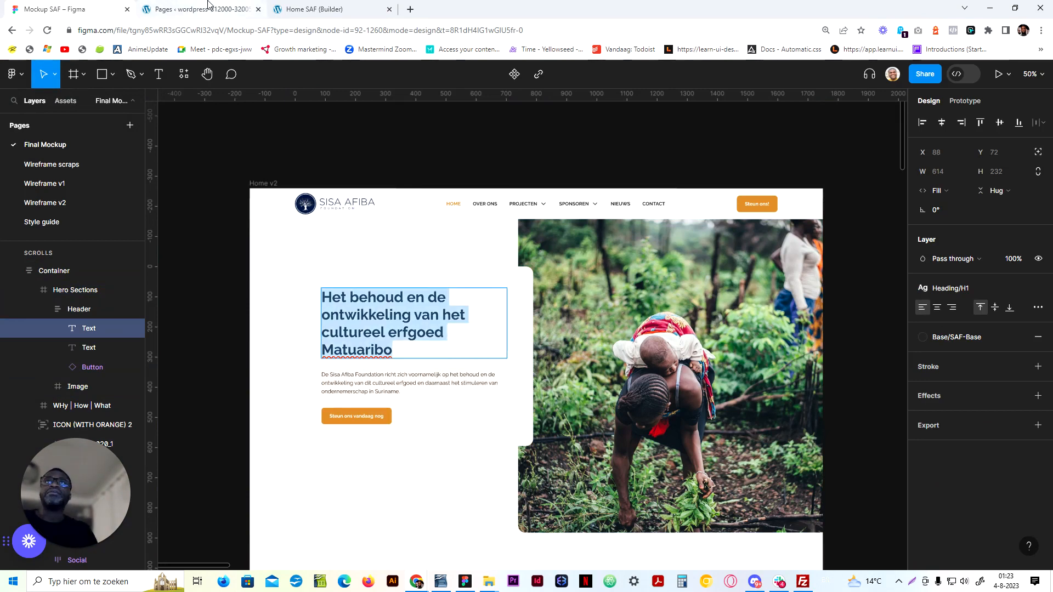
click(324, 9)
click(250, 256)
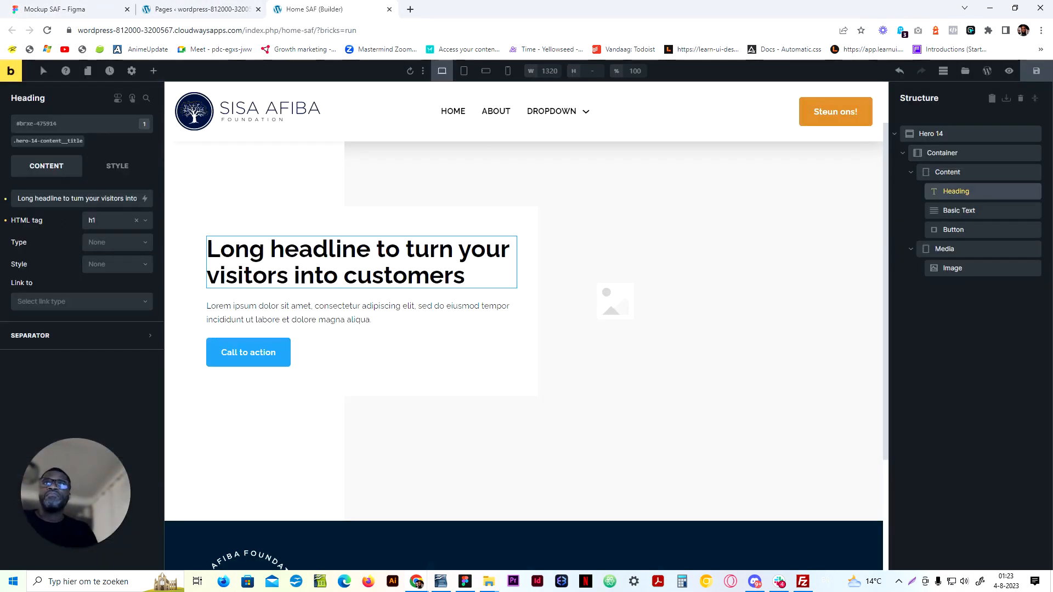
click(77, 198)
key(ctrl+a)
key(ctrl+v)
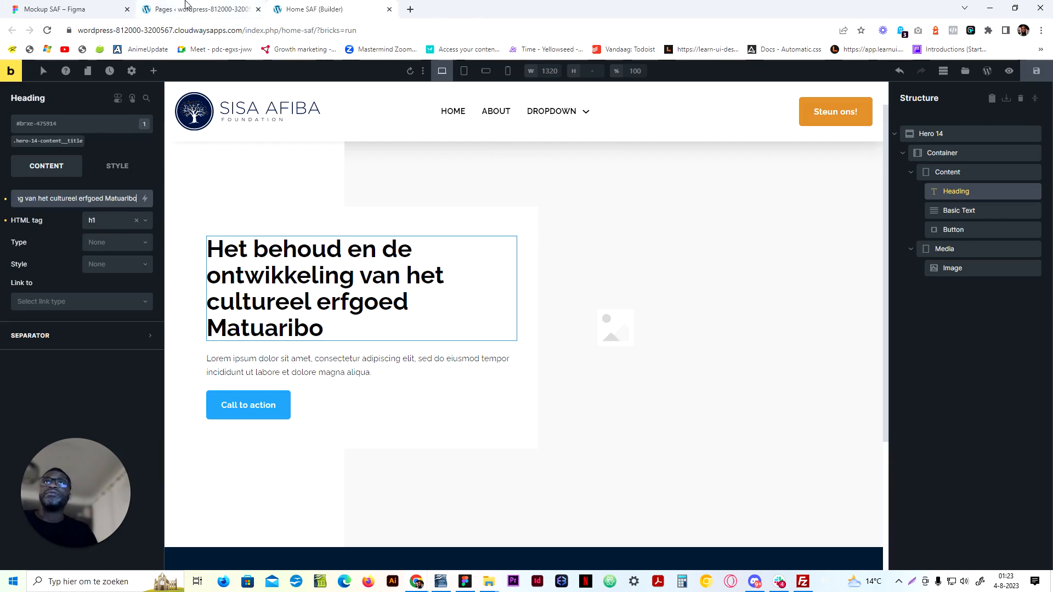
Replace the hero's basic text with the description paragraph copied from beneath the headline in the Figma mockup
click(54, 3)
double_click(360, 374)
key(ctrl+a)
key(ctrl+c)
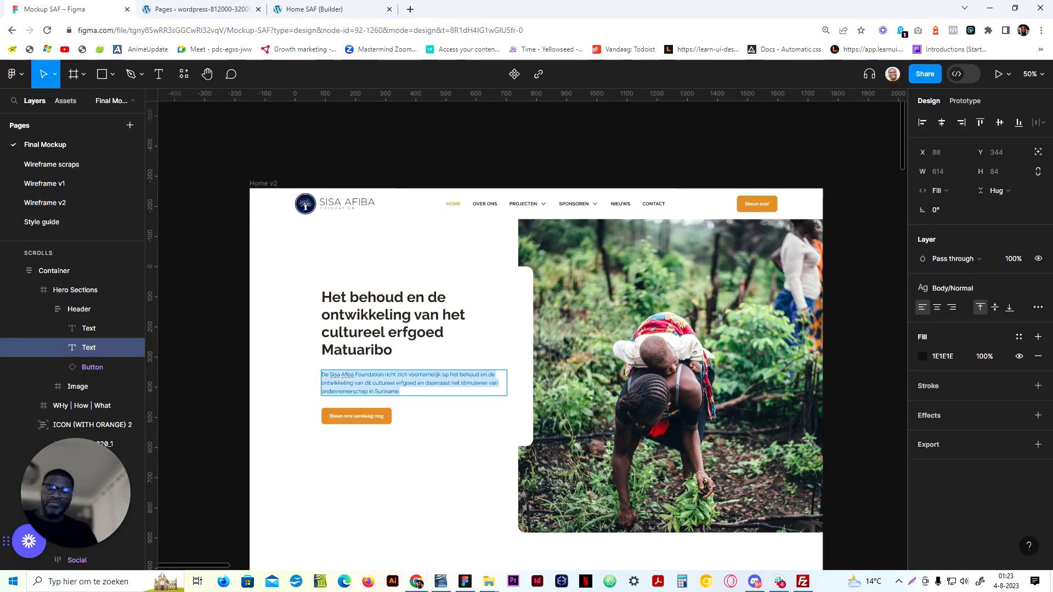
click(300, 5)
click(358, 367)
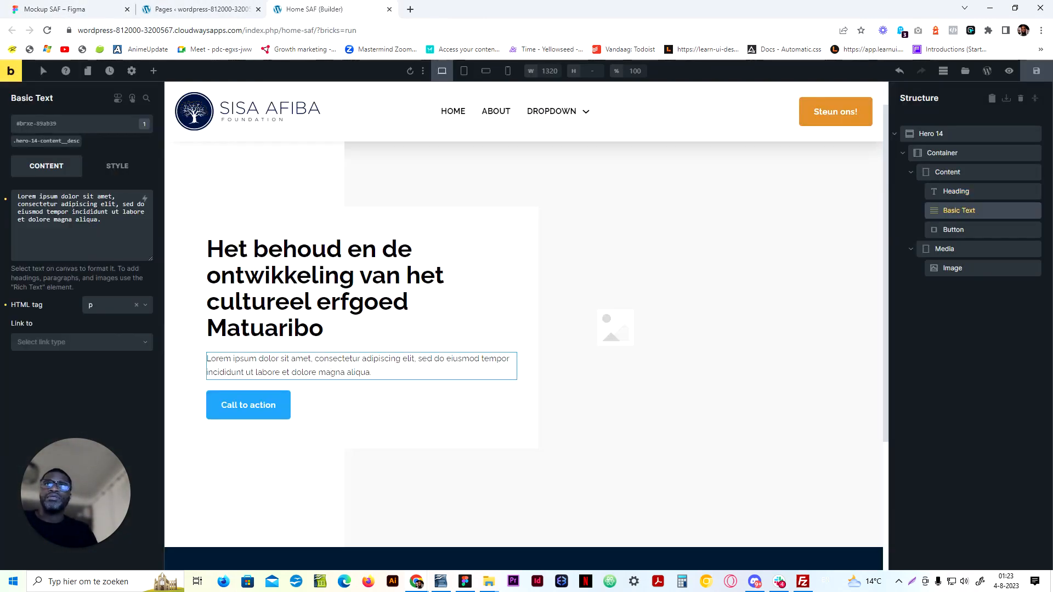
click(82, 222)
key(ctrl+a)
key(ctrl+v)
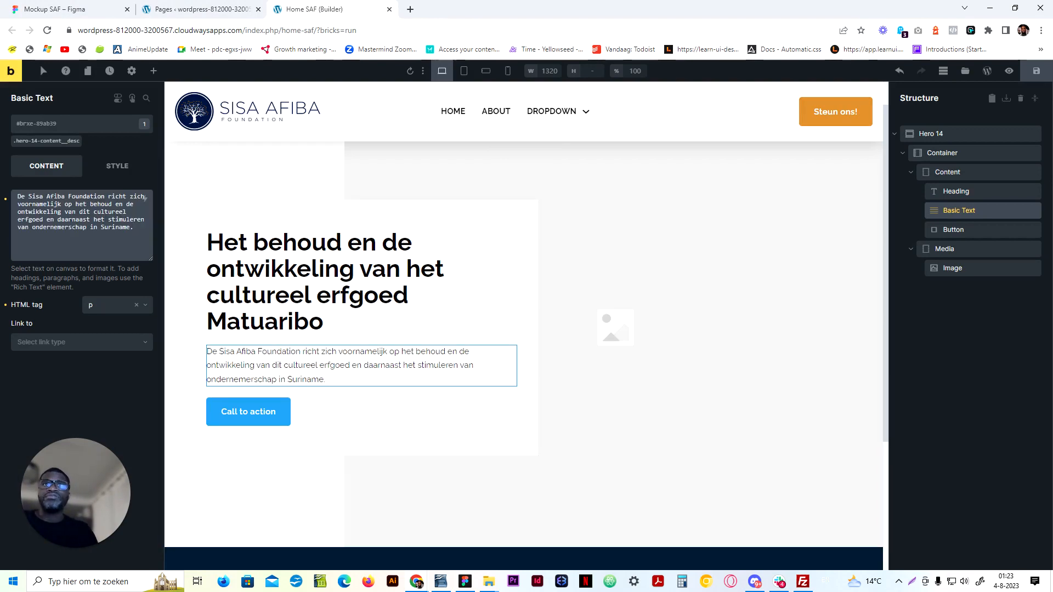
Copy the button label "Steun ons vandaag nog" from the Figma mockup and use it as the hero button's text
click(186, 9)
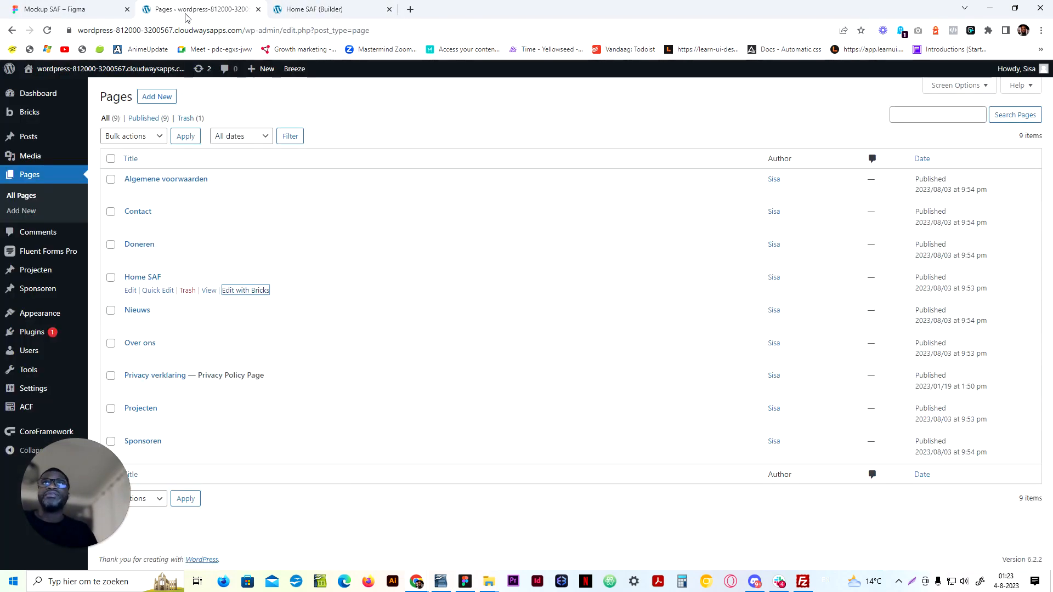
click(86, 5)
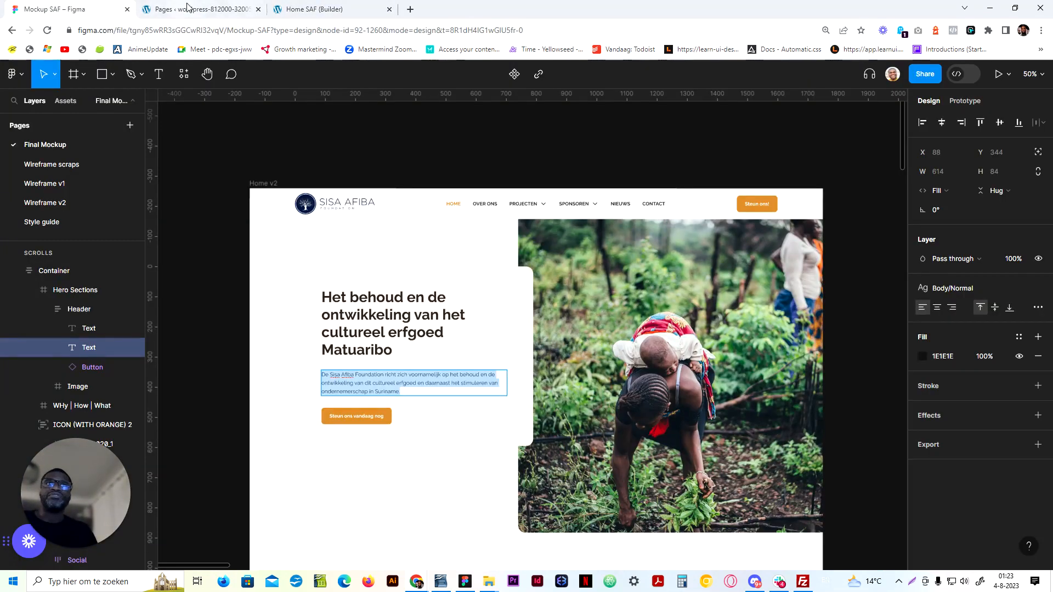
double_click(365, 416)
key(ctrl+c)
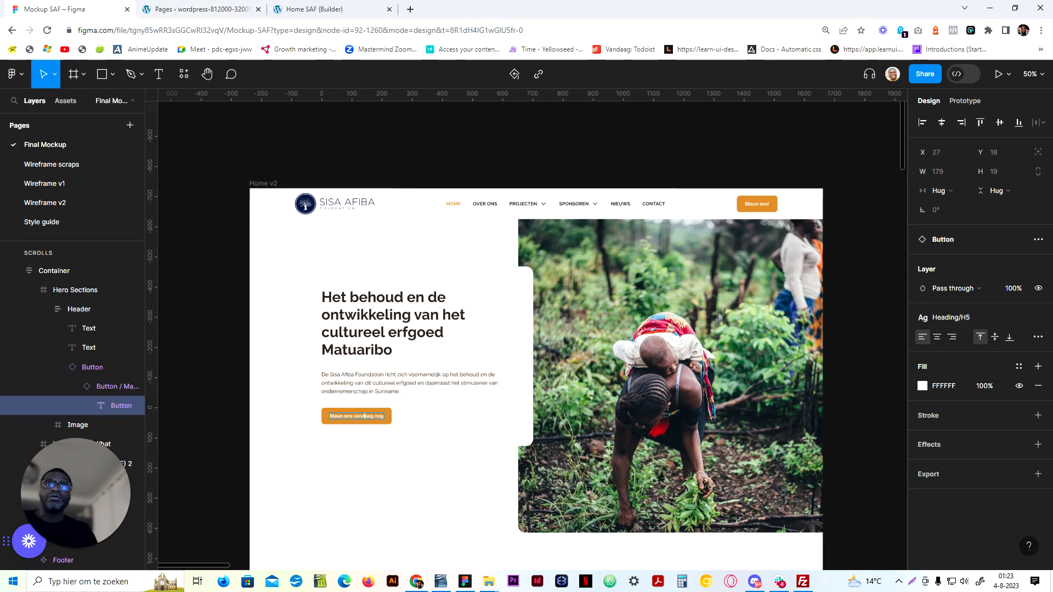
click(310, 9)
click(198, 9)
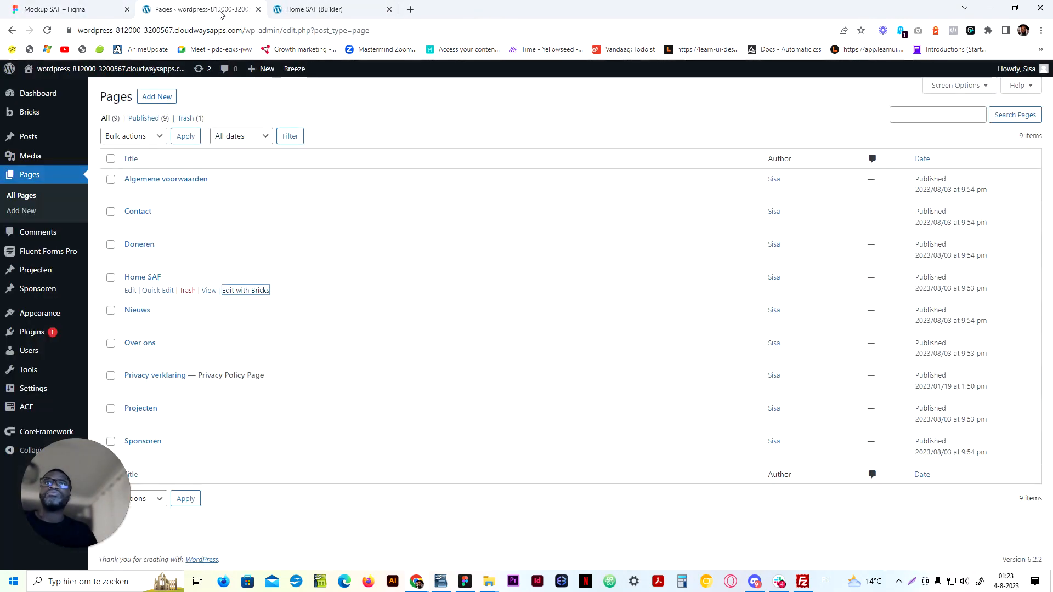
click(310, 8)
click(258, 406)
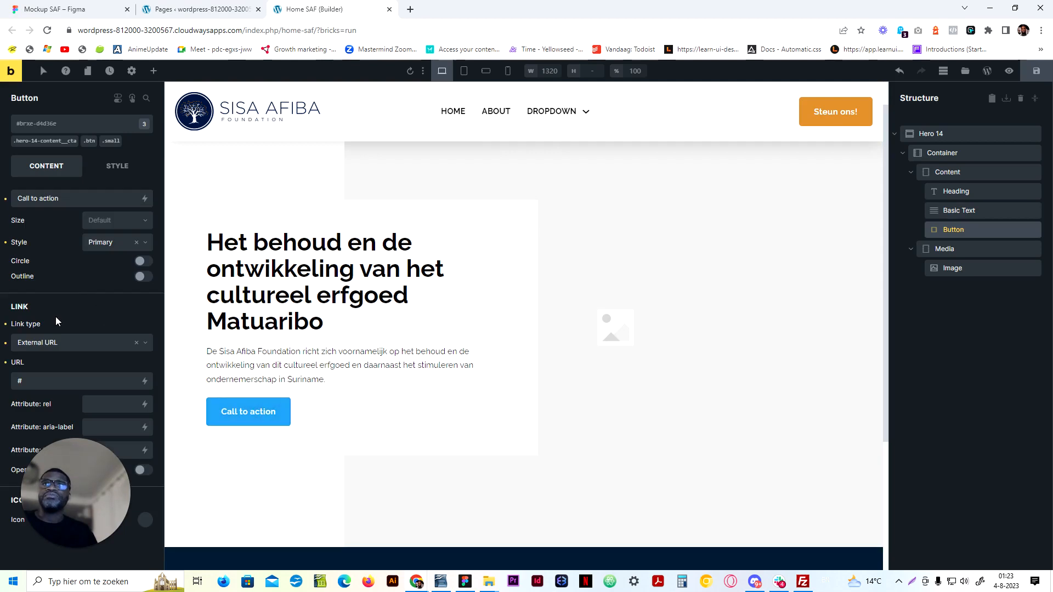
key(ctrl+a)
key(ctrl+v)
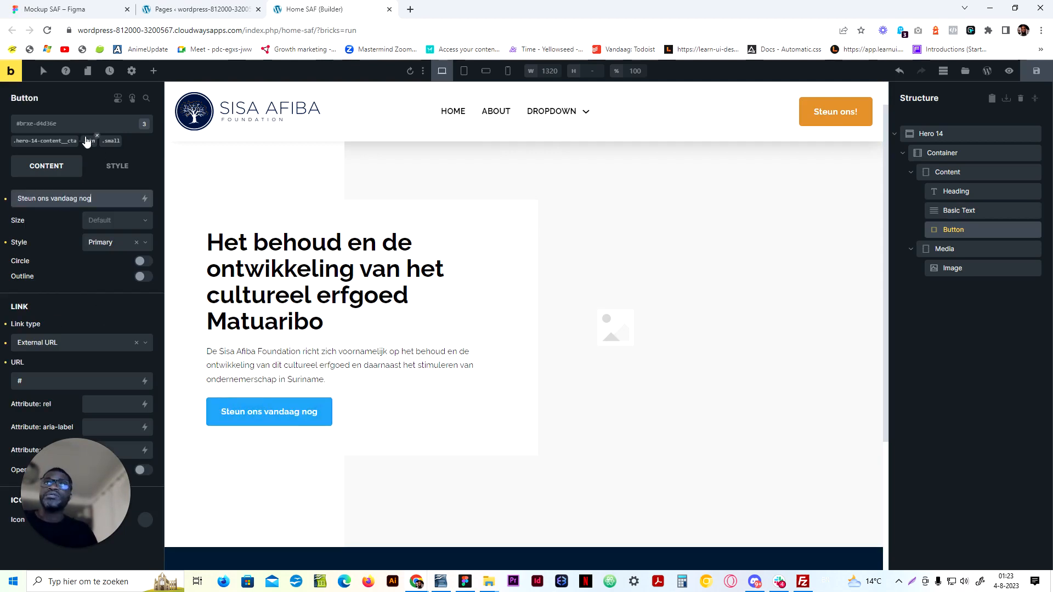
Add the .secondary class to the hero button
click(80, 125)
text(secon)
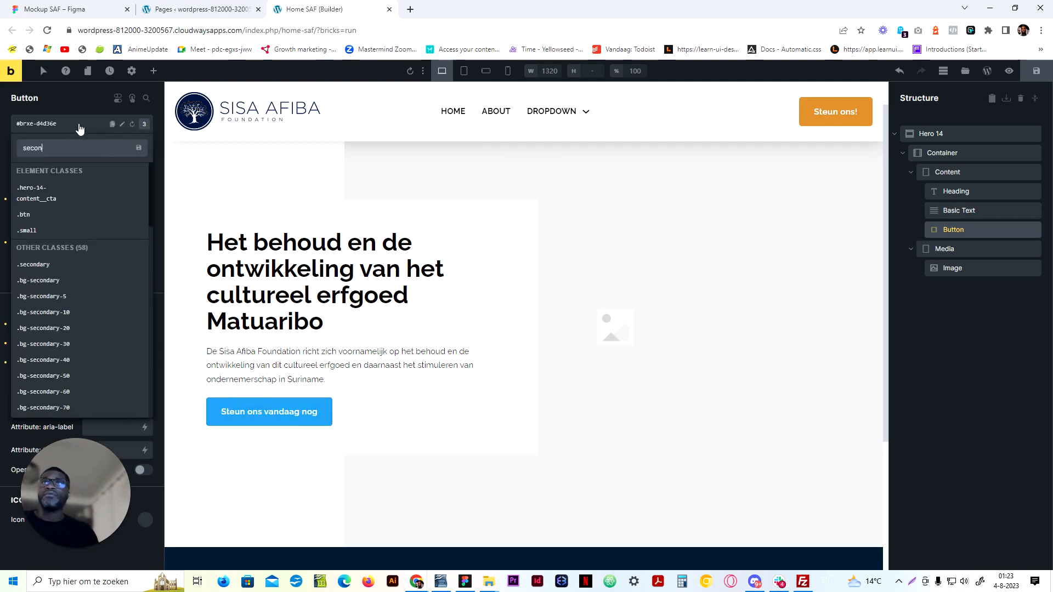
click(88, 265)
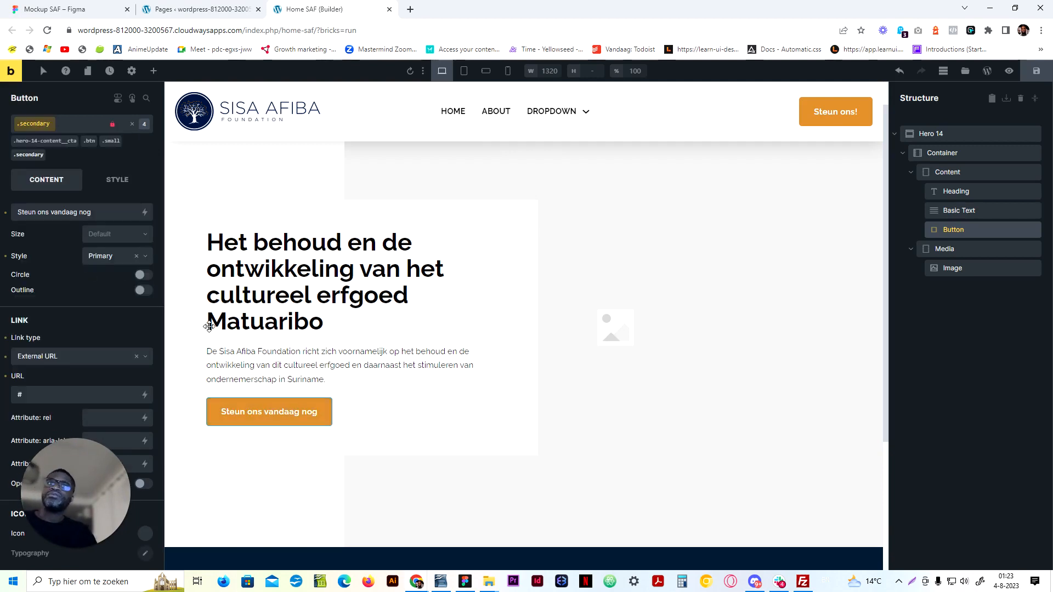
Set the background colour of the hero content block's .hero-14-content class to var(--secondary-1-4), checking the Figma mockup
click(480, 209)
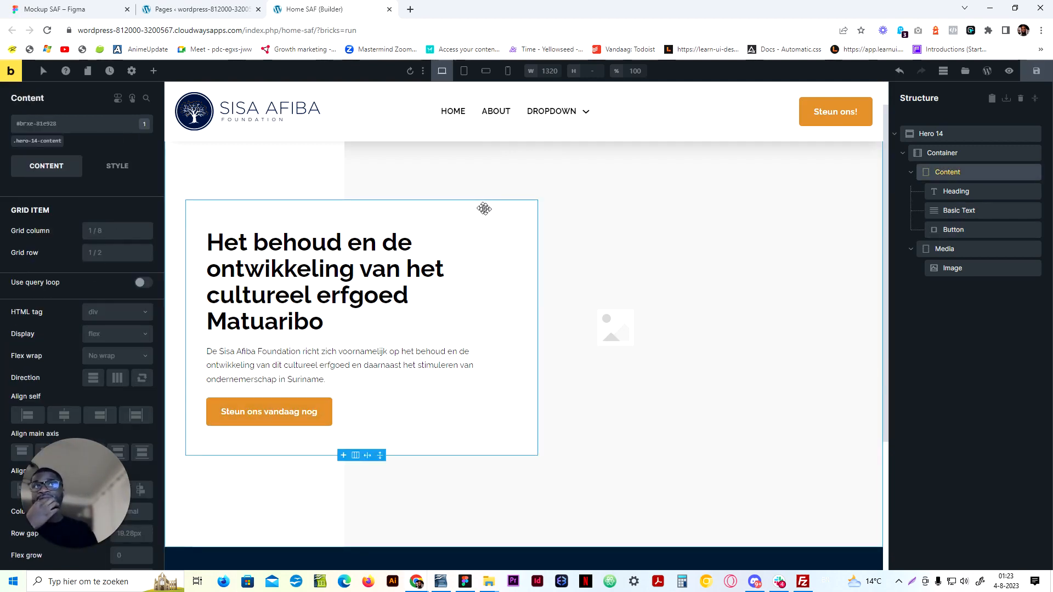
click(113, 166)
click(55, 8)
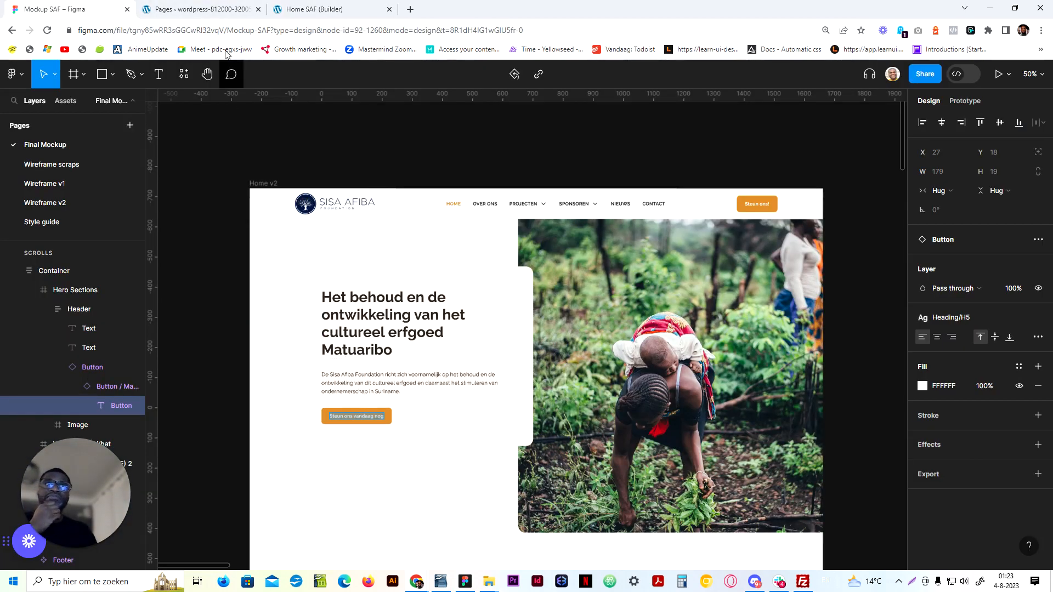
click(314, 9)
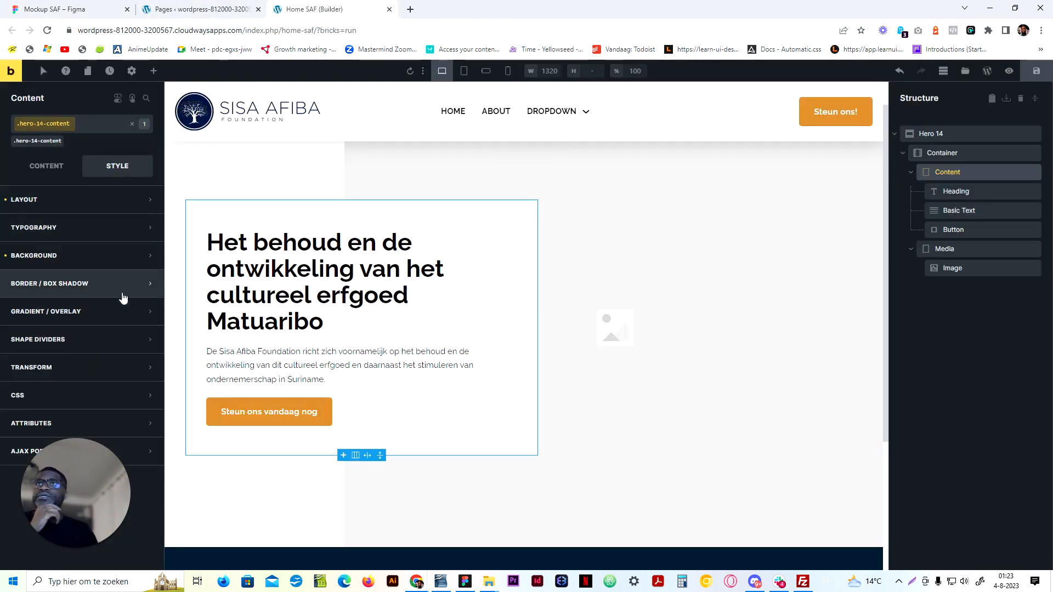
click(133, 265)
click(145, 281)
scroll(111, 362, down, 1)
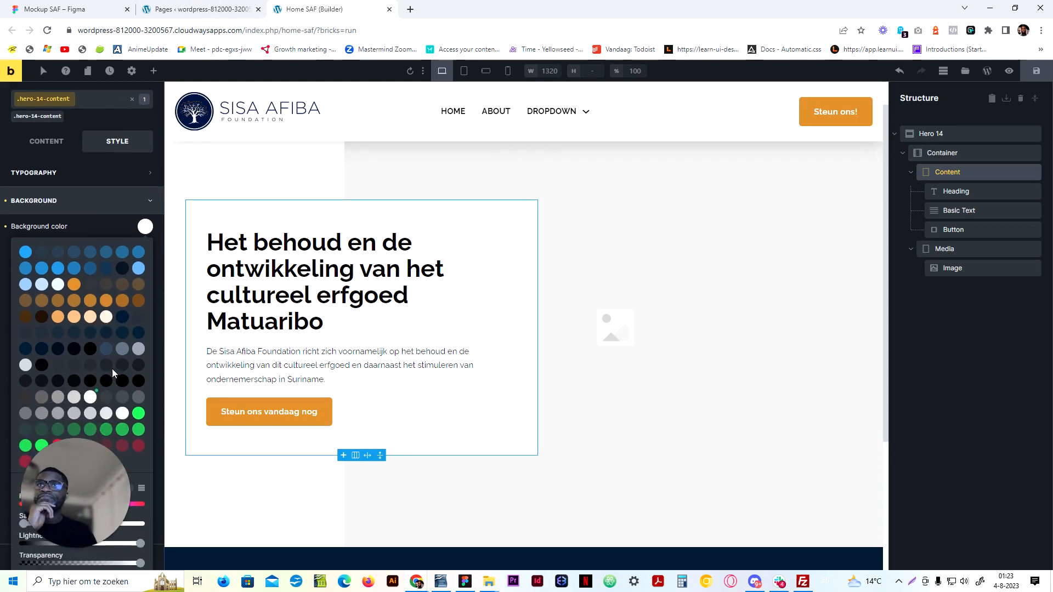
click(106, 318)
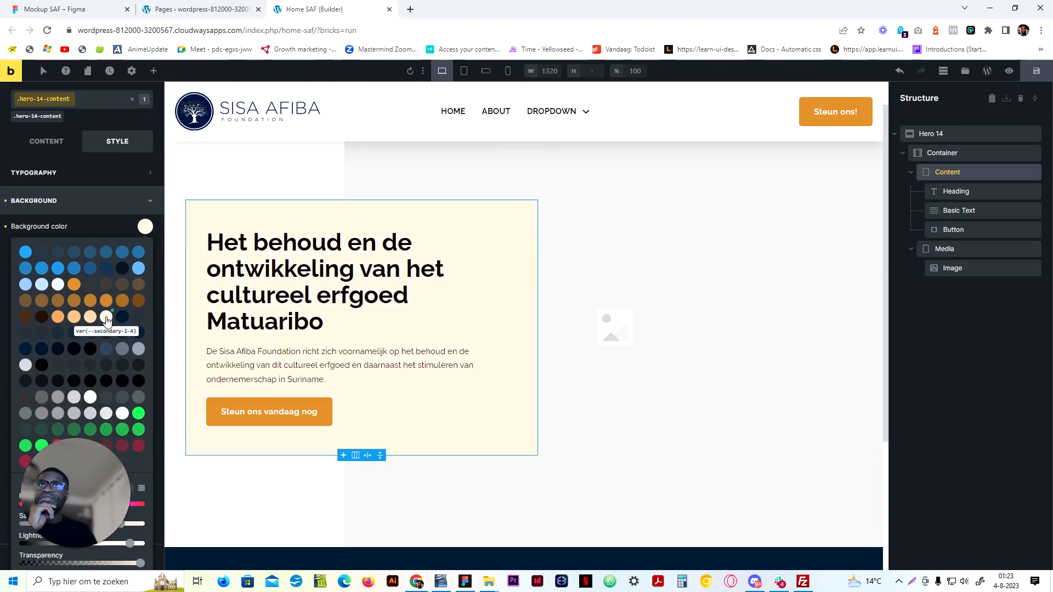
Compare the mockup and try other secondary shades as the content block's background, ending on var(--secondary-1-4) again
click(55, 9)
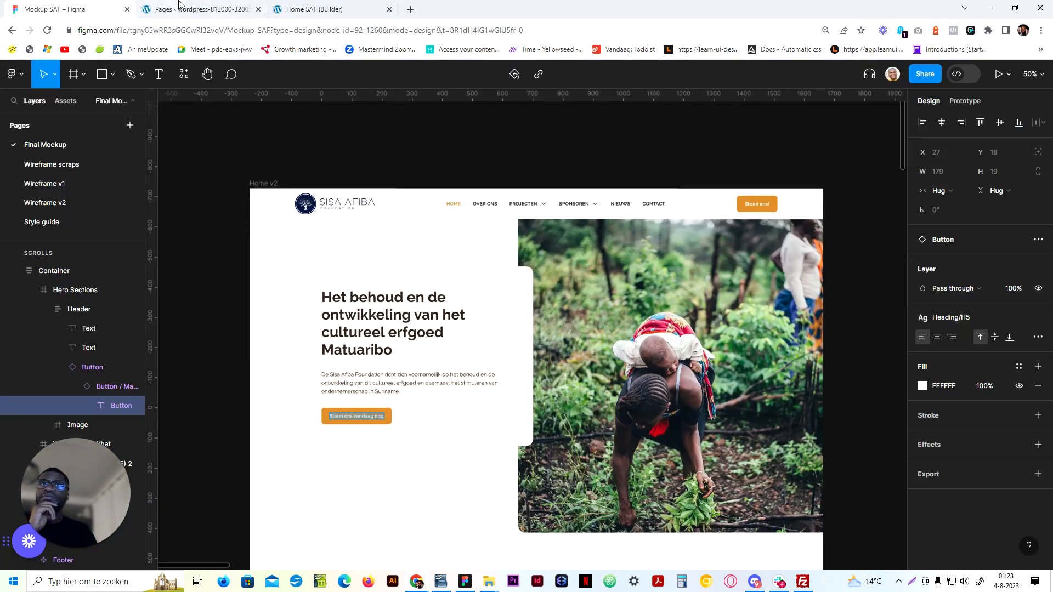
click(301, 7)
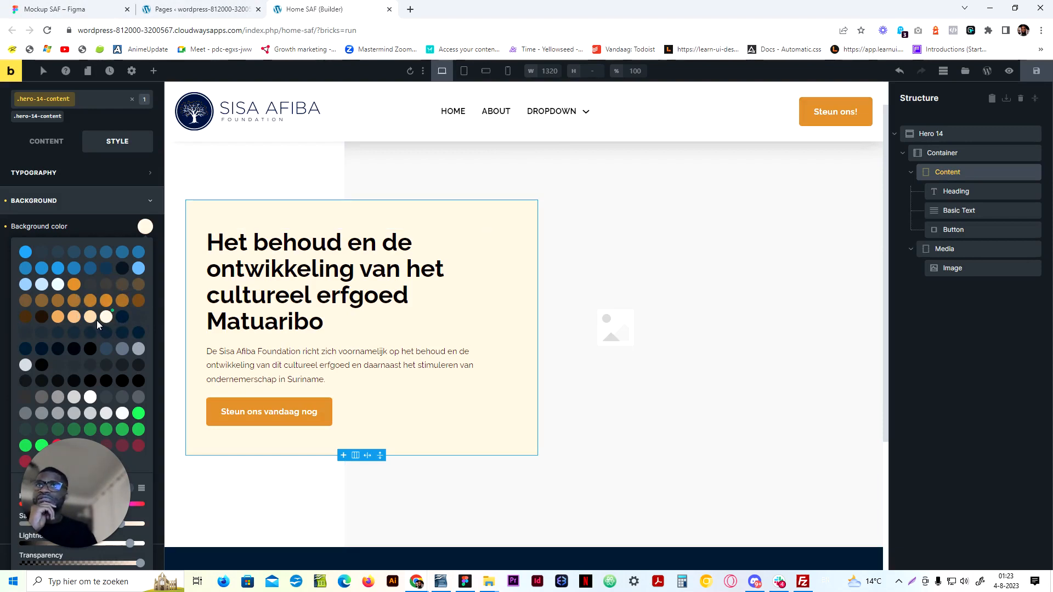
scroll(104, 326, down, 3)
scroll(106, 331, up, 3)
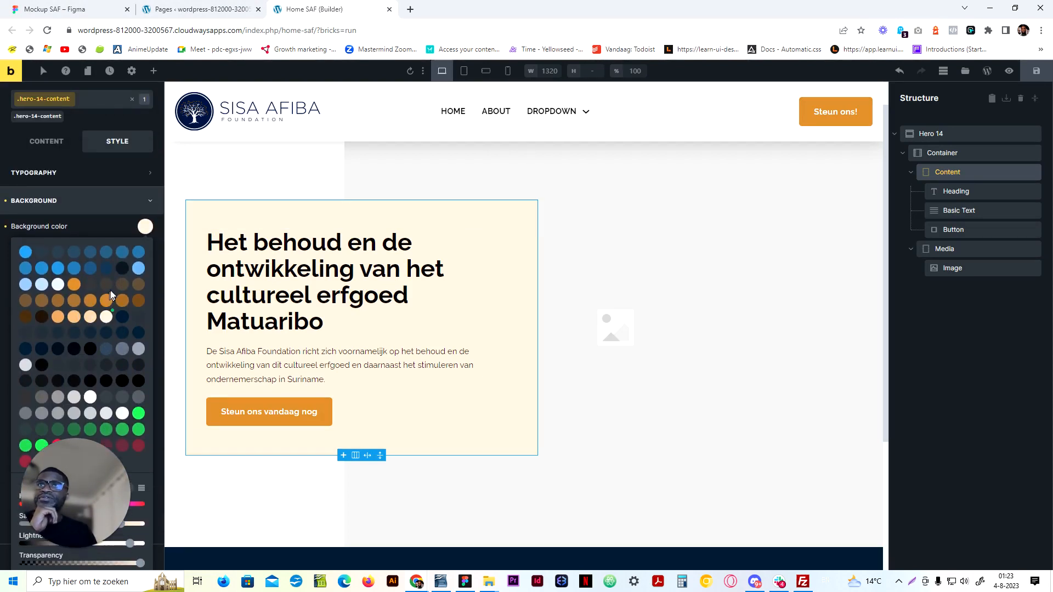
click(139, 286)
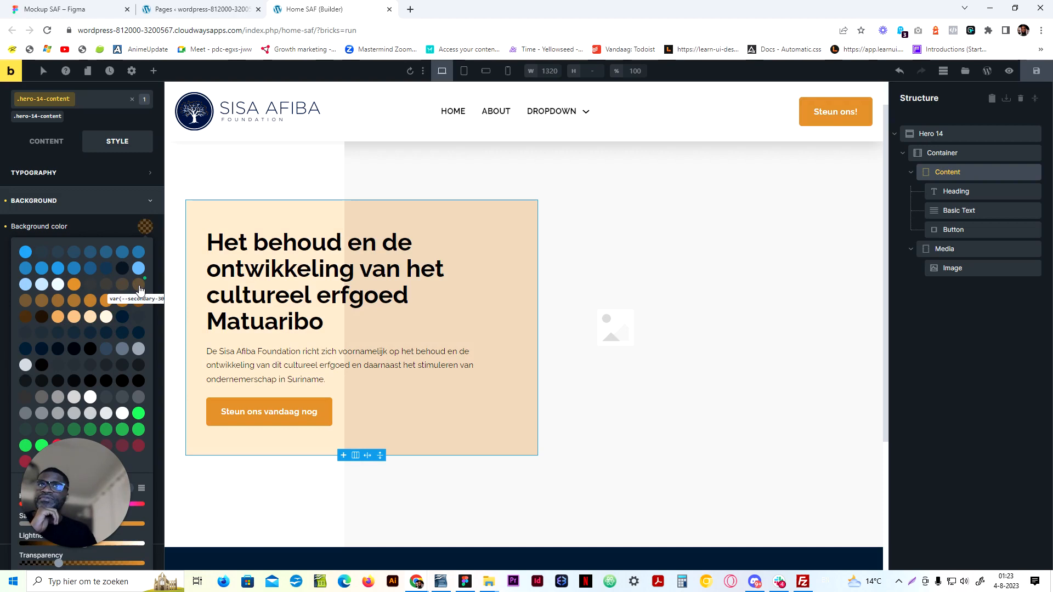
click(106, 317)
click(90, 319)
click(106, 318)
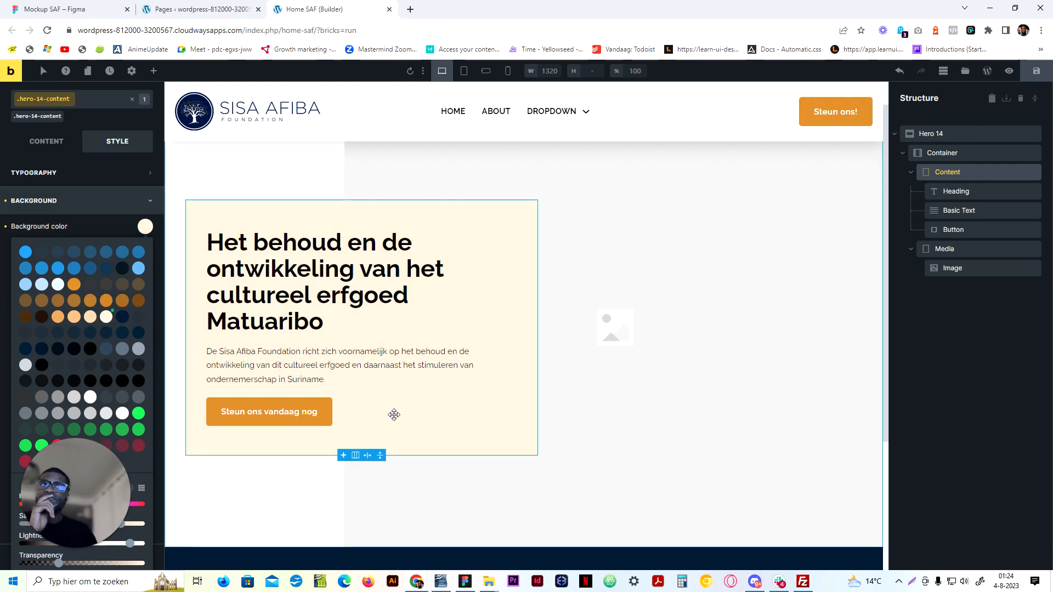
In Figma, check the hero card's fill and copy the hex code FCF5EE from the SAF-Secondary-L colour style
click(97, 6)
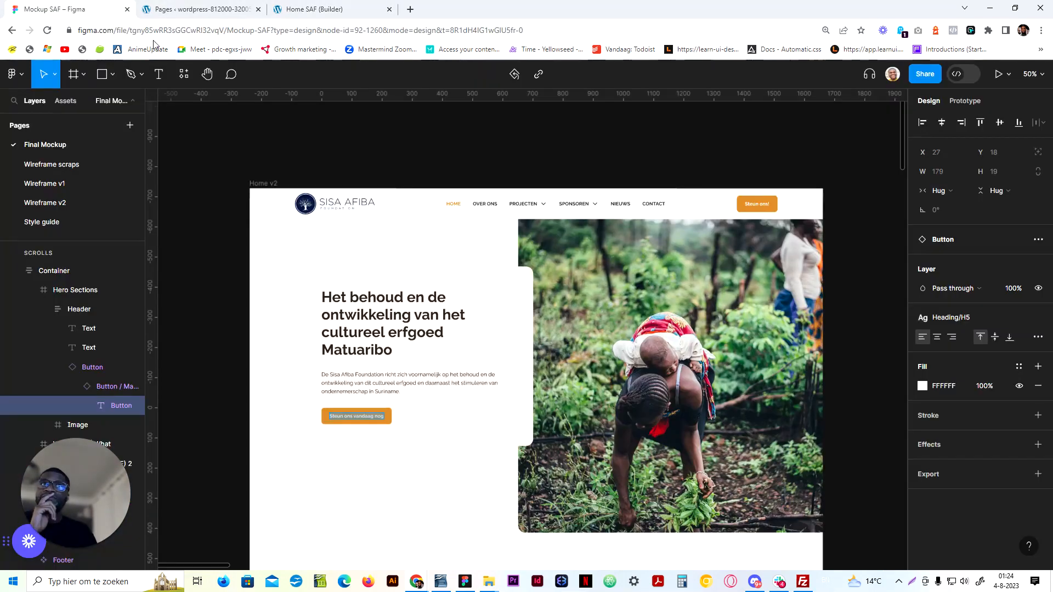
click(507, 288)
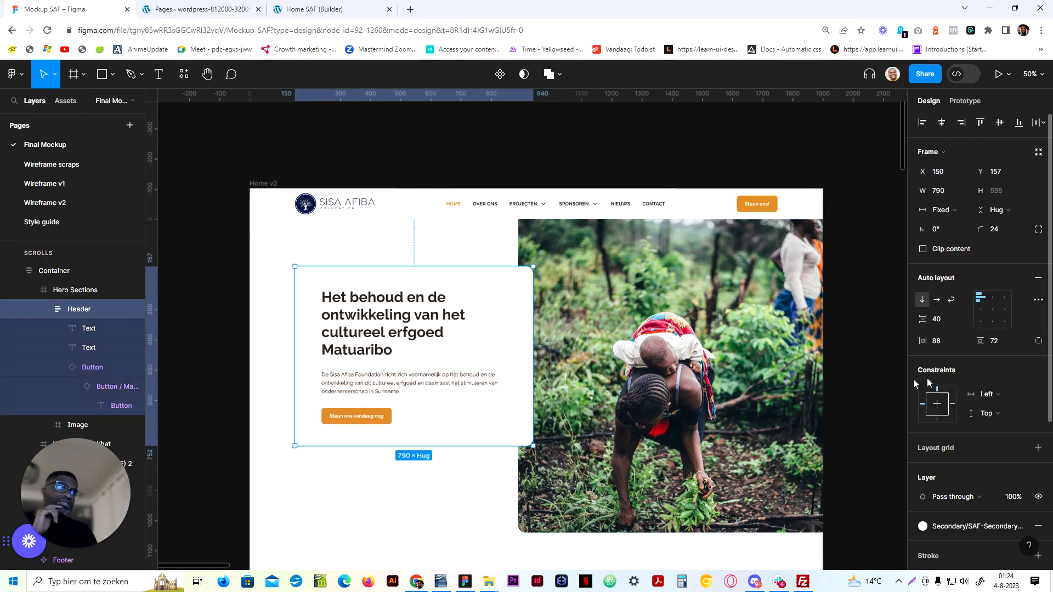
click(870, 384)
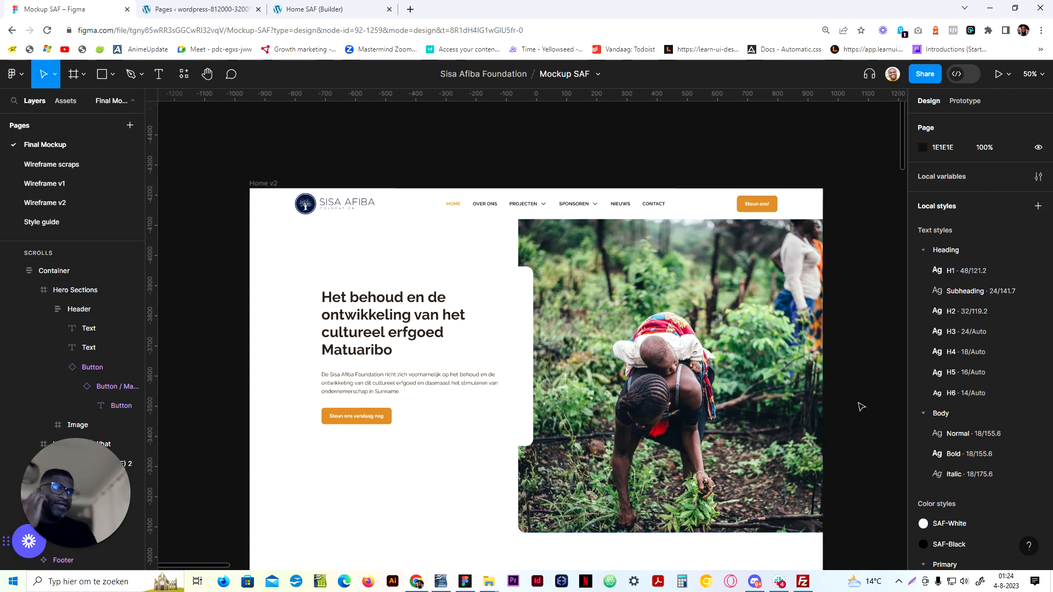
scroll(658, 351, down, 1)
scroll(933, 455, down, 5)
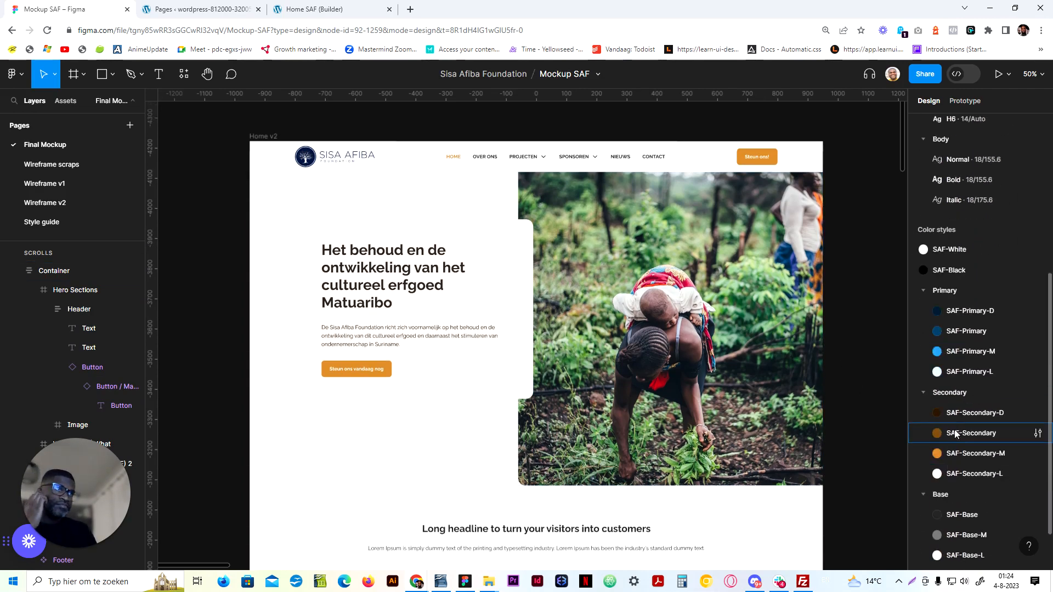
click(963, 470)
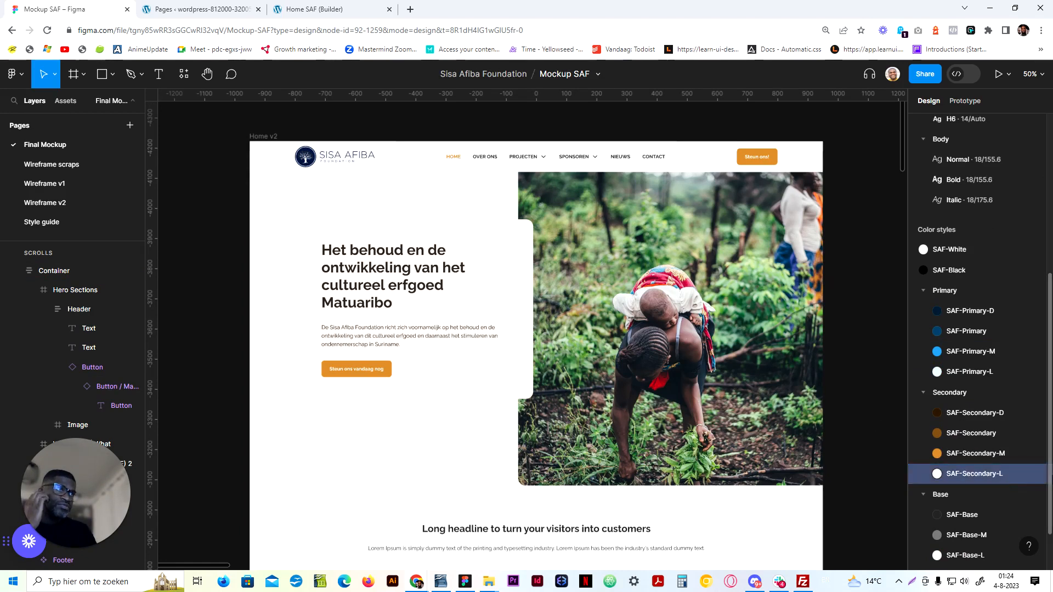
click(1039, 475)
click(765, 546)
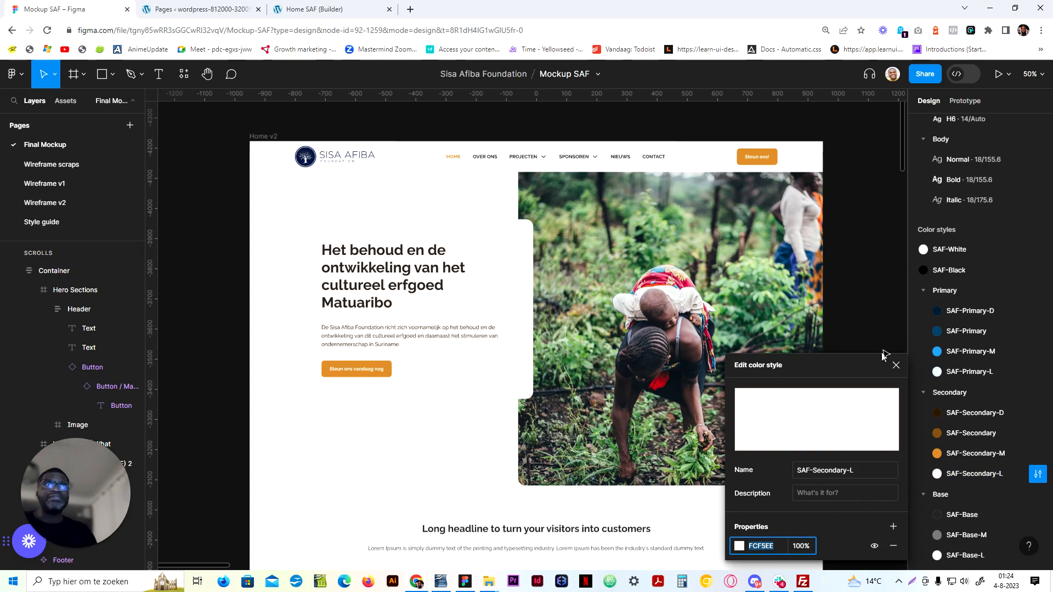
click(895, 365)
Save the page in Bricks and open CoreFramework's colour settings in the WordPress admin
click(165, 8)
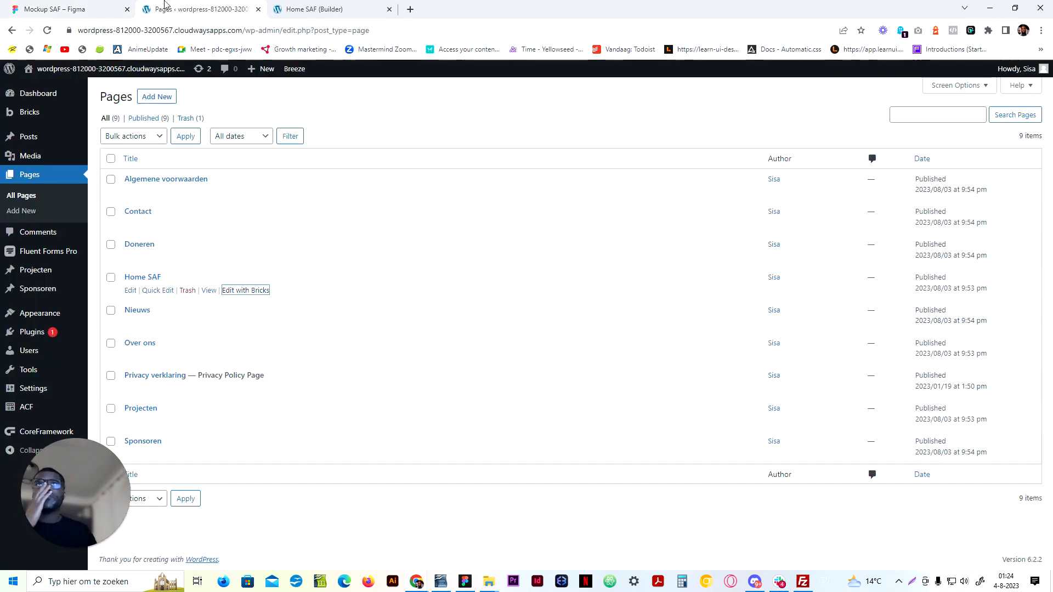
click(315, 9)
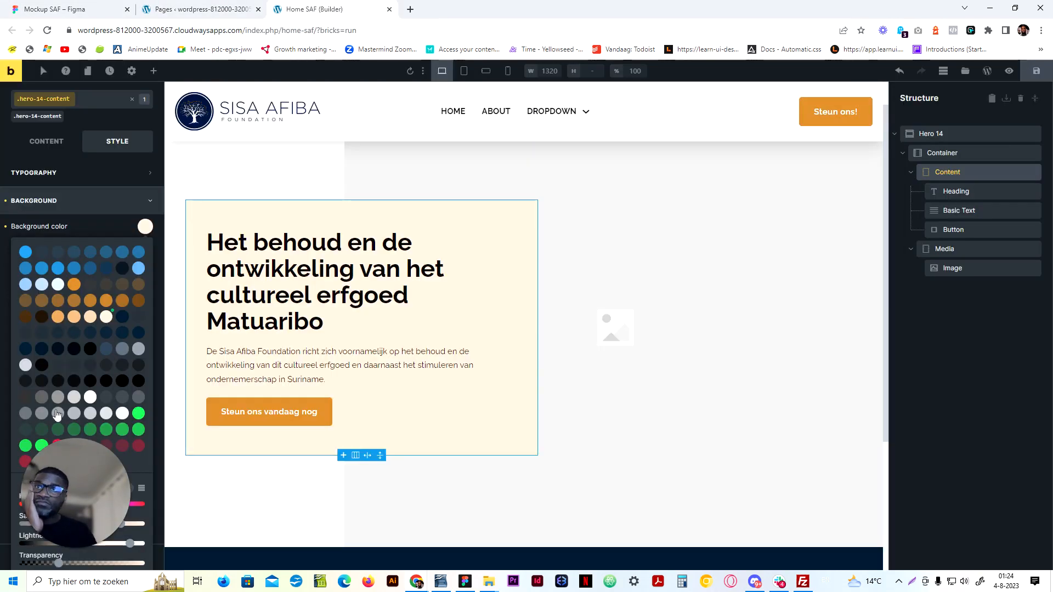
scroll(58, 408, down, 3)
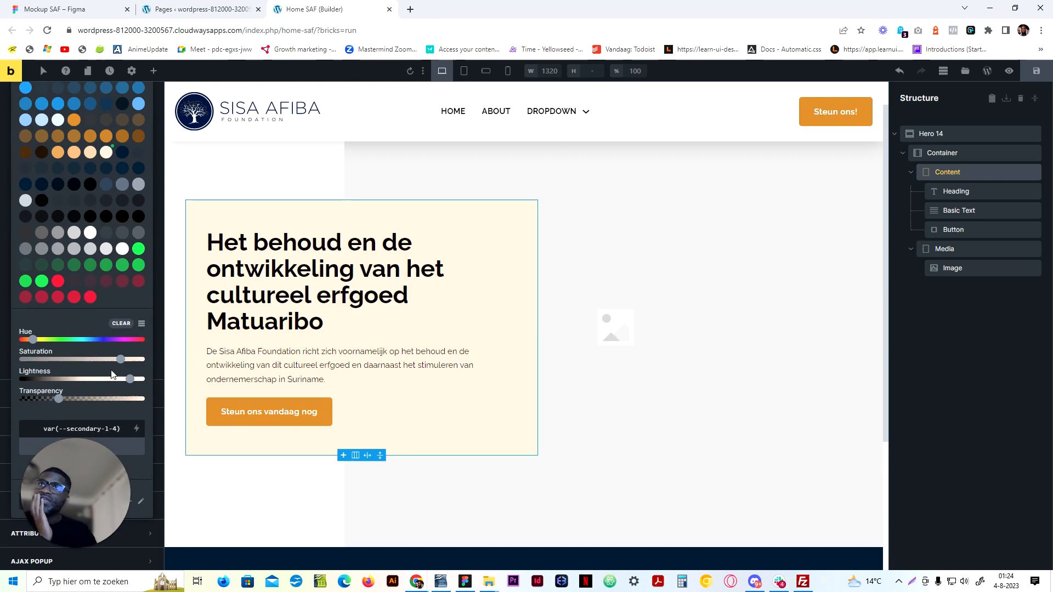
scroll(82, 357, down, 1)
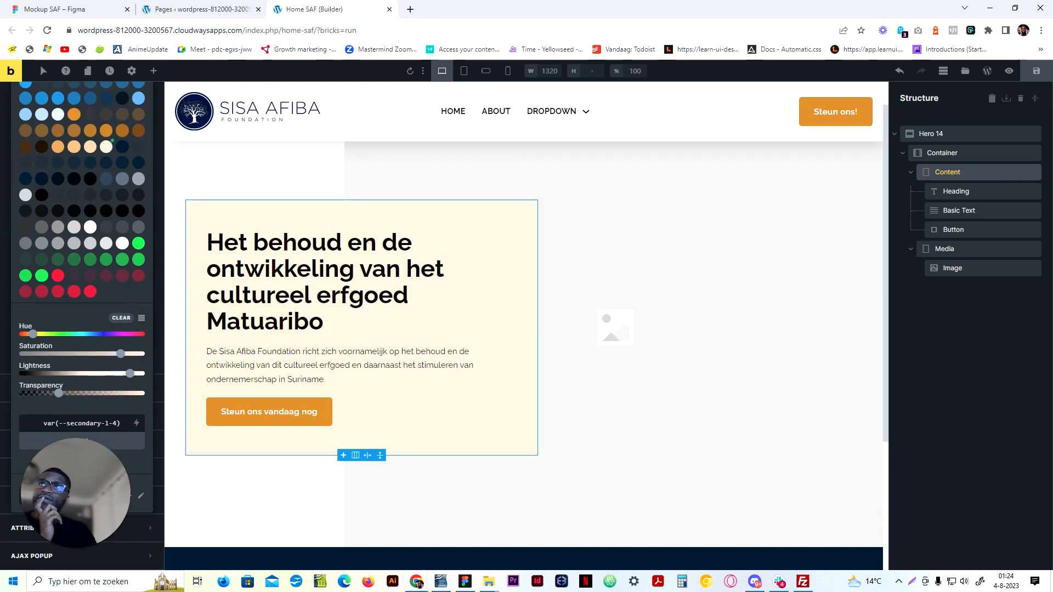
click(198, 8)
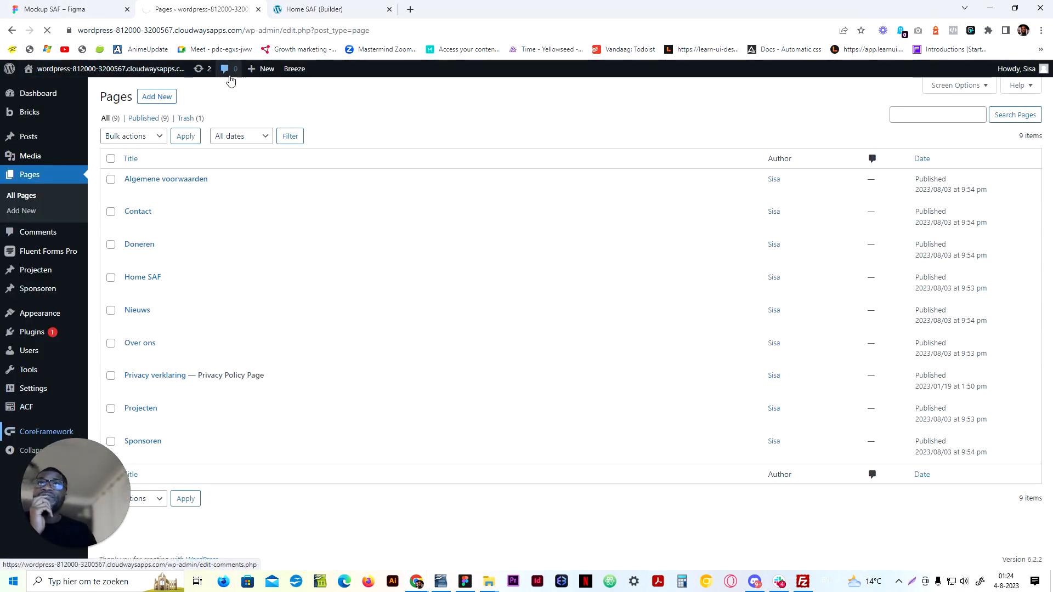
click(311, 8)
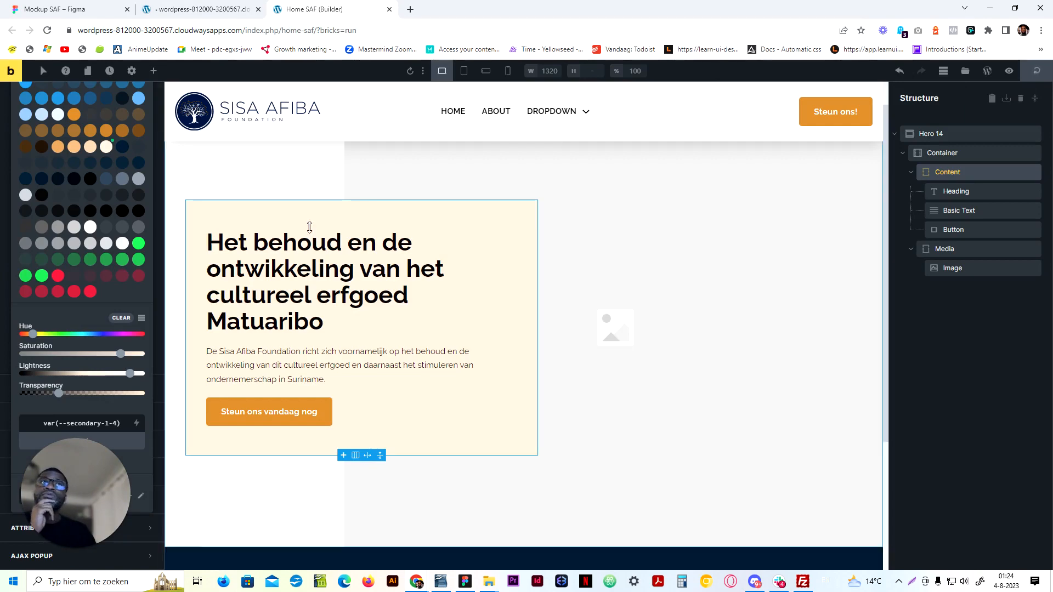
click(203, 9)
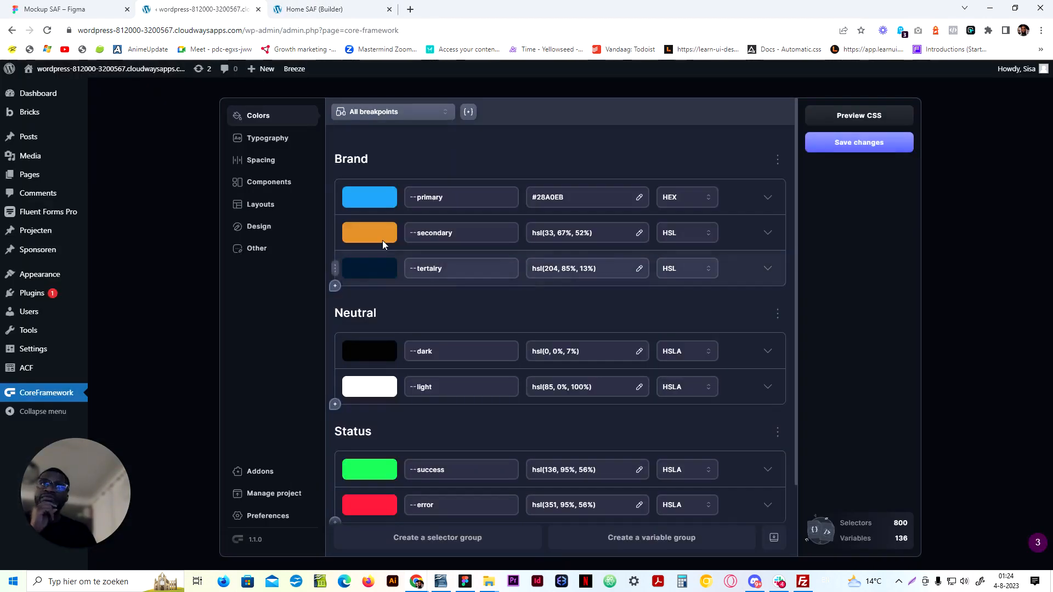
Add a new colour variable named beige to the Brand group
click(335, 285)
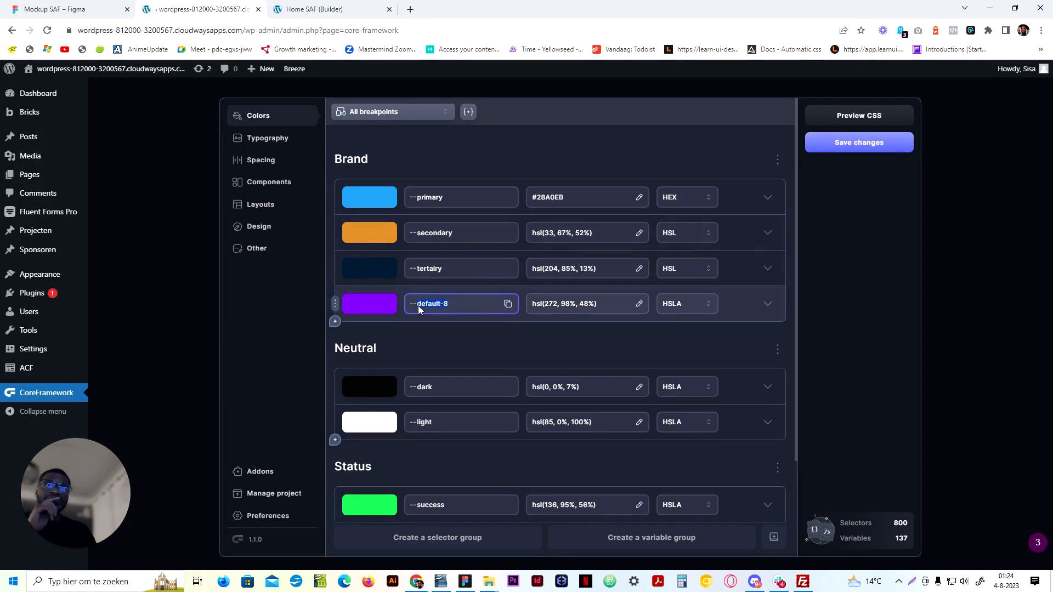
text(beide)
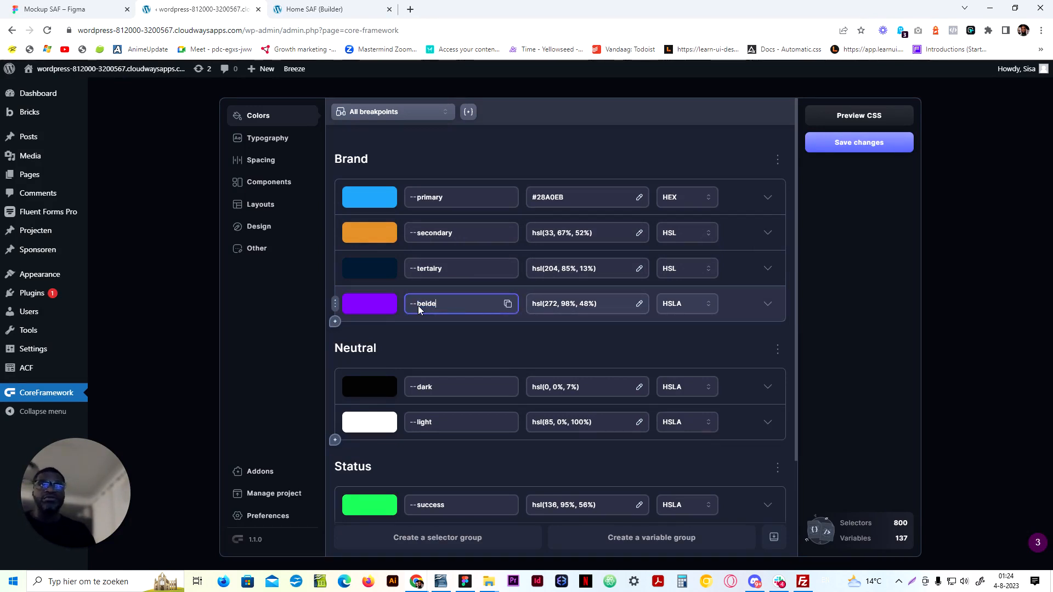
key(BackSpace)
key(BackSpace)
text(ge)
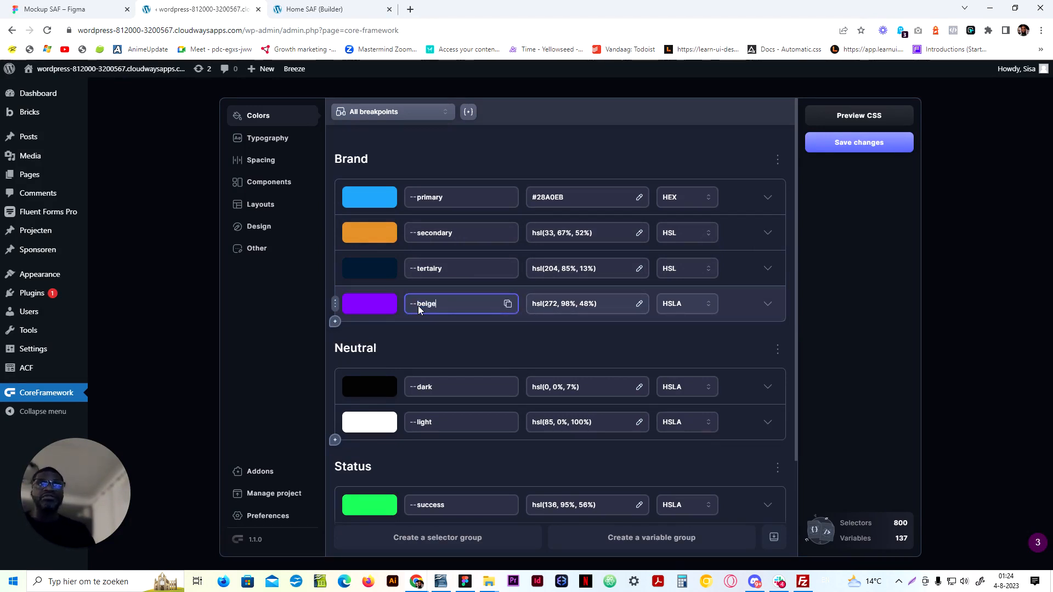
Set the beige colour to the copied hex value #FCF5EE and convert its format to HSL
click(692, 304)
click(680, 348)
click(582, 304)
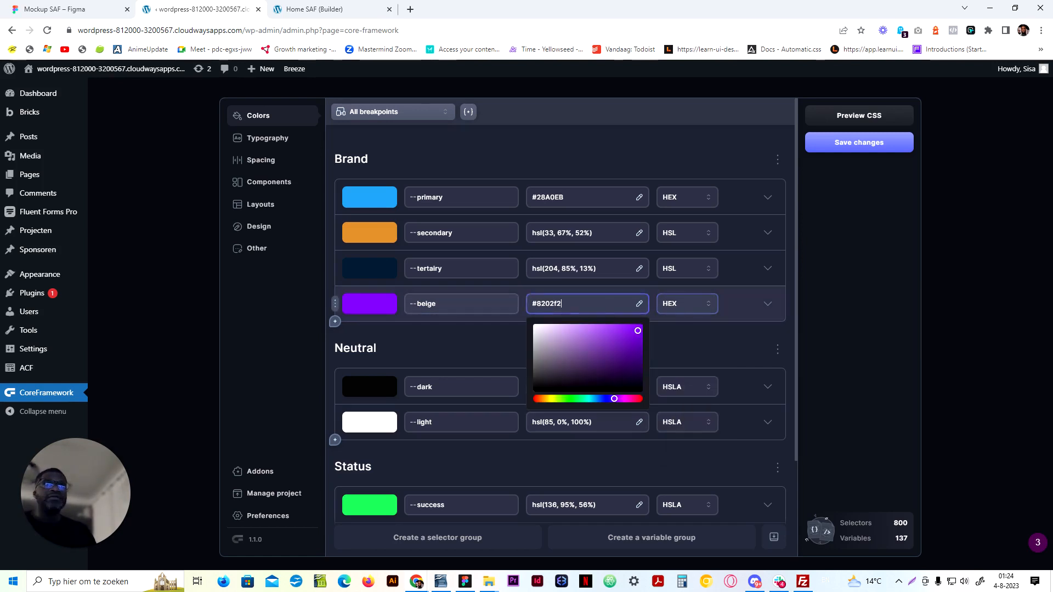
key(ctrl+v)
click(683, 304)
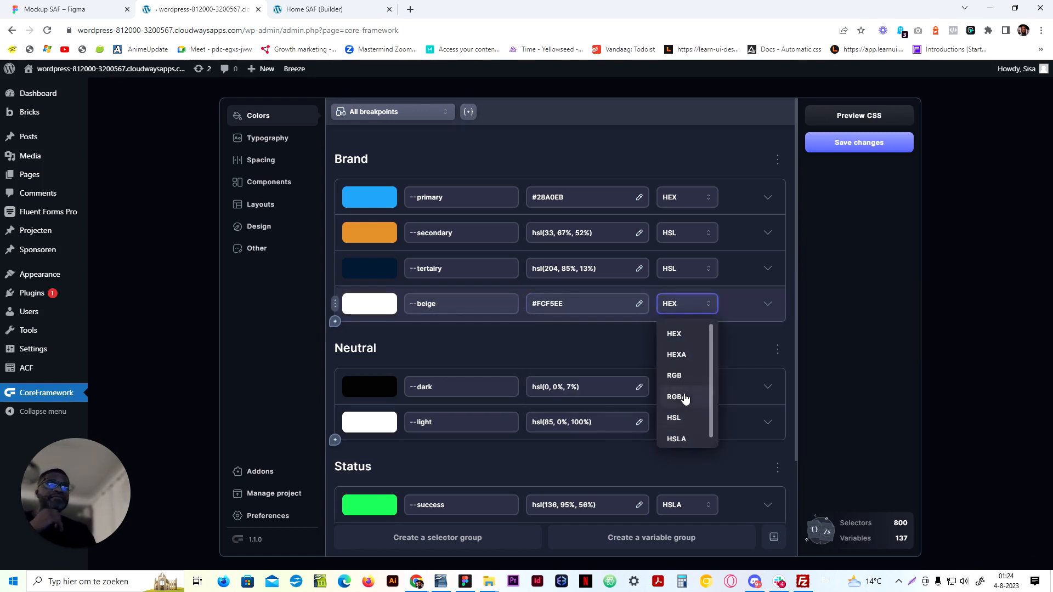
click(686, 417)
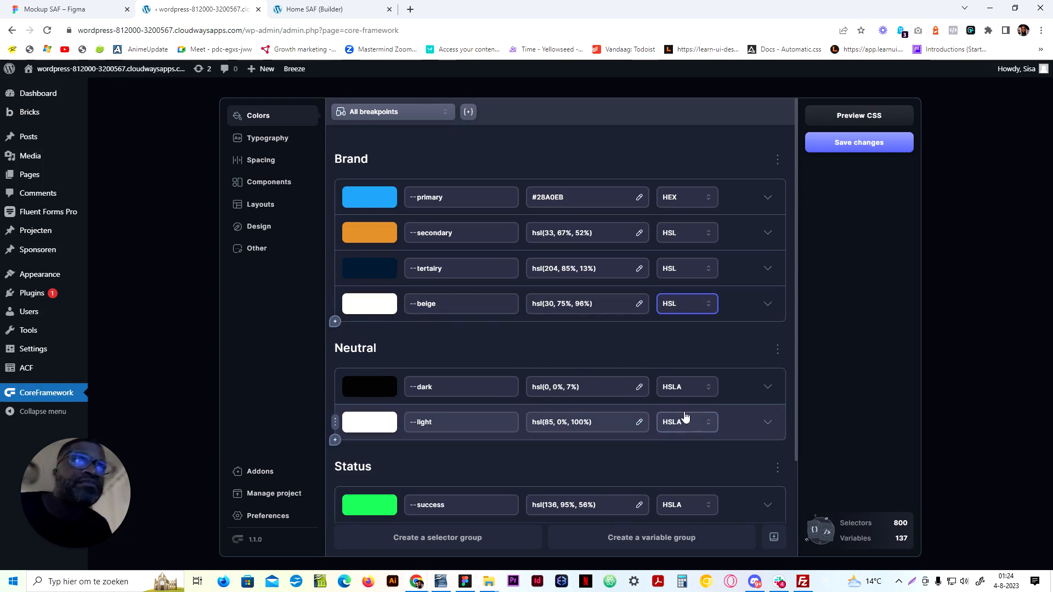
Save the CoreFramework colour changes and check beige's utility class, shade and tint options without enabling any
click(867, 144)
click(768, 305)
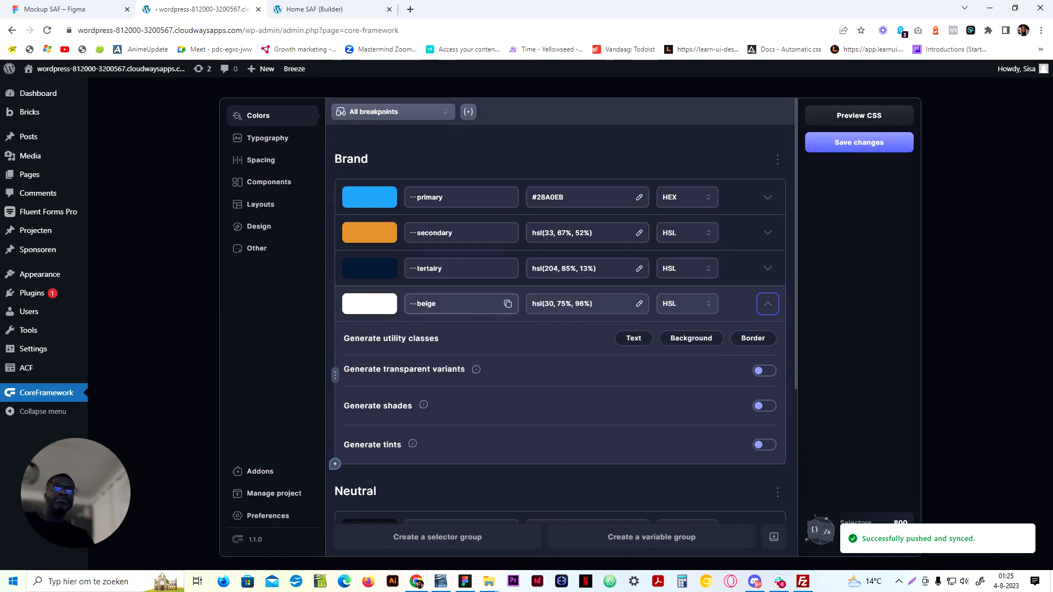
click(768, 305)
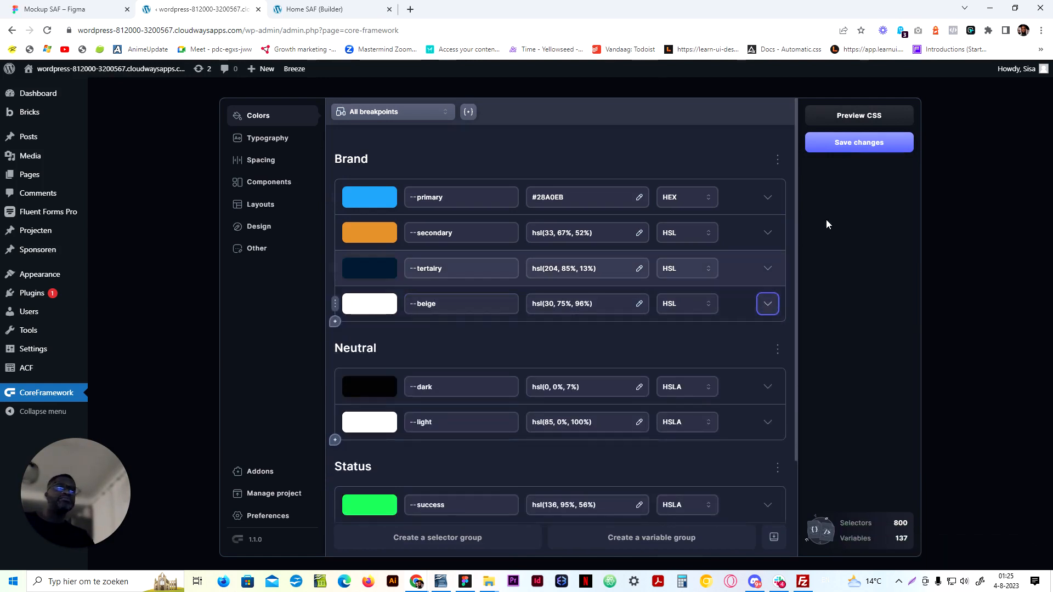
click(848, 144)
Switch to the Bricks builder, reload the Home SAF page and open the hero-14-content class's style settings
click(315, 9)
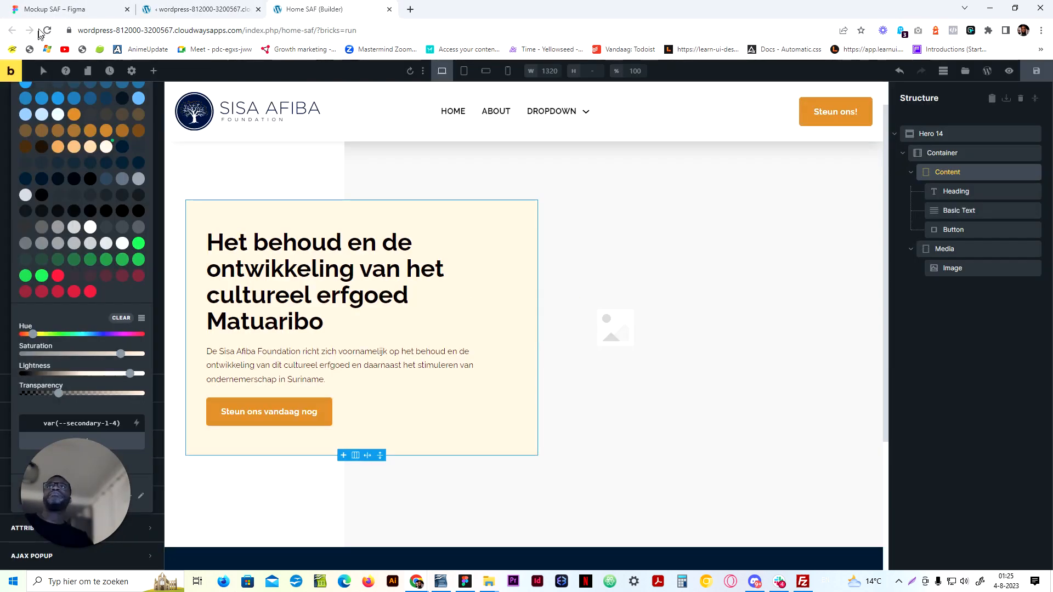
click(48, 30)
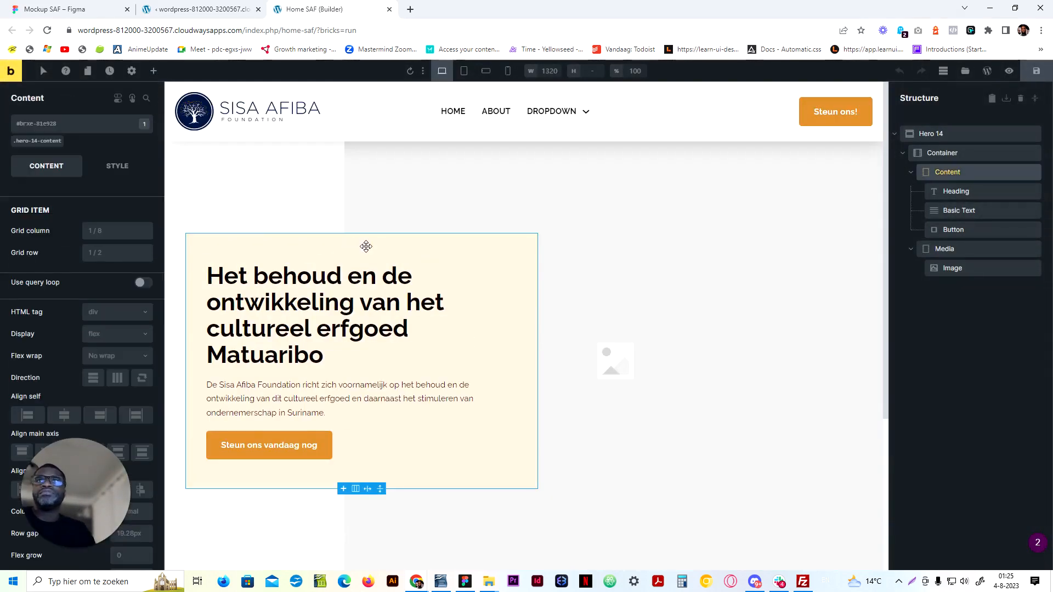
click(30, 140)
click(117, 166)
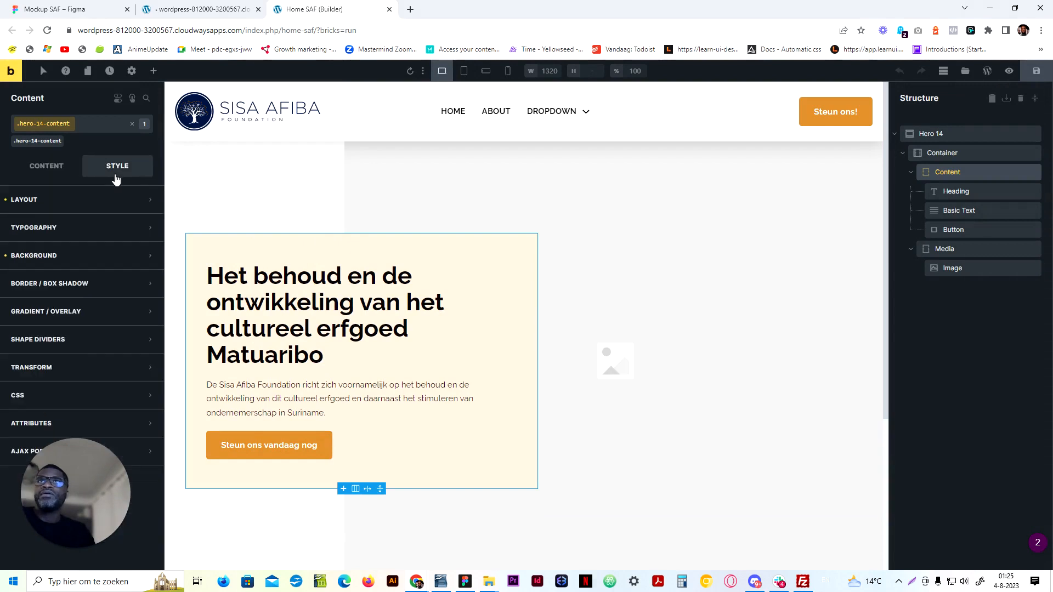
Set the hero-14-content class's background colour to var(--beige)
click(76, 257)
scroll(98, 399, down, 3)
scroll(141, 324, up, 2)
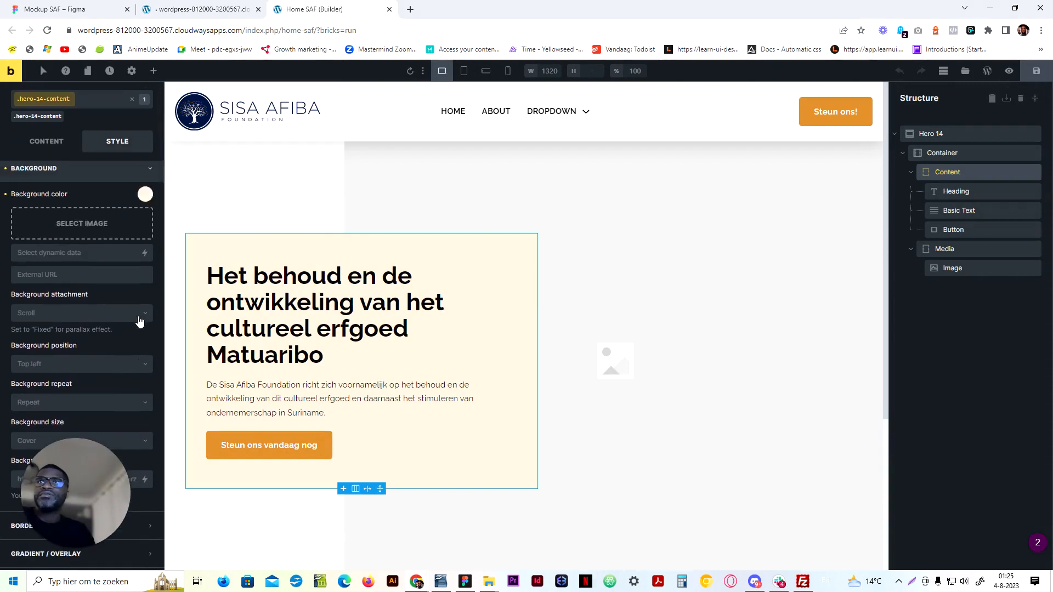
click(144, 227)
scroll(144, 228, down, 3)
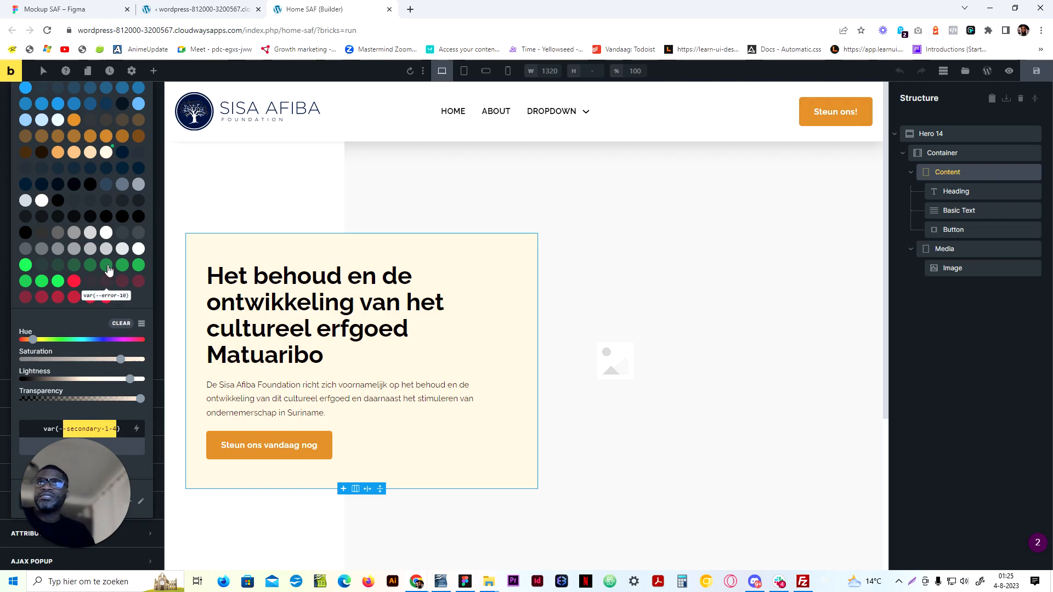
click(42, 203)
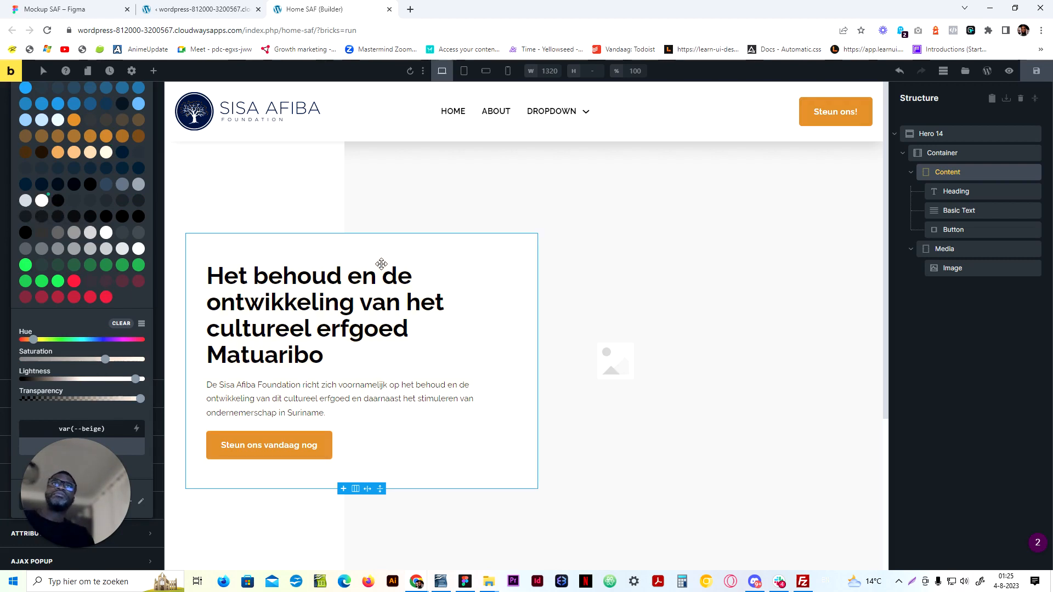
click(0, 364)
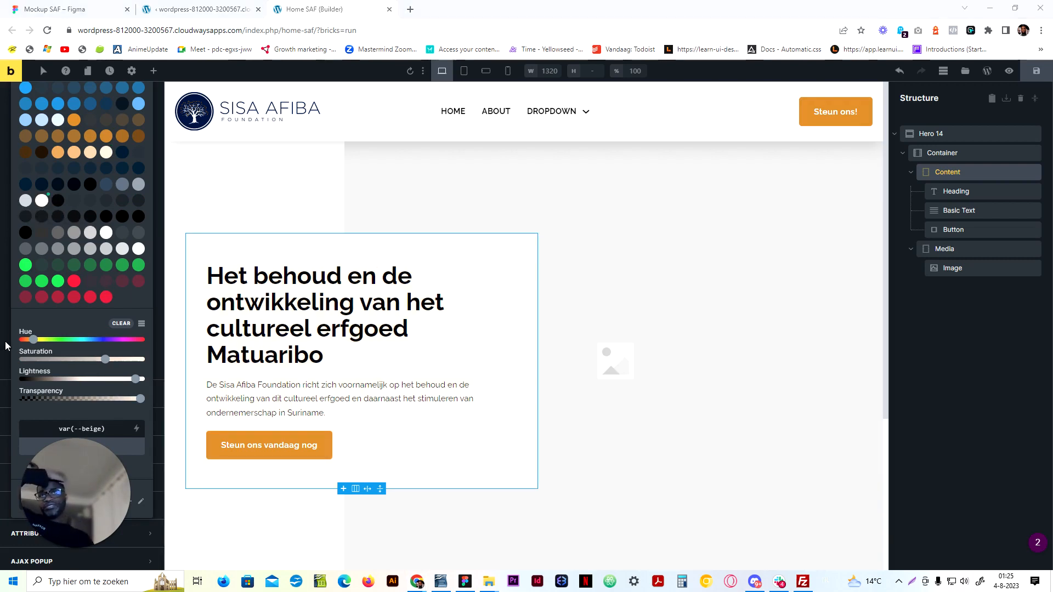
scroll(48, 248, up, 5)
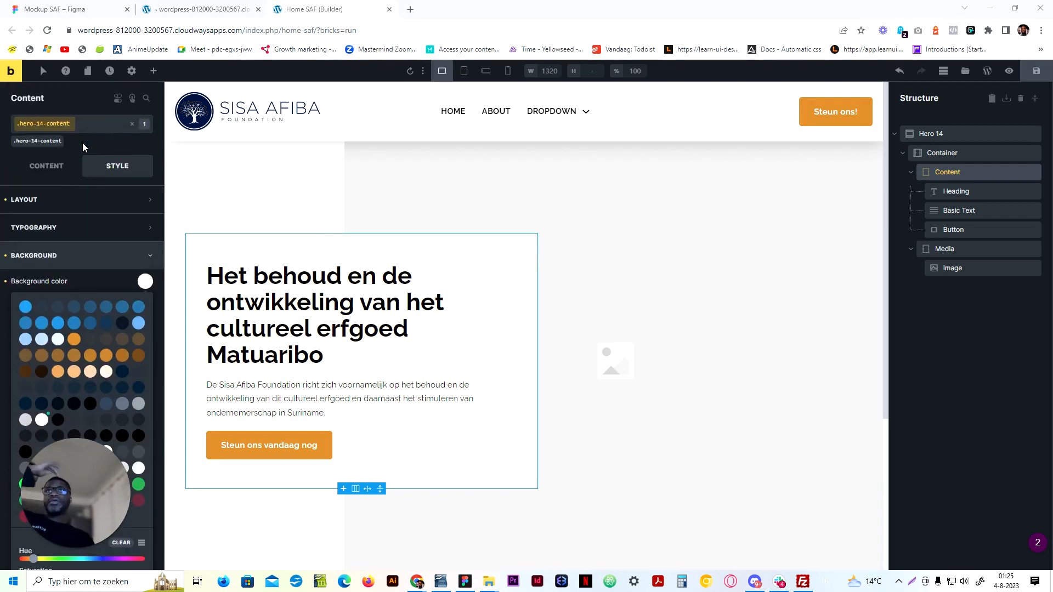
Set the border radius of all four hero-14-content corners to var(--radius-l), checking the Figma mockup for reference
click(126, 256)
click(131, 283)
click(145, 309)
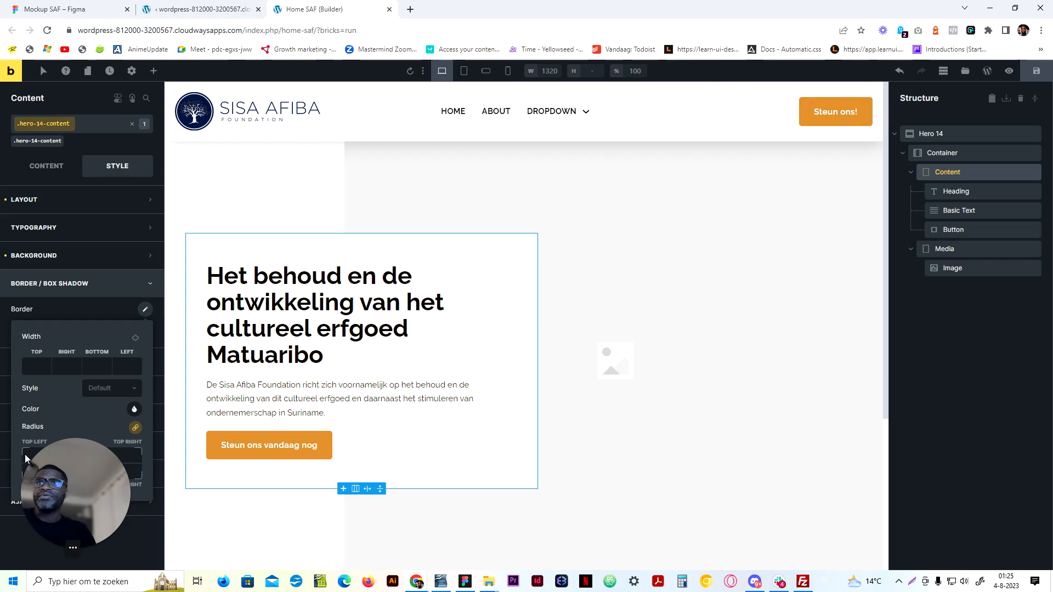
drag(61, 469, 160, 474)
click(51, 455)
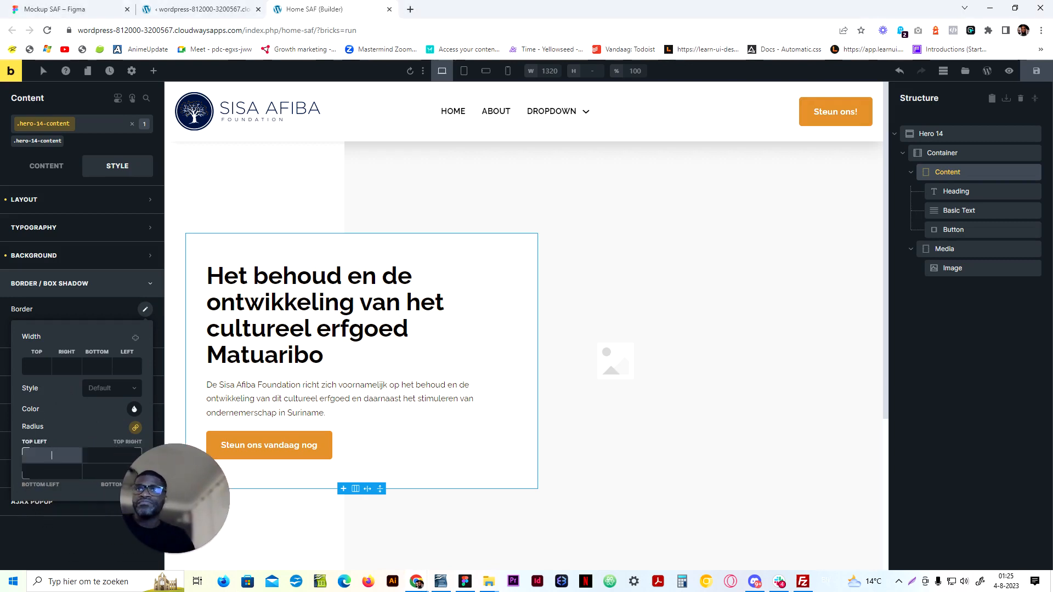
text(var())
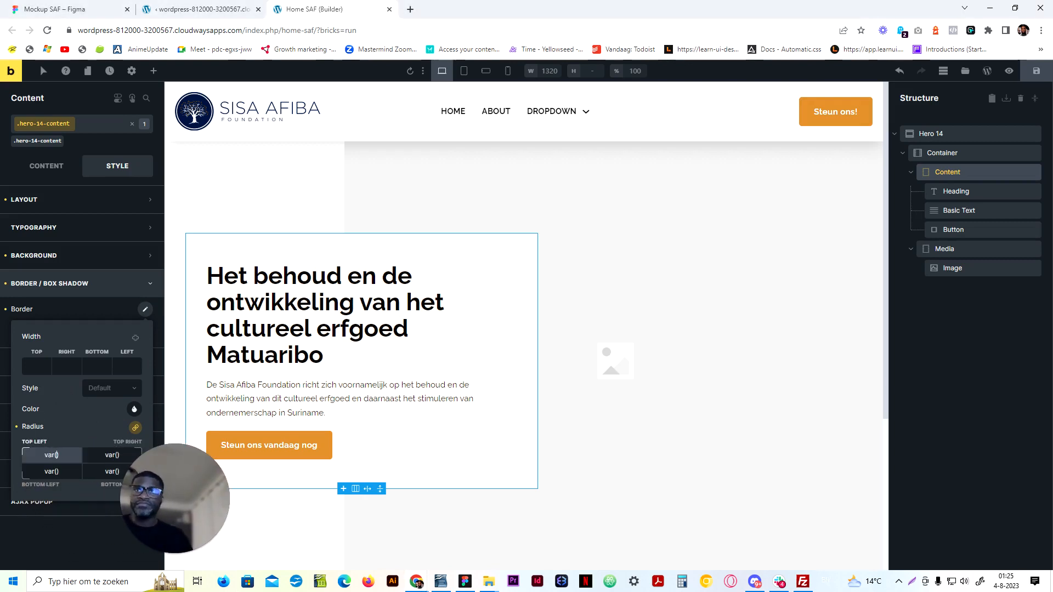
text(--radius-)
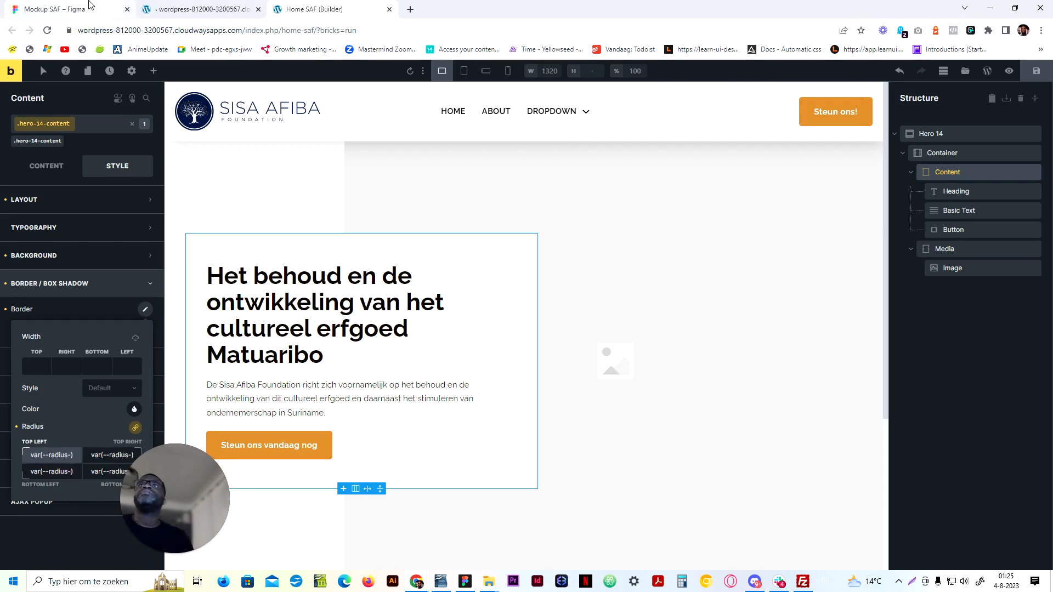
click(55, 9)
click(334, 7)
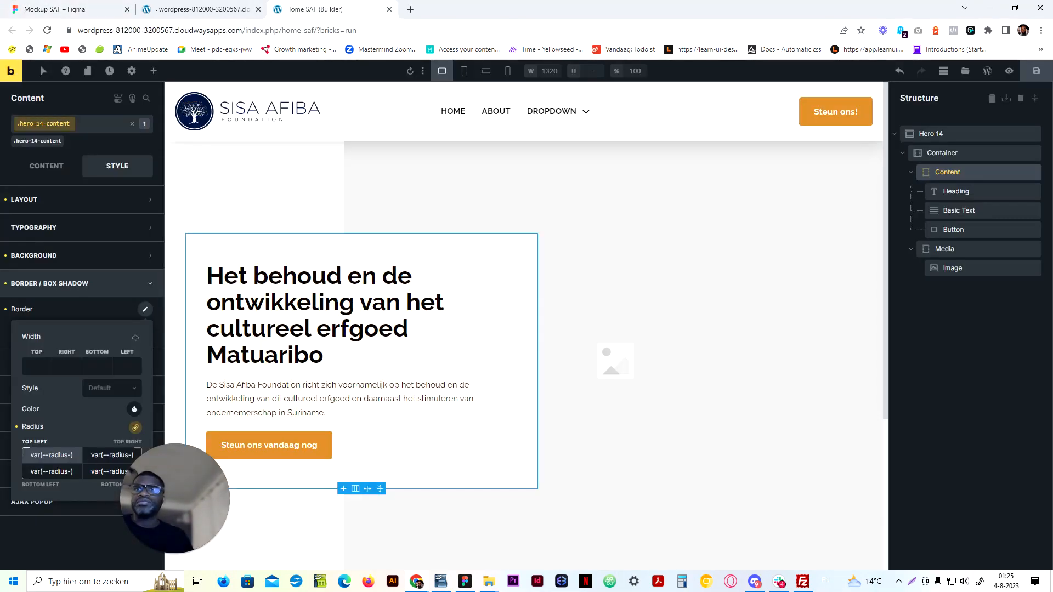
text(l)
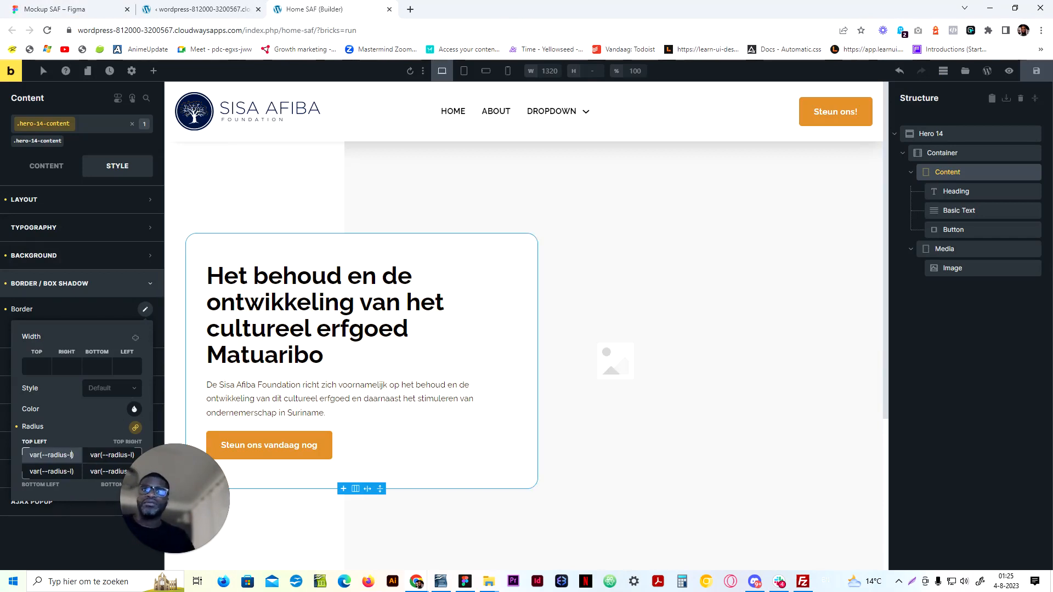
click(100, 538)
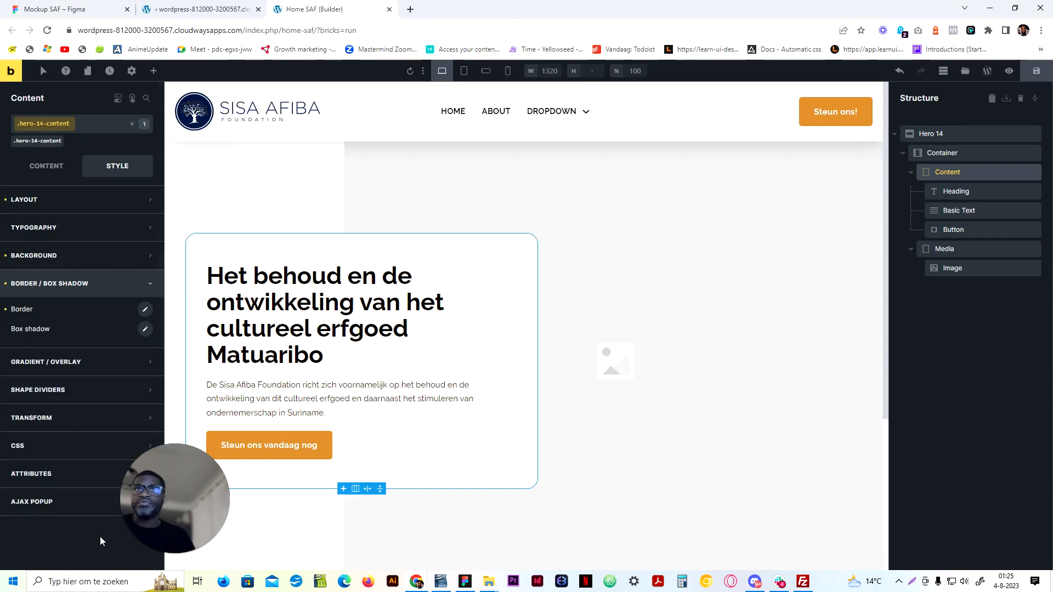
drag(179, 494, 82, 494)
Compare the hero with the Figma mockup and preview it in Bricks at the tablet portrait, mobile landscape and mobile portrait breakpoints
click(81, 5)
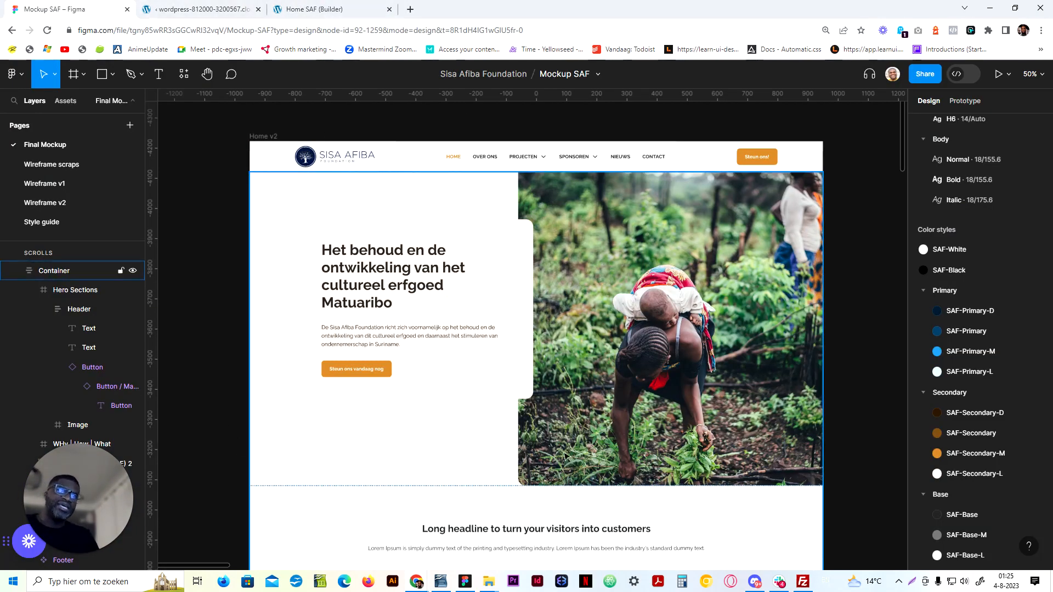
click(354, 7)
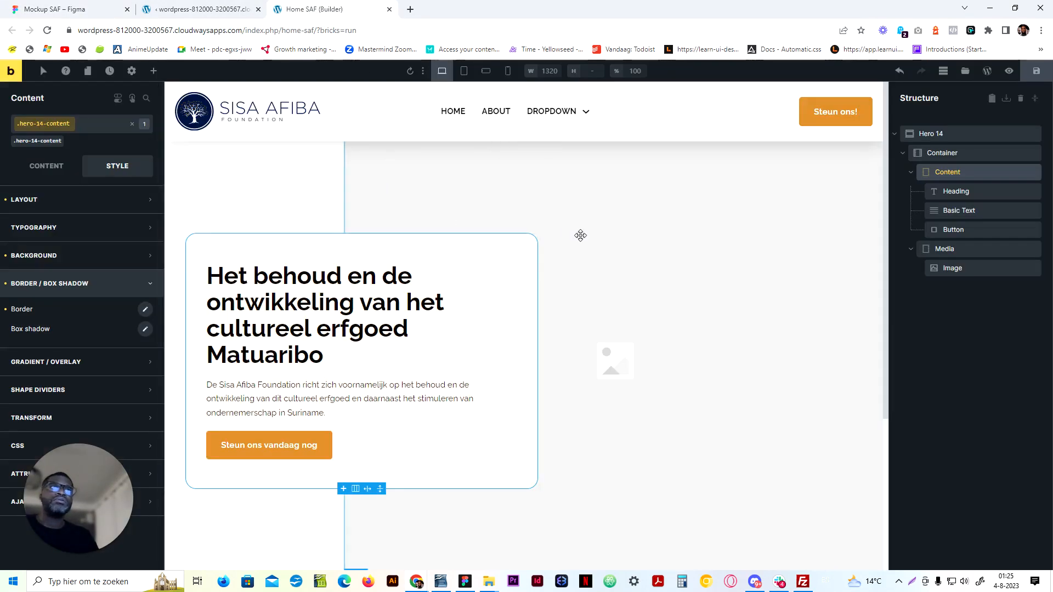
click(464, 71)
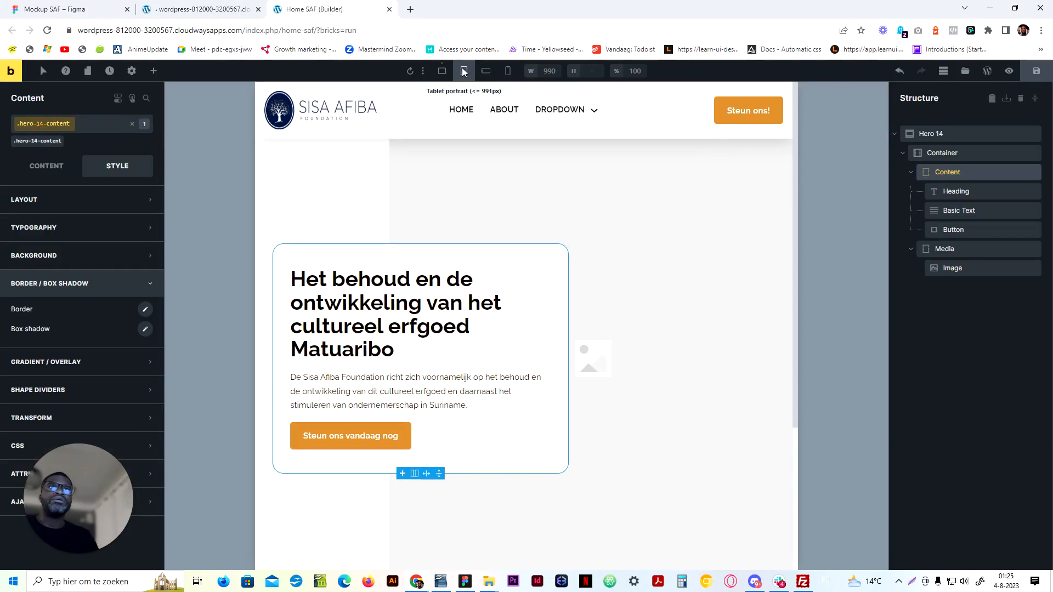
click(487, 72)
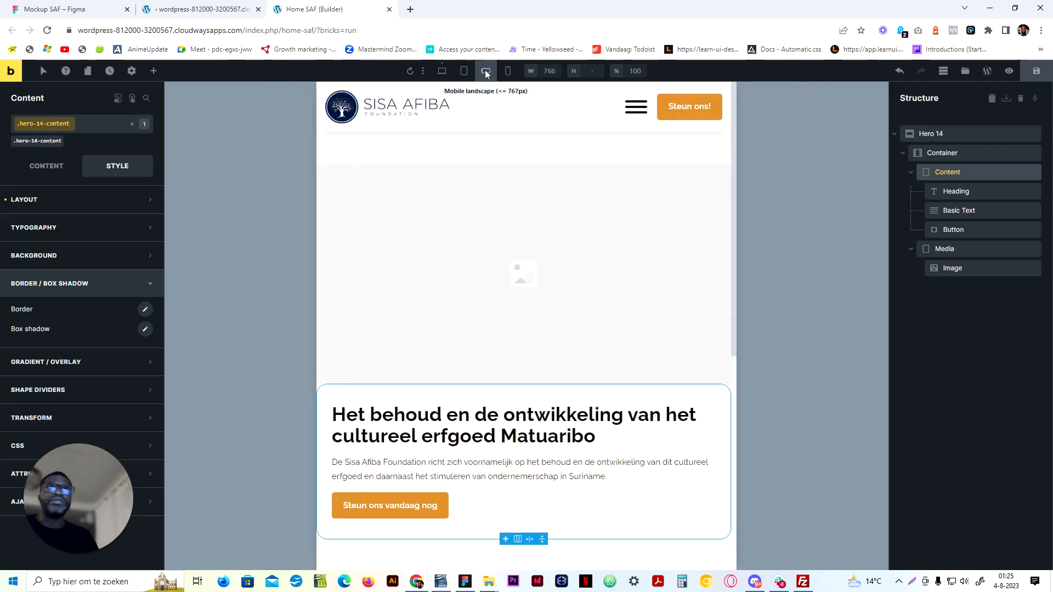
scroll(498, 268, down, 4)
scroll(500, 263, up, 3)
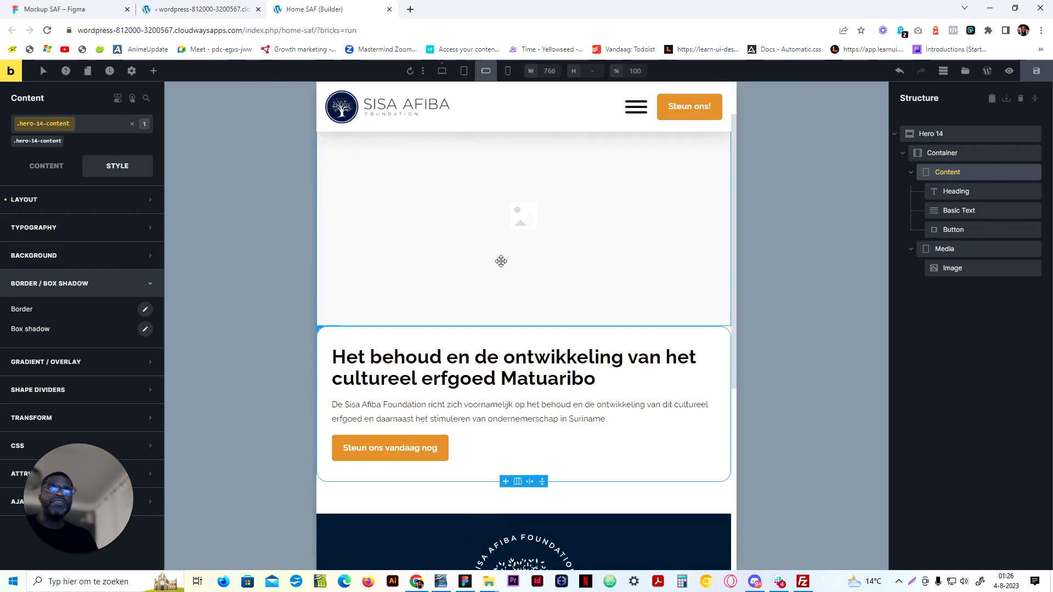
scroll(500, 261, up, 1)
click(506, 71)
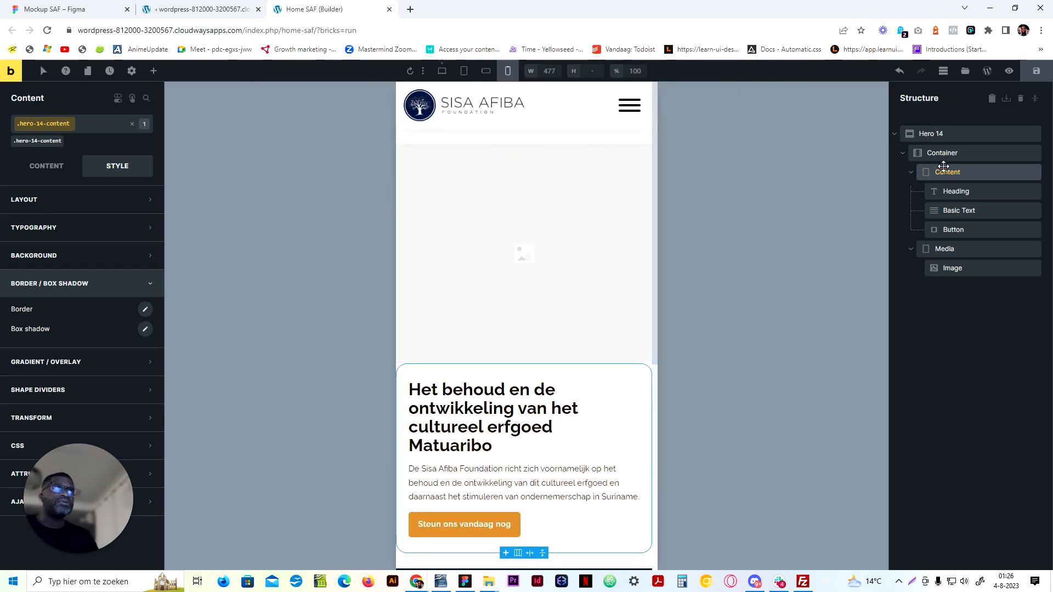
Examine the hero-14 class's layout spacing and sizing at the mobile landscape, tablet portrait and desktop breakpoints
click(944, 136)
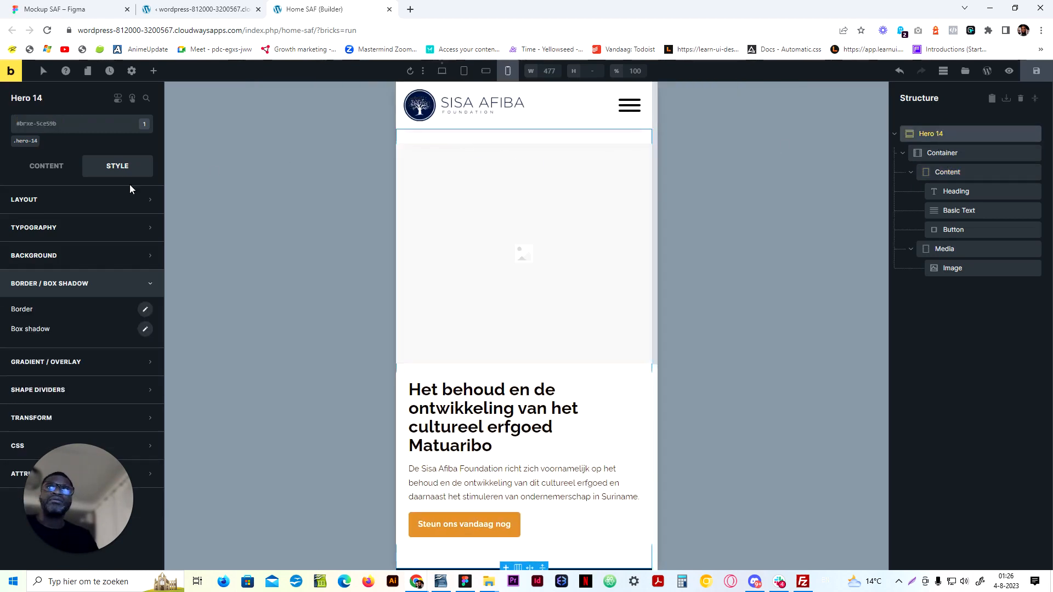
click(23, 199)
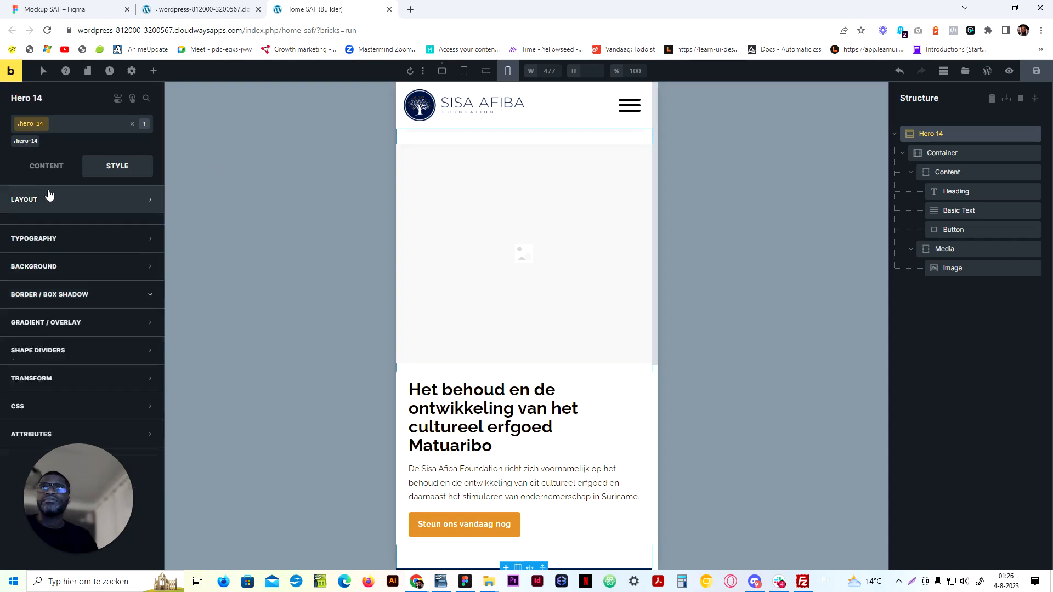
click(485, 71)
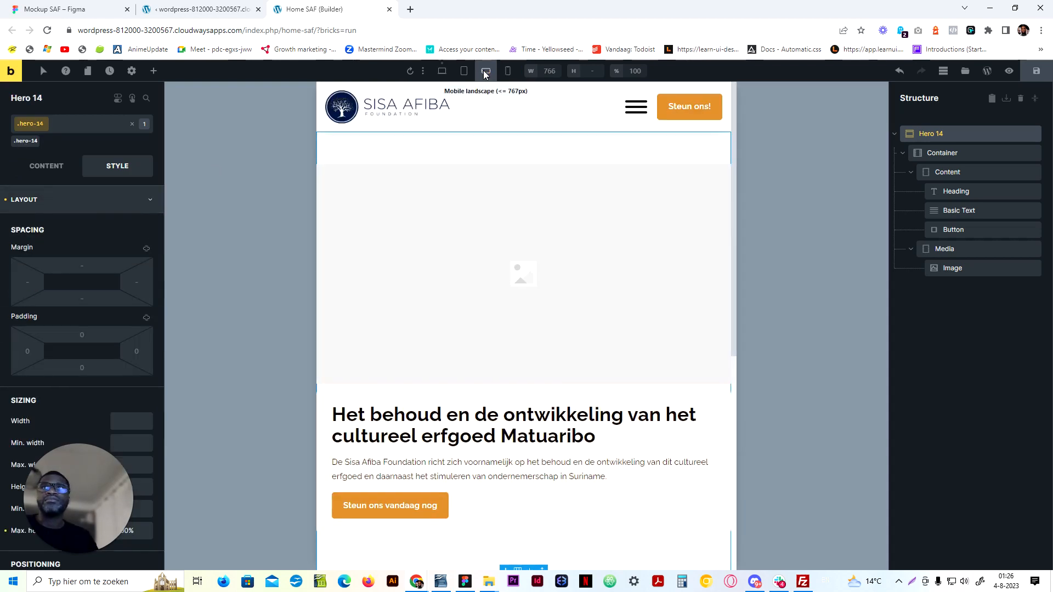
scroll(104, 377, down, 3)
scroll(103, 376, up, 3)
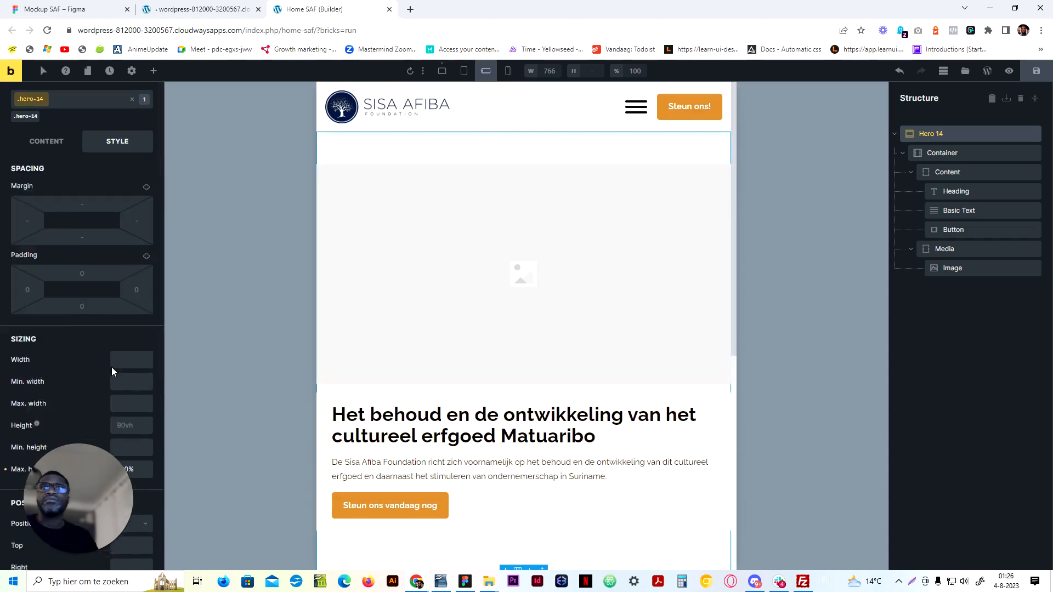
click(464, 71)
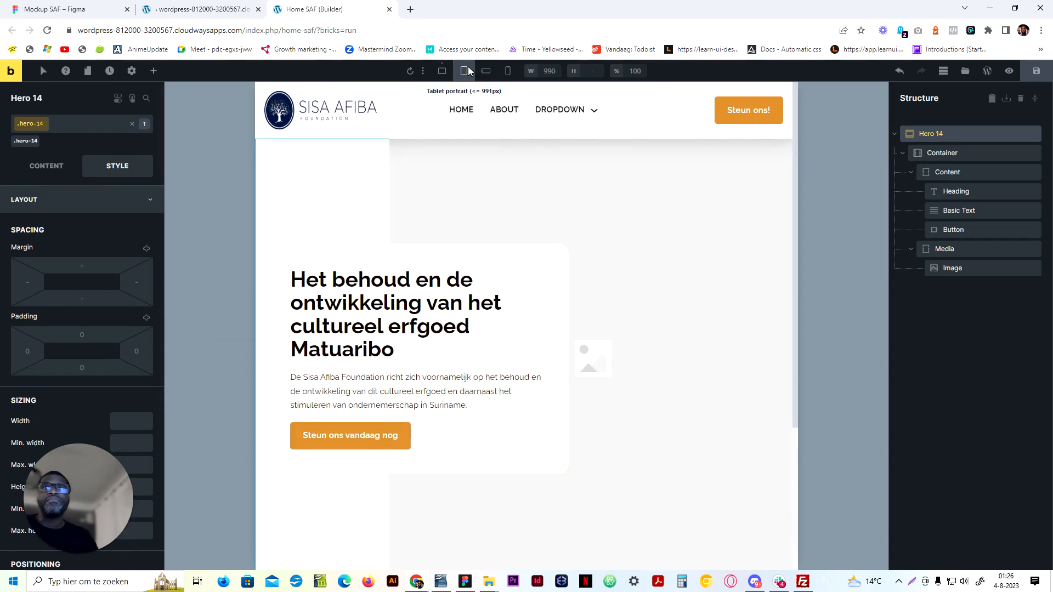
click(441, 71)
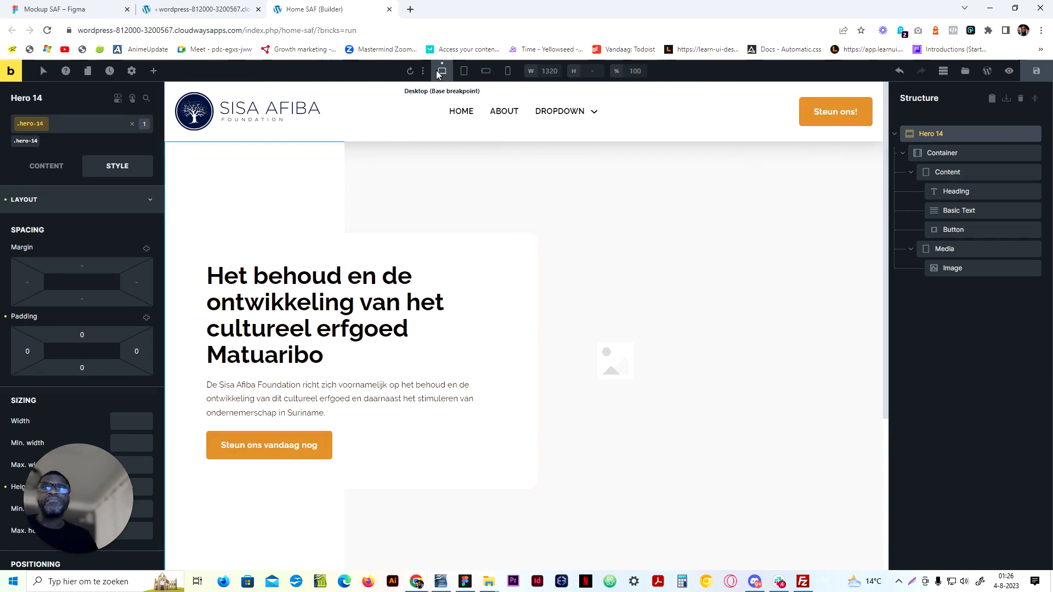
drag(77, 472, 99, 419)
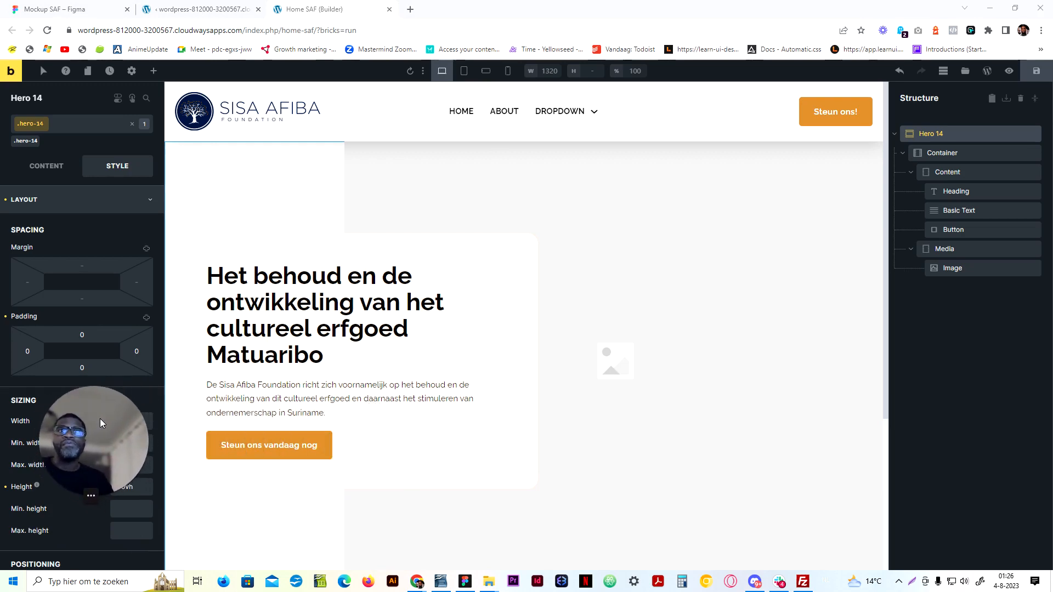
Check the Figma mockup and examine the grid settings of the hero-14-media and hero-14-container classes
click(72, 9)
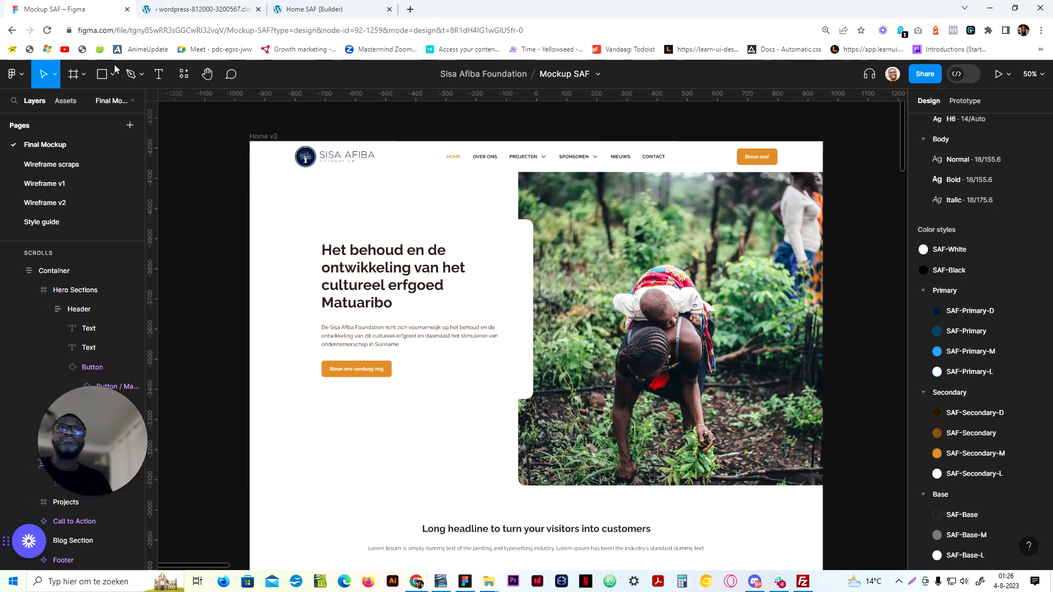
click(313, 9)
click(616, 214)
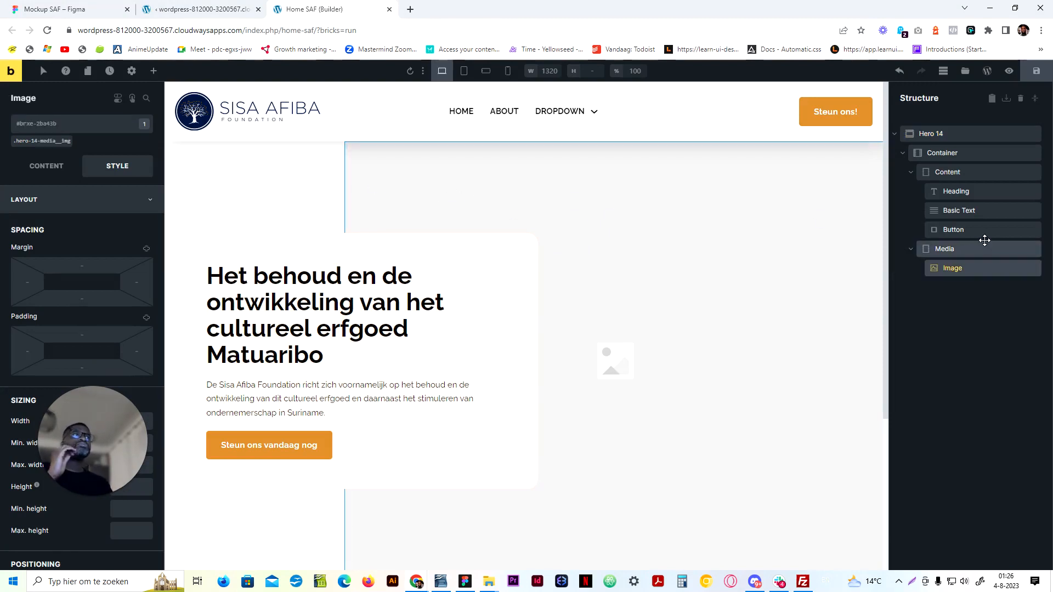
click(970, 250)
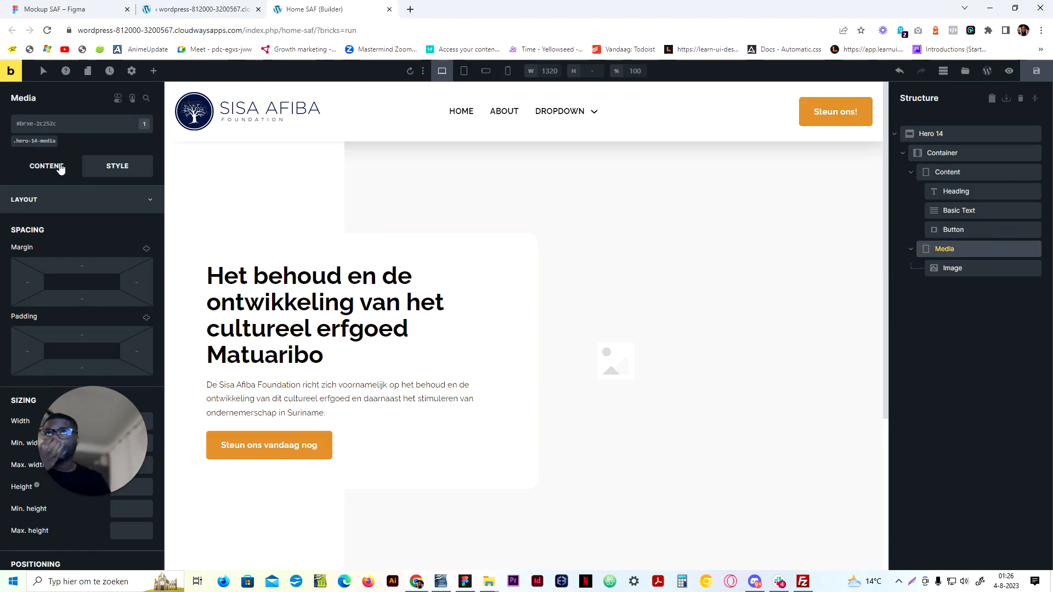
click(43, 165)
click(18, 140)
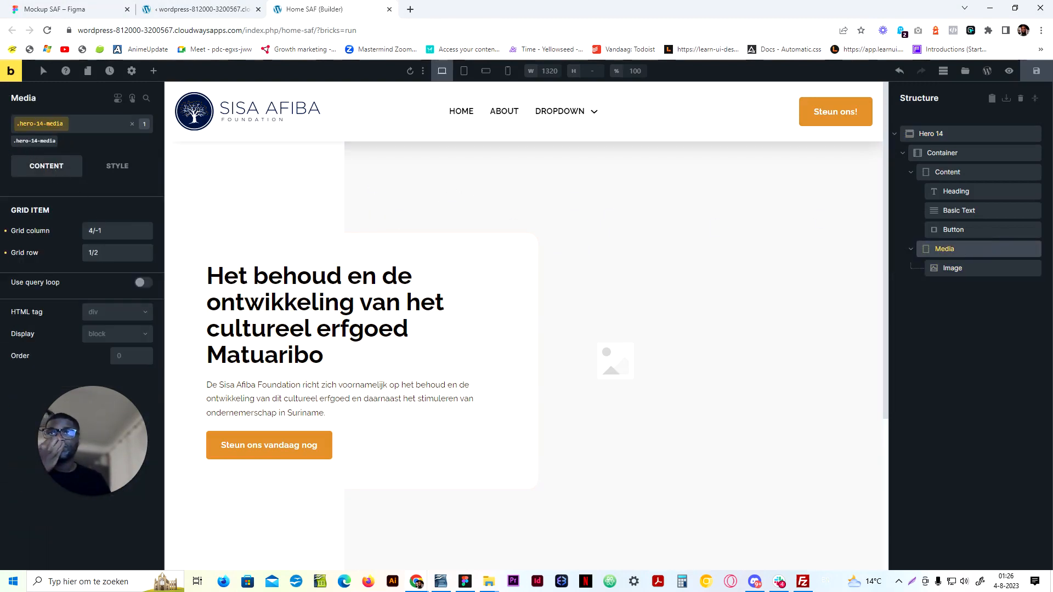
click(942, 153)
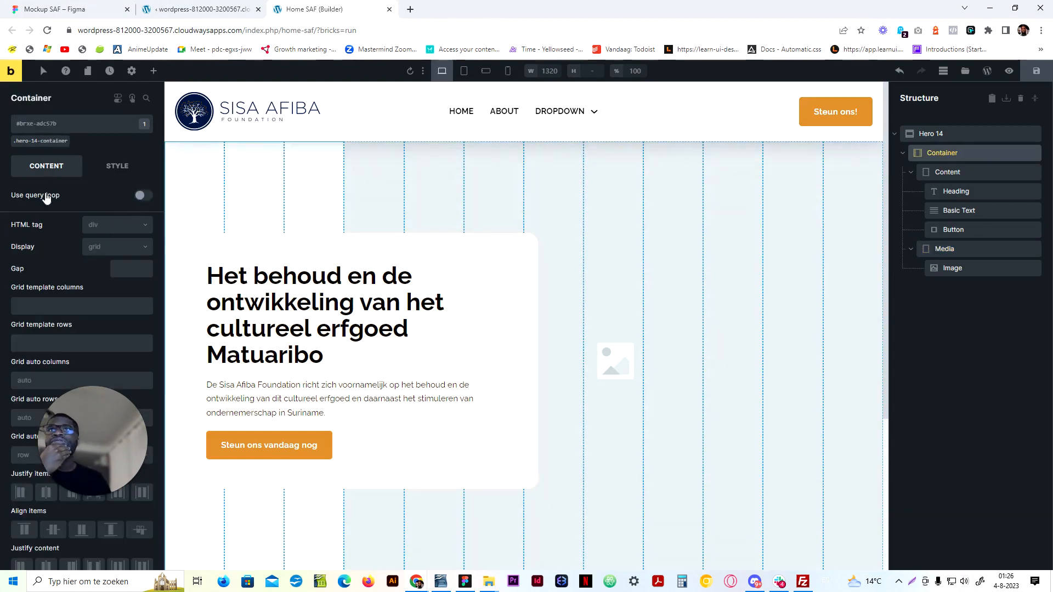
click(38, 140)
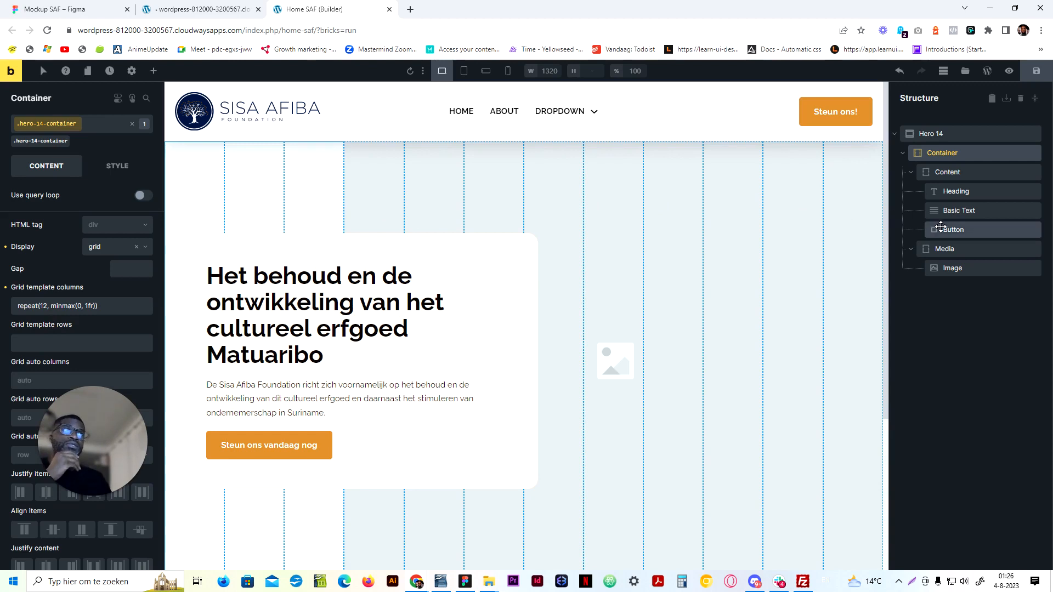
Set the hero-14-media class's grid column to 6/-1, trying 5/-1 first
click(945, 248)
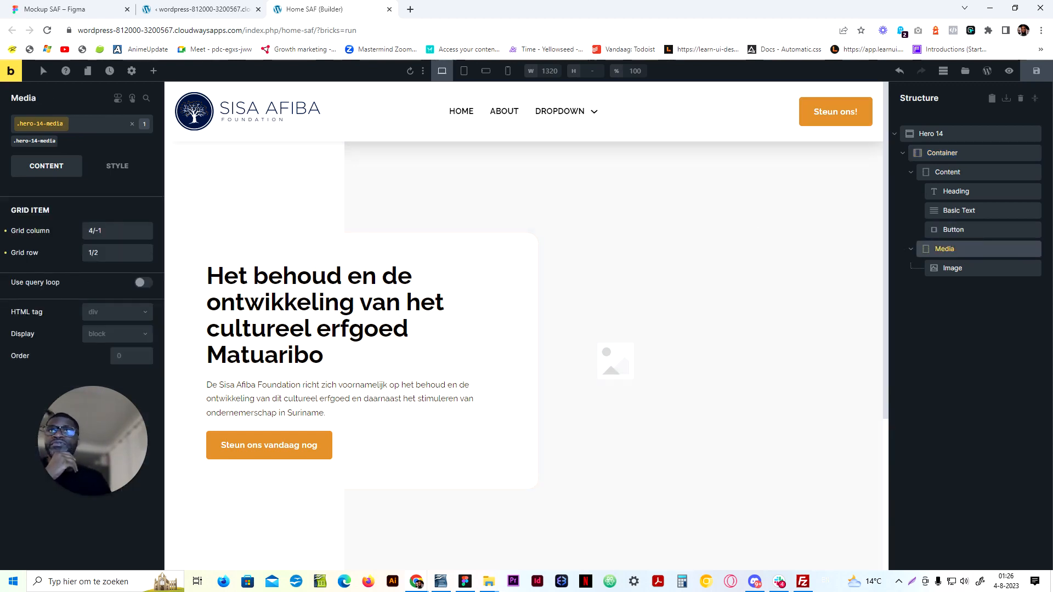
click(92, 230)
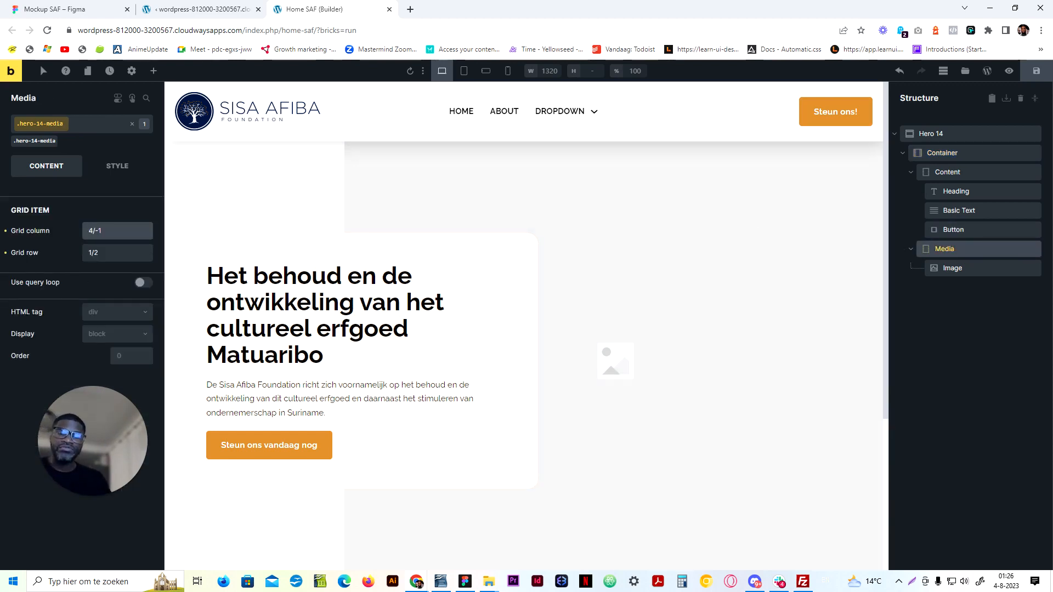
key(BackSpace)
text(5)
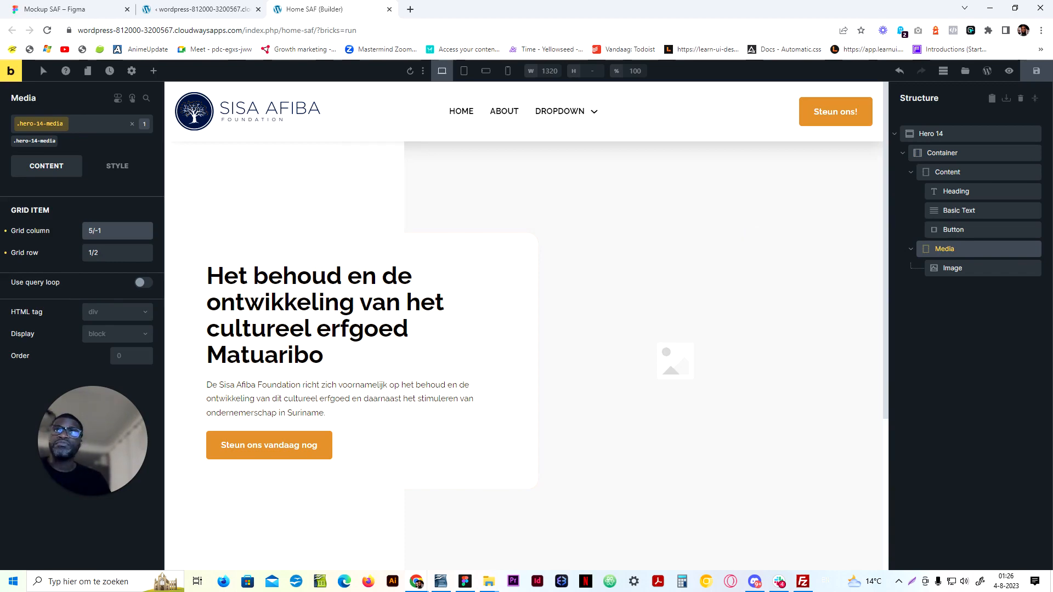
key(BackSpace)
text(6)
scroll(571, 263, down, 4)
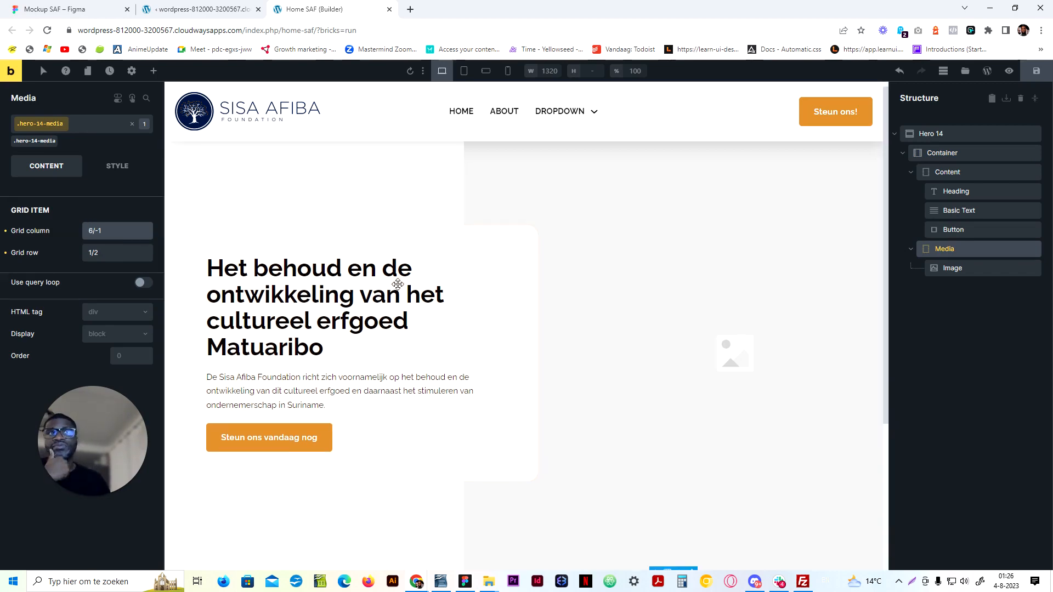
scroll(557, 296, up, 4)
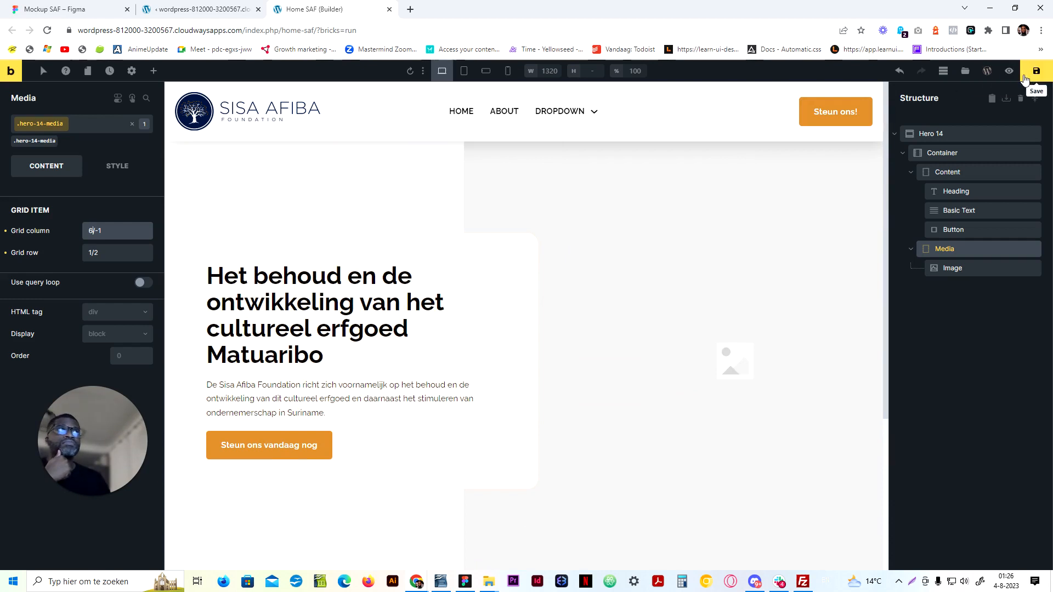
Preview the hero section on the front end in a separate tab and return to the builder's editing view
click(1008, 72)
click(981, 76)
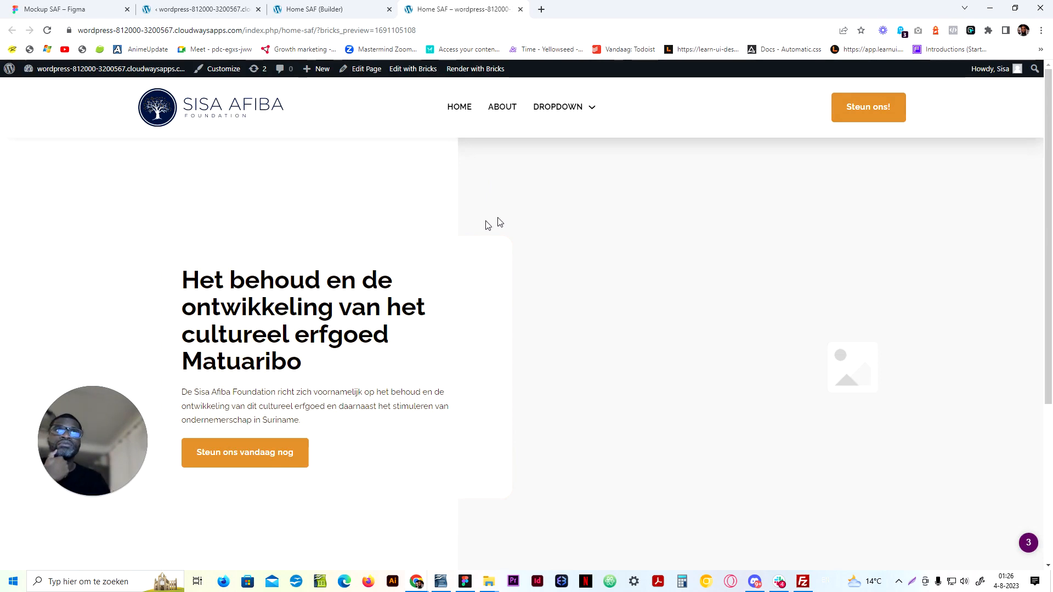
scroll(494, 449, down, 3)
scroll(492, 443, up, 3)
click(313, 5)
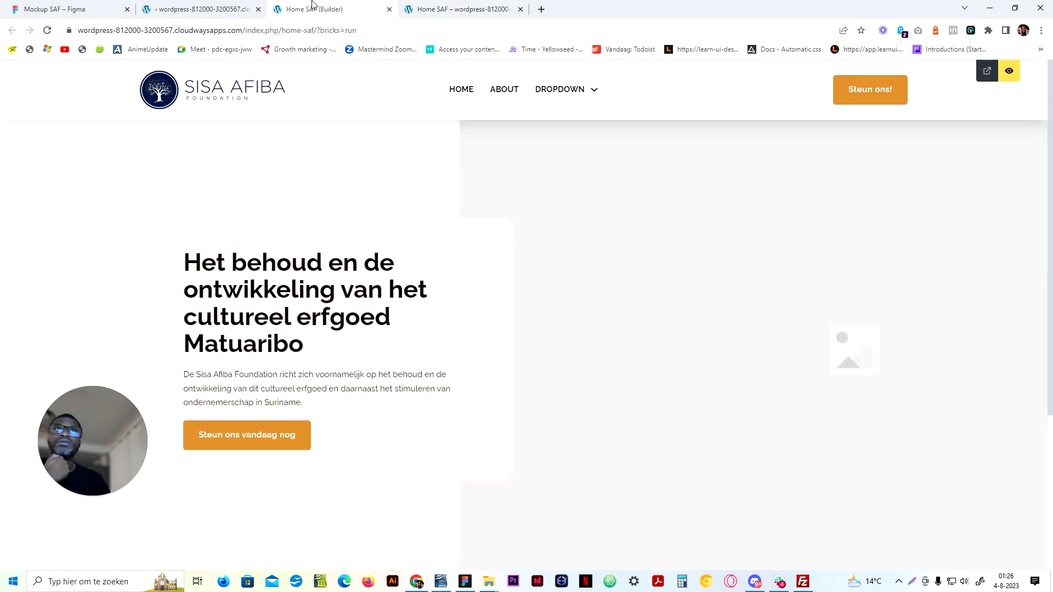
click(1009, 71)
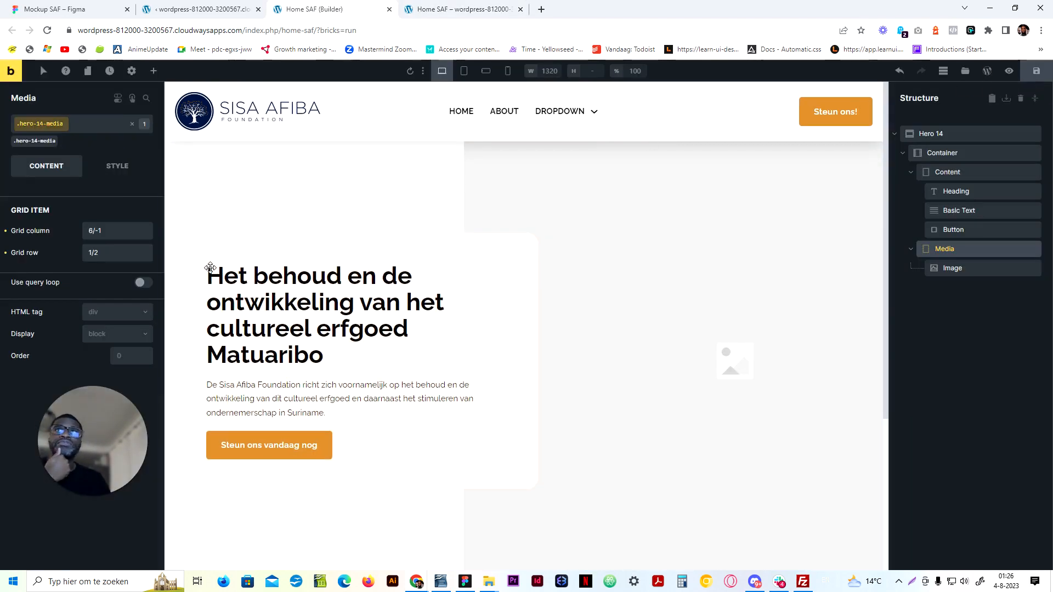
Try a grid column of 7/-1 for the hero-14-media class, comparing it with the Figma mockup and the front-end preview
click(94, 230)
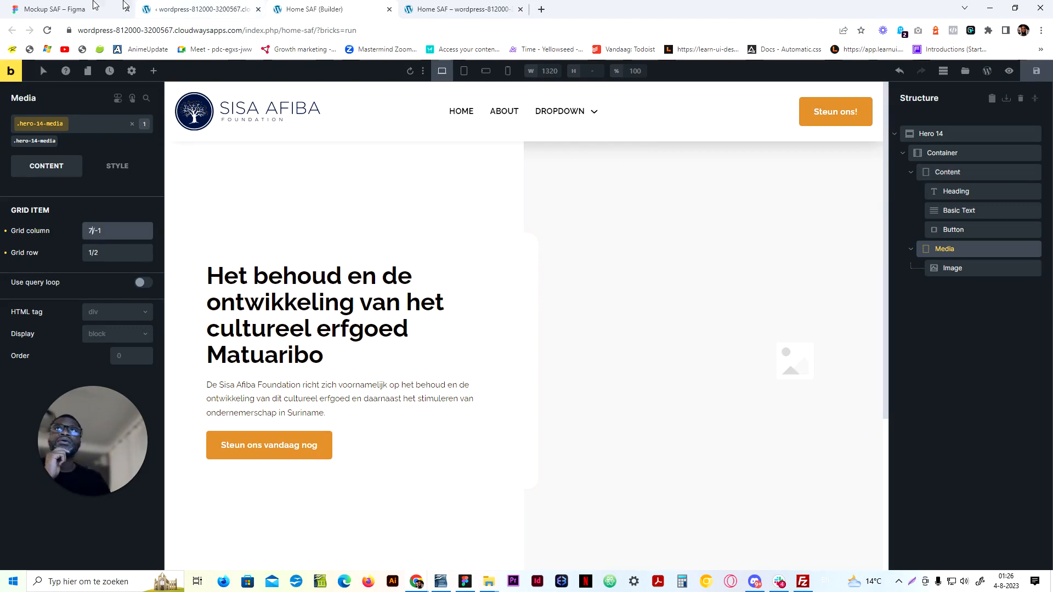
click(60, 8)
click(329, 9)
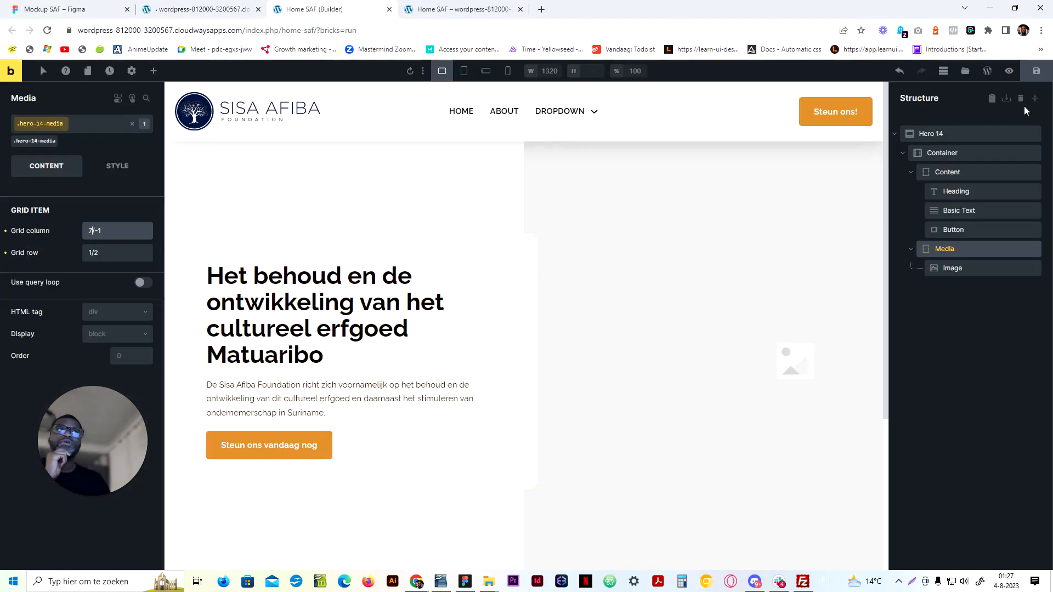
click(479, 8)
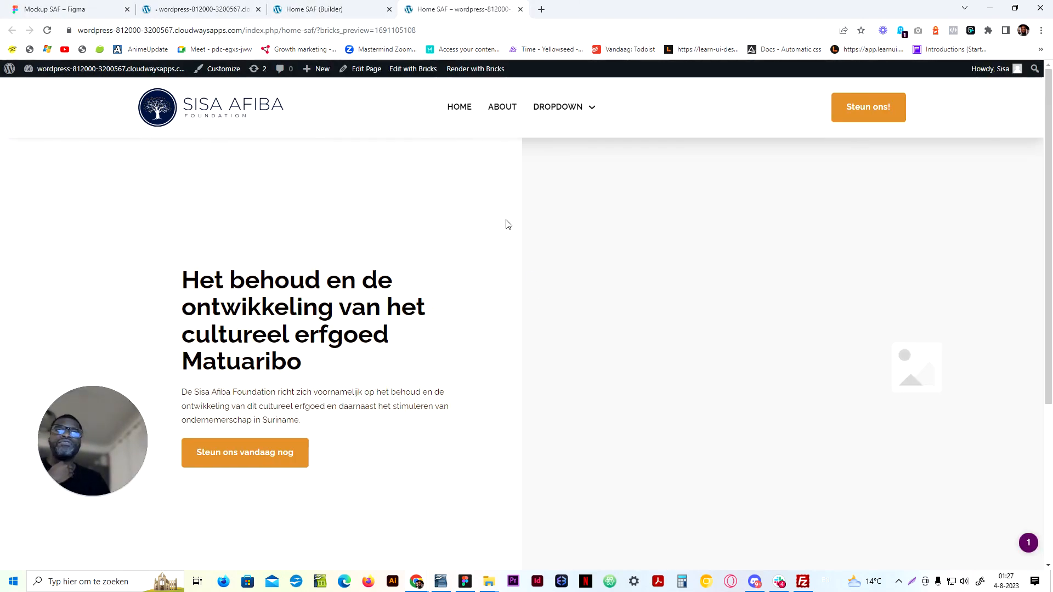
key(ctrl+shift+Tab)
Restore the hero-14-media class's grid column to 6/-1 and save the page
click(88, 231)
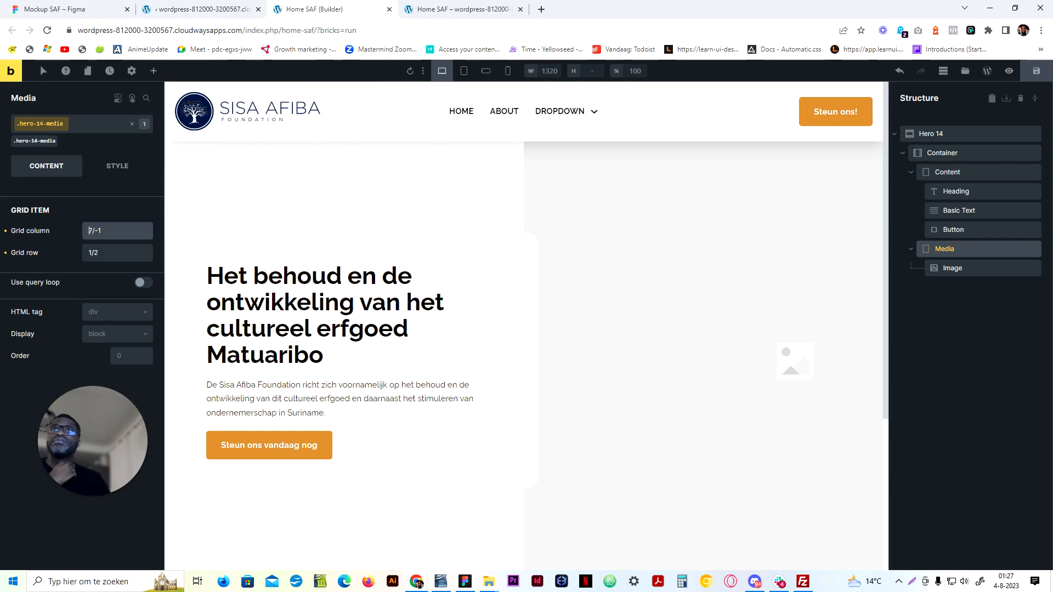
text(6)
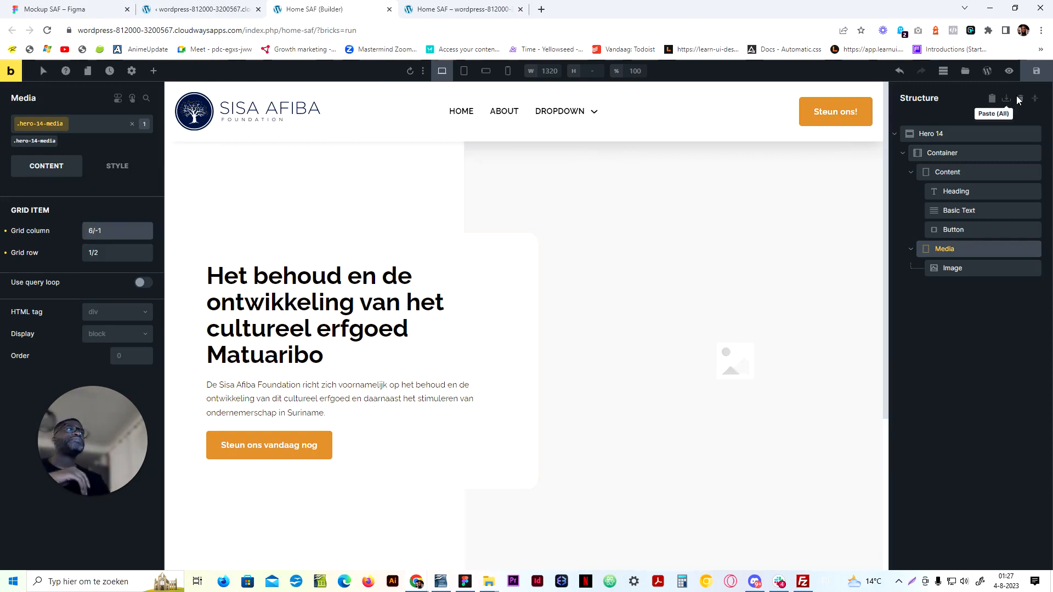
click(1036, 71)
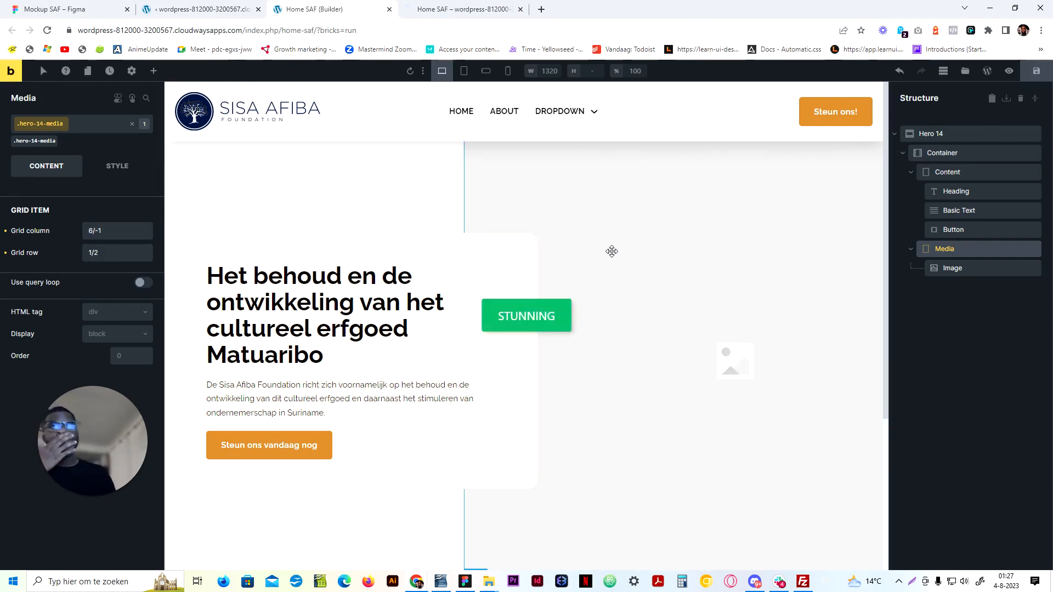
Pick Donkere-vrouw-met-haar-kind-aan-het-werk-op-het-land.jpg from the media library for the hero's Image element, matching the Figma mockup
click(646, 237)
click(90, 244)
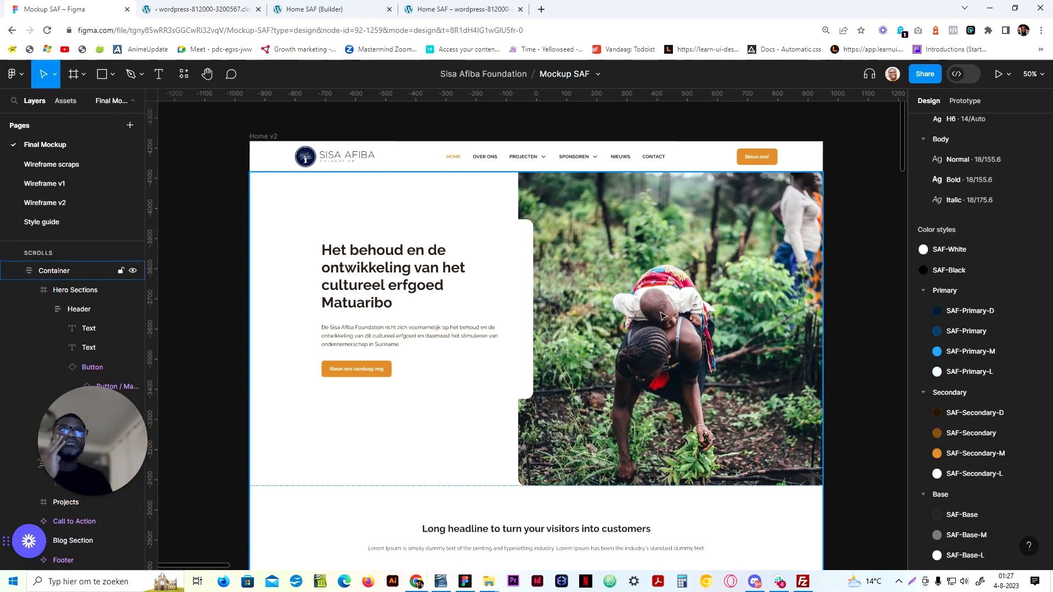
click(323, 9)
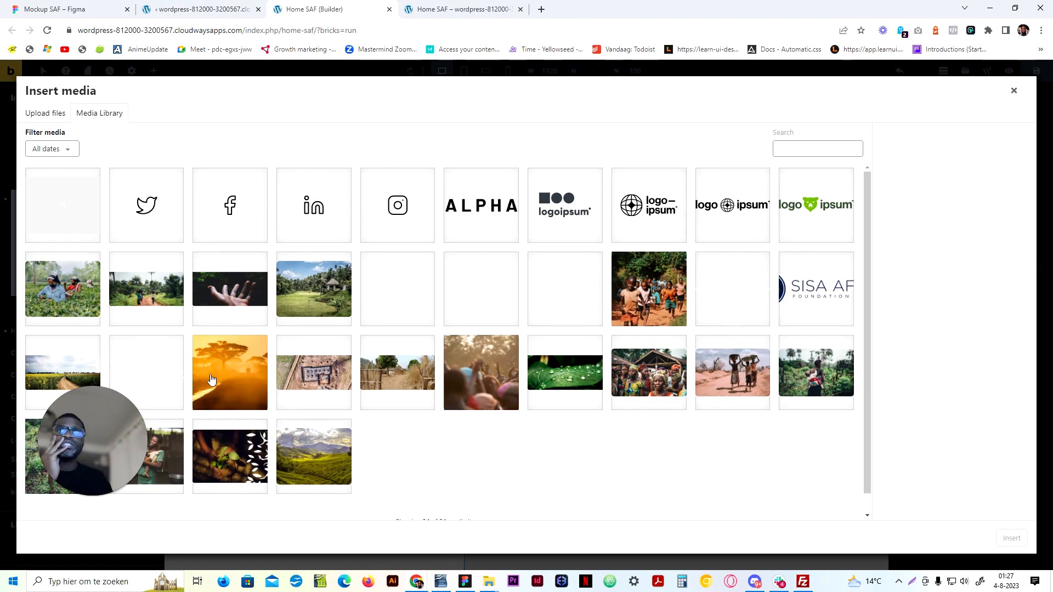
drag(108, 435, 229, 354)
click(101, 459)
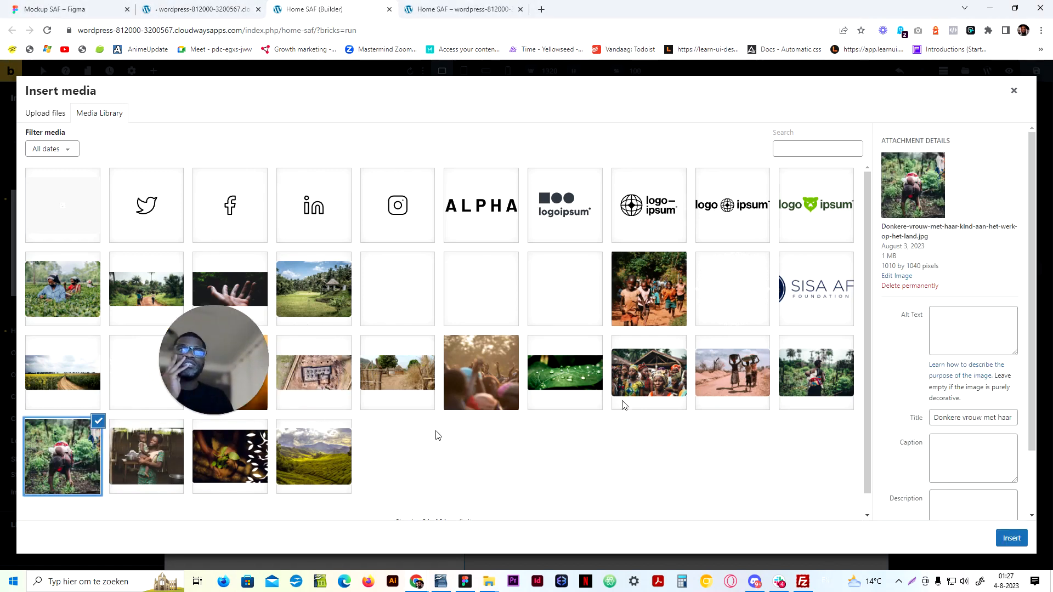
Copy the selected photo's title into its alt text, then insert the photo into the hero and save the page
click(977, 417)
key(ctrl+a)
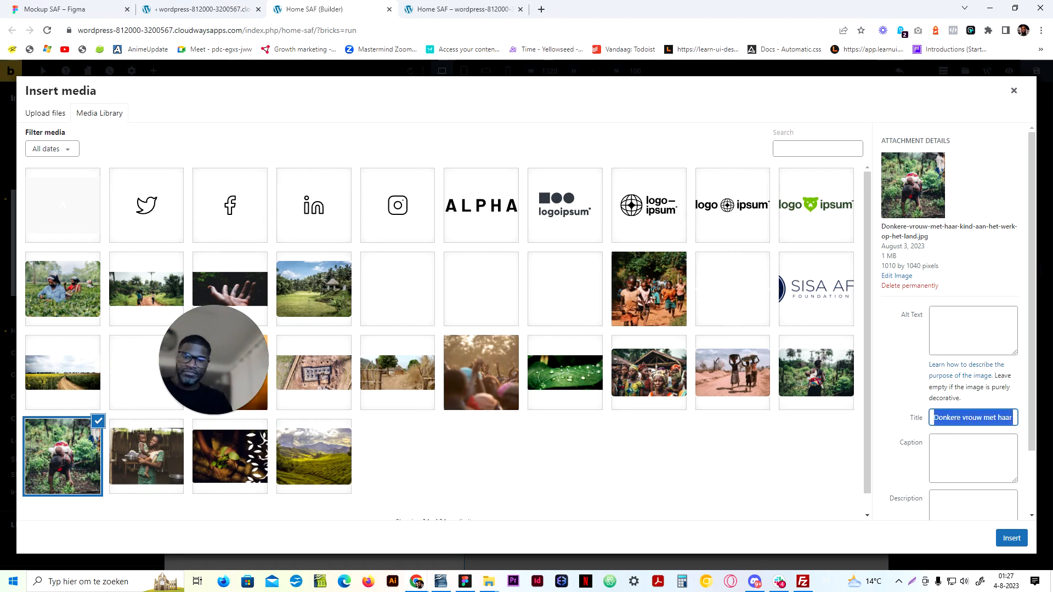
key(ctrl+c)
click(971, 329)
key(ctrl+v)
click(1012, 541)
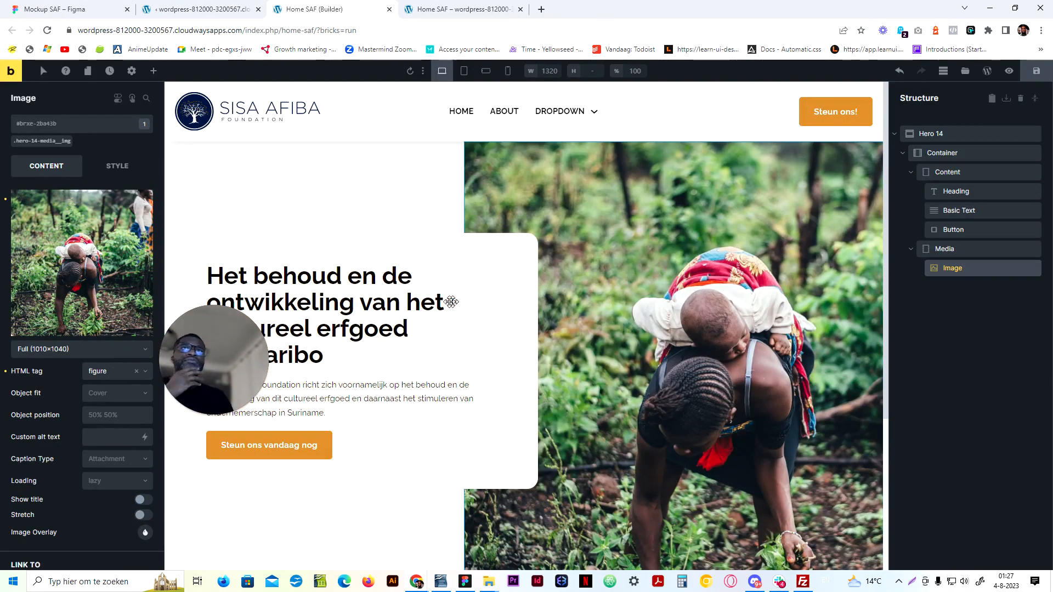
click(1036, 71)
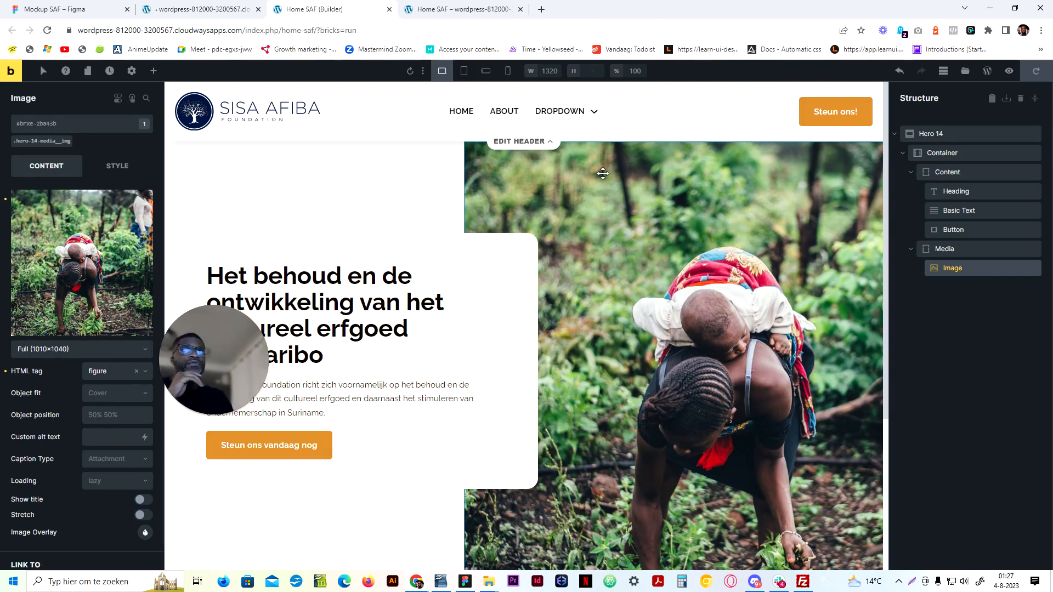
Compare the hero photo in the builder and the front-end preview with the Figma mockup
click(88, 9)
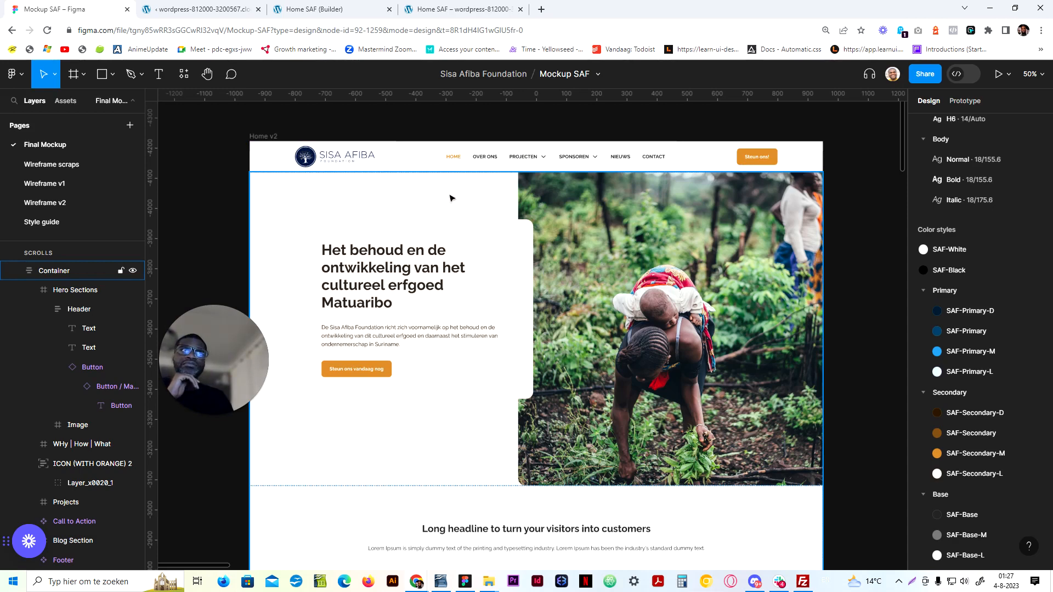
click(329, 9)
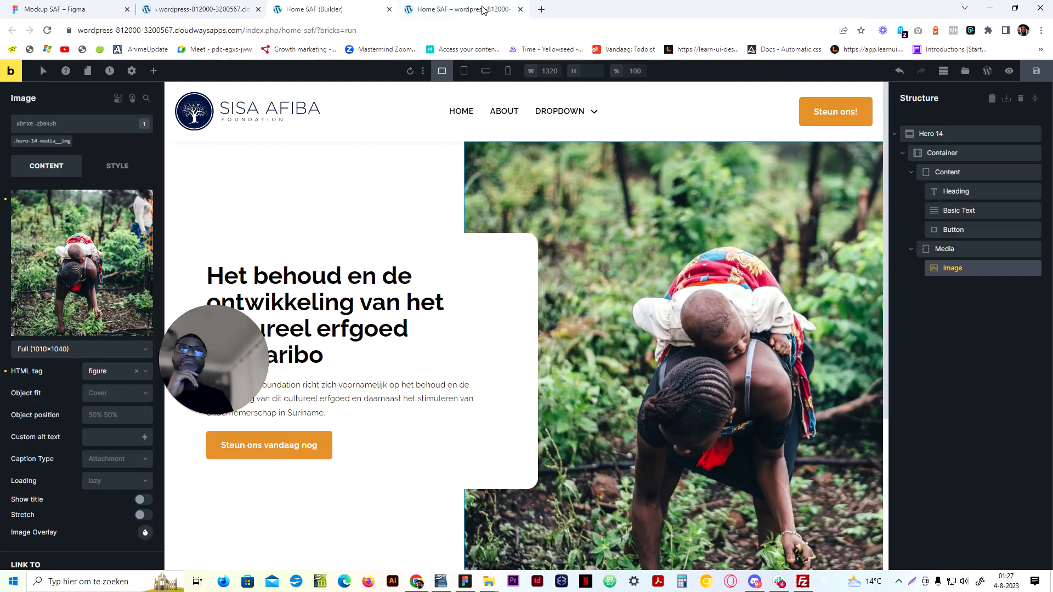
click(72, 9)
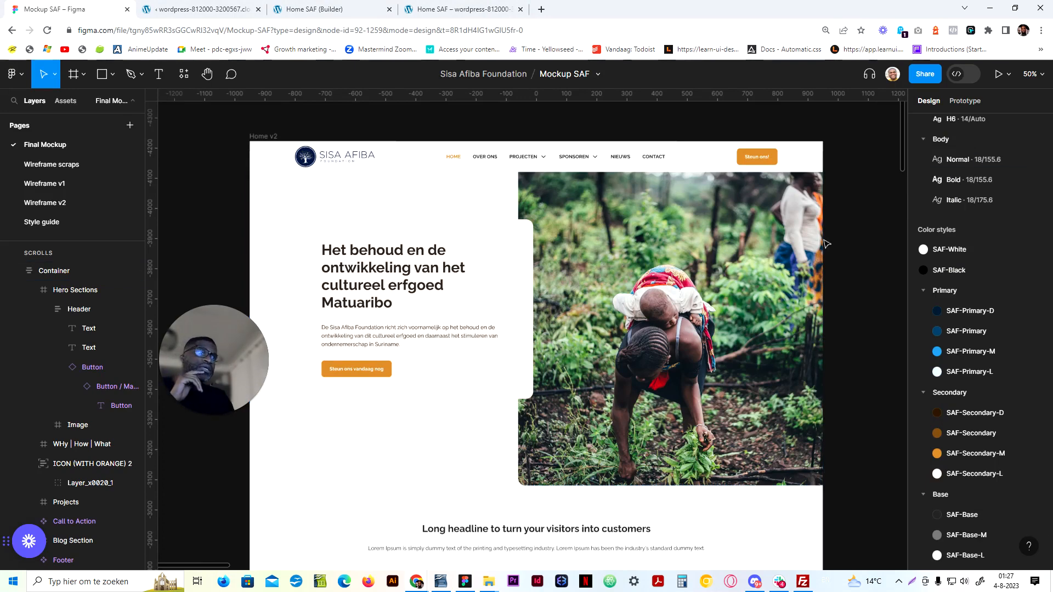
click(521, 529)
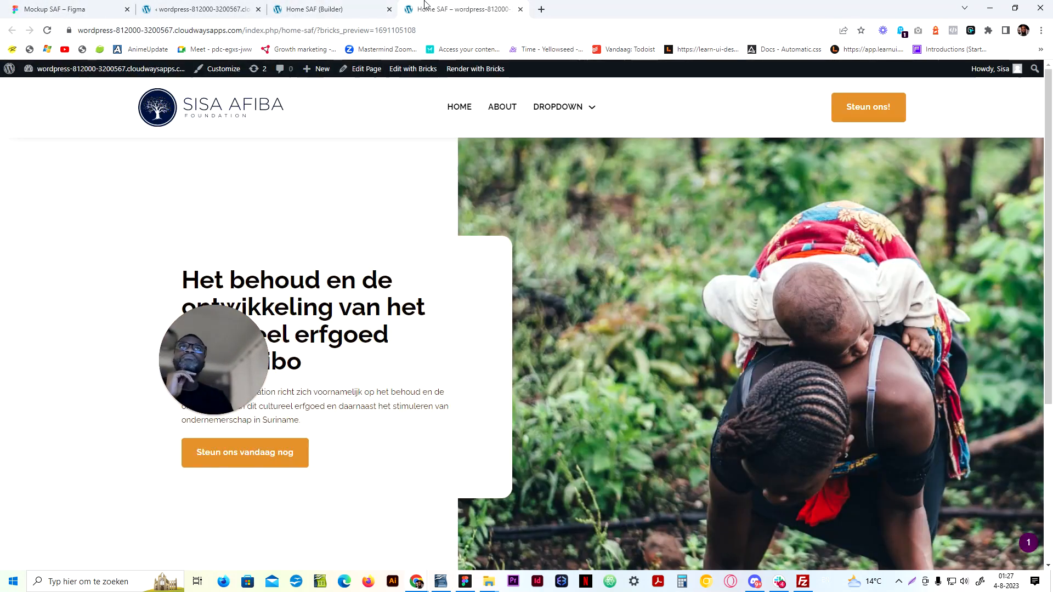
click(333, 4)
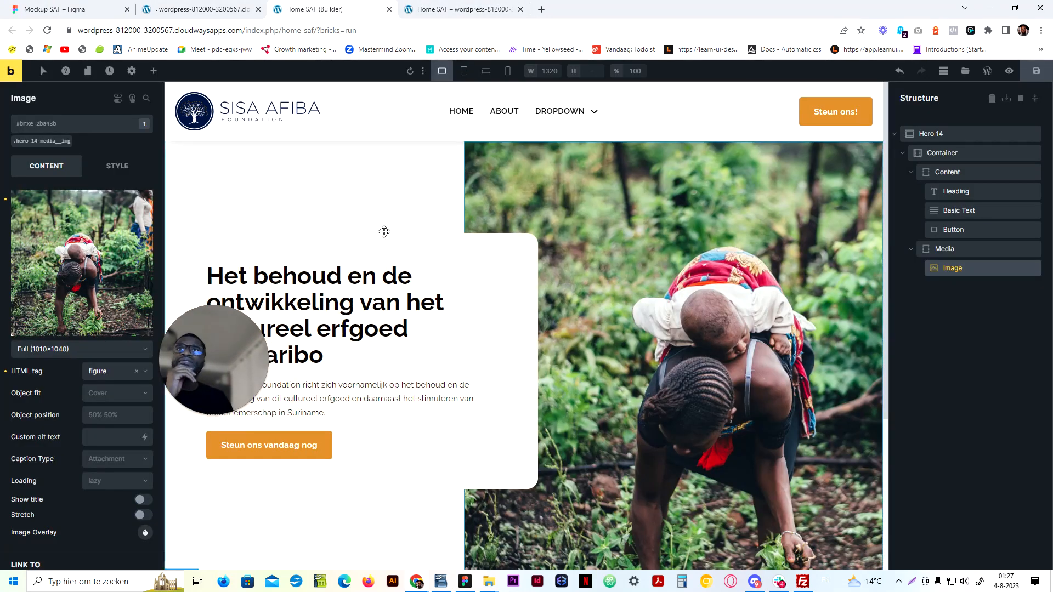
Give the hero's Media block a bottom-left border radius of var(--radius-l) on its hero-14-media class
click(948, 243)
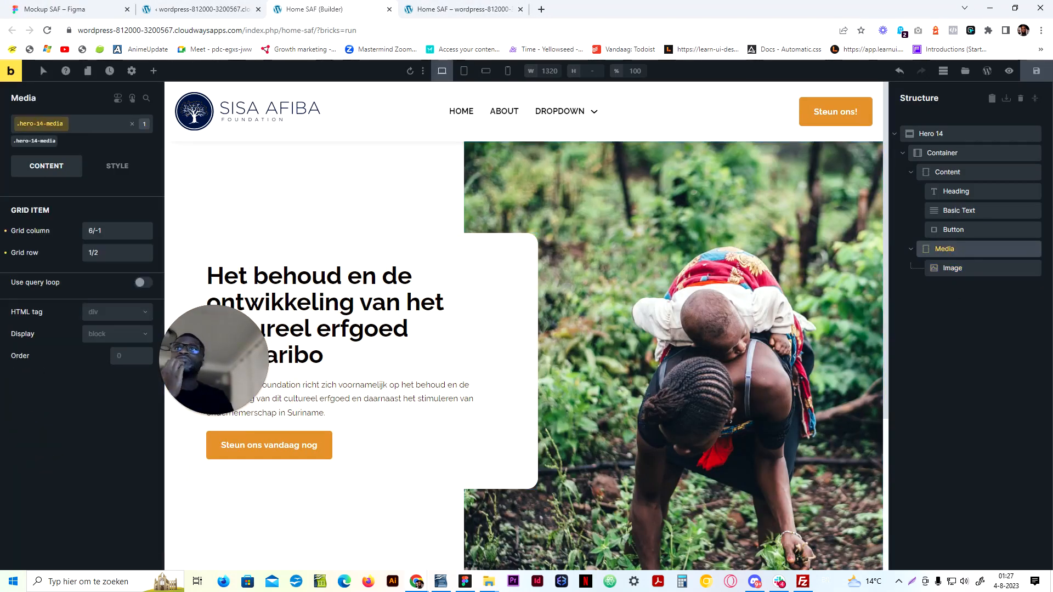
click(88, 167)
click(83, 195)
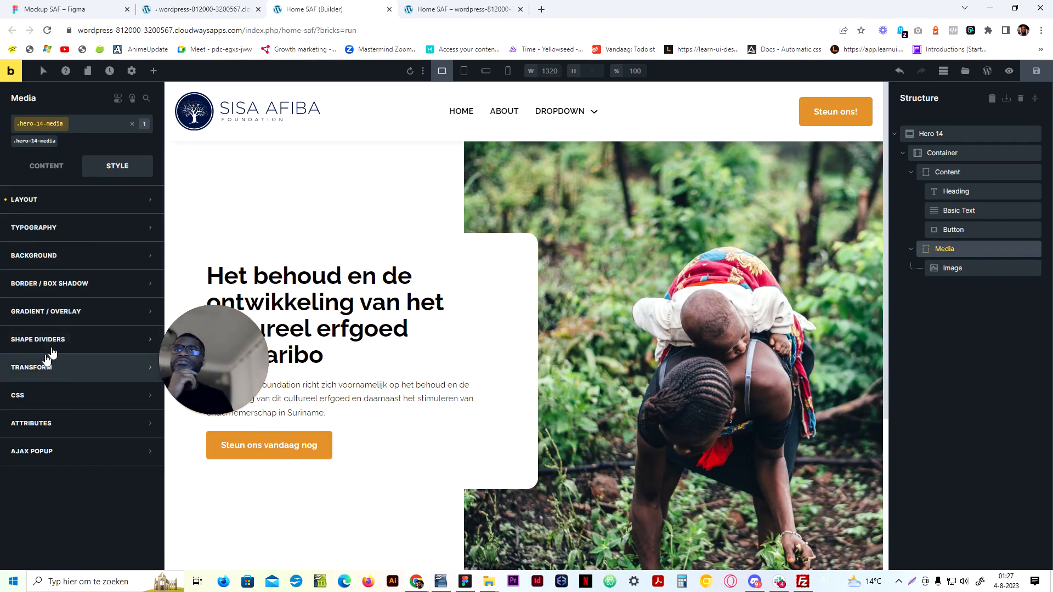
click(113, 283)
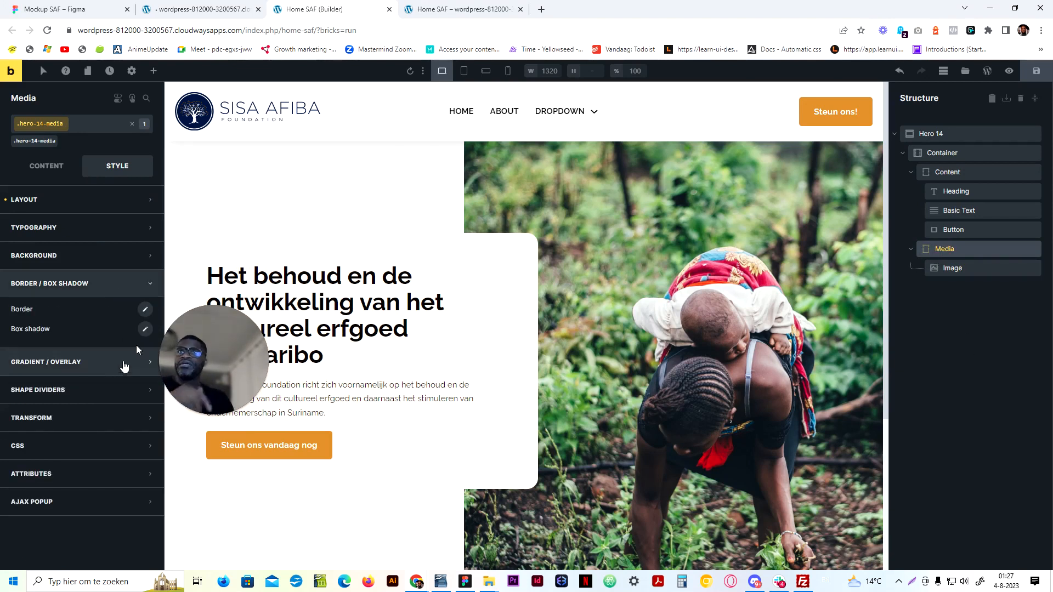
click(145, 309)
drag(207, 354, 213, 503)
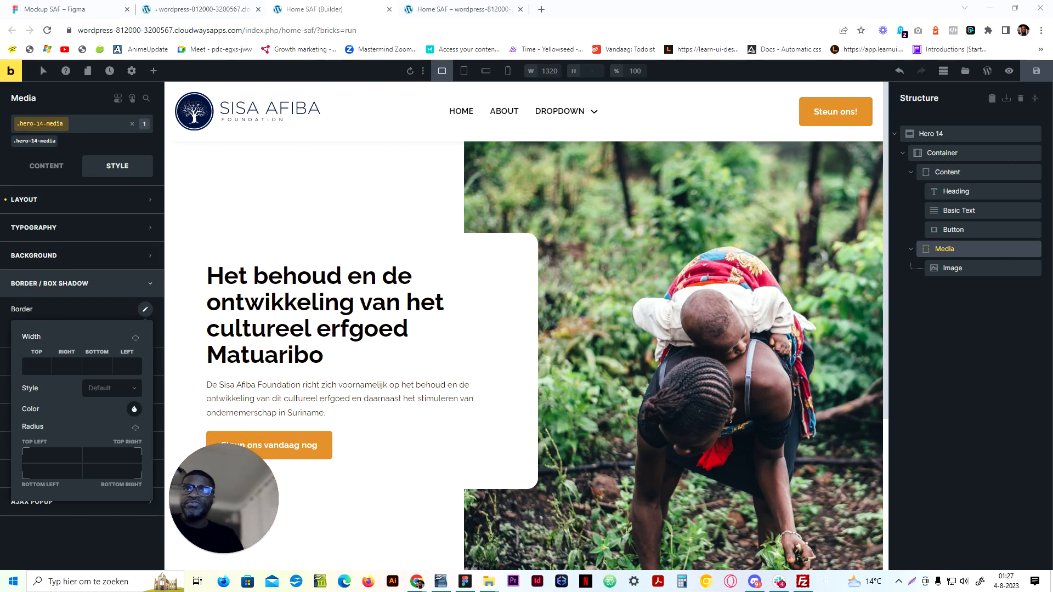
click(52, 471)
text(var()
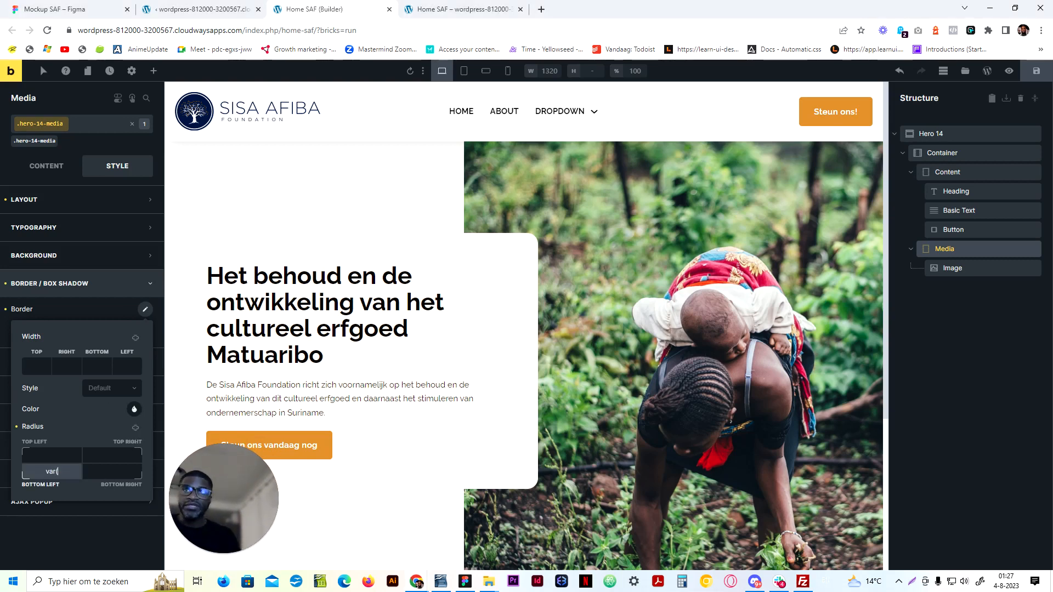
text())
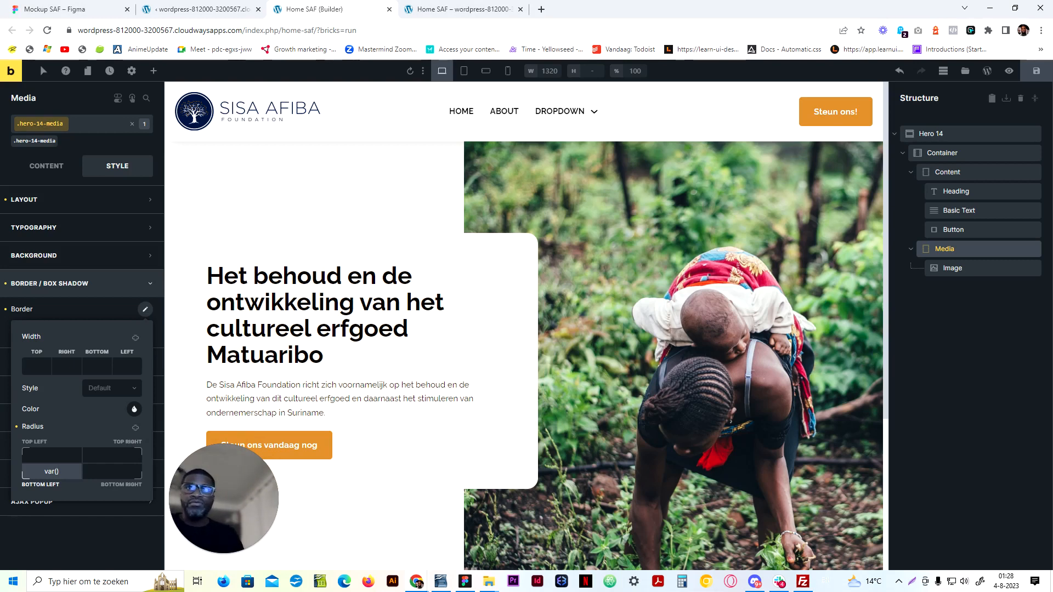
drag(235, 555, 997, 556)
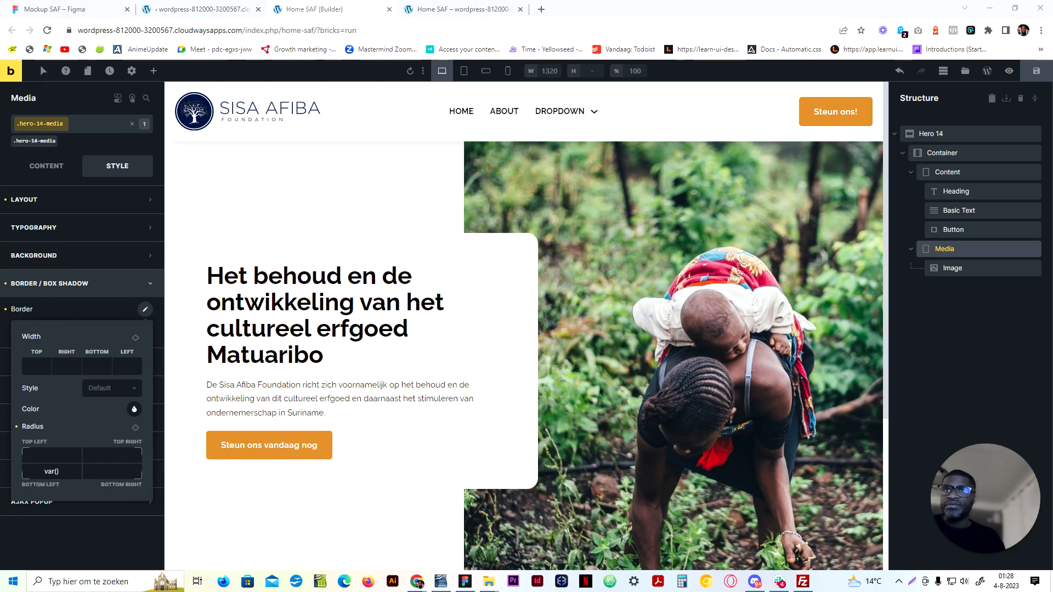
click(56, 472)
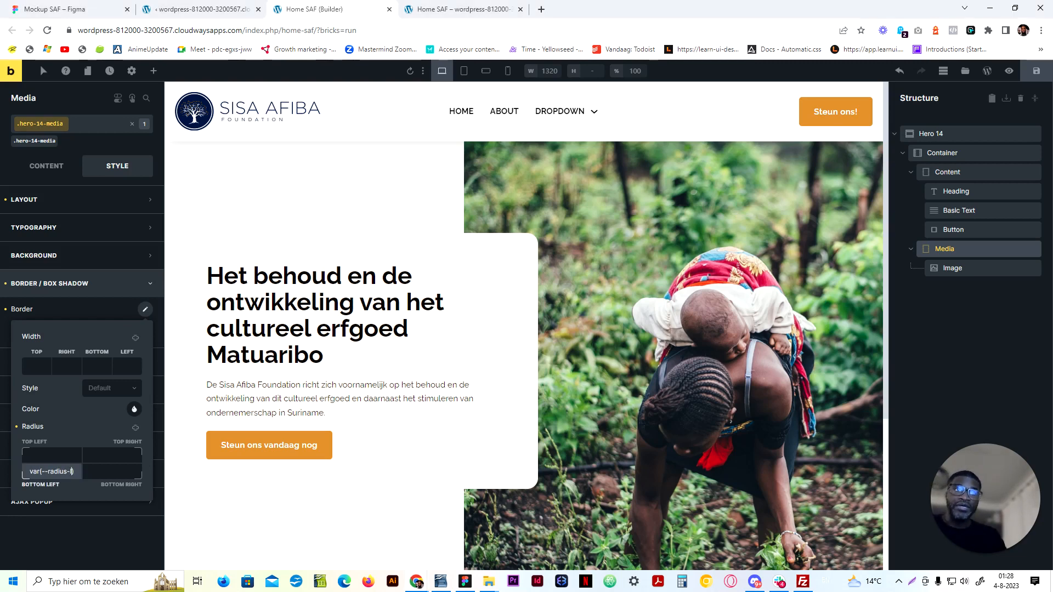
scroll(296, 438, down, 4)
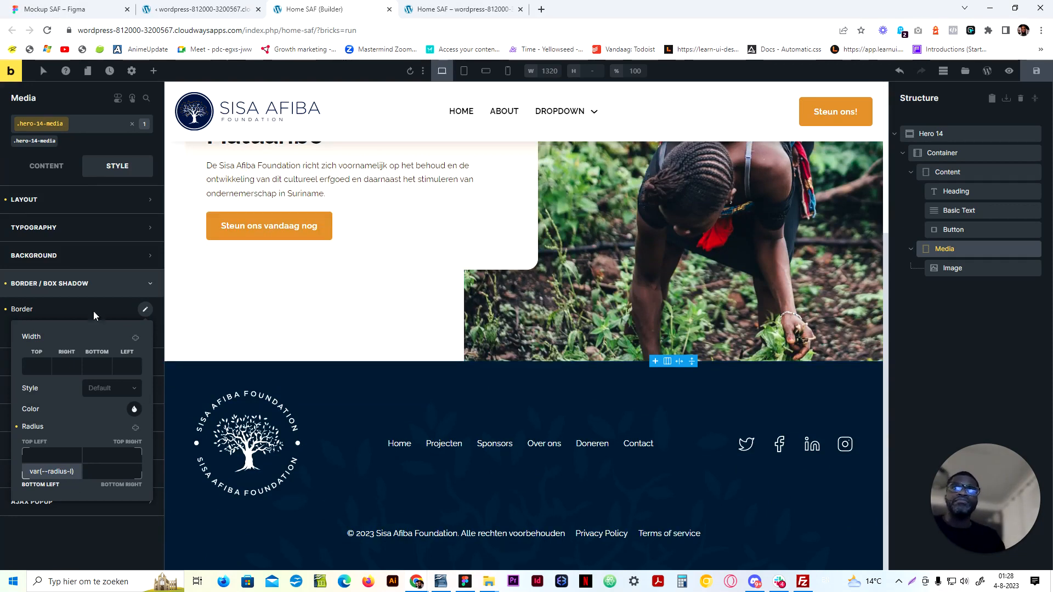
Set the hero-14-media class's overflow to hidden so the photo follows the rounded corner, and save the page
click(80, 199)
scroll(113, 329, down, 3)
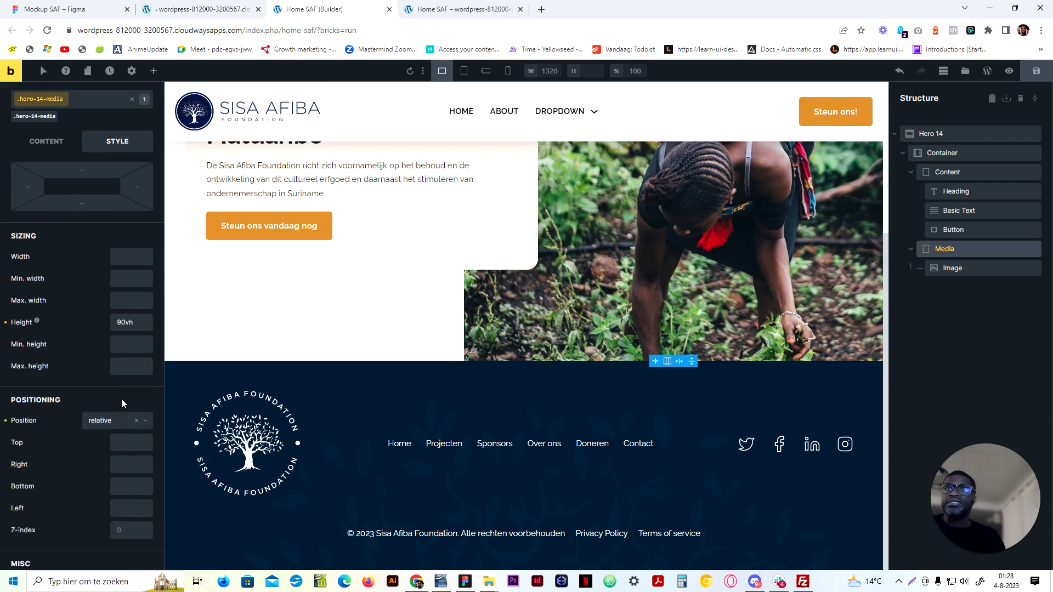
scroll(123, 424, down, 5)
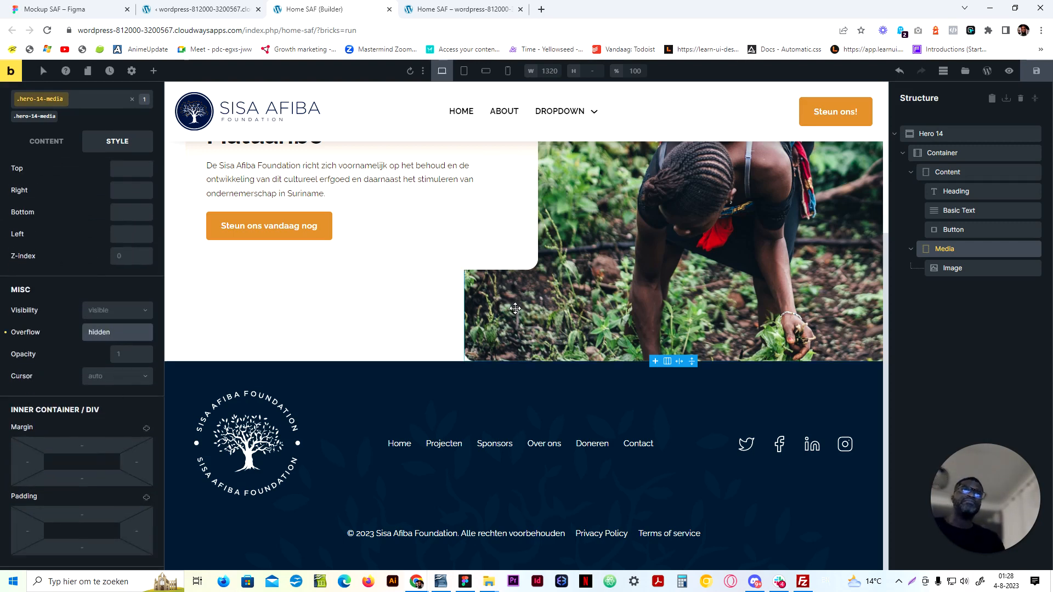
click(1036, 70)
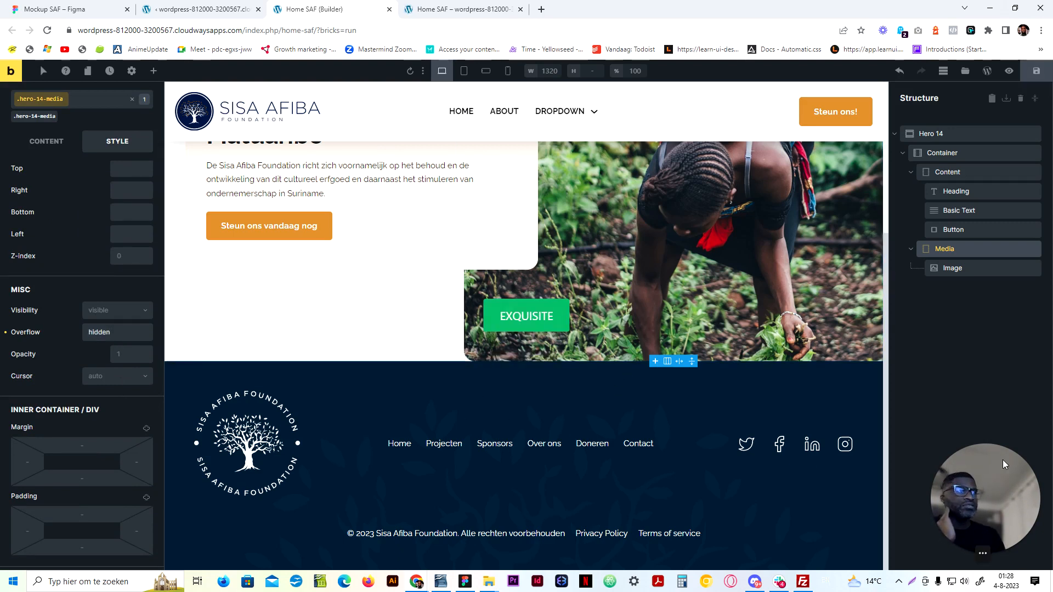
Check the hero at the tablet portrait and mobile landscape breakpoints, comparing the hero-14-media__img class's sizing with its desktop values
scroll(565, 327, up, 4)
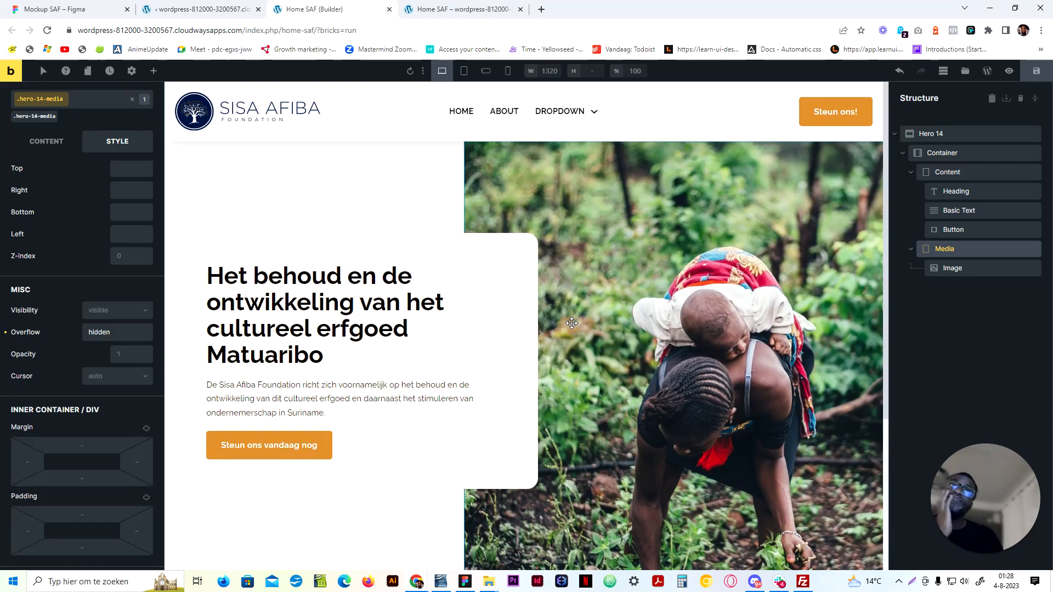
click(464, 70)
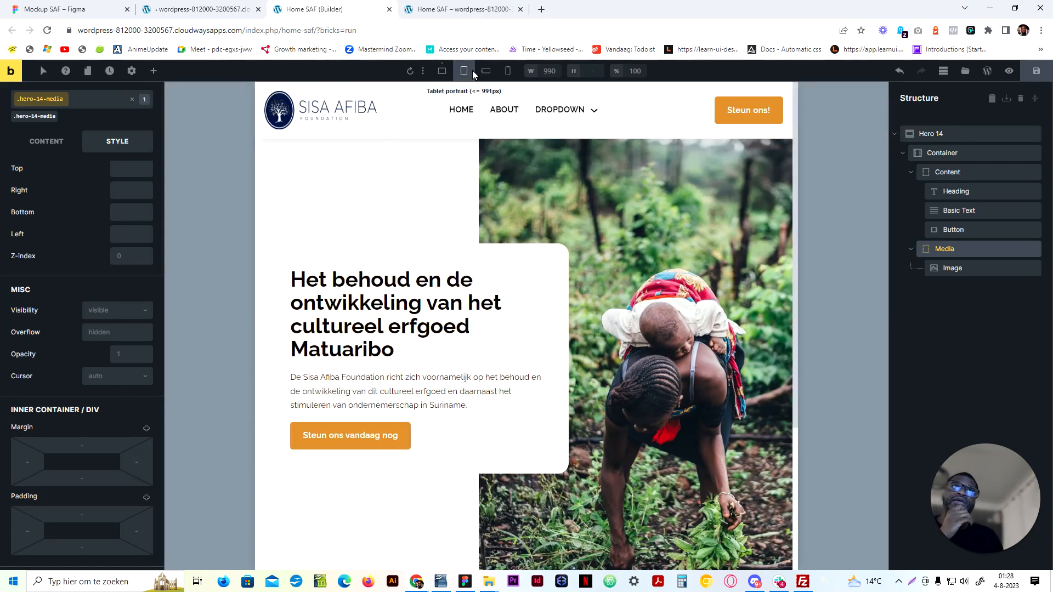
click(487, 72)
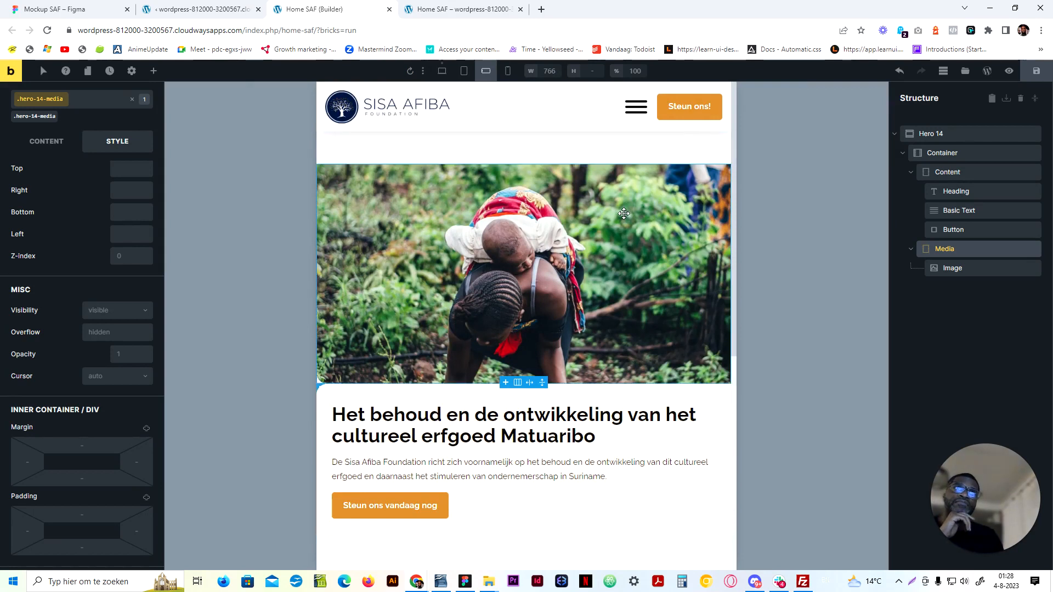
click(624, 212)
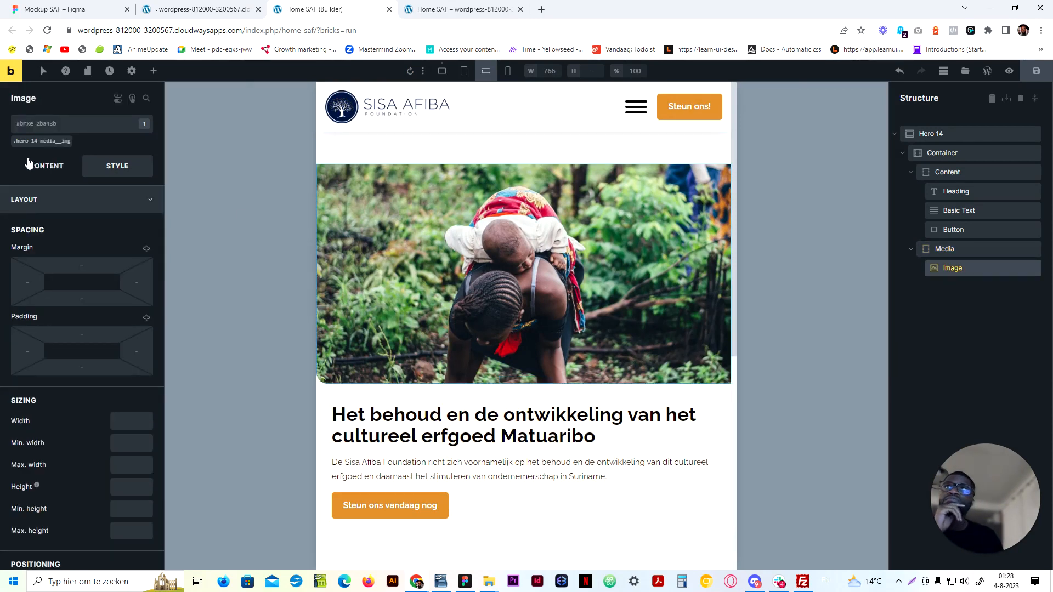
click(40, 141)
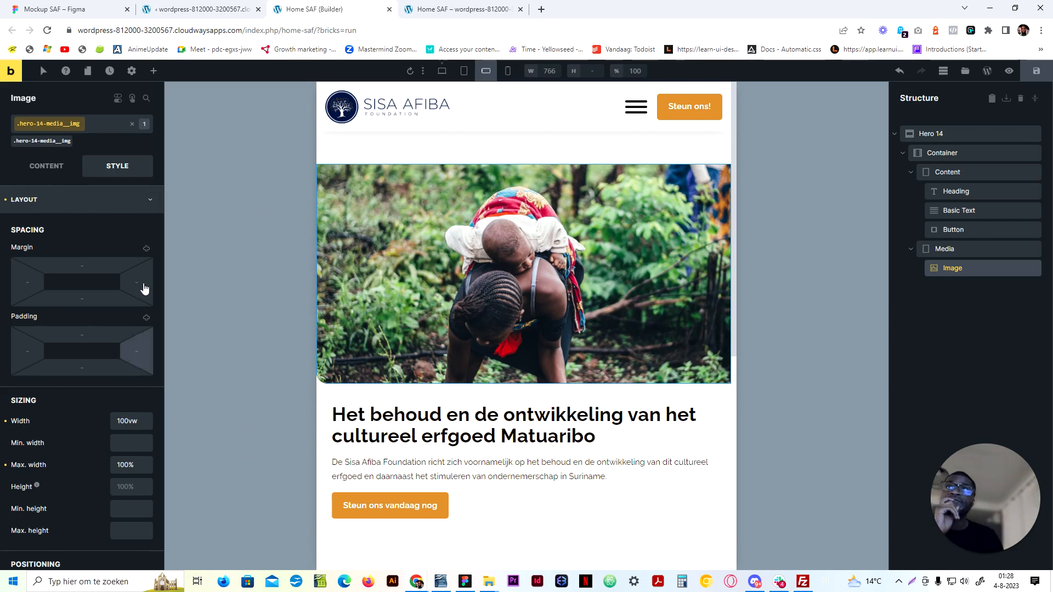
click(443, 72)
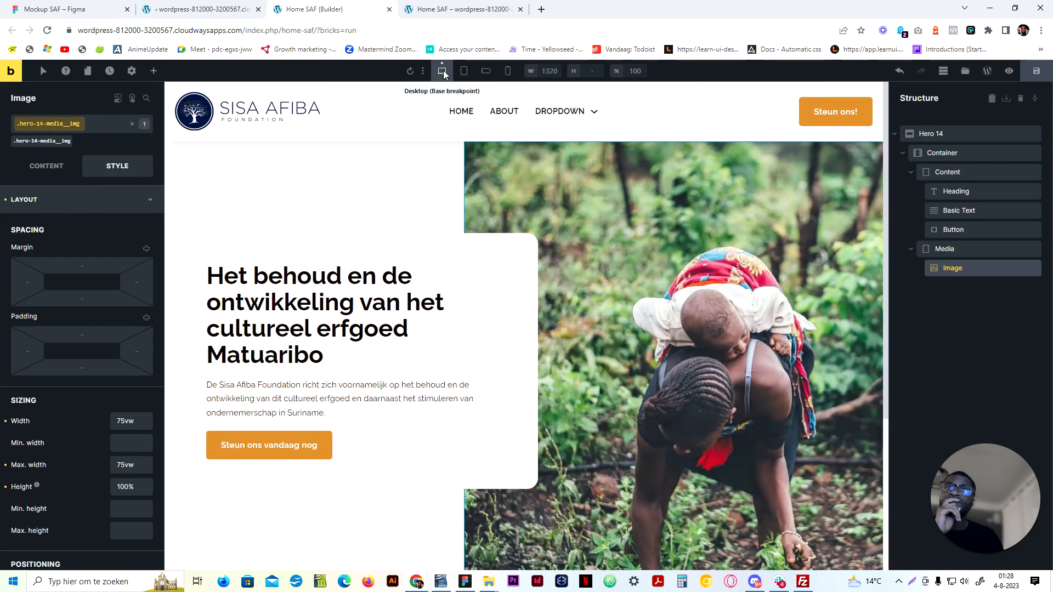
click(486, 72)
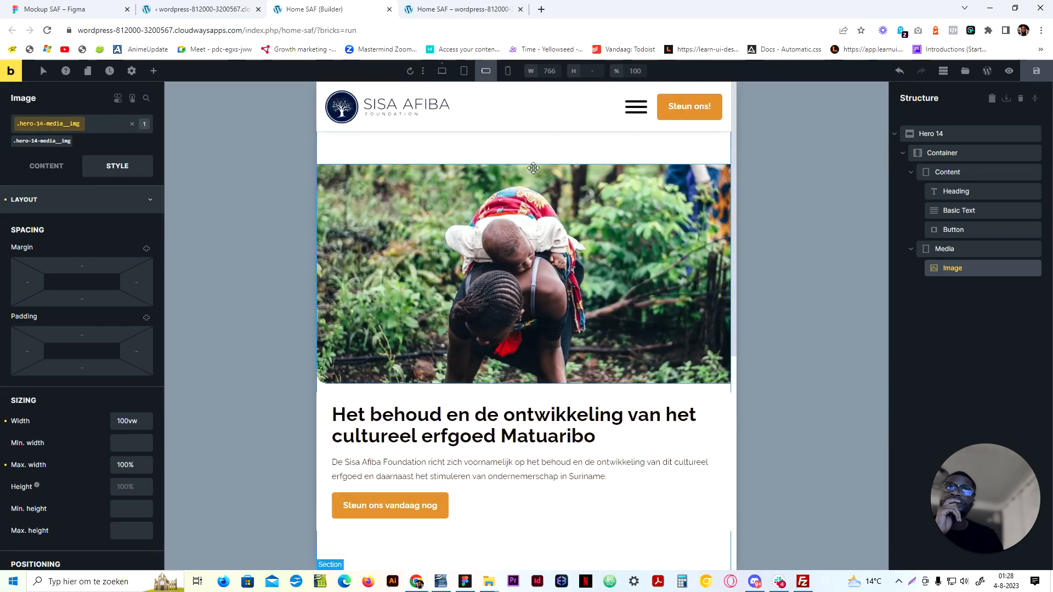
Examine the mobile landscape layout settings of the Media block, Hero 14 section and Container for the gap above the photo
click(1002, 250)
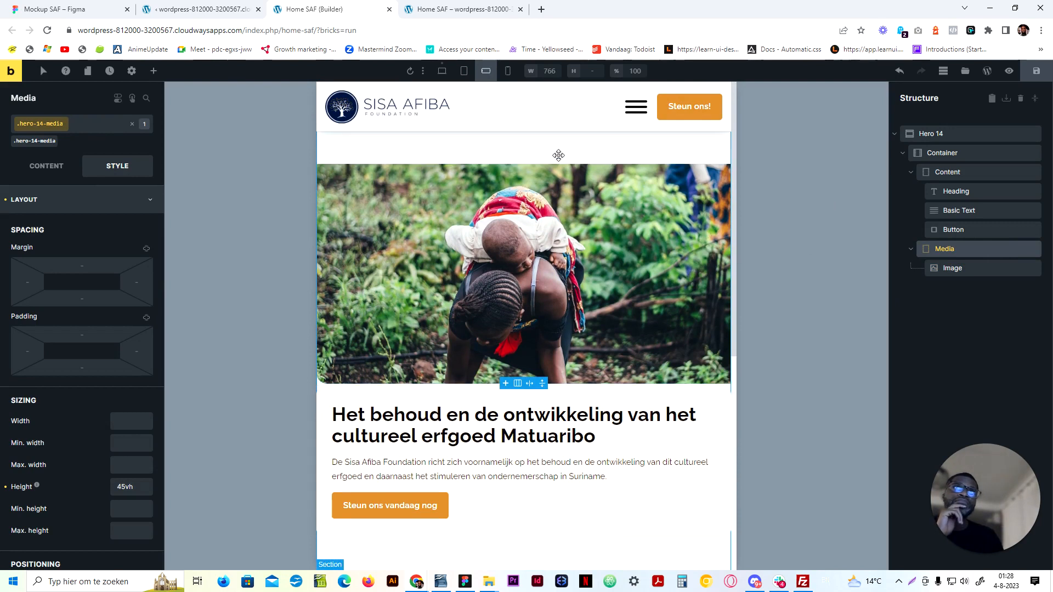
click(615, 140)
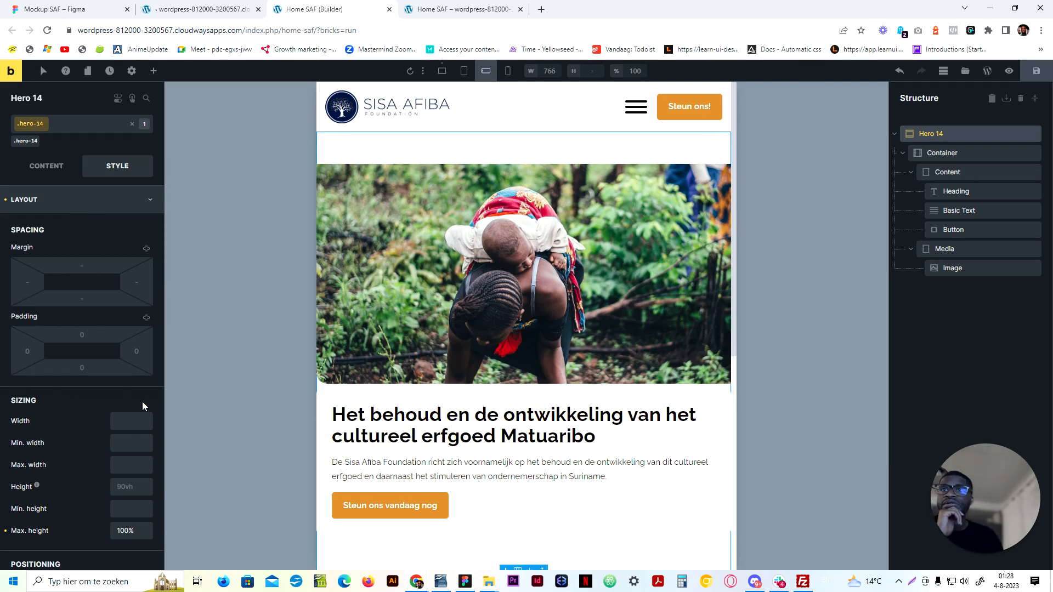
scroll(143, 406, down, 2)
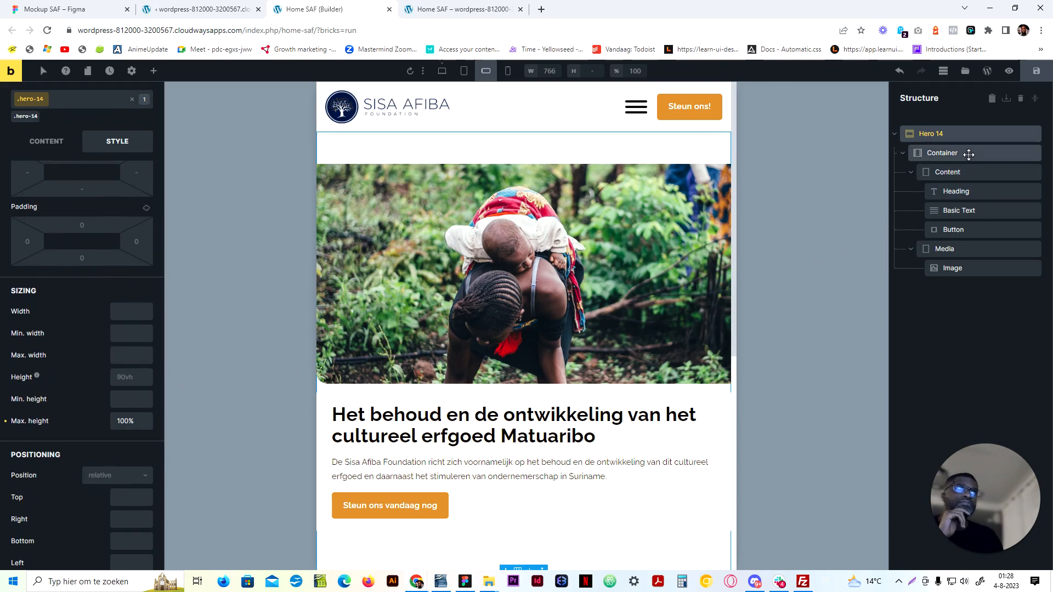
click(943, 153)
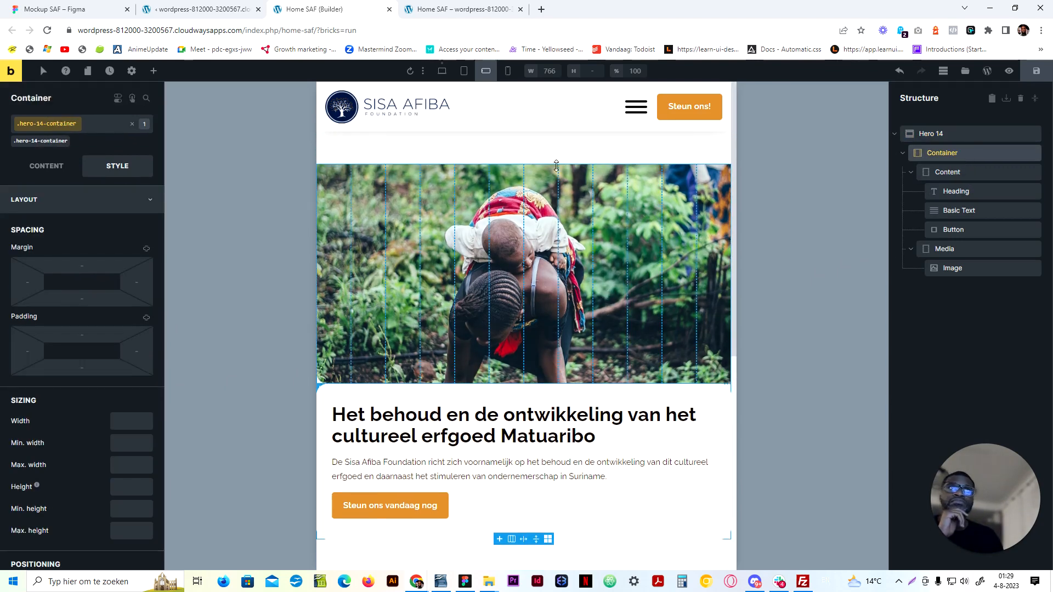
click(99, 201)
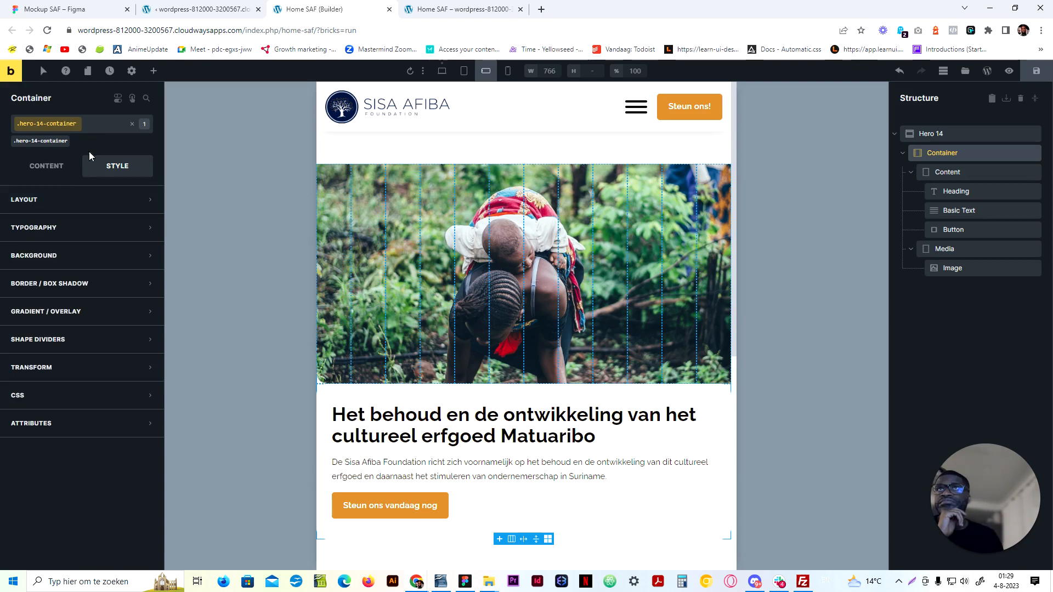
click(133, 125)
click(72, 200)
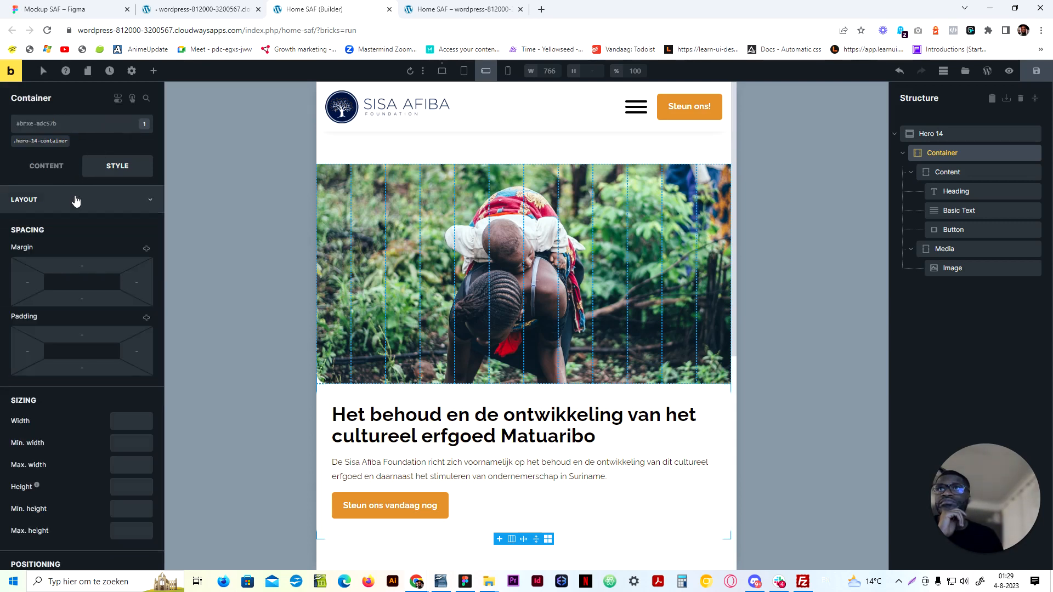
click(75, 199)
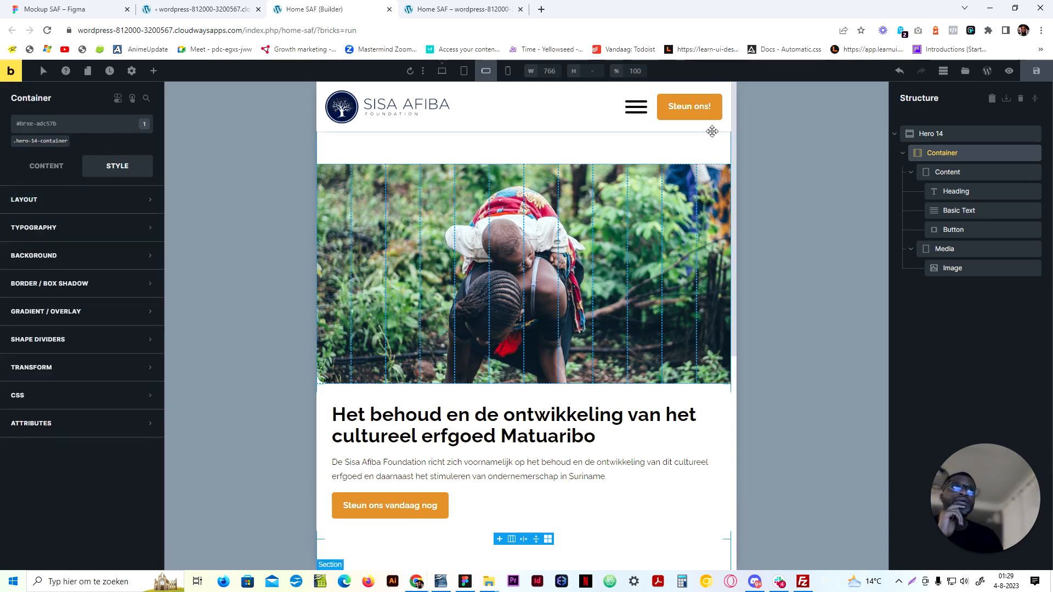
Save the page and review the hero section, including the photo's rounded bottom-left corner, in the front-end preview
click(1036, 71)
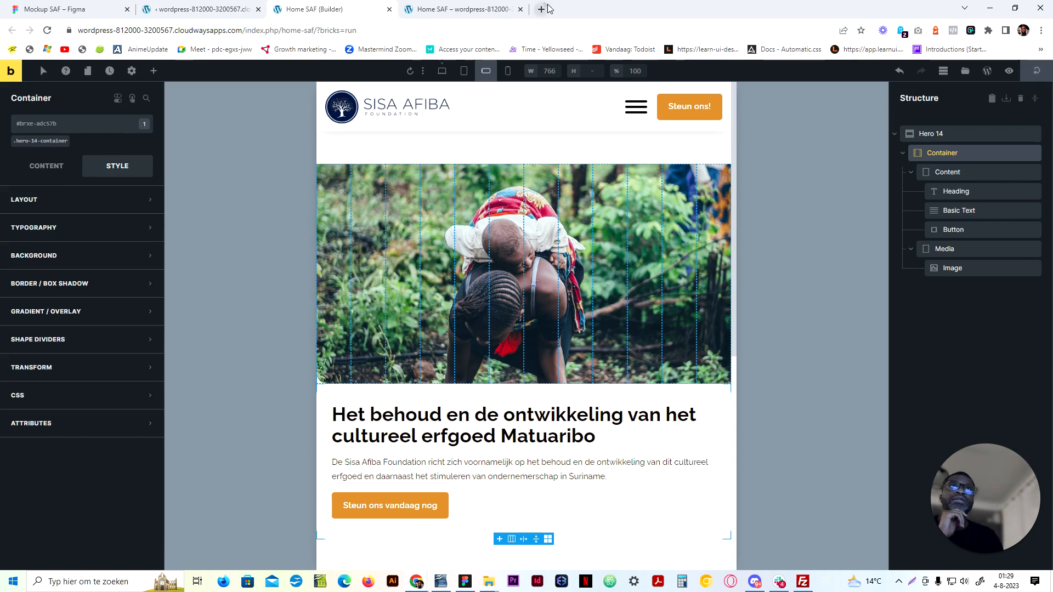
click(542, 9)
click(652, 10)
click(446, 5)
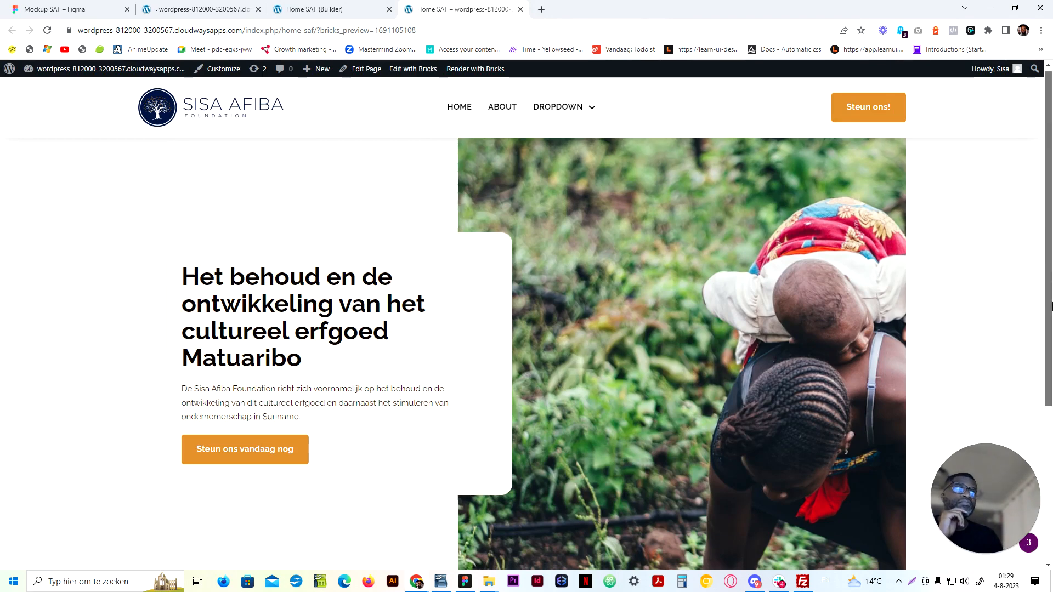
scroll(966, 296, down, 3)
scroll(922, 288, up, 1)
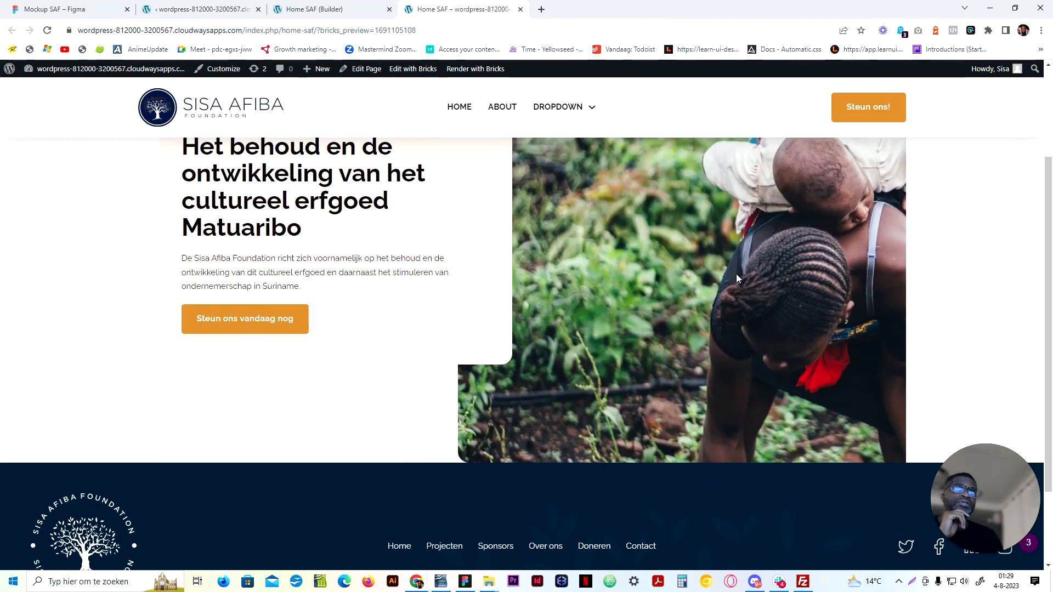
scroll(730, 269, up, 2)
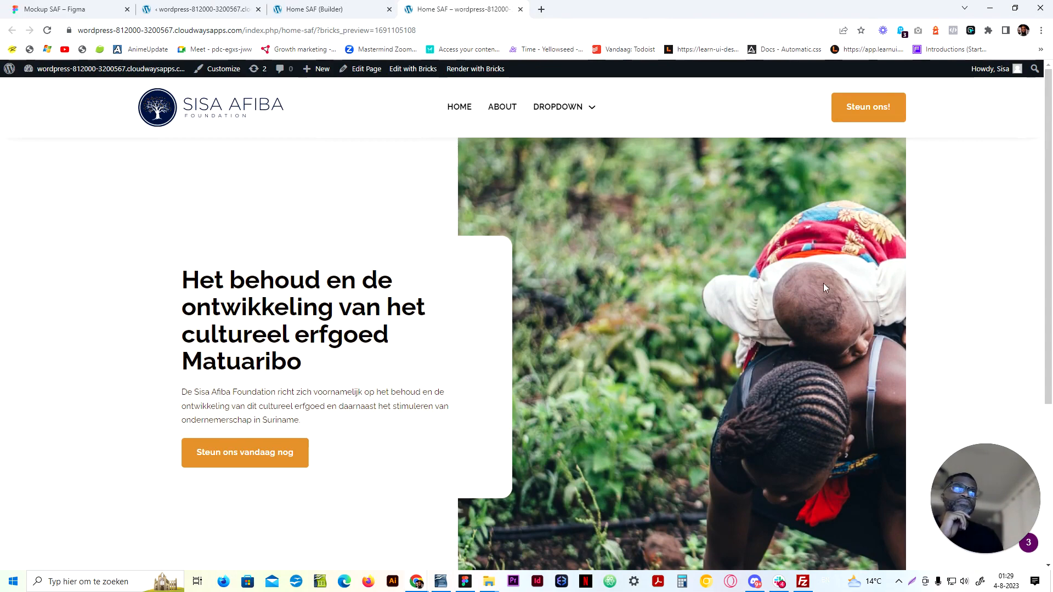
Check the preview page's responsiveness in a narrowed browser window and in the developer tools' mobile device view
click(1015, 8)
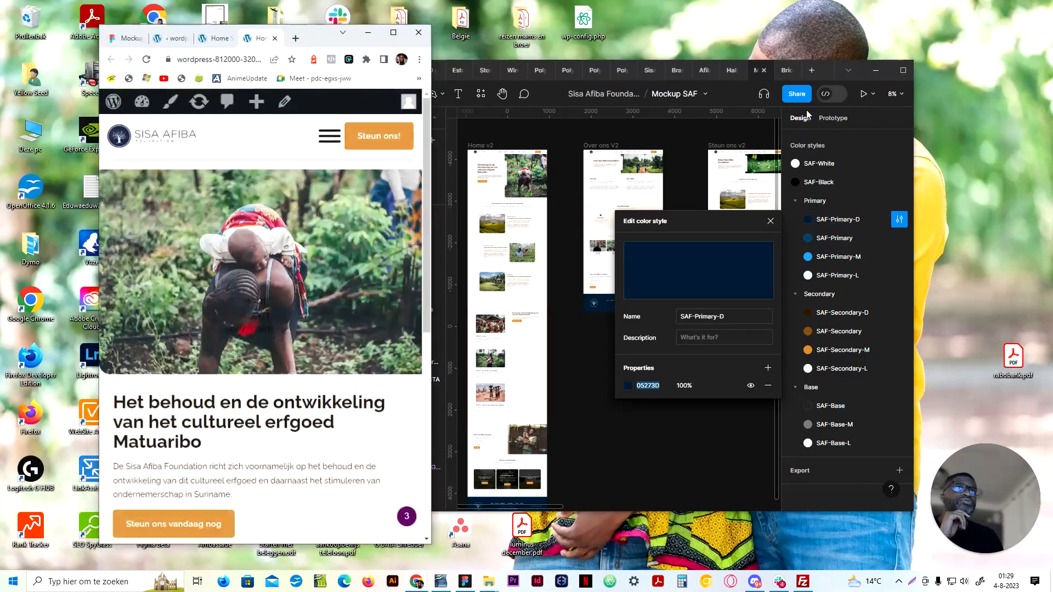
drag(435, 254, 550, 222)
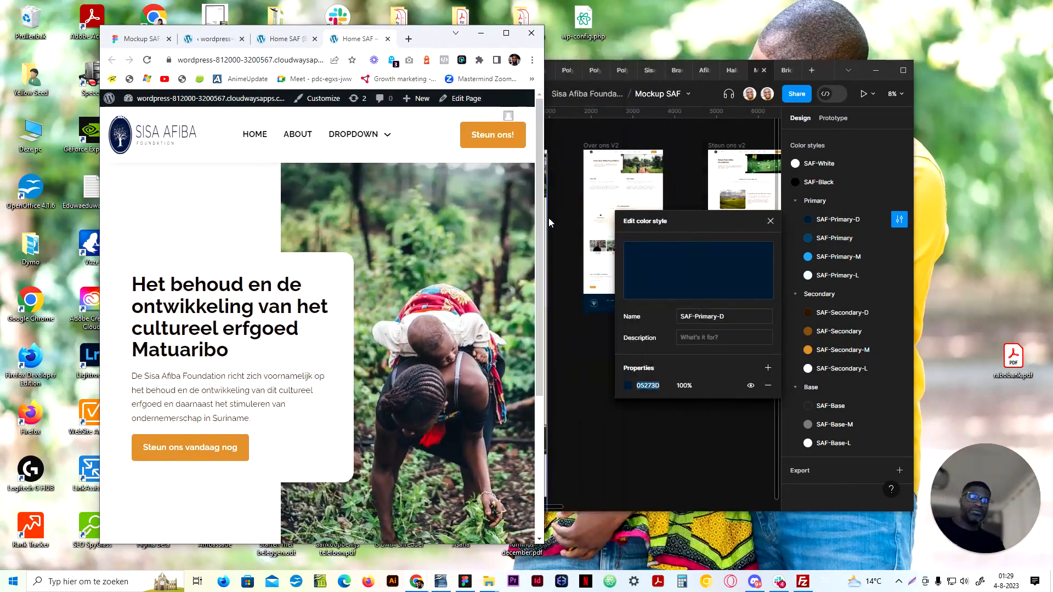
click(508, 34)
key(F12)
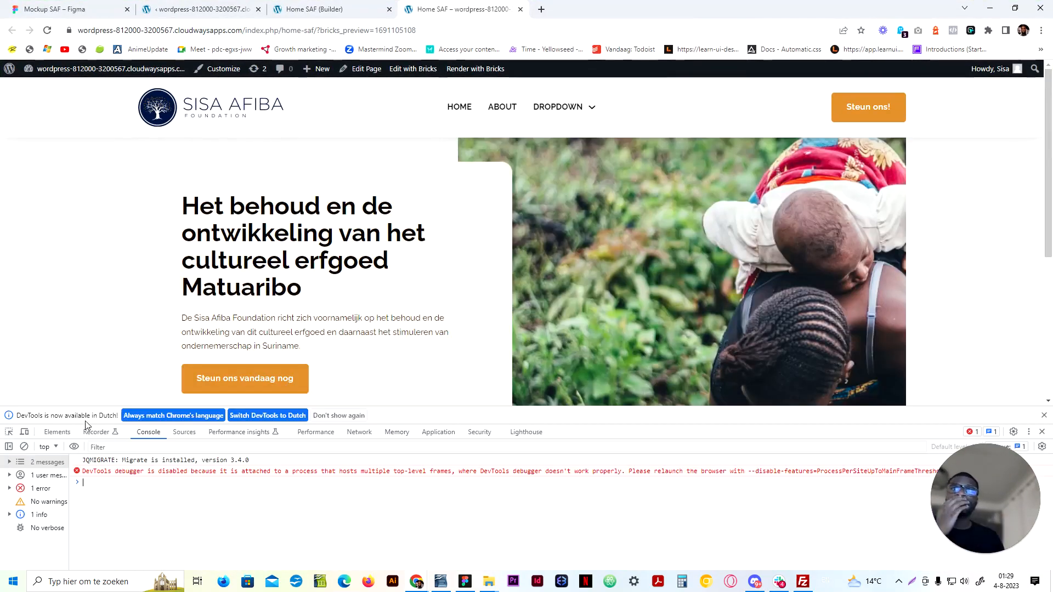
click(24, 433)
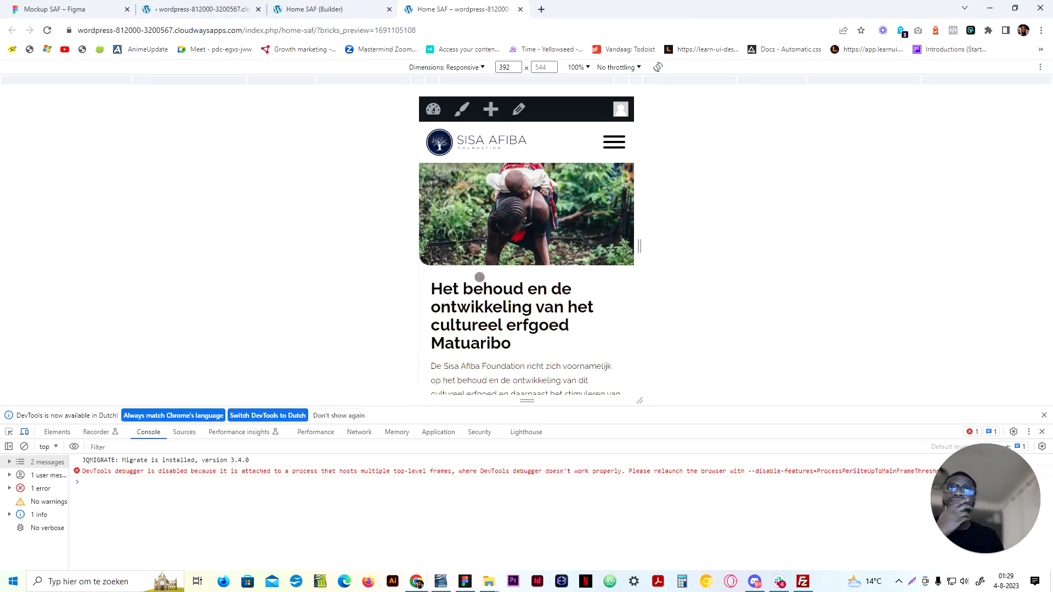
scroll(575, 325, down, 5)
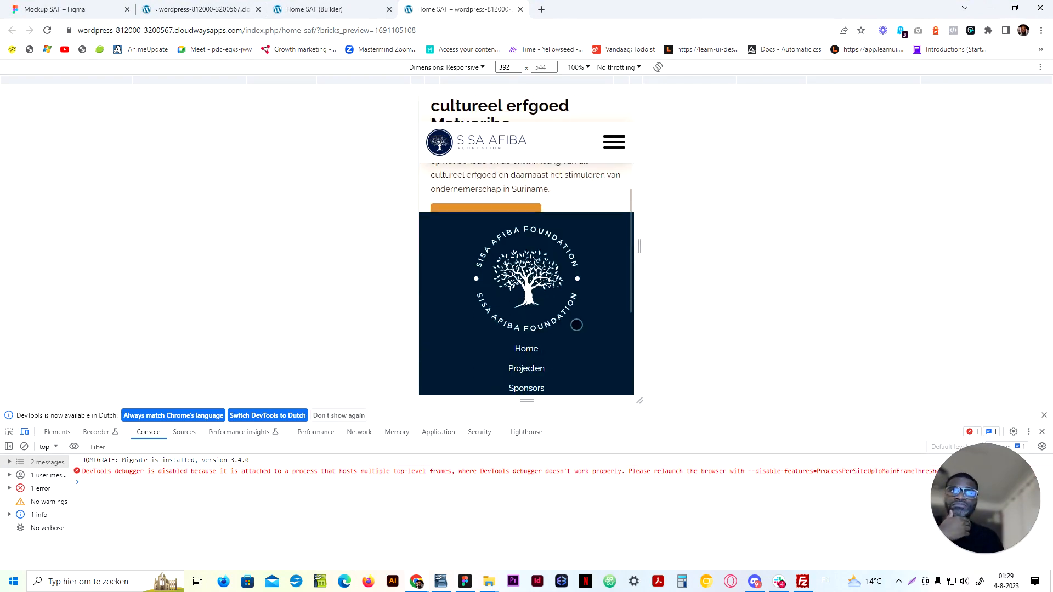
Check the preview's hero and footer at the current mobile width, then widen and heighten the device view to 708 px wide to examine the photo spacing
scroll(577, 325, up, 5)
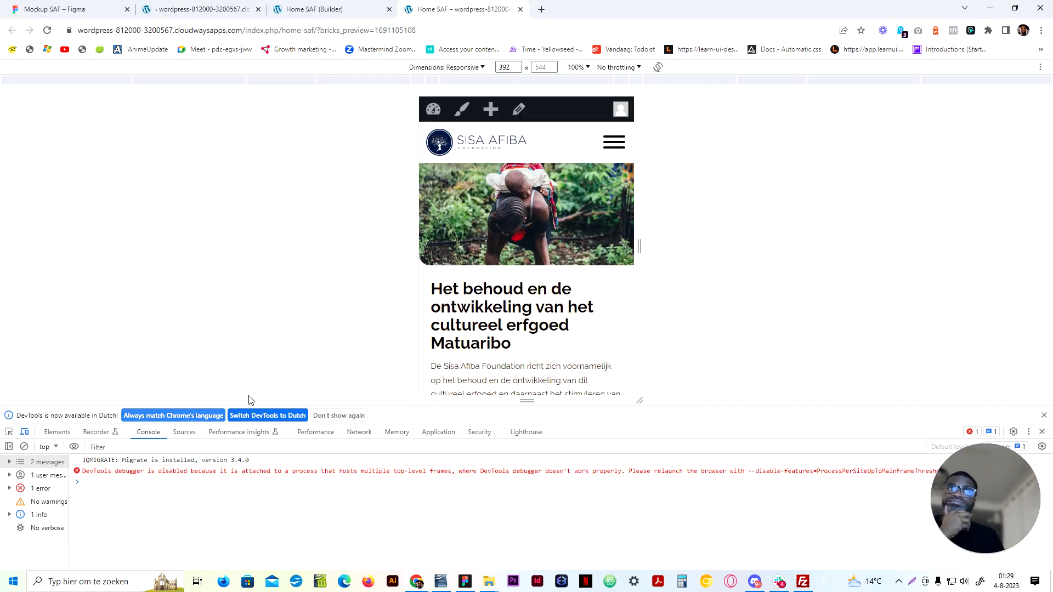
scroll(543, 345, down, 5)
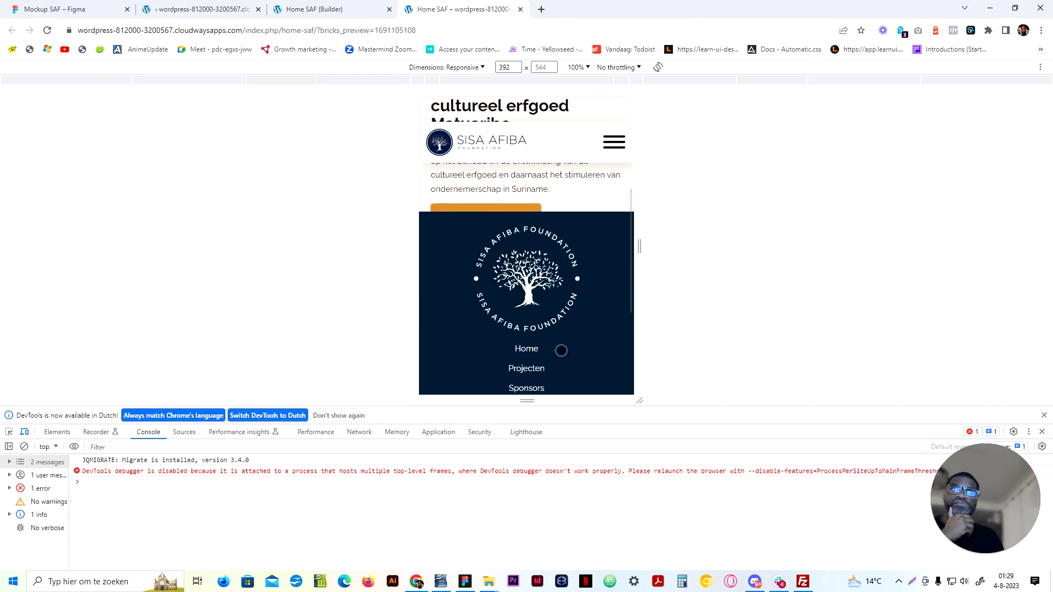
scroll(557, 349, up, 4)
scroll(561, 350, down, 4)
scroll(562, 350, up, 5)
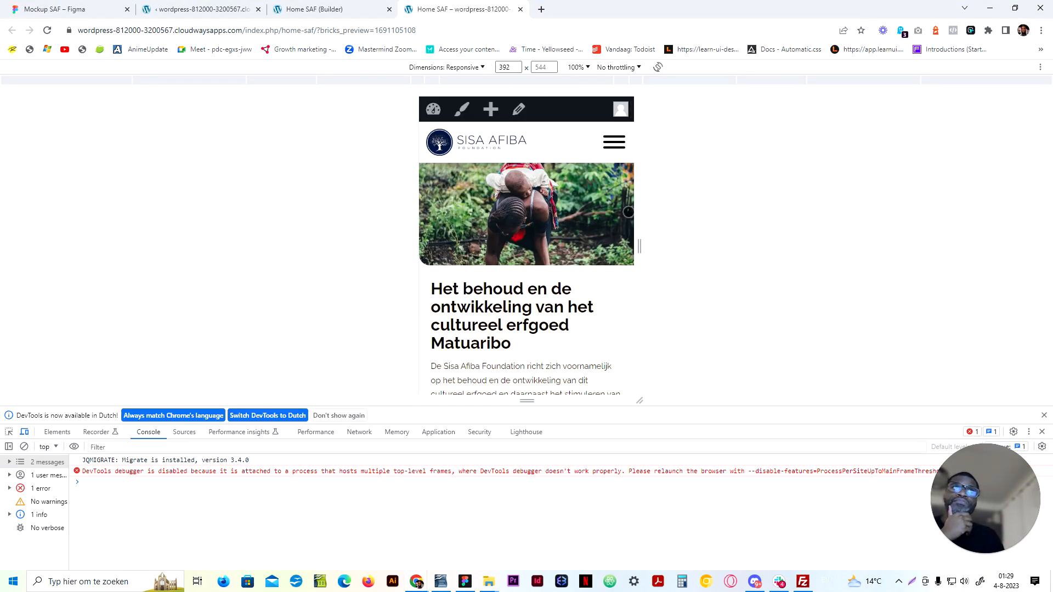
drag(638, 220, 723, 220)
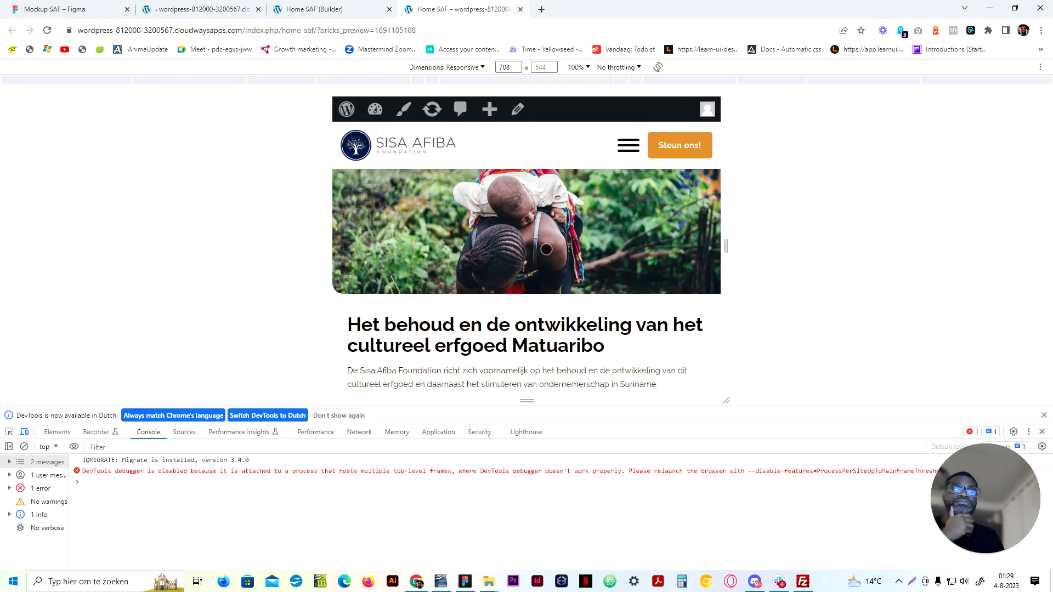
scroll(589, 313, down, 3)
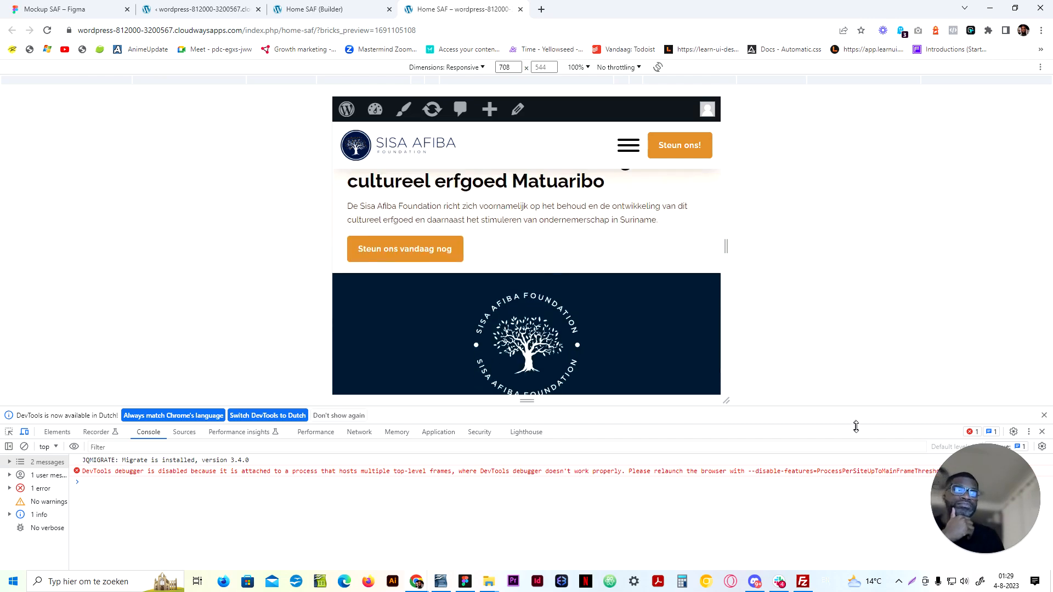
drag(857, 425, 873, 563)
scroll(550, 318, up, 3)
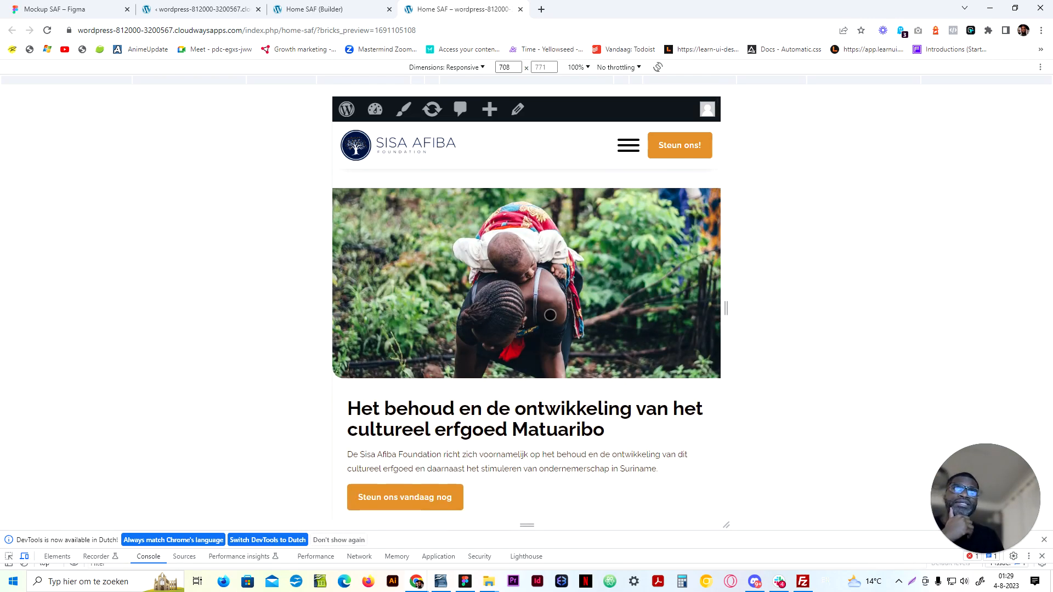
scroll(594, 178, down, 1)
scroll(592, 186, up, 1)
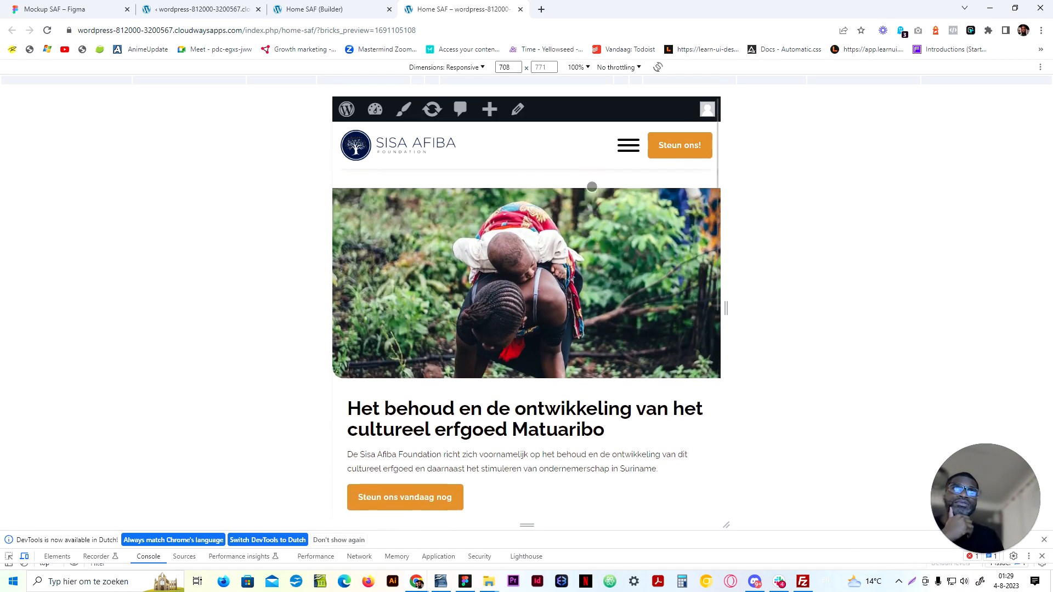
Inspect the hero-14 section in the developer tools and switch off its 90vh height to test the effect on the gap above the photo
click(9, 555)
click(485, 179)
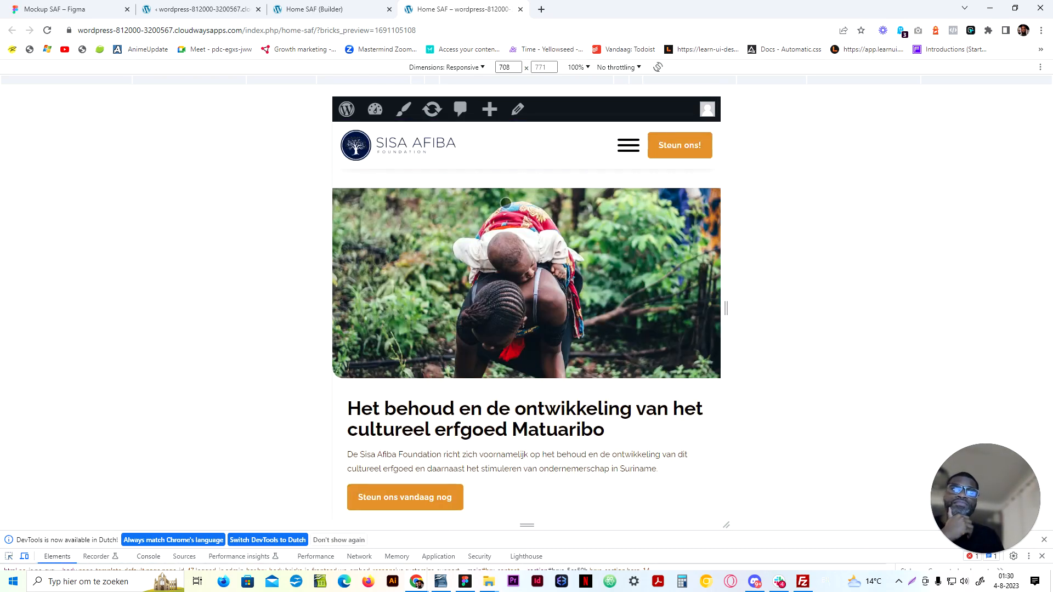
drag(758, 557, 769, 351)
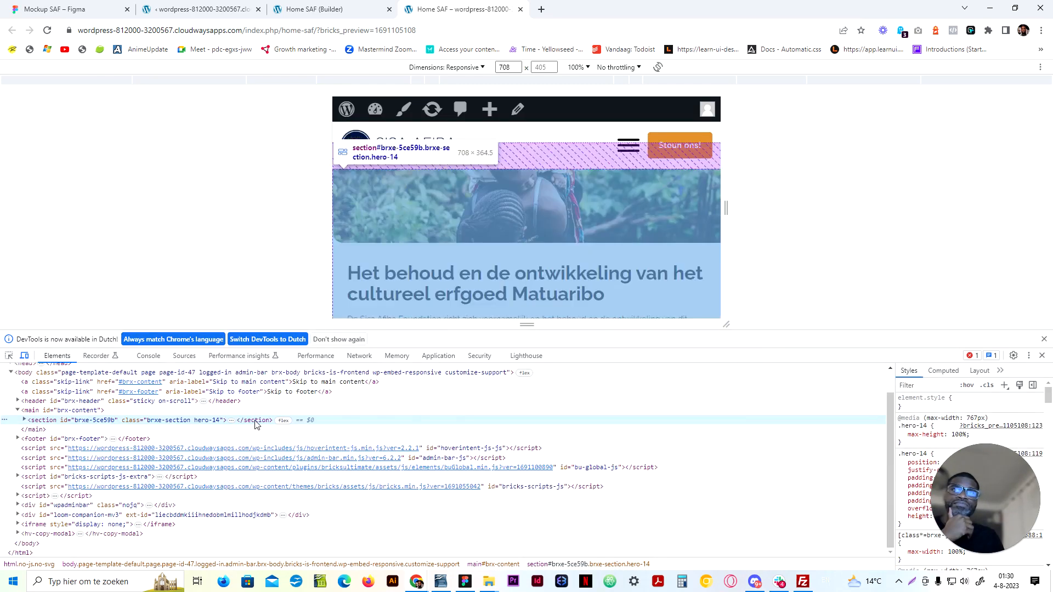
drag(994, 519, 602, 519)
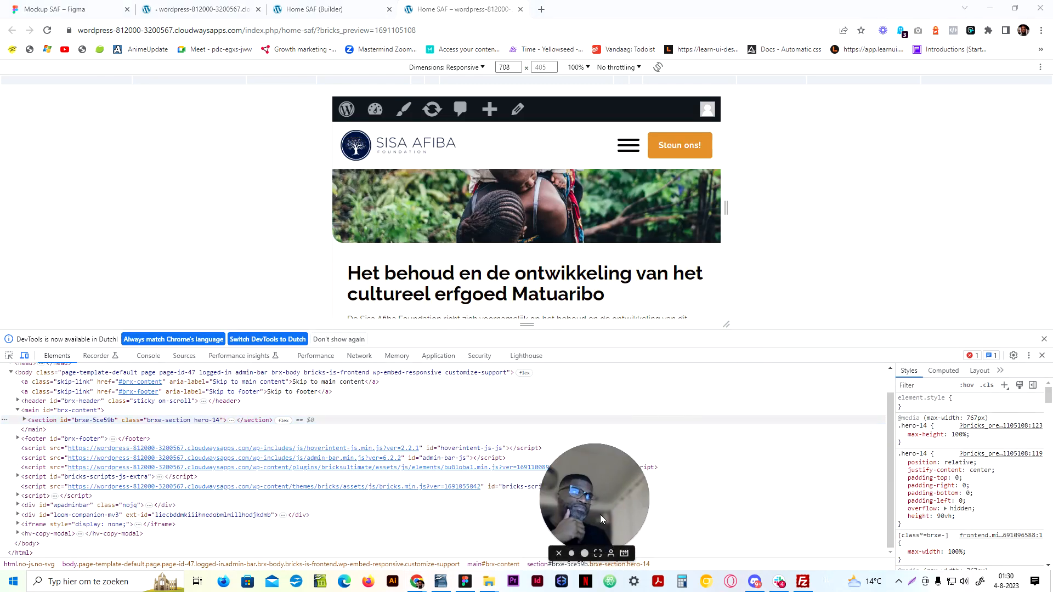
click(902, 516)
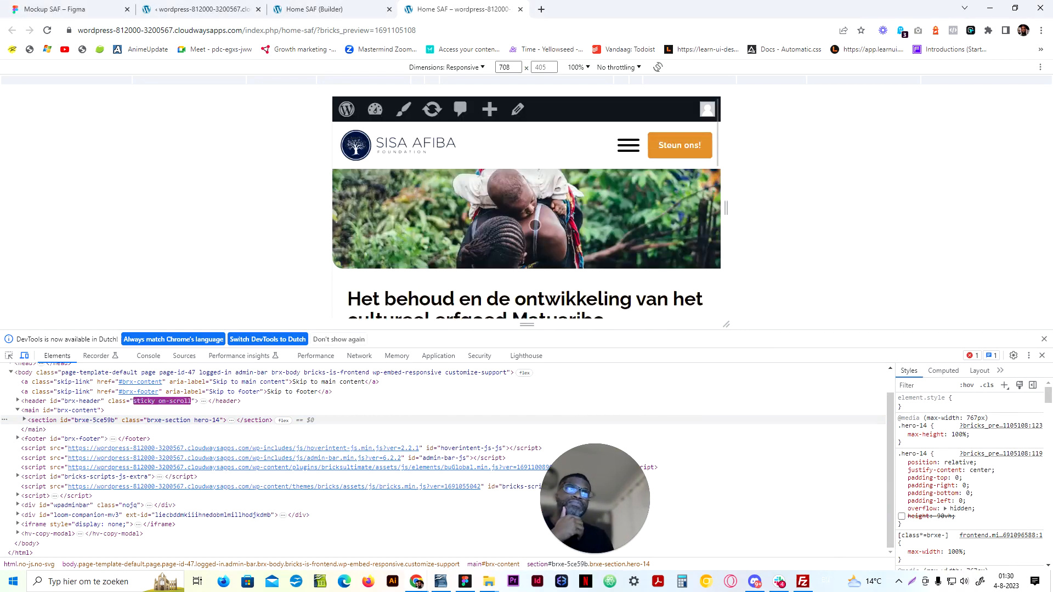
drag(702, 356, 704, 557)
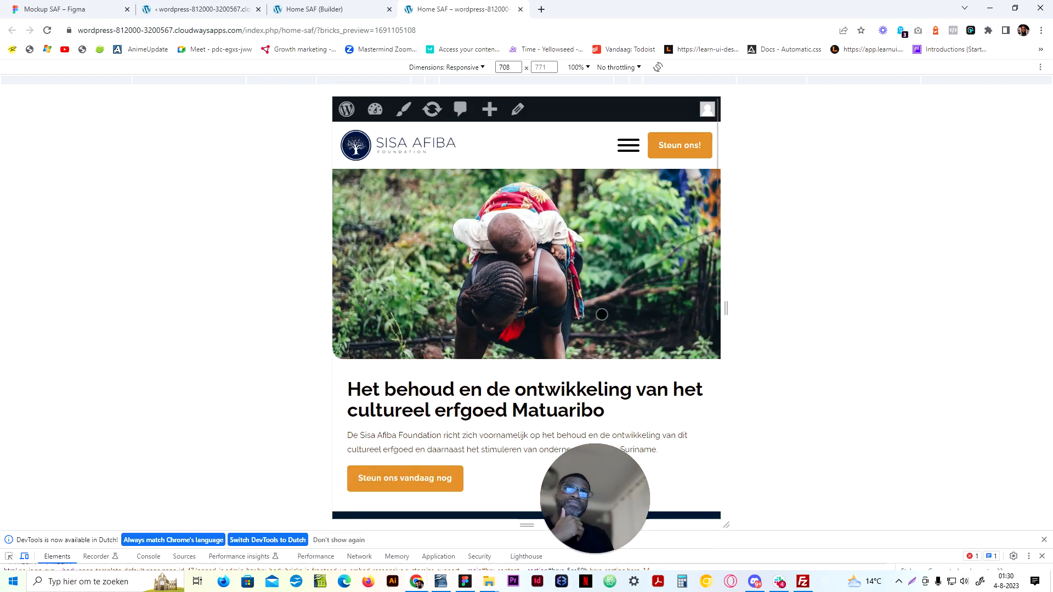
scroll(602, 314, down, 10)
scroll(601, 313, up, 10)
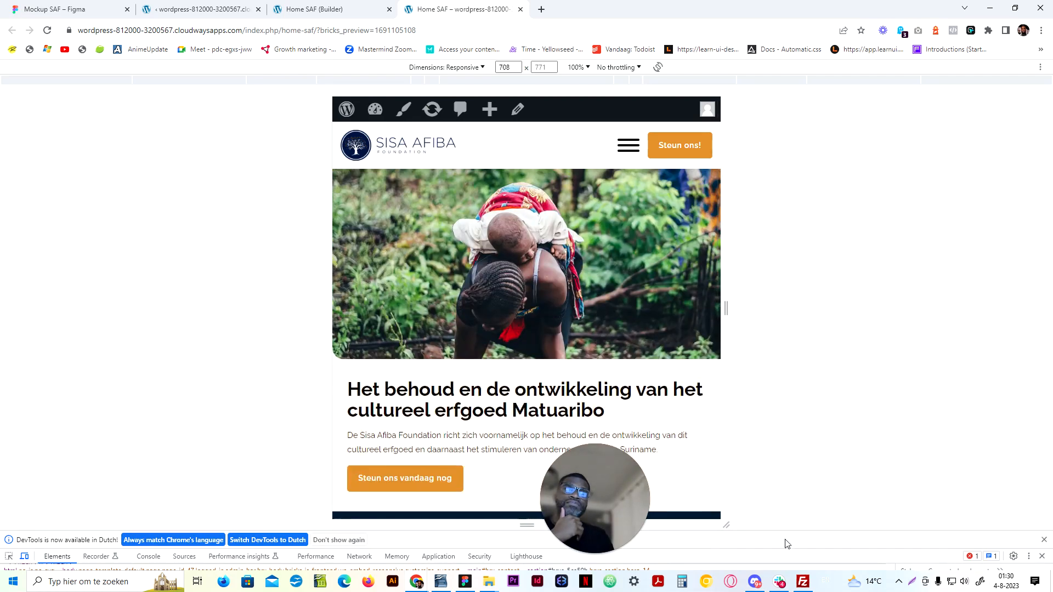
Examine the CSS rules of the nested hero-14-container and hero-14-content elements, and close the developer tools
drag(798, 552, 782, 399)
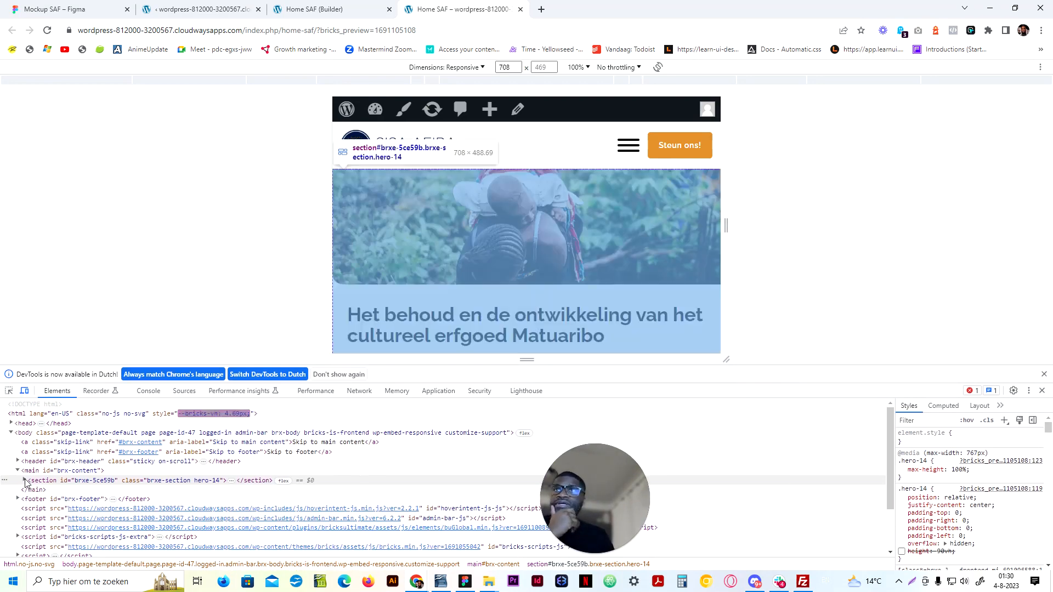
click(25, 481)
click(60, 490)
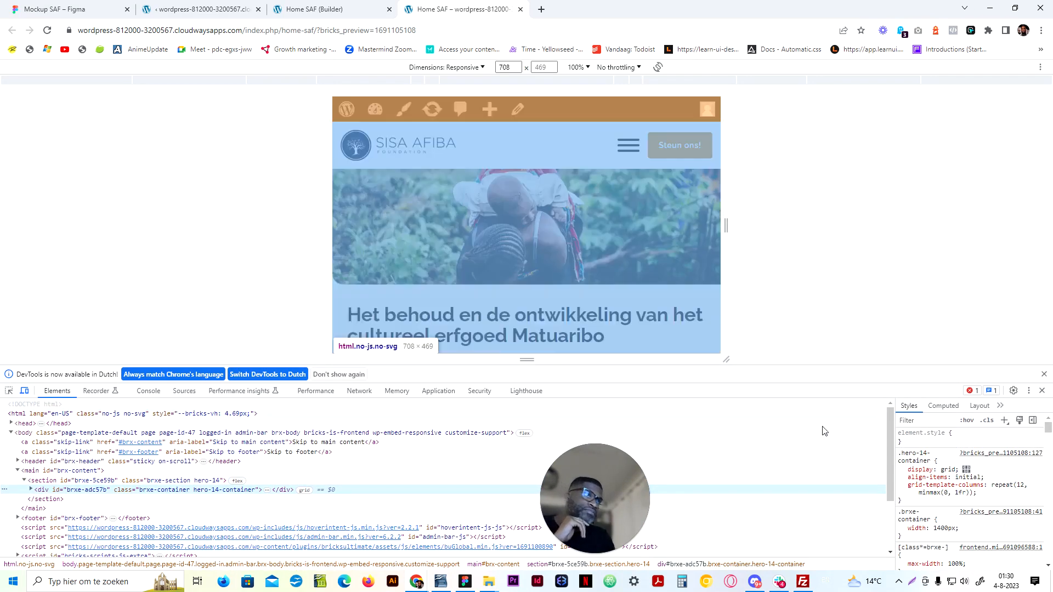
scroll(968, 494, down, 3)
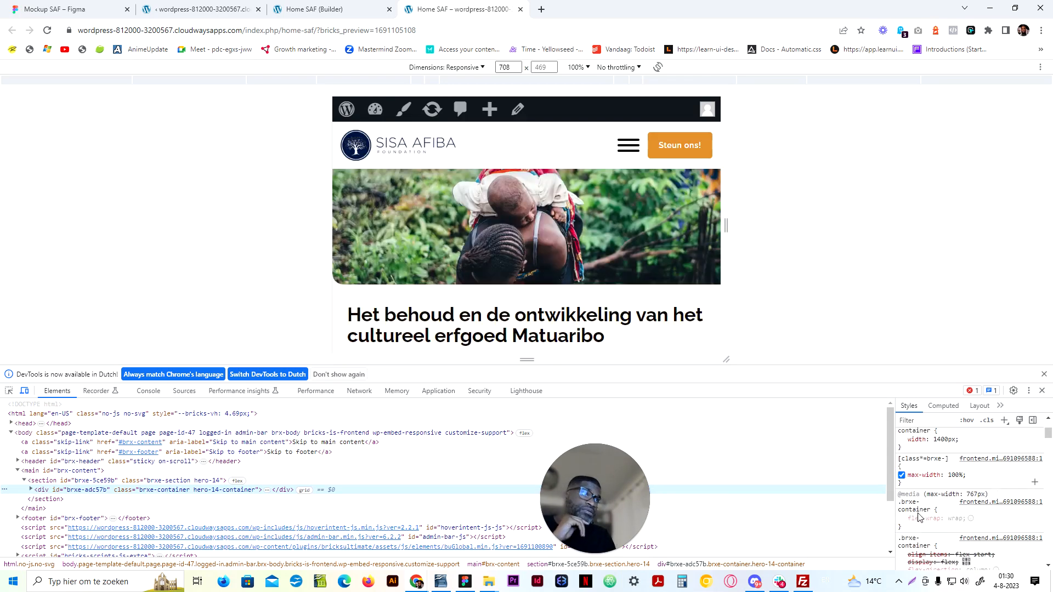
scroll(968, 494, up, 2)
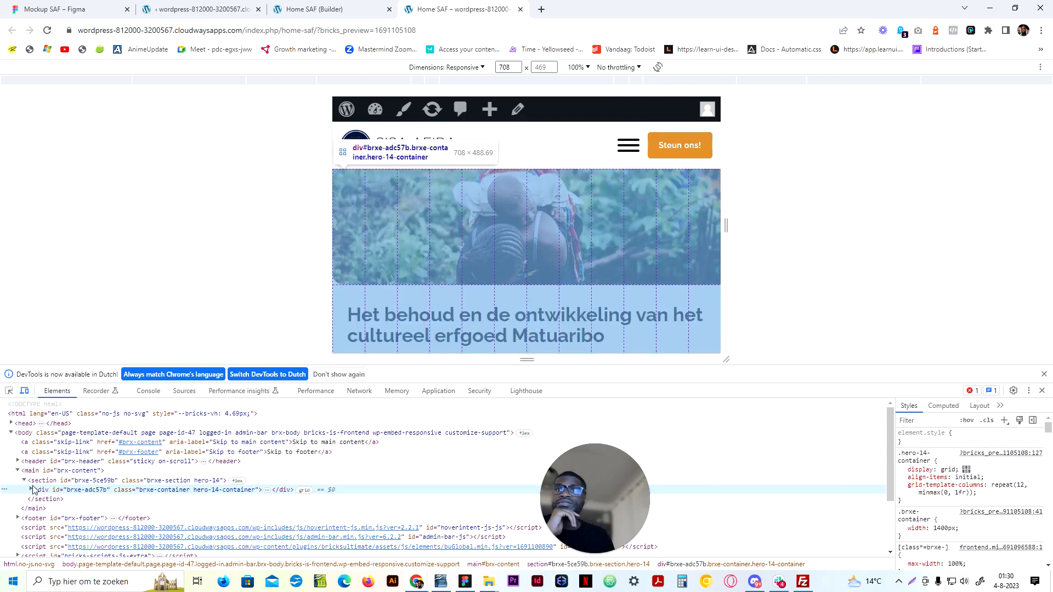
click(33, 490)
click(92, 500)
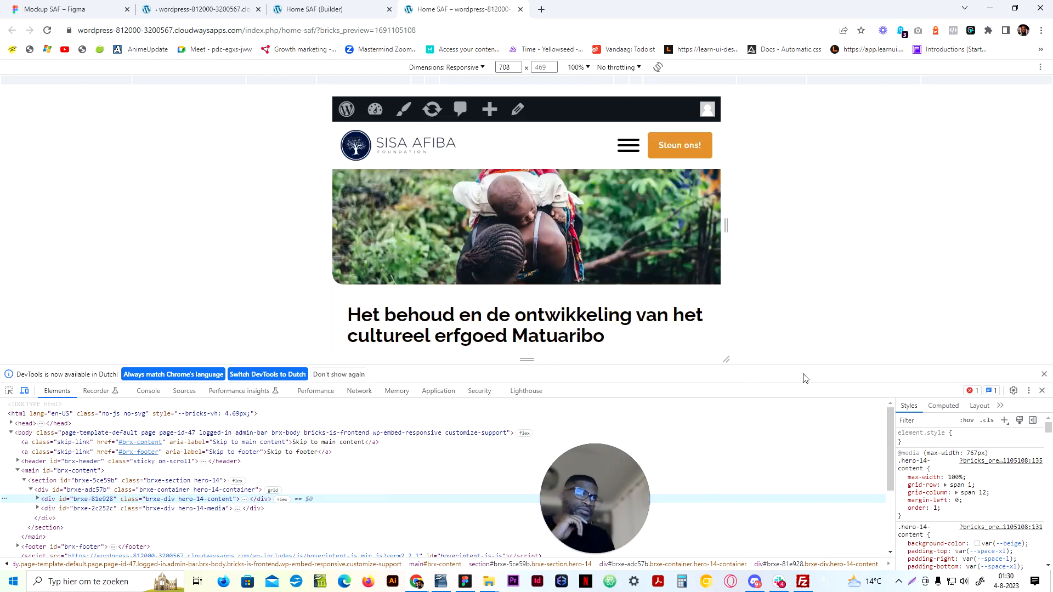
click(1043, 391)
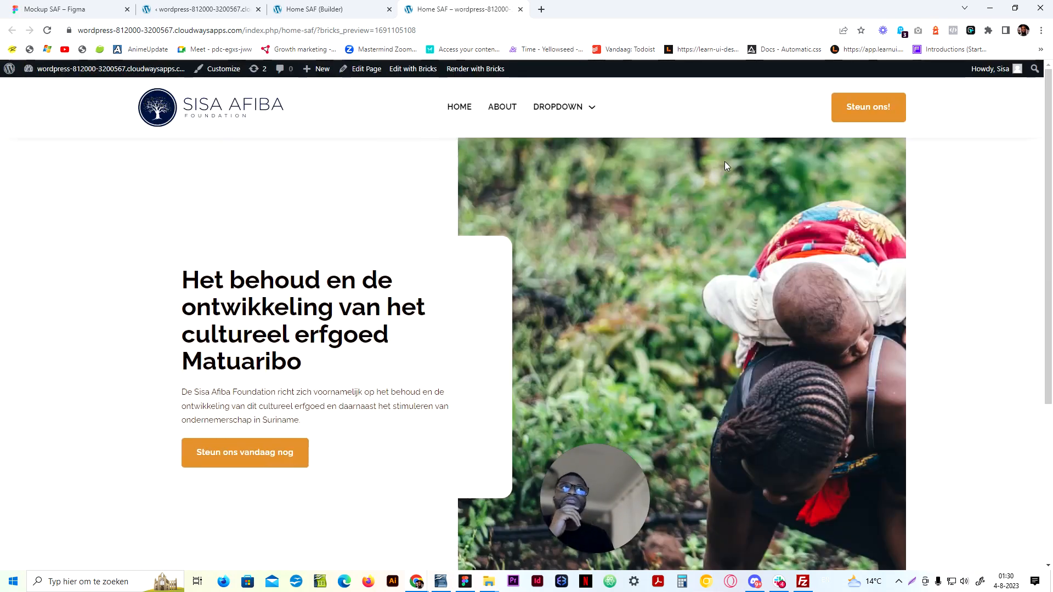
In the Bricks builder, clear the 90vh height from the Hero 14 section's hero-14 class at the desktop breakpoint and check the section
click(339, 4)
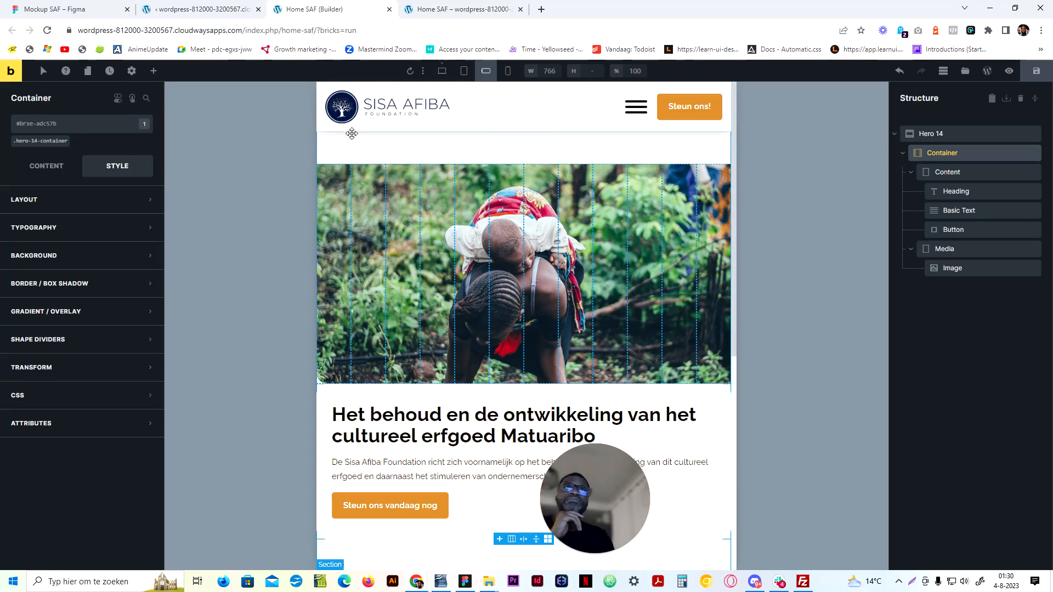
click(442, 70)
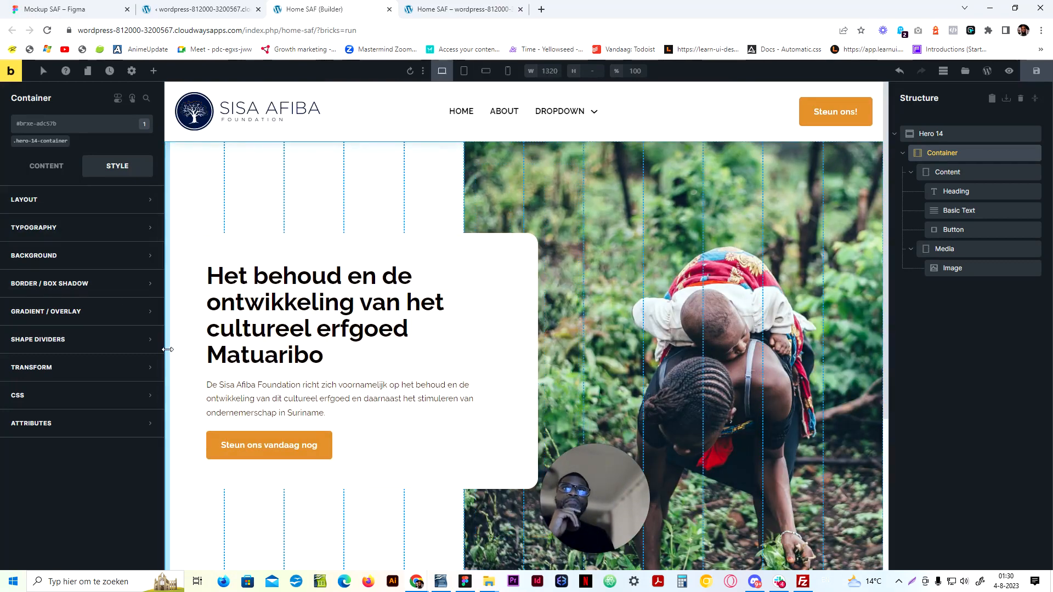
click(956, 137)
click(81, 205)
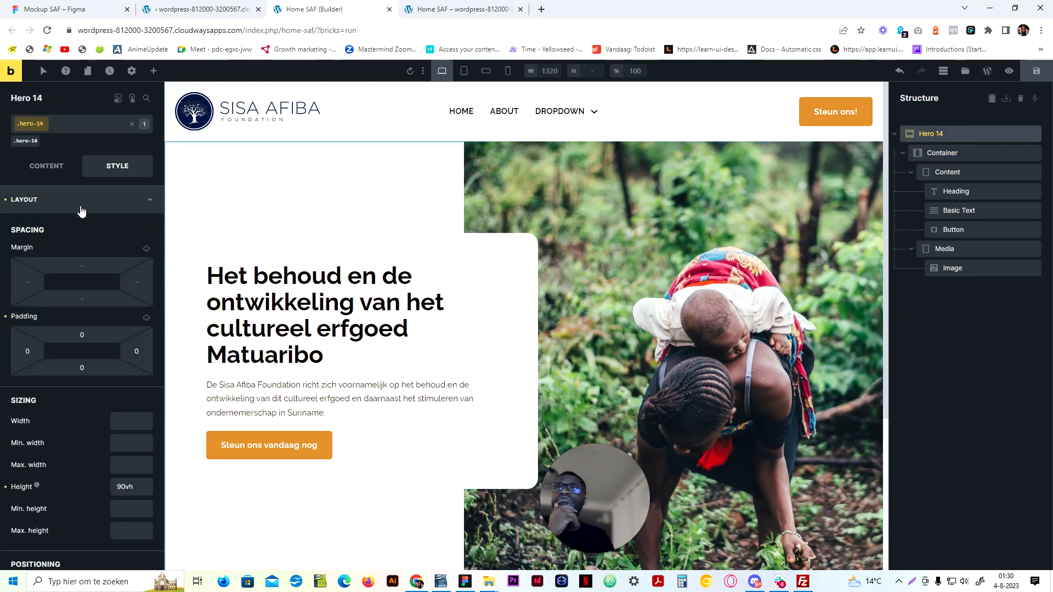
click(130, 487)
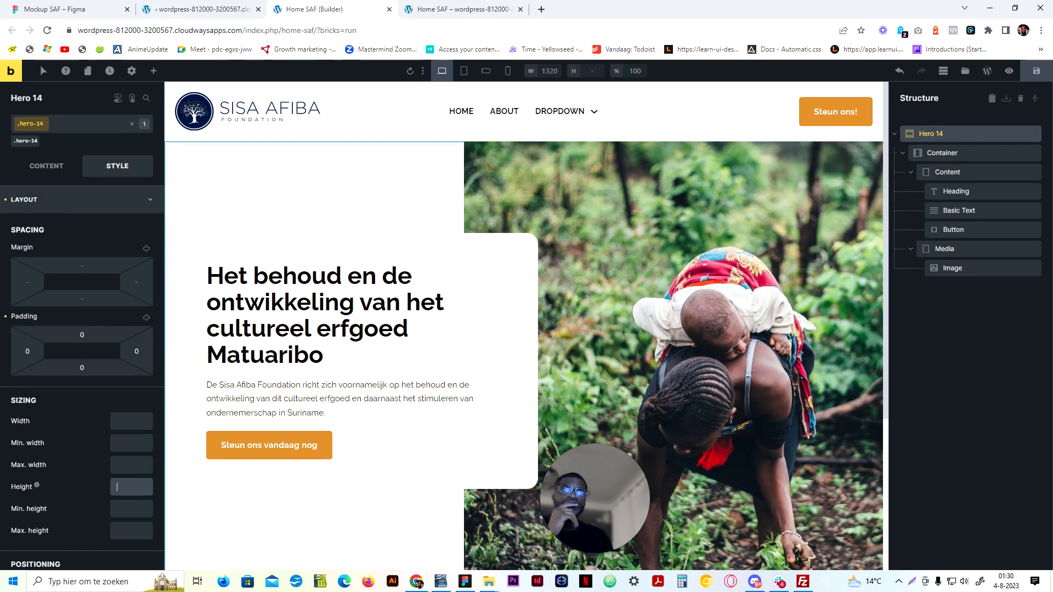
scroll(526, 264, down, 3)
scroll(527, 263, up, 3)
scroll(494, 307, down, 4)
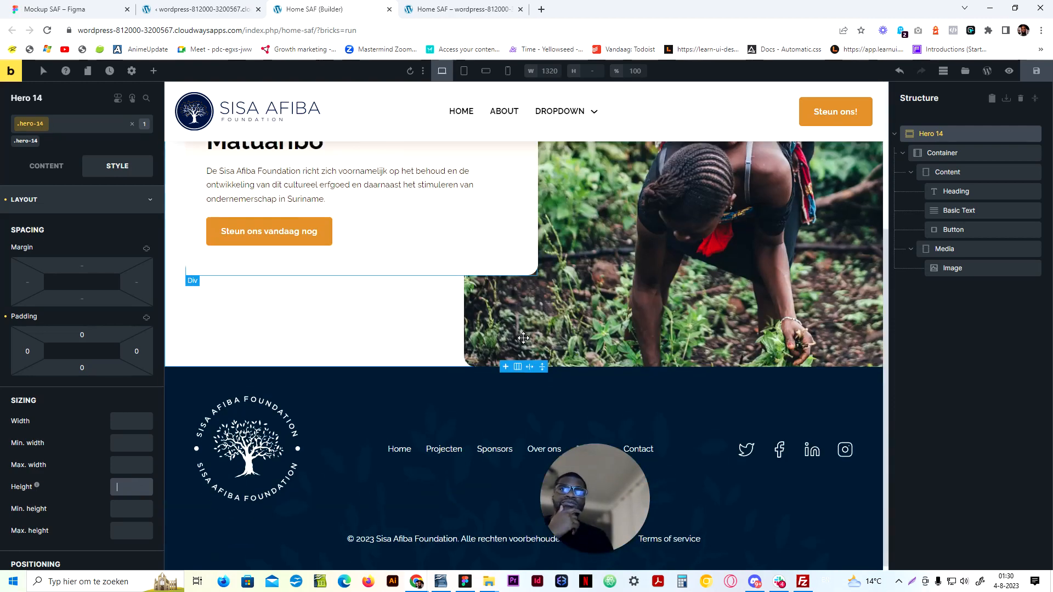
scroll(486, 330, up, 4)
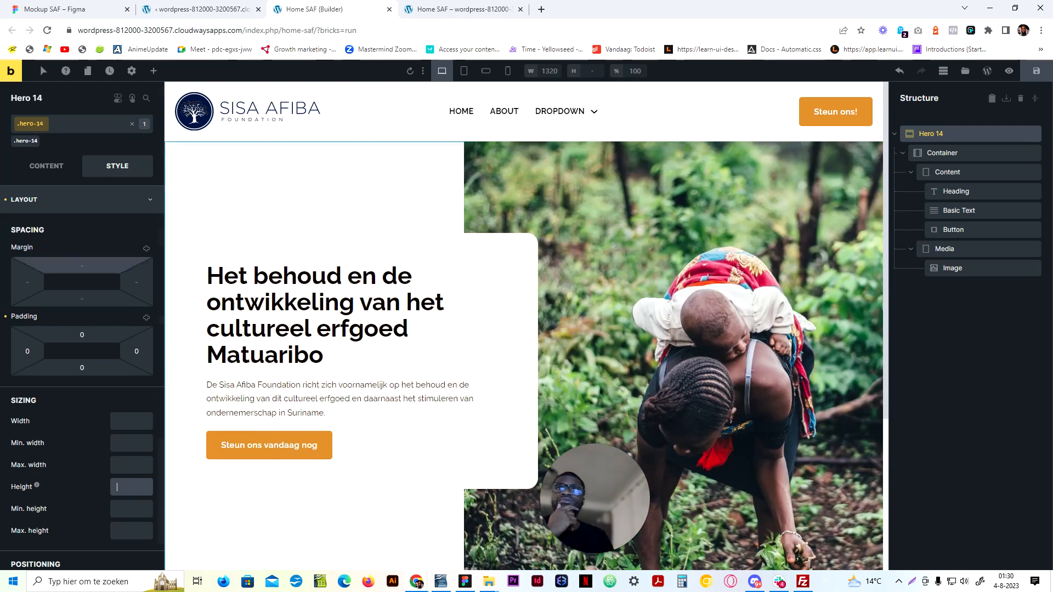
scroll(48, 240, down, 4)
scroll(82, 362, down, 3)
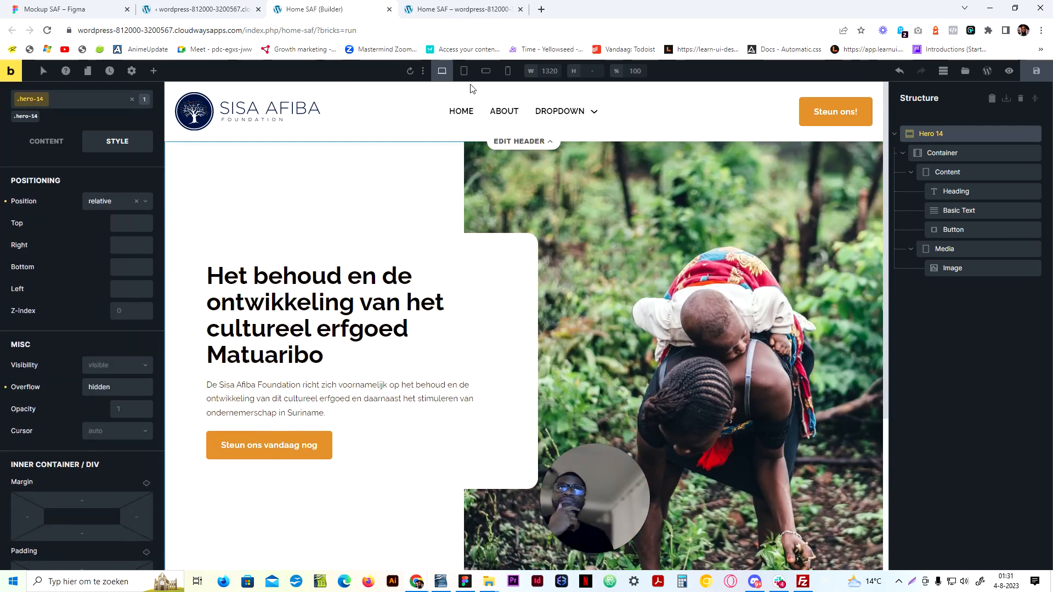
Check the hero at the tablet portrait, mobile landscape and mobile portrait breakpoints, save the page and review the front-end preview
click(465, 71)
click(486, 70)
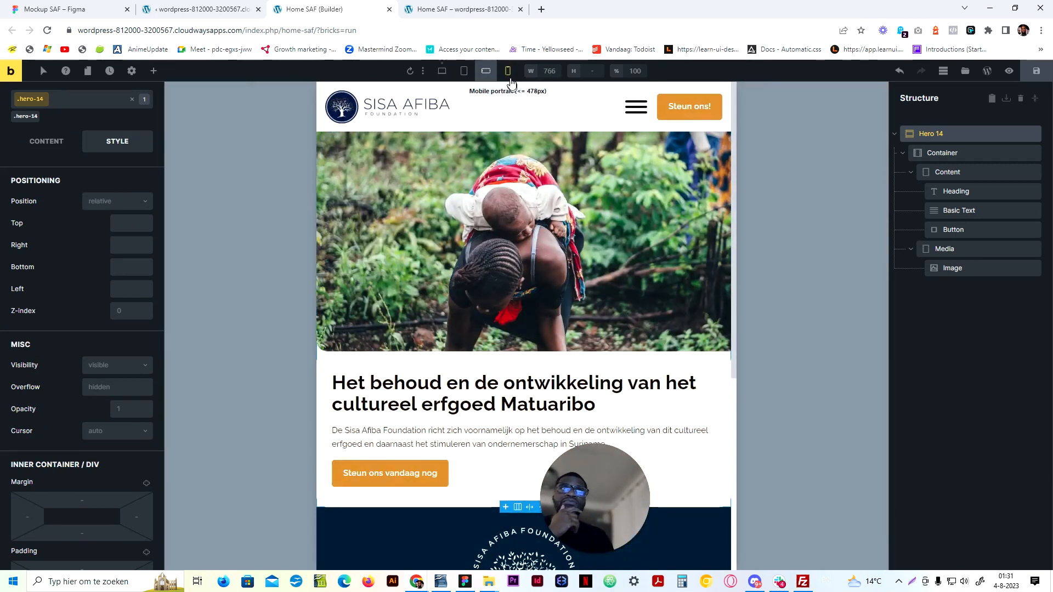
click(508, 71)
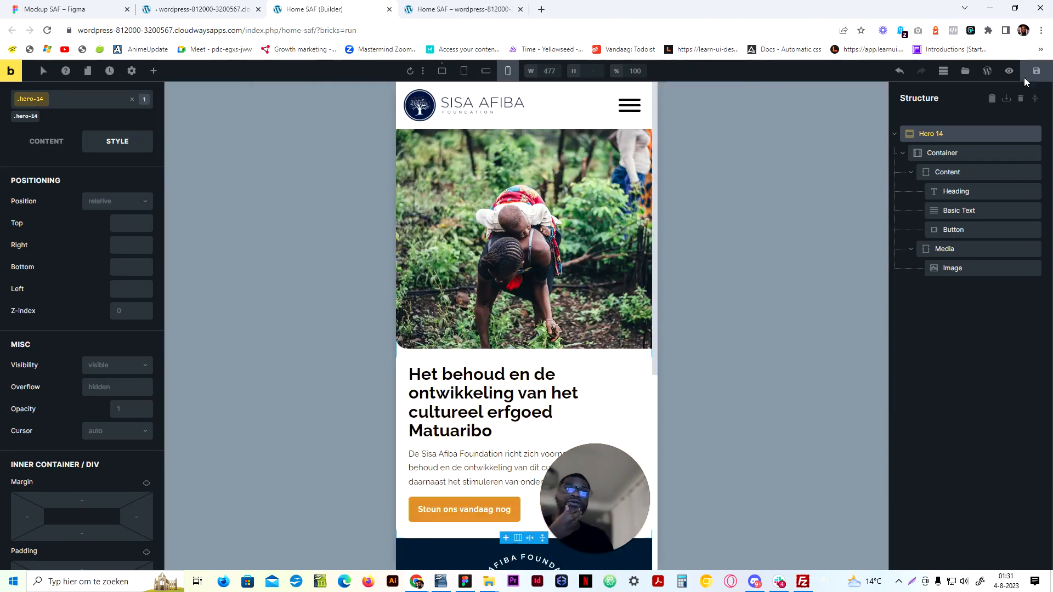
key(ctrl+s)
scroll(401, 317, down, 3)
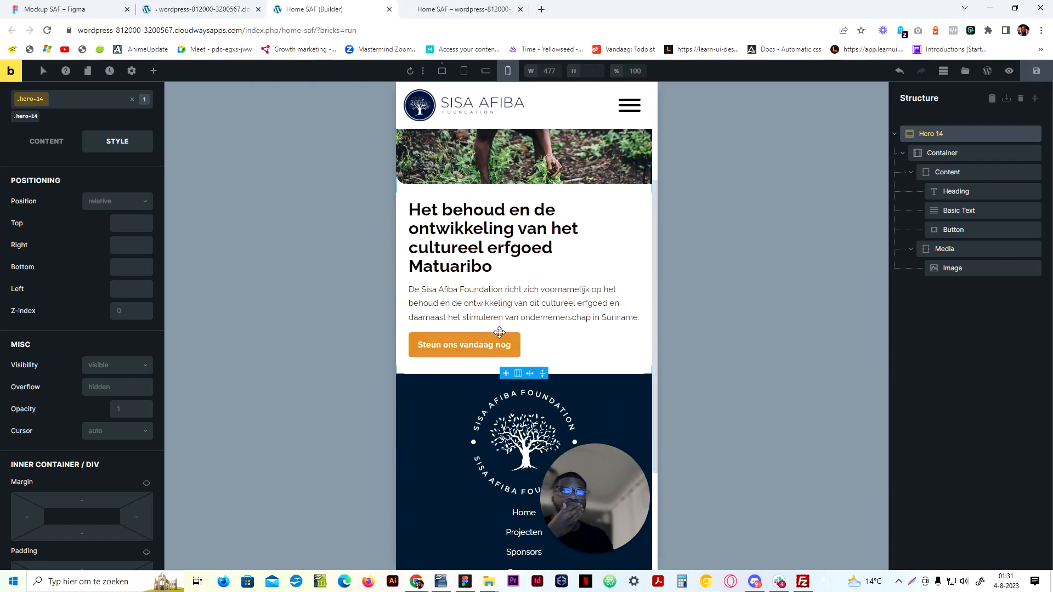
click(449, 7)
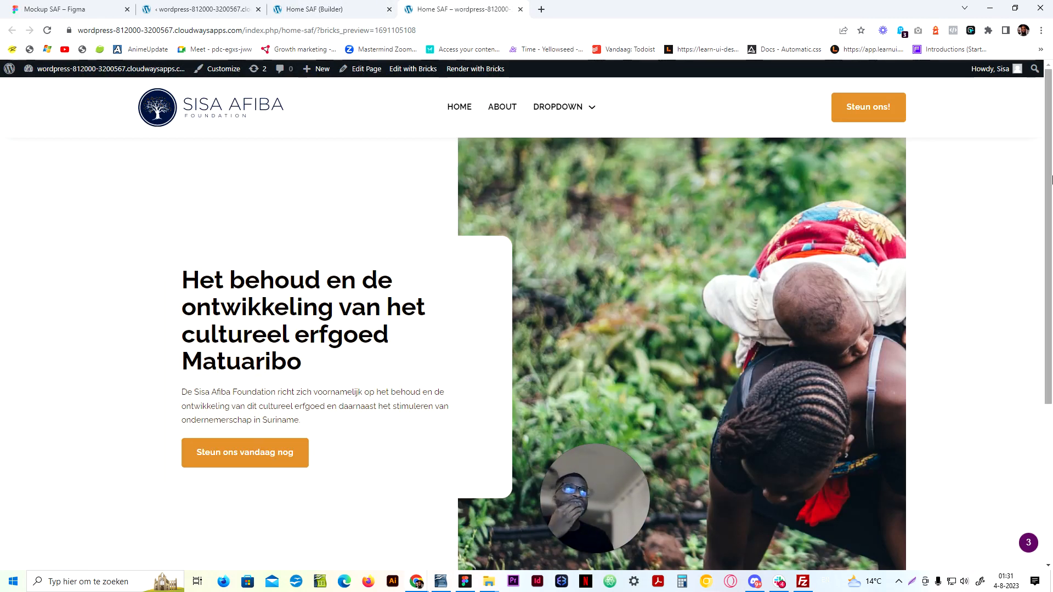
click(354, 5)
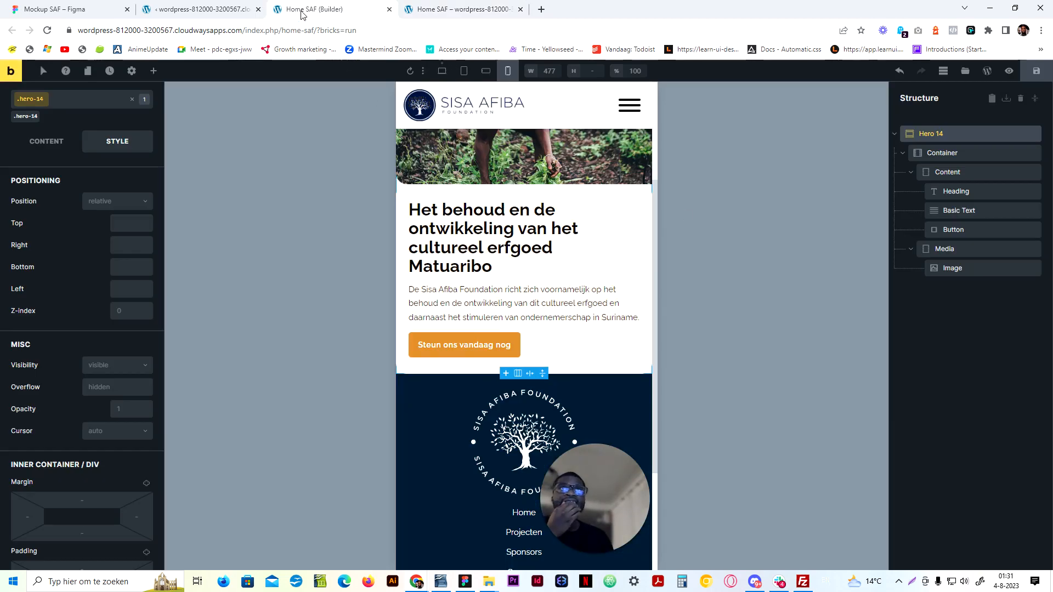
Clear the 90vh height from the Media block's hero-14-media class at the desktop breakpoint and check the photo's bottom edge
click(442, 71)
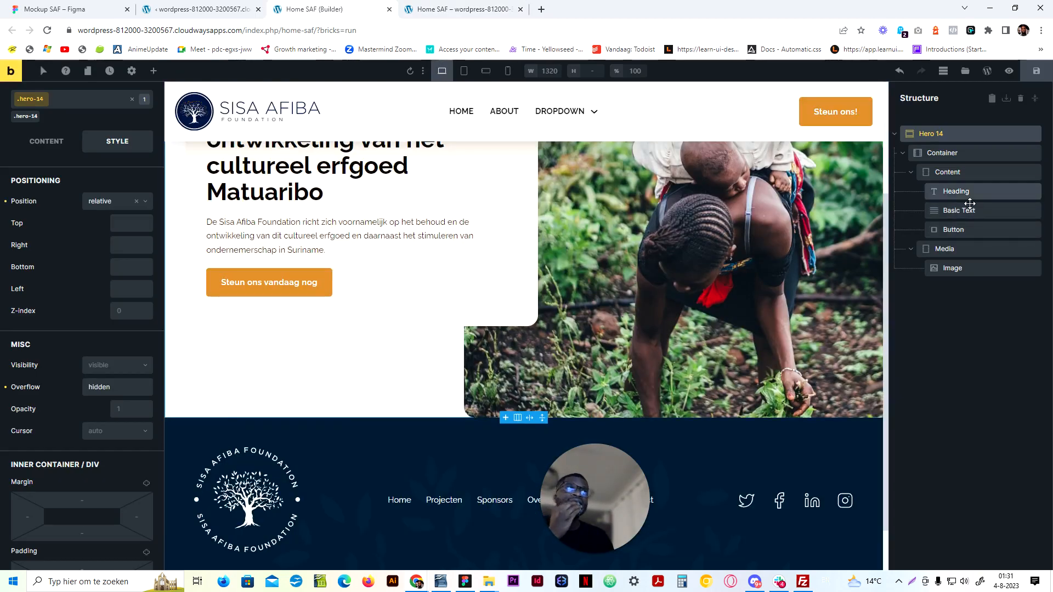
click(953, 249)
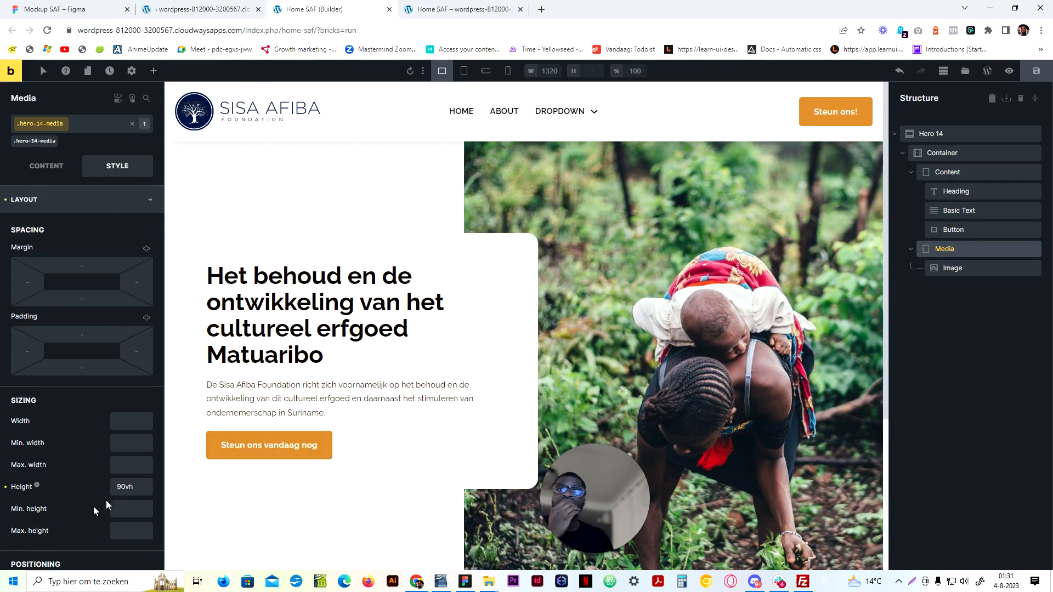
drag(138, 488, 89, 492)
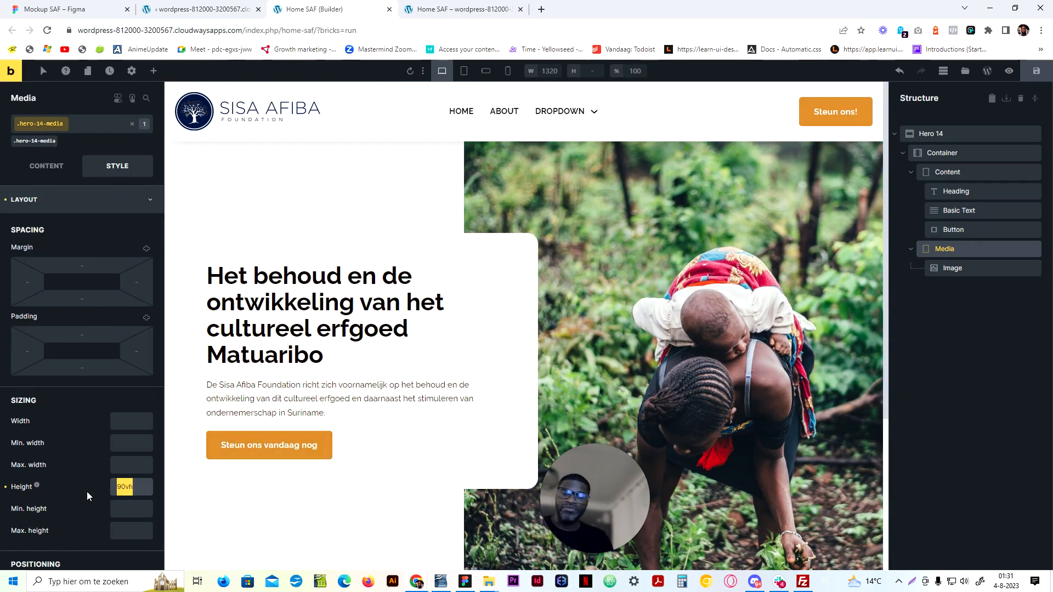
key(BackSpace)
scroll(460, 340, down, 3)
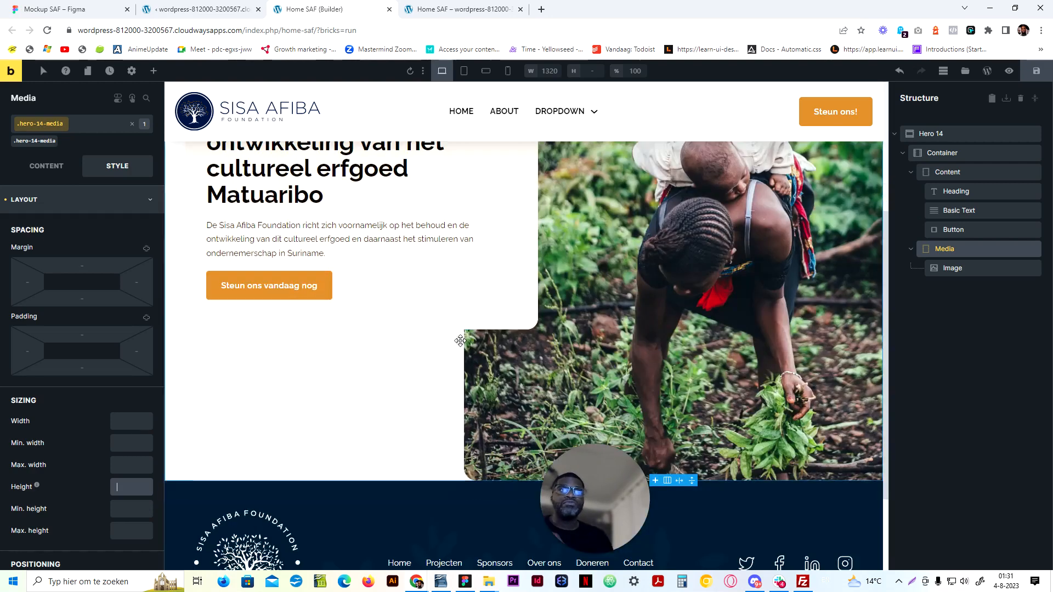
Set the Media block's hero-14-media height to 80vh at the desktop breakpoint, save the page and check the refreshed front-end preview
scroll(534, 318, up, 4)
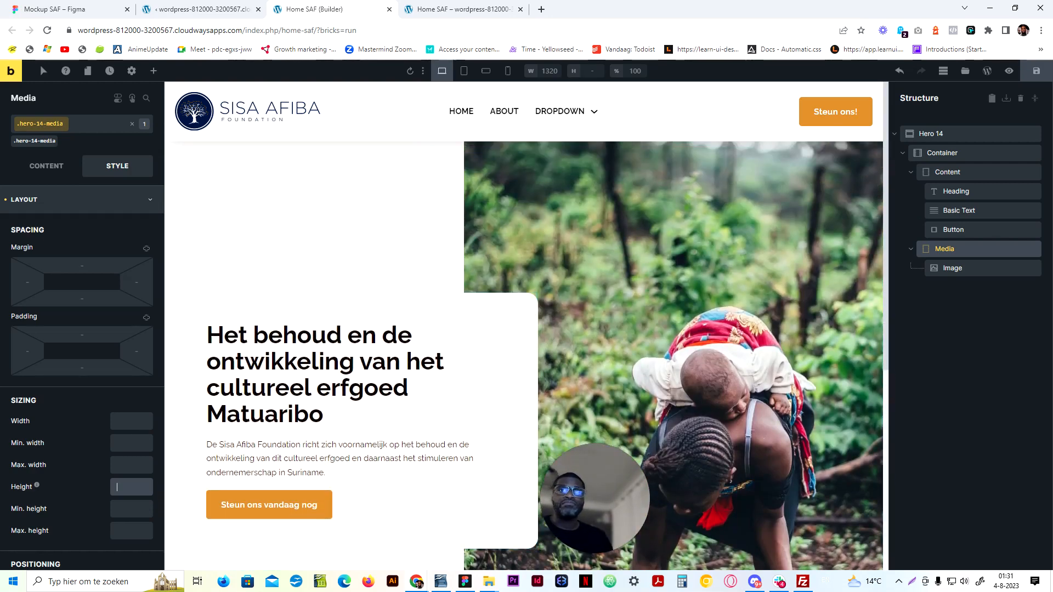
text(90vh)
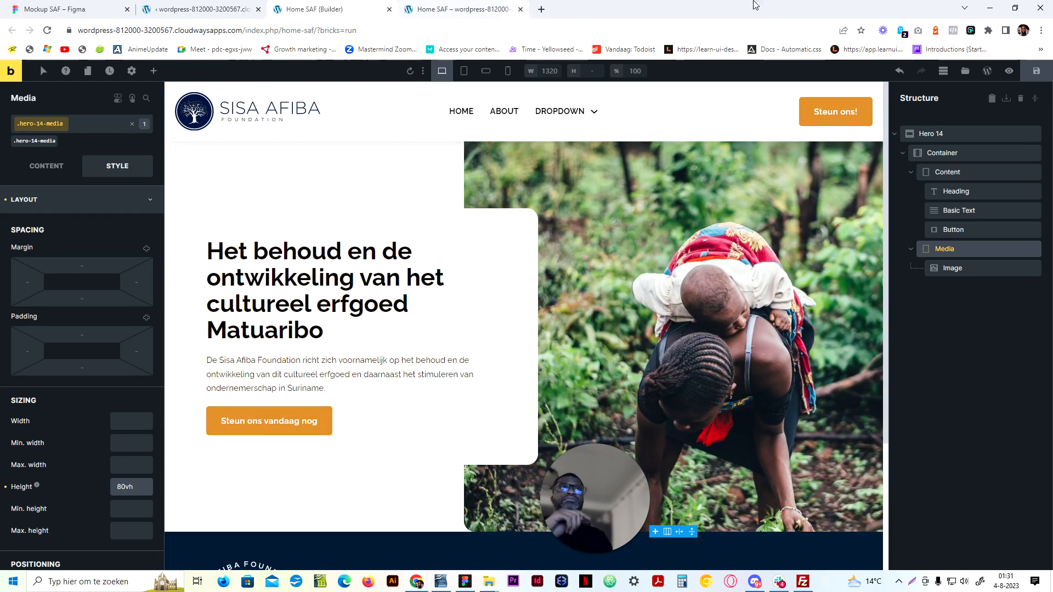
click(1036, 72)
click(422, 8)
key(F5)
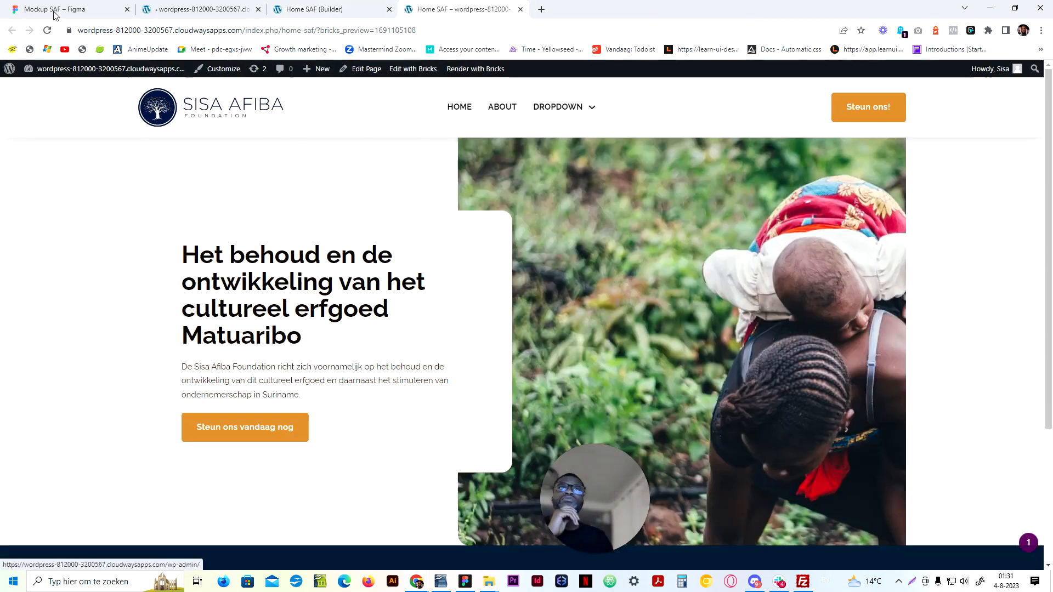
scroll(614, 201, down, 3)
scroll(614, 202, up, 3)
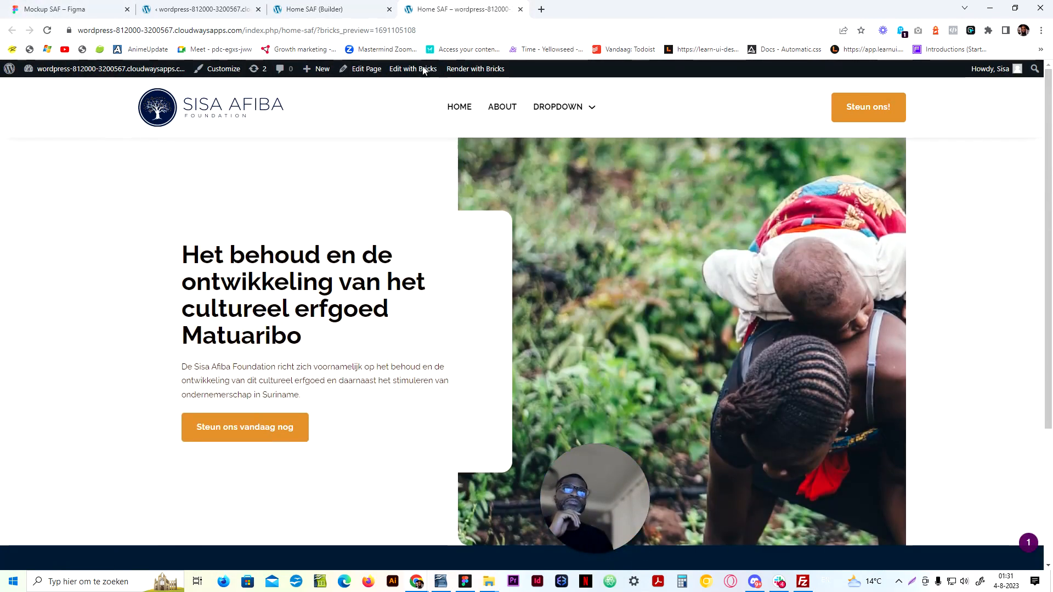
Back in the Bricks builder, set the hero-14-media height to 90vh at the desktop breakpoint
click(354, 6)
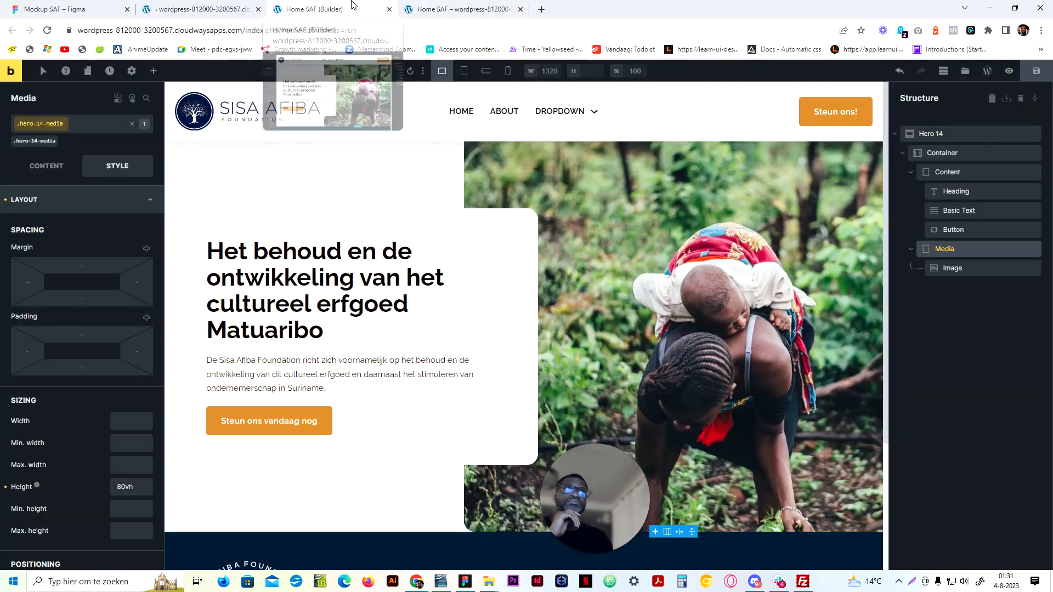
click(119, 486)
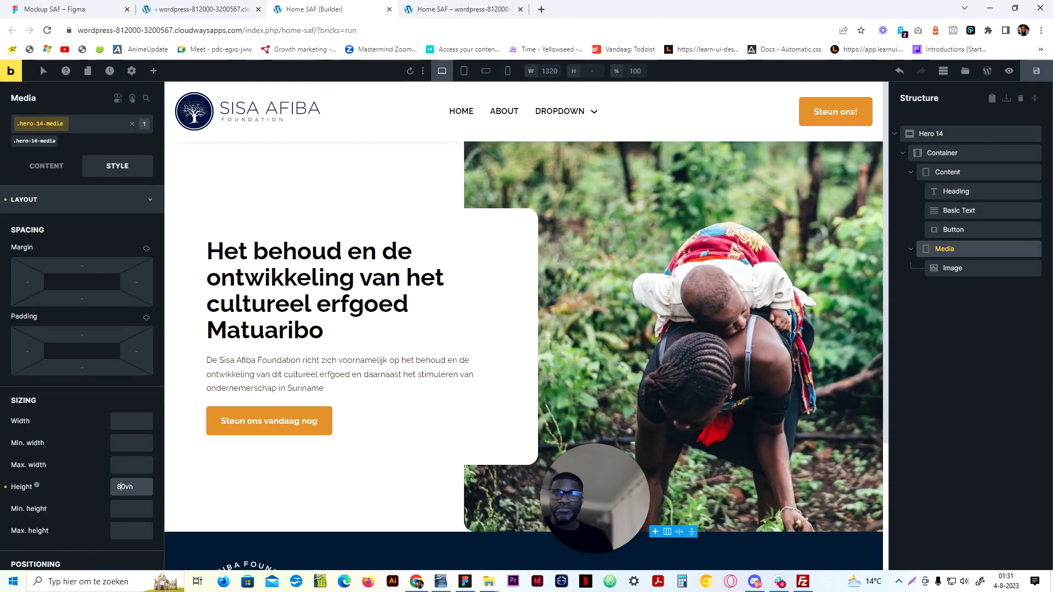
text(9)
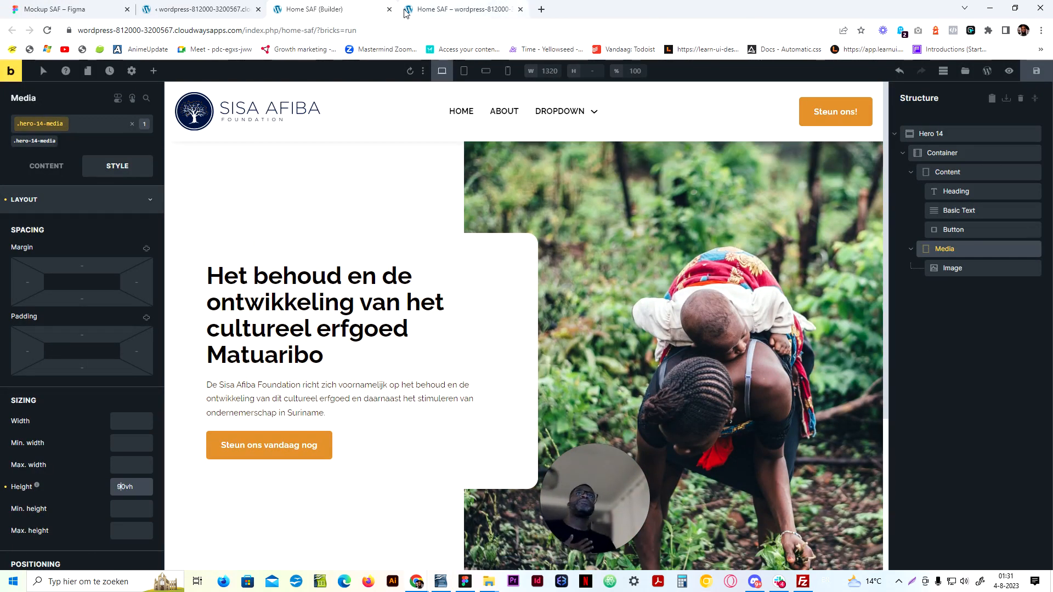
Check the hero at the tablet portrait, mobile landscape and mobile portrait breakpoints, return to desktop and save the page
click(464, 70)
click(486, 71)
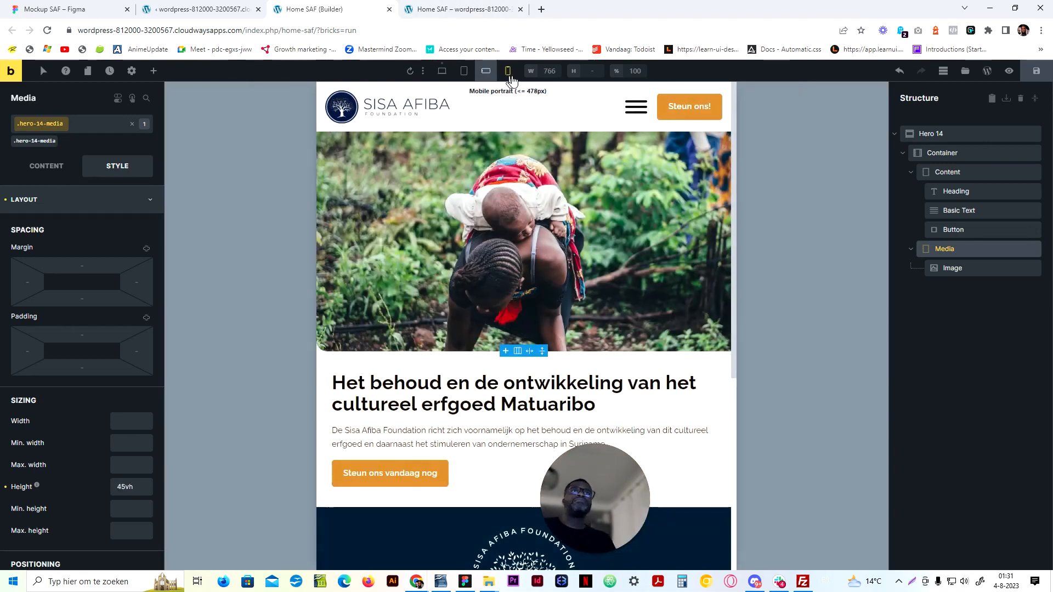
click(509, 77)
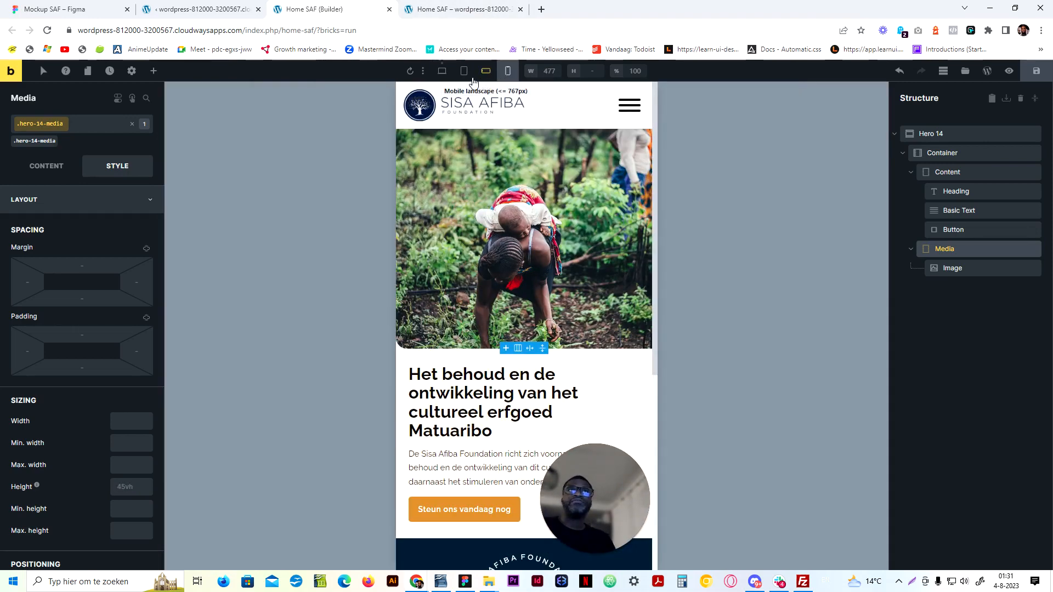
click(462, 73)
click(442, 69)
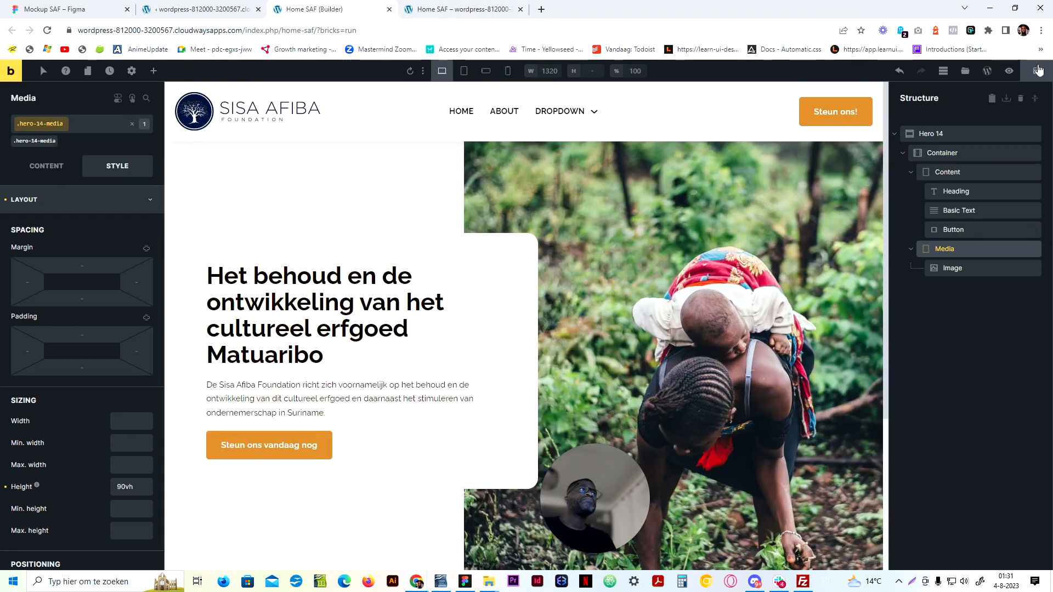
click(1037, 70)
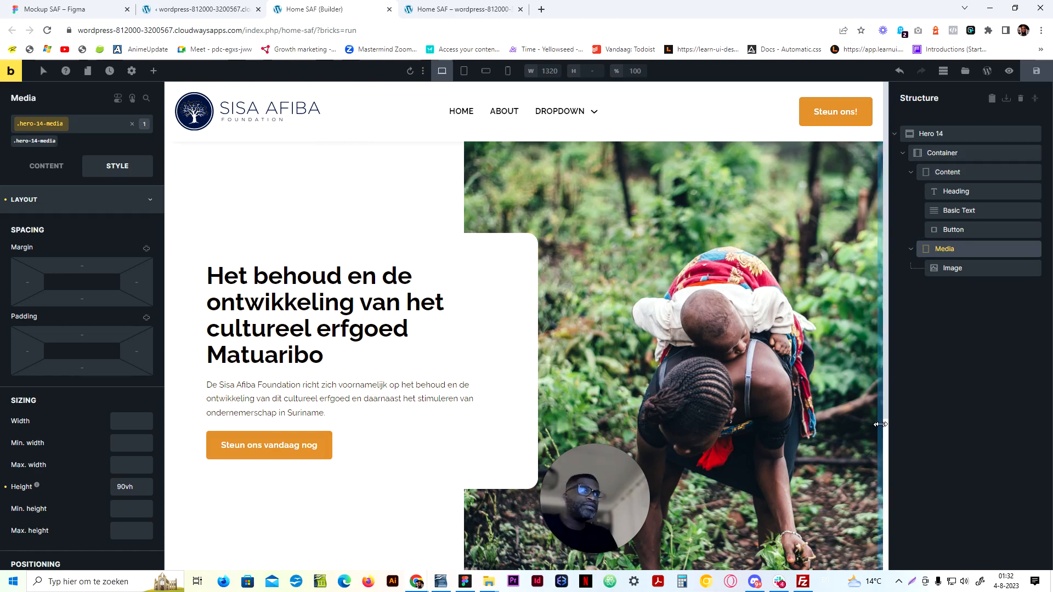
Give the hero's Image element a right margin of calc(-75vw + 75%), save the page and check the front-end preview
drag(591, 486, 982, 460)
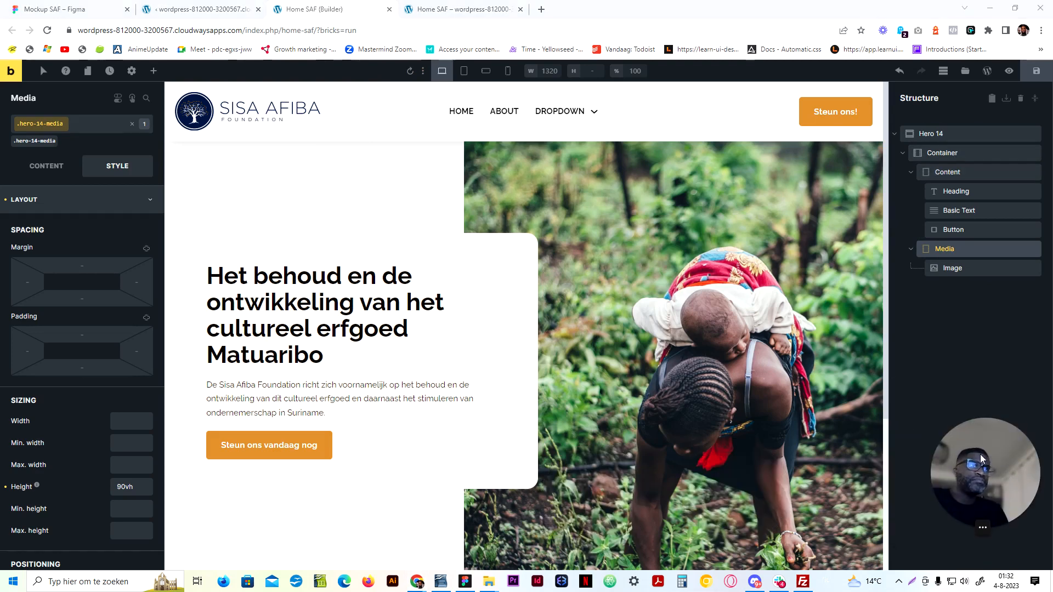
click(957, 269)
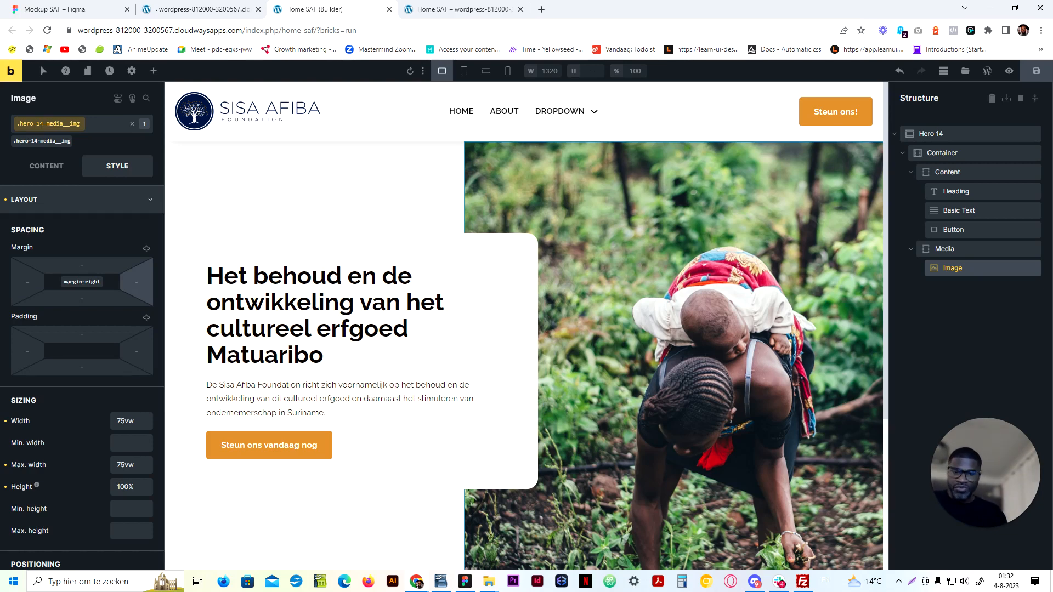
text(())
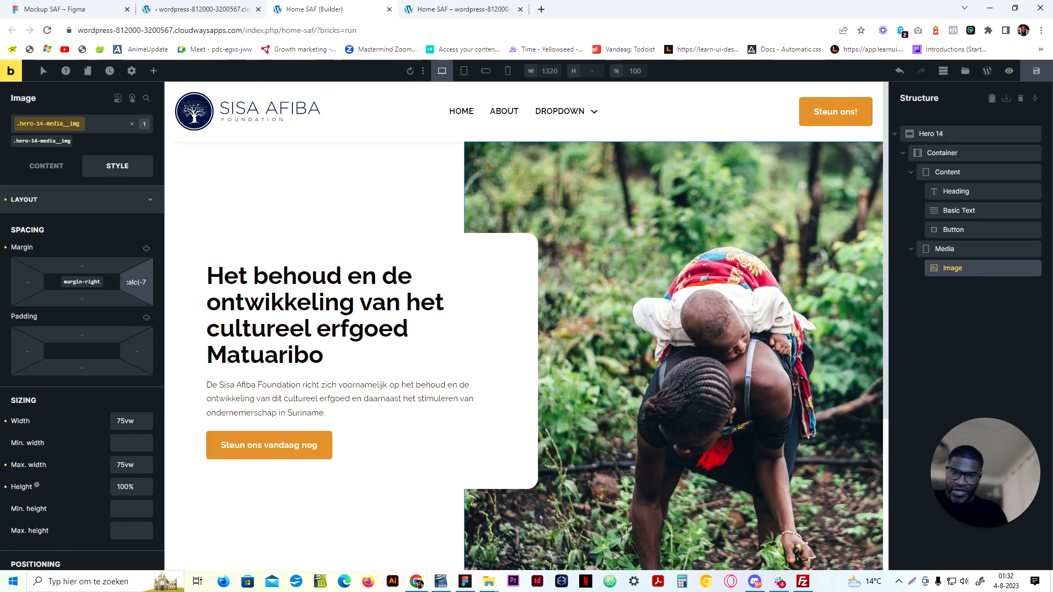
text(-75vw)
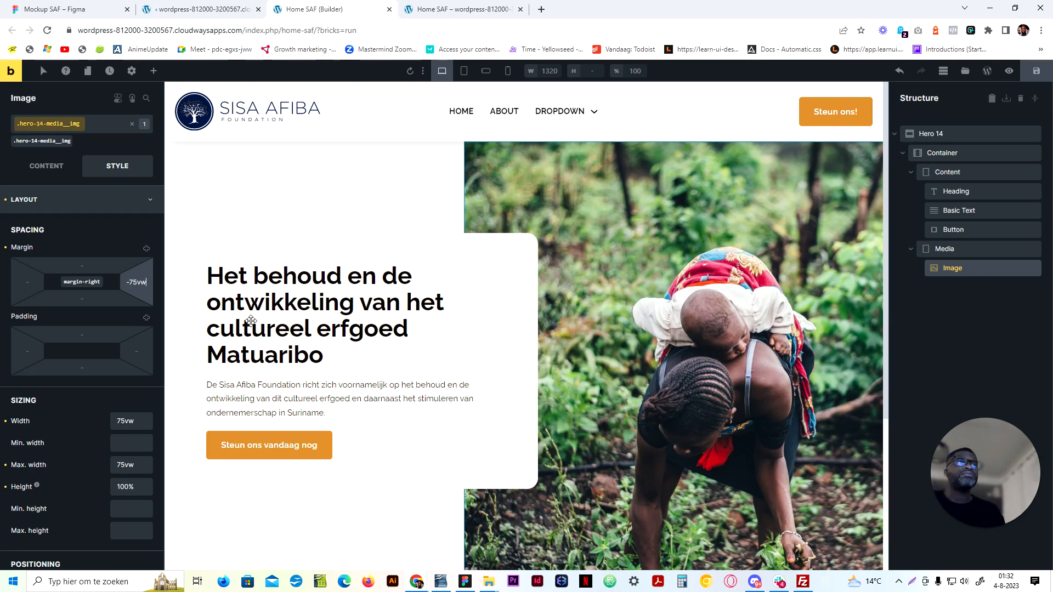
click(1036, 70)
click(409, 6)
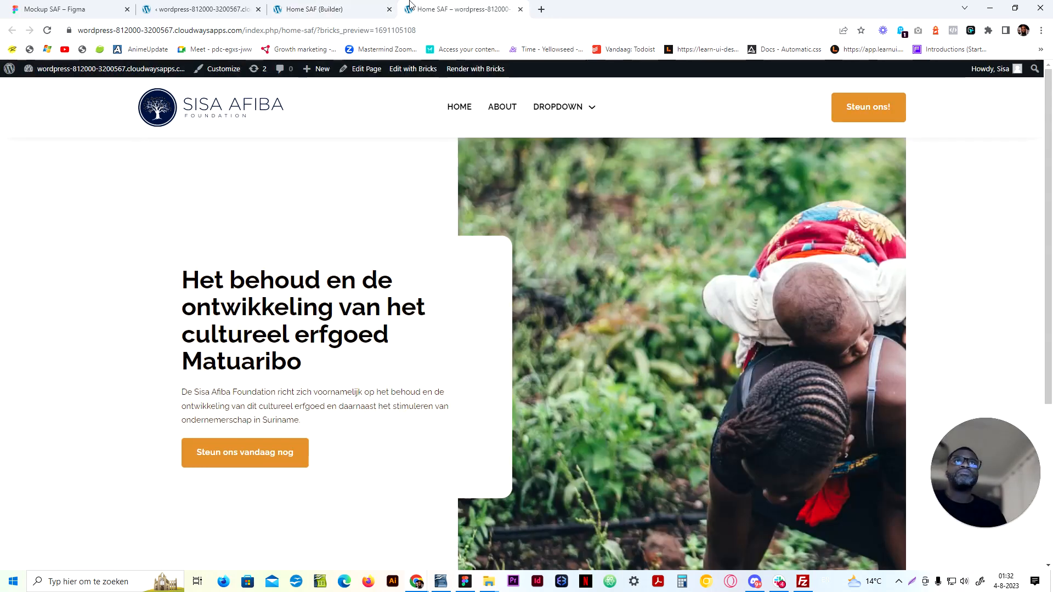
click(329, 9)
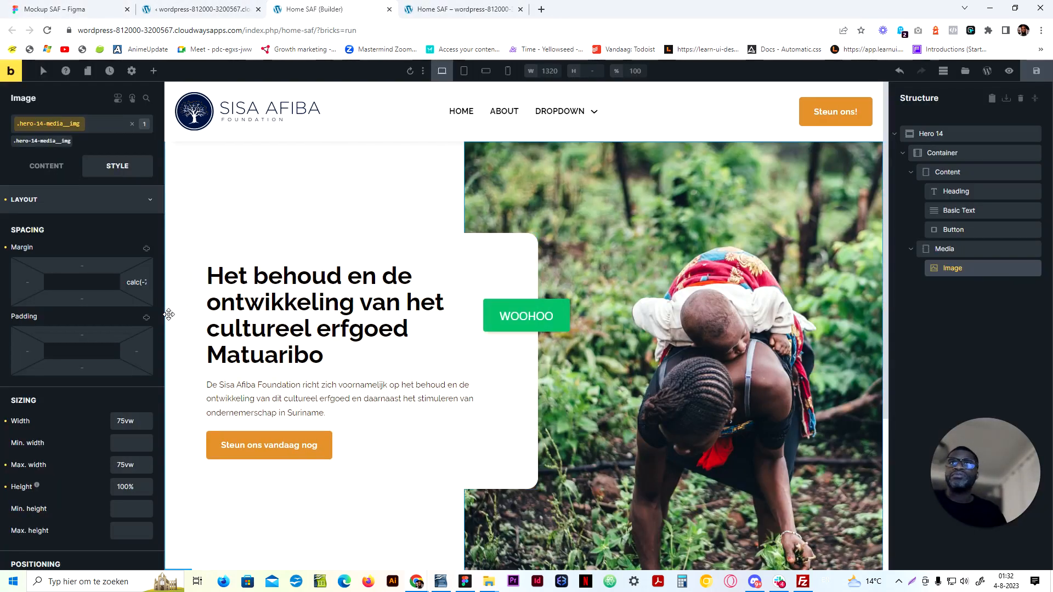
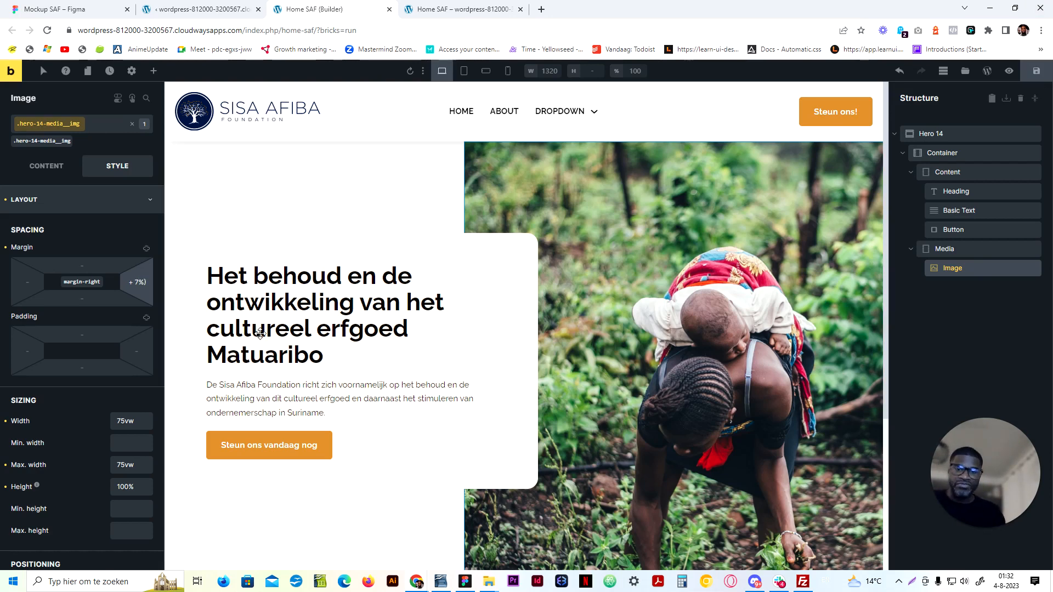
click(1009, 70)
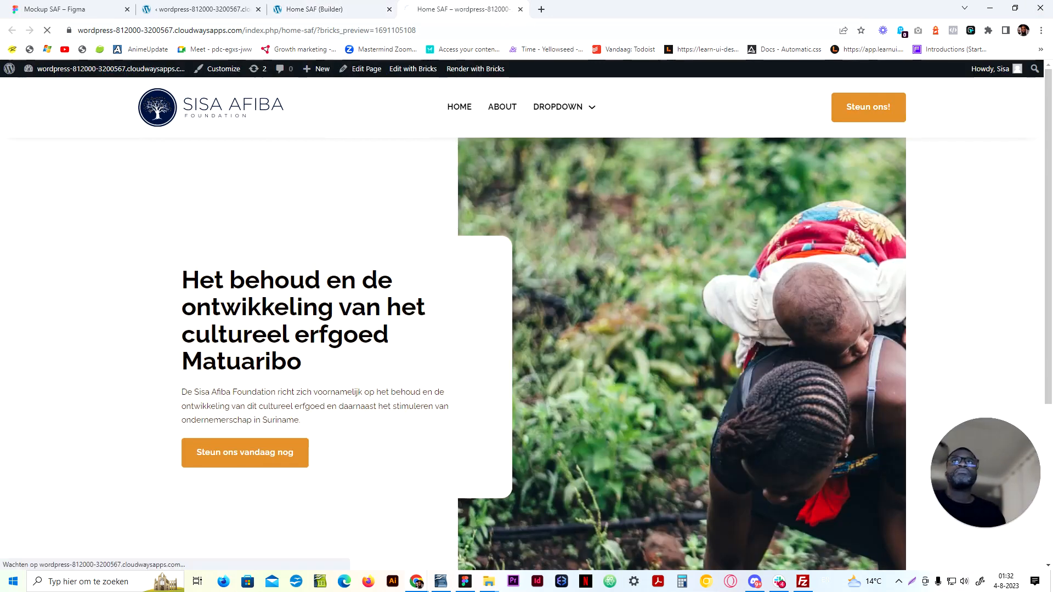
Change the Image's right margin to calc(-75vw + 100%), save the page and review the front-end preview down to the footer
click(316, 8)
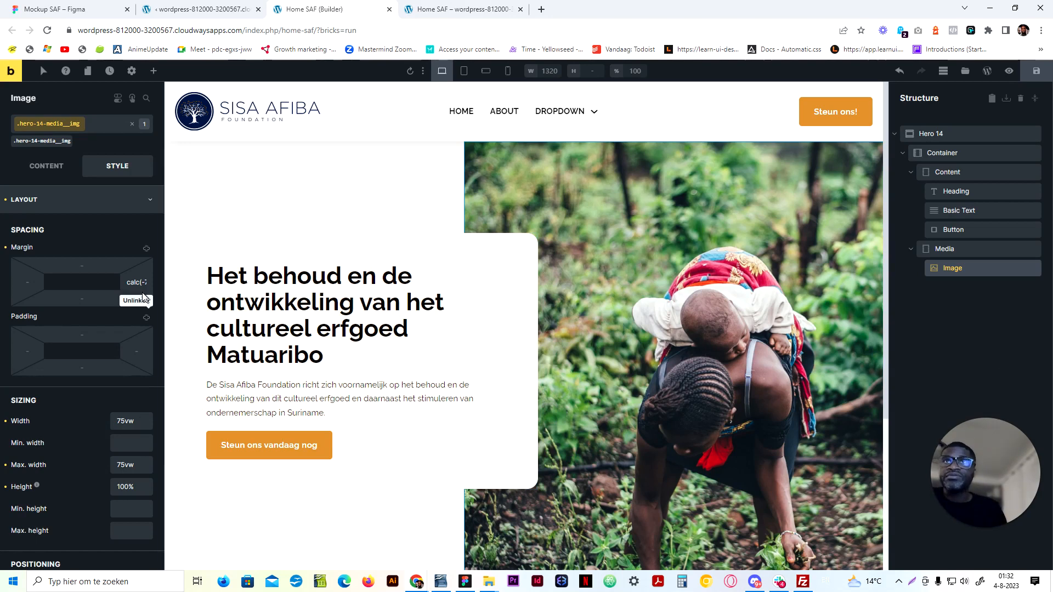
drag(144, 283, 134, 282)
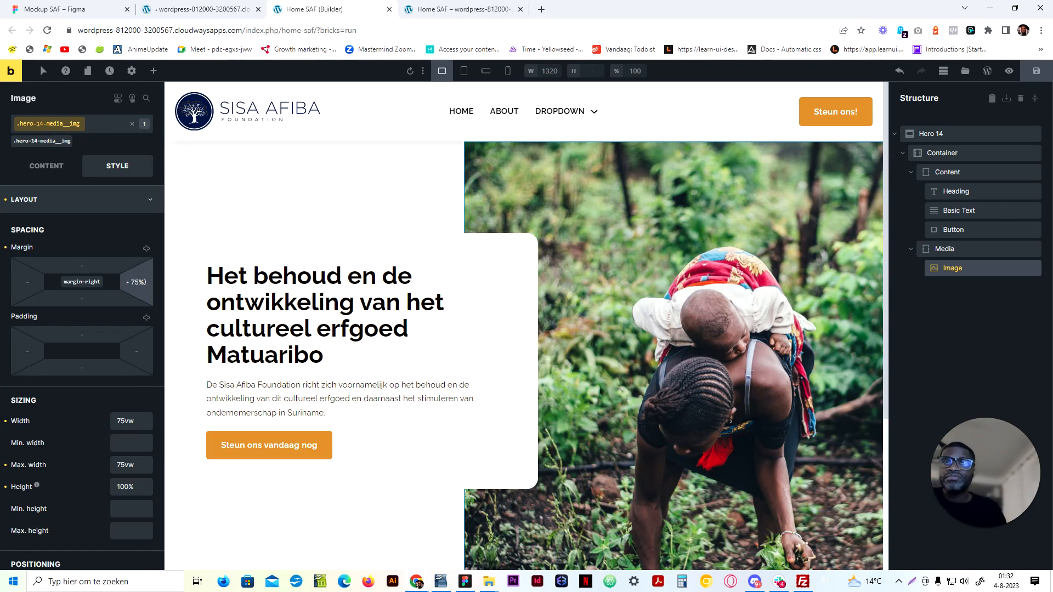
key(BackSpace)
key(BackSpace)
text(1)
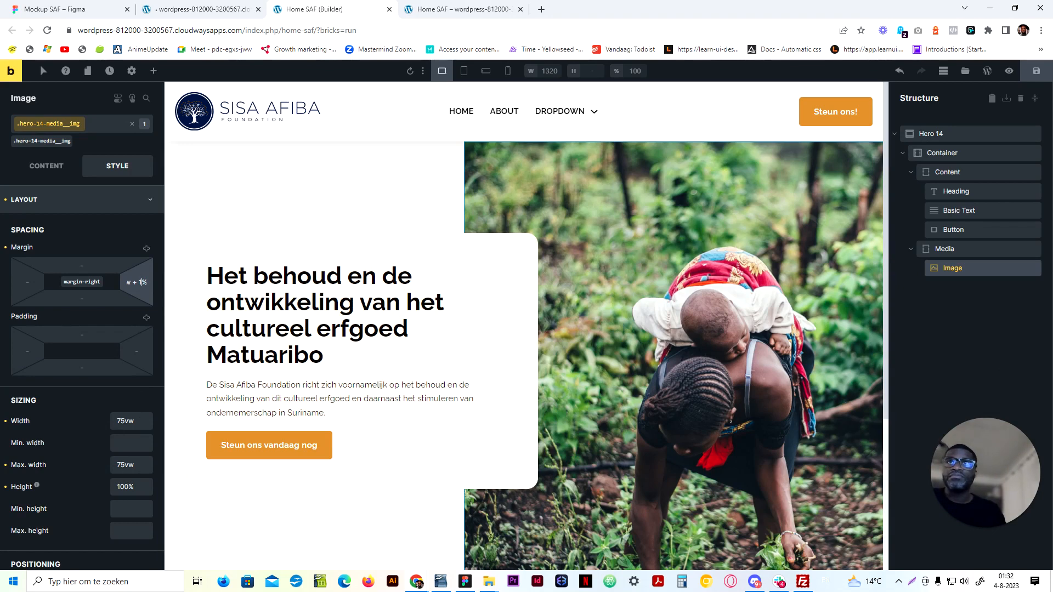
text(00)
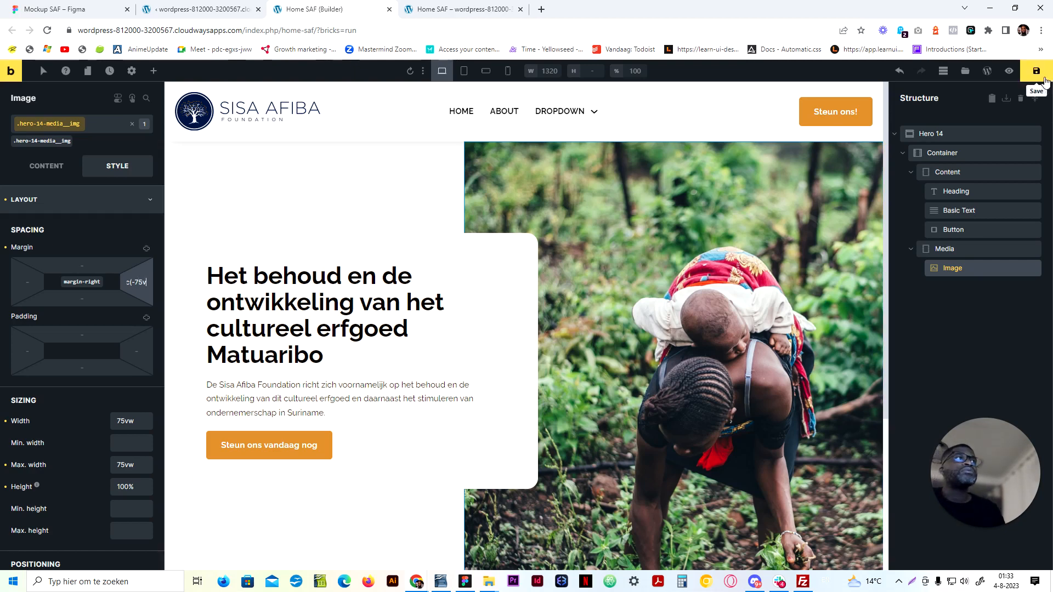
click(439, 8)
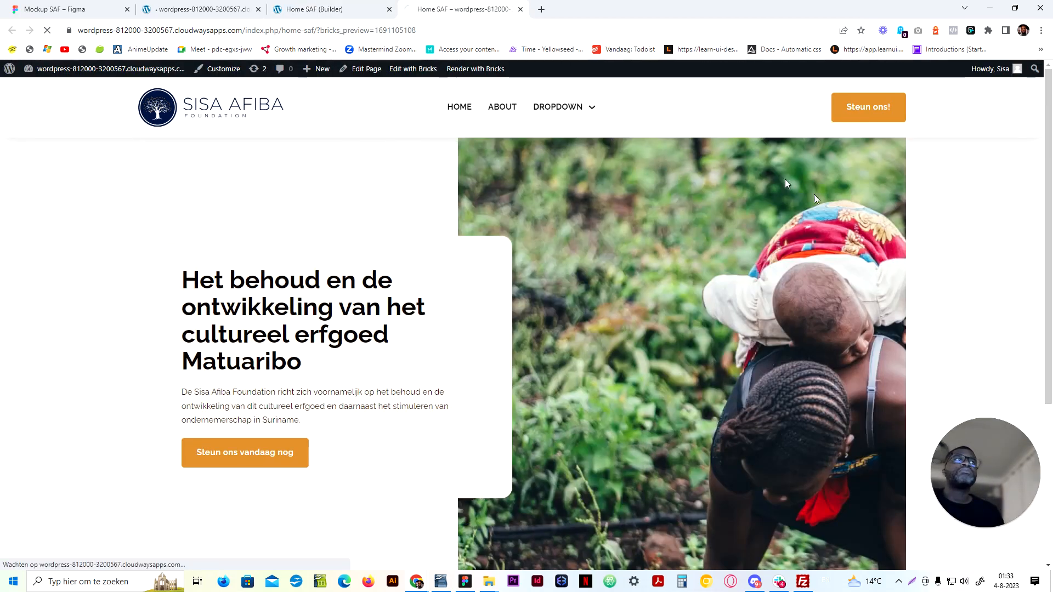
drag(994, 460, 676, 406)
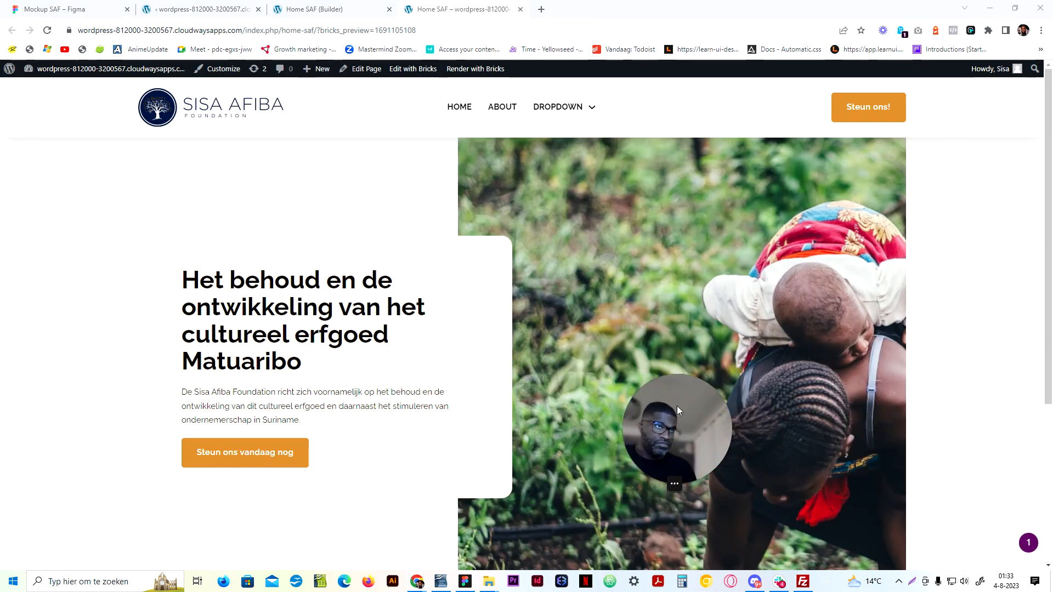
scroll(732, 334, down, 4)
drag(703, 371, 783, 390)
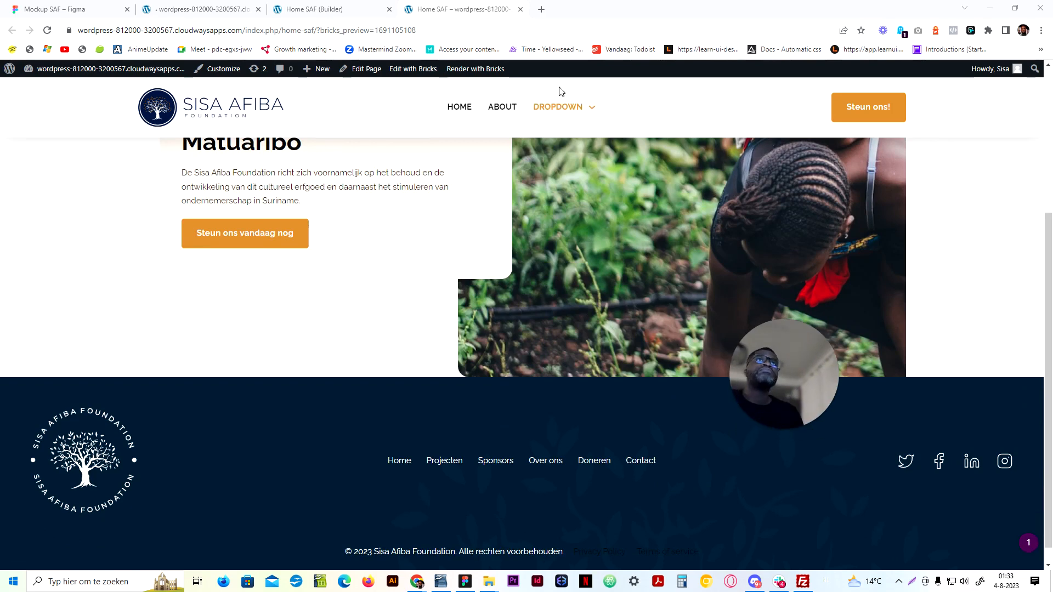
In the Bricks builder, look over the hero on the canvas, collapse the Hero 14 section in the structure and select it
click(349, 7)
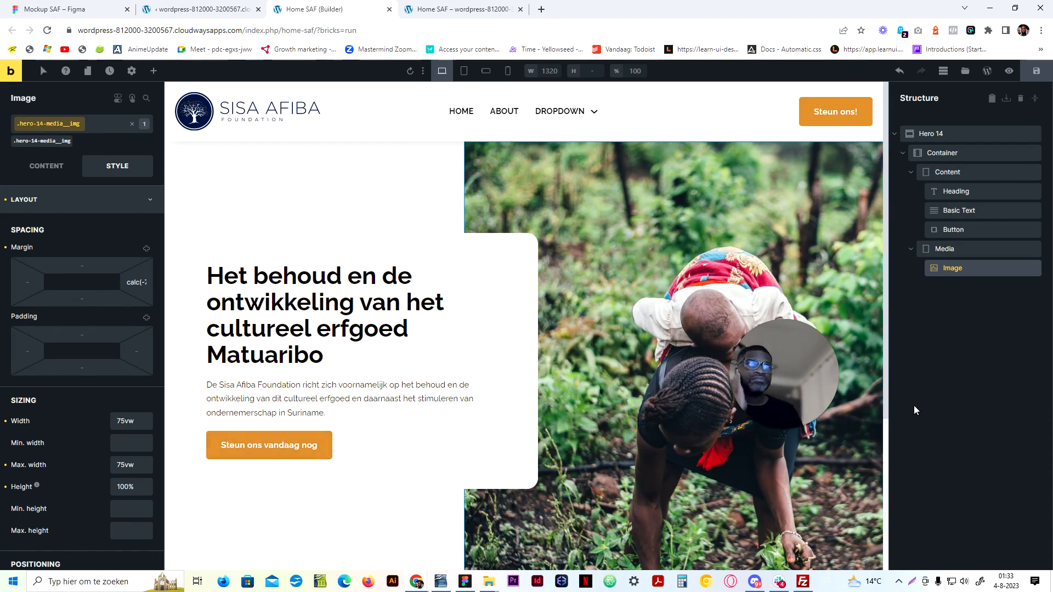
drag(812, 381, 985, 472)
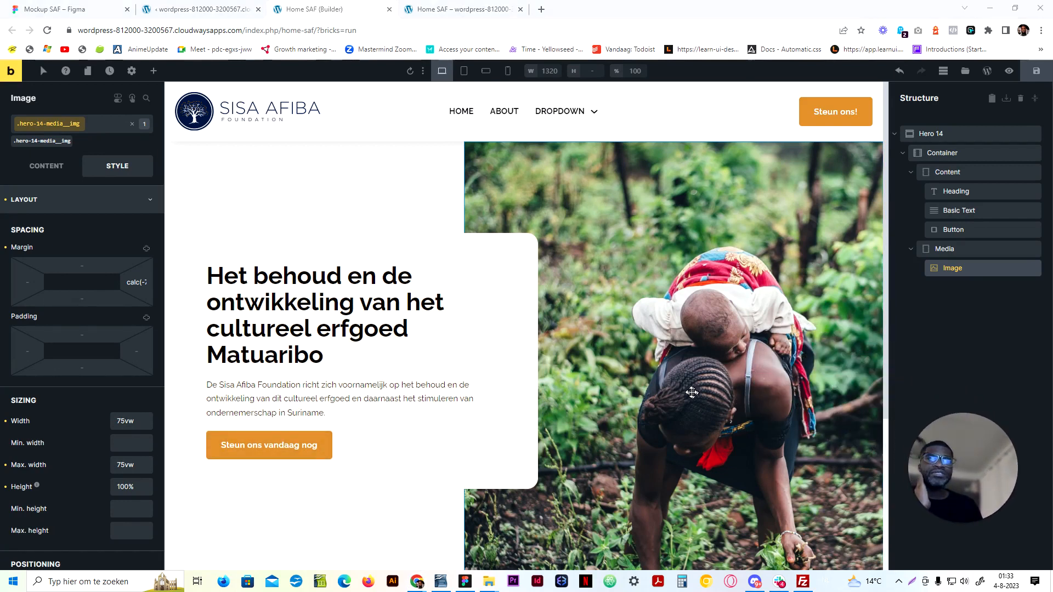
scroll(412, 430, down, 4)
scroll(402, 427, up, 3)
scroll(402, 426, up, 1)
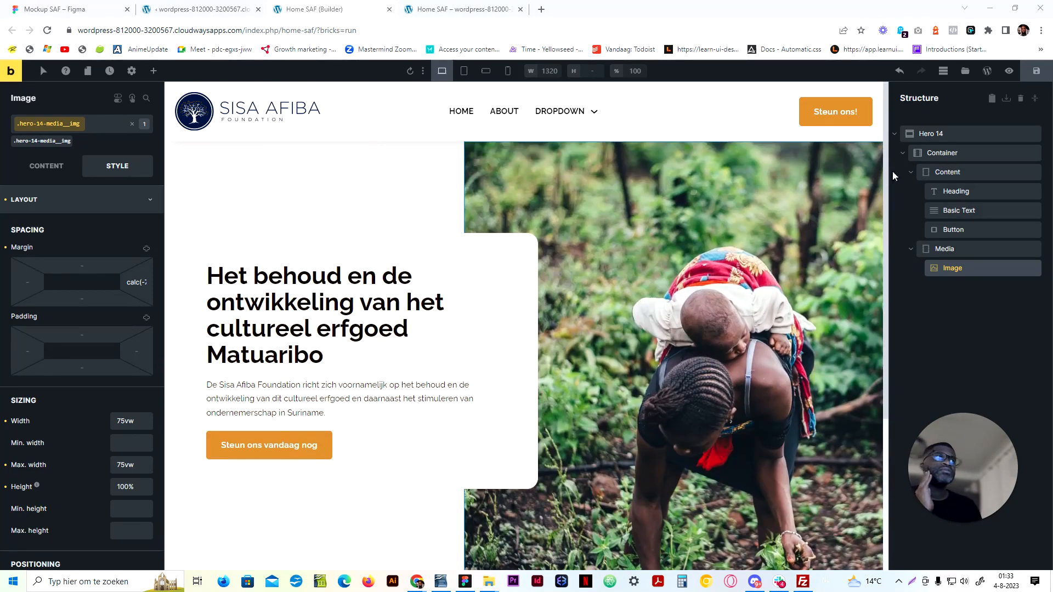
click(931, 133)
click(920, 200)
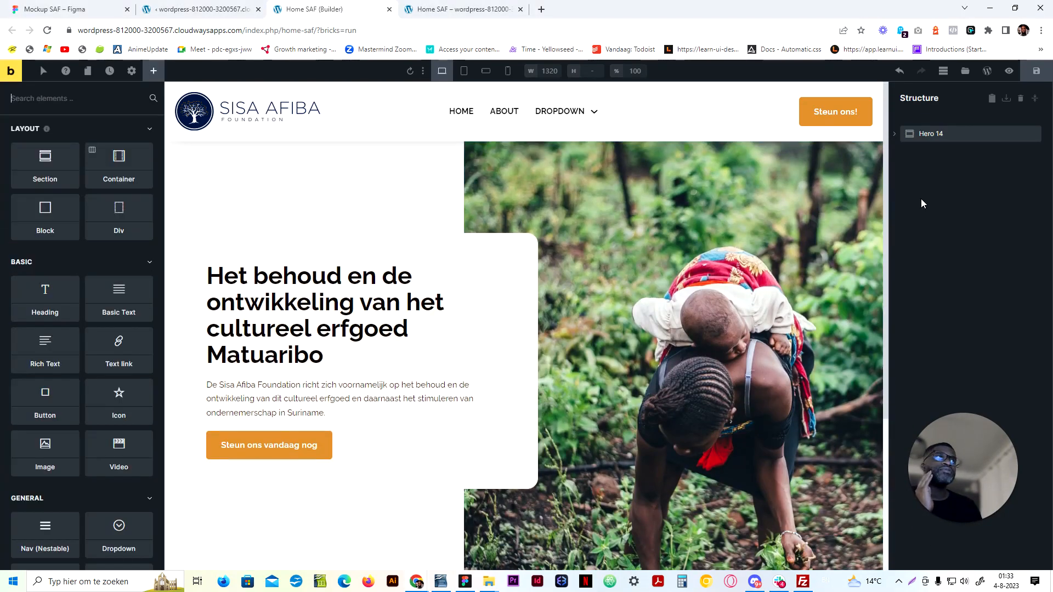
click(949, 140)
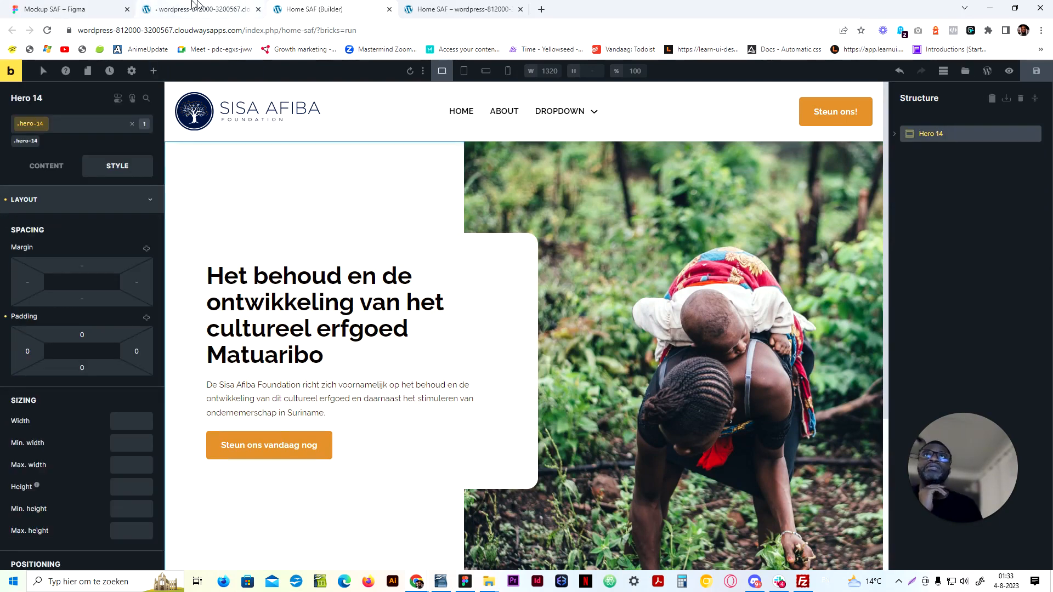
Switch to the Figma mockup, examine the centred headline and image-text rows below the hero, and return to the Bricks builder
click(61, 9)
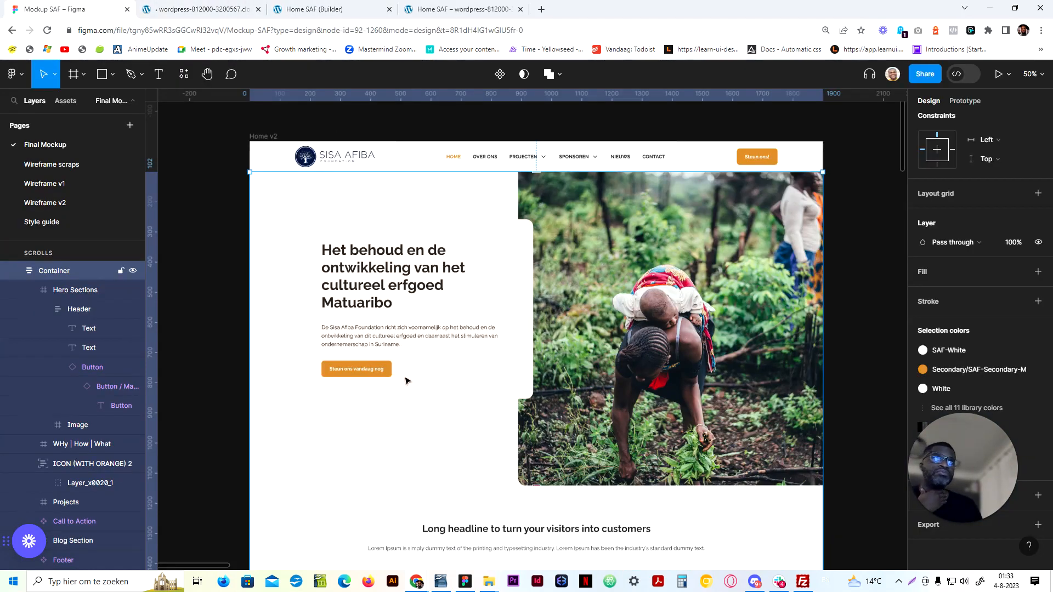
scroll(405, 411, down, 5)
scroll(405, 411, down, 10)
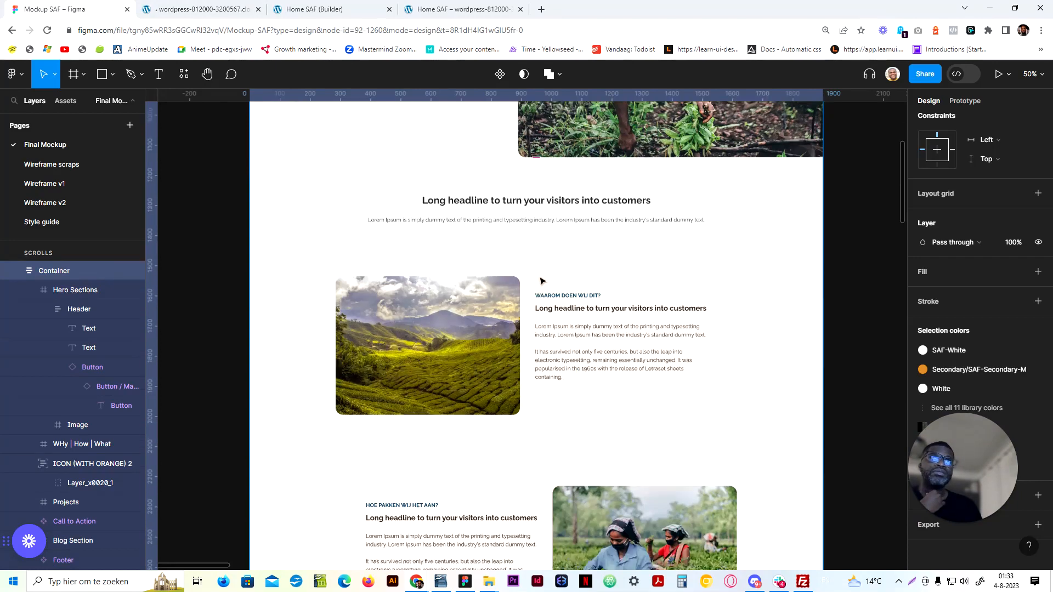
scroll(521, 428, up, 5)
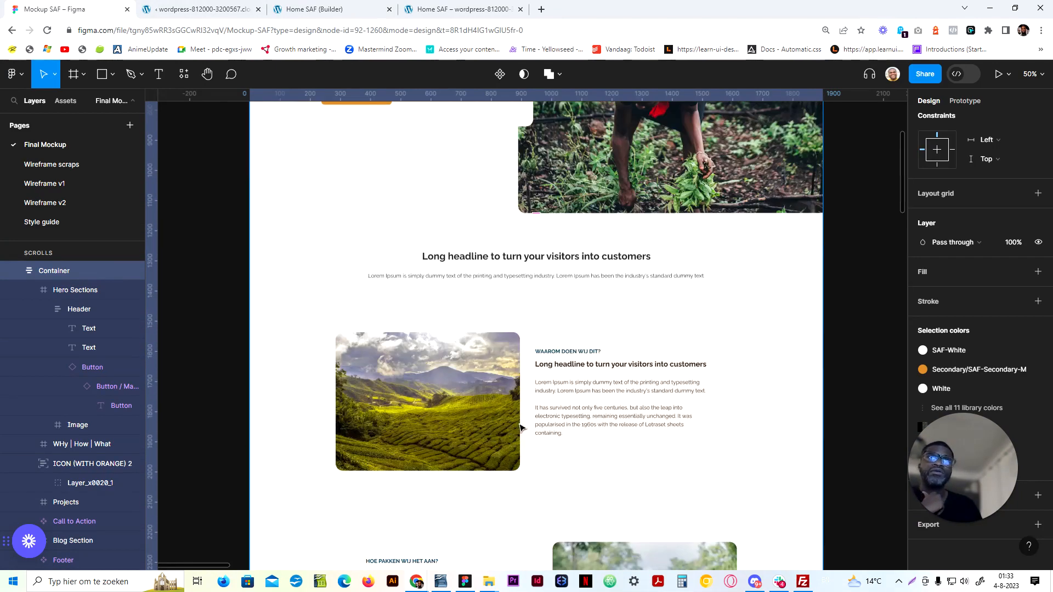
click(203, 8)
click(339, 5)
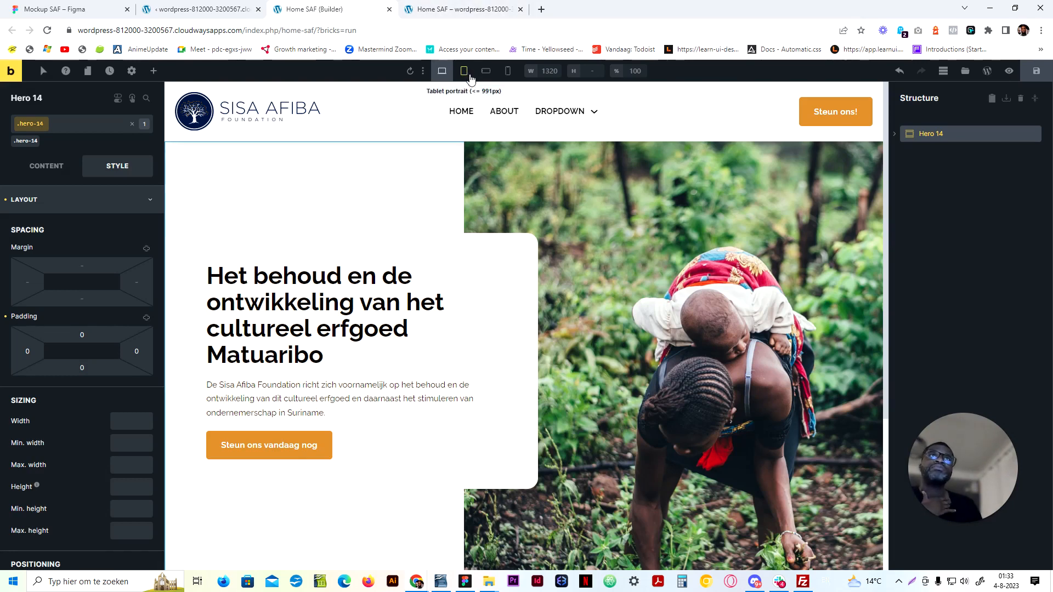
Open the template library and filter the remote templates to the Feature bundle
click(966, 70)
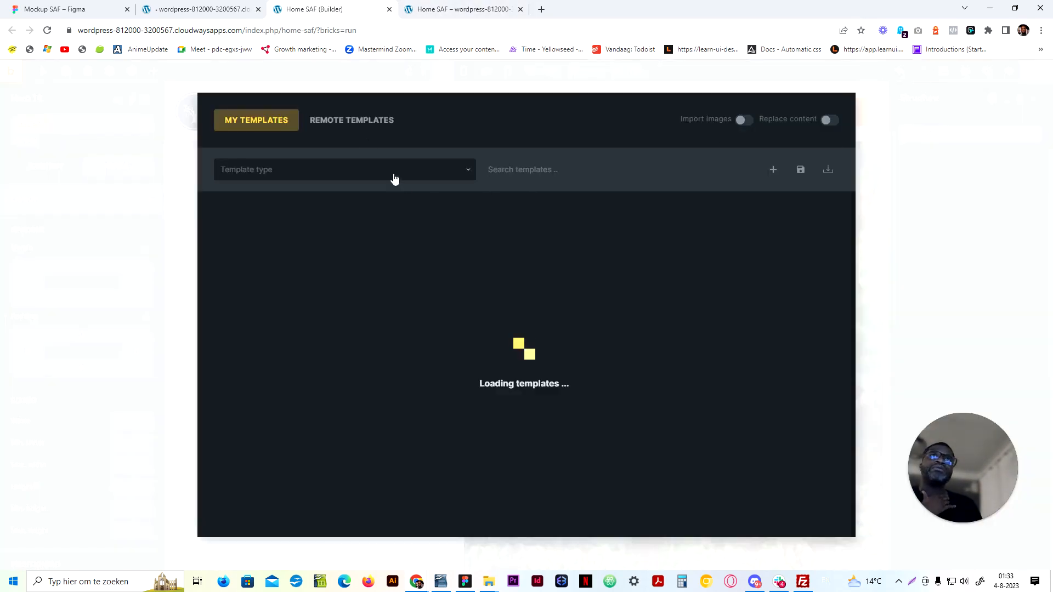
click(360, 124)
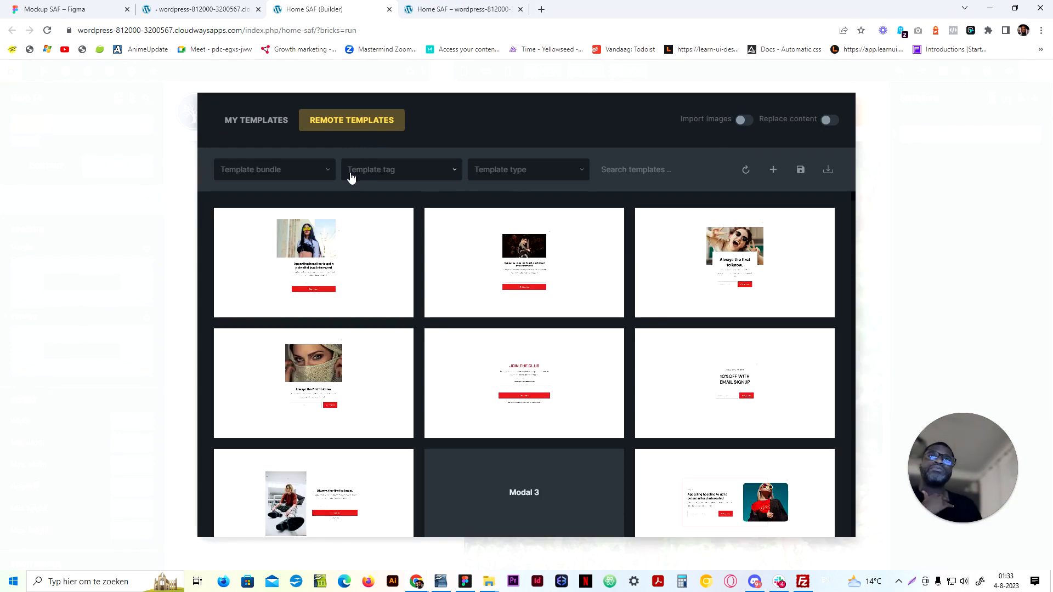
click(317, 174)
scroll(258, 307, down, 3)
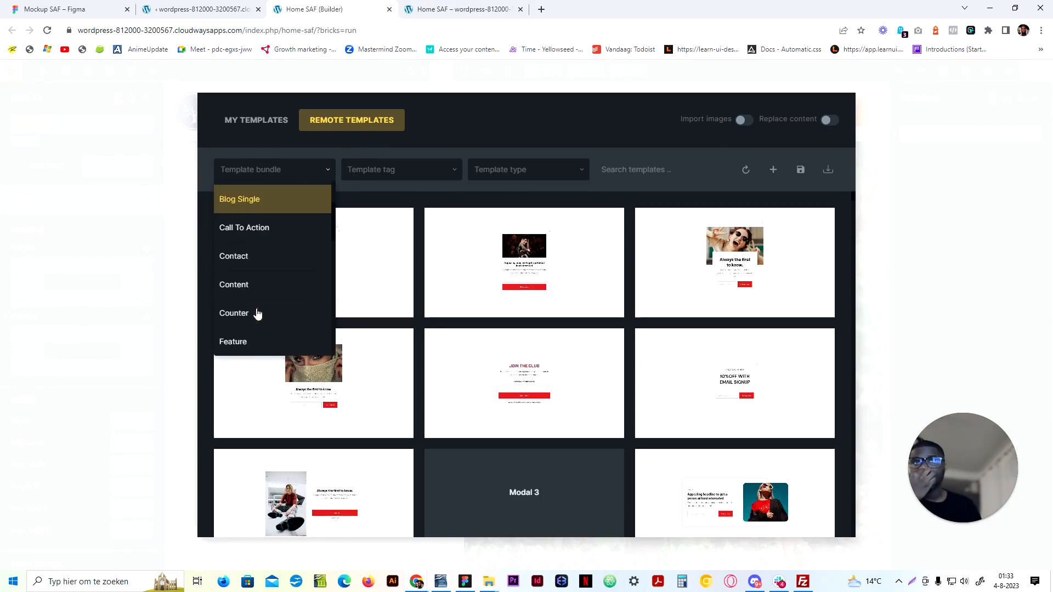
click(264, 234)
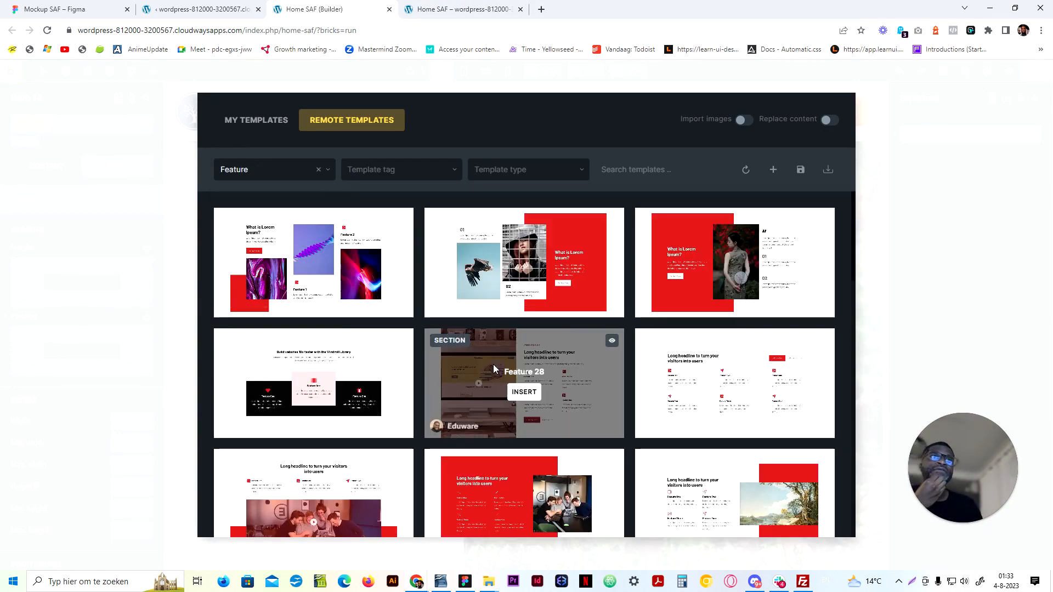
Find the Feature 10 section with alternating image-text rows and insert it with image import enabled
scroll(504, 391, down, 1)
scroll(505, 391, down, 8)
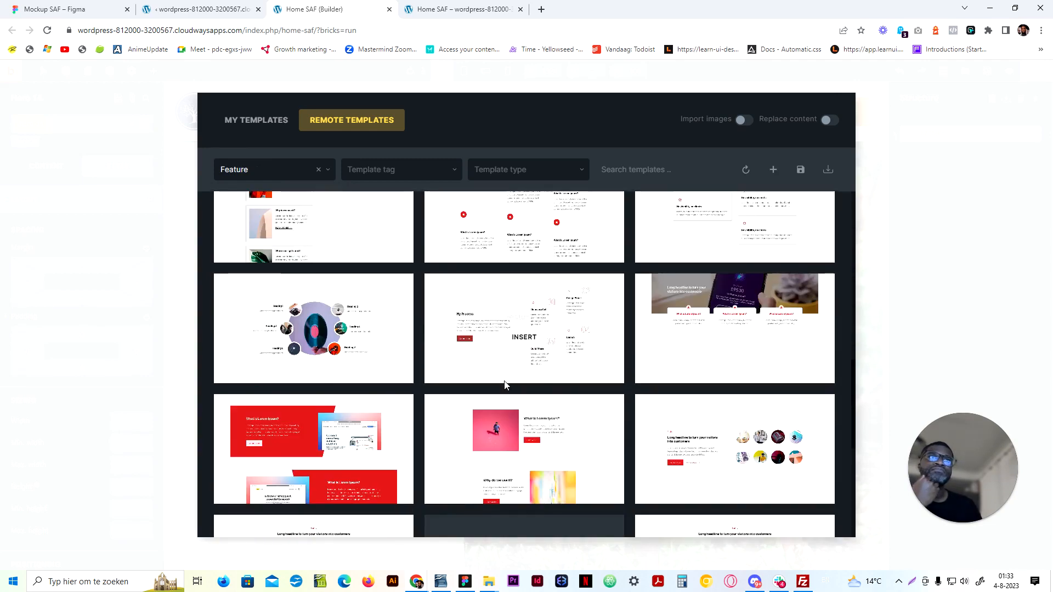
mouse_move(485, 355)
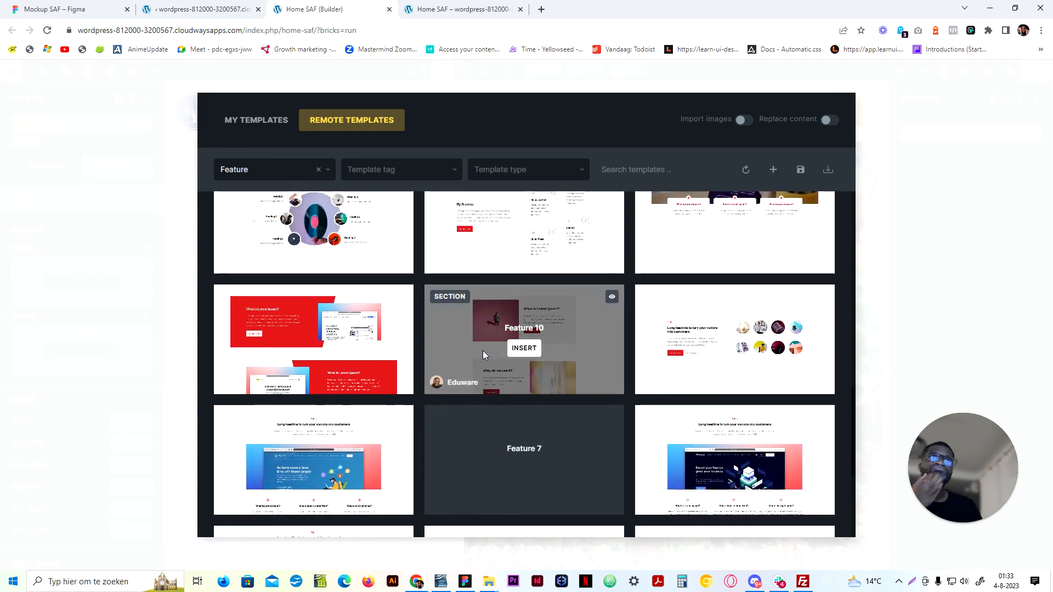
scroll(442, 354, down, 4)
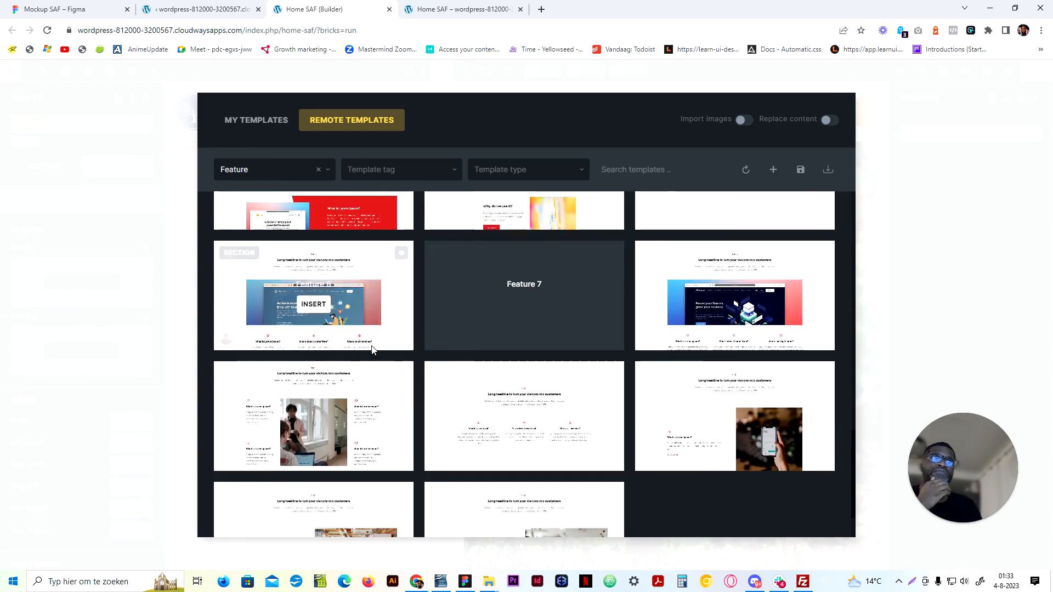
scroll(491, 351, up, 7)
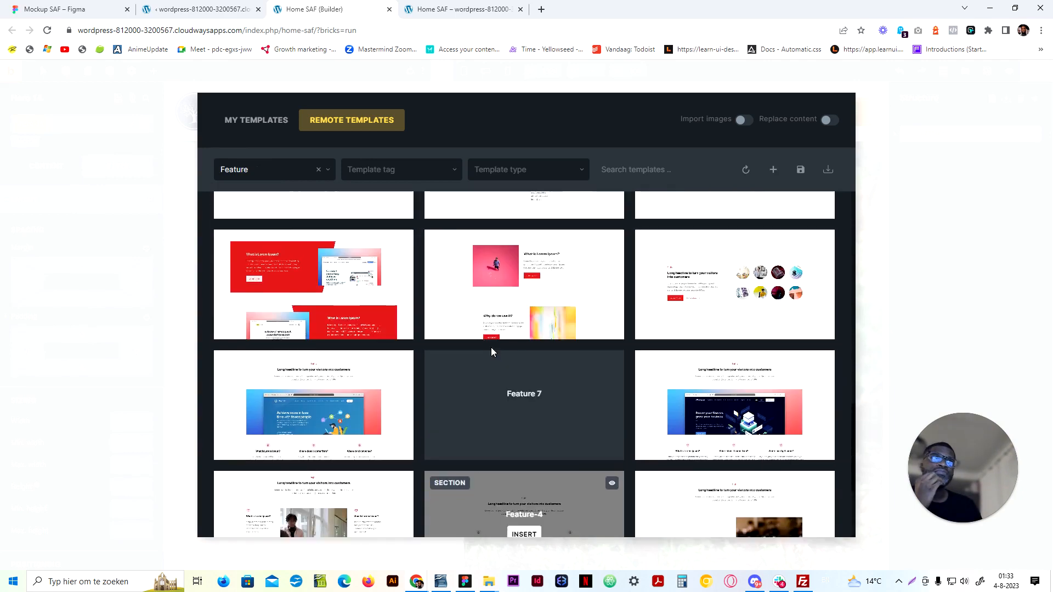
scroll(552, 355, up, 4)
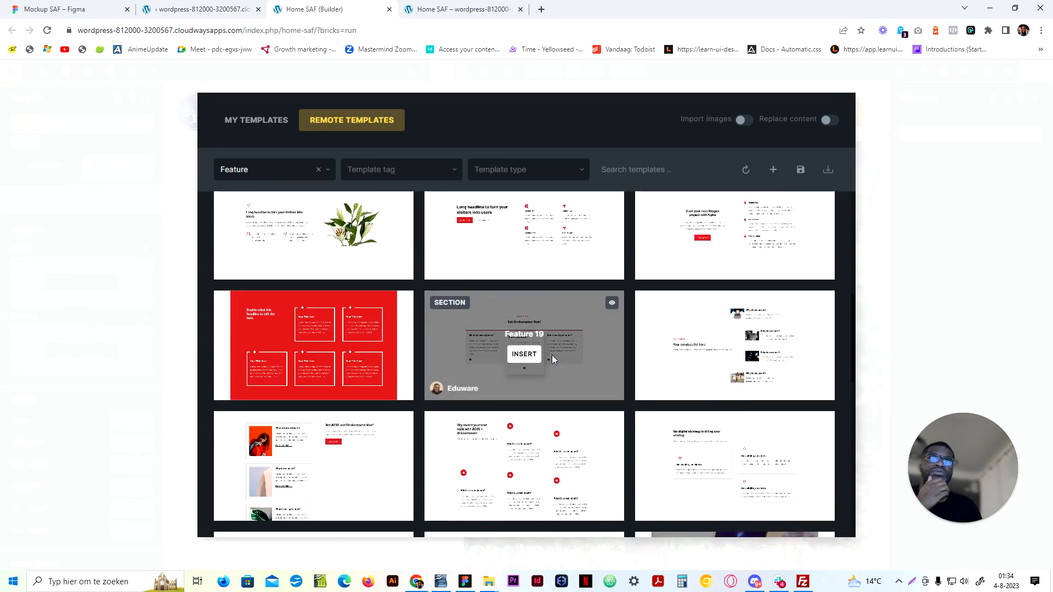
scroll(553, 354, up, 5)
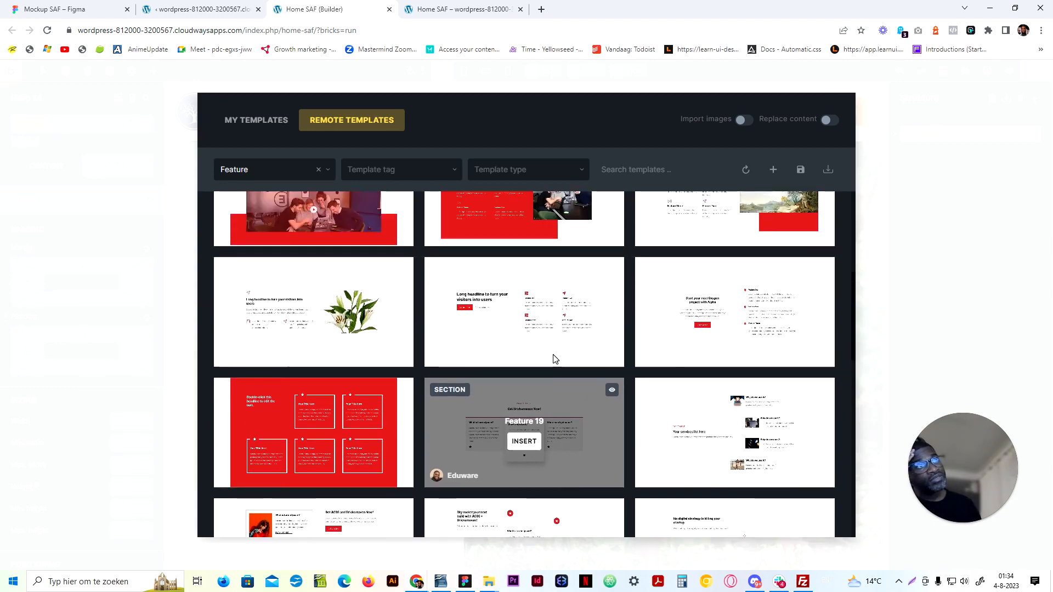
scroll(554, 357, up, 2)
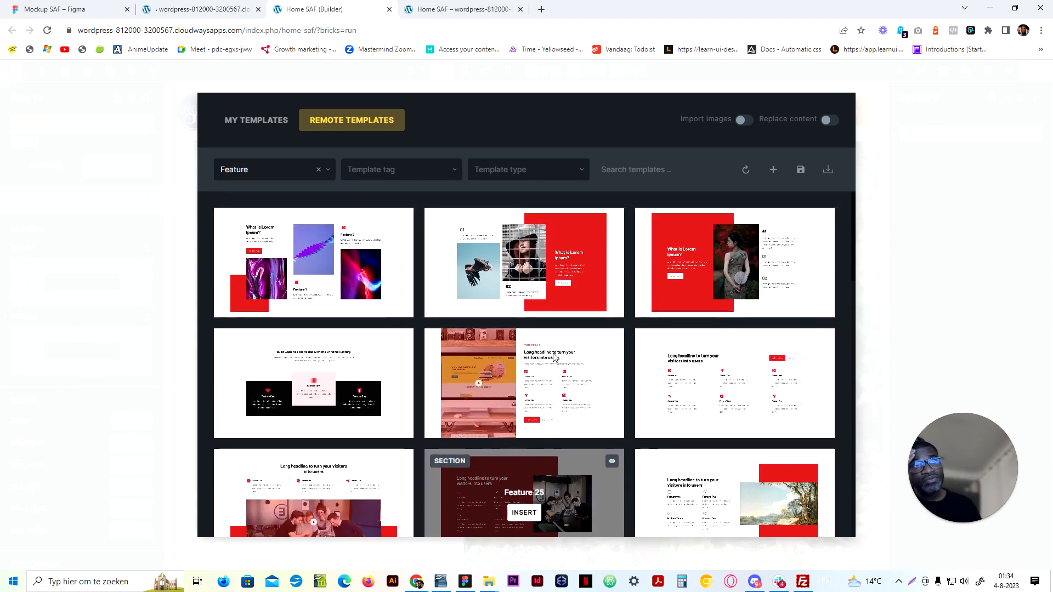
scroll(554, 357, down, 10)
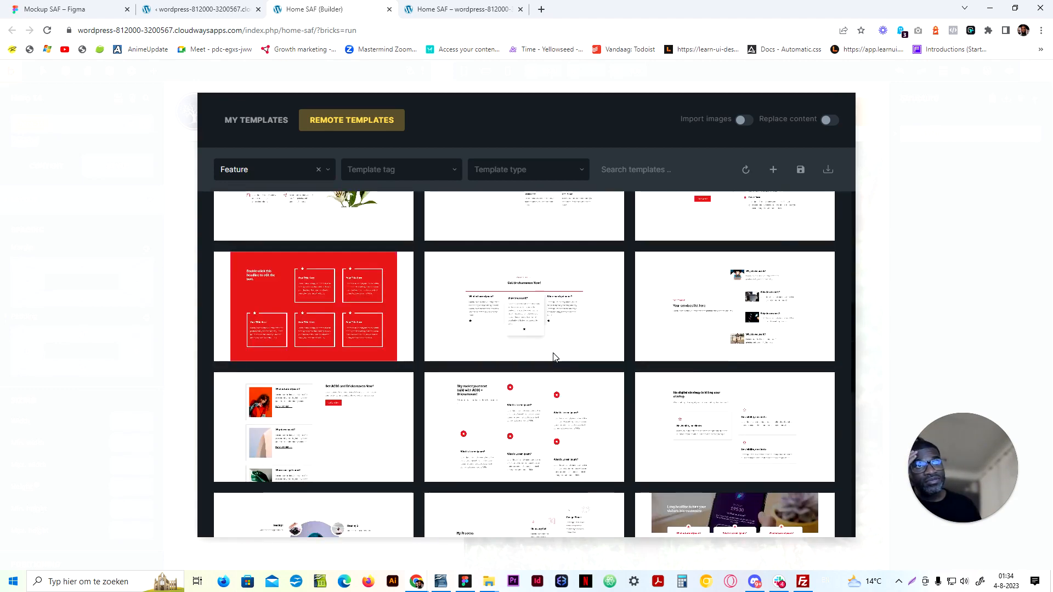
scroll(554, 357, down, 2)
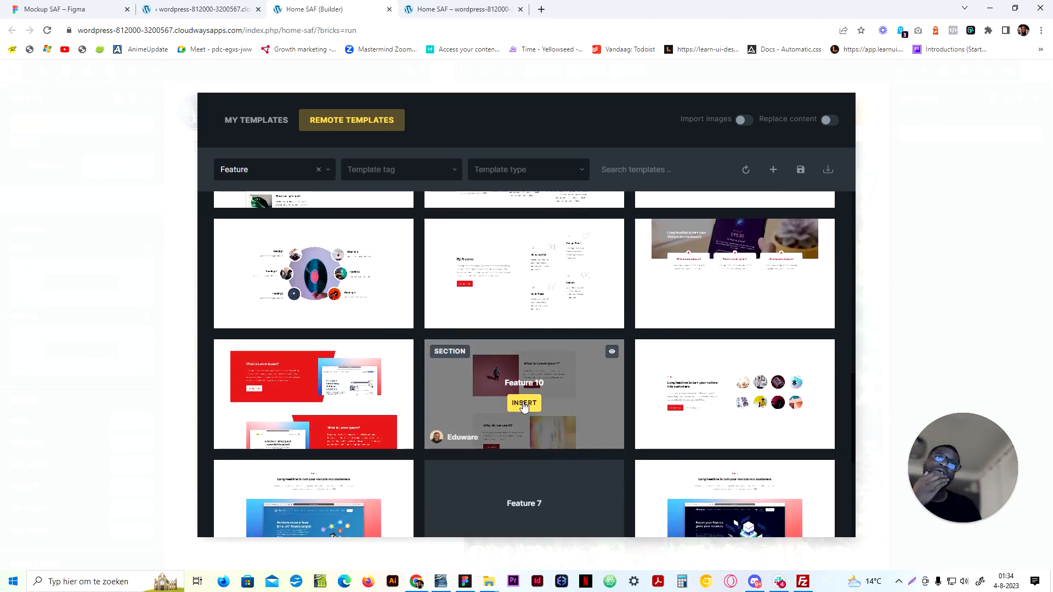
click(744, 119)
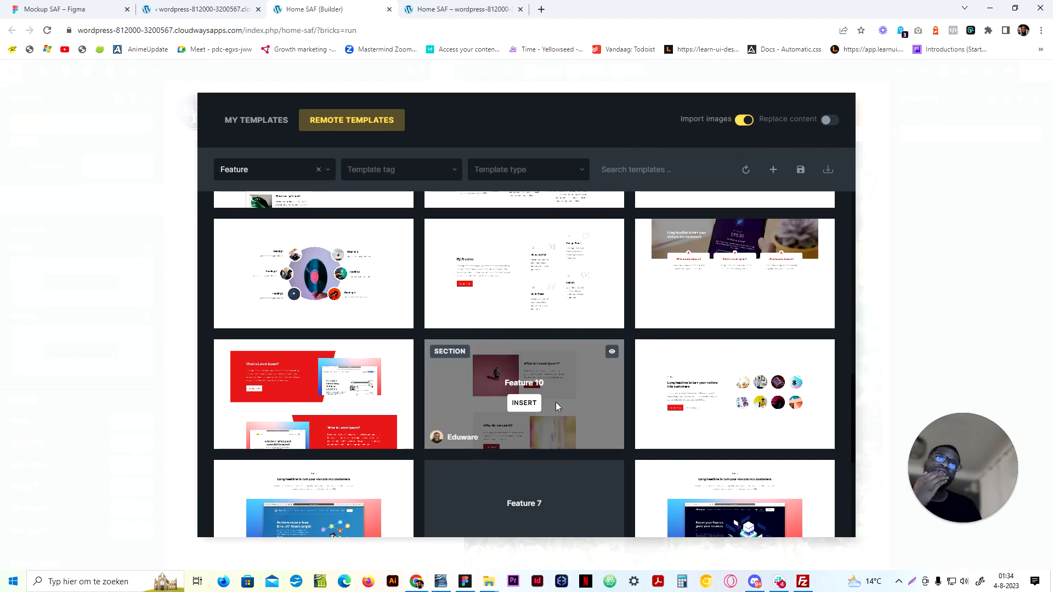
click(539, 405)
click(565, 240)
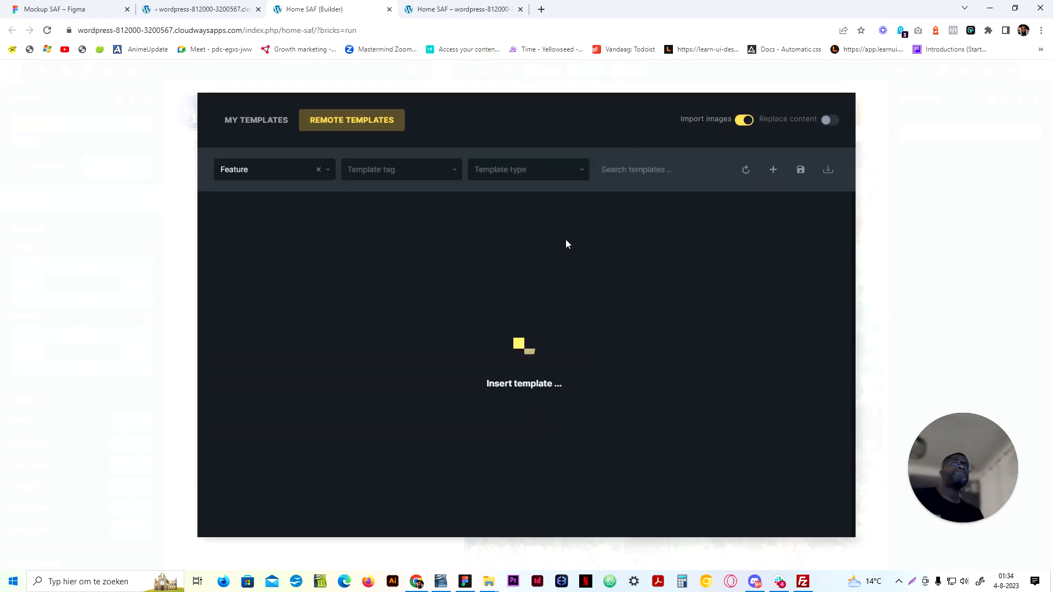
Compare the inserted Feature 10 section in the Bricks builder with the headline and image-text rows in the Figma mockup
click(209, 6)
click(60, 7)
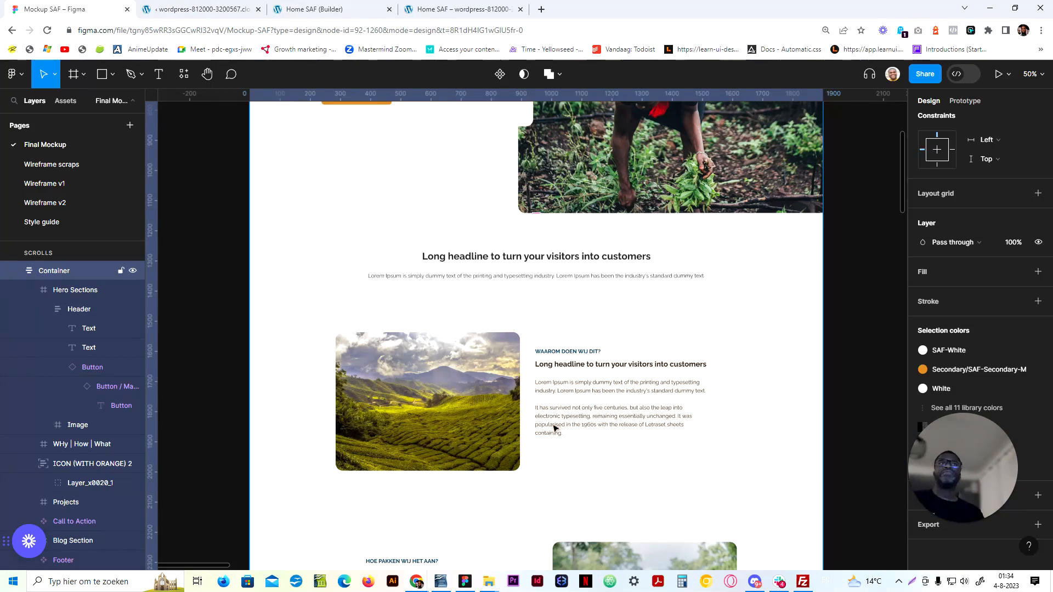
click(323, 9)
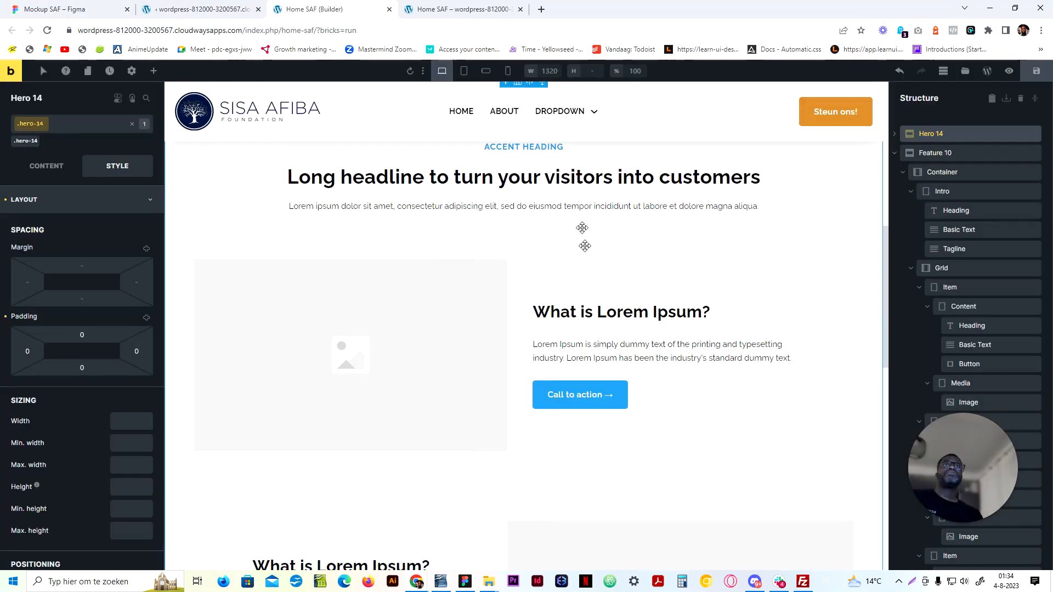
scroll(487, 382, down, 10)
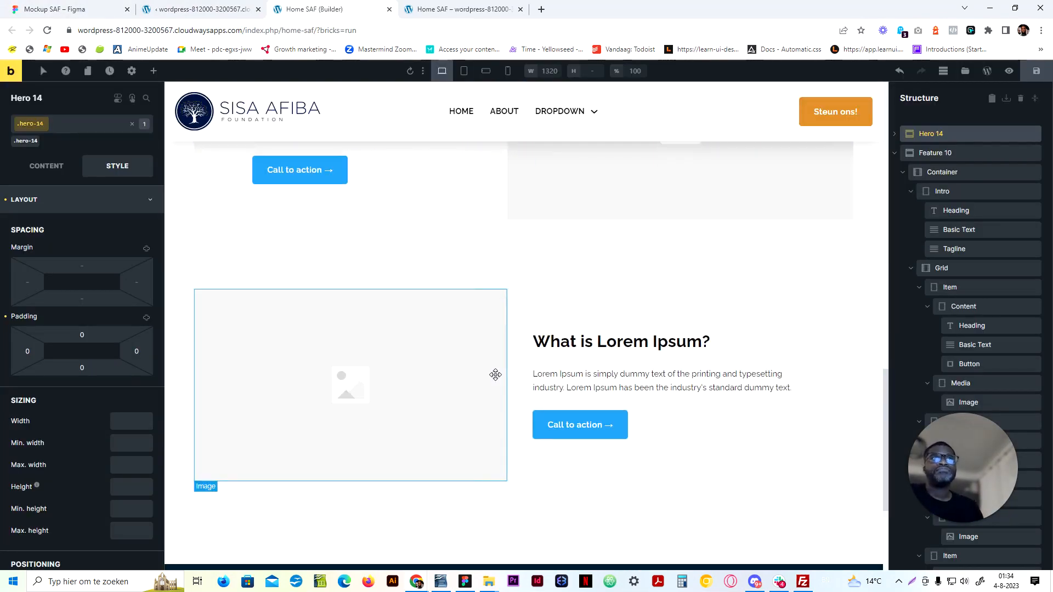
scroll(489, 383, up, 10)
scroll(490, 383, down, 5)
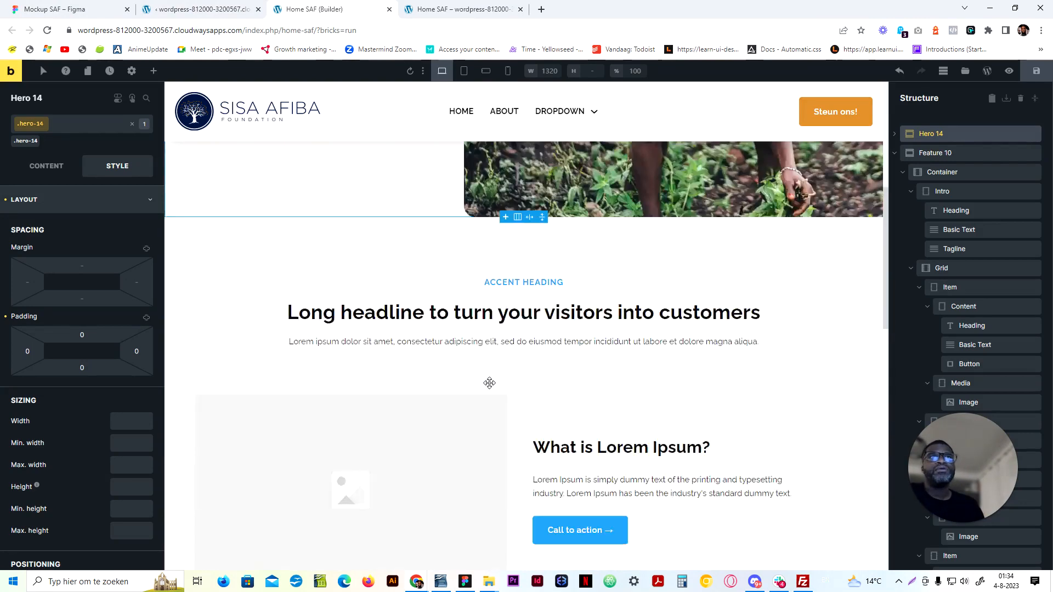
click(99, 9)
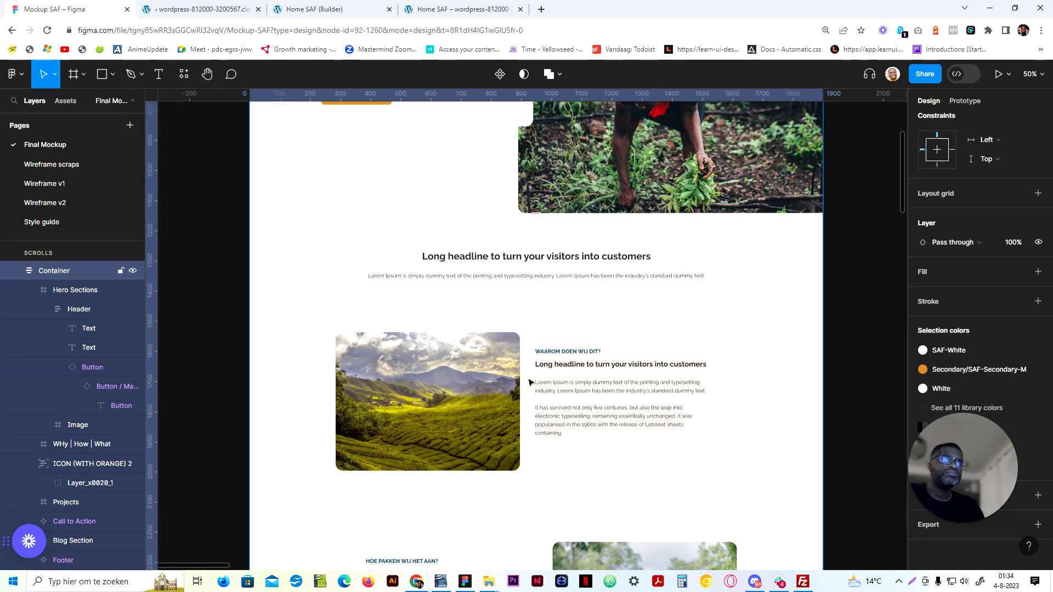
click(218, 9)
click(313, 7)
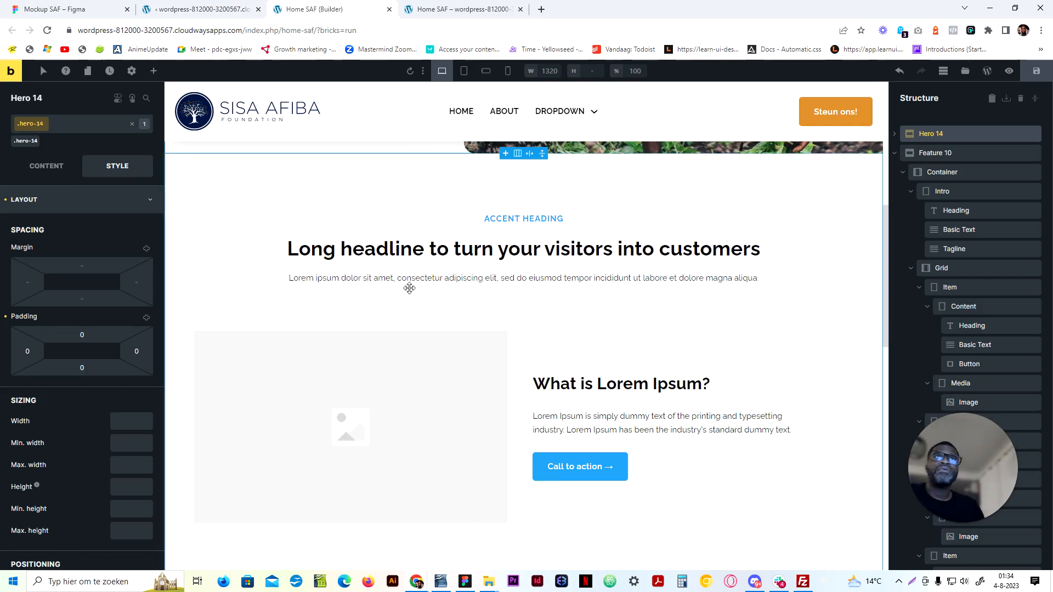
scroll(476, 406, up, 1)
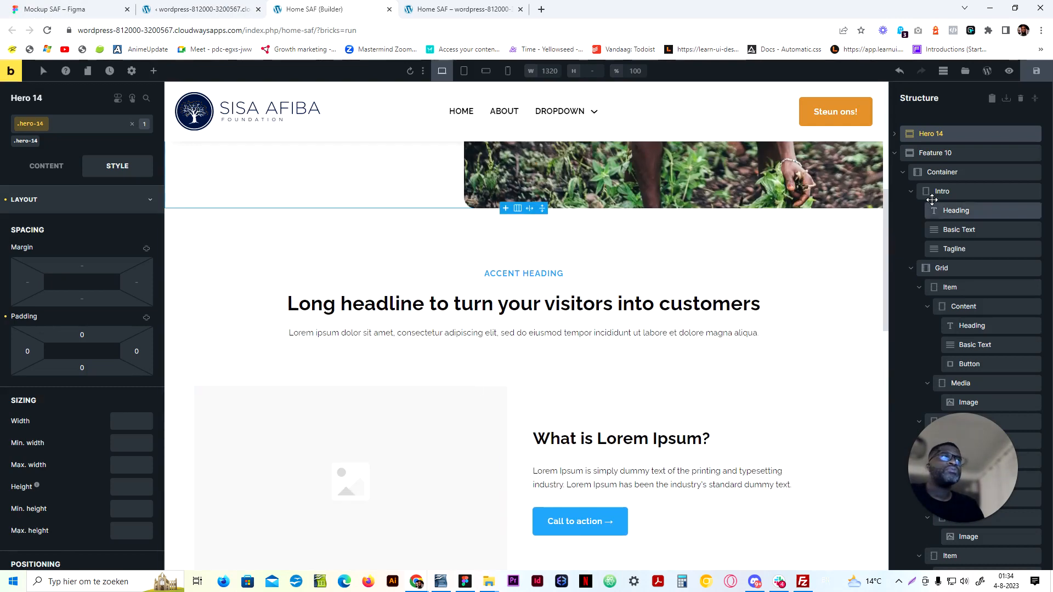
Open the template library, examine the project cards section in the Figma mockup, and return to the Bricks builder
click(965, 71)
click(54, 7)
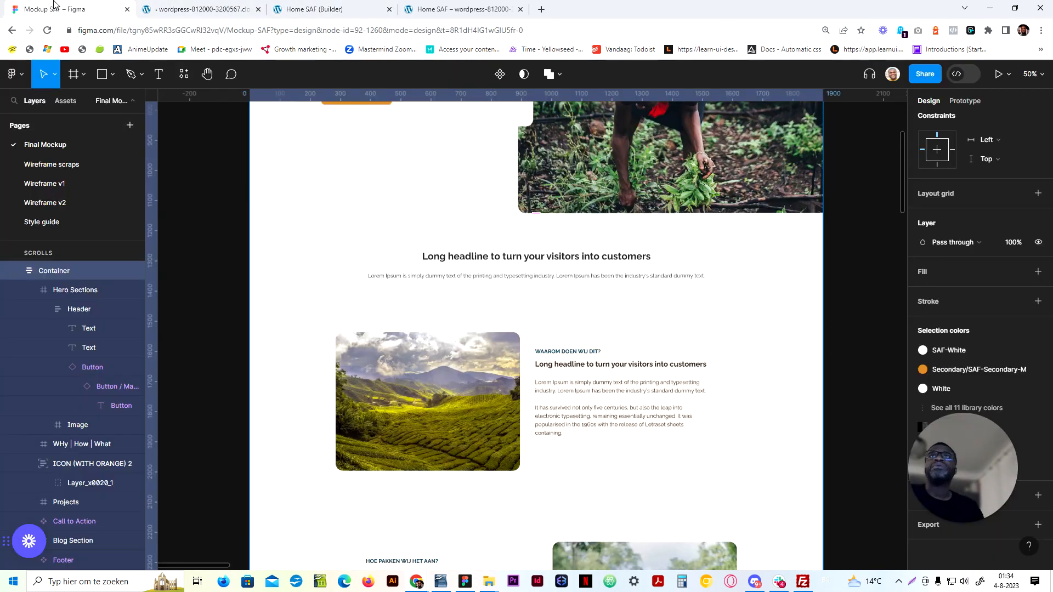
scroll(418, 455, down, 12)
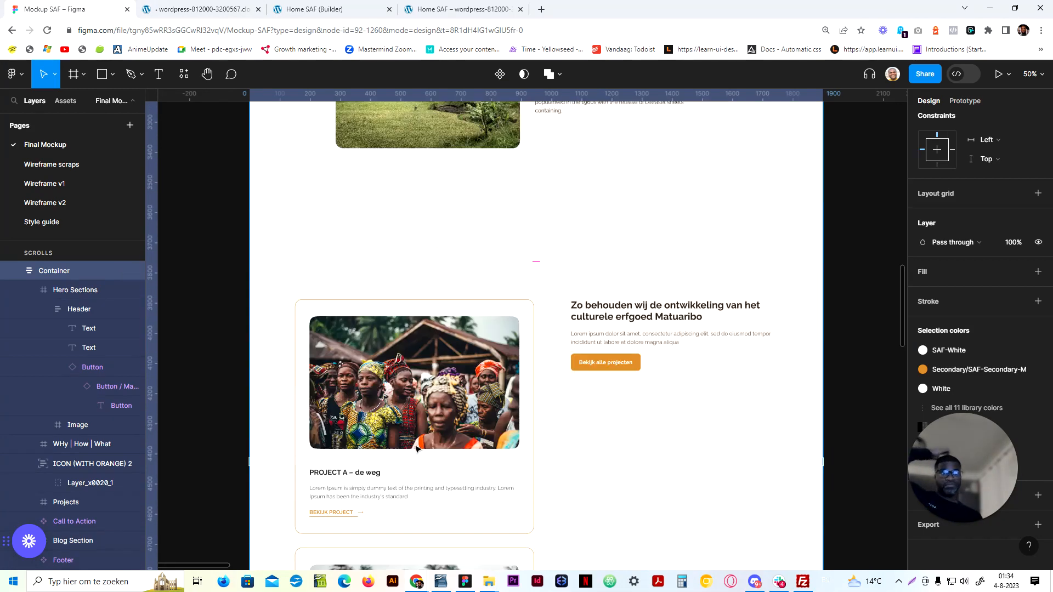
scroll(417, 449, down, 4)
click(314, 9)
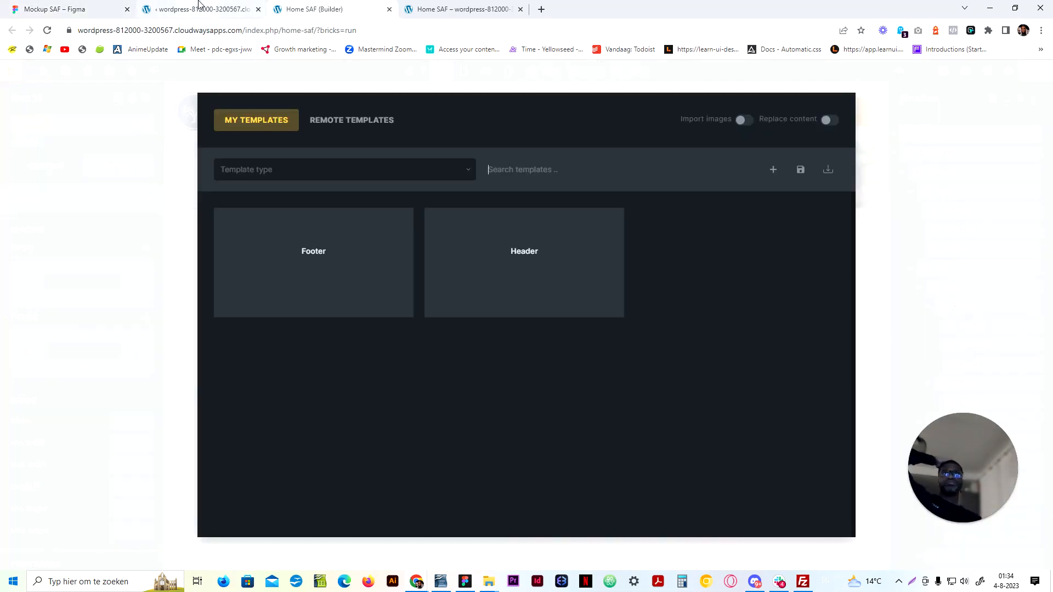
Show the remote templates and limit them to the Feature bundle
click(338, 120)
click(313, 171)
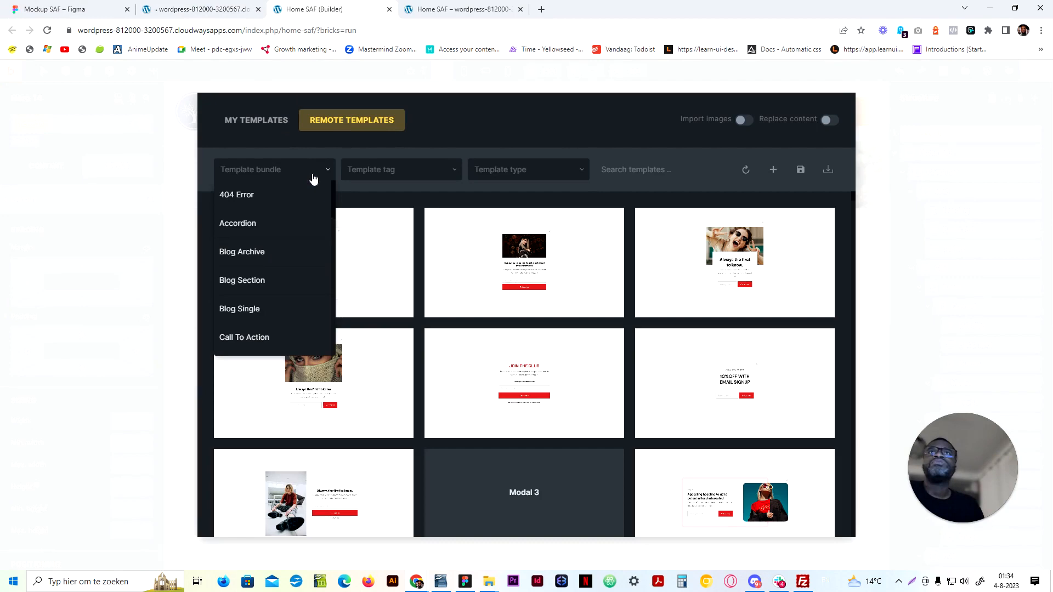
scroll(266, 294, down, 3)
click(258, 288)
Find the Feature 17 section with stacked cards beside a headline, insert it with image import enabled, and check it on the canvas
scroll(499, 370, down, 8)
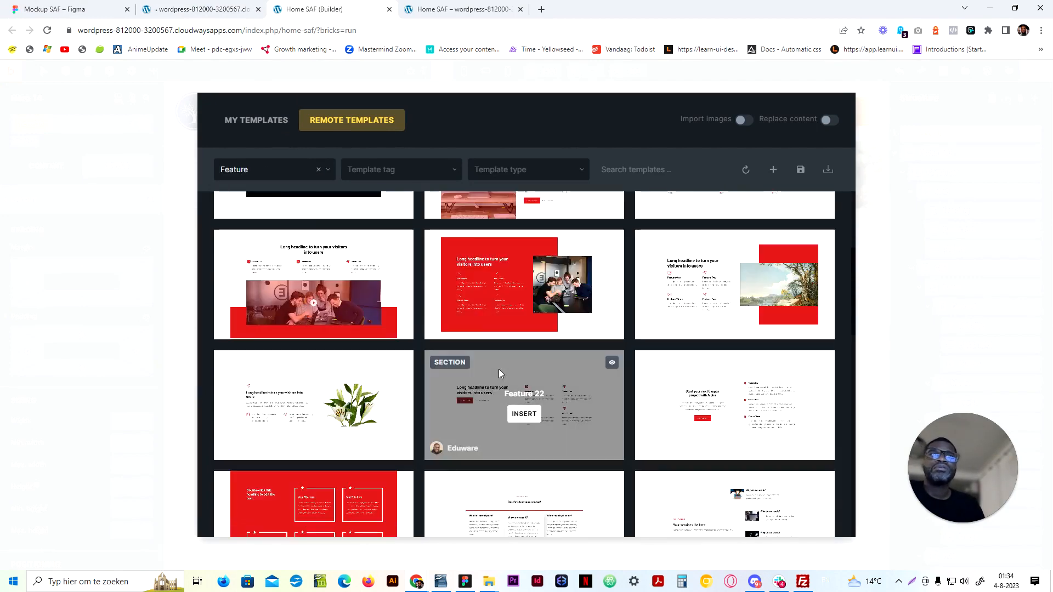
scroll(489, 324, down, 4)
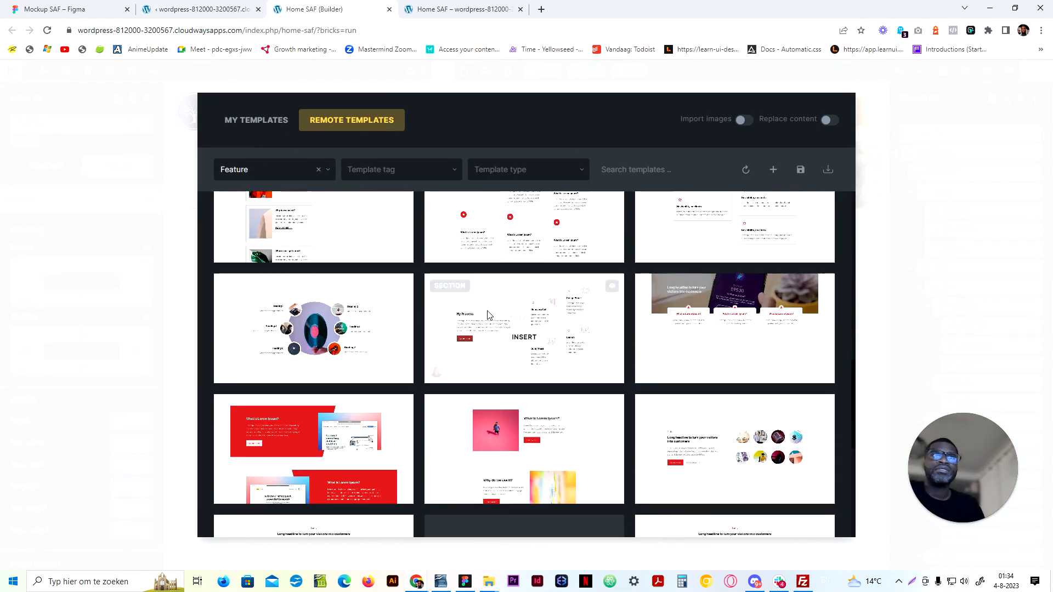
scroll(487, 308, down, 3)
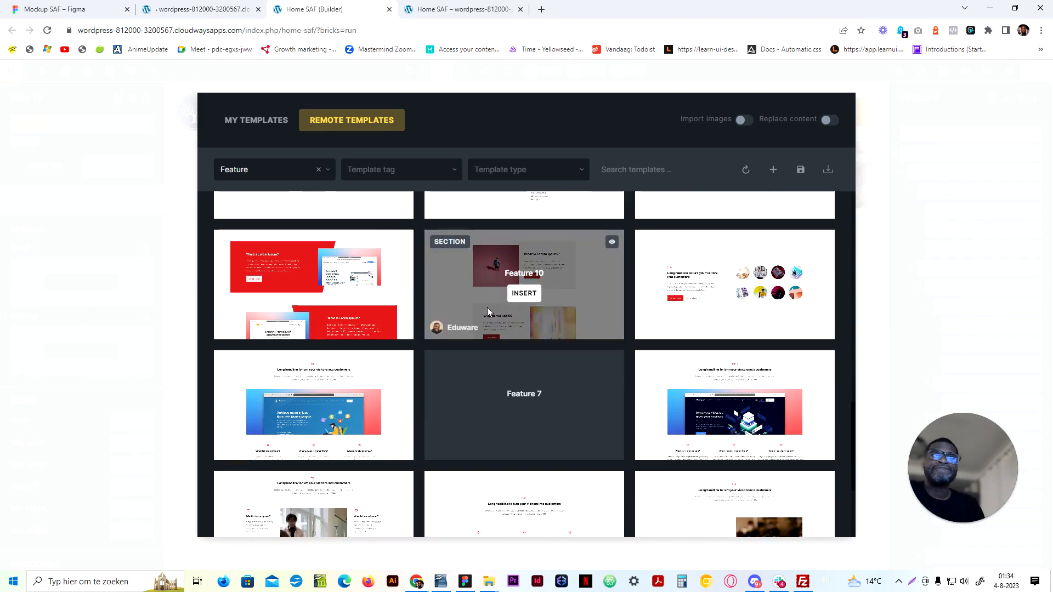
scroll(487, 310, down, 3)
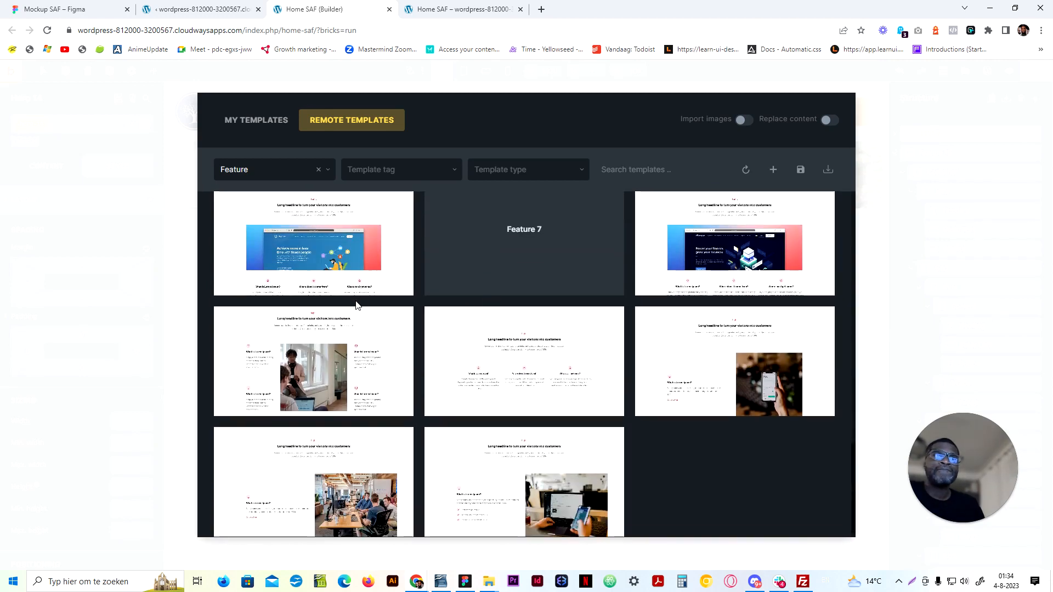
scroll(357, 305, up, 3)
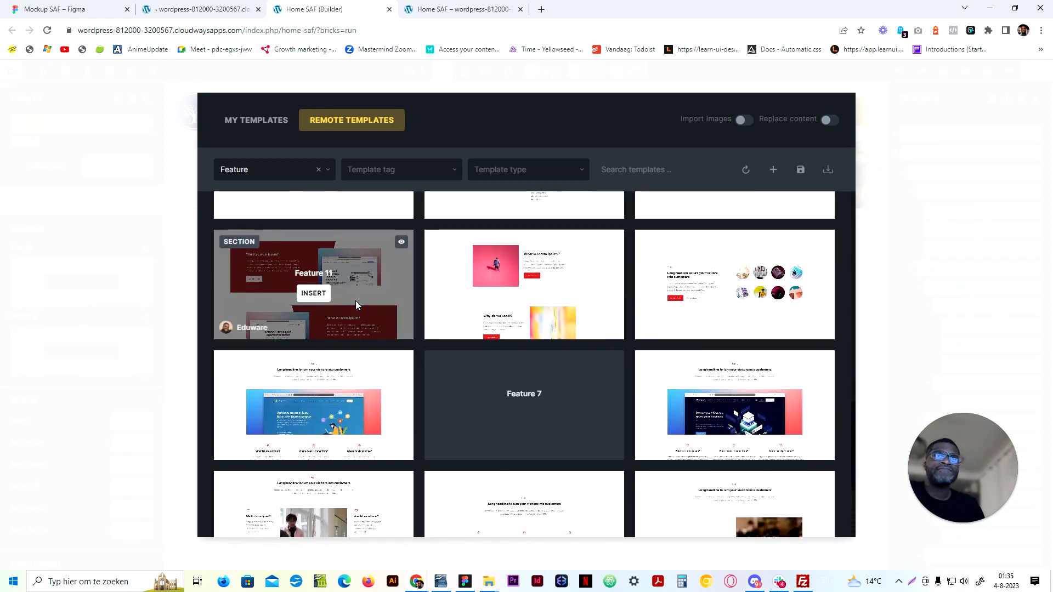
scroll(356, 329, up, 7)
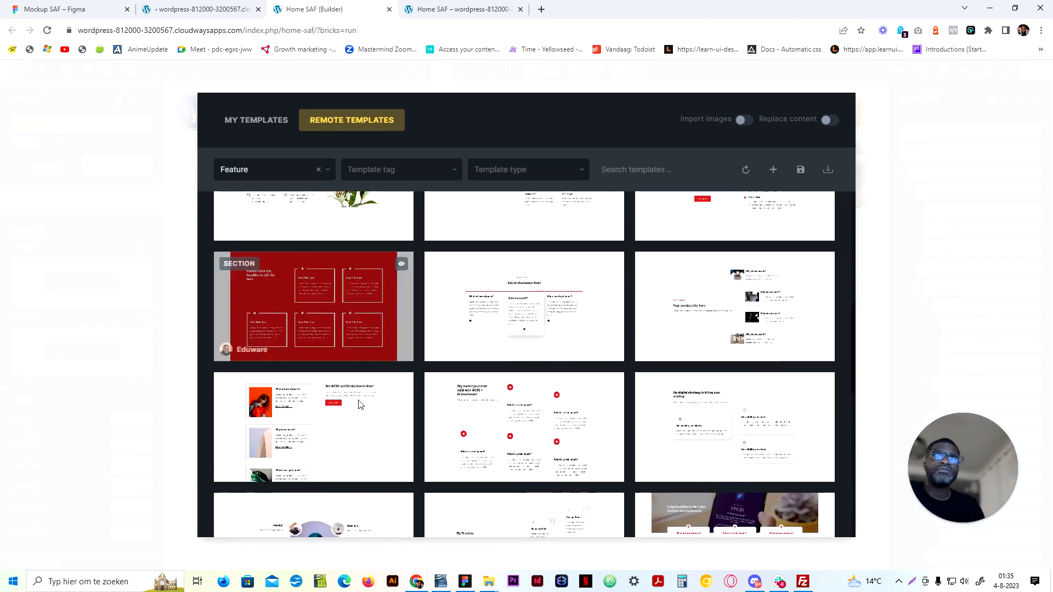
click(744, 120)
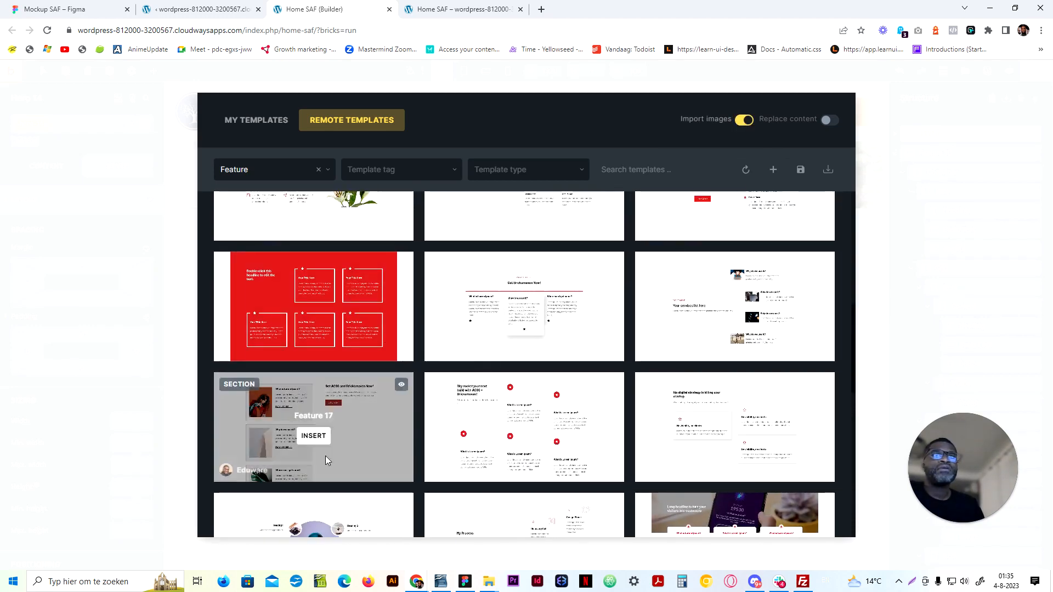
click(314, 437)
click(556, 238)
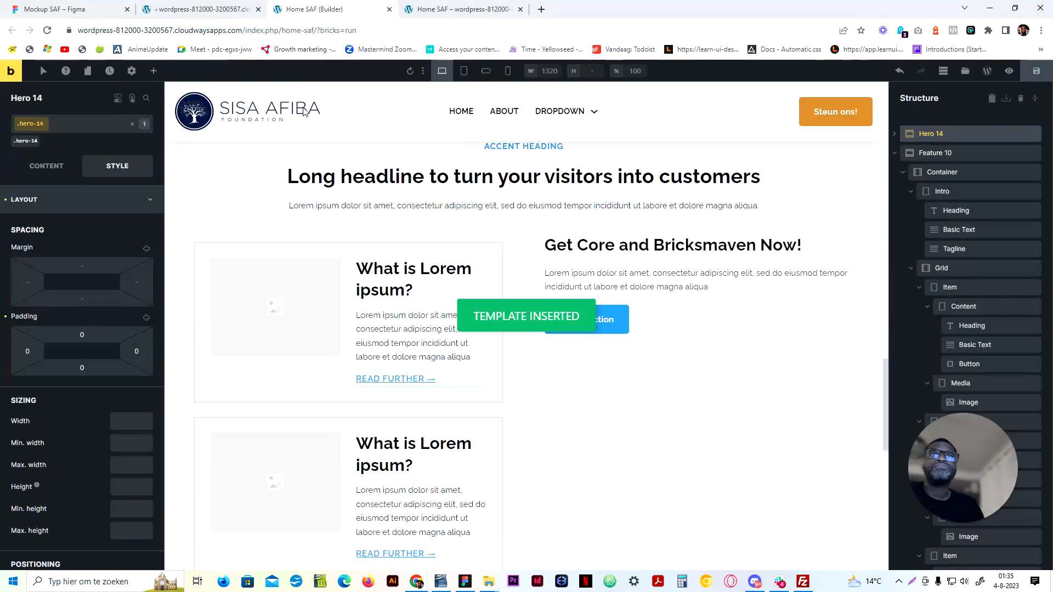
scroll(593, 361, down, 2)
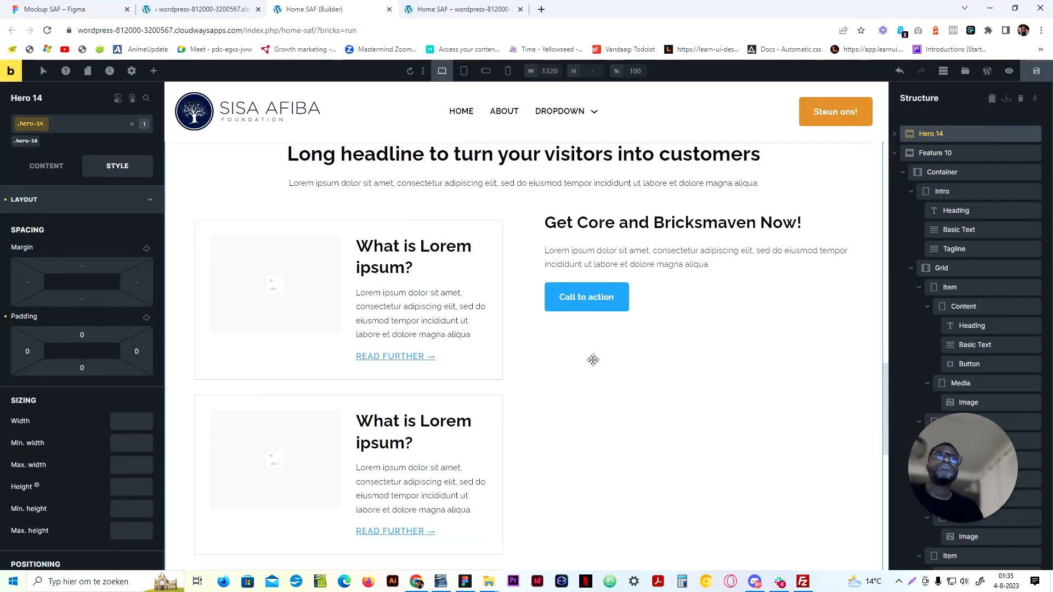
Compare the inserted Feature 17 section with the project cards section in the Figma mockup and return to the Bricks builder
scroll(571, 296, up, 3)
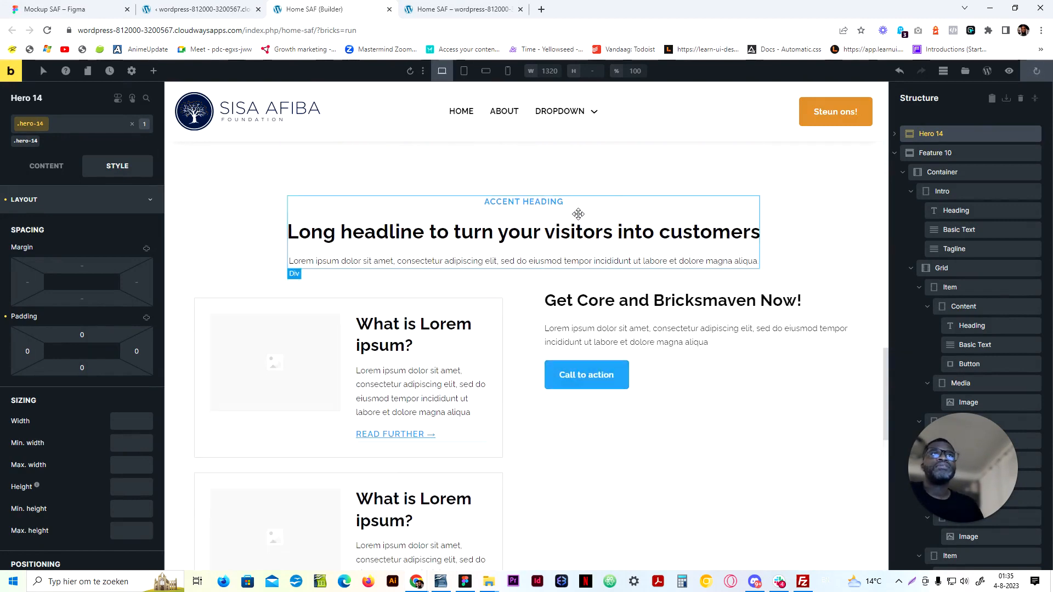
scroll(579, 241, down, 4)
scroll(576, 270, up, 6)
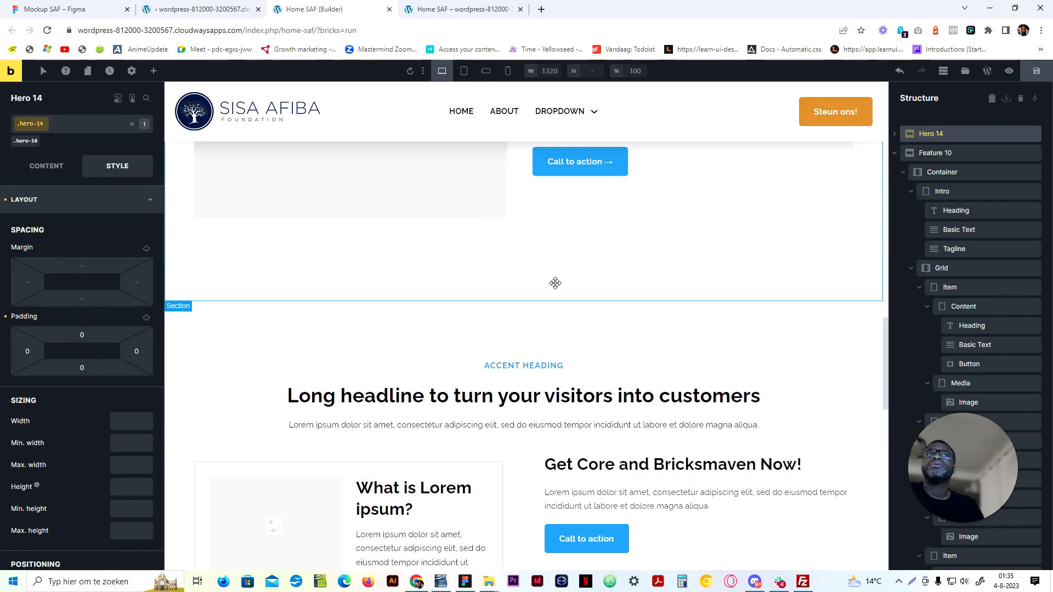
click(215, 9)
click(464, 9)
click(60, 9)
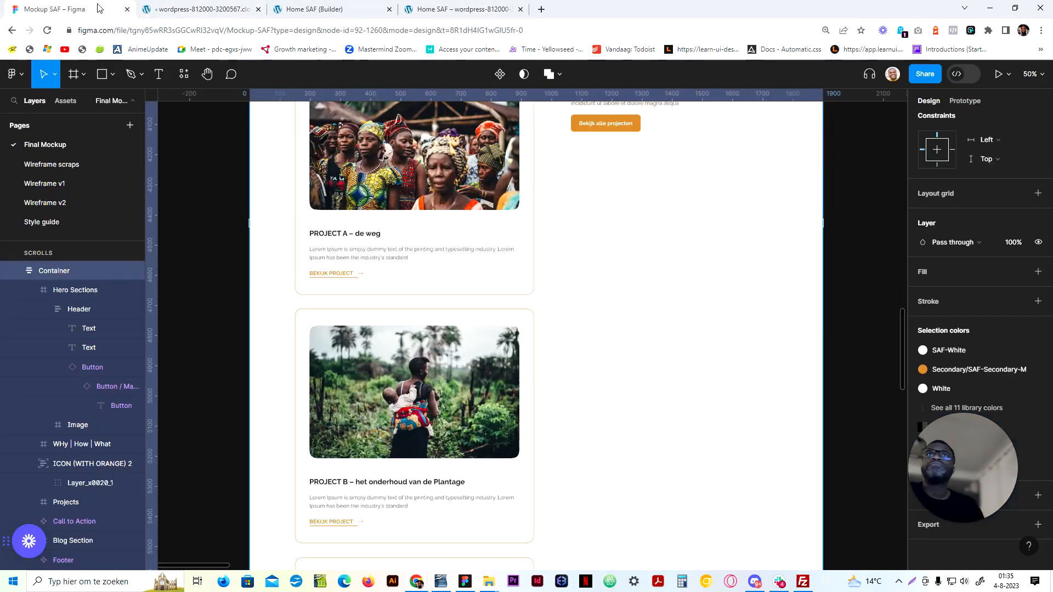
scroll(411, 408, down, 1)
scroll(410, 407, up, 5)
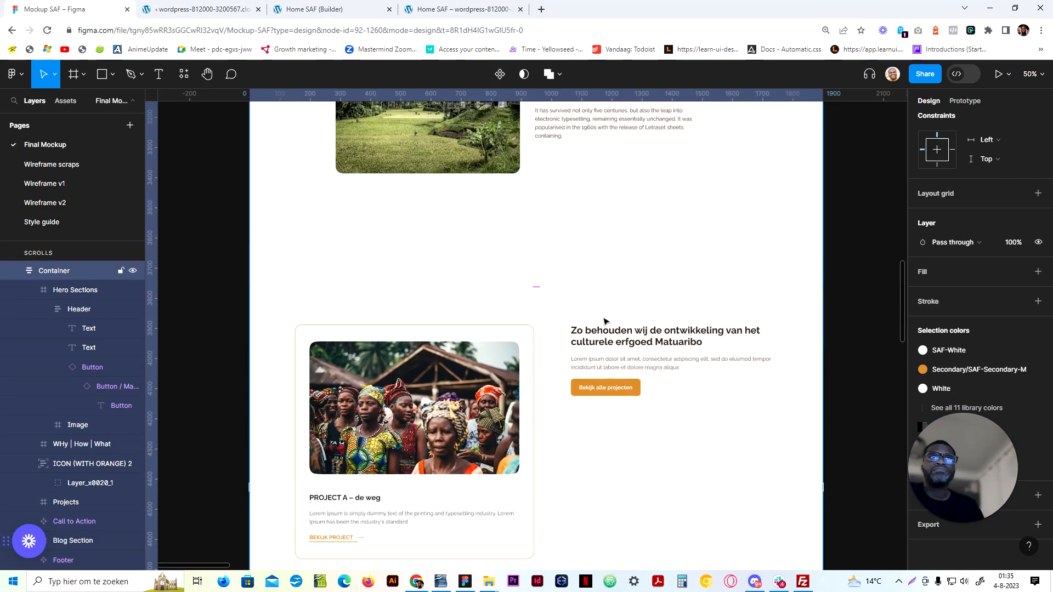
click(371, 5)
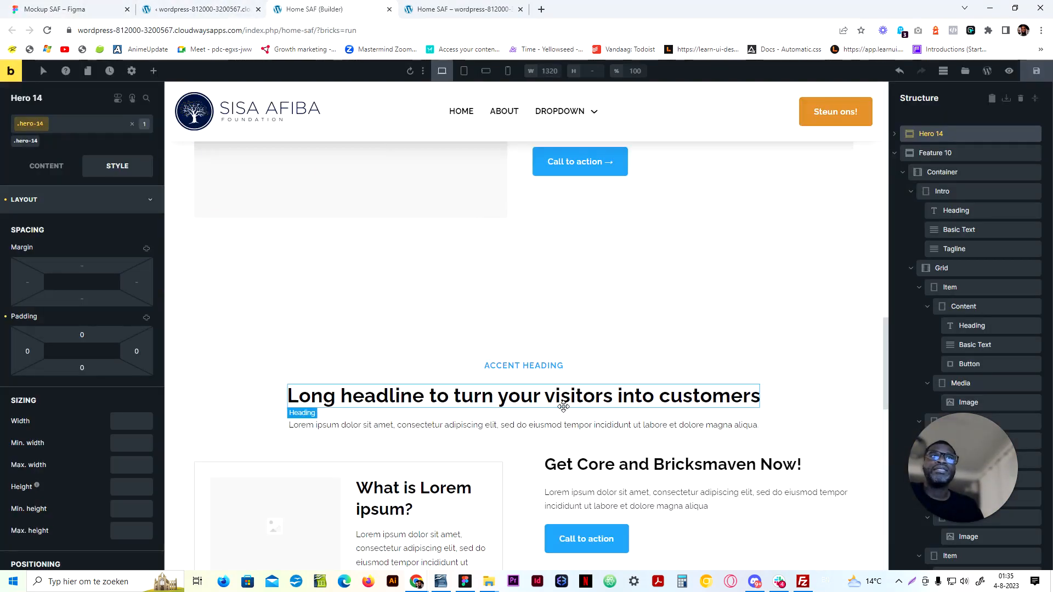
Delete the container holding the centred intro heading, text and tagline from the Feature 17 section
click(653, 368)
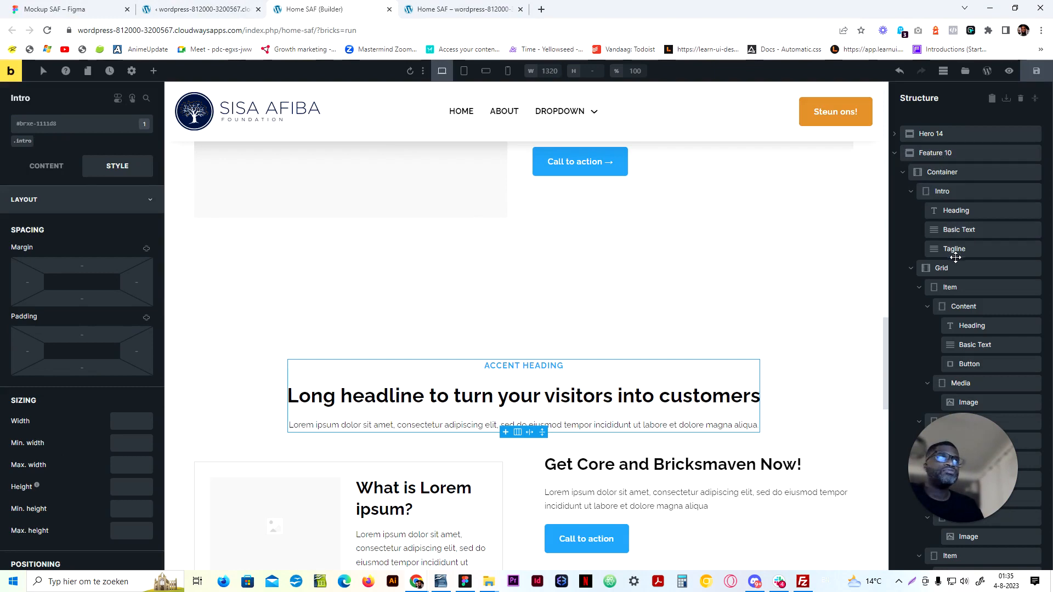
click(895, 155)
click(942, 210)
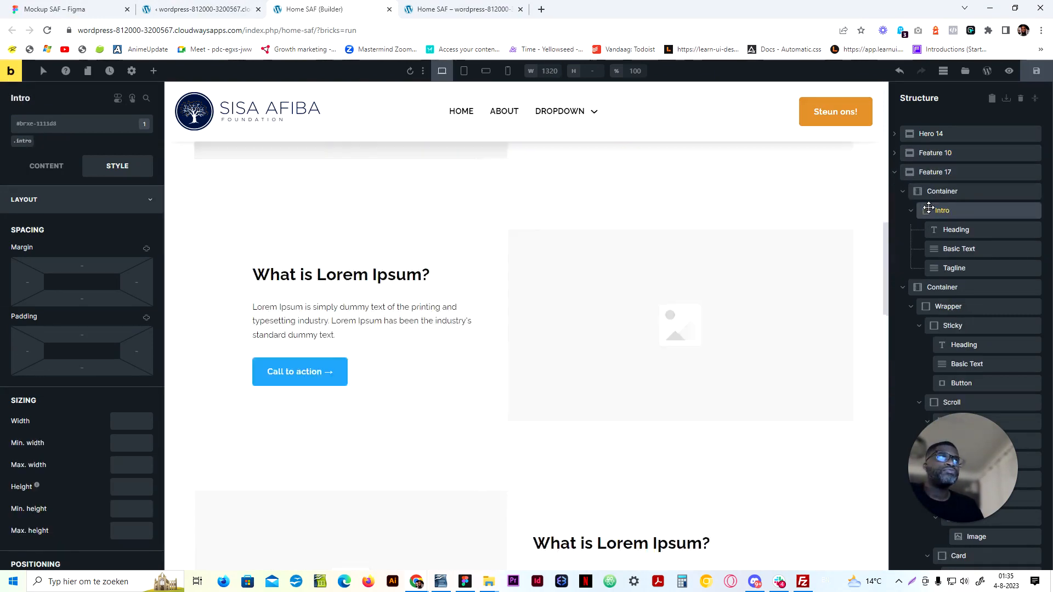
click(911, 212)
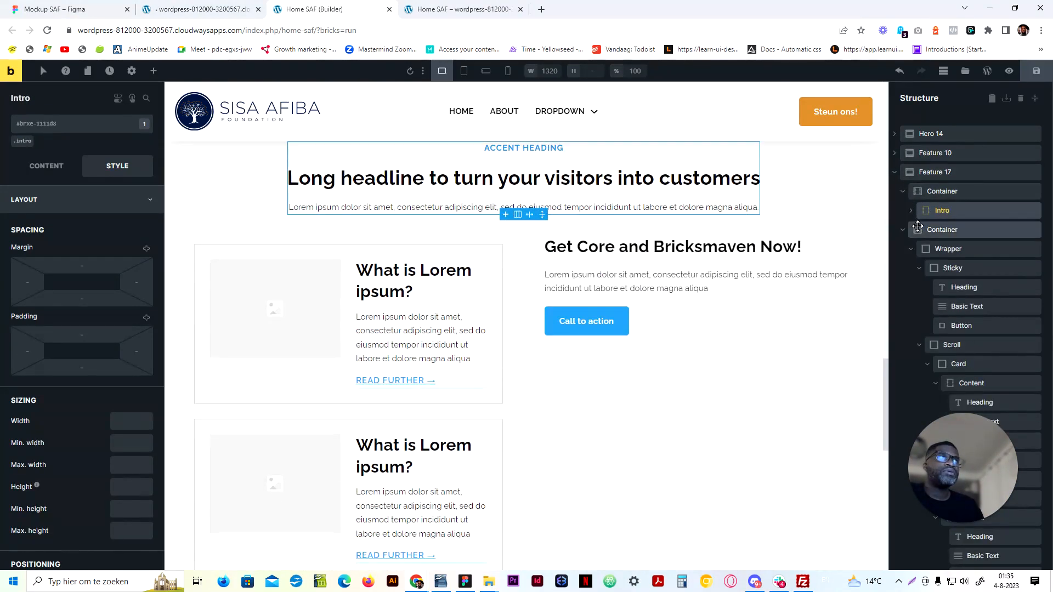
click(903, 191)
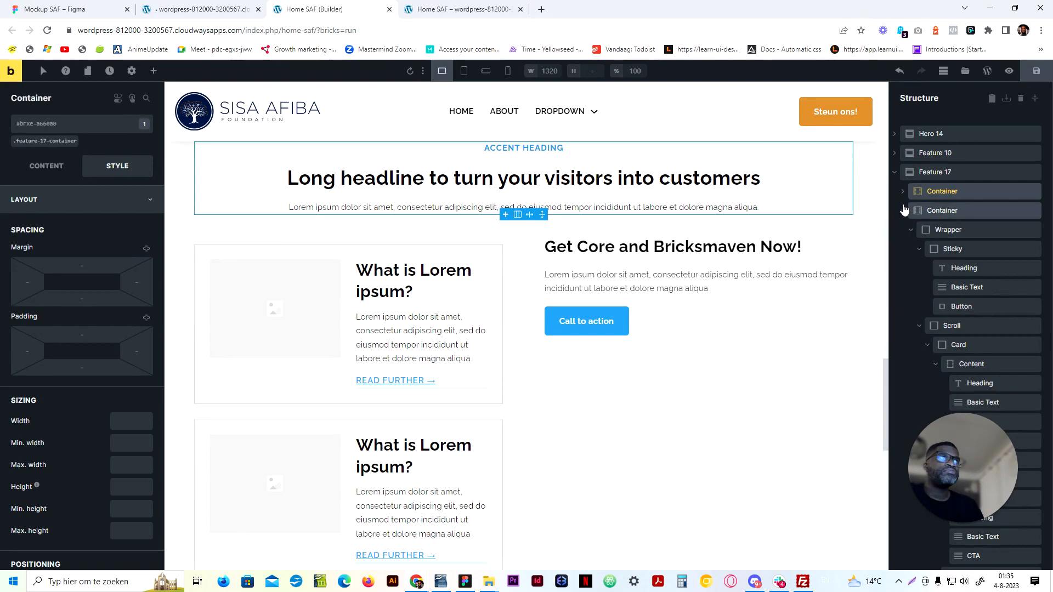
right_click(927, 190)
click(957, 260)
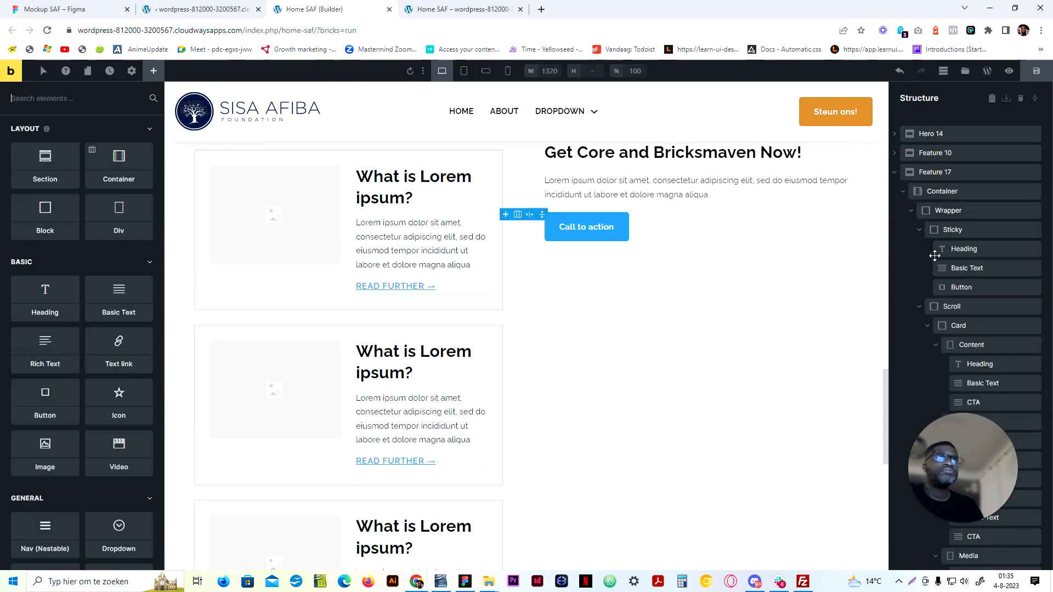
Set the HTML tag of the "Get Core and Bricksmaven Now!" heading in Feature 17 to h2
scroll(569, 225, up, 1)
click(611, 319)
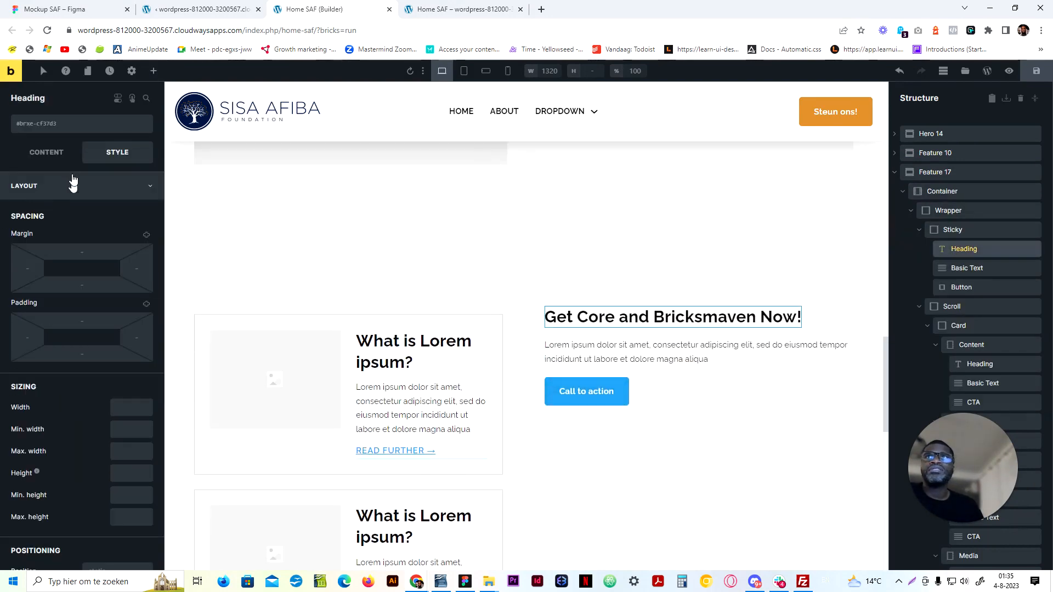
click(64, 154)
click(112, 209)
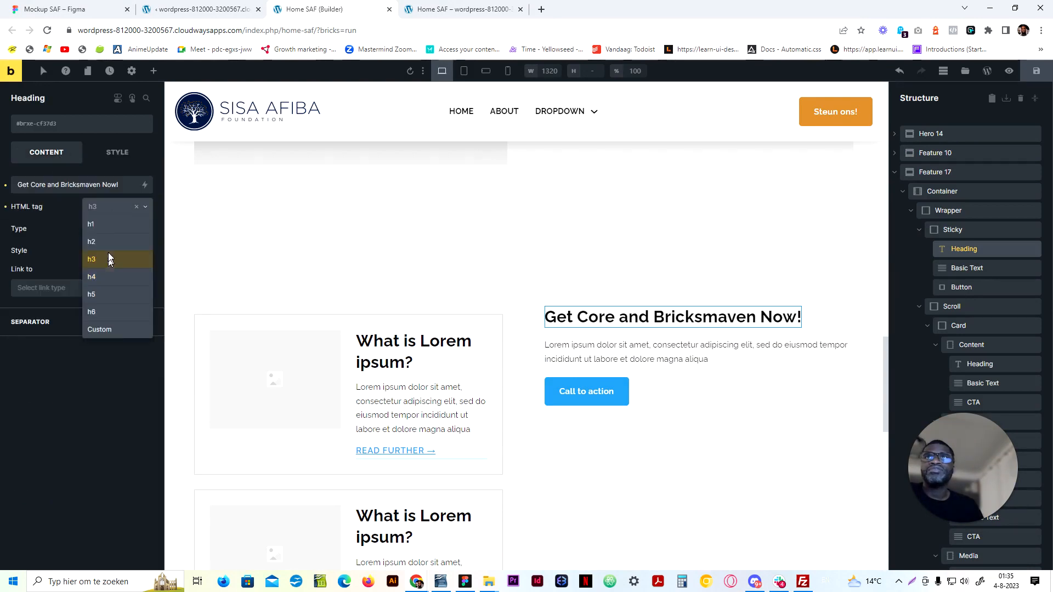
click(109, 242)
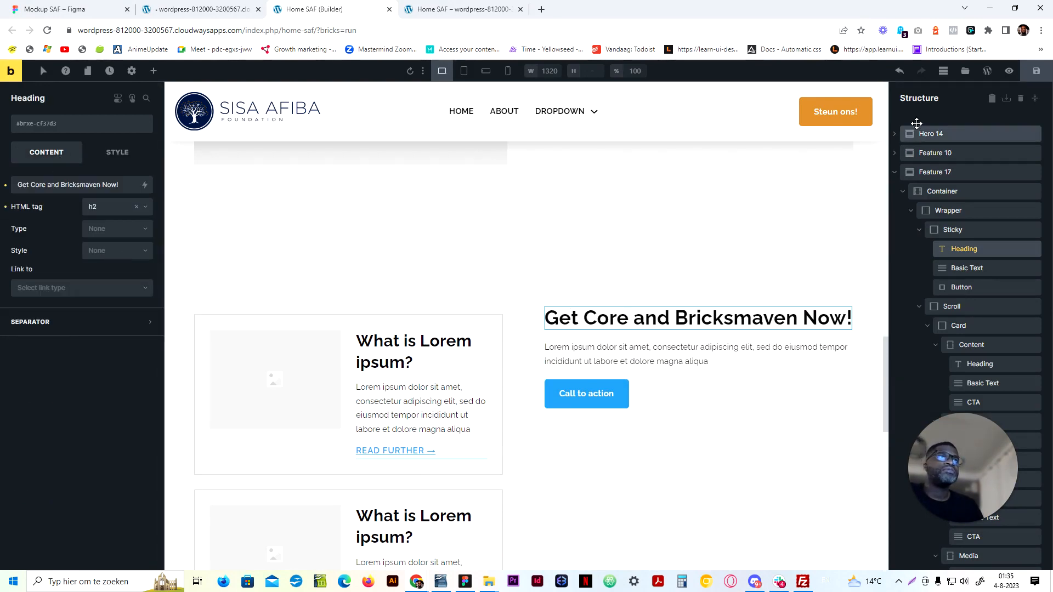
Examine the "Steun Sisa Afiba Foundation" section below the project cards in the Figma mockup and return to the Bricks builder
scroll(568, 366, up, 4)
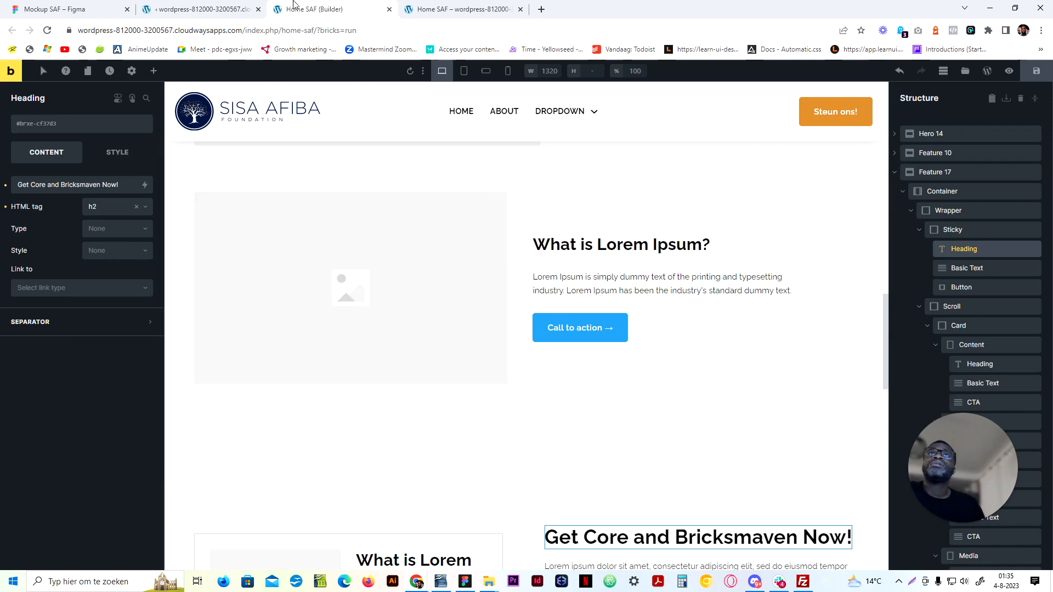
click(211, 9)
click(58, 9)
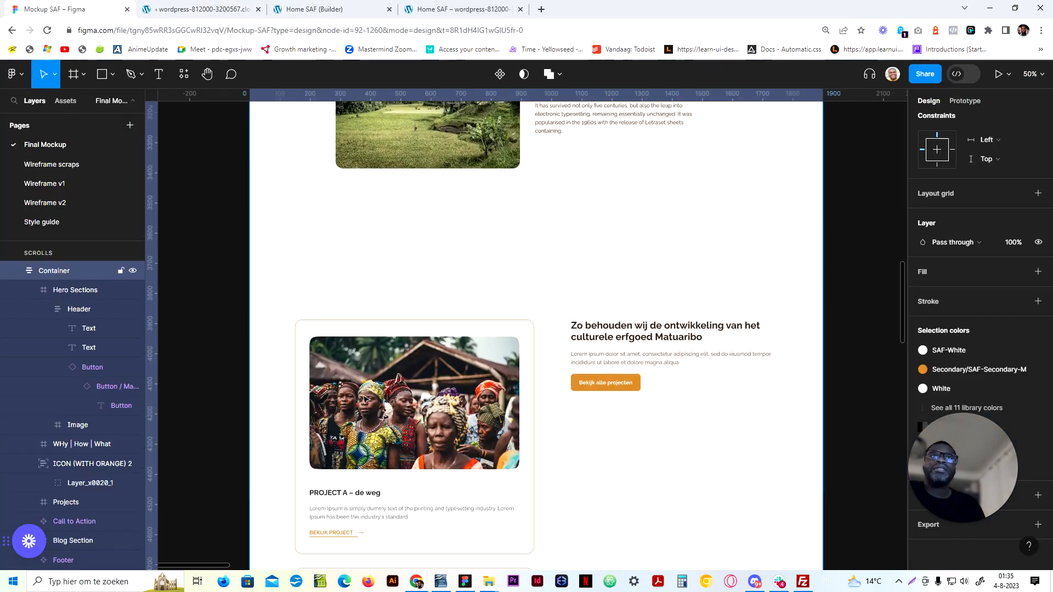
scroll(365, 399, down, 15)
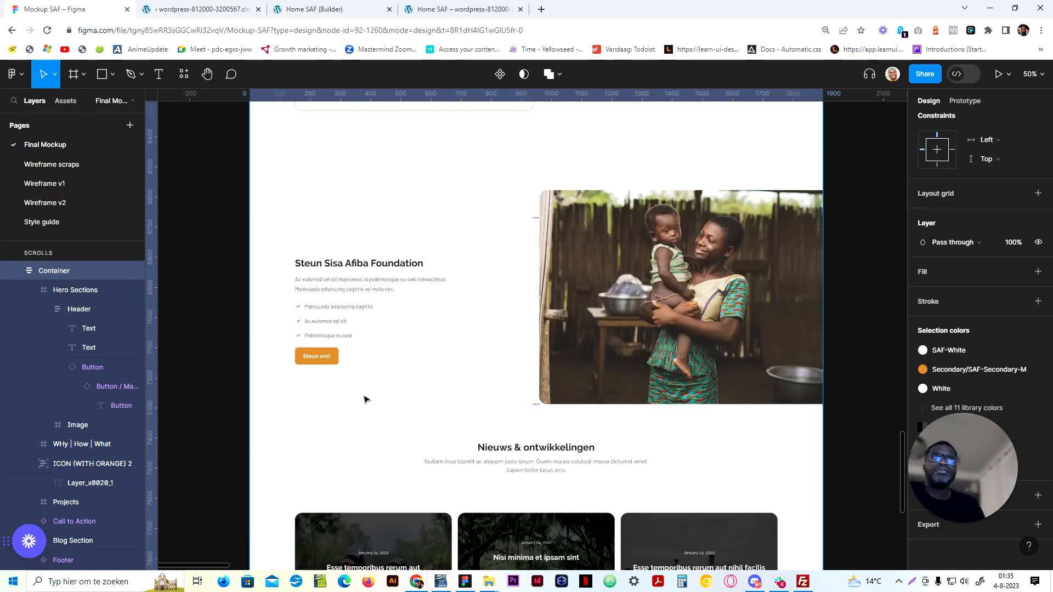
click(288, 7)
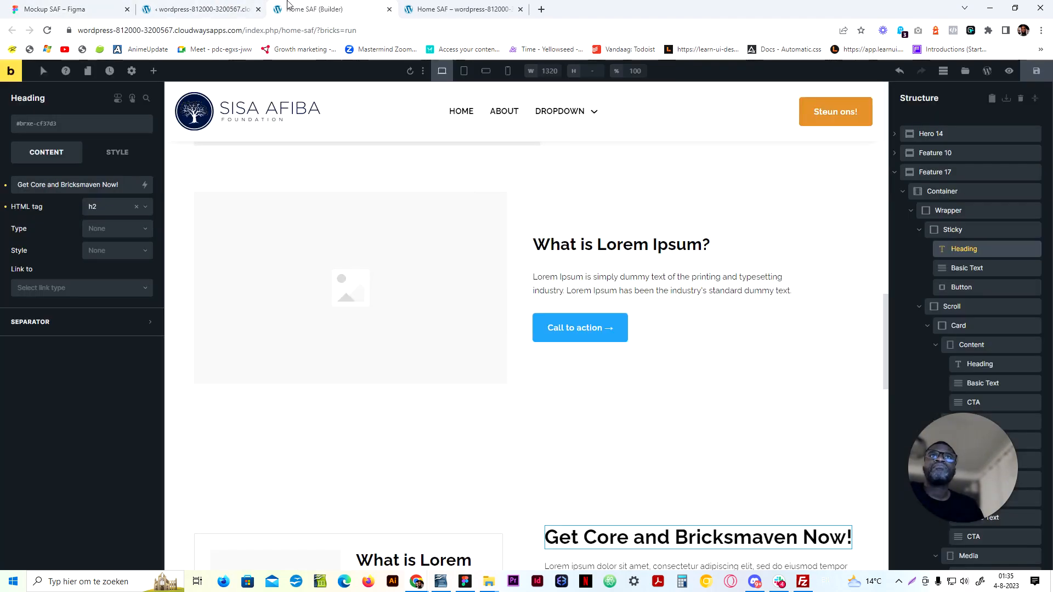
Collapse Feature 17 in the structure, open the remote templates and limit them to the Call To Action bundle
click(897, 174)
click(931, 133)
click(965, 71)
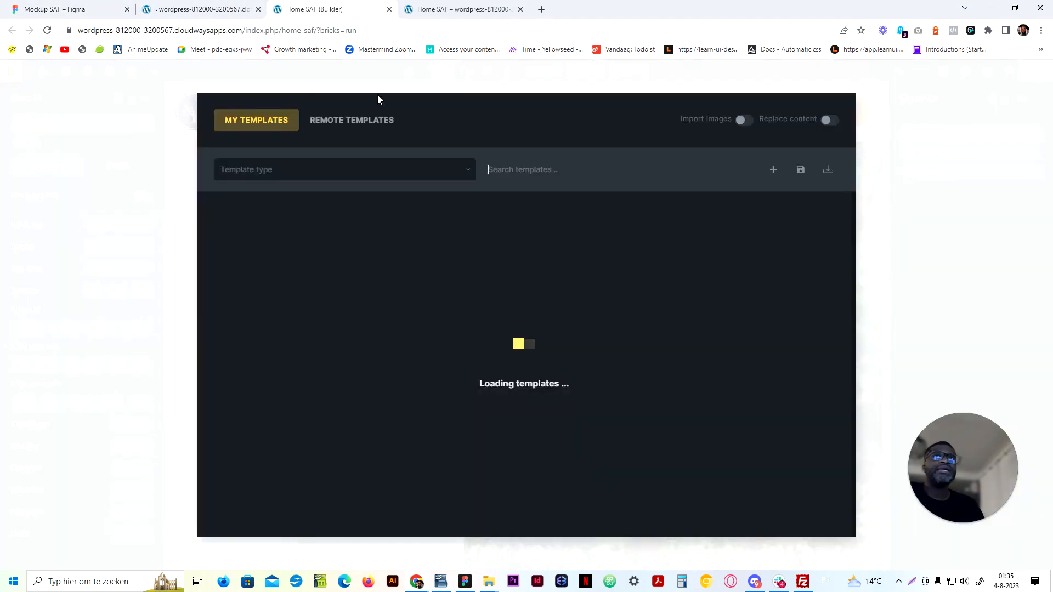
click(352, 120)
click(272, 170)
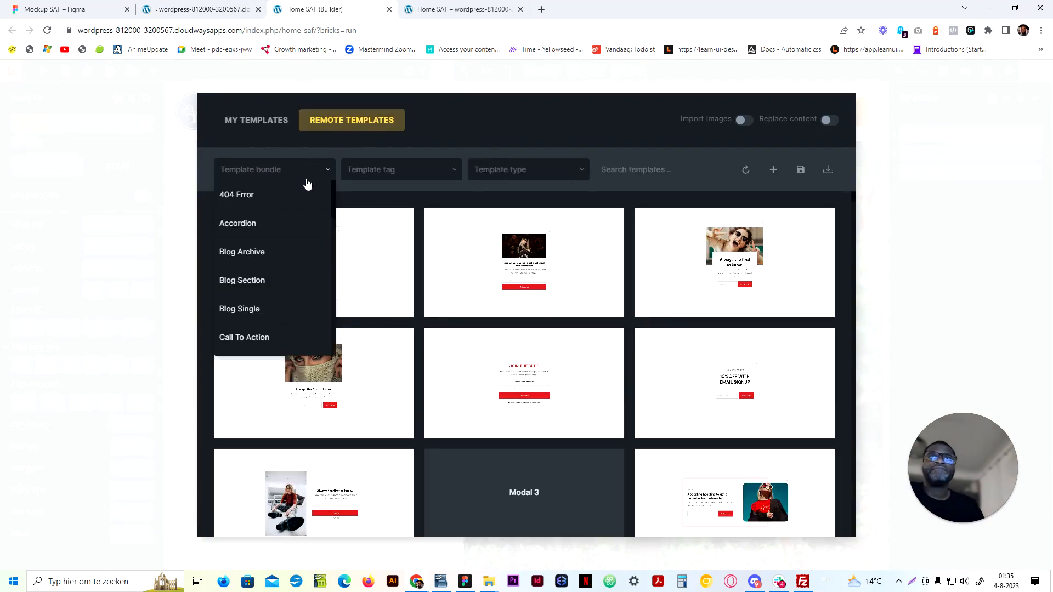
scroll(285, 307, down, 3)
scroll(274, 258, up, 1)
click(271, 230)
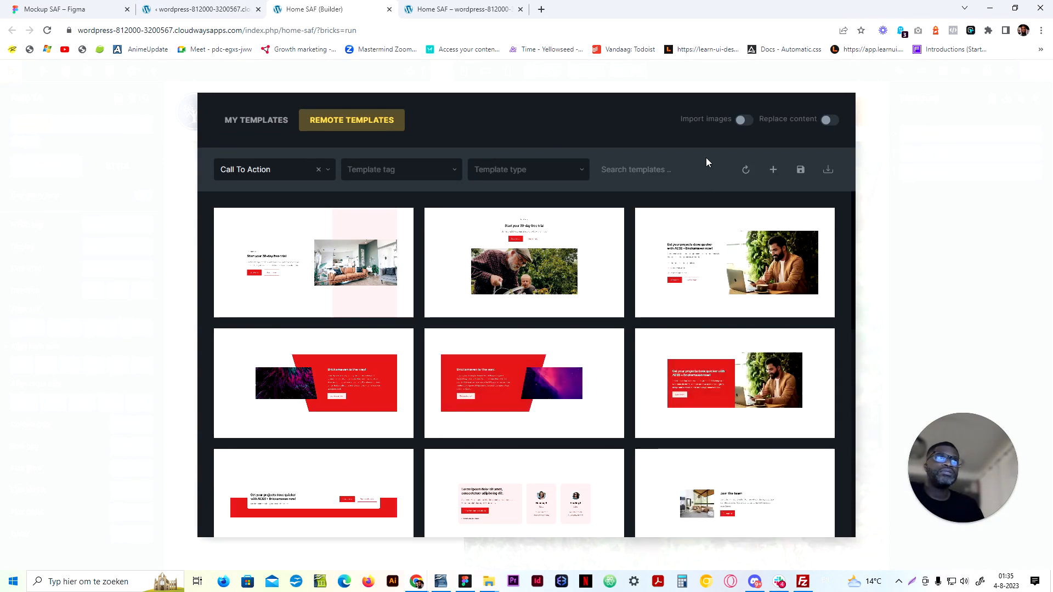
Insert the Call To Action 14 section with image import enabled, without importing its theme style
click(743, 119)
click(732, 391)
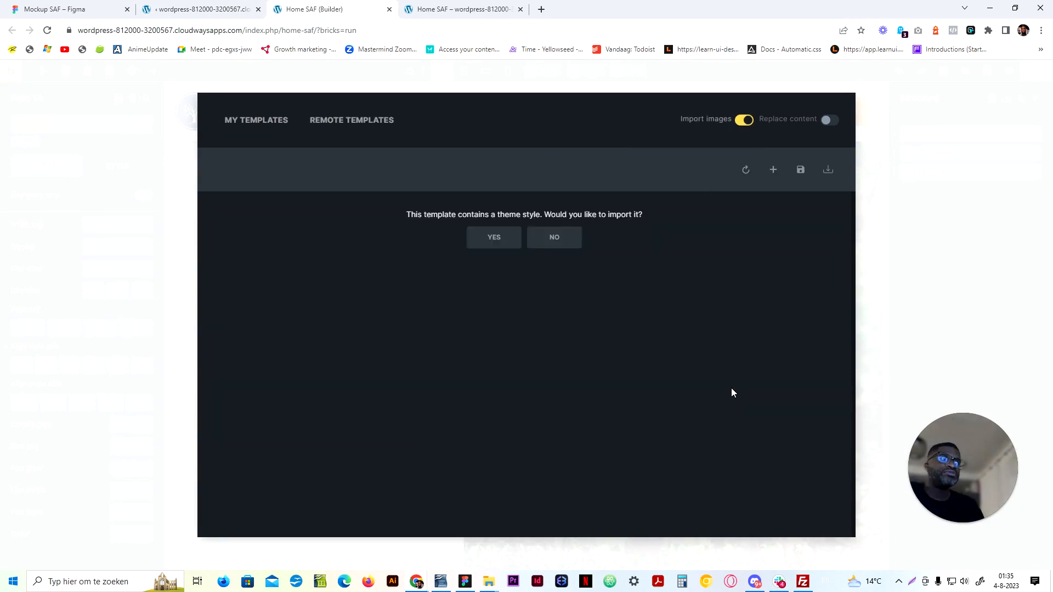
click(554, 237)
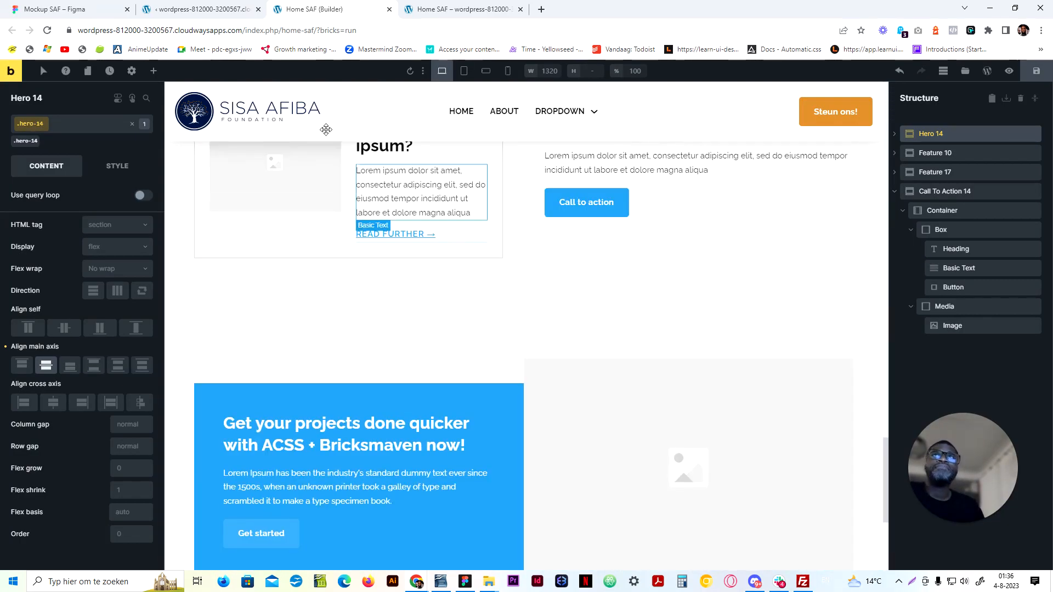
Compare the inserted call-to-action with the Figma mockup, examine its "Nieuws & ontwikkelingen" section, and return to the Bricks builder
click(70, 7)
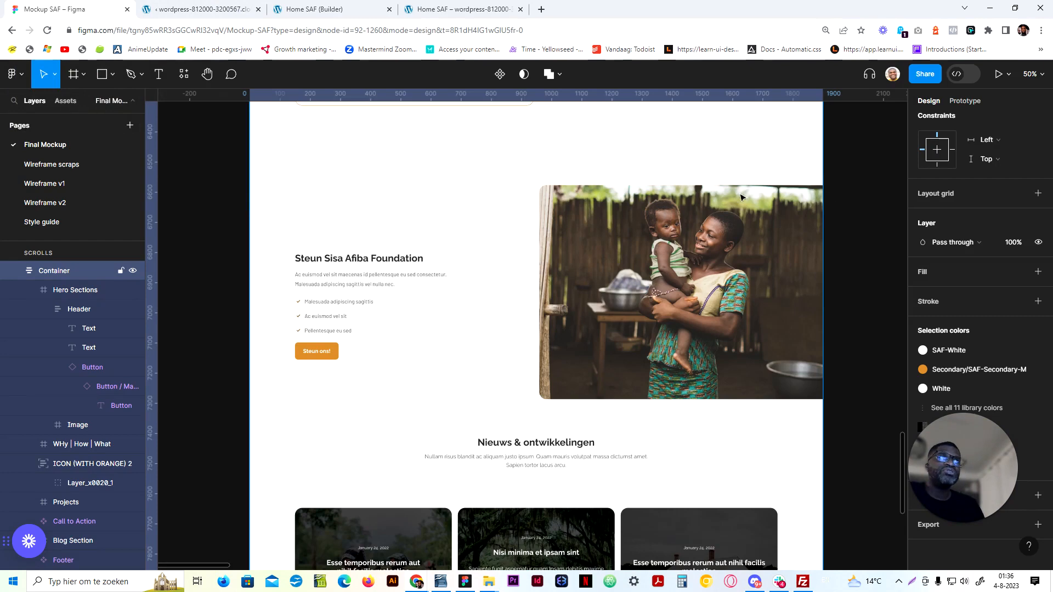
click(308, 6)
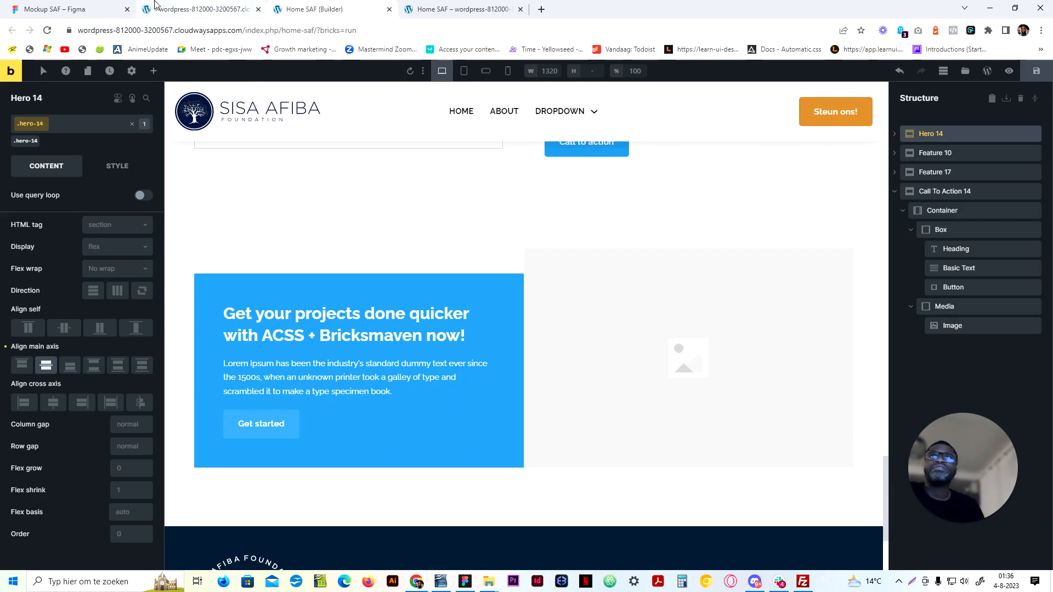
scroll(700, 127, down, 2)
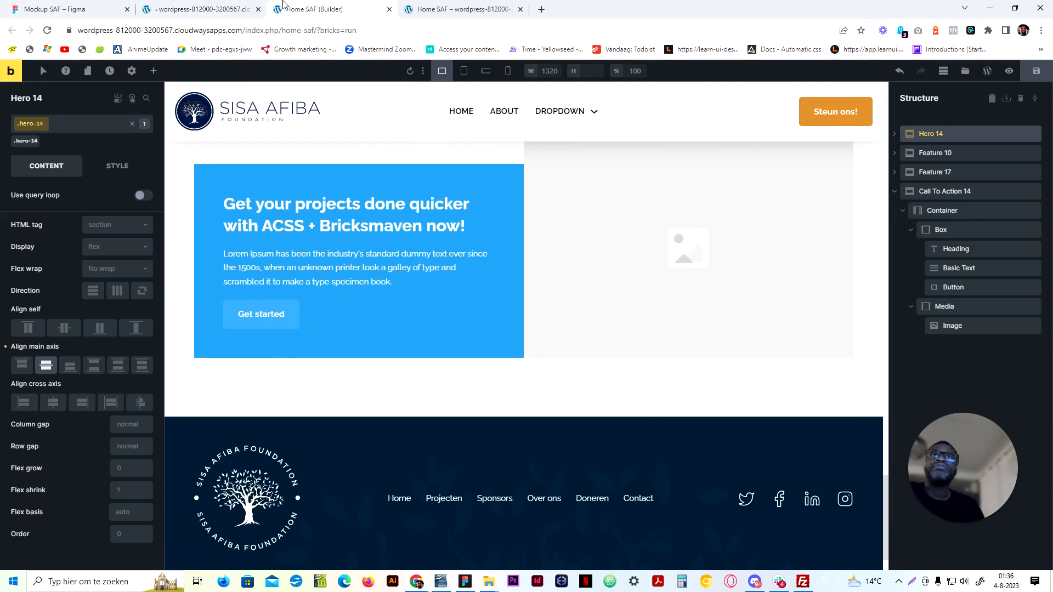
click(91, 7)
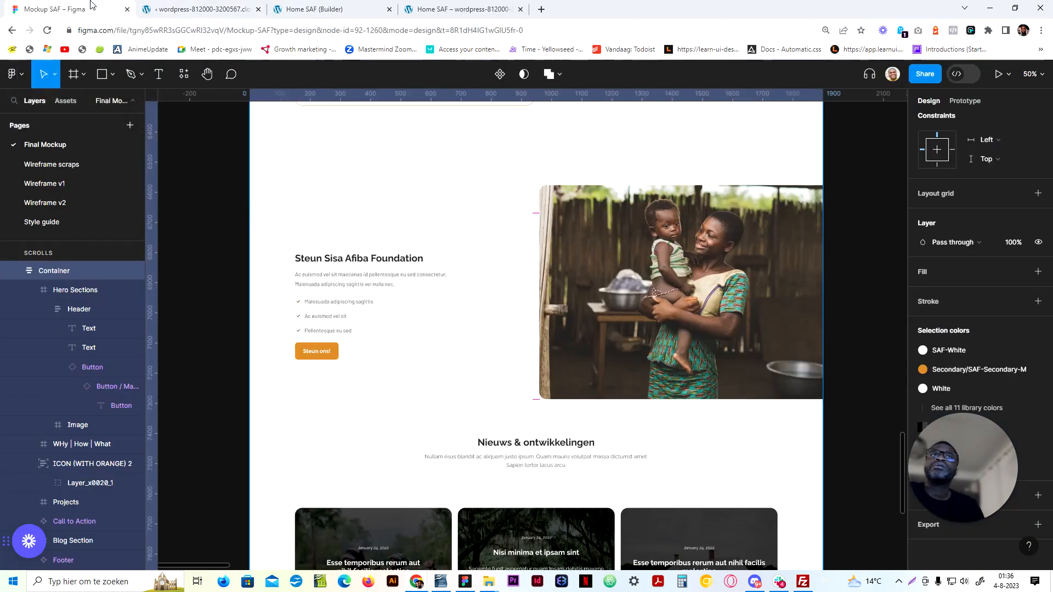
scroll(369, 348, down, 3)
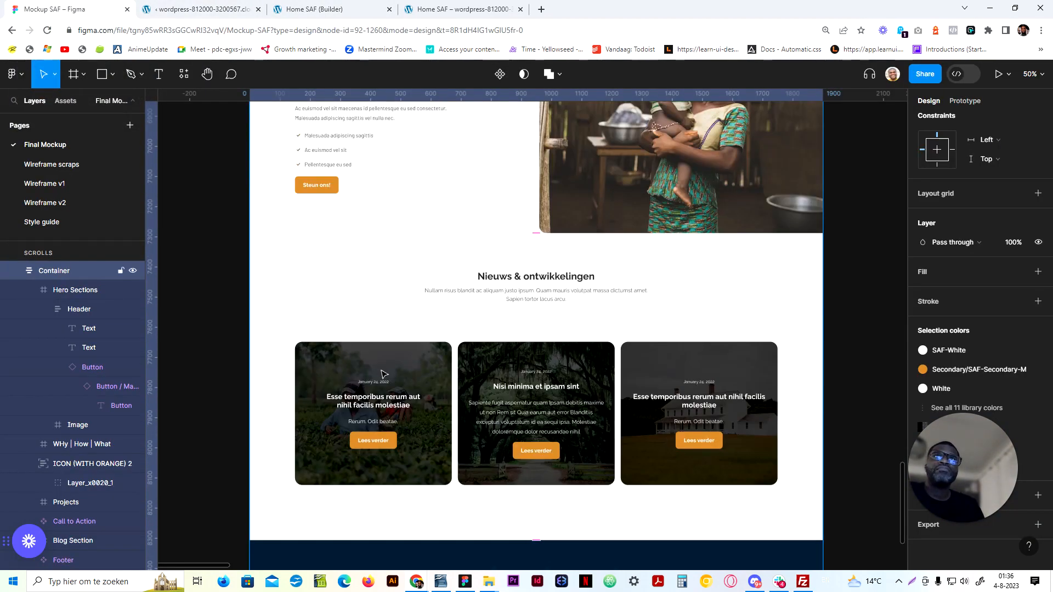
scroll(384, 374, down, 3)
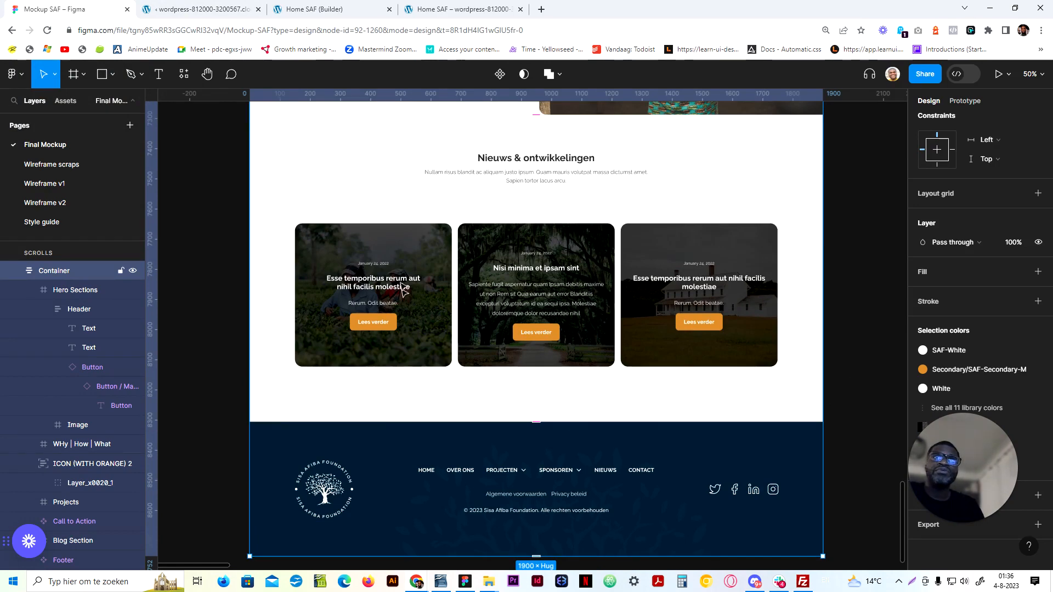
click(338, 6)
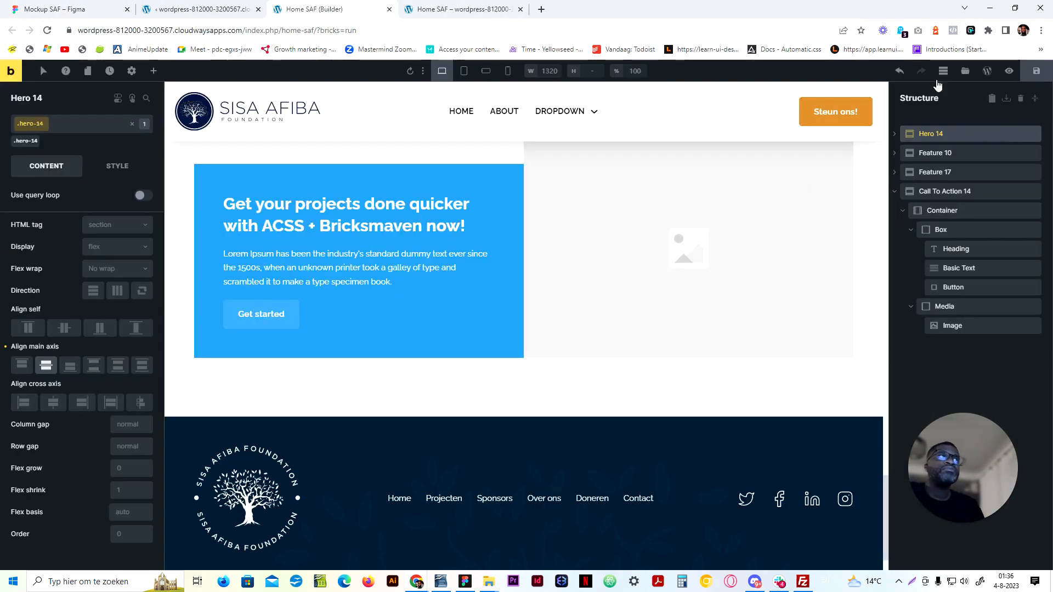
Open the remote templates, check the Blog Archive bundle, and limit the list to the Blog Section bundle
click(963, 72)
click(360, 128)
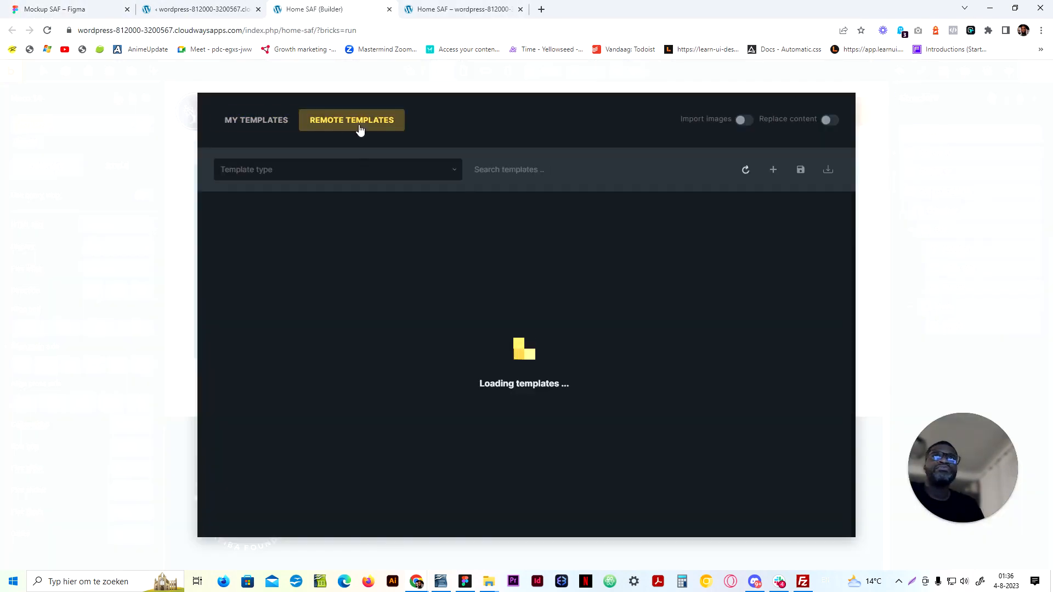
click(343, 174)
scroll(285, 294, down, 1)
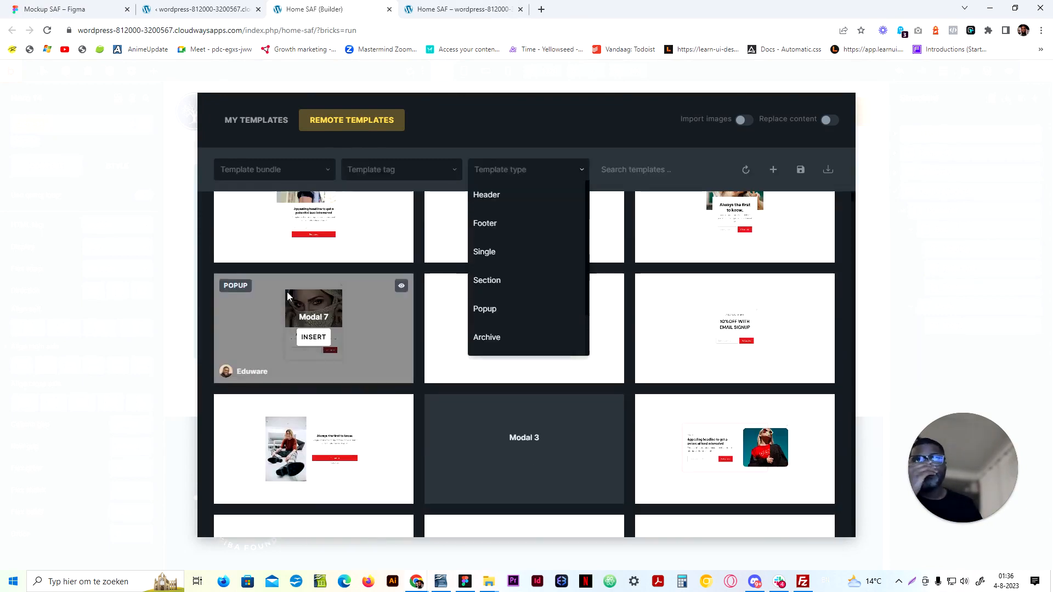
click(329, 169)
click(268, 250)
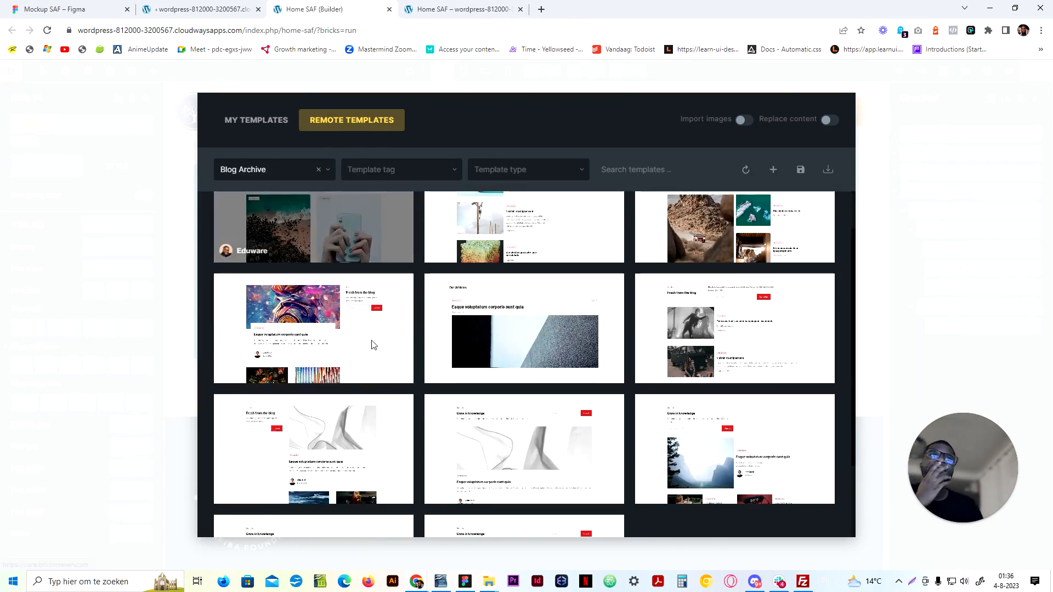
mouse_move(357, 341)
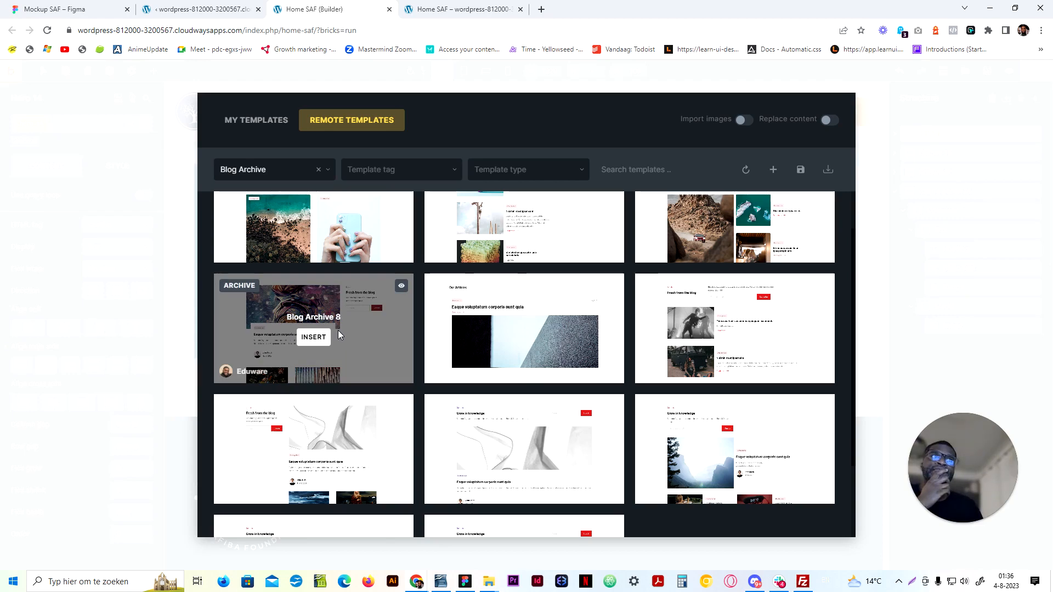
scroll(340, 335, up, 1)
click(301, 171)
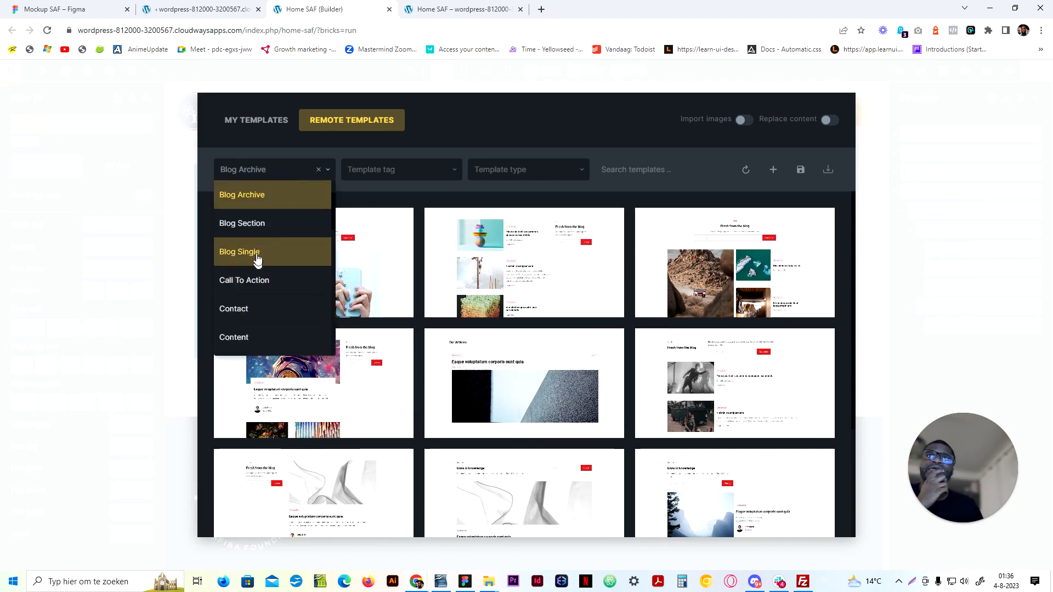
click(261, 225)
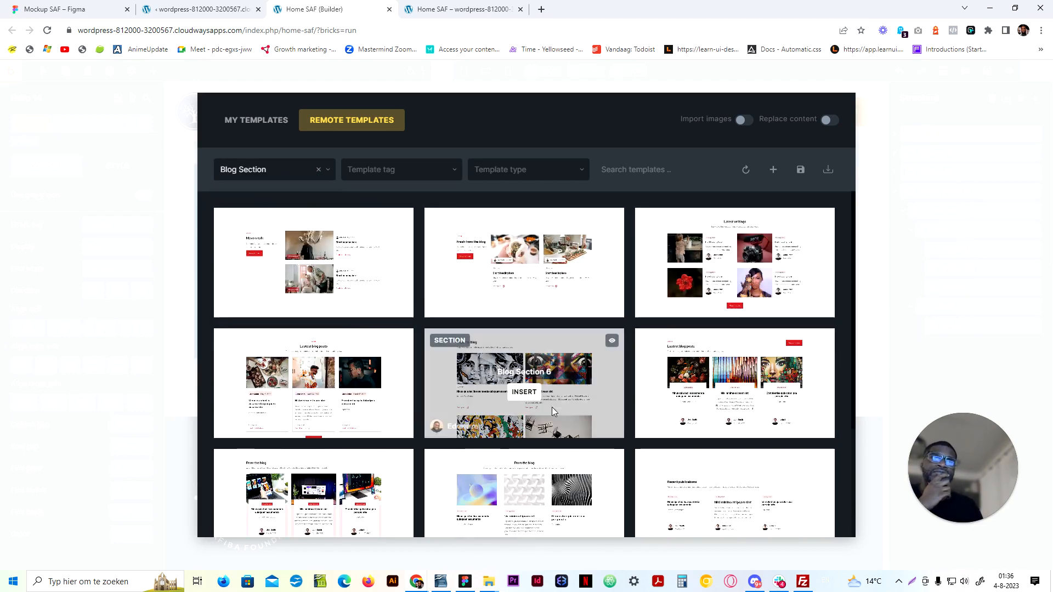
Review the remote Blog Section templates and close the template library without inserting one
scroll(347, 428, down, 2)
scroll(522, 423, up, 2)
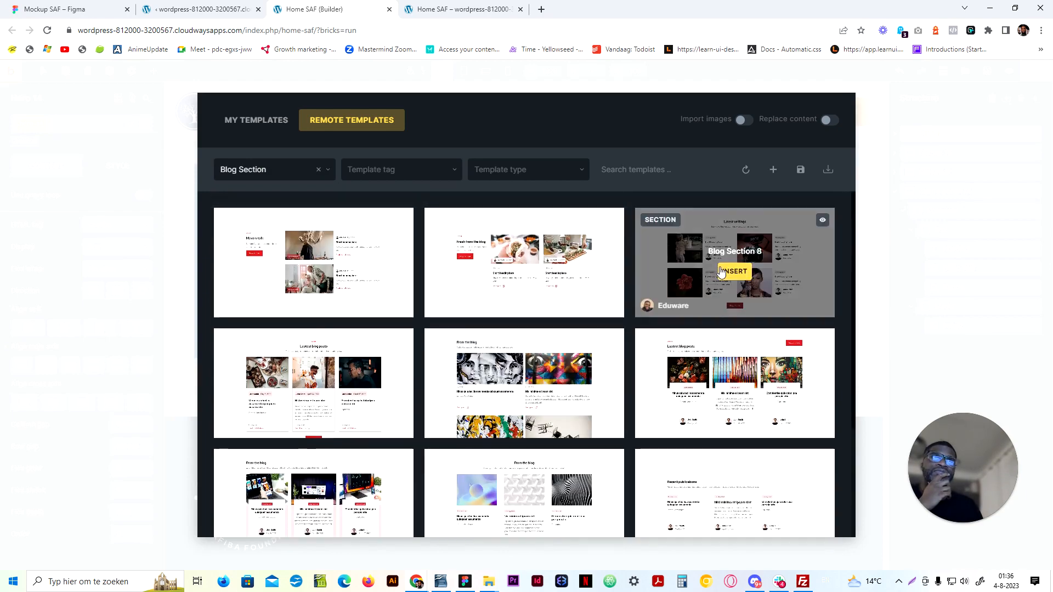
click(874, 132)
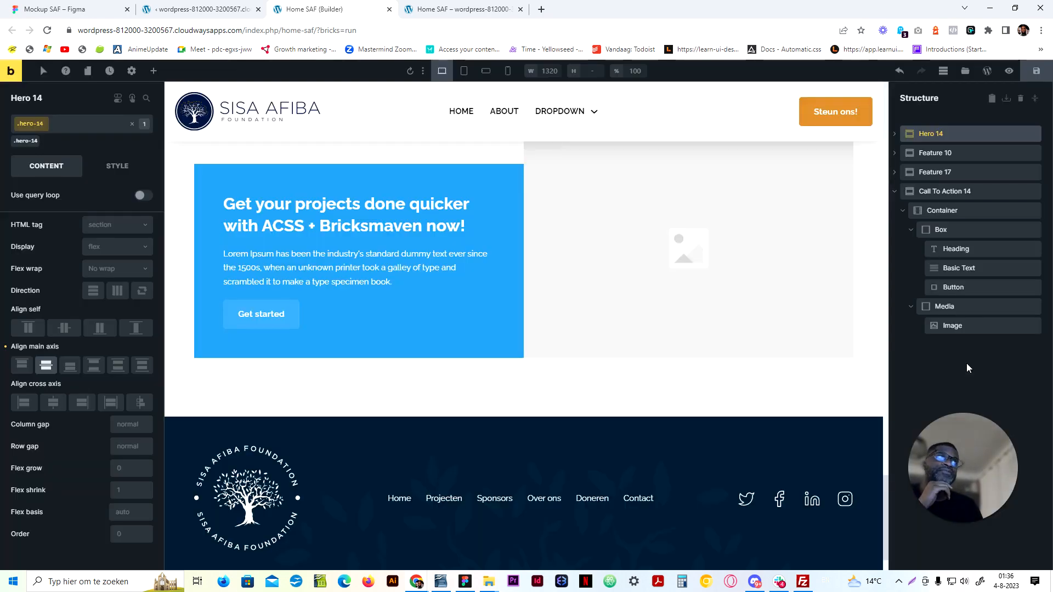
Collapse Call To Action 14 in the structure and add an empty section below it
click(902, 193)
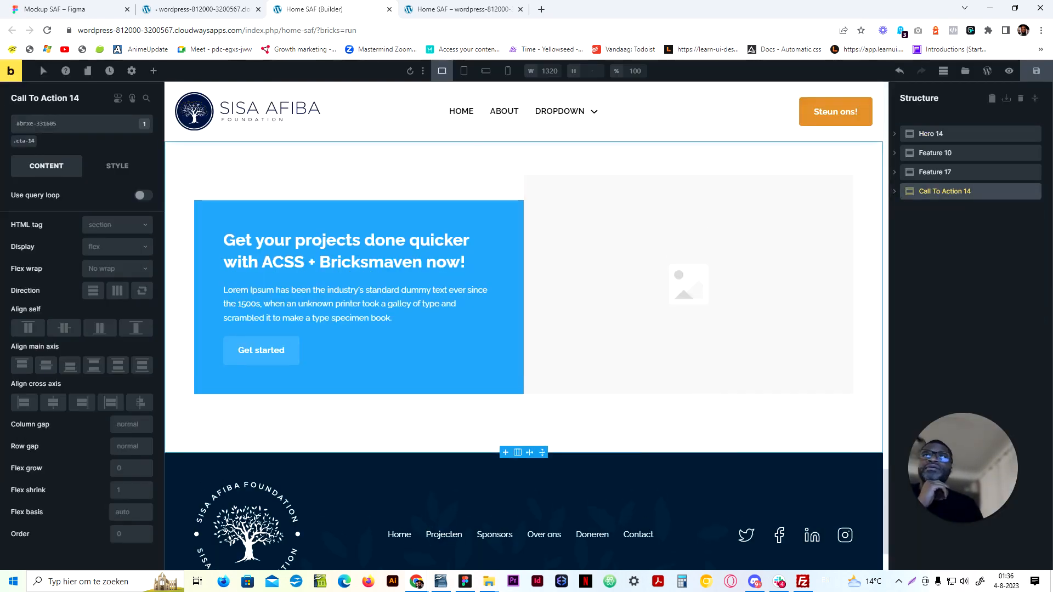
click(153, 71)
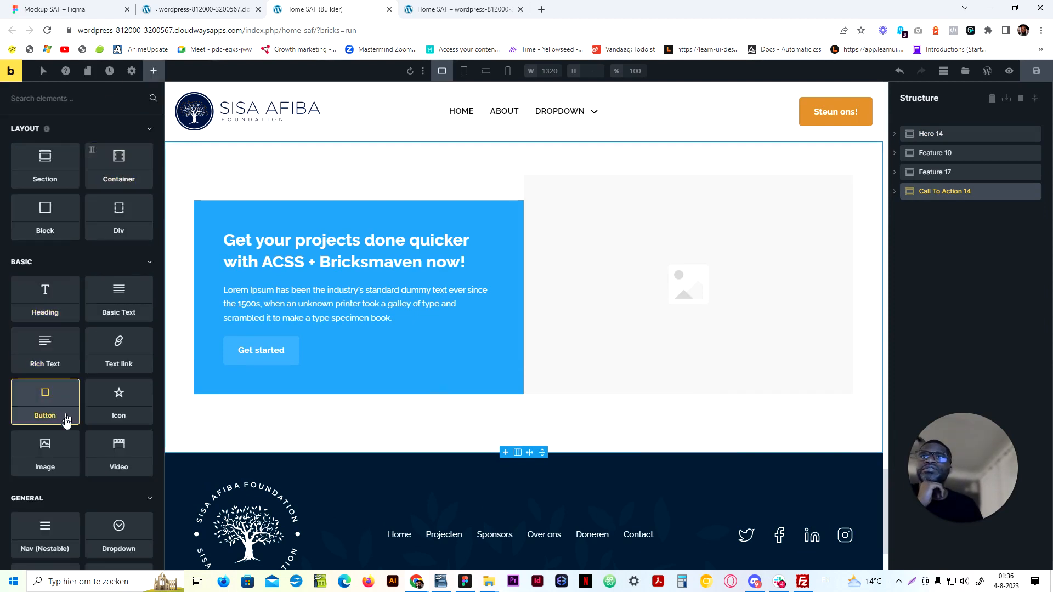
click(45, 171)
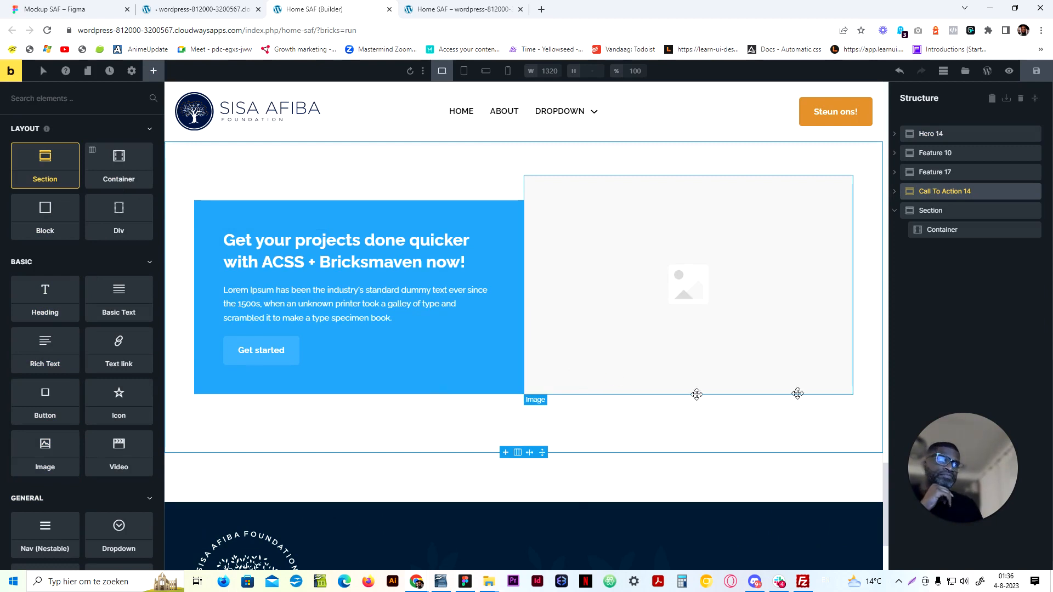
Rename the new section below Call To Action 14 as "Blog Section"
click(933, 230)
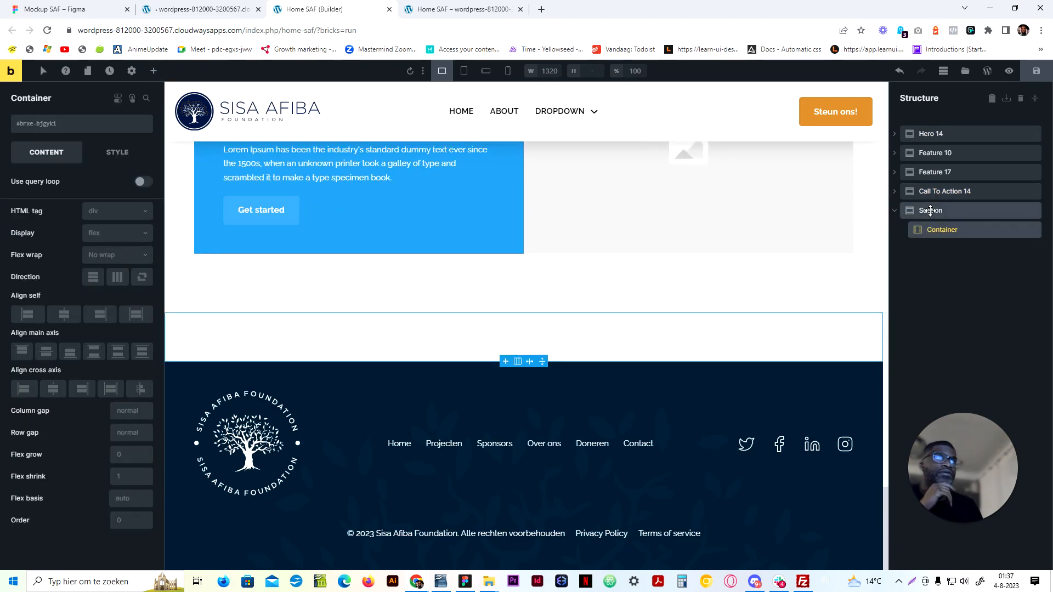
double_click(931, 210)
text(Blog)
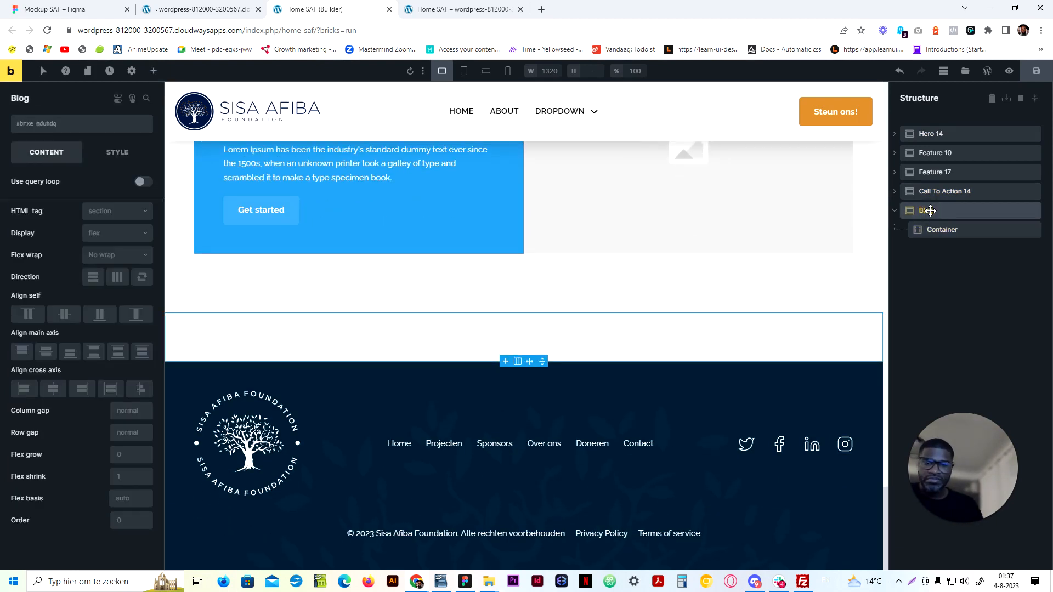
text( Section)
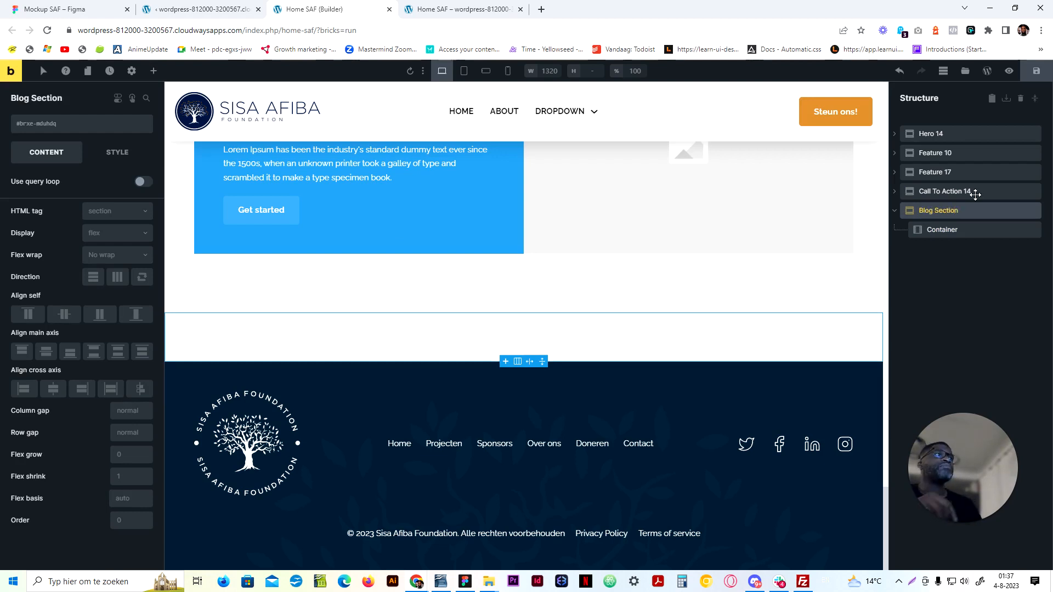
Add a block inside the container of the Blog Section
click(959, 230)
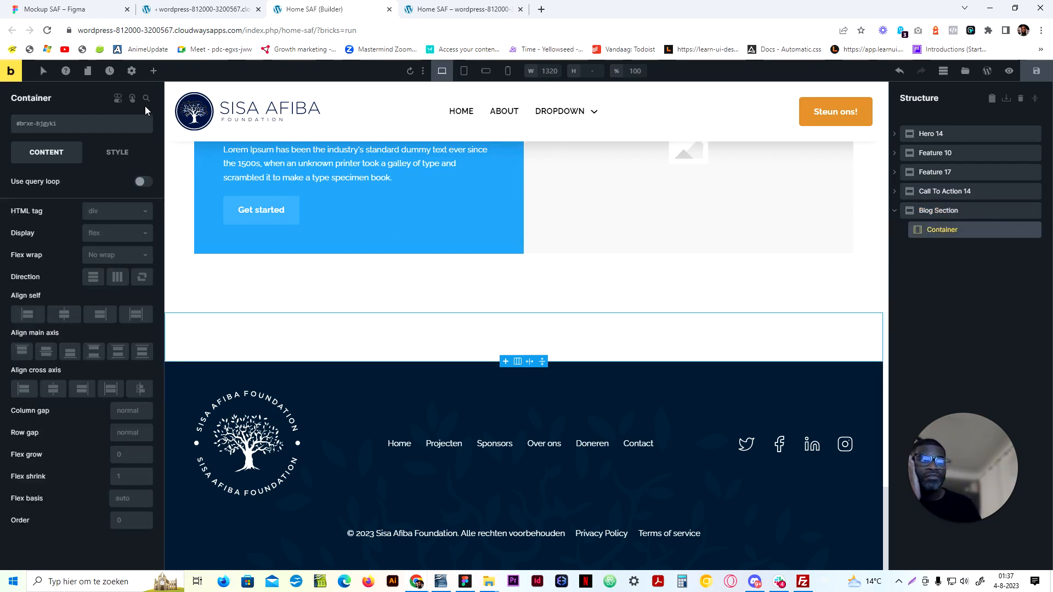
click(149, 71)
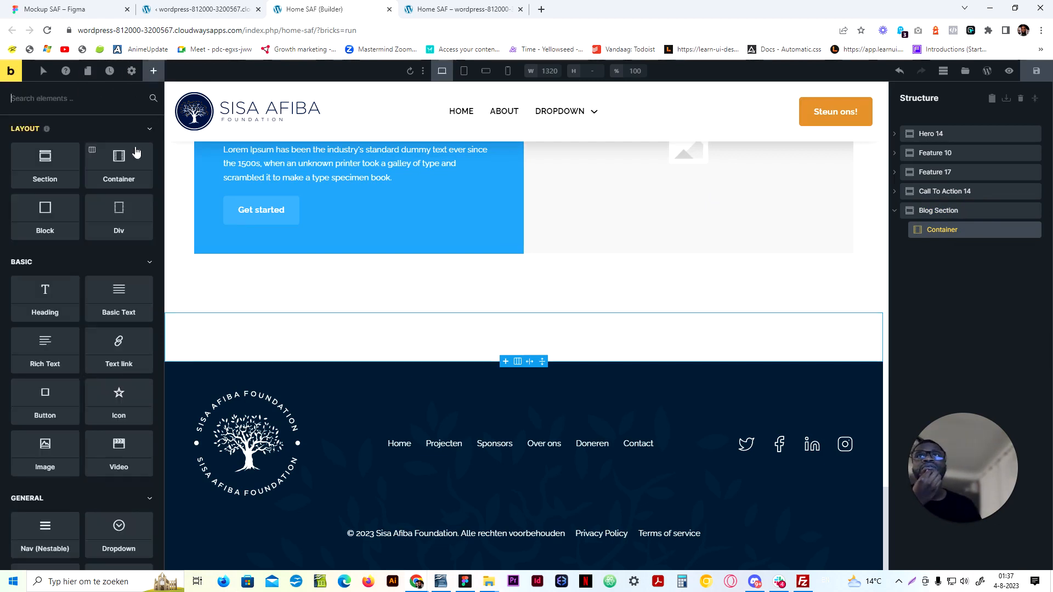
click(45, 216)
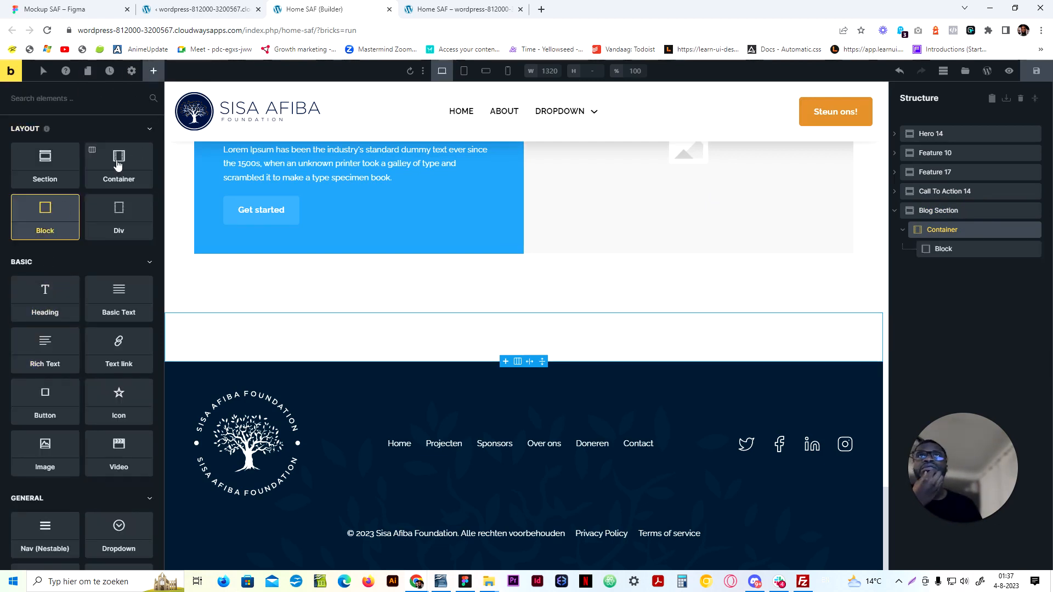
Add a second block to the Blog Section's container and name the two blocks "Top" and "Blog section list"
click(67, 215)
double_click(943, 249)
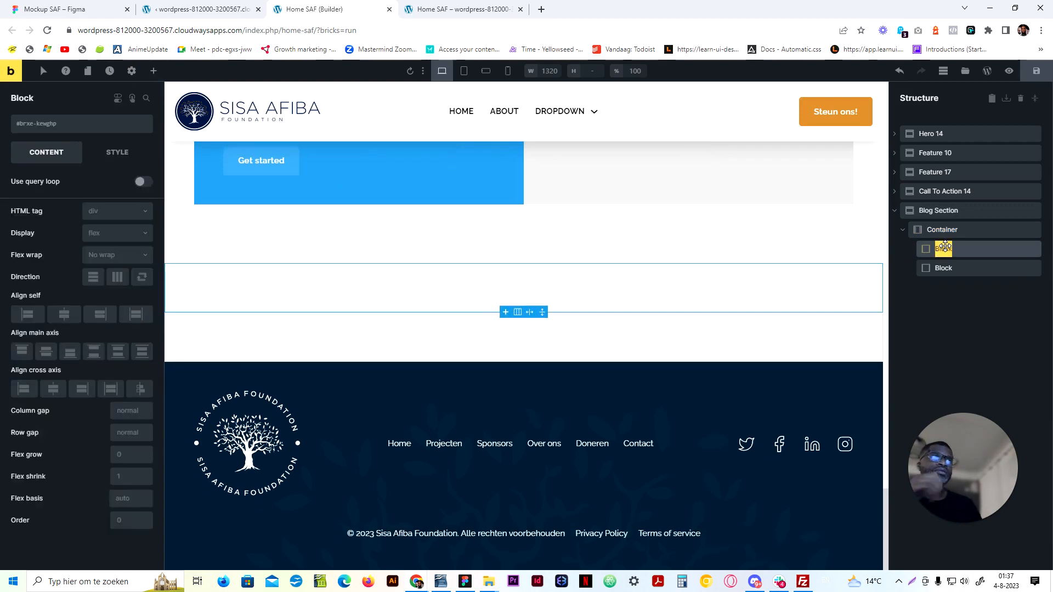
text(Top)
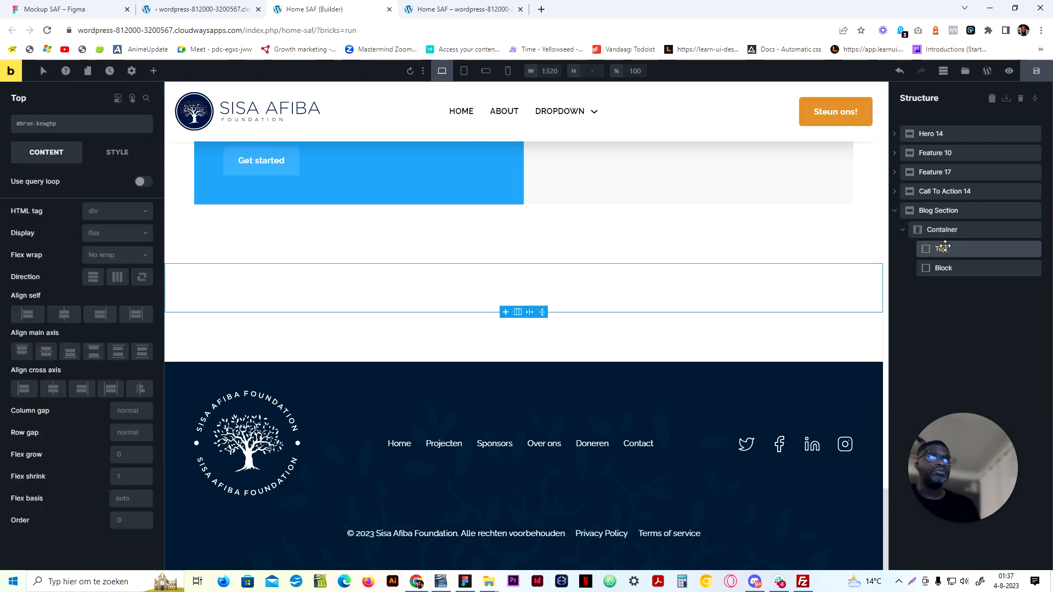
double_click(944, 268)
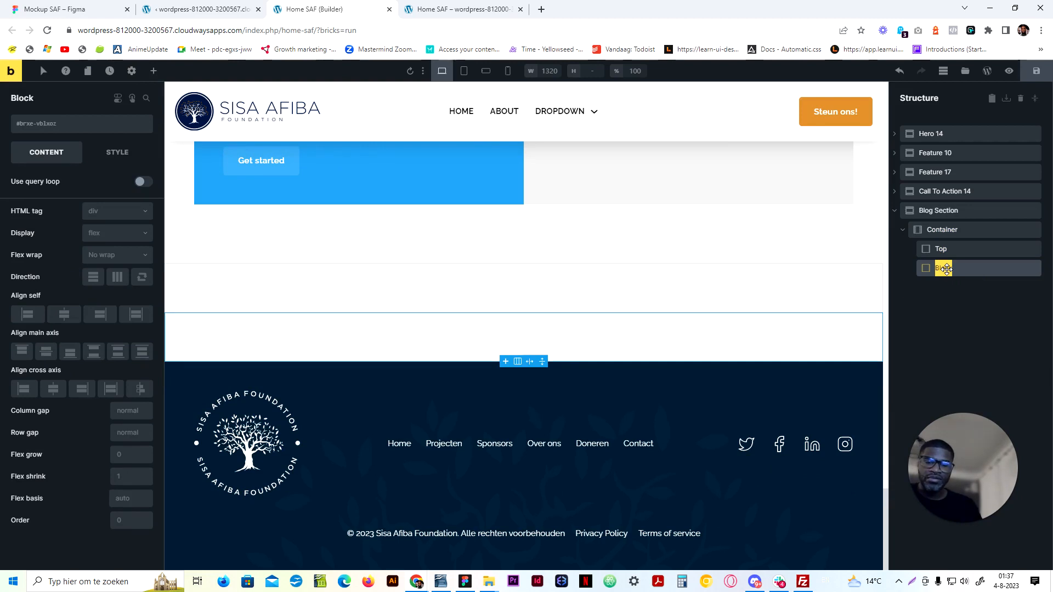
text(B)
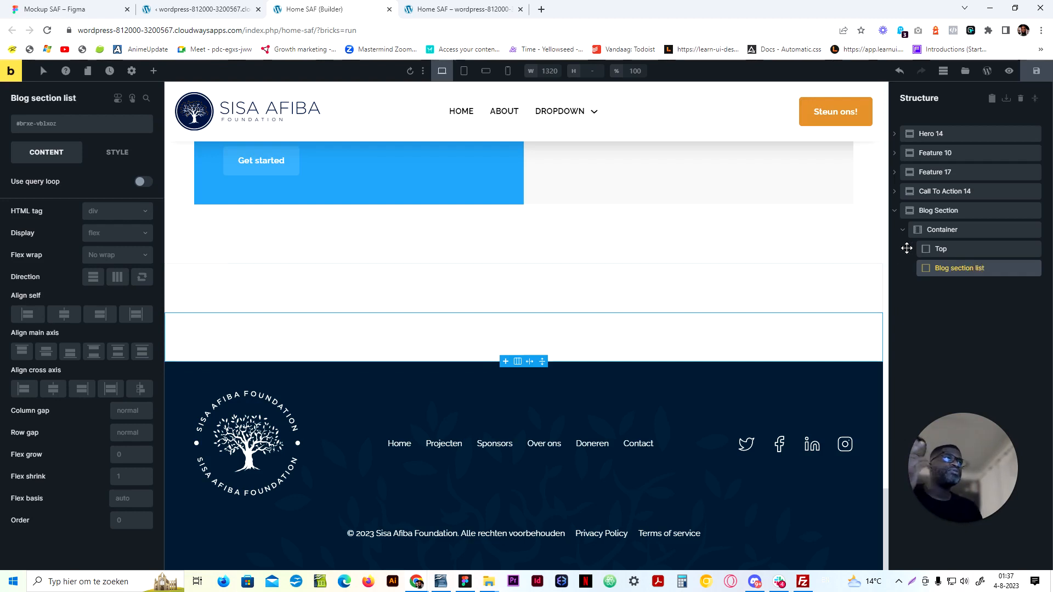
Insert the remote template "Section Intro Centered" with the Top block as target, checking the choice against the Figma mockup
click(966, 249)
click(965, 71)
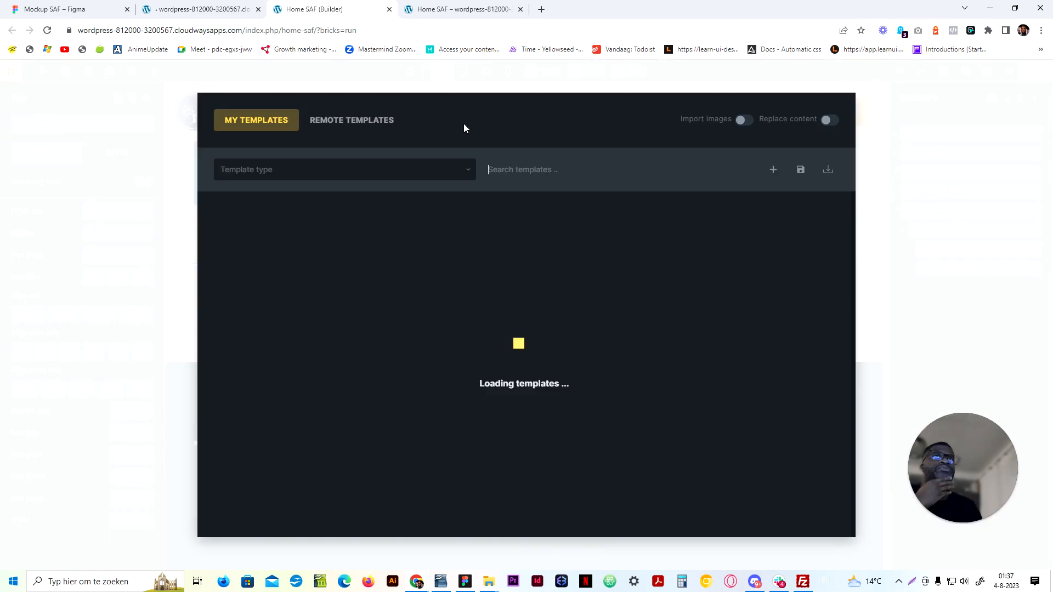
click(344, 122)
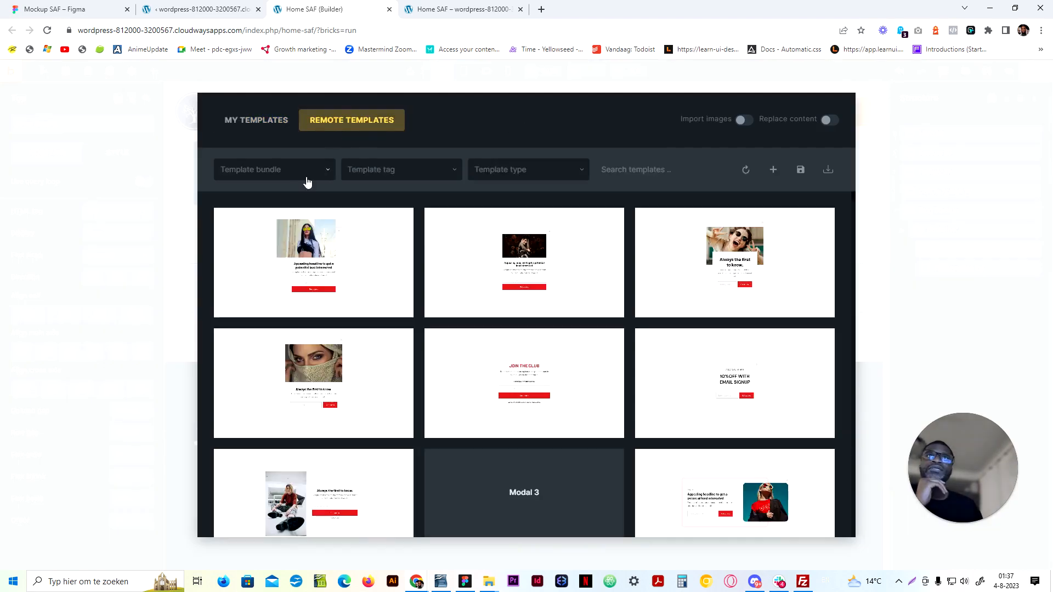
scroll(329, 362, down, 4)
scroll(328, 359, down, 3)
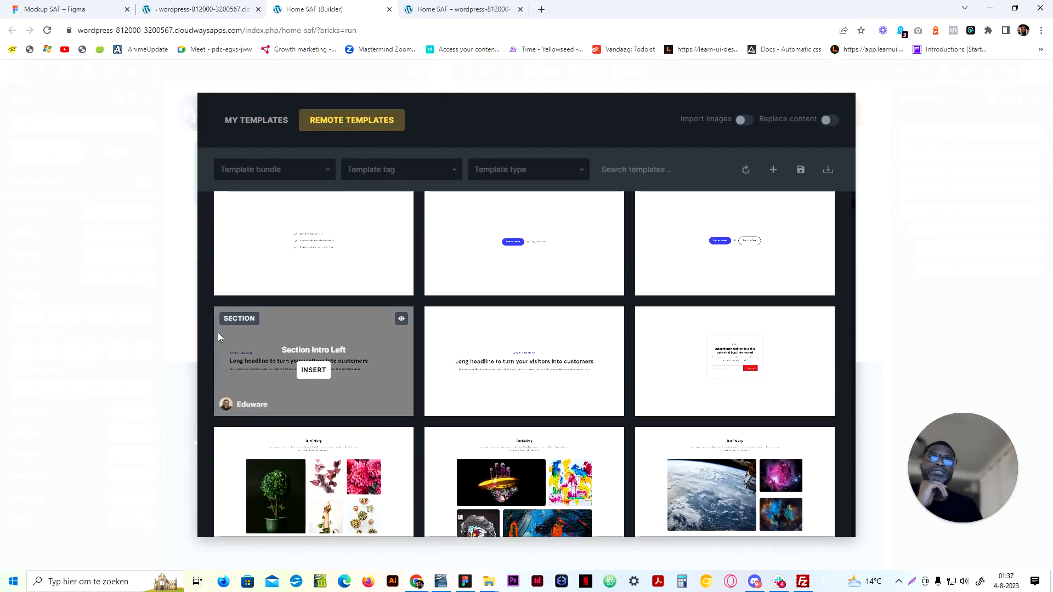
click(66, 8)
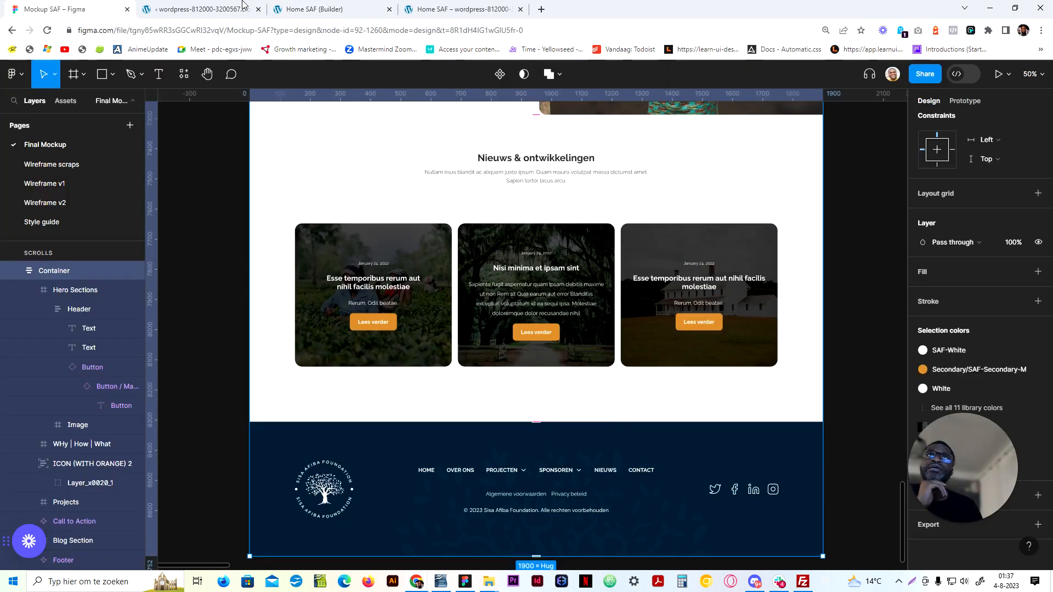
click(315, 8)
mouse_move(452, 379)
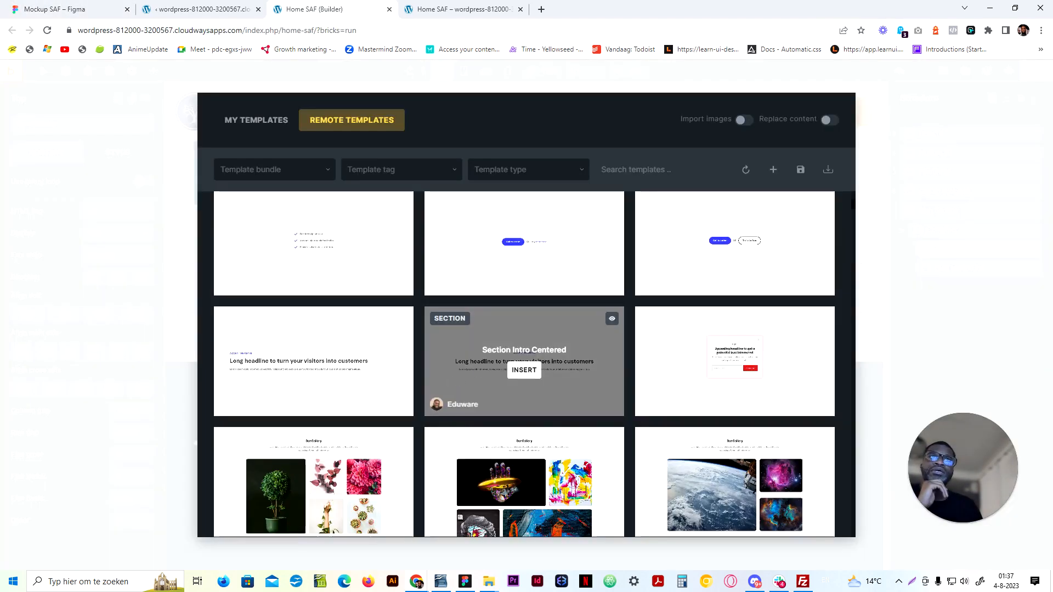
click(530, 371)
click(549, 244)
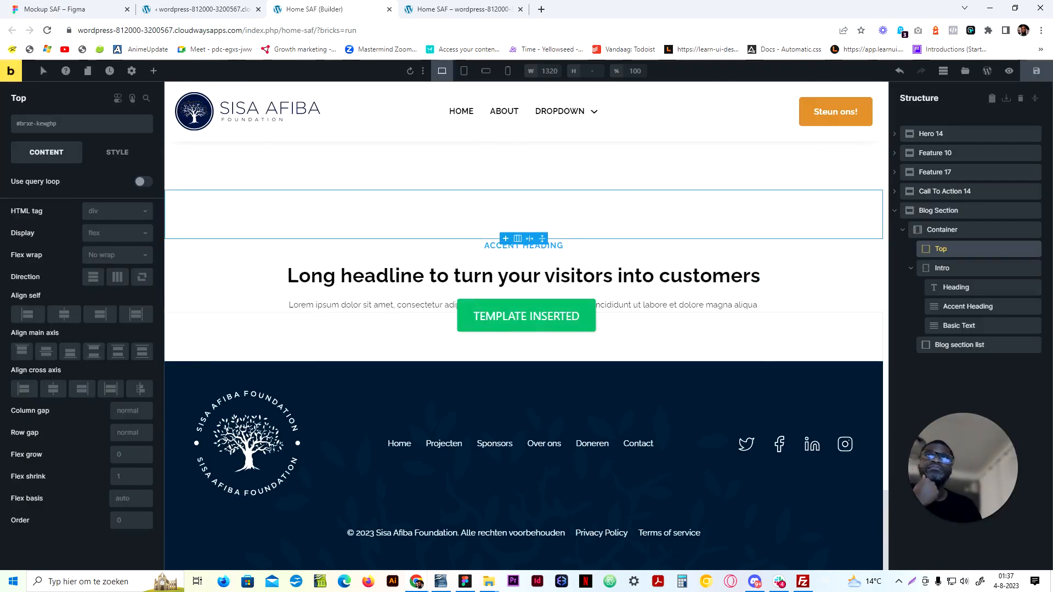
Compare with the Figma mockup, delete the accent heading from the Intro, and nest the Intro inside the Top block
click(85, 7)
click(314, 9)
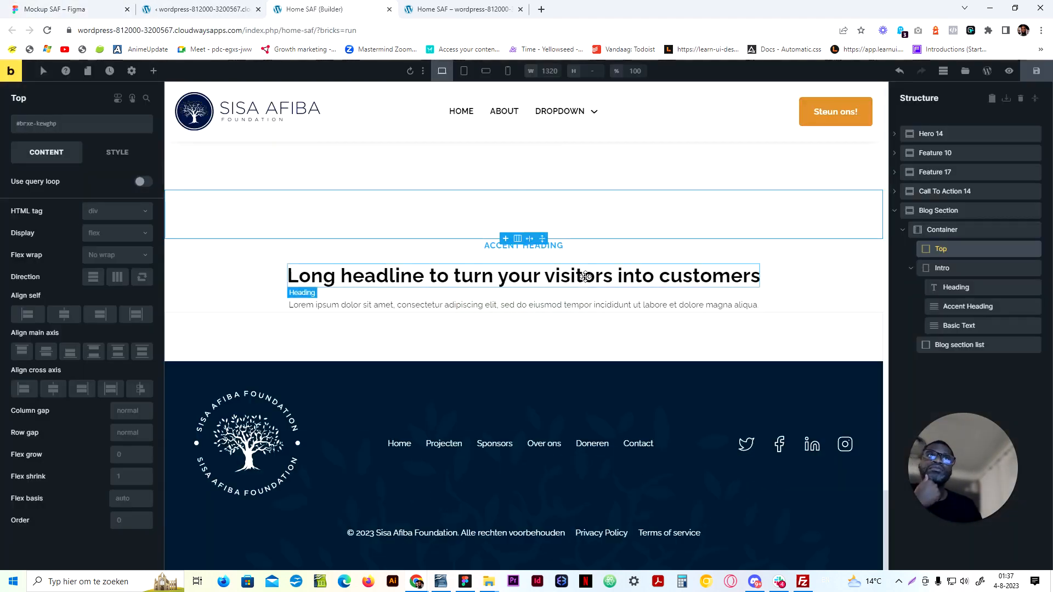
right_click(548, 246)
click(573, 317)
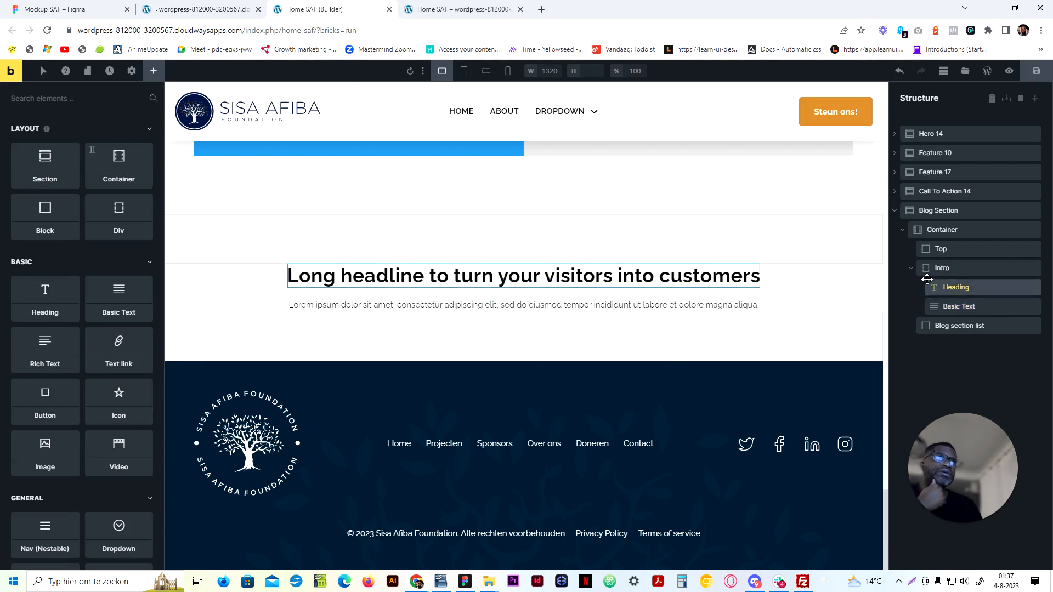
drag(912, 272, 935, 258)
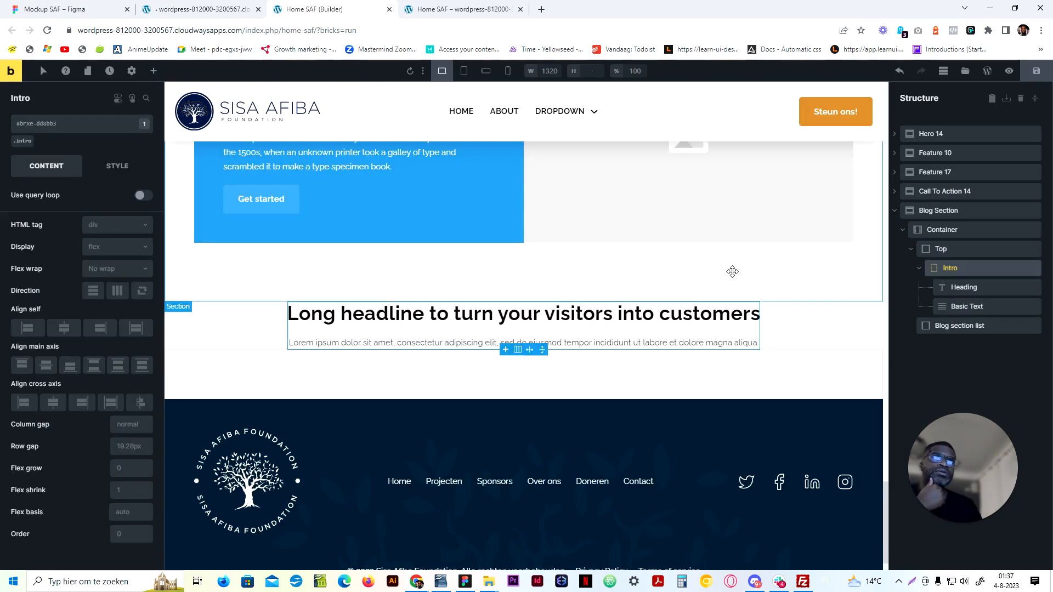
scroll(503, 323, up, 1)
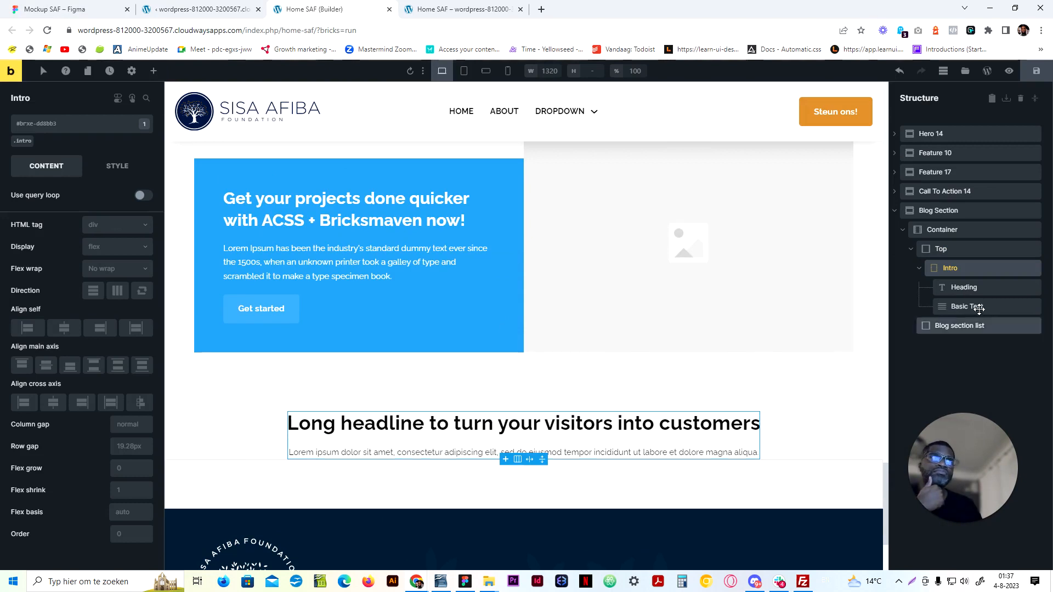
Create the global class "saf-blog-section" on the Blog Section and copy its name for reuse
click(945, 214)
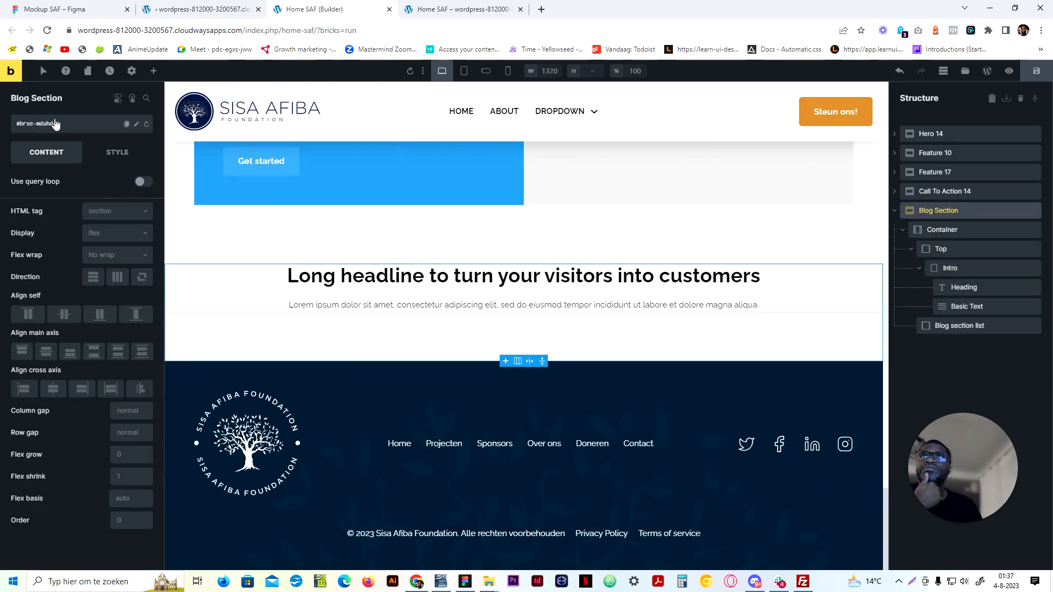
click(89, 129)
text(blog-section)
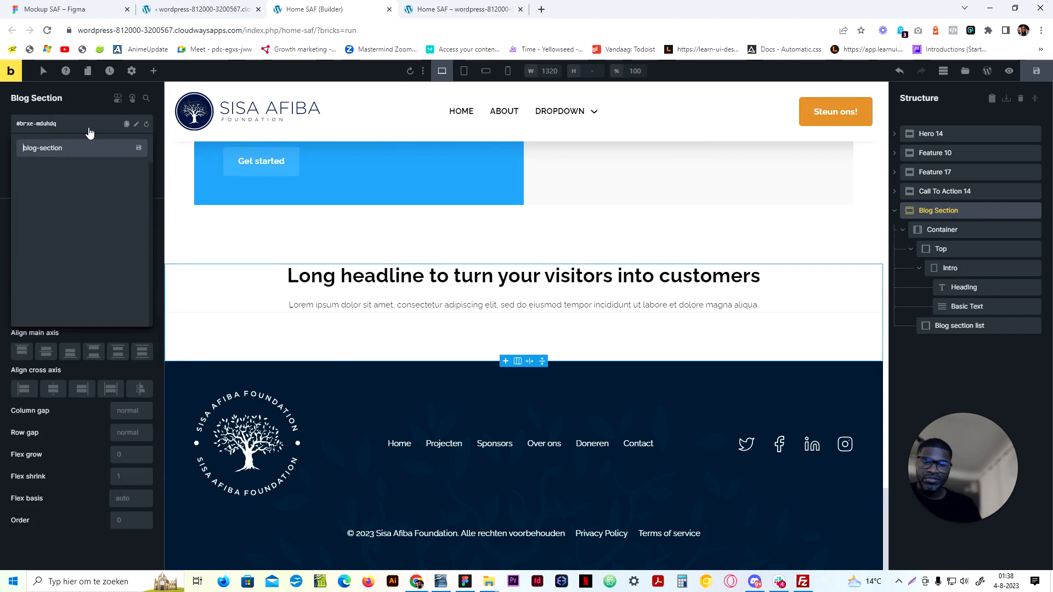
text(af-)
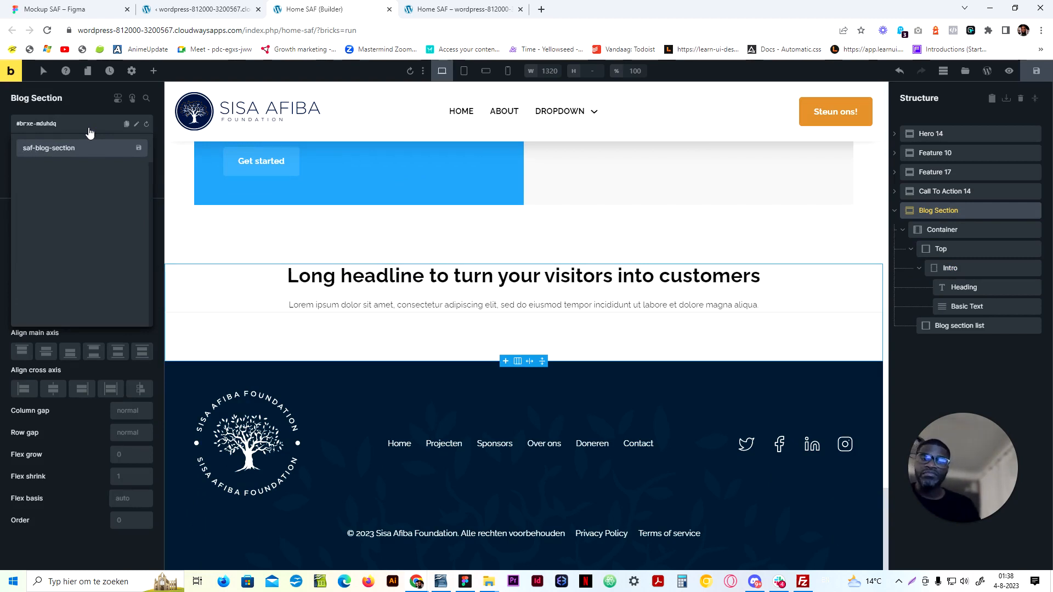
key(ctrl+a)
key(ctrl+c)
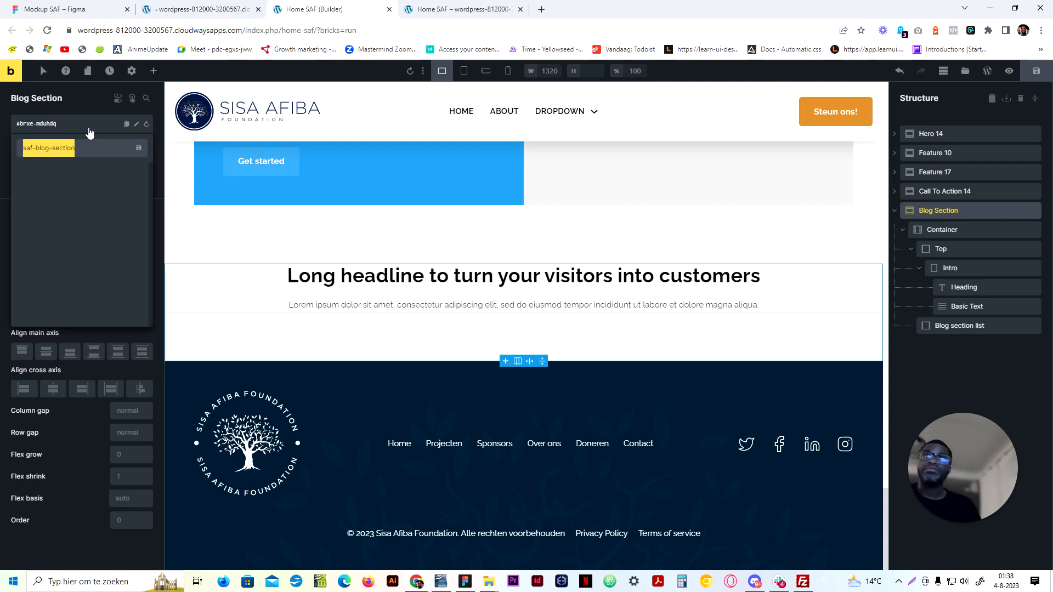
key(Return)
Create the global class "saf-blog-section-container" on the Blog Section's container
click(975, 233)
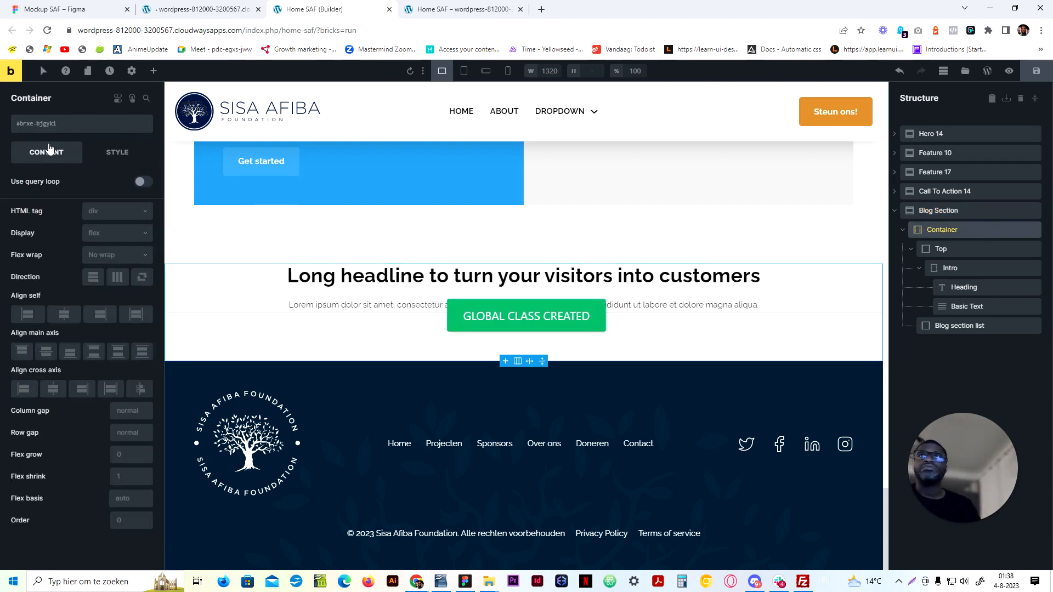
click(75, 125)
key(ctrl+v)
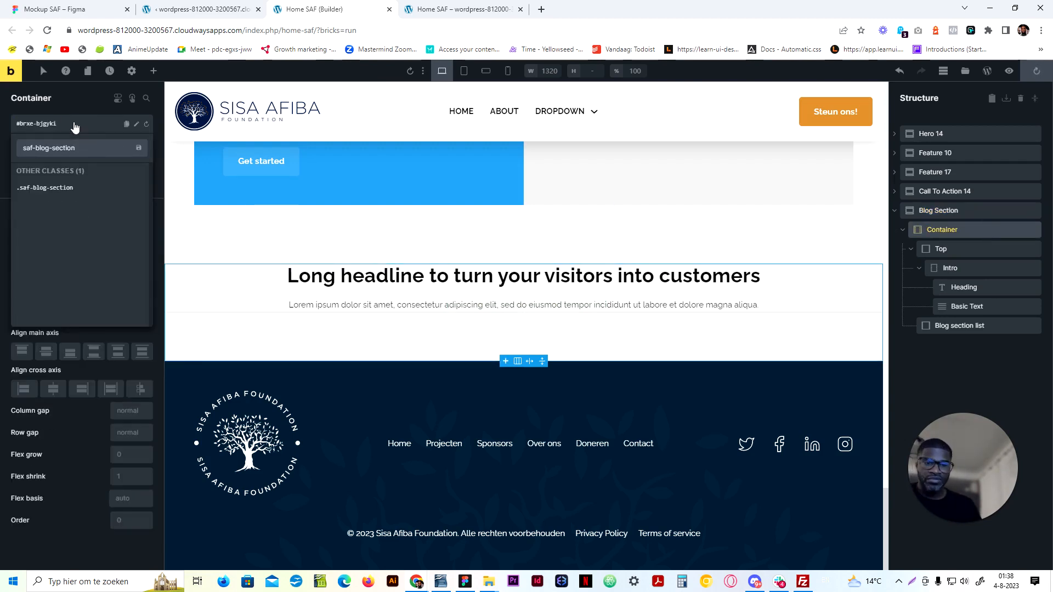
text(-container)
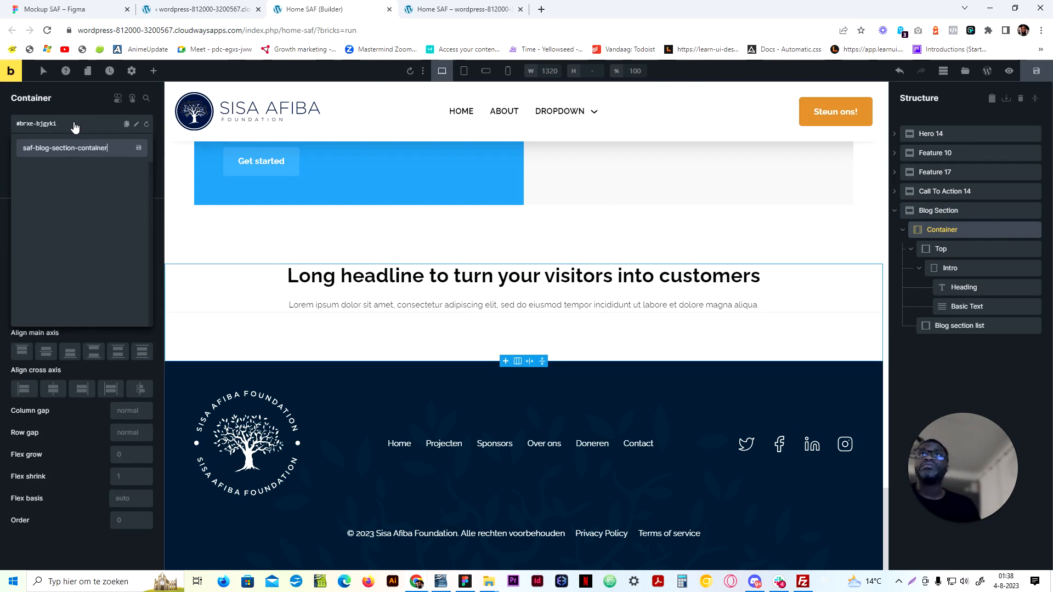
key(Return)
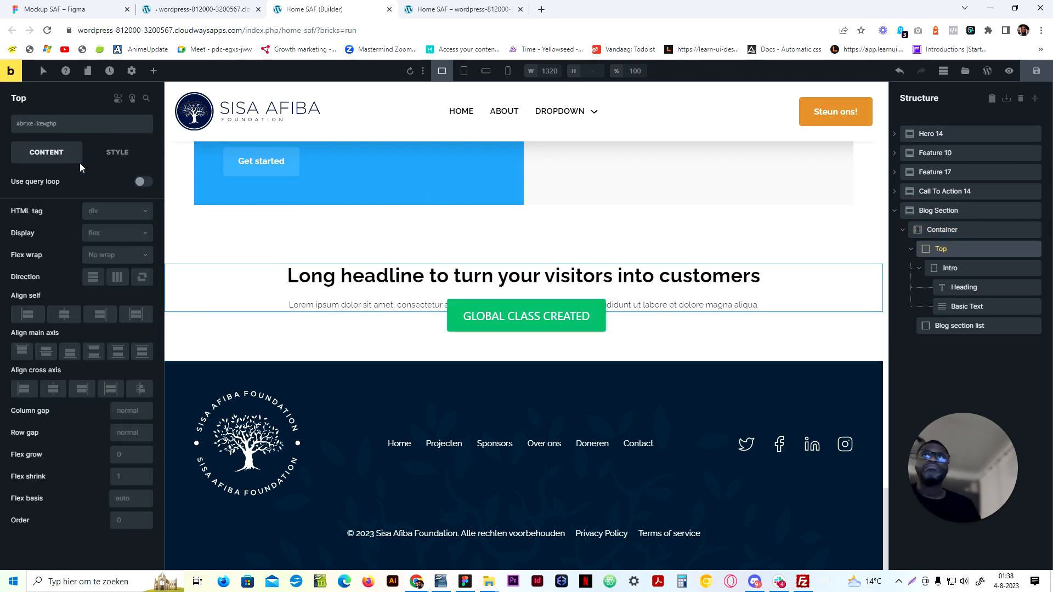
Create the global class "saf-blog-section__top" on the Top block
click(81, 127)
key(ctrl+v)
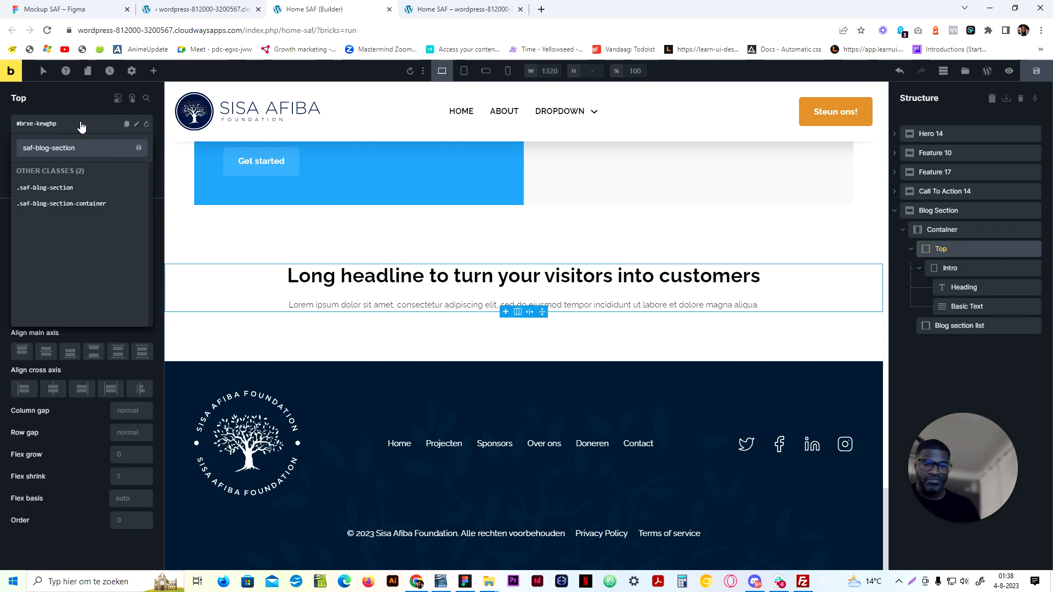
text(__top)
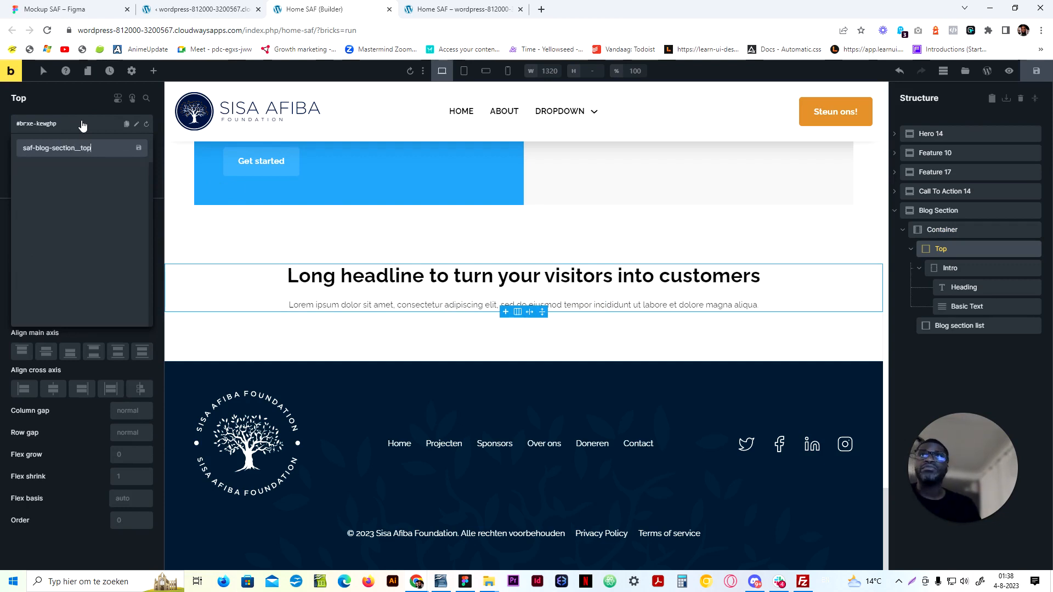
key(Return)
Create the global class "saf-blog-section-list-ul" on the Blog section list block
click(959, 325)
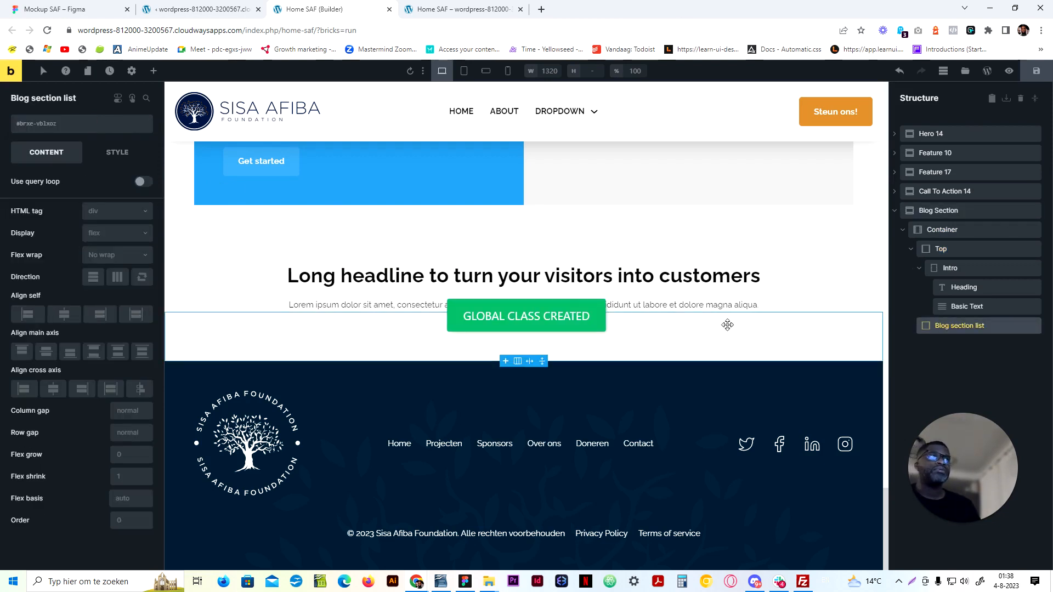
click(73, 125)
key(ctrl+v)
text(-li)
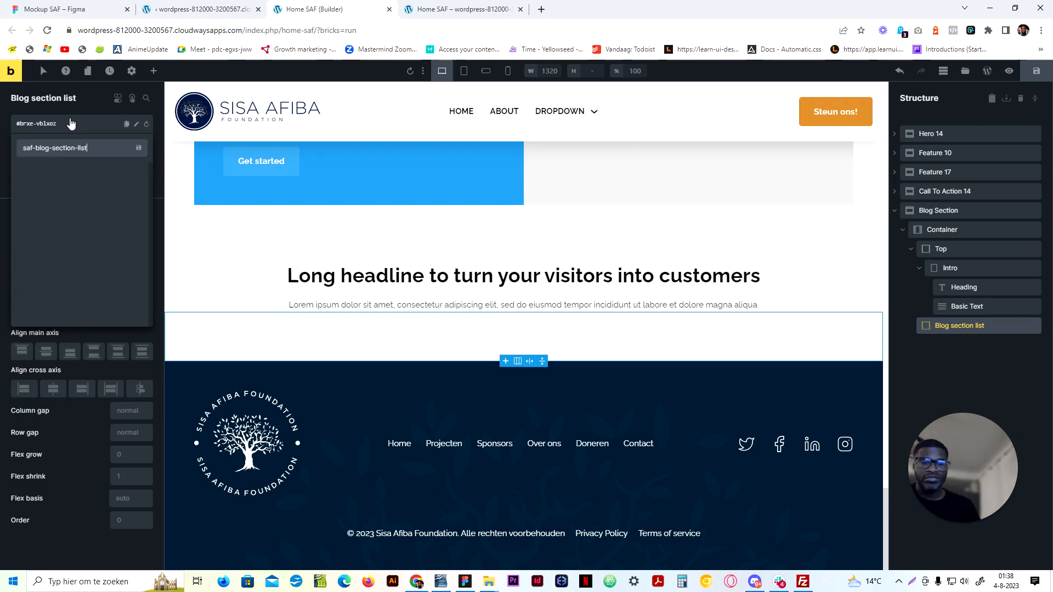
key(ctrl+a)
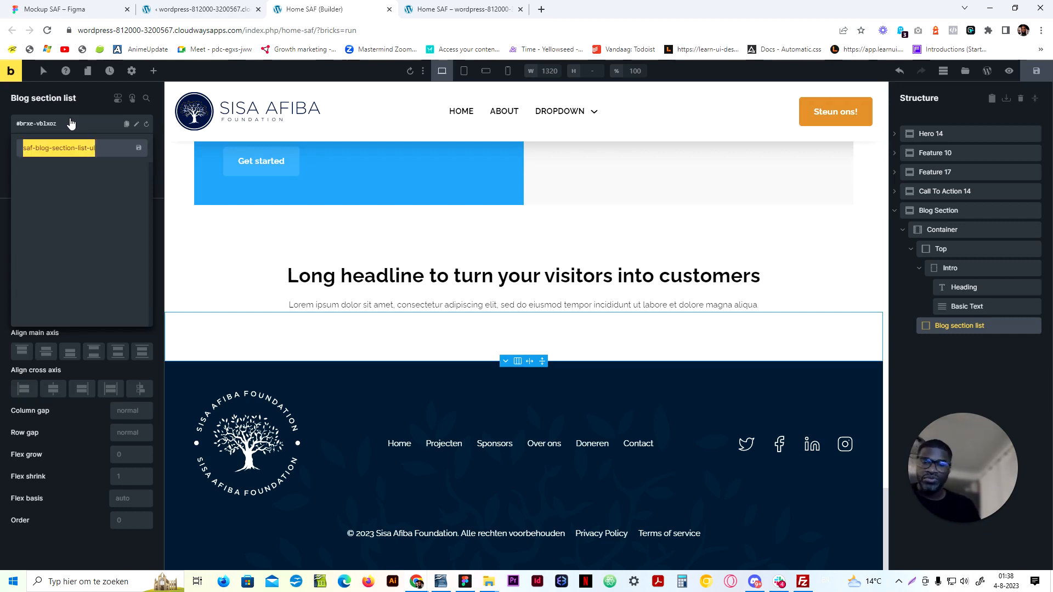
key(Return)
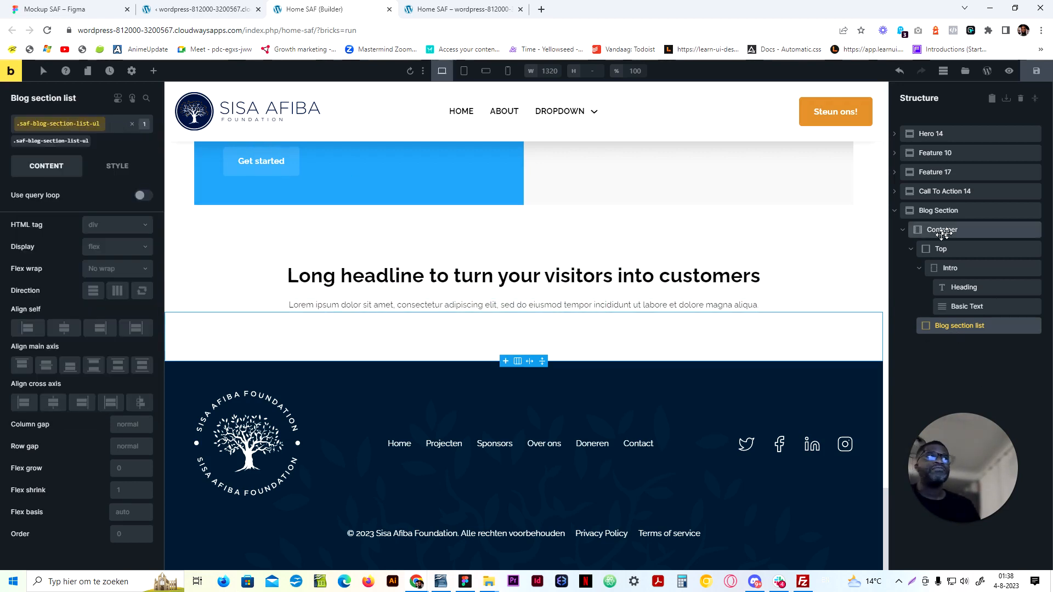
Set linked padding of var(--space-xl) on all sides of the saf-blog-section class
click(957, 216)
click(118, 165)
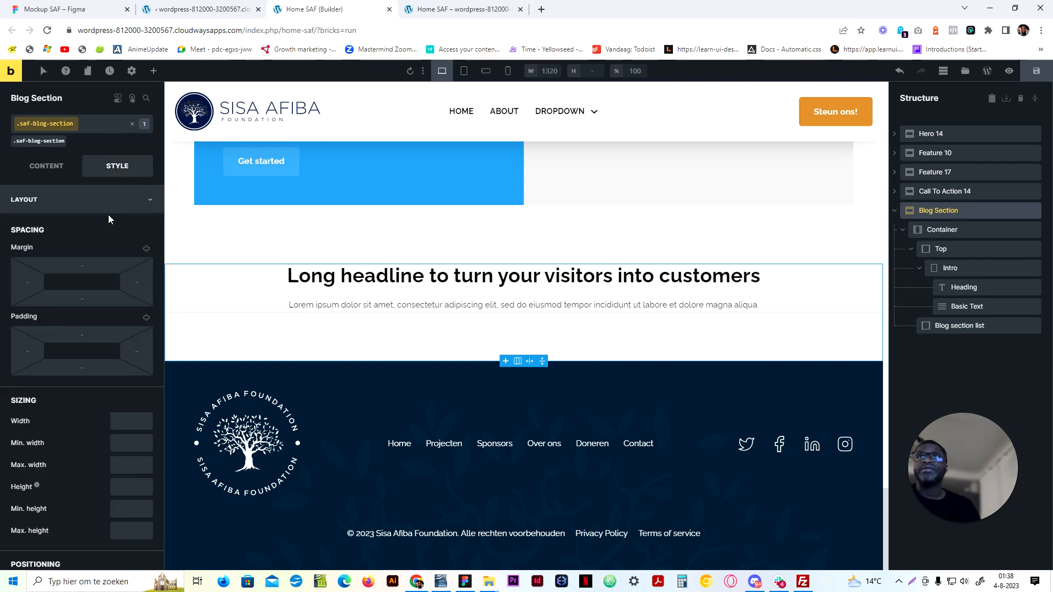
click(146, 318)
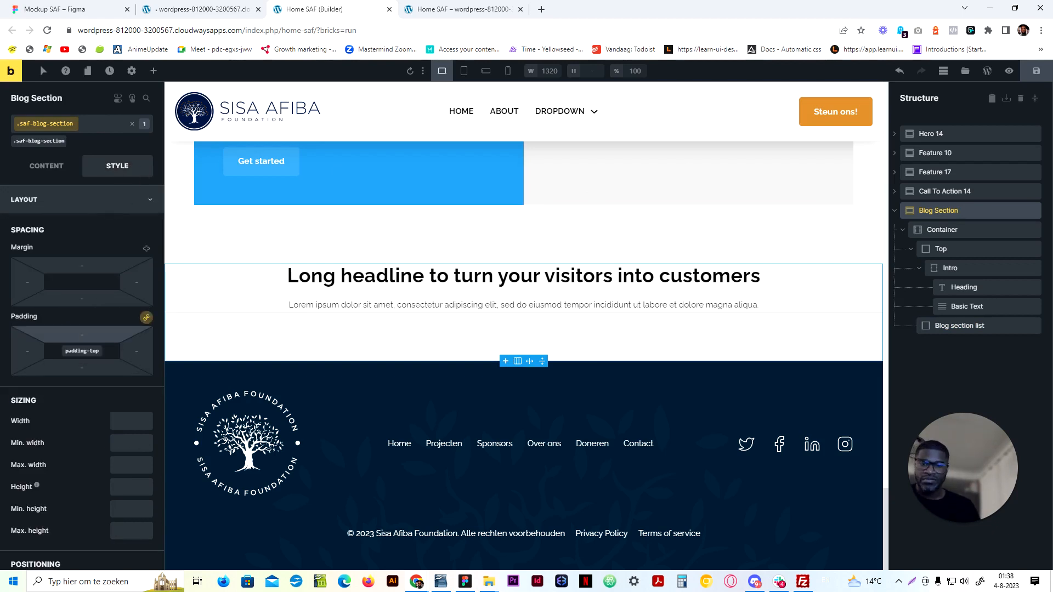
text(var())
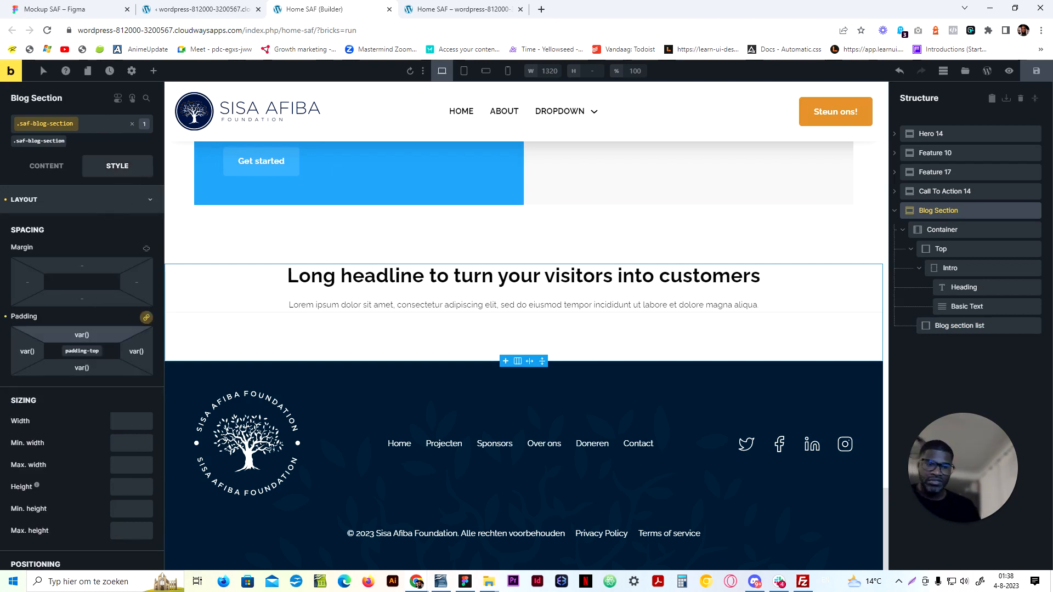
text(--space-xl)
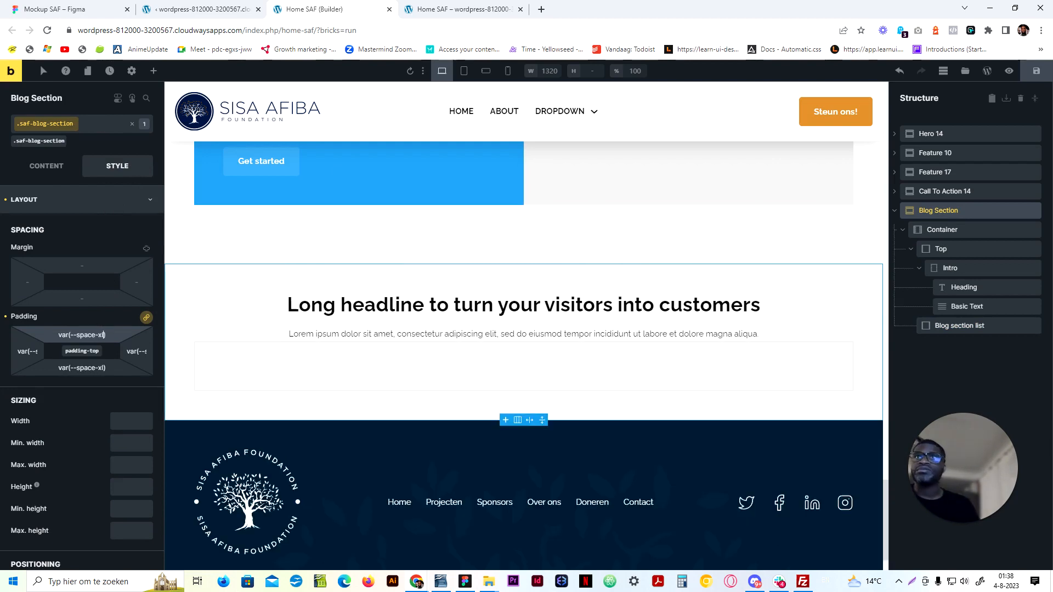
Unlink the Blog Section's padding sides and set the top and bottom padding to var(--space-3xl)
click(146, 317)
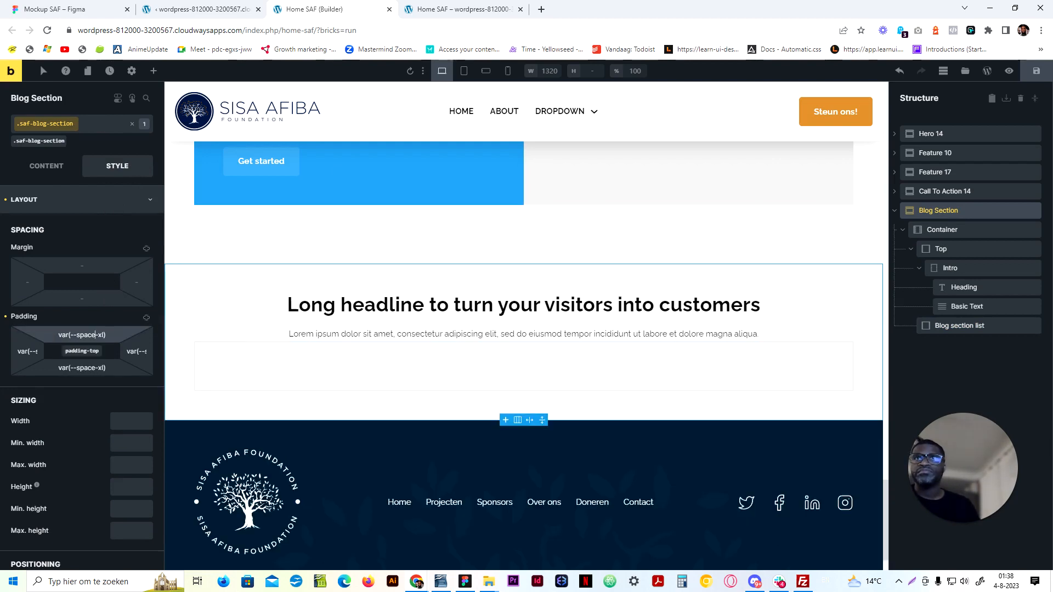
text(3)
click(96, 368)
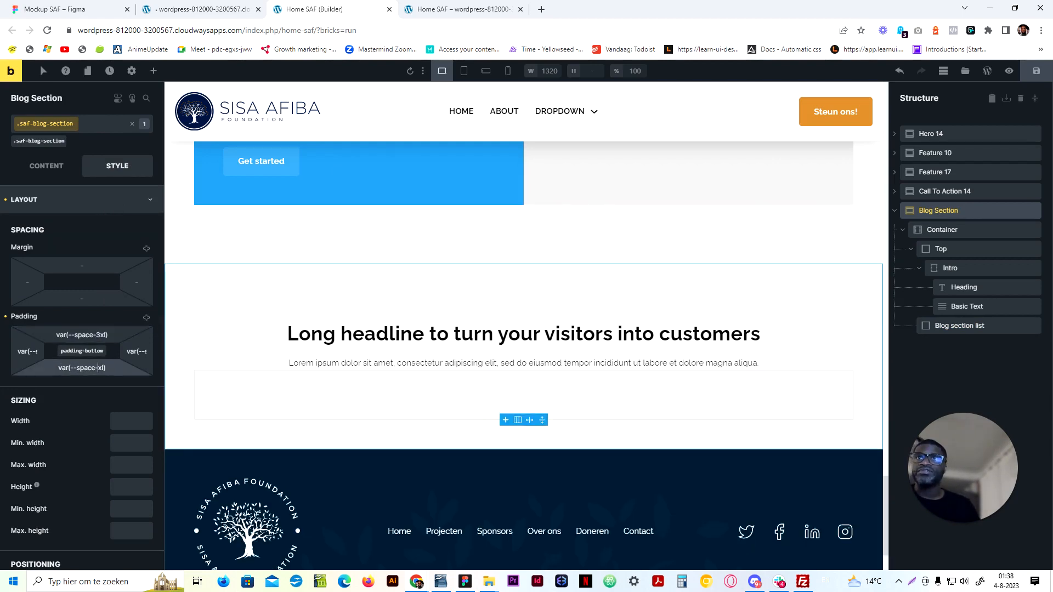
text(3)
Add a Block element inside the Blog section list block
click(955, 326)
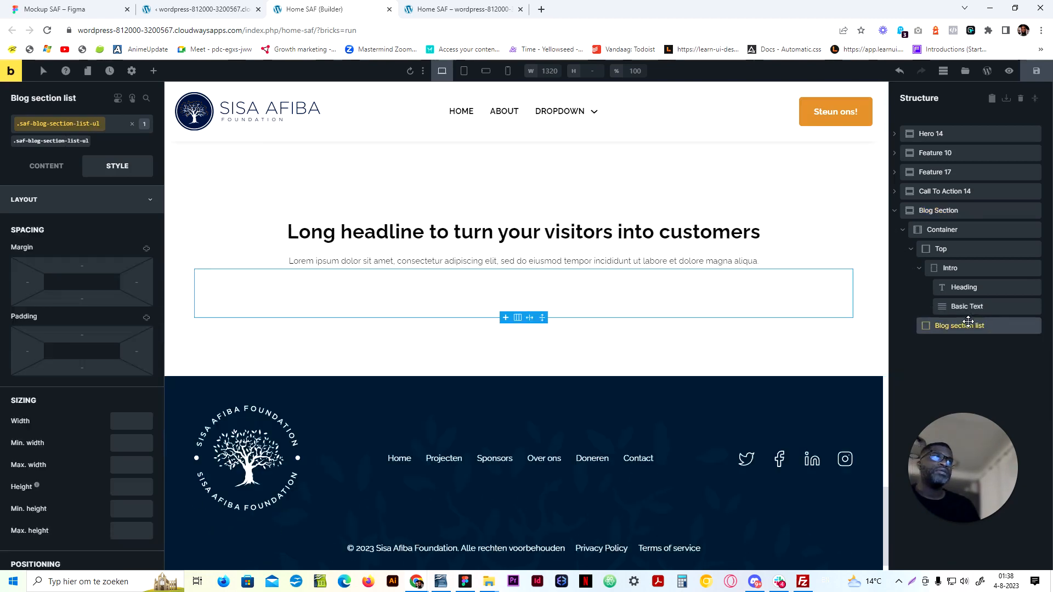
click(155, 72)
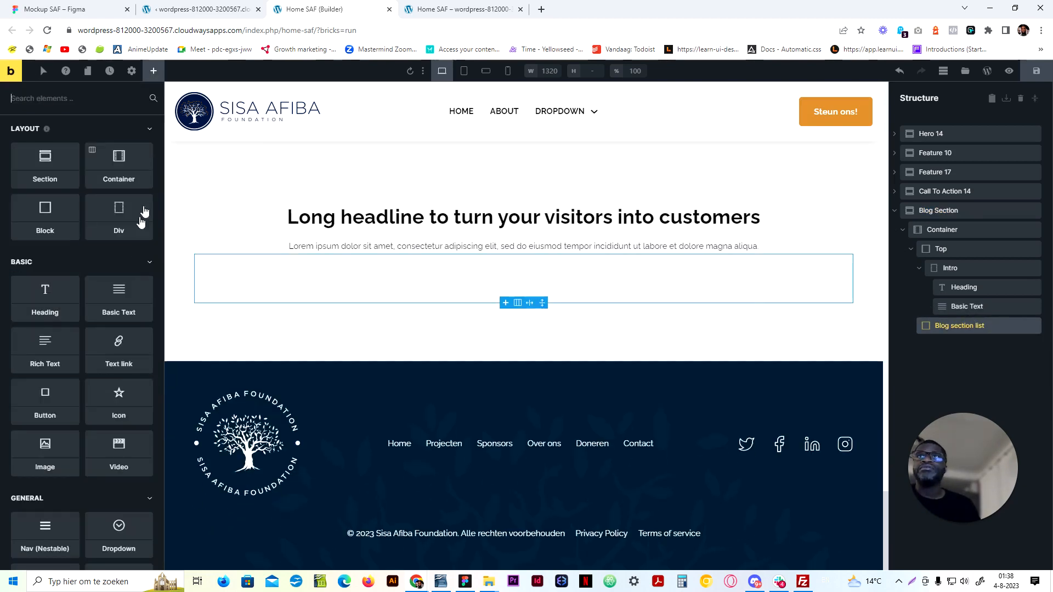
click(67, 225)
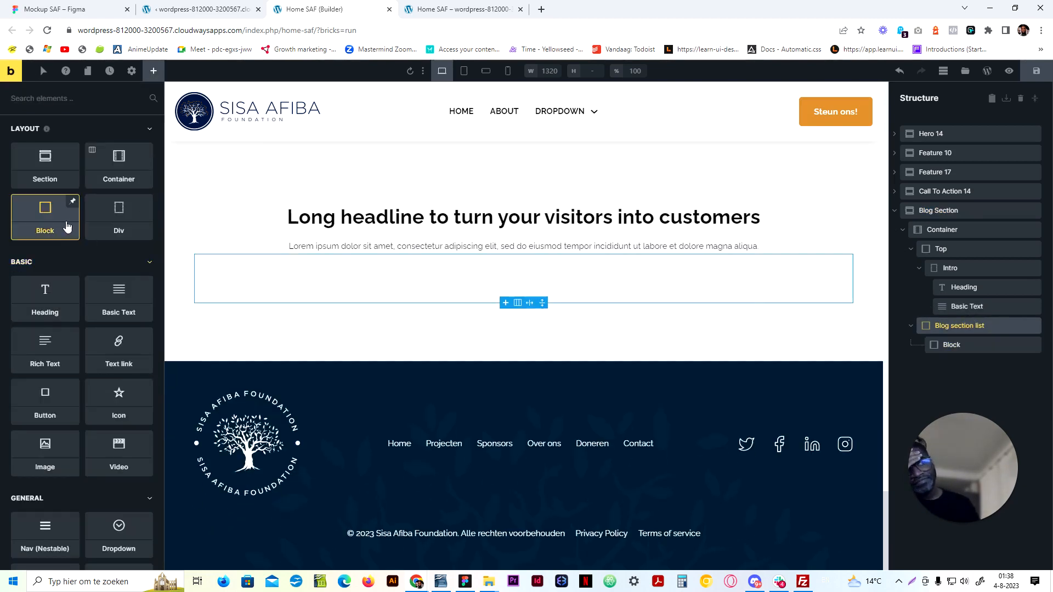
Rename the block nested in the Blog section list as "Article"
double_click(955, 344)
text(I)
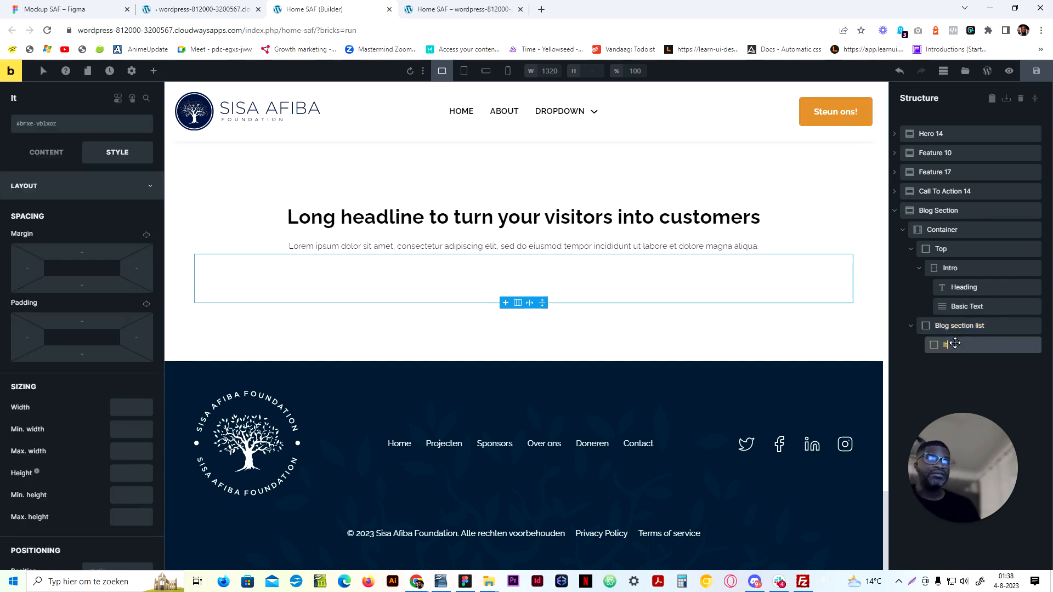
text(t)
key(Escape)
double_click(955, 344)
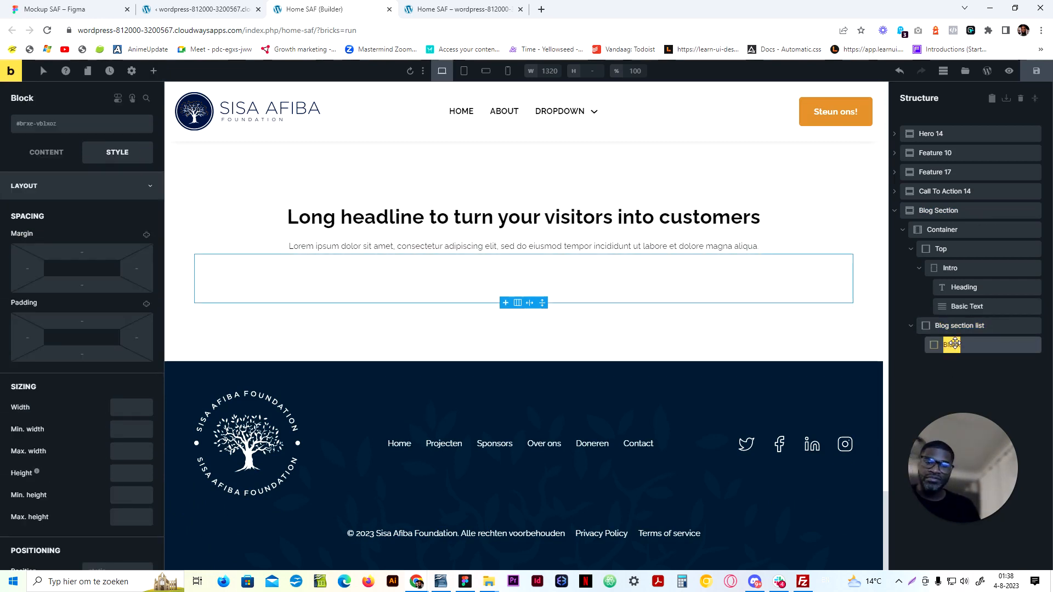
text(Article)
key(Return)
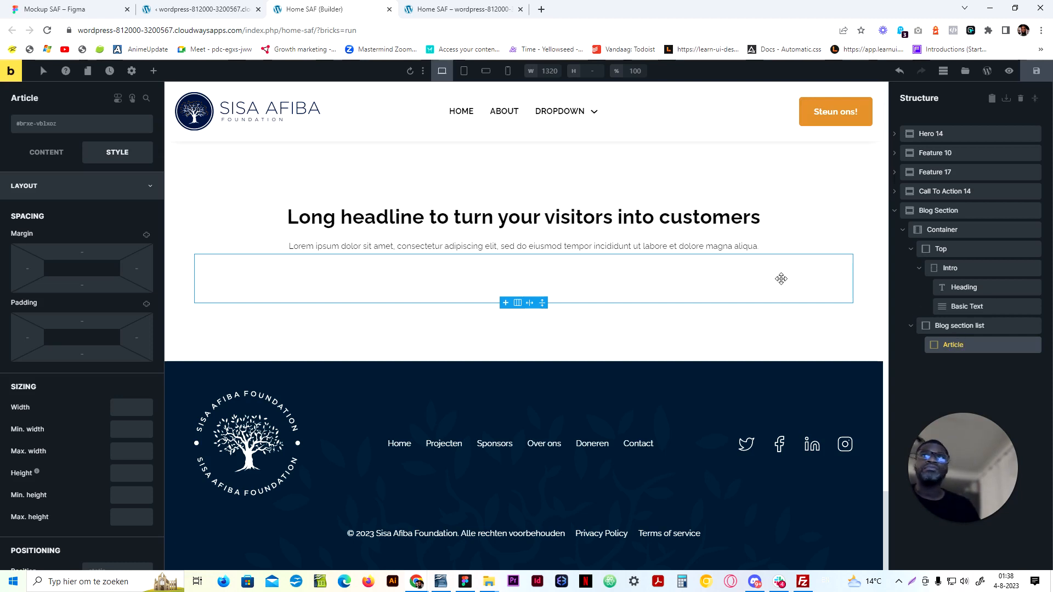
Assign the existing global class "list-none" to the Blog section list block
click(46, 152)
click(958, 326)
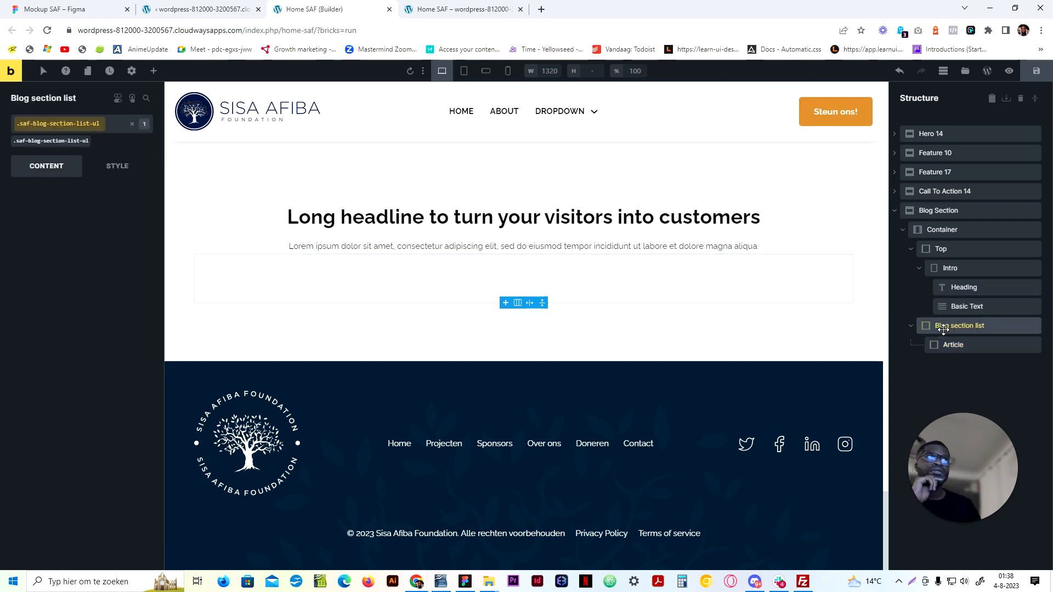
click(108, 124)
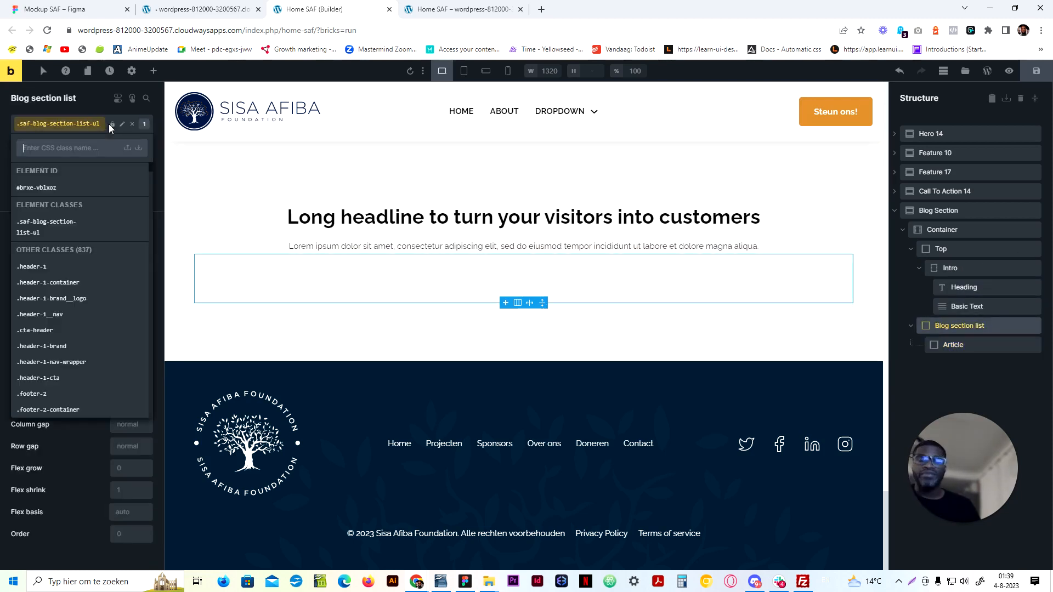
text(list-n)
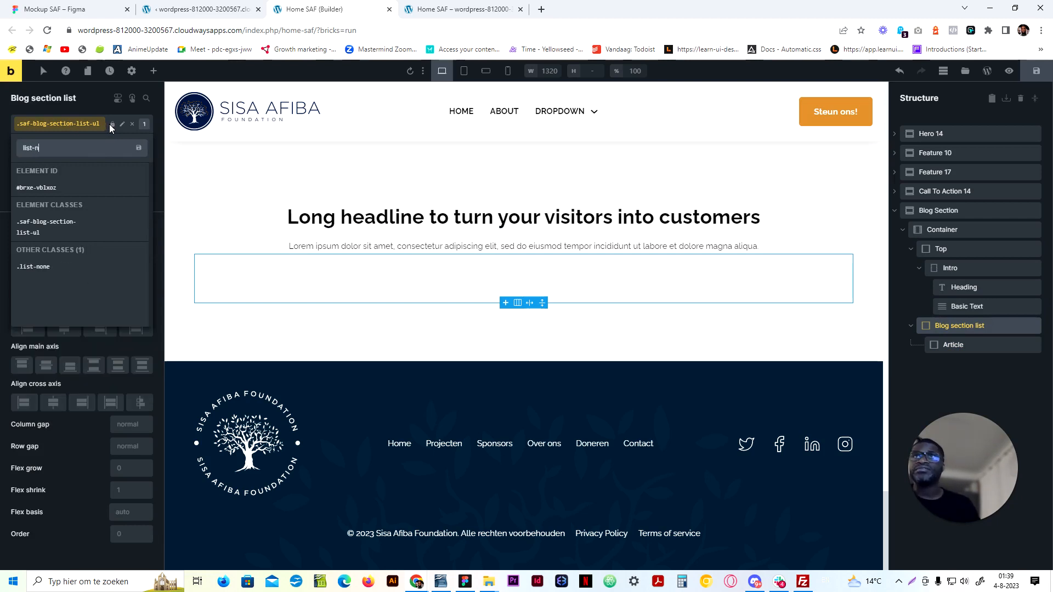
click(57, 266)
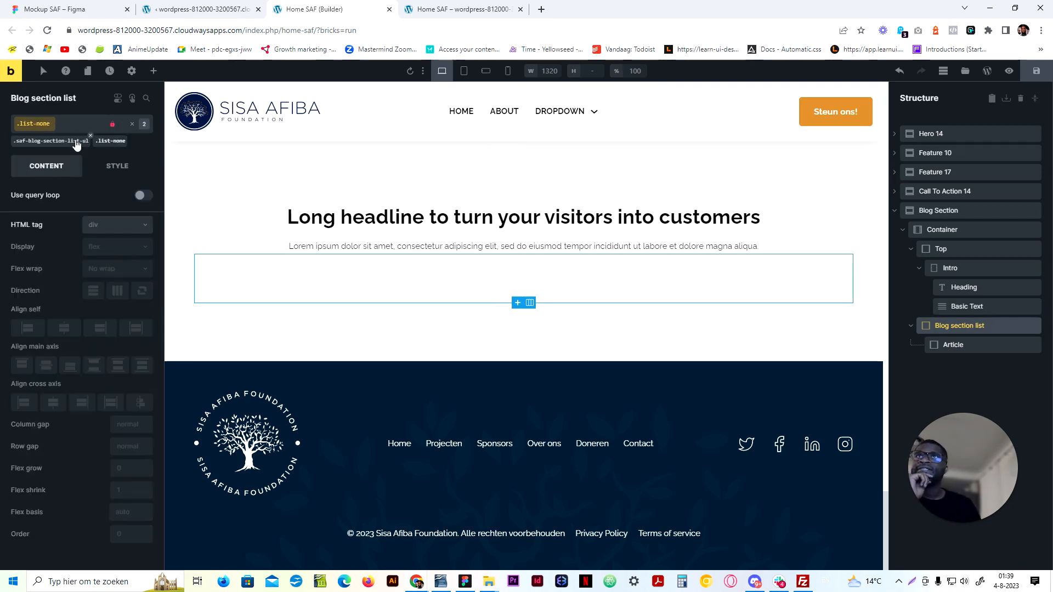
Set the left padding of the saf-blog-section-list-ul class to 0
click(101, 167)
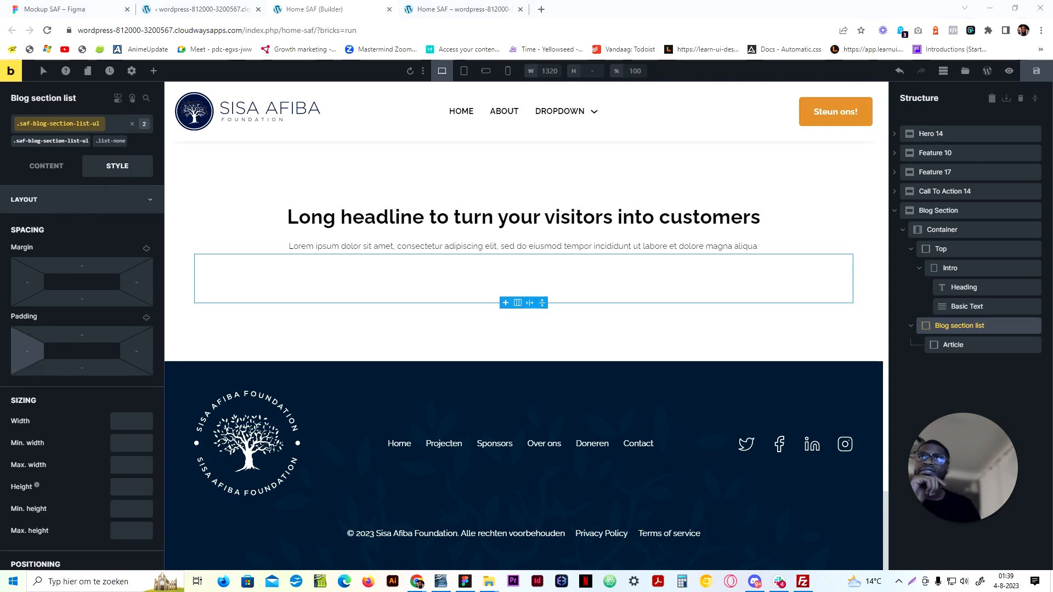
scroll(61, 270, down, 3)
click(28, 187)
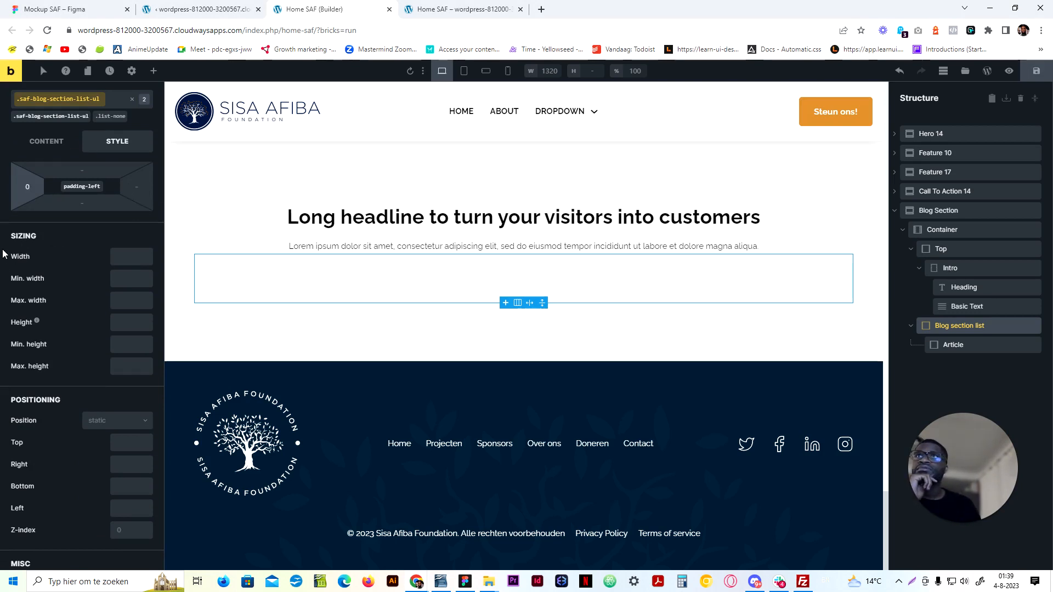
scroll(106, 198, up, 3)
click(106, 184)
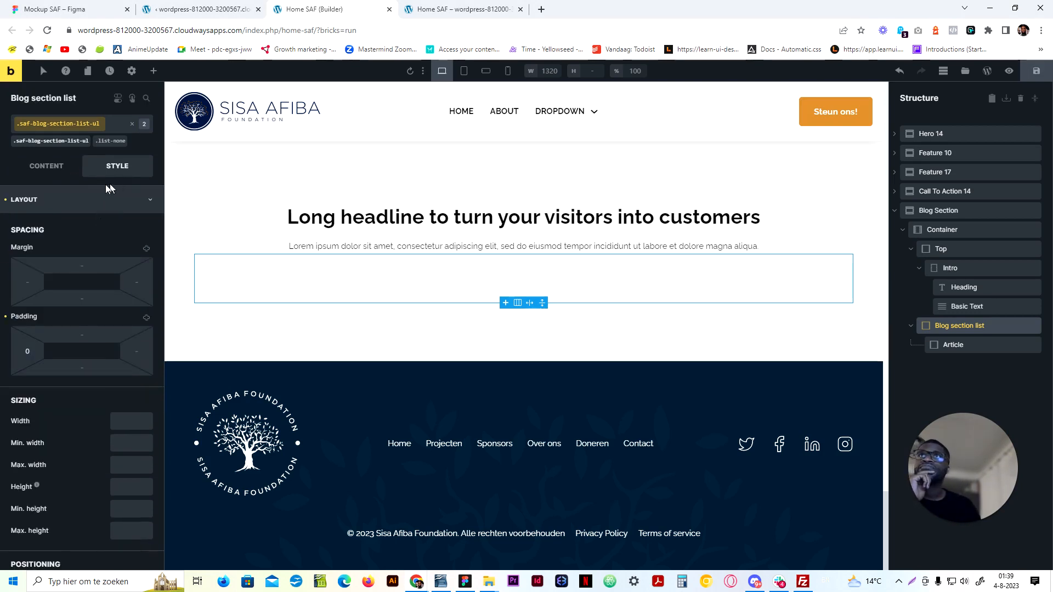
Set the HTML tag of the Blog section list to ul and that of the Article block to li
click(67, 198)
click(46, 166)
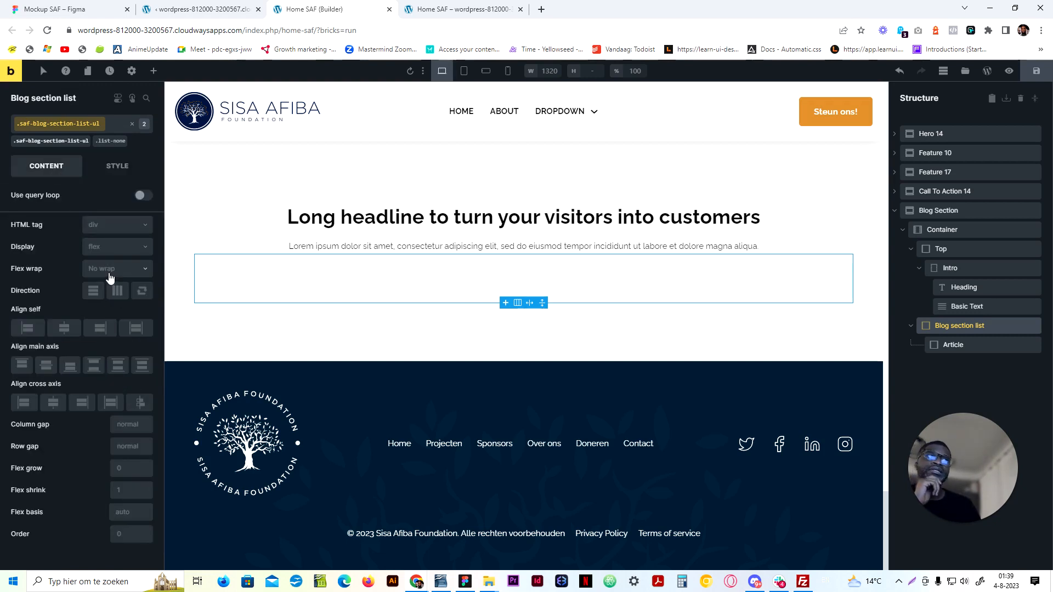
click(134, 229)
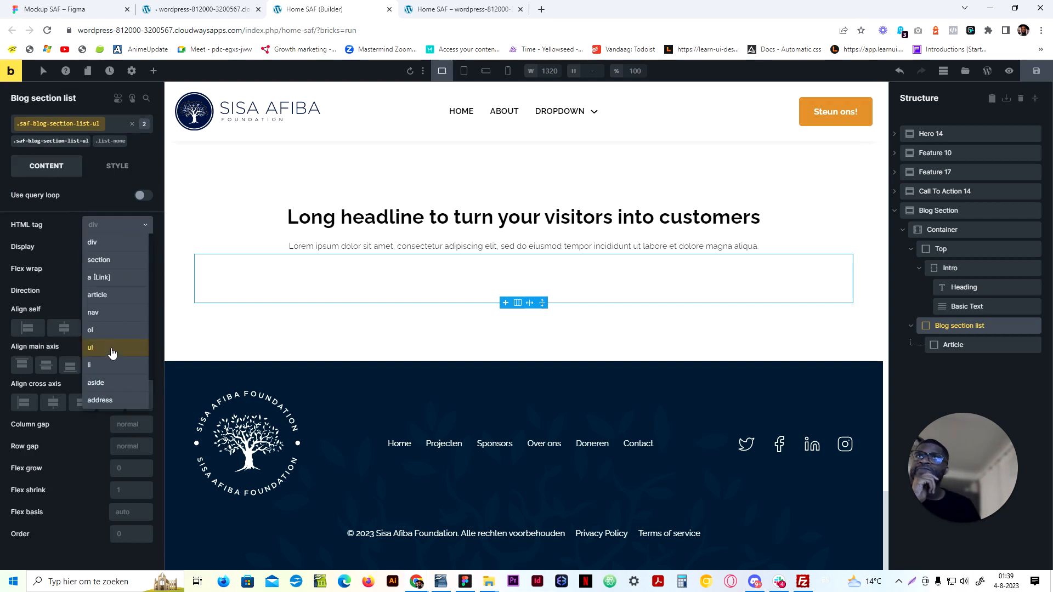
click(111, 347)
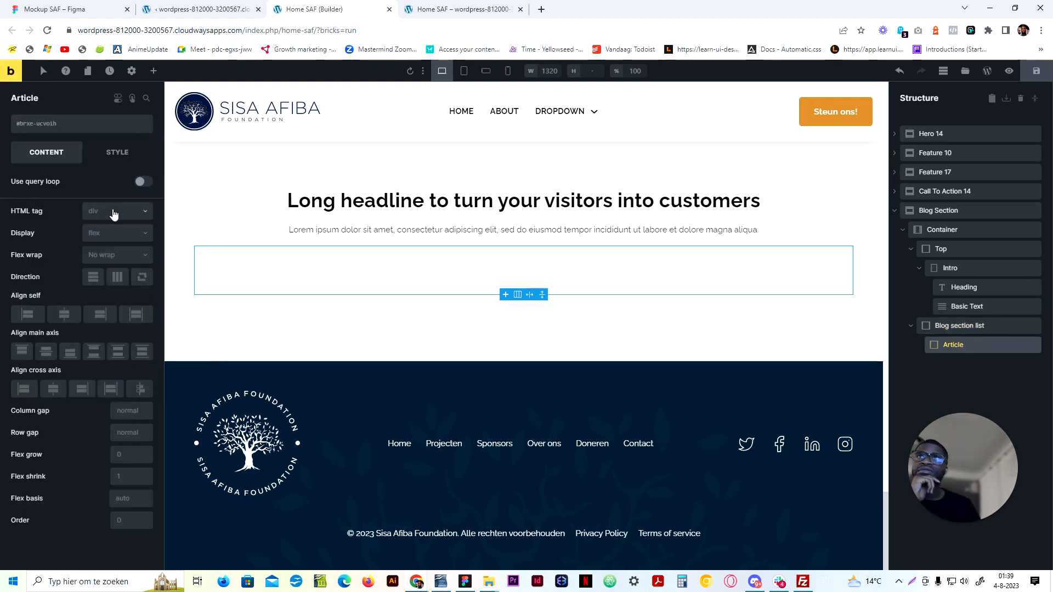
click(114, 214)
click(107, 359)
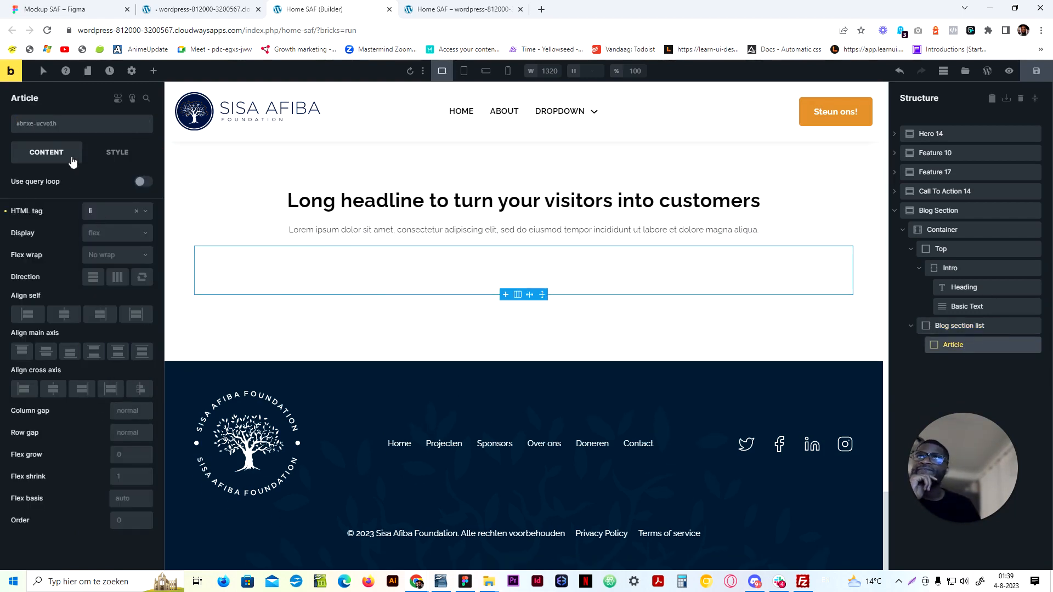
Create the global class "saf-blog-section-list-item" on the Article block
click(72, 125)
text(saf-blog-section-list-ul)
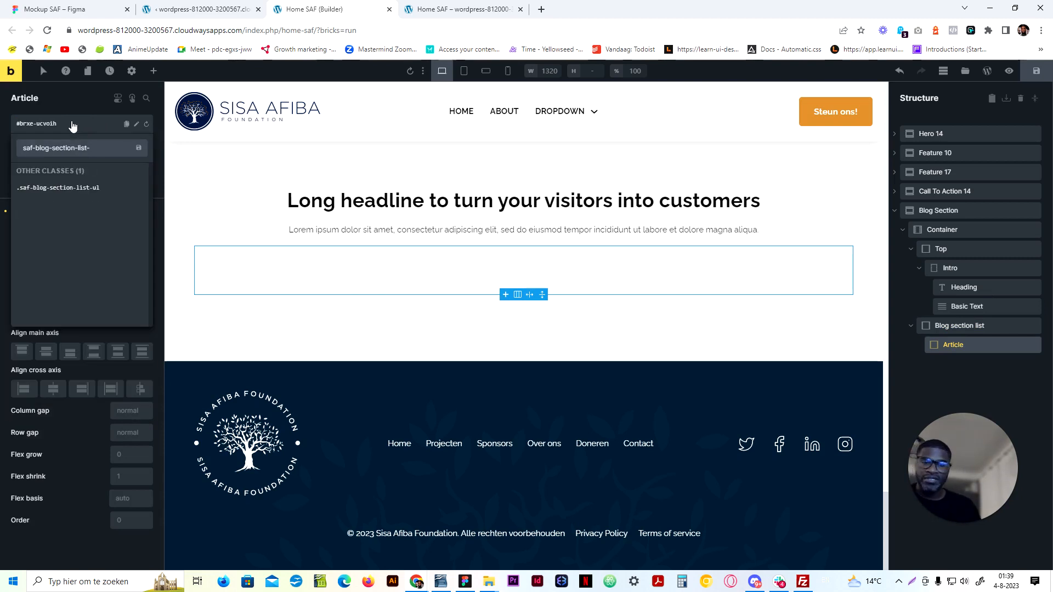
text(item)
key(ctrl+a)
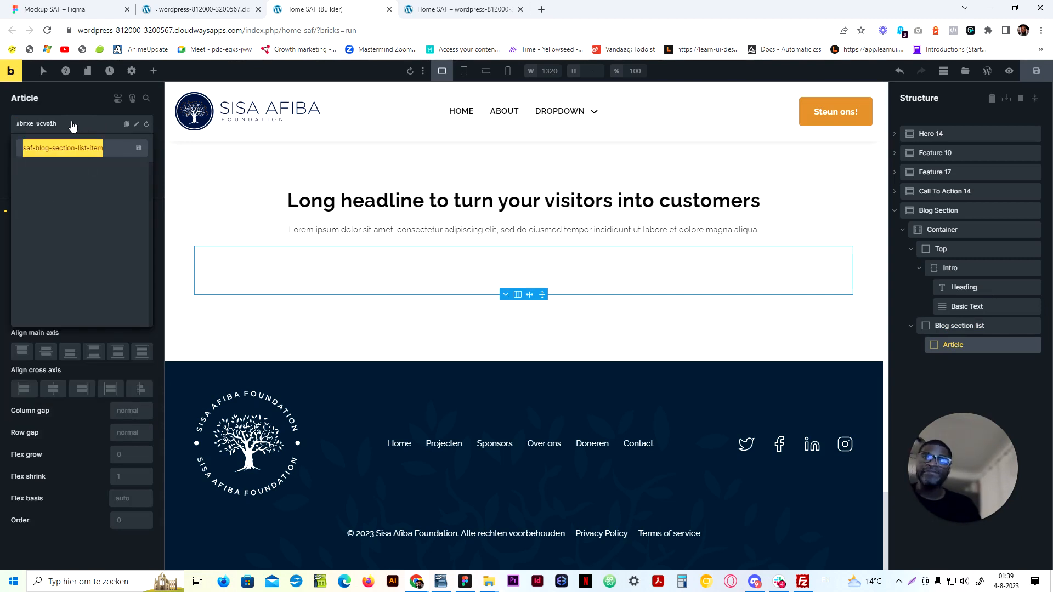
key(Return)
click(962, 352)
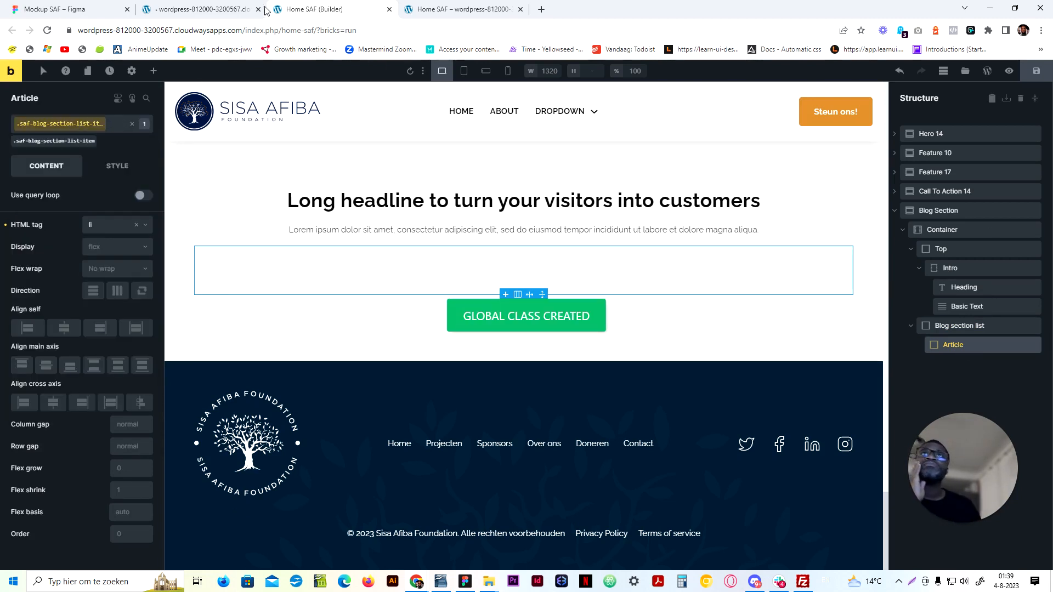
Check the blog cards in the Figma mockup and add a Basic Text and a Heading element inside the Article block
click(33, 10)
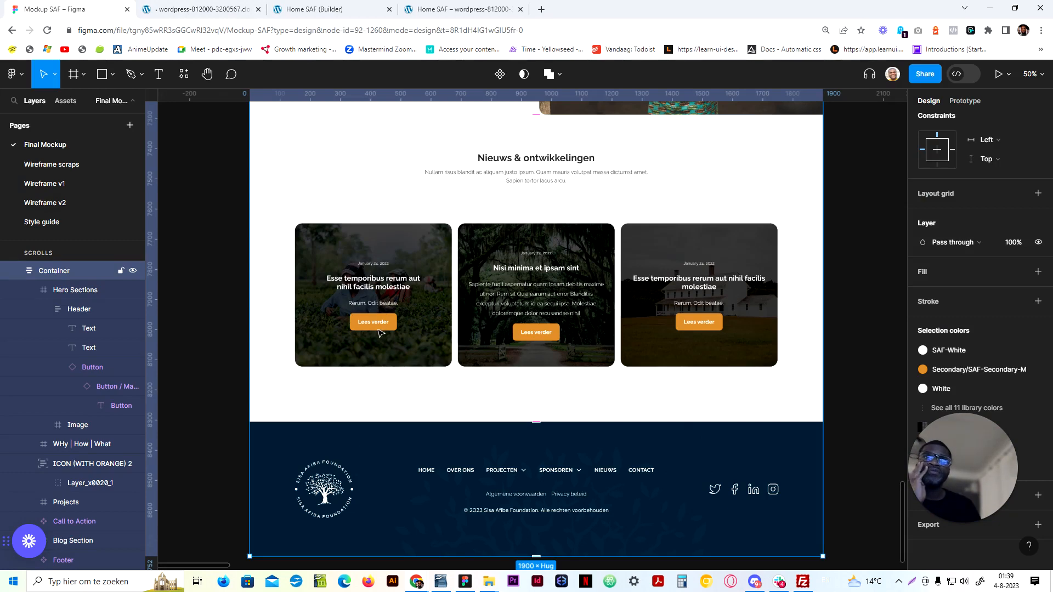
click(203, 9)
click(316, 9)
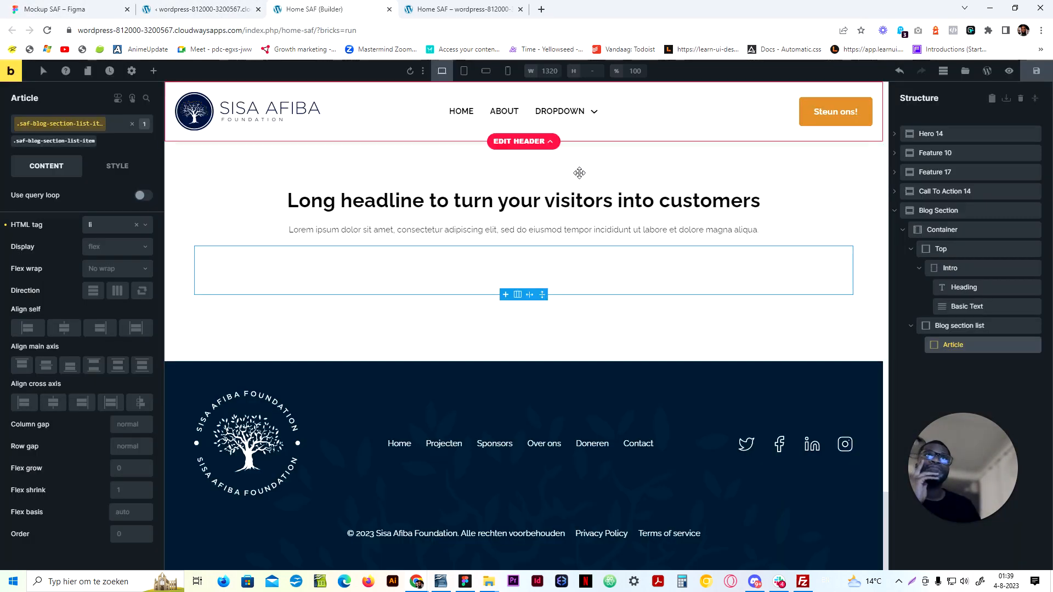
click(154, 71)
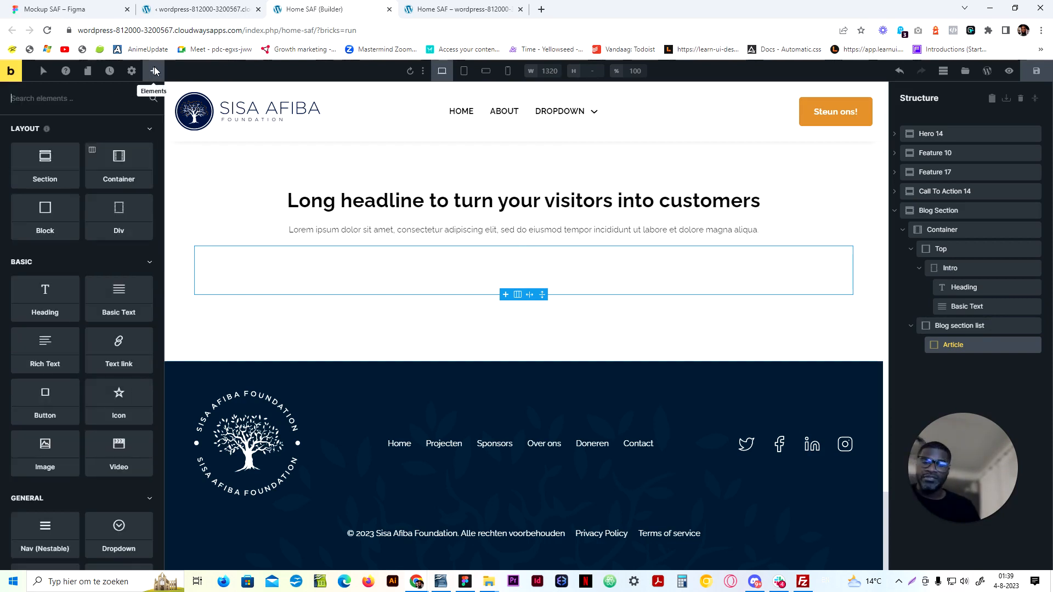
text(te)
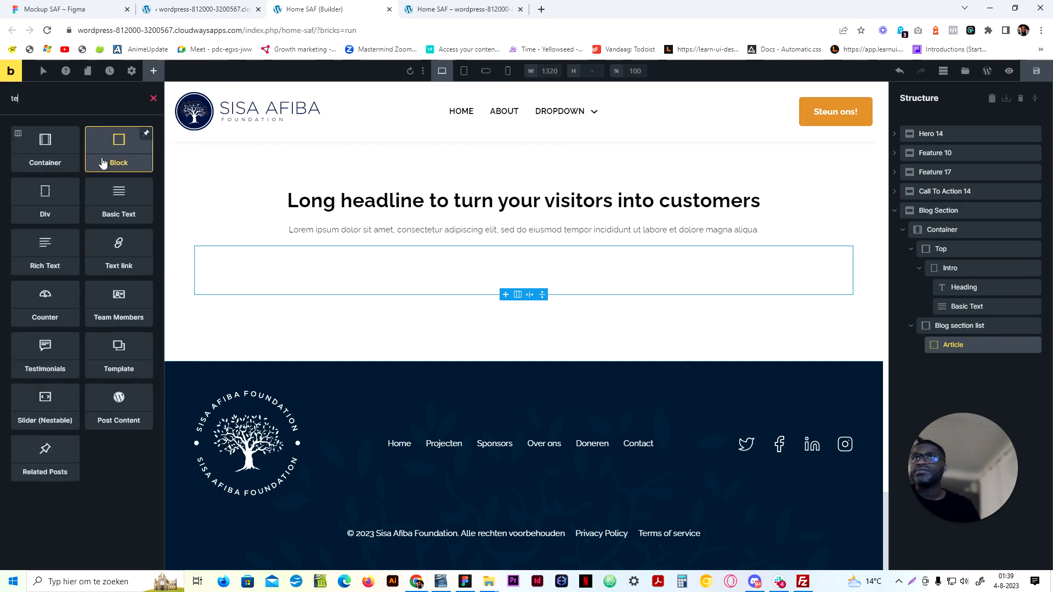
click(112, 193)
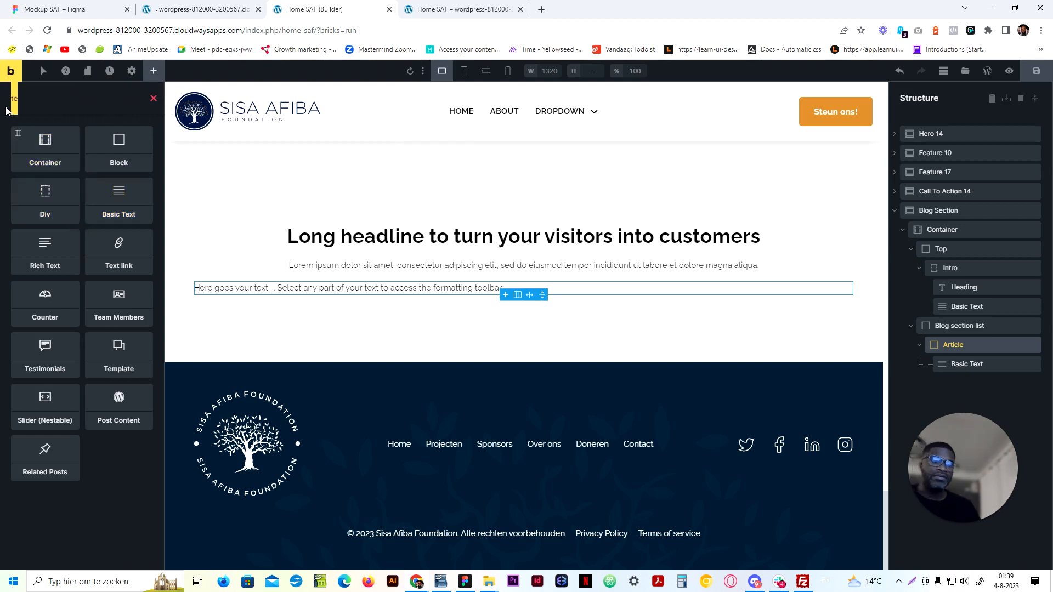
click(68, 305)
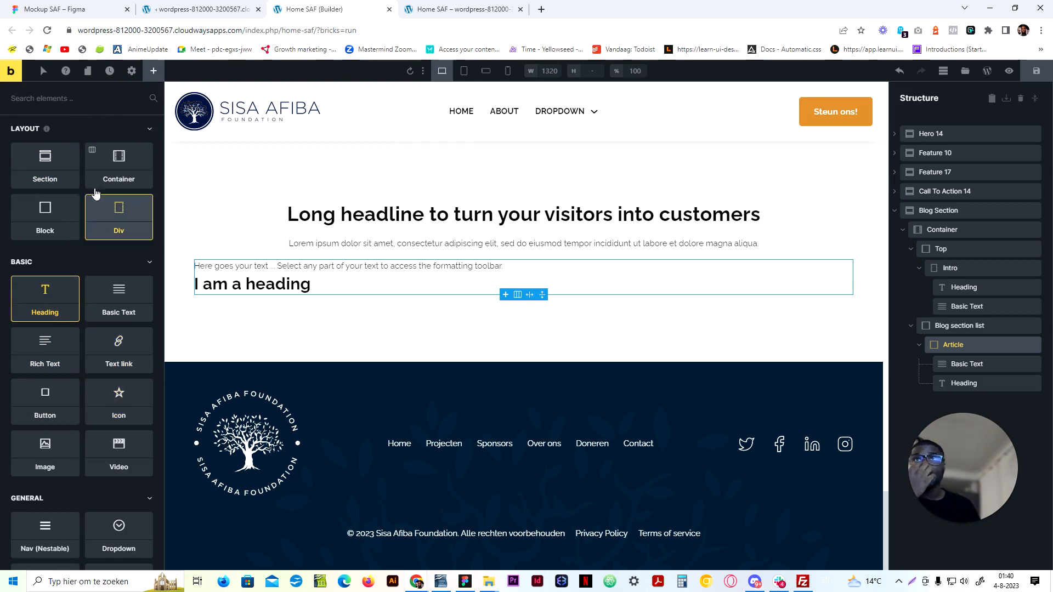
Add an Excerpt element below the heading inside the Article block
click(59, 99)
text(exc)
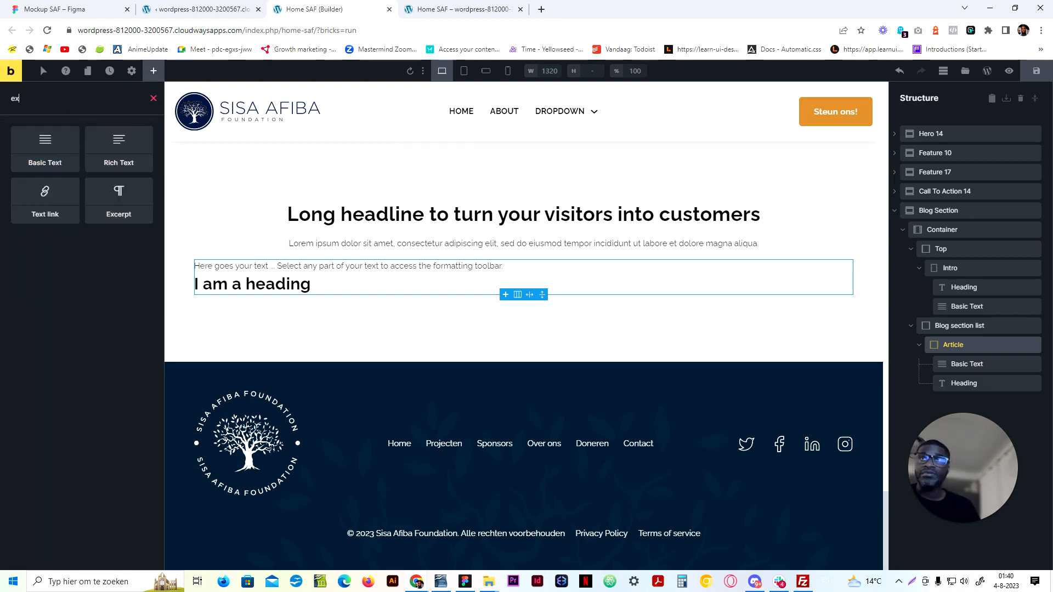
click(58, 152)
key(BackSpace)
key(BackSpace)
key(BackSpace)
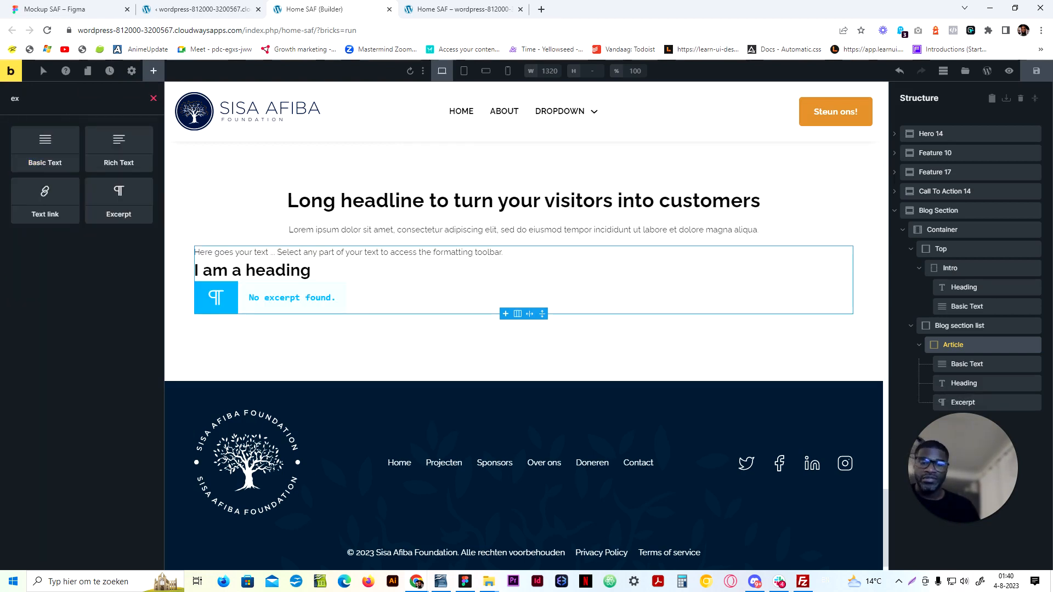
Add a Button element below the excerpt inside the Article block
text(buto)
key(BackSpace)
key(BackSpace)
key(BackSpace)
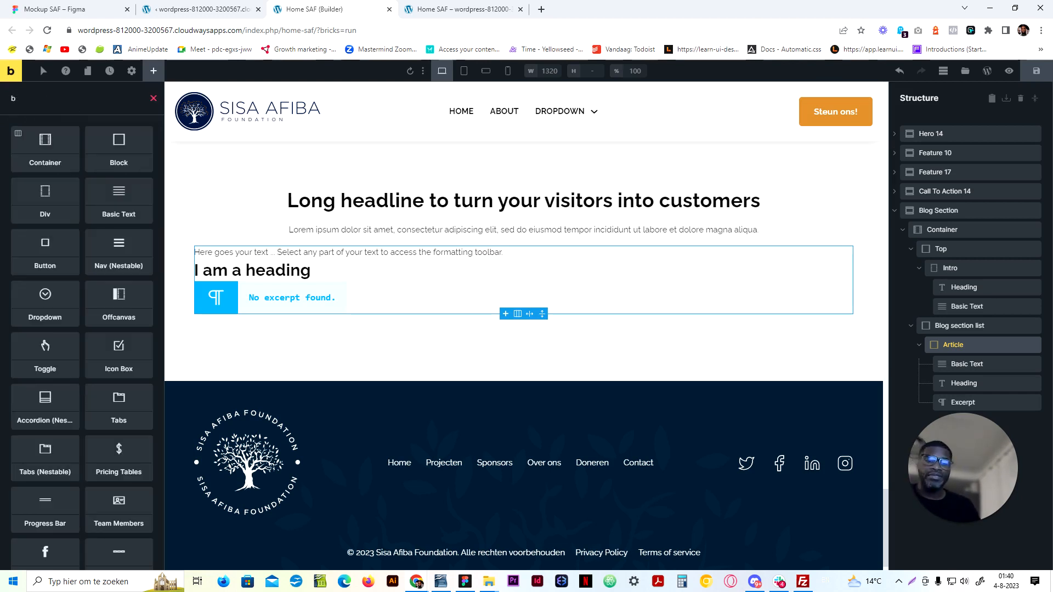
text(u)
click(45, 151)
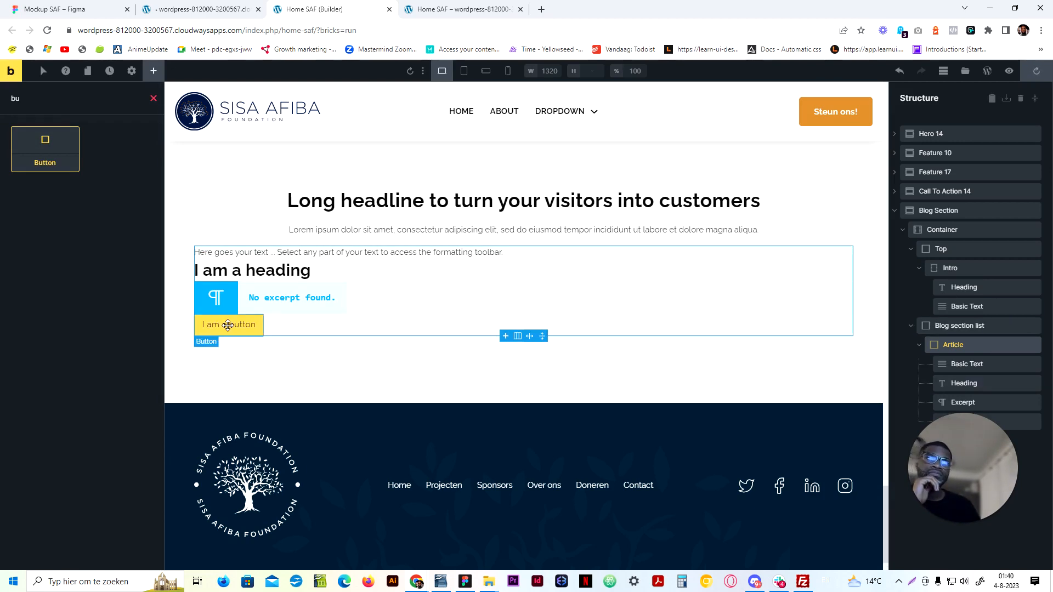
Check the card button in the Figma mockup and assign the existing class "btn" to the Article's Button element
click(84, 5)
click(178, 6)
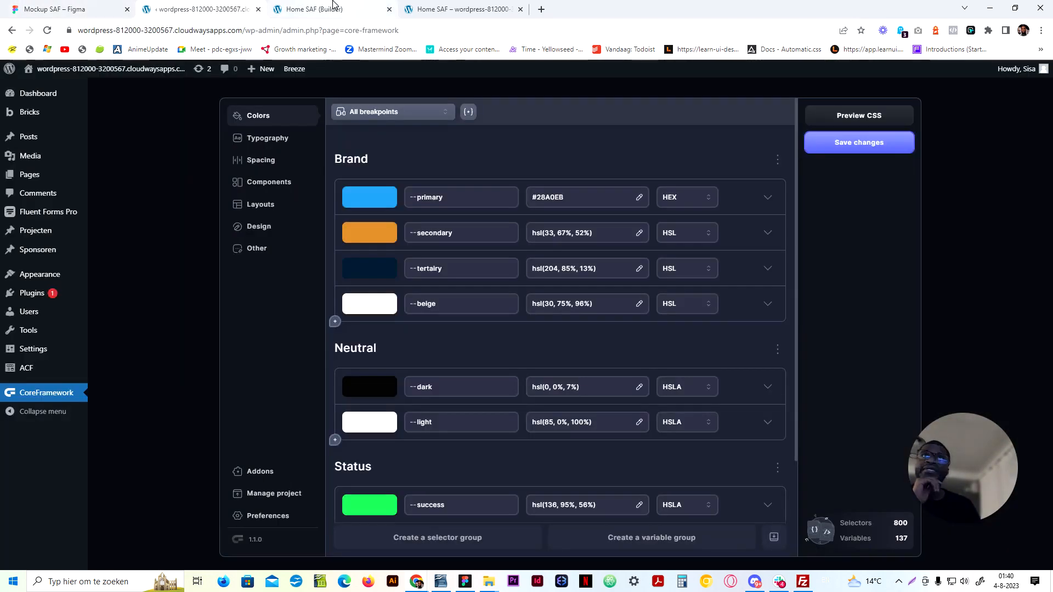
click(335, 5)
click(99, 6)
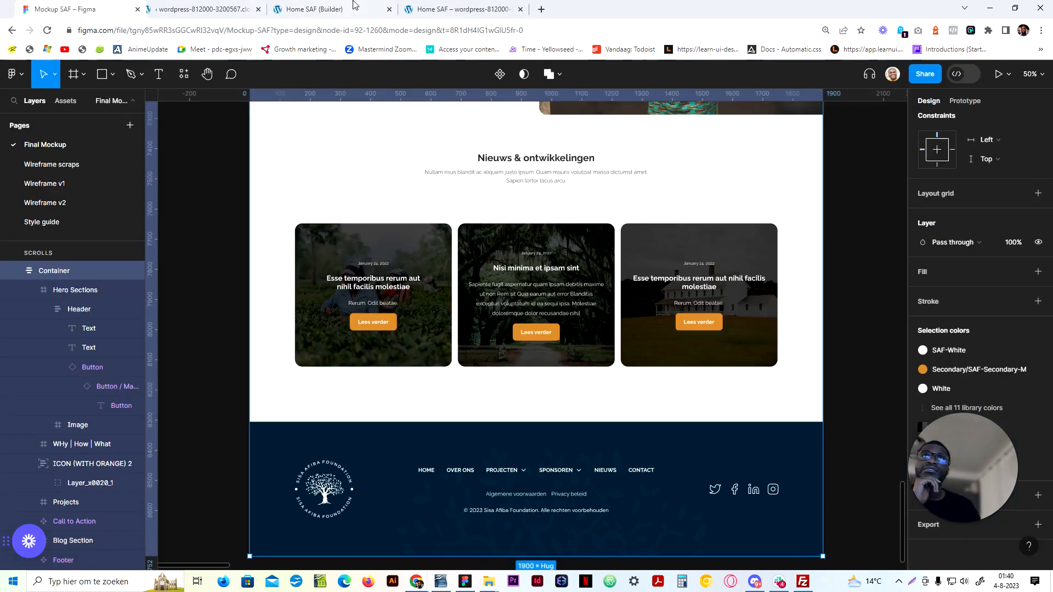
click(354, 5)
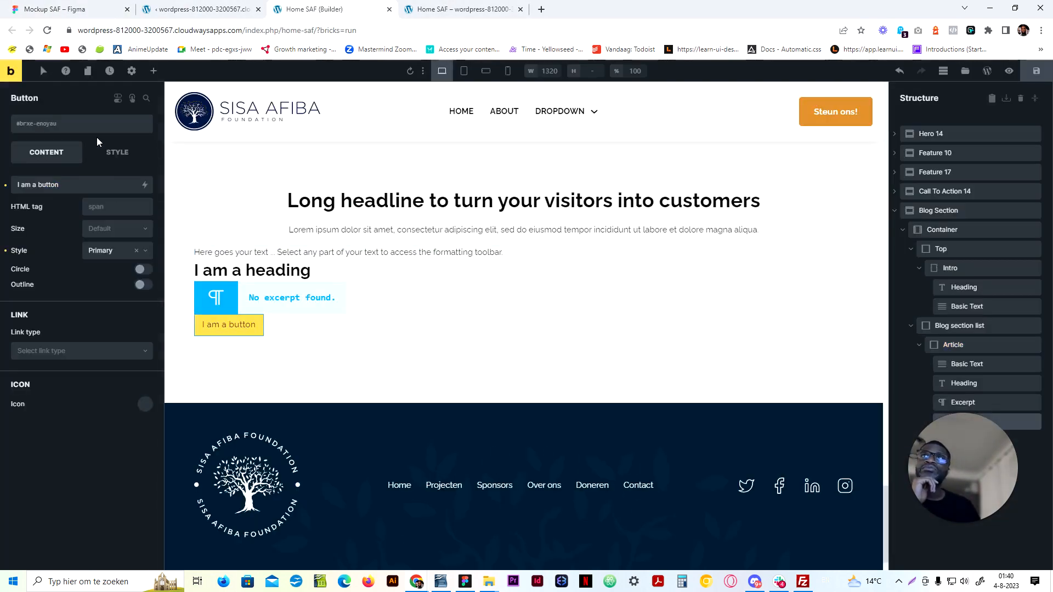
click(97, 124)
text(btn)
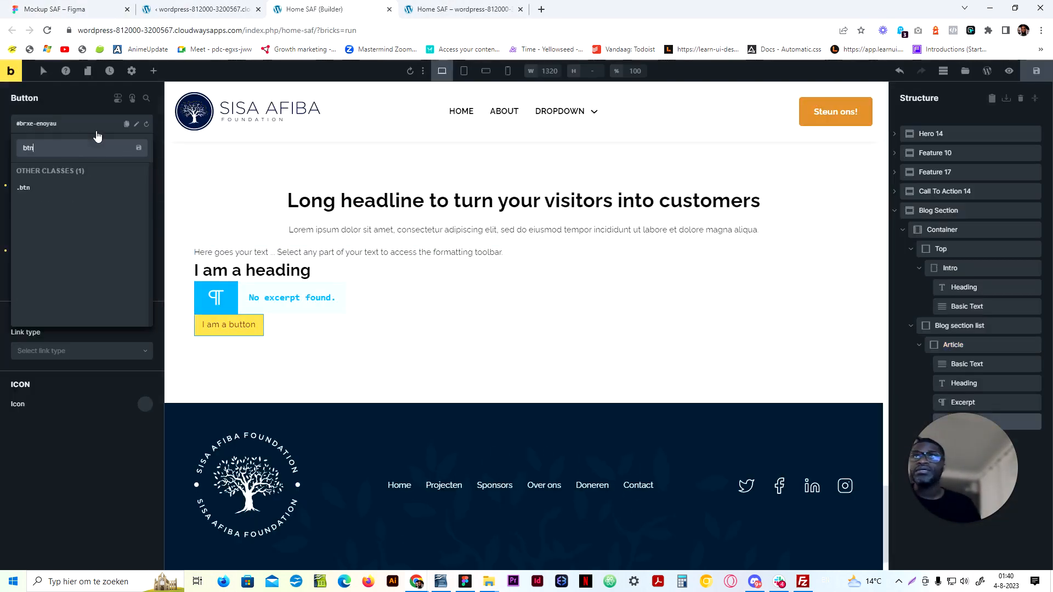
click(54, 189)
Assign the existing classes "secondary" and "small" to the Article's Button element
click(70, 123)
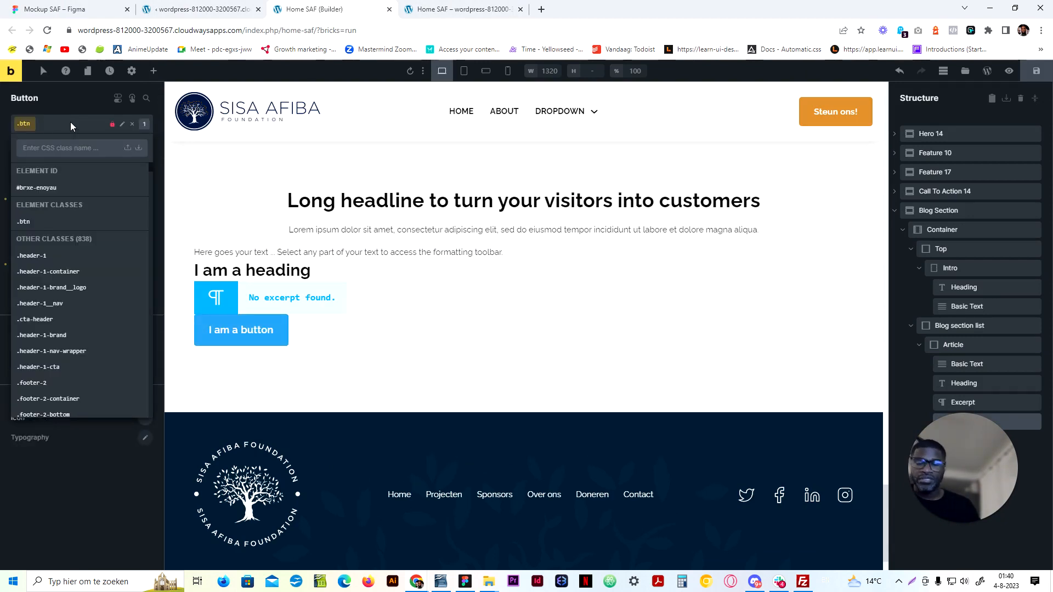
text(secon)
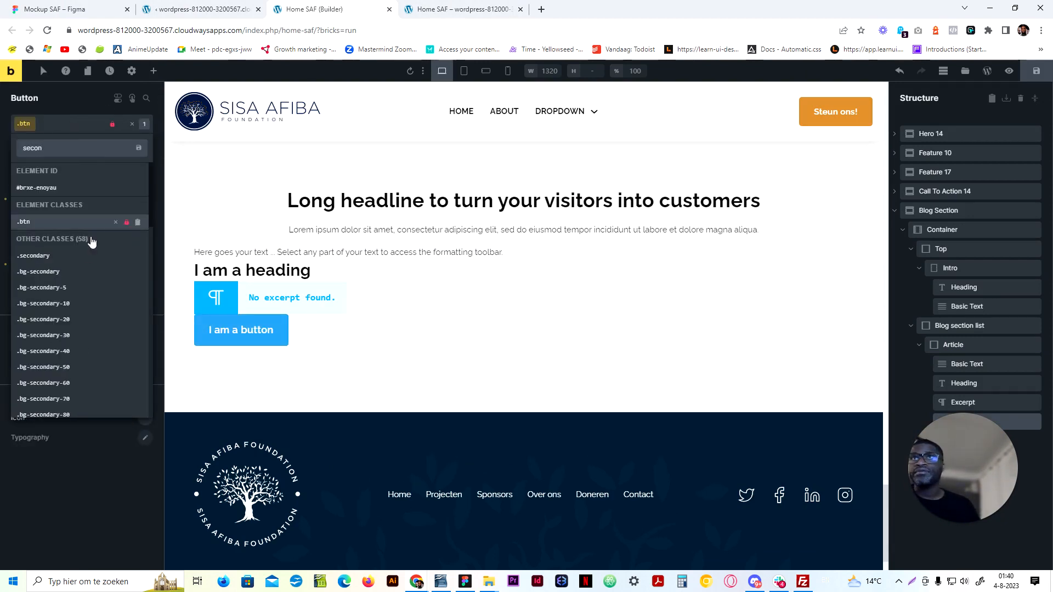
click(84, 254)
click(81, 132)
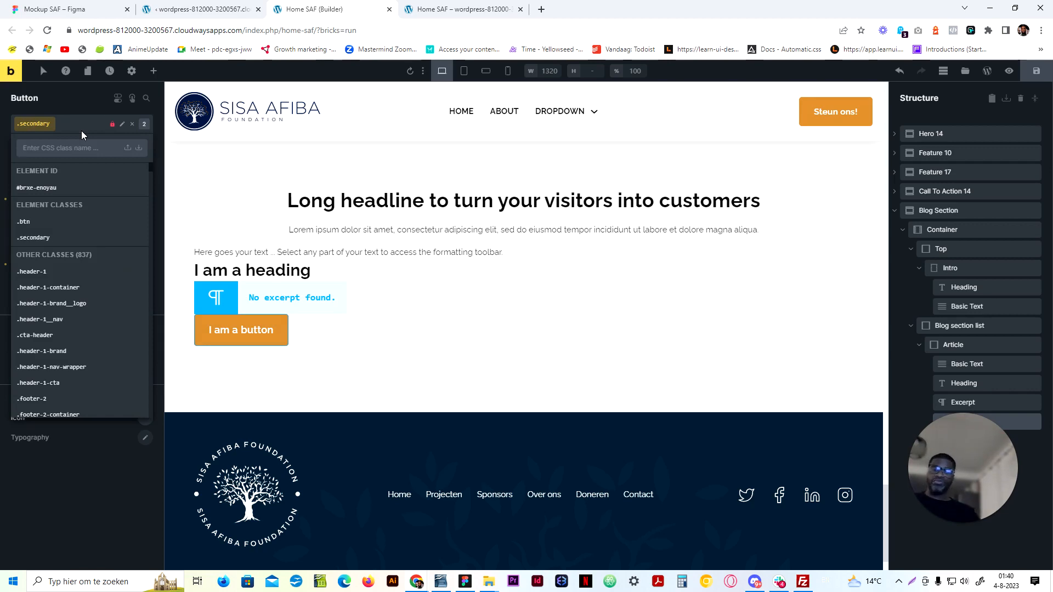
text(small)
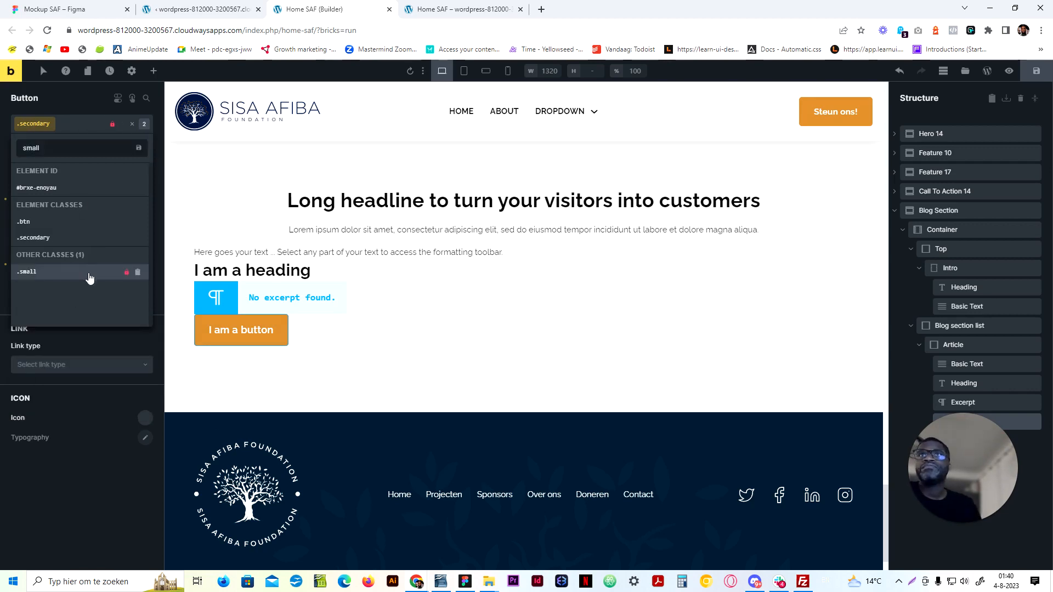
click(90, 278)
Check the card button's label in the Figma mockup and set the Article button's text to "Lees verder"
click(60, 9)
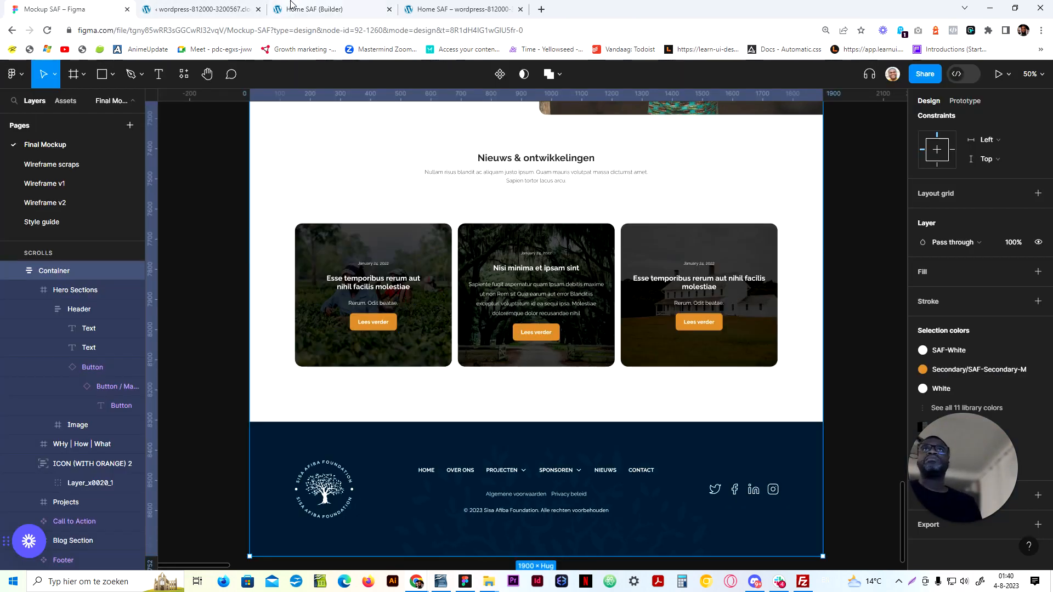
click(291, 5)
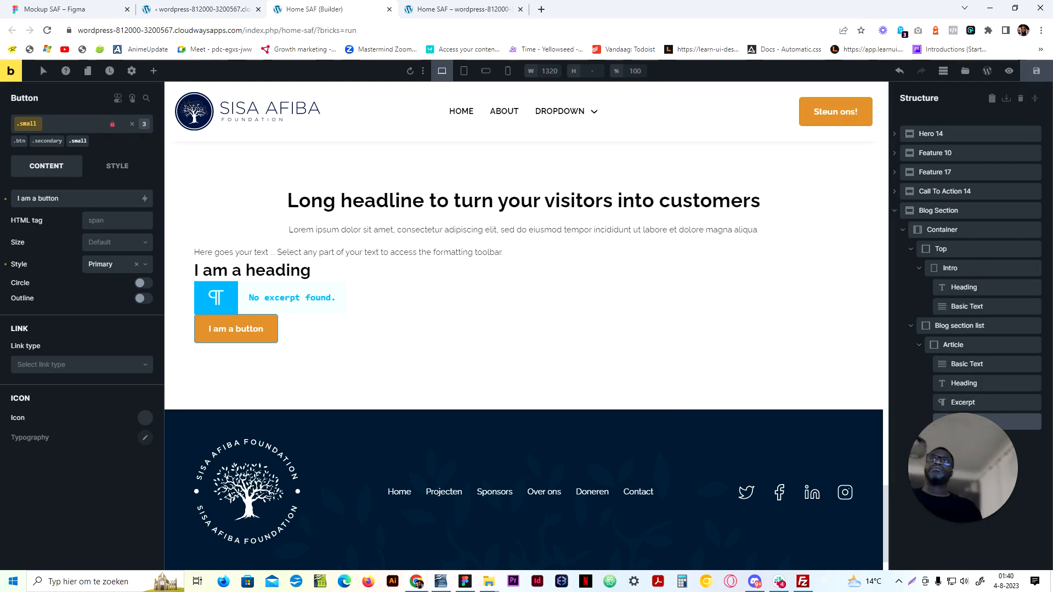
drag(72, 199, 1, 291)
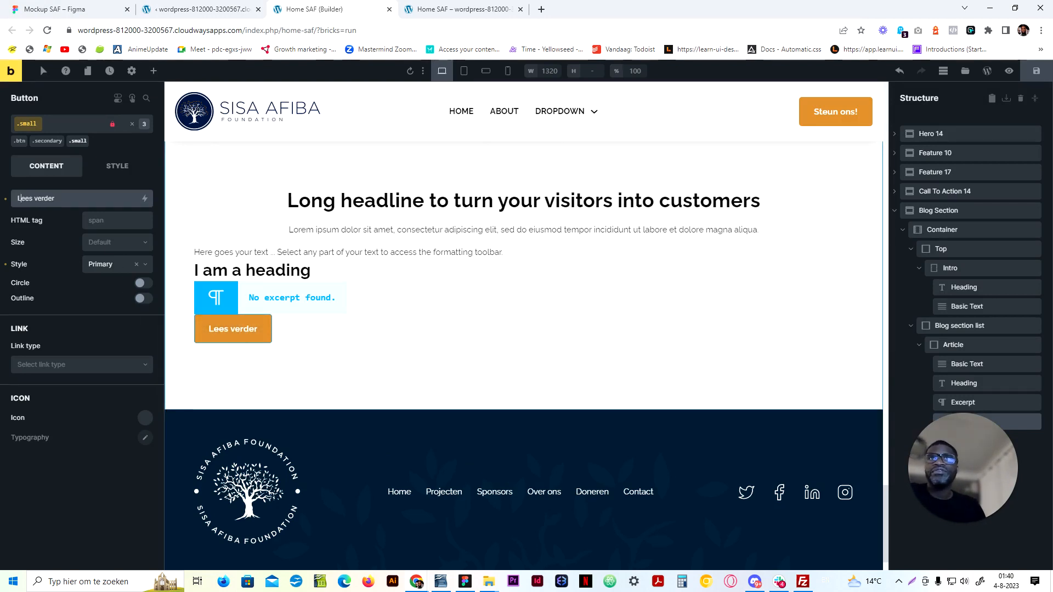
Create and assign the class "saf-blog-section-list-item__date" to the Article's Basic Text element
click(236, 272)
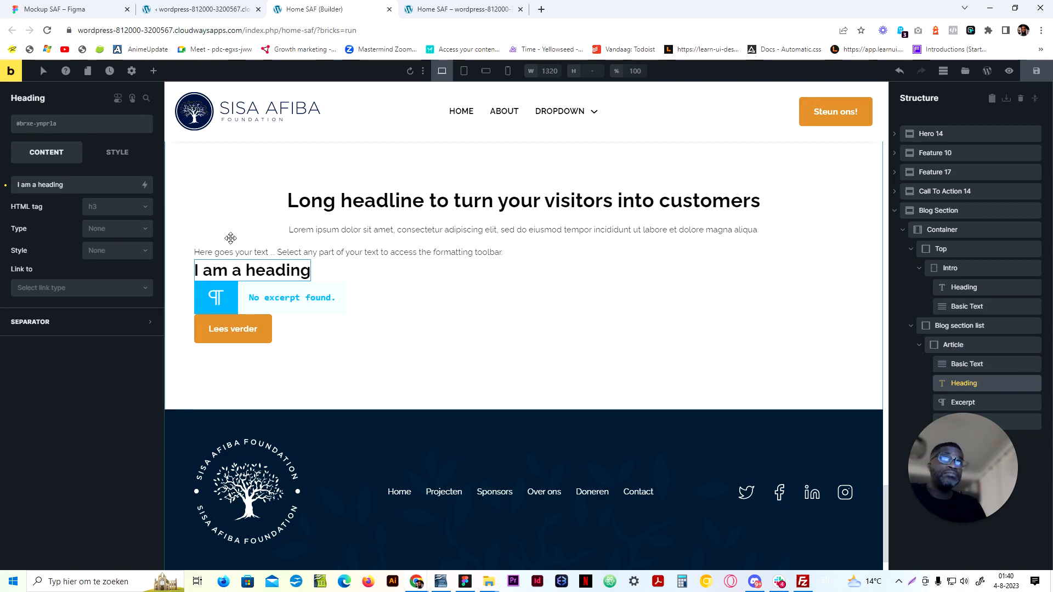
click(968, 364)
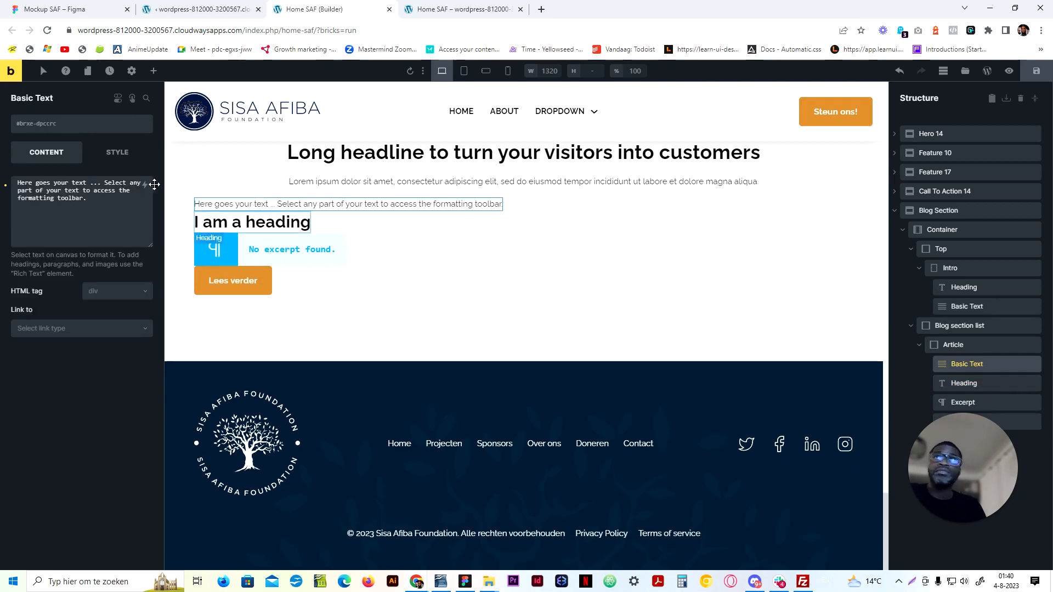
click(114, 126)
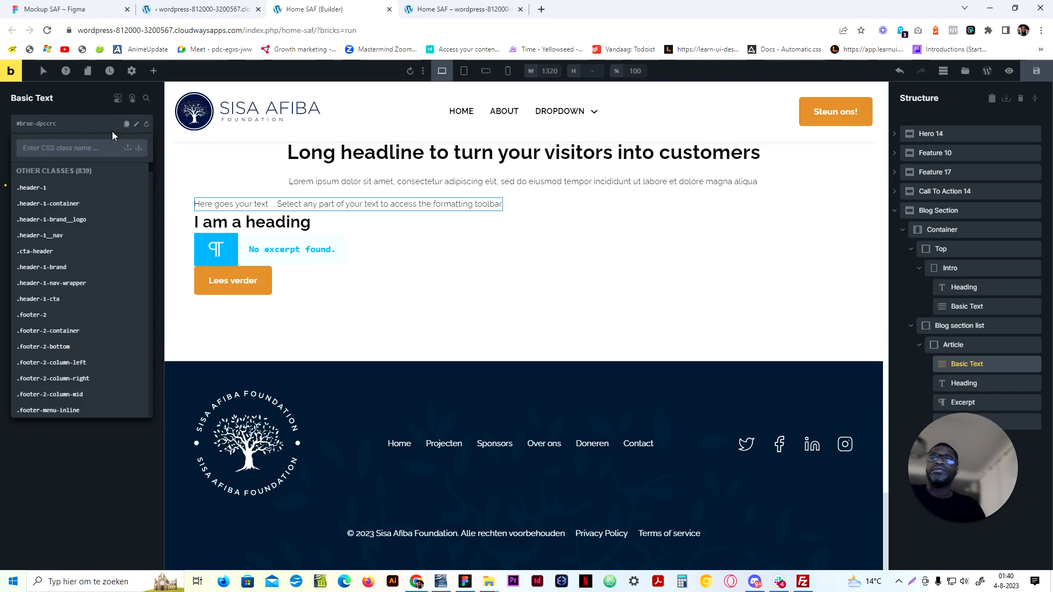
text(saf-blog-section-list-item)
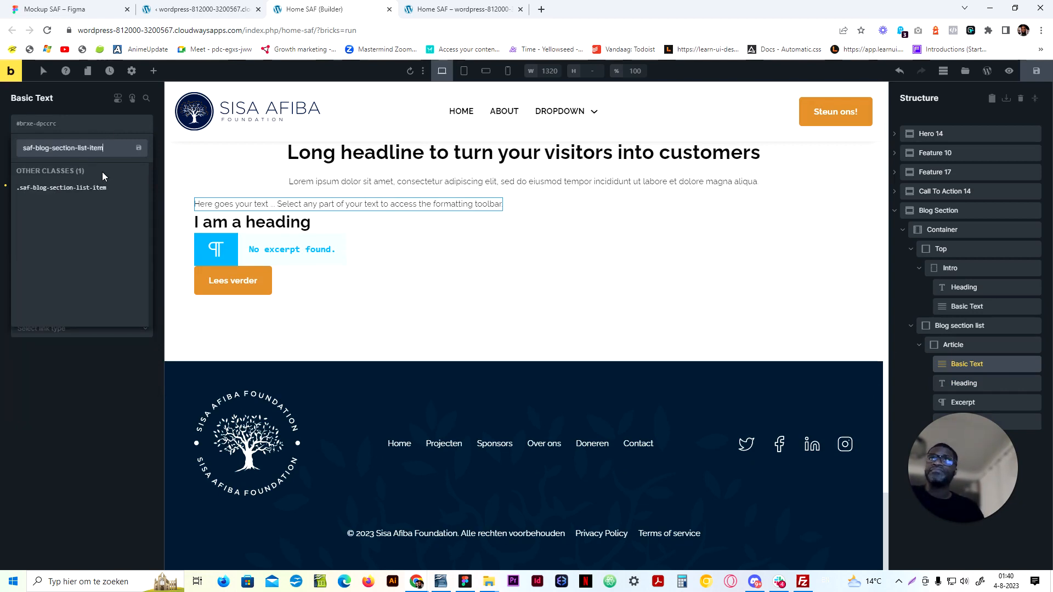
text(__dat)
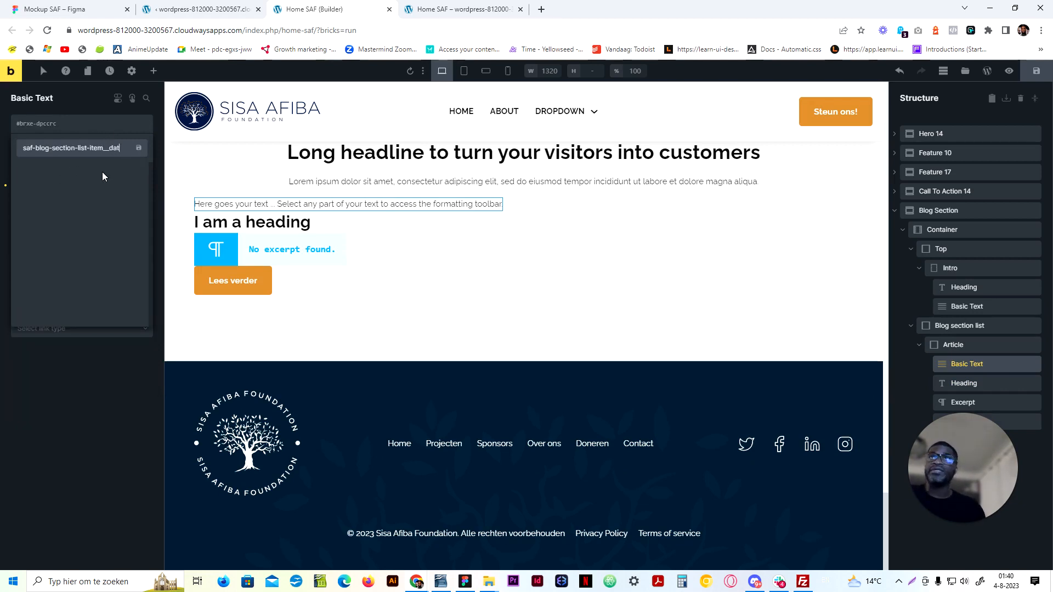
text(e)
key(Return)
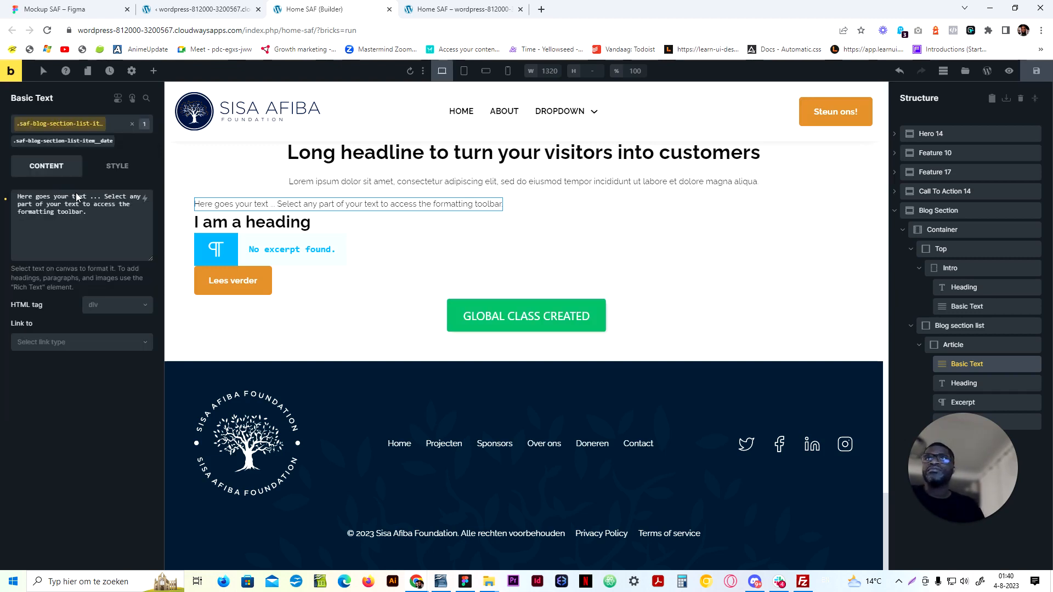
Set the date text element's HTML tag to custom with the tag "time"
click(128, 299)
click(104, 431)
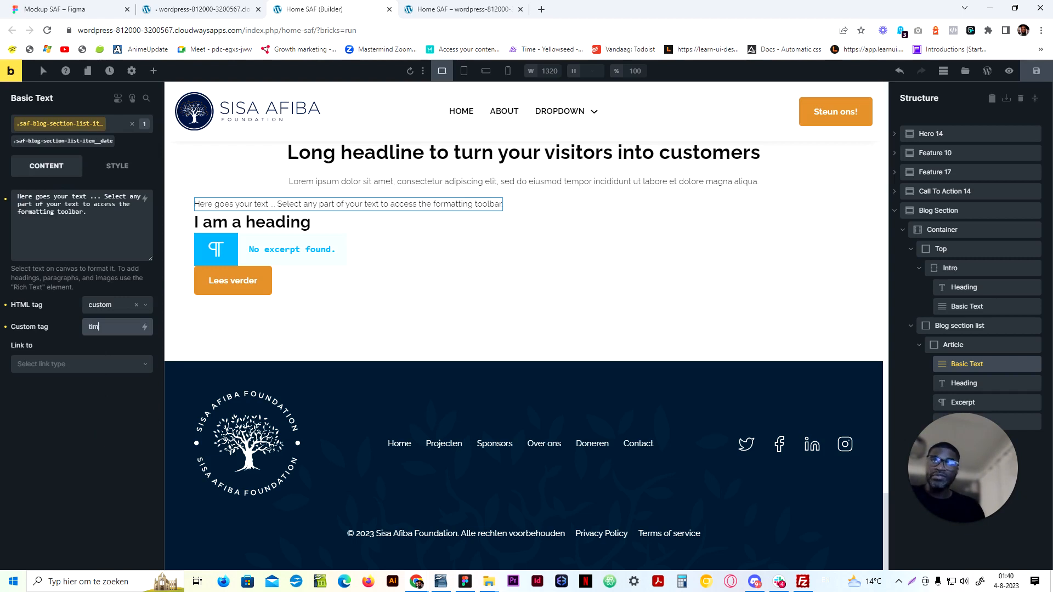
text(time)
key(Return)
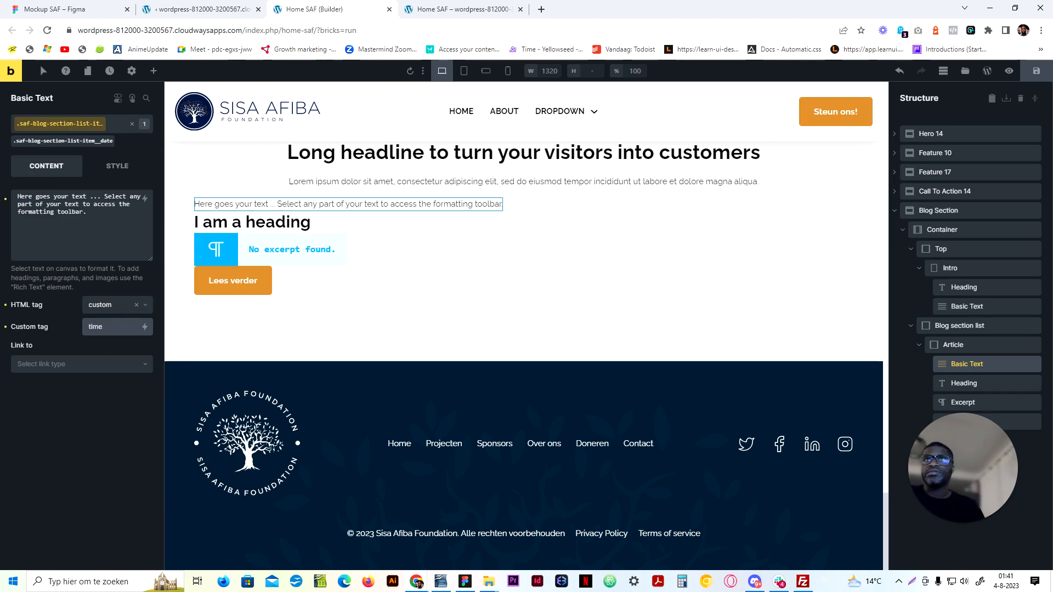
click(57, 339)
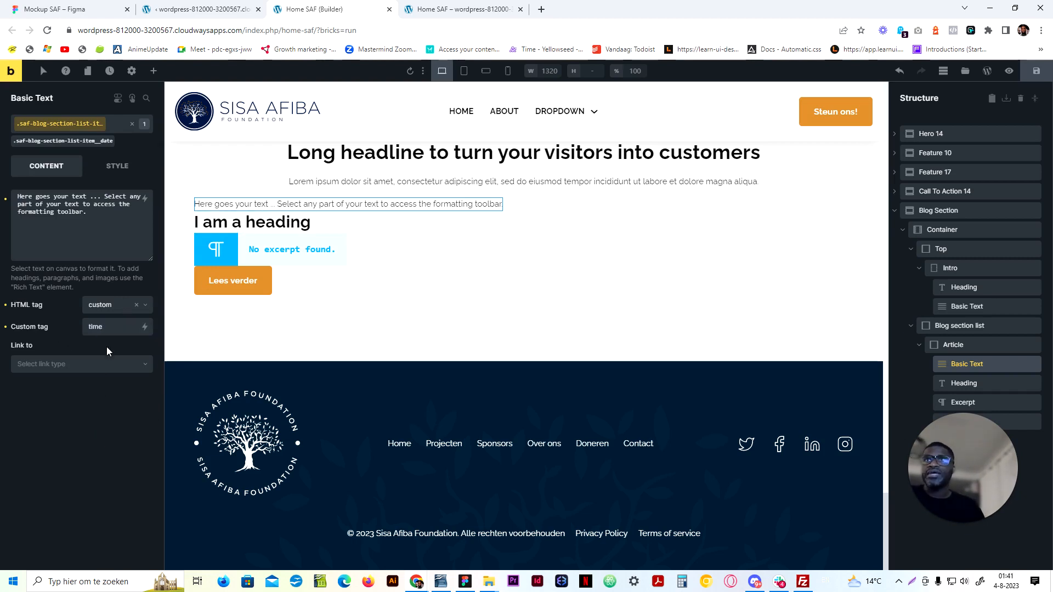
Add a "datetime" attribute to the date text element with the dynamic value {post_date}
click(113, 167)
click(66, 395)
click(82, 428)
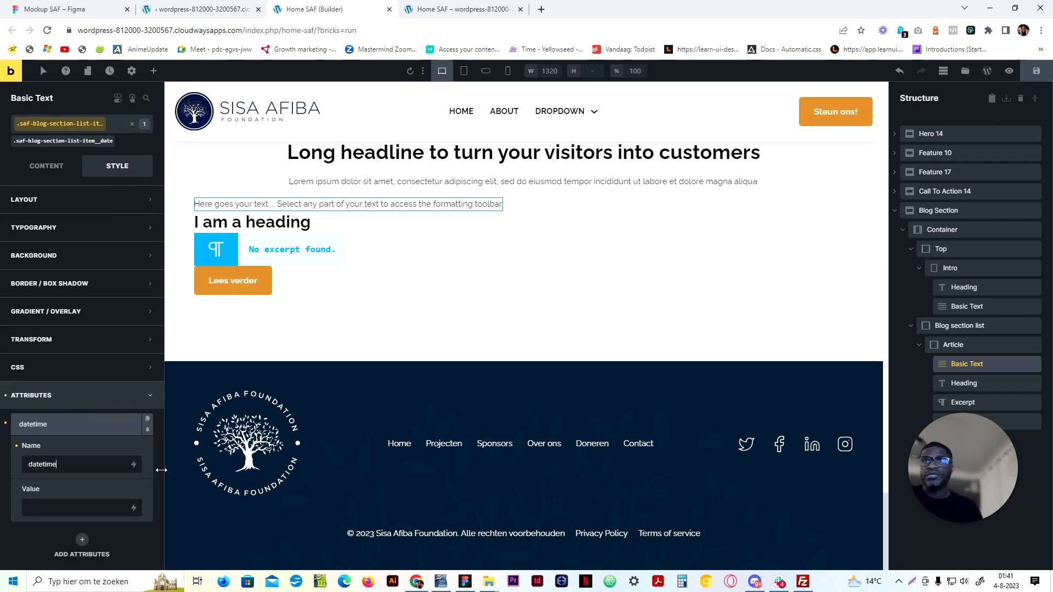
click(133, 508)
scroll(112, 501, down, 3)
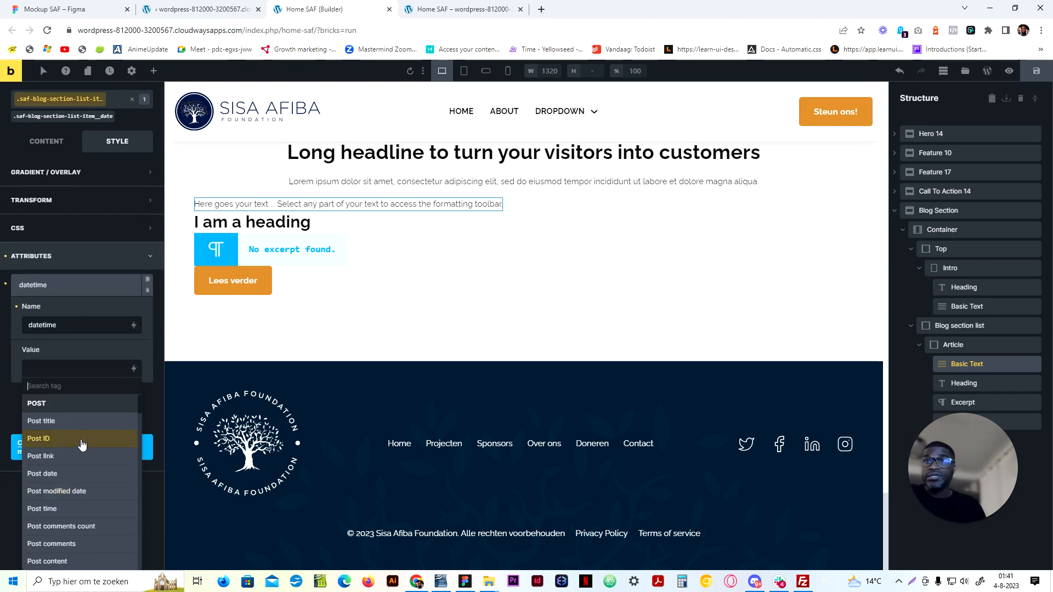
click(84, 473)
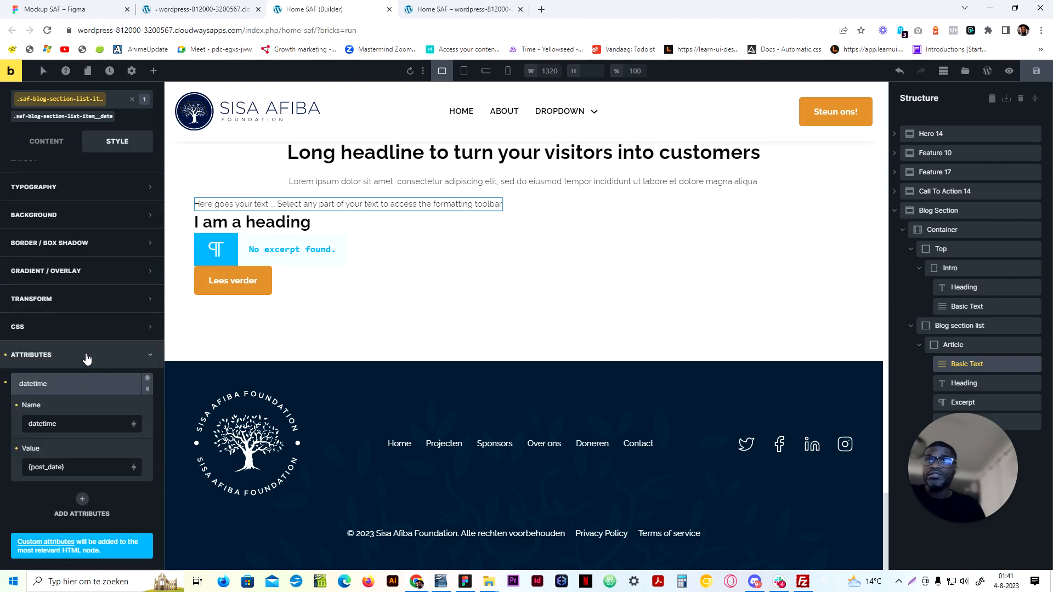
click(86, 359)
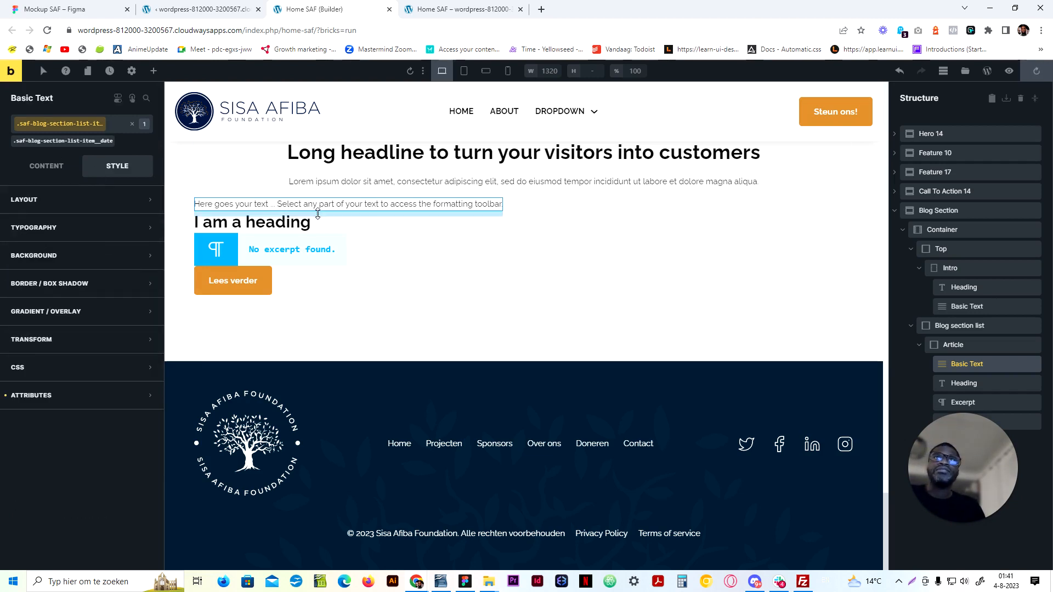
Replace the date element's placeholder text with the dynamic tag {post_date}
click(37, 169)
drag(87, 212, 11, 185)
key(BackSpace)
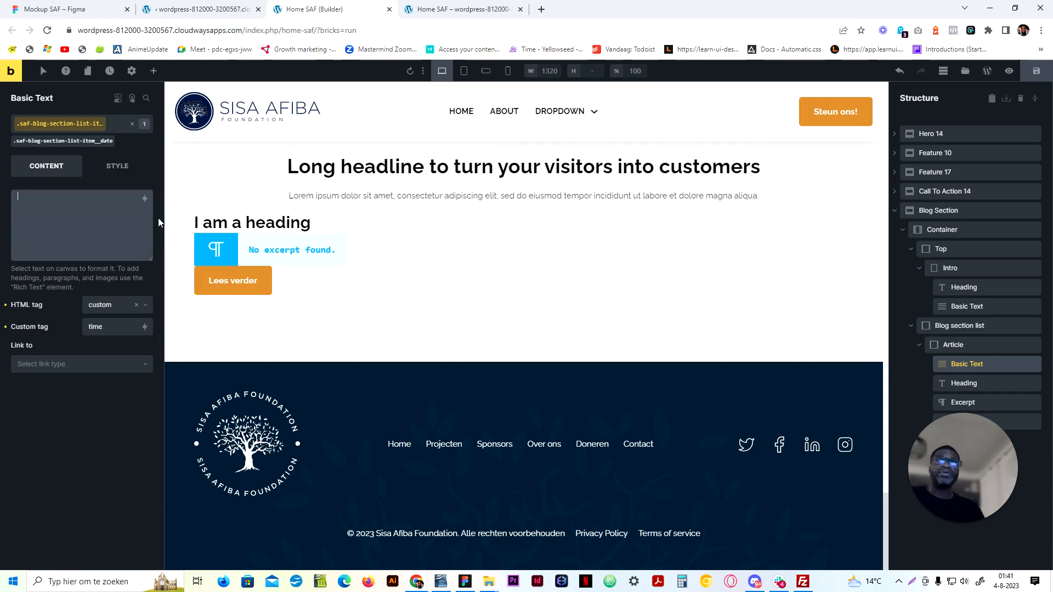
click(145, 199)
click(70, 357)
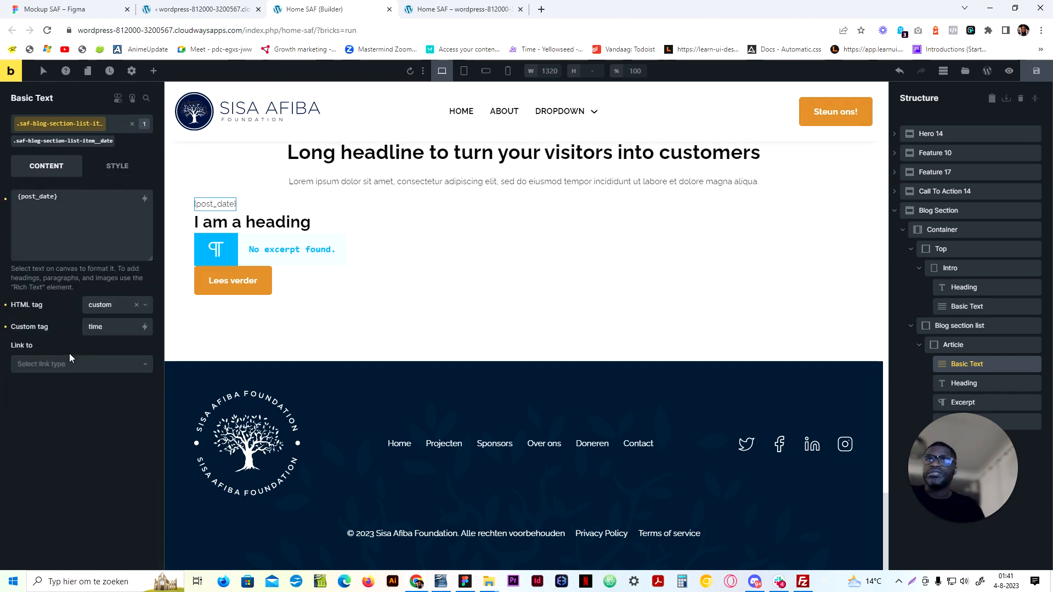
Replace the Article heading's placeholder text with the dynamic tag {post_title}
click(253, 222)
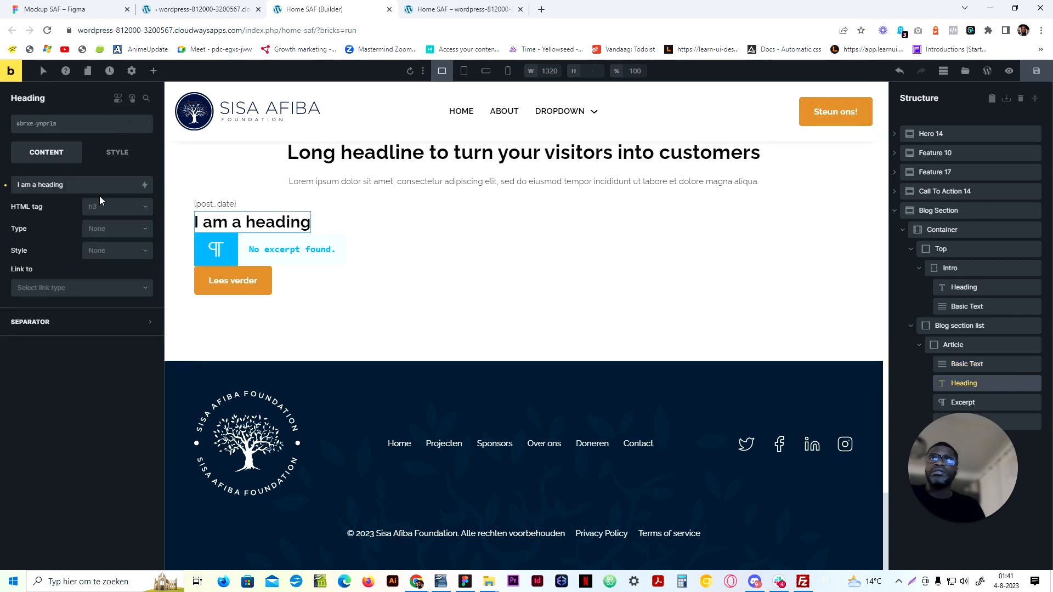
click(145, 184)
click(33, 237)
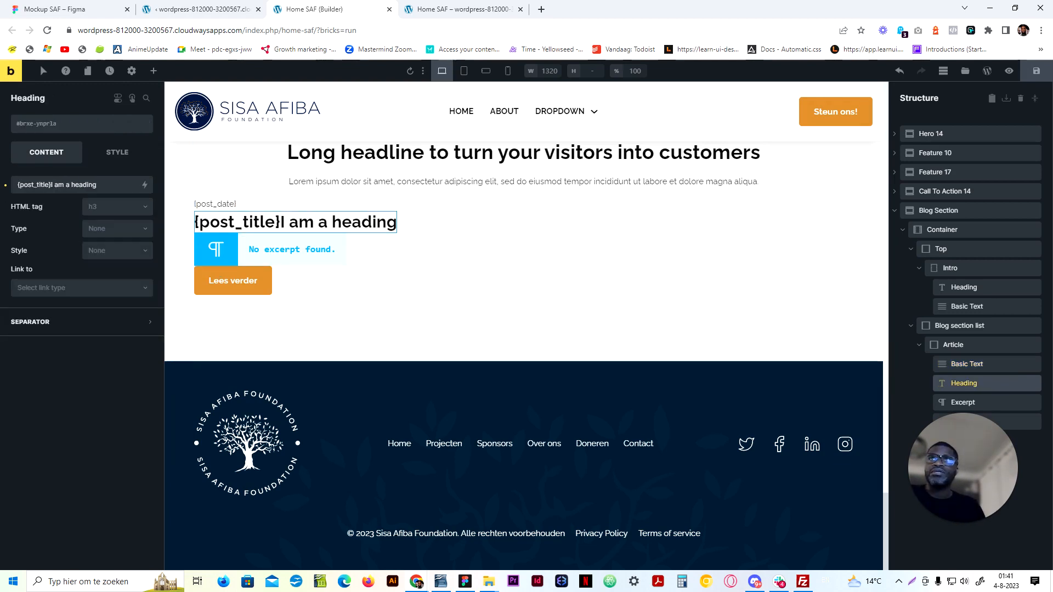
key(shift+End)
key(BackSpace)
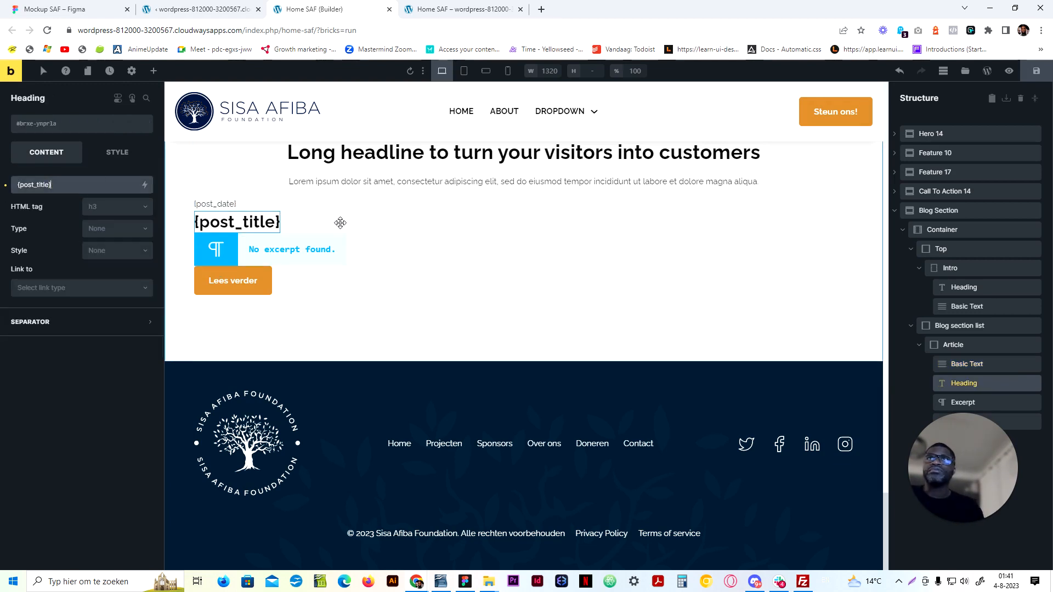
Create and assign the class "saf-blog-section-list-item__excerpt" to the Article's Excerpt element
click(311, 249)
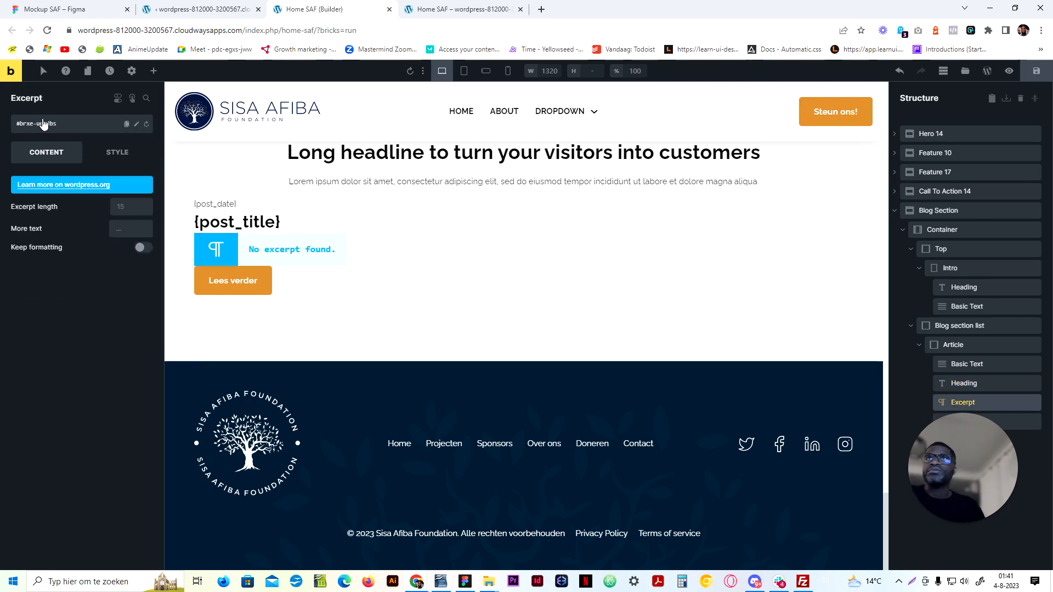
click(75, 128)
text(saf-blog-section-list-item)
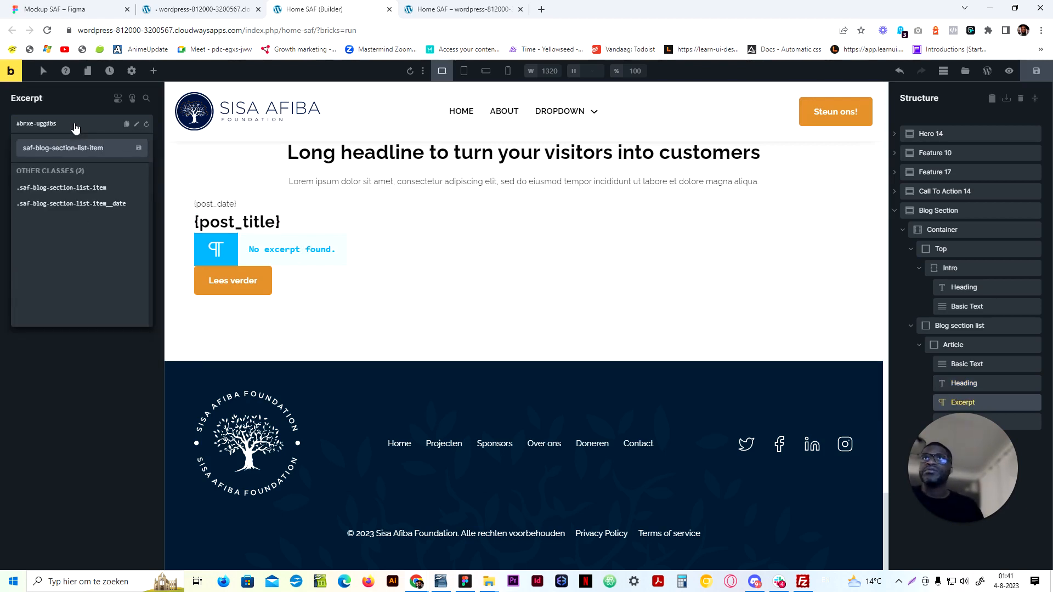
text(__exce)
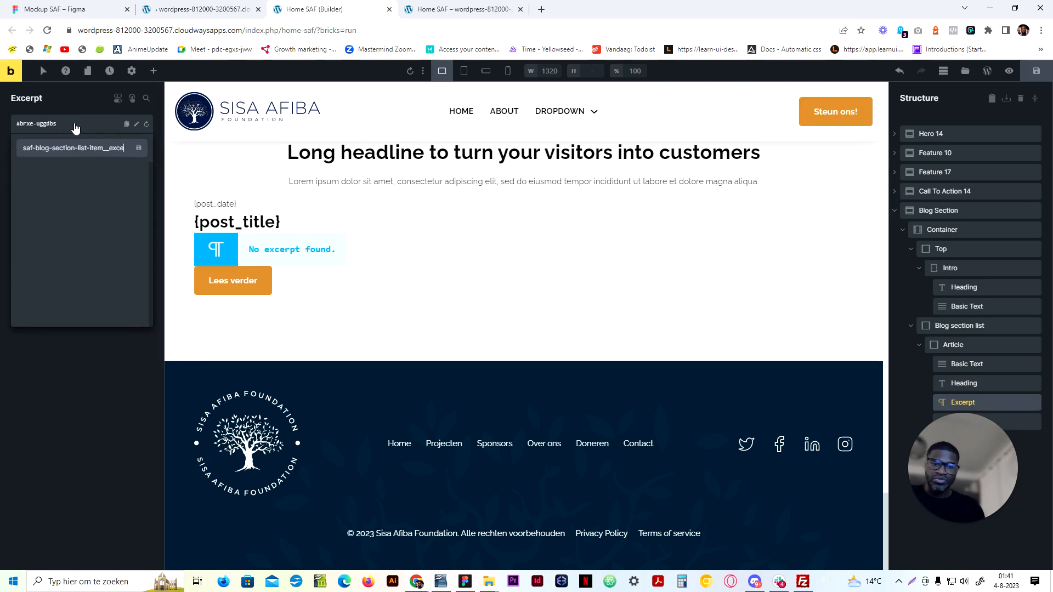
text(rpt)
key(Return)
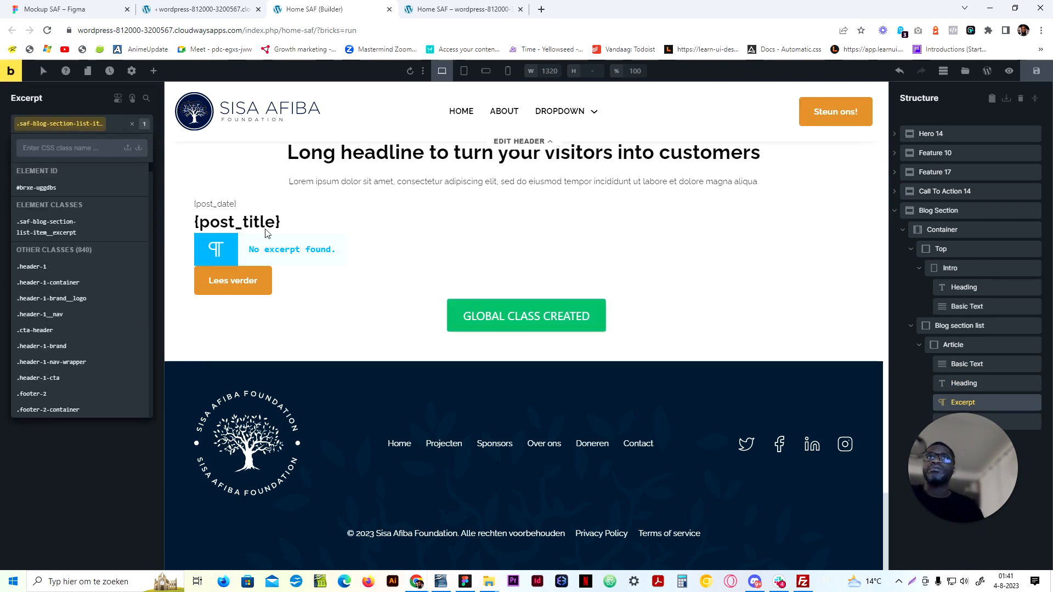
Create and assign the class "saf-blog-section-list-item__heading" to the Article's Heading element
click(268, 237)
click(243, 226)
click(77, 125)
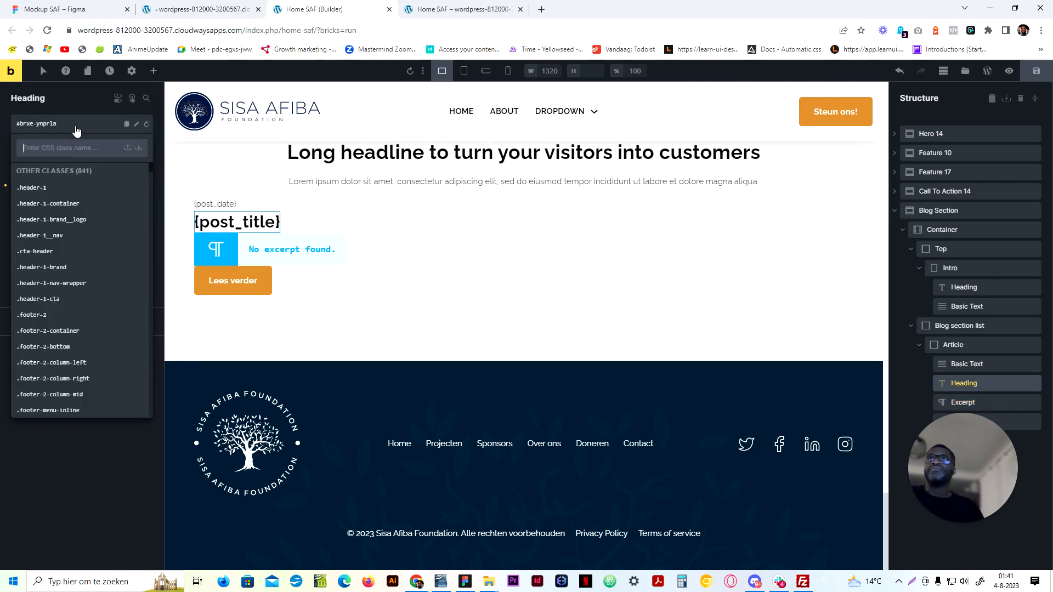
text(saf-blog-section-list-item)
text(__He)
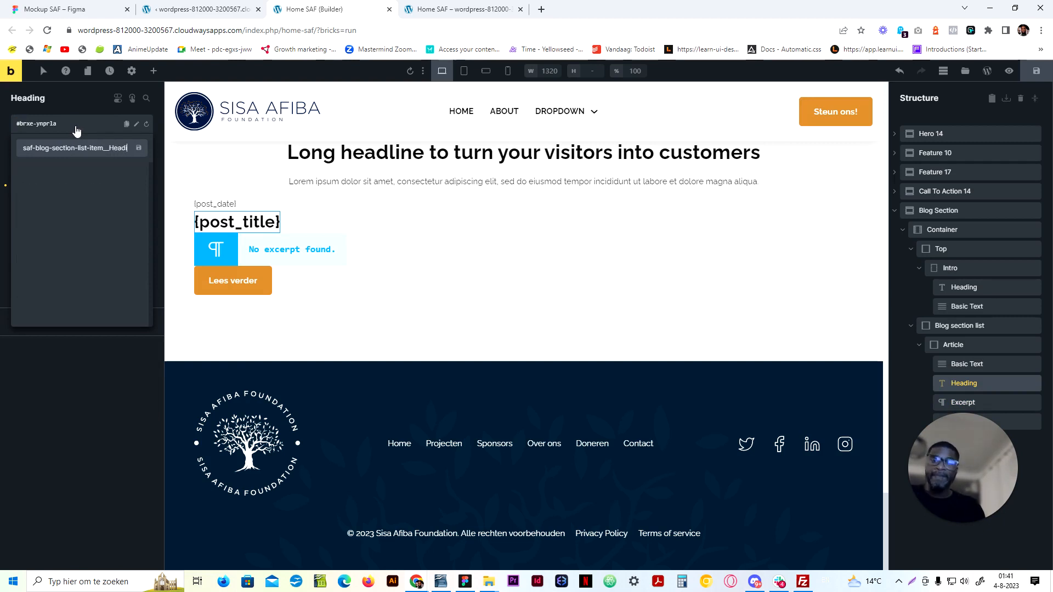
key(BackSpace)
key(BackSpace)
text(heading)
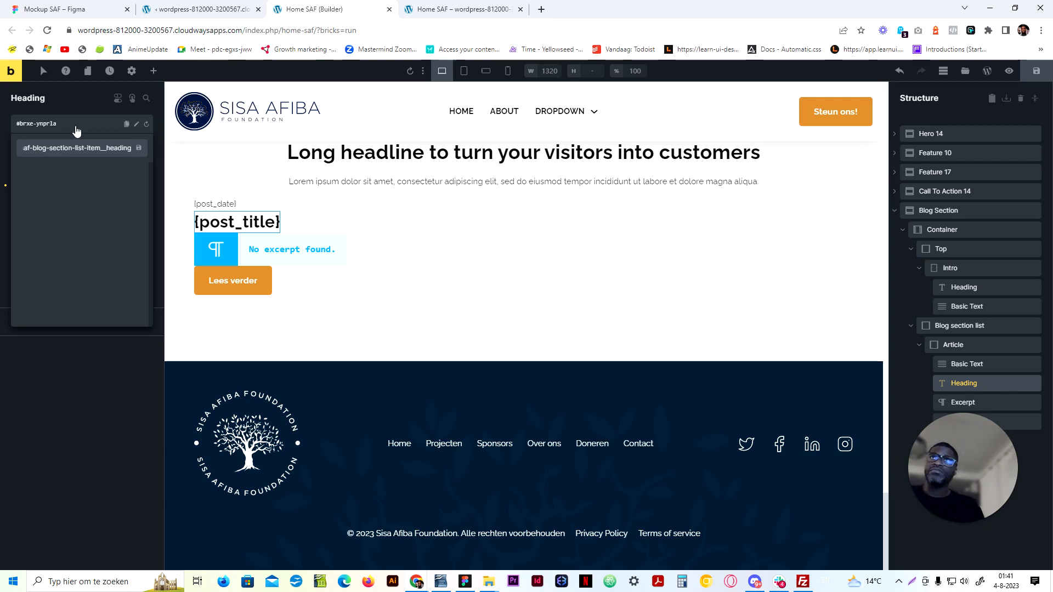
key(Return)
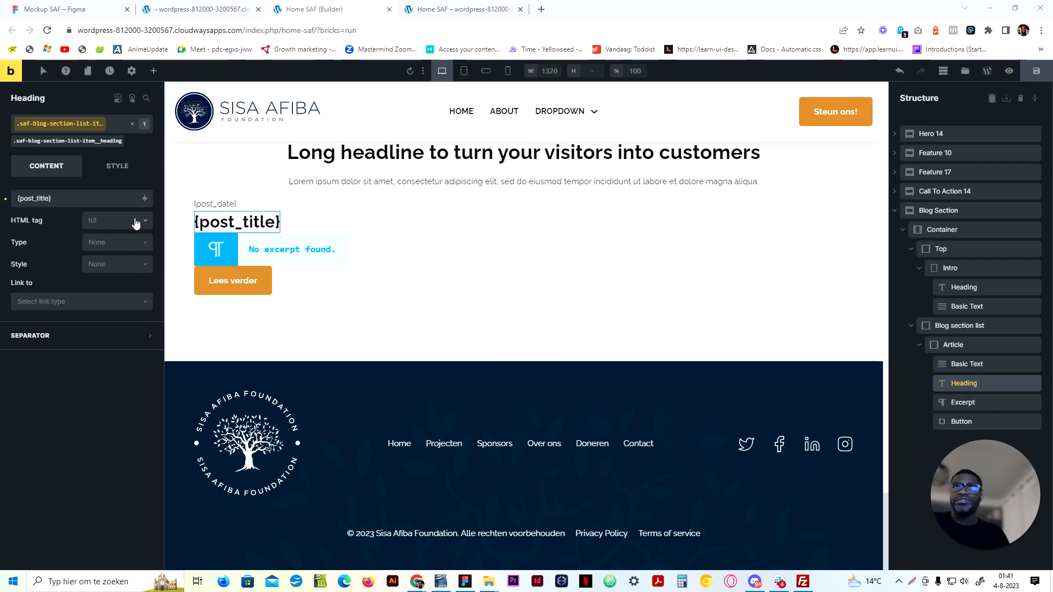
After checking the cards in the Figma mockup, wrap the Article's Basic Text in a block and move the Heading, Excerpt and Button inside
key(ctrl+1)
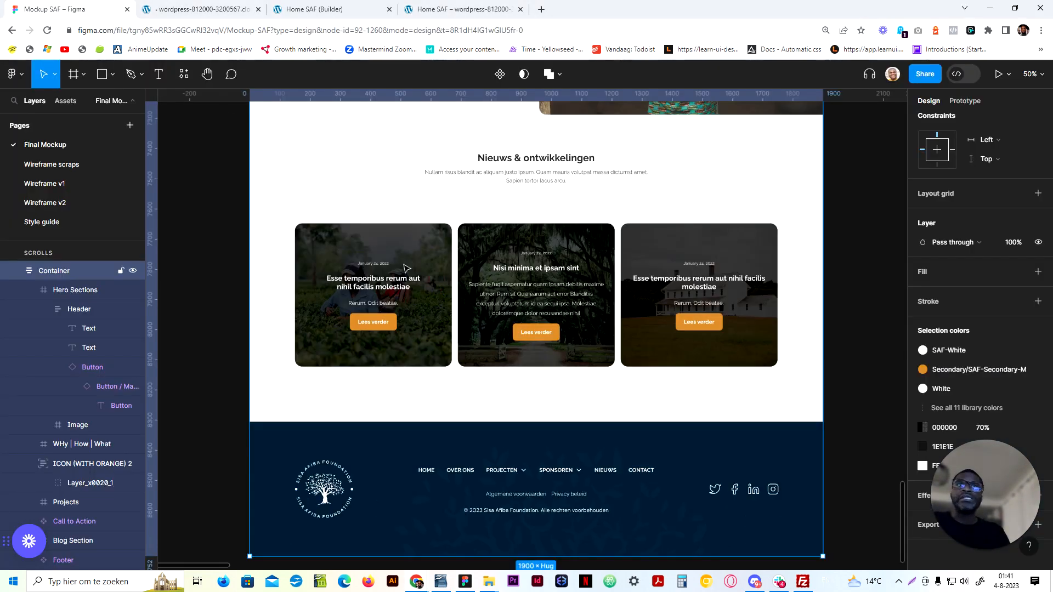
click(241, 8)
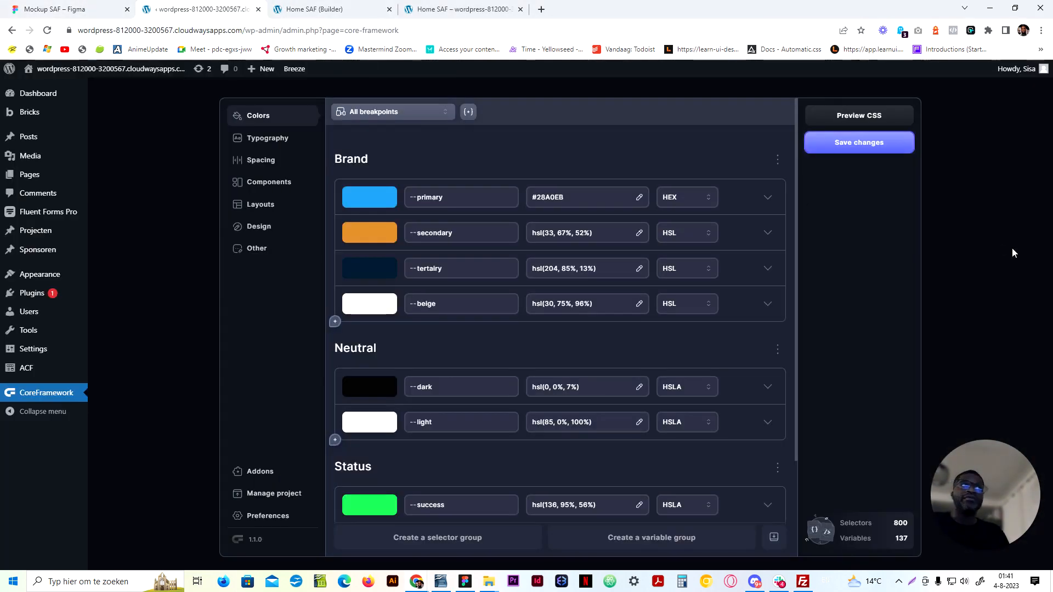
click(79, 6)
key(ctrl+3)
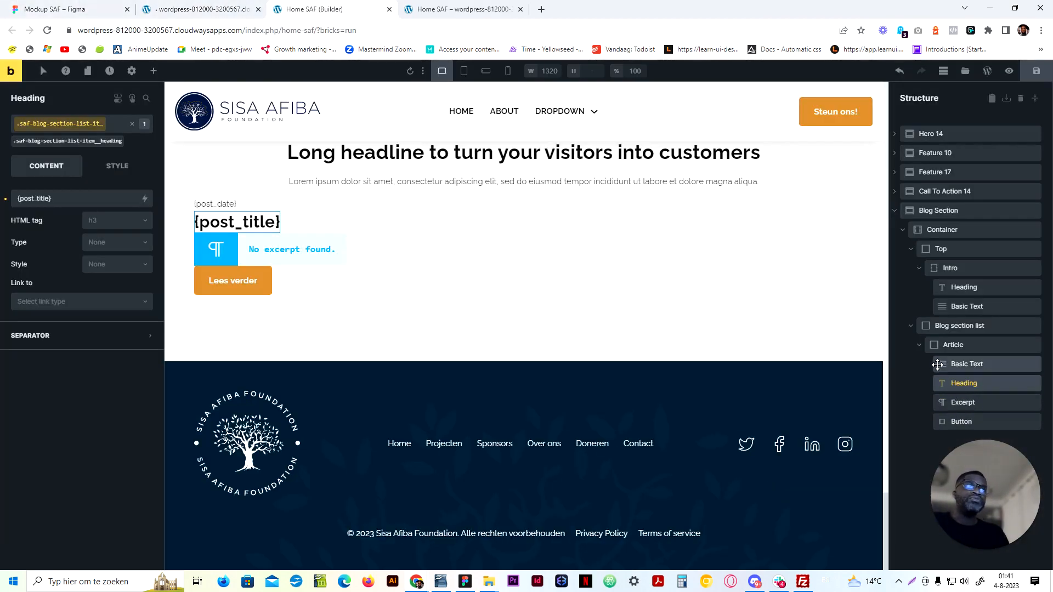
click(922, 349)
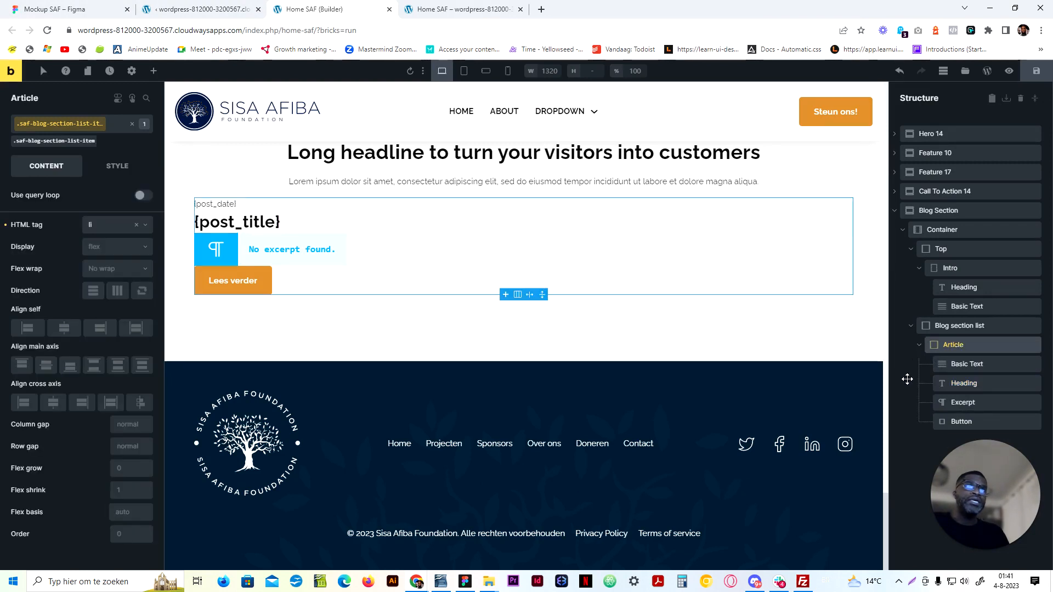
right_click(975, 356)
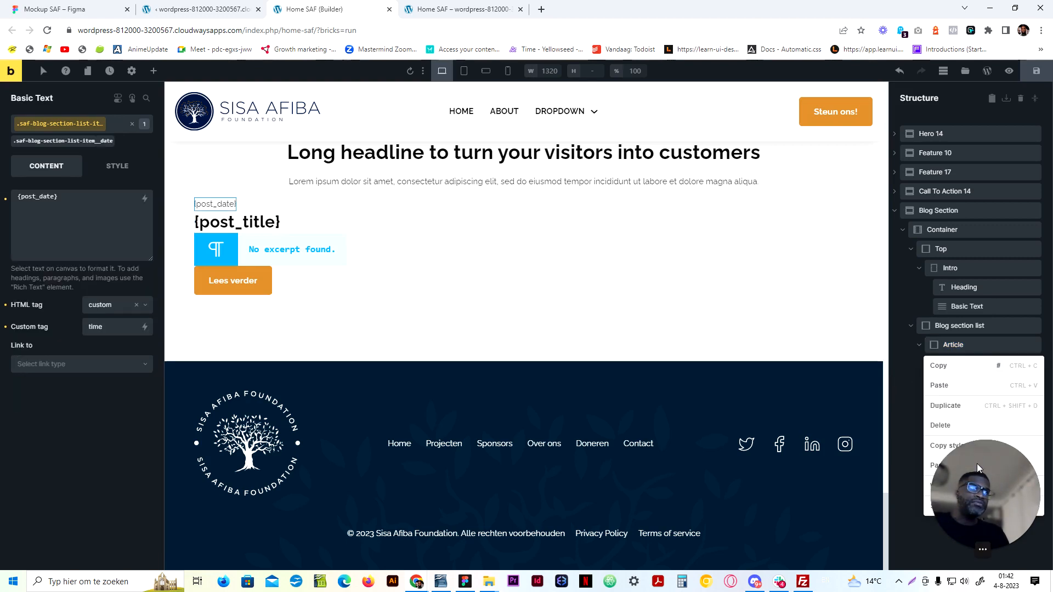
click(960, 486)
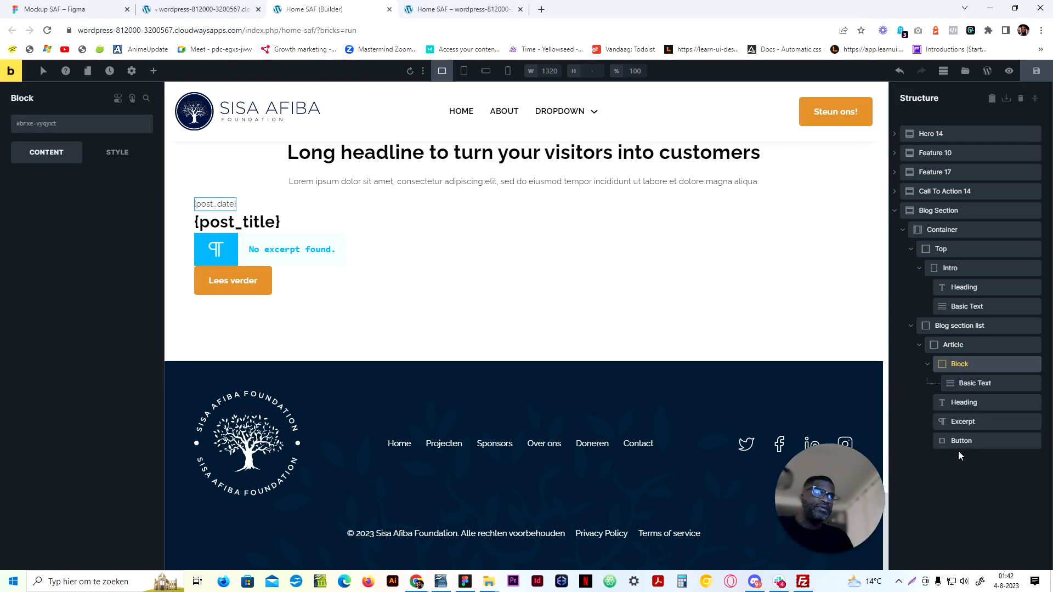
drag(961, 402, 981, 392)
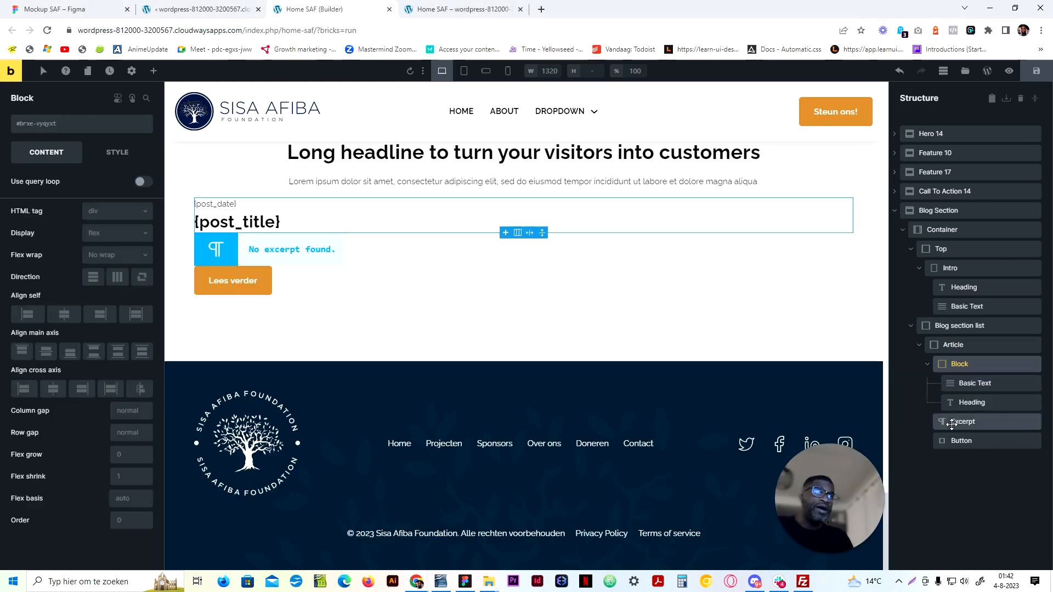
drag(952, 424, 975, 423)
Rename the Basic Text element inside the Article's new block as "Date"
click(966, 383)
double_click(968, 383)
text(d)
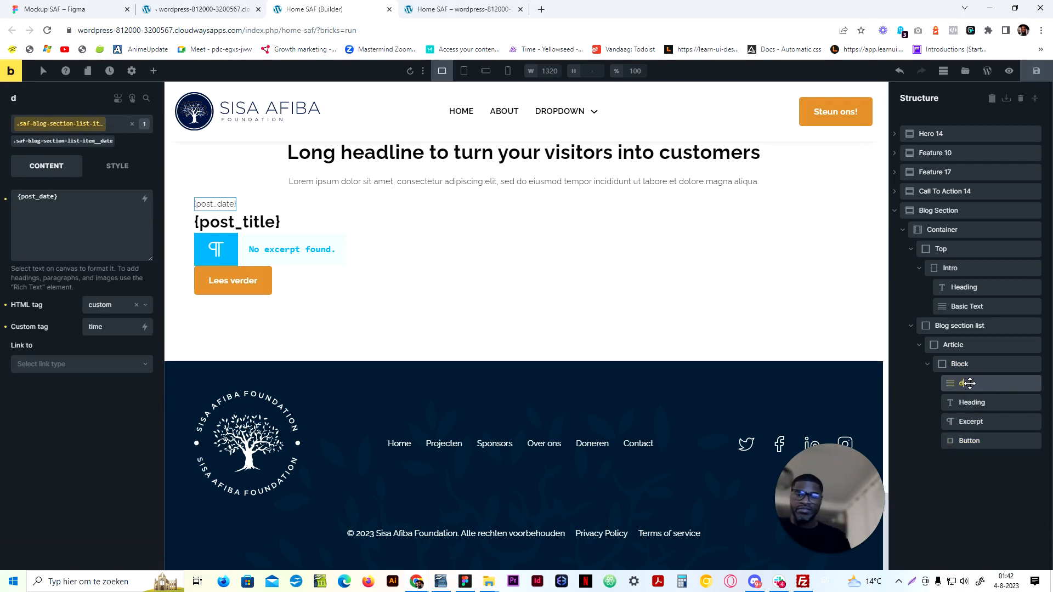
text(ate)
double_click(964, 384)
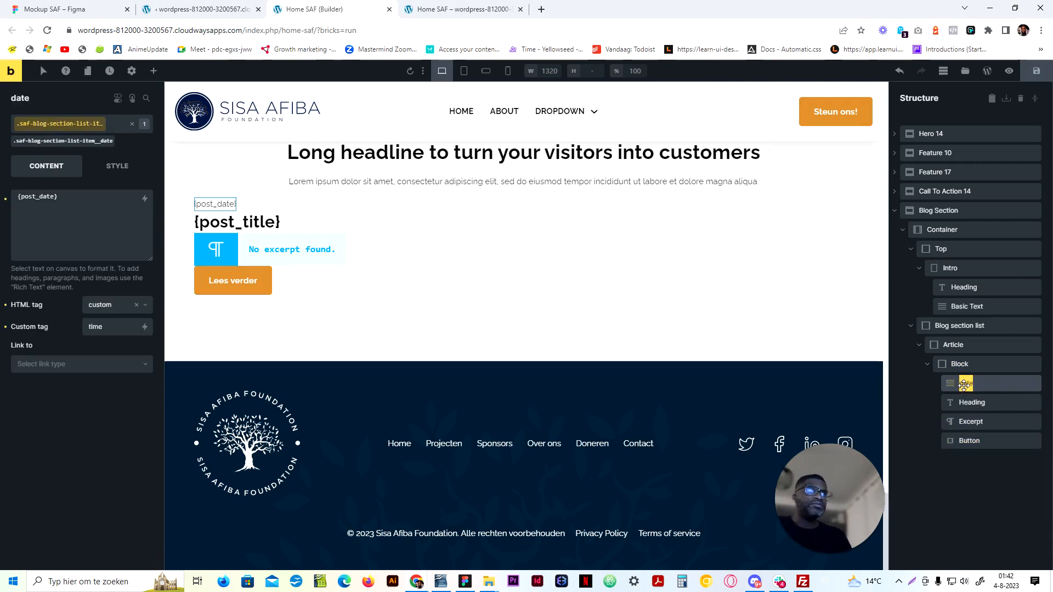
text(Date)
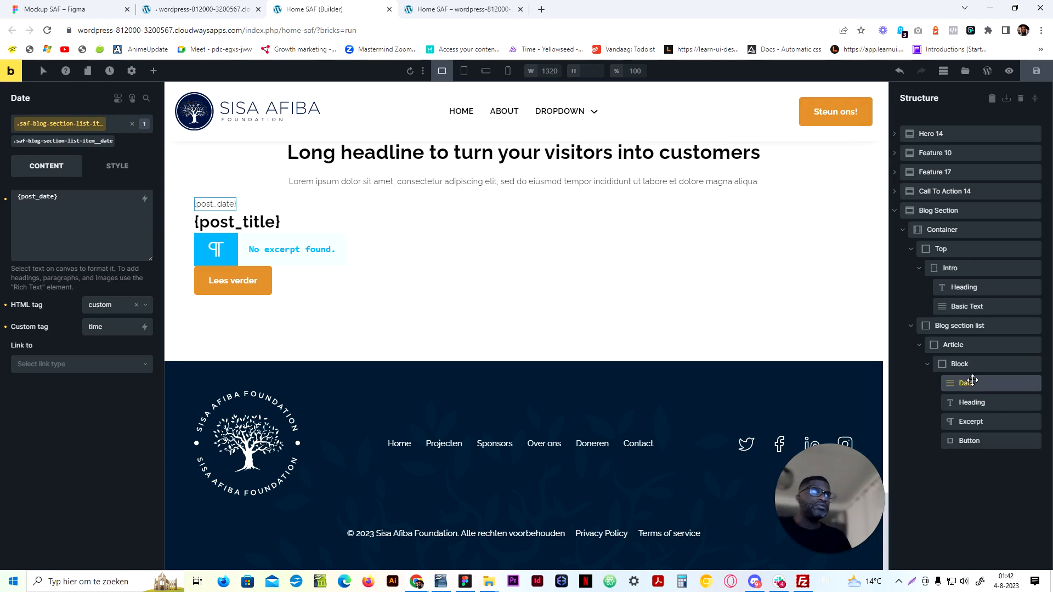
Move the Date element below the Heading in the structure and set the Date's order to -1
mouse_move(973, 381)
mouse_down()
mouse_move(979, 420)
mouse_move(965, 397)
mouse_up()
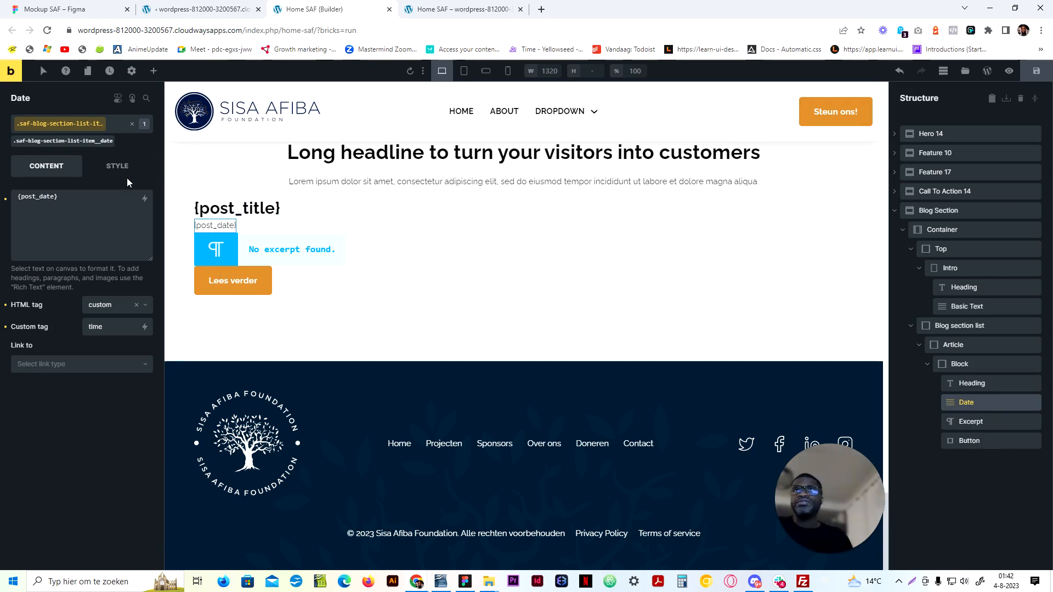
click(115, 168)
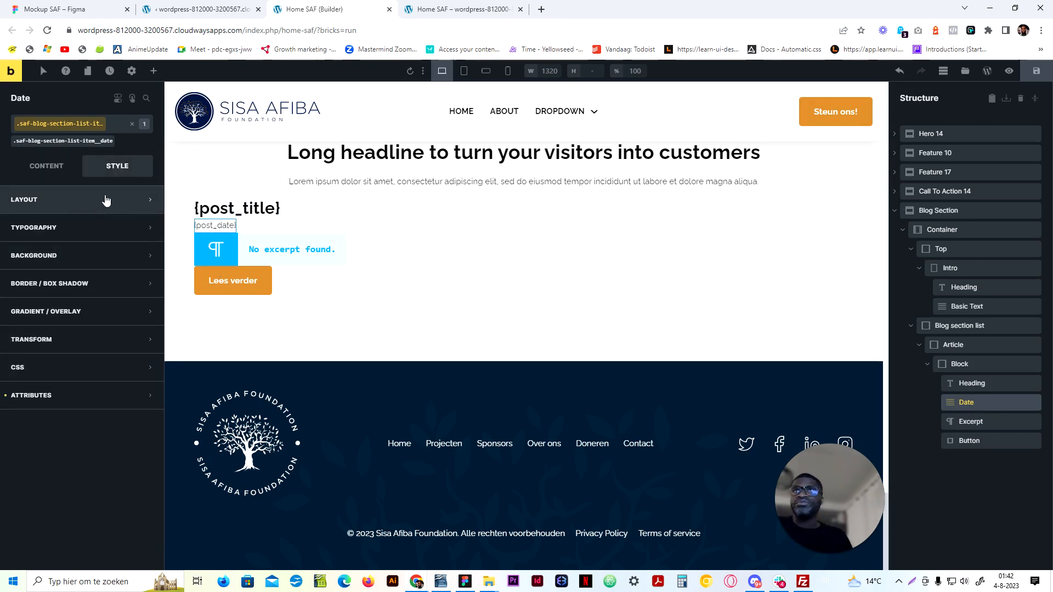
click(94, 214)
scroll(110, 329, down, 5)
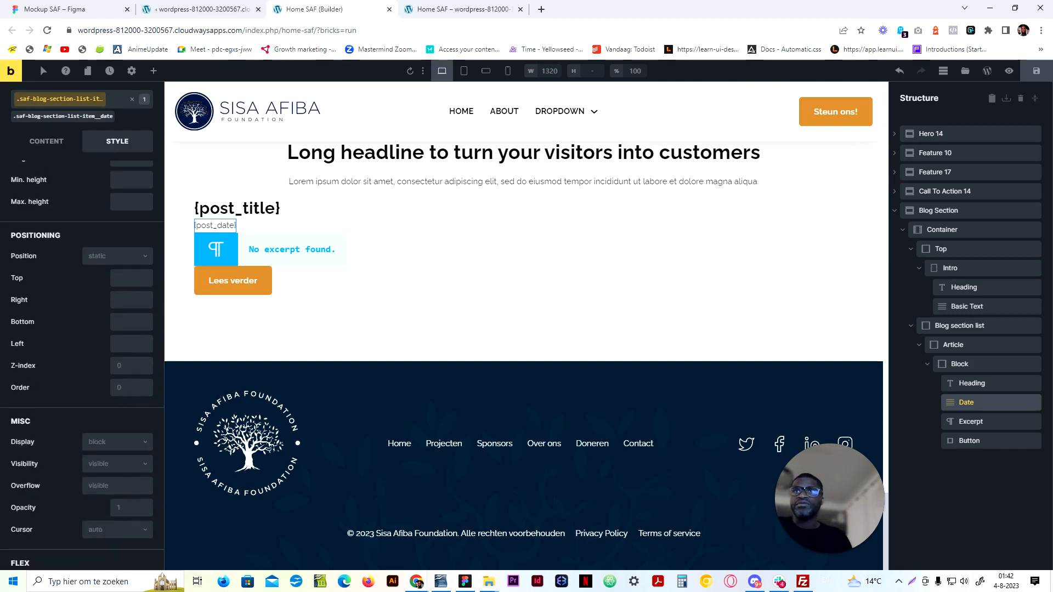
text(-1)
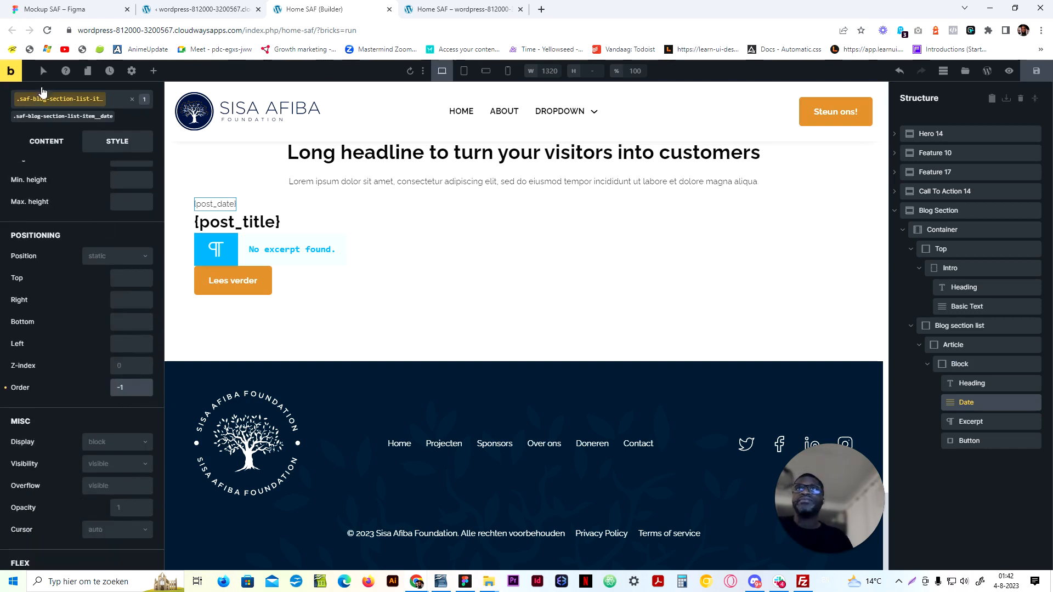
click(52, 147)
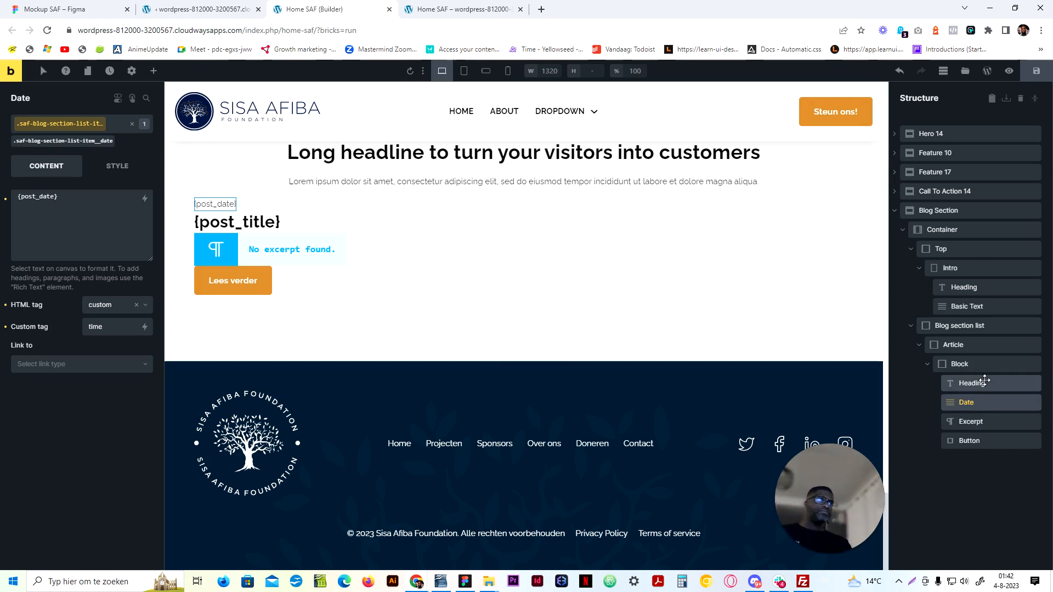
Rename the block that wraps the Article's Heading, Date, Excerpt and Button as "Content"
double_click(959, 364)
text(C)
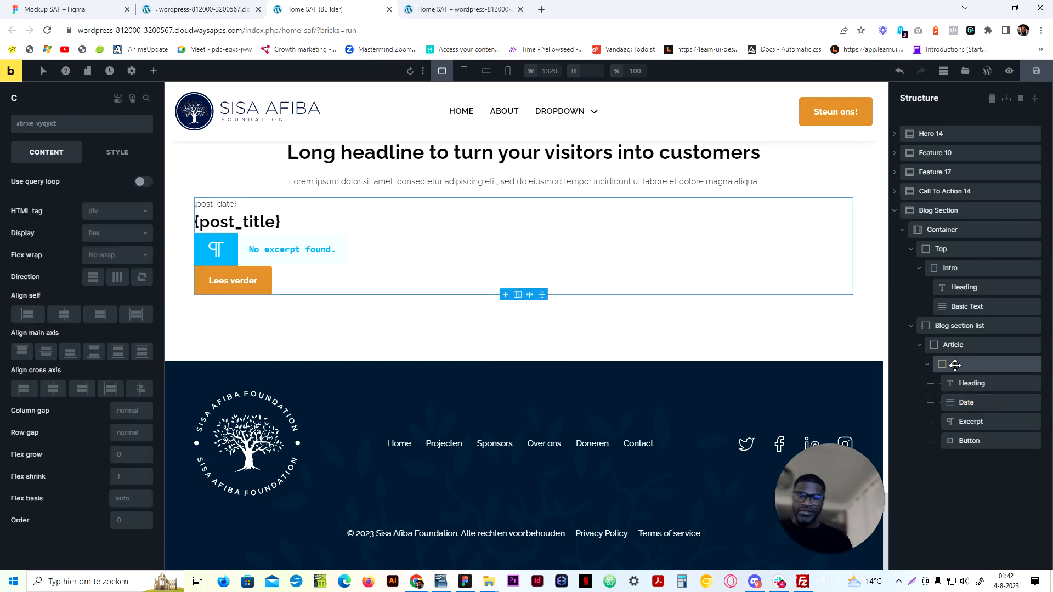
text(ontent)
key(Return)
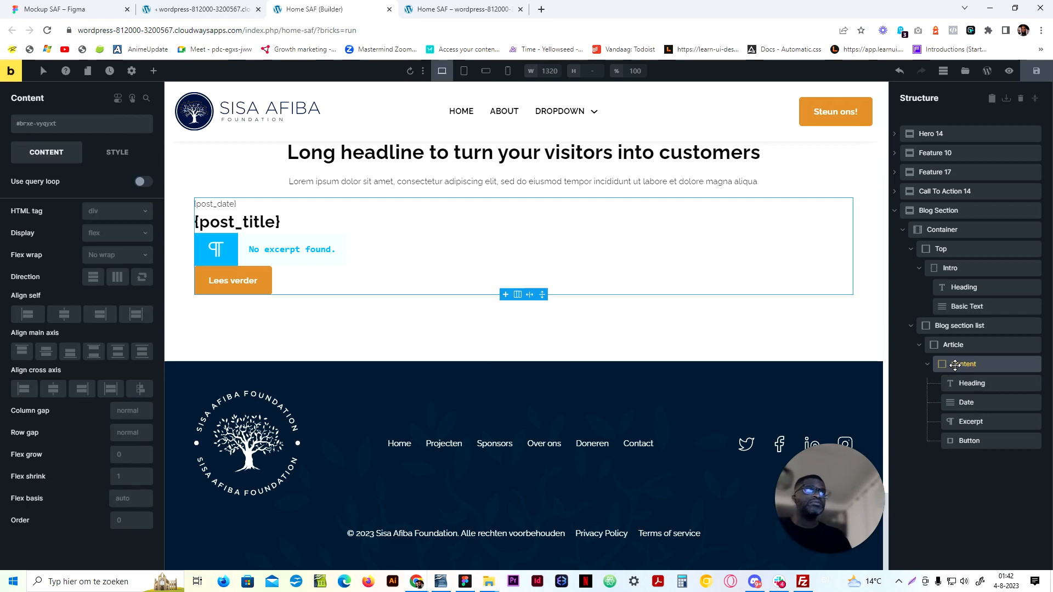
Create and assign the class "saf-blog-section-list-item__content" to the Article's Content block
click(82, 133)
text(saf-blog-section-list-item)
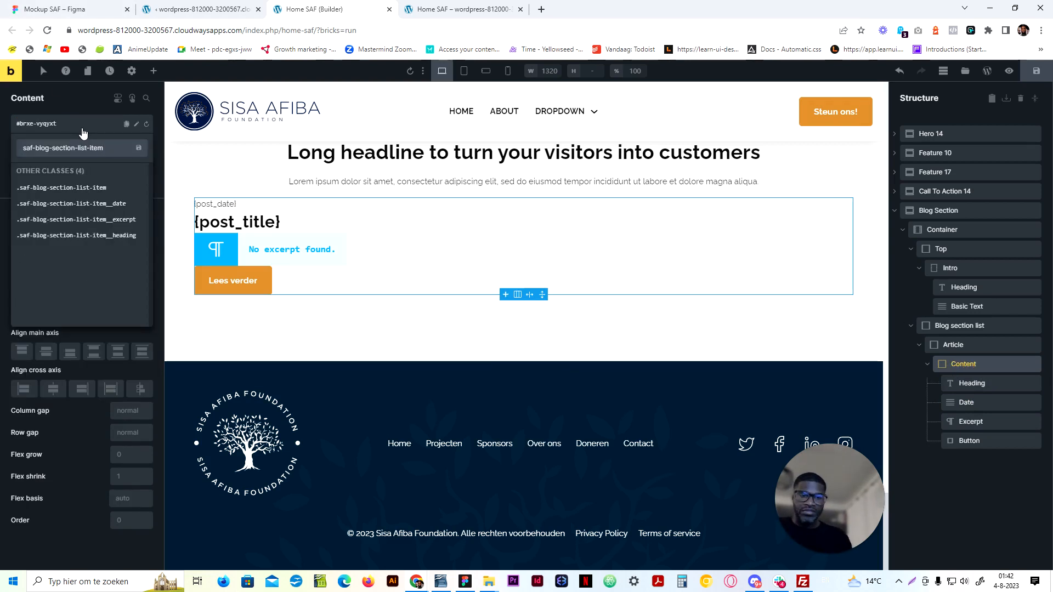
text(__content)
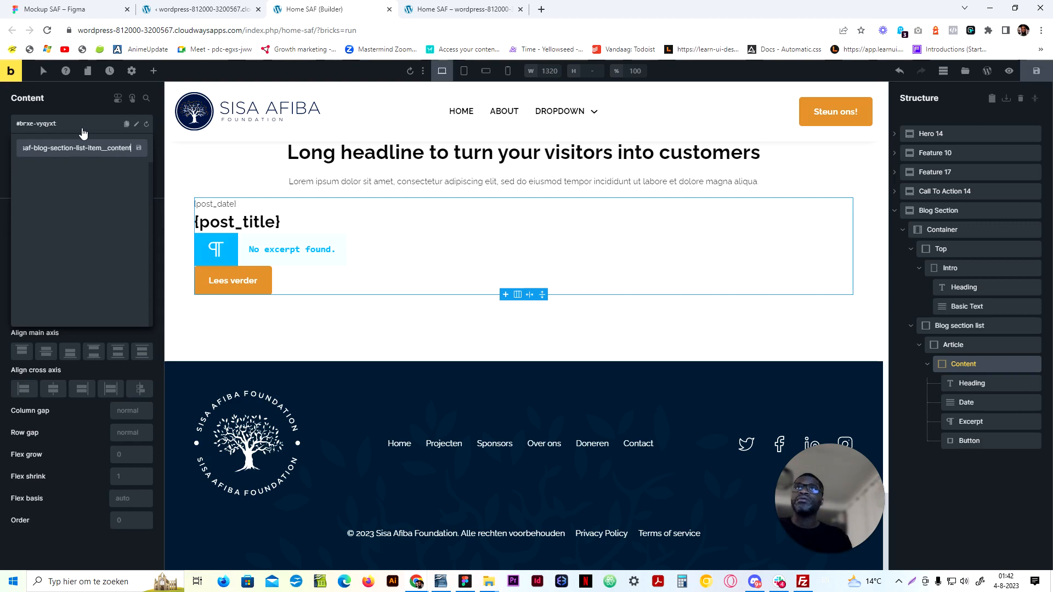
key(Return)
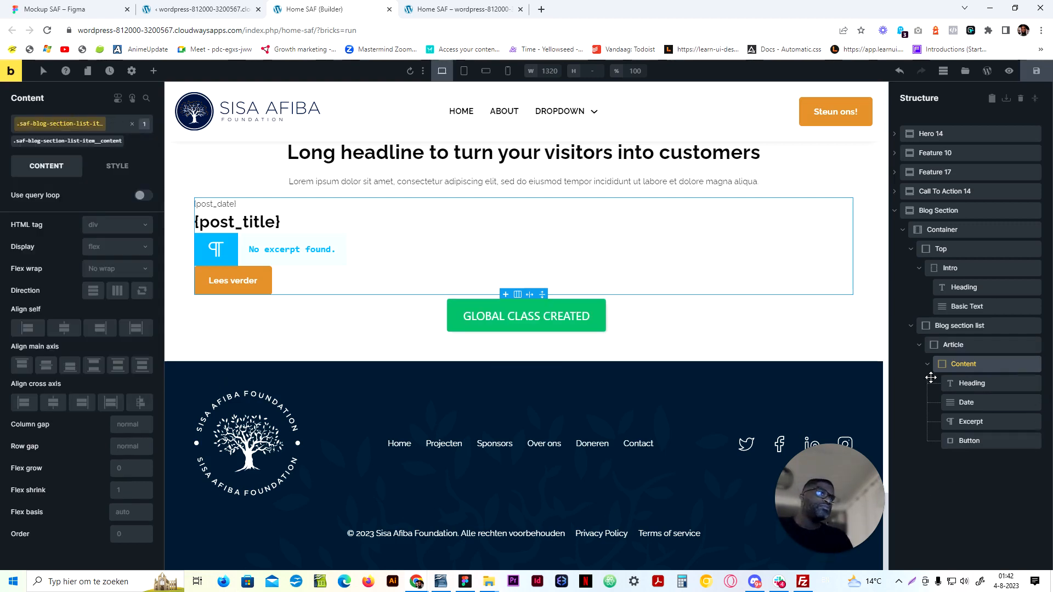
Add an Image element inside the Article, after the Content block, and select it for editing
click(933, 364)
click(946, 345)
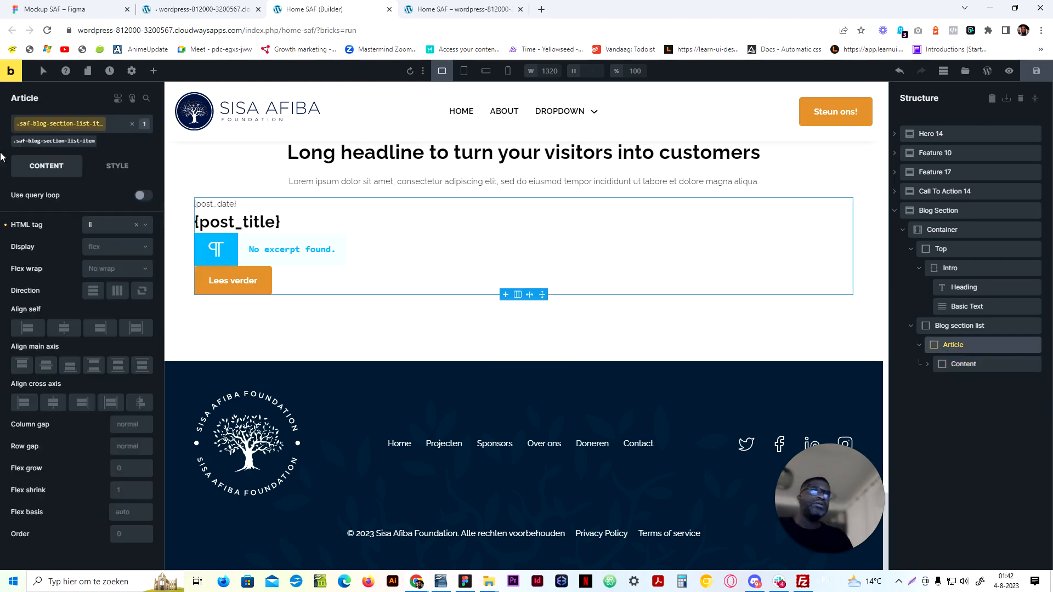
click(154, 72)
text(im)
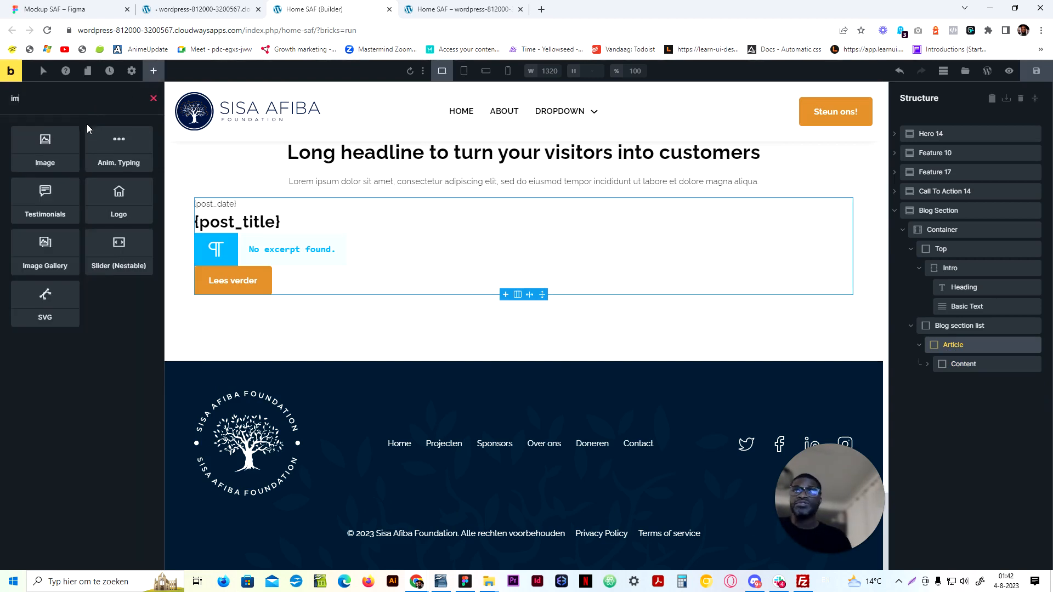
click(30, 156)
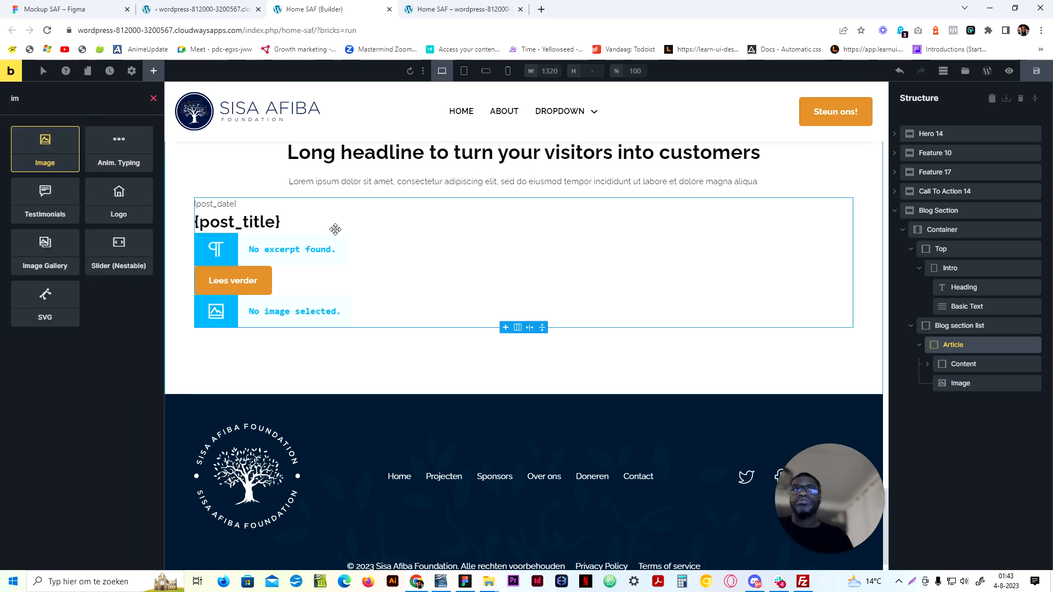
click(326, 312)
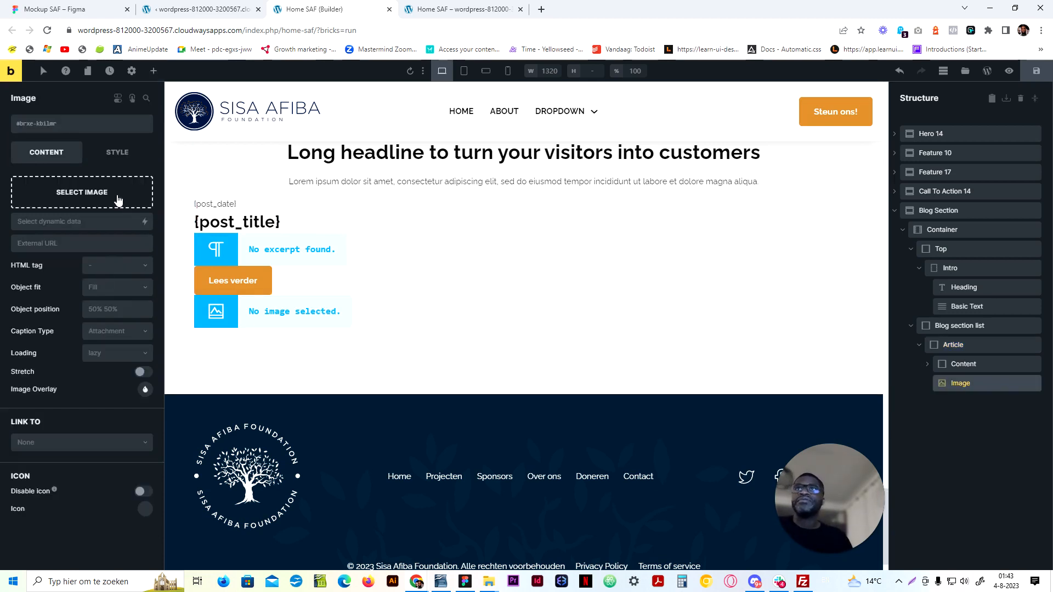
Review the article cards in the Figma mockup and save the page in the Bricks builder
click(107, 8)
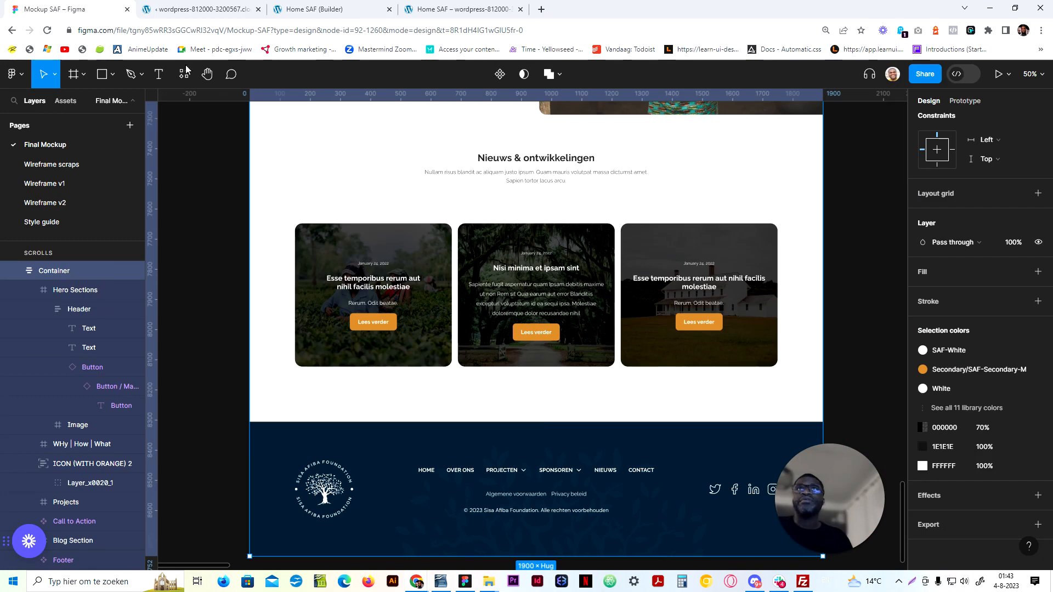
click(201, 9)
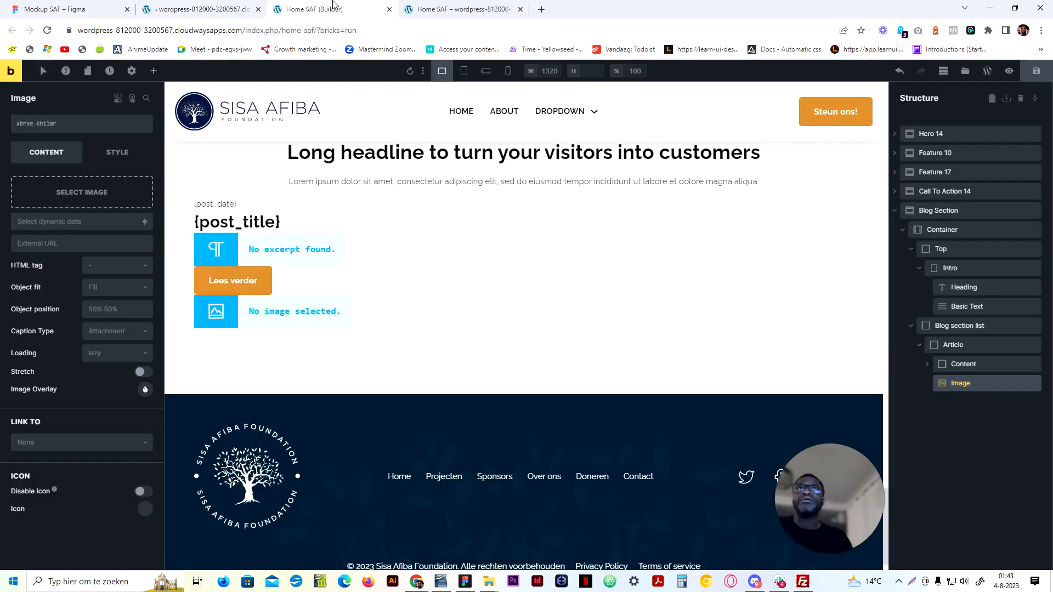
click(335, 9)
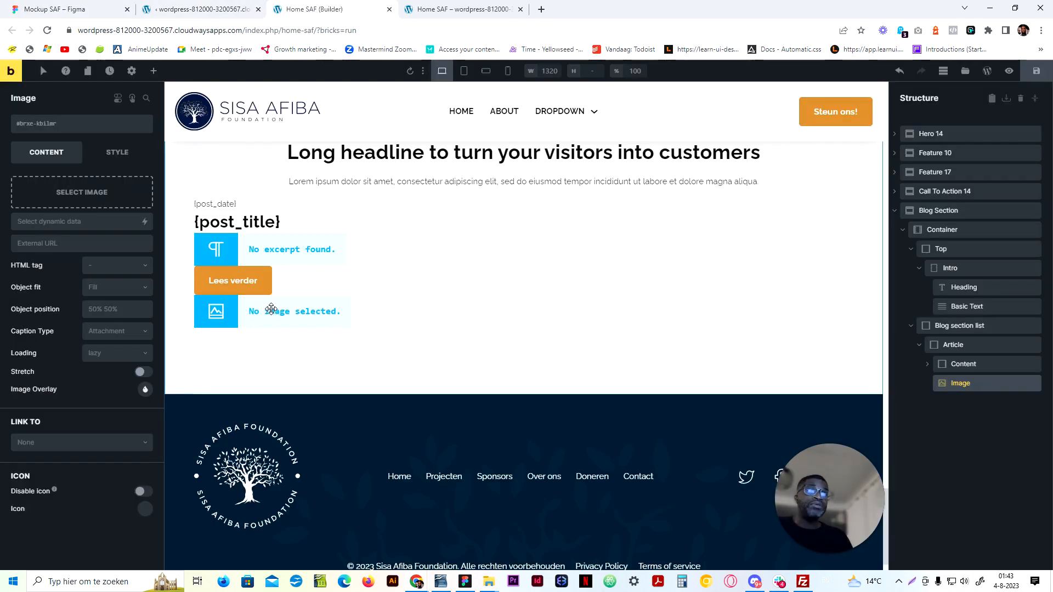
key(ctrl+s)
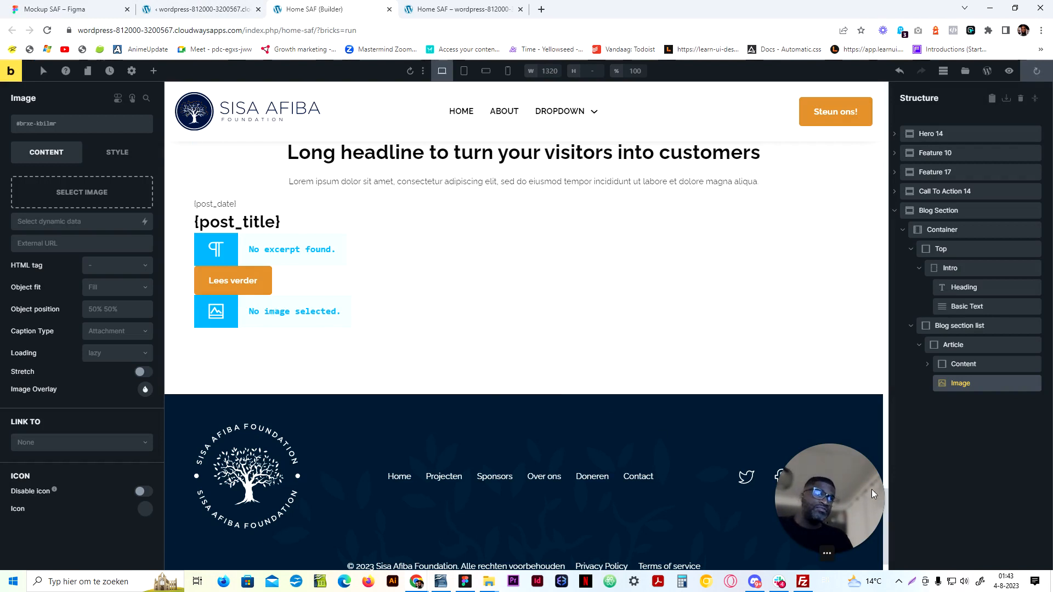
mouse_move(824, 525)
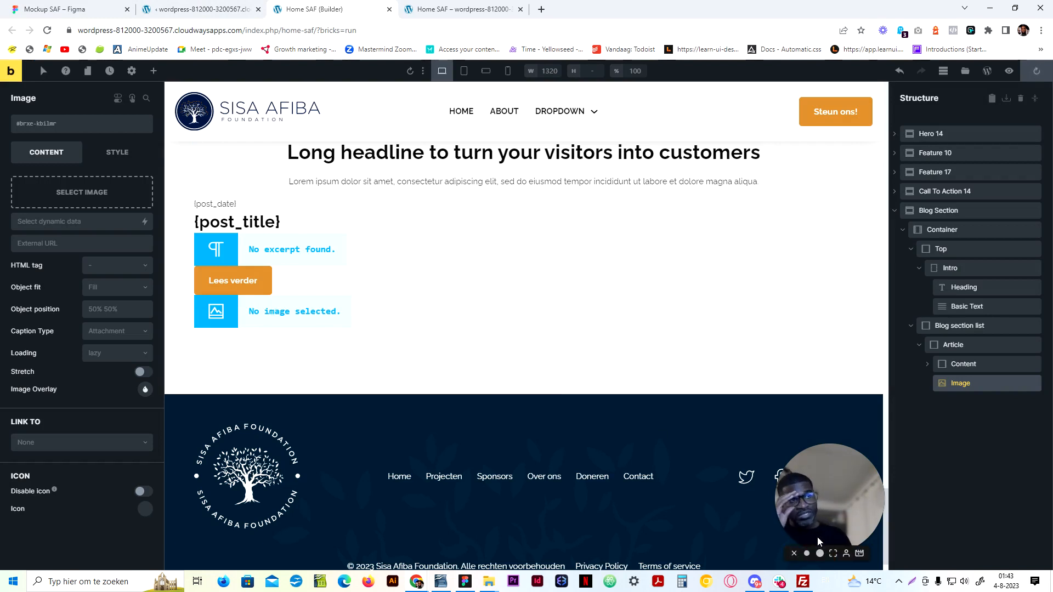
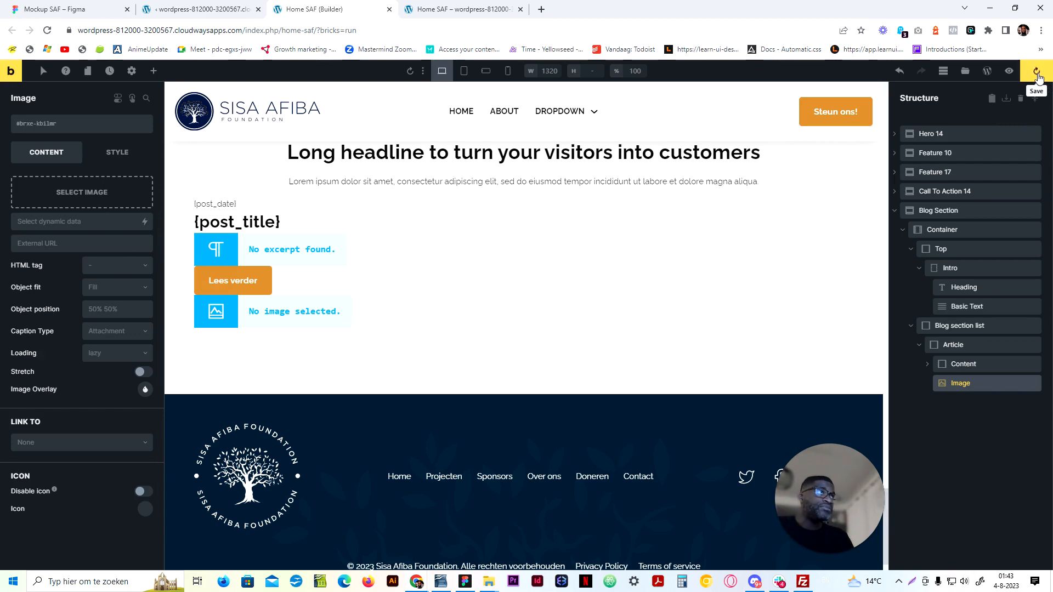
Set the Article's Image source to the post's dynamic {featured_image} tag
click(973, 365)
click(972, 383)
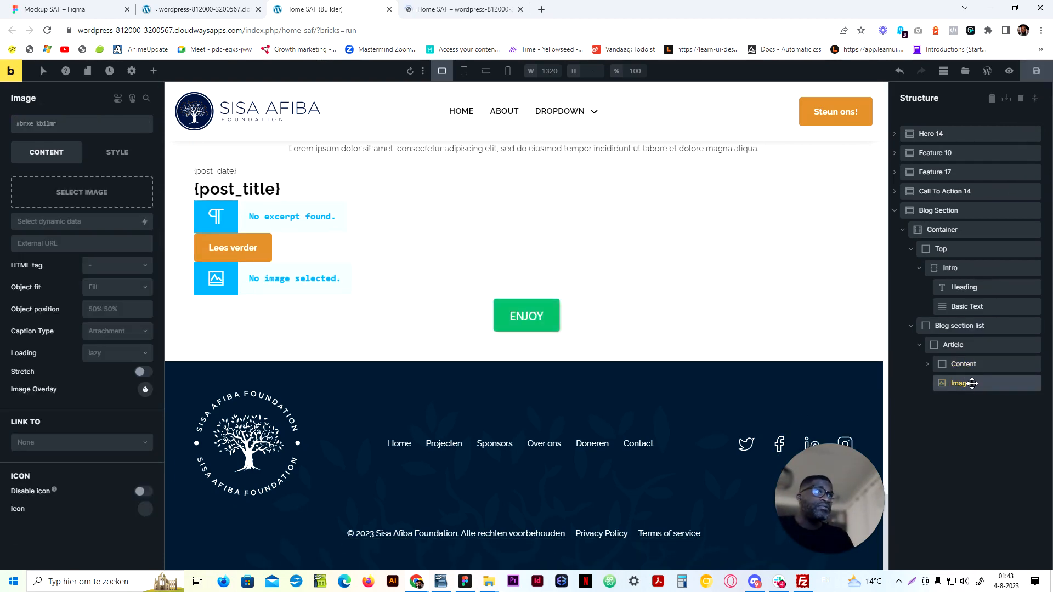
scroll(321, 346, up, 3)
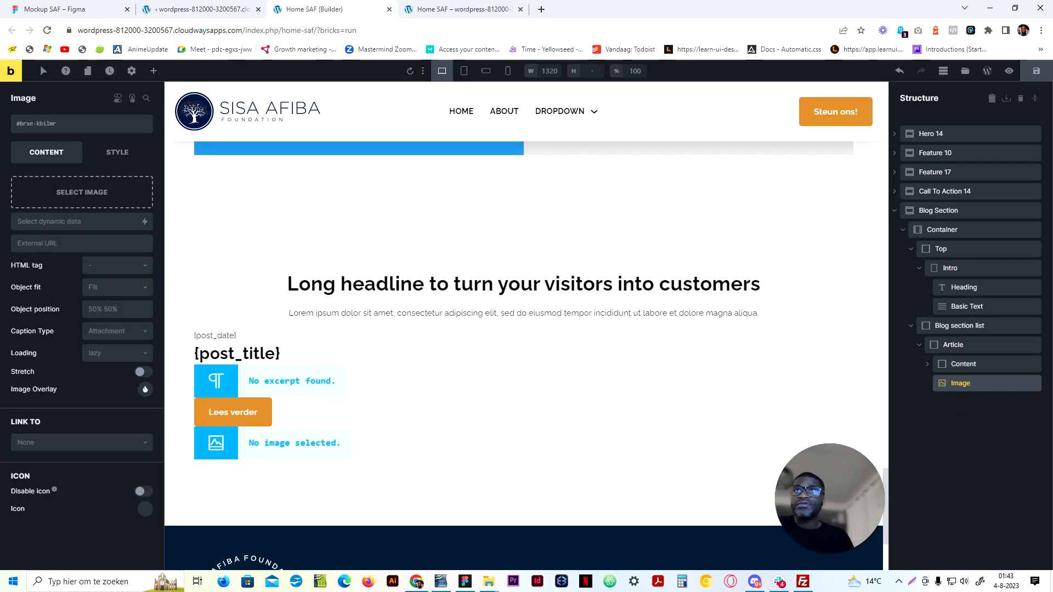
click(145, 222)
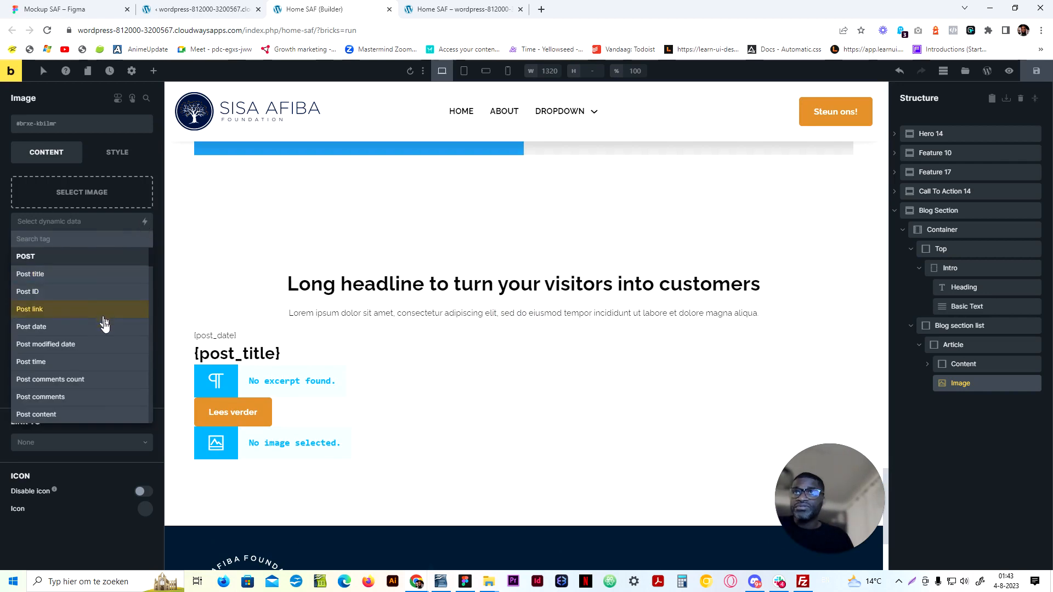
scroll(110, 343, down, 4)
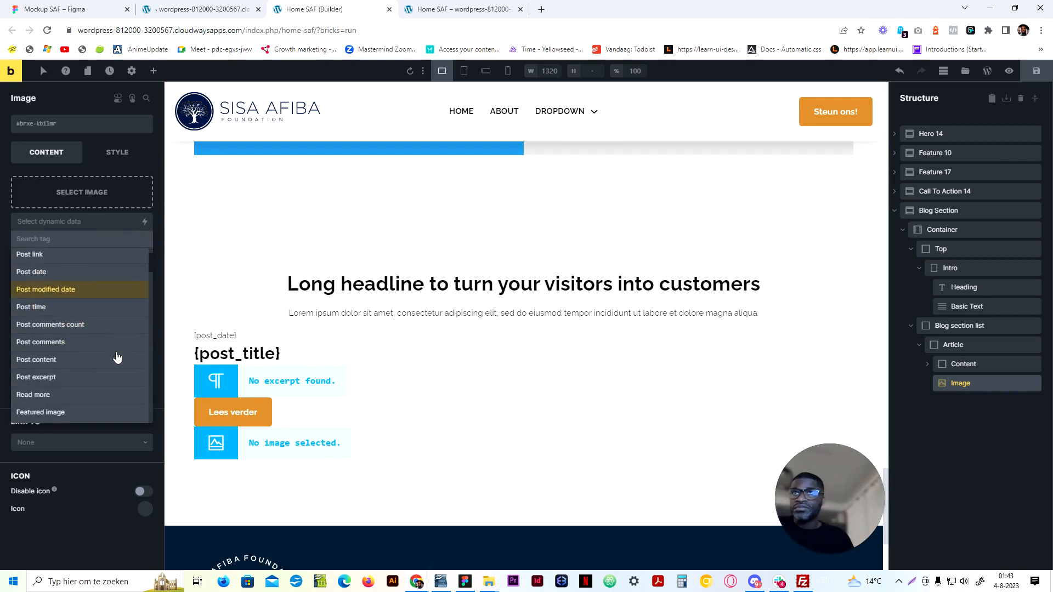
click(91, 306)
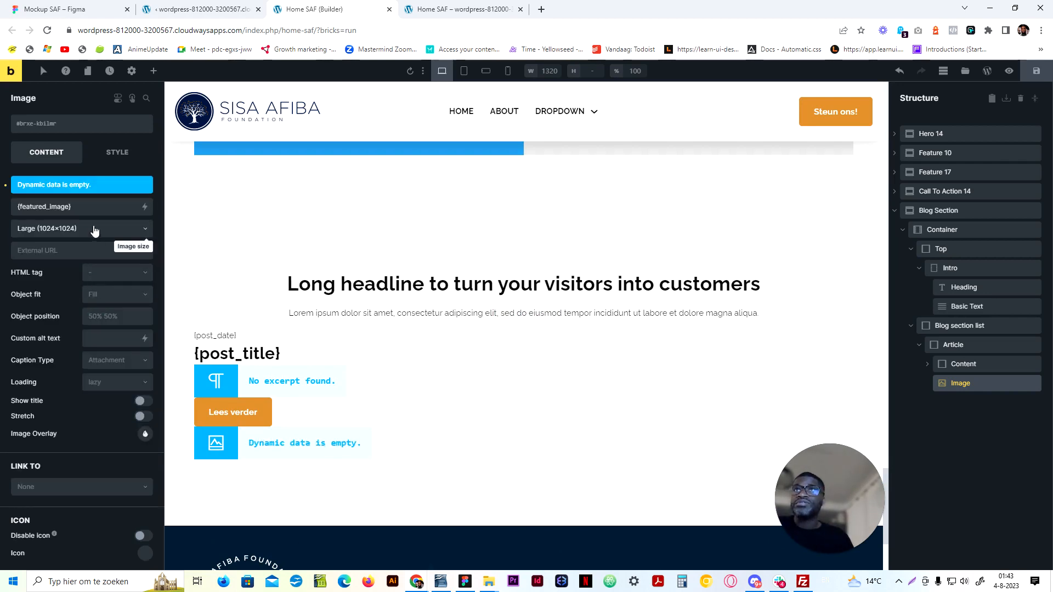
Set the Article Image's HTML tag to figure and its object fit to Cover
click(112, 273)
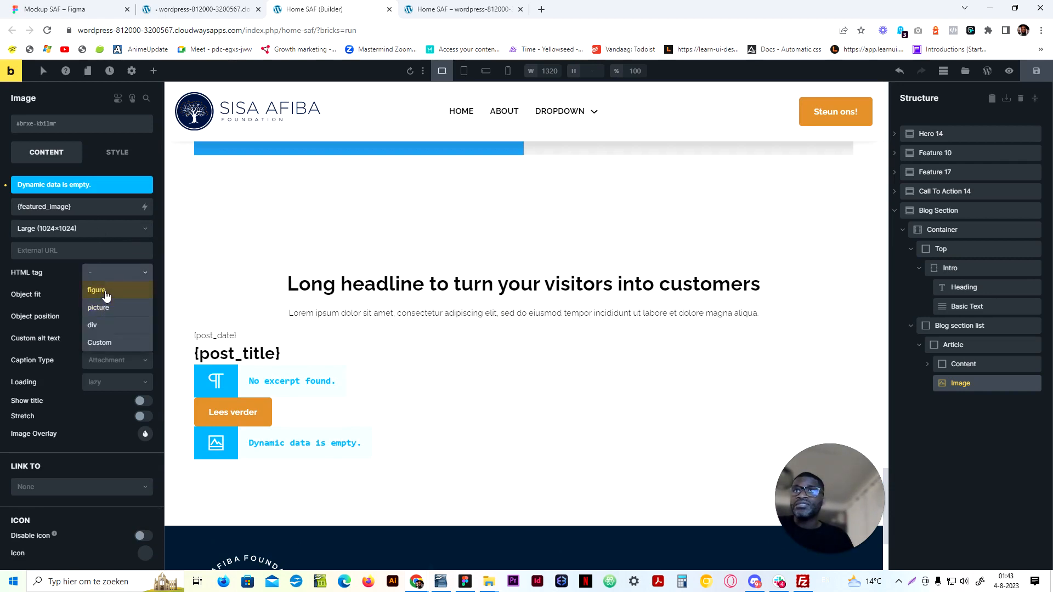
click(106, 296)
click(110, 294)
click(116, 346)
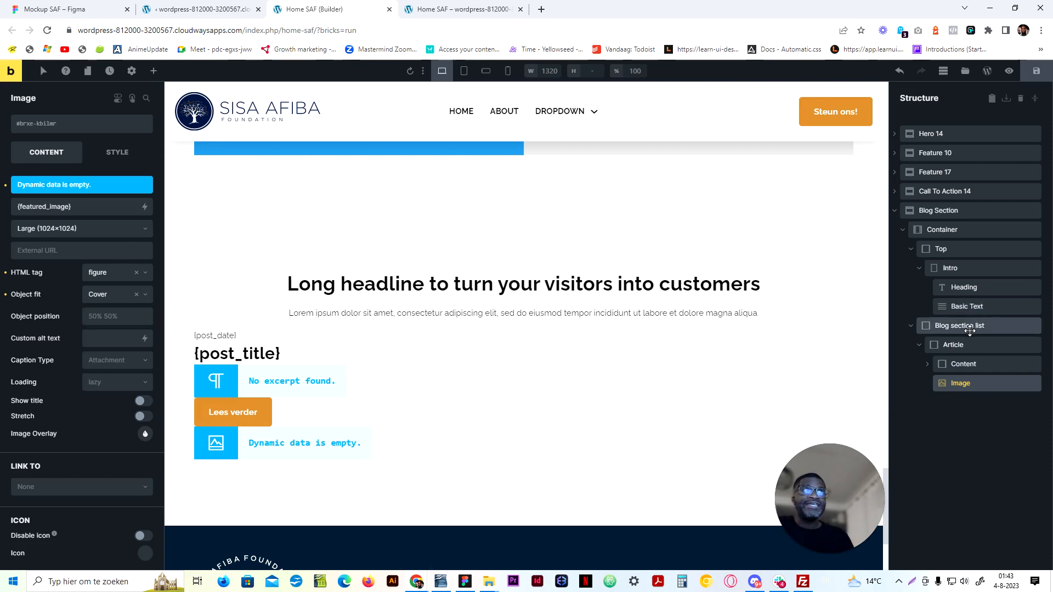
Set the position type in the layout styles of the Article's "saf-blog-section-list-item" class
click(966, 348)
click(112, 167)
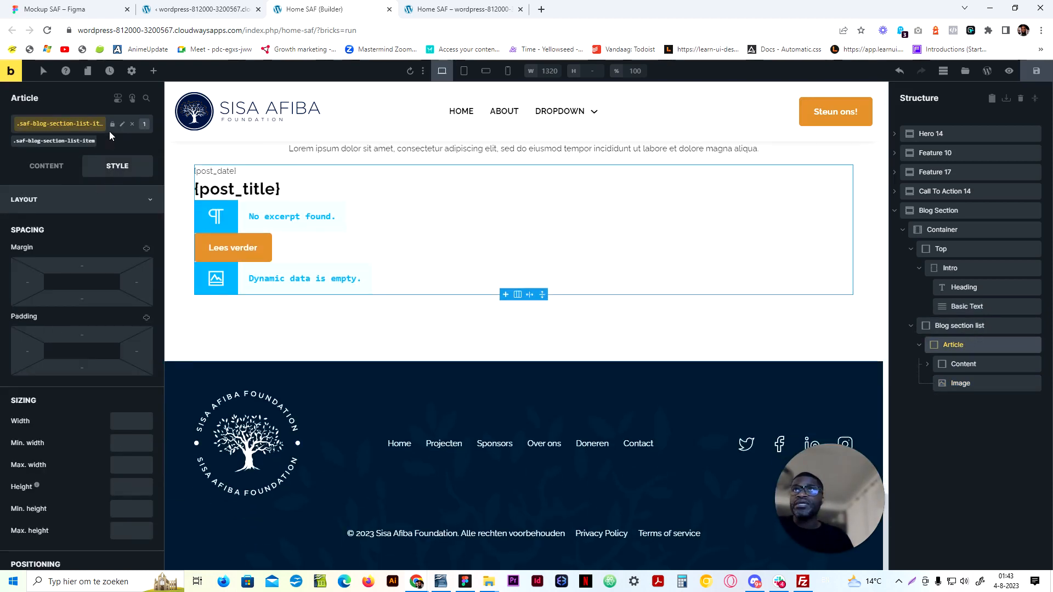
scroll(137, 410, down, 3)
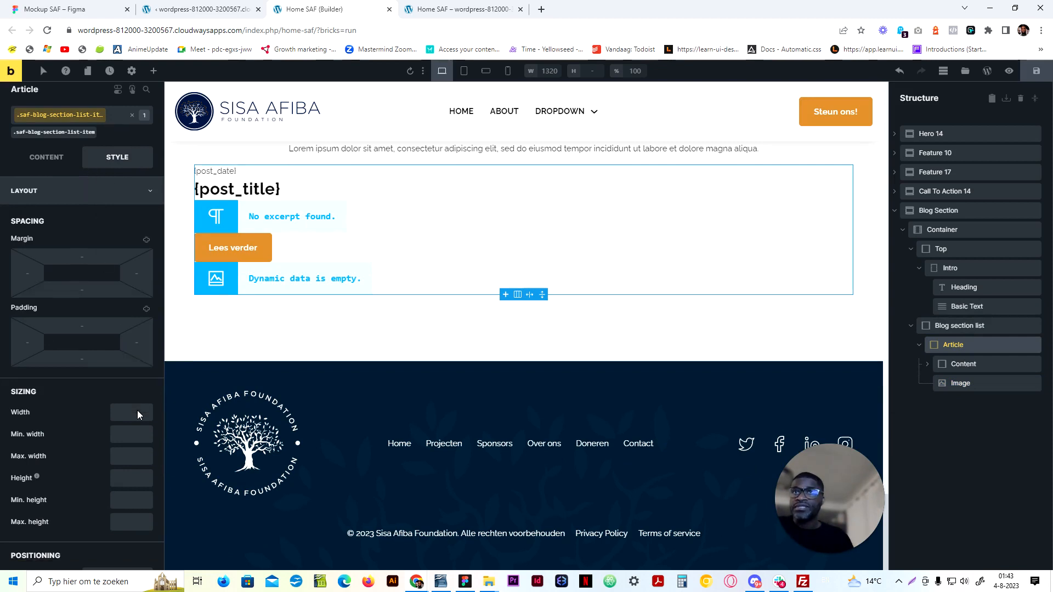
click(135, 431)
click(117, 456)
scroll(97, 306, up, 3)
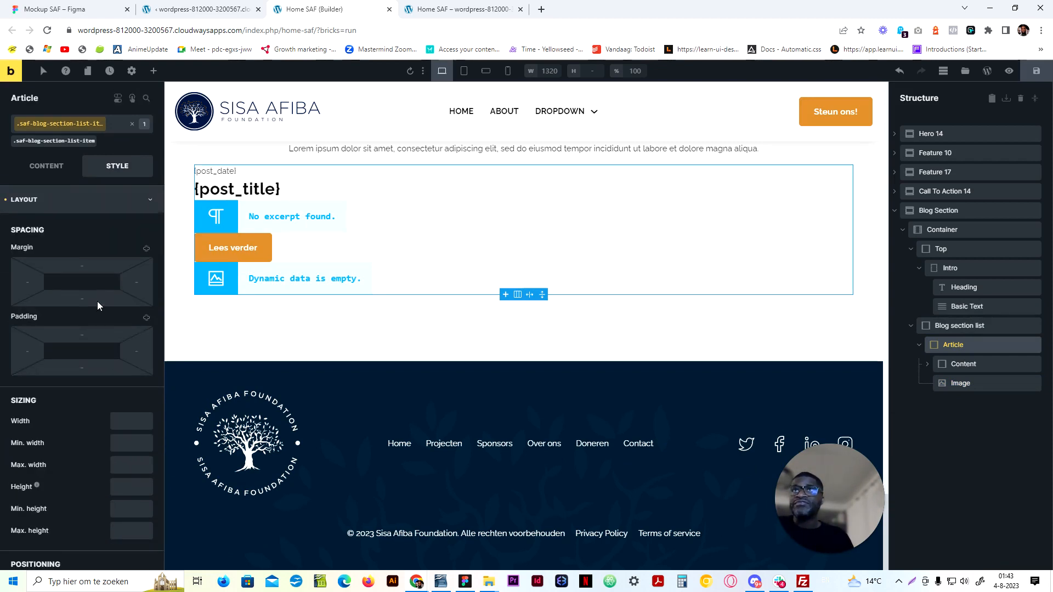
click(83, 204)
Set the position of the Image inside the Article to absolute in its layout styles
click(965, 383)
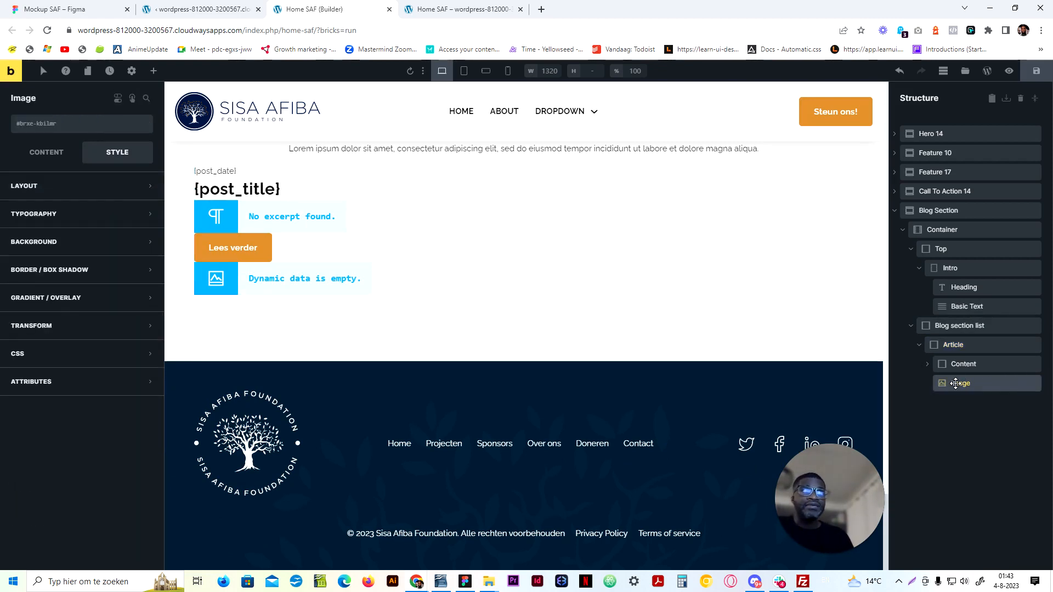
click(99, 186)
scroll(99, 385, down, 3)
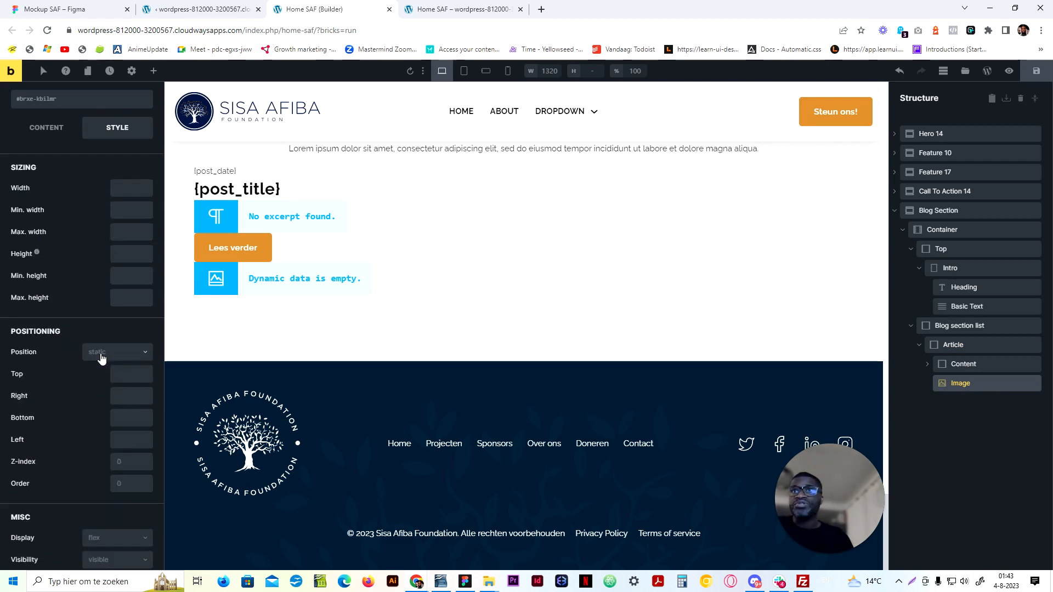
scroll(127, 432, down, 2)
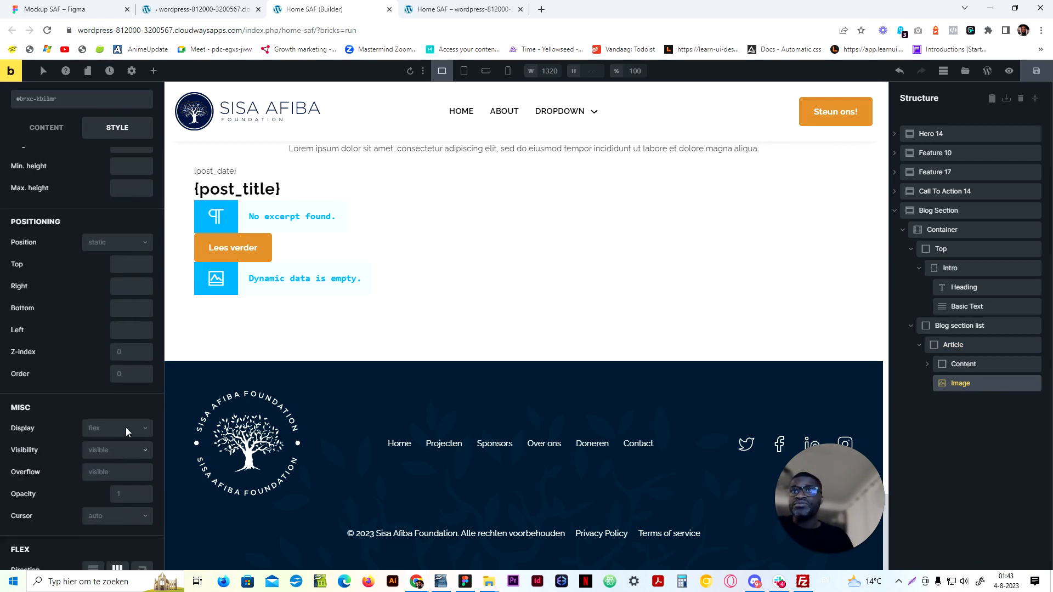
click(123, 254)
click(112, 302)
scroll(110, 295, up, 1)
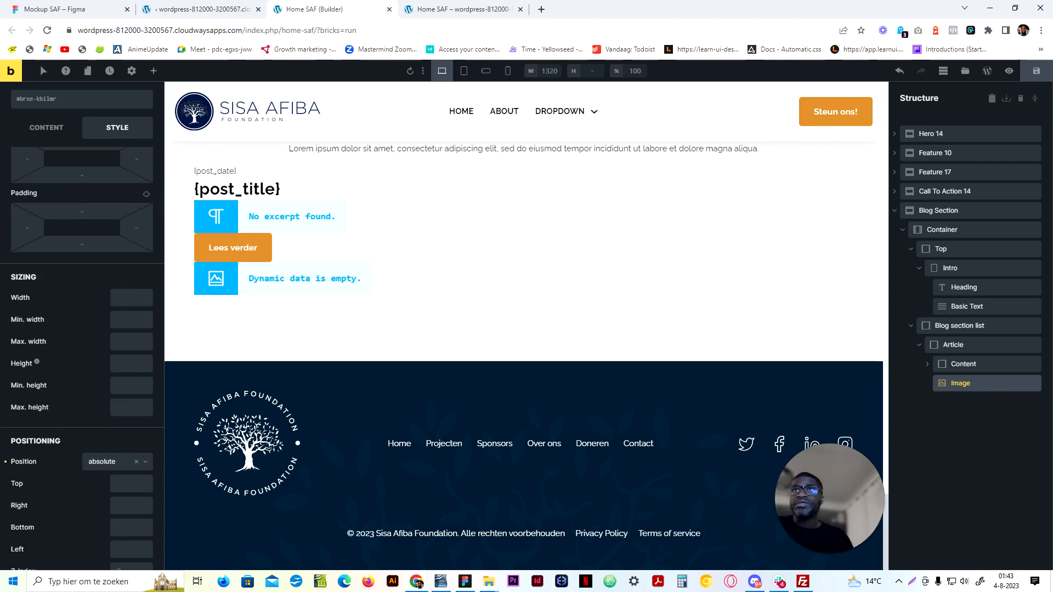
Set the Image's width, height and maximum width to 100%
click(117, 298)
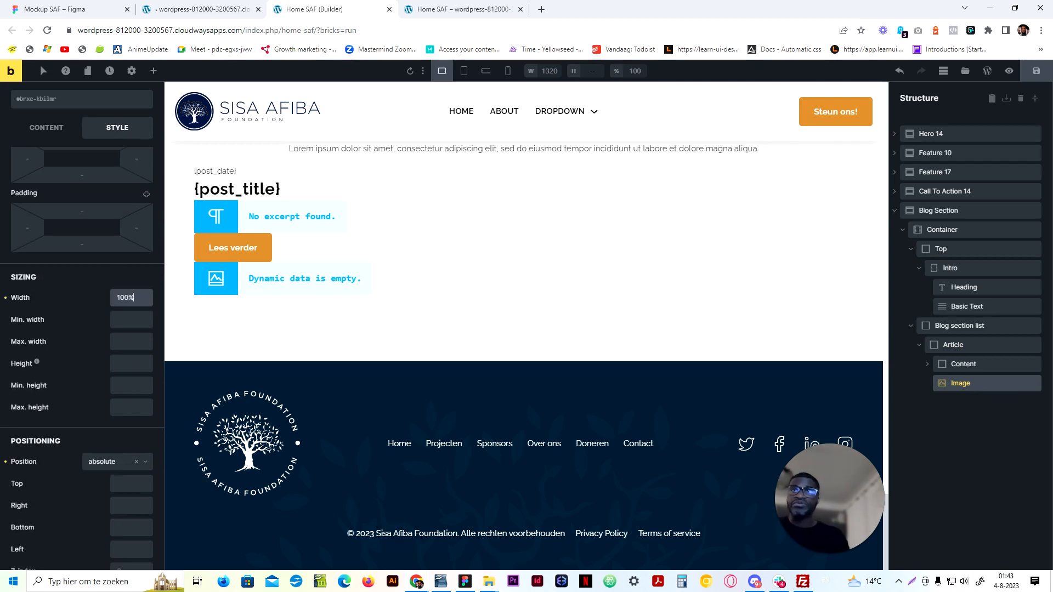
click(118, 341)
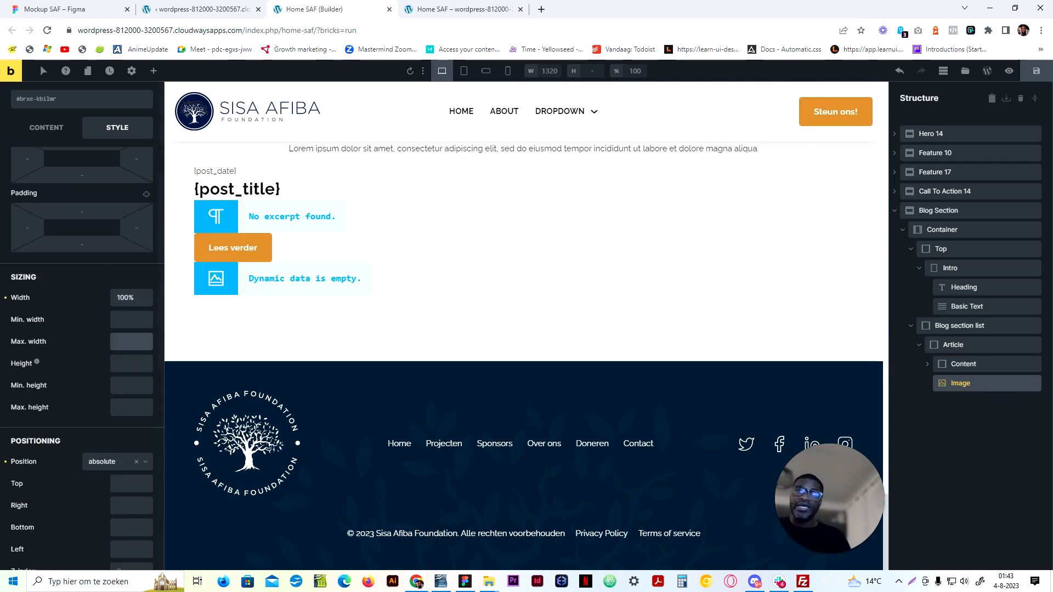
click(117, 363)
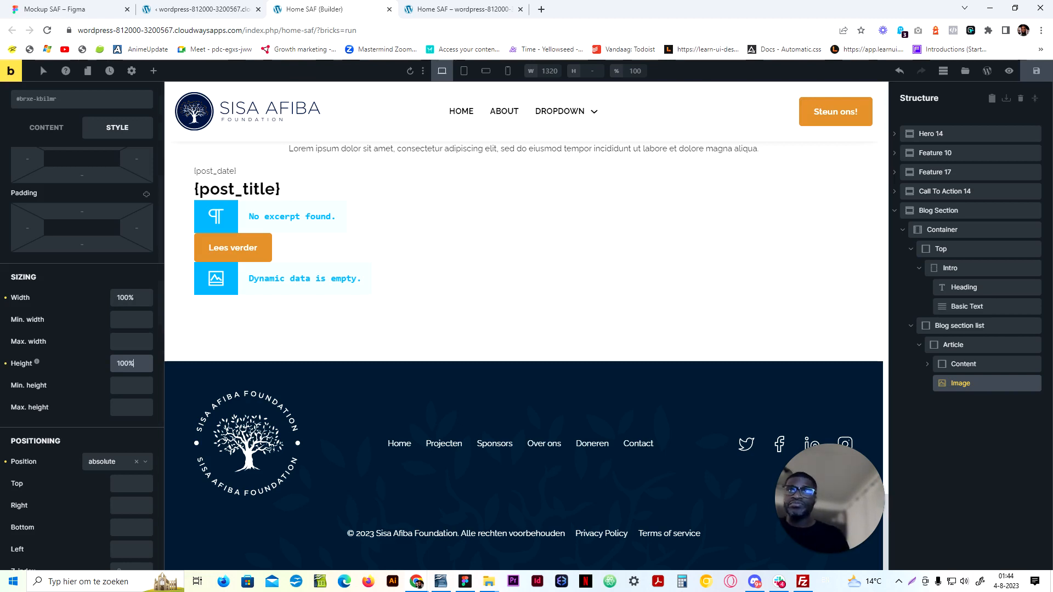
click(117, 341)
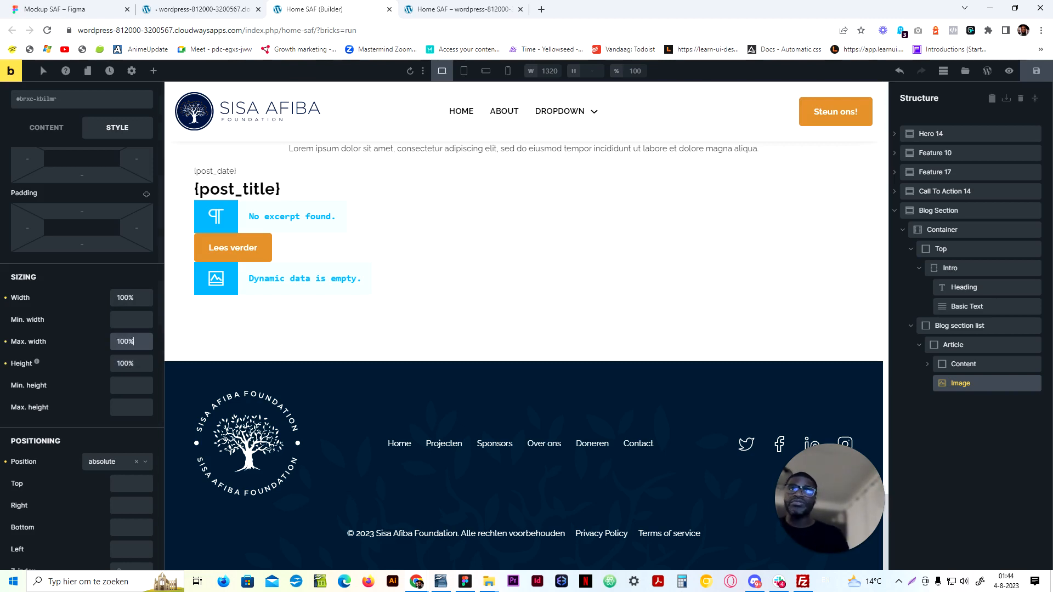
scroll(768, 395, up, 3)
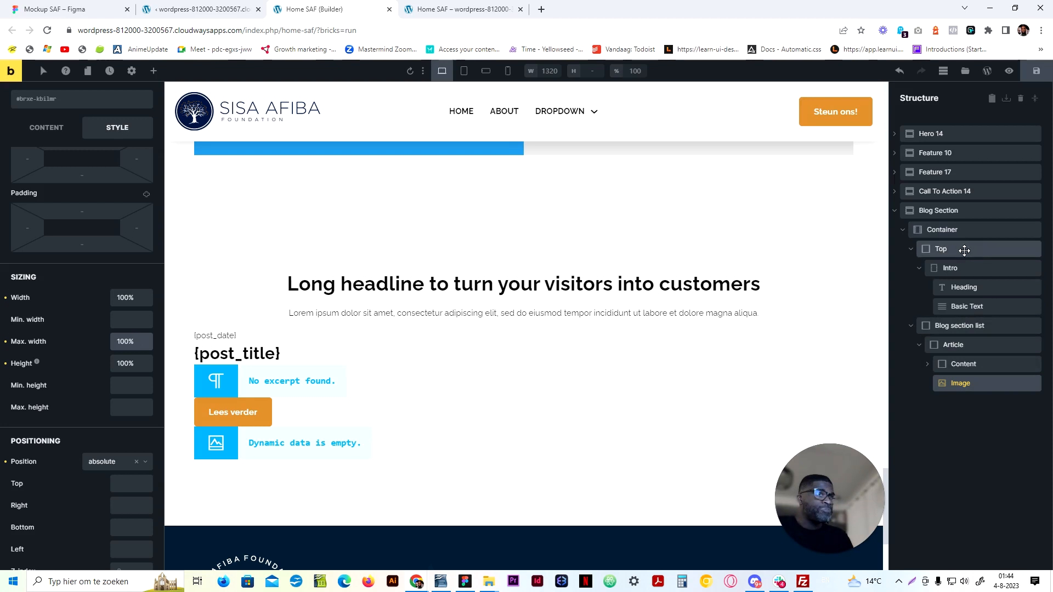
click(986, 352)
click(71, 200)
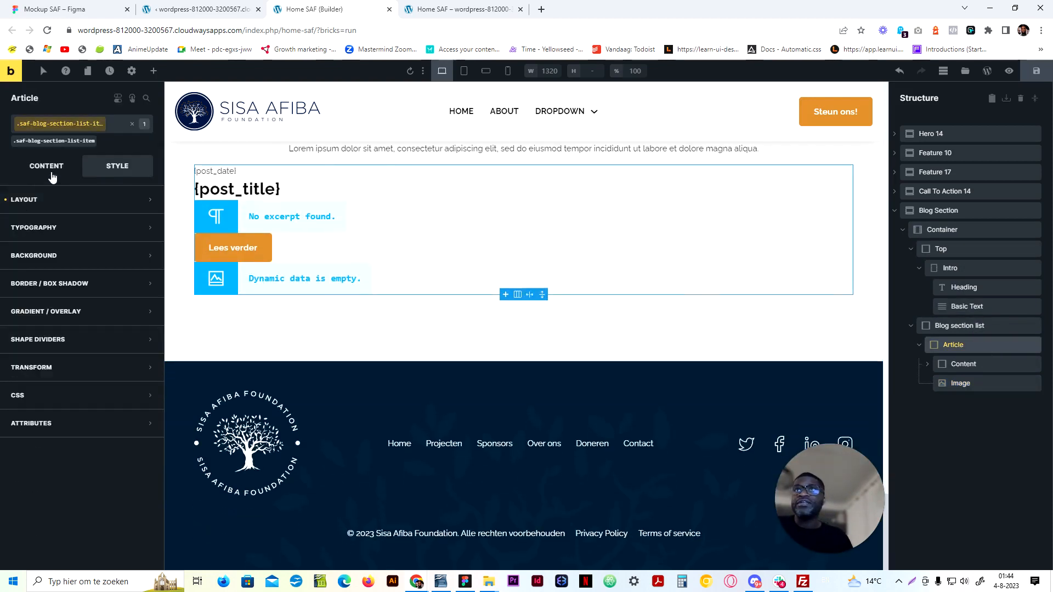
click(50, 171)
click(115, 247)
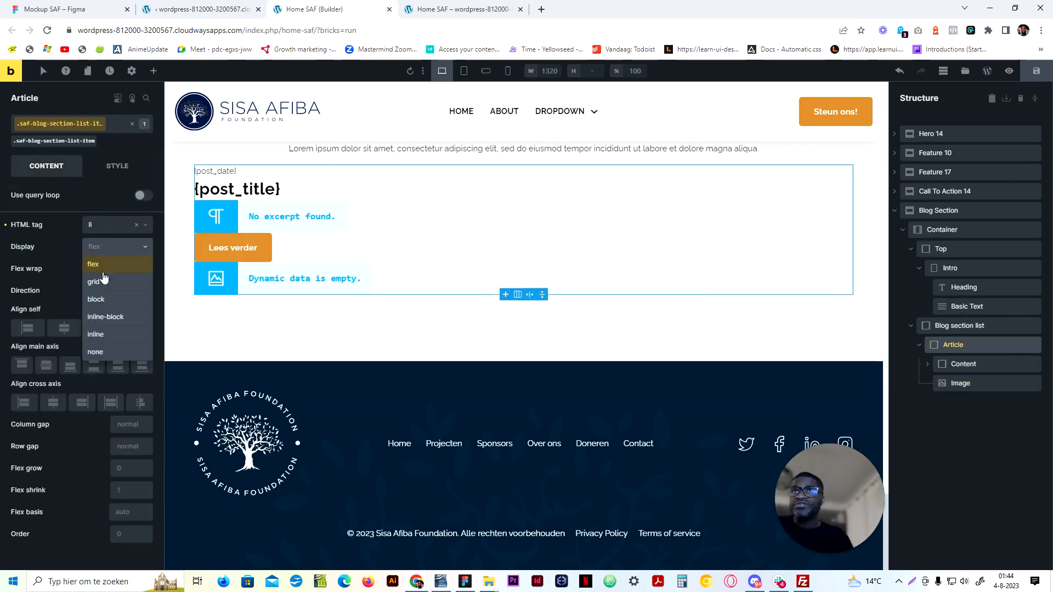
click(103, 276)
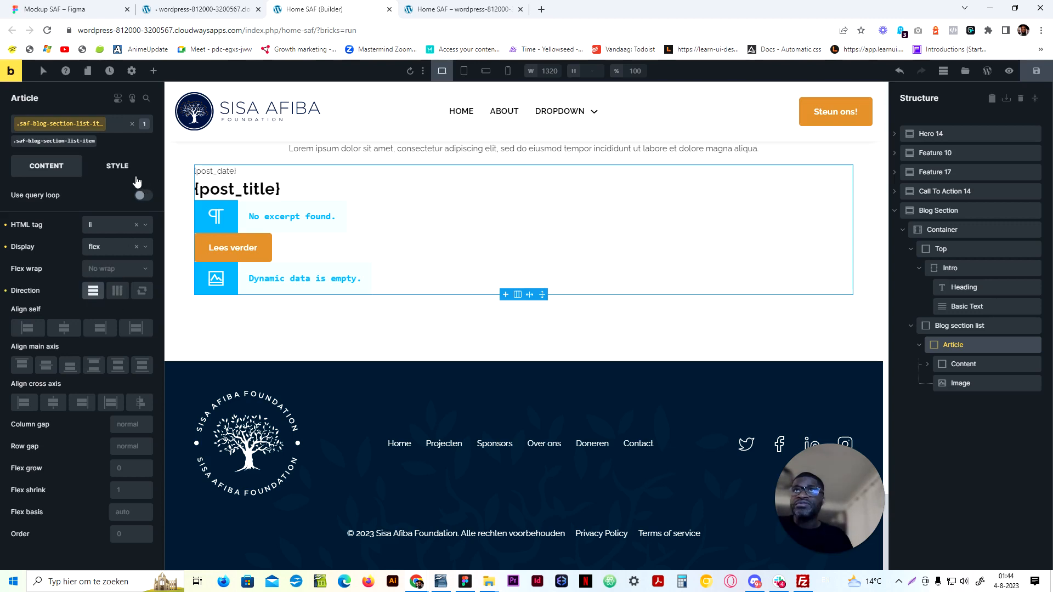
click(115, 168)
click(47, 166)
click(52, 406)
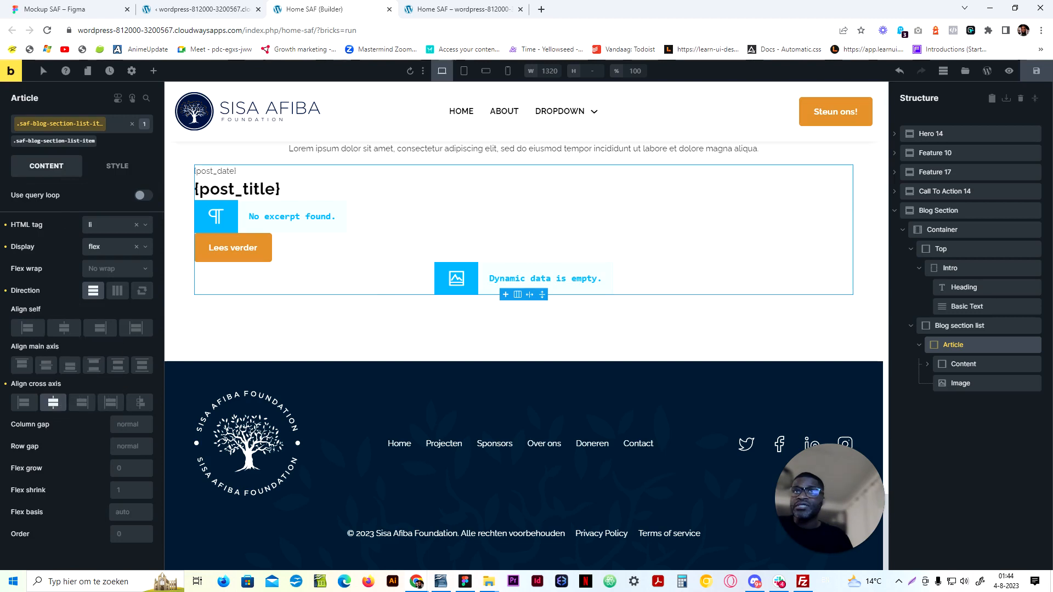
click(131, 446)
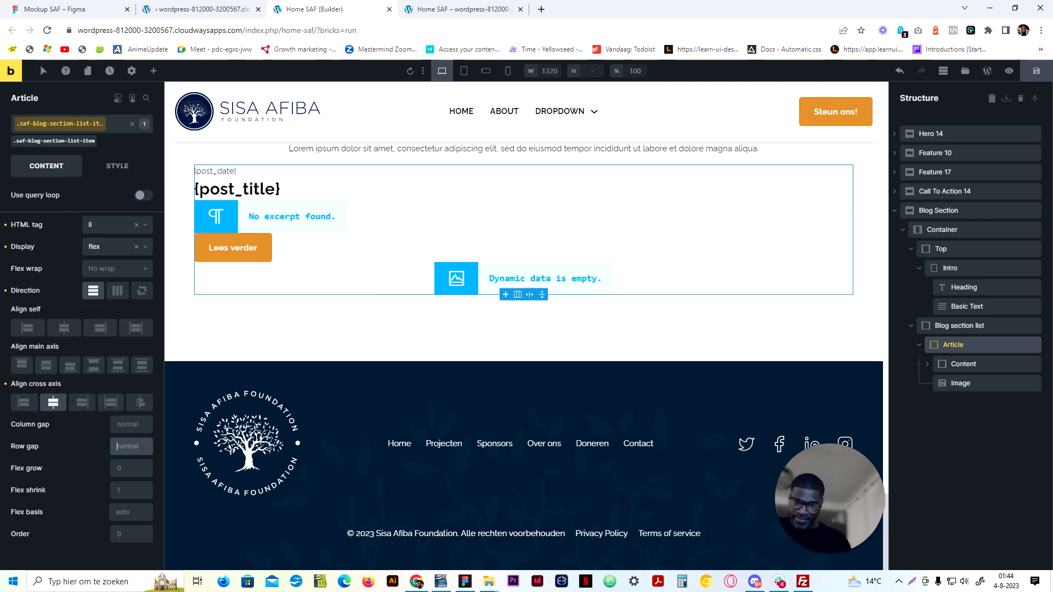
text(var())
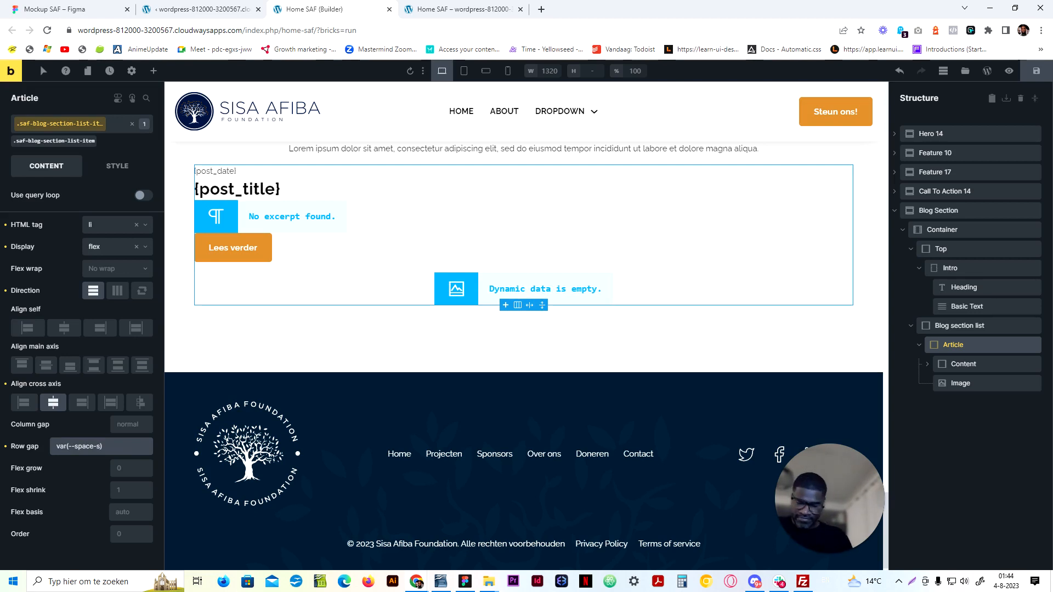
key(ctrl+a)
key(BackSpace)
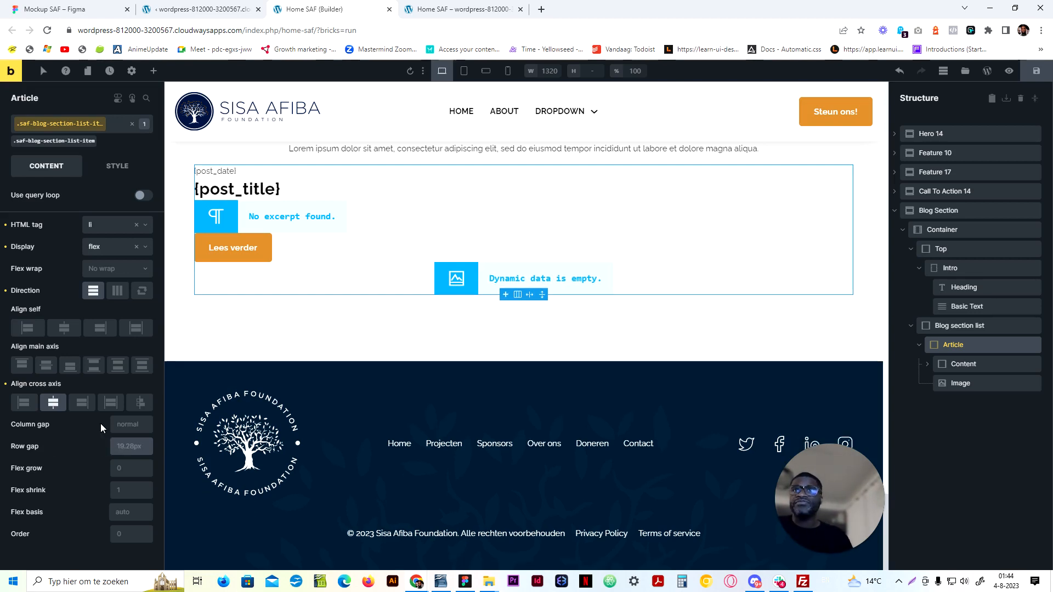
click(53, 402)
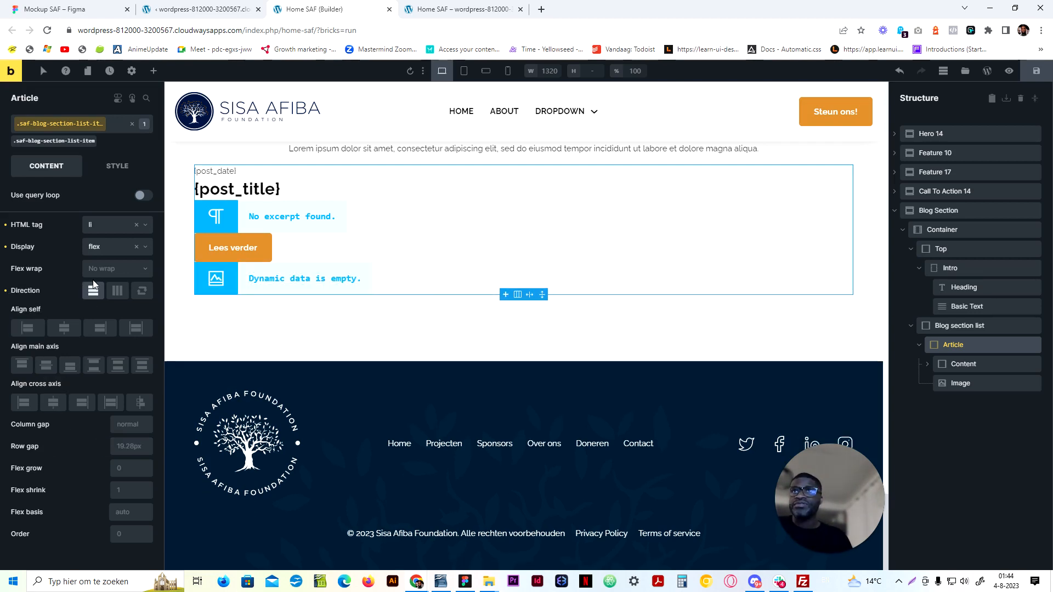
click(136, 246)
click(92, 290)
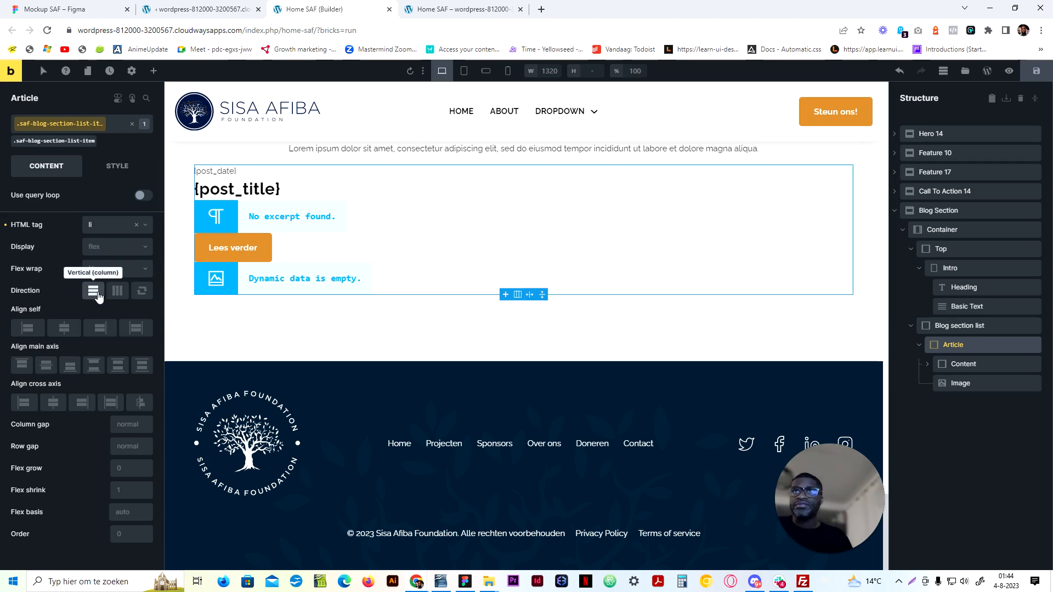
click(963, 364)
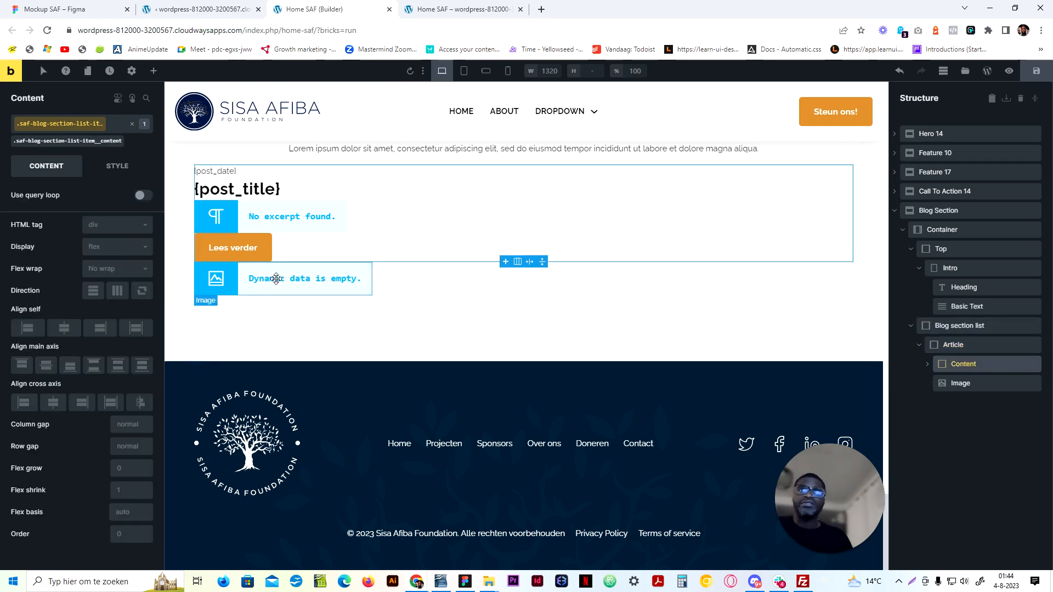
click(955, 345)
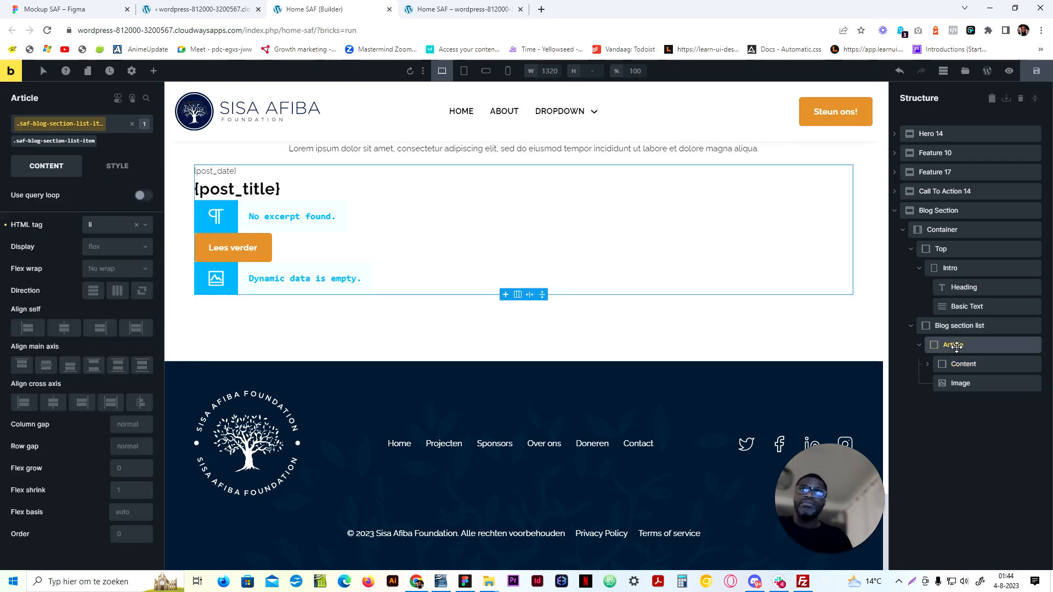
Make the Article's Content block a vertical flex layout with centered cross-axis alignment and a row gap of var(--space-s)
click(957, 364)
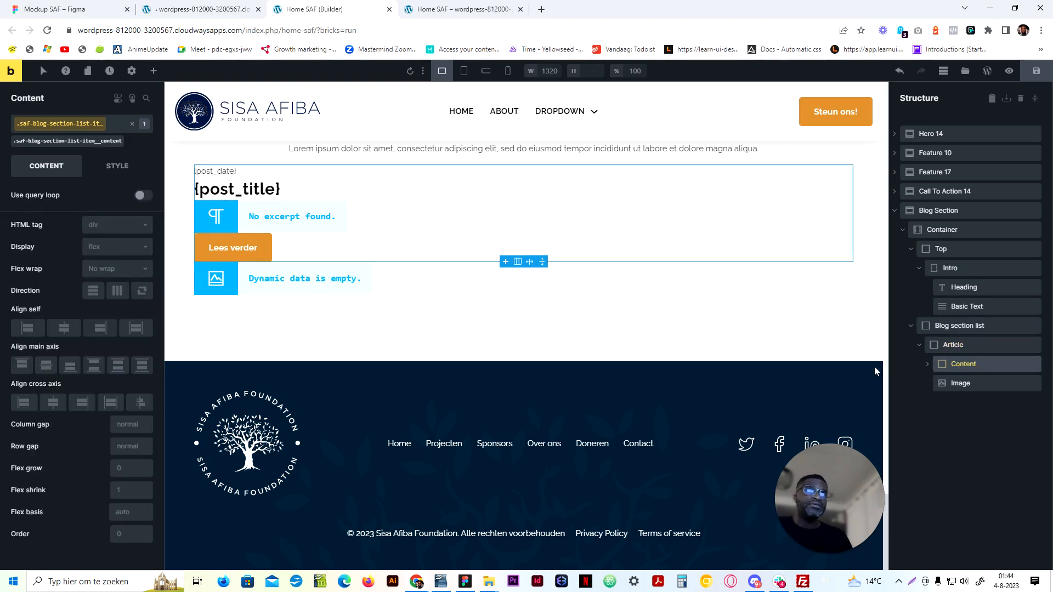
click(96, 224)
click(141, 195)
click(141, 196)
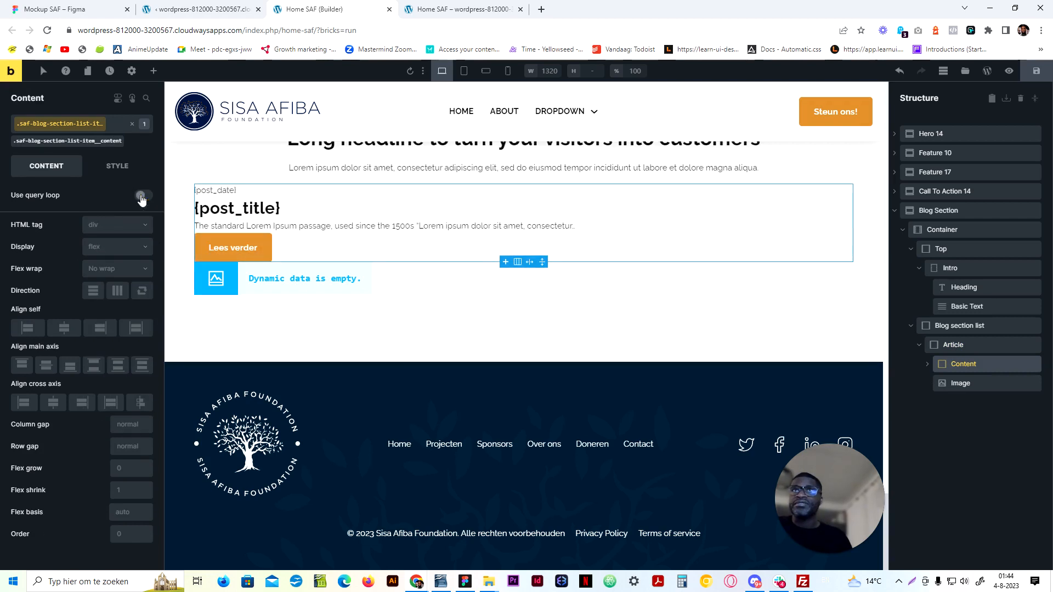
click(115, 247)
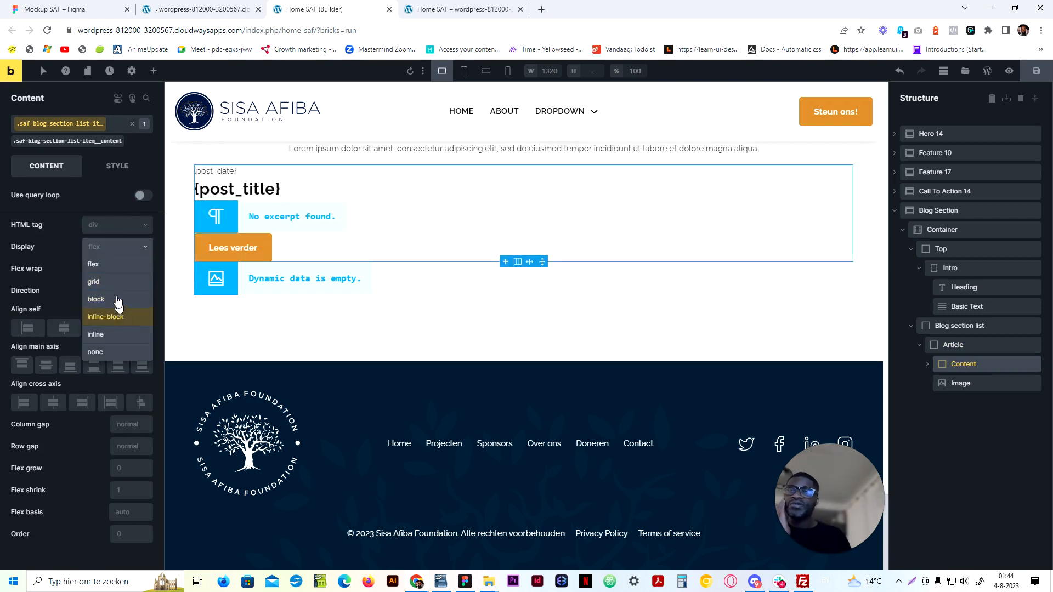
click(101, 263)
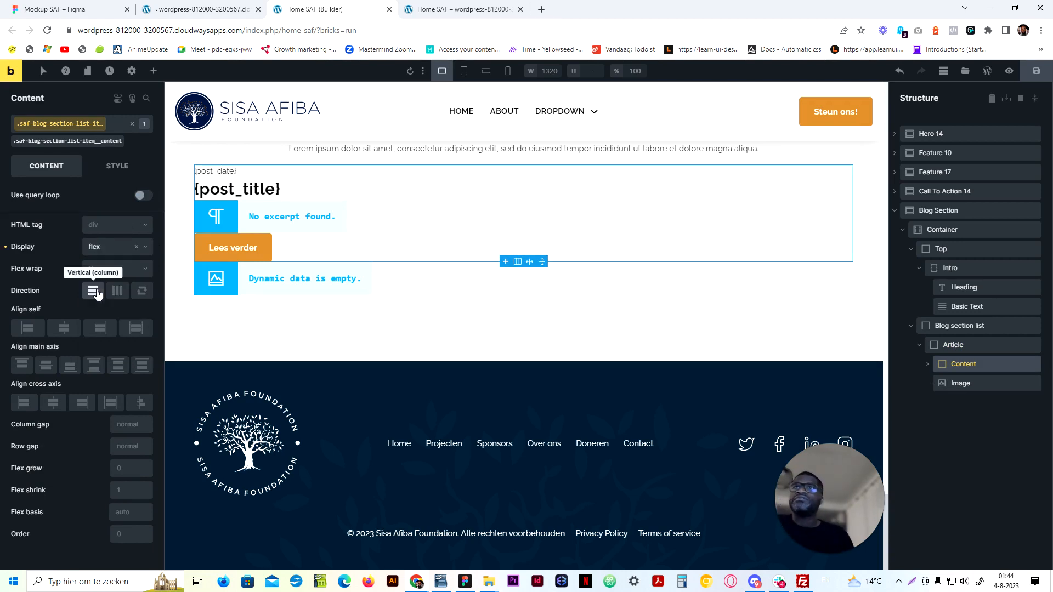
click(94, 291)
click(53, 403)
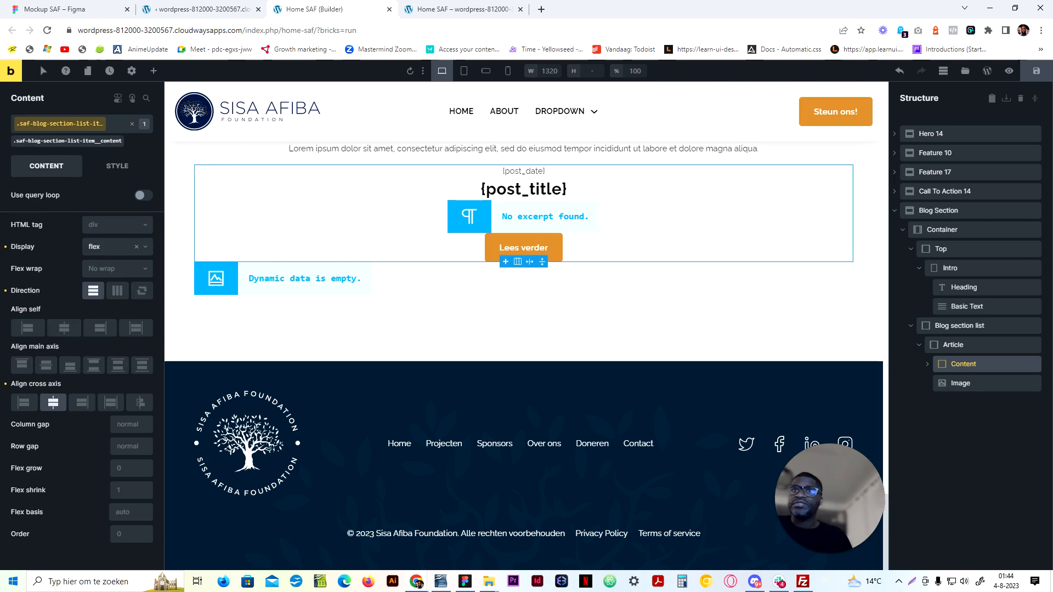
click(117, 447)
text(var(--space-s))
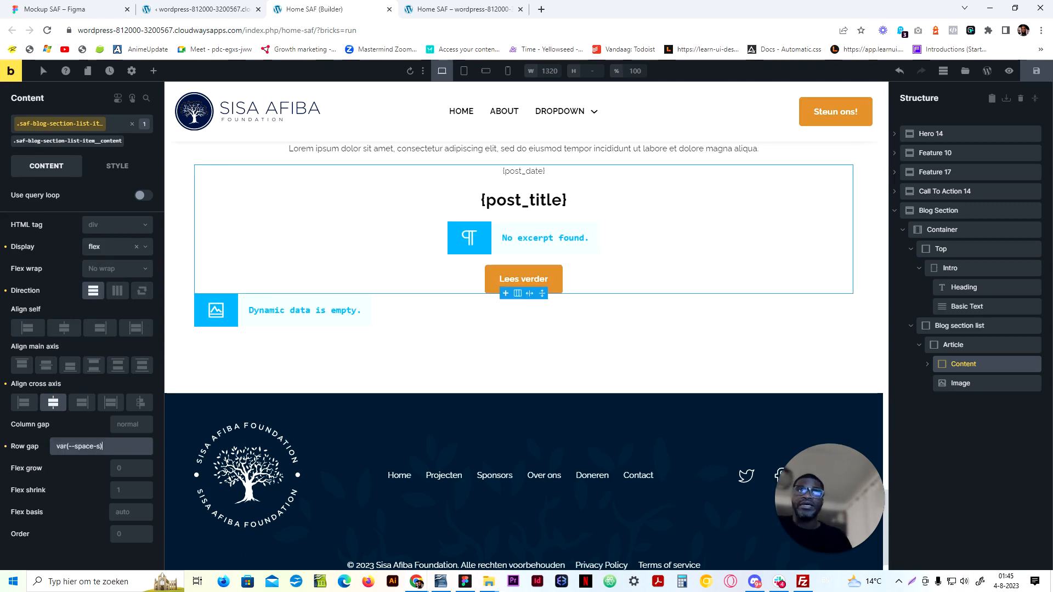
Check the blog cards in the Figma mockup and set the post title Heading's font size to var(--text-l)
click(497, 210)
click(77, 9)
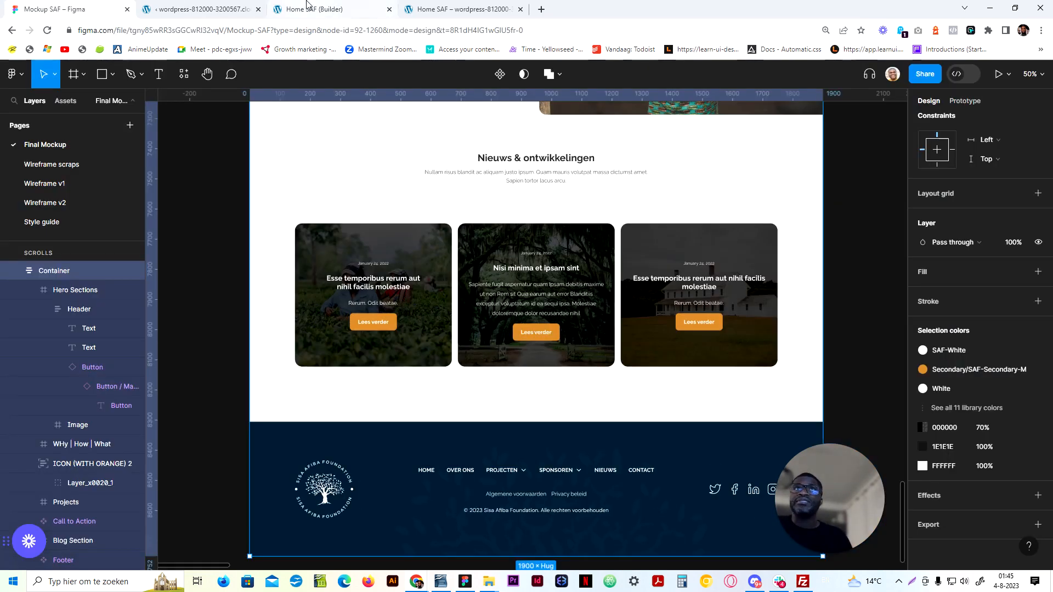
click(308, 6)
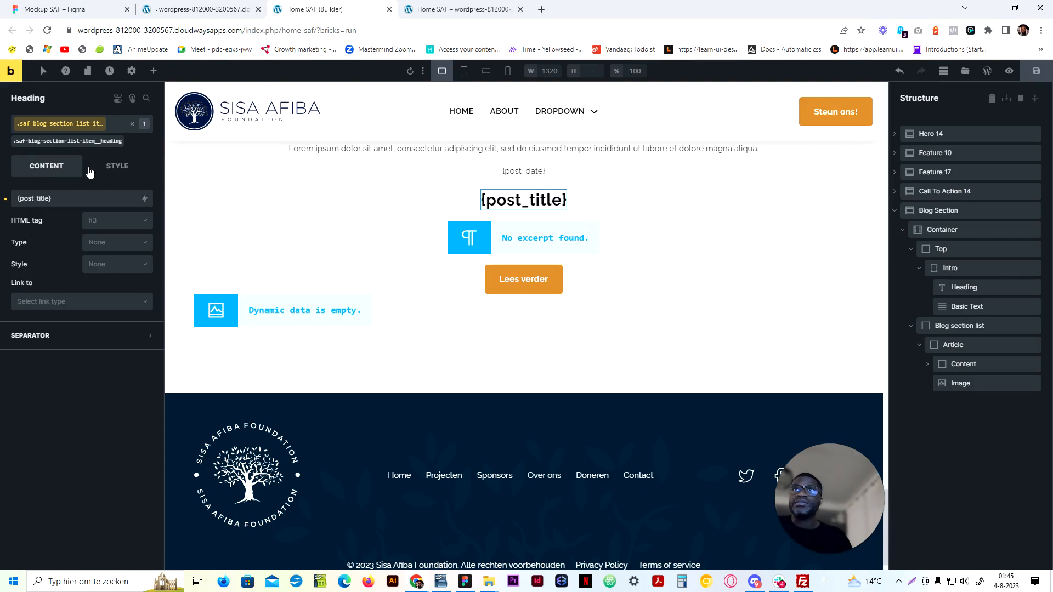
click(117, 165)
click(34, 227)
click(117, 275)
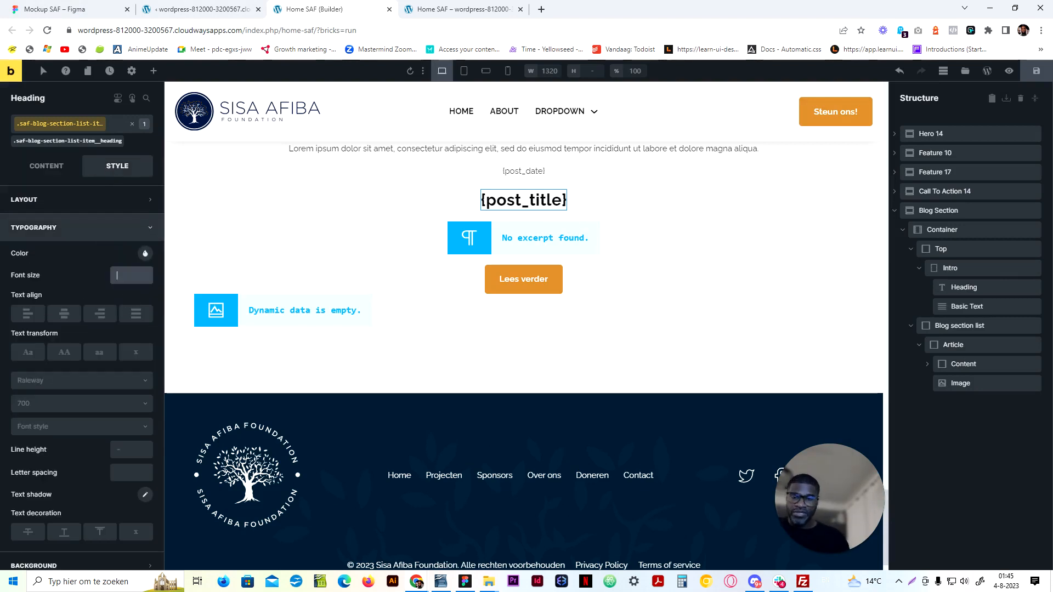
text(var()--)
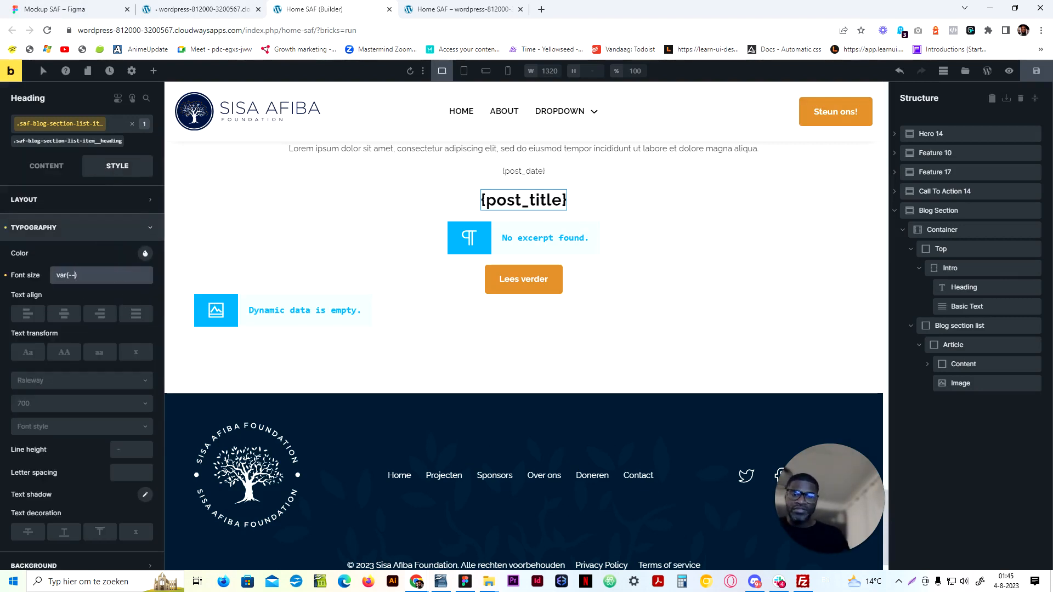
text(text-m)
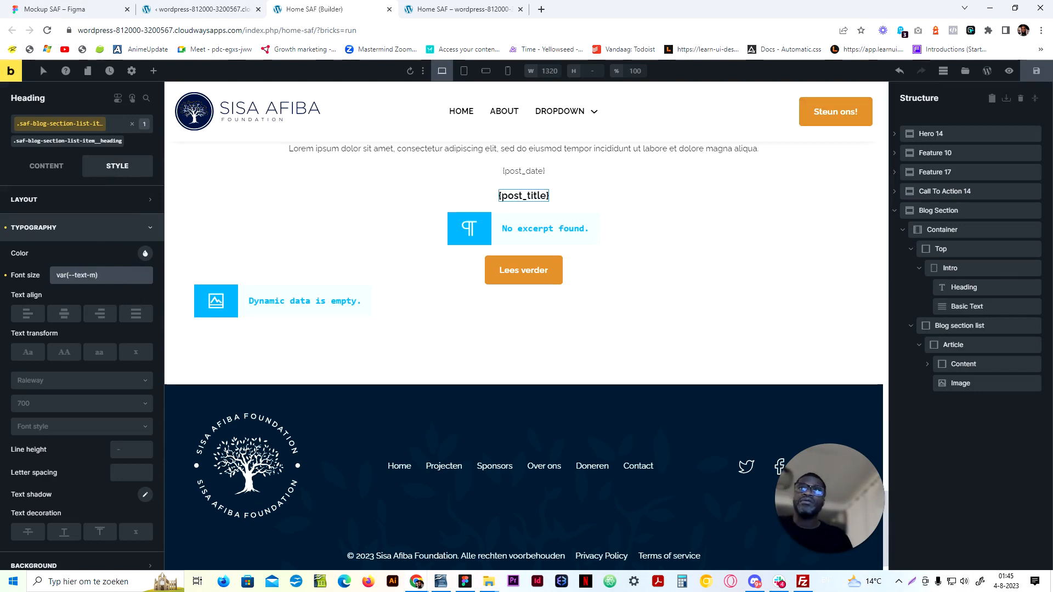
key(BackSpace)
text(l)
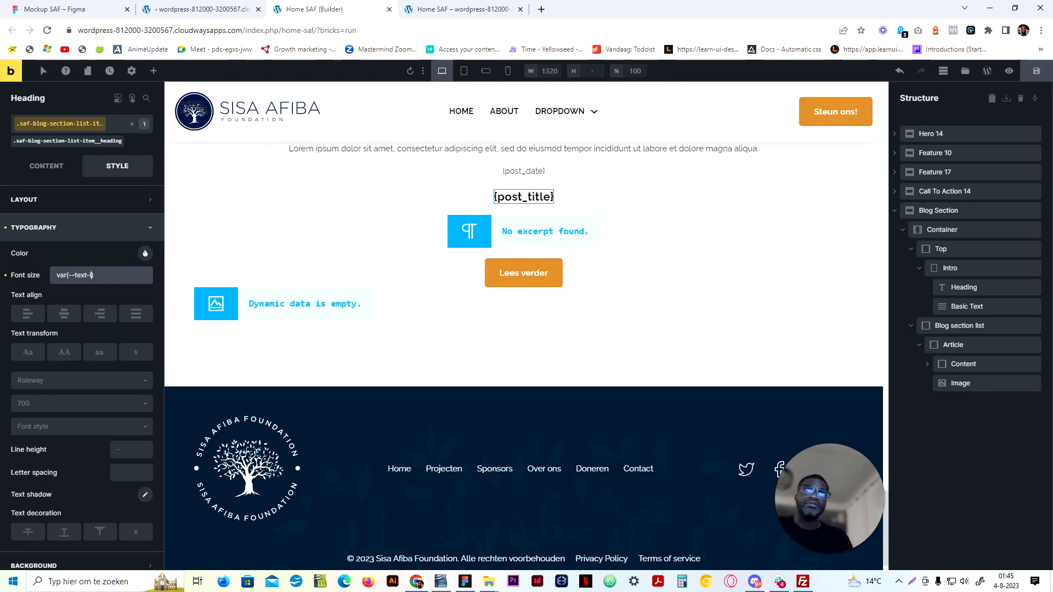
Set the post Date's font size to var(--text-xs) and compare the card text with the Figma mockup
click(520, 170)
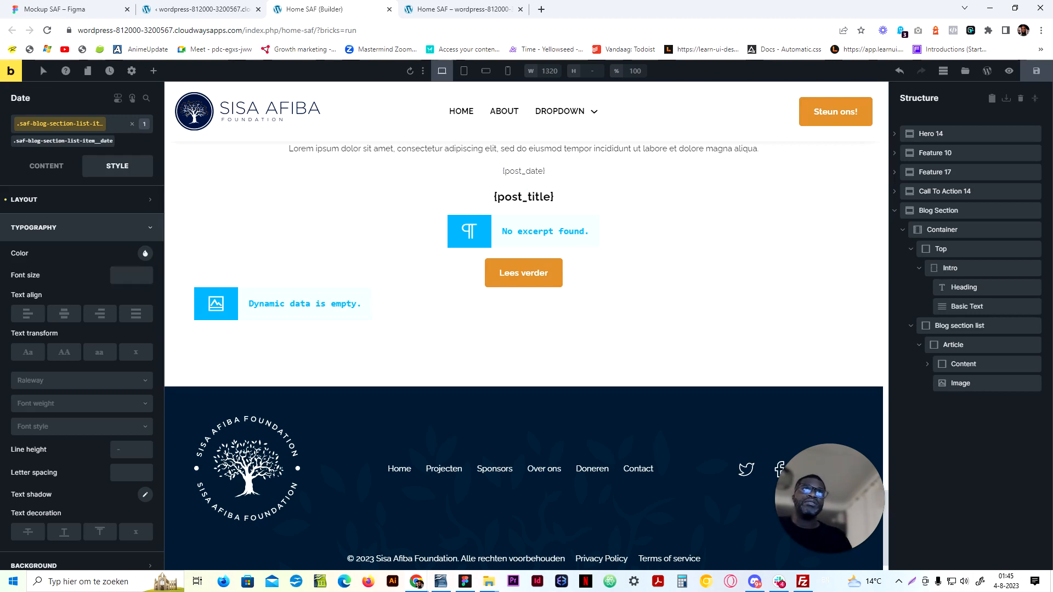
click(524, 196)
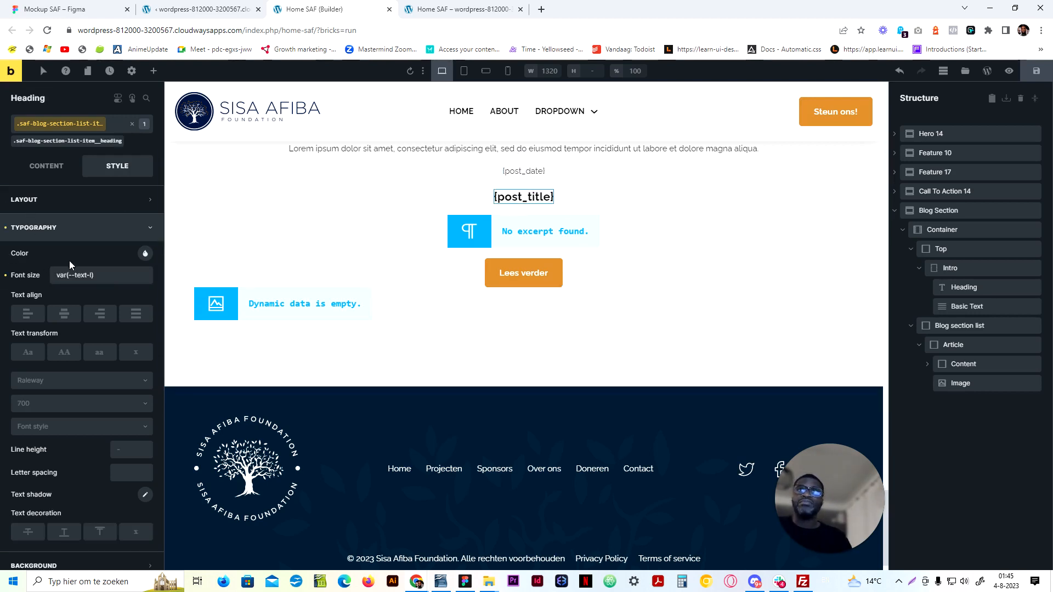
click(523, 171)
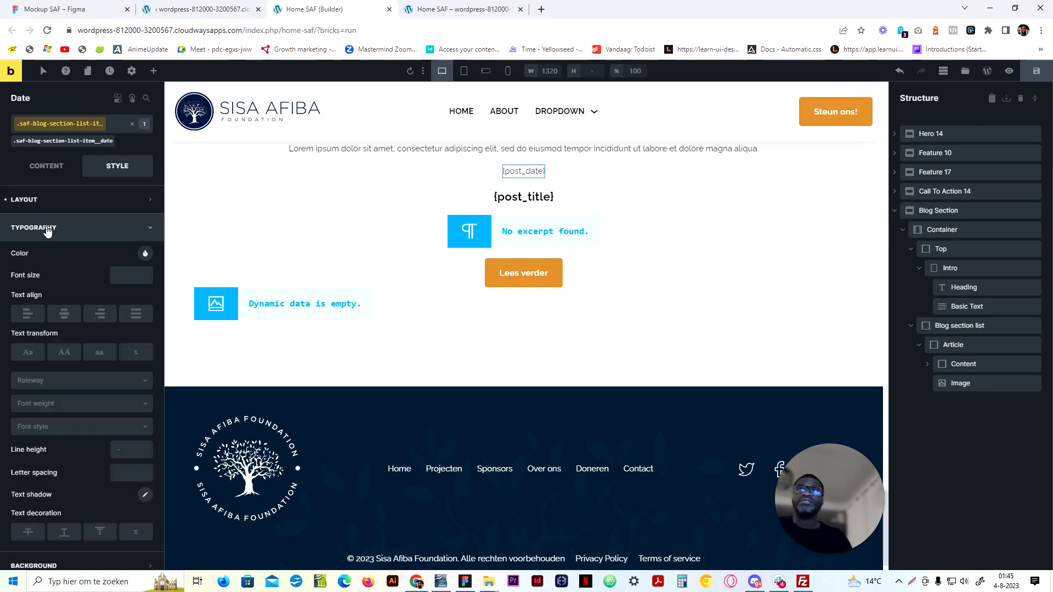
text(var(--text-l))
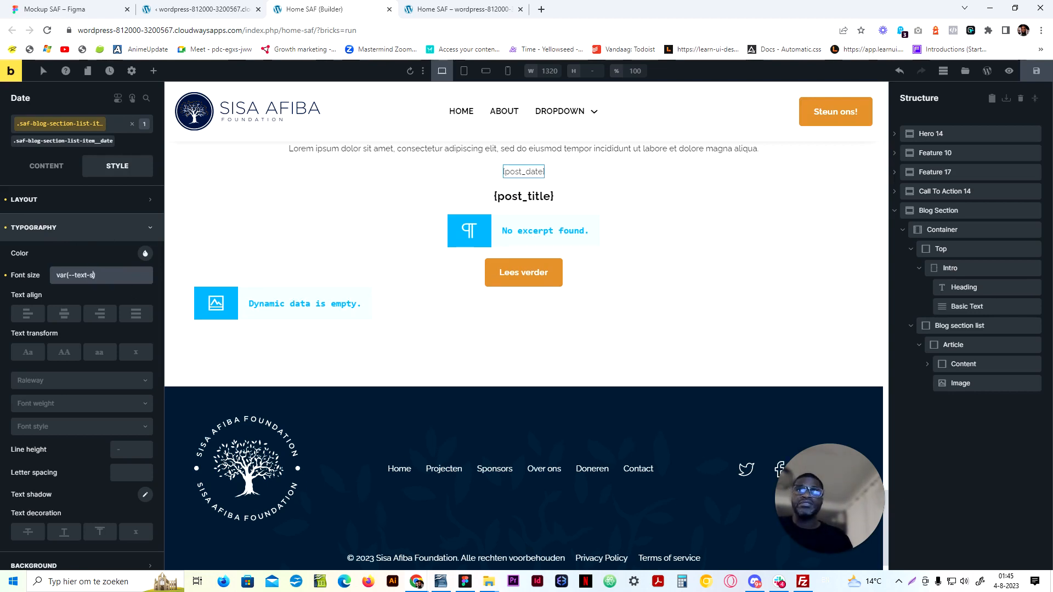
key(BackSpace)
text(xs)
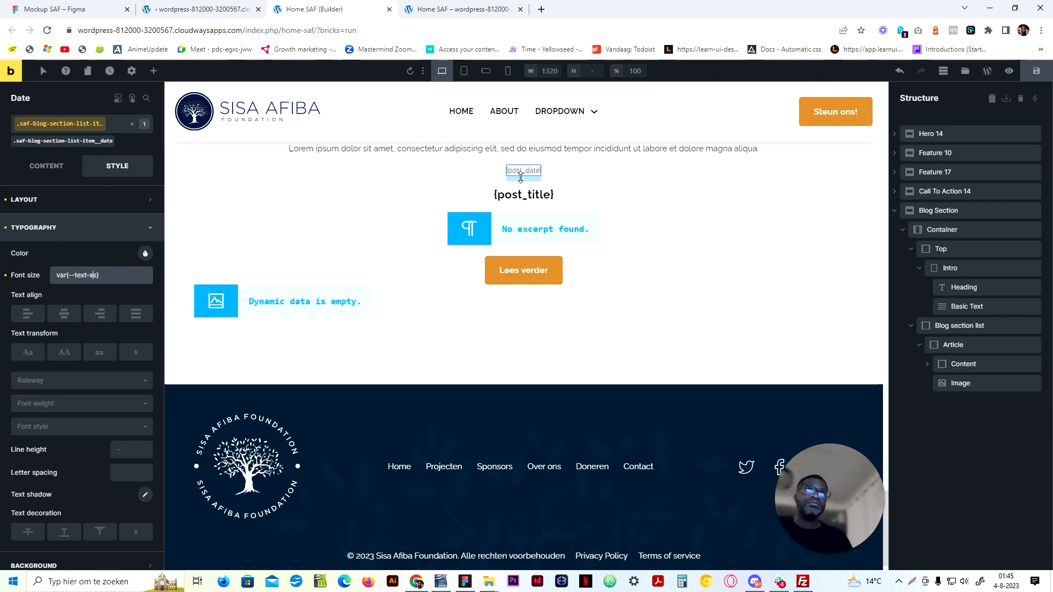
click(55, 9)
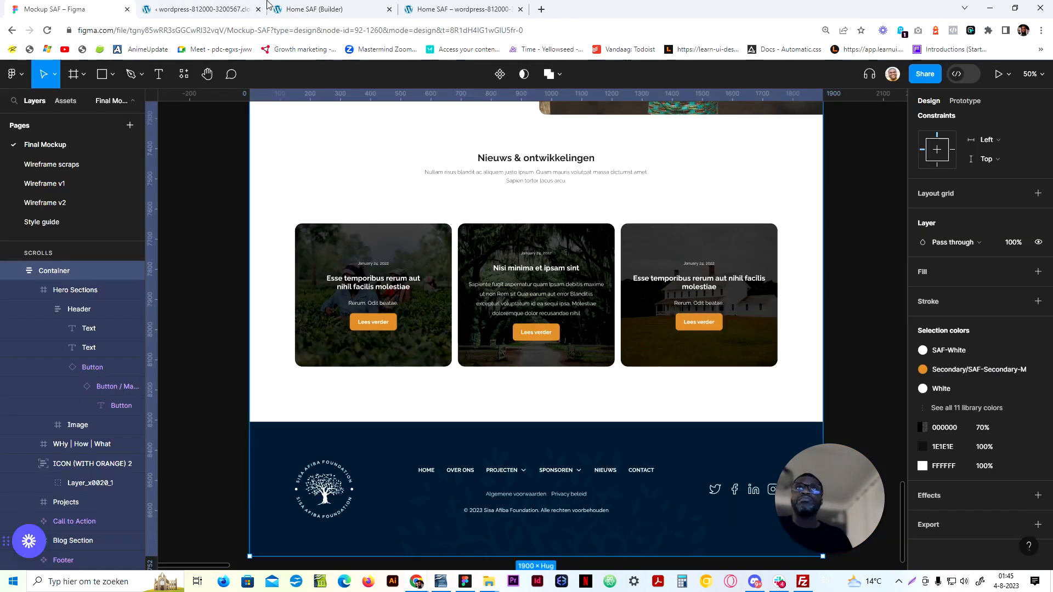
click(306, 7)
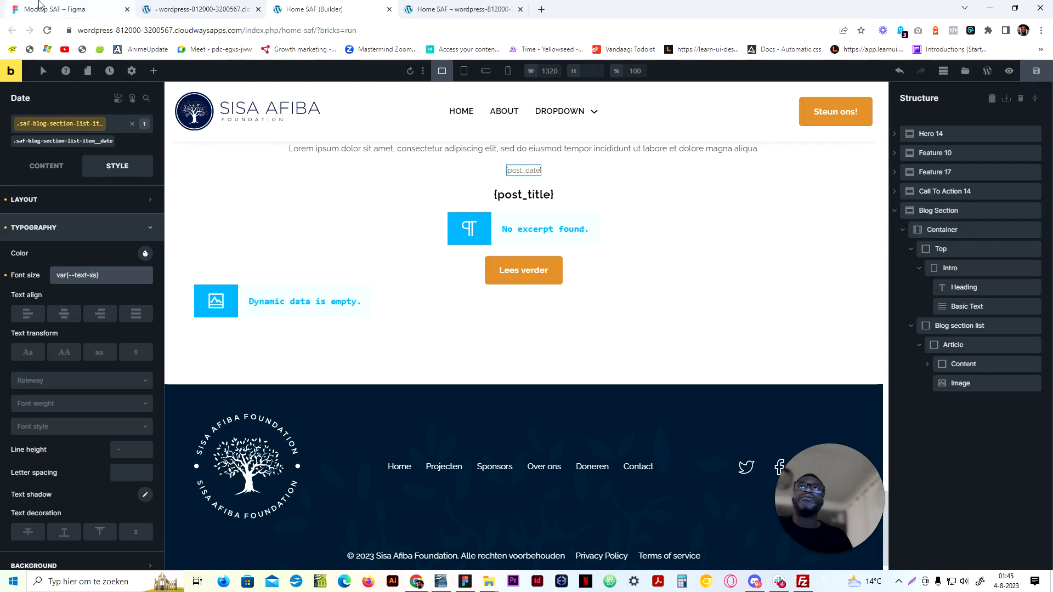
click(55, 9)
click(357, 5)
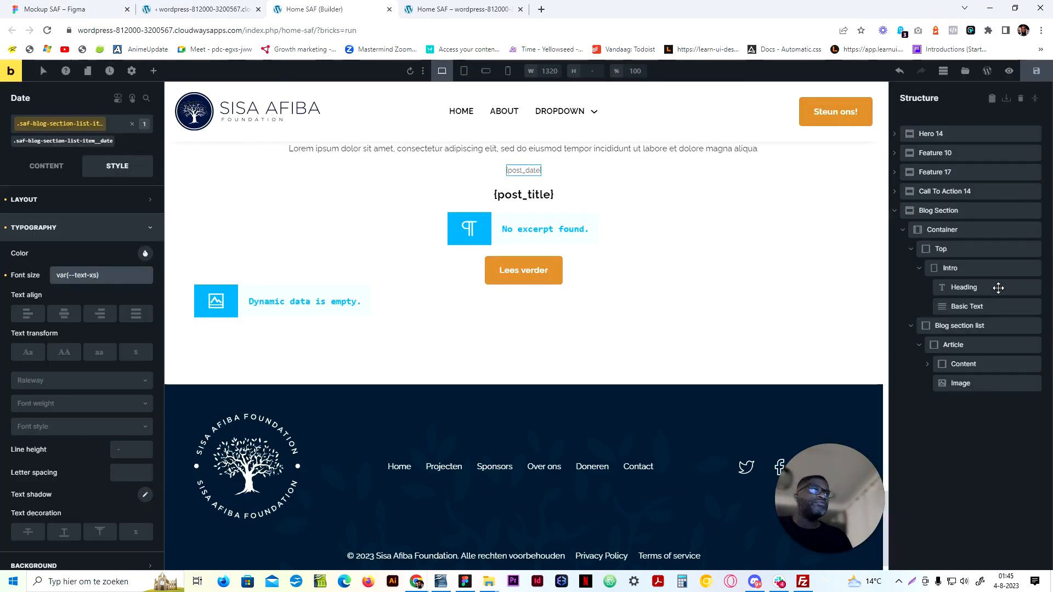
Make the Article a flex layout centered on both the main and cross axes, and save the page
click(972, 345)
click(964, 364)
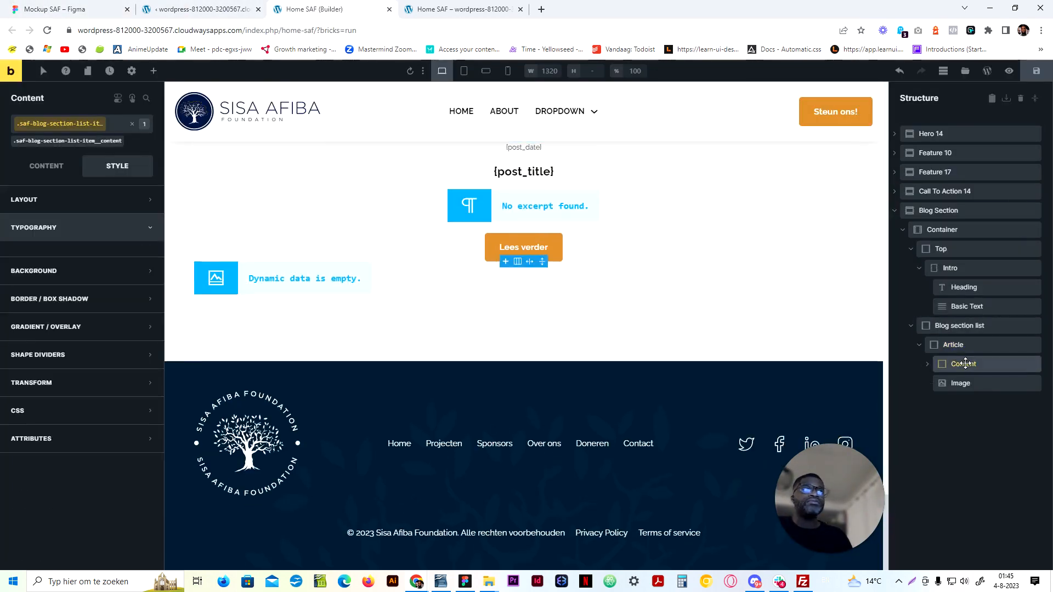
click(965, 346)
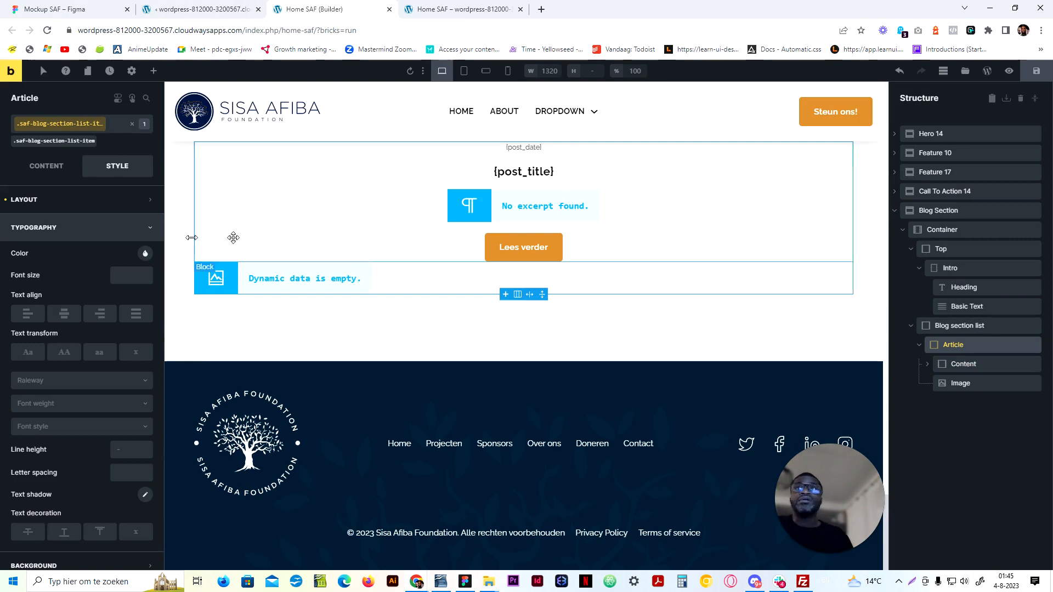
click(38, 166)
click(111, 249)
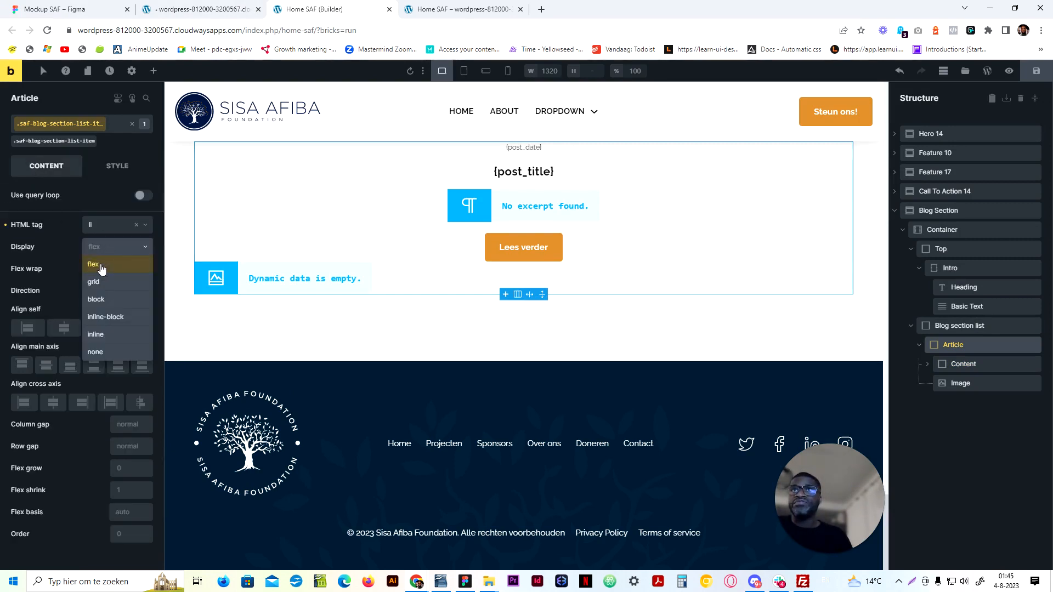
click(100, 265)
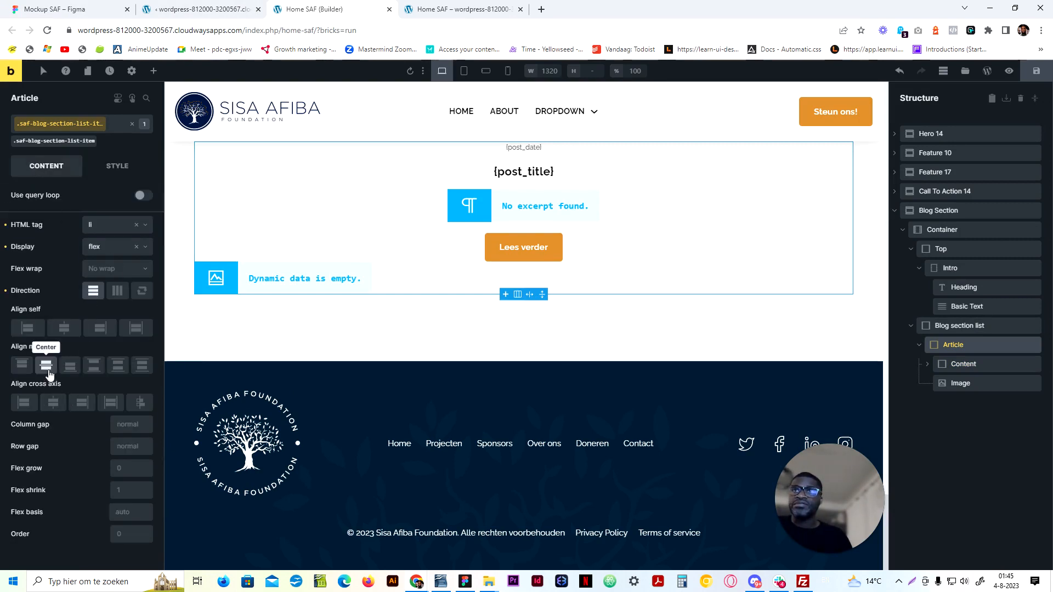
click(58, 406)
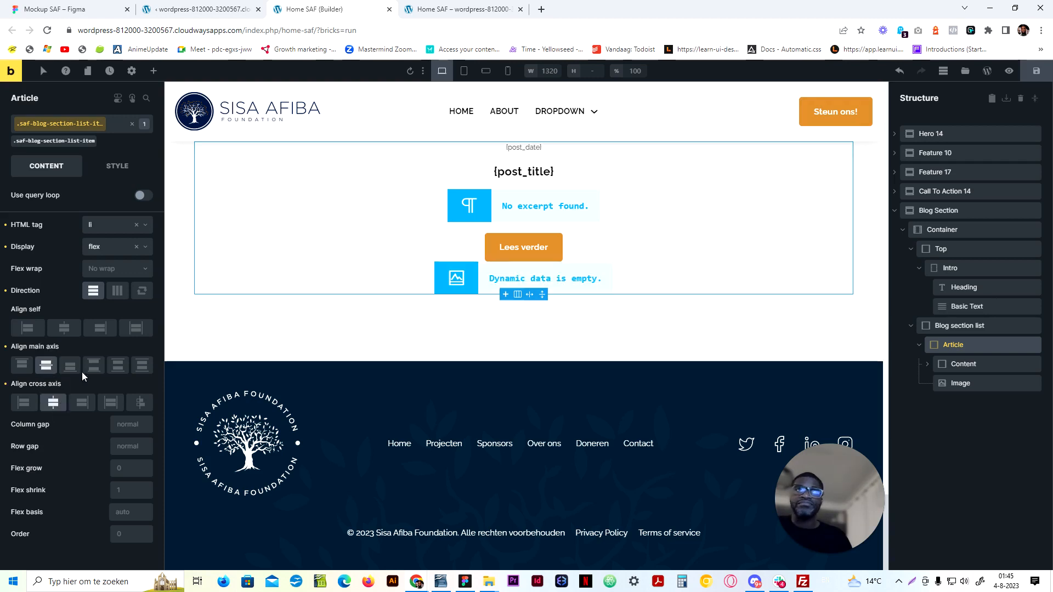
click(1047, 79)
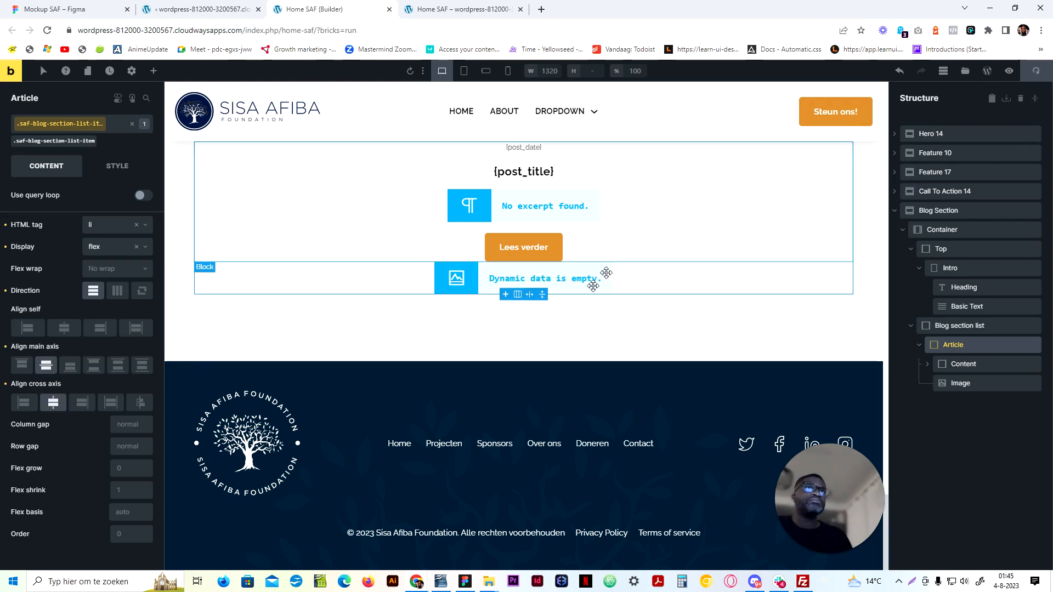
scroll(606, 277, up, 3)
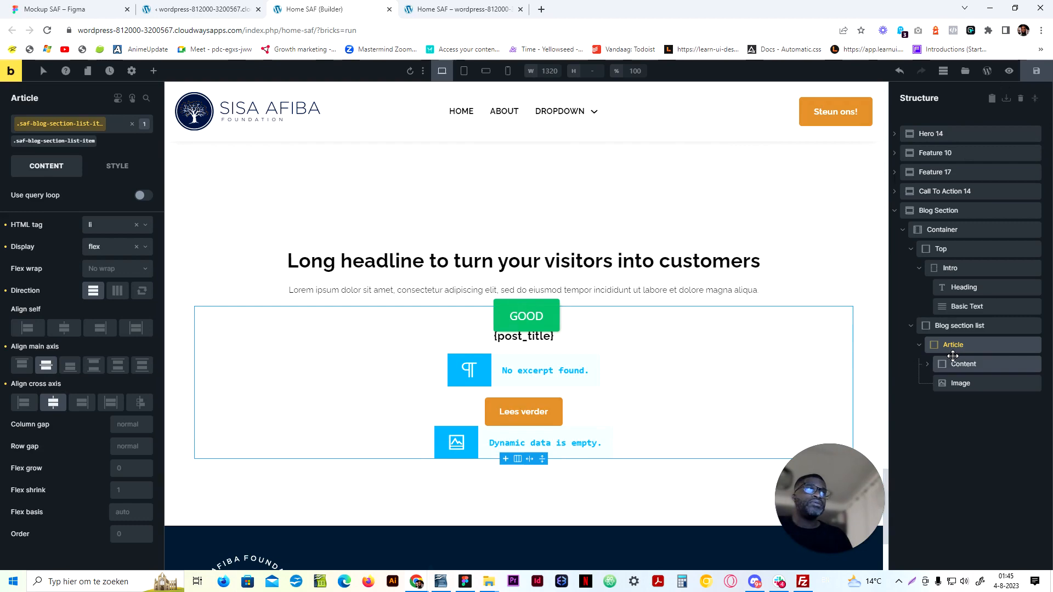
Enable the query loop on the Article and review its query settings
click(919, 345)
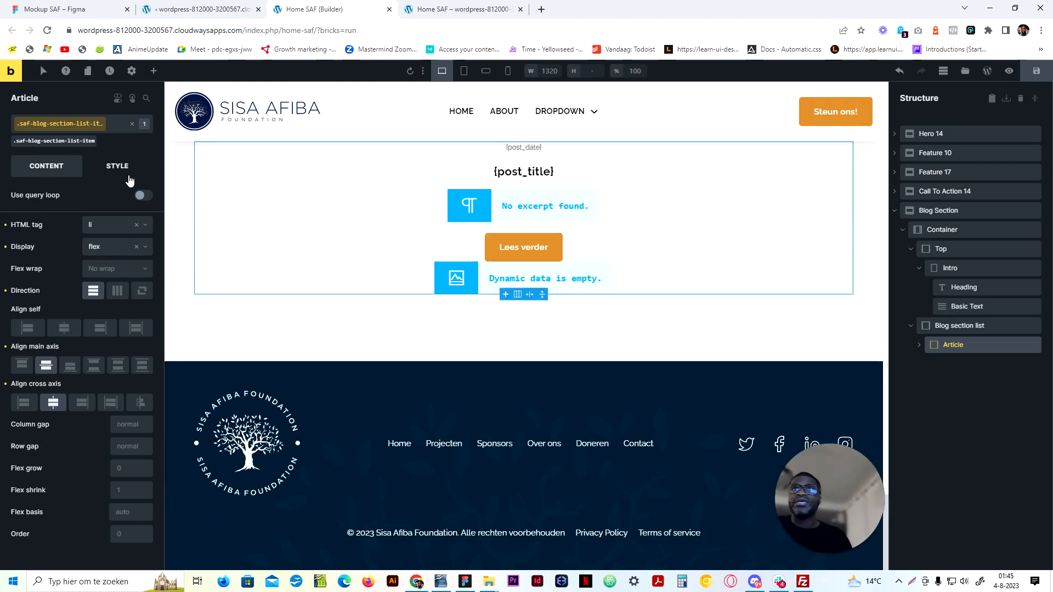
click(144, 195)
click(145, 214)
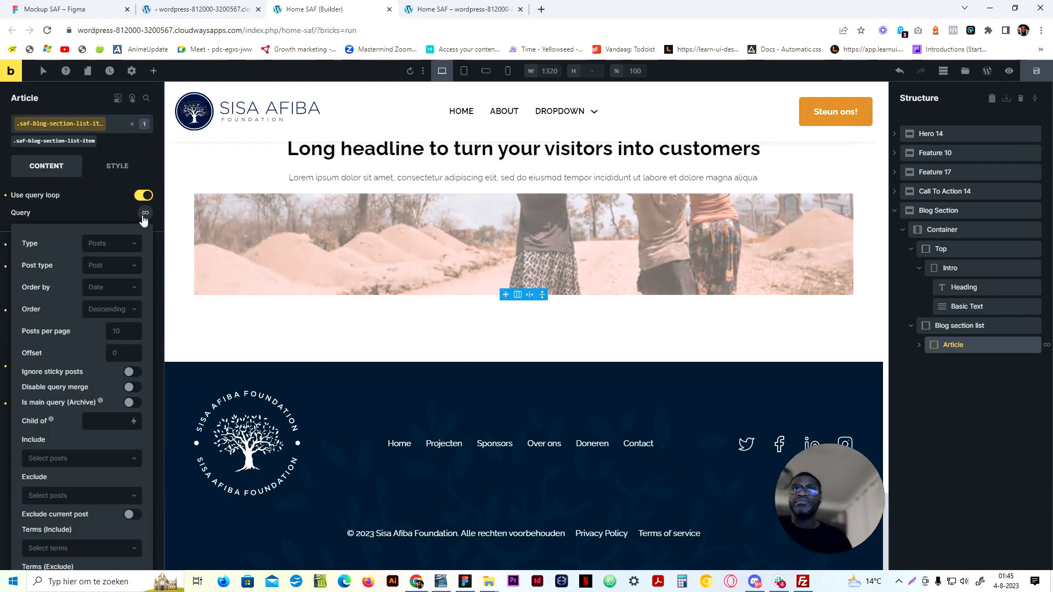
click(144, 214)
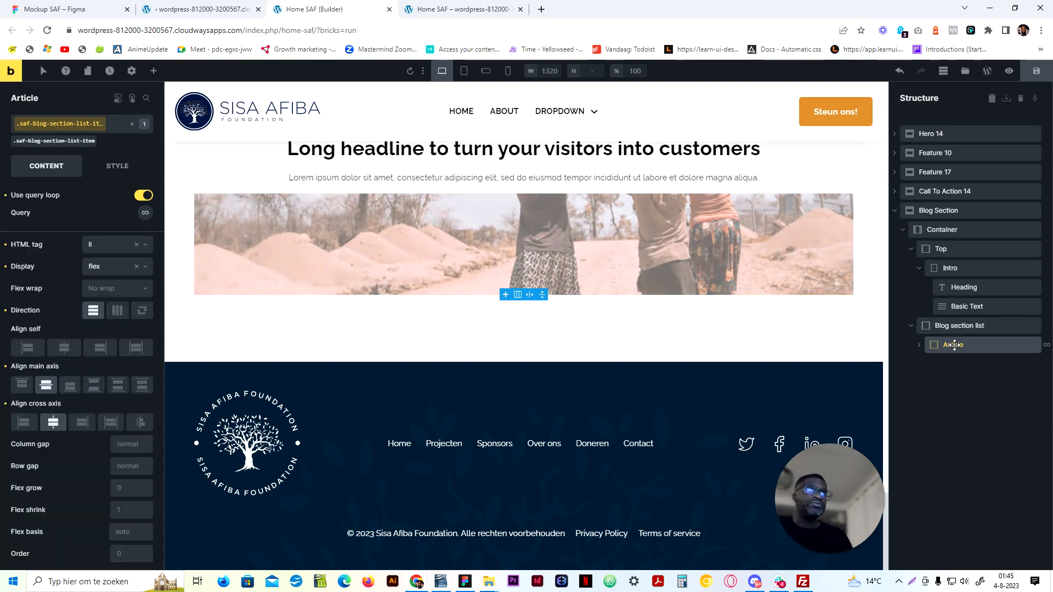
Set the position of the Article's Content block to relative with a z-index of 1
click(920, 345)
click(958, 364)
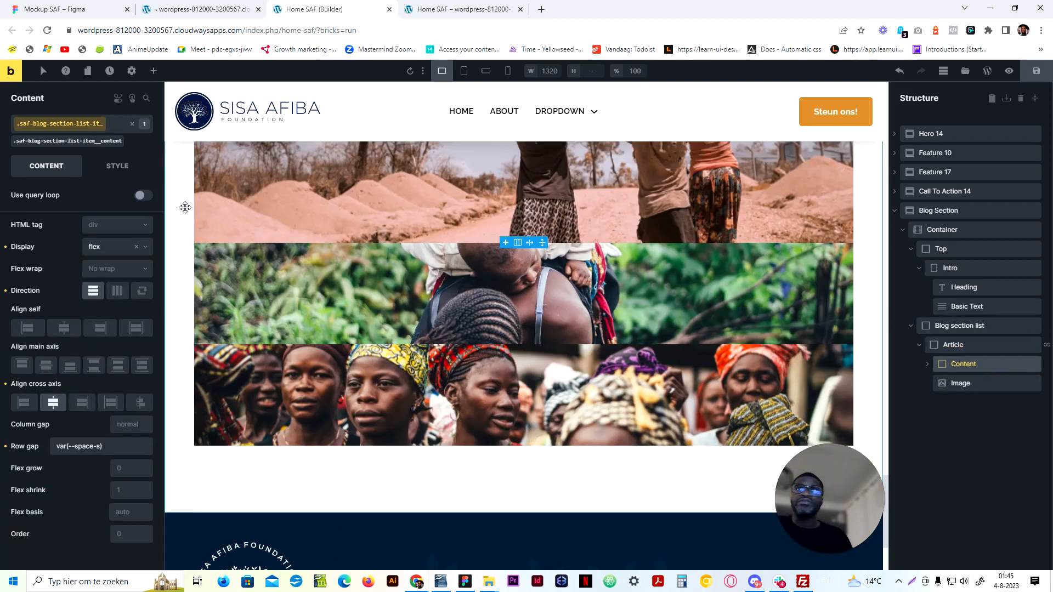
click(105, 165)
click(112, 209)
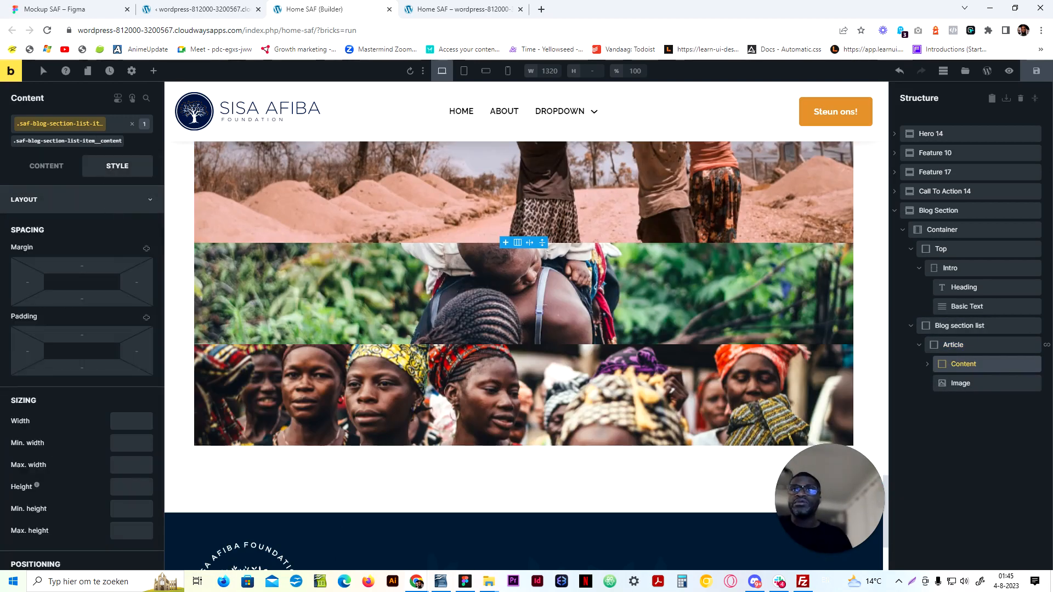
scroll(126, 382, down, 4)
click(124, 366)
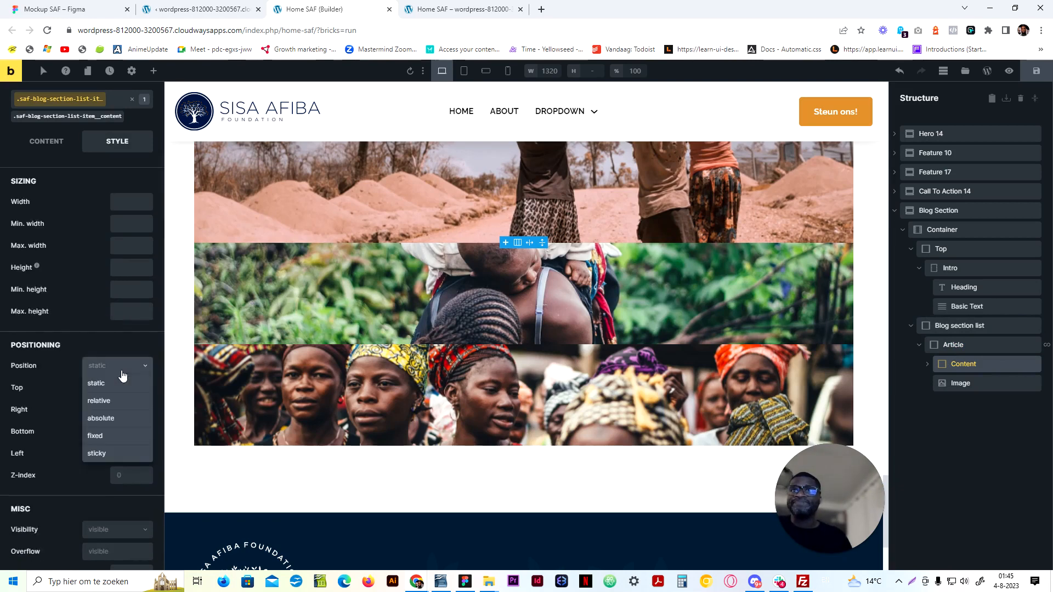
click(111, 406)
scroll(118, 357, down, 3)
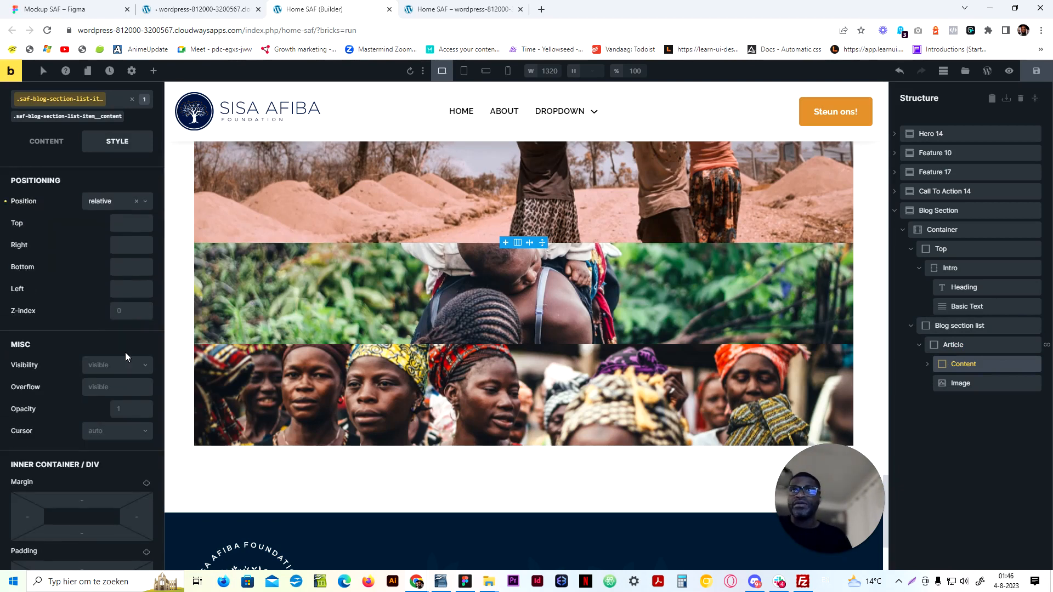
text(1)
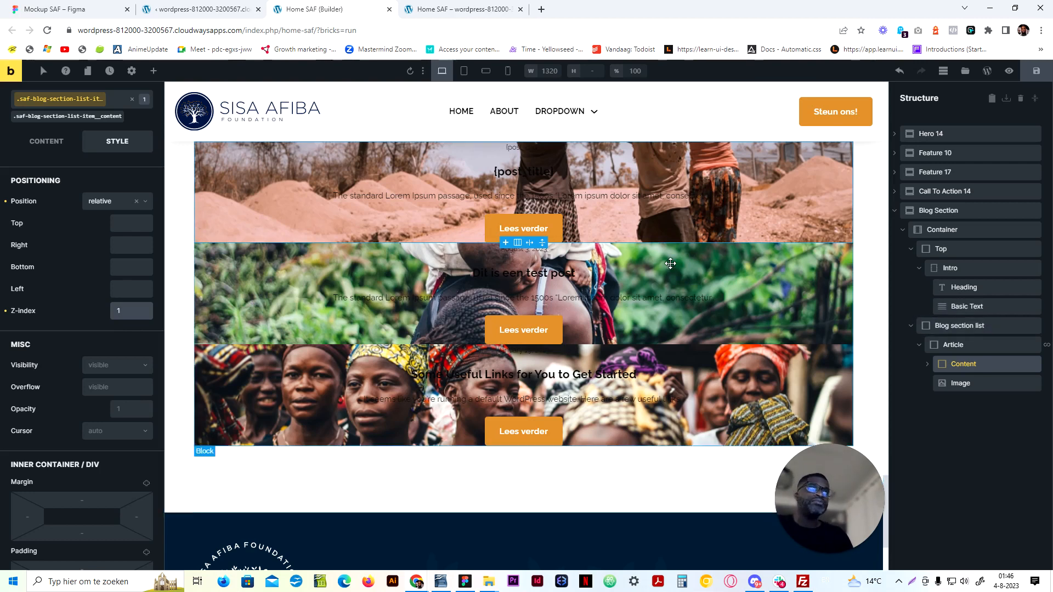
Set the Article's padding to var(--space-l) on all four sides
click(954, 345)
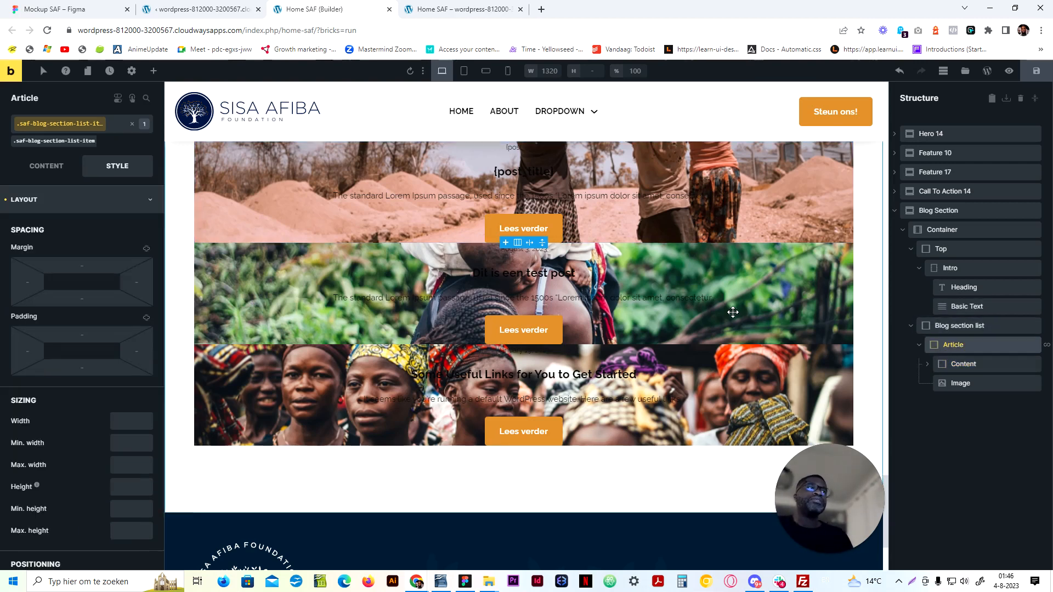
click(146, 317)
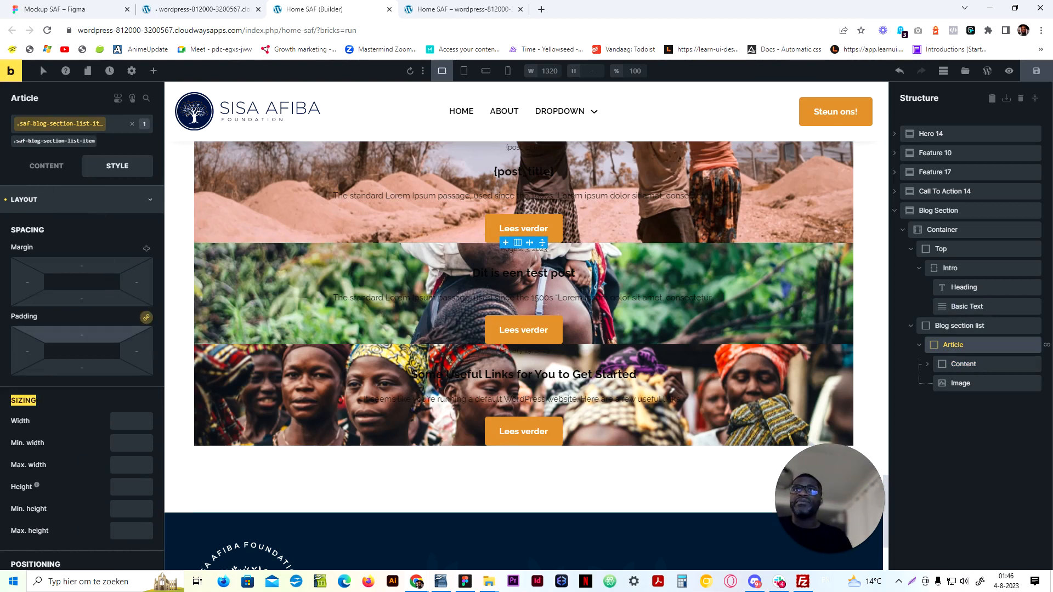
text(va)
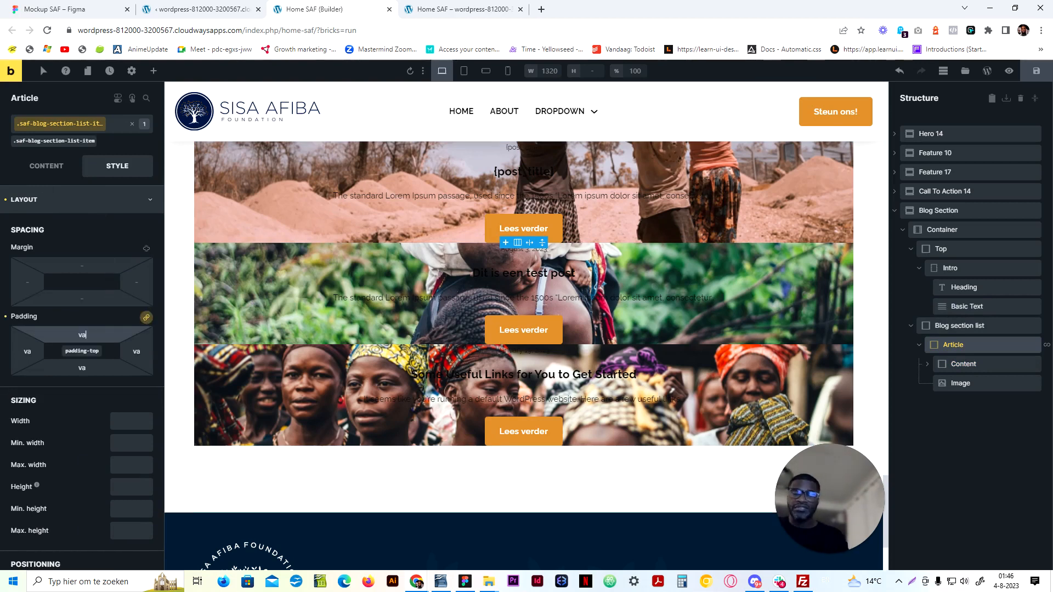
text(r(--)
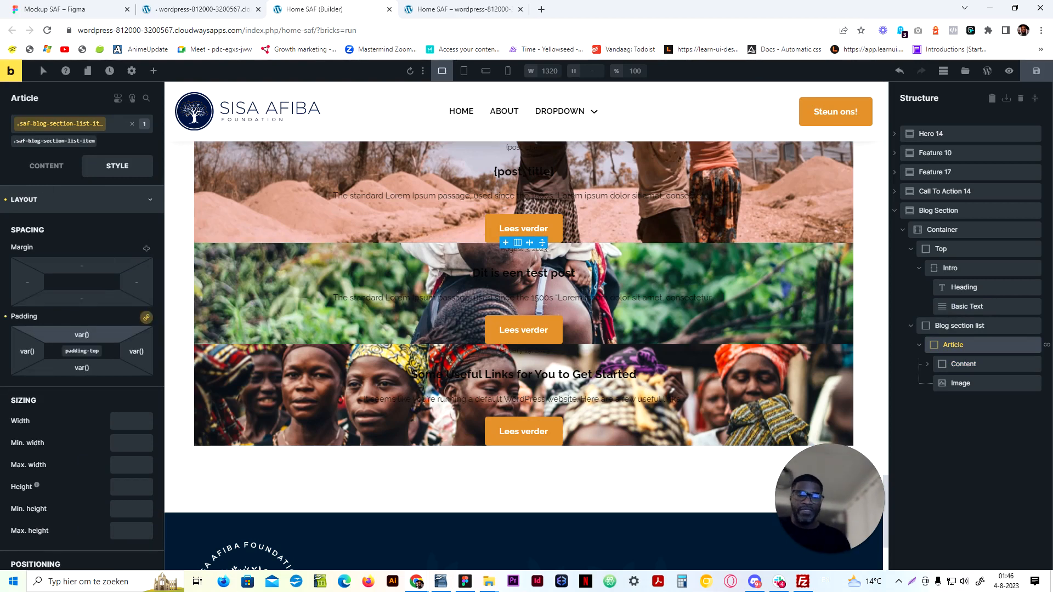
text(space-)
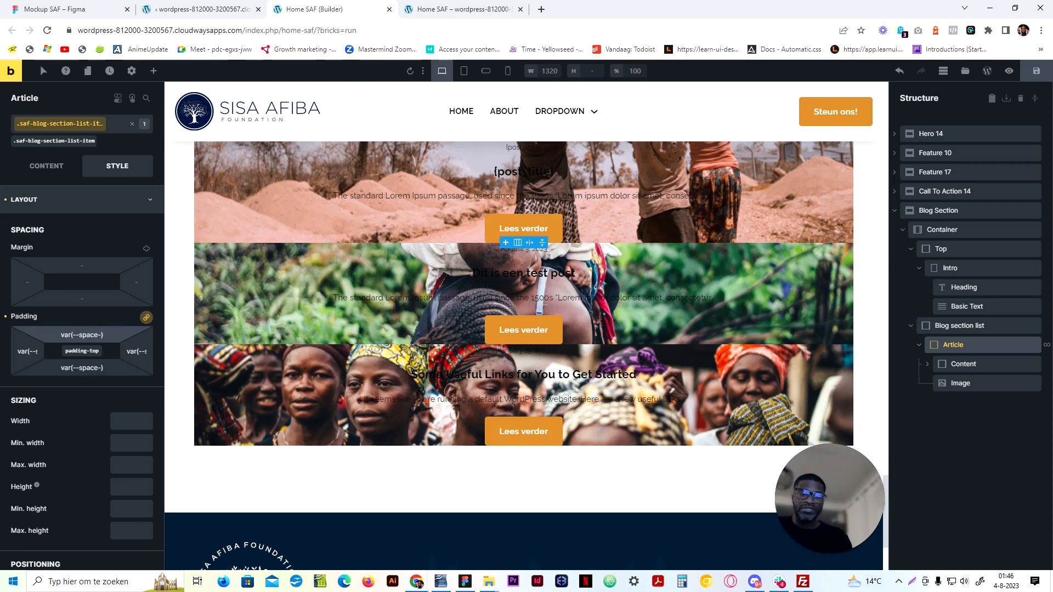
text(-xl)
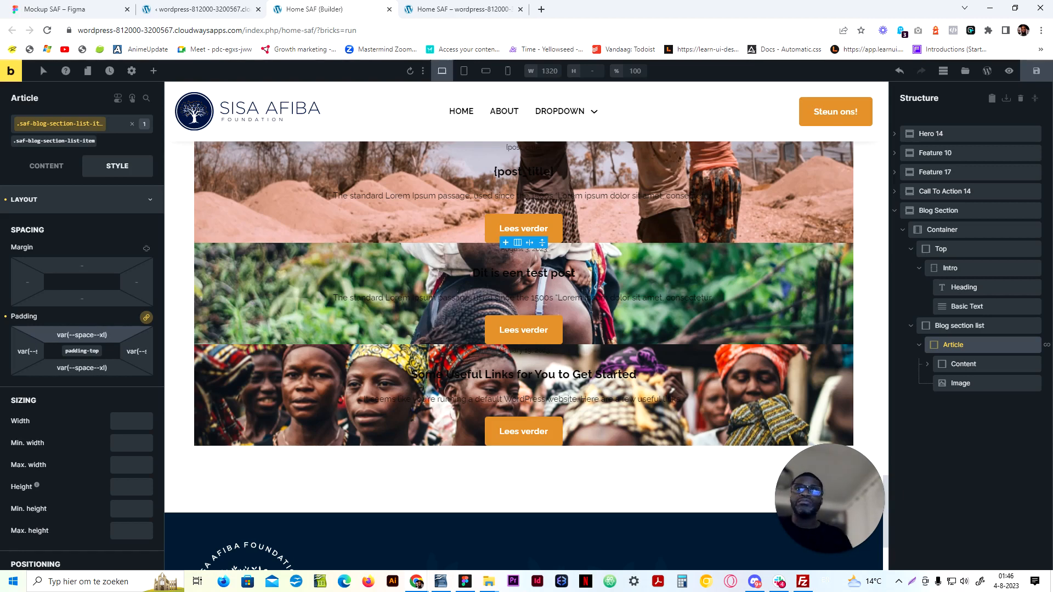
key(Left)
key(Left)
key(BackSpace)
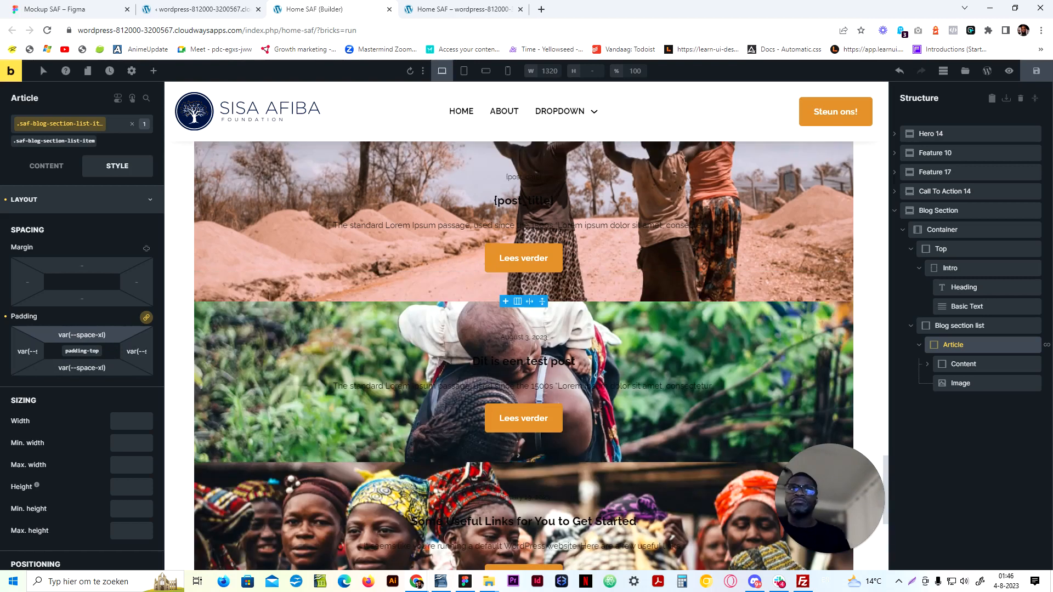
scroll(526, 351, up, 3)
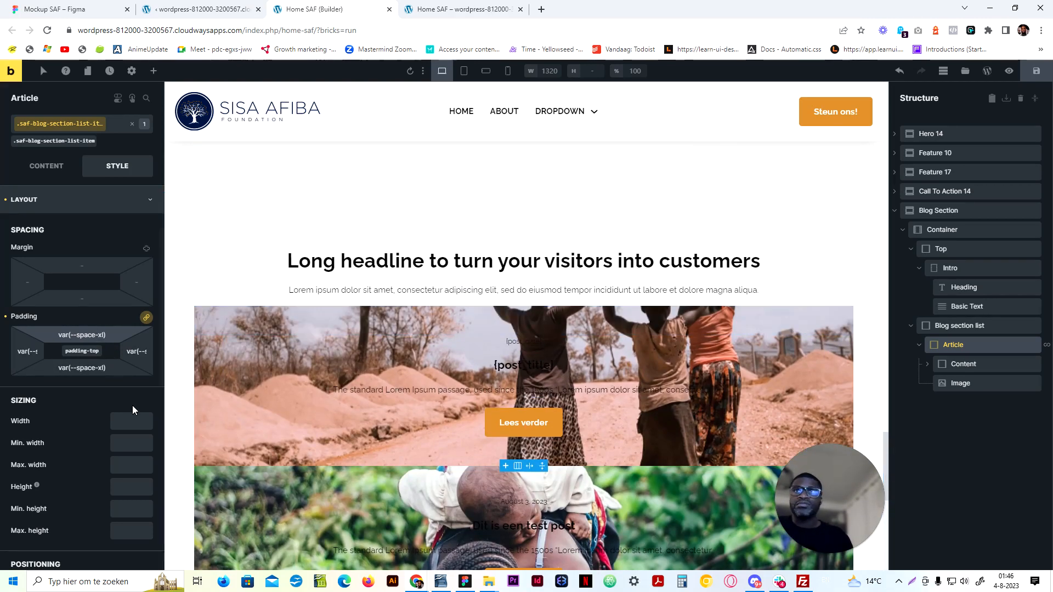
key(Delete)
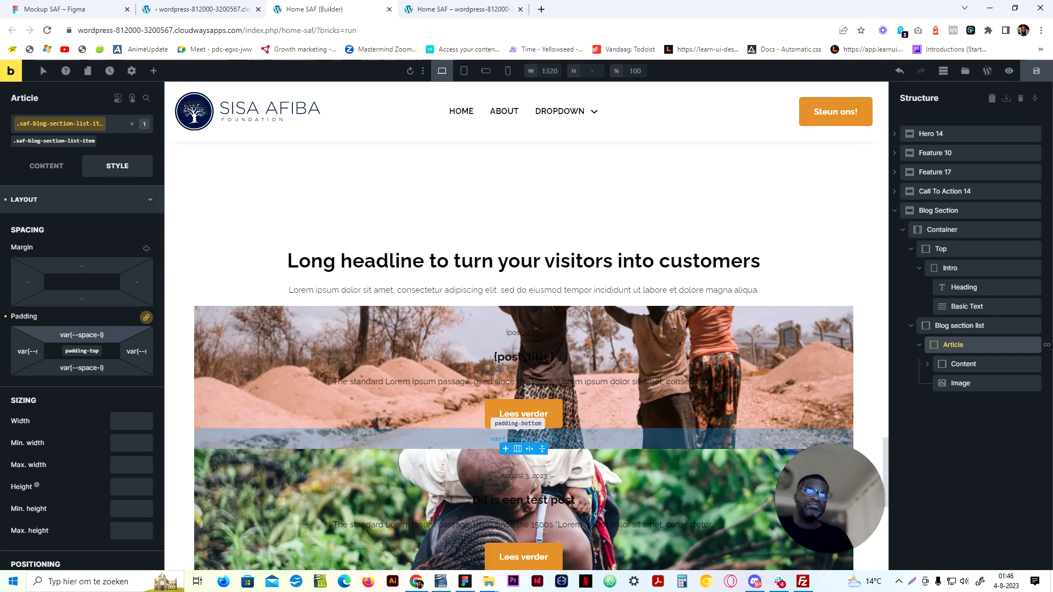
Check the blog cards in the Figma mockup and move the Home SAF builder's browser tab directly beside the Figma one
click(7, 5)
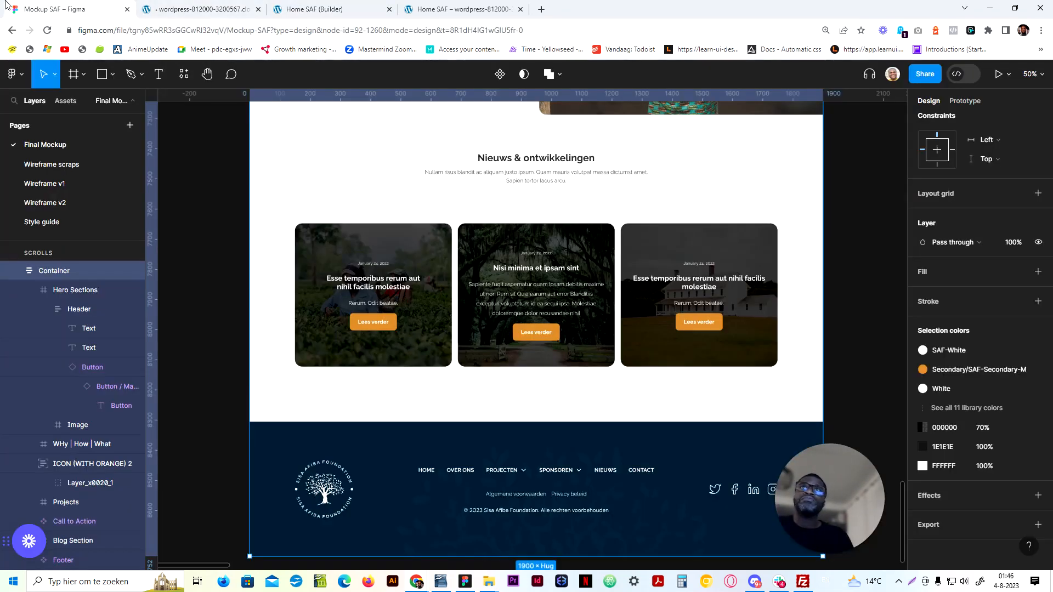
click(189, 4)
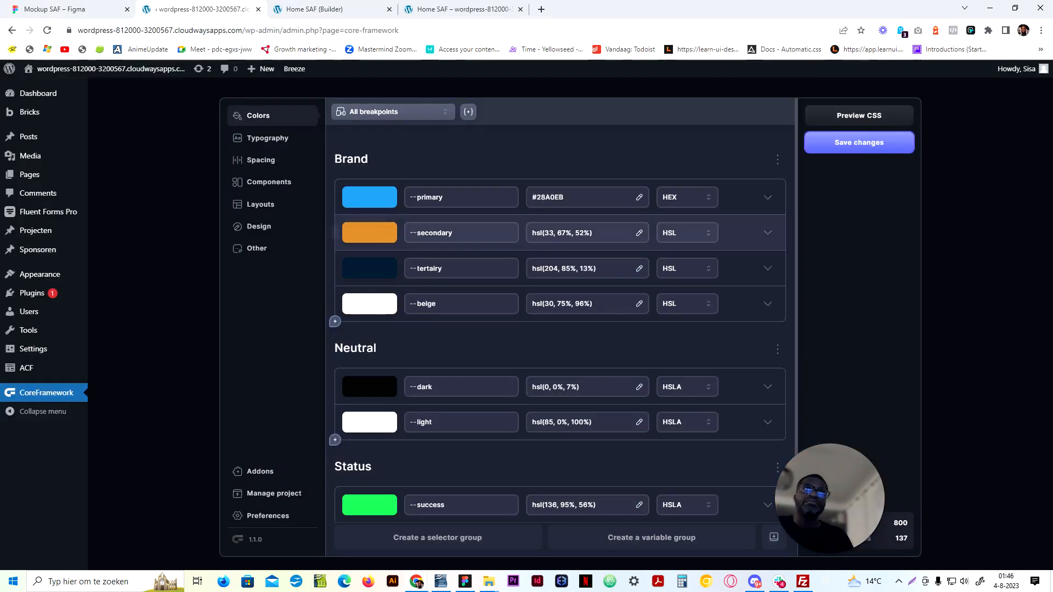
click(329, 8)
drag(301, 12, 171, 9)
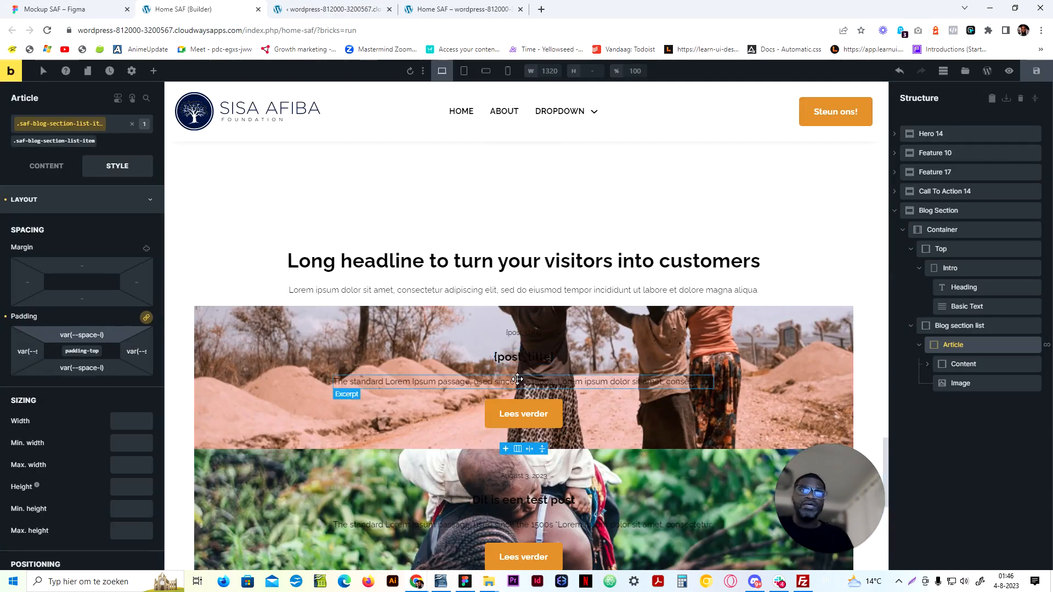
Set the text color of the Article's Content block to var(--light), using the Figma mockup as reference
click(964, 364)
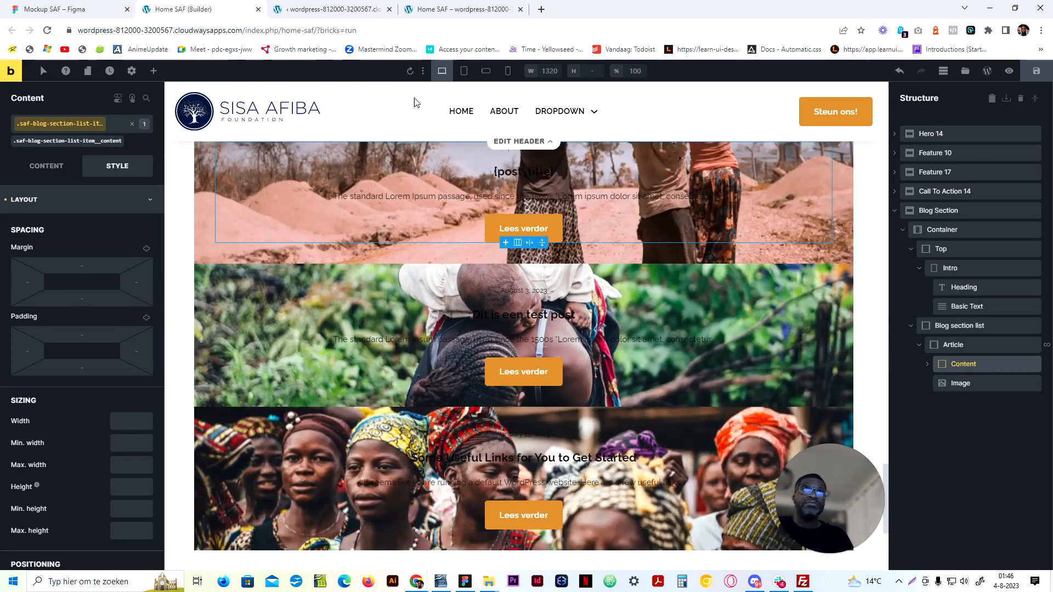
click(82, 5)
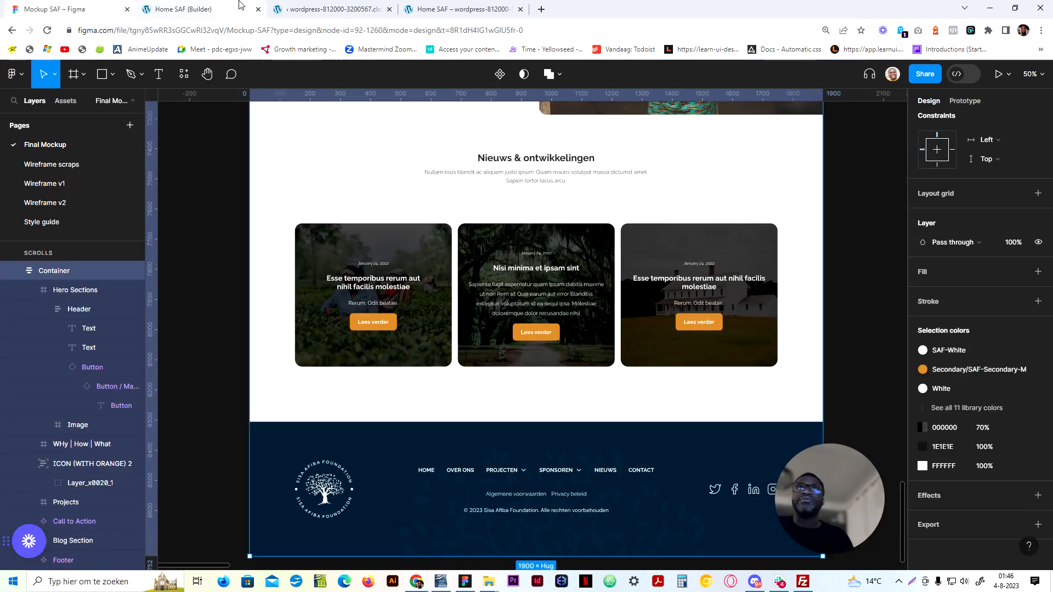
click(240, 5)
click(71, 199)
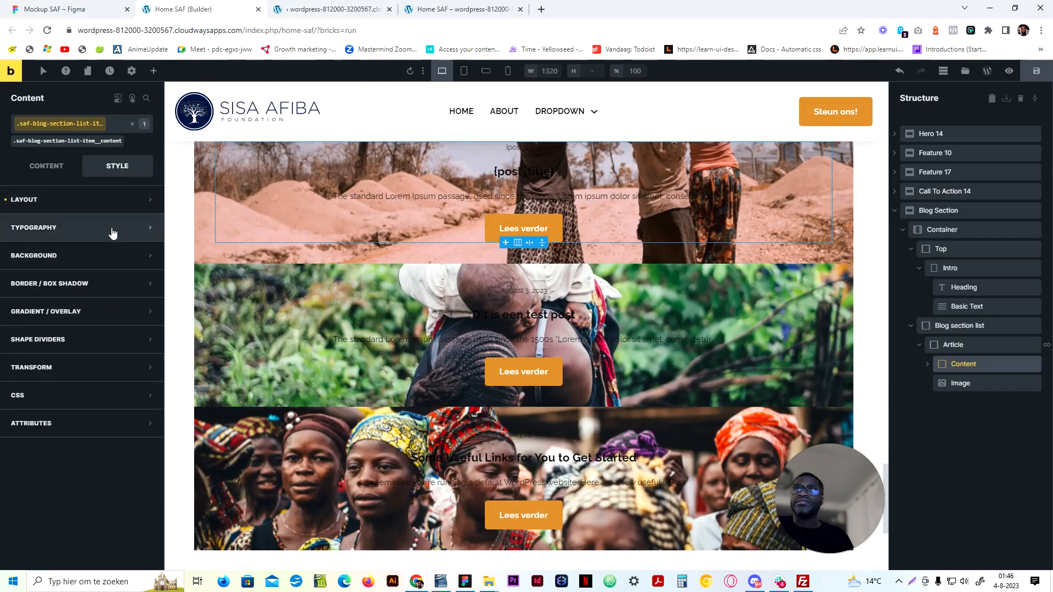
click(86, 227)
click(145, 253)
scroll(114, 369, down, 1)
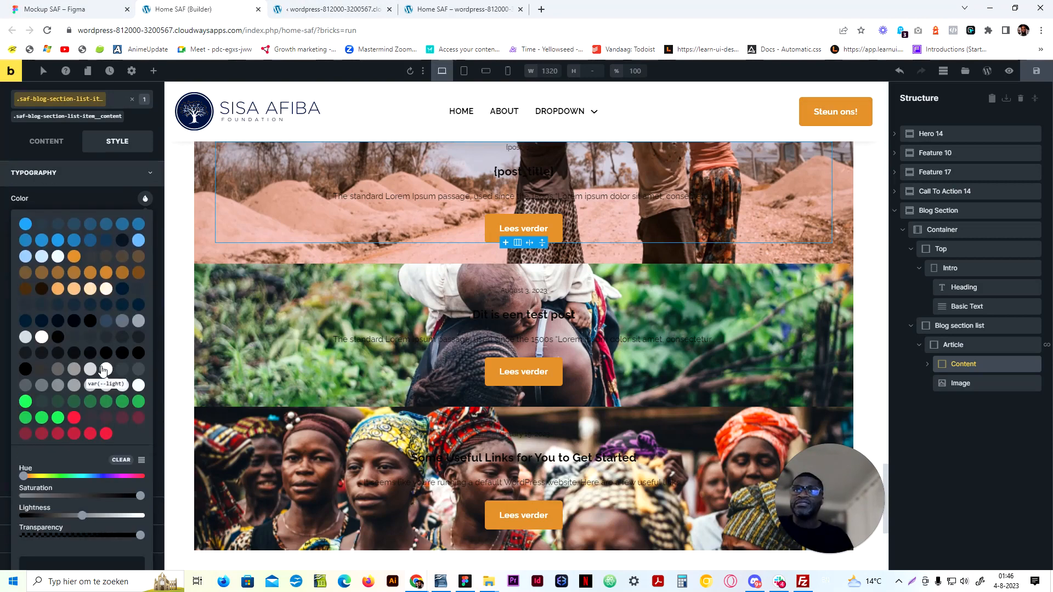
click(104, 367)
click(101, 197)
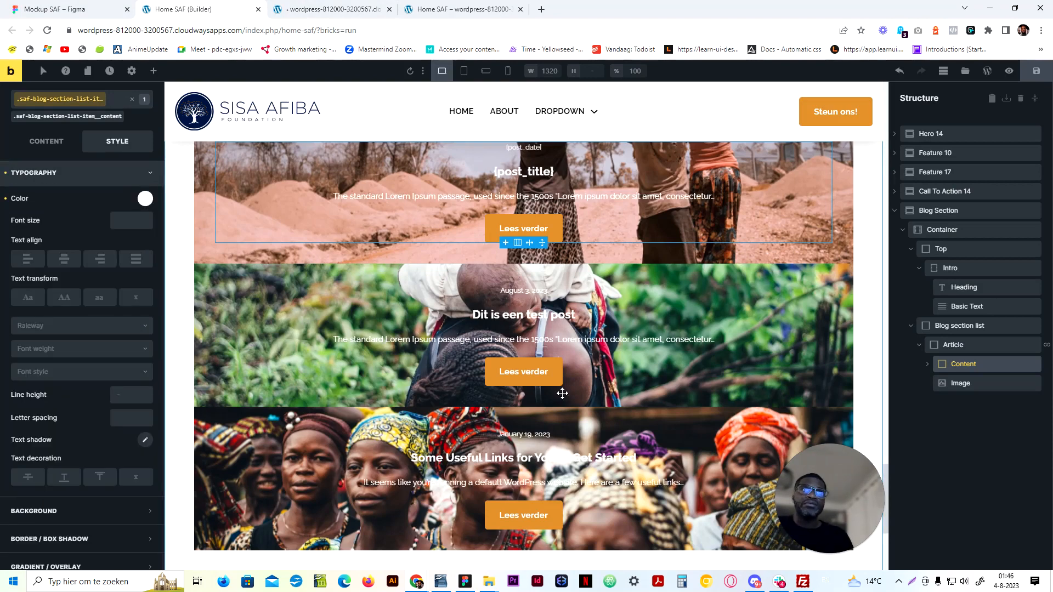
Review the Image element's layout settings and get the Content block's class name to reuse for the Image
click(988, 383)
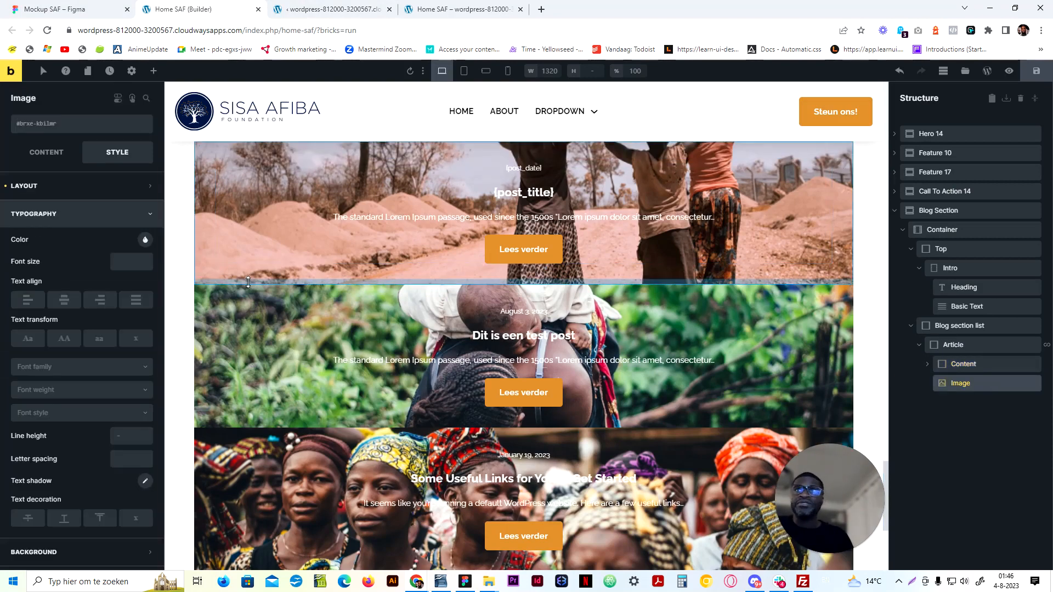
click(108, 211)
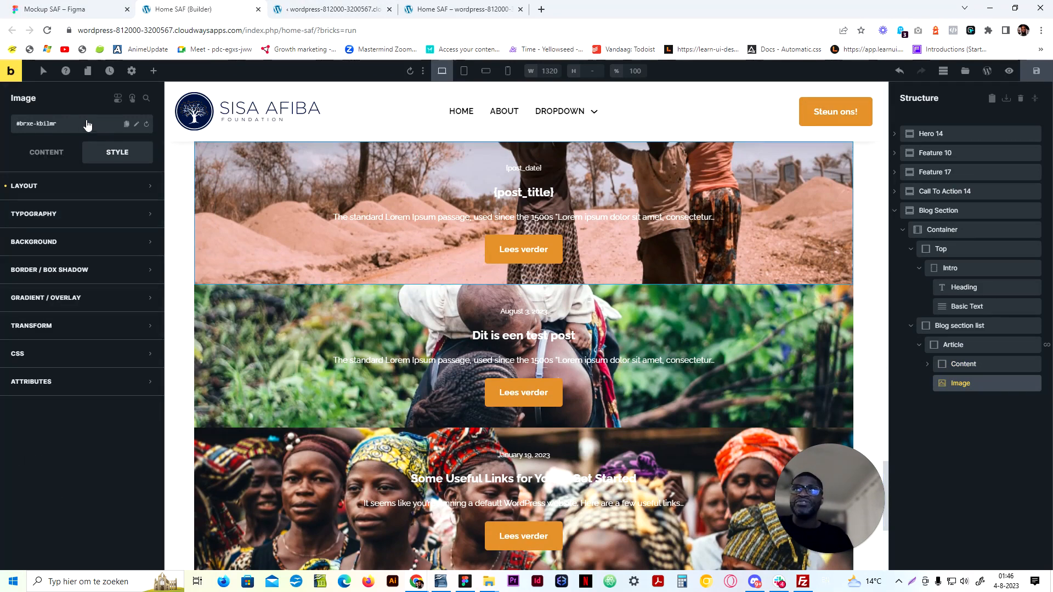
click(82, 186)
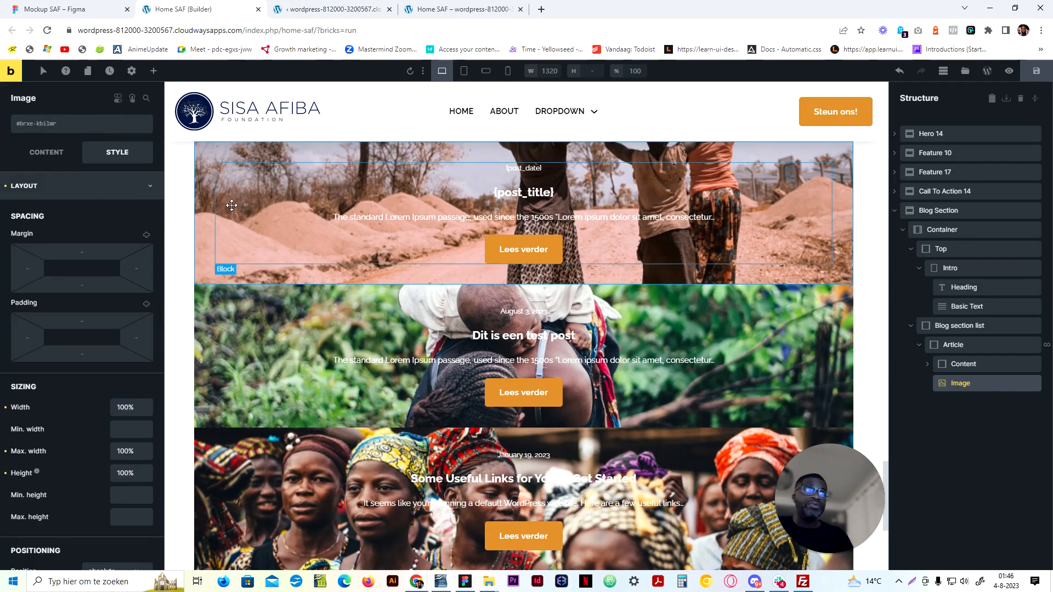
click(74, 124)
click(74, 124)
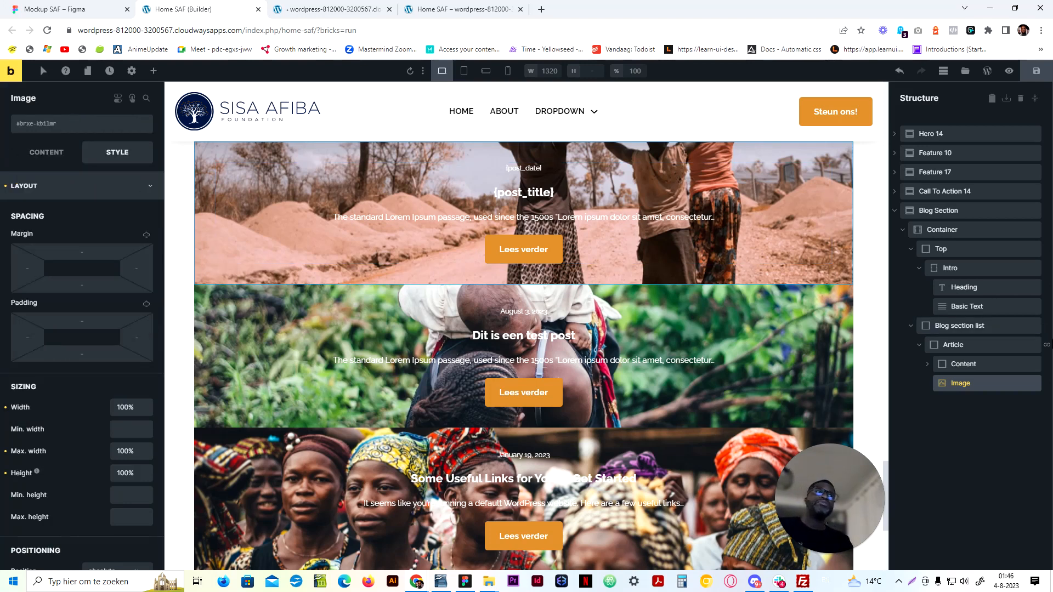
click(963, 364)
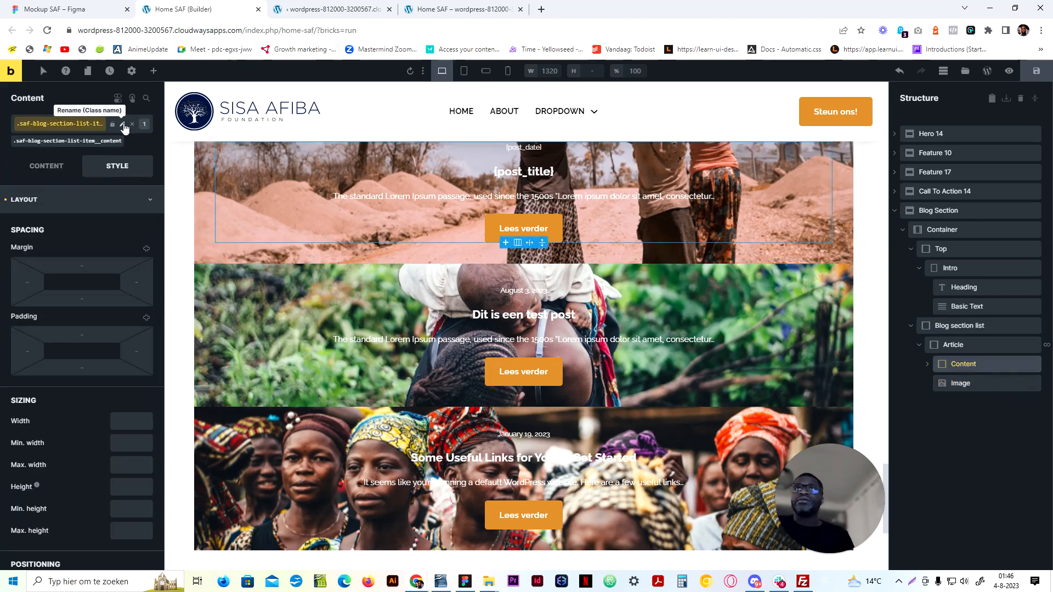
click(961, 383)
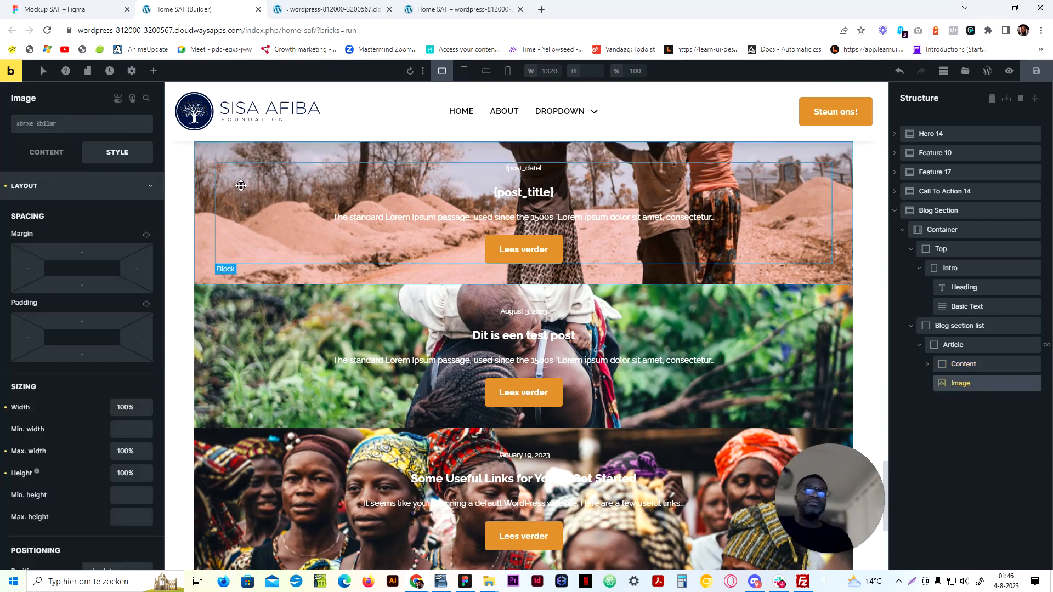
click(12, 187)
click(28, 187)
click(58, 188)
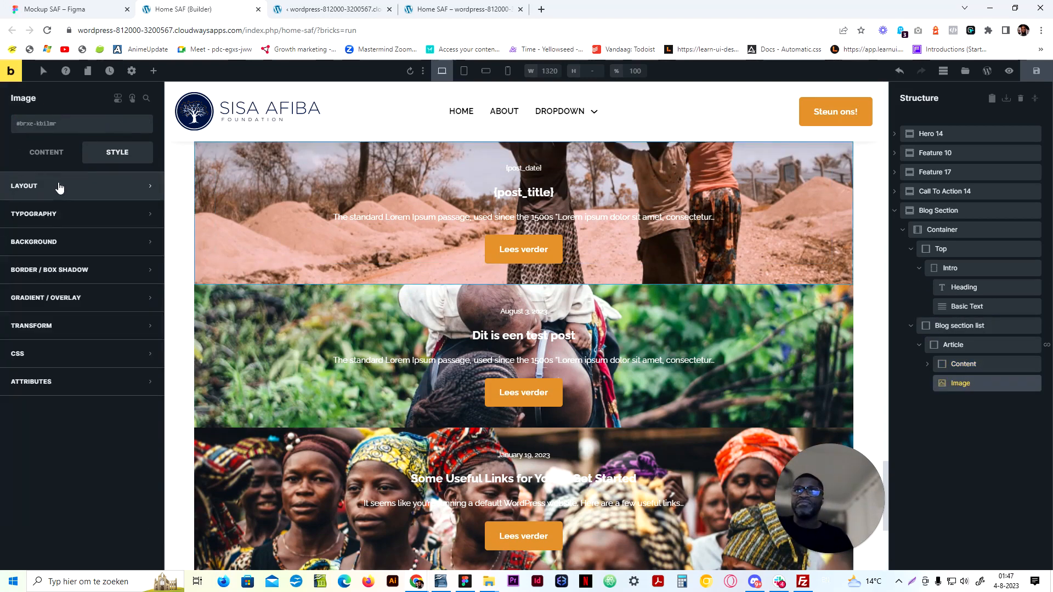
Create the class saf-blog-section-list-item__image on the Image element
click(84, 126)
text(saf-blog-section-list-item__content)
key(BackSpace)
key(BackSpace)
key(BackSpace)
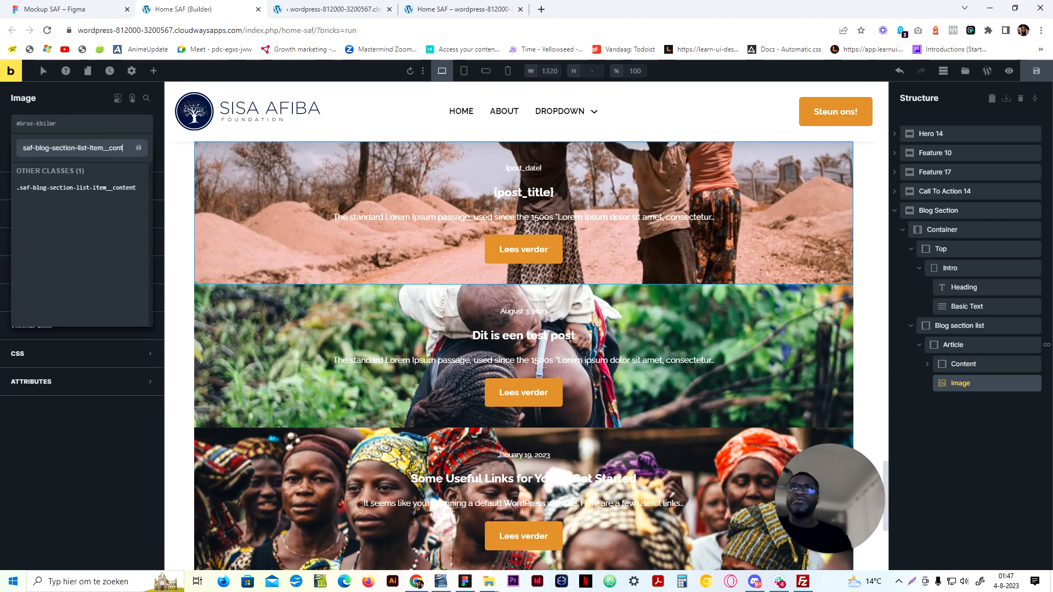
key(BackSpace)
key(BackSpace)
key(BackSpace)
key(BackSpace)
text(imag)
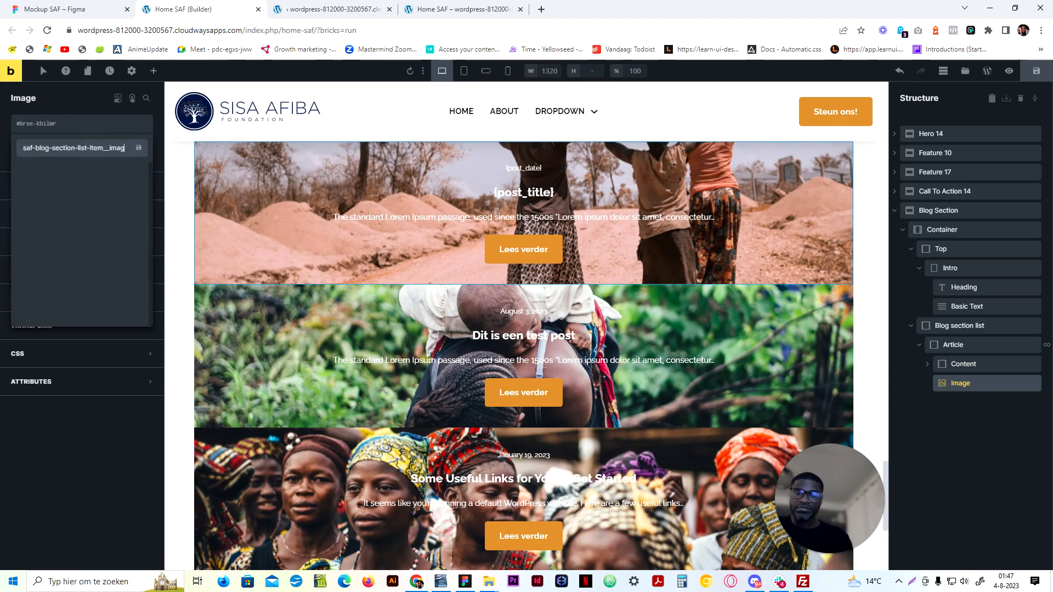
text(e)
key(Return)
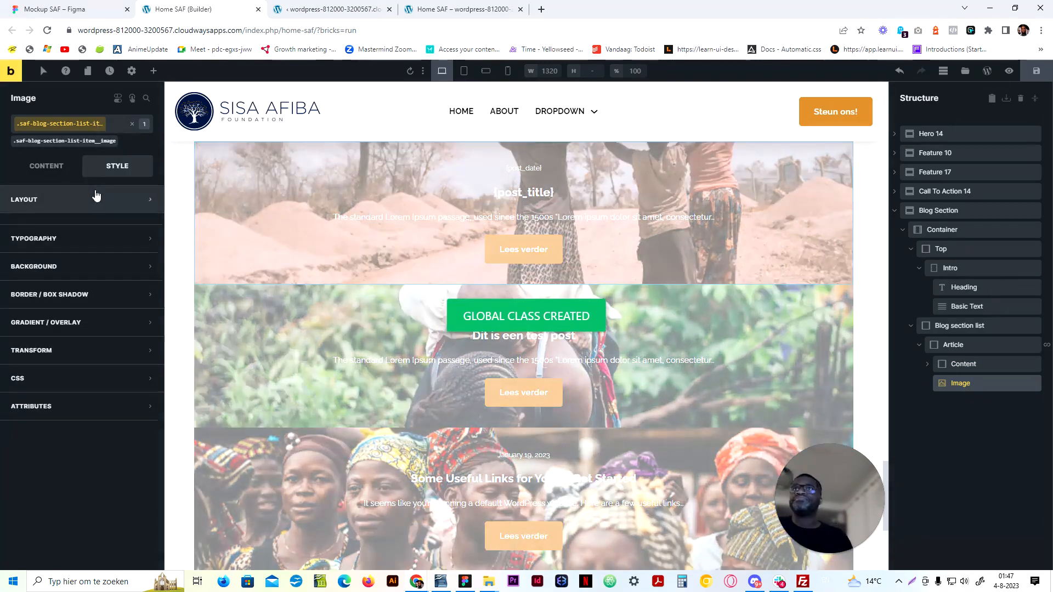
Set the position in the Image's new class to absolute and check the layout settings on the element's own ID
click(96, 196)
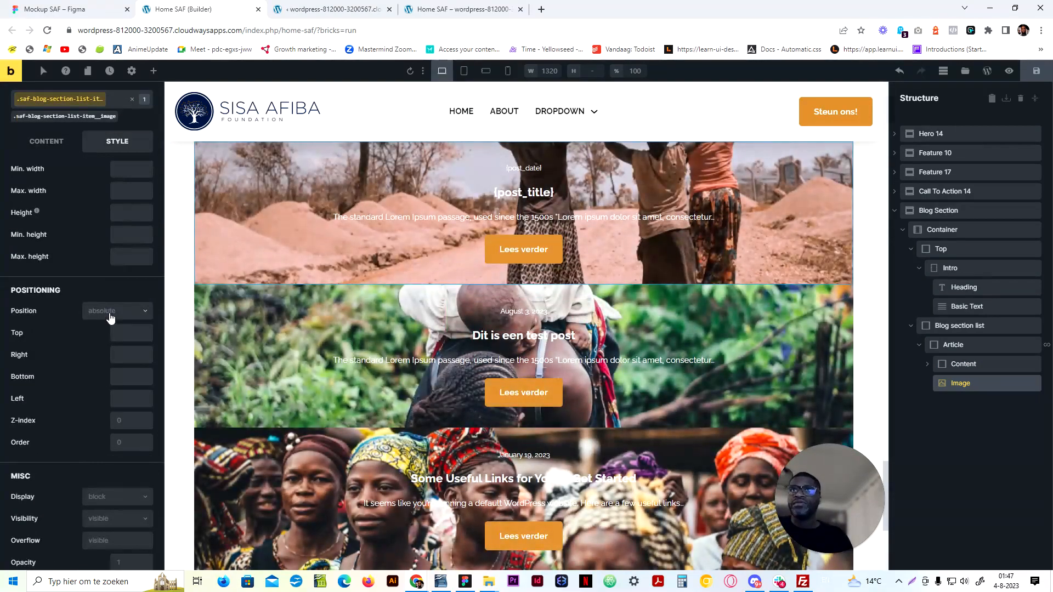
click(113, 310)
click(110, 365)
scroll(109, 347, up, 5)
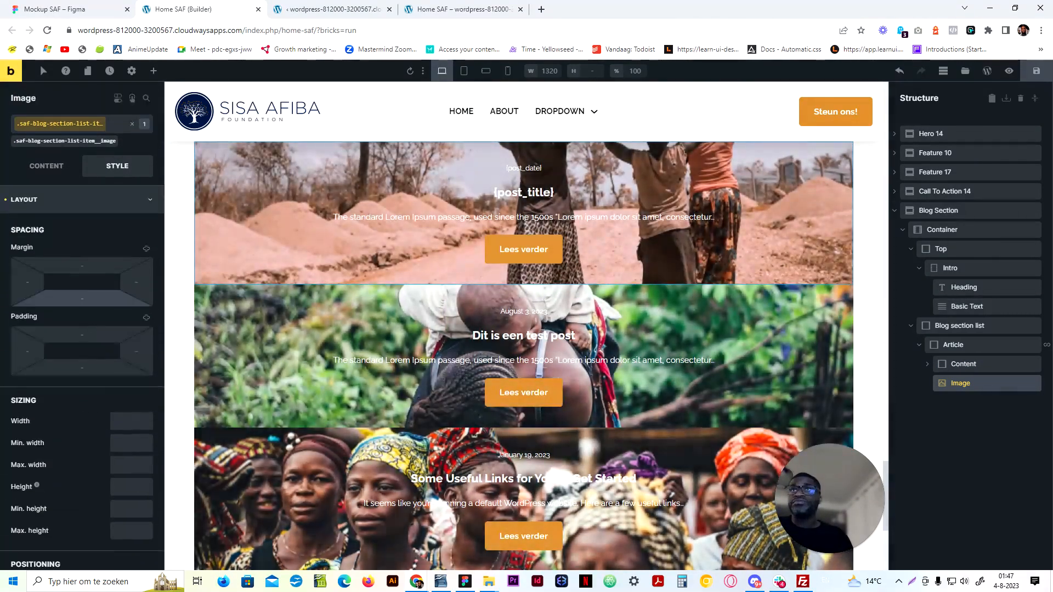
click(133, 124)
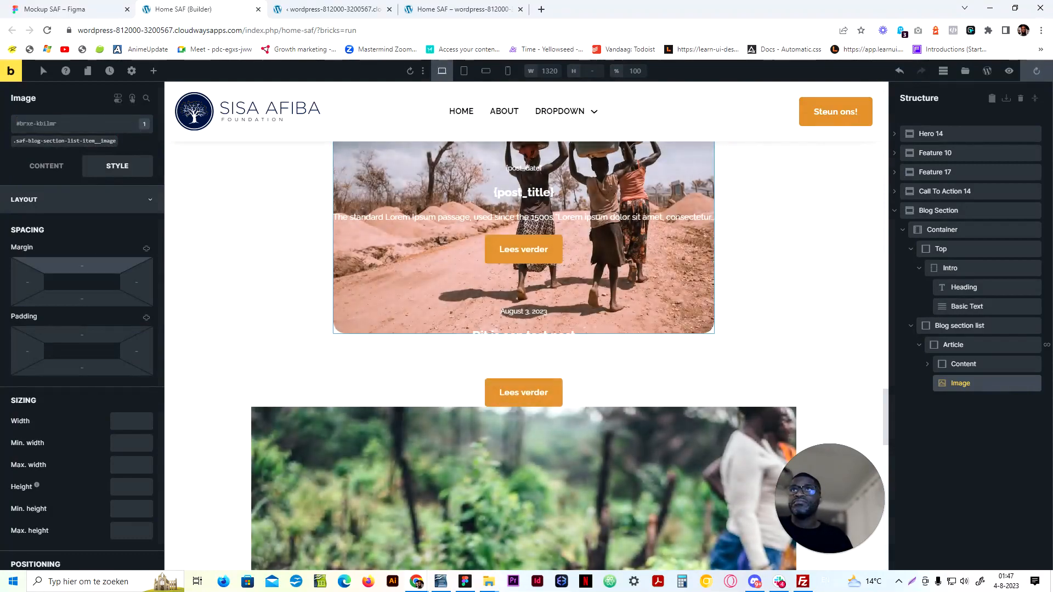
scroll(103, 278, down, 5)
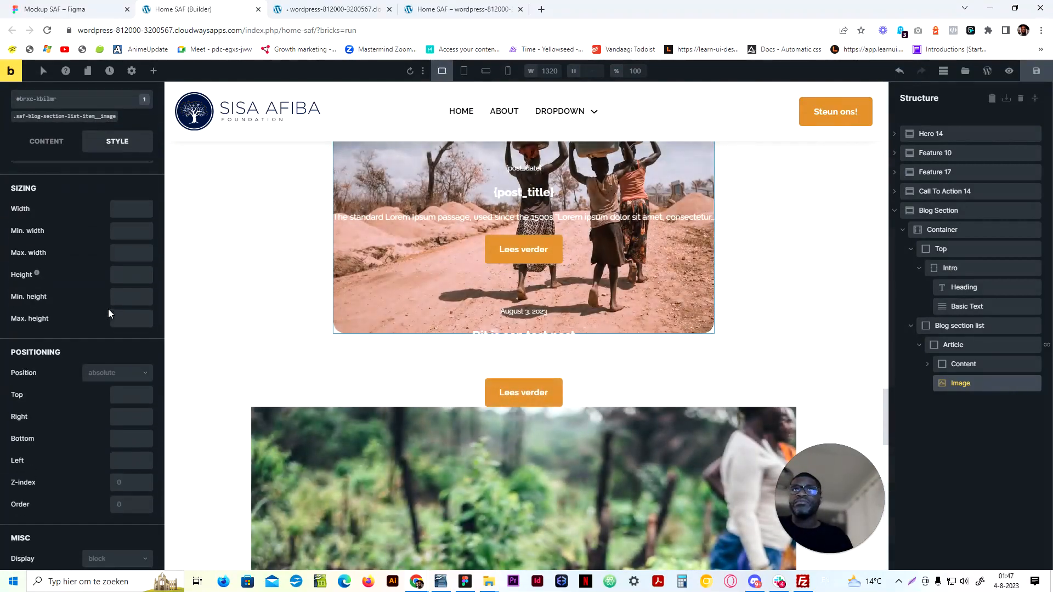
scroll(108, 308, down, 2)
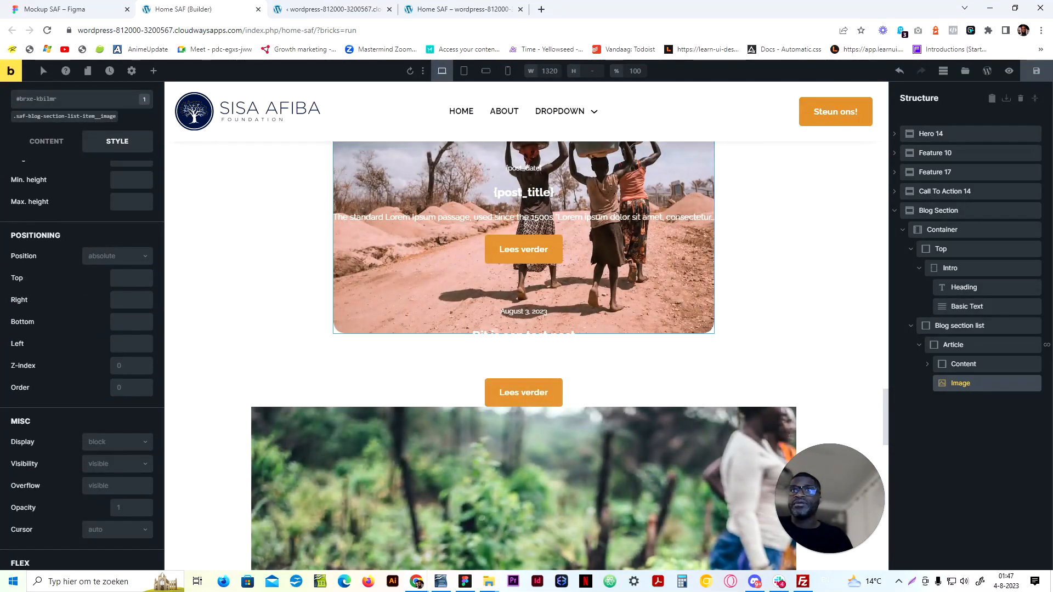
Set the Image's HTML tag to figure with its saf-blog-section-list-item__image class active
scroll(122, 301, up, 6)
click(81, 173)
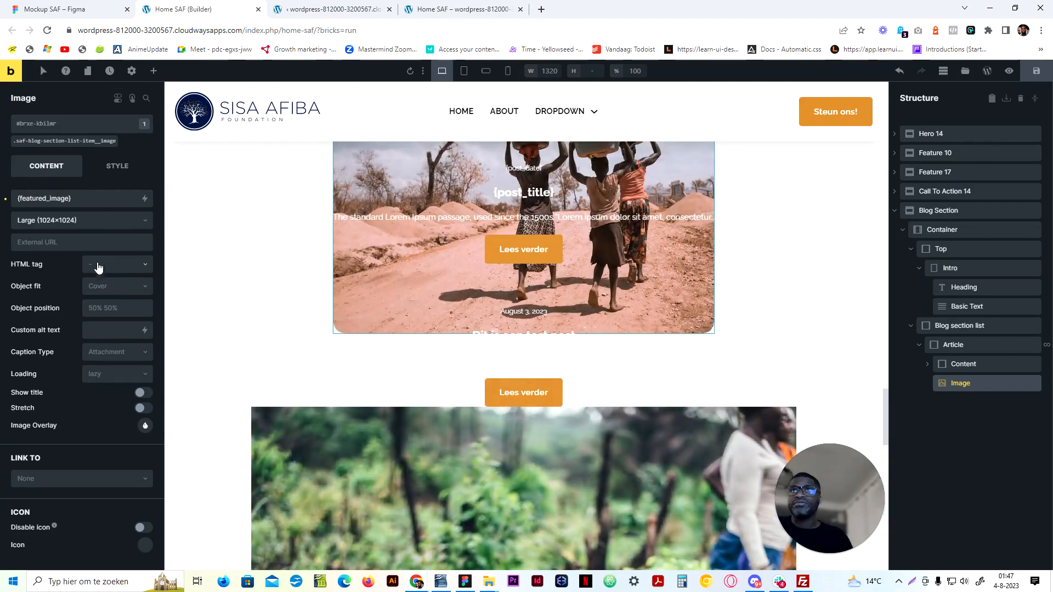
click(88, 141)
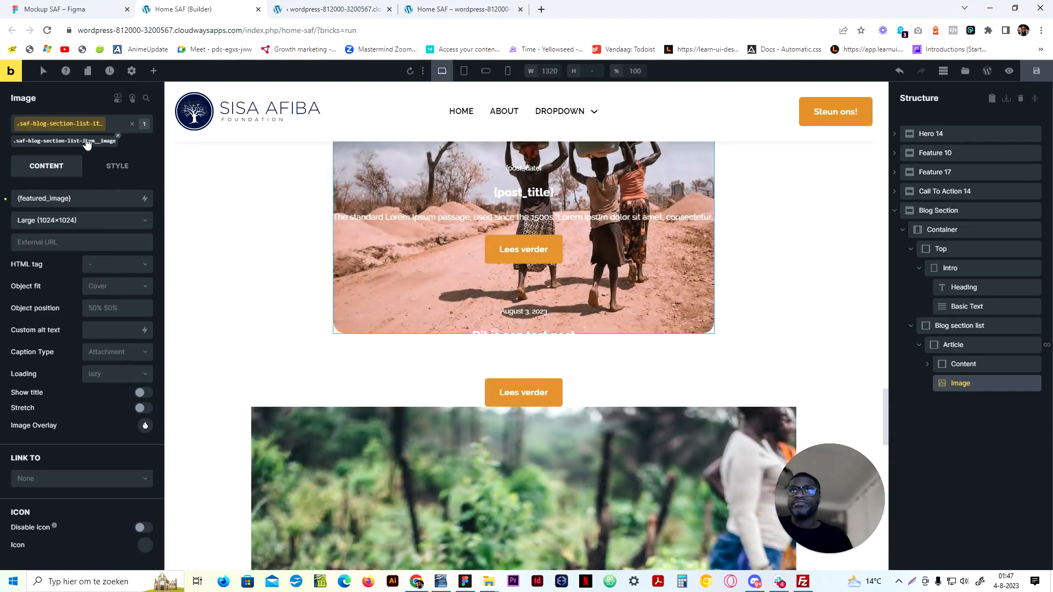
click(115, 267)
click(107, 290)
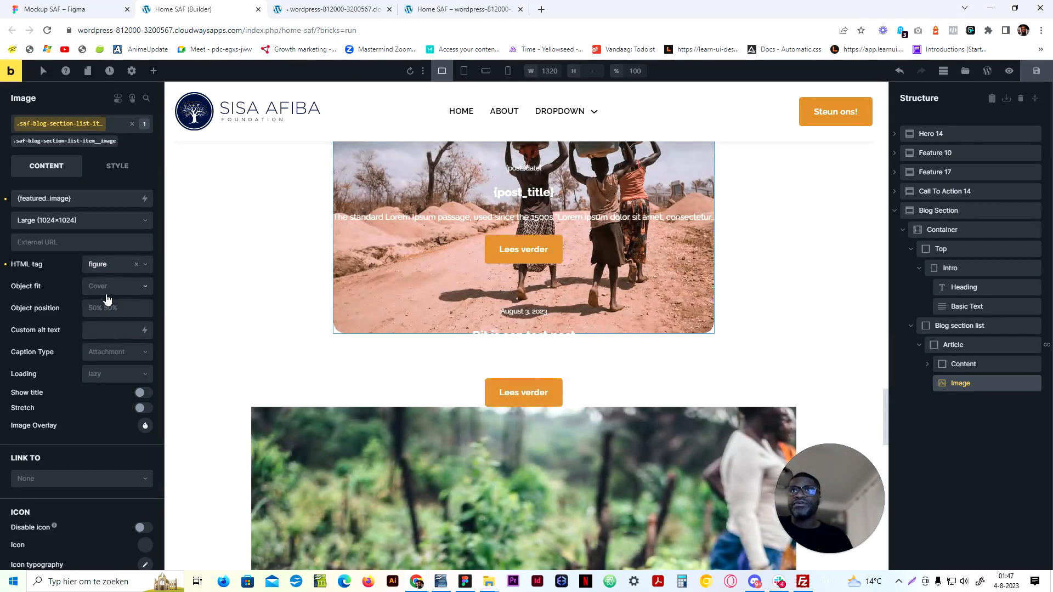
Choose the object fit for the Image and set its class width to 100%
click(108, 288)
click(109, 341)
click(117, 165)
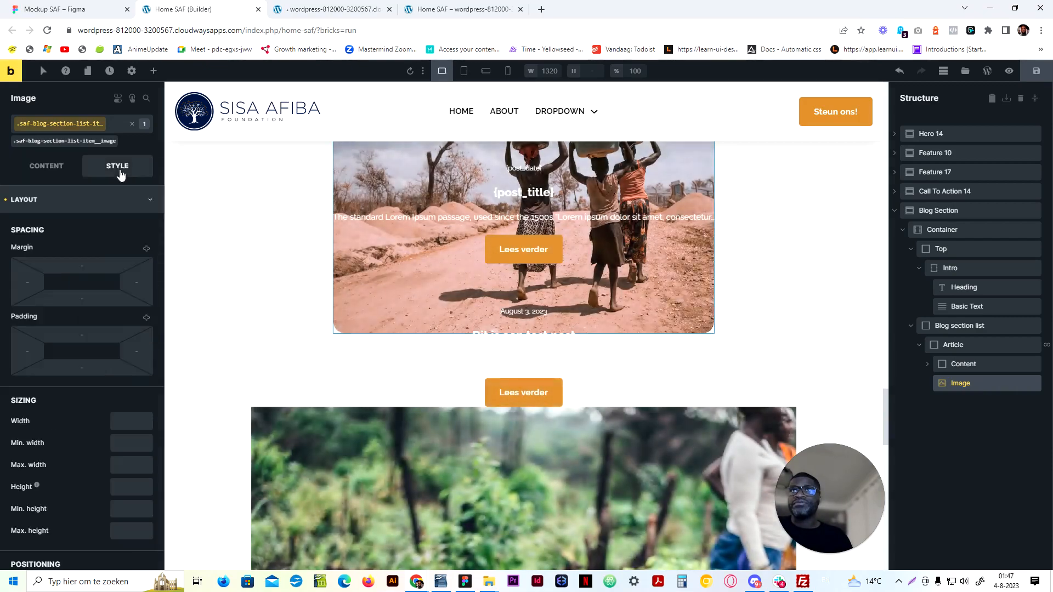
scroll(106, 307, down, 3)
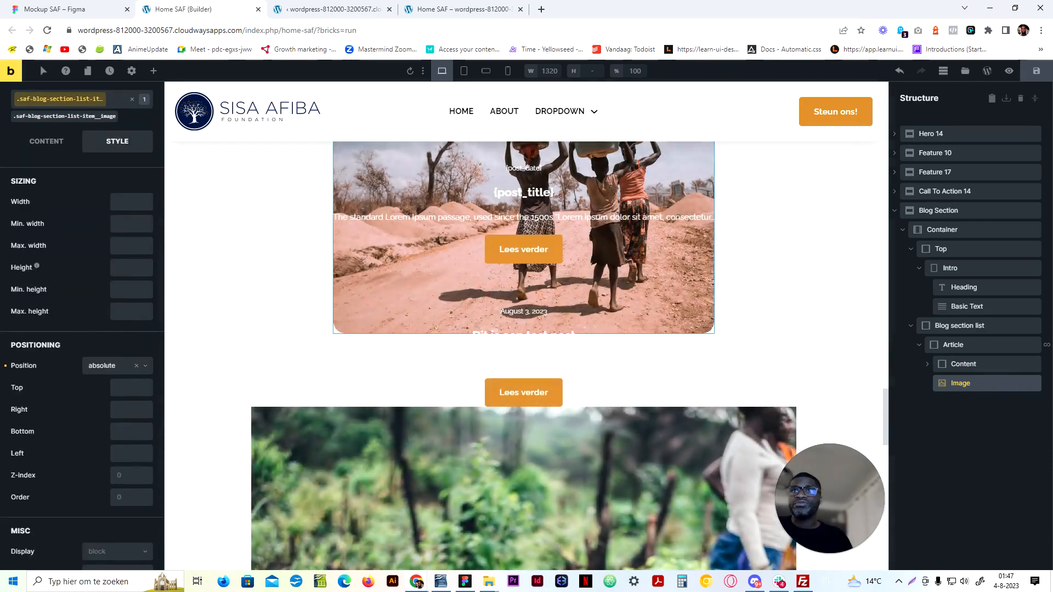
scroll(139, 251, up, 4)
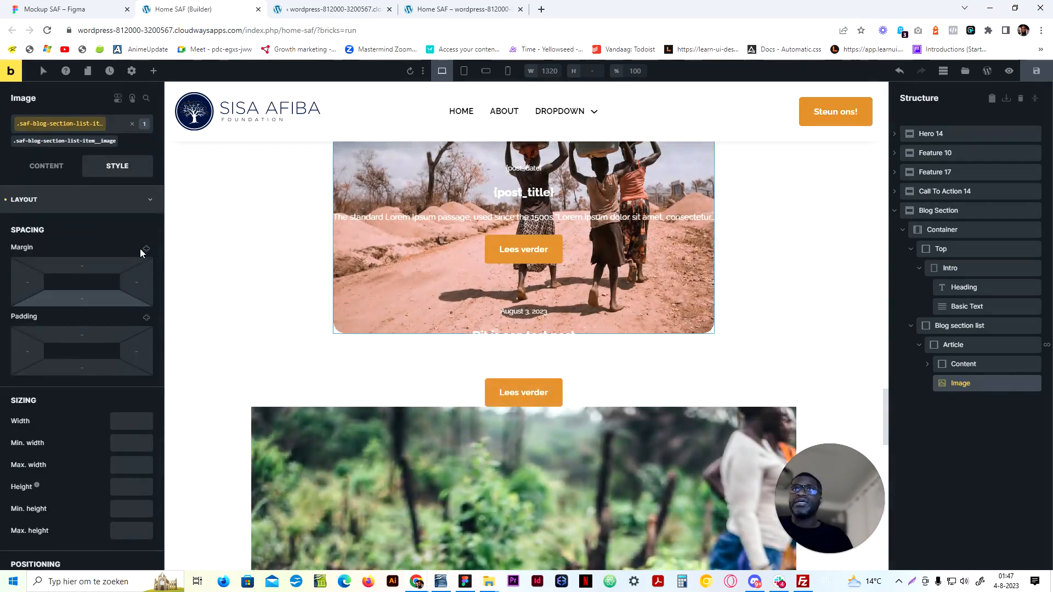
click(131, 421)
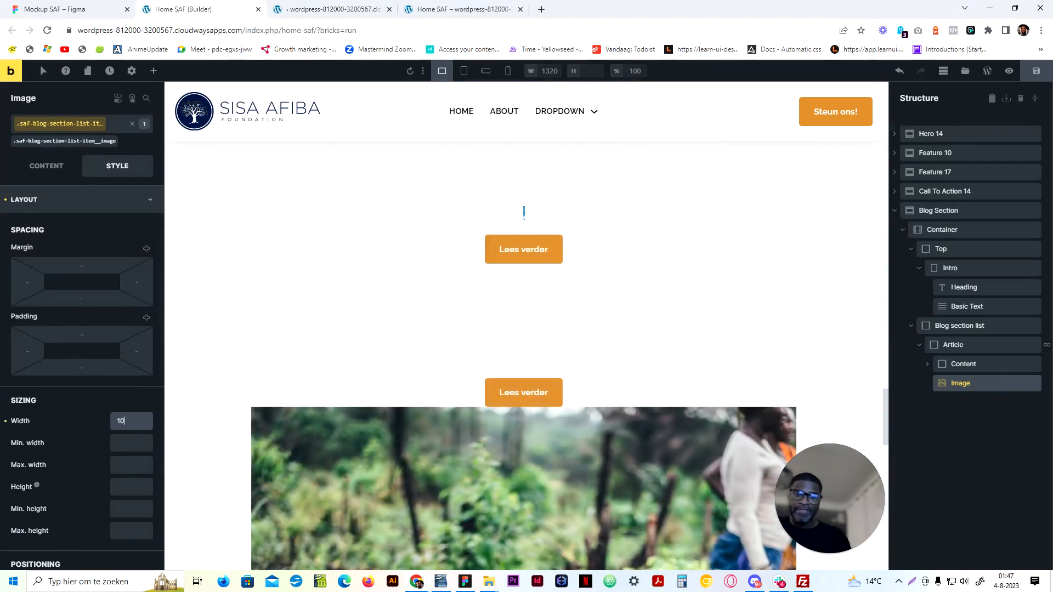
text(100%)
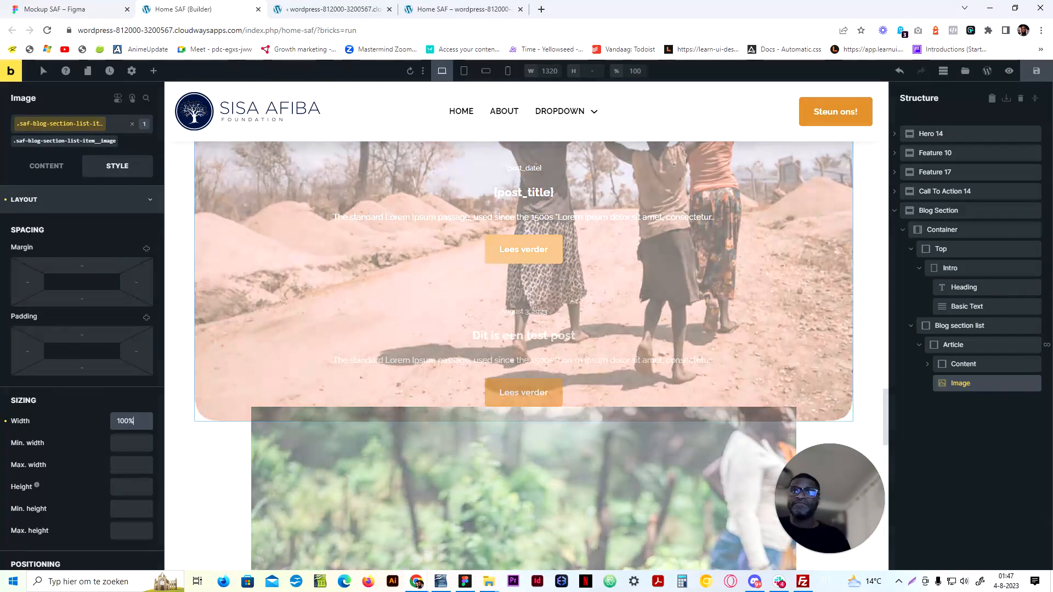
Set the maximum width and the height of the Image class to 100%
click(118, 464)
text(100)
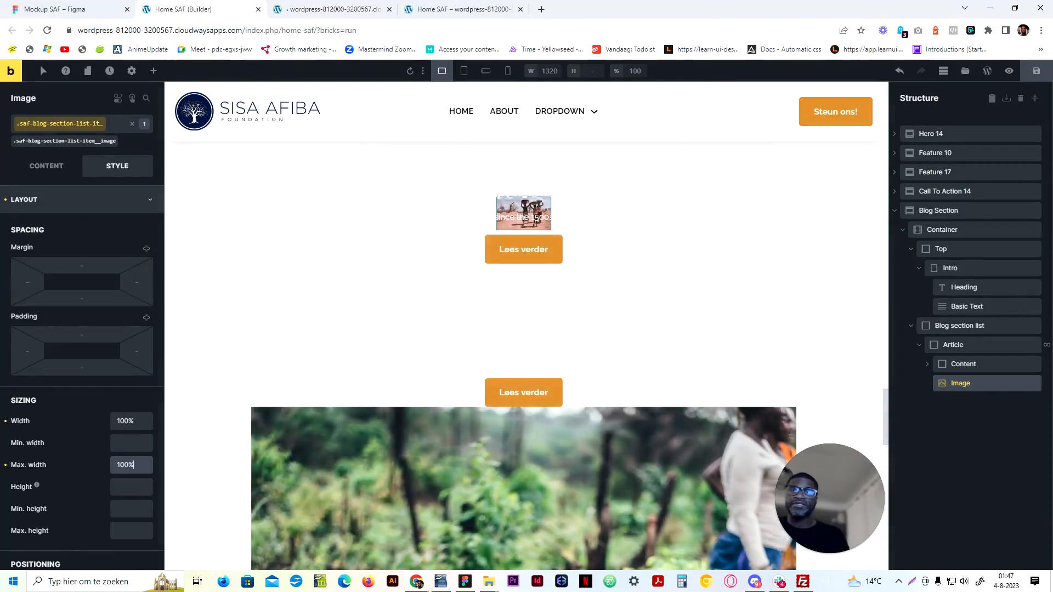
key(Tab)
text(100)
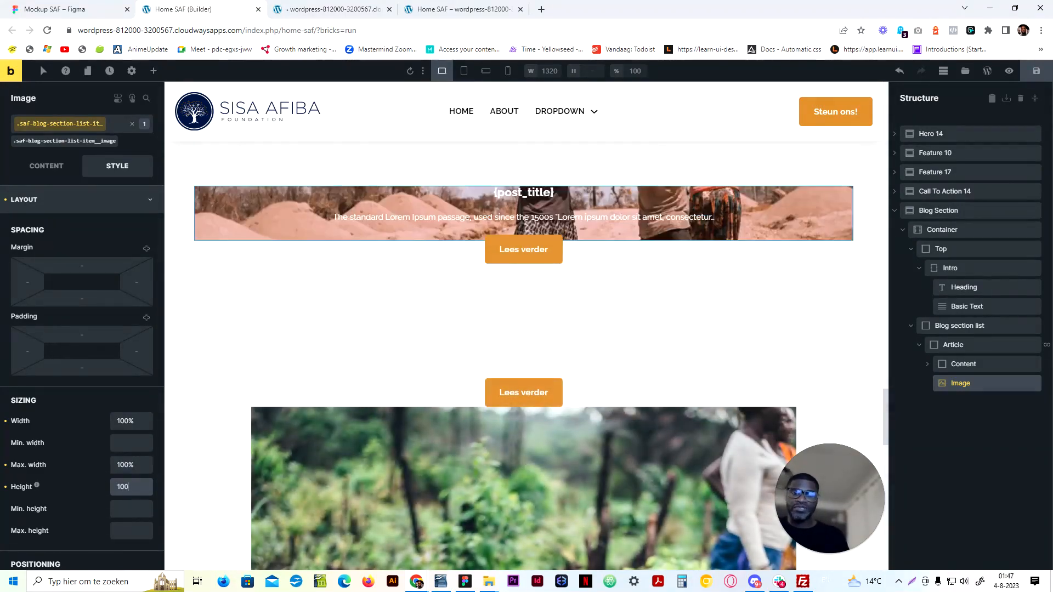
text(%)
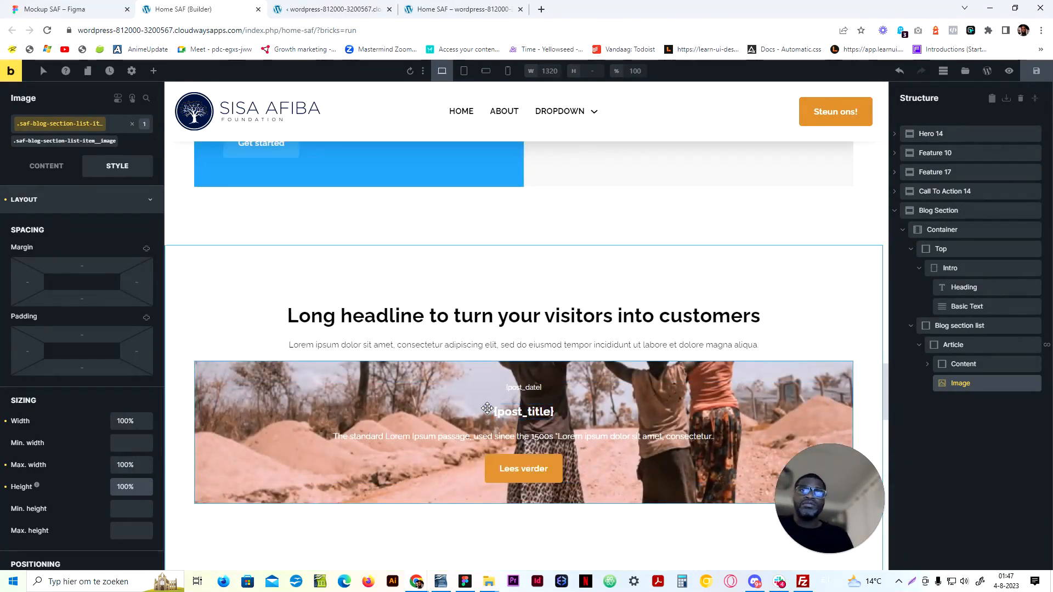
scroll(487, 408, down, 3)
click(44, 198)
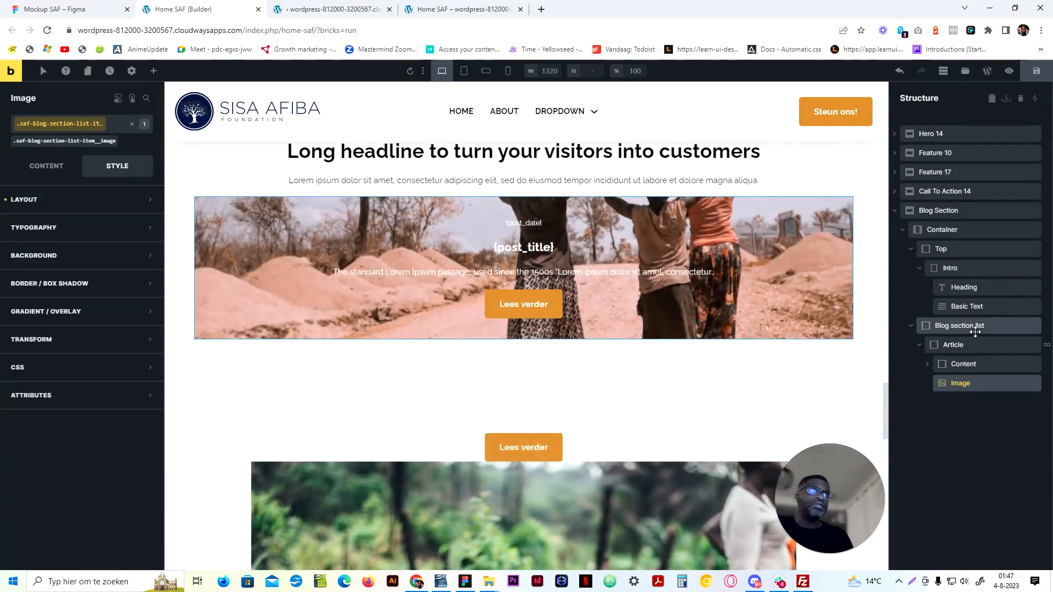
Select the Article and examine how the looped cards and their images render throughout the blog section
click(953, 344)
scroll(795, 349, down, 6)
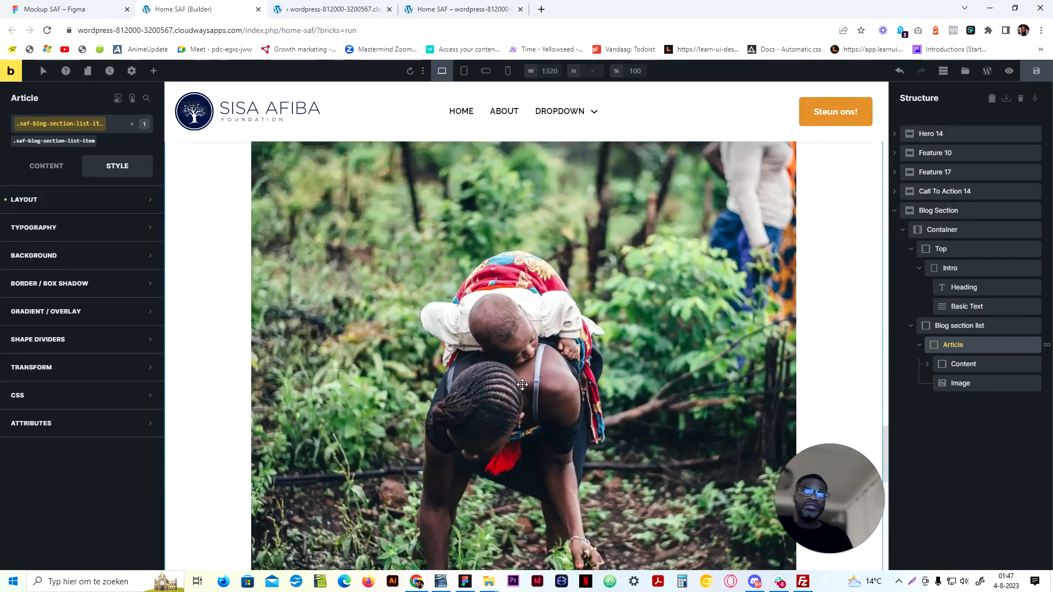
scroll(523, 385, down, 8)
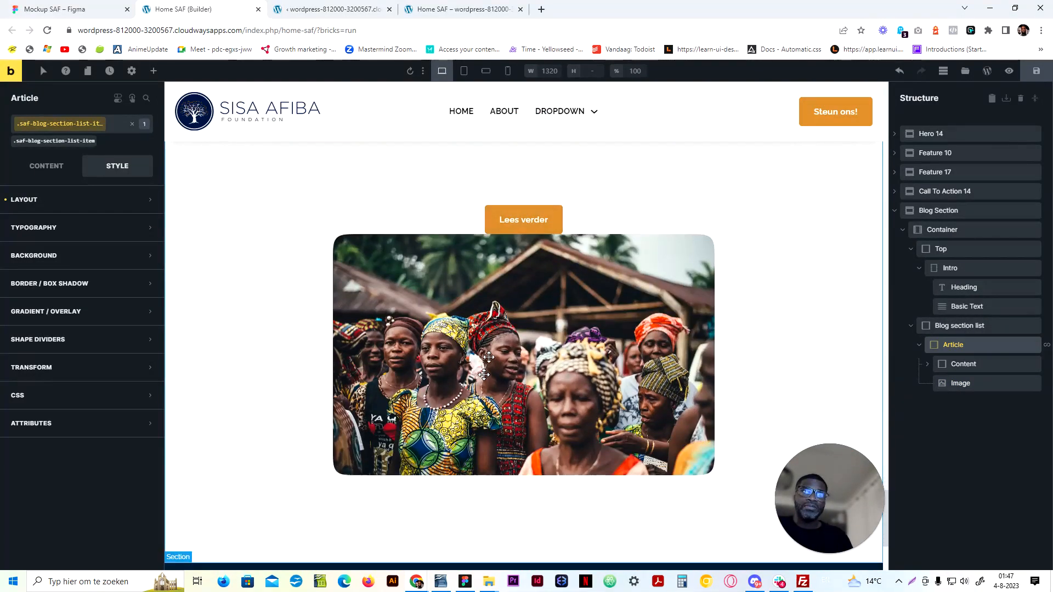
scroll(489, 357, up, 8)
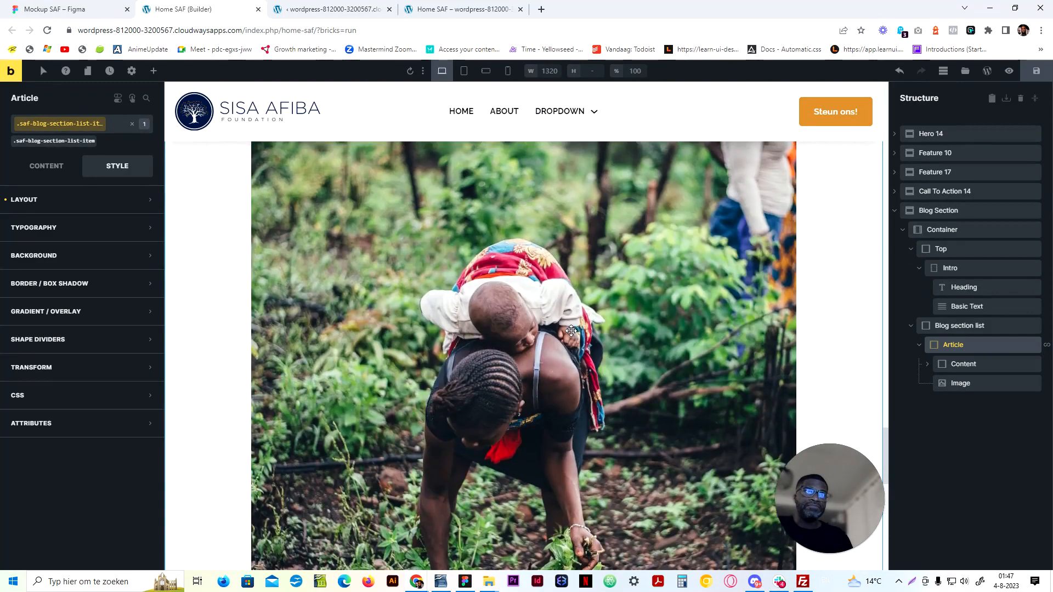
scroll(571, 330, up, 9)
scroll(535, 412, down, 3)
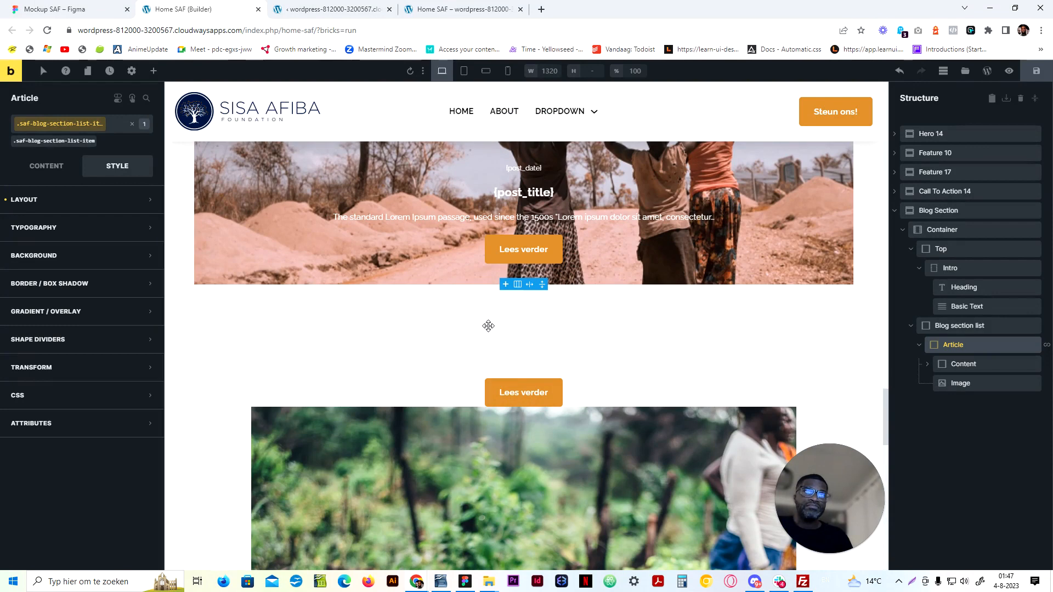
scroll(613, 313, up, 3)
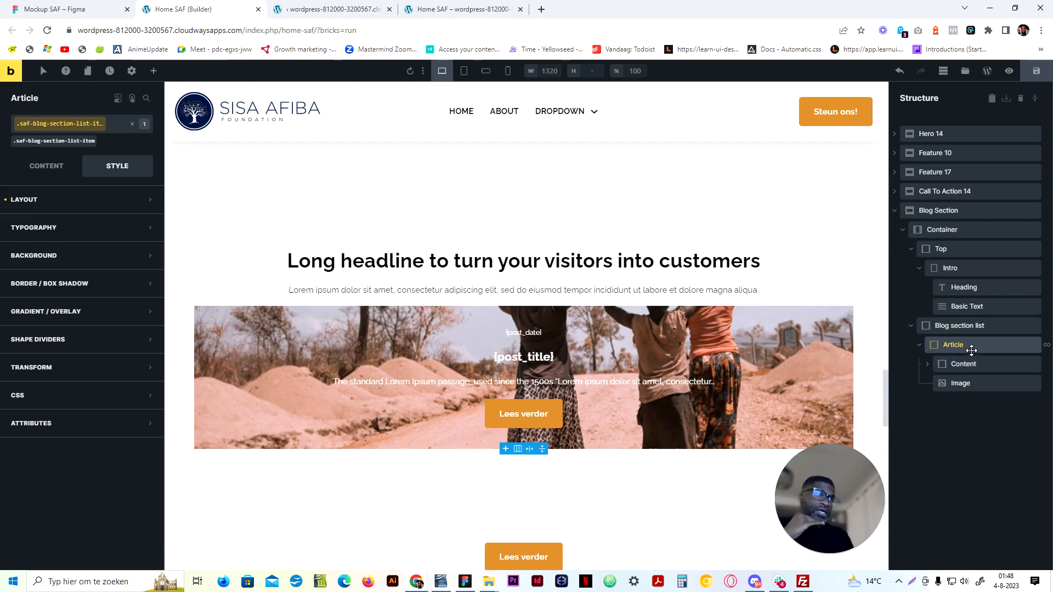
Set the Image's gradient to apply as an Overlay and add a first colour entry
click(961, 382)
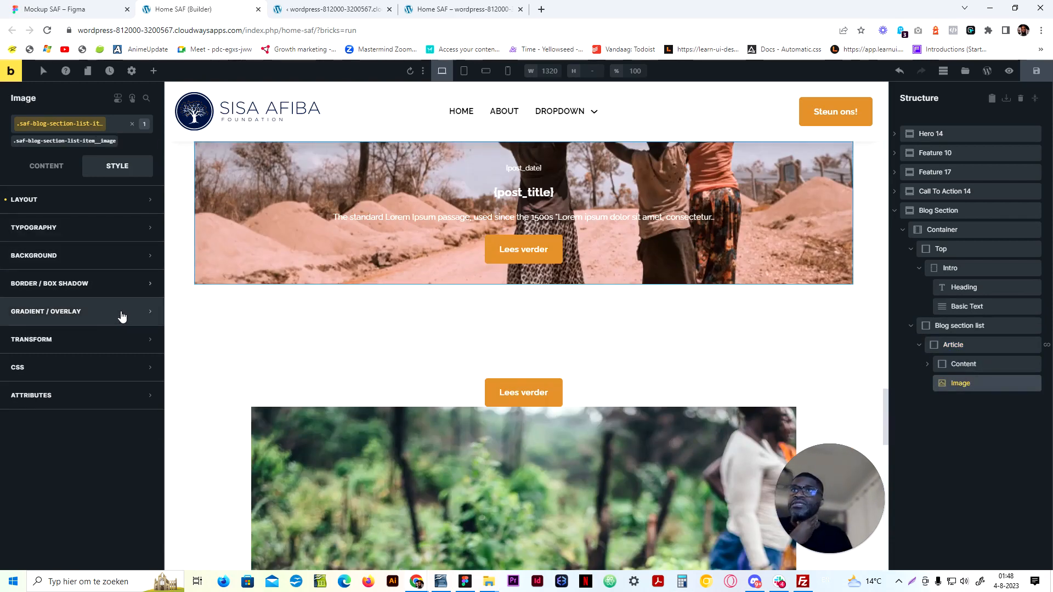
click(122, 312)
click(121, 339)
click(113, 372)
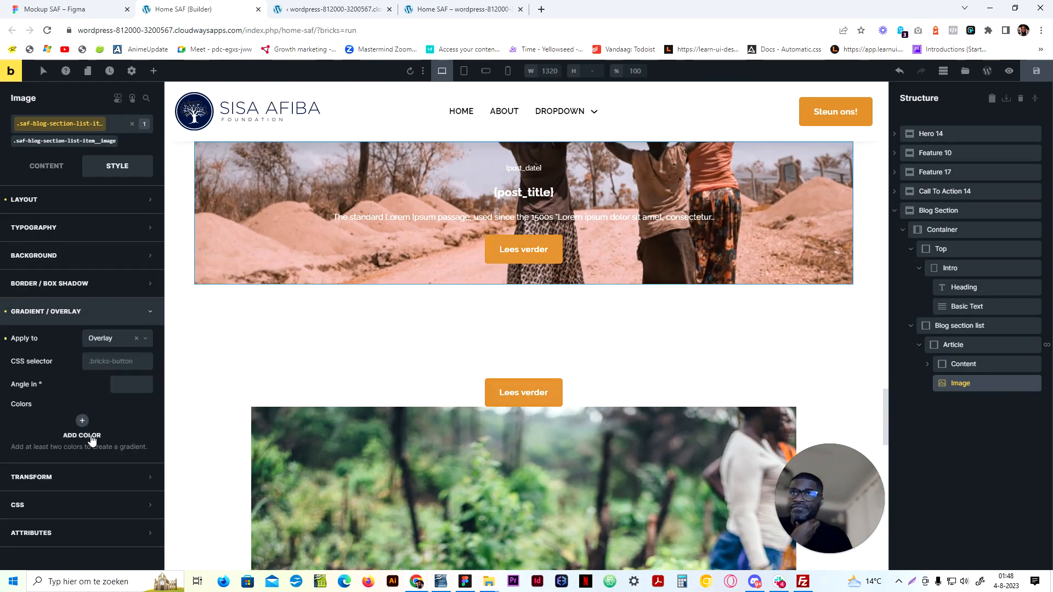
click(84, 433)
Try several dark palette colours for the overlay's first colour and settle on var(--dark-80)
click(134, 449)
scroll(136, 419, down, 3)
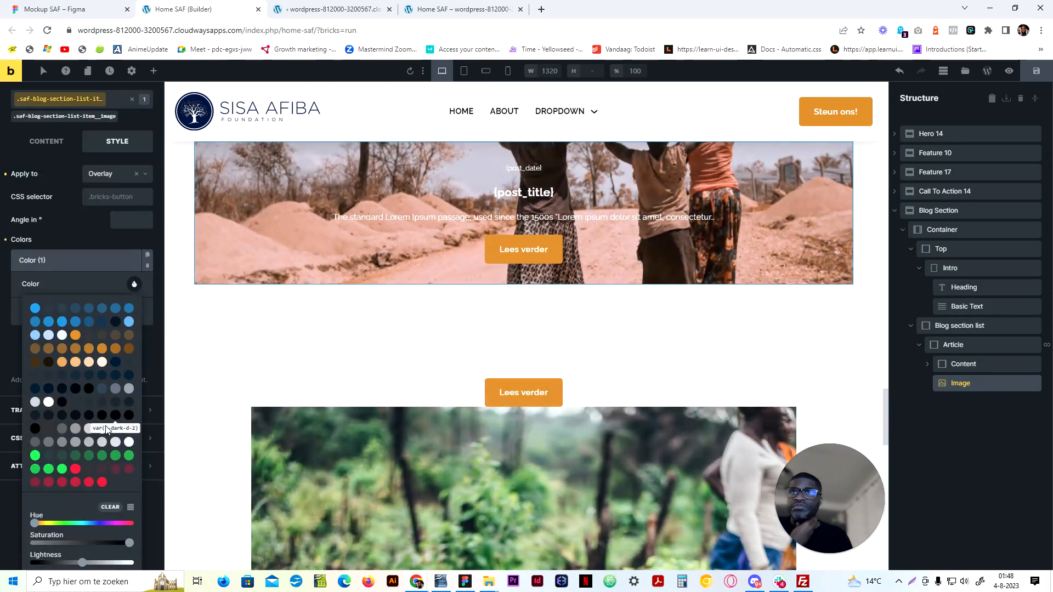
click(77, 391)
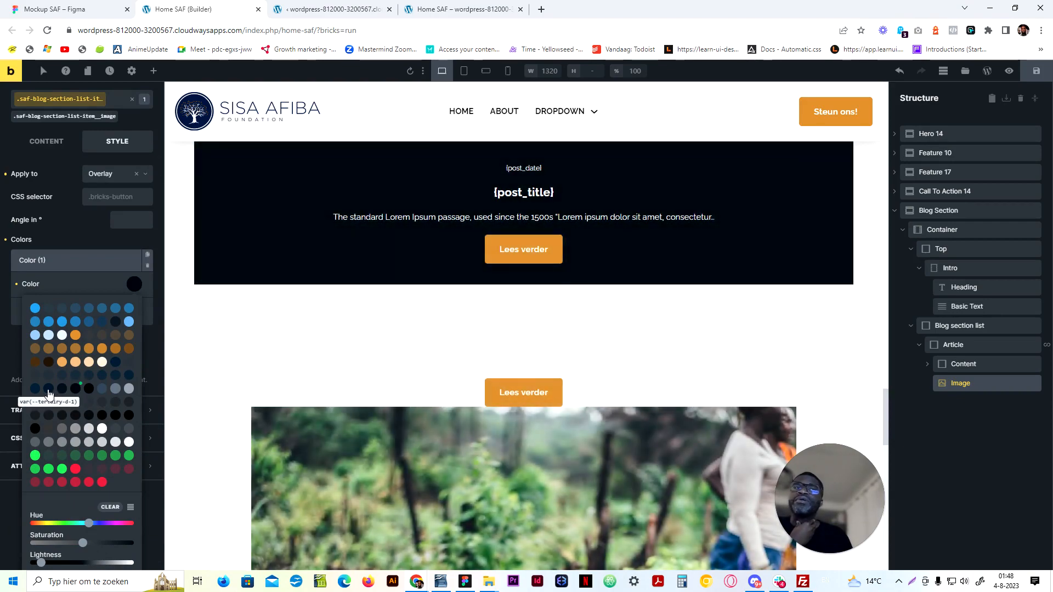
click(48, 390)
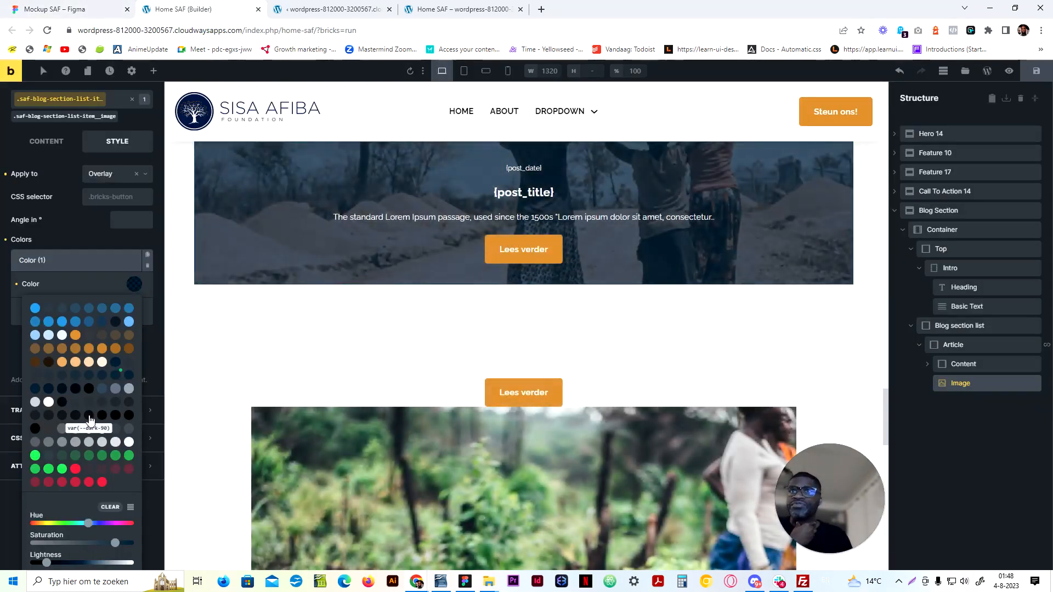
click(74, 415)
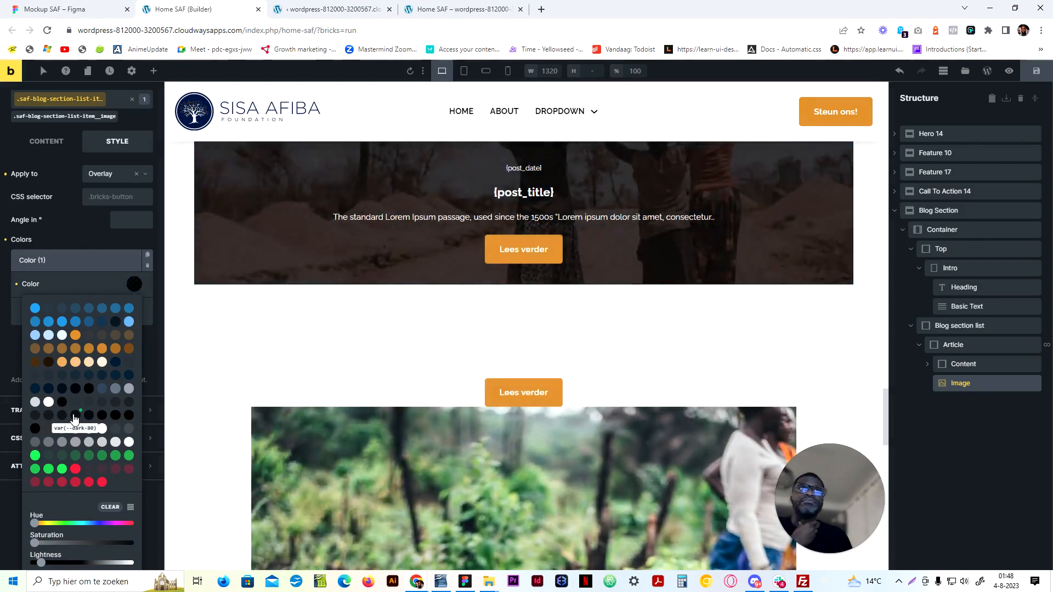
click(81, 267)
click(88, 353)
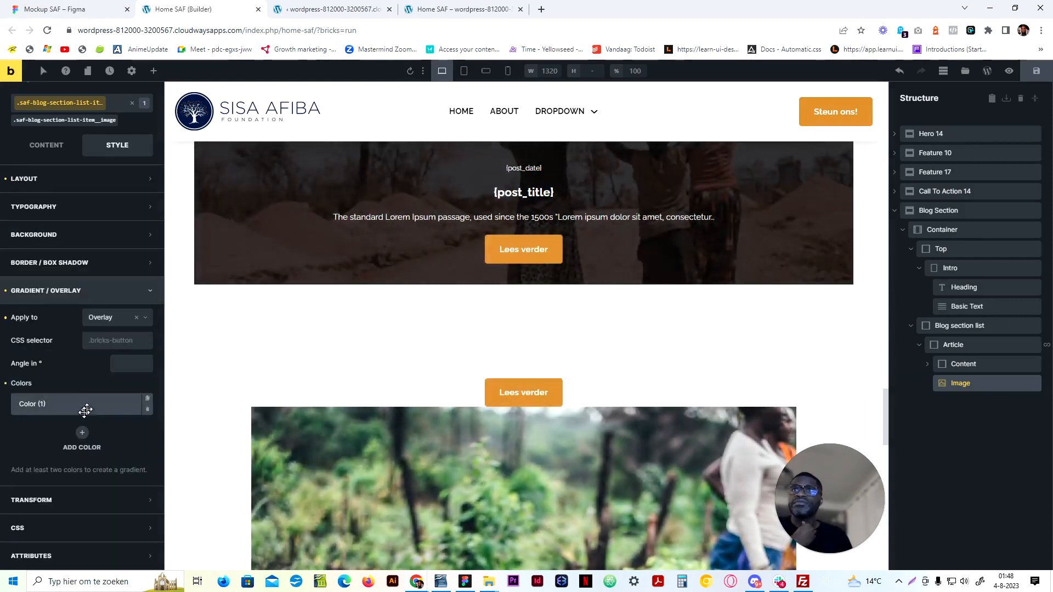
Add a second overlay colour to the Image's gradient using var(--dark-90)
click(83, 433)
click(134, 377)
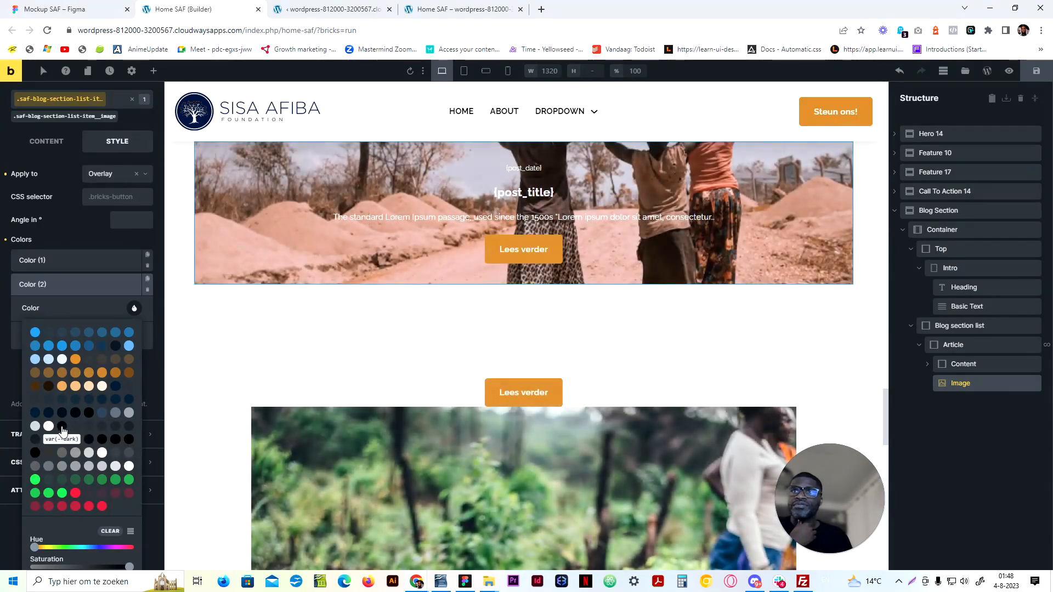
click(88, 441)
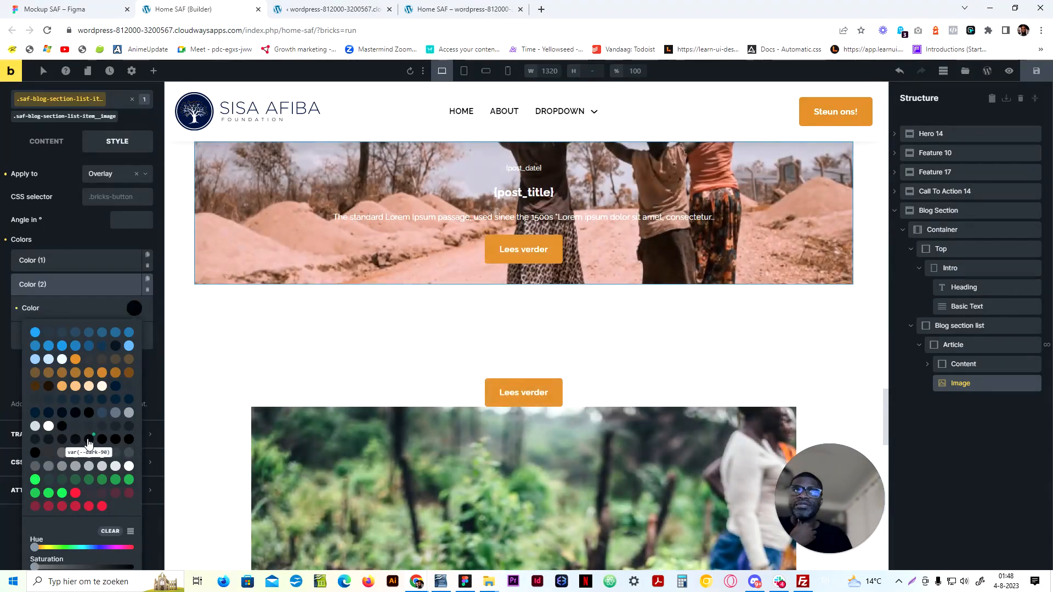
scroll(315, 378, up, 1)
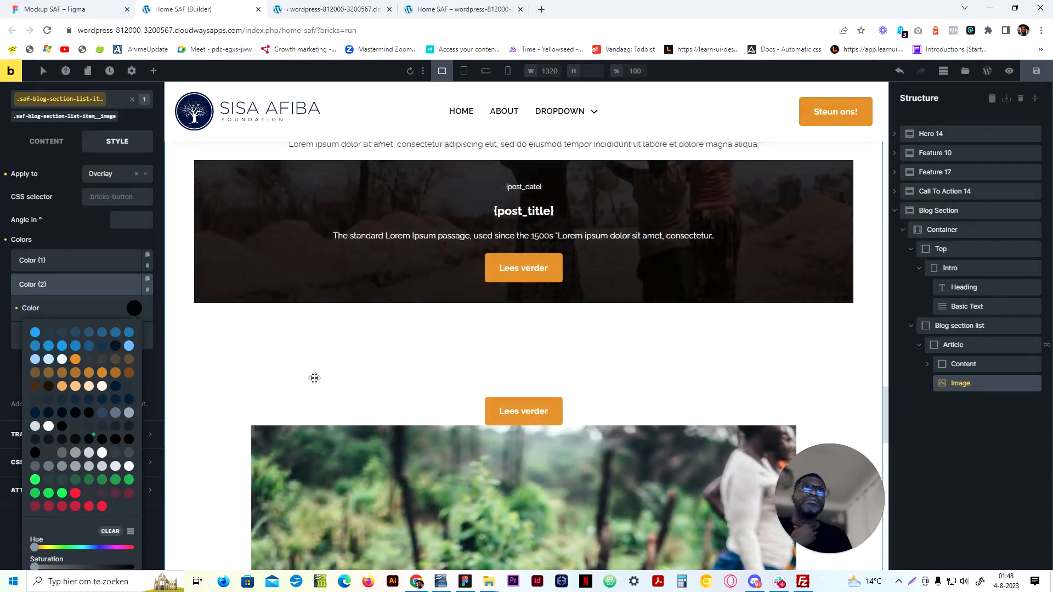
scroll(315, 378, up, 3)
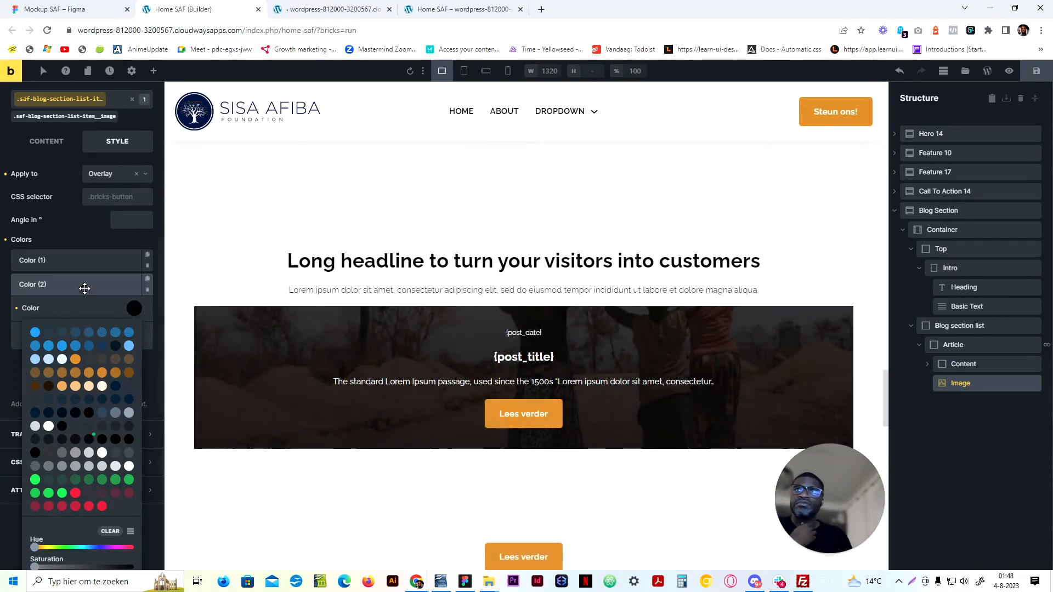
click(84, 289)
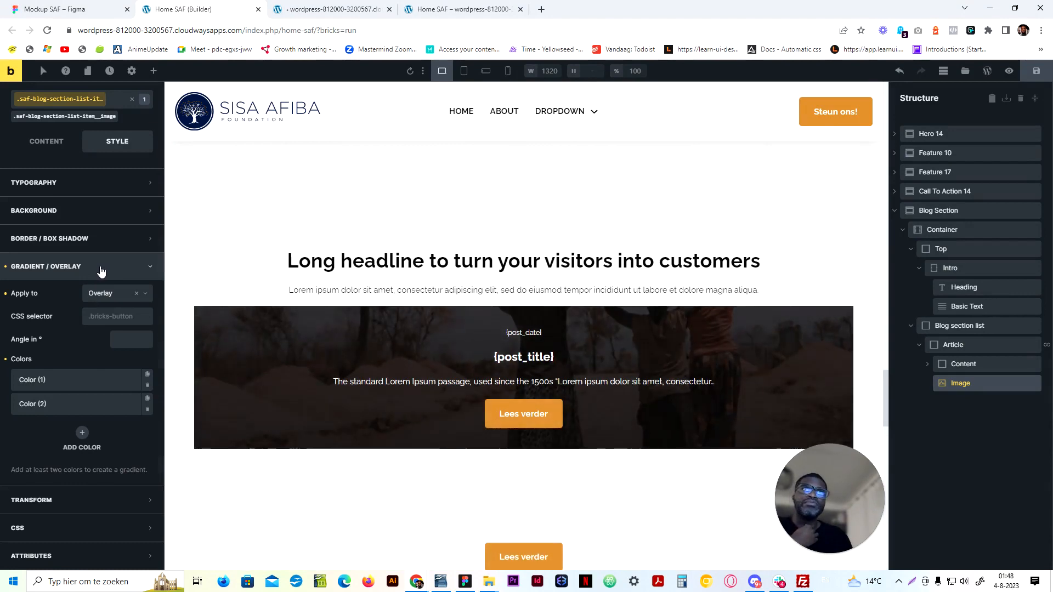
click(101, 271)
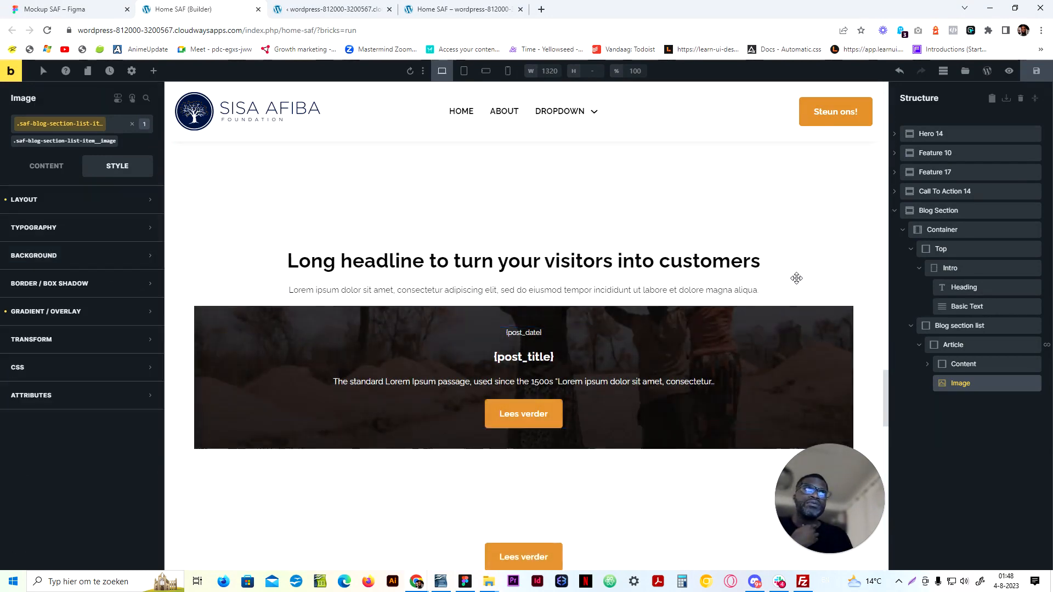
Set the border radius of all four Article corners to var(--radius-l) and check the cards in the blog section
click(990, 346)
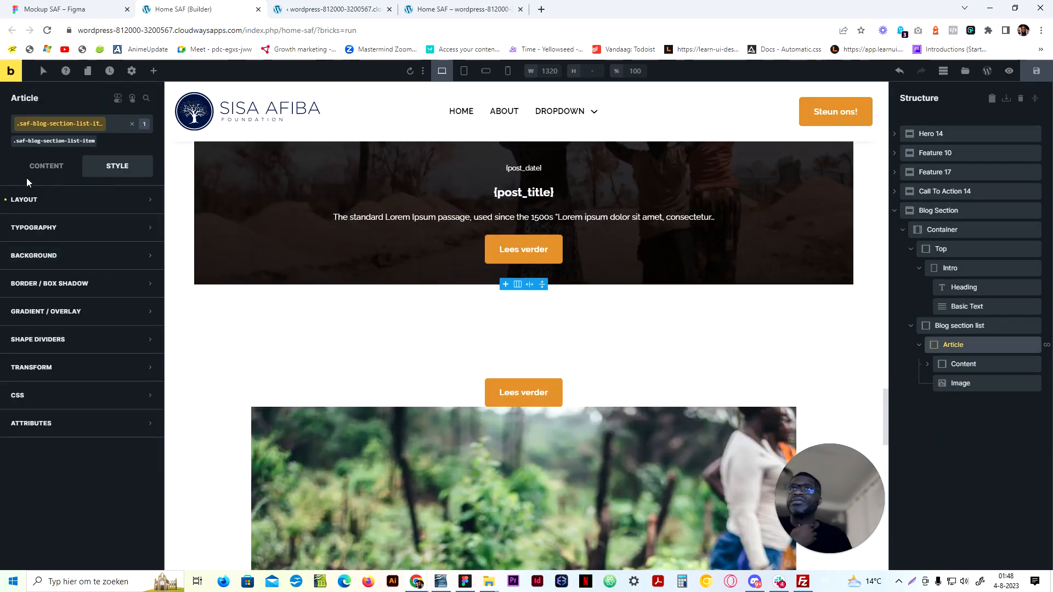
click(125, 285)
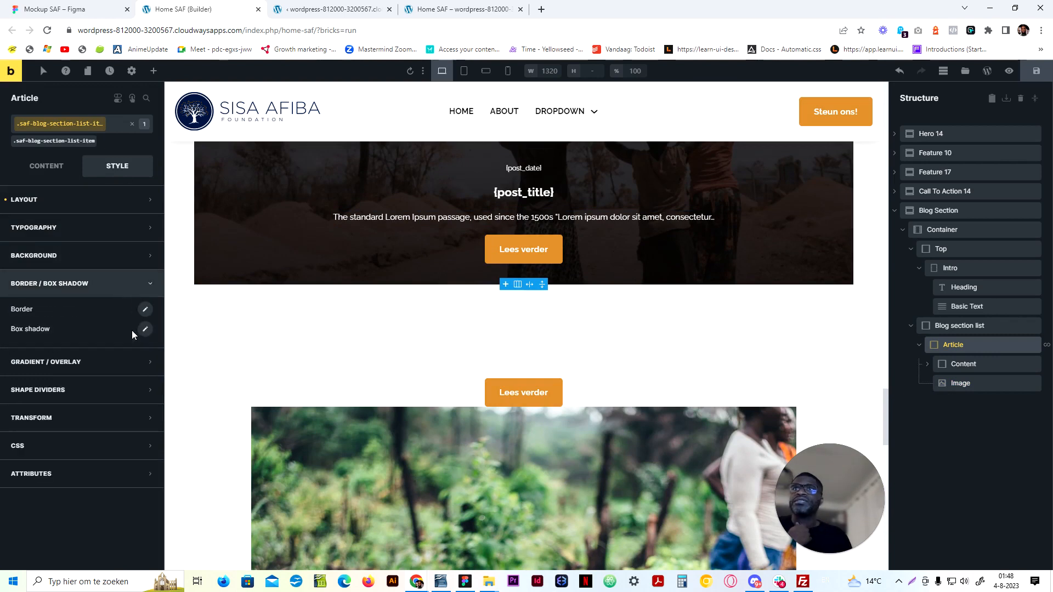
click(144, 310)
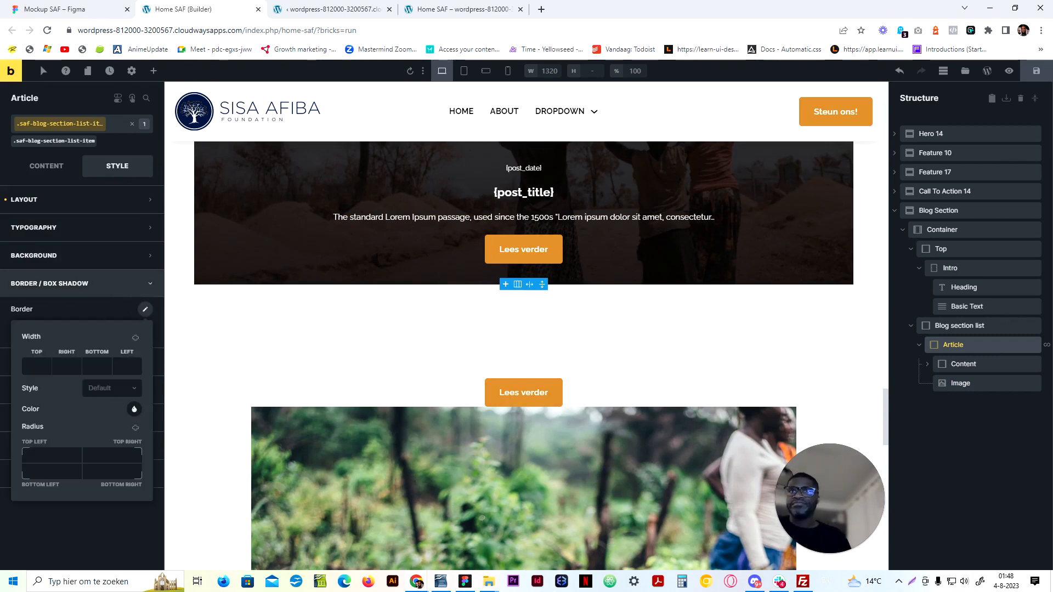
click(52, 456)
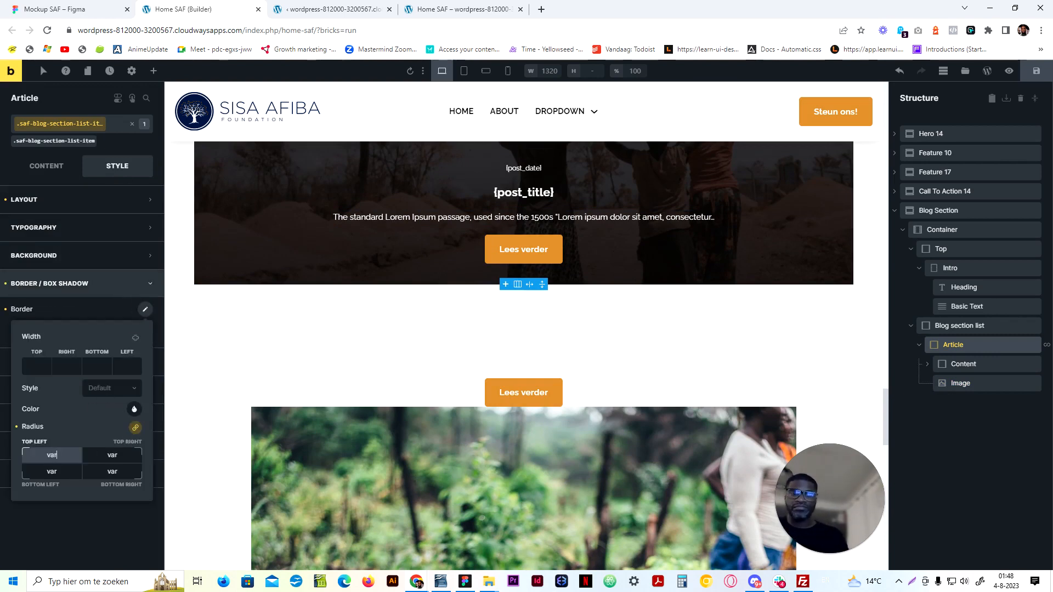
text(var(--radius-)
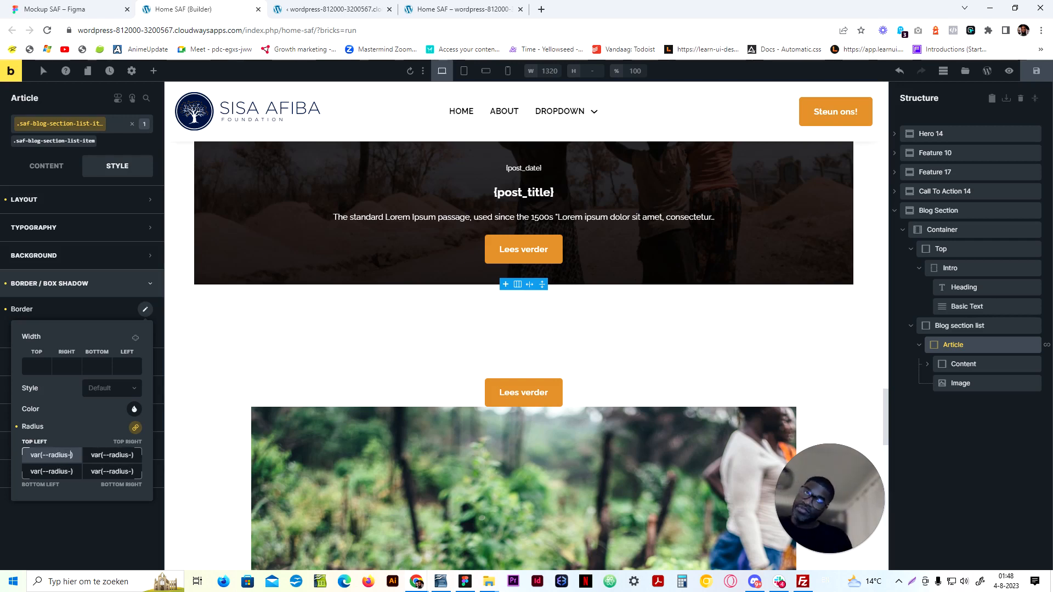
text(l)
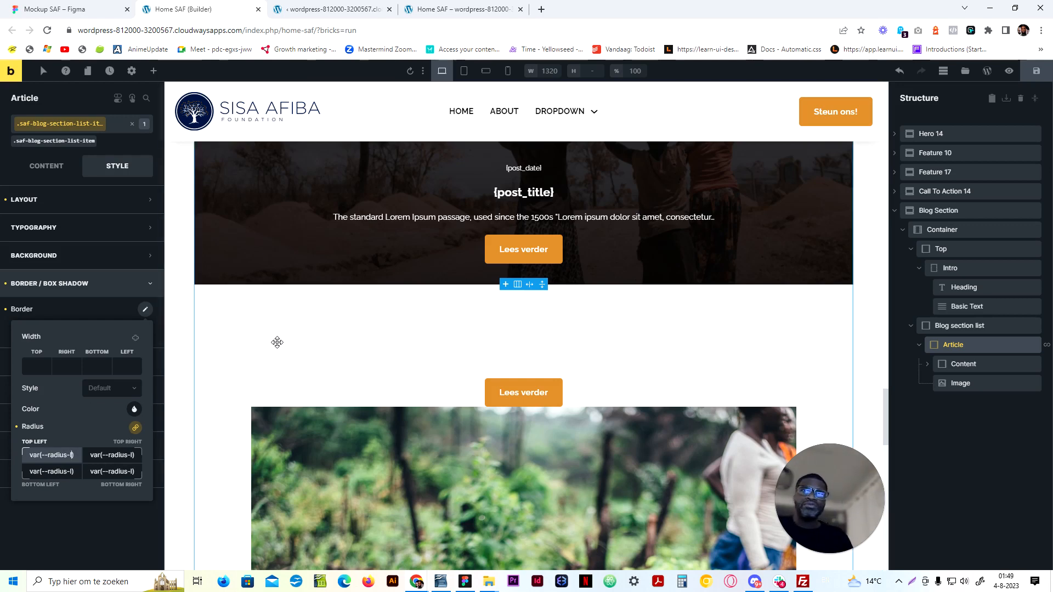
scroll(279, 346, down, 4)
scroll(277, 340, down, 15)
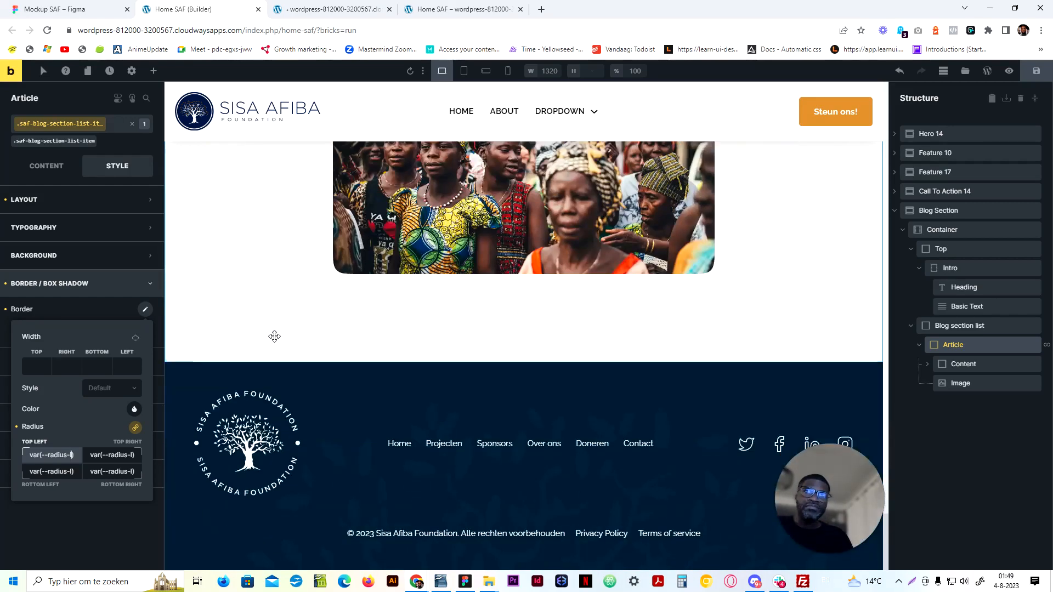
scroll(275, 336, up, 15)
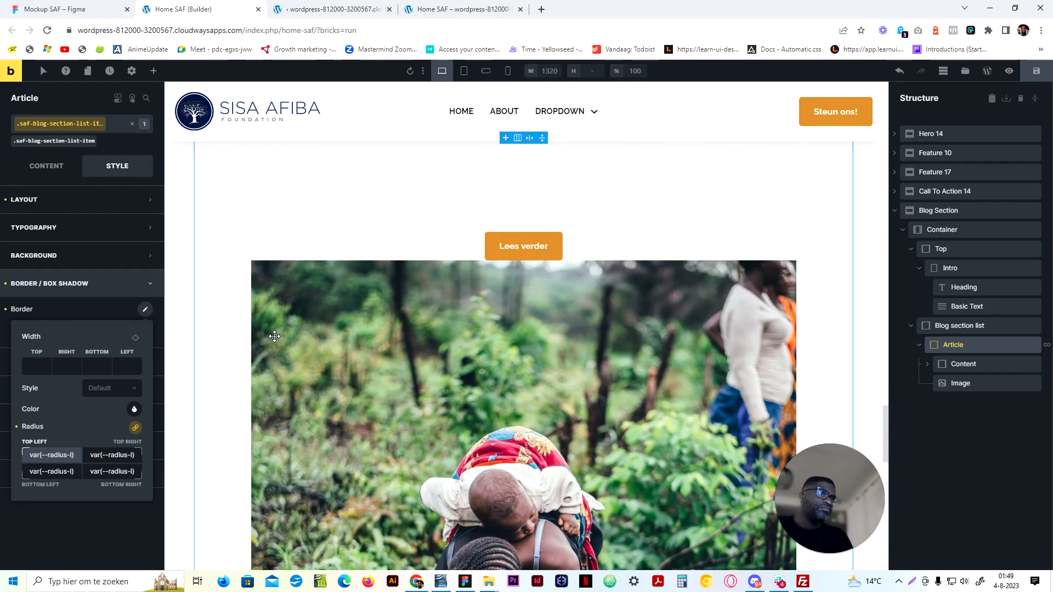
Set the Article's overflow to hidden so its image is clipped to the rounded corners
scroll(275, 336, up, 3)
click(94, 201)
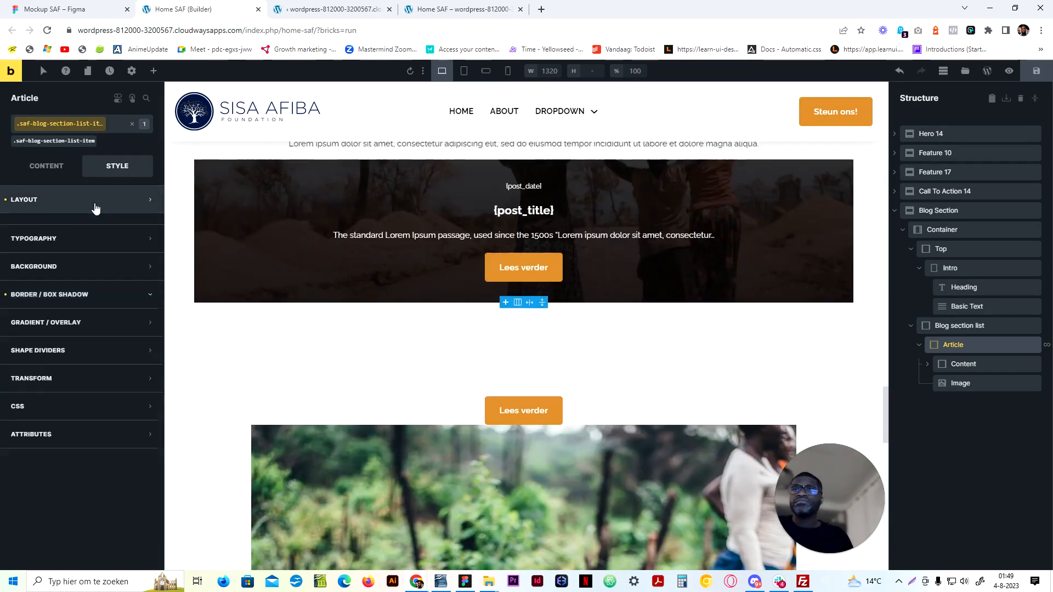
scroll(98, 403, down, 5)
scroll(99, 404, down, 2)
click(114, 442)
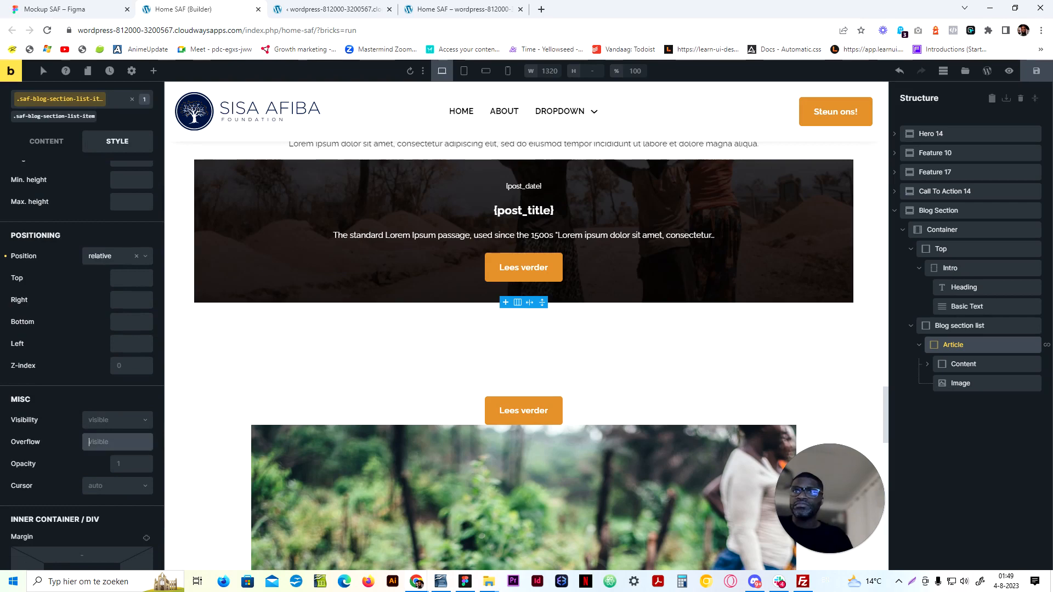
text(hid)
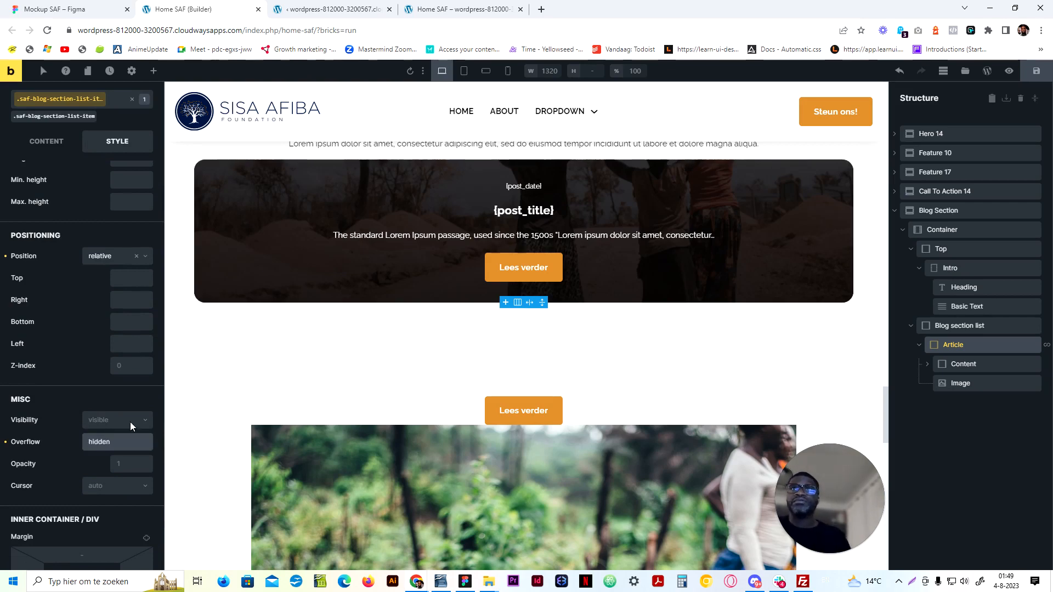
text(den)
scroll(128, 241, up, 6)
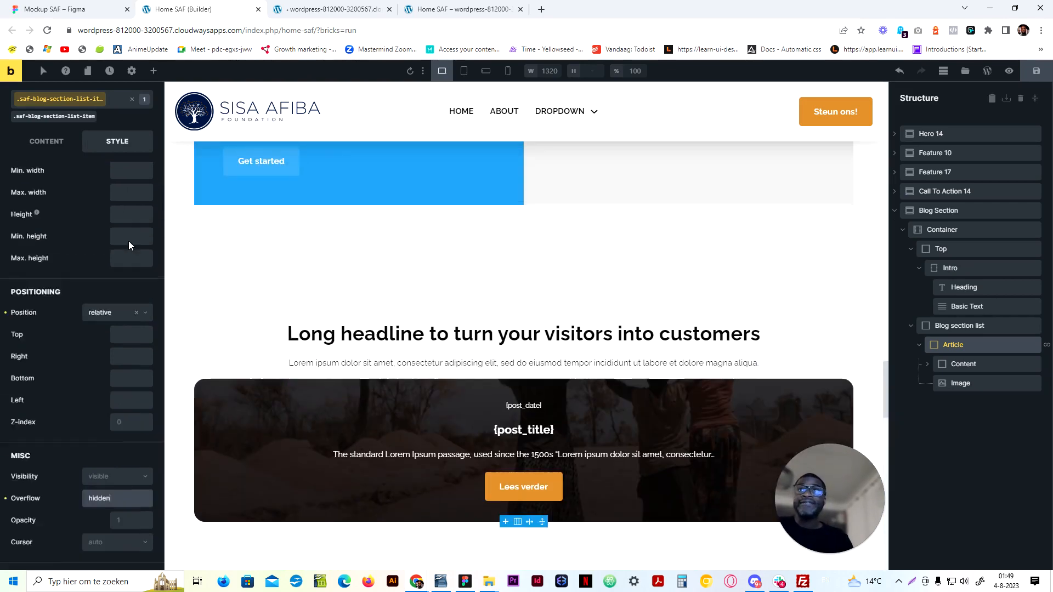
click(63, 200)
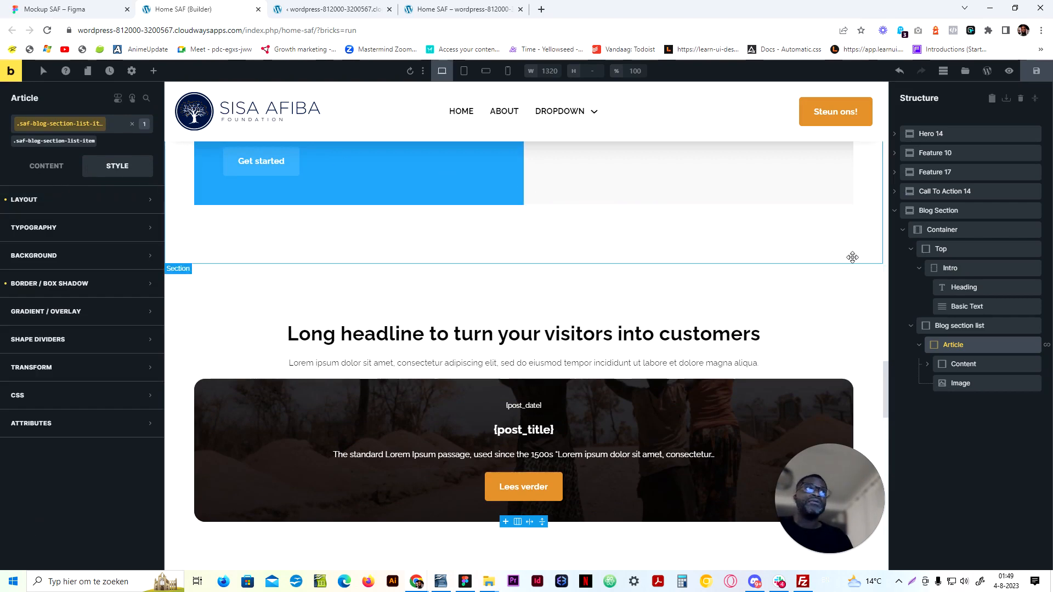
Make the Blog section list a grid with template columns repeat(3, minmax(0, 1fr)) on its .saf-blog-section-list-ul class
click(966, 326)
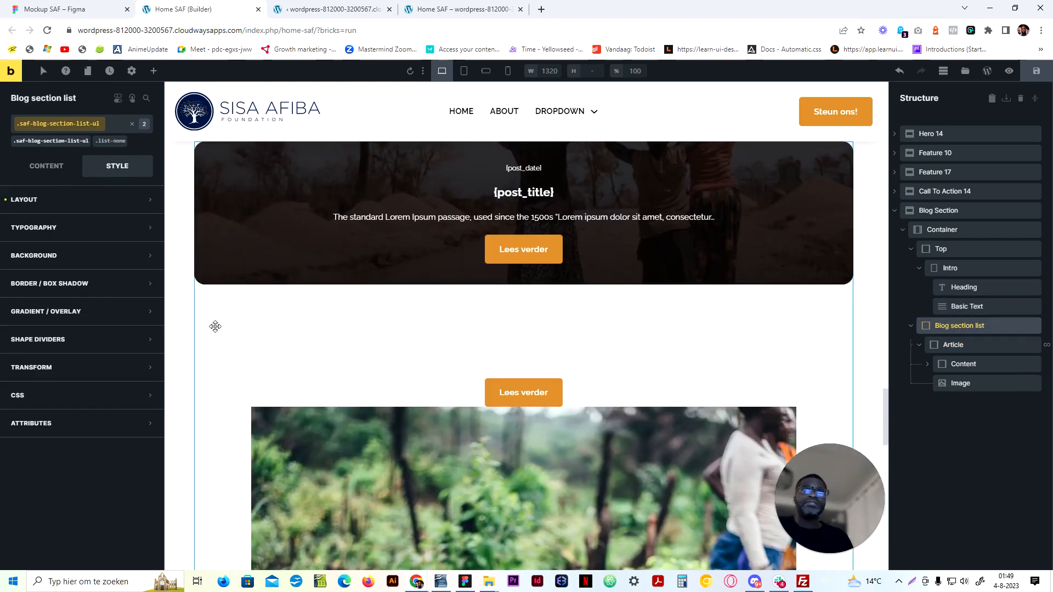
click(38, 171)
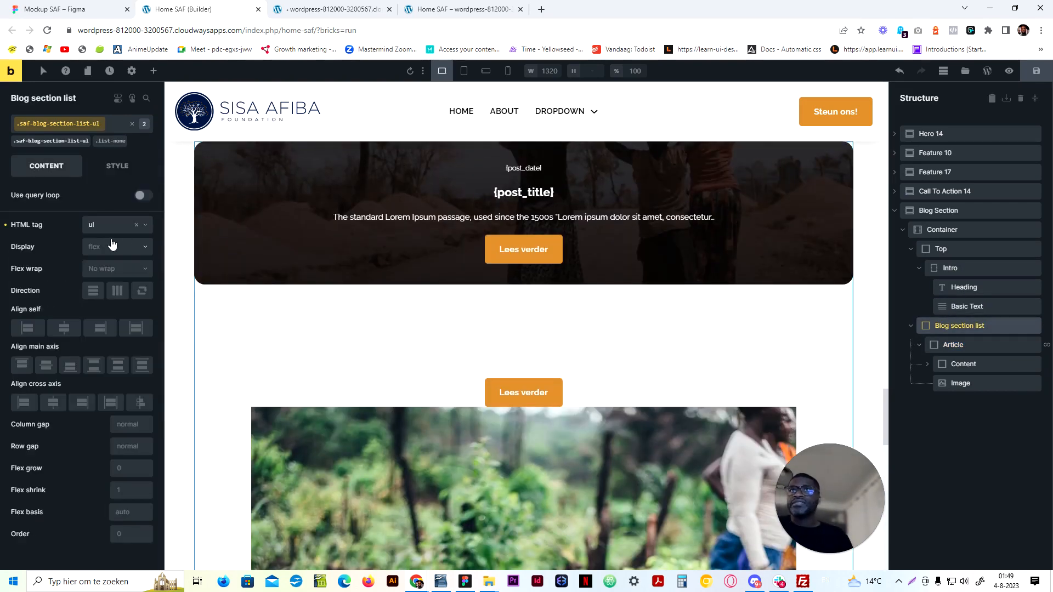
click(112, 246)
click(95, 282)
click(94, 305)
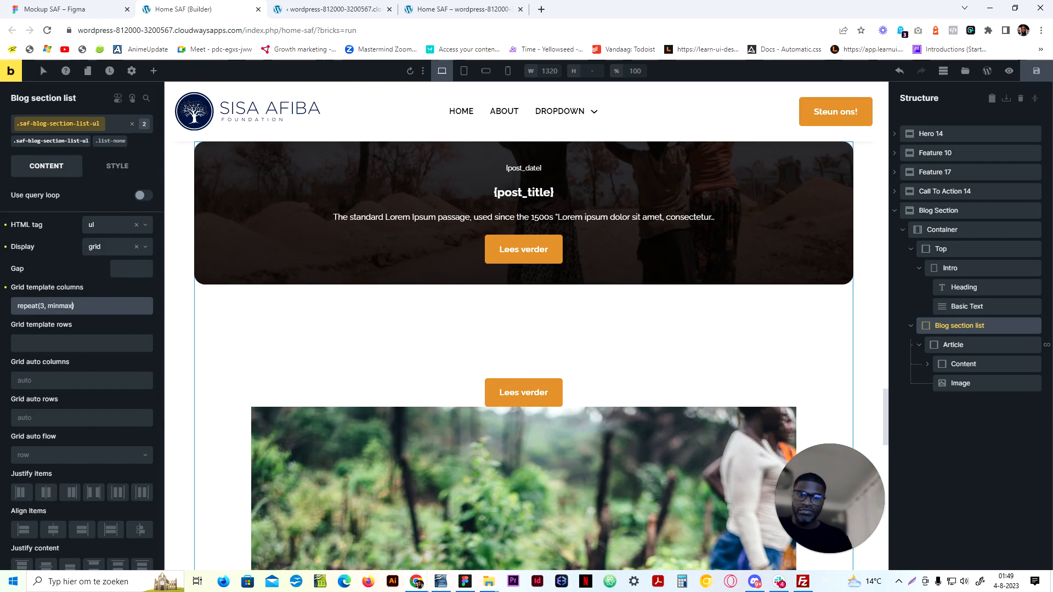
text(repeat(3, minmax(0, 1)
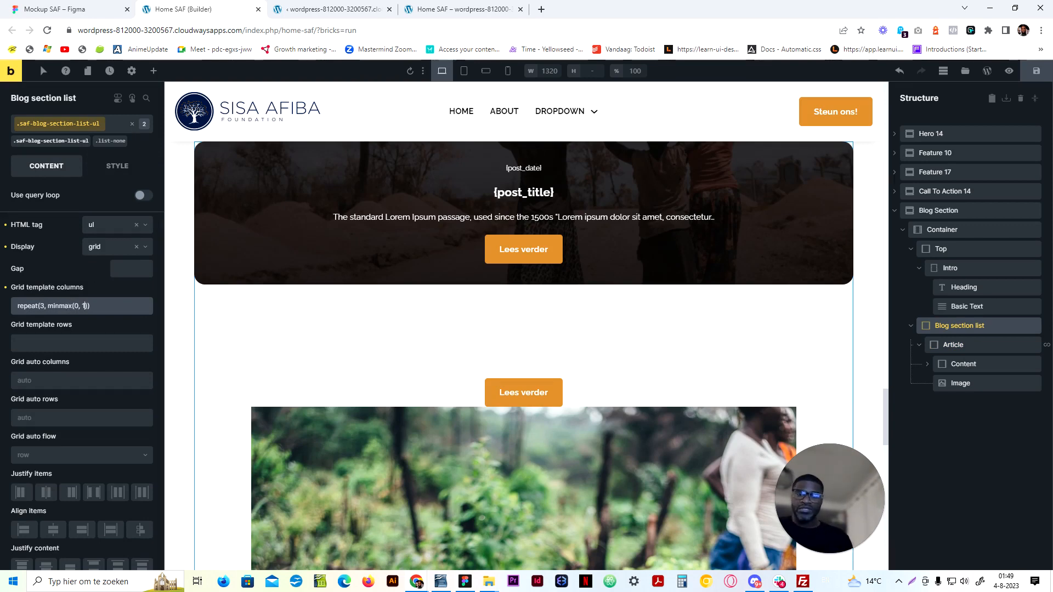
text(fr)
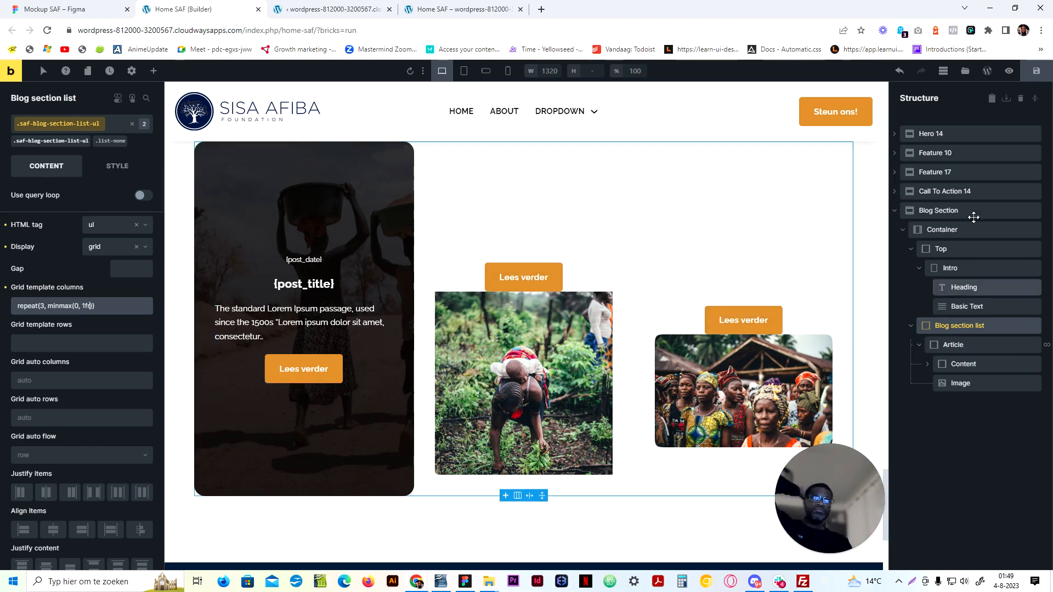
Save the page, reload the builder and check the article cards in the blog section
click(1032, 75)
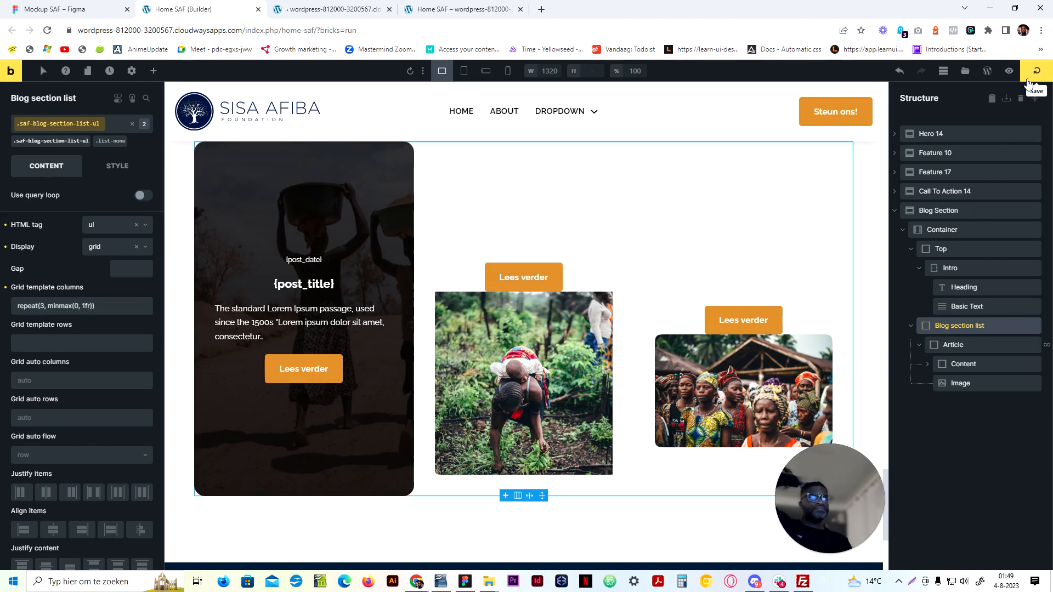
click(48, 31)
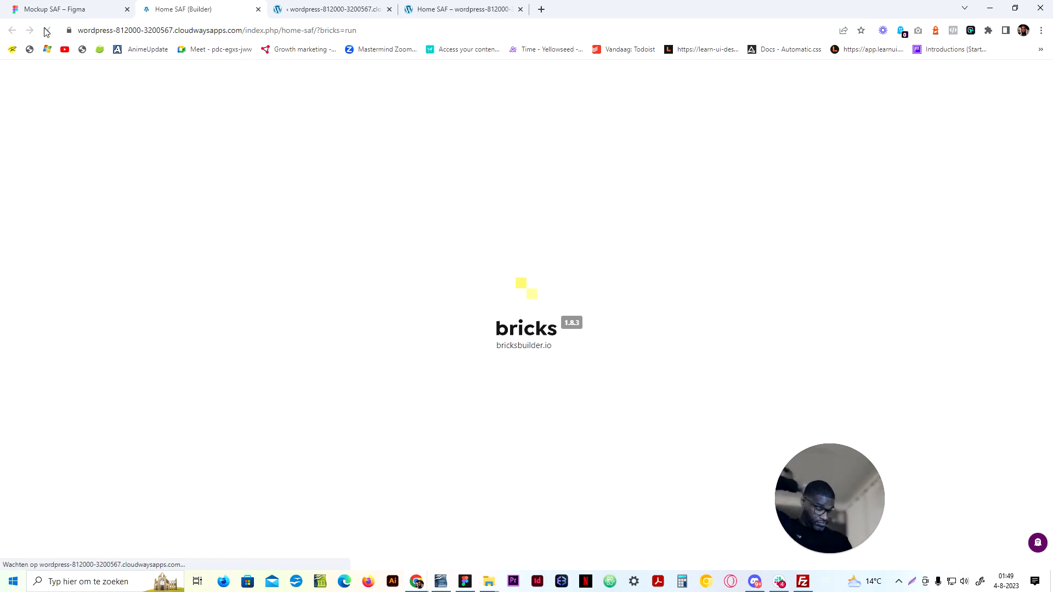
scroll(455, 294, down, 6)
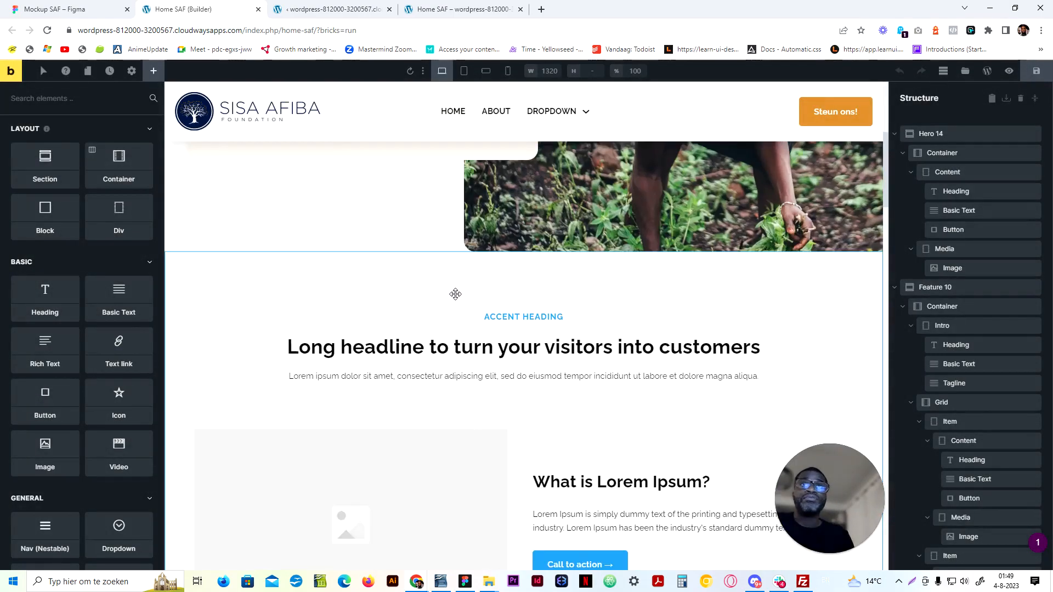
scroll(455, 295, down, 15)
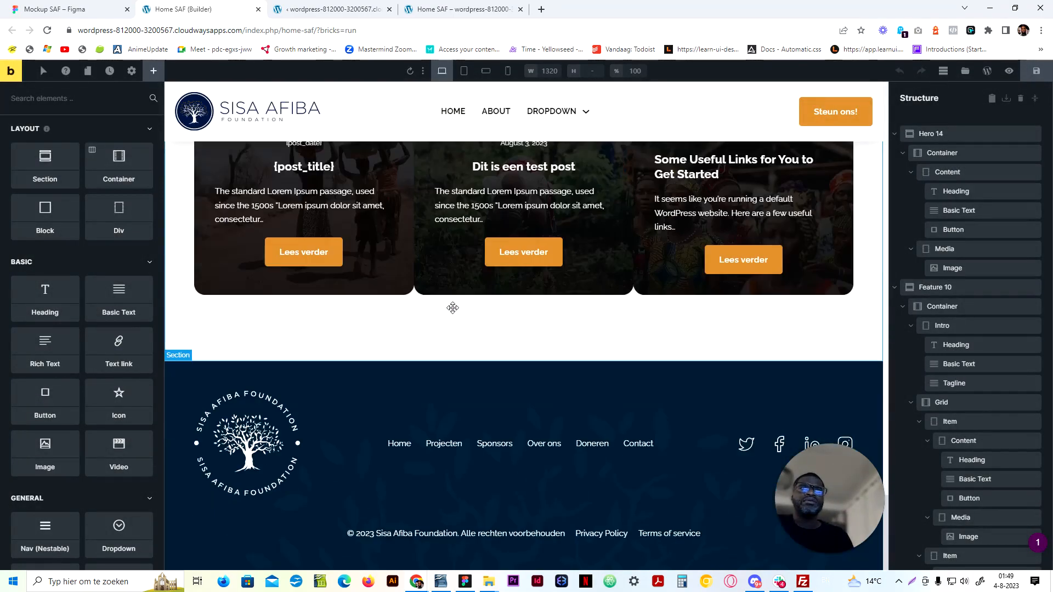
scroll(439, 246, up, 3)
scroll(522, 329, down, 2)
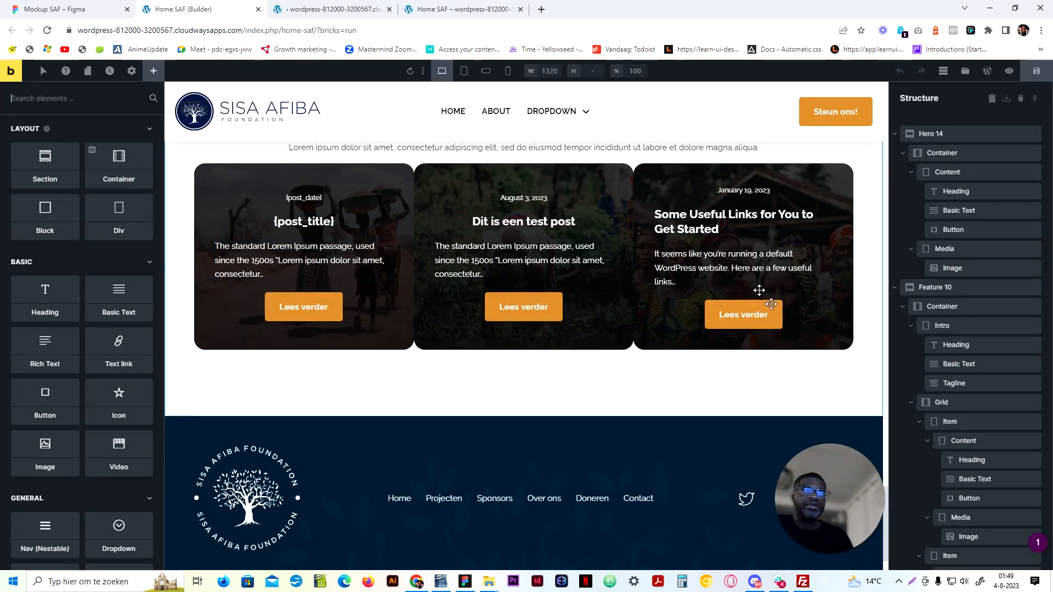
Centre the text of the Article's Content block on its .saf-blog-section-list-item__content class
scroll(982, 475, down, 10)
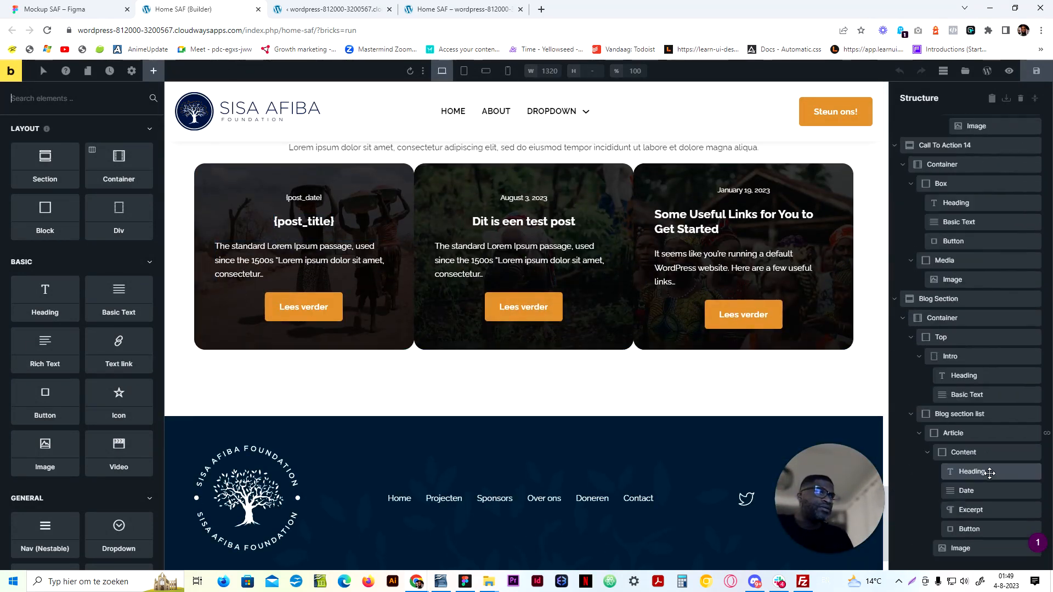
click(966, 452)
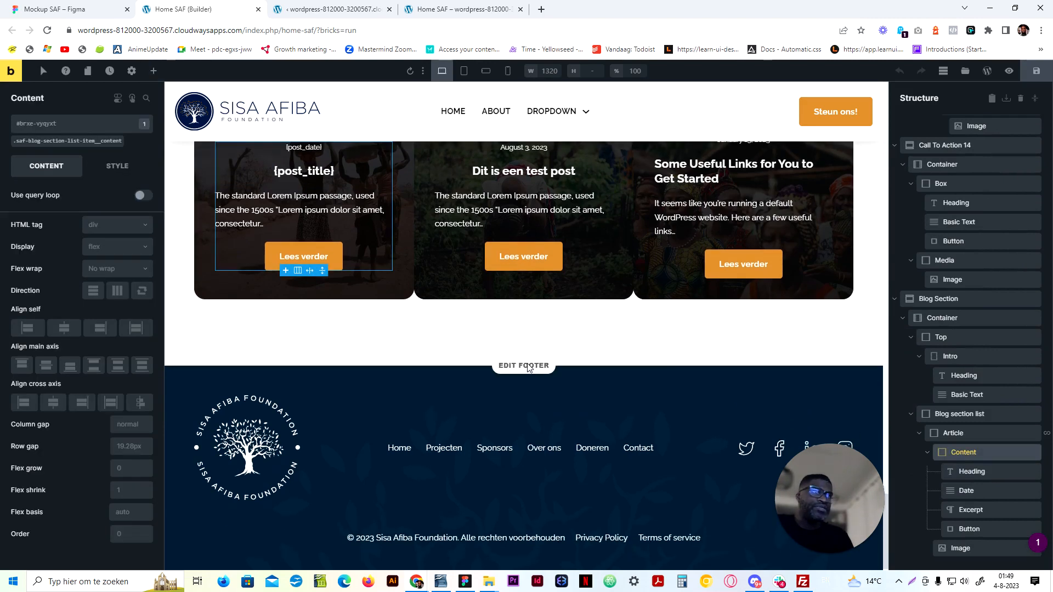
click(66, 140)
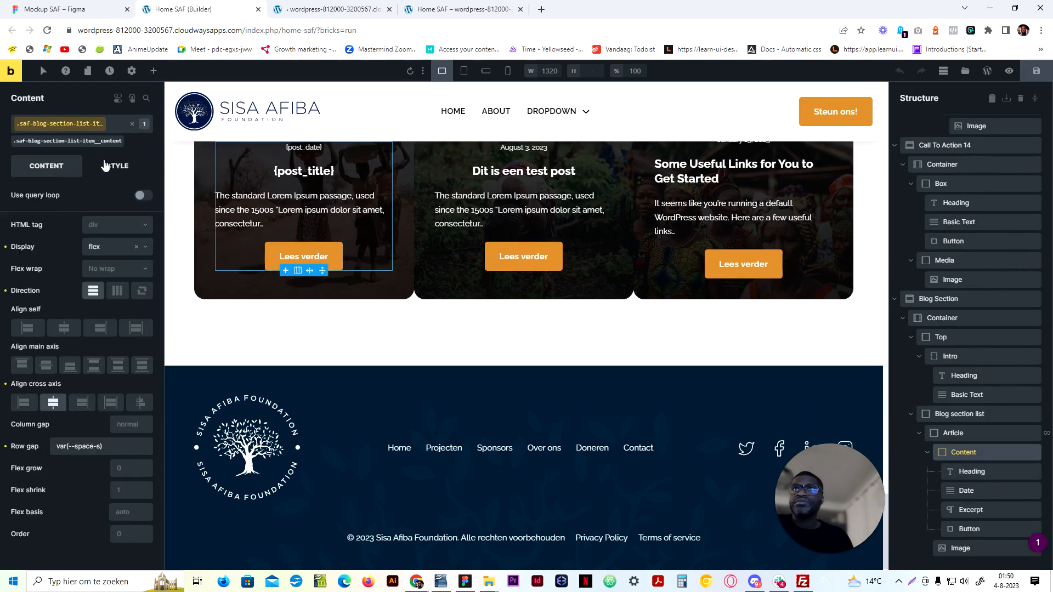
click(117, 165)
click(99, 227)
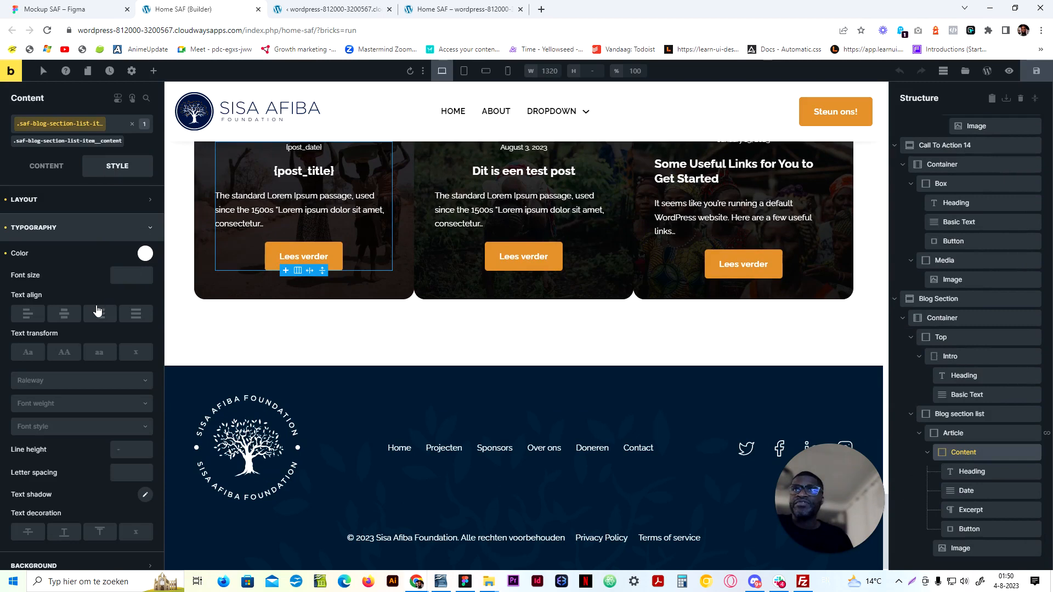
click(64, 313)
scroll(455, 331, up, 3)
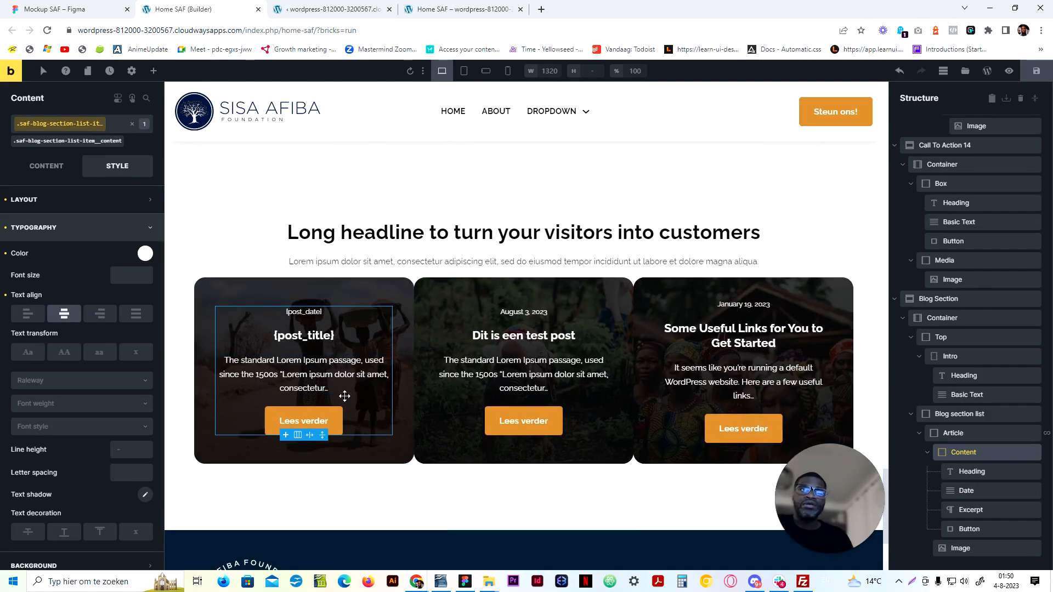
Set the Blog section list's grid gap to var(--space-s), comparing the card spacing with the Figma mockup, and save the page
key(ctrl+1)
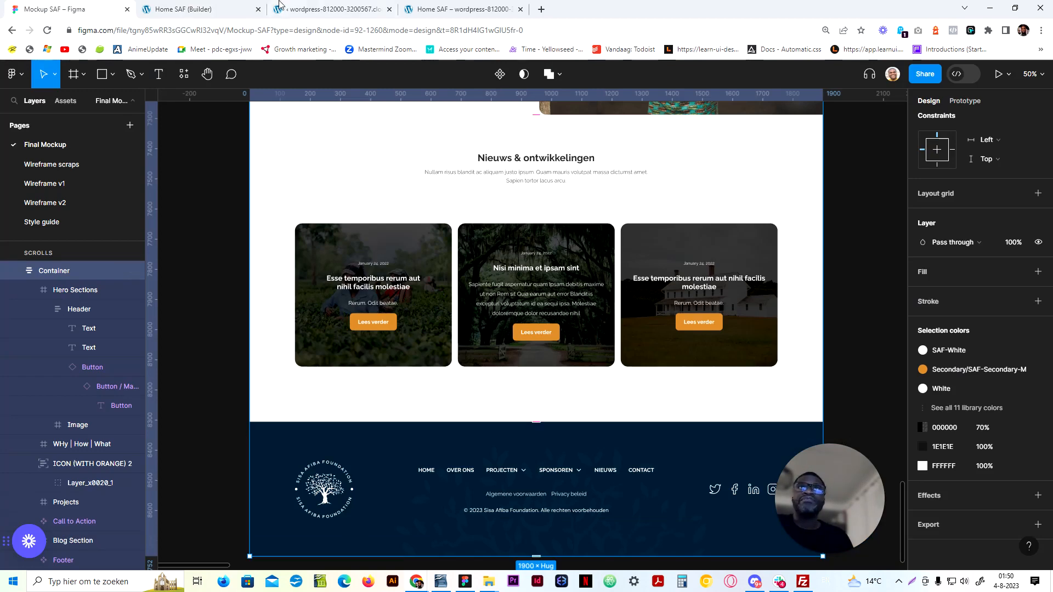
click(280, 9)
key(ctrl+2)
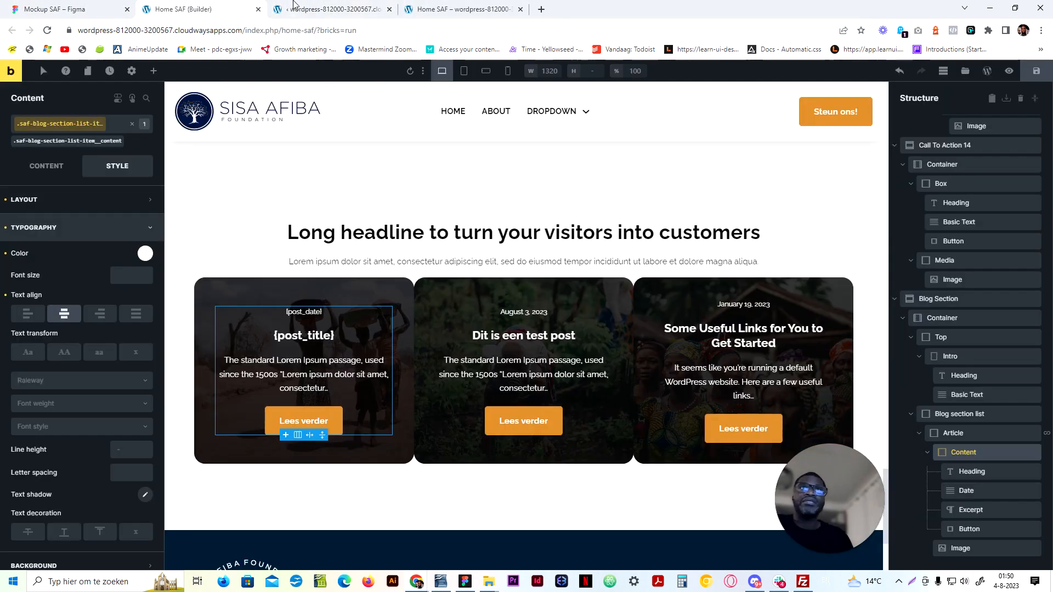
click(963, 417)
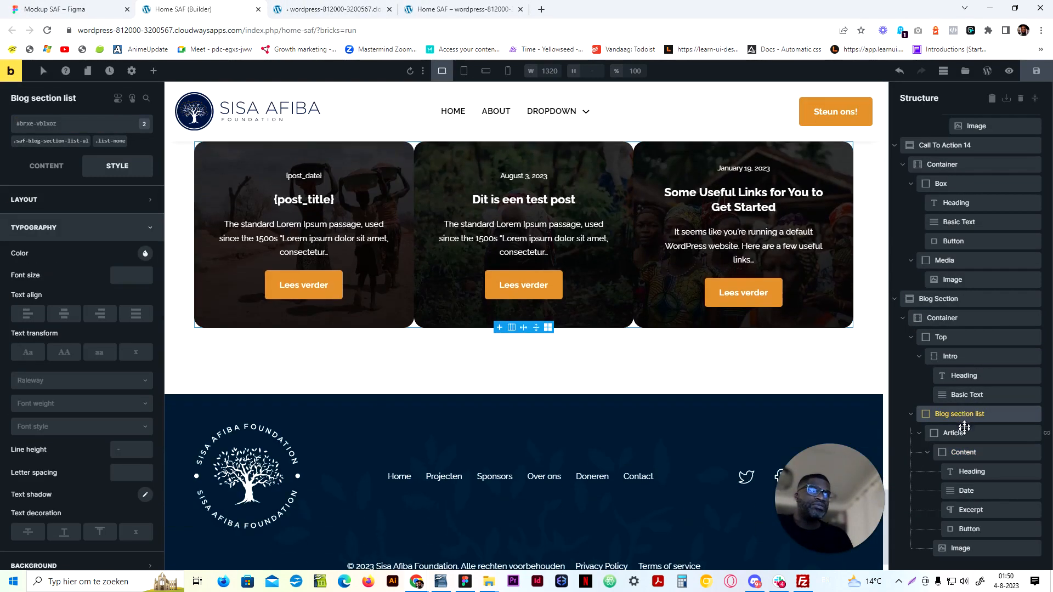
click(55, 141)
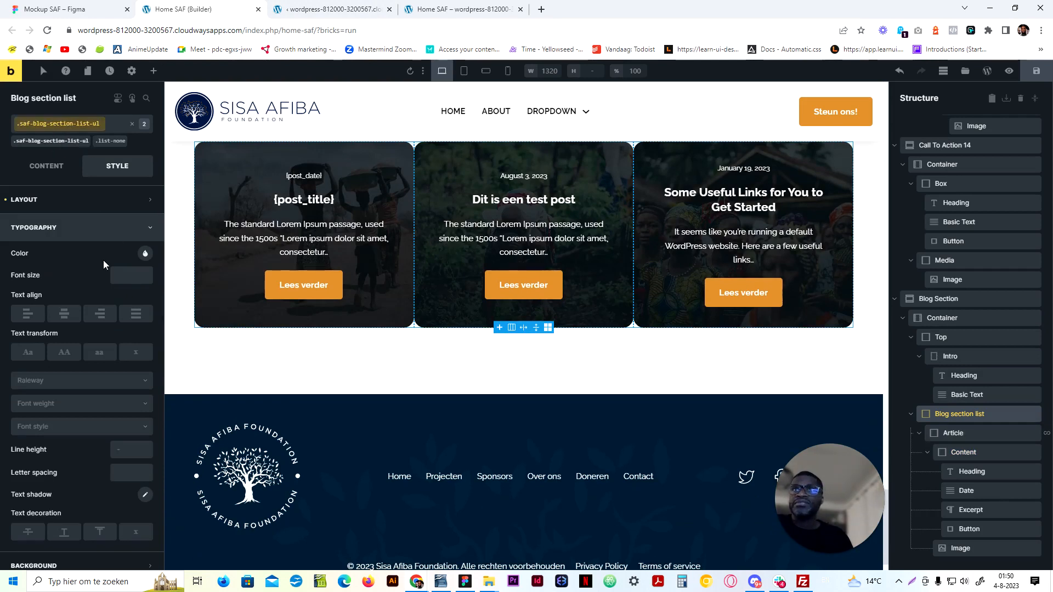
click(46, 165)
click(131, 269)
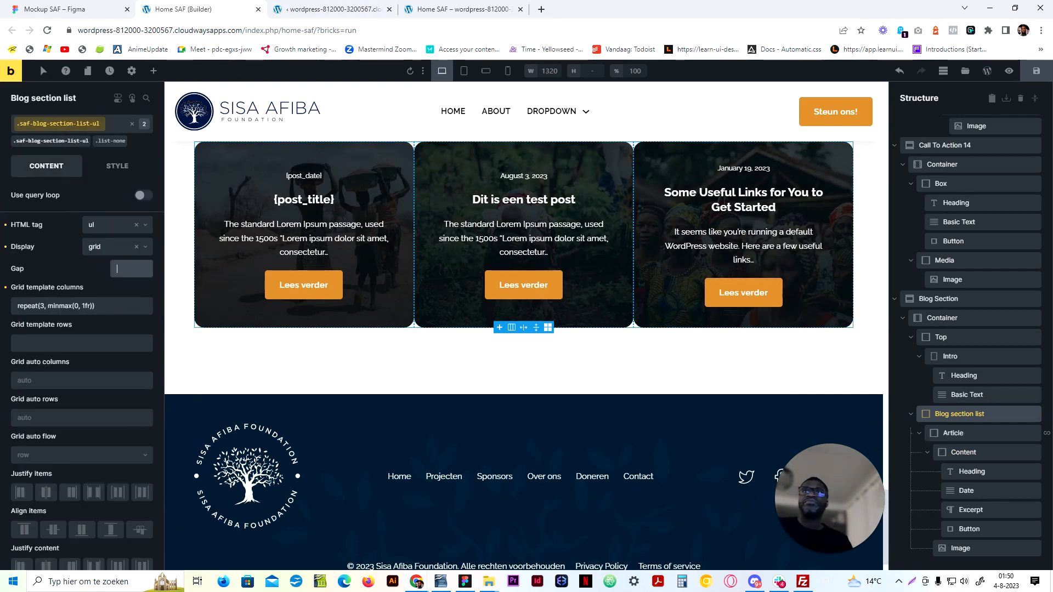
text(var(--space-m)
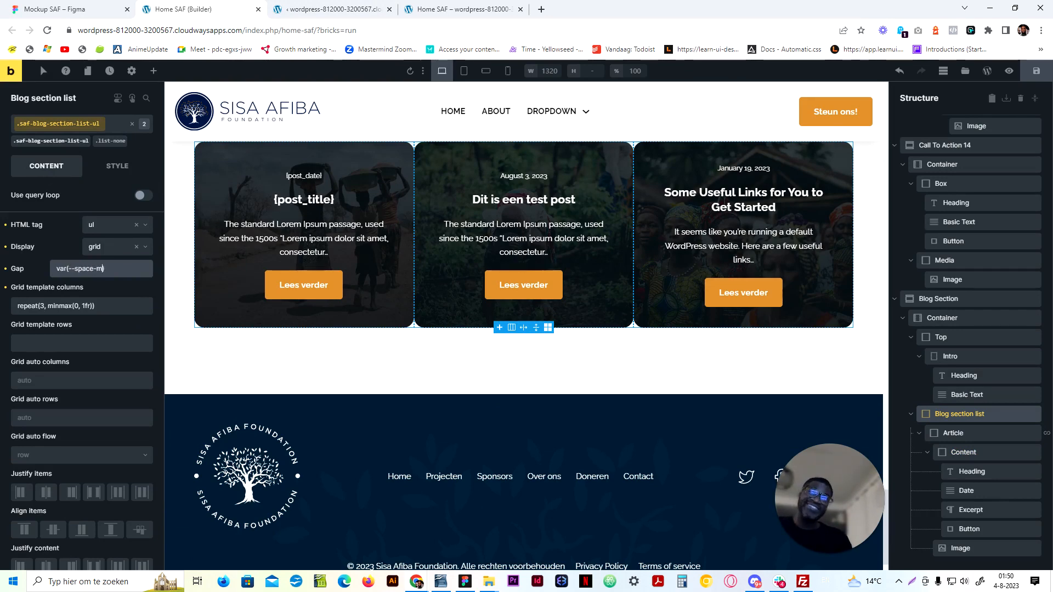
click(55, 9)
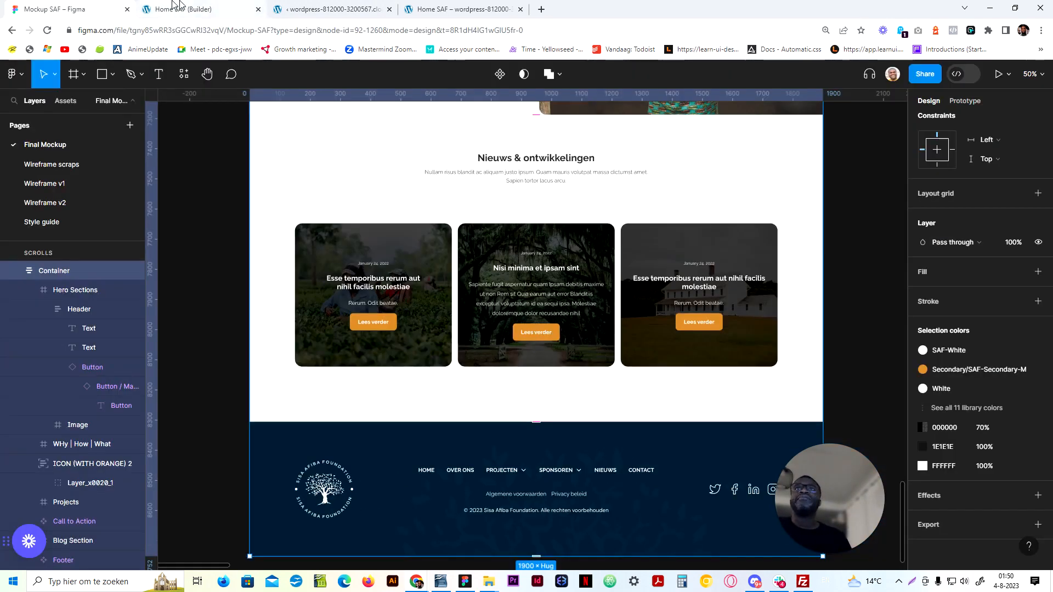
click(181, 8)
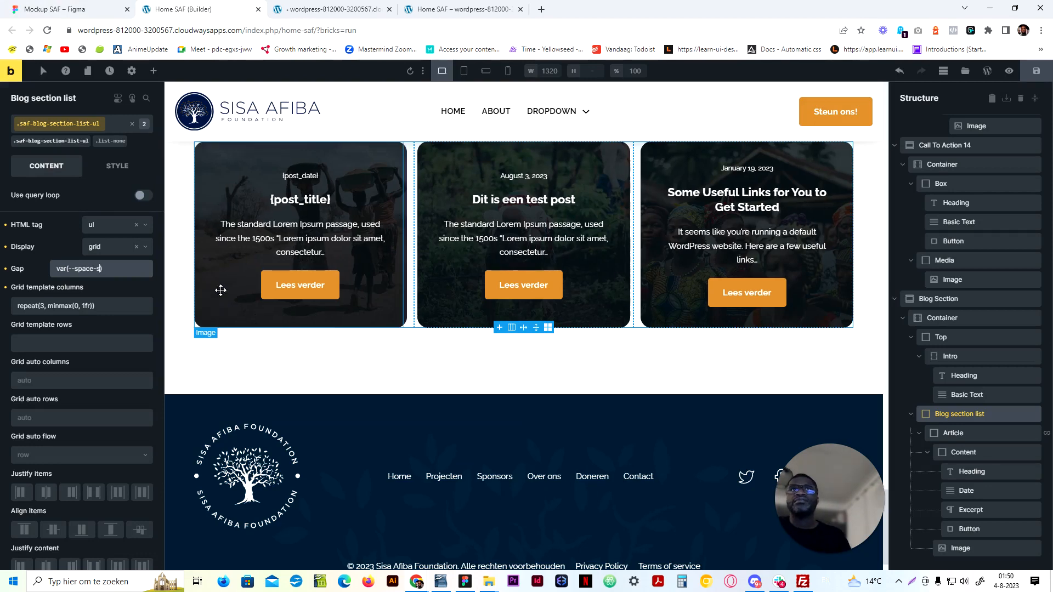
key(ctrl+s)
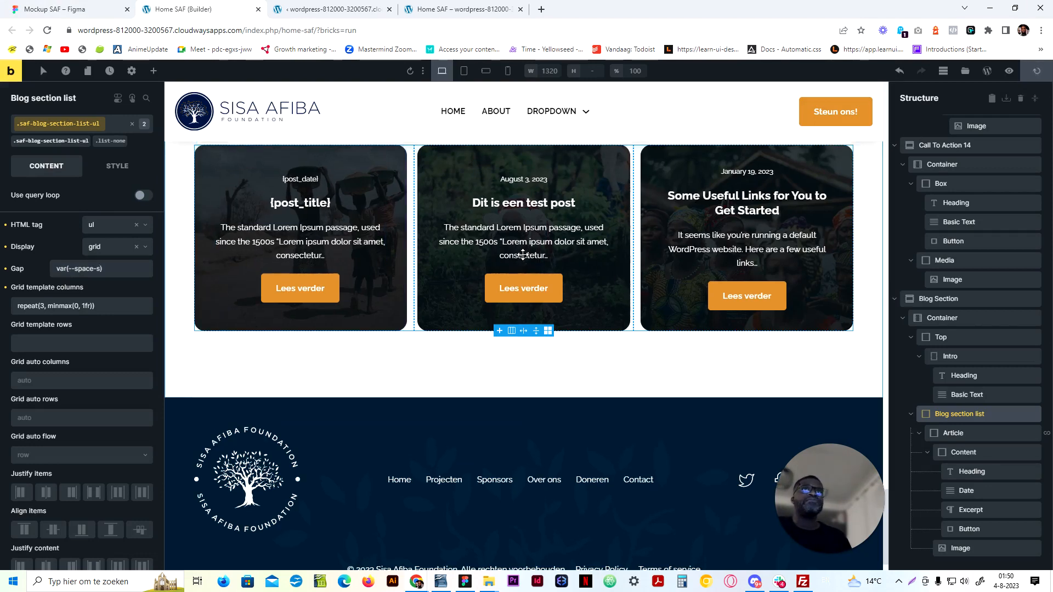
Link the article card's {post_title} Heading to the Post link dynamic data, {post_url}, and save the page
scroll(504, 468, up, 3)
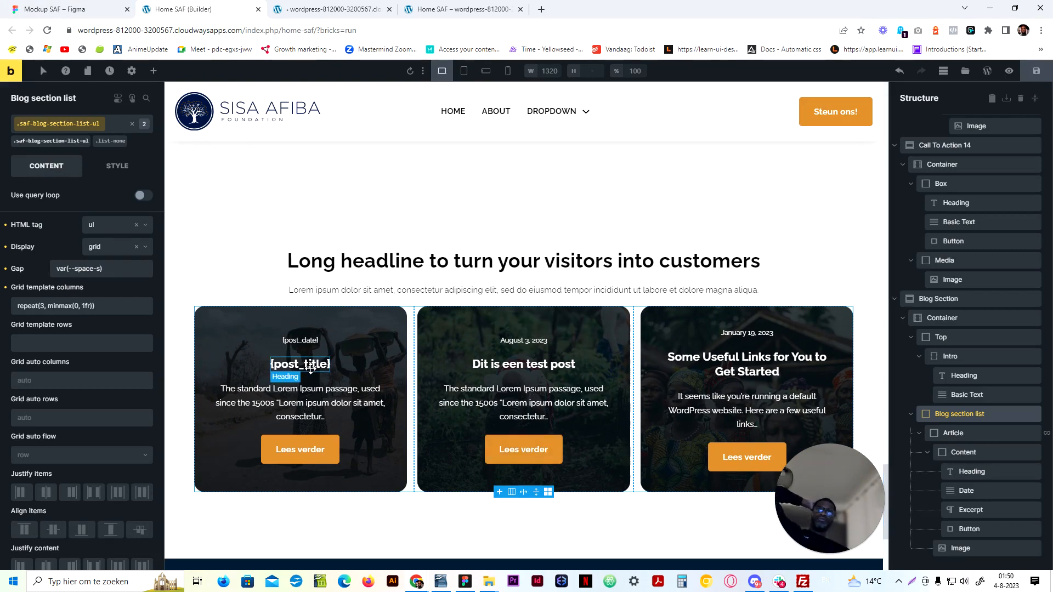
click(310, 366)
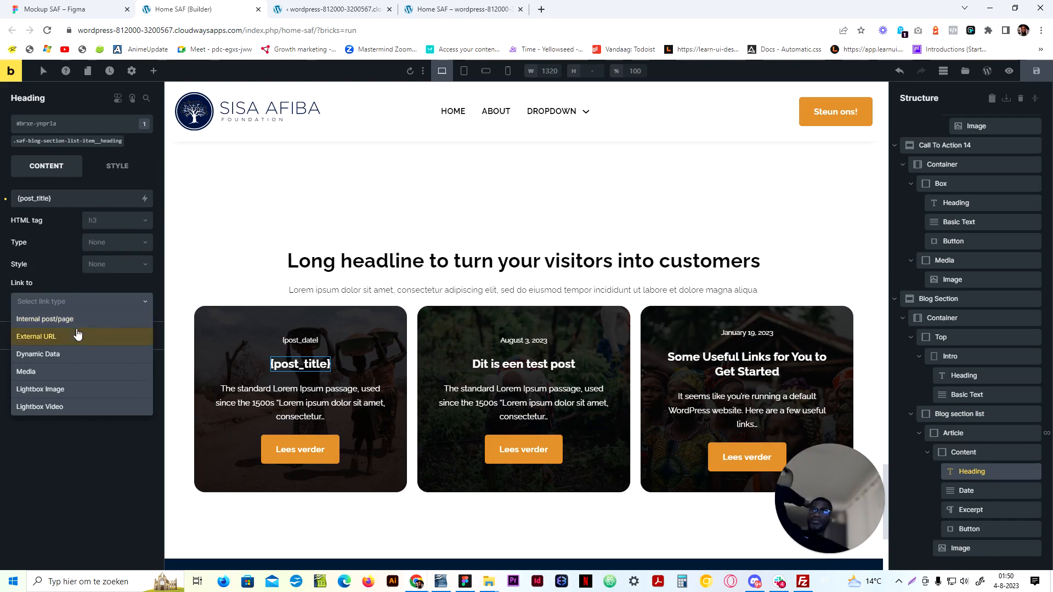
click(76, 354)
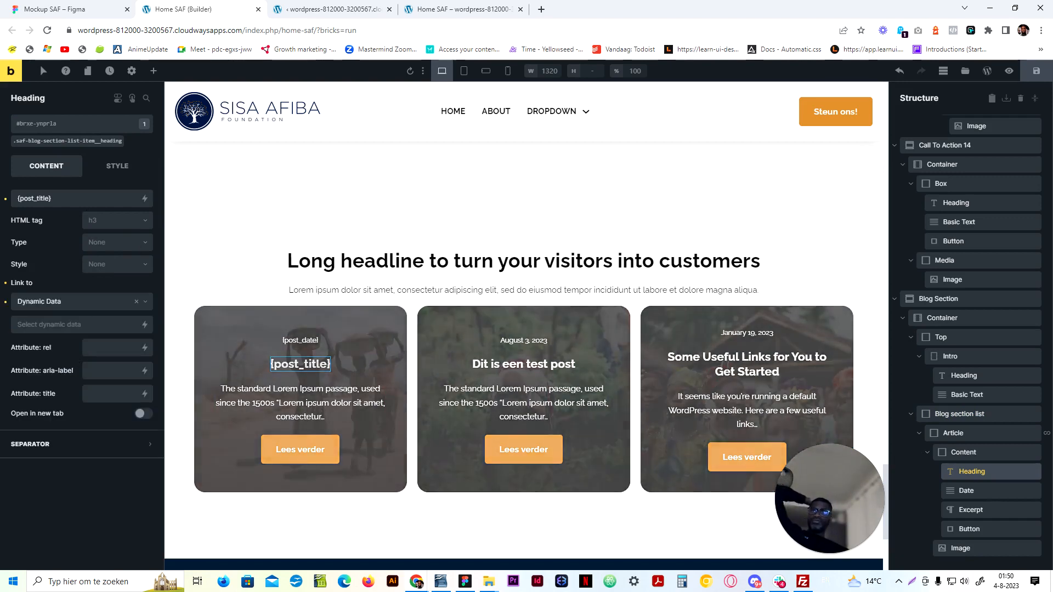
click(145, 324)
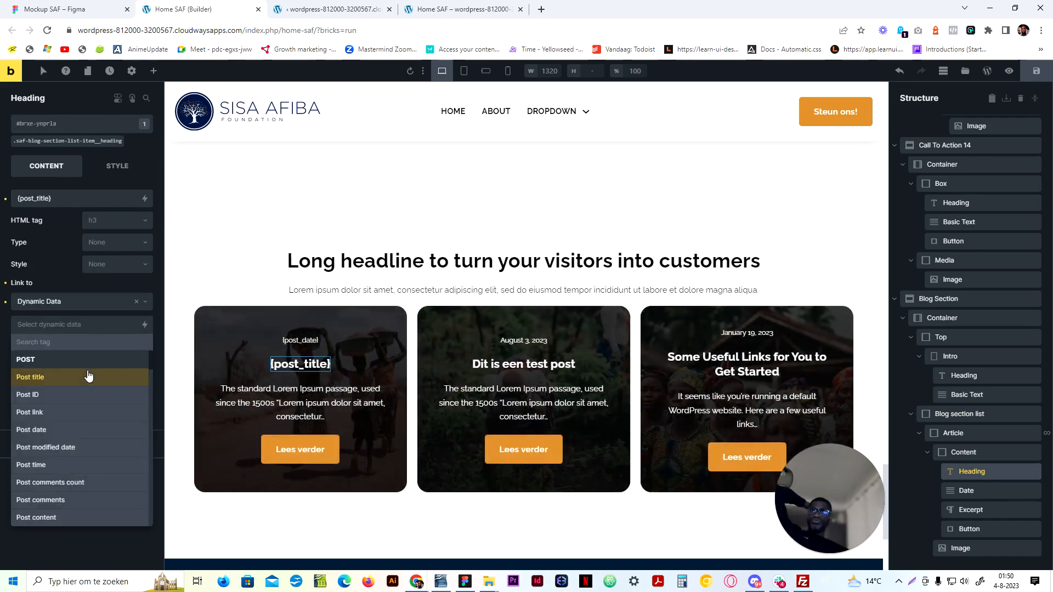
click(76, 412)
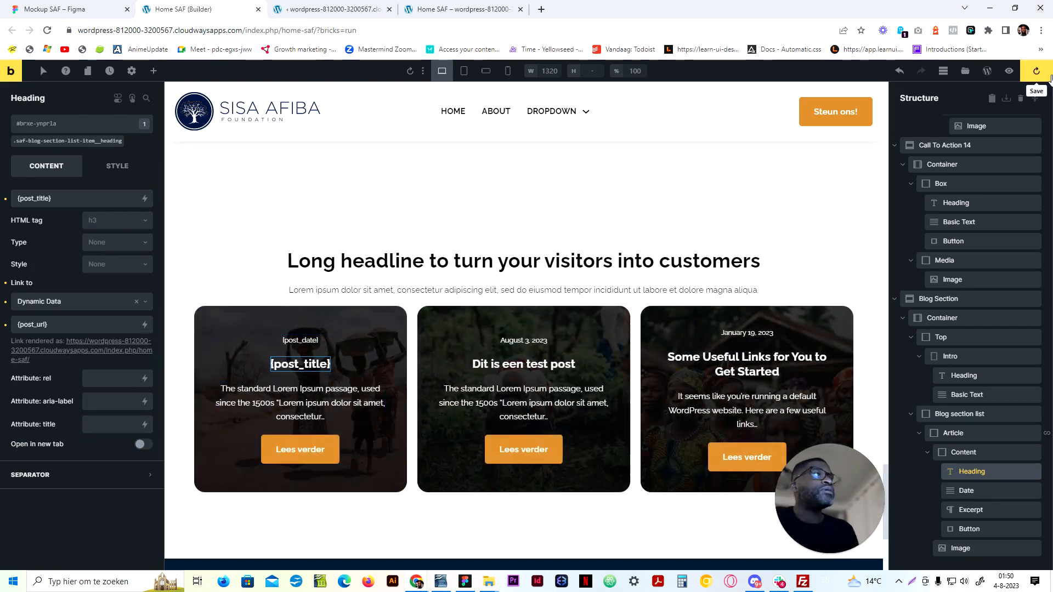
scroll(577, 308, down, 1)
scroll(577, 308, down, 2)
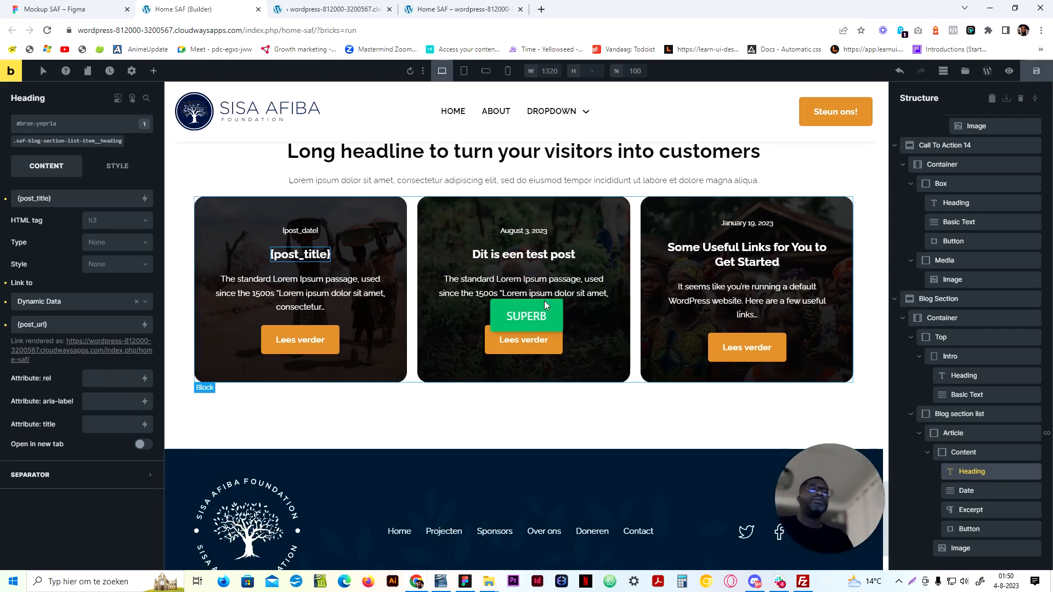
Set the Article's query loop in the Blog section list to query type Posts with post type Posts
click(937, 452)
click(951, 508)
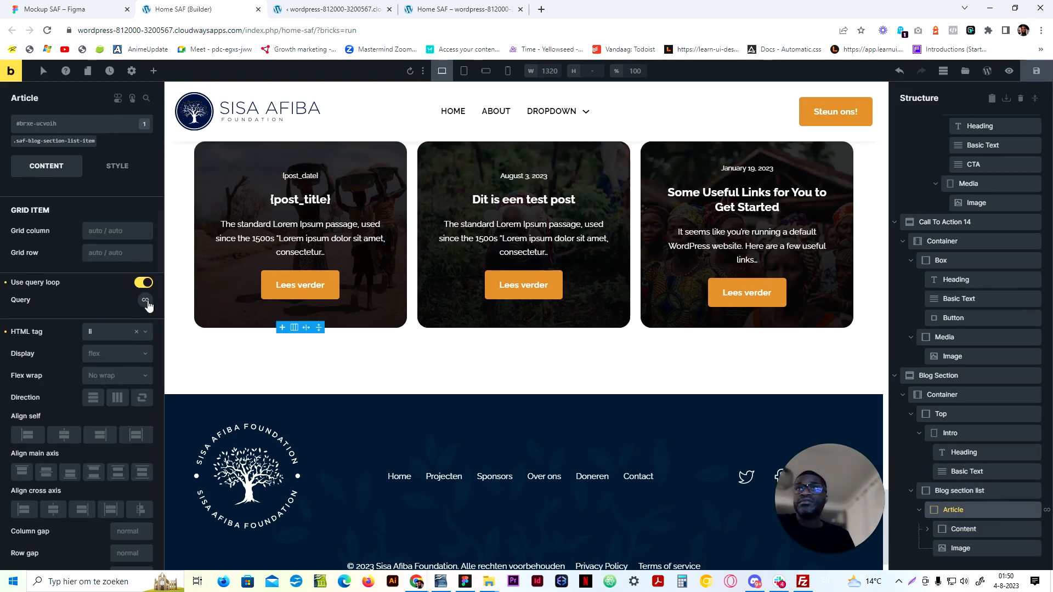
click(145, 300)
click(115, 338)
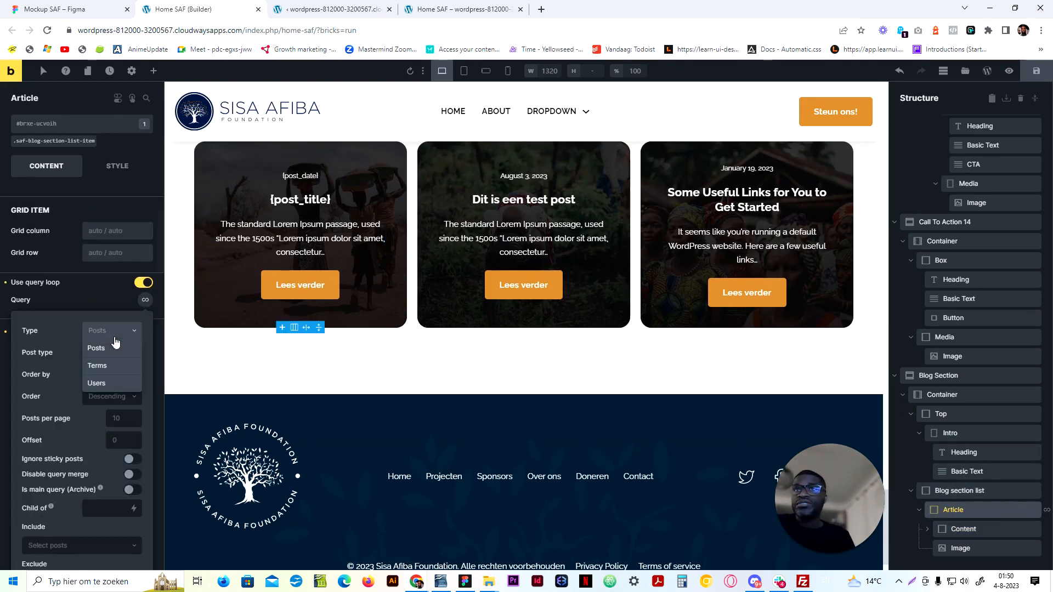
click(96, 349)
click(112, 353)
click(95, 366)
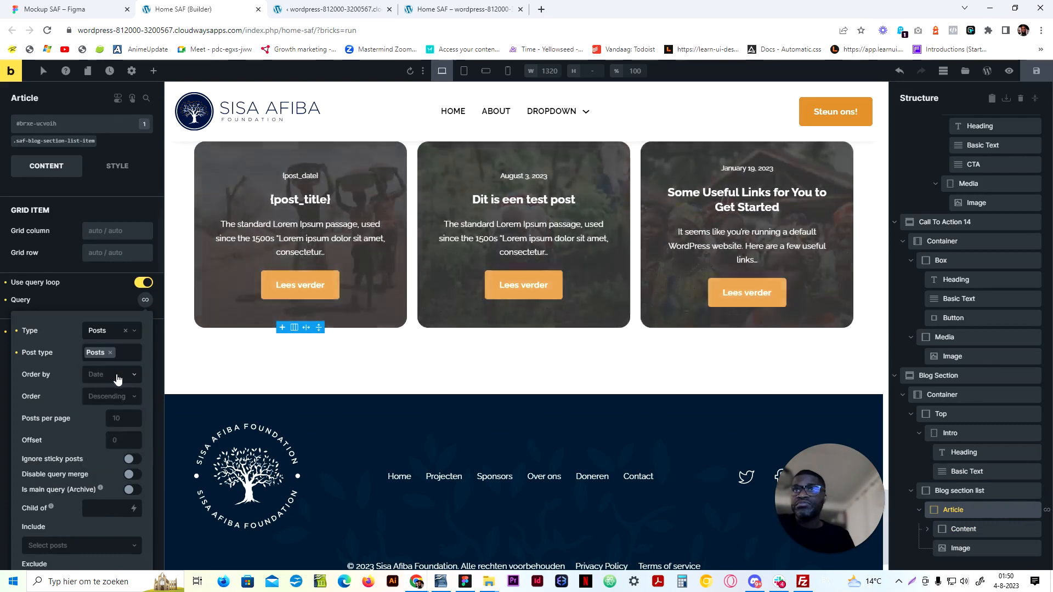
Limit the Article's query to 3 posts per page, save the page and check the blog section cards
click(117, 417)
text(3)
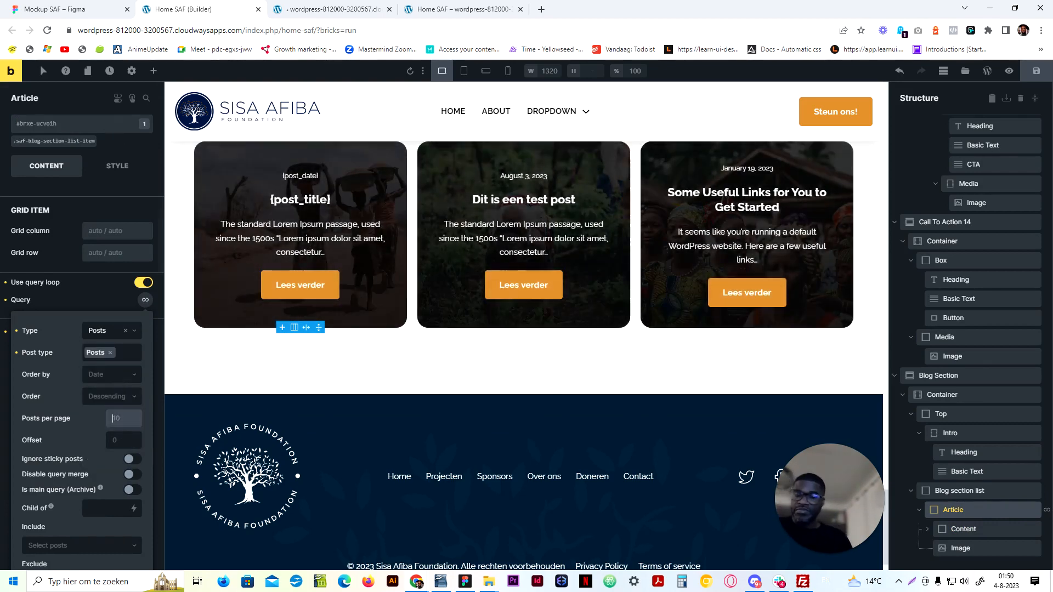
scroll(115, 408, down, 3)
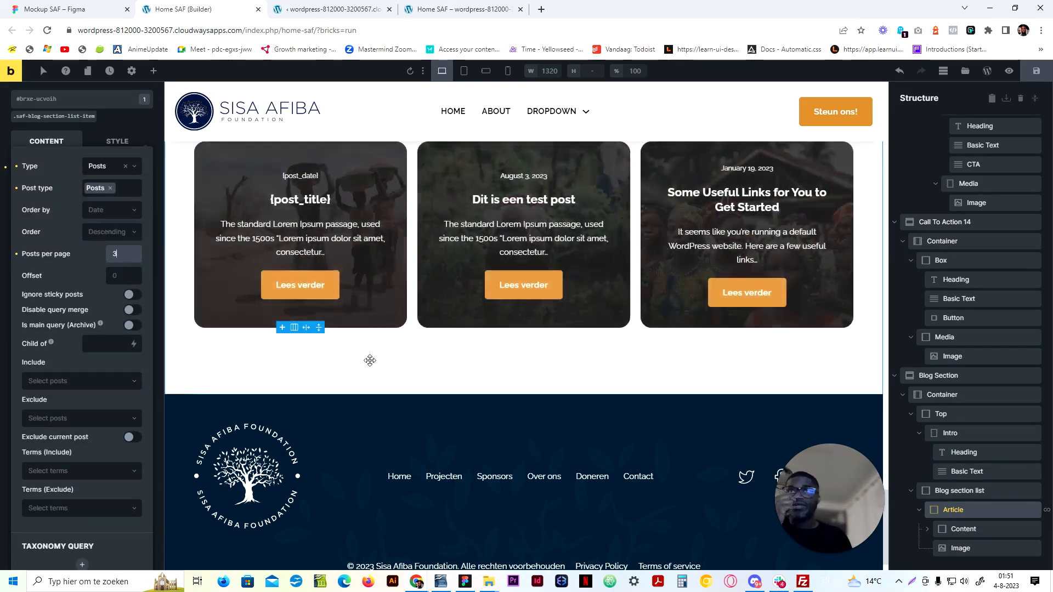
click(1037, 77)
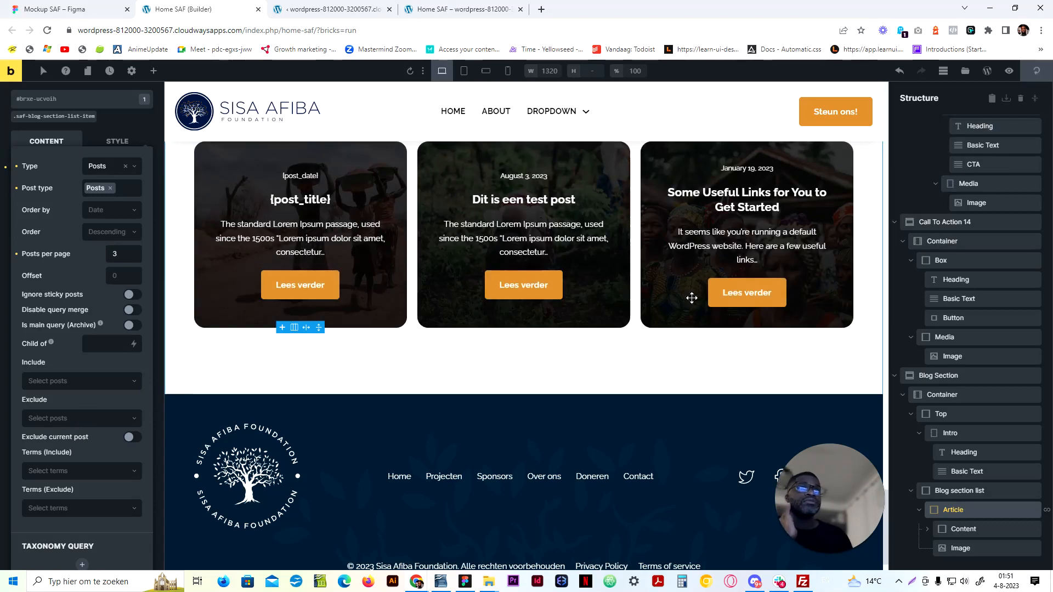
scroll(519, 360, up, 3)
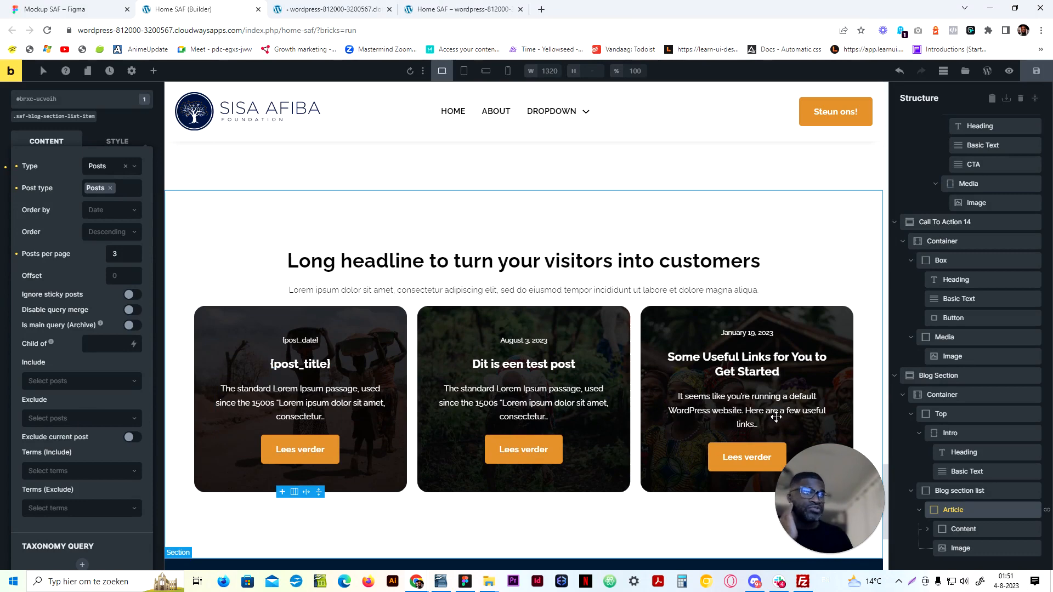
scroll(775, 413, down, 3)
scroll(484, 422, up, 2)
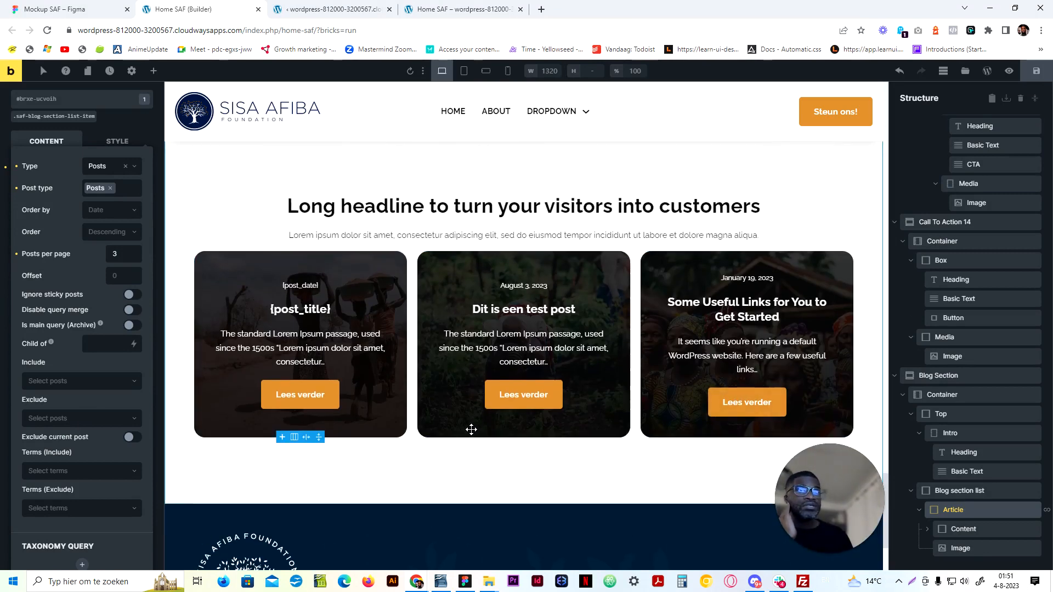
Copy the Blog section list's gap value, var(--space-s), and apply it as row gap on the blog Container's .saf-blog-section-container class
click(960, 491)
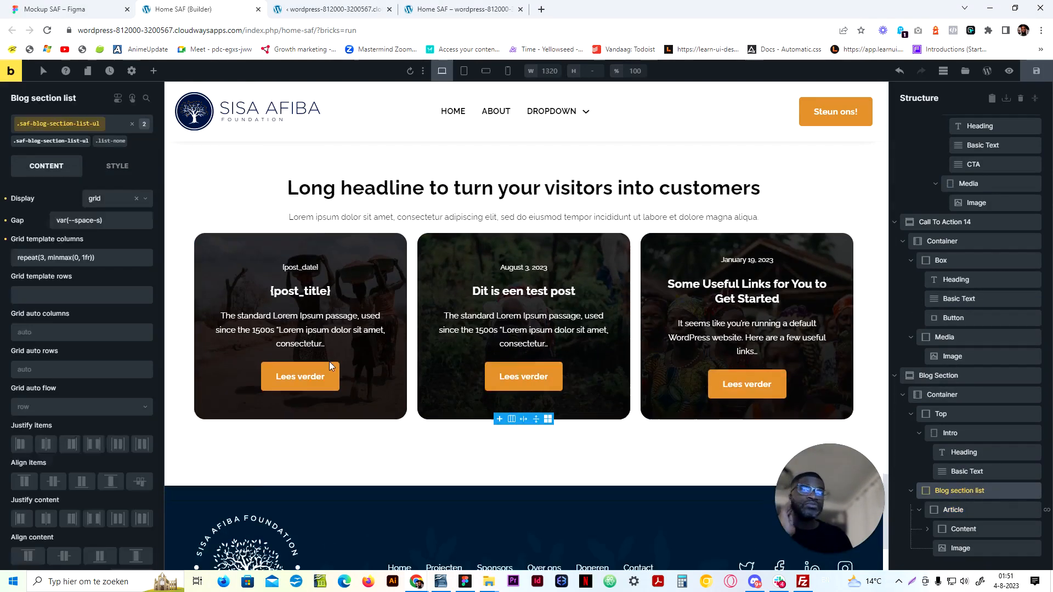
triple_click(80, 269)
key(ctrl+c)
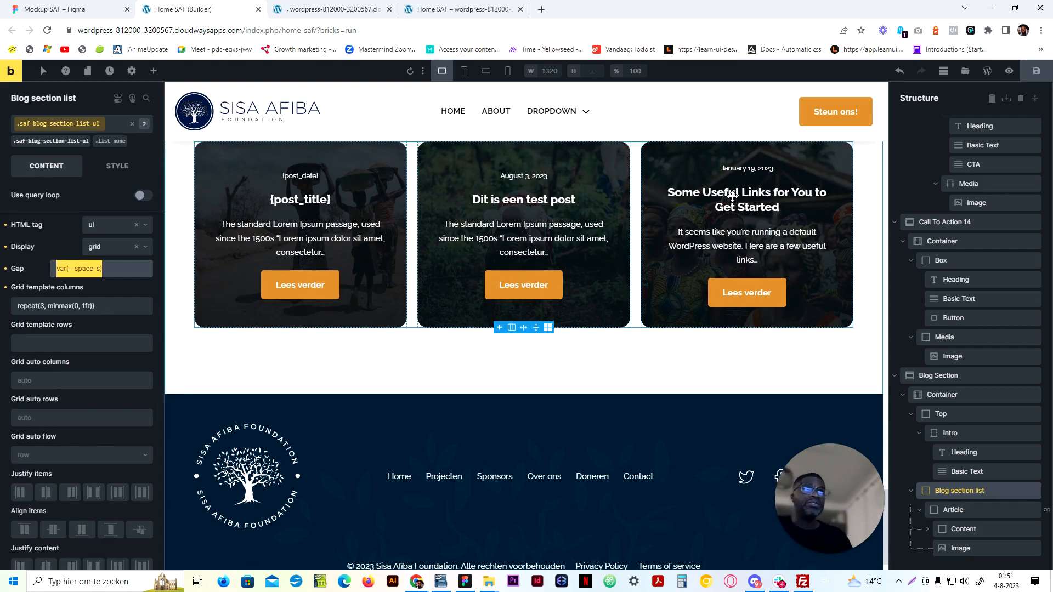
scroll(882, 424, up, 2)
click(939, 413)
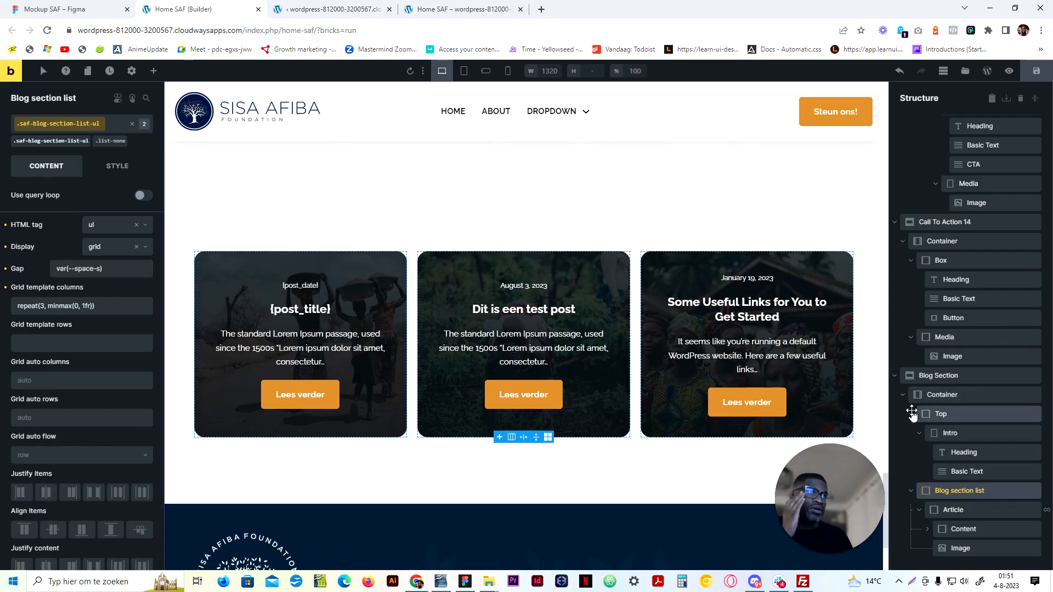
click(939, 452)
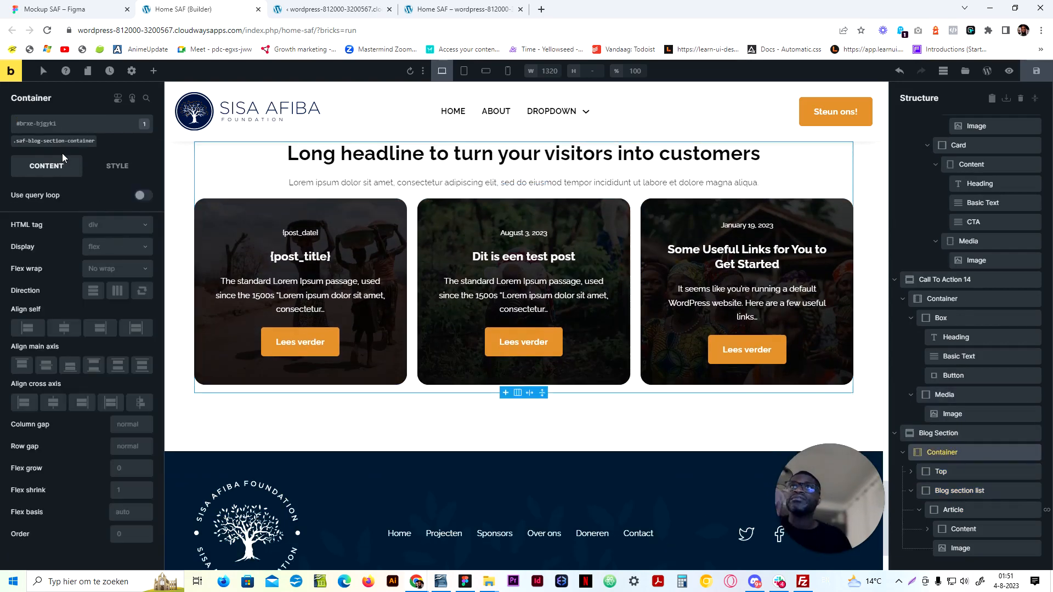
click(129, 445)
key(ctrl+v)
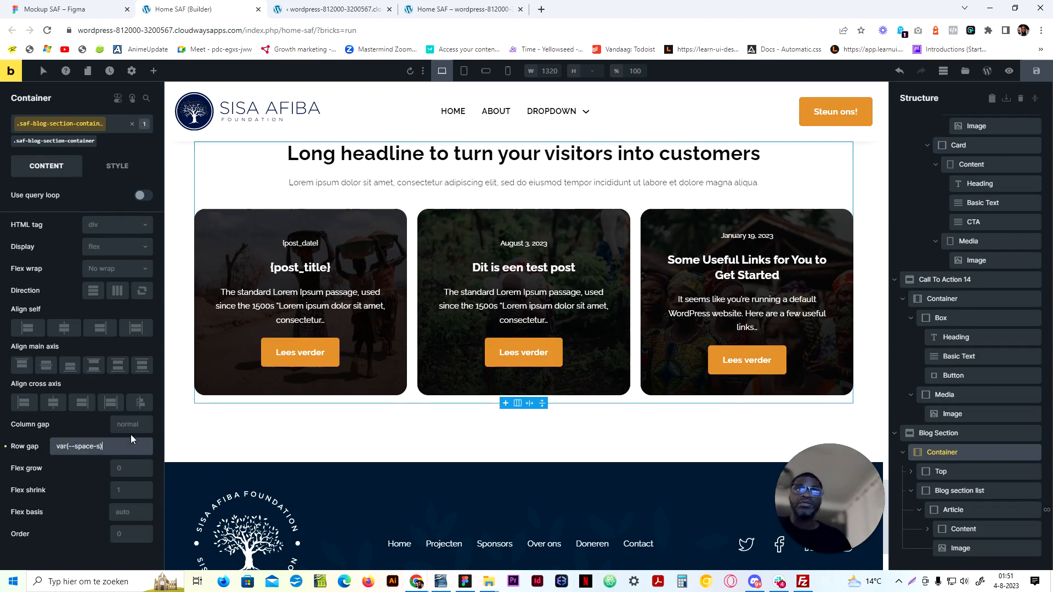
Change the blog Container's row gap to var(--space-xl), compare the spacing with the Figma mockup and save the page
key(BackSpace)
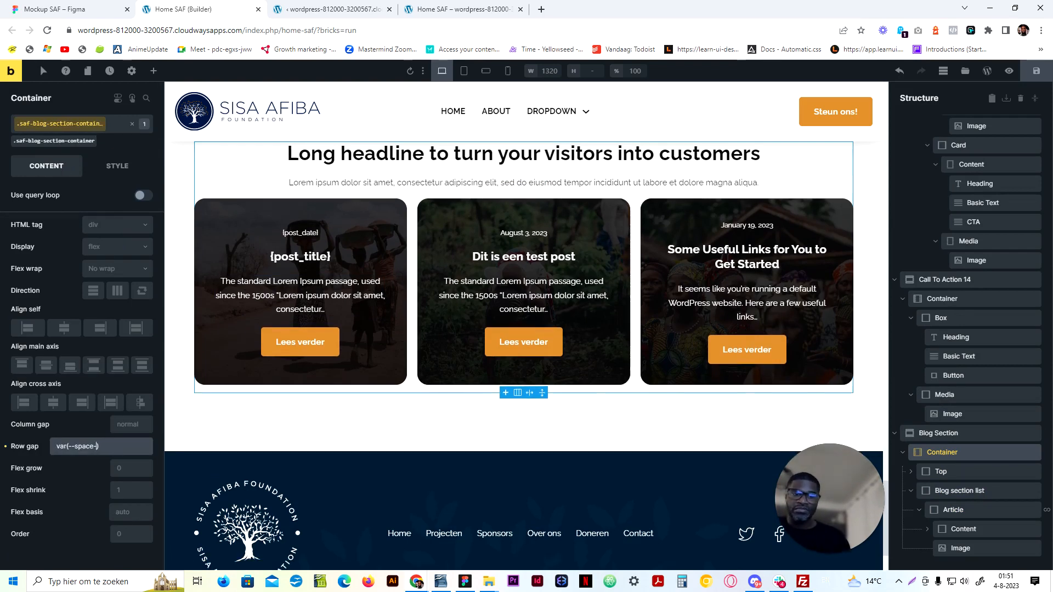
text(xl)
click(65, 5)
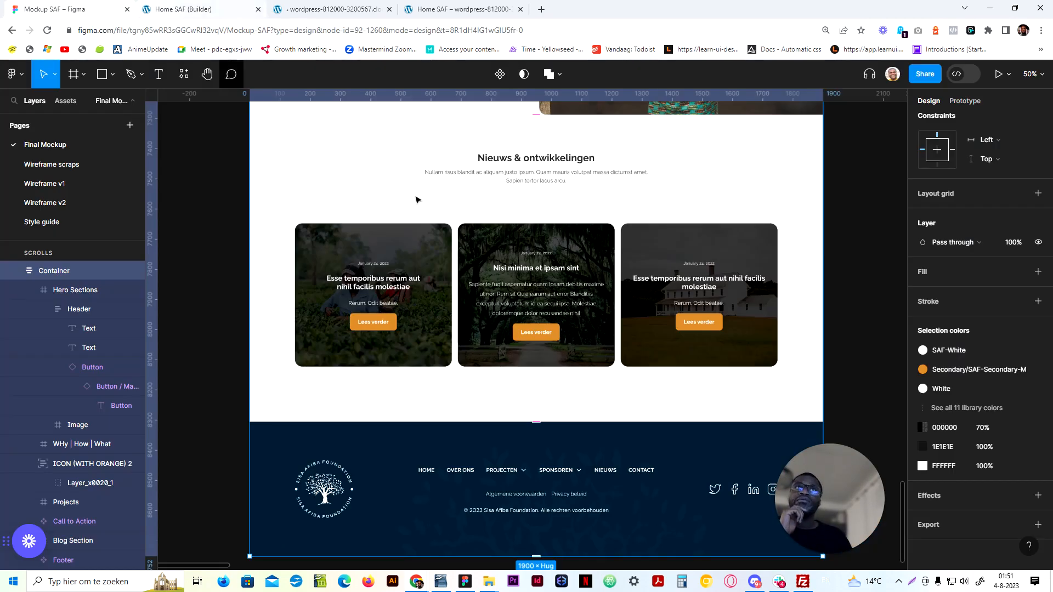
click(332, 9)
click(181, 10)
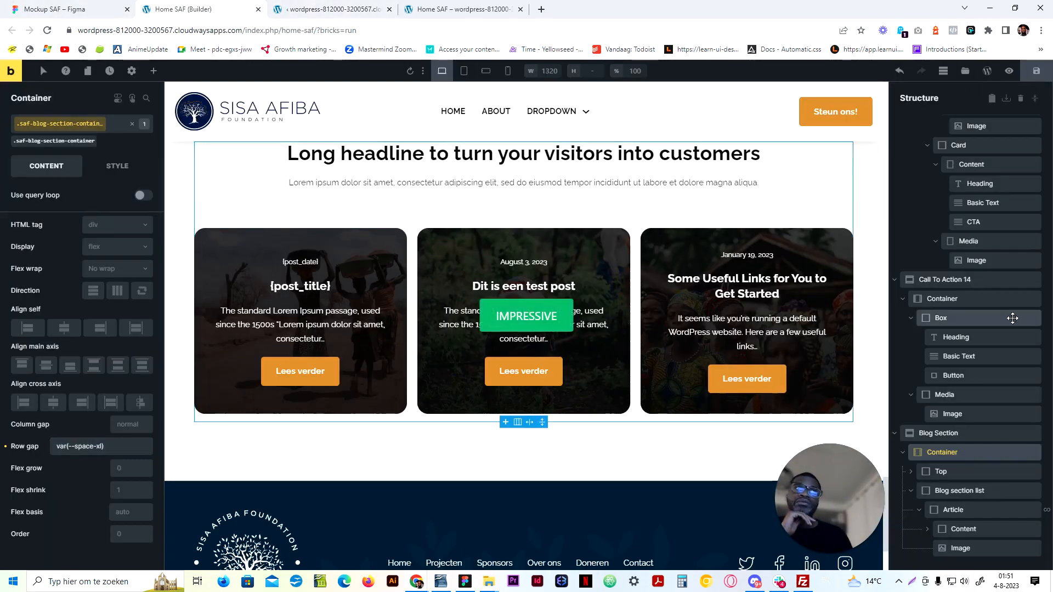
At the mobile landscape breakpoint, set the Blog section list's grid template columns to repeat(1, minmax(0, 1fr)) and check the cards at both mobile sizes
click(958, 491)
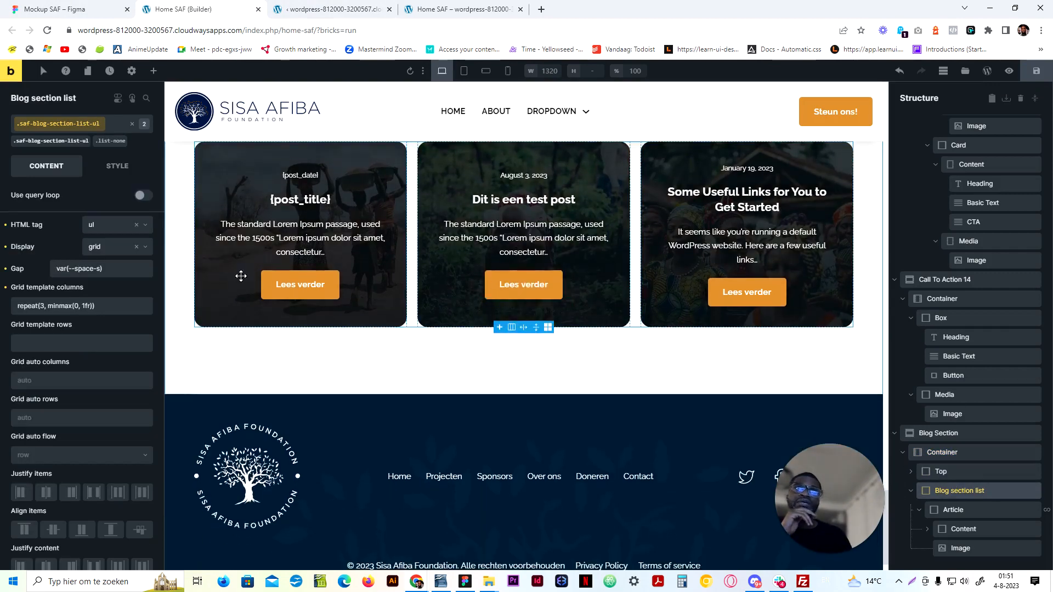
drag(140, 305, 2, 319)
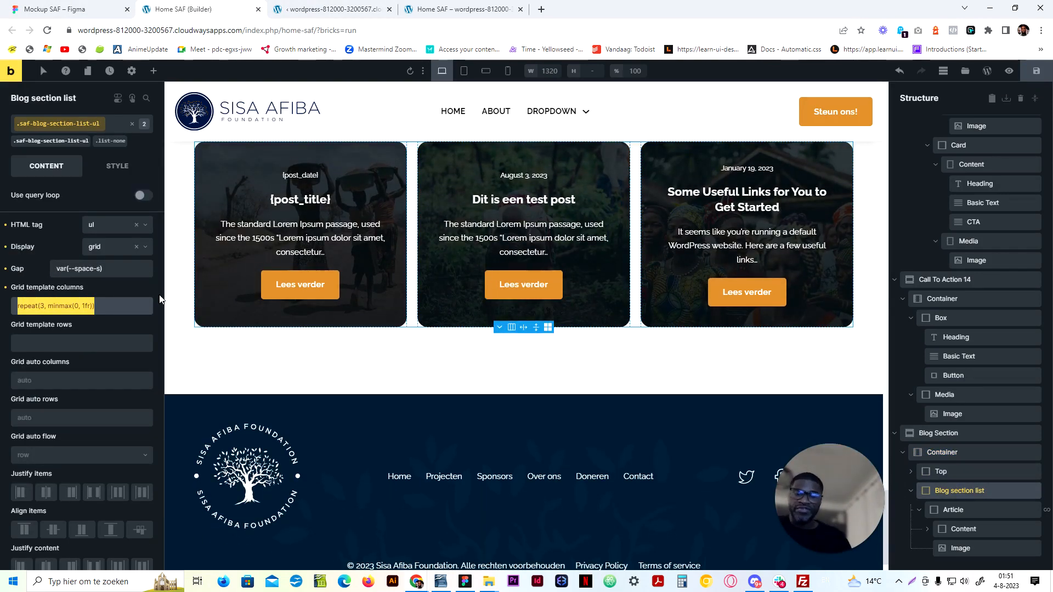
click(486, 71)
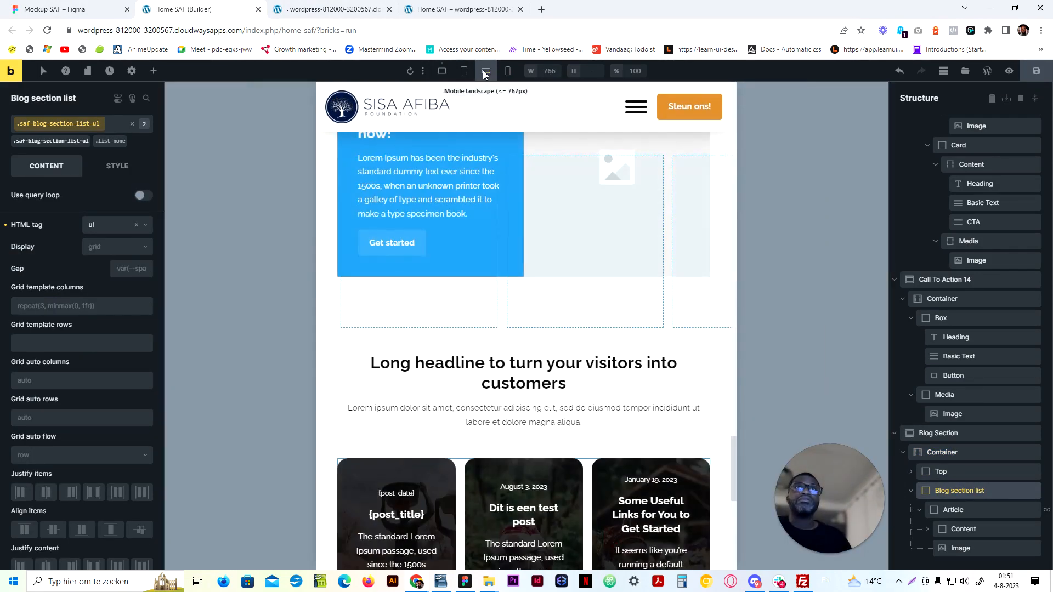
click(82, 306)
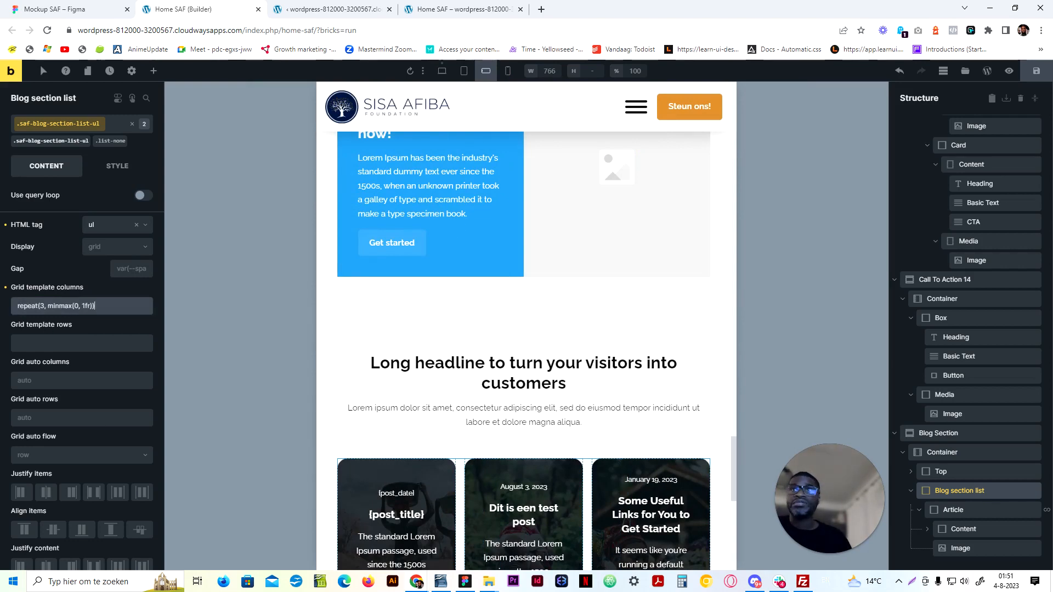
key(BackSpace)
text(1)
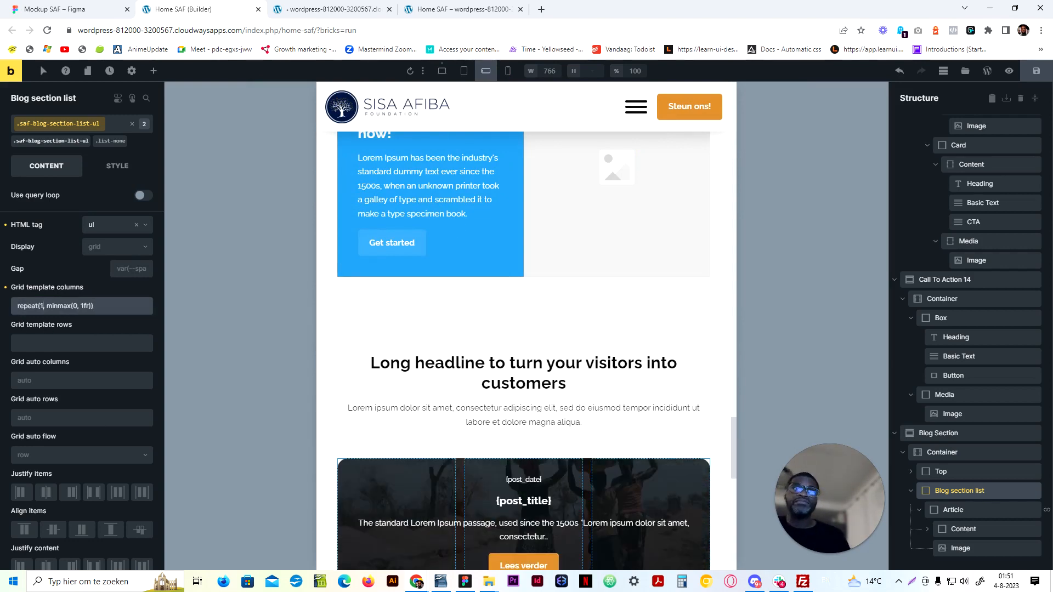
scroll(447, 322, down, 3)
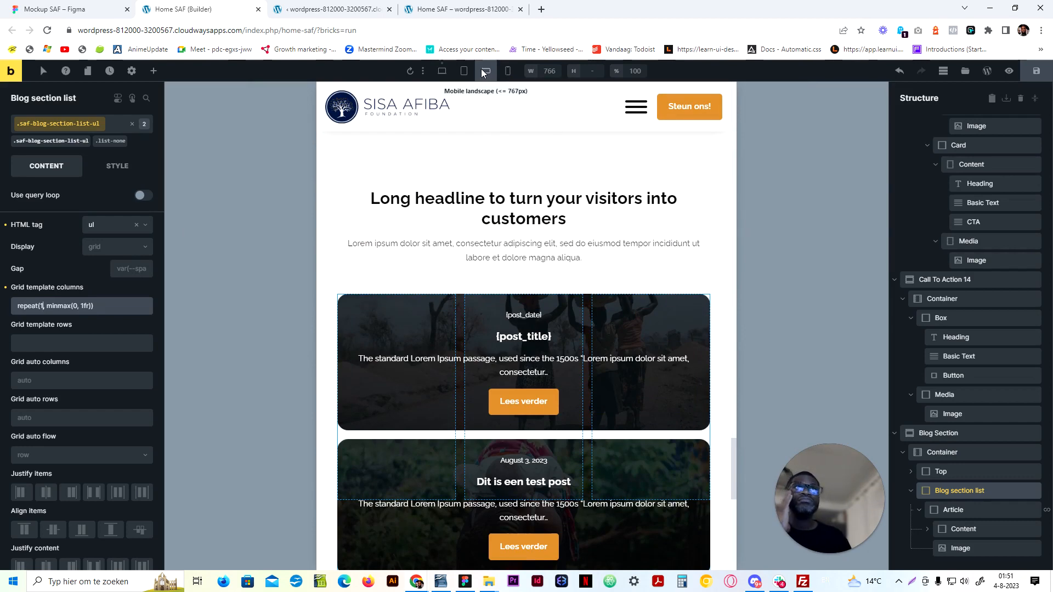
click(508, 70)
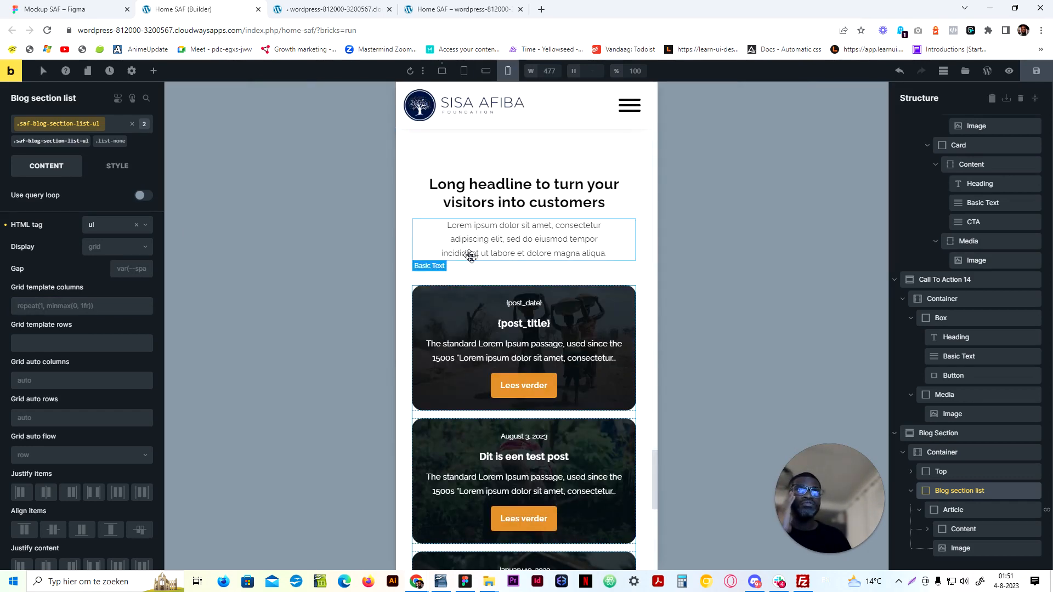
scroll(494, 340, down, 2)
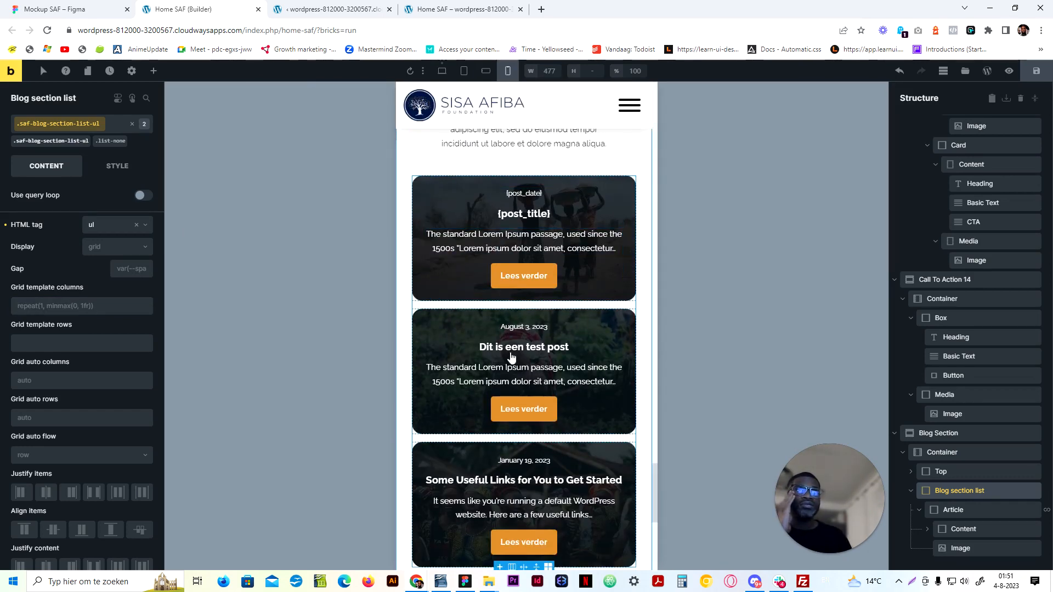
scroll(498, 395, down, 3)
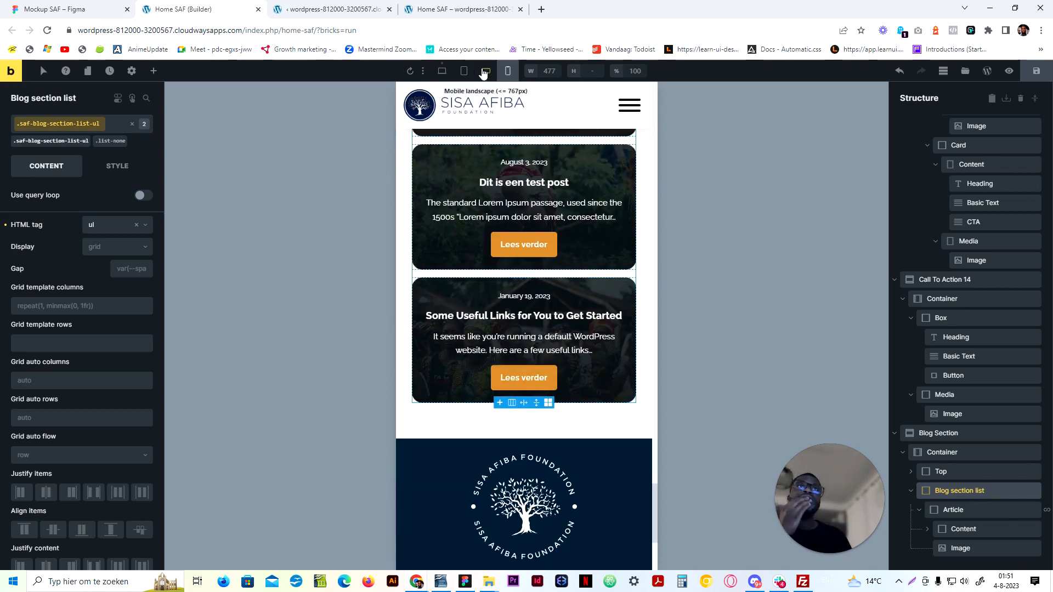
click(486, 71)
scroll(516, 350, up, 4)
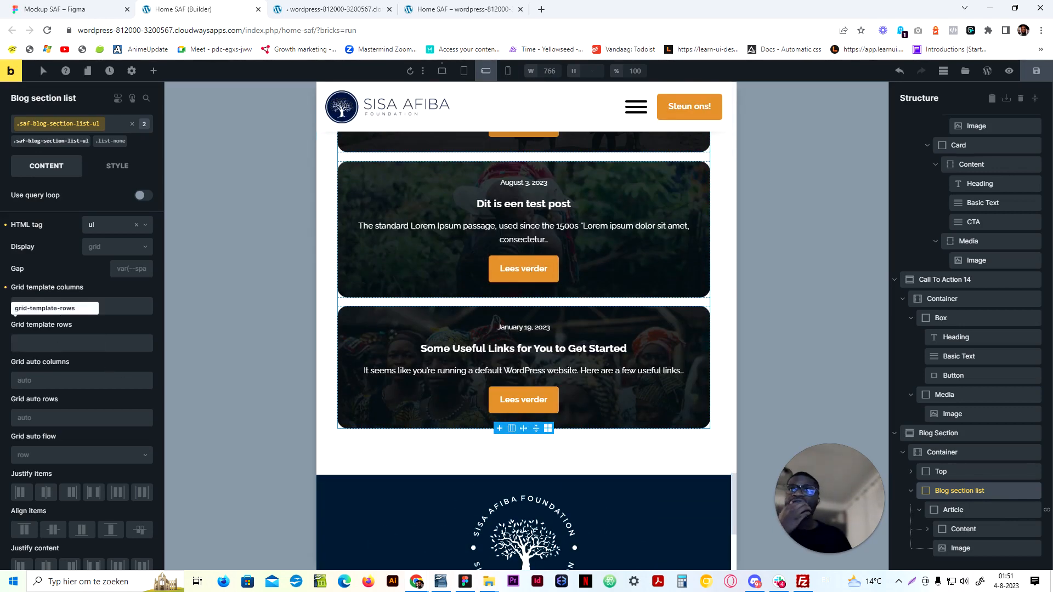
At the mobile landscape breakpoint, set the .saf-blog-section-list-item class's padding on all sides to var(--space-2xl) and check the cards in mobile portrait
click(973, 510)
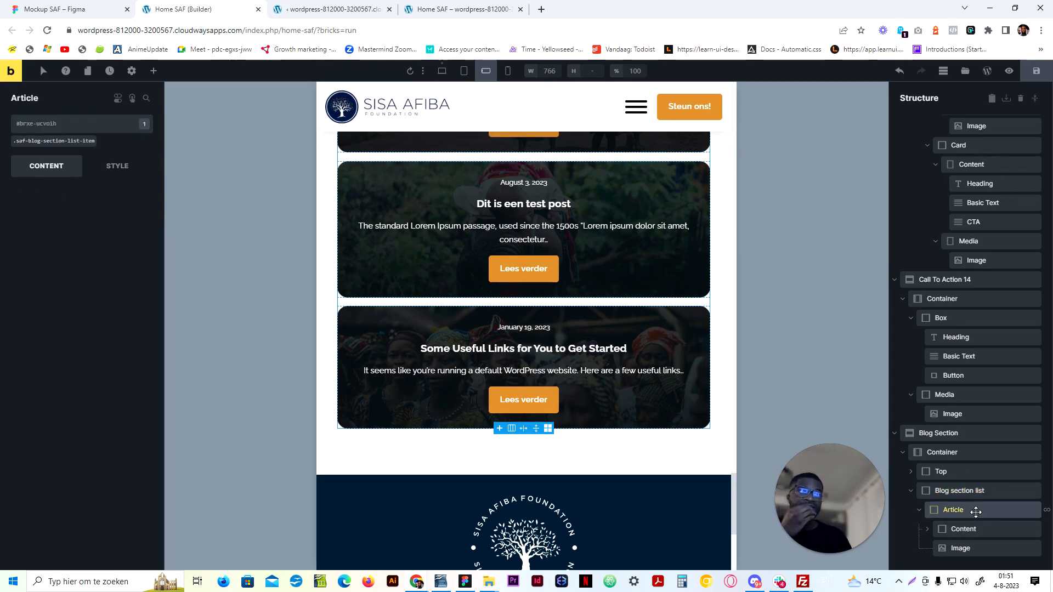
click(442, 71)
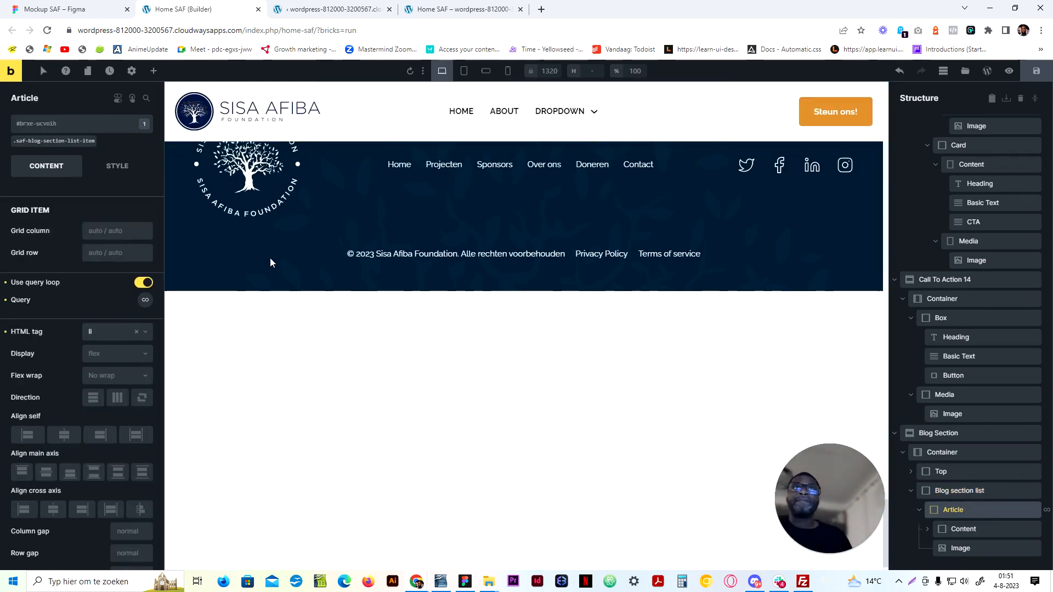
click(54, 141)
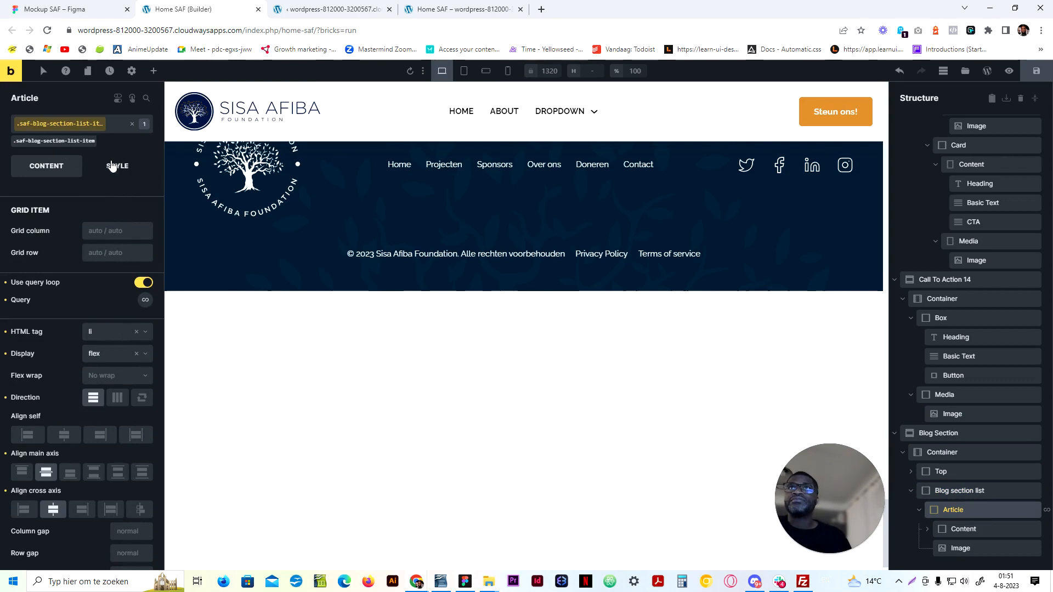
click(117, 165)
click(93, 199)
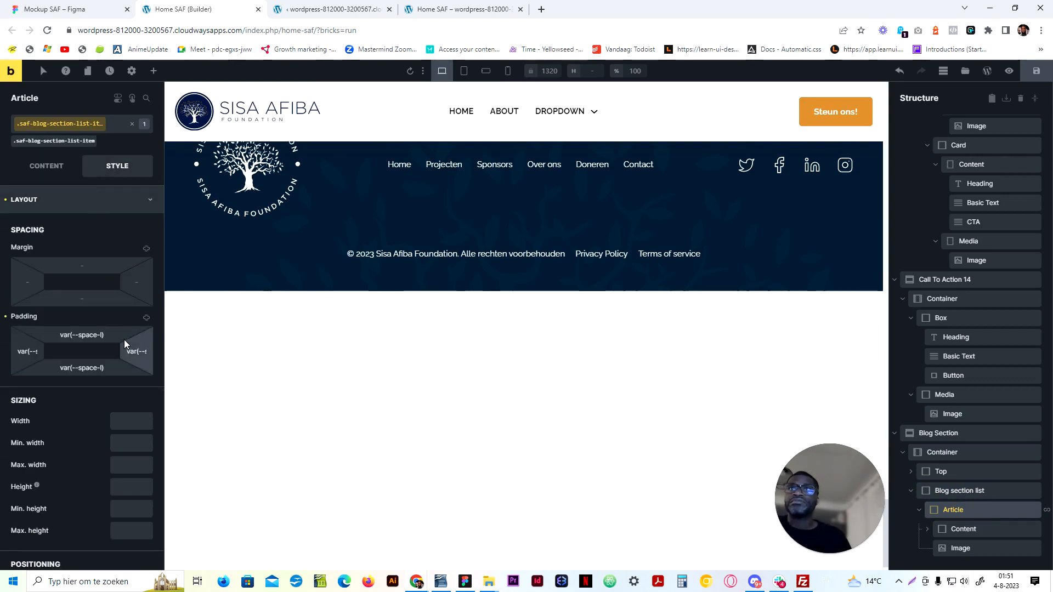
click(486, 71)
click(146, 318)
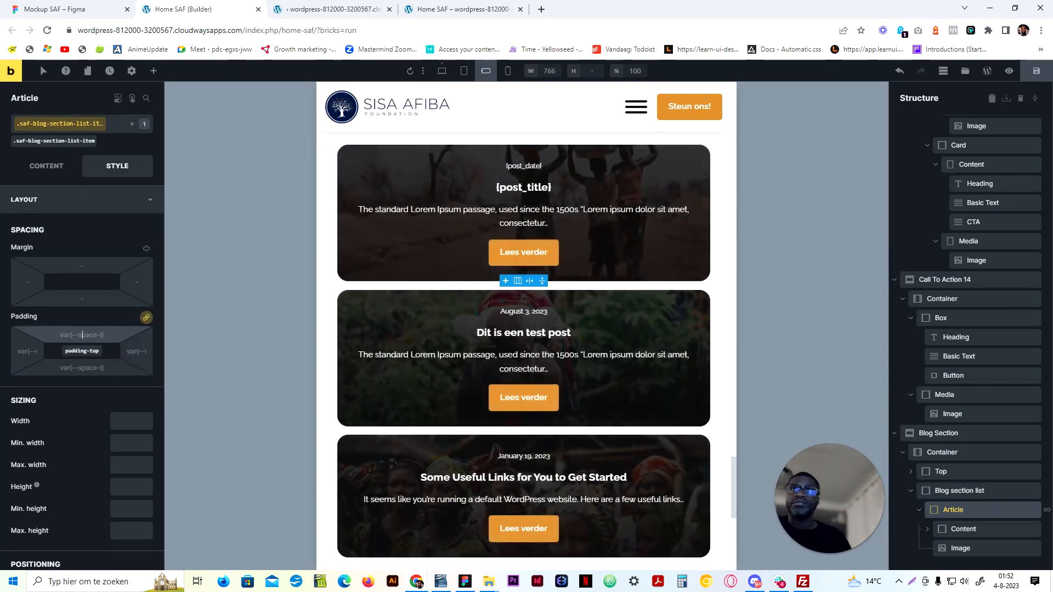
text(x)
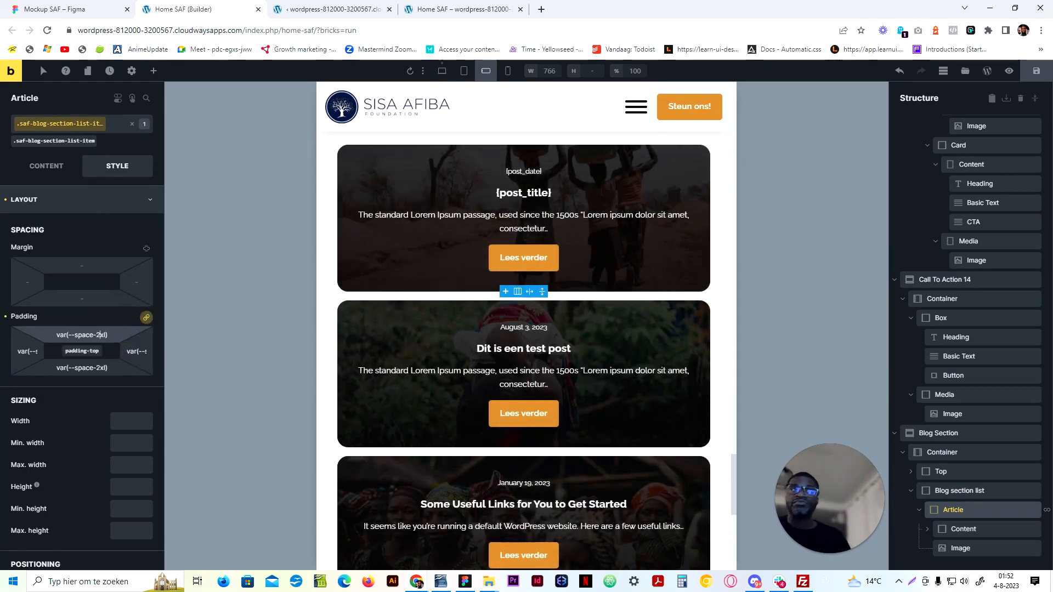
click(508, 70)
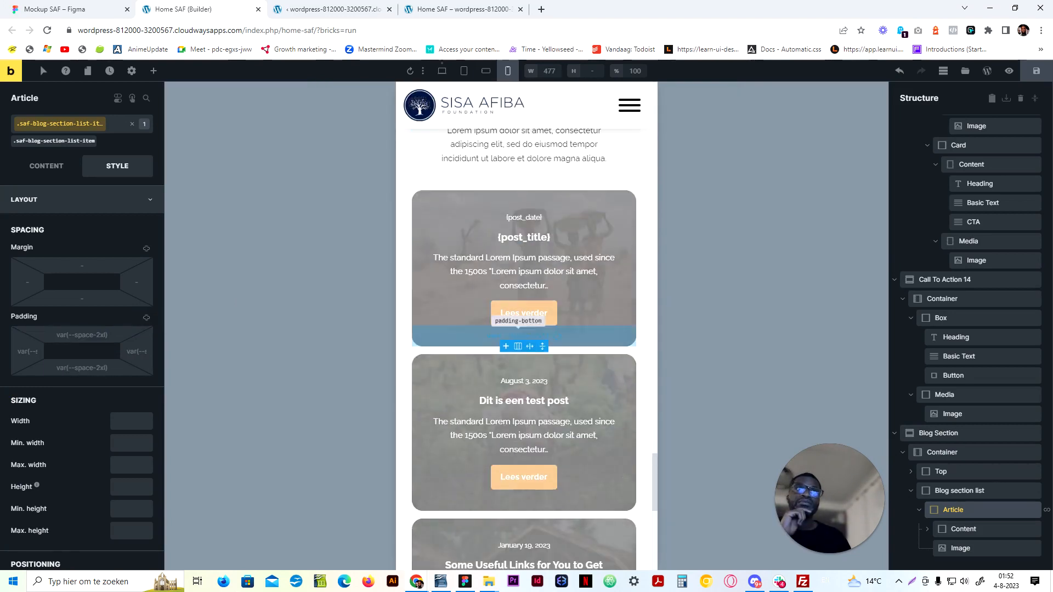
scroll(576, 296, down, 9)
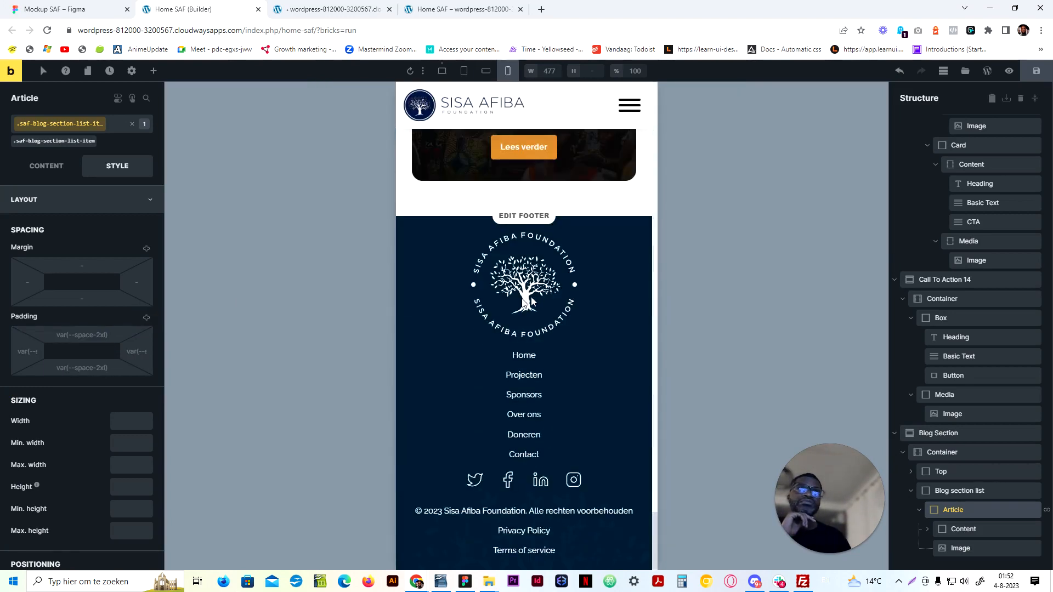
scroll(531, 301, up, 4)
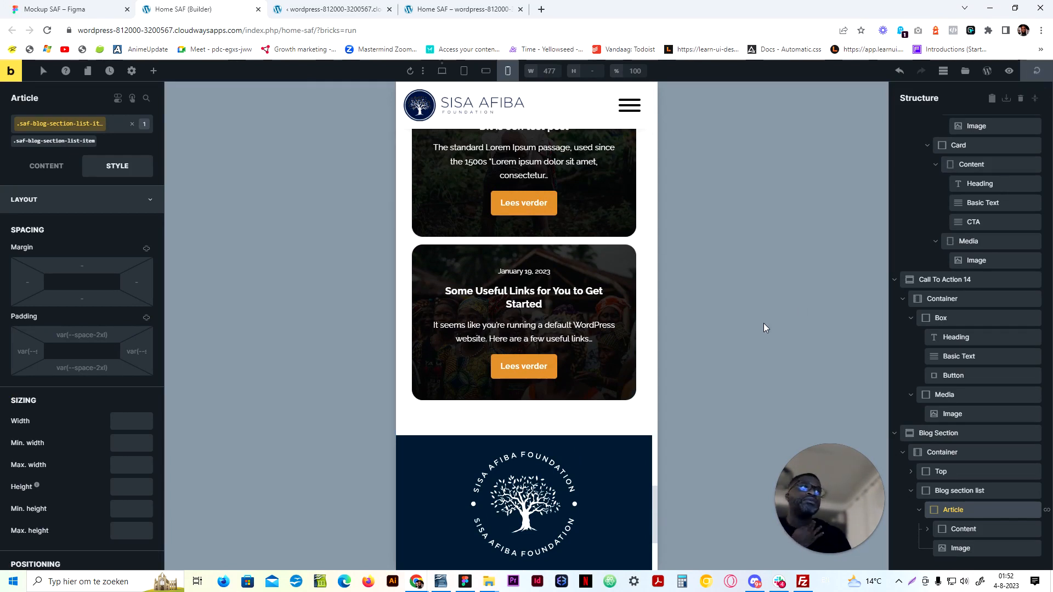
Collapse the whole structure tree, close the old front-end preview of Home SAF and return to the builder
click(1036, 99)
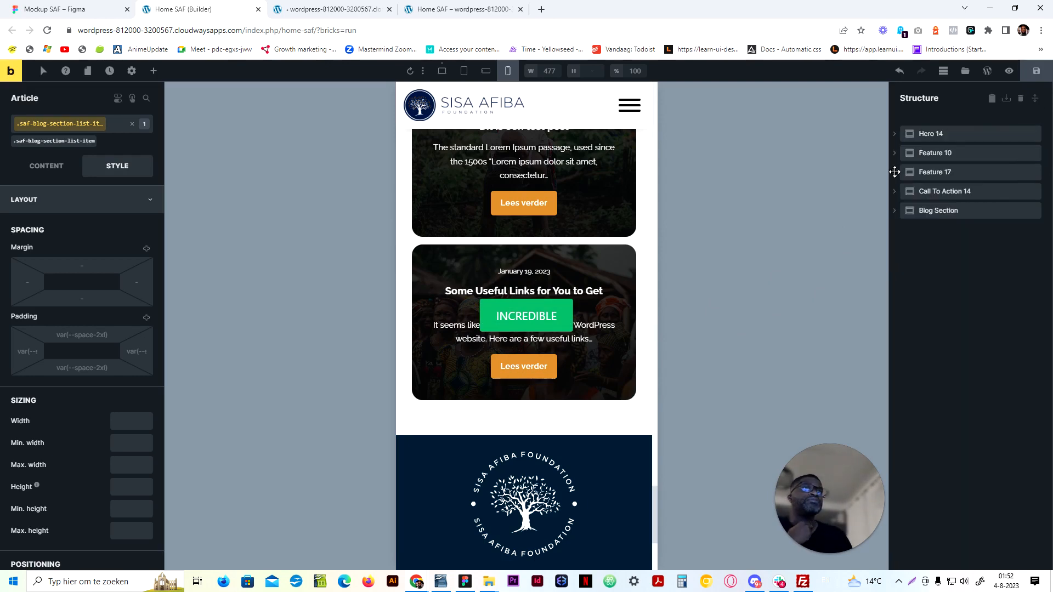
click(360, 10)
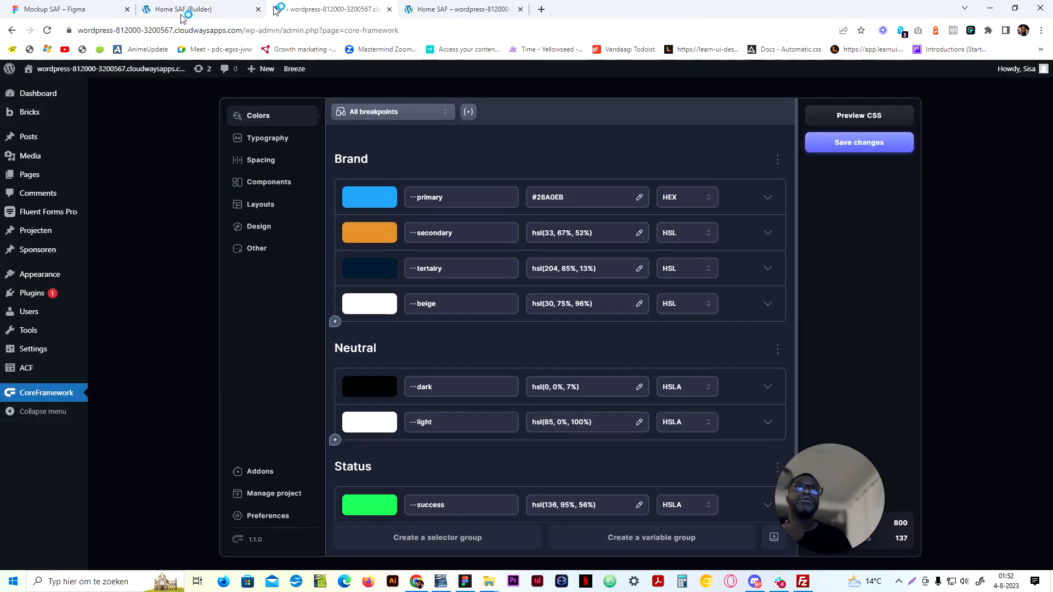
drag(462, 10, 363, 10)
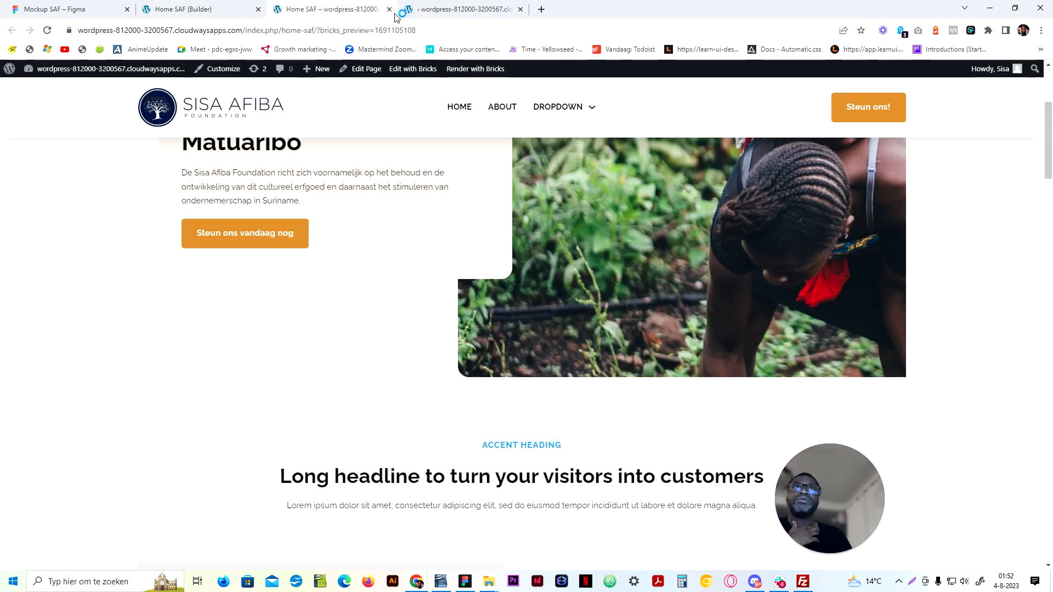
click(389, 10)
click(222, 9)
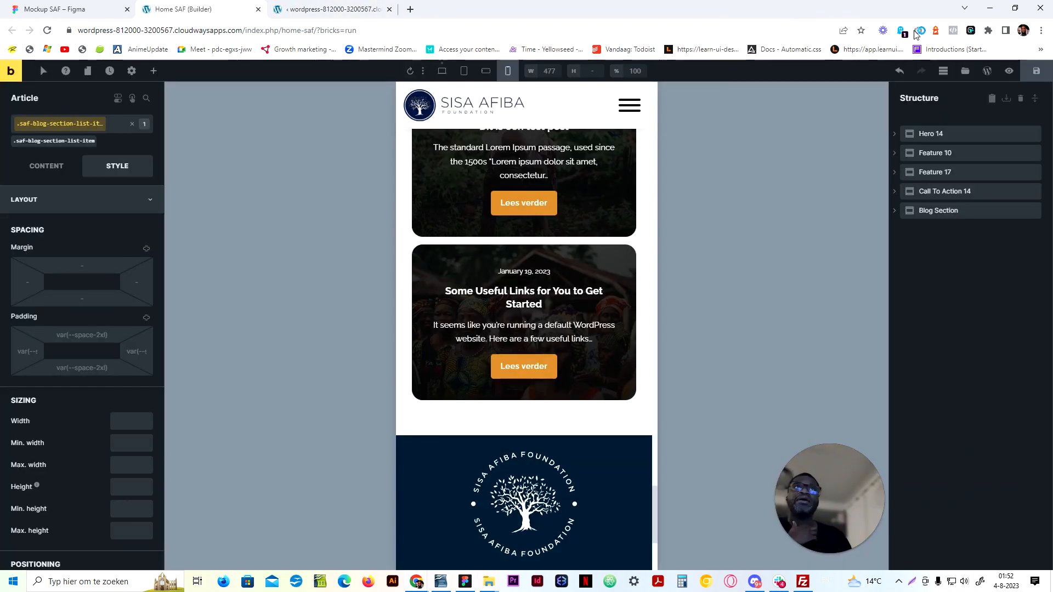
Switch back to the desktop breakpoint, open the page on the front end and review its upper sections
click(443, 70)
click(1009, 71)
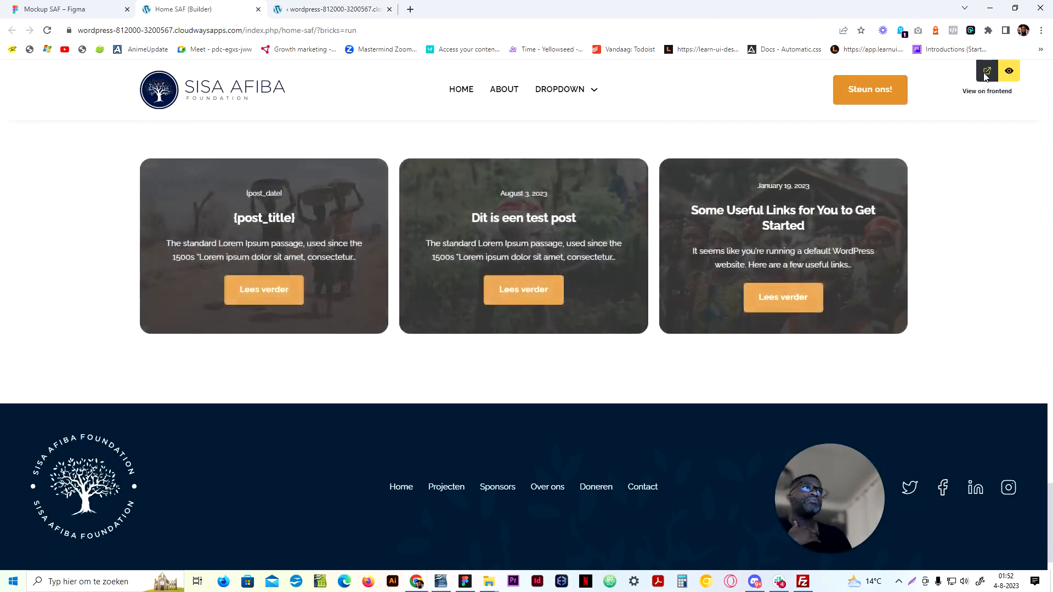
click(987, 71)
scroll(314, 301, down, 4)
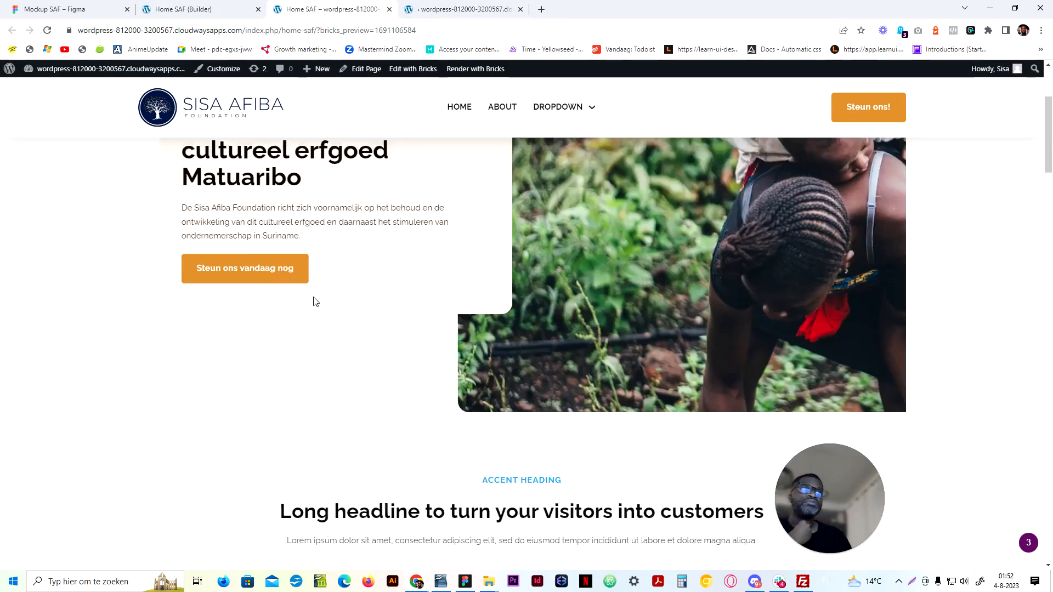
scroll(681, 367, down, 7)
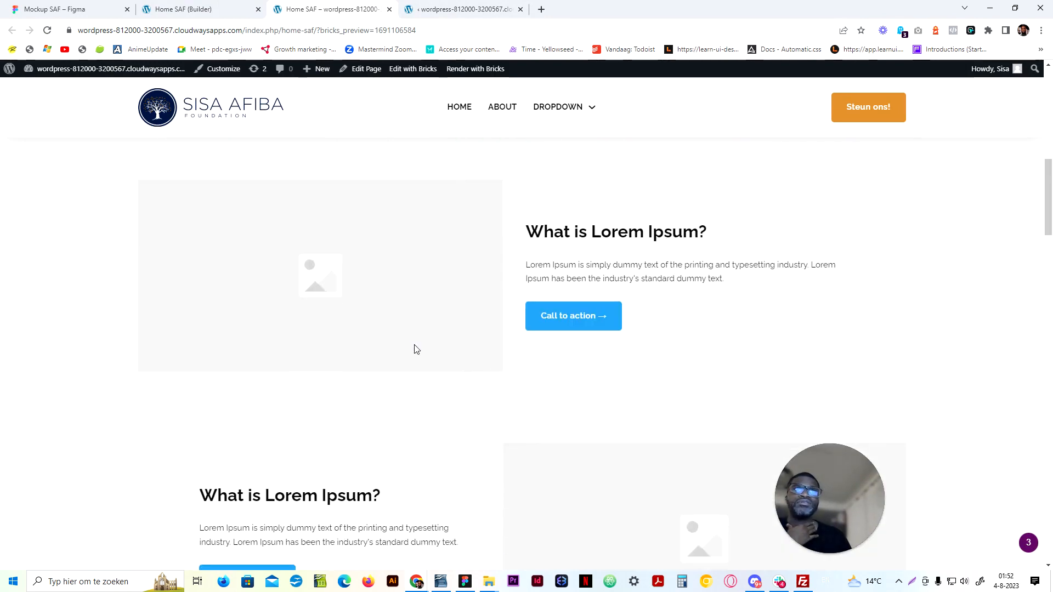
scroll(243, 277, down, 4)
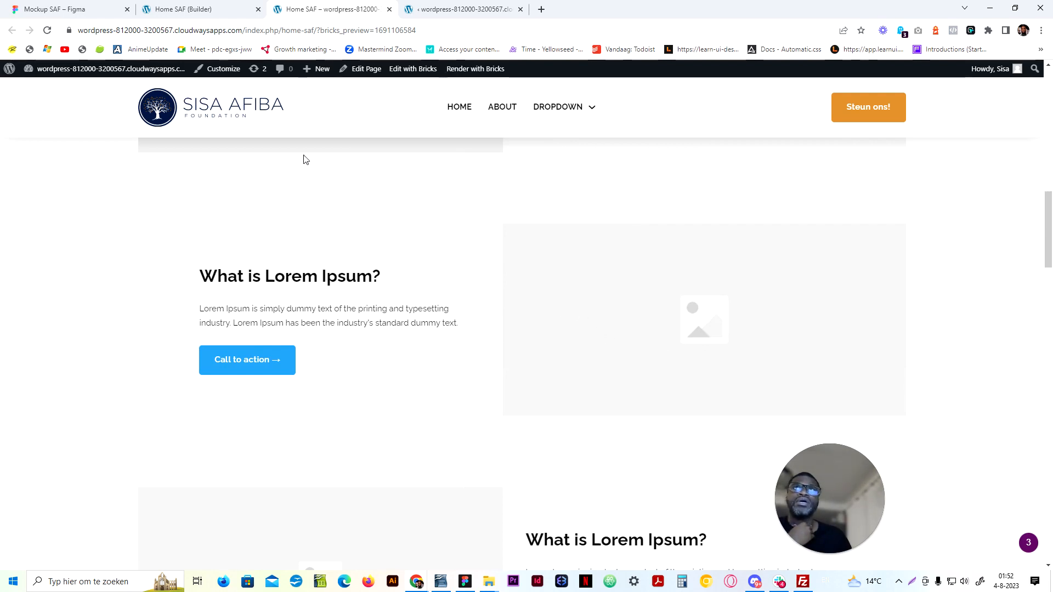
Inspect the Blog Section's content frame and the Projects section in the Figma mockup, and compare them with the builder preview
click(53, 6)
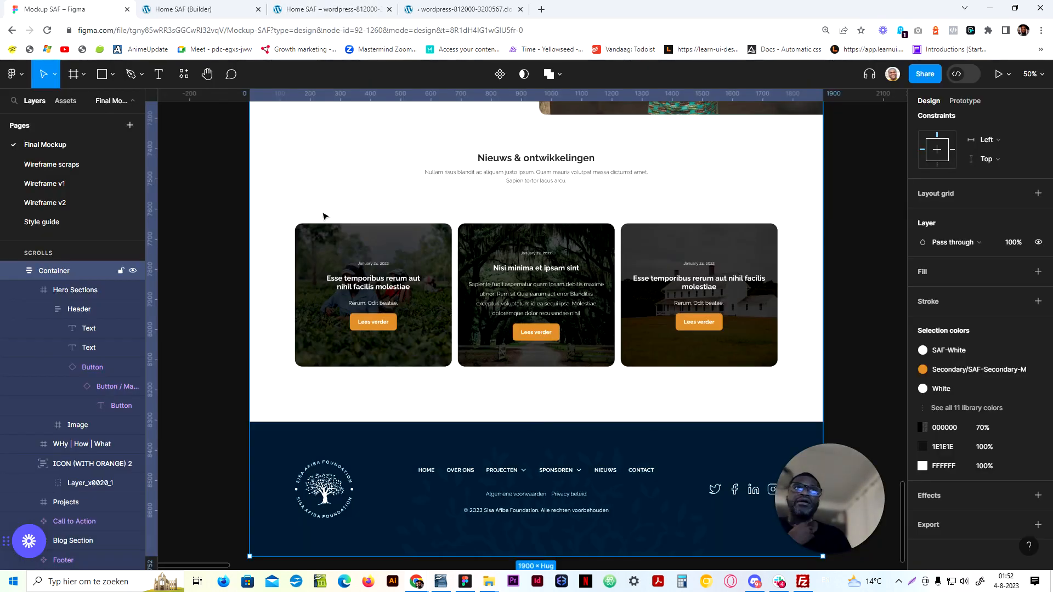
click(317, 233)
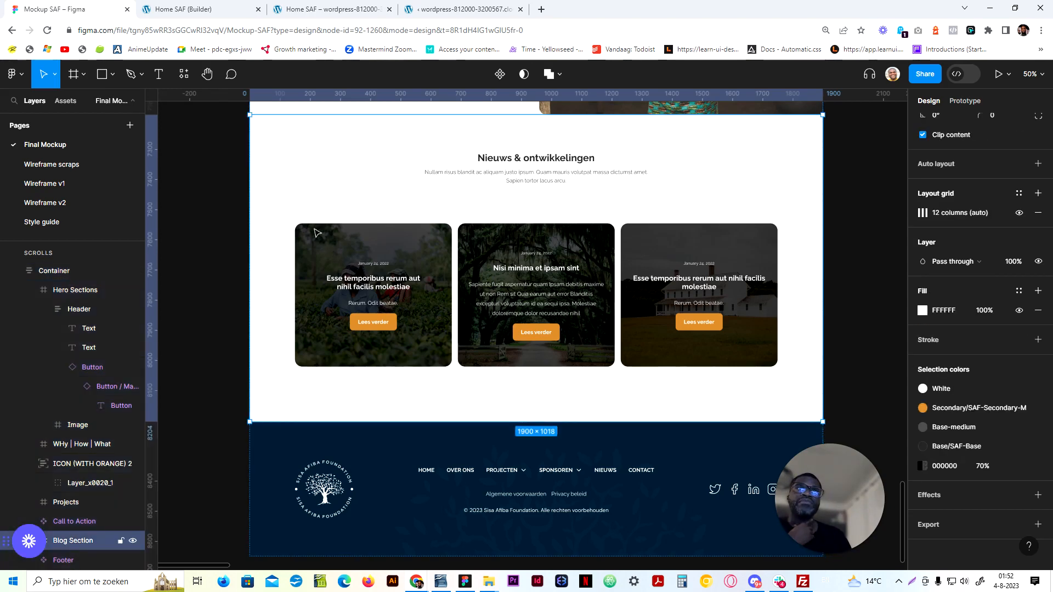
click(317, 233)
scroll(982, 231, up, 3)
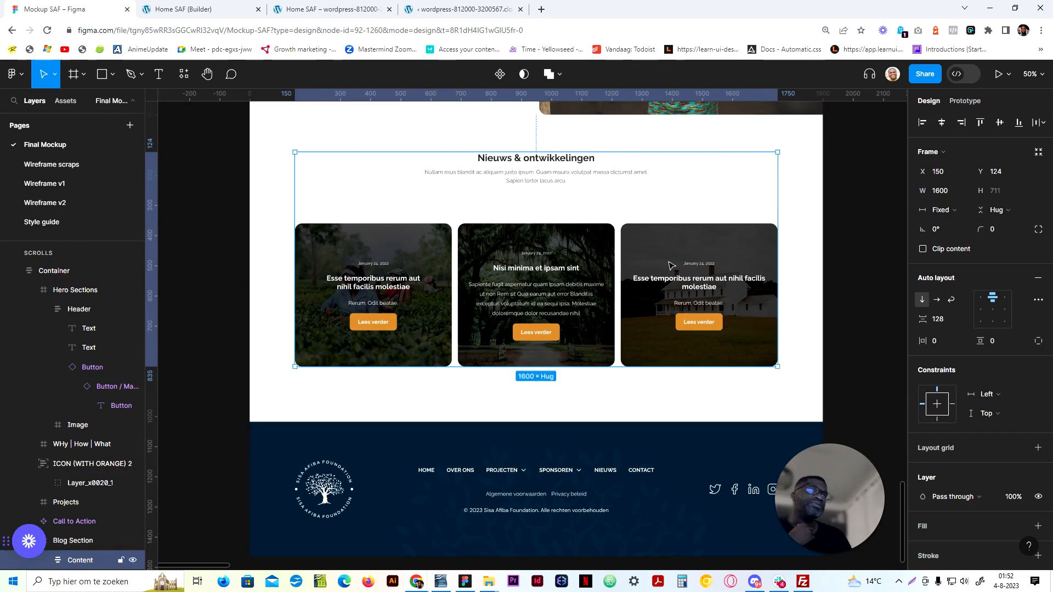
scroll(590, 324, up, 10)
scroll(591, 326, up, 10)
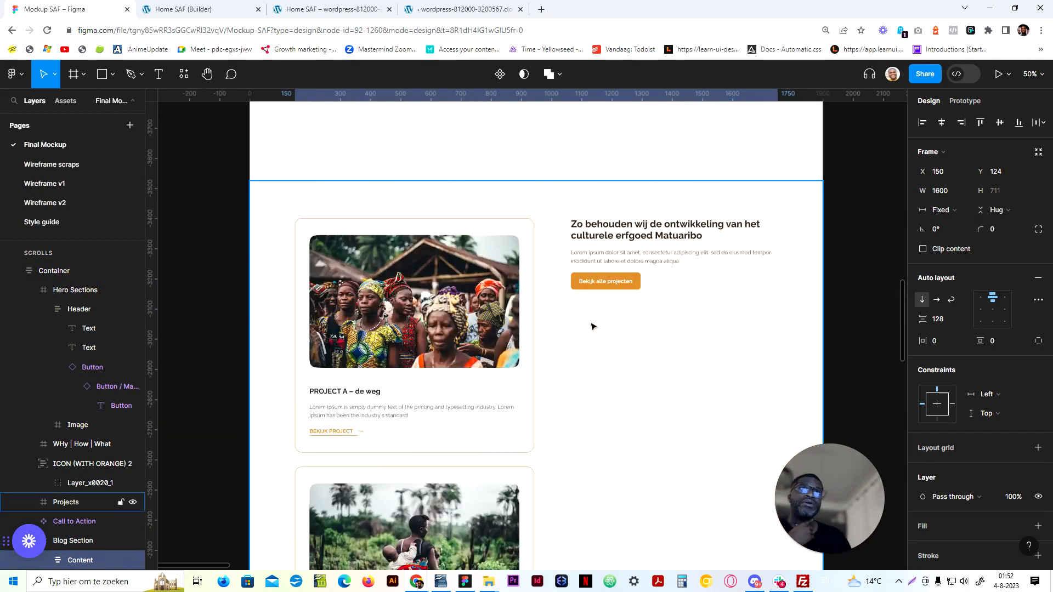
click(141, 8)
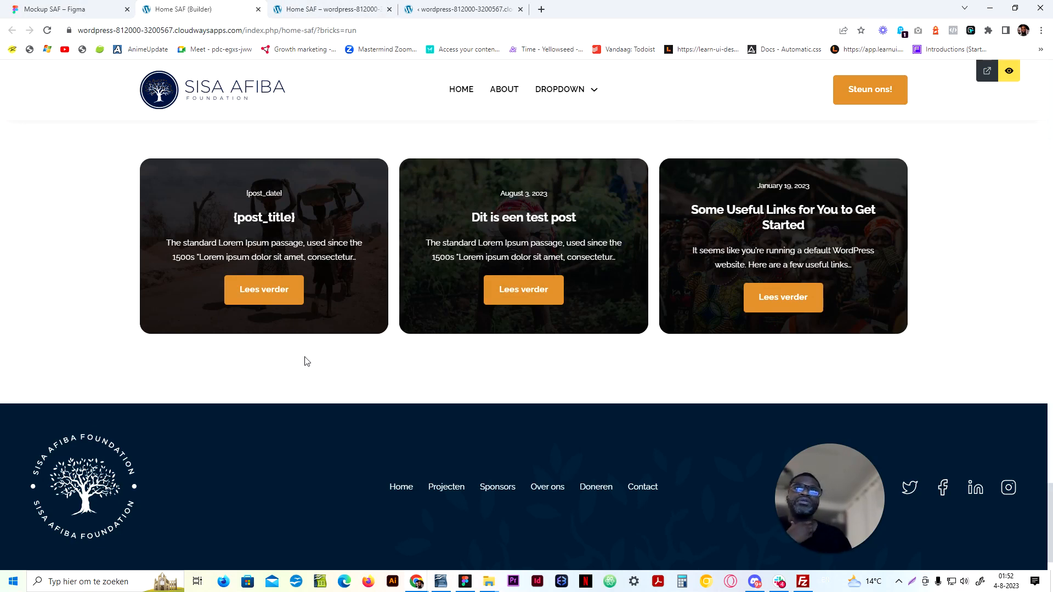
scroll(306, 361, up, 12)
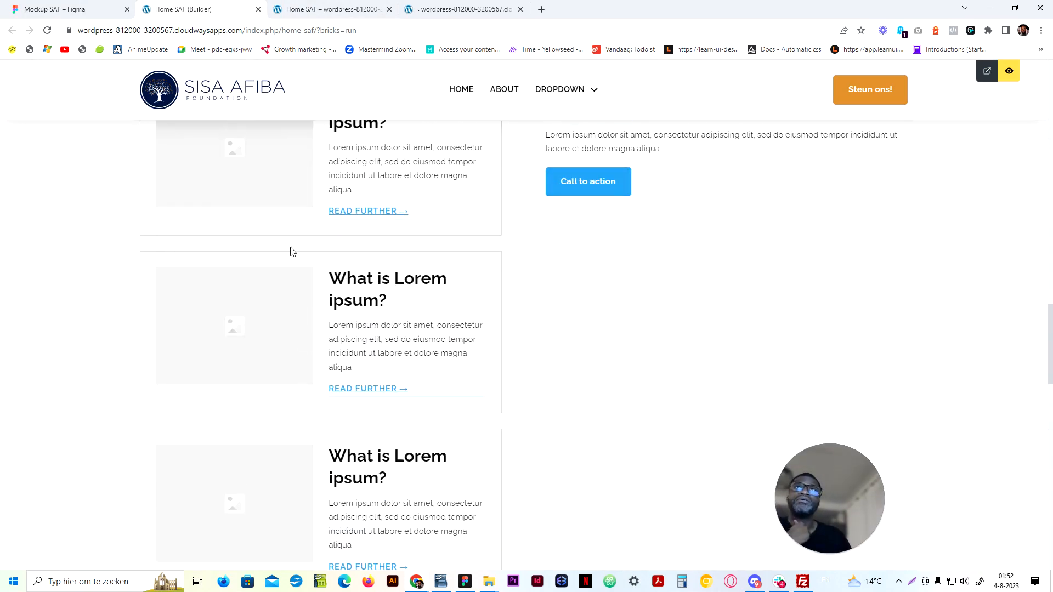
Review the mockup's Why/How/What, Projects and call-to-action sections in Figma, and check the matching card section in the page preview
click(93, 9)
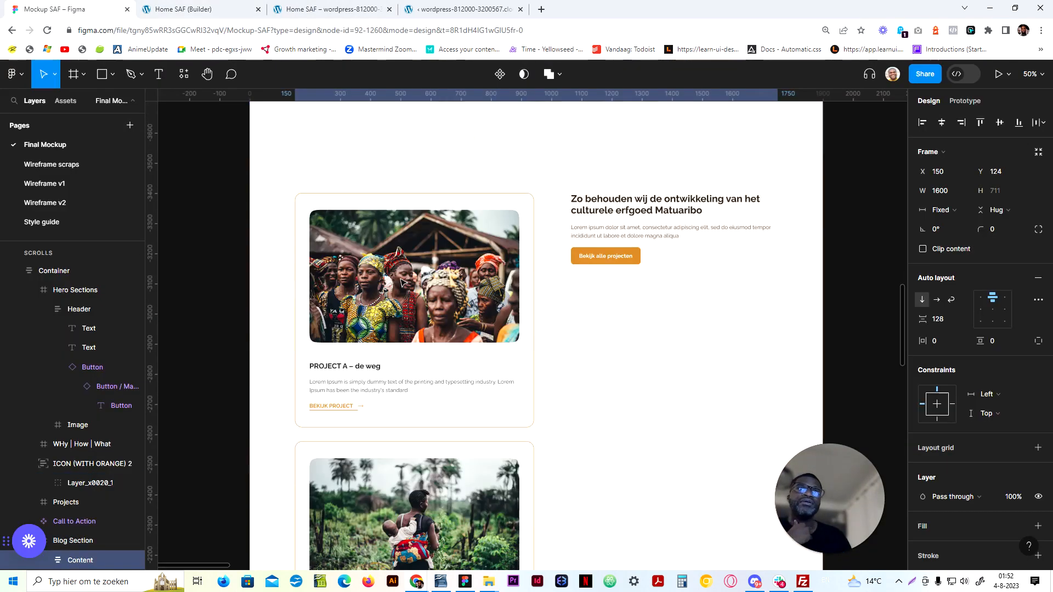
scroll(401, 282, down, 10)
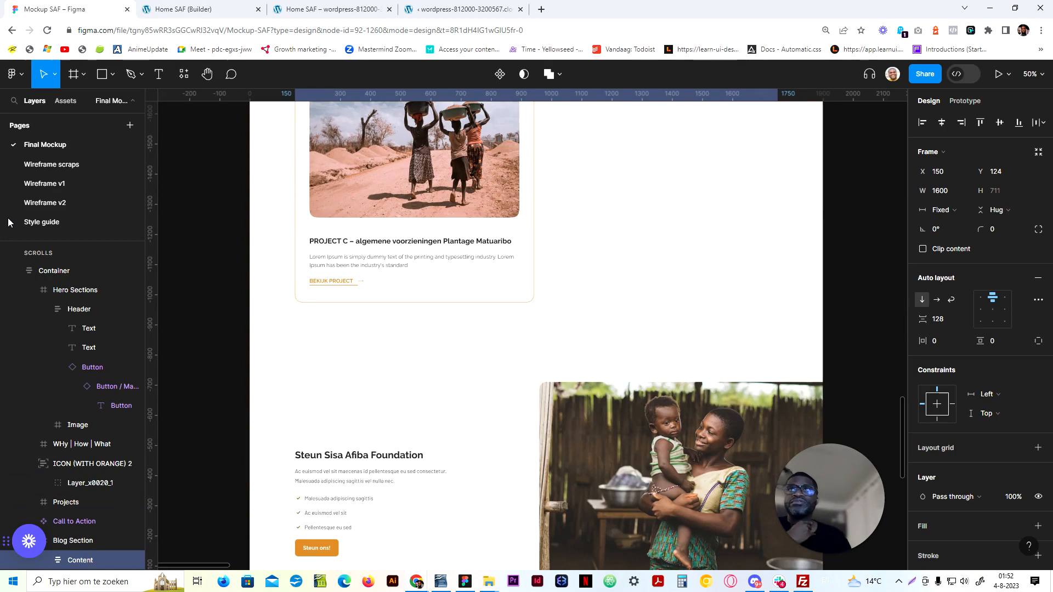
scroll(448, 359, down, 4)
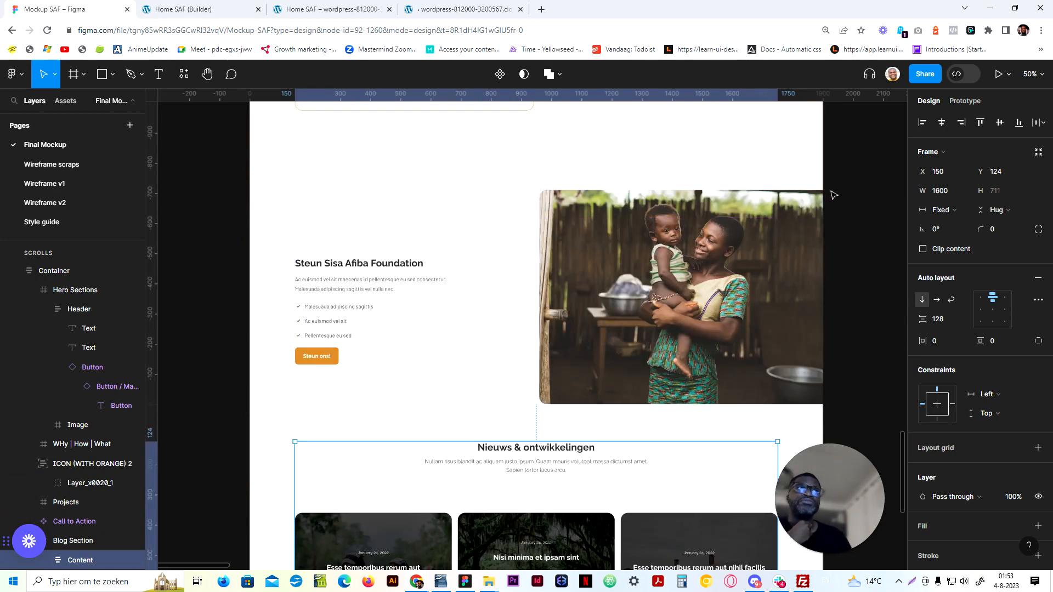
scroll(804, 211, up, 20)
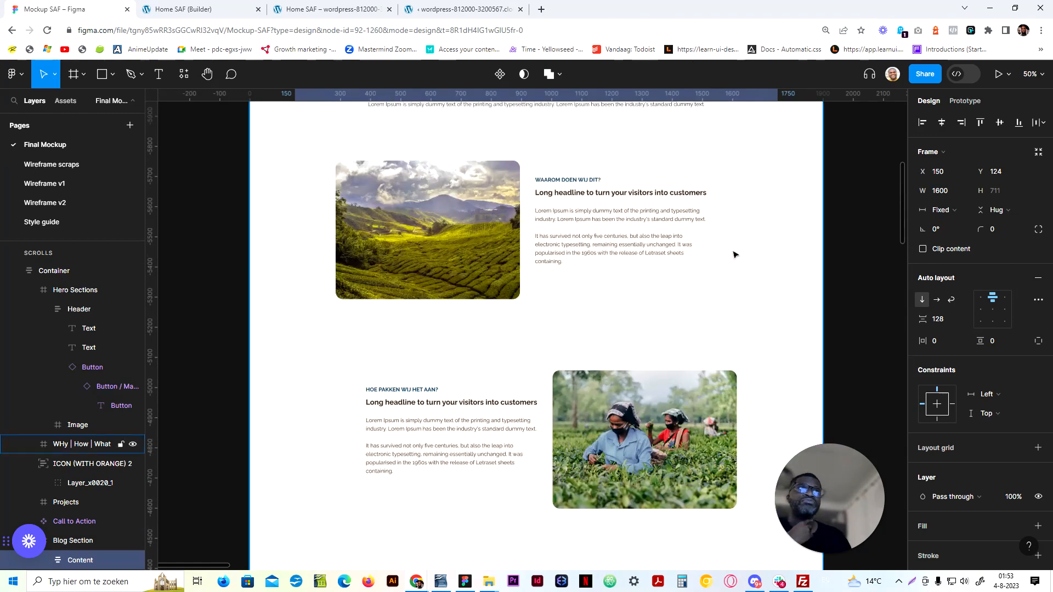
scroll(735, 255, up, 5)
scroll(468, 213, down, 4)
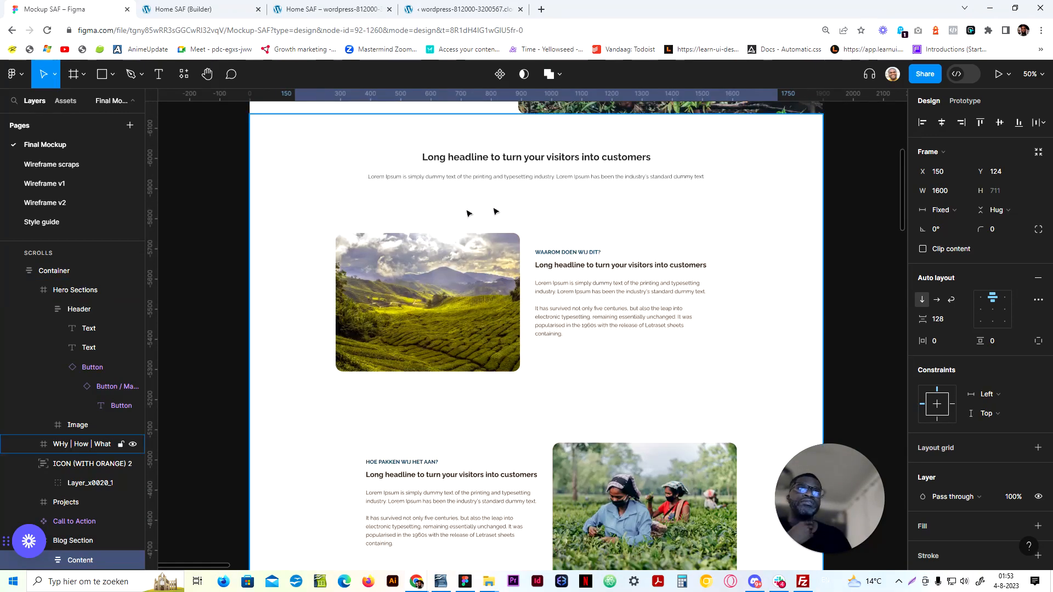
scroll(603, 357, down, 8)
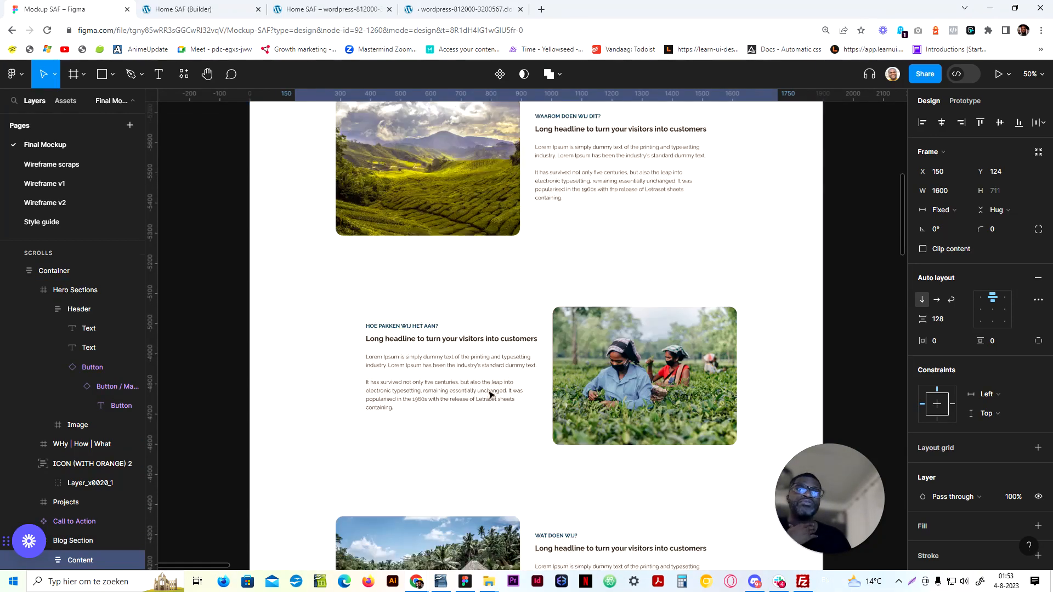
scroll(583, 430, down, 3)
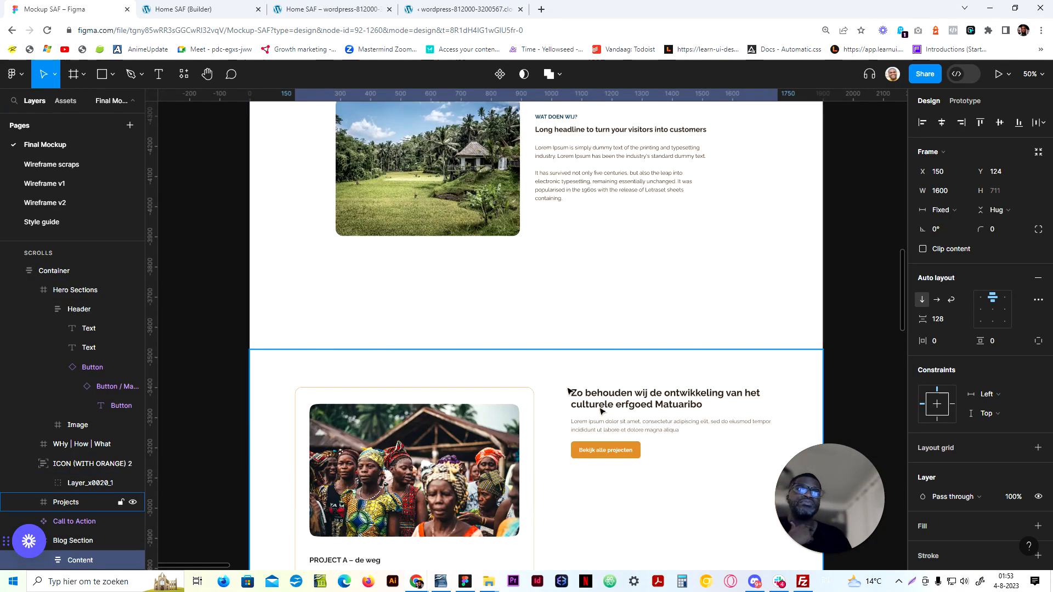
scroll(479, 346, down, 4)
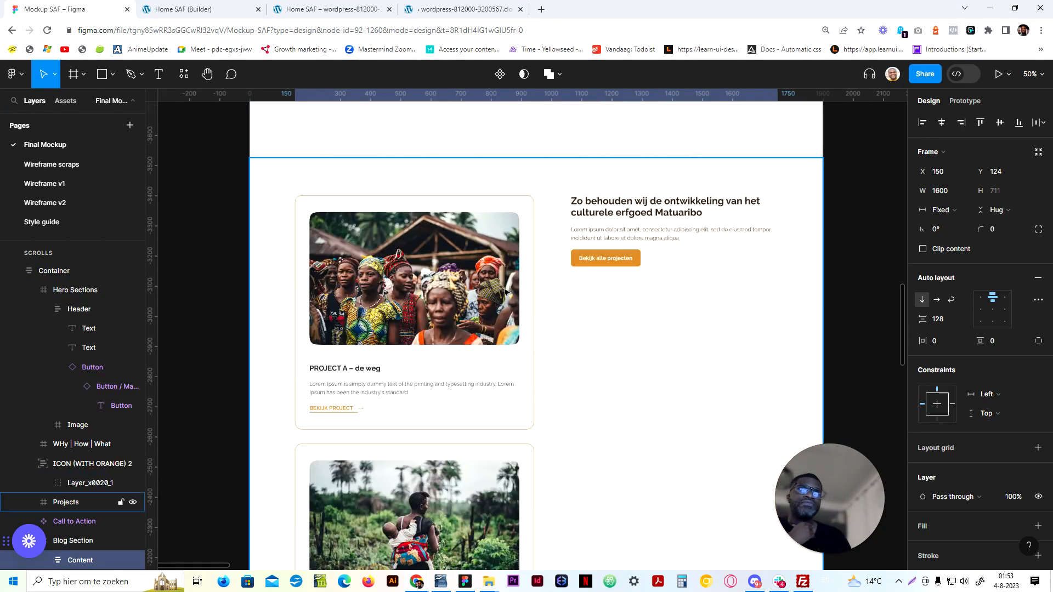
click(209, 8)
scroll(261, 291, up, 4)
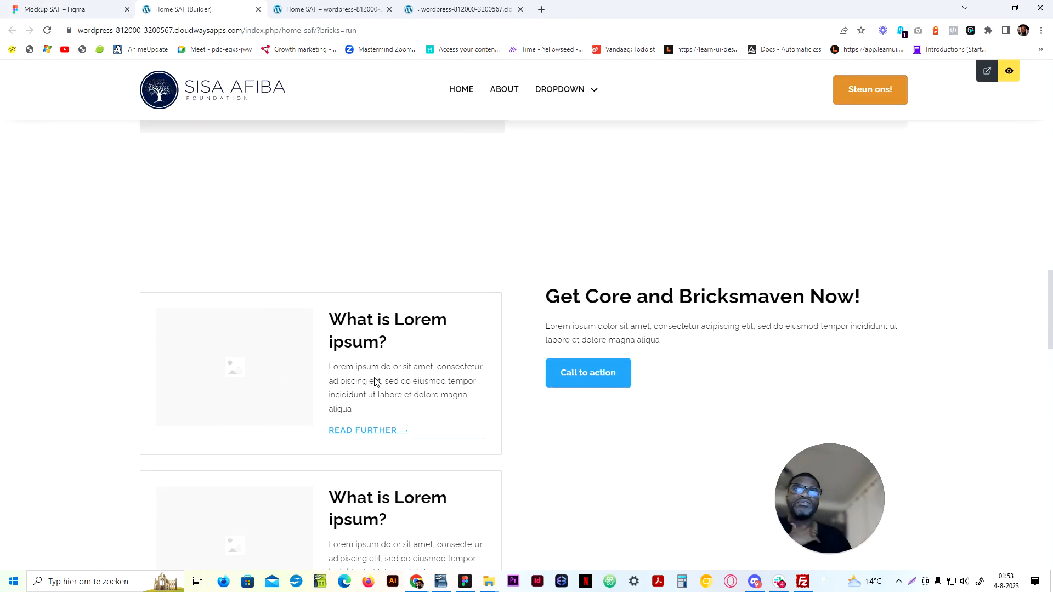
click(283, 7)
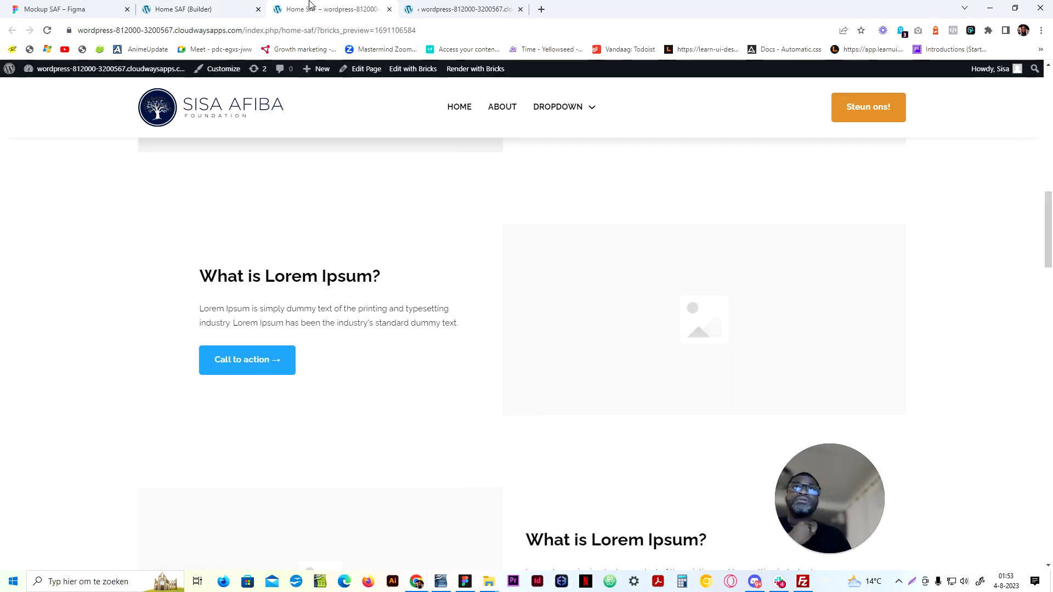
click(184, 7)
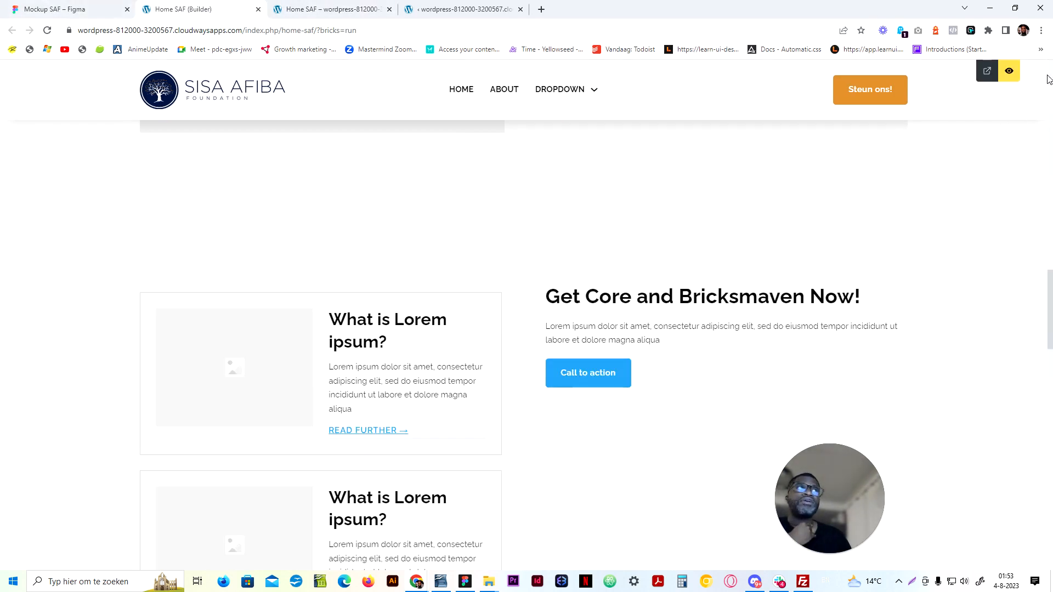
Leave preview mode and set the .feature-17-card-list class's grid template columns to repeat(1, minmax(0, 1fr))
click(1012, 72)
click(488, 280)
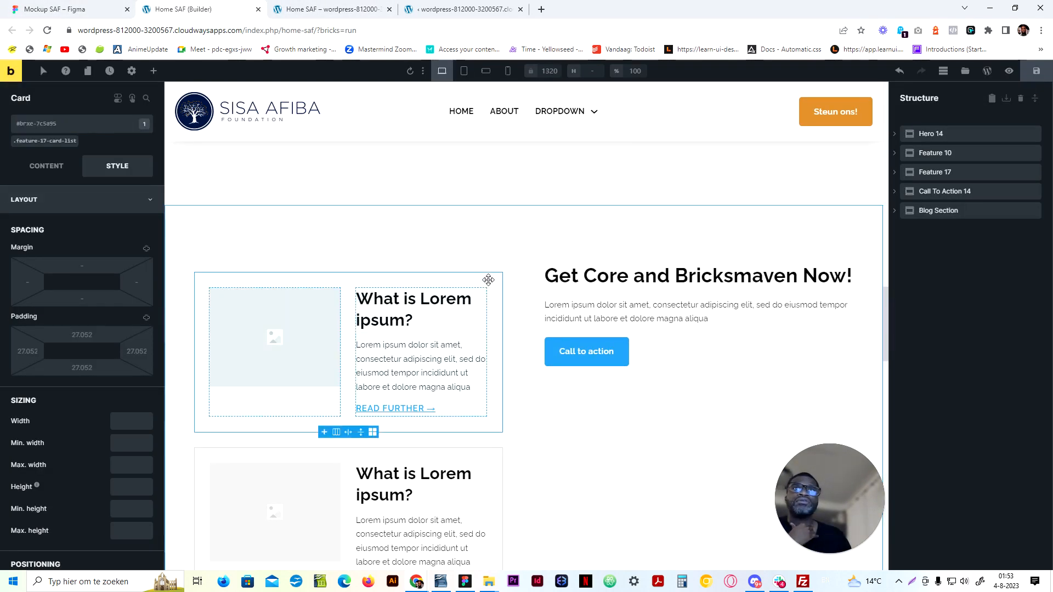
click(57, 170)
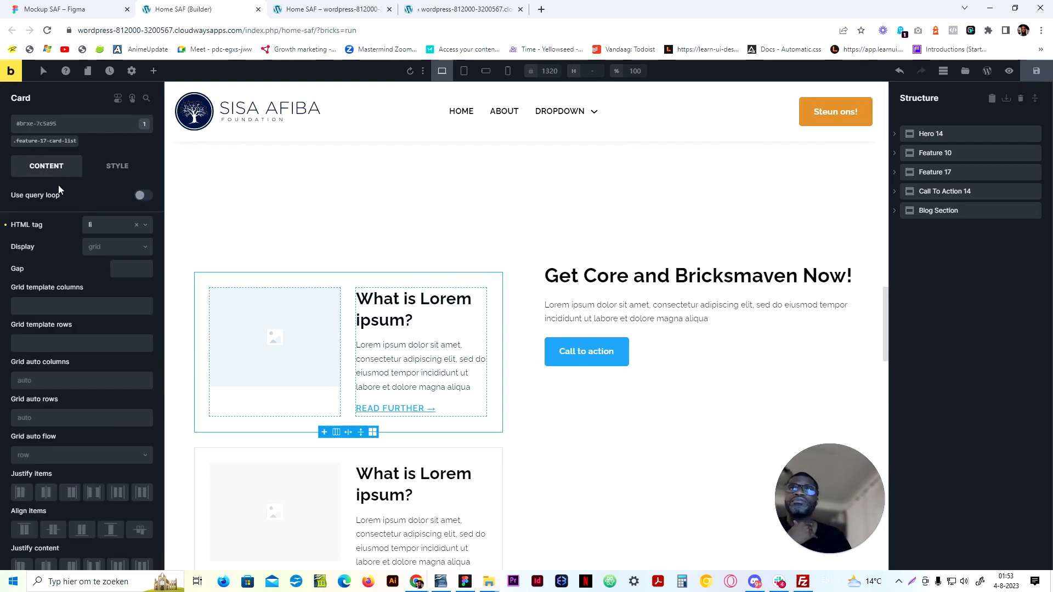
click(57, 142)
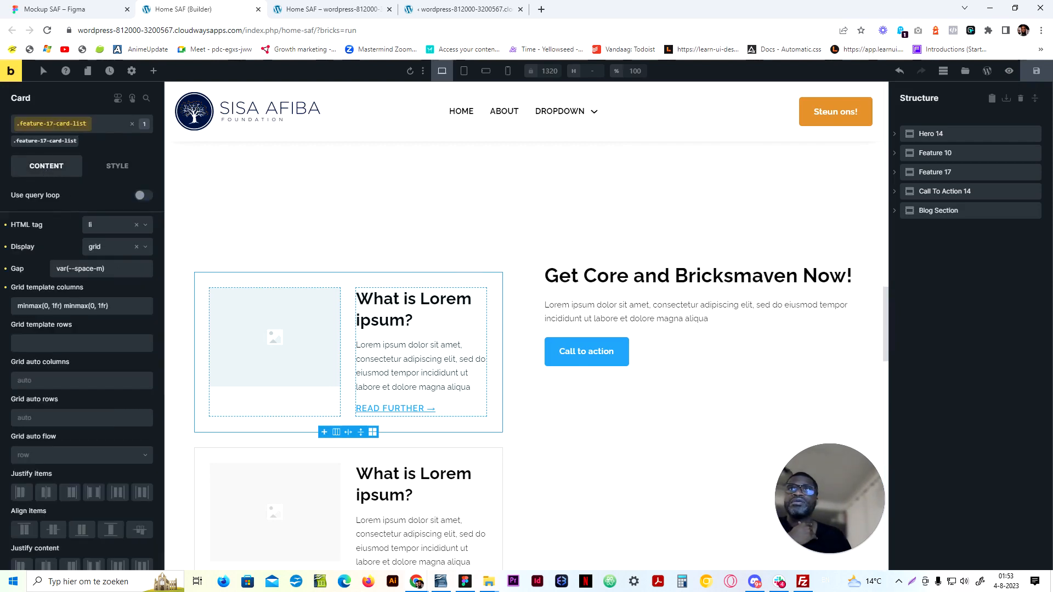
drag(109, 306, 2, 316)
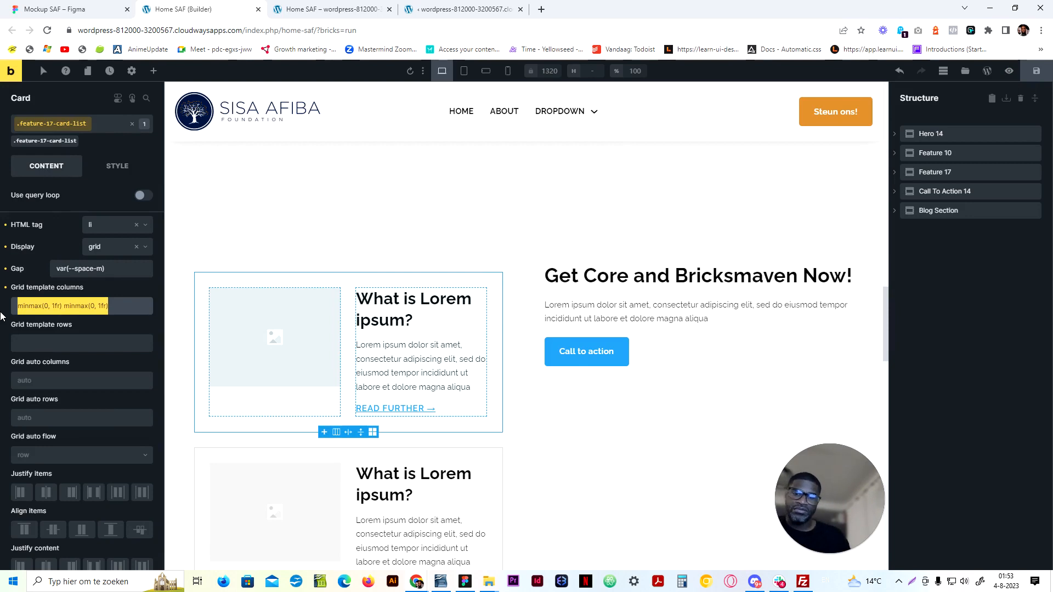
text(repeat(1,)
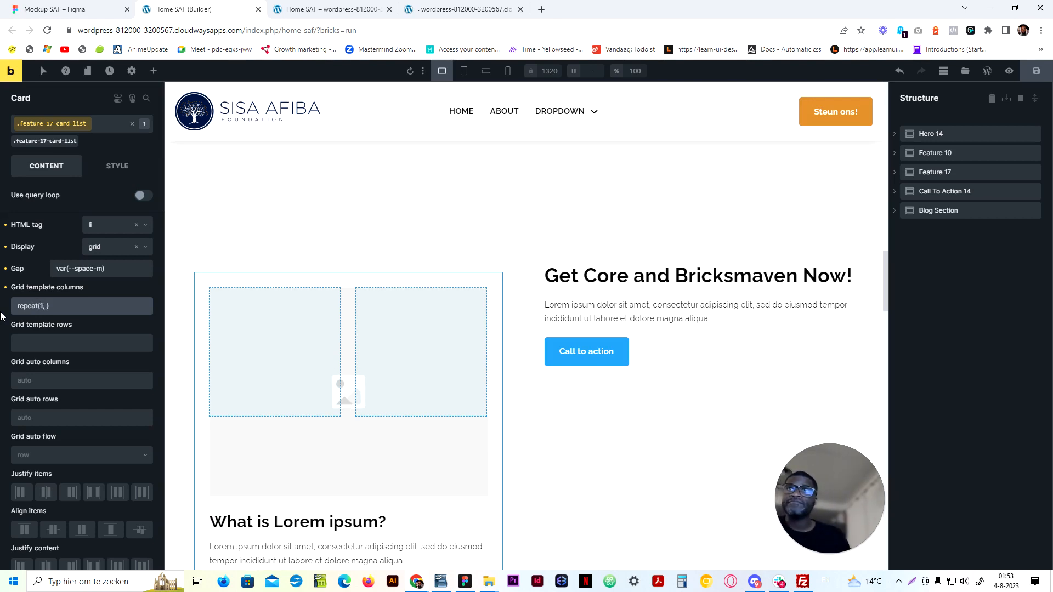
text(()
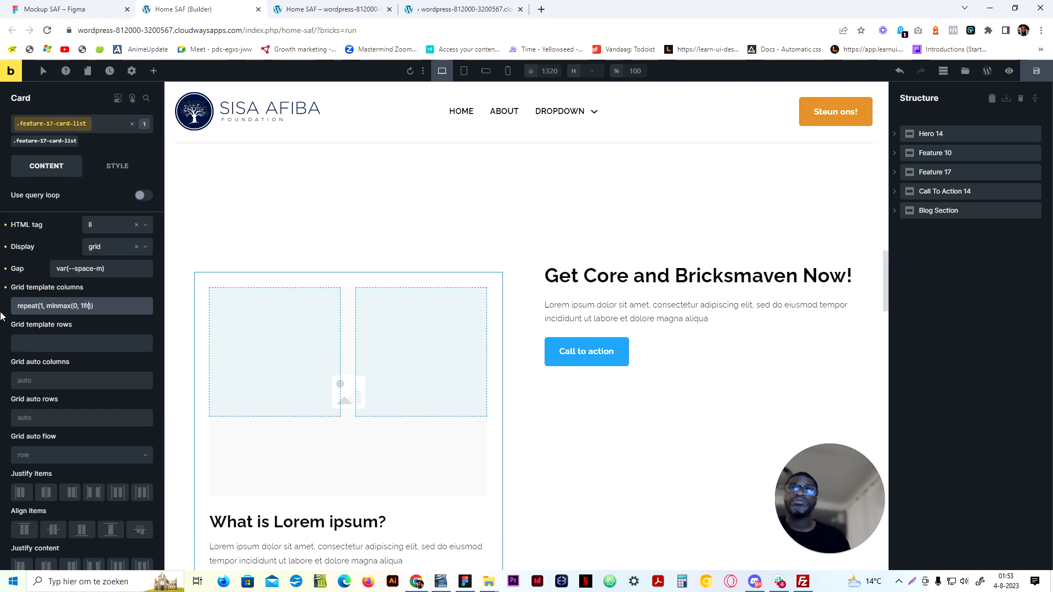
text(0, 1fr)
scroll(417, 447, down, 4)
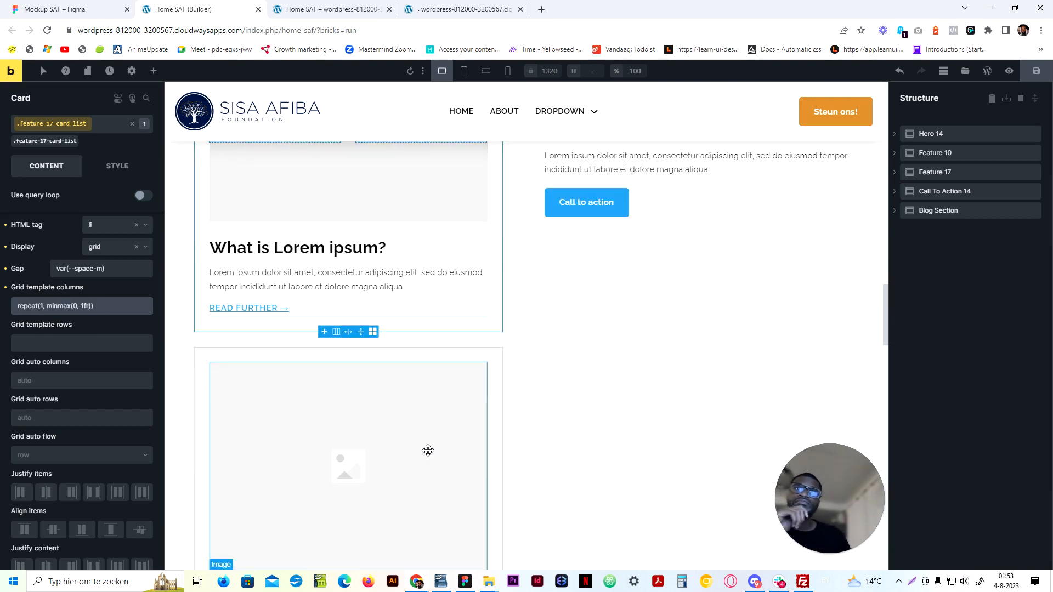
Compare the Feature 17 cards' layout with the project cards in the Figma mockup and save the page
click(54, 10)
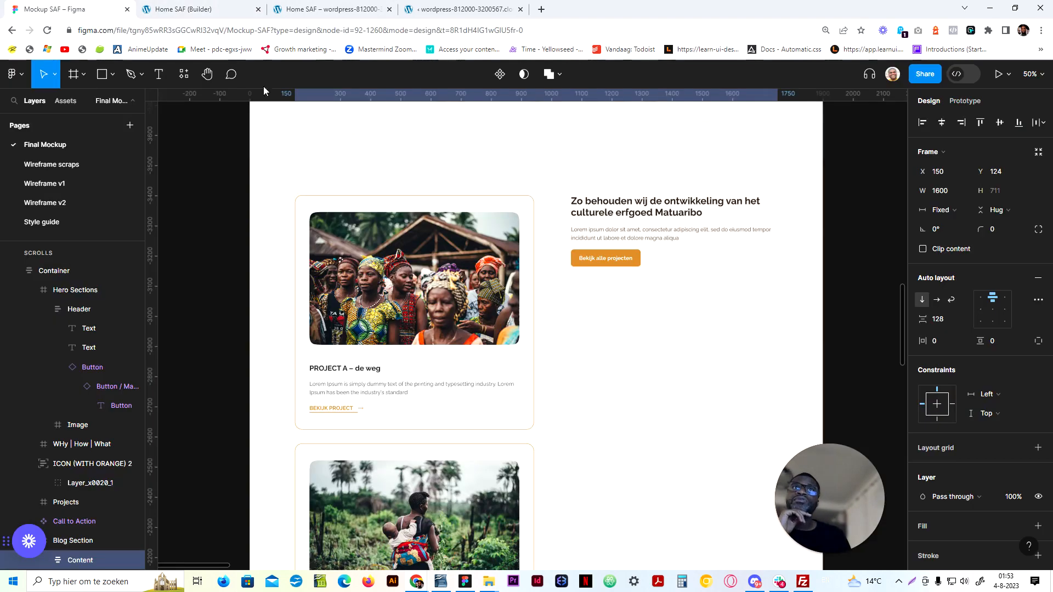
click(209, 10)
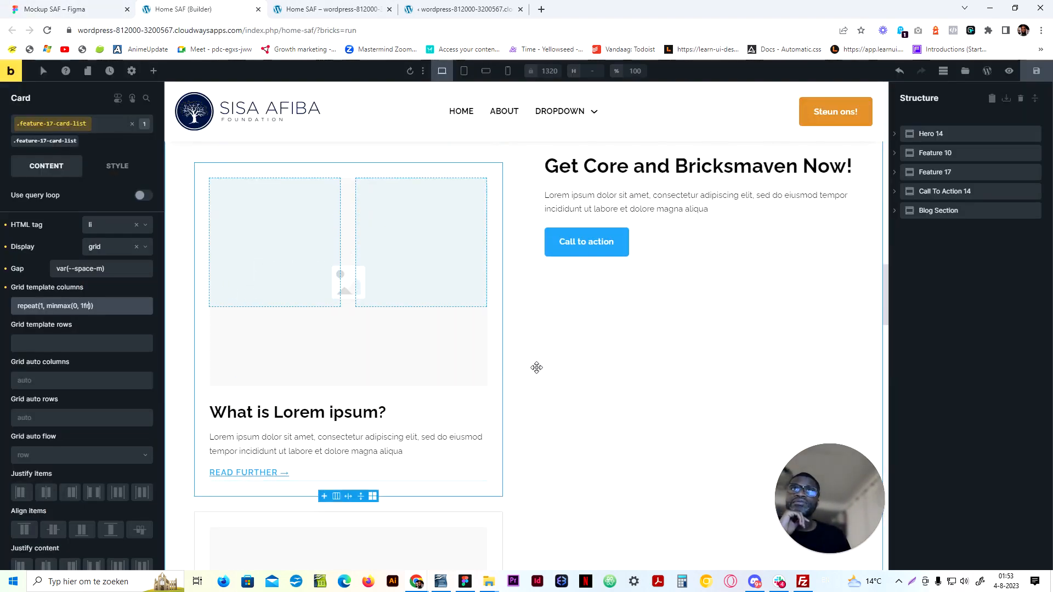
click(71, 9)
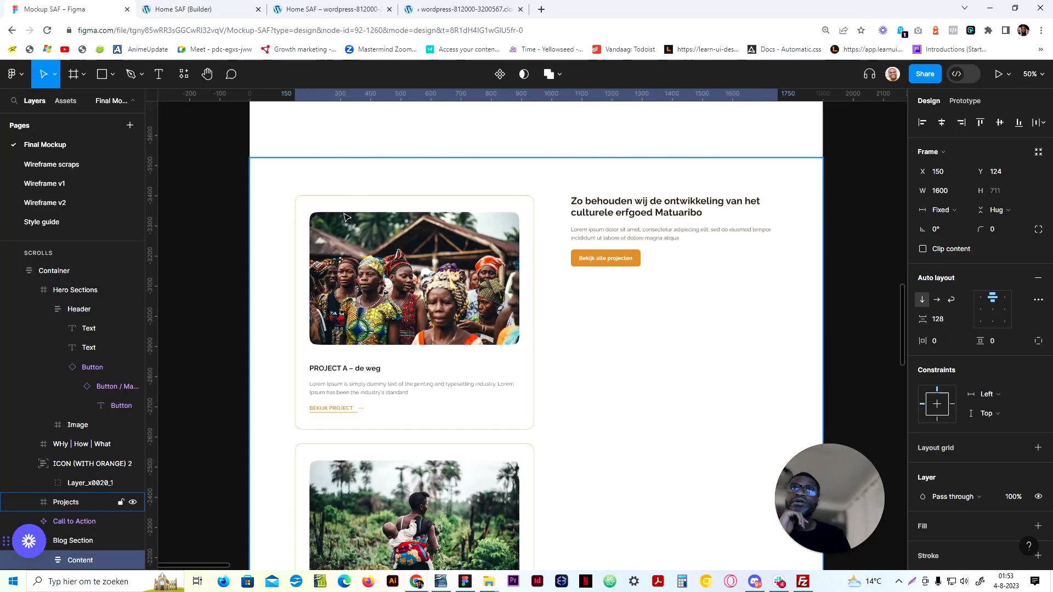
click(181, 10)
scroll(306, 342, up, 2)
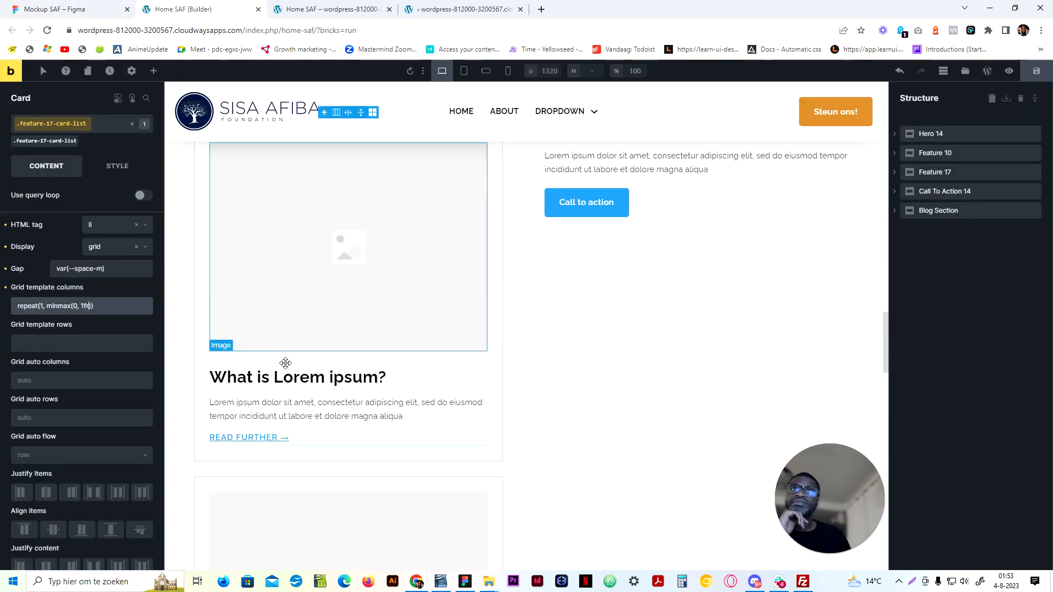
scroll(285, 351, down, 2)
click(33, 4)
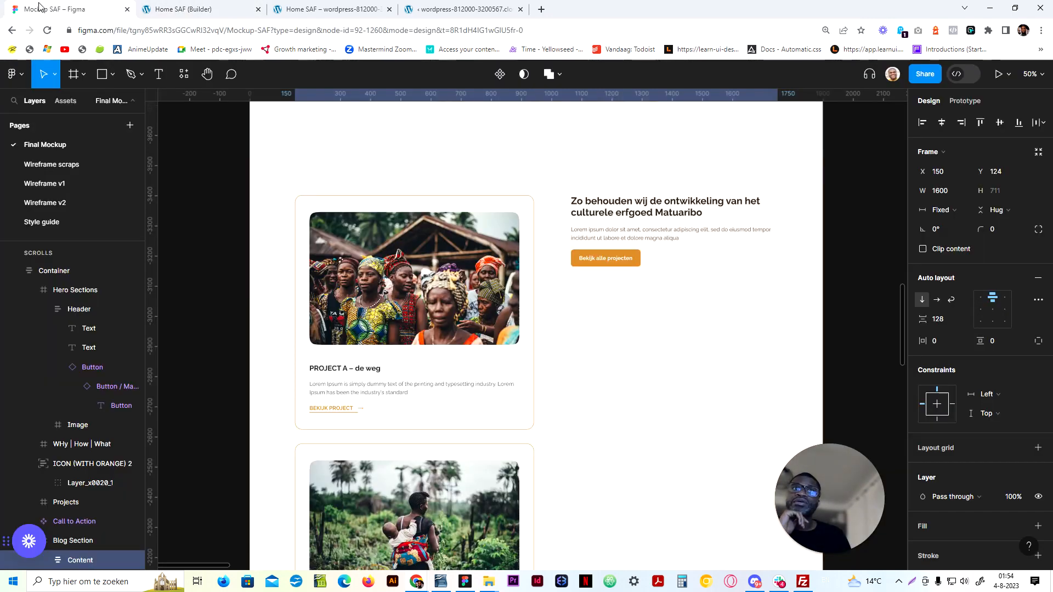
click(145, 7)
scroll(268, 374, down, 7)
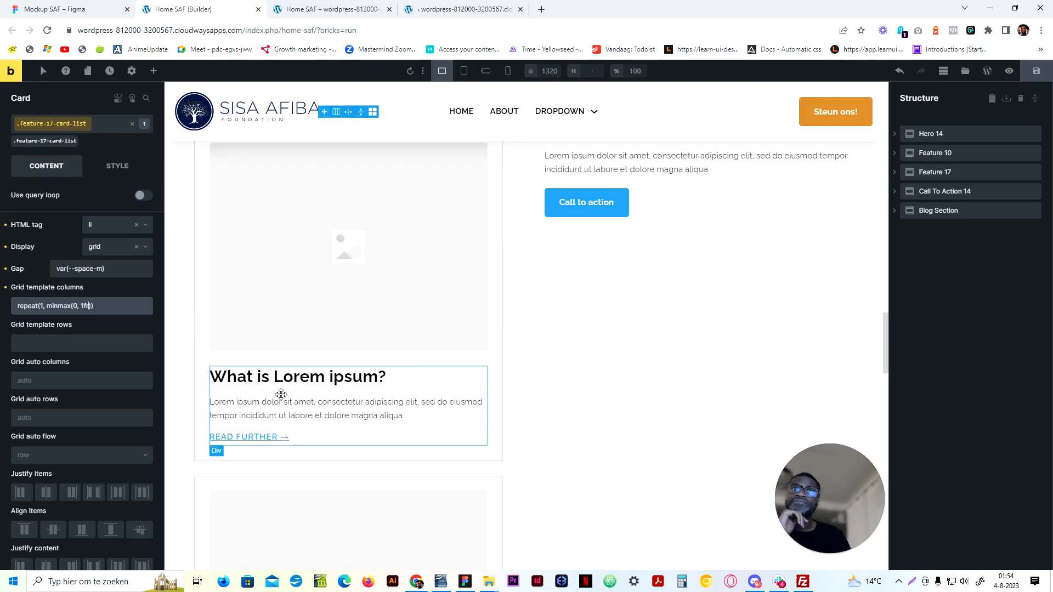
scroll(284, 395, up, 3)
click(1038, 73)
scroll(287, 245, down, 2)
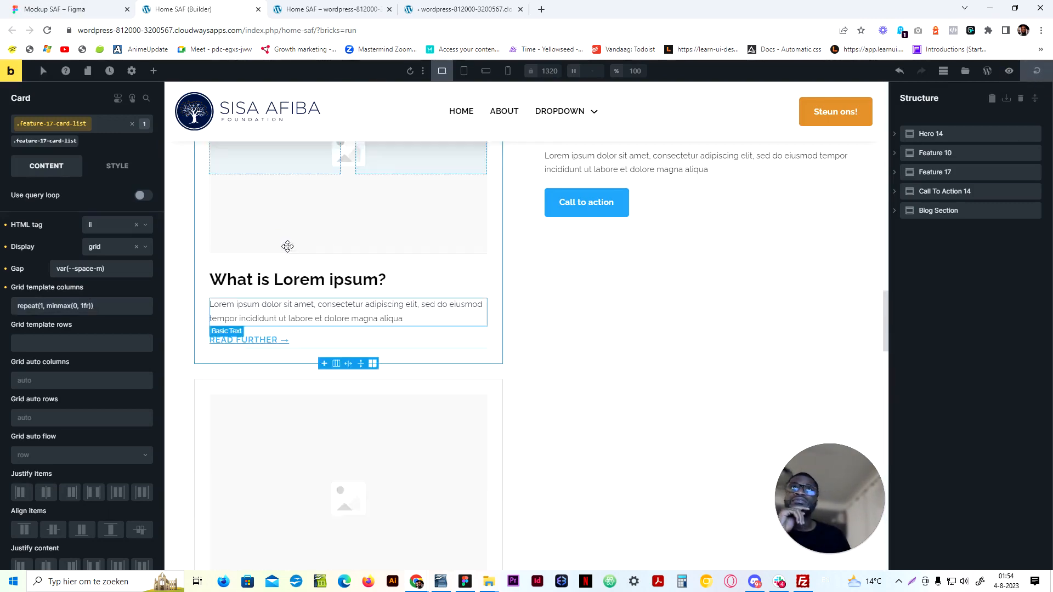
scroll(430, 364, up, 4)
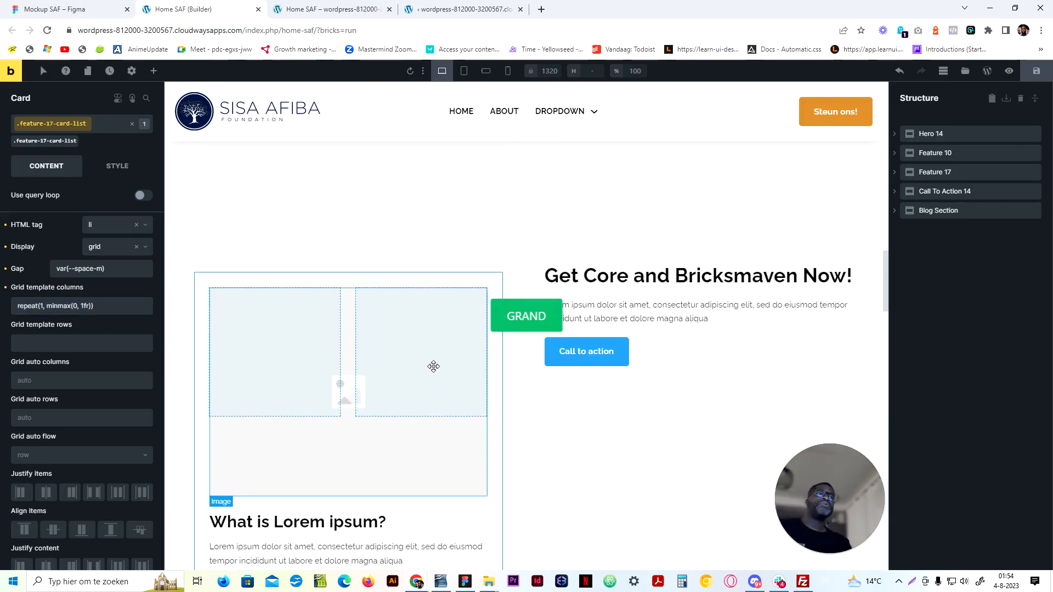